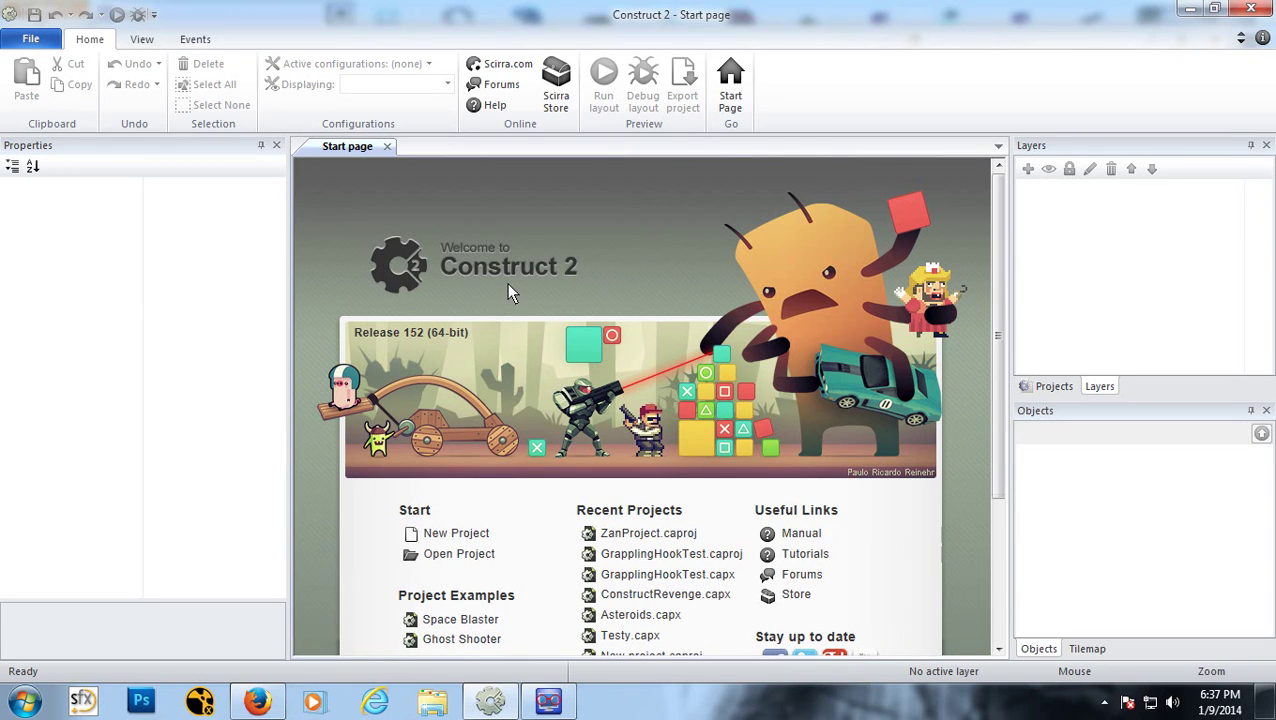
Step: Switch to Firefox, search Google for "construct 2" and open the Construct 2 download page on the Scirra site
{"action": "left_click", "coordinate": [257, 701]}
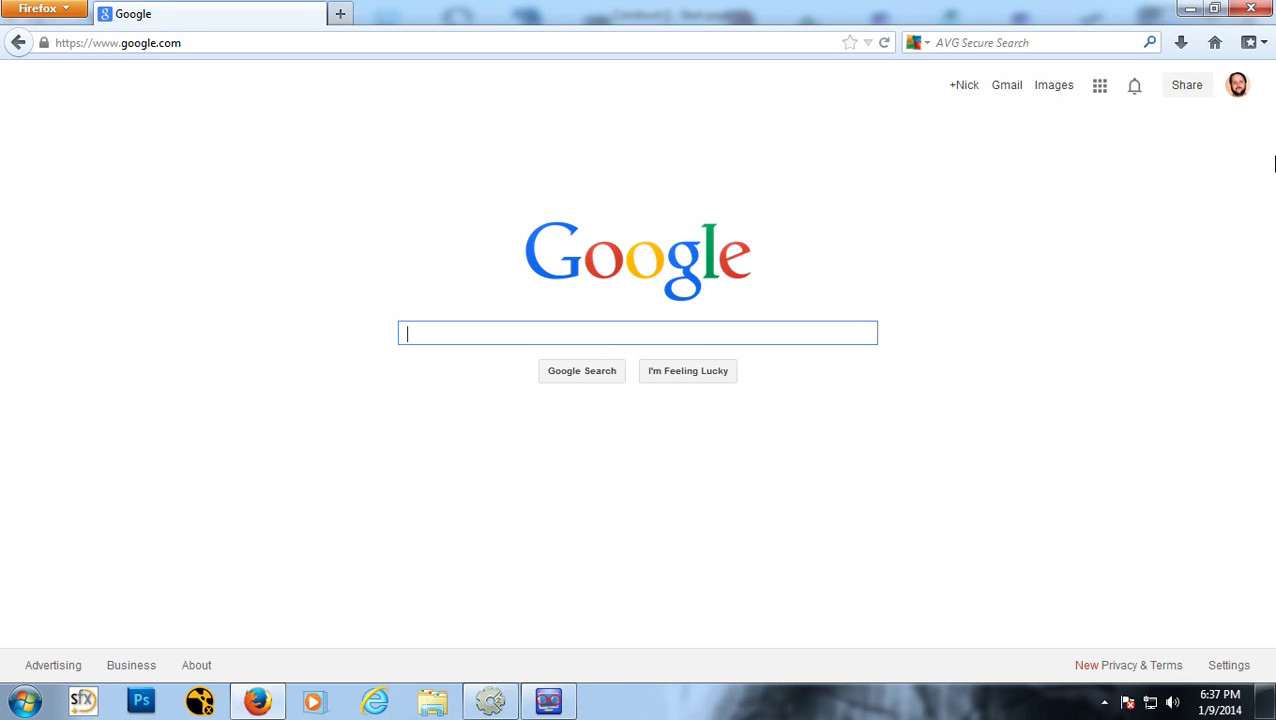
{"action": "type", "text": "construct 2"}
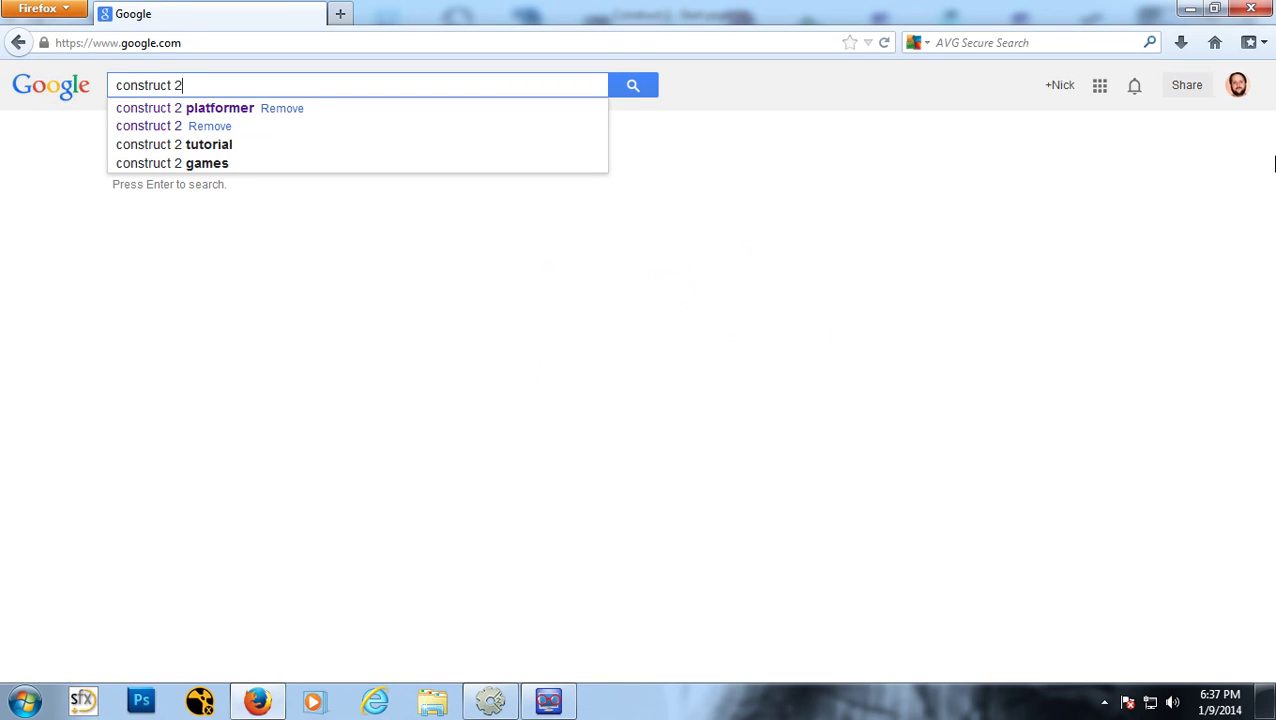
{"action": "key", "text": "Return"}
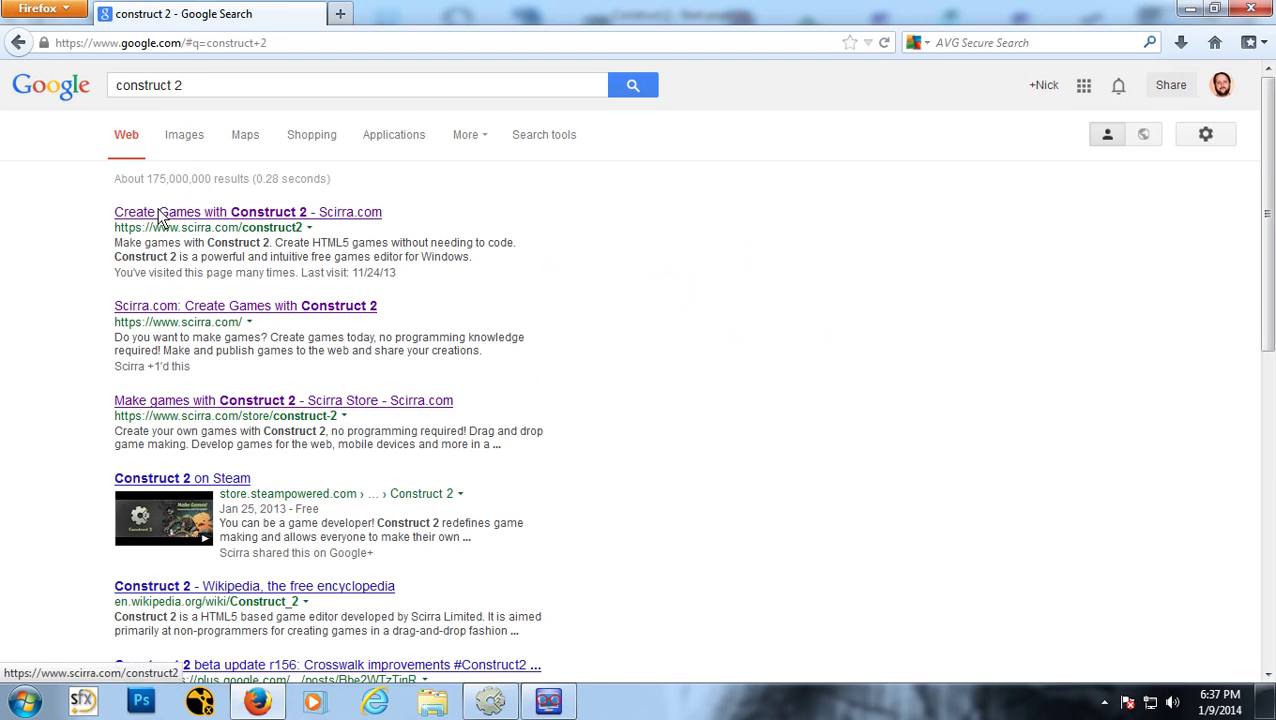
{"action": "left_click", "coordinate": [252, 213]}
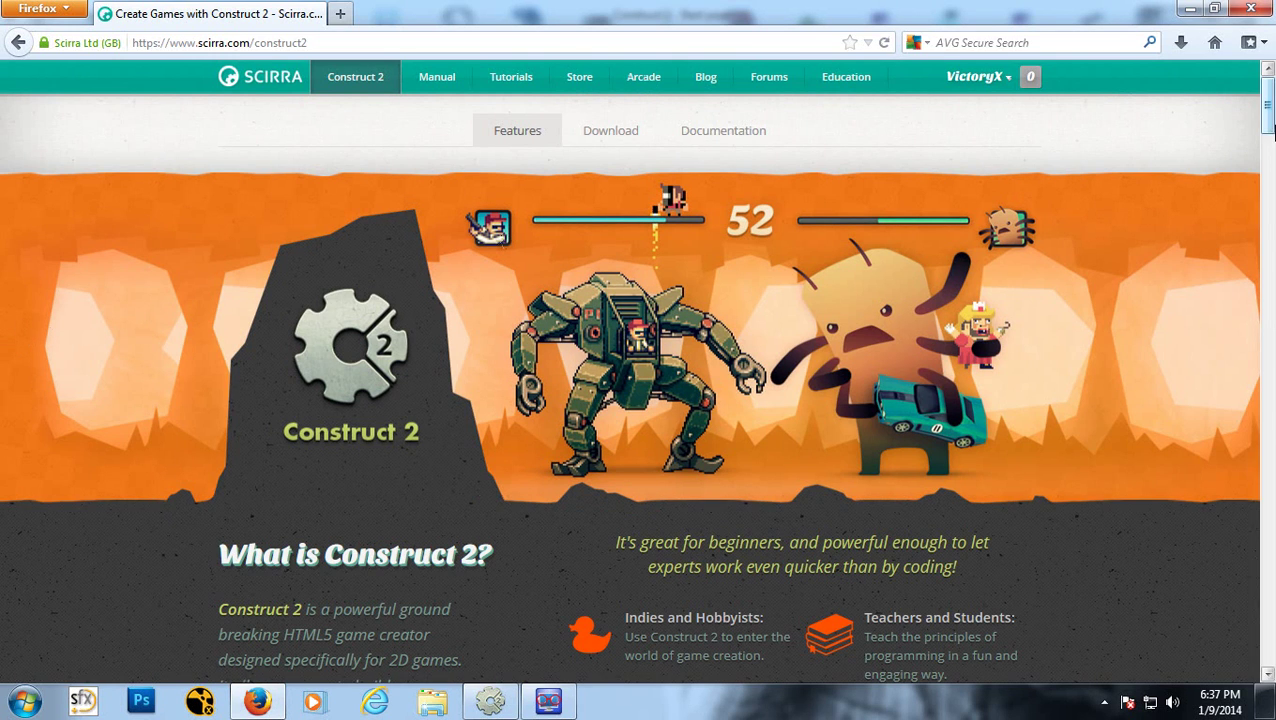
{"action": "left_click", "coordinate": [603, 134]}
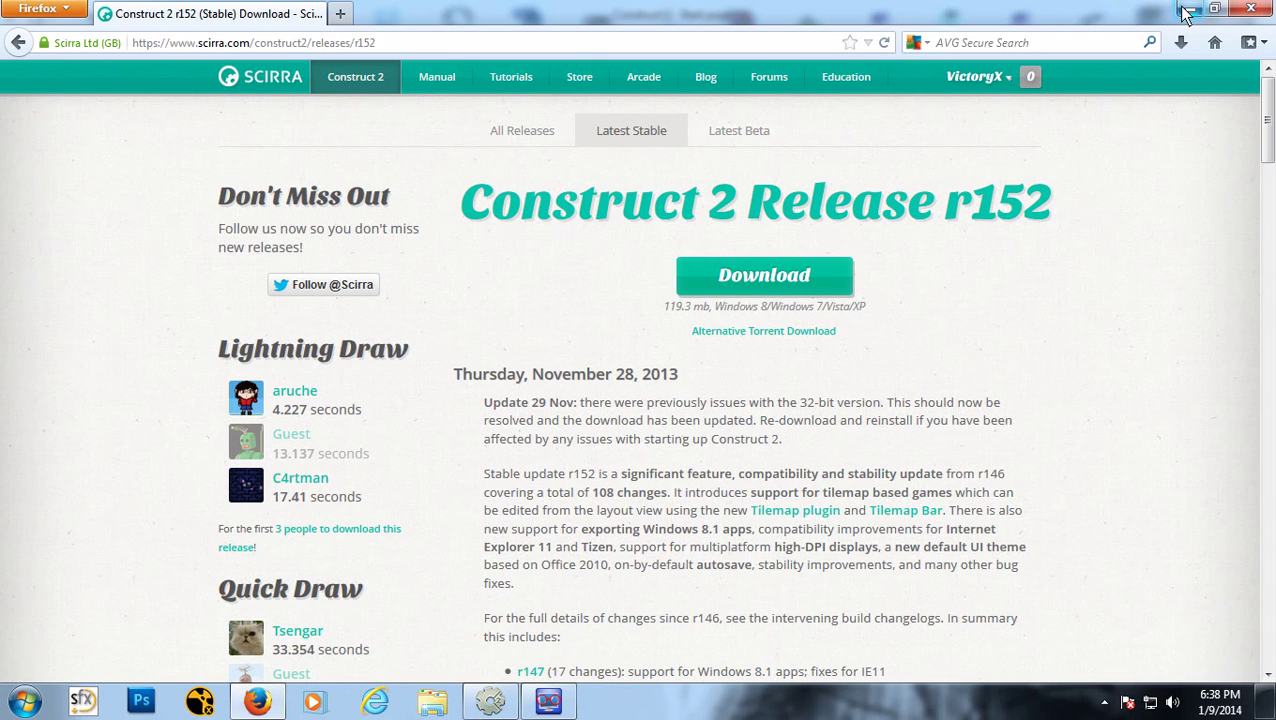
{"action": "left_click", "coordinate": [492, 48]}
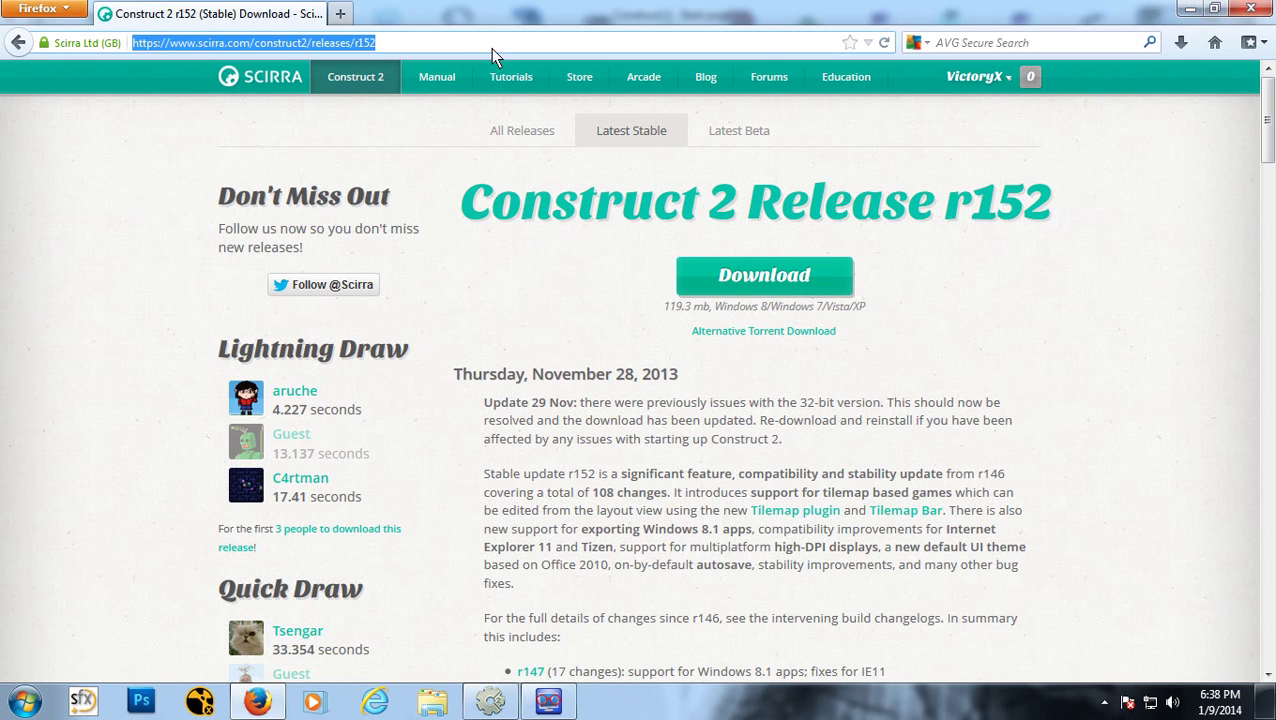
{"action": "type", "text": "www.google.com/"}
{"action": "key", "text": "Return"}
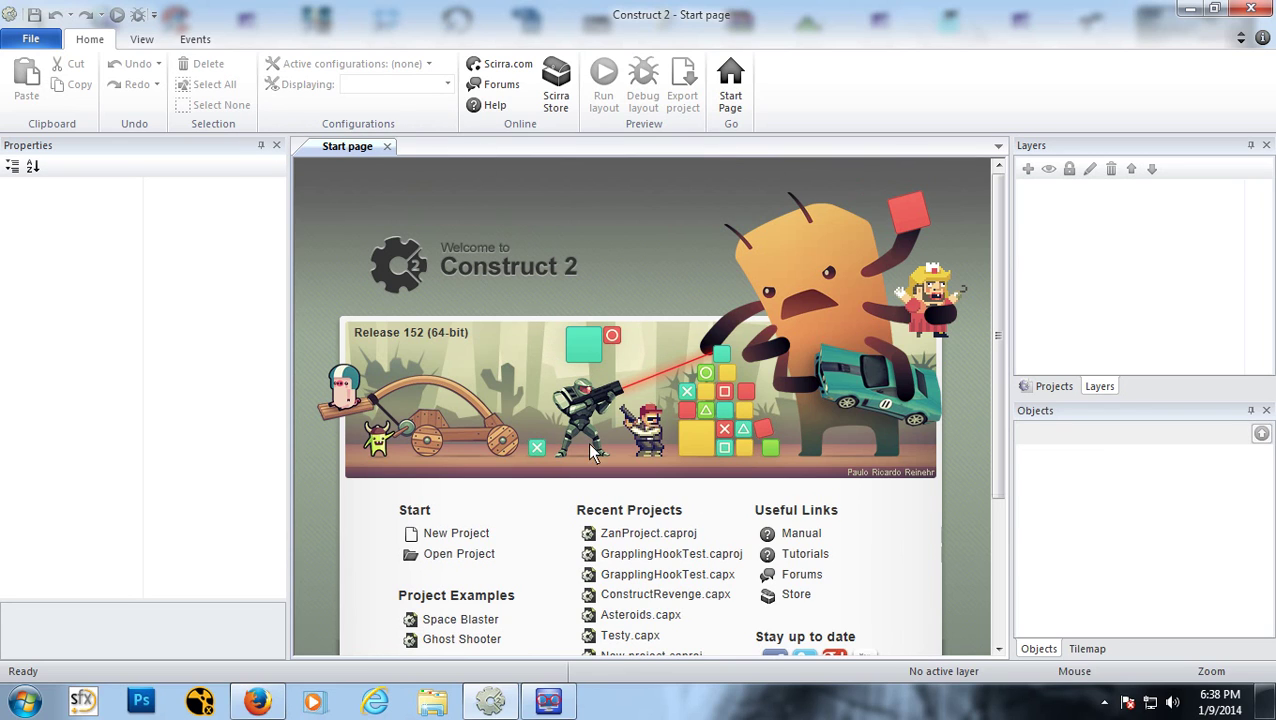
Step: Look through the project templates and create a new empty project
{"action": "left_click", "coordinate": [455, 537]}
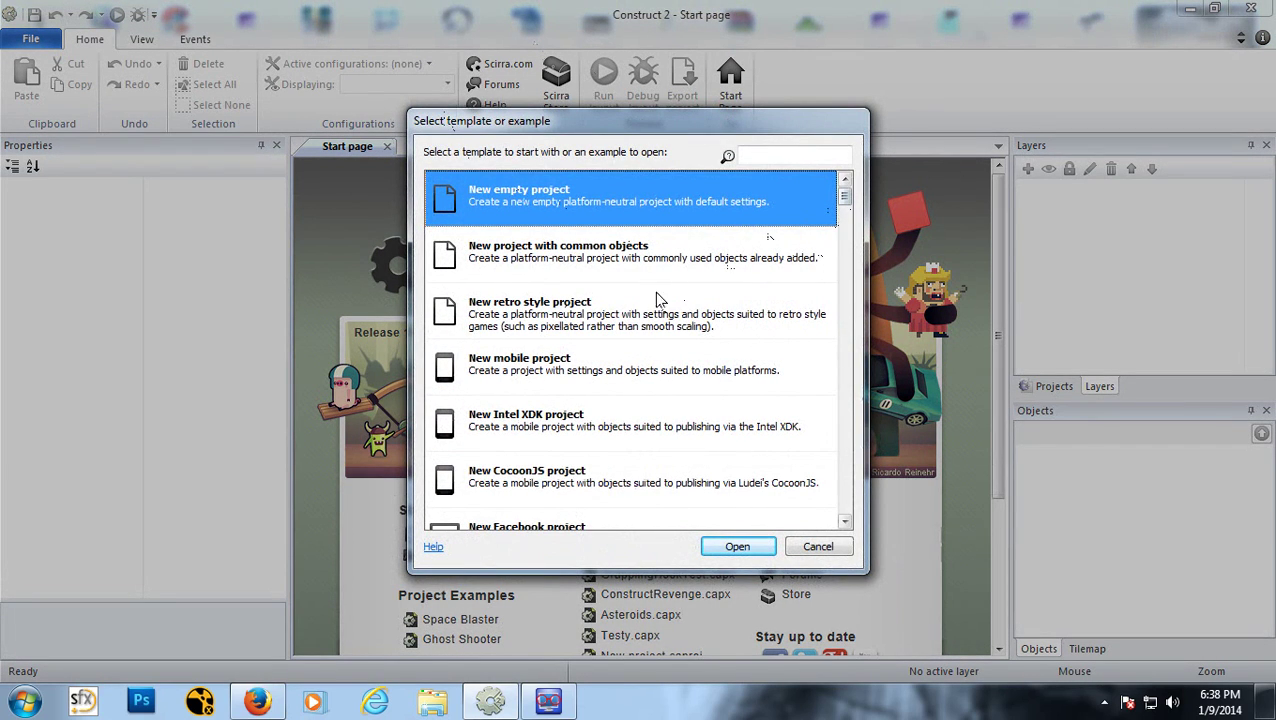
{"action": "scroll", "coordinate": [588, 420], "scroll_direction": "down", "scroll_amount": 6}
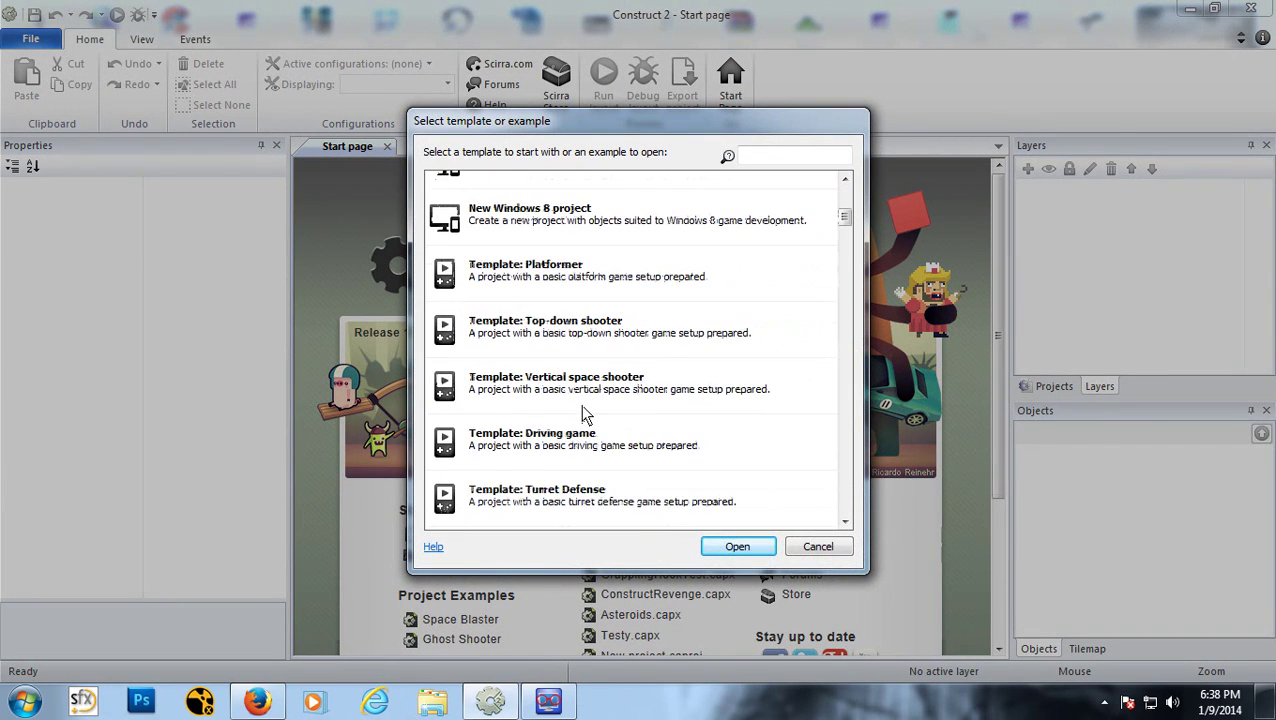
{"action": "scroll", "coordinate": [604, 395], "scroll_direction": "down", "scroll_amount": 3}
{"action": "scroll", "coordinate": [590, 392], "scroll_direction": "up", "scroll_amount": 9}
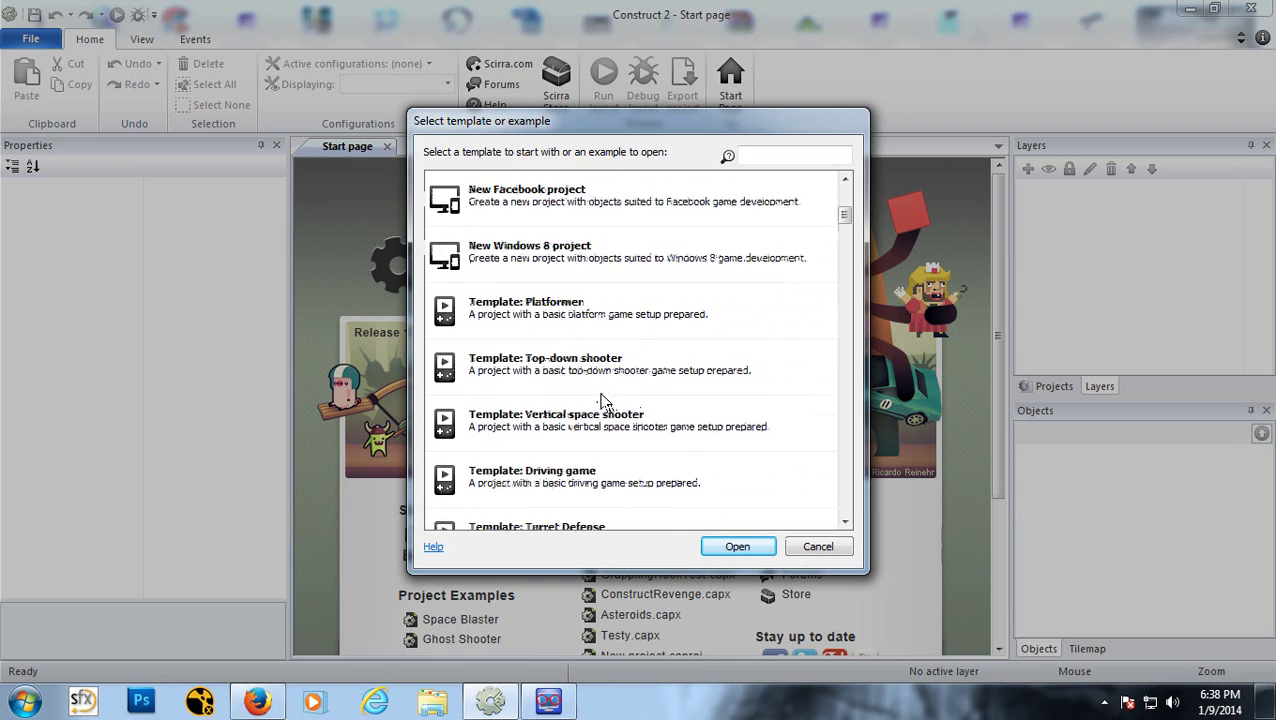
{"action": "left_click", "coordinate": [736, 545]}
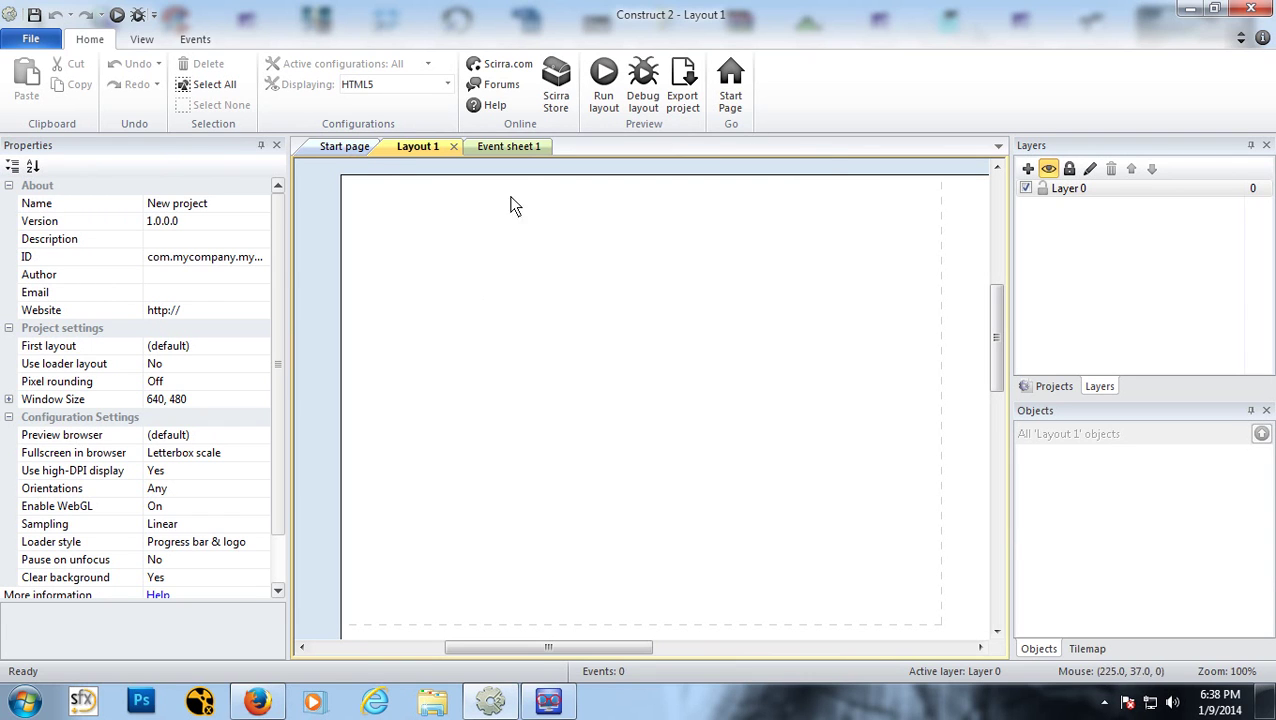
Step: Look at the start page, Layout 1 and Event sheet 1 in turn, ending on the layout
{"action": "left_click", "coordinate": [338, 148]}
{"action": "left_click", "coordinate": [428, 146]}
{"action": "left_click", "coordinate": [509, 146]}
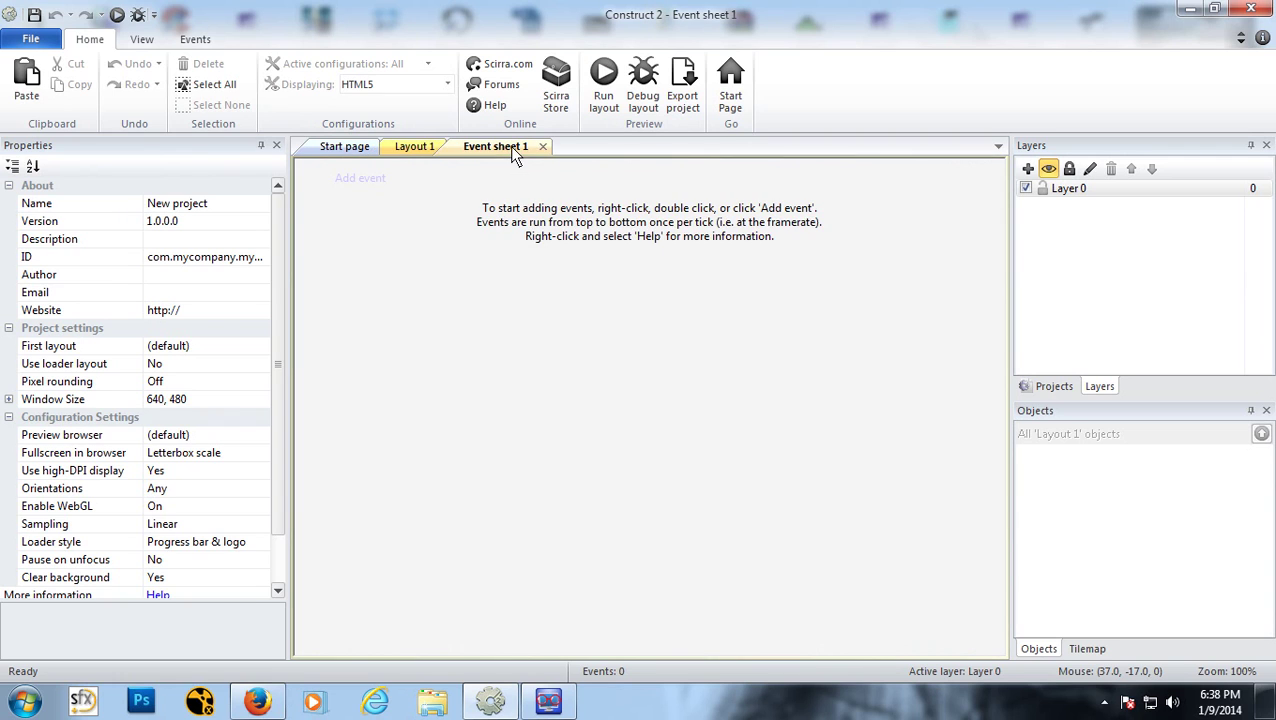
{"action": "left_click", "coordinate": [414, 146]}
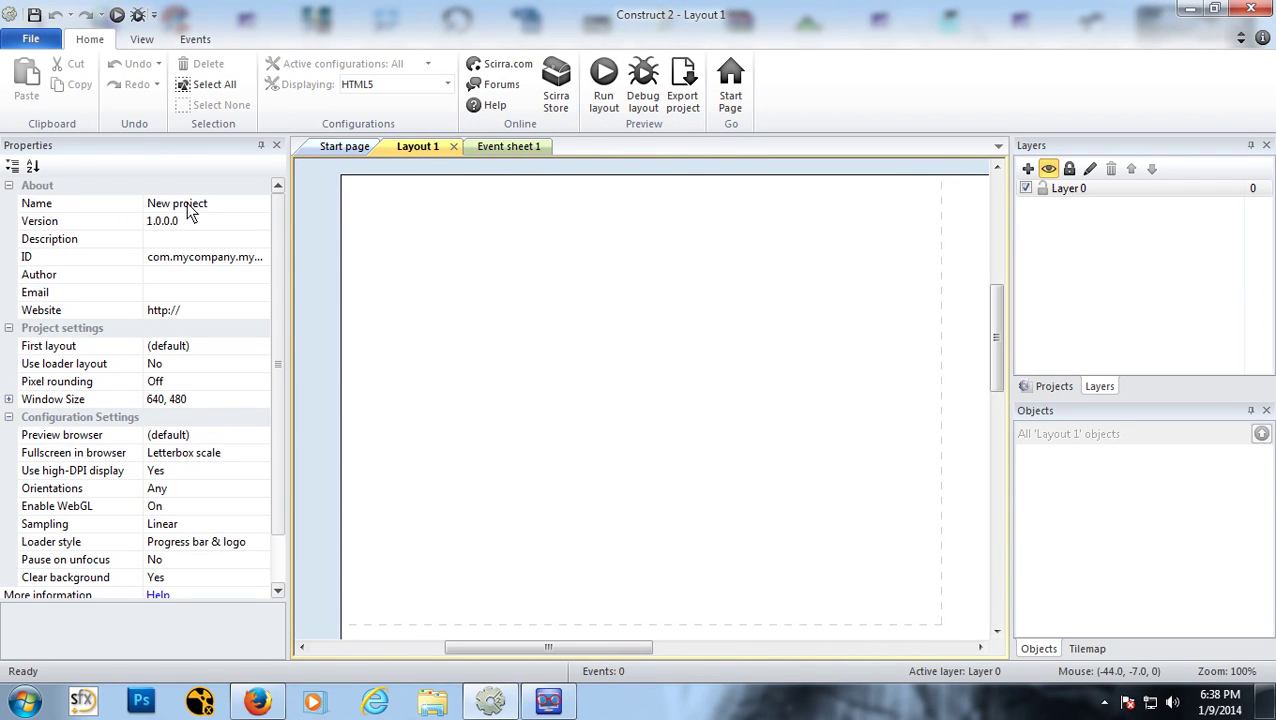
Step: Name the project PONG in its properties
{"action": "left_click", "coordinate": [225, 206]}
{"action": "type", "text": "PONG"}
{"action": "key", "text": "Return"}
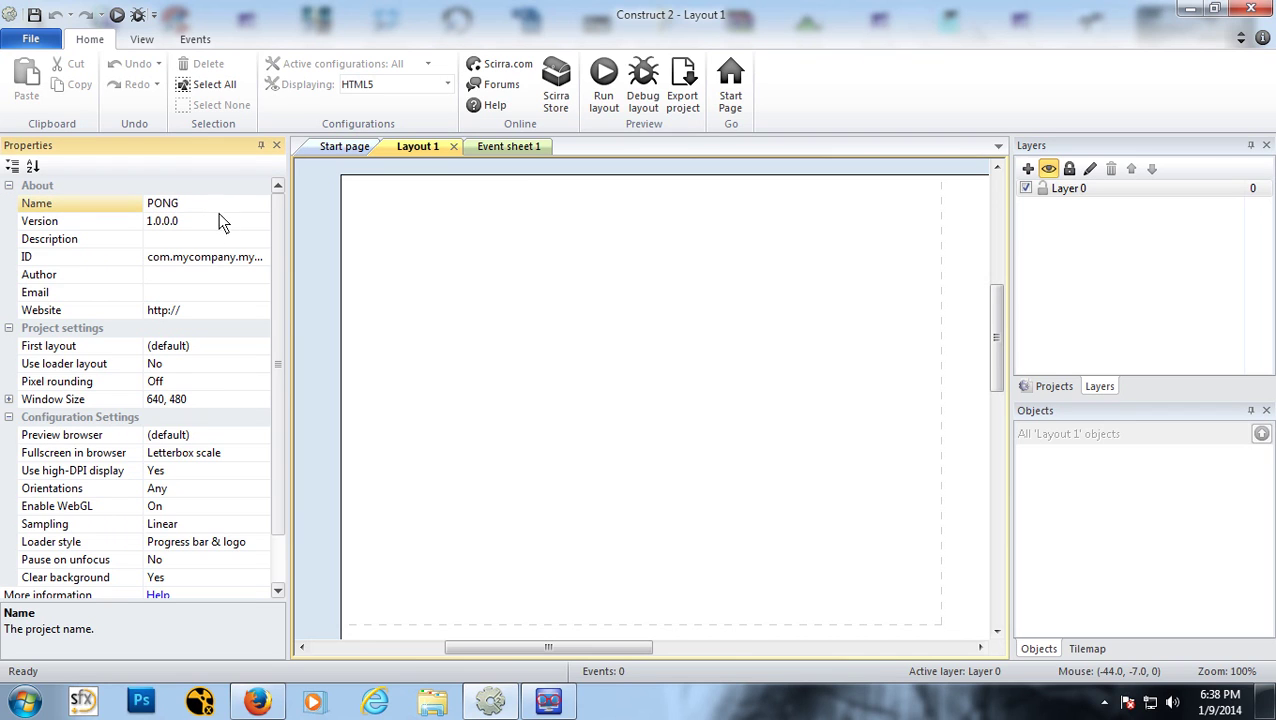
Step: Examine the project's Version, Description, Author, Email and Website properties without editing them
{"action": "left_click", "coordinate": [222, 222]}
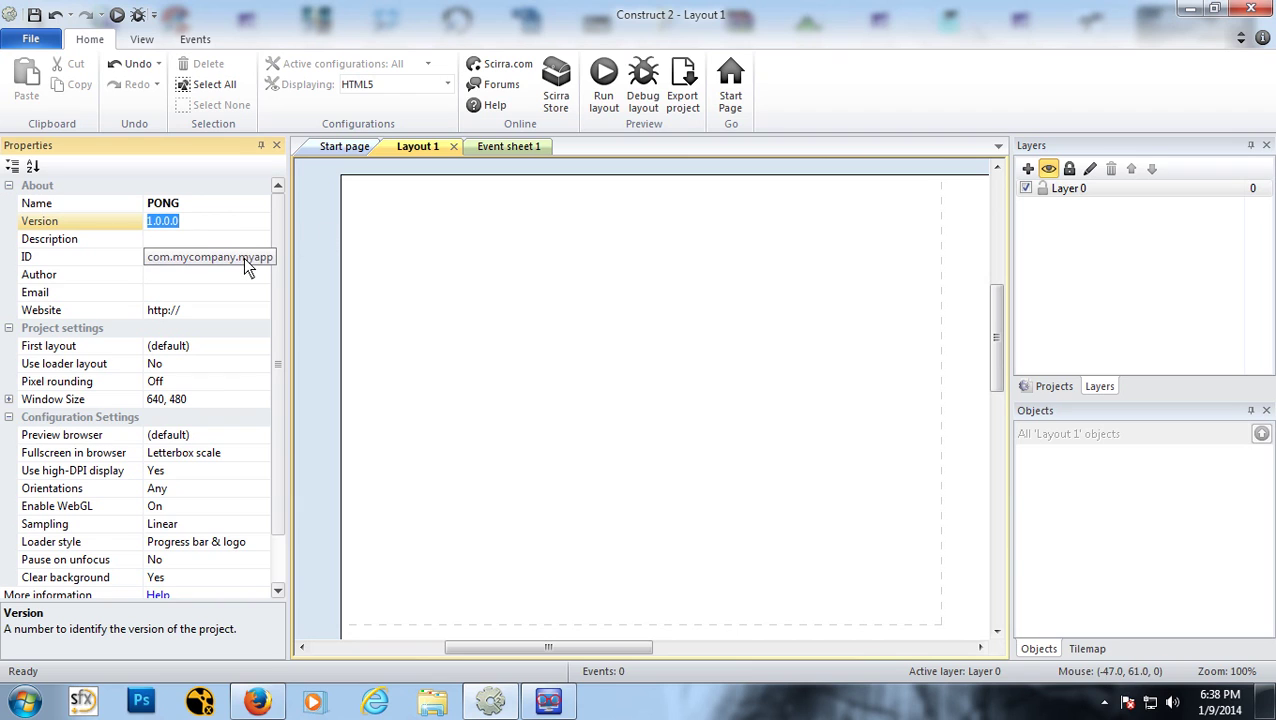
{"action": "left_click", "coordinate": [225, 240]}
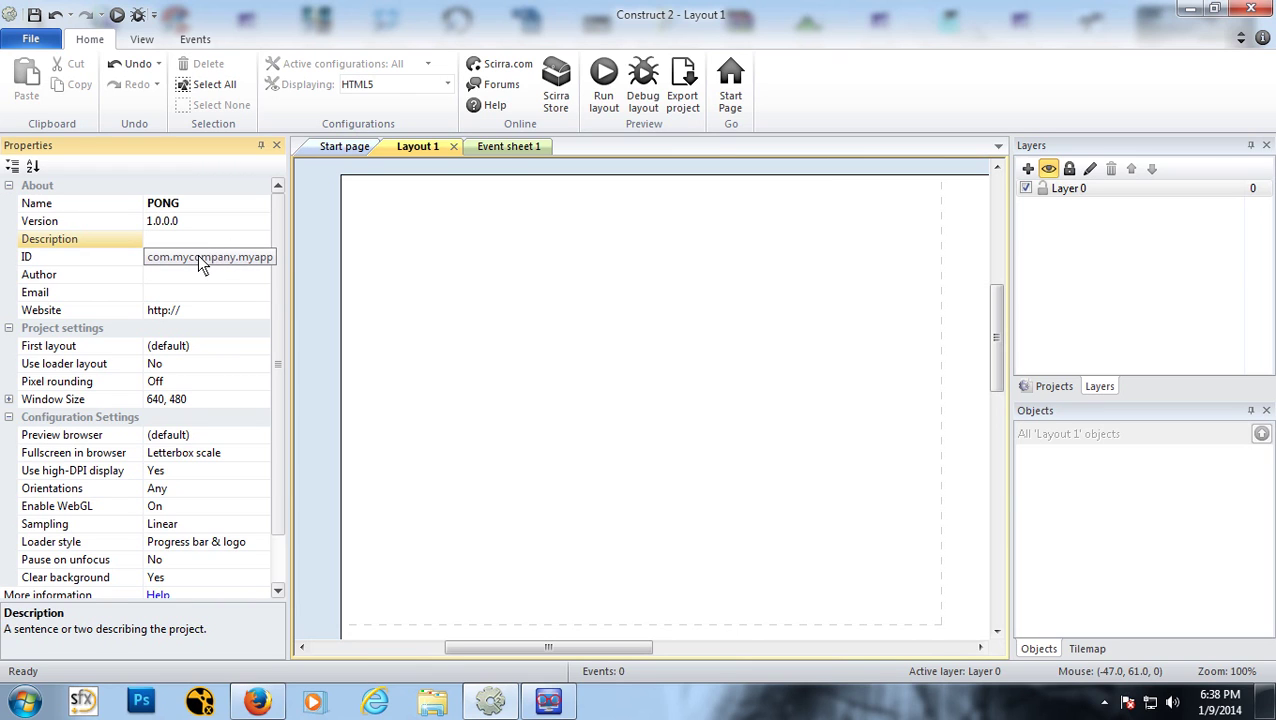
{"action": "left_click", "coordinate": [193, 275]}
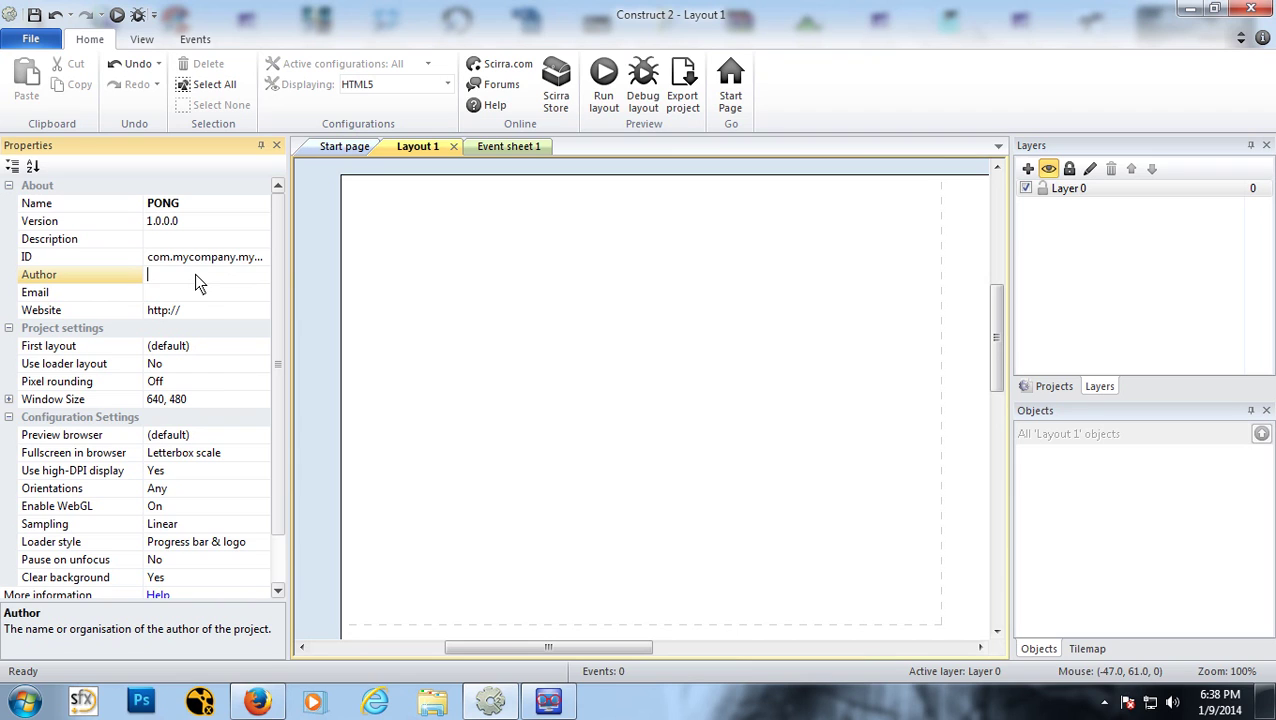
{"action": "left_click", "coordinate": [196, 289]}
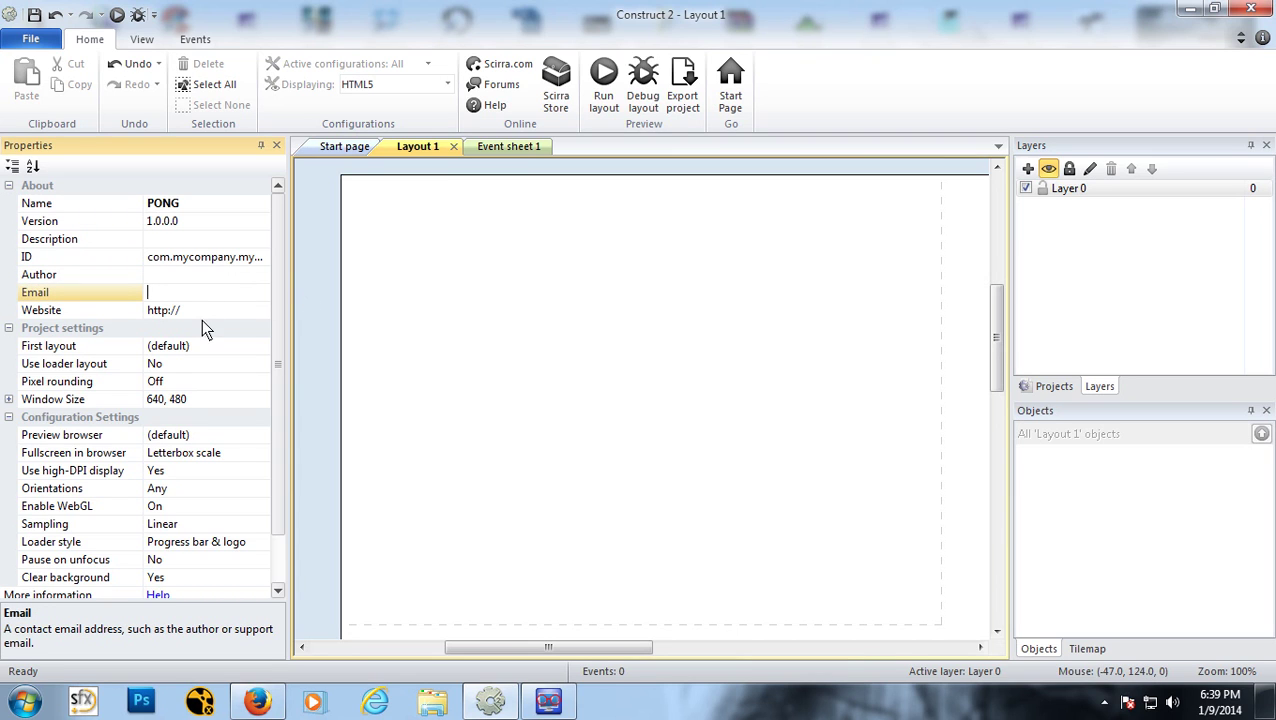
{"action": "left_click", "coordinate": [197, 311]}
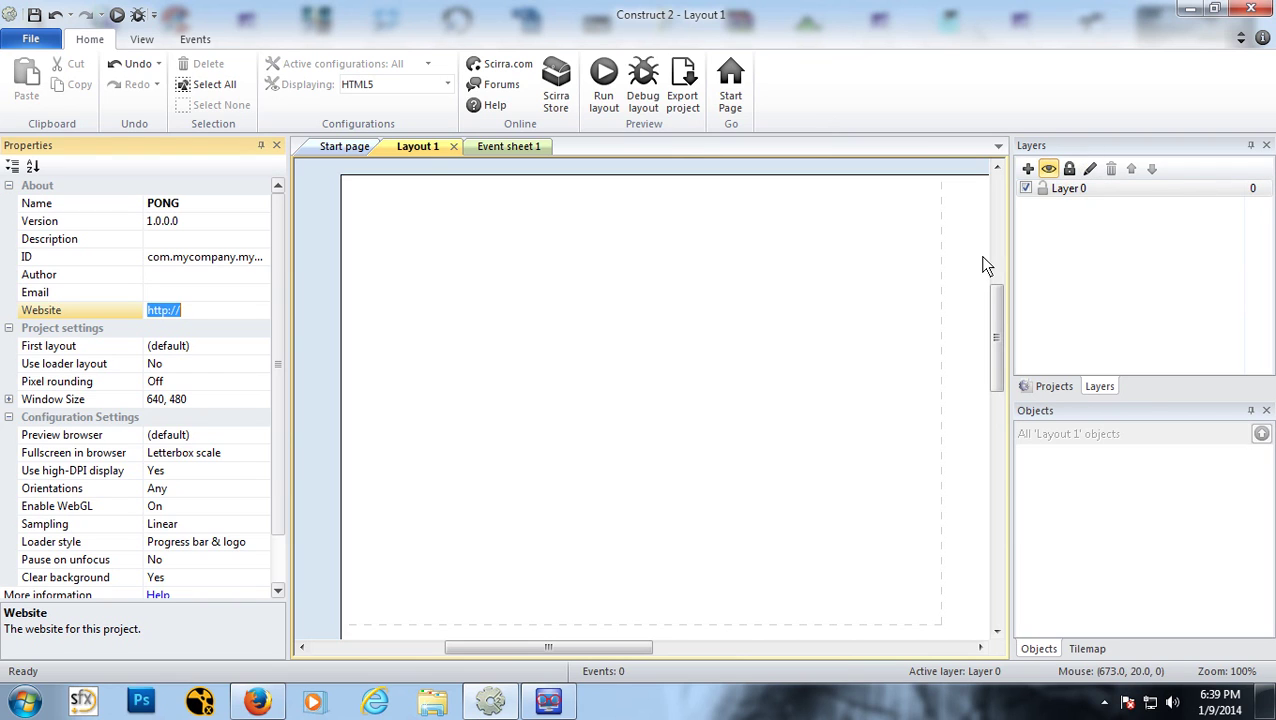
Step: Review the project's folder structure and its layout and event sheet, and display the properties of Layer 0
{"action": "left_click", "coordinate": [1053, 386]}
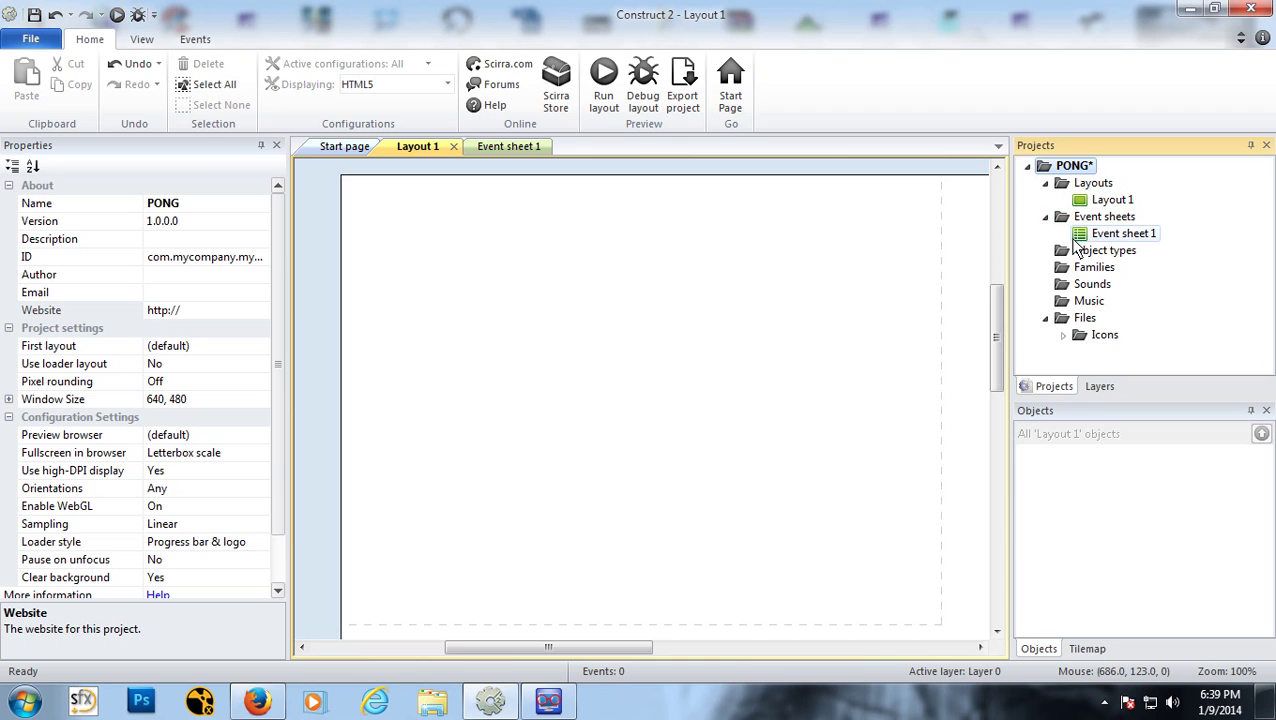
{"action": "left_click", "coordinate": [499, 146]}
{"action": "left_click", "coordinate": [418, 146]}
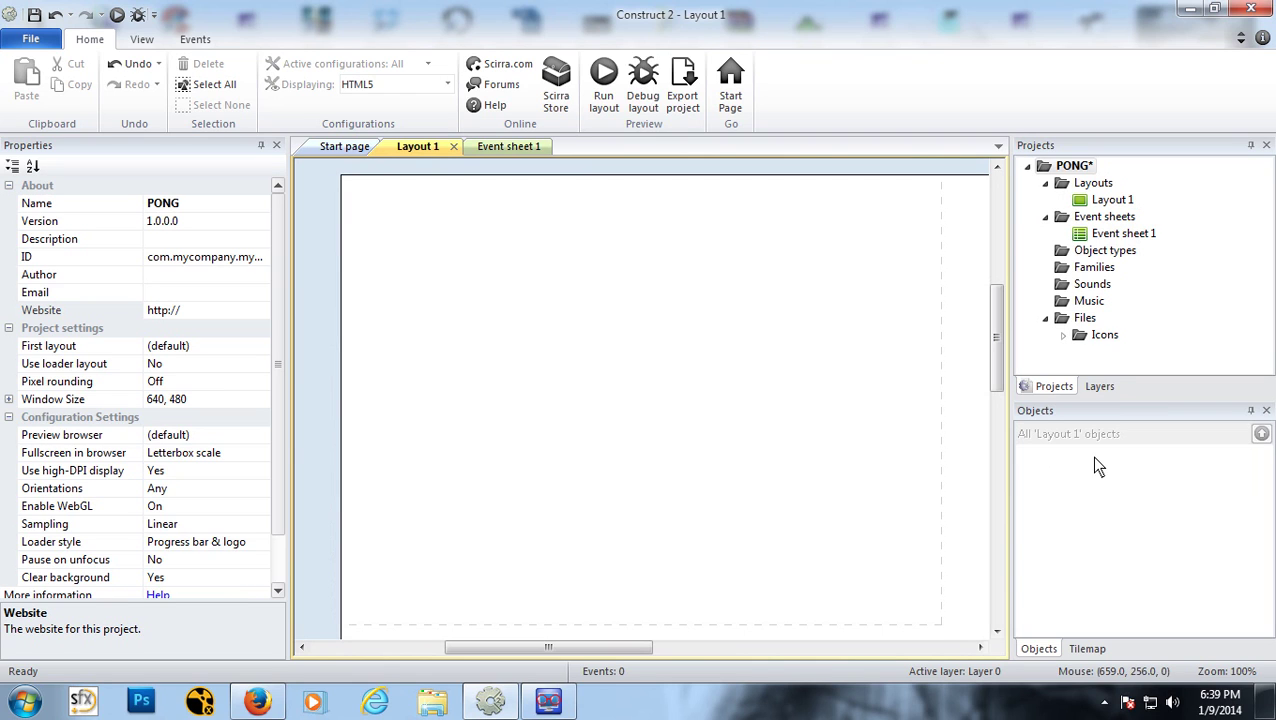
{"action": "left_click", "coordinate": [1104, 390]}
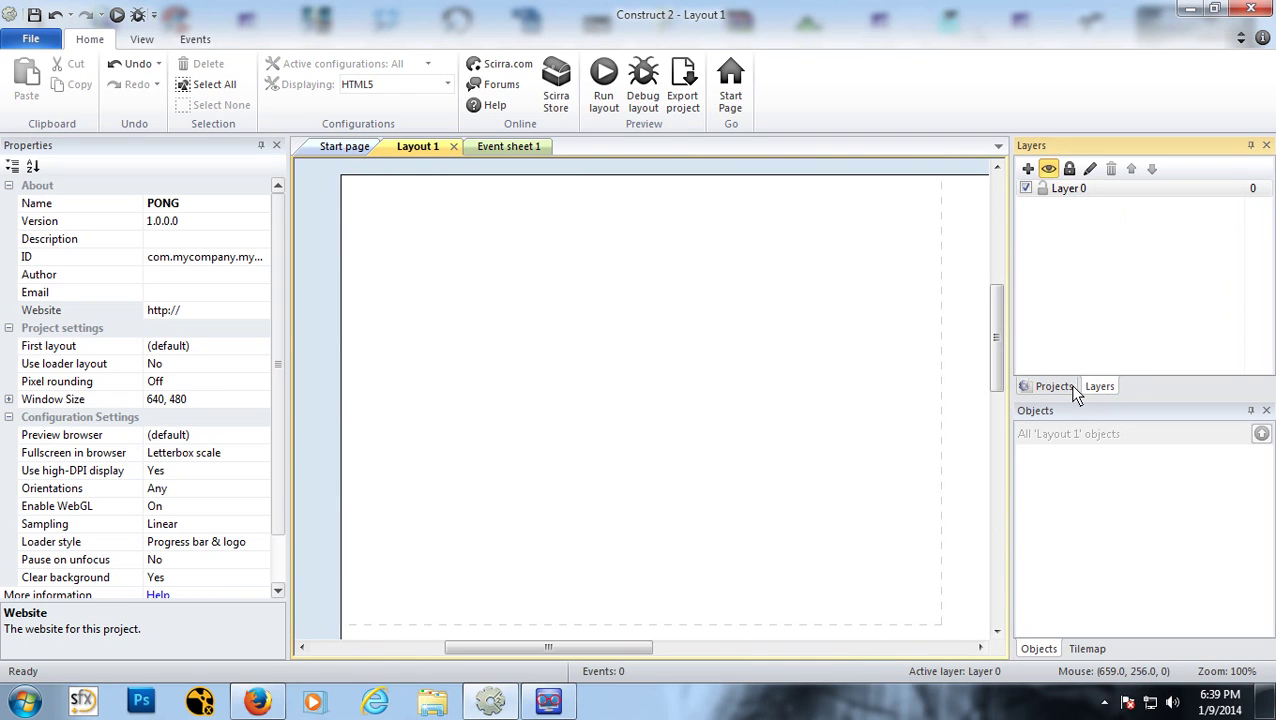
{"action": "left_click", "coordinate": [1062, 192]}
{"action": "left_click", "coordinate": [1062, 194]}
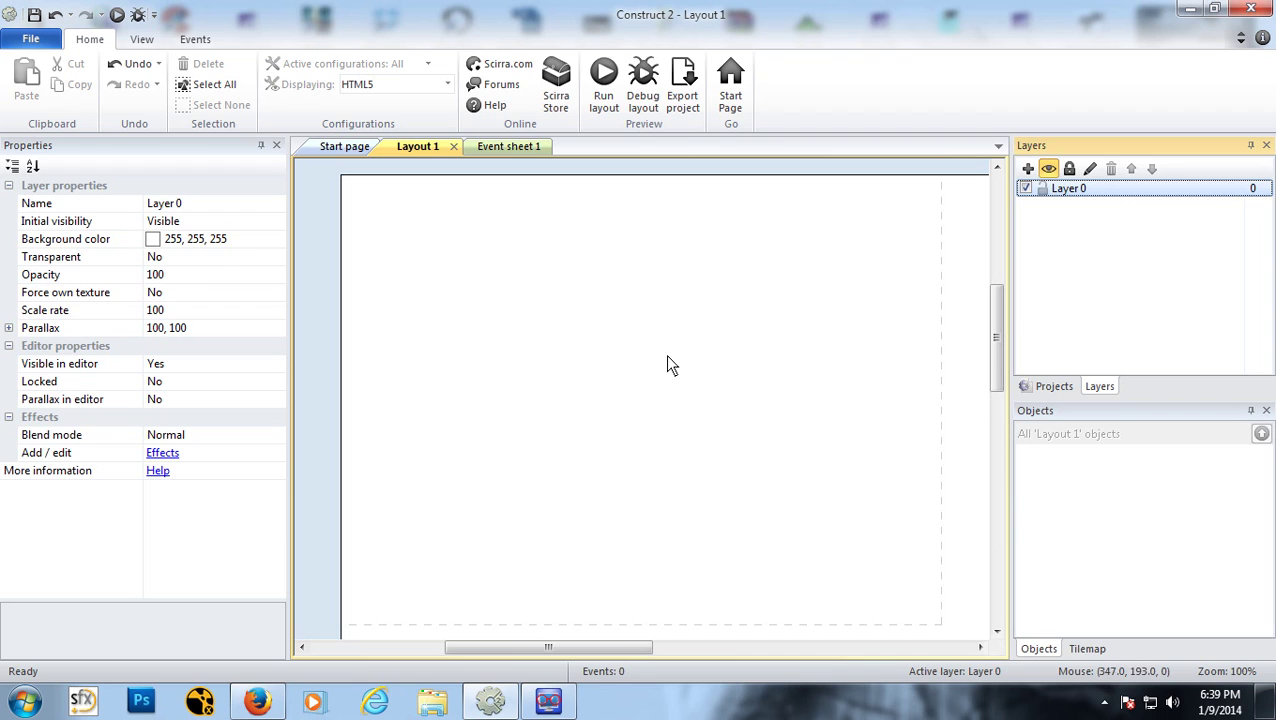
Step: Insert a Tiled Background object on Layer 0 of the layout at about (419, 232)
{"action": "right_click", "coordinate": [604, 315]}
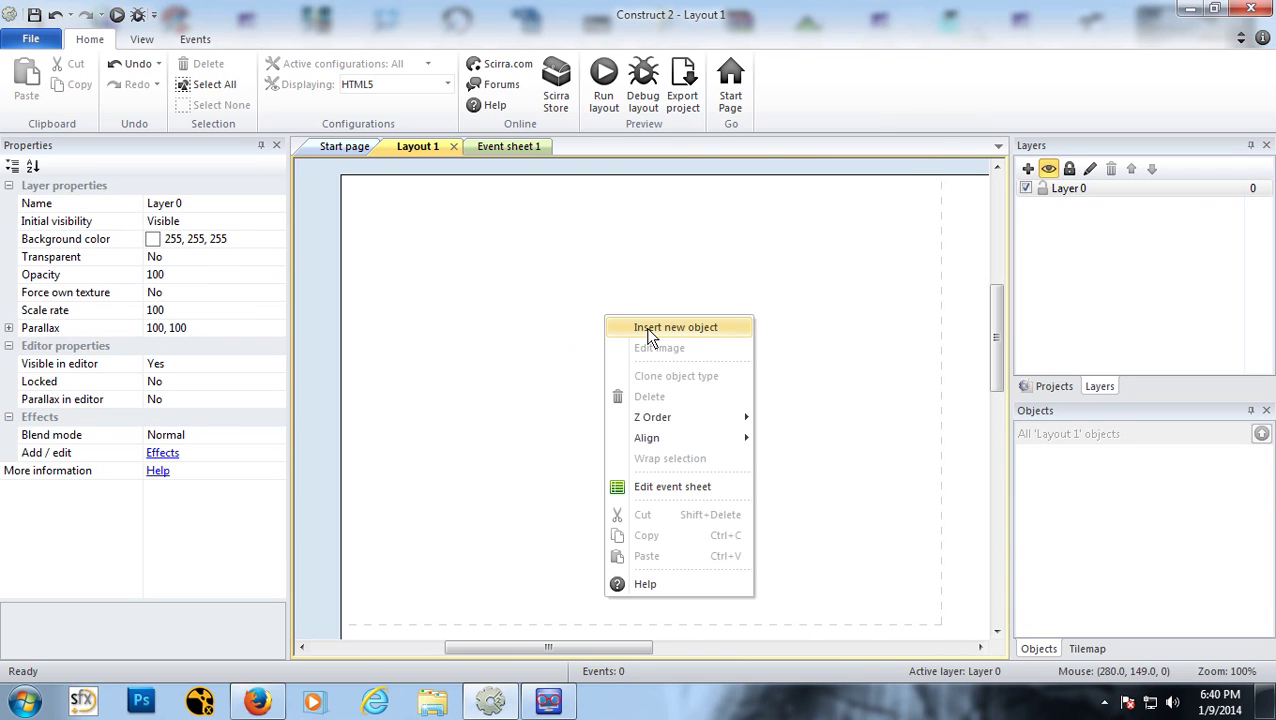
{"action": "left_click", "coordinate": [648, 333]}
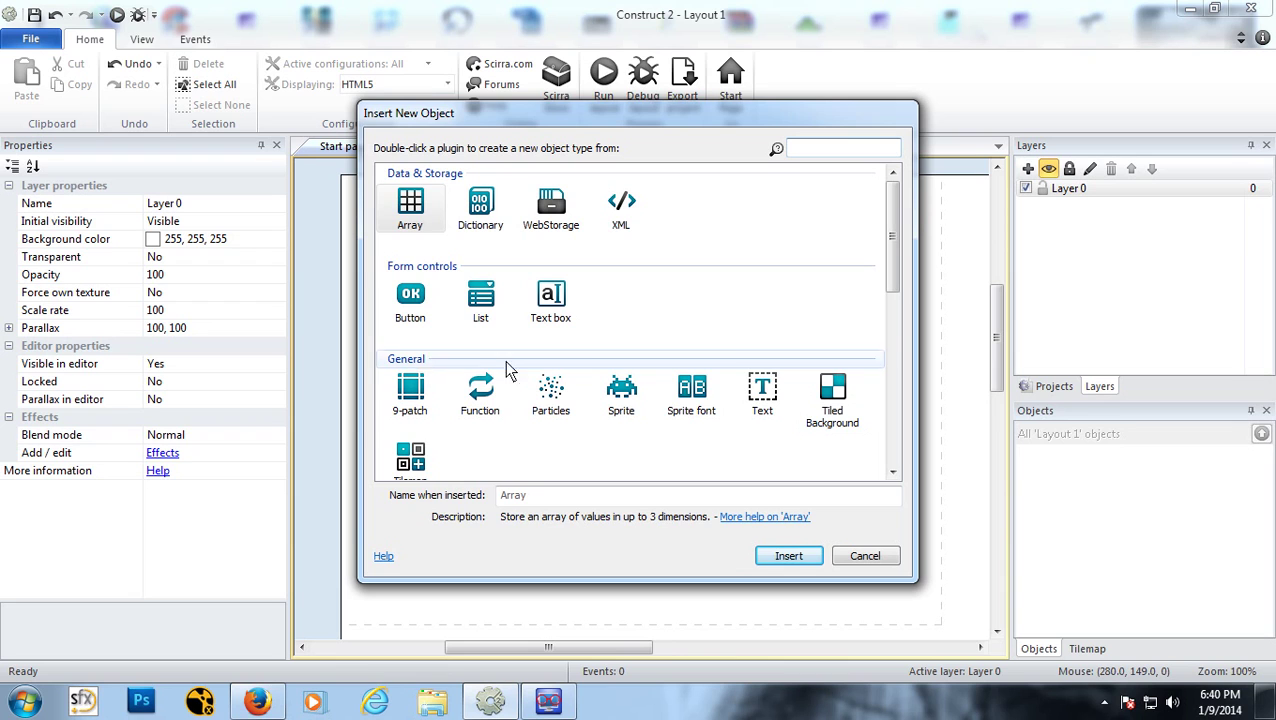
{"action": "left_click", "coordinate": [840, 396]}
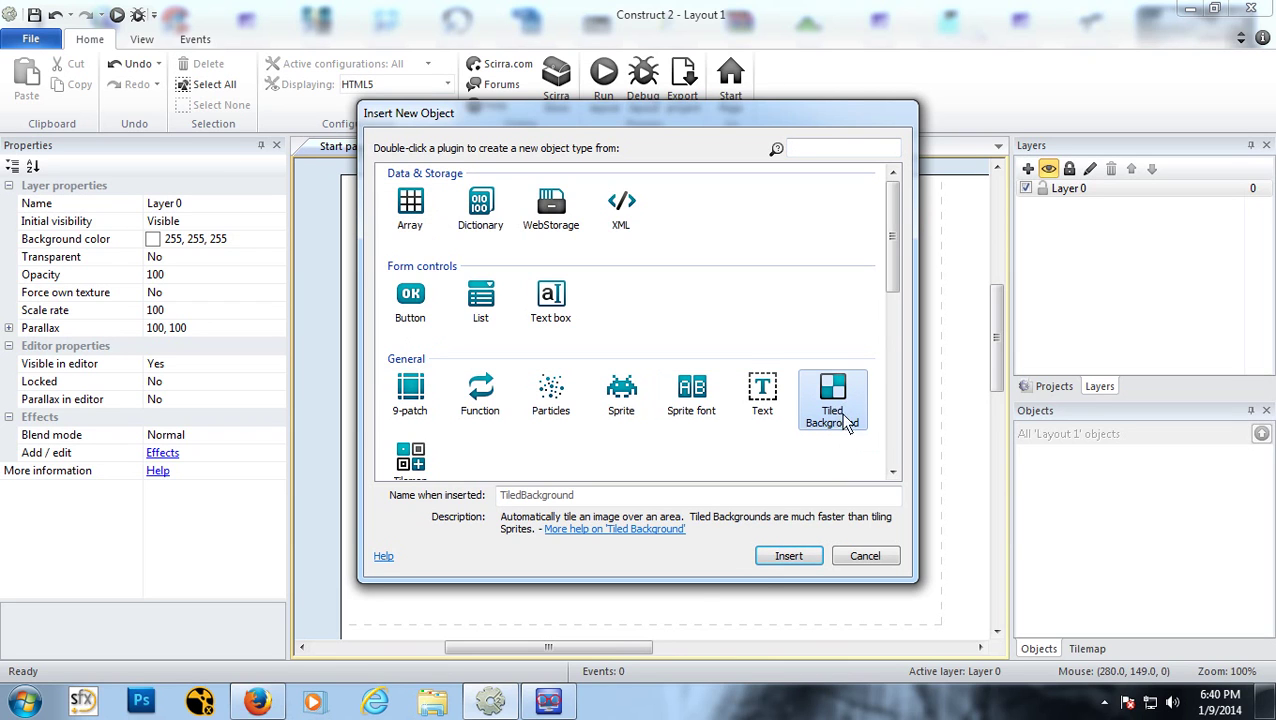
{"action": "left_click", "coordinate": [789, 556]}
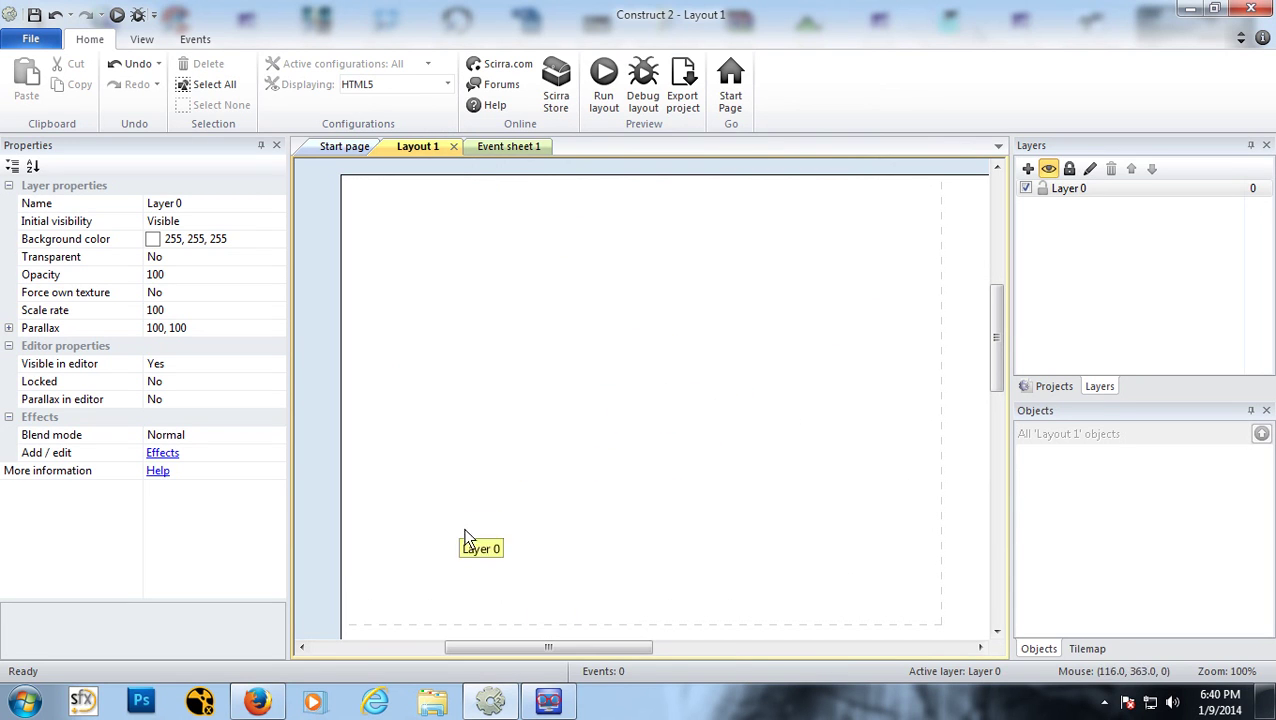
{"action": "left_click", "coordinate": [734, 391]}
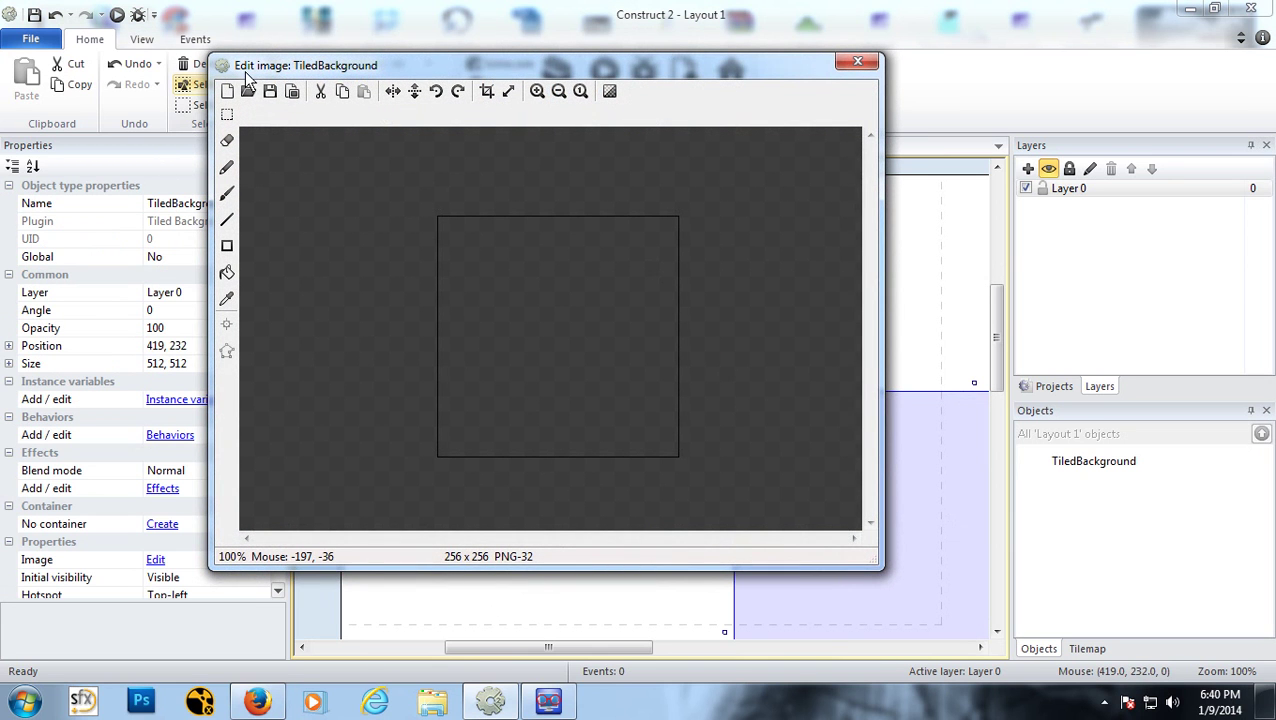
Step: Fill the tiled background's image with solid white using the fill tool
{"action": "left_click", "coordinate": [227, 246]}
{"action": "left_click_drag", "start_coordinate": [473, 228], "coordinate": [636, 377]}
{"action": "left_click", "coordinate": [227, 273]}
{"action": "left_click", "coordinate": [549, 404]}
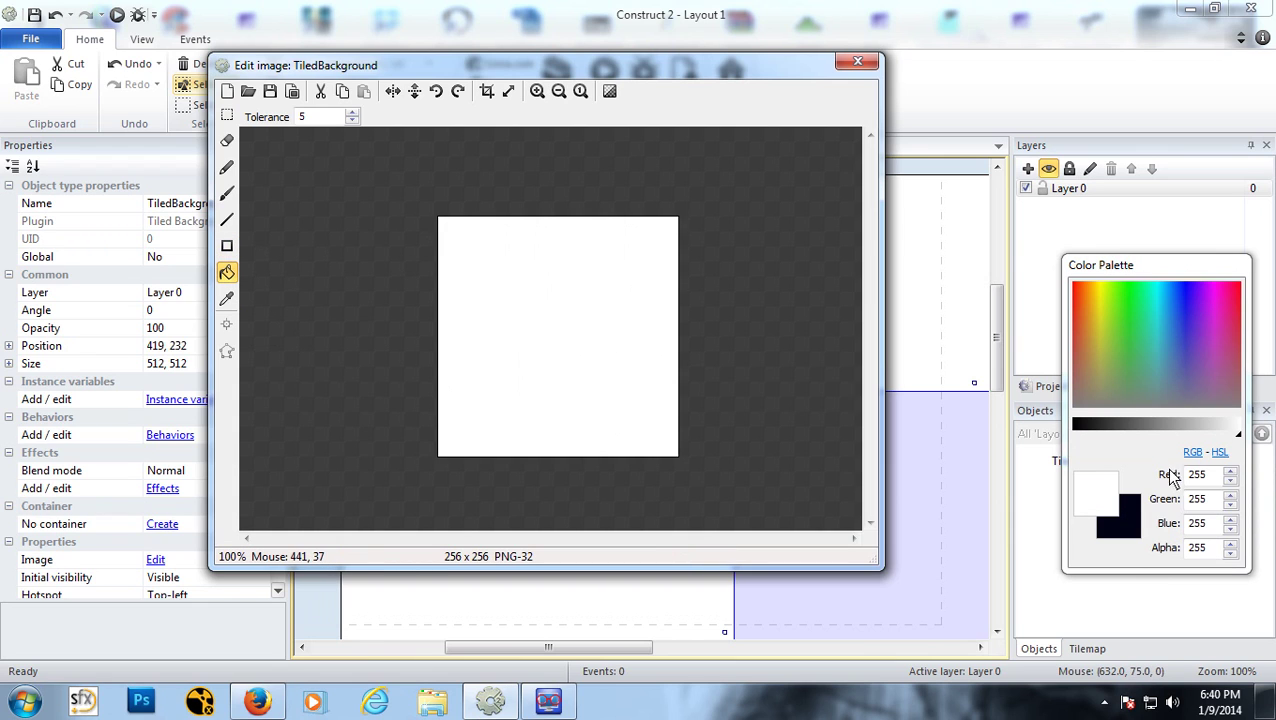
Step: Paint a near-black (RGB 5, 5, 5) blob in the middle of the white image with a size 44 brush
{"action": "left_click", "coordinate": [228, 194]}
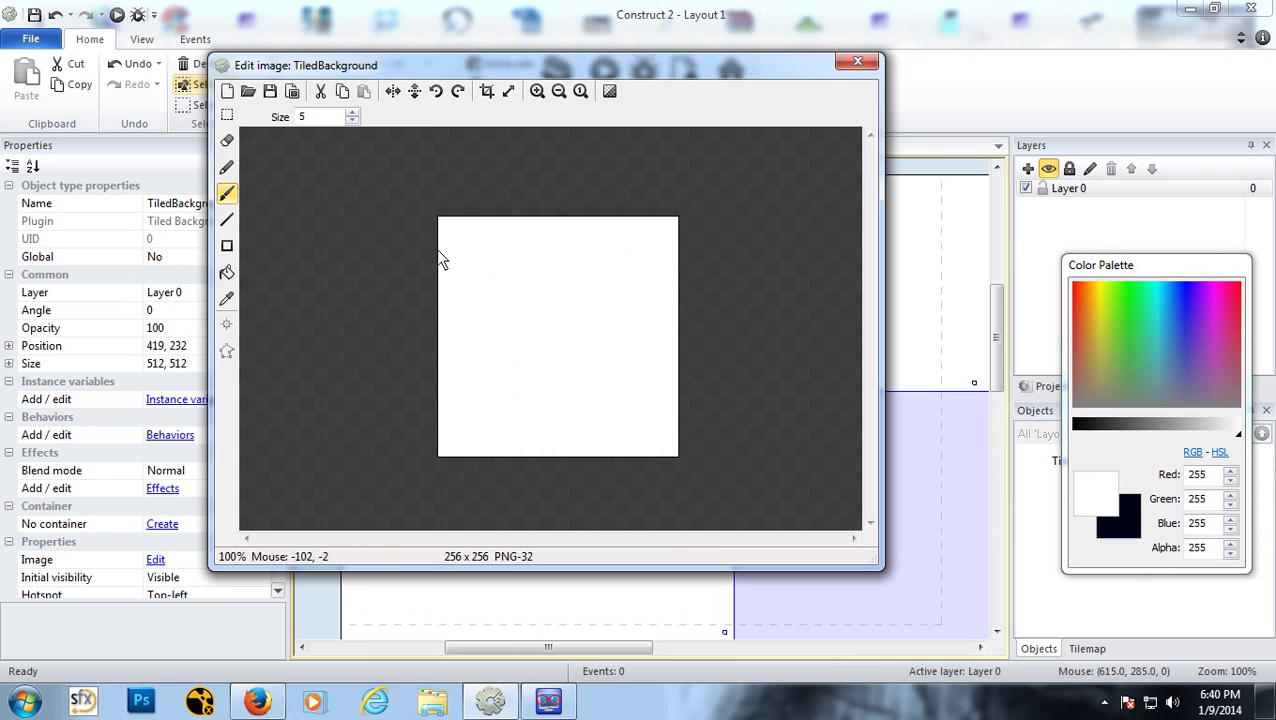
{"action": "left_click_drag", "start_coordinate": [1108, 433], "coordinate": [1057, 433]}
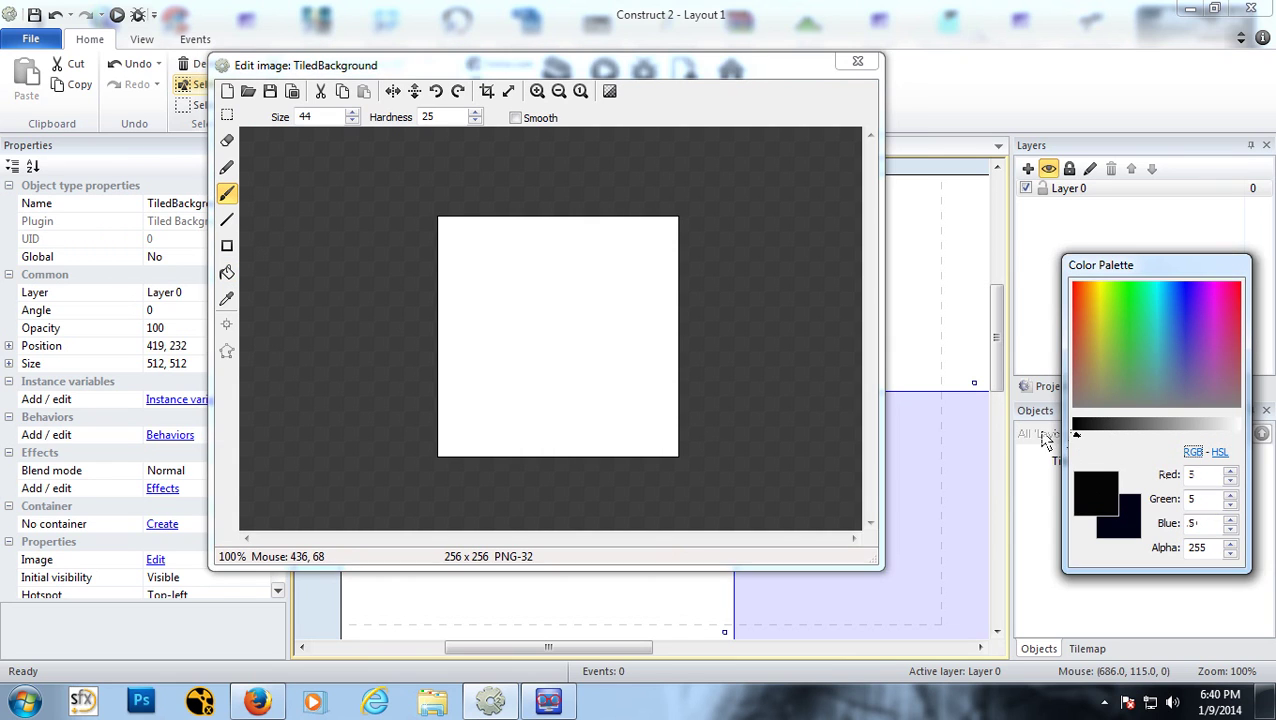
{"action": "mouse_move", "coordinate": [515, 326]}
{"action": "left_mouse_down"}
{"action": "mouse_move", "coordinate": [535, 290]}
{"action": "mouse_move", "coordinate": [610, 340]}
{"action": "left_mouse_up"}
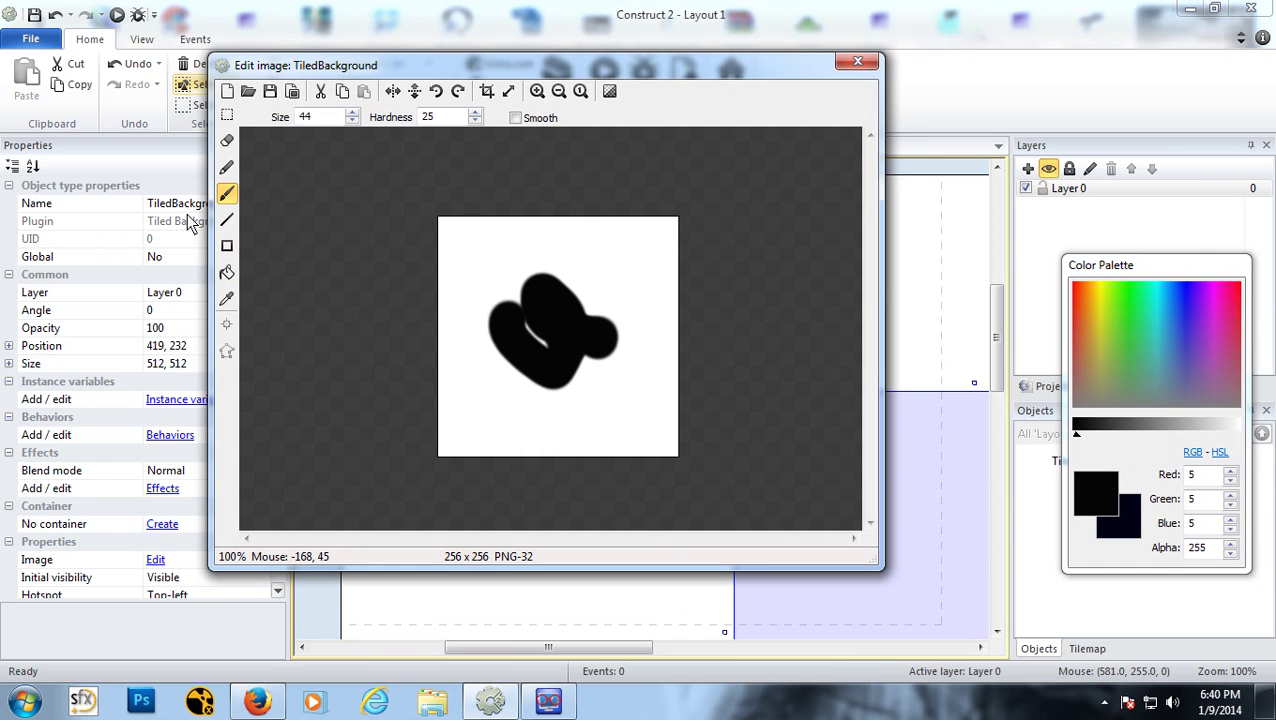
Step: Draw three straight lines of thickness 1 running from the upper part of the image to the black blob
{"action": "left_click", "coordinate": [228, 222]}
{"action": "left_click_drag", "start_coordinate": [500, 254], "coordinate": [516, 302]}
{"action": "left_click_drag", "start_coordinate": [628, 262], "coordinate": [582, 302]}
{"action": "left_click_drag", "start_coordinate": [600, 241], "coordinate": [556, 279]}
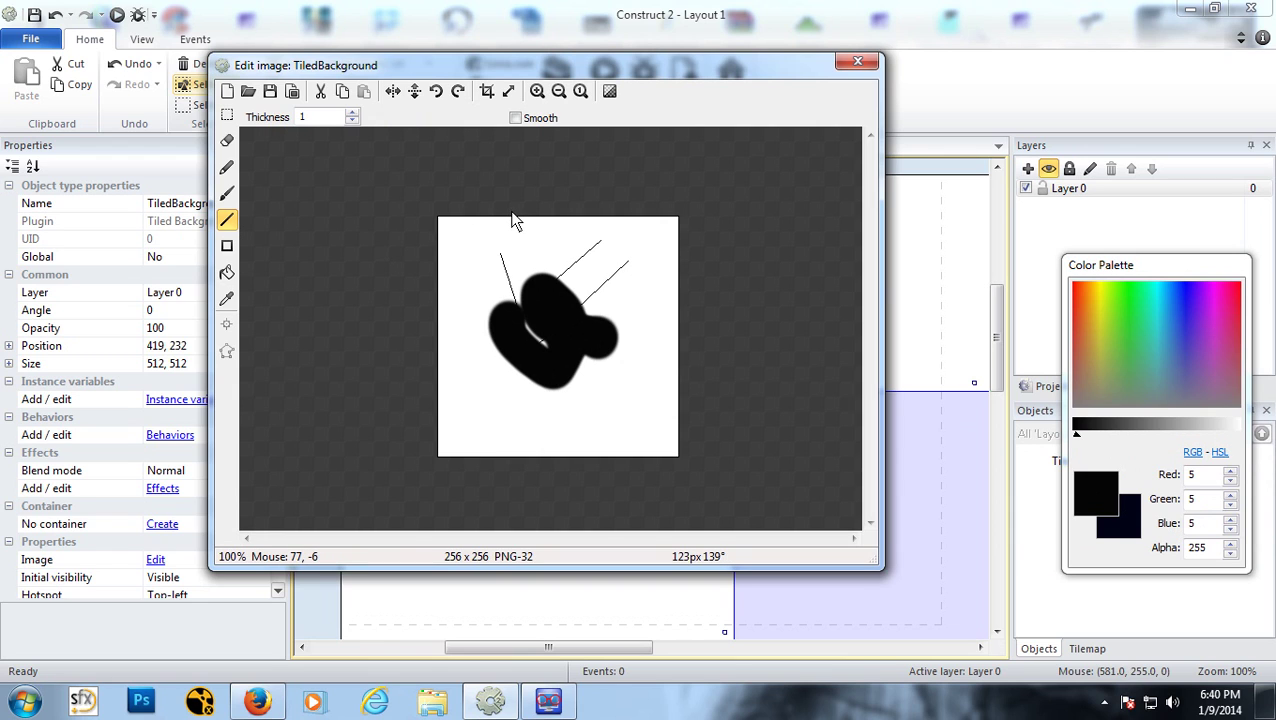
Step: Select the whole 256 x 256 background image with a rectangular selection and delete its contents
{"action": "left_click", "coordinate": [226, 116]}
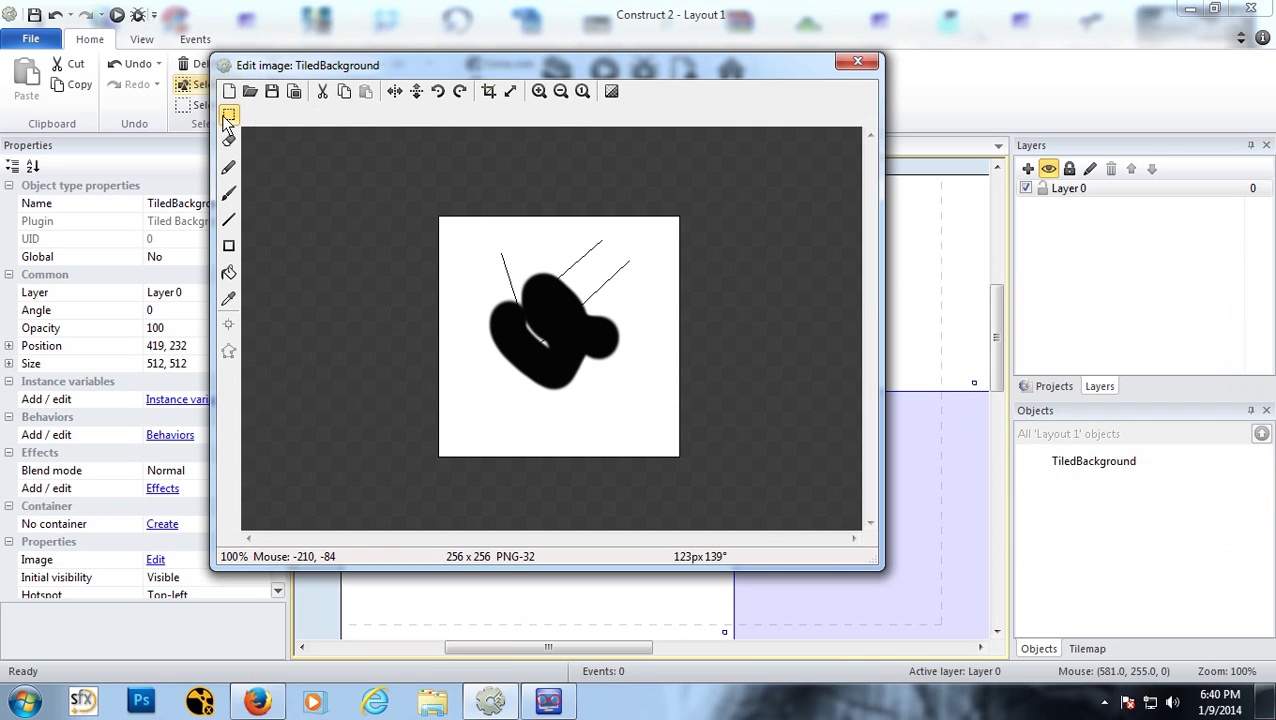
{"action": "left_click_drag", "start_coordinate": [377, 181], "coordinate": [806, 550]}
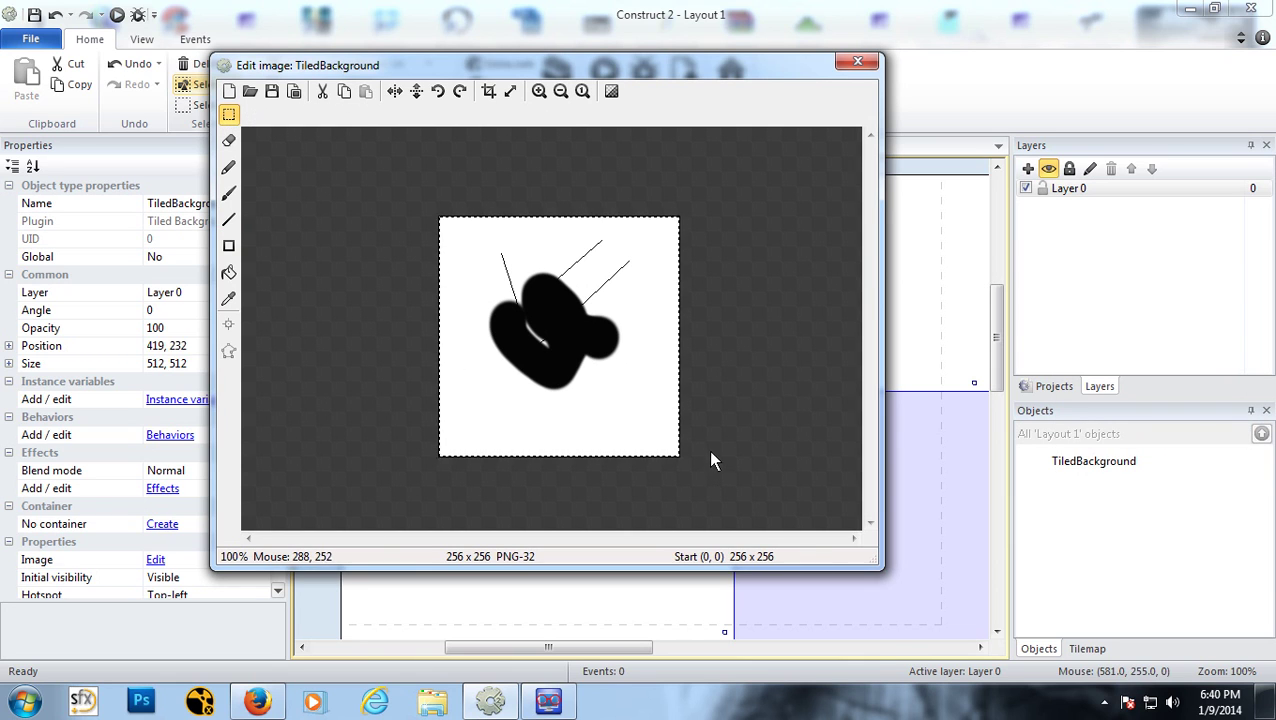
{"action": "key", "text": "Delete"}
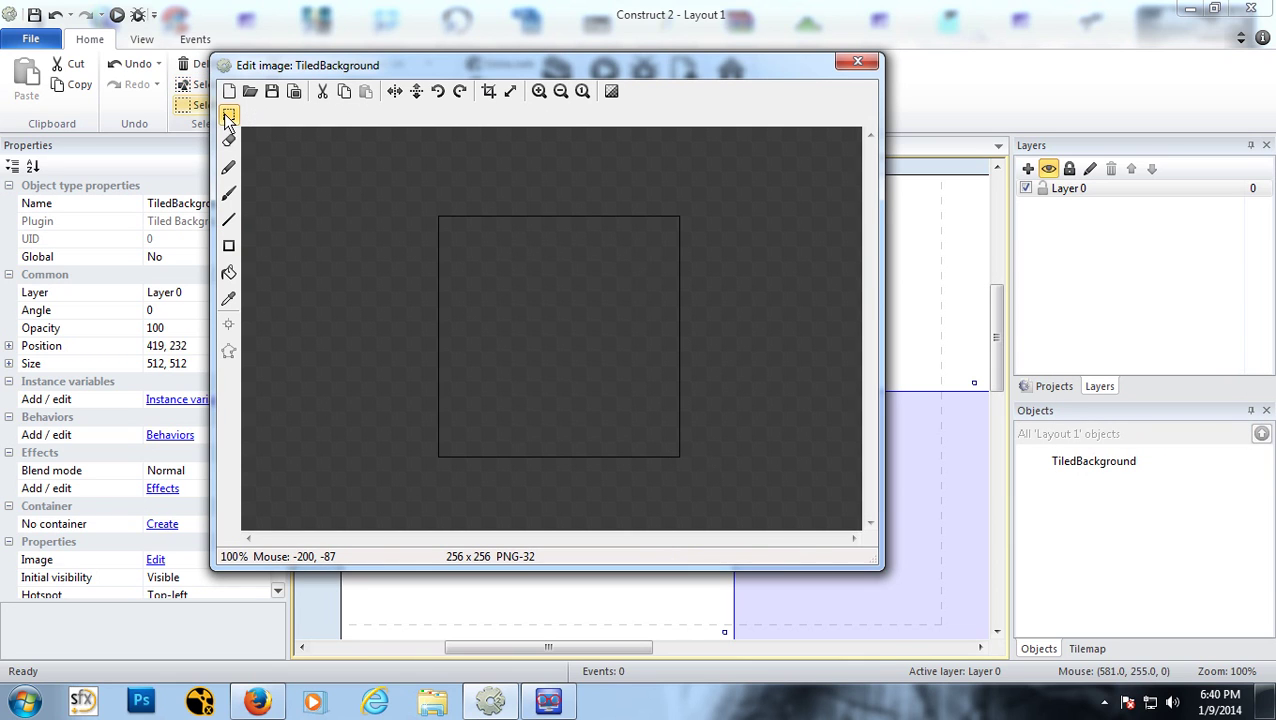
{"action": "left_click_drag", "start_coordinate": [428, 213], "coordinate": [619, 405]}
{"action": "left_click_drag", "start_coordinate": [619, 405], "coordinate": [527, 399]}
{"action": "left_click_drag", "start_coordinate": [410, 393], "coordinate": [575, 520]}
{"action": "left_click_drag", "start_coordinate": [652, 498], "coordinate": [594, 351]}
{"action": "left_click_drag", "start_coordinate": [441, 188], "coordinate": [612, 373]}
{"action": "left_click_drag", "start_coordinate": [441, 219], "coordinate": [624, 384]}
{"action": "left_click_drag", "start_coordinate": [484, 305], "coordinate": [490, 345]}
{"action": "left_click", "coordinate": [338, 265]}
Step: Fill the empty image with pure black (RGB 0, 0, 0) and close the image editor
{"action": "left_click", "coordinate": [231, 271]}
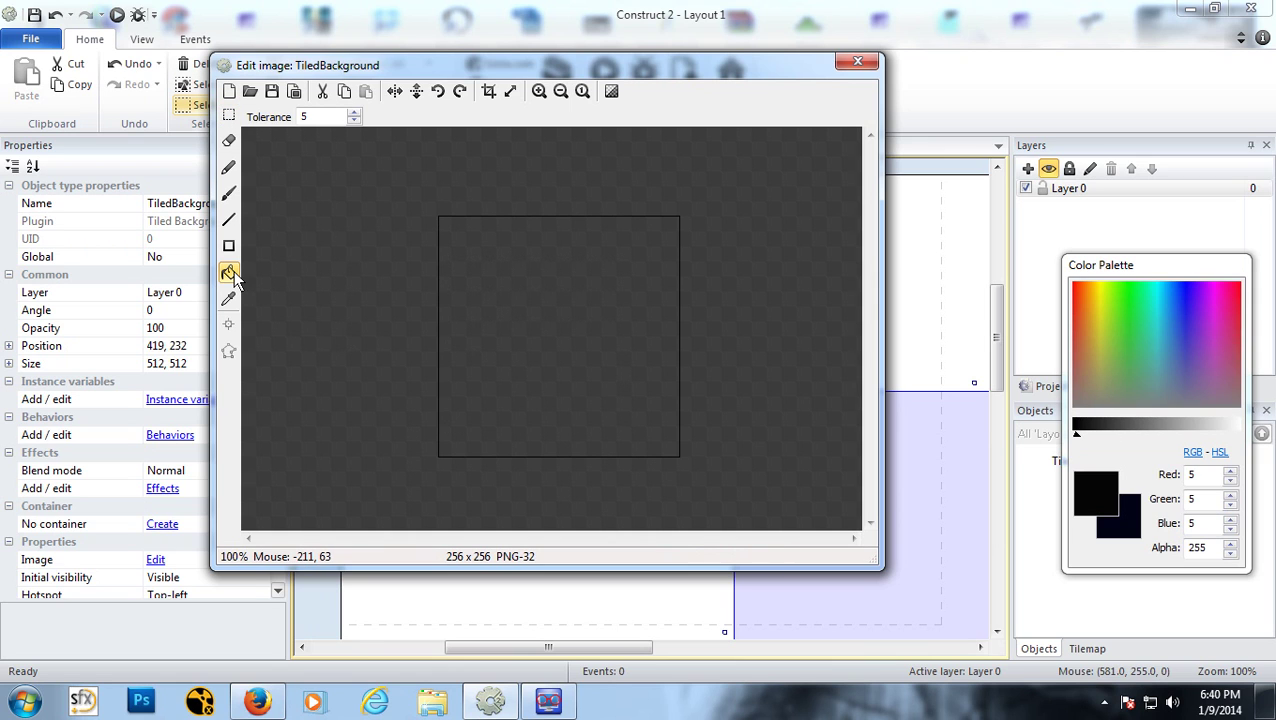
{"action": "left_click", "coordinate": [1076, 433]}
{"action": "left_click", "coordinate": [517, 343]}
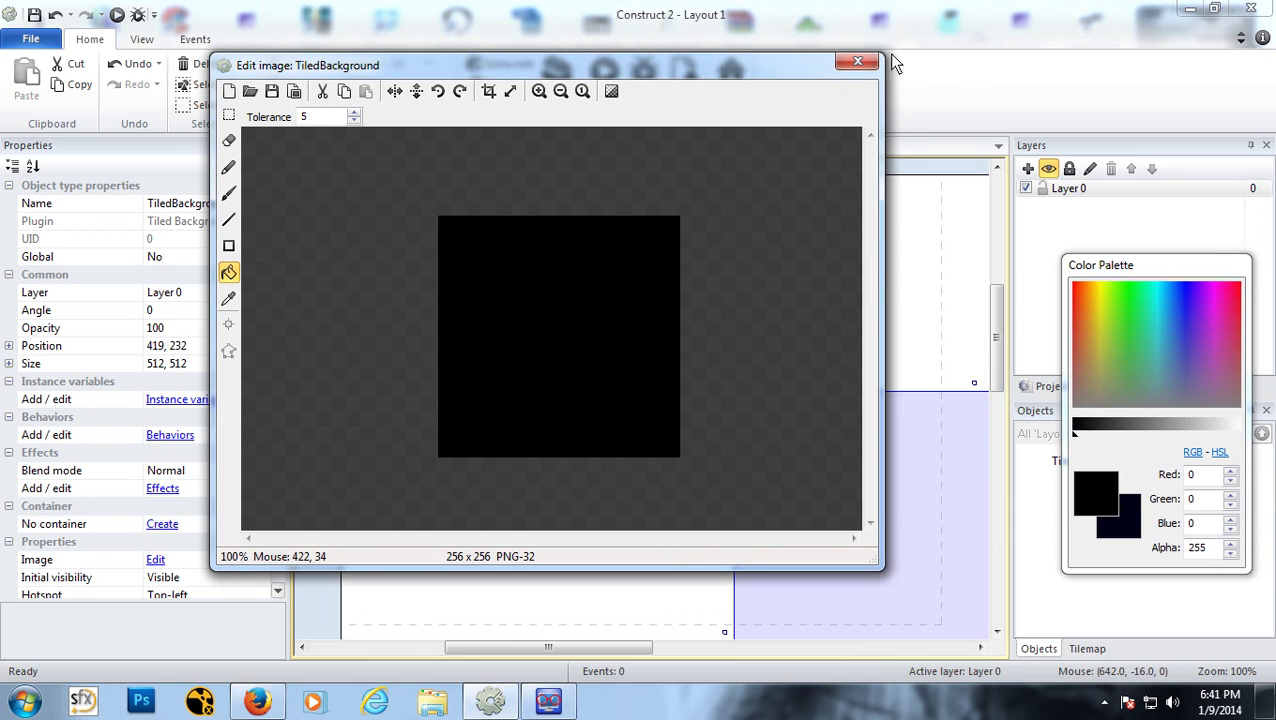
{"action": "left_click", "coordinate": [858, 61]}
Step: Move the tiled background to the layout's upper-left corner, at about (19, -14)
{"action": "left_click_drag", "start_coordinate": [838, 490], "coordinate": [462, 260]}
{"action": "scroll", "coordinate": [483, 298], "scroll_direction": "down", "scroll_amount": 4}
{"action": "scroll", "coordinate": [483, 298], "scroll_direction": "up", "scroll_amount": 4}
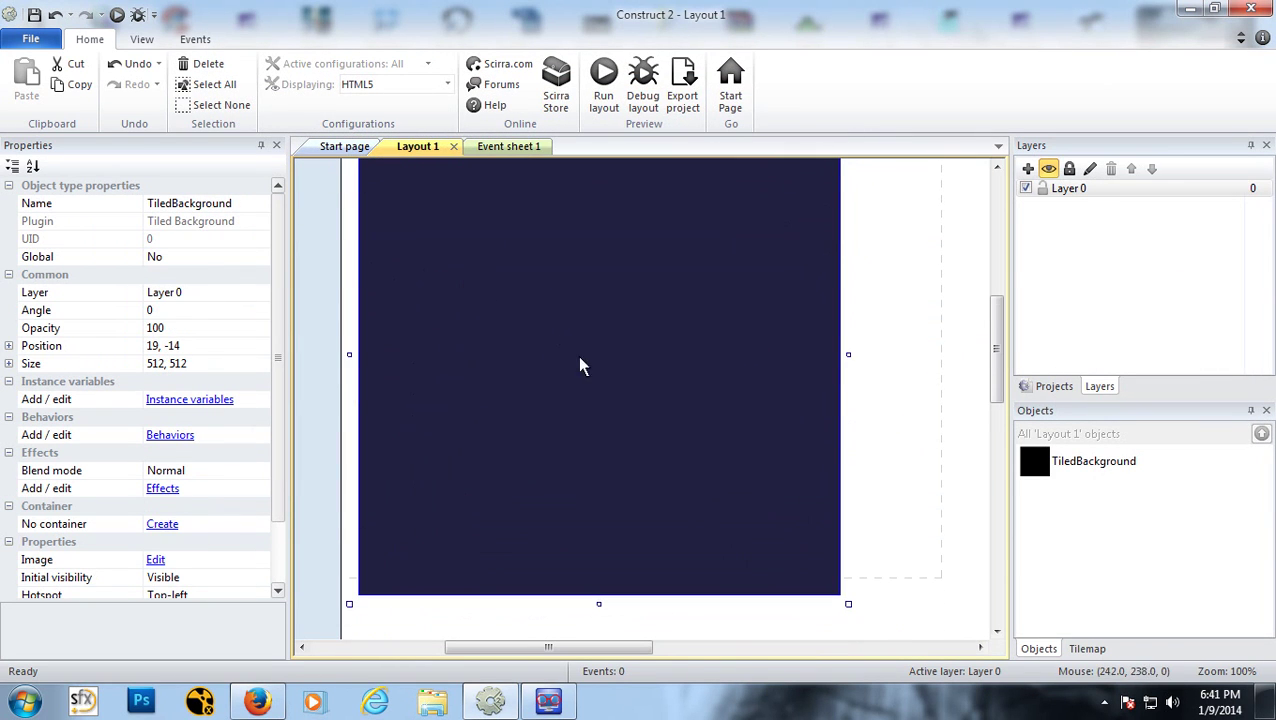
{"action": "scroll", "coordinate": [755, 432], "scroll_direction": "up", "scroll_amount": 2}
{"action": "scroll", "coordinate": [755, 435], "scroll_direction": "down", "scroll_amount": 1}
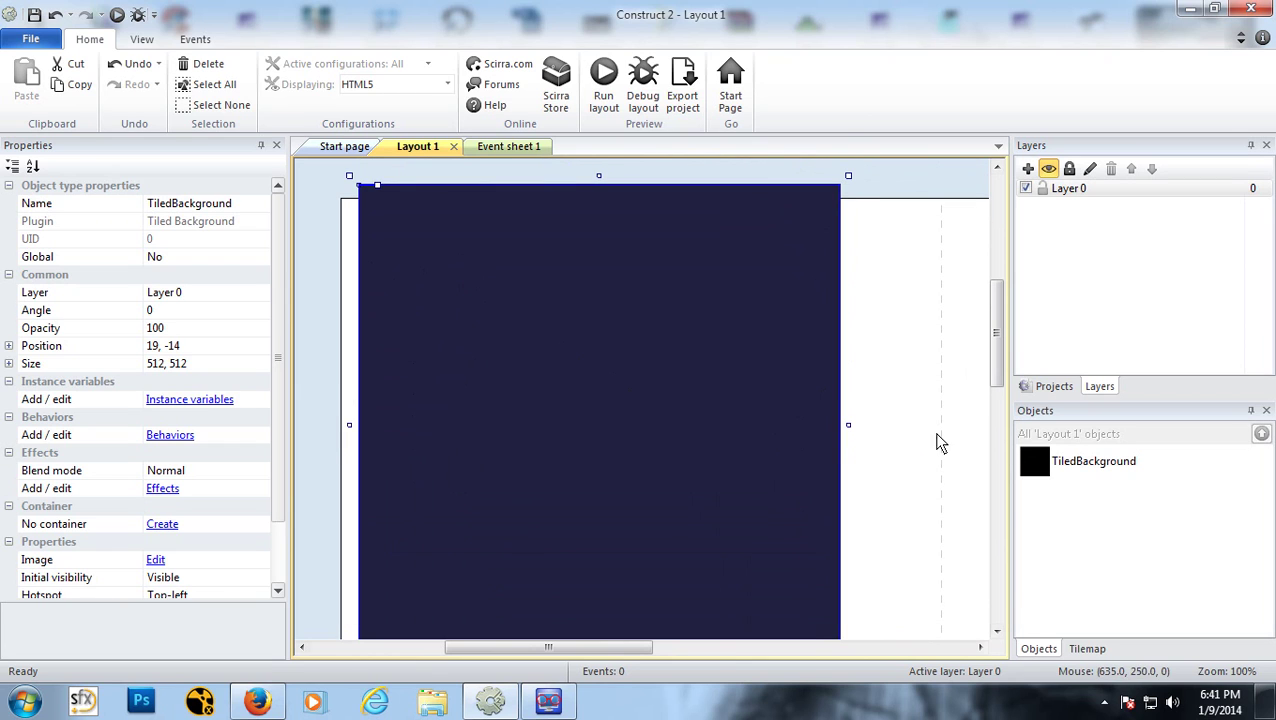
Step: Resize the tiled background to about 591 x 537 so it overlaps the layout's upper-left corner at about (-50, -39)
{"action": "scroll", "coordinate": [907, 443], "scroll_direction": "down", "scroll_amount": 5, "text": "ctrl"}
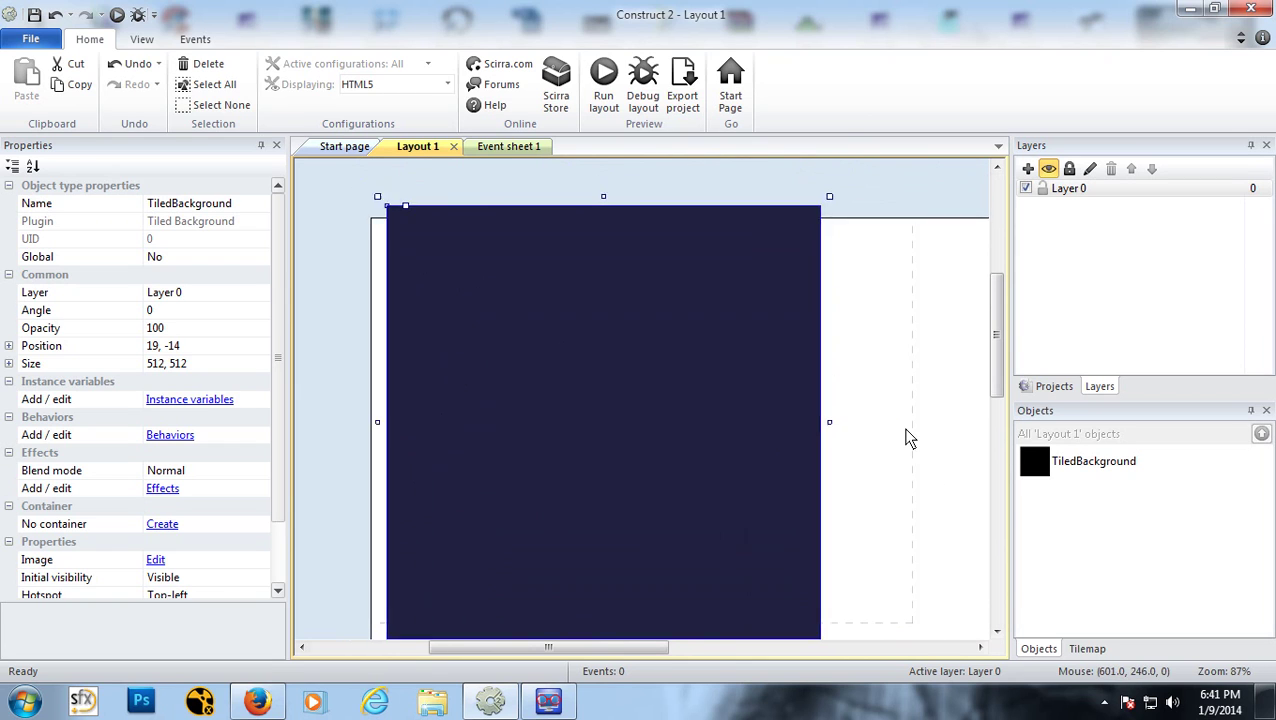
{"action": "scroll", "coordinate": [823, 419], "scroll_direction": "down", "scroll_amount": 1, "text": "ctrl"}
{"action": "scroll", "coordinate": [784, 439], "scroll_direction": "up", "scroll_amount": 3, "text": "ctrl"}
{"action": "scroll", "coordinate": [785, 437], "scroll_direction": "down", "scroll_amount": 3, "text": "ctrl"}
{"action": "scroll", "coordinate": [787, 436], "scroll_direction": "up", "scroll_amount": 1, "text": "ctrl"}
{"action": "scroll", "coordinate": [787, 436], "scroll_direction": "up", "scroll_amount": 2, "text": "ctrl"}
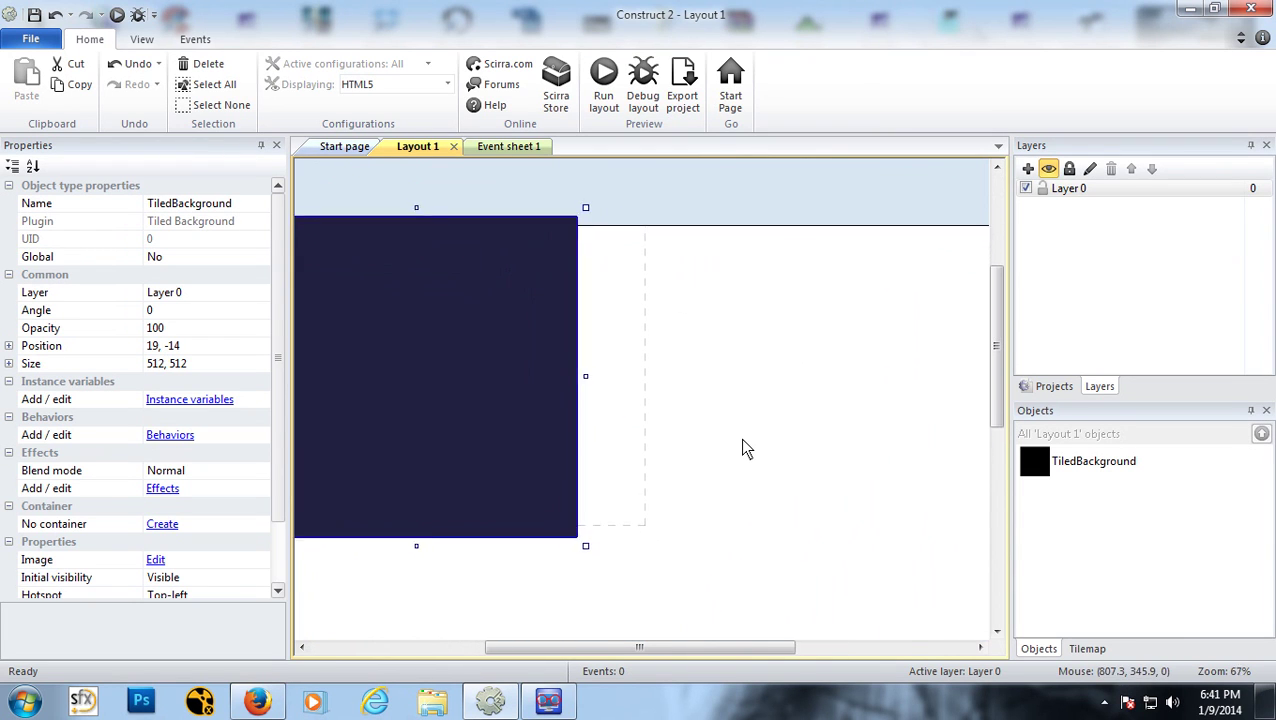
{"action": "scroll", "coordinate": [740, 438], "scroll_direction": "down", "scroll_amount": 1, "text": "ctrl"}
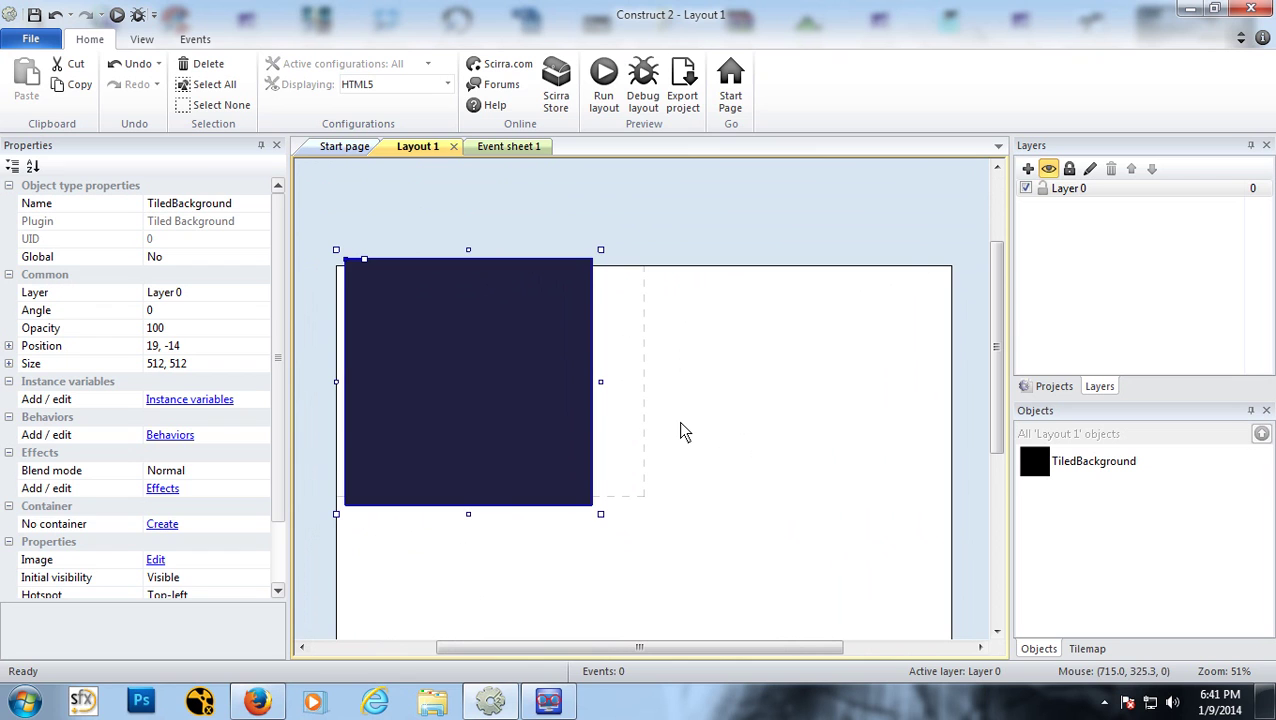
{"action": "middle_click_drag", "start_coordinate": [678, 421], "coordinate": [758, 268]}
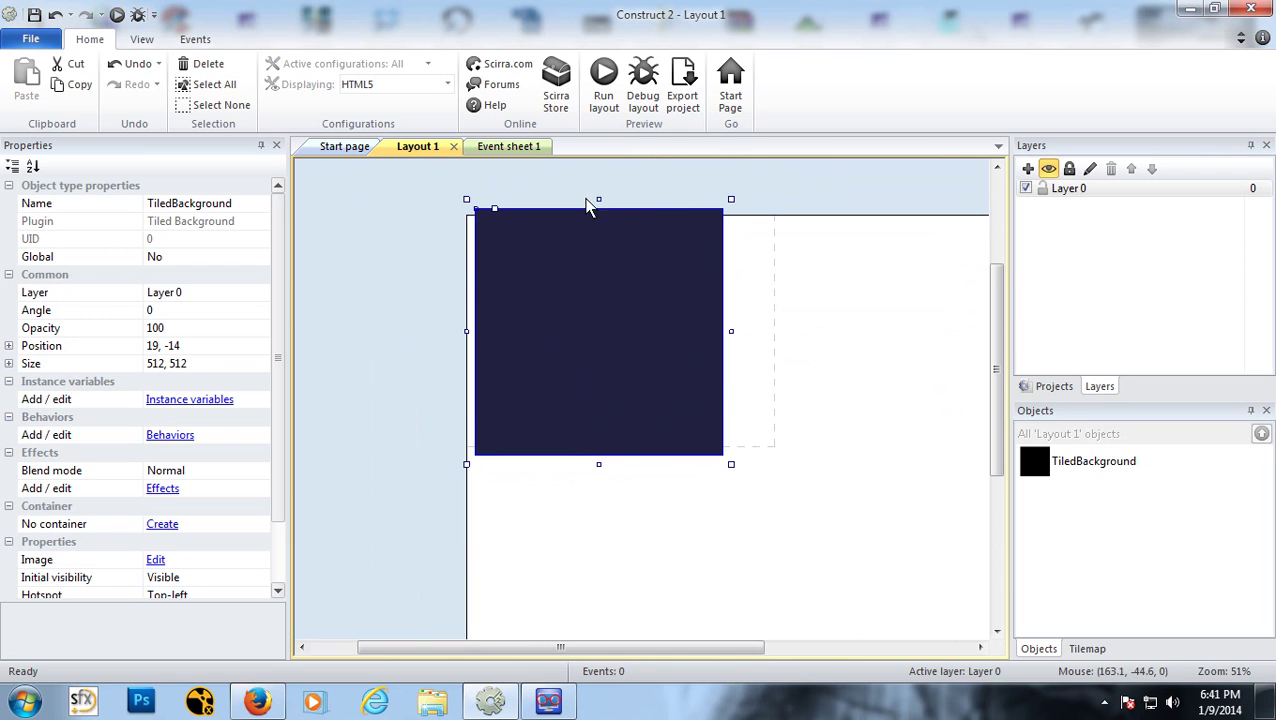
{"action": "left_click_drag", "start_coordinate": [601, 205], "coordinate": [604, 207]}
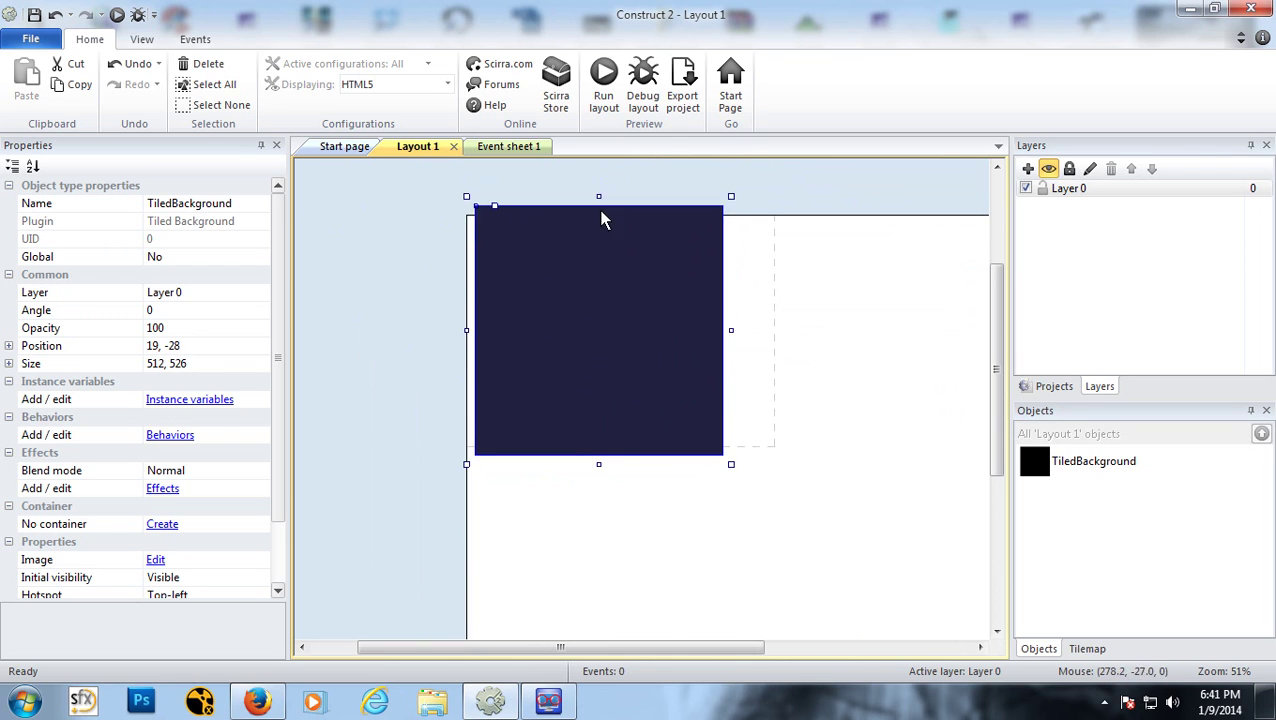
{"action": "left_click_drag", "start_coordinate": [466, 201], "coordinate": [423, 224]}
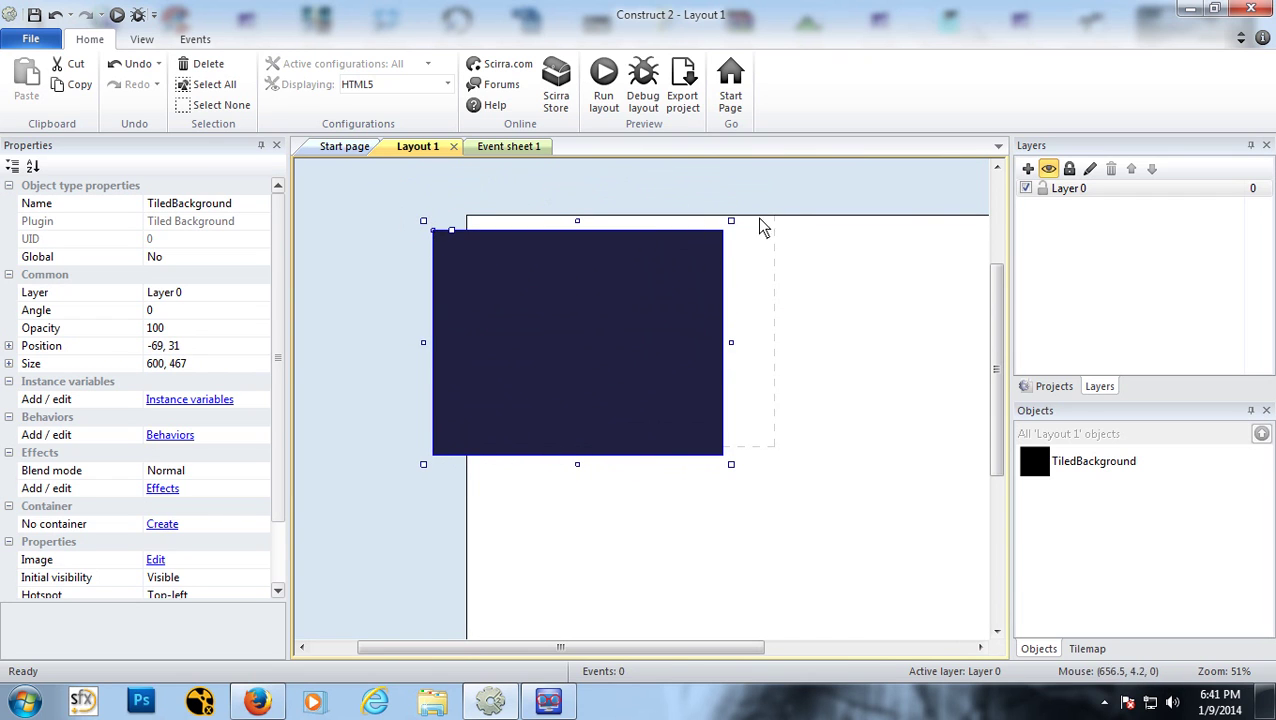
{"action": "left_click_drag", "start_coordinate": [736, 226], "coordinate": [740, 383]}
{"action": "mouse_move", "coordinate": [423, 426]}
{"action": "left_mouse_down"}
{"action": "mouse_move", "coordinate": [396, 433]}
{"action": "mouse_move", "coordinate": [570, 441]}
{"action": "mouse_move", "coordinate": [433, 430]}
{"action": "left_mouse_up"}
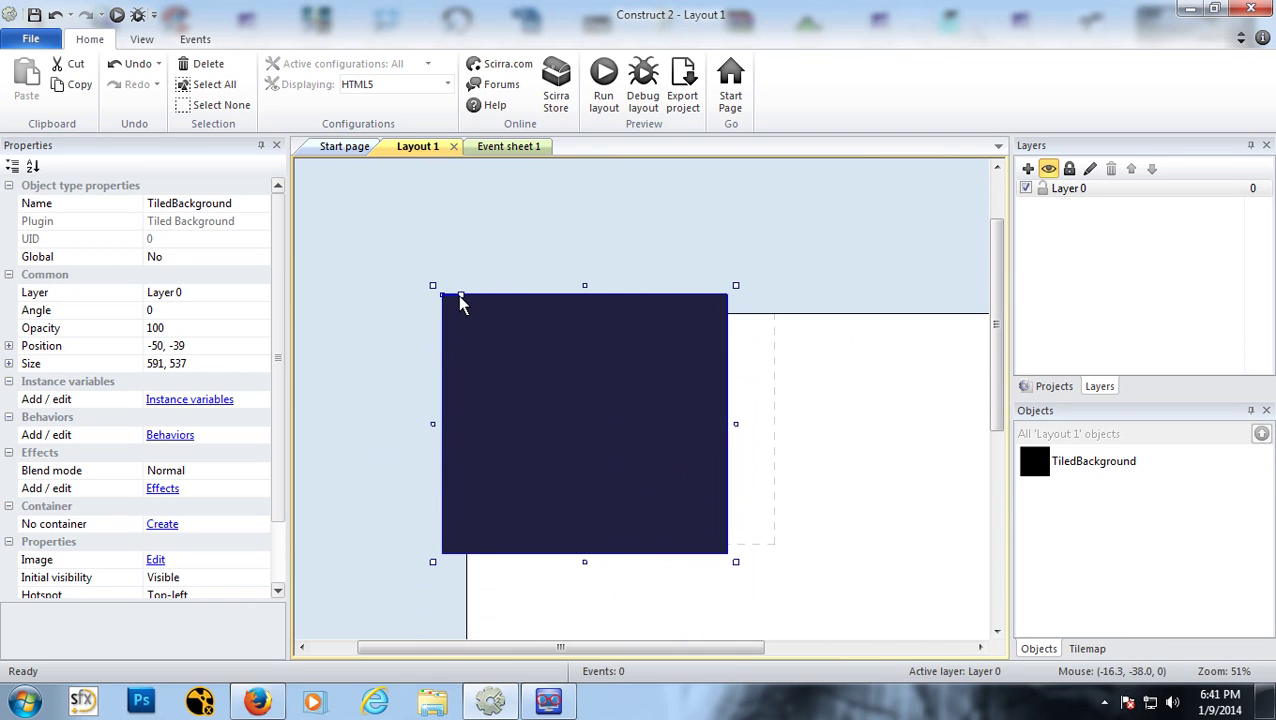
Step: Rotate the tiled background to about 5.7 degrees and resize it to about 503 x 342 inside the layout's dashed window area
{"action": "mouse_move", "coordinate": [465, 304]}
{"action": "left_mouse_down"}
{"action": "mouse_move", "coordinate": [450, 287]}
{"action": "mouse_move", "coordinate": [472, 313]}
{"action": "mouse_move", "coordinate": [450, 295]}
{"action": "left_mouse_up"}
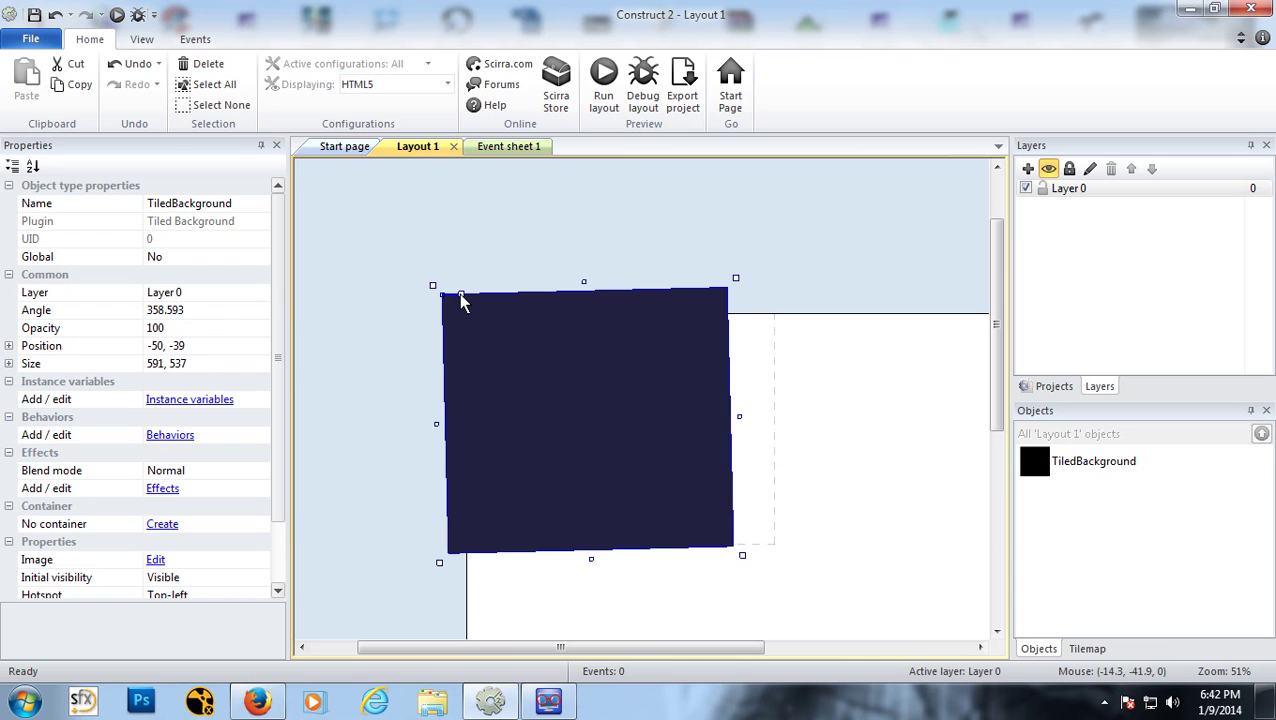
{"action": "mouse_move", "coordinate": [462, 302]}
{"action": "left_mouse_down"}
{"action": "mouse_move", "coordinate": [475, 290]}
{"action": "mouse_move", "coordinate": [461, 288]}
{"action": "mouse_move", "coordinate": [474, 297]}
{"action": "left_mouse_up"}
{"action": "left_click_drag", "start_coordinate": [610, 422], "coordinate": [712, 412]}
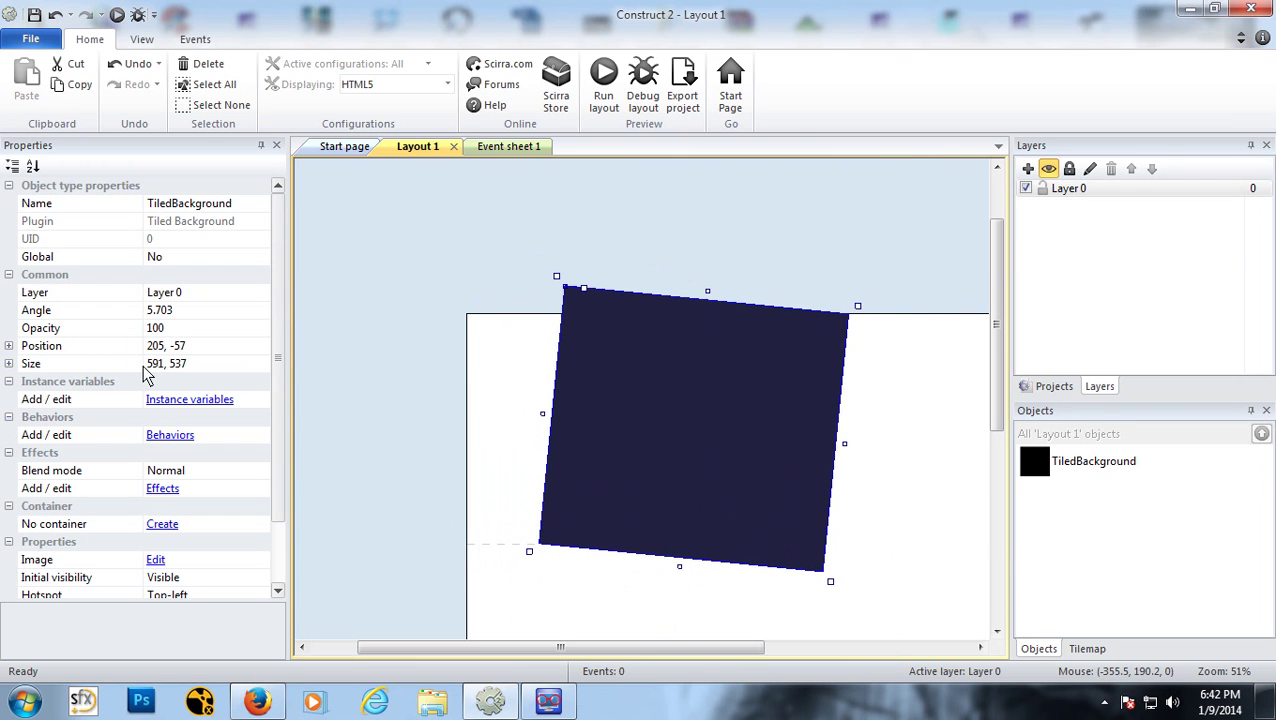
{"action": "left_click_drag", "start_coordinate": [557, 283], "coordinate": [520, 358]}
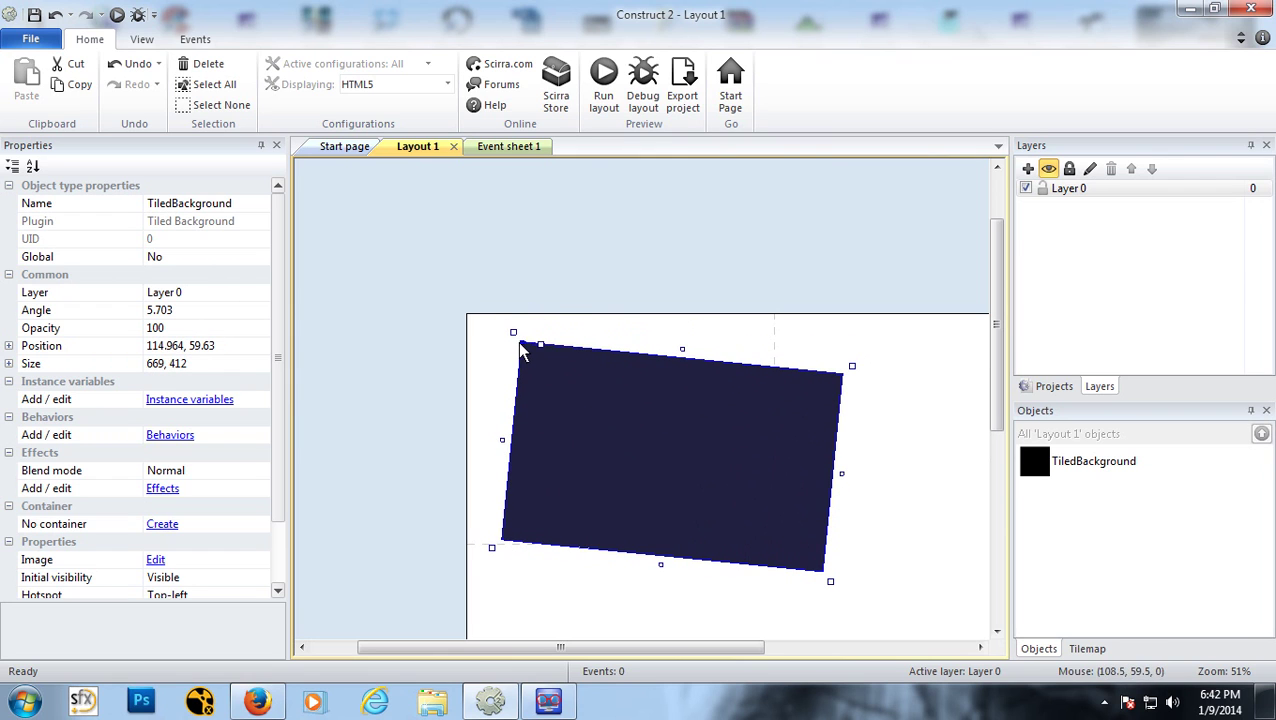
{"action": "left_click_drag", "start_coordinate": [831, 580], "coordinate": [754, 540]}
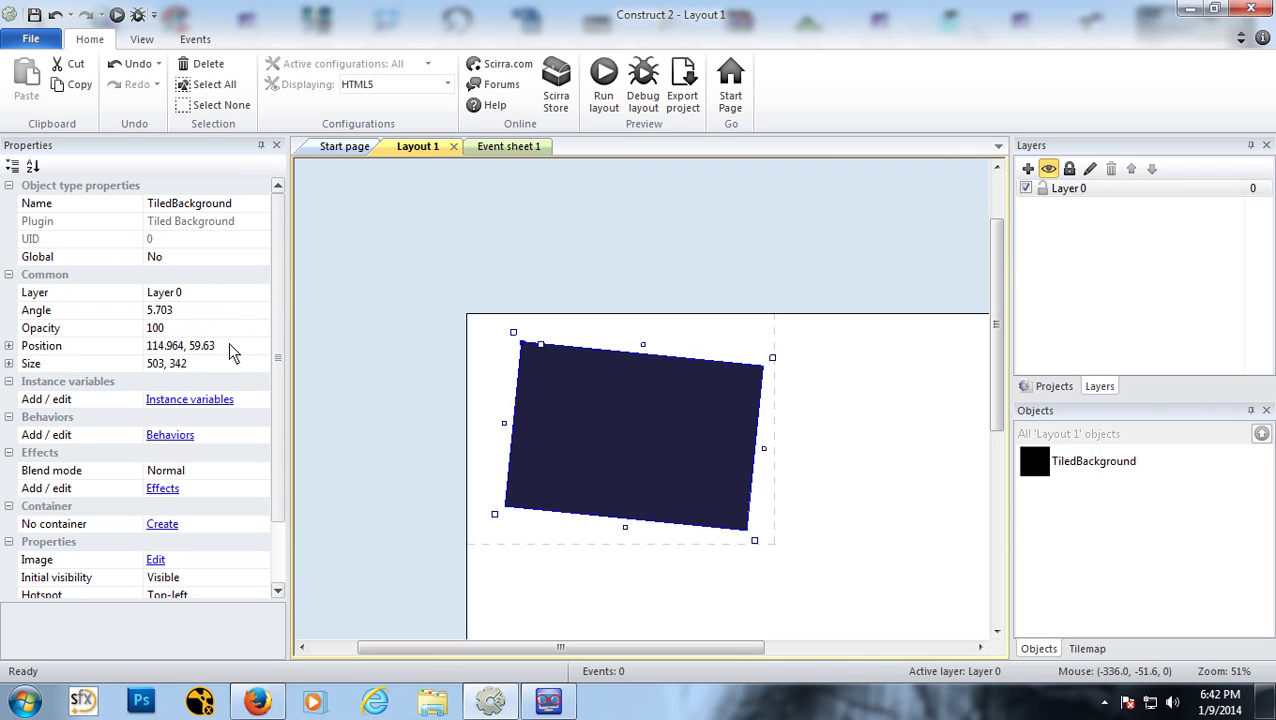
Step: Set the tiled background's angle to 0
{"action": "left_click", "coordinate": [230, 310]}
{"action": "type", "text": "0"}
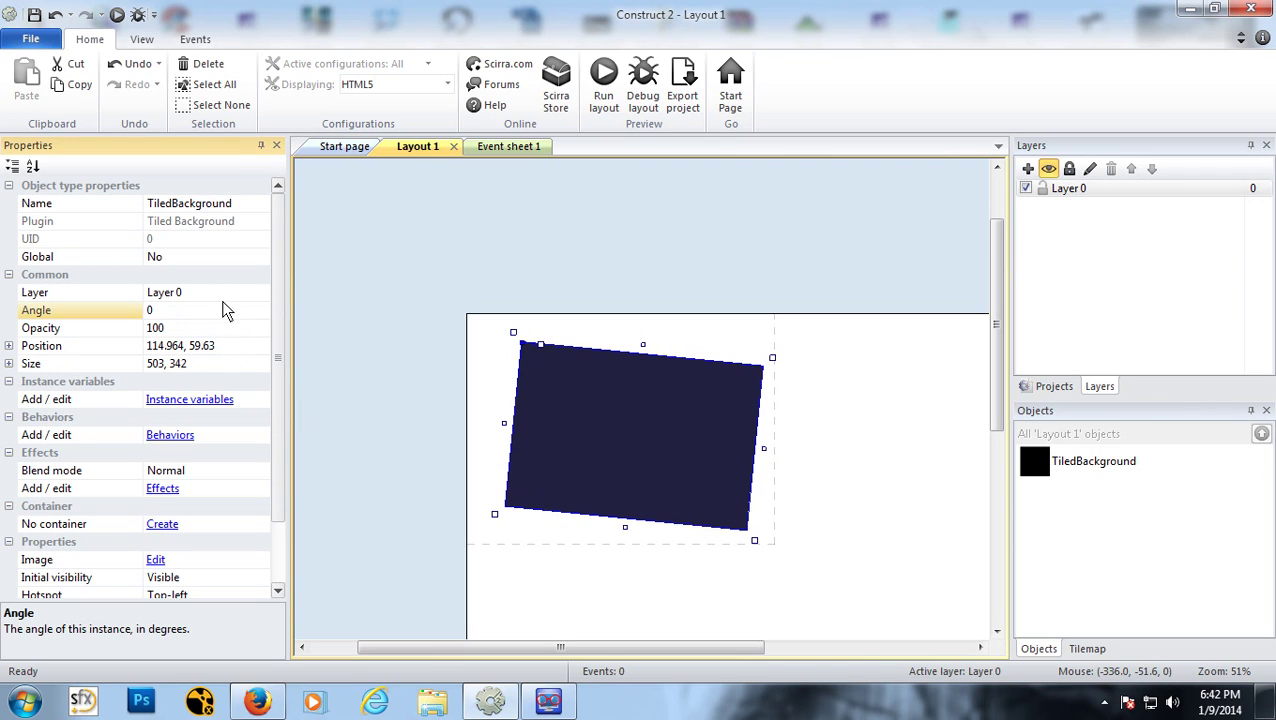
{"action": "key", "text": "Tab"}
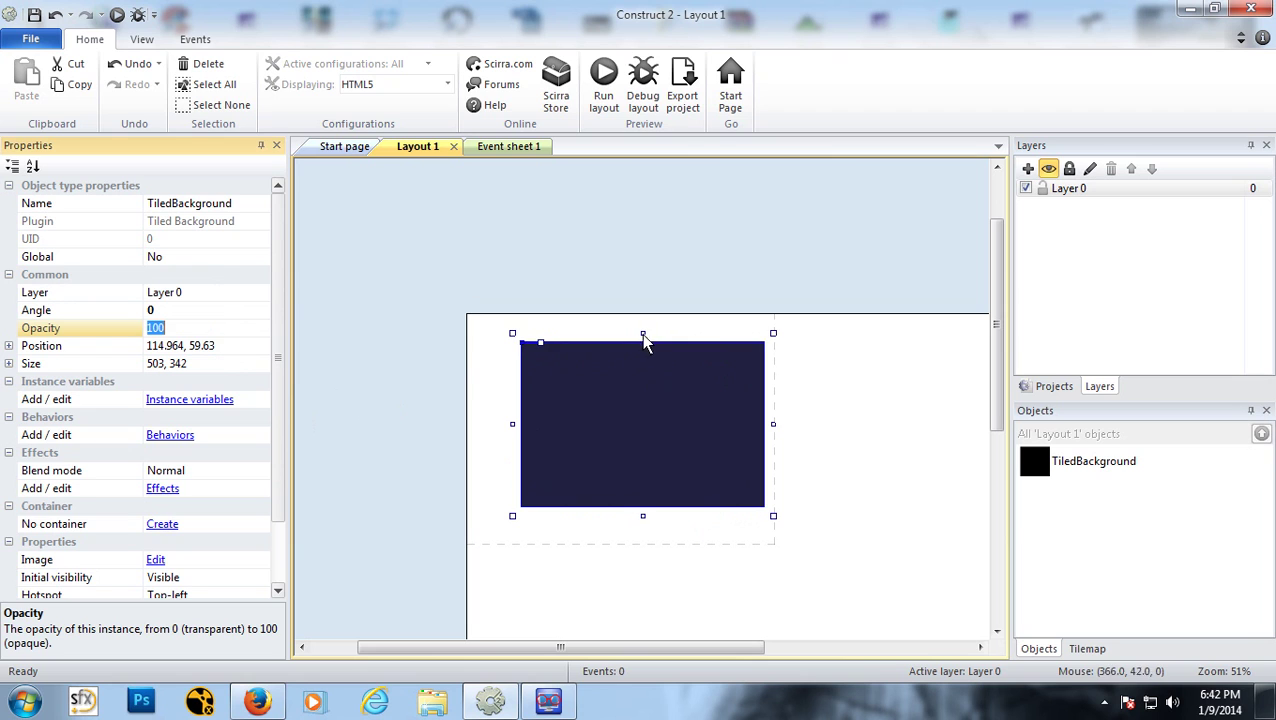
Step: Stretch the tiled background beyond the dashed window area on all sides, to about 1270 x 634 at (-172, -37)
{"action": "left_click_drag", "start_coordinate": [645, 343], "coordinate": [643, 288]}
{"action": "left_click", "coordinate": [506, 403]}
{"action": "left_click", "coordinate": [506, 403]}
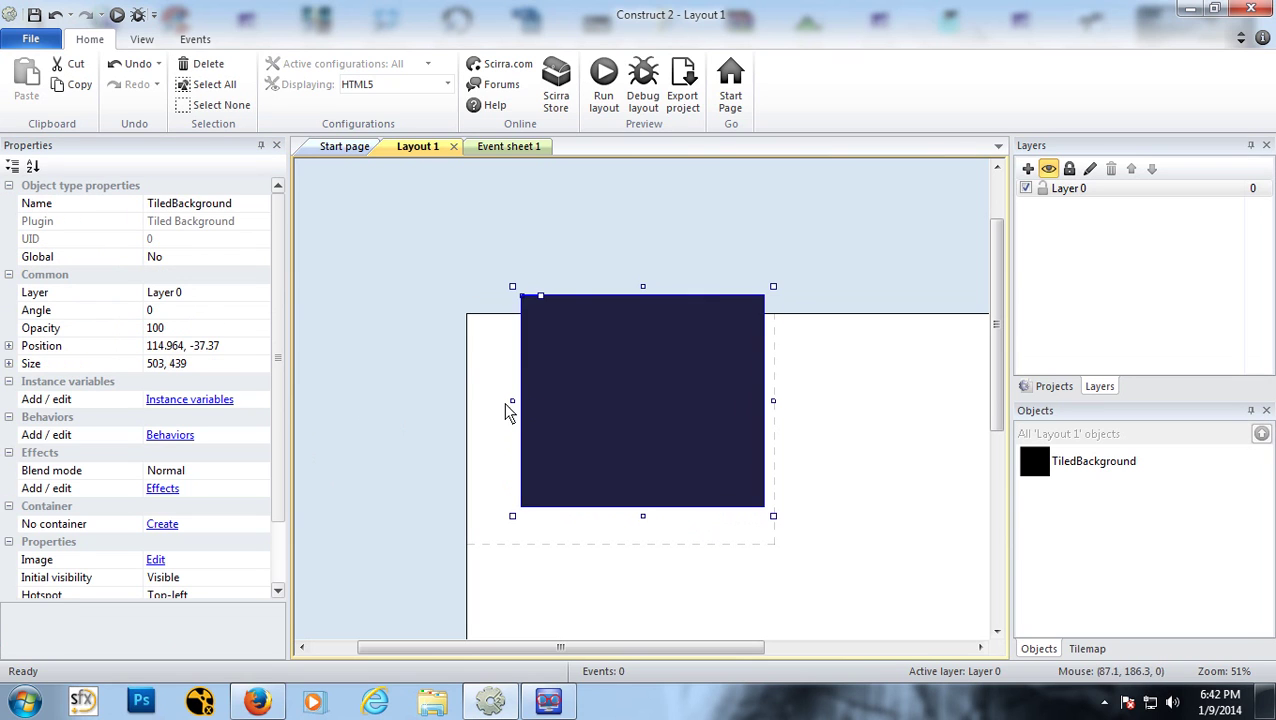
{"action": "left_click_drag", "start_coordinate": [512, 402], "coordinate": [375, 402]}
{"action": "left_click_drag", "start_coordinate": [573, 518], "coordinate": [573, 609]}
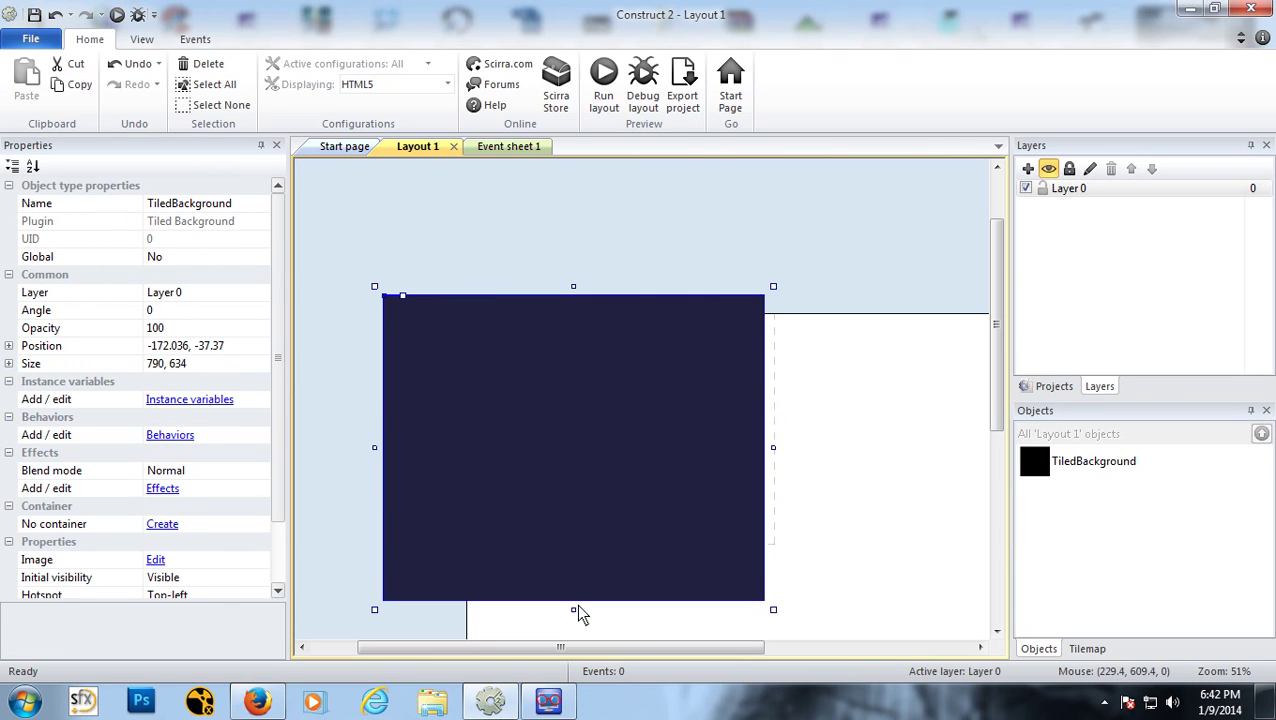
{"action": "left_click_drag", "start_coordinate": [773, 450], "coordinate": [989, 448]}
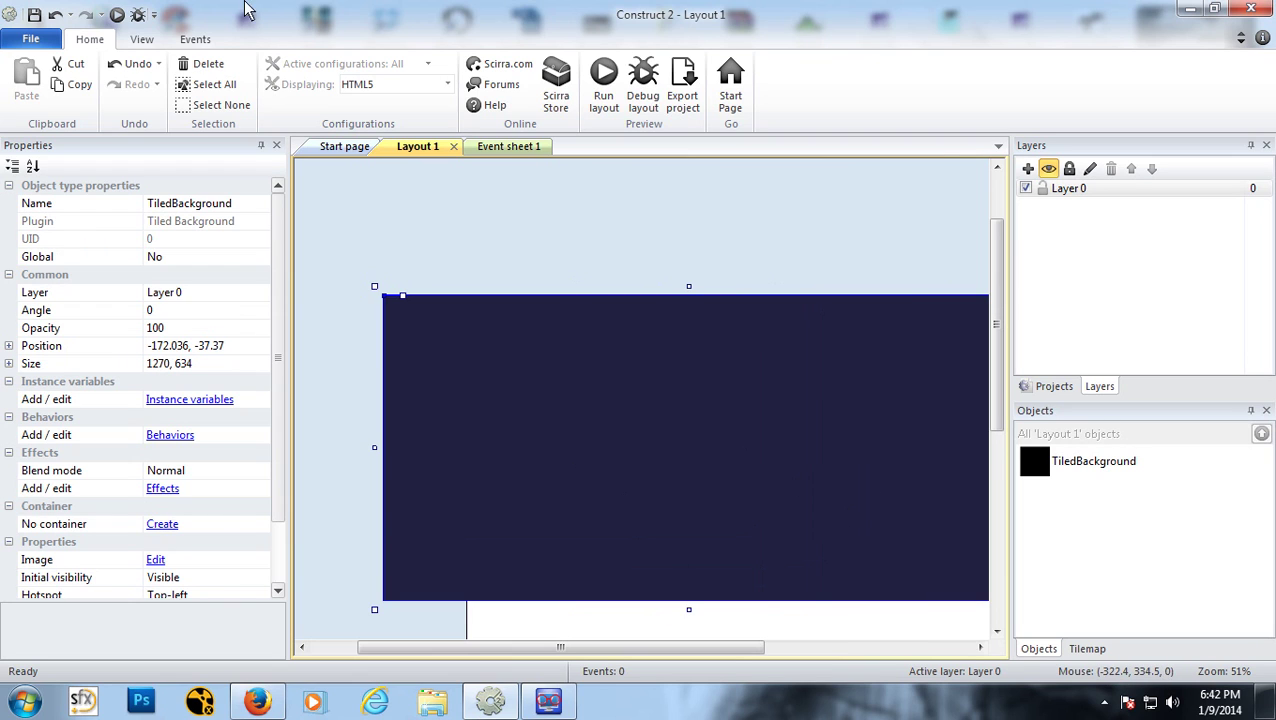
Step: Preview the layout in the browser, close the preview and return to Construct 2
{"action": "left_click", "coordinate": [116, 16]}
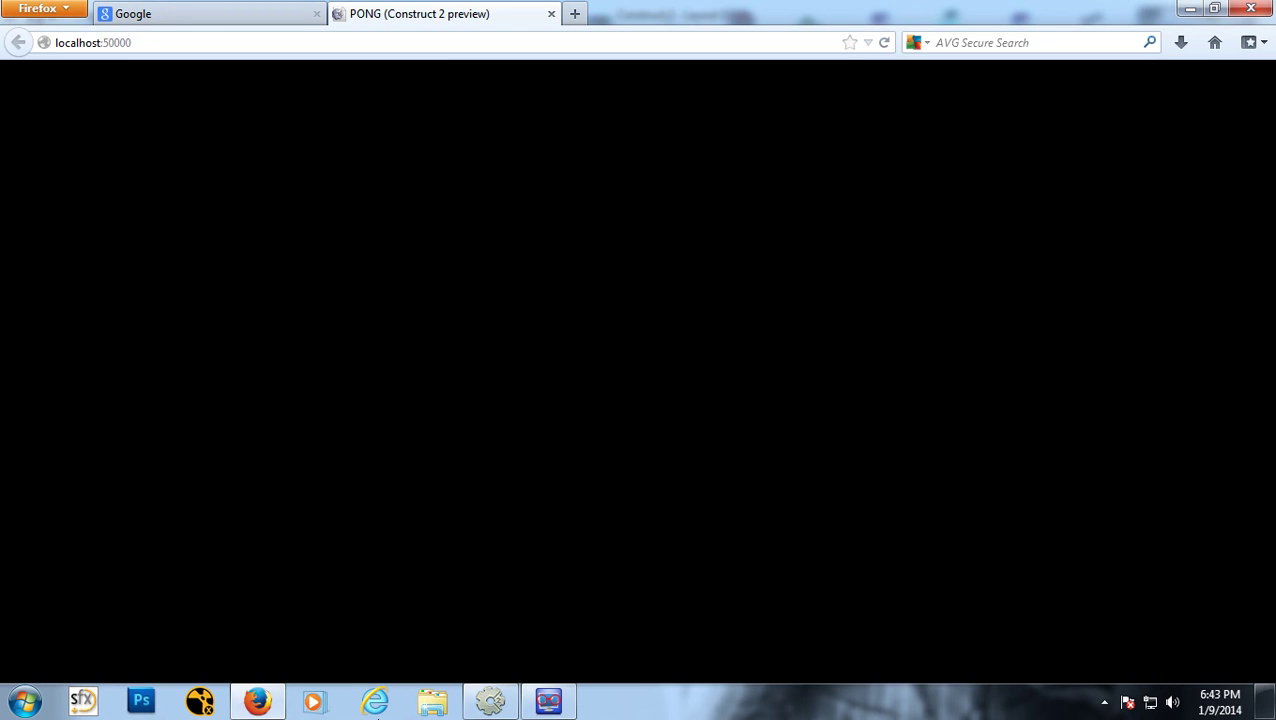
{"action": "left_click", "coordinate": [551, 14]}
{"action": "key", "text": "alt+Tab"}
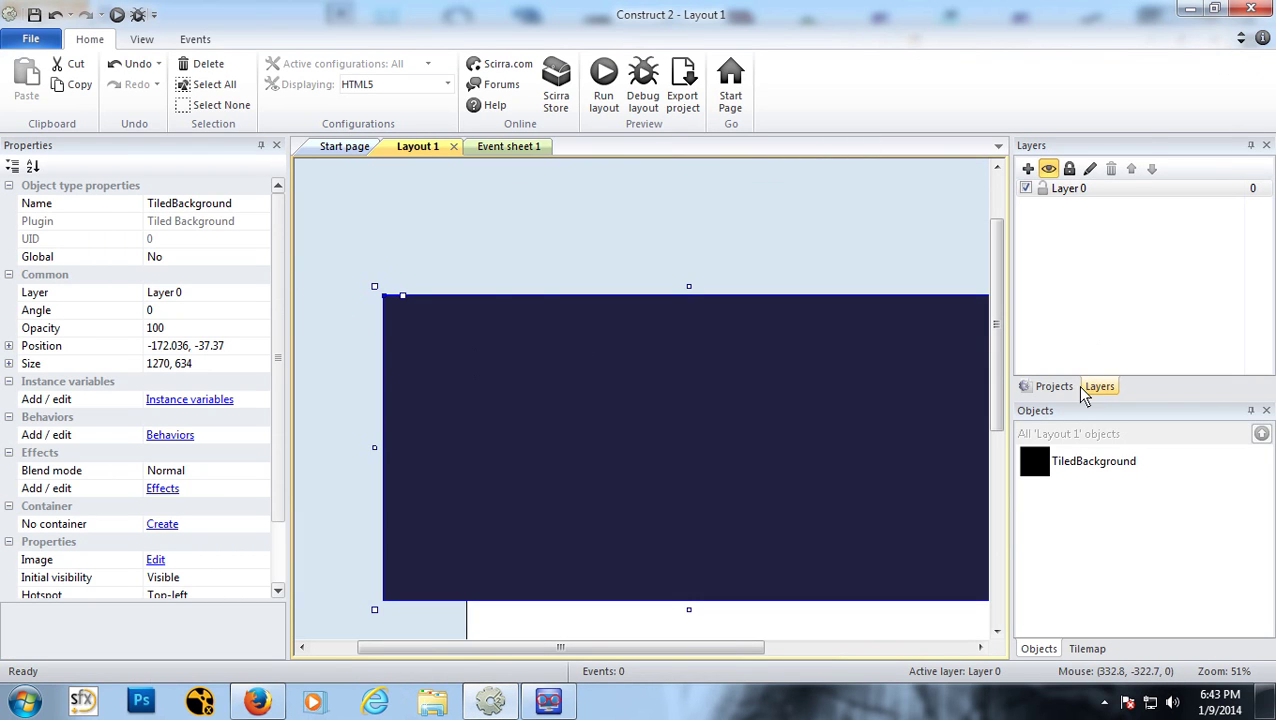
Step: Display the PONG project's properties and check its window size
{"action": "left_click", "coordinate": [1046, 389]}
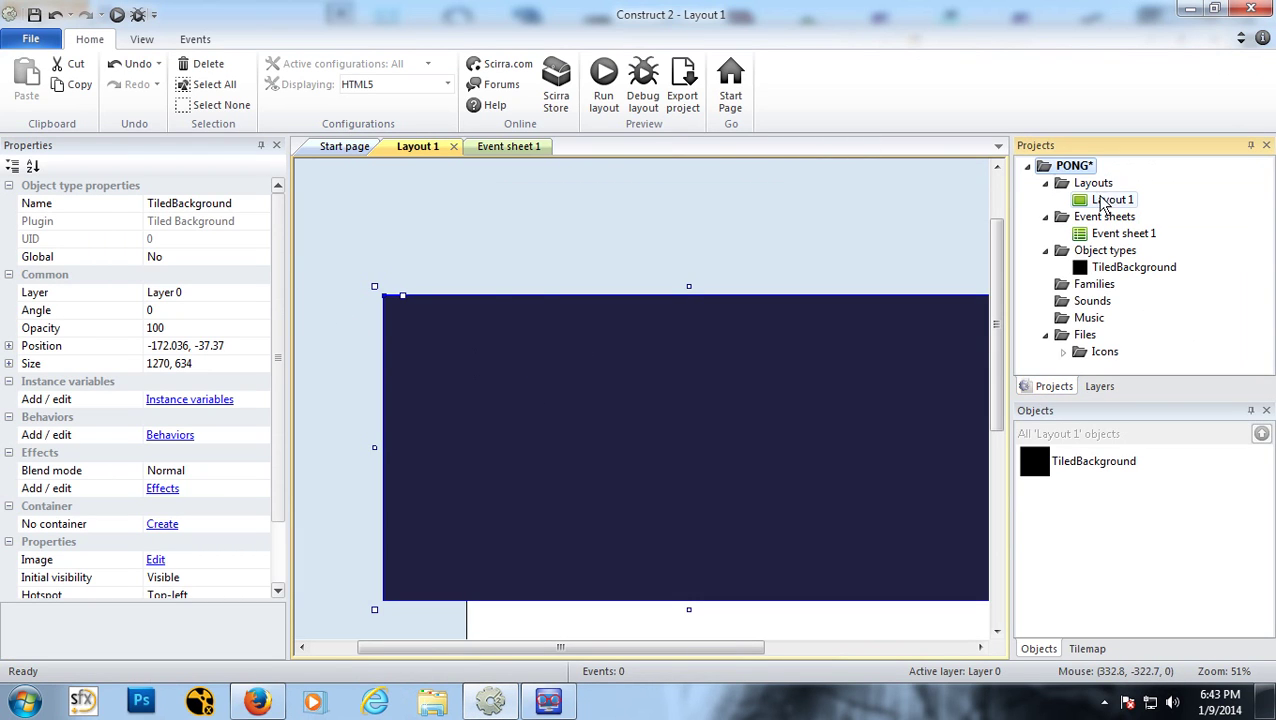
{"action": "left_click", "coordinate": [1075, 168]}
{"action": "left_click", "coordinate": [1077, 170]}
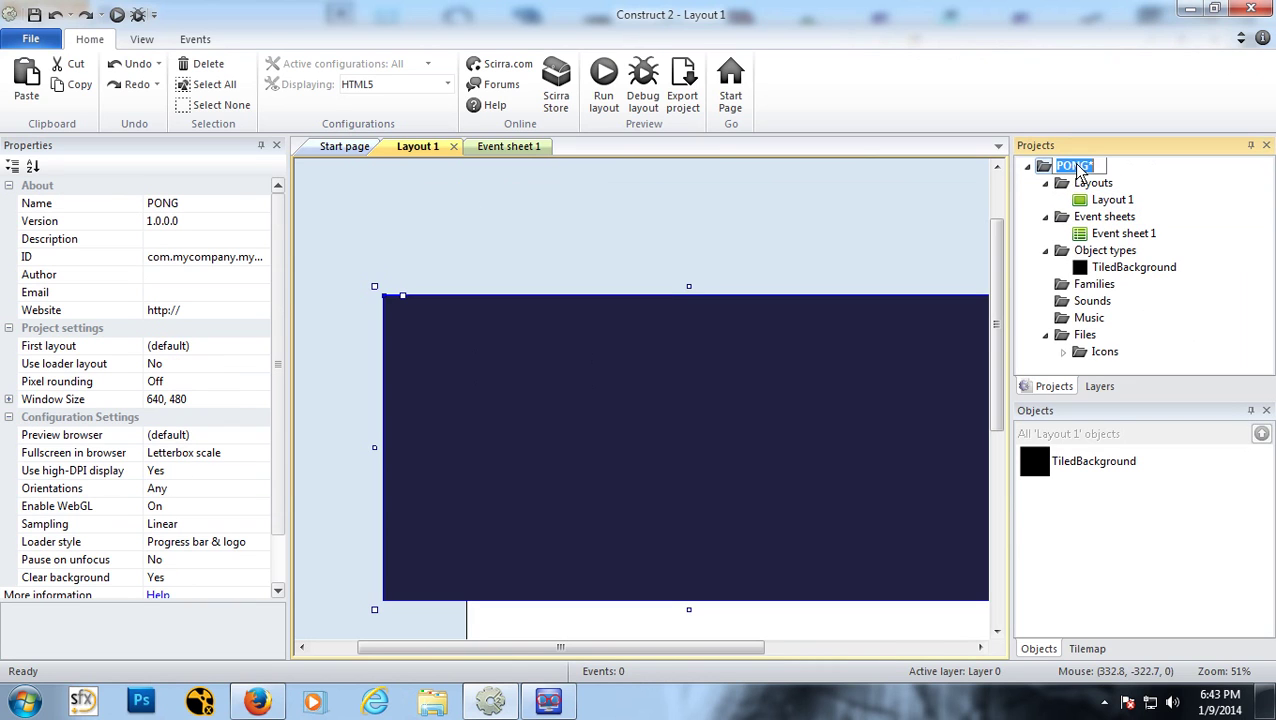
{"action": "key", "text": "Escape"}
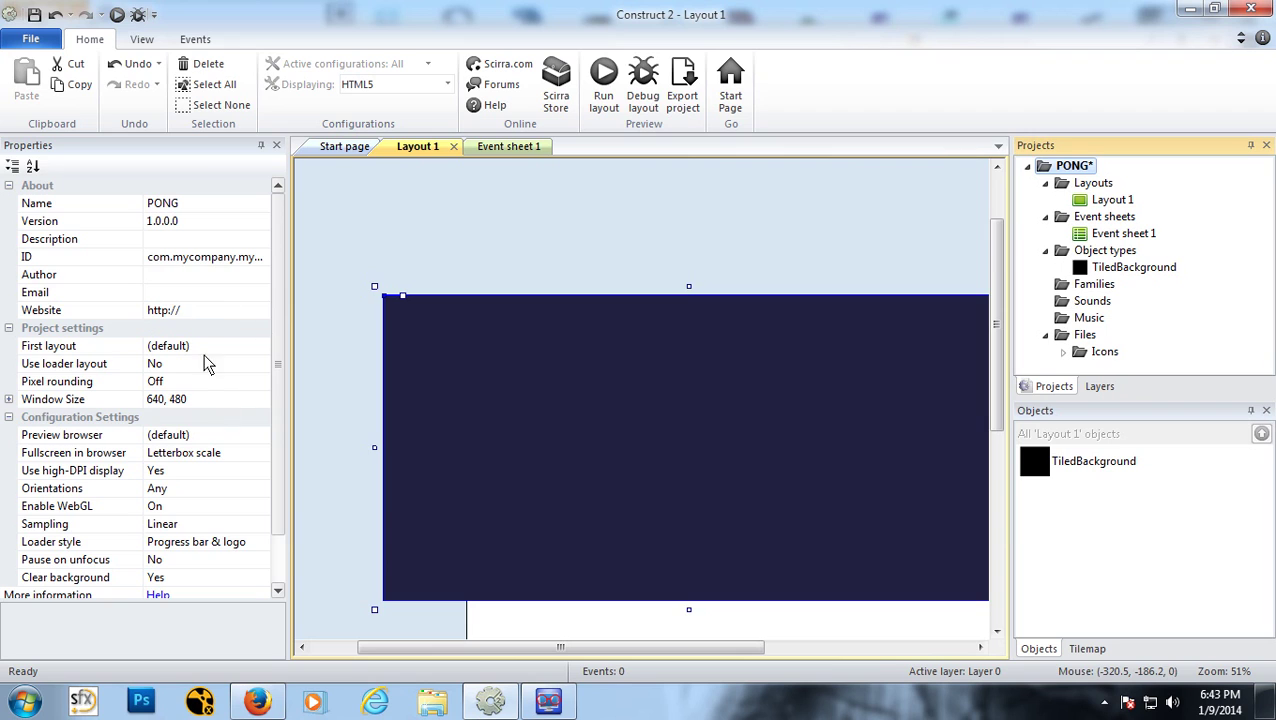
{"action": "scroll", "coordinate": [276, 313], "scroll_direction": "down", "scroll_amount": 1}
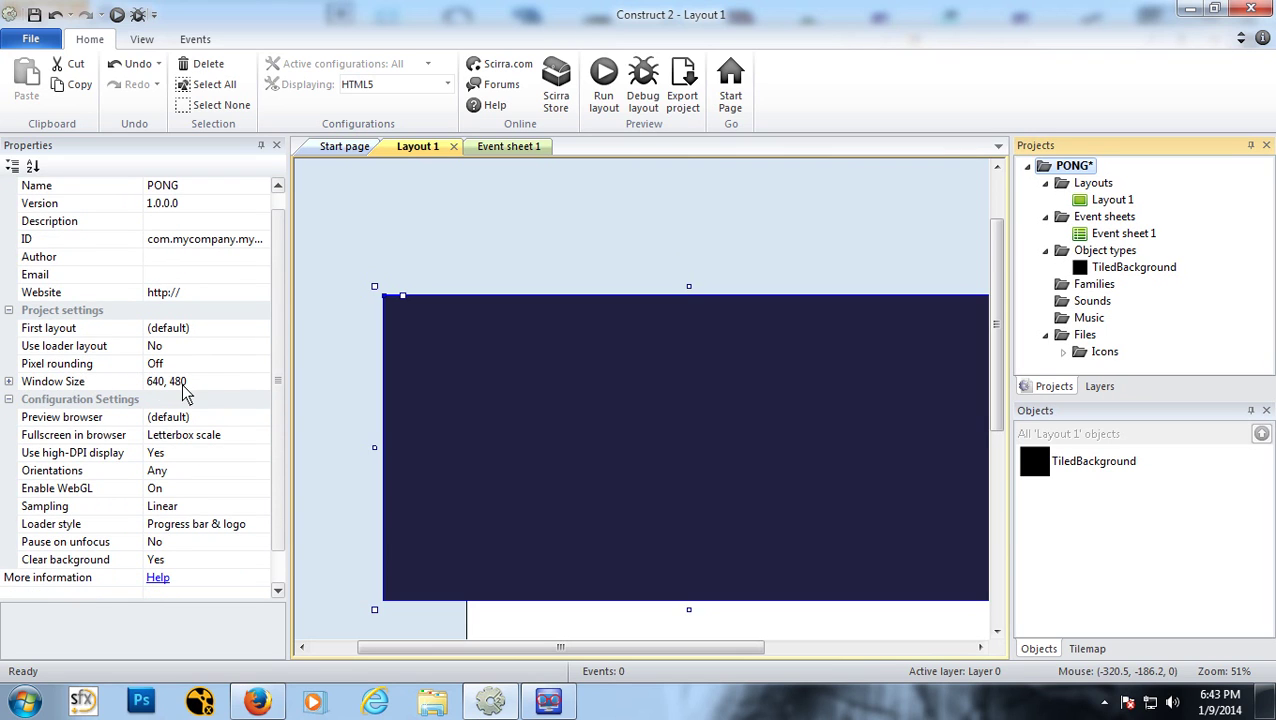
Step: Set Layout 1's layout size to 640, 480
{"action": "left_click", "coordinate": [1112, 202]}
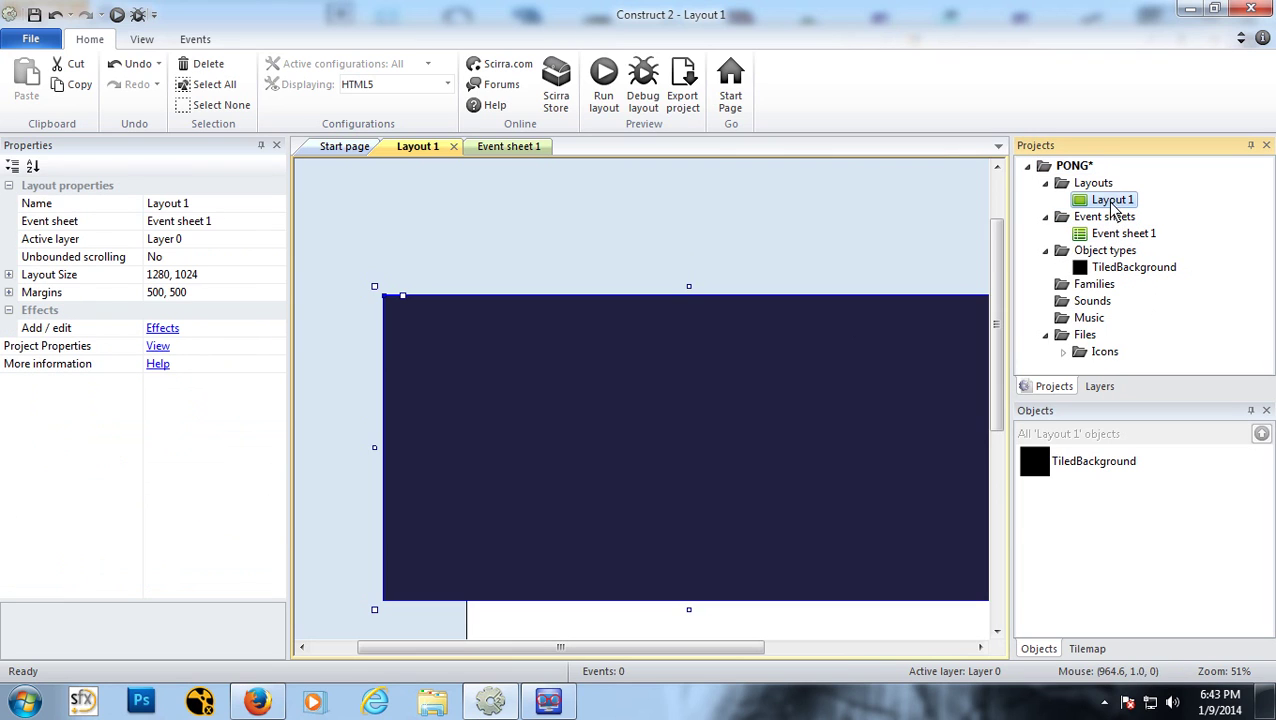
{"action": "left_click", "coordinate": [208, 284]}
{"action": "type", "text": "640,480"}
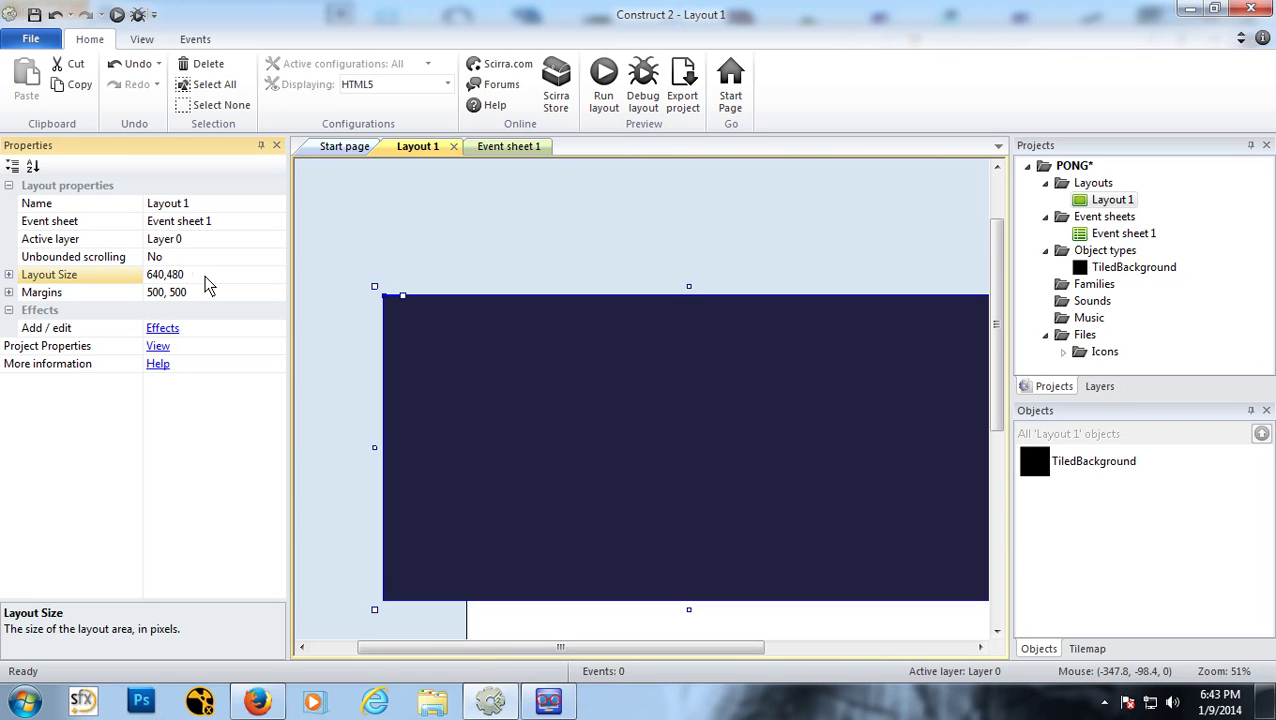
{"action": "key", "text": "Return"}
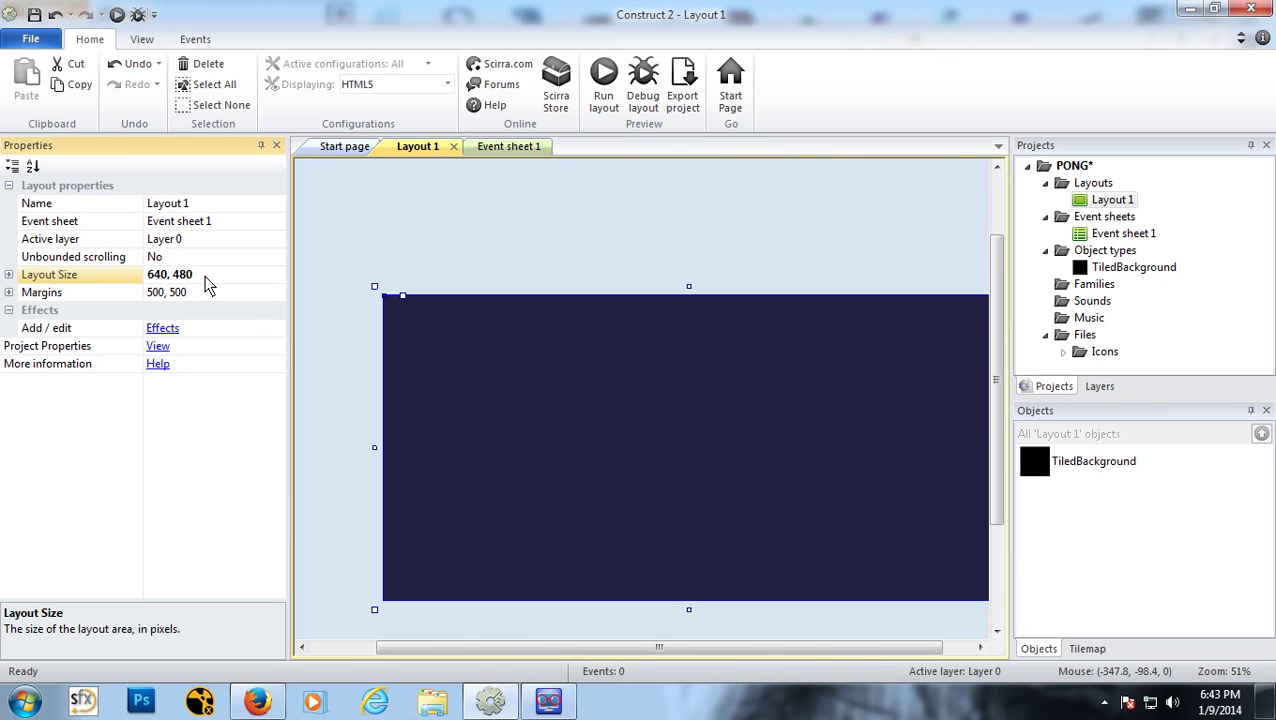
Step: Reduce the tiled background's width so that it ends just beyond the layout's right edge while still covering the layout
{"action": "left_click_drag", "start_coordinate": [771, 648], "coordinate": [844, 647]}
{"action": "scroll", "coordinate": [634, 507], "scroll_direction": "down", "scroll_amount": 2}
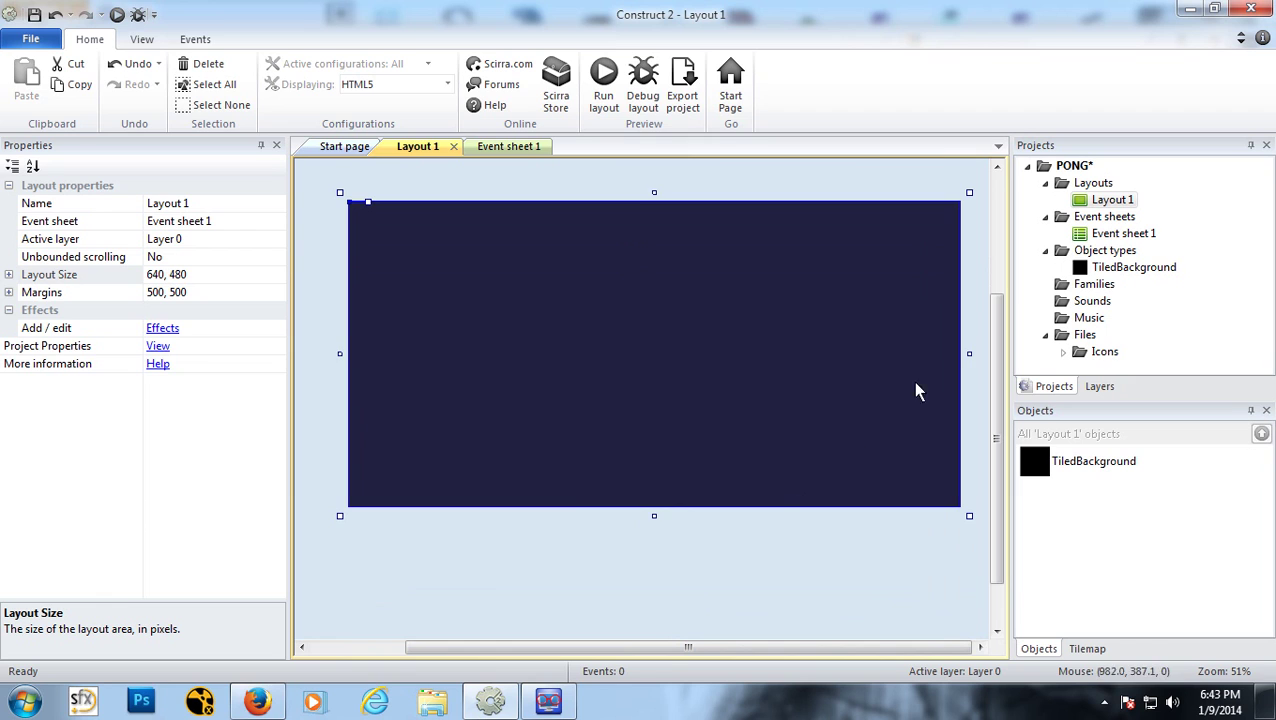
{"action": "left_click_drag", "start_coordinate": [969, 353], "coordinate": [357, 294]}
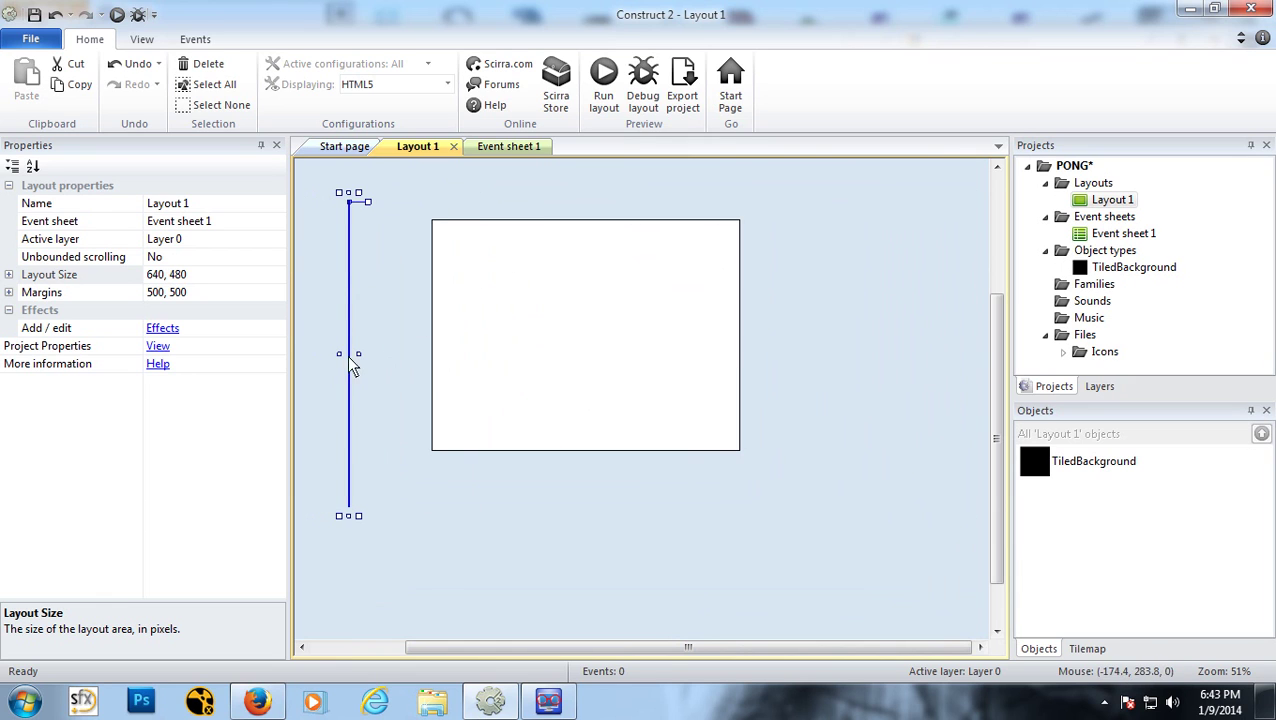
{"action": "left_click_drag", "start_coordinate": [360, 354], "coordinate": [784, 330]}
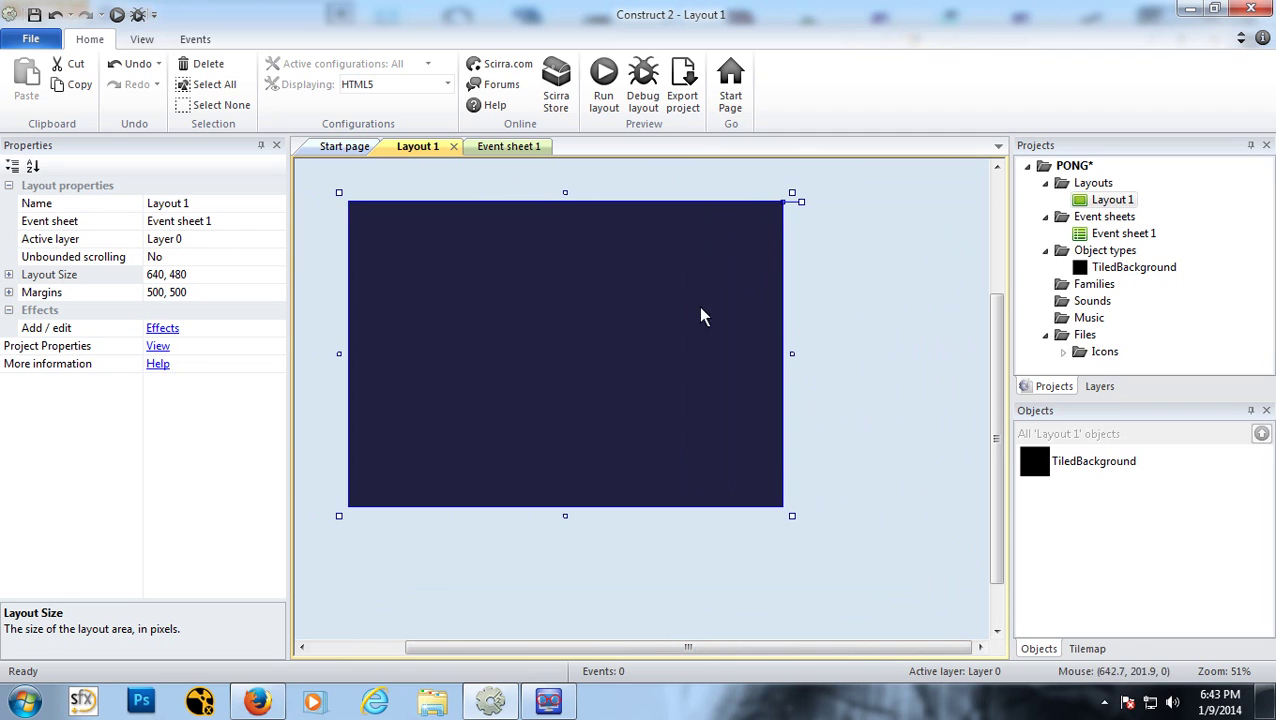
Step: Rename Layer 0 to BG and lock it so the tiled background can't be selected
{"action": "left_click", "coordinate": [1099, 387]}
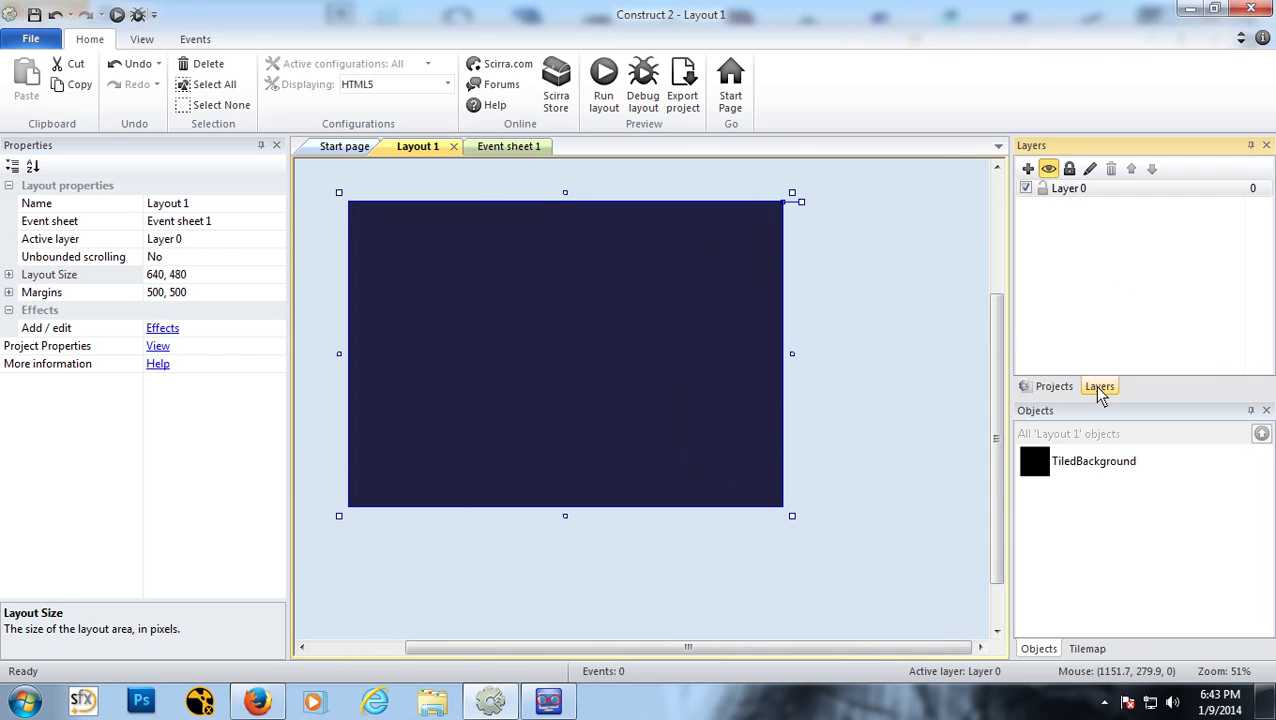
{"action": "left_click", "coordinate": [1073, 195]}
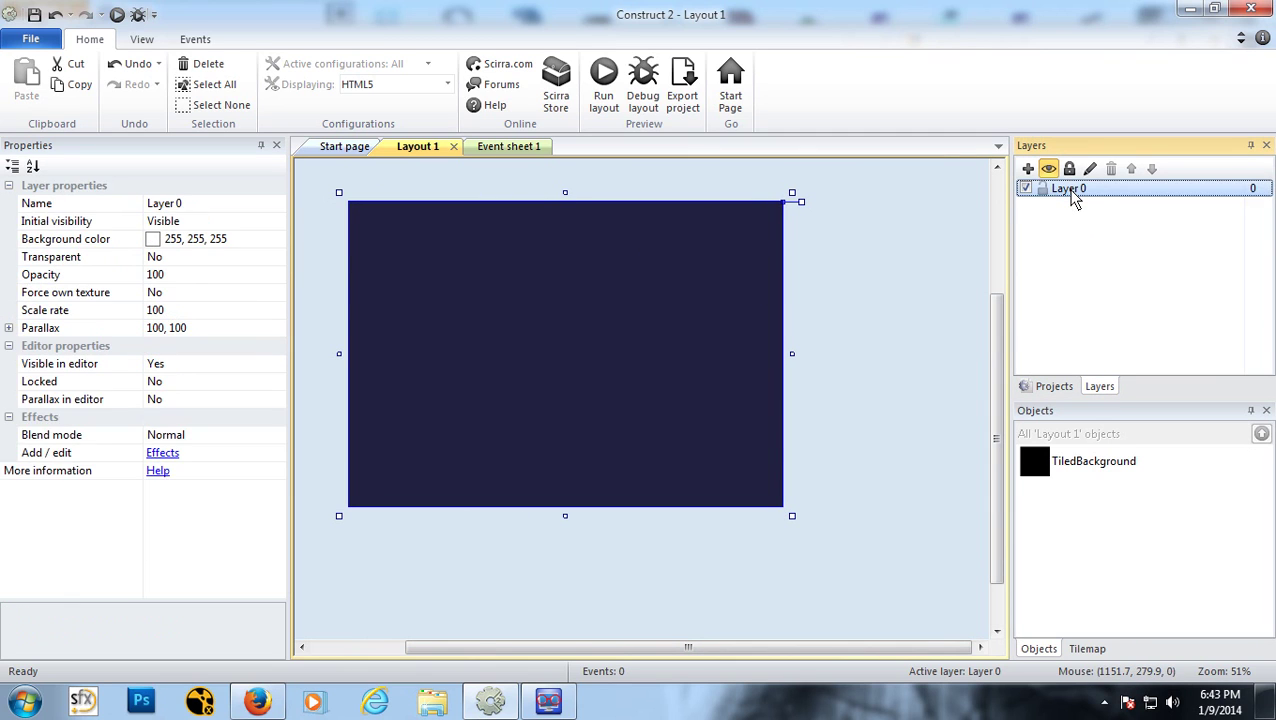
{"action": "left_click", "coordinate": [236, 204]}
{"action": "type", "text": "BG"}
{"action": "key", "text": "Return"}
{"action": "left_click", "coordinate": [1045, 190]}
{"action": "left_click", "coordinate": [1042, 189]}
{"action": "left_click", "coordinate": [800, 258]}
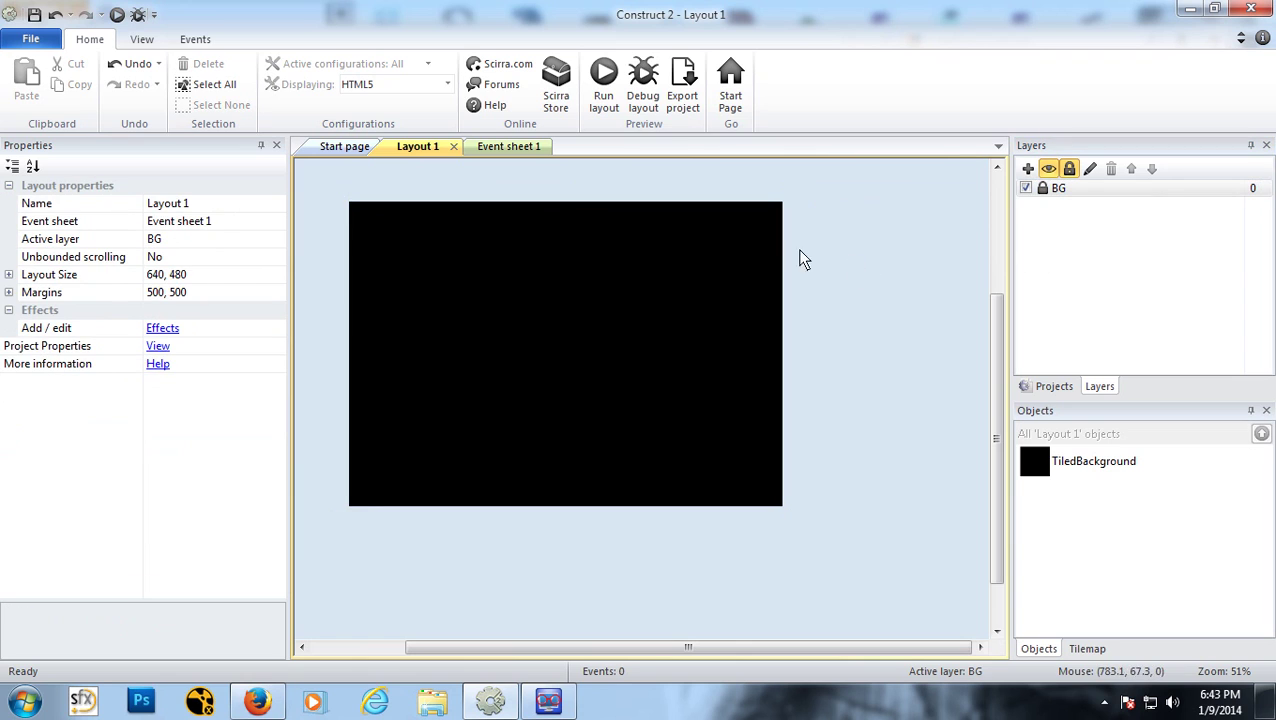
Step: Add a new layer above BG and name it Player
{"action": "scroll", "coordinate": [470, 225], "scroll_direction": "left", "scroll_amount": 1}
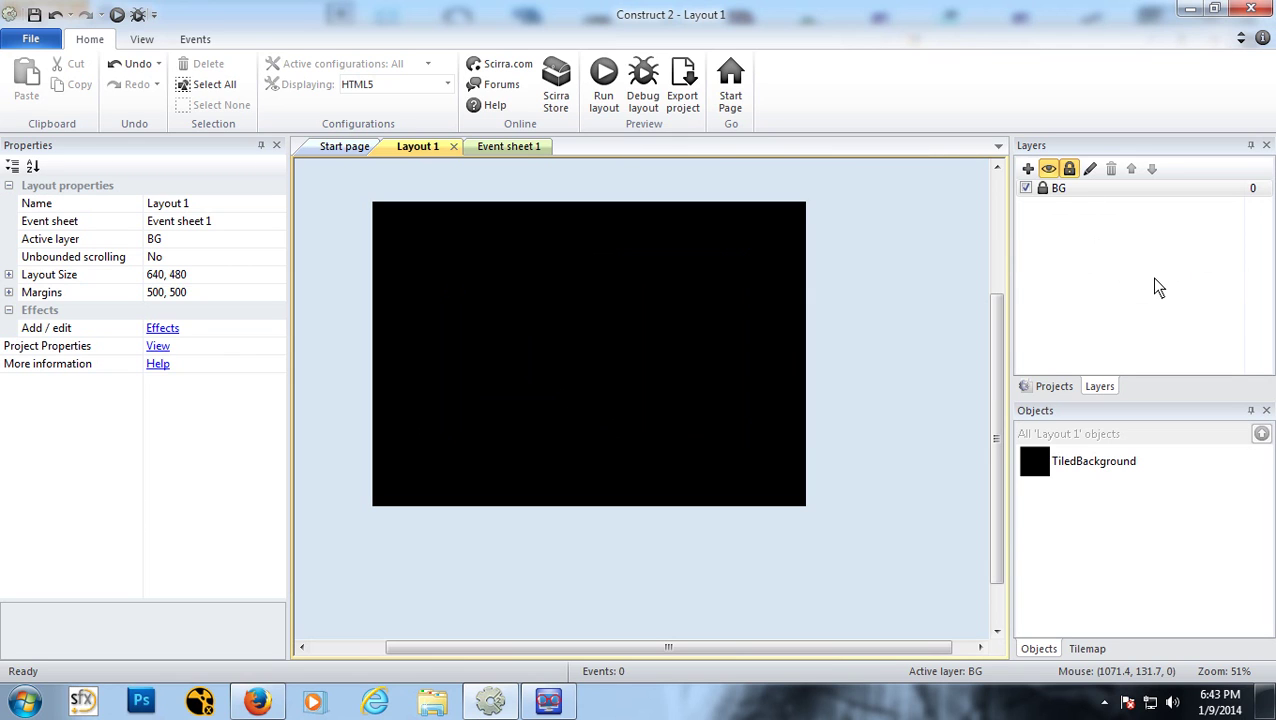
{"action": "left_click", "coordinate": [1028, 168]}
{"action": "left_click", "coordinate": [1078, 191]}
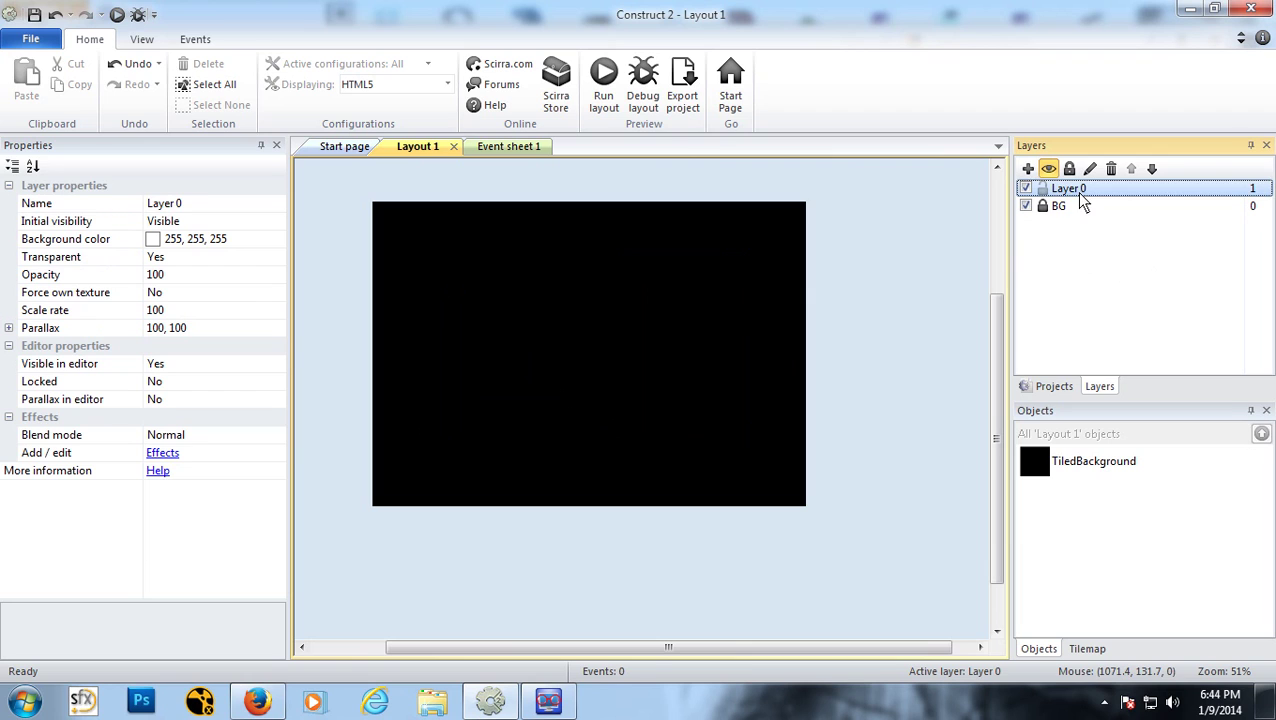
{"action": "right_click", "coordinate": [1080, 197]}
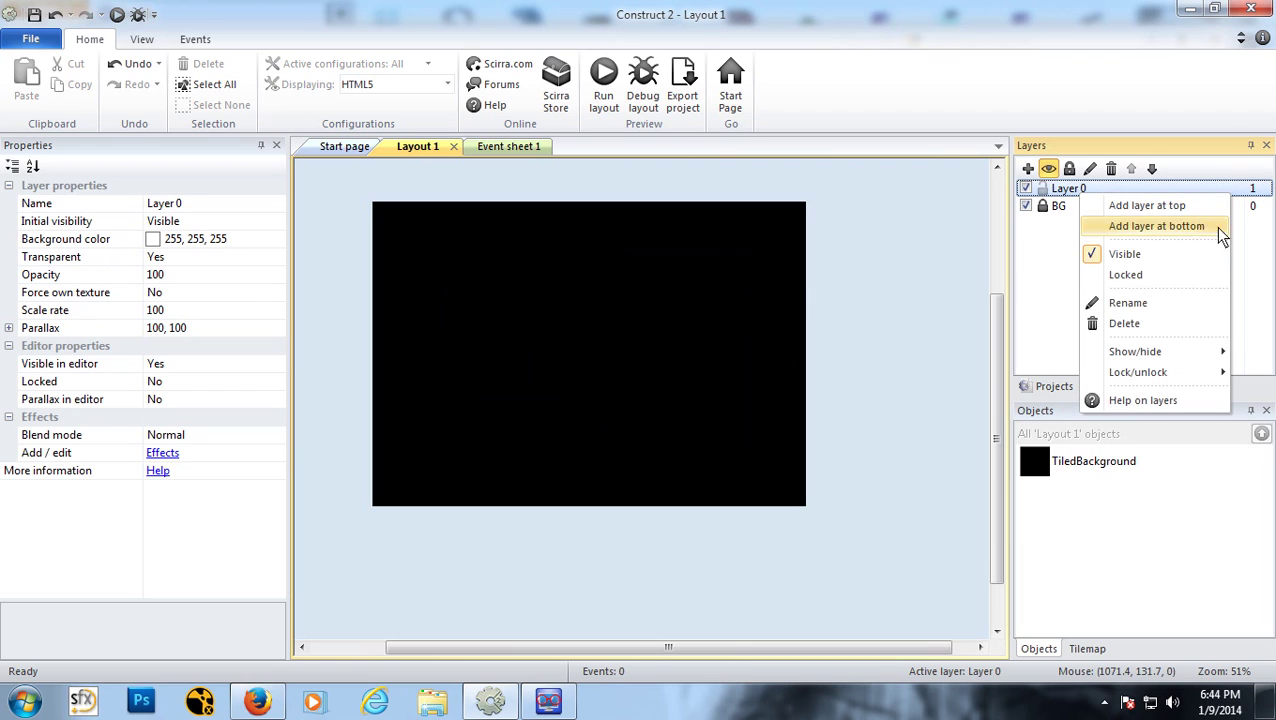
{"action": "left_click", "coordinate": [1212, 309]}
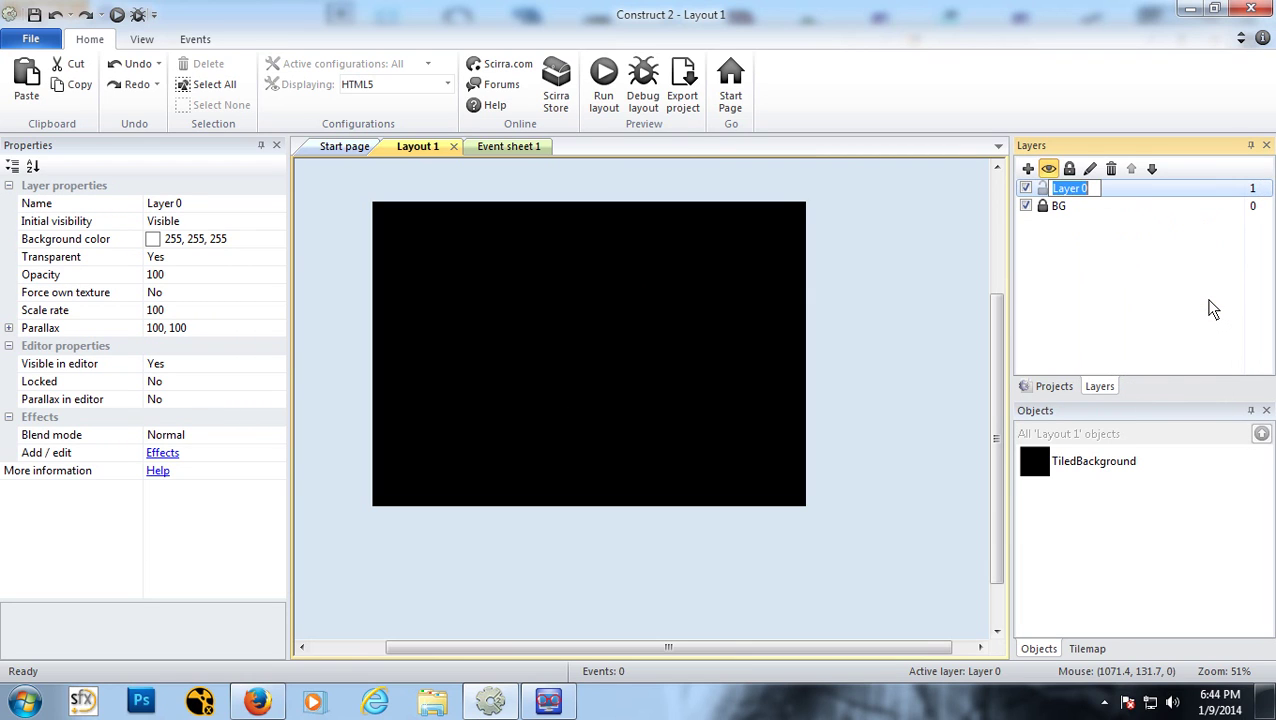
{"action": "type", "text": "Player"}
{"action": "key", "text": "Return"}
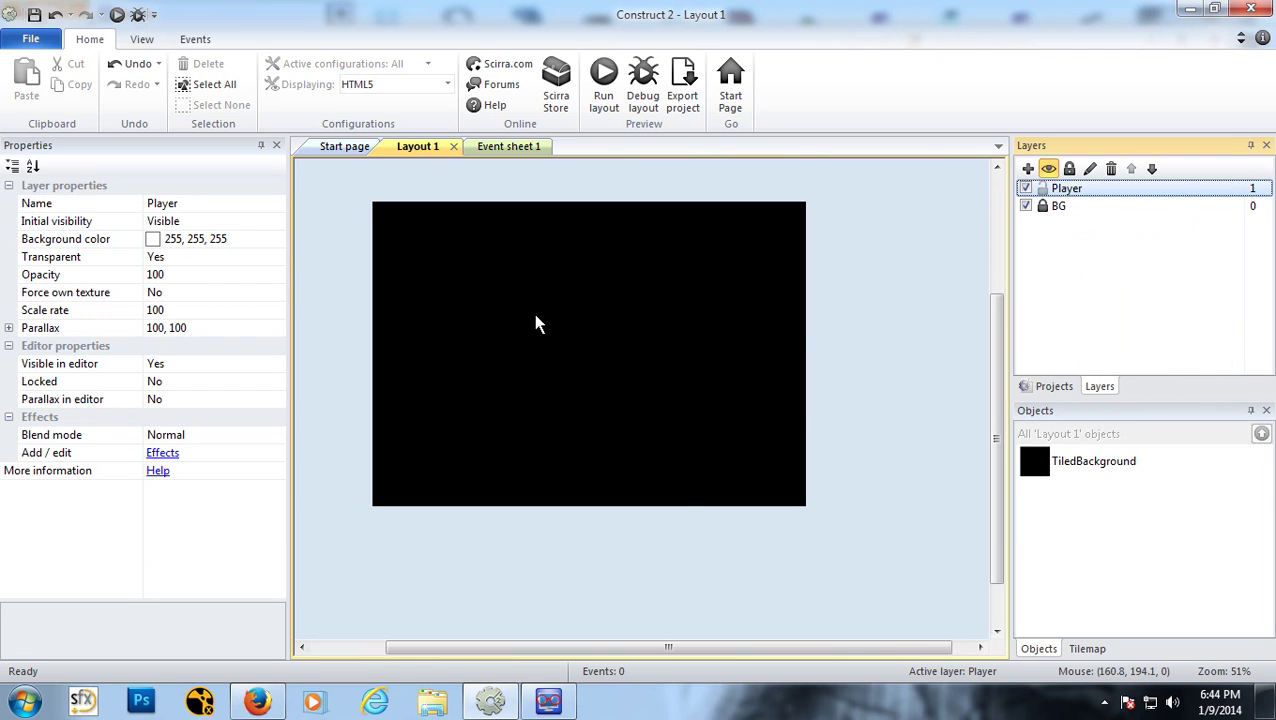
Step: Insert a Sprite object named PlayerPaddle on the Player layer, placed near the middle of the layout
{"action": "right_click", "coordinate": [535, 323]}
{"action": "left_click", "coordinate": [548, 330]}
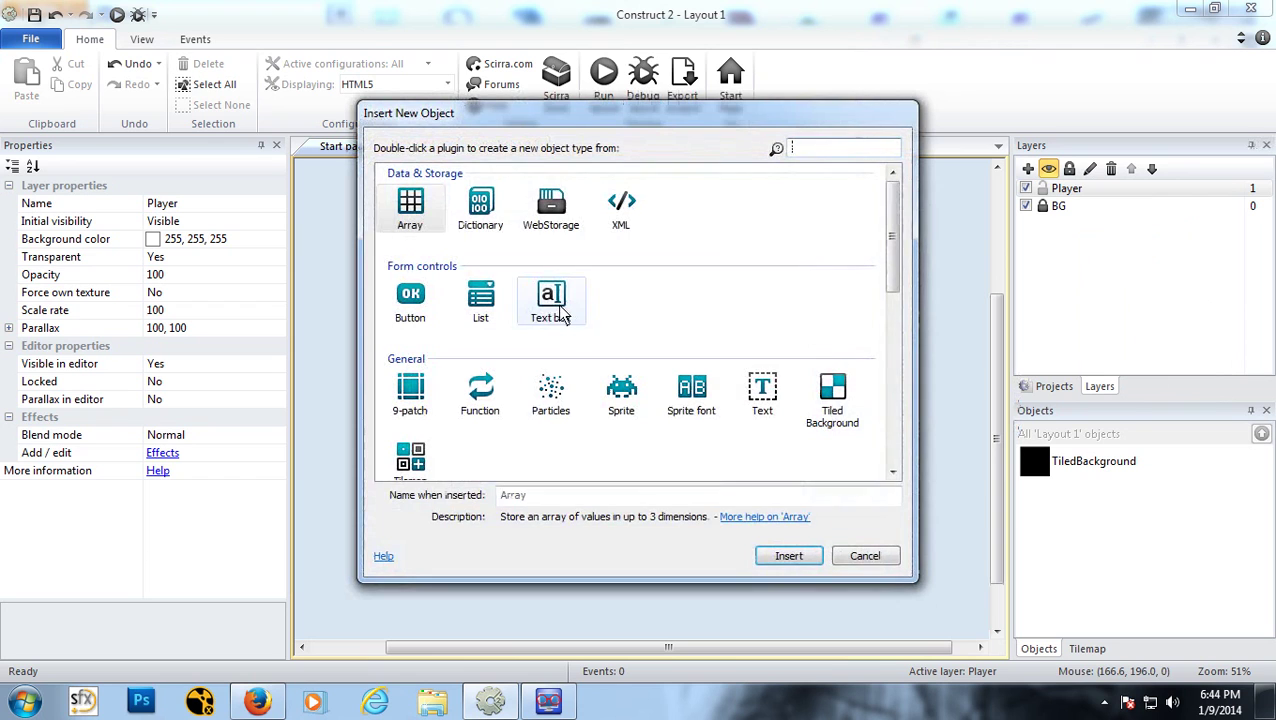
{"action": "left_click", "coordinate": [628, 402]}
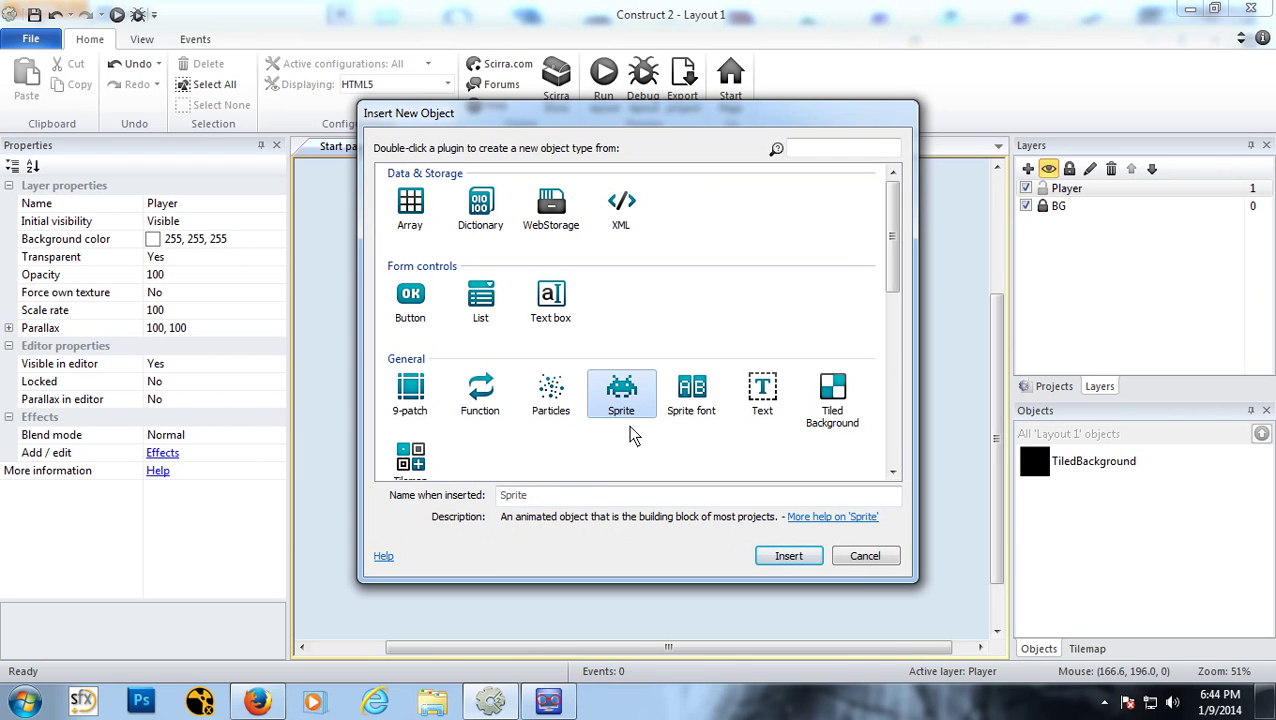
{"action": "left_click", "coordinate": [562, 496]}
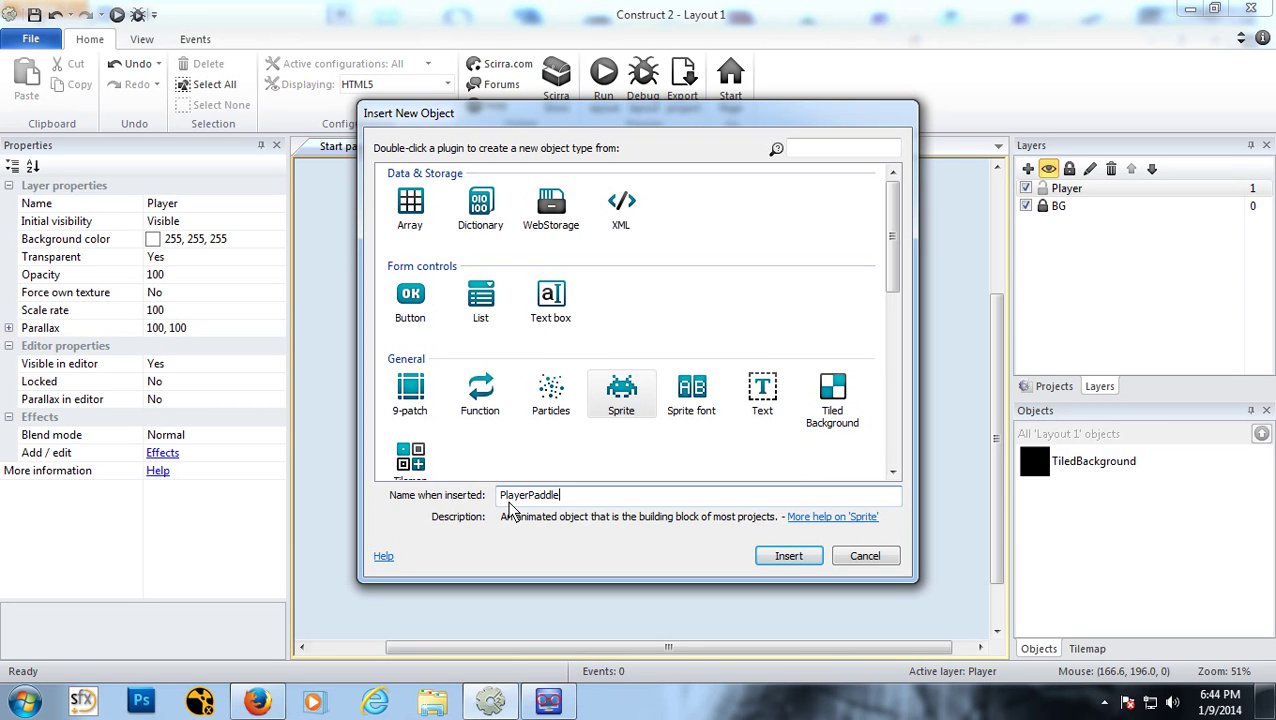
{"action": "left_click", "coordinate": [780, 555]}
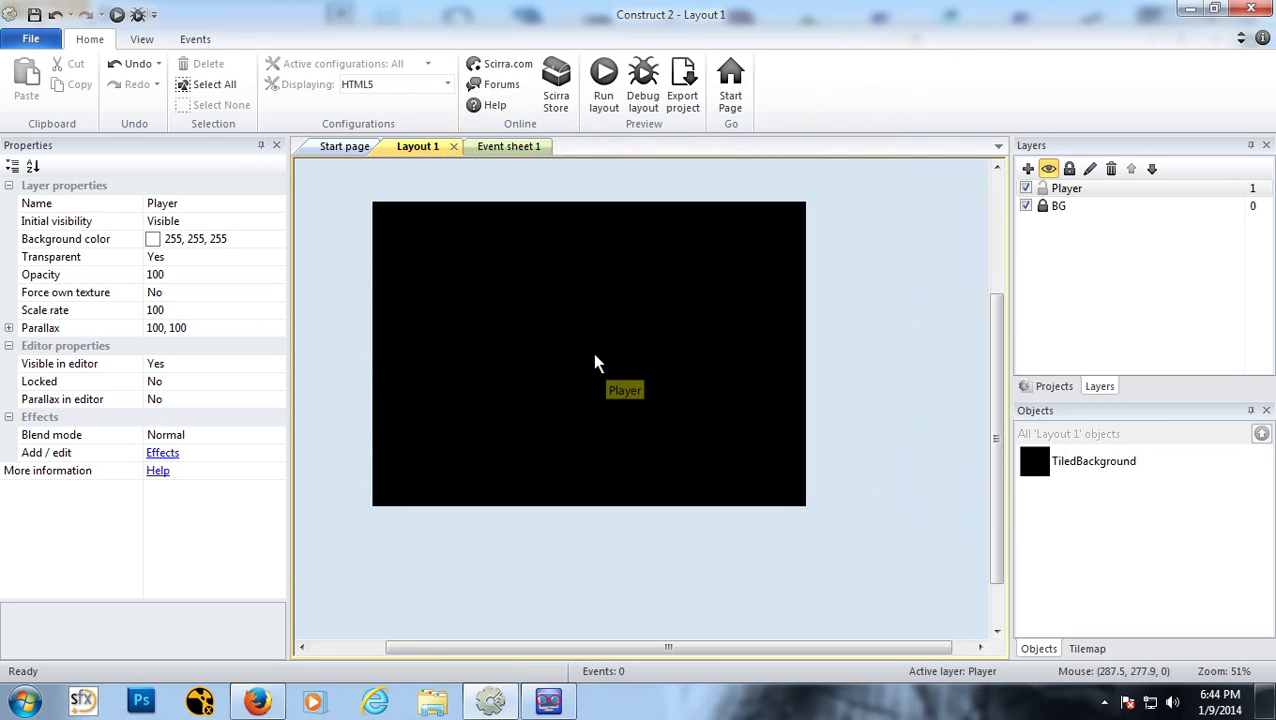
{"action": "left_click", "coordinate": [595, 356]}
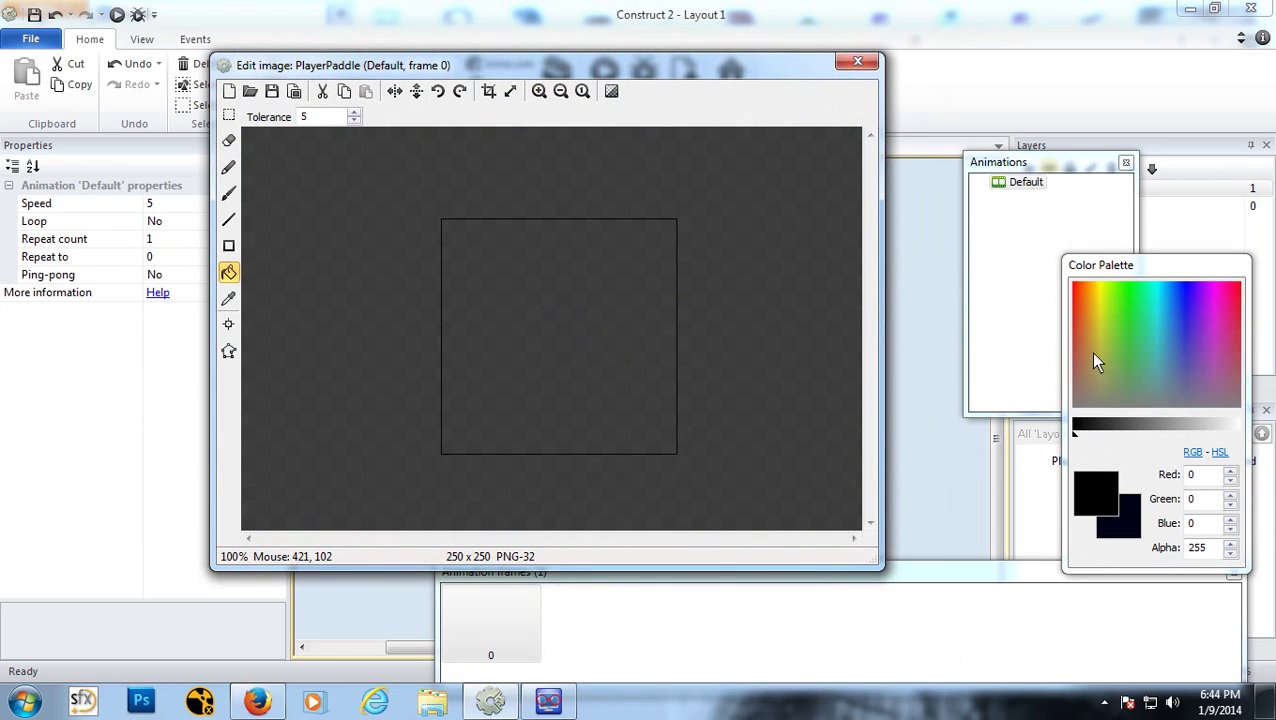
Step: Fill the PlayerPaddle image with white (255, 255, 255) and close the image editor
{"action": "left_click", "coordinate": [1240, 432]}
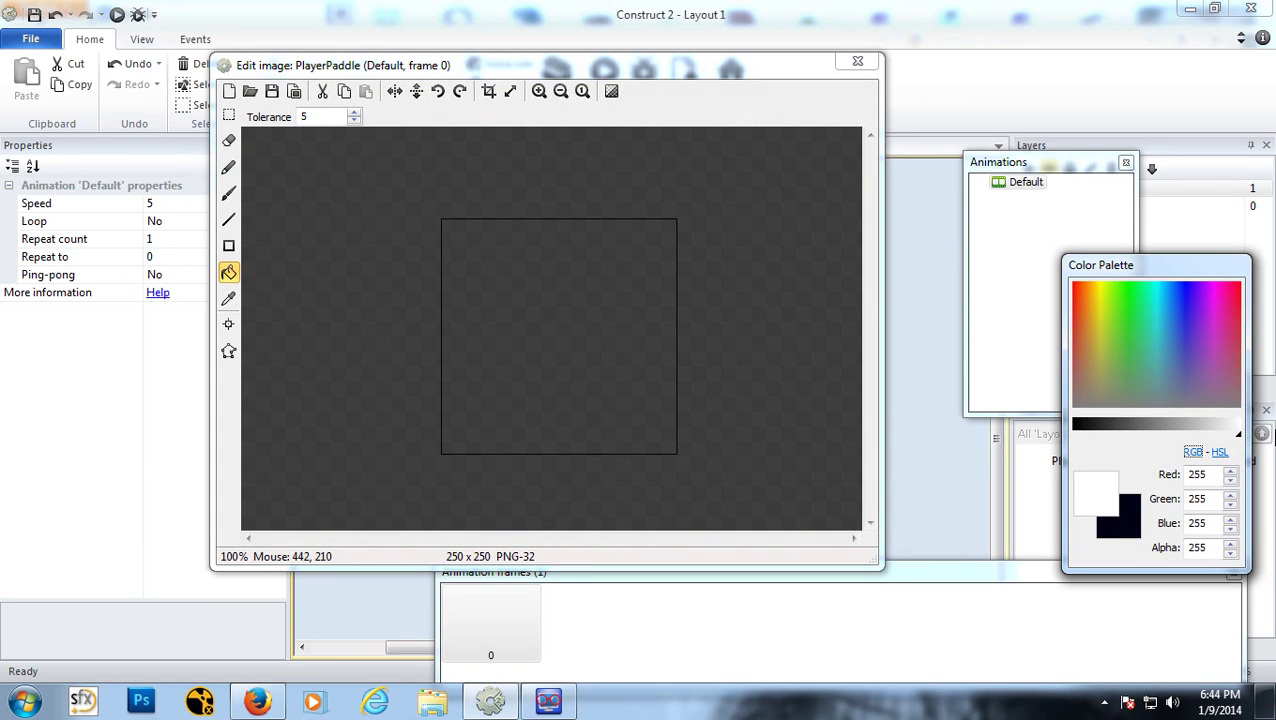
{"action": "left_click", "coordinate": [561, 305]}
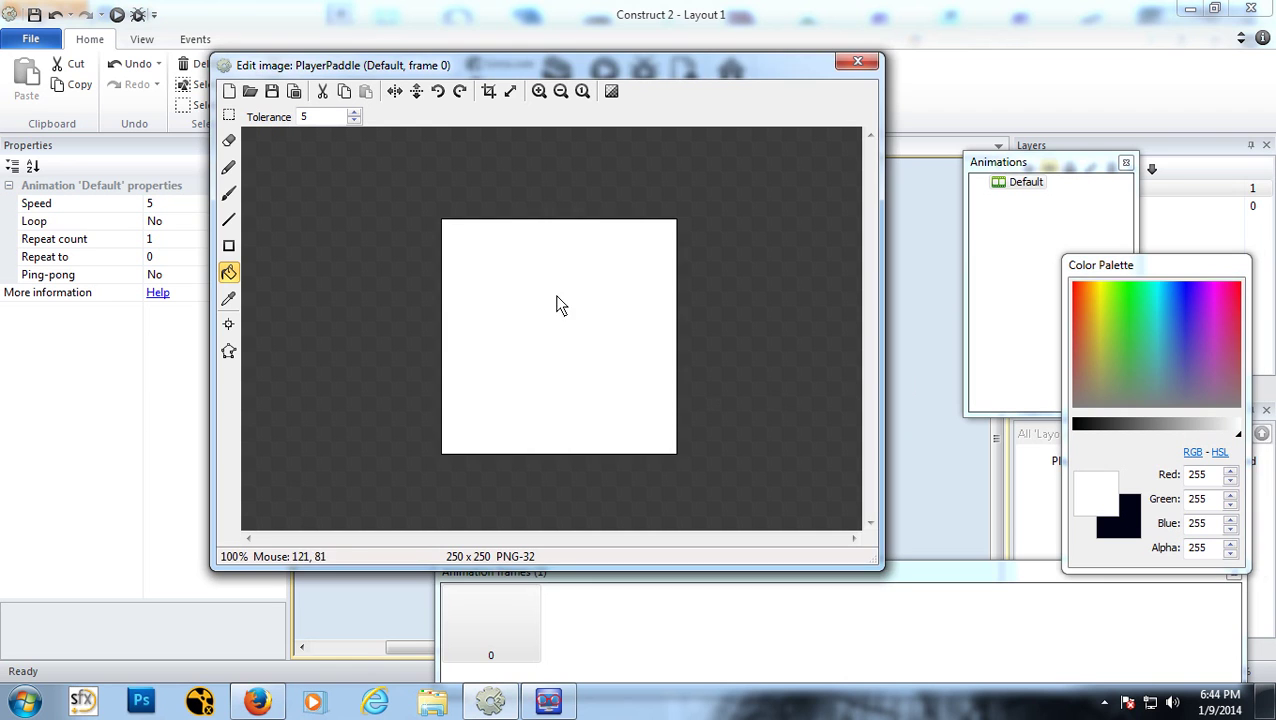
{"action": "left_click", "coordinate": [857, 62]}
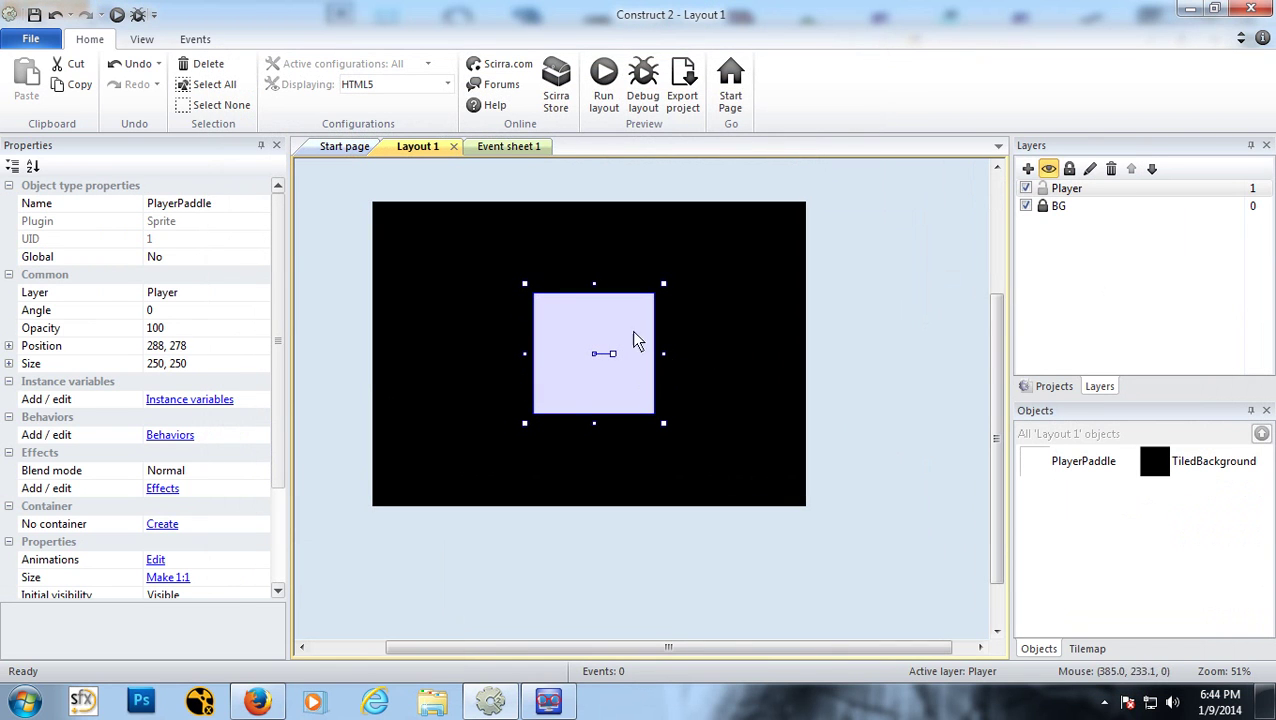
Step: Resize the paddle to a narrow bar of about 23 x 97 and place it near the layout's left edge at about -92, 271
{"action": "left_click_drag", "start_coordinate": [666, 360], "coordinate": [566, 352]}
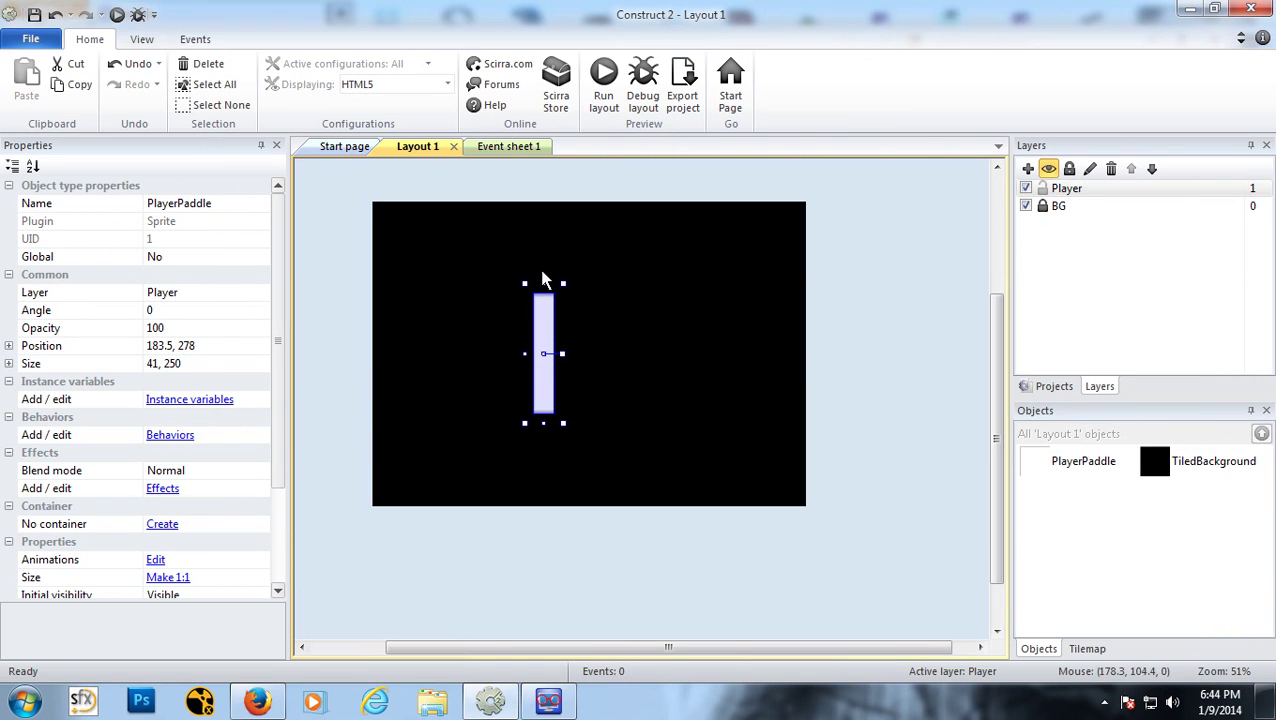
{"action": "left_click_drag", "start_coordinate": [542, 287], "coordinate": [400, 352]}
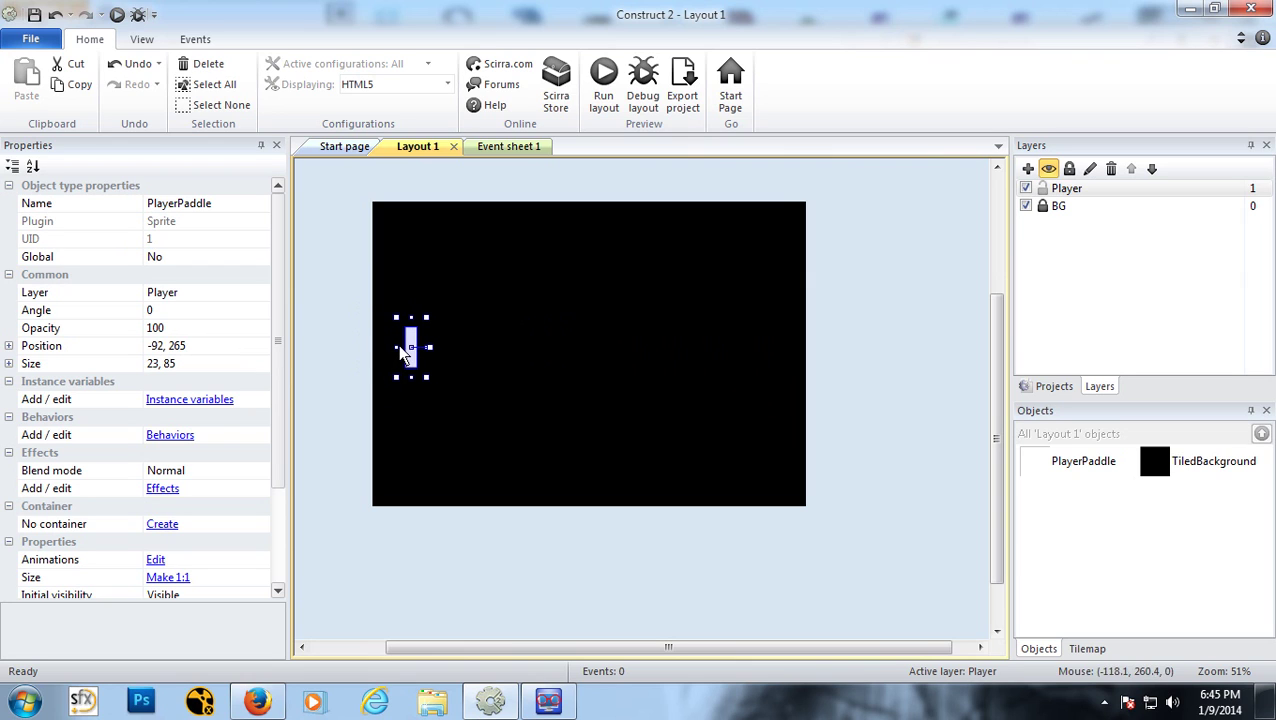
{"action": "left_click", "coordinate": [327, 370]}
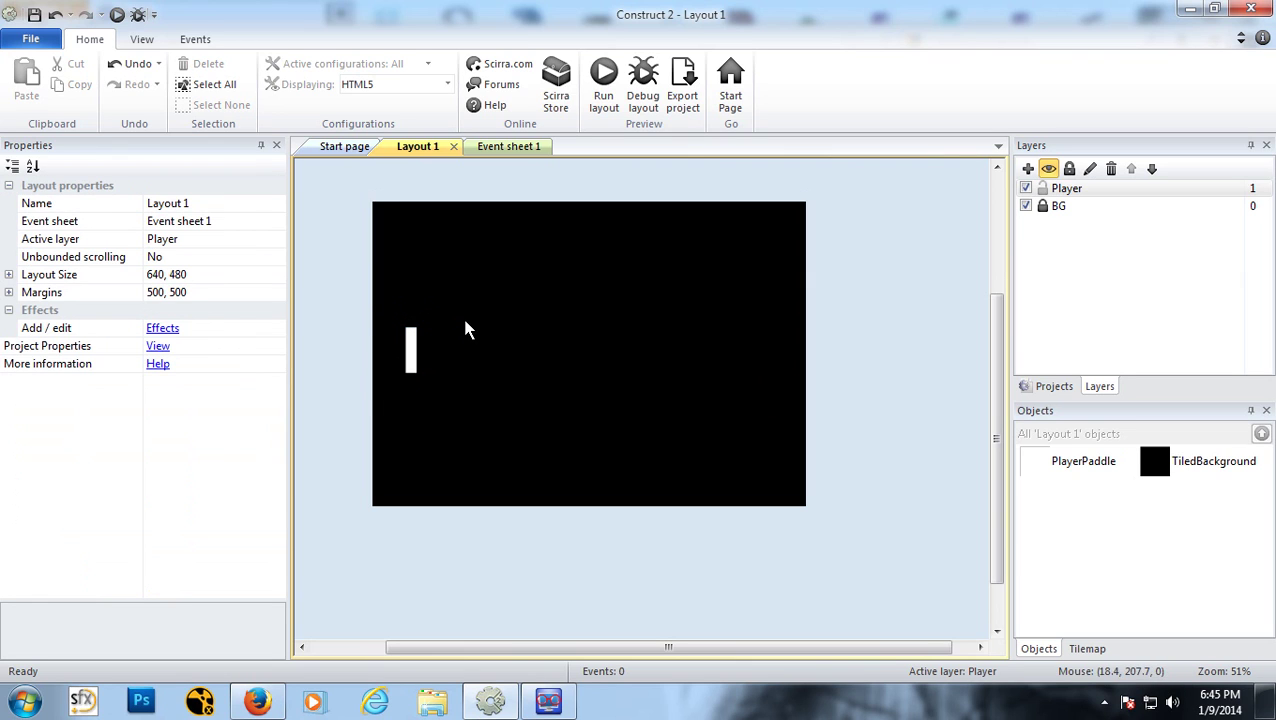
{"action": "left_click", "coordinate": [411, 340]}
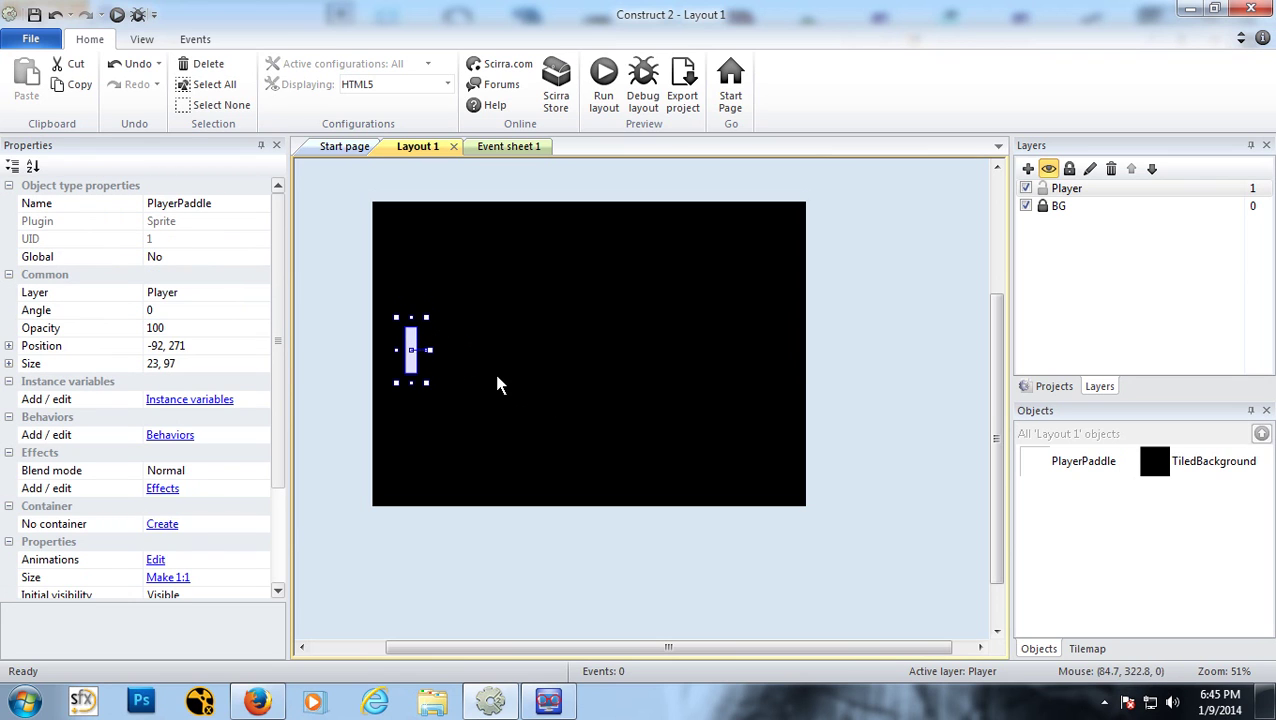
Step: Preview the layout with the paddle in the browser, close the preview and return to Construct 2
{"action": "left_click", "coordinate": [117, 14]}
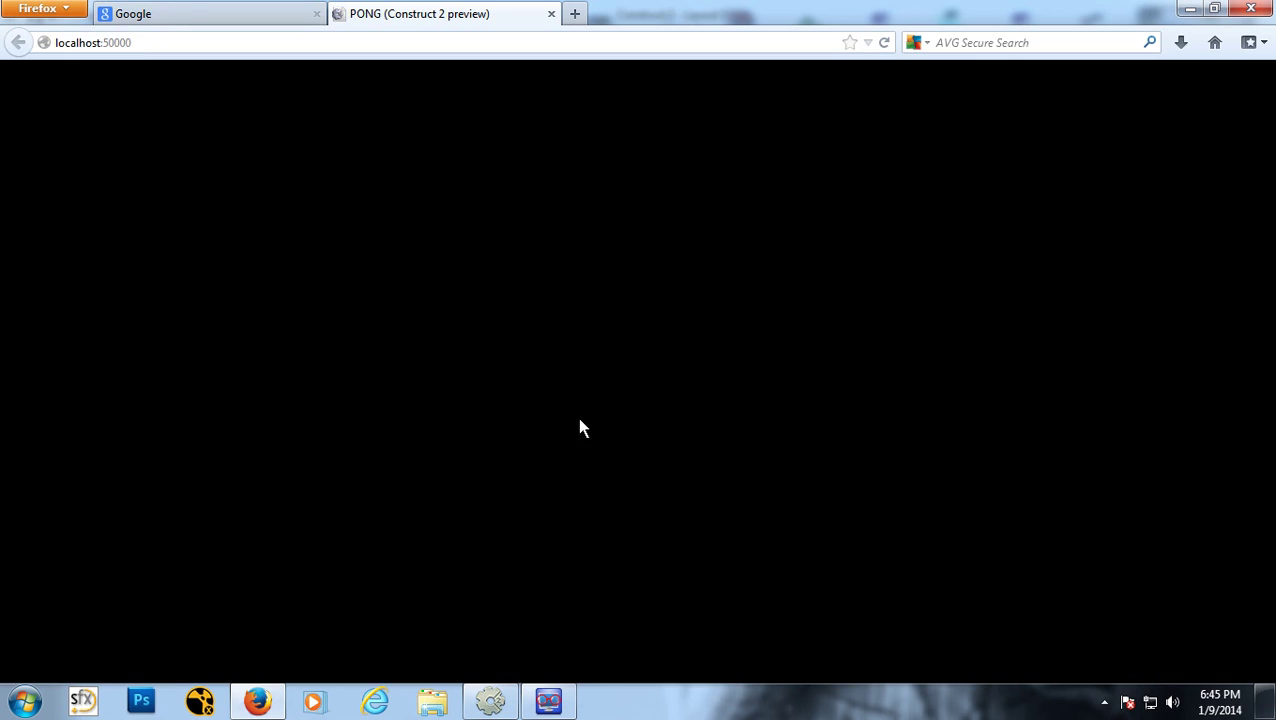
{"action": "left_click", "coordinate": [551, 14]}
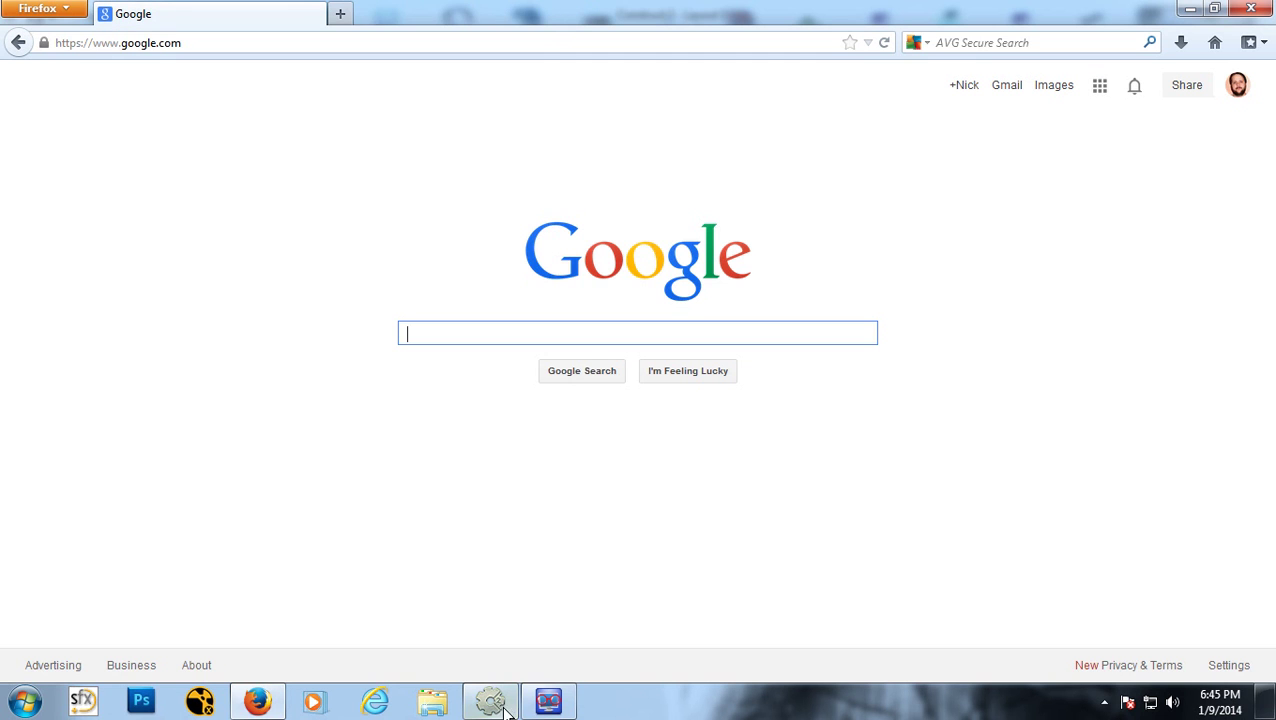
{"action": "left_click", "coordinate": [490, 703]}
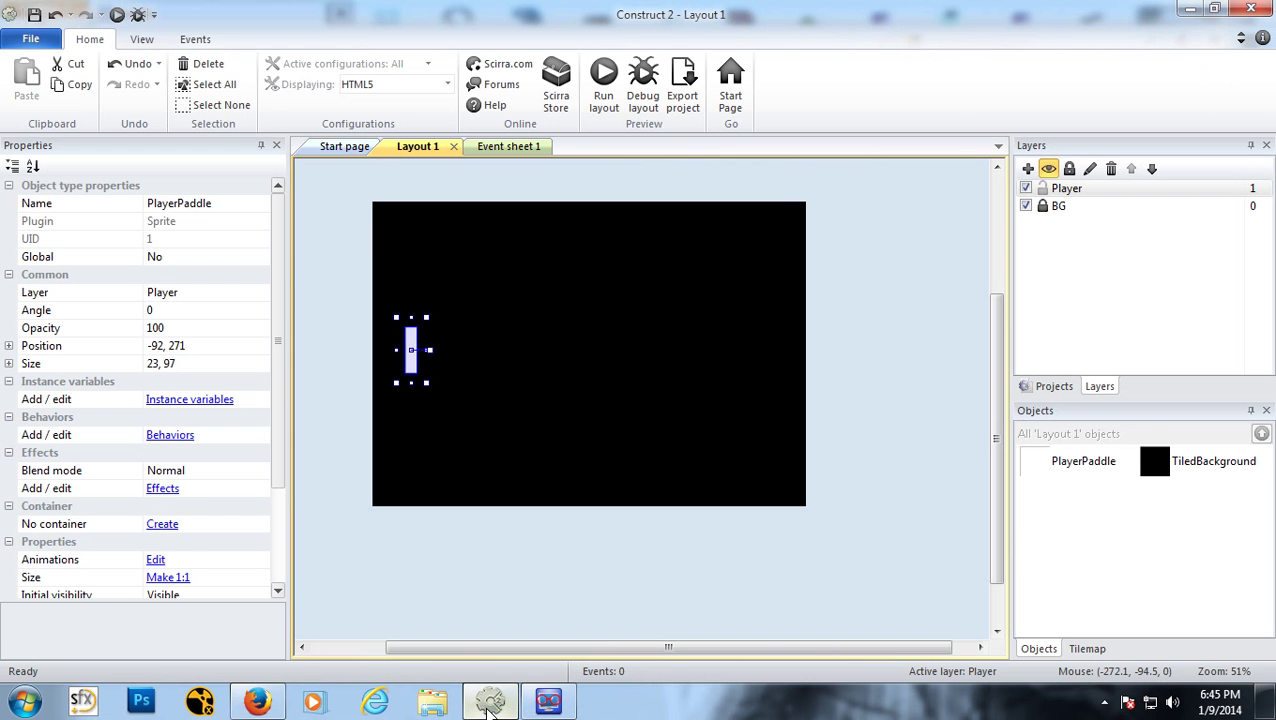
Step: Assign the PlayerPaddle sprite to the Player layer
{"action": "right_click", "coordinate": [414, 353]}
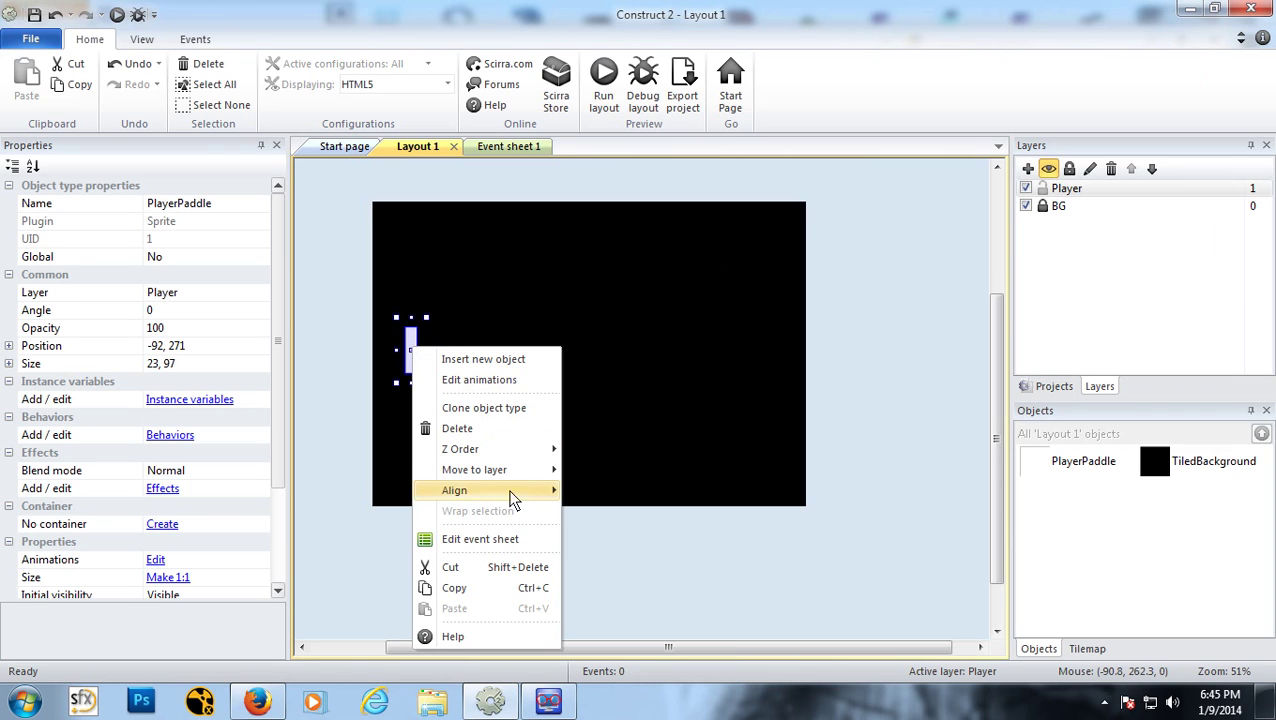
{"action": "mouse_move", "coordinate": [524, 470]}
{"action": "left_click", "coordinate": [580, 468]}
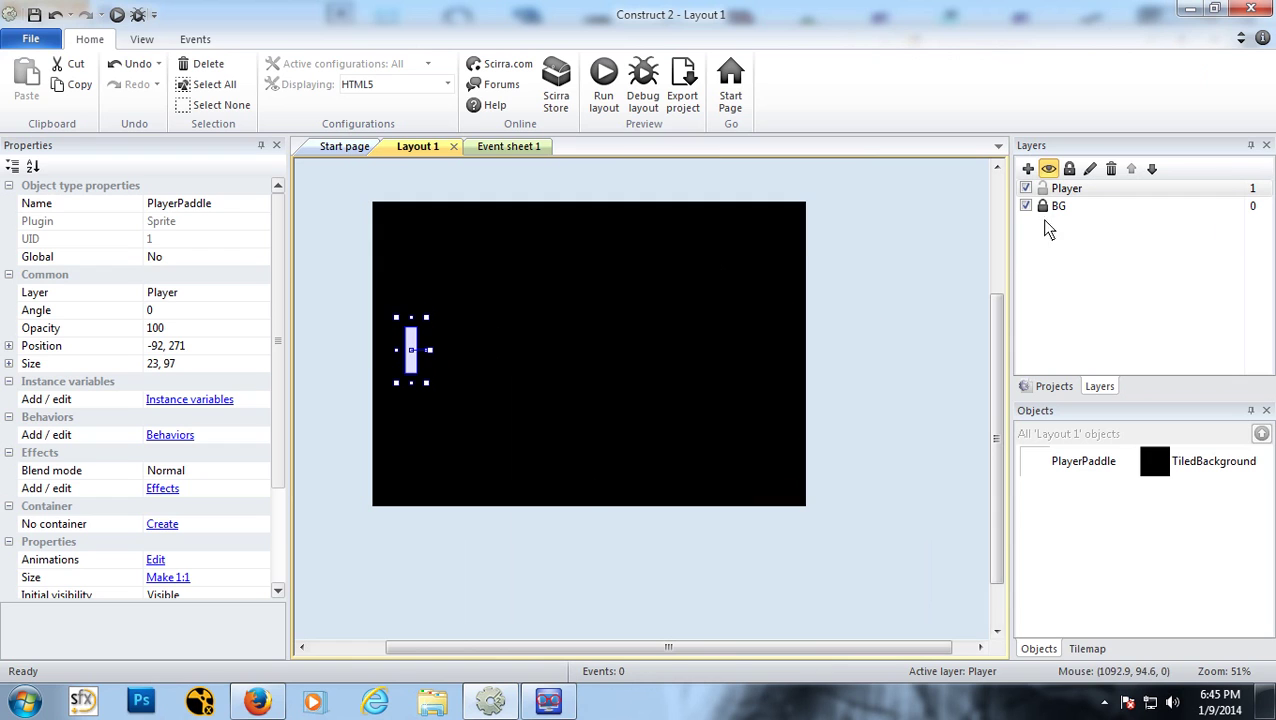
Step: Preview the game again, close the preview, return to Construct 2 and reselect the paddle
{"action": "left_click", "coordinate": [116, 16]}
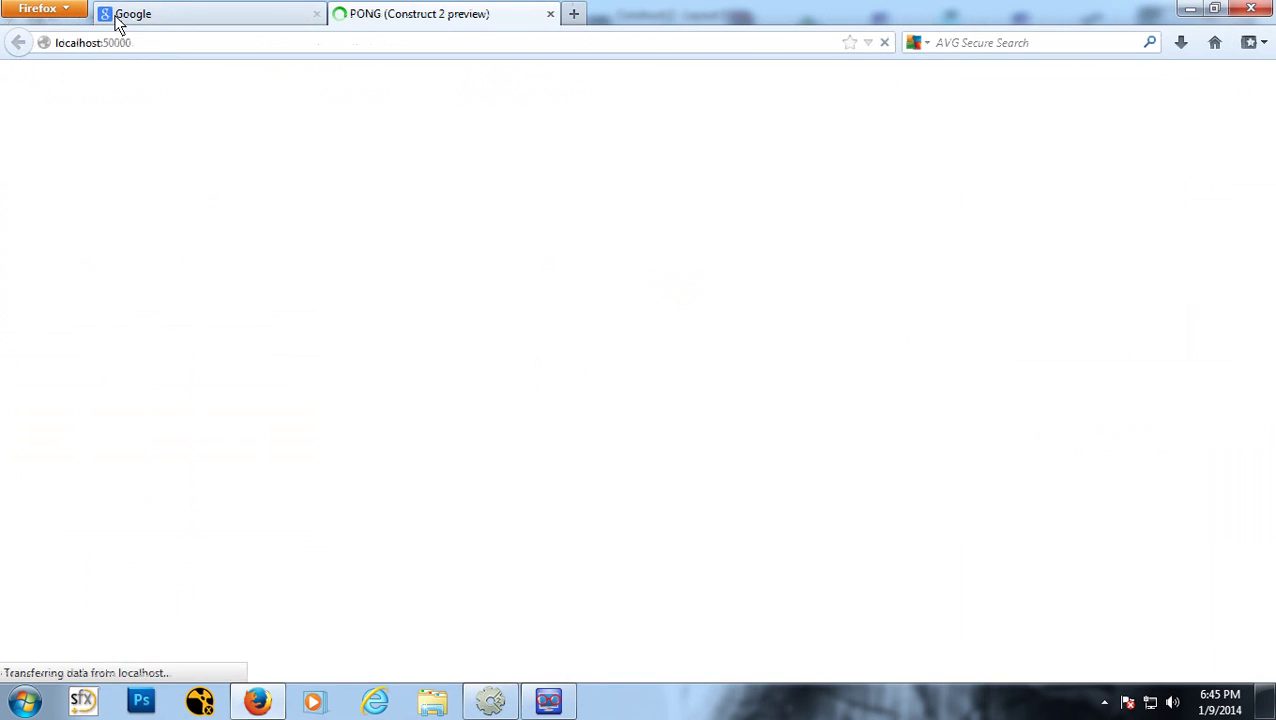
{"action": "left_click", "coordinate": [551, 14]}
{"action": "left_click", "coordinate": [548, 700]}
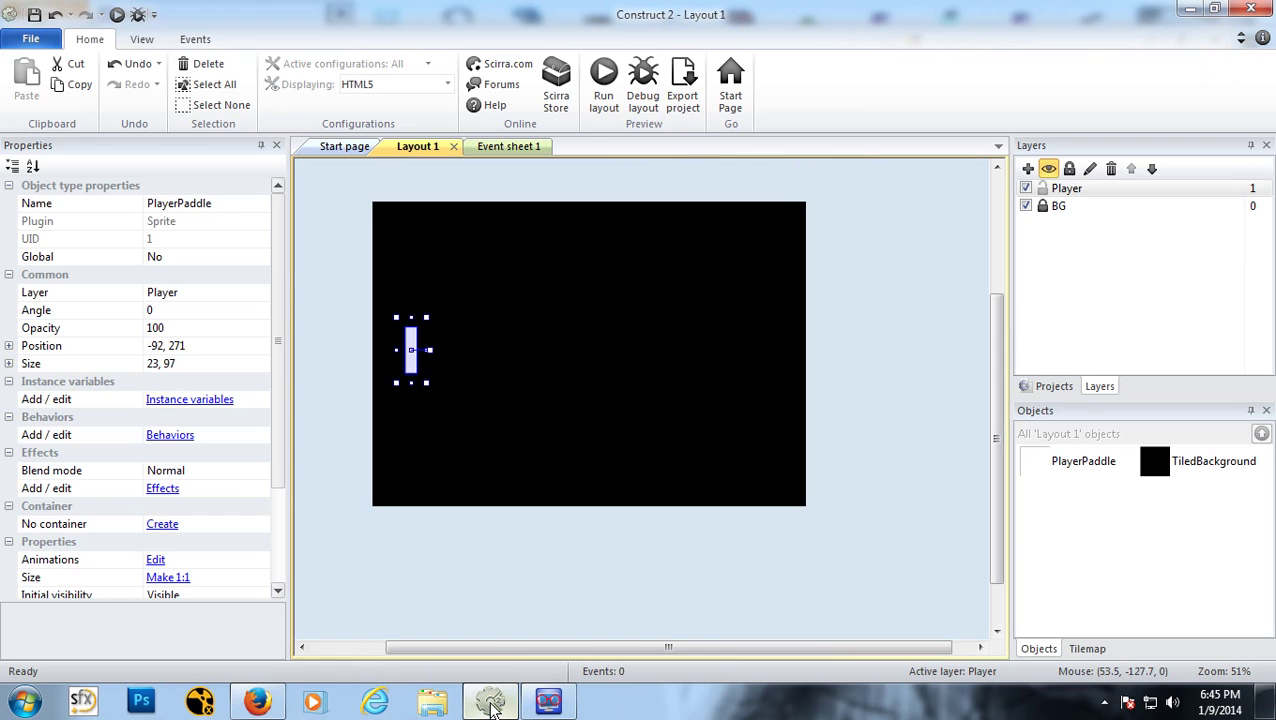
{"action": "left_click", "coordinate": [540, 352]}
{"action": "left_click", "coordinate": [412, 352]}
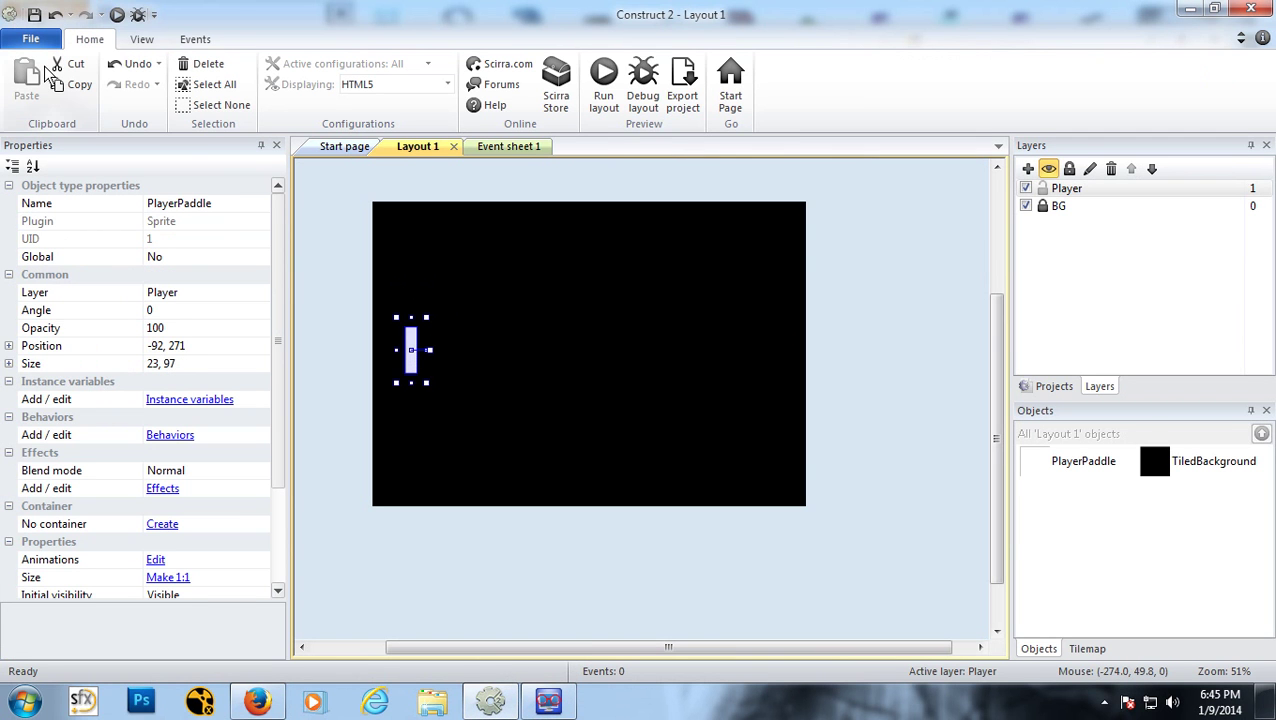
Step: Try to save the PONG project as a project folder directly on the Desktop
{"action": "left_click", "coordinate": [33, 40]}
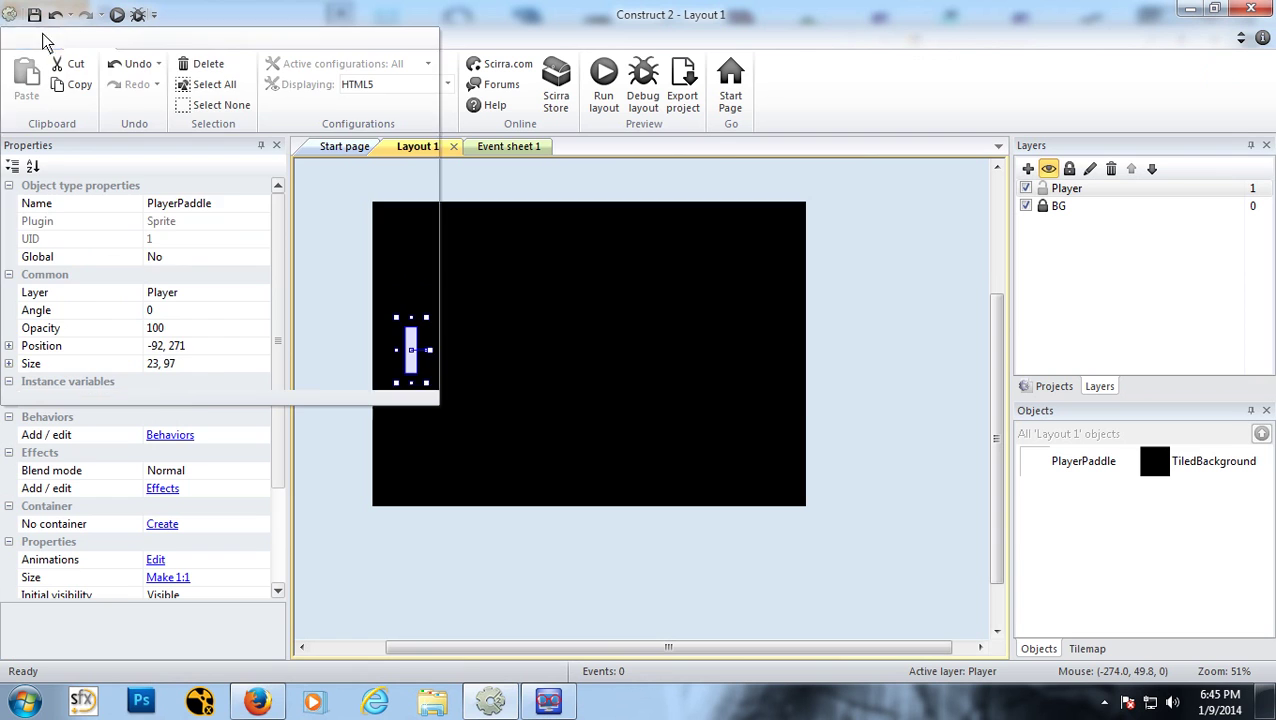
{"action": "left_click", "coordinate": [89, 199]}
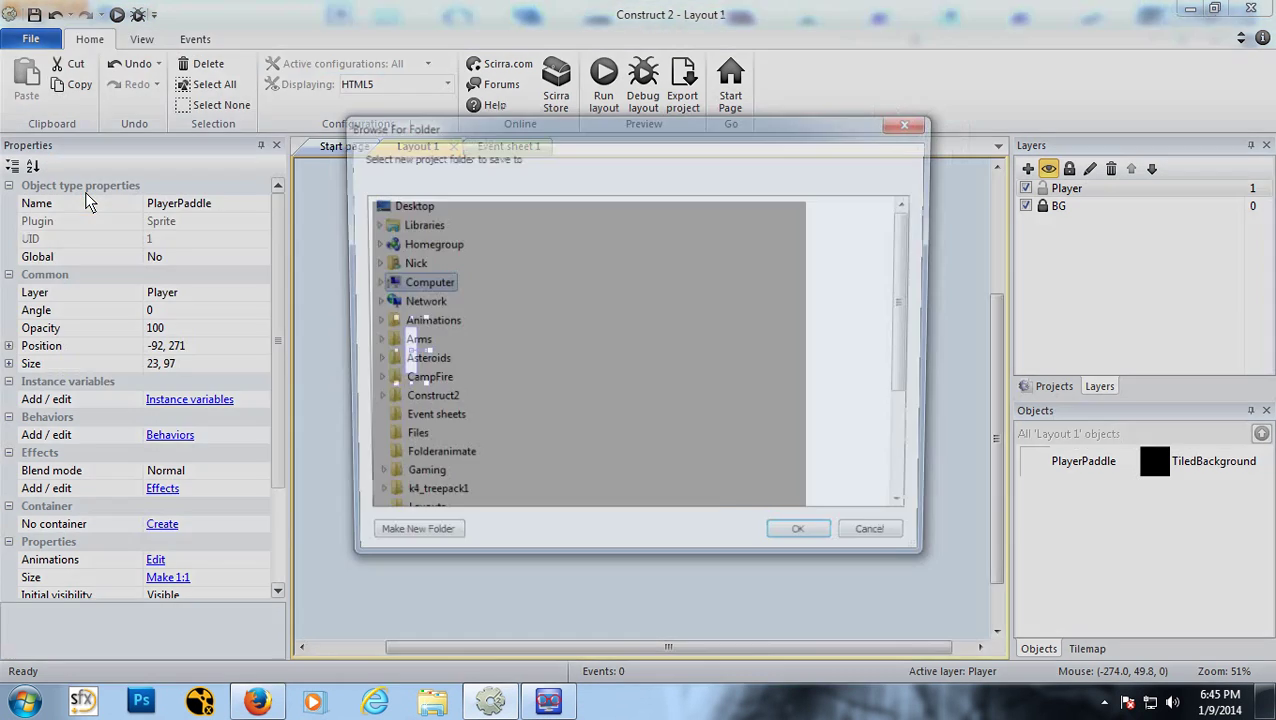
{"action": "left_click", "coordinate": [405, 204]}
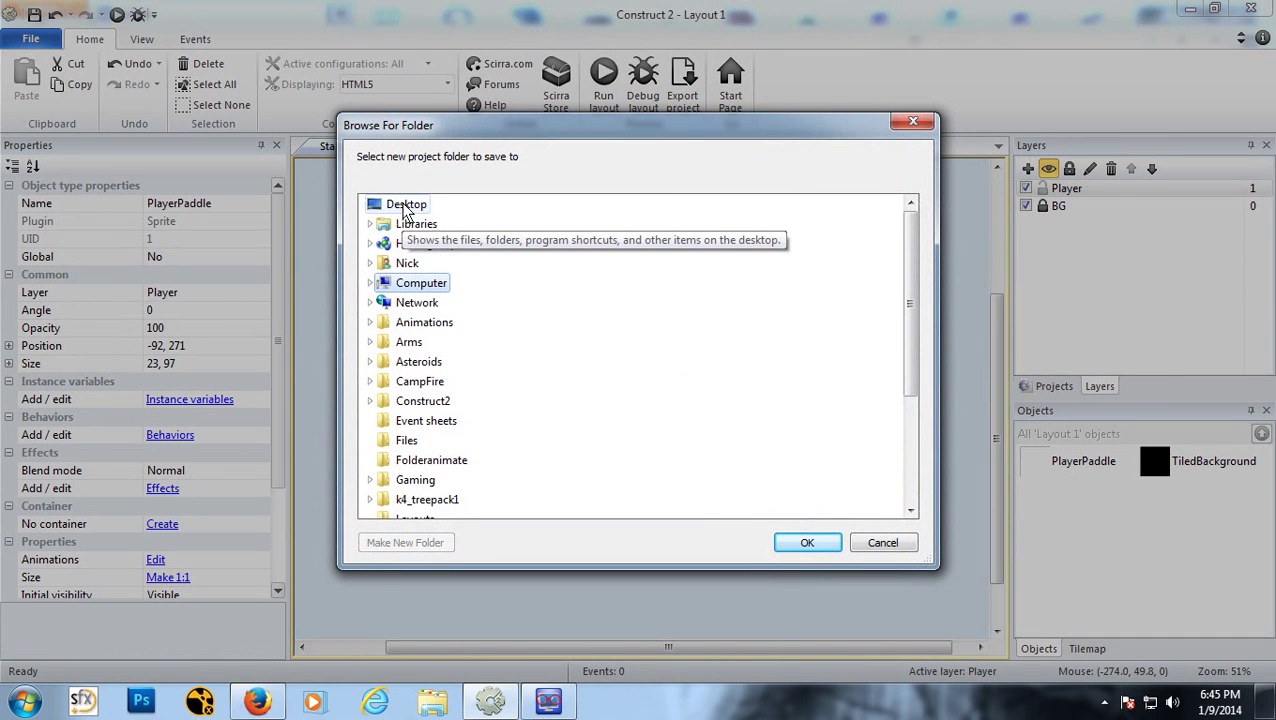
{"action": "left_click", "coordinate": [805, 545]}
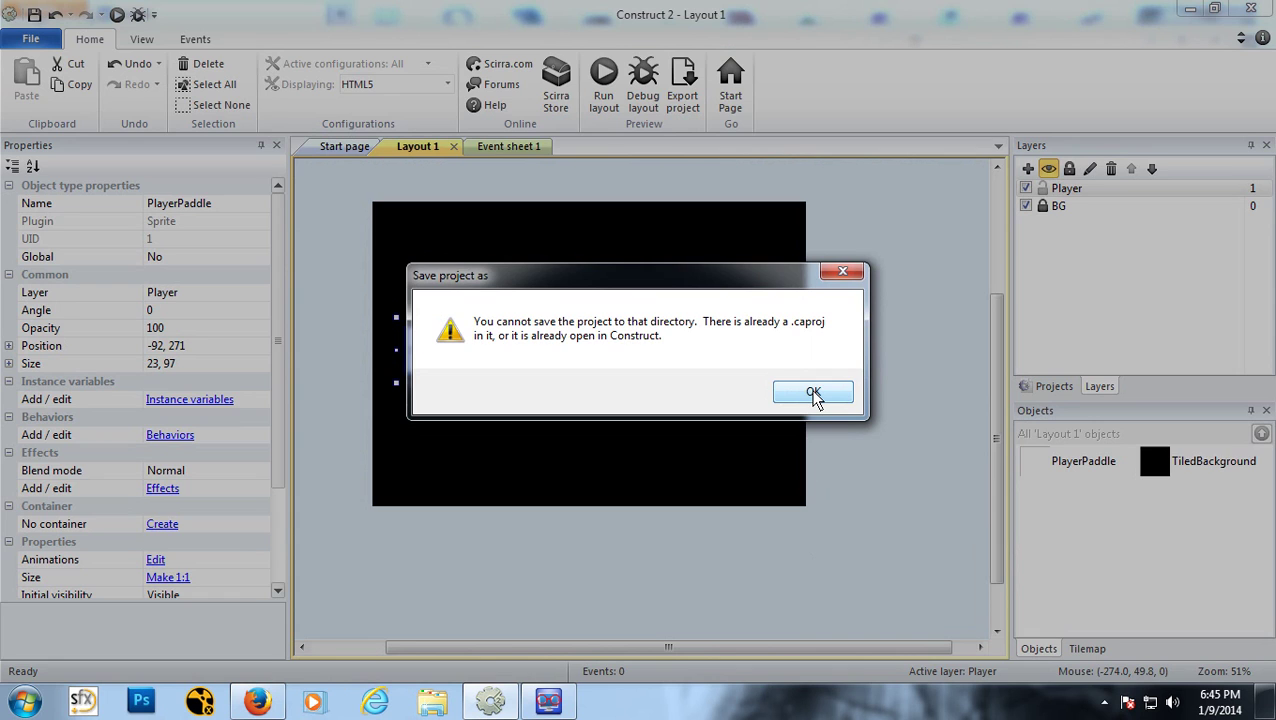
{"action": "left_click", "coordinate": [813, 393]}
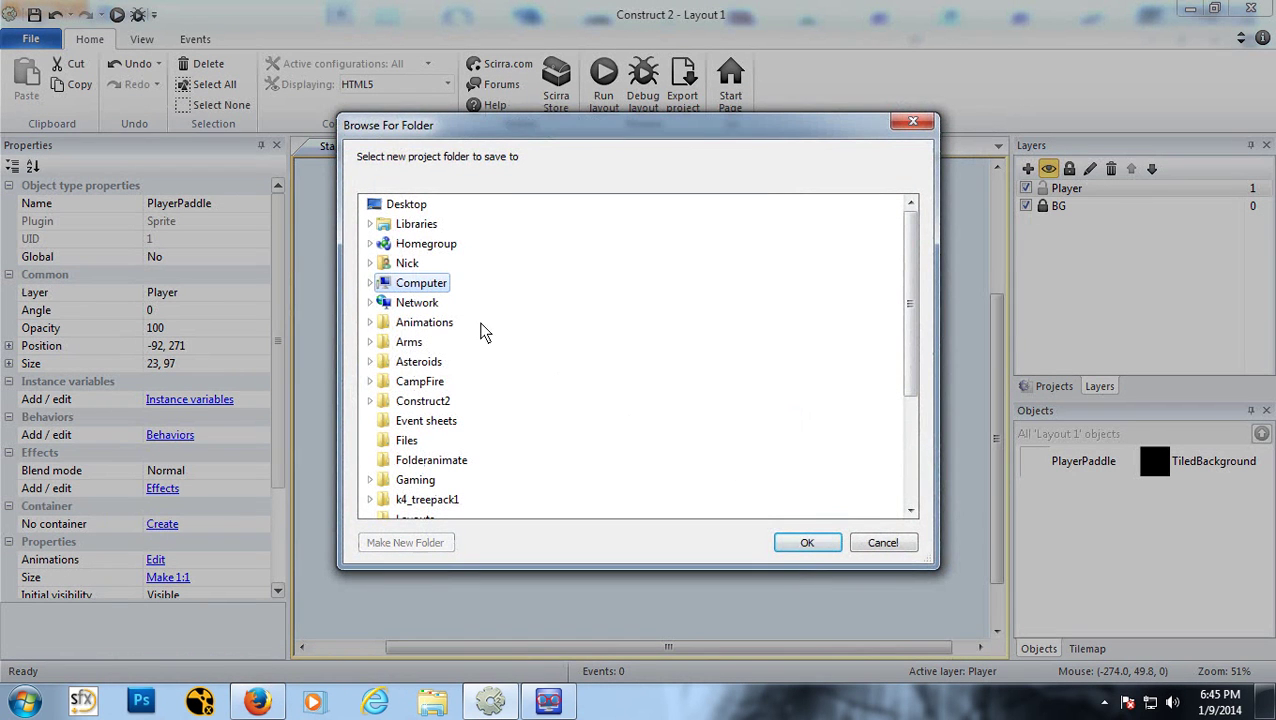
Step: Choose the Documents library as the project folder and save the PONG project there
{"action": "left_click", "coordinate": [370, 224]}
{"action": "left_click", "coordinate": [440, 244]}
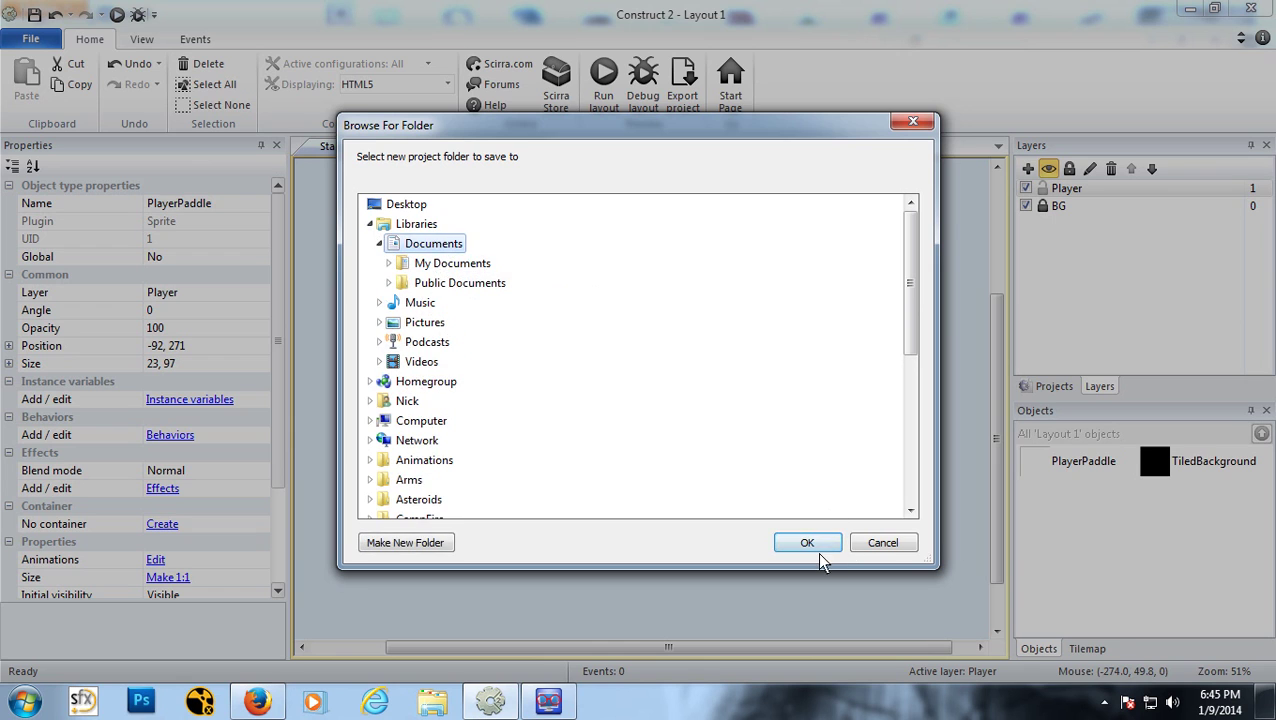
{"action": "left_click", "coordinate": [812, 546]}
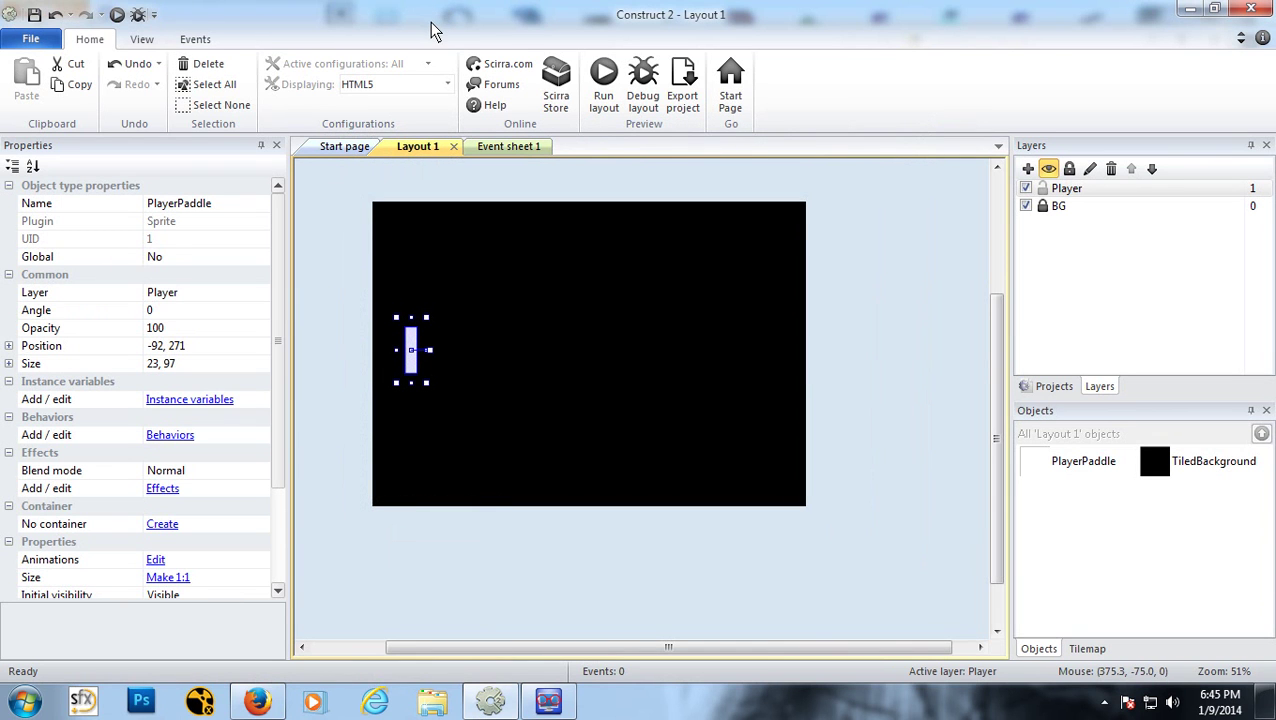
Step: Preview the PONG game with the paddle near the background's left edge, close the preview and return to Construct 2
{"action": "left_click", "coordinate": [117, 14]}
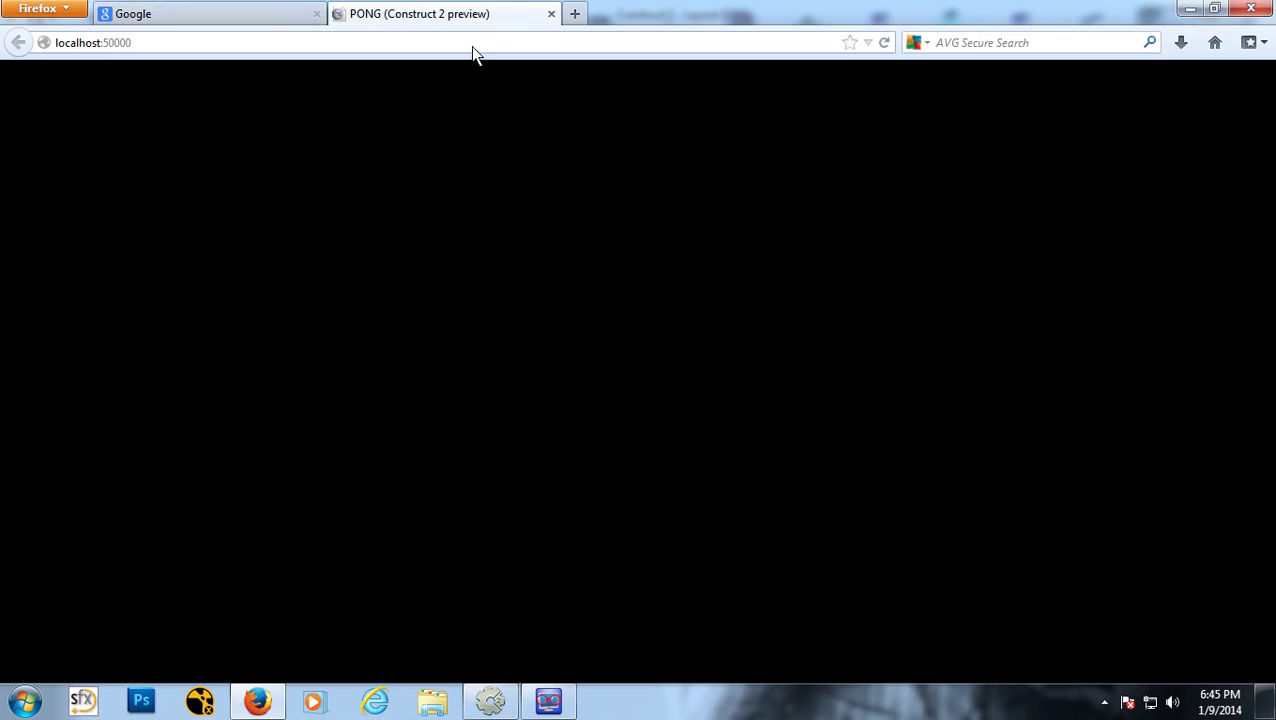
{"action": "left_click", "coordinate": [551, 14]}
{"action": "left_click", "coordinate": [548, 702]}
Step: Move the paddle to about 245, 310 and preview the game, closing the preview to return to Construct 2
{"action": "left_click_drag", "start_coordinate": [410, 346], "coordinate": [568, 362]}
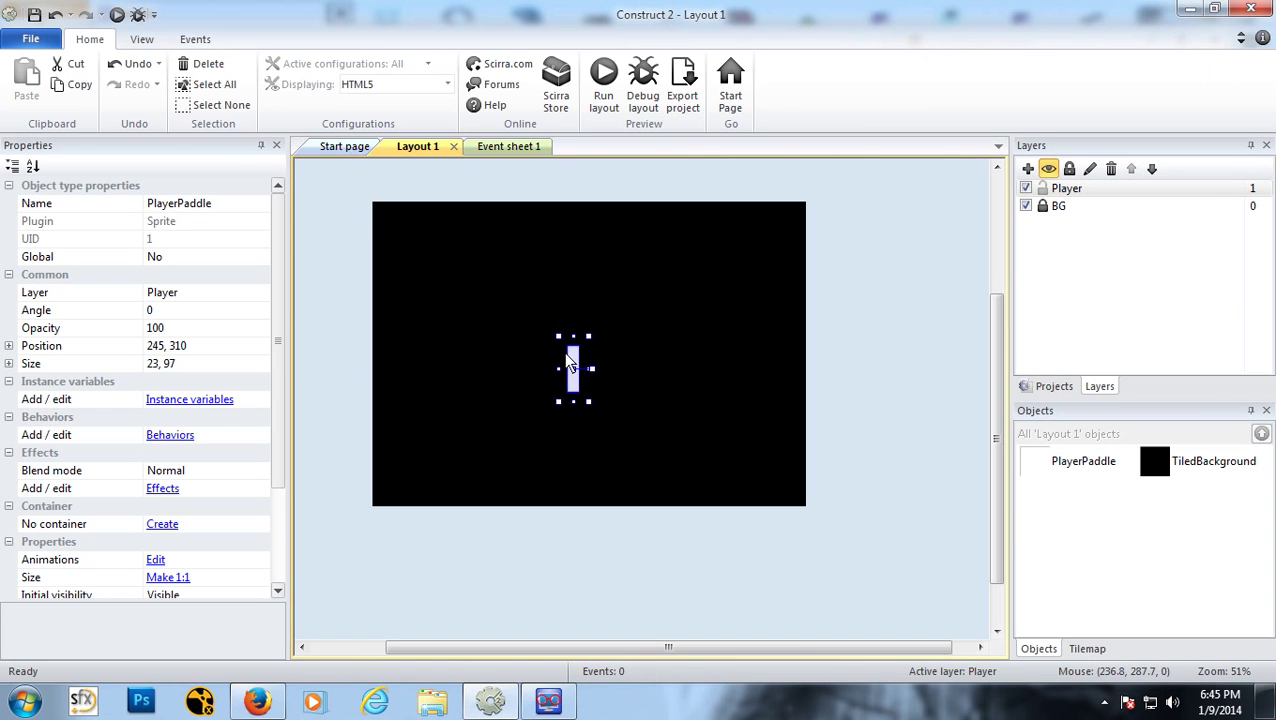
{"action": "left_click", "coordinate": [118, 14]}
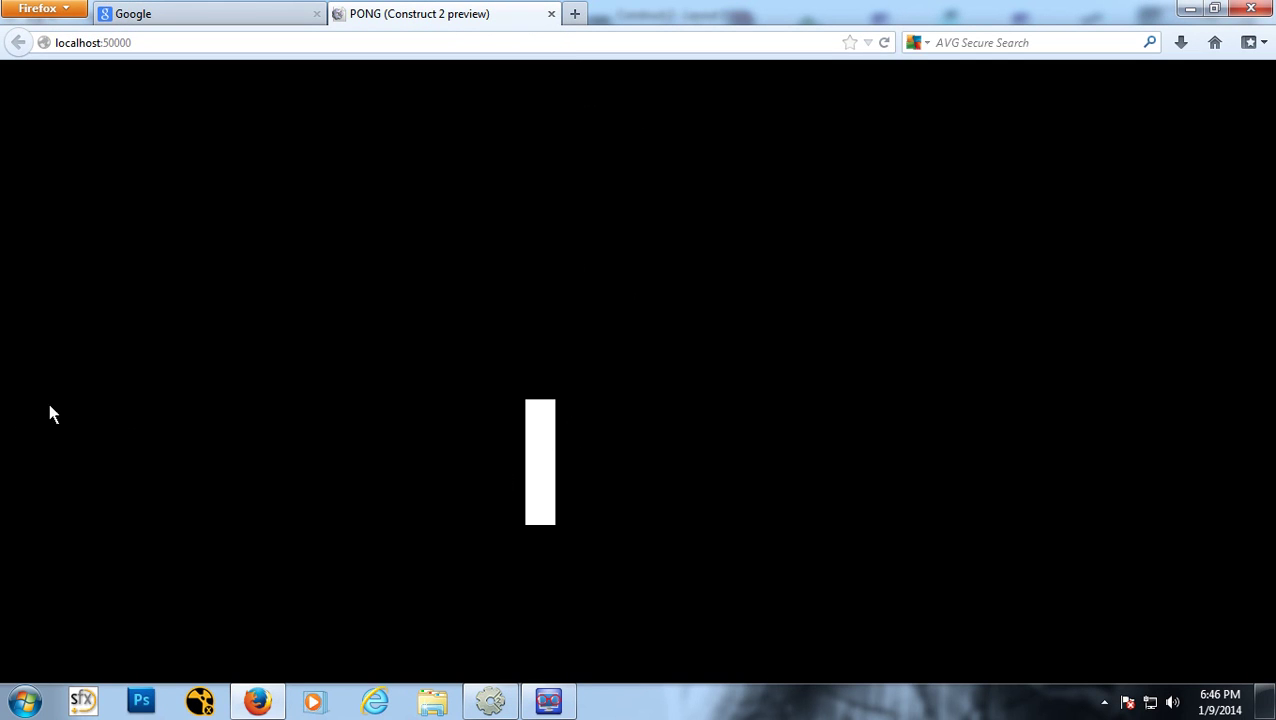
{"action": "left_click", "coordinate": [551, 14]}
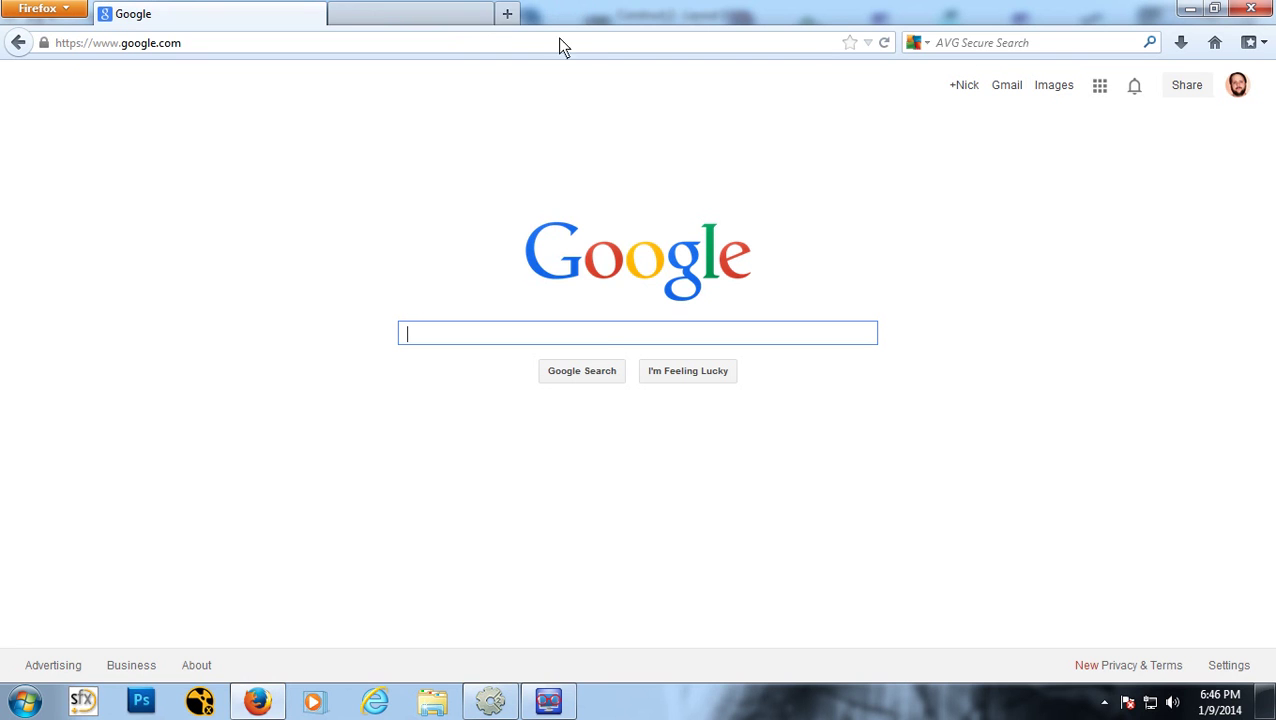
{"action": "left_click", "coordinate": [548, 702]}
{"action": "left_click", "coordinate": [490, 702]}
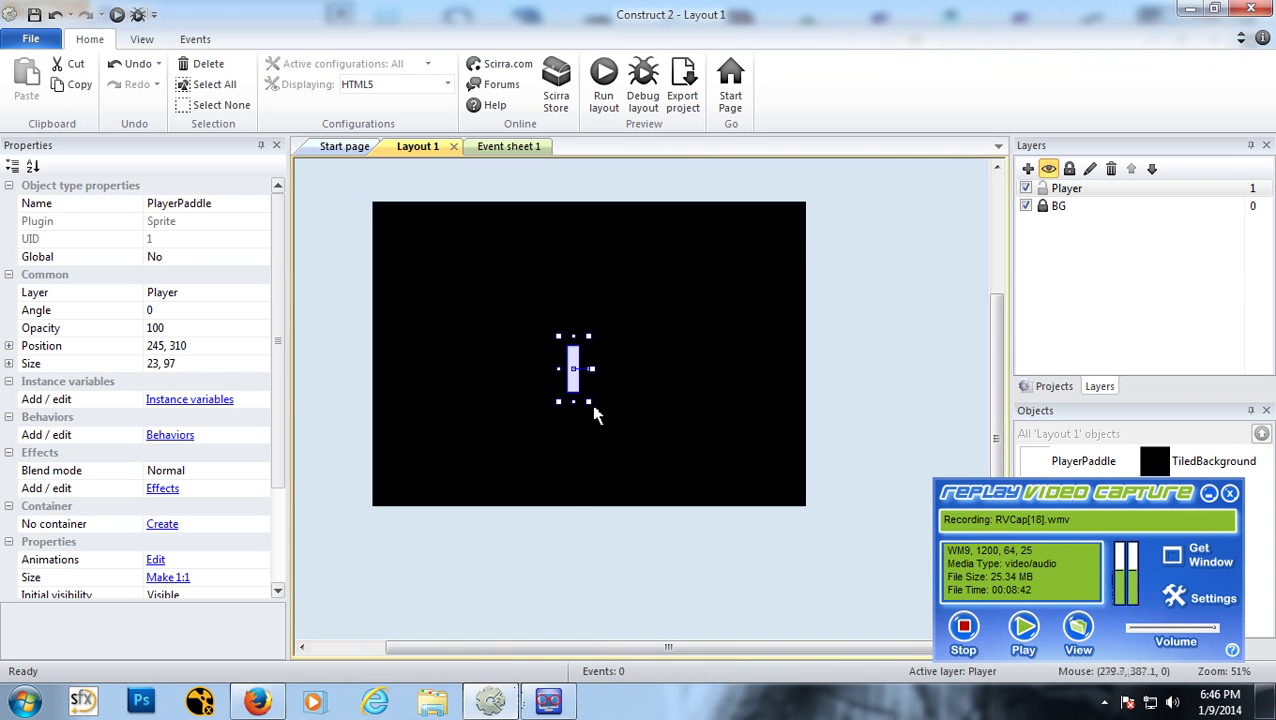
{"action": "left_click", "coordinate": [1207, 494]}
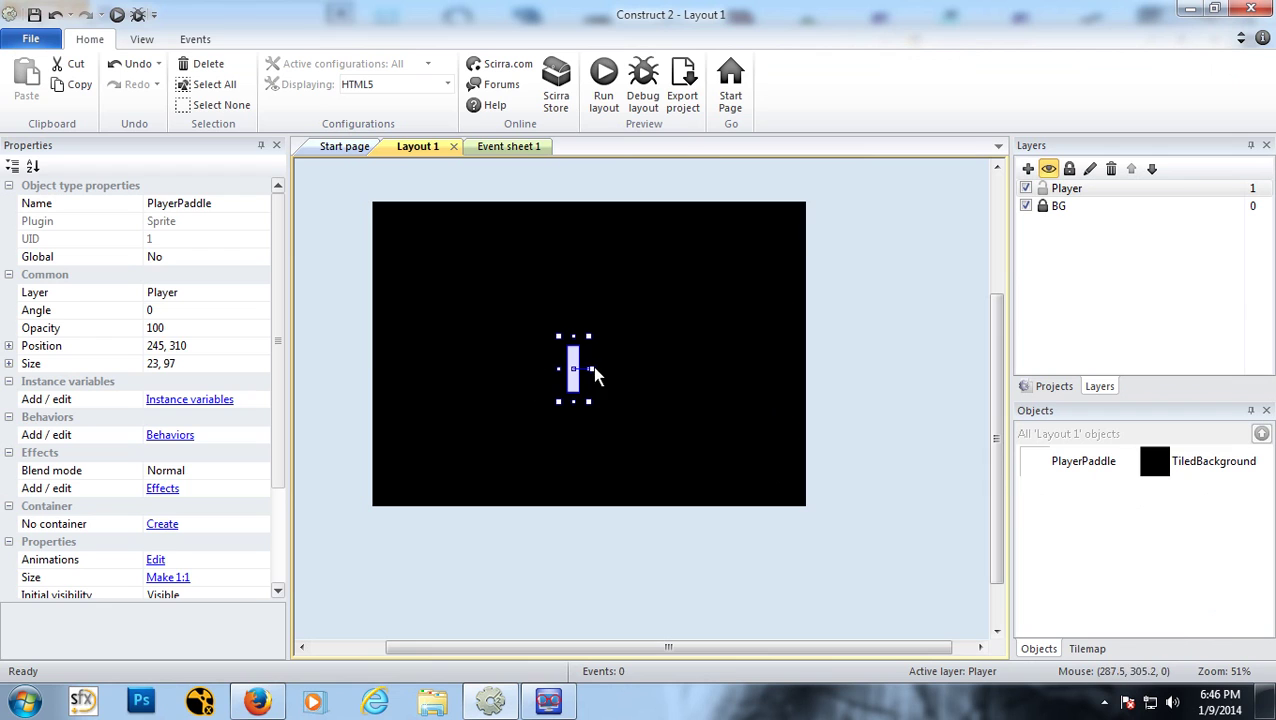
Step: Move the paddle to about -12, 267 and toggle the BG layer's visibility to compare the paddle with the layout border
{"action": "left_click_drag", "start_coordinate": [573, 374], "coordinate": [450, 349]}
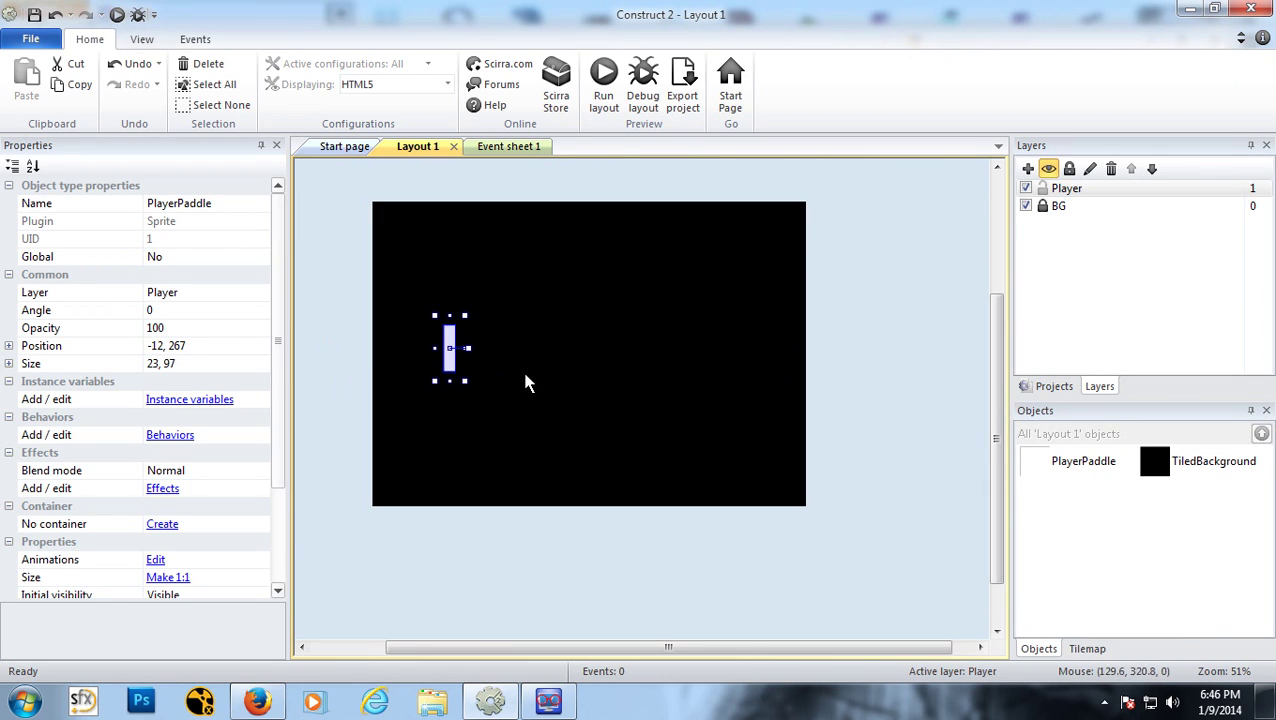
{"action": "left_click", "coordinate": [1026, 206]}
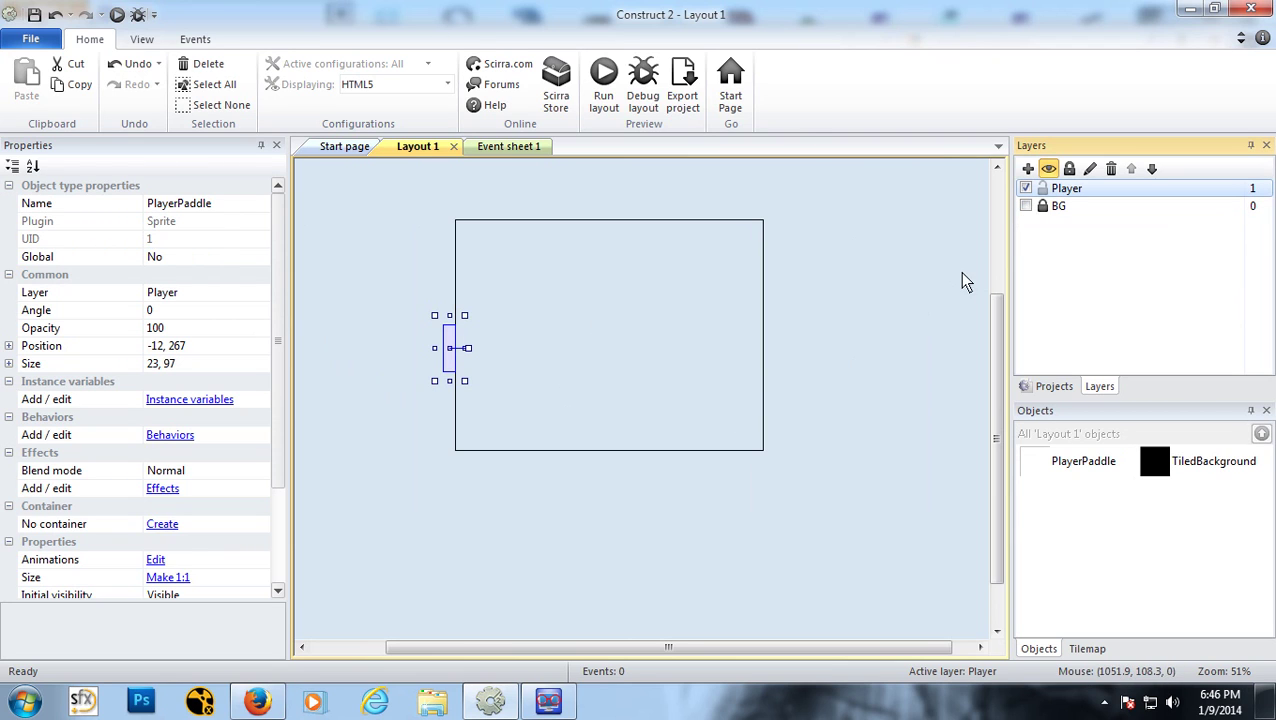
{"action": "left_click", "coordinate": [1026, 206]}
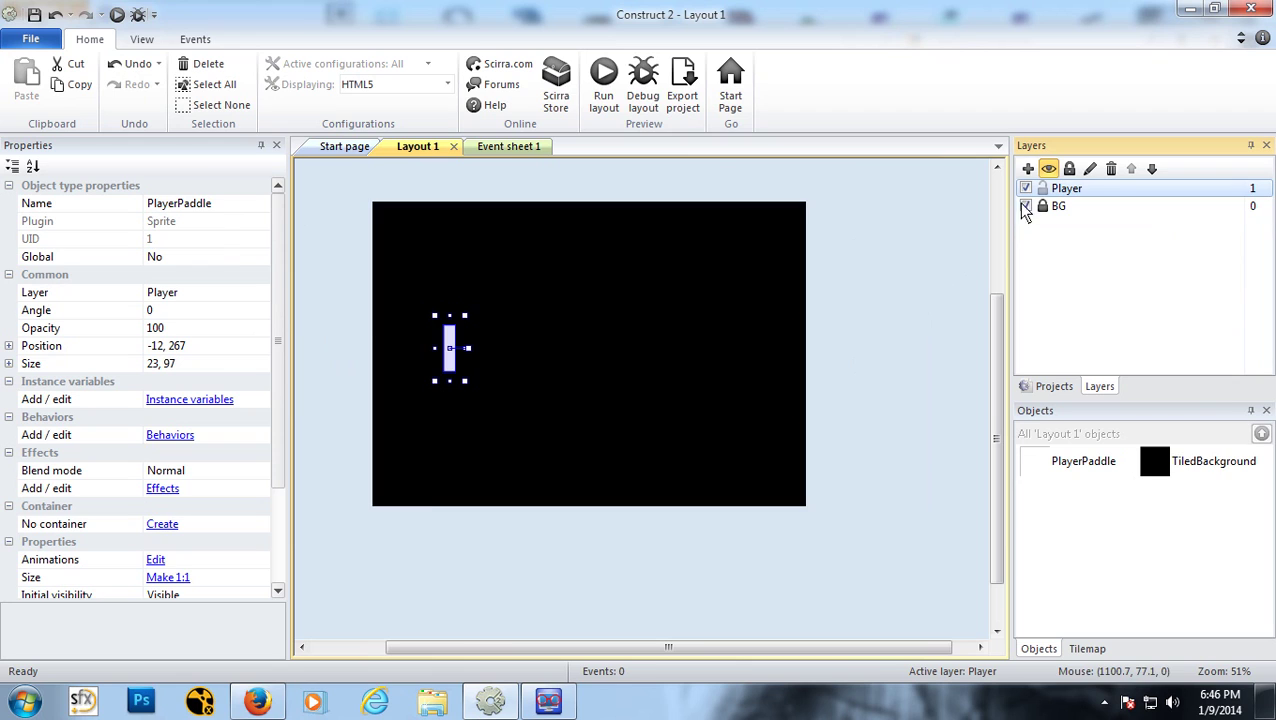
{"action": "left_click", "coordinate": [1026, 206]}
{"action": "left_click", "coordinate": [1026, 206]}
{"action": "left_click", "coordinate": [1026, 206]}
{"action": "left_click", "coordinate": [1026, 206]}
Step: Move the paddle to about -113, 271, then hide and show the BG layer to check it against the layout border
{"action": "left_click_drag", "start_coordinate": [456, 365], "coordinate": [407, 368]}
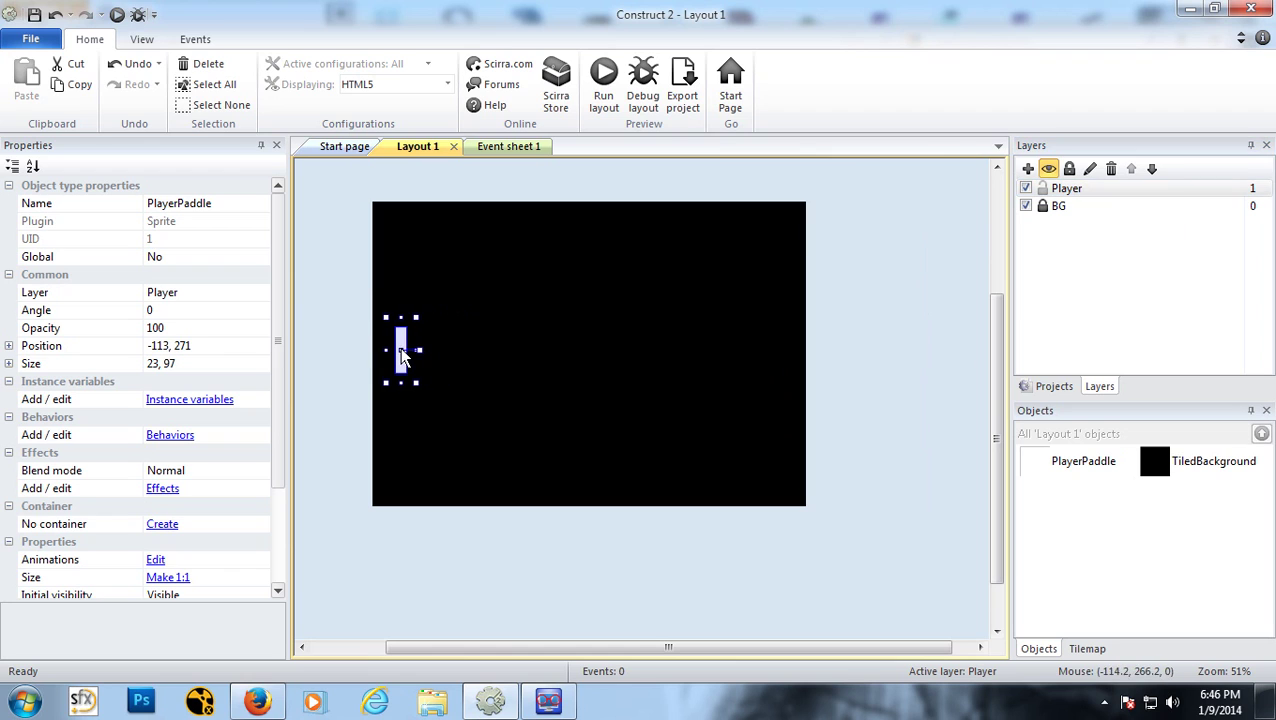
{"action": "left_click", "coordinate": [1026, 206]}
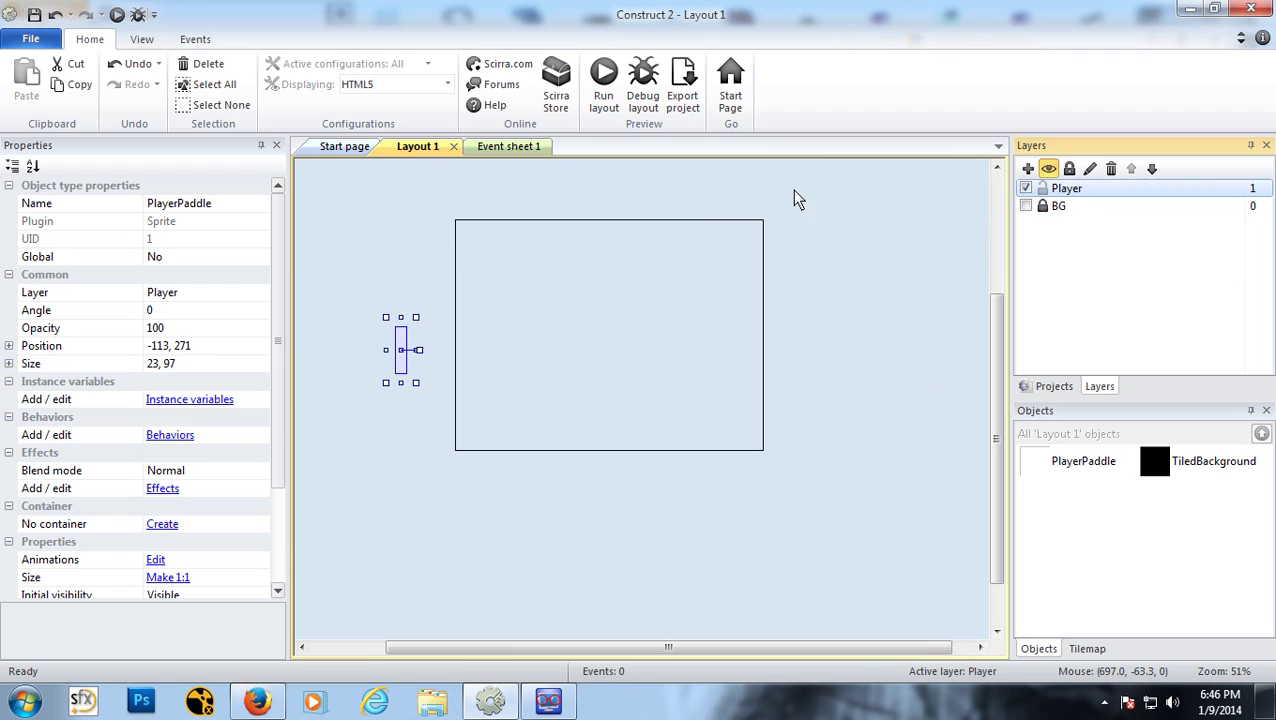
{"action": "left_click", "coordinate": [1026, 206]}
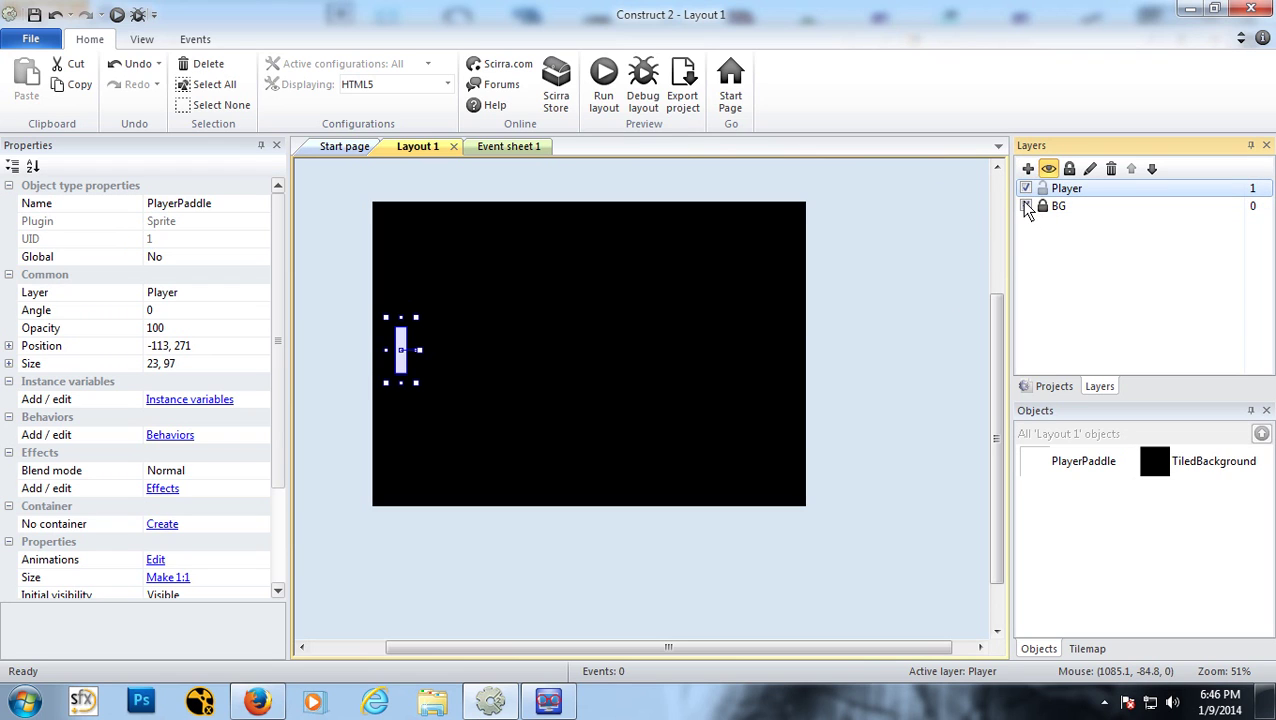
Step: Hide the BG layer and move the paddle just inside the layout's left border, at about 29, 240
{"action": "left_click", "coordinate": [1026, 206]}
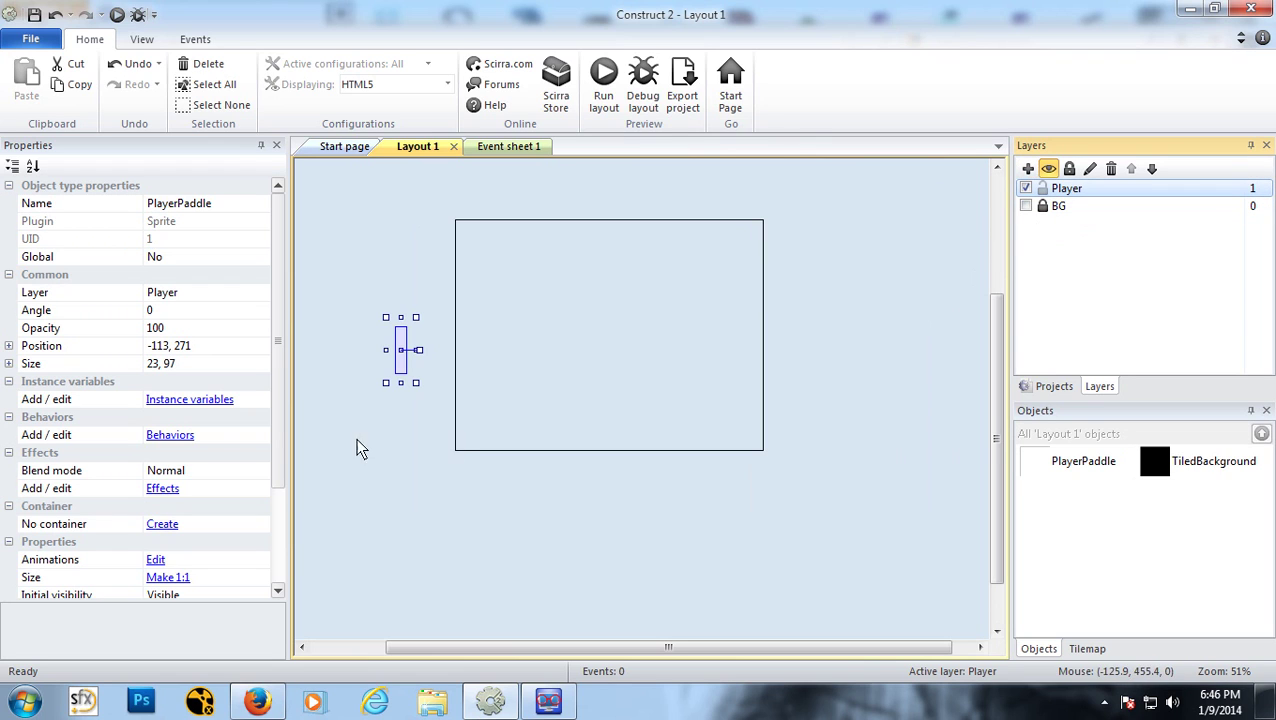
{"action": "left_click_drag", "start_coordinate": [412, 348], "coordinate": [476, 338]}
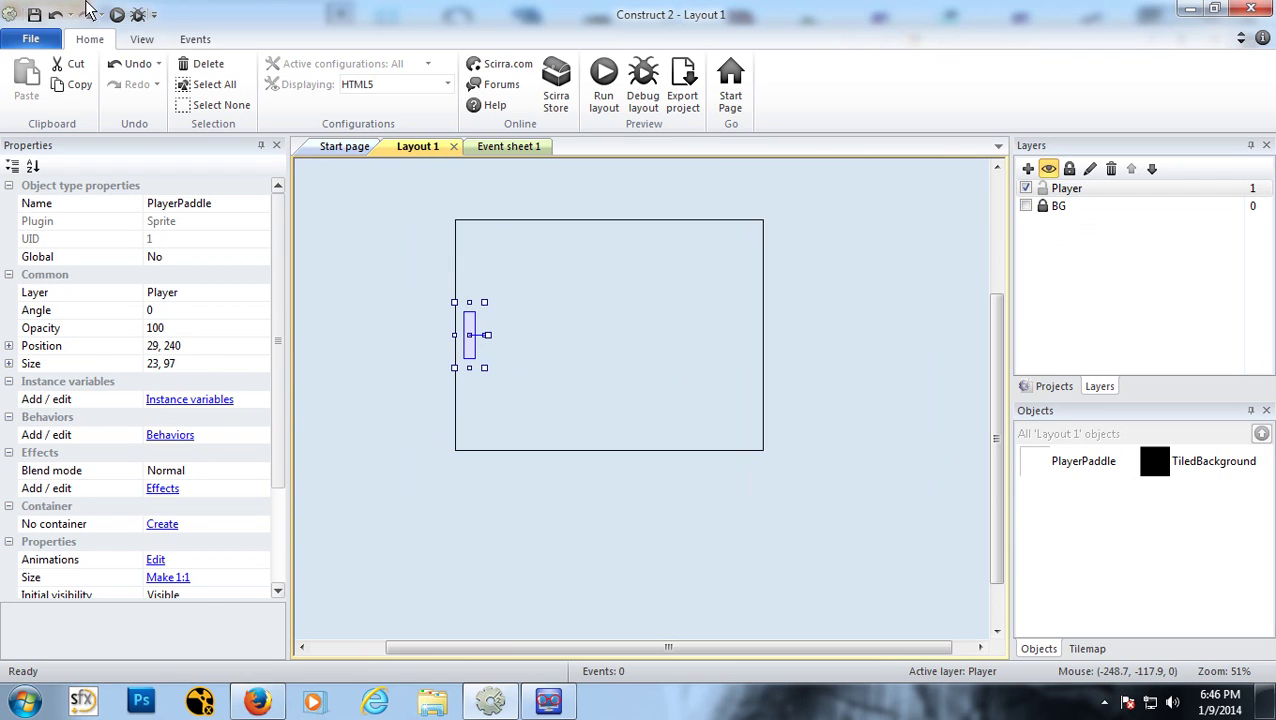
Step: Preview the game with the repositioned paddle, close the preview and return to Construct 2
{"action": "left_click", "coordinate": [117, 14]}
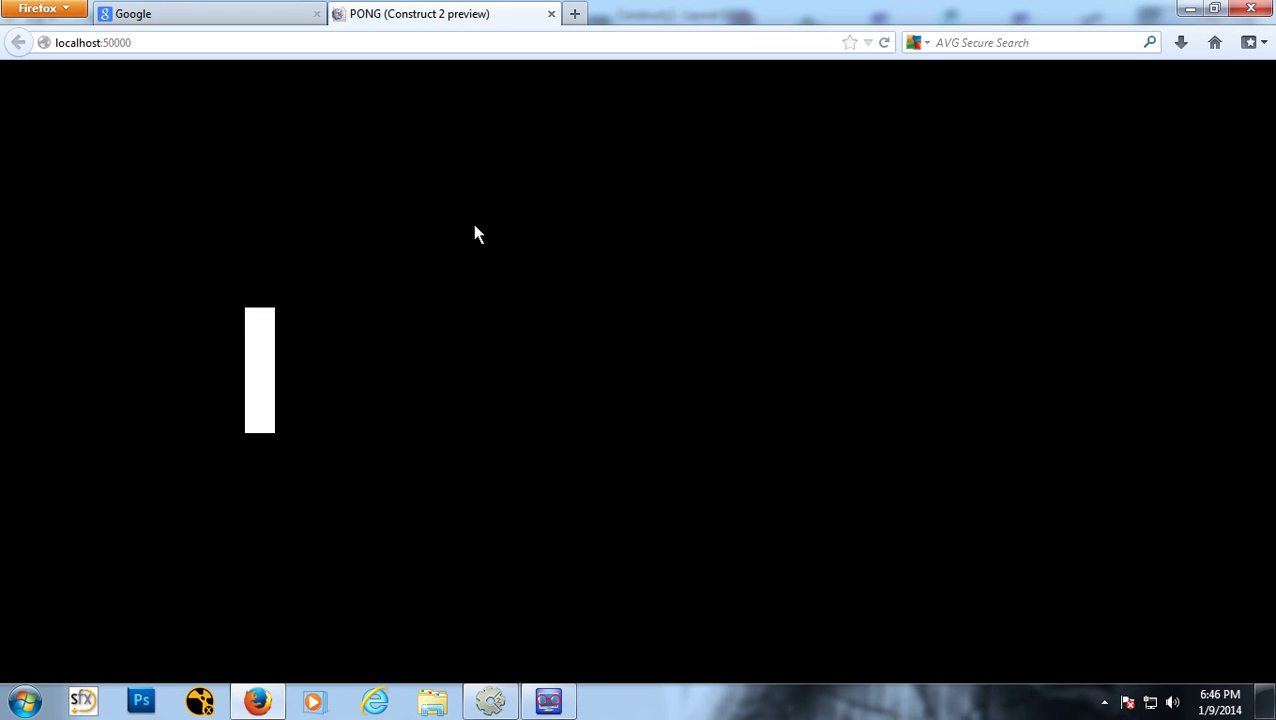
{"action": "left_click", "coordinate": [551, 14]}
{"action": "left_click", "coordinate": [488, 704]}
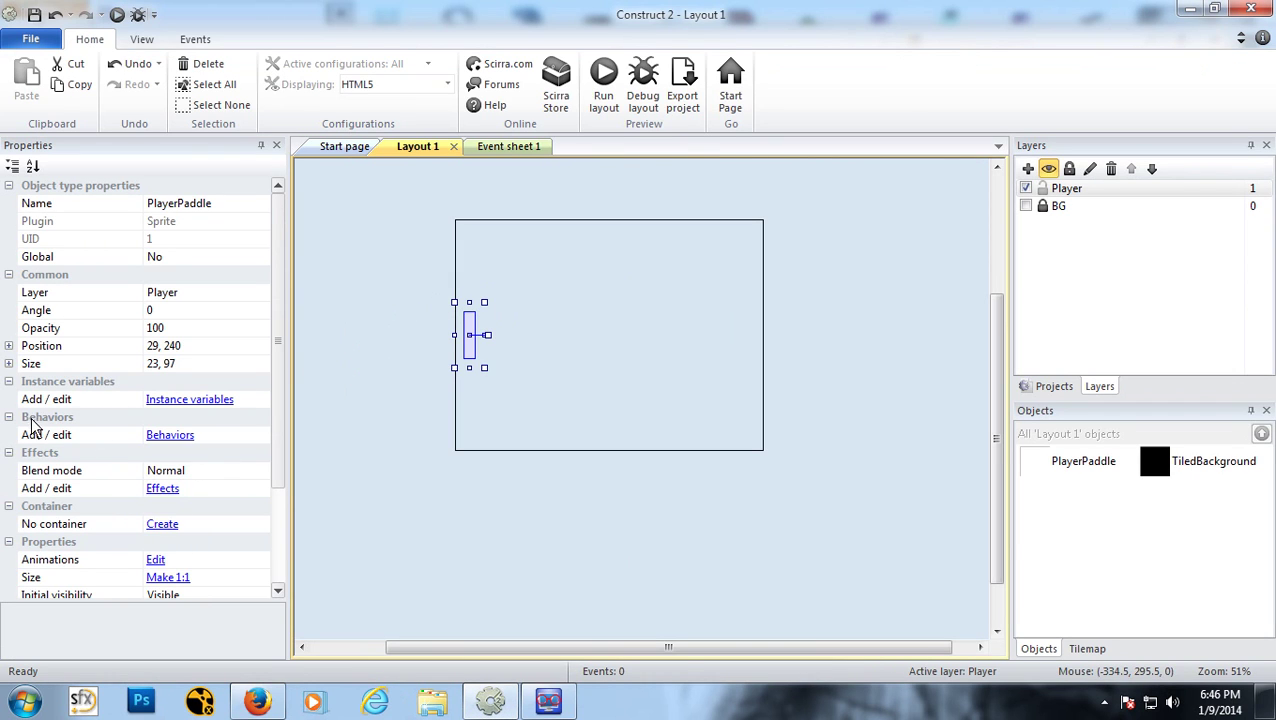
Step: Add the 8 Direction movement behavior to the PlayerPaddle sprite
{"action": "left_click", "coordinate": [450, 328]}
{"action": "left_click", "coordinate": [478, 338]}
{"action": "left_click_drag", "start_coordinate": [279, 345], "coordinate": [266, 416]}
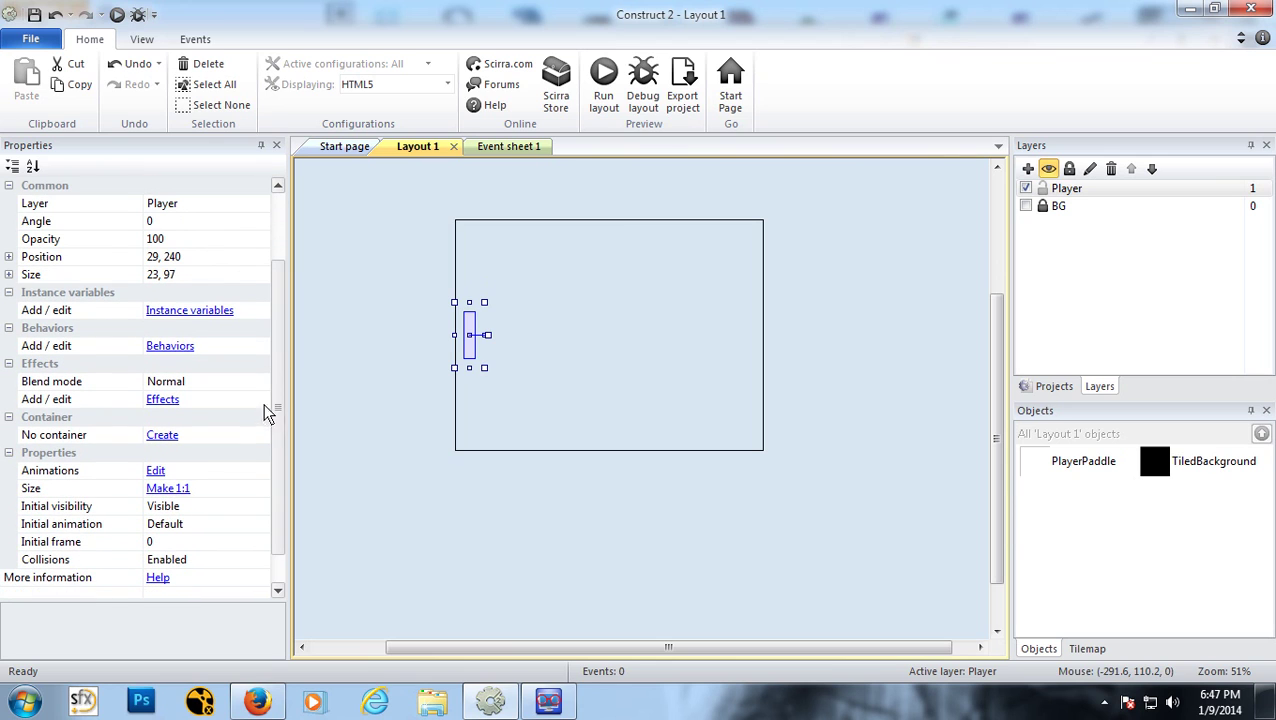
{"action": "left_click", "coordinate": [172, 347]}
{"action": "left_click", "coordinate": [501, 248]}
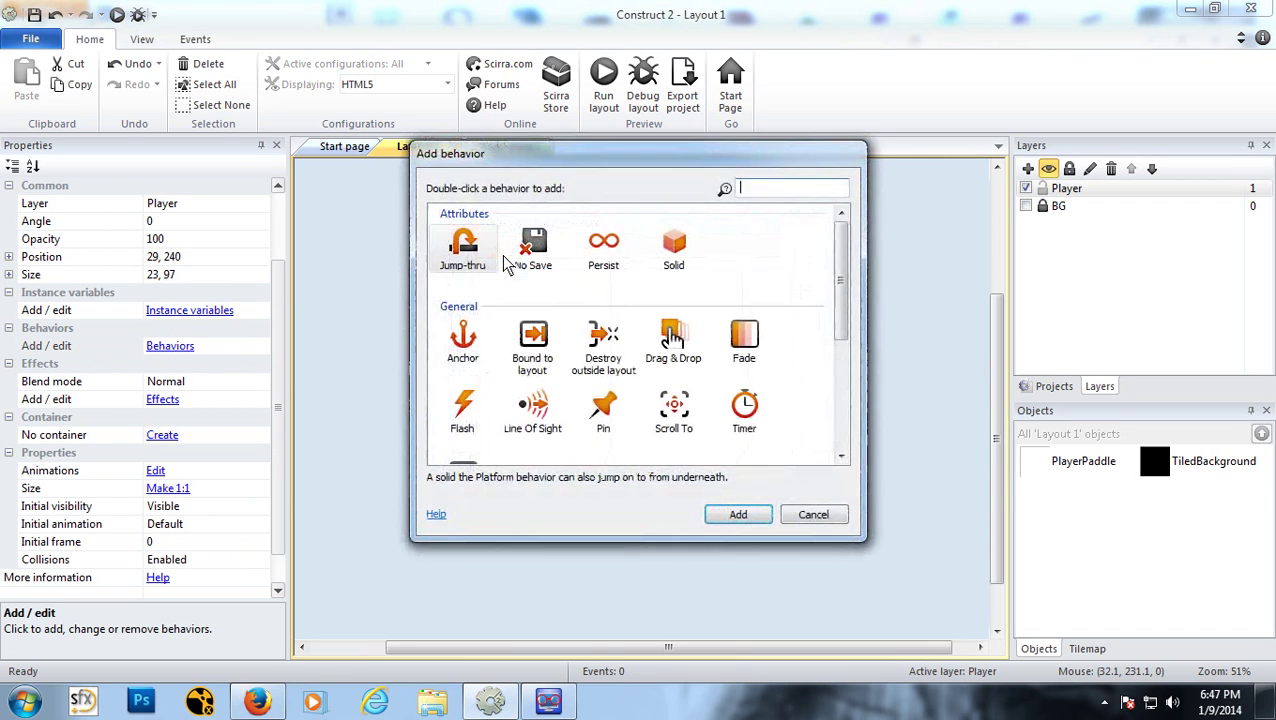
{"action": "scroll", "coordinate": [832, 367], "scroll_direction": "down", "scroll_amount": 5}
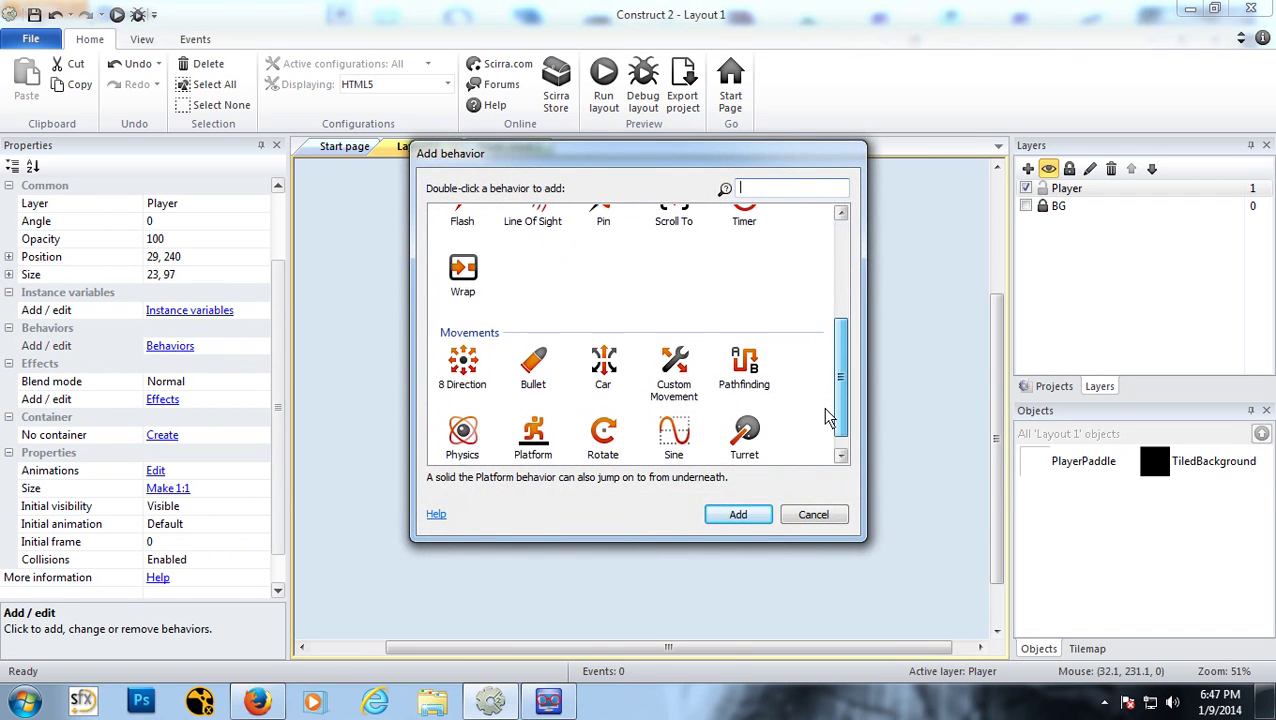
{"action": "left_click_drag", "start_coordinate": [828, 418], "coordinate": [828, 432]}
{"action": "left_click", "coordinate": [462, 345]}
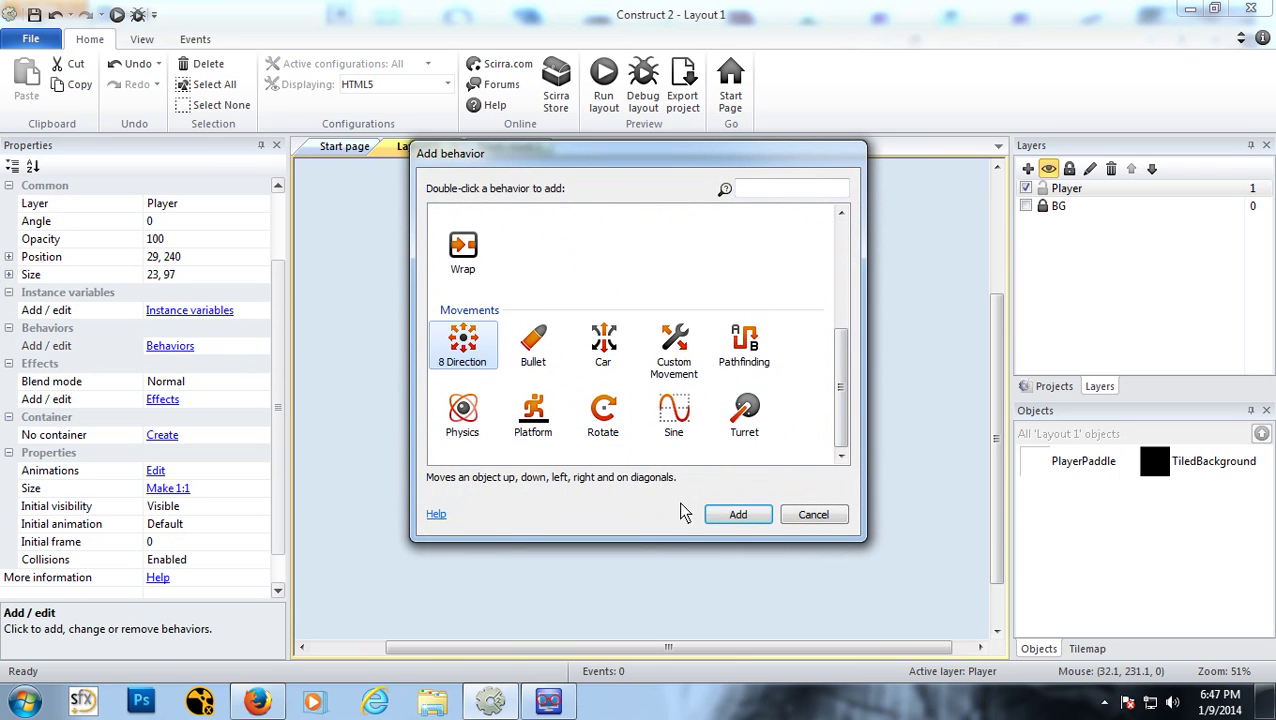
{"action": "left_click", "coordinate": [737, 514]}
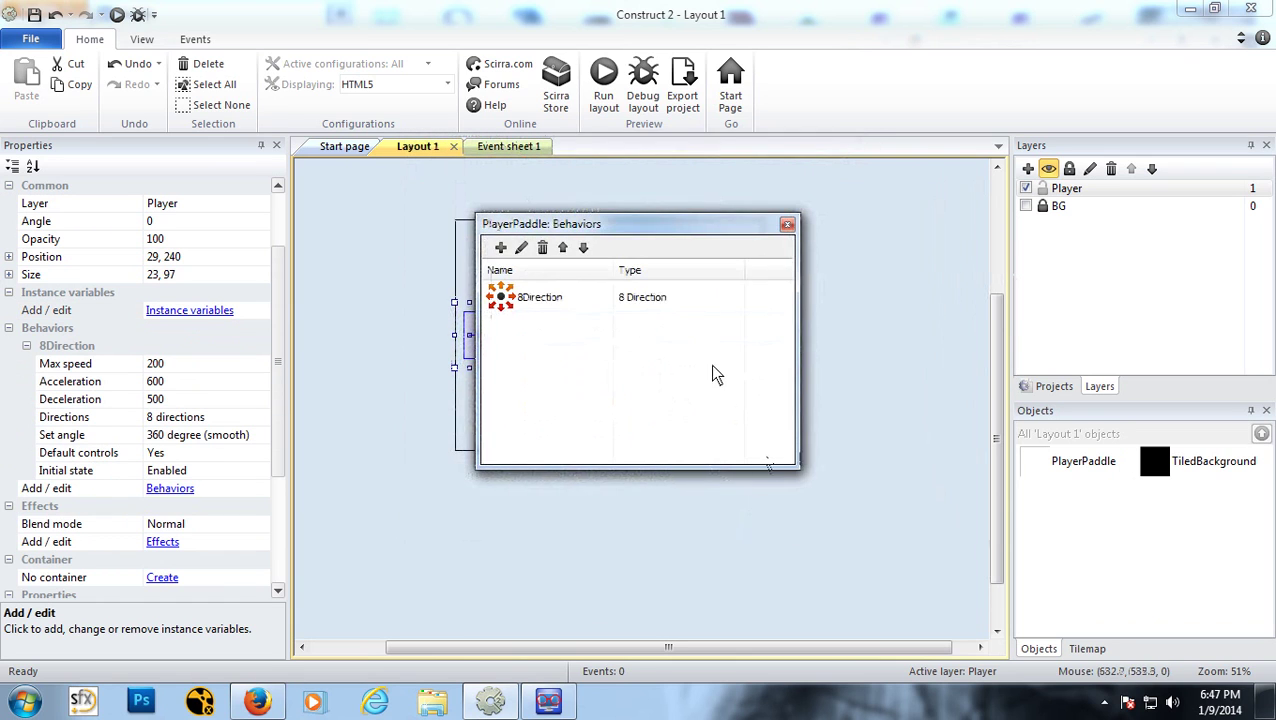
{"action": "left_click", "coordinate": [787, 224]}
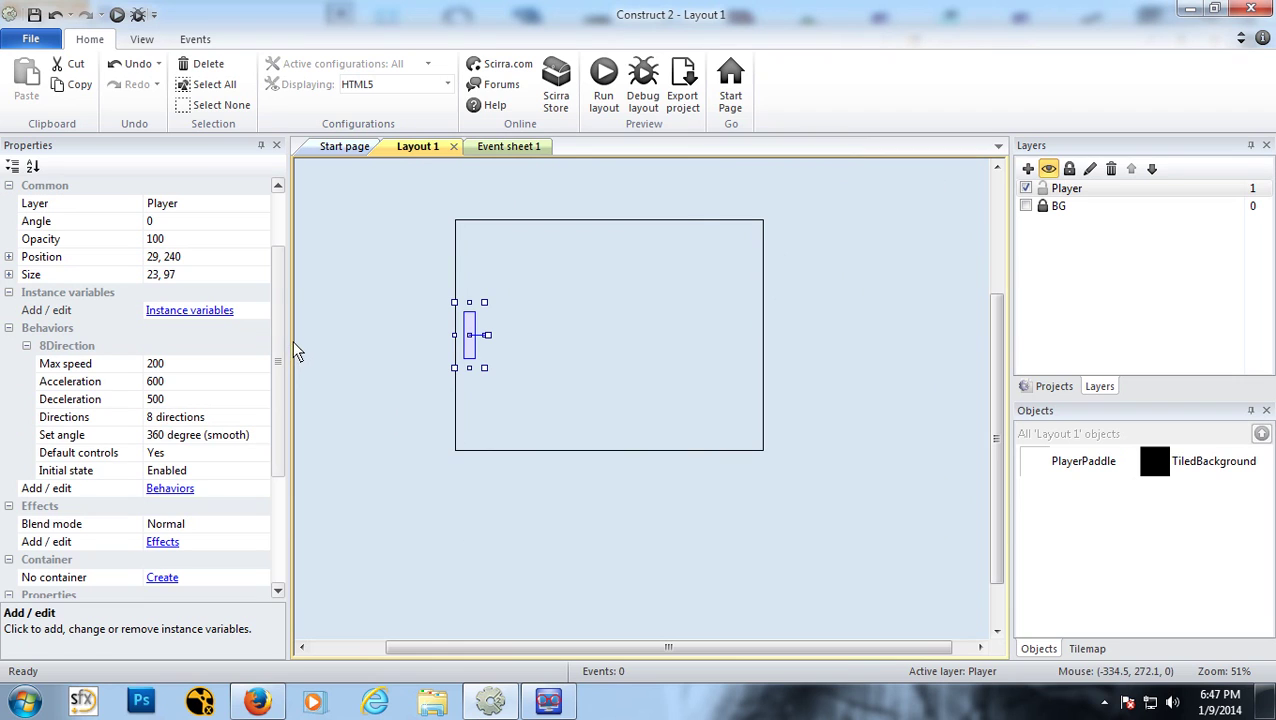
Step: Preview the game and test moving the paddle in all directions, then close the preview and return to Construct 2
{"action": "left_click", "coordinate": [117, 14]}
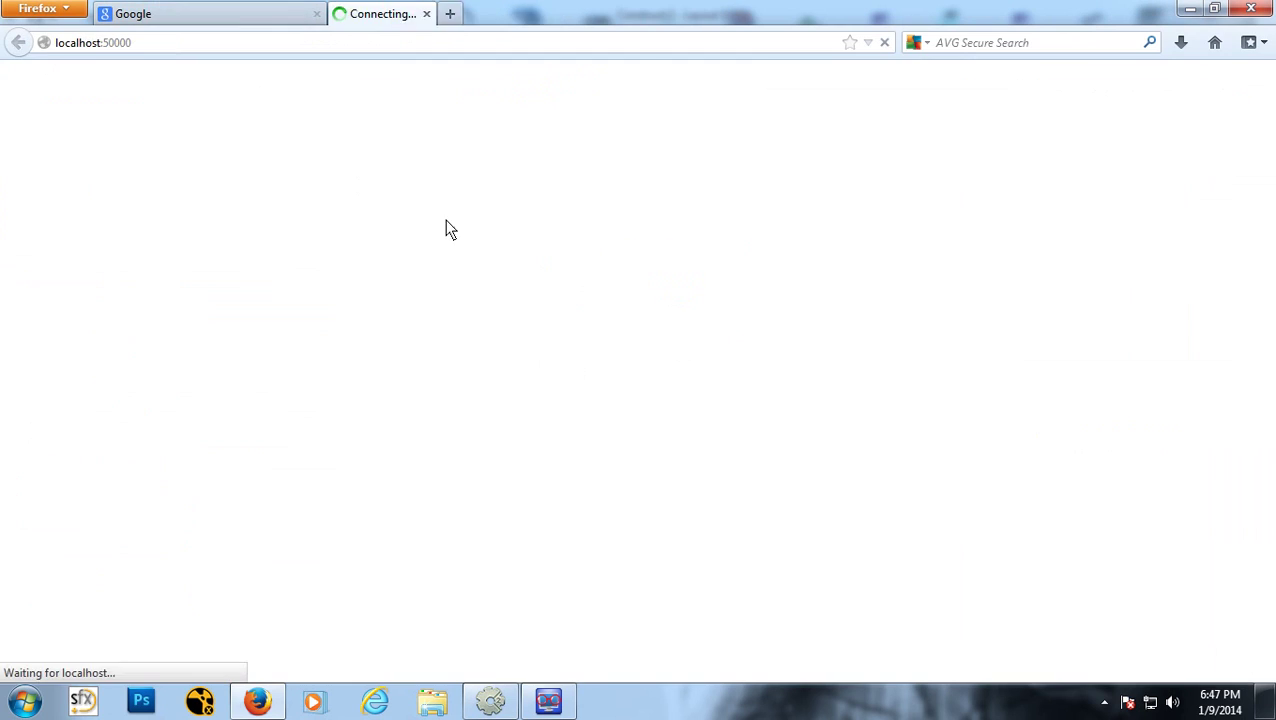
{"action": "key", "text": "Up"}
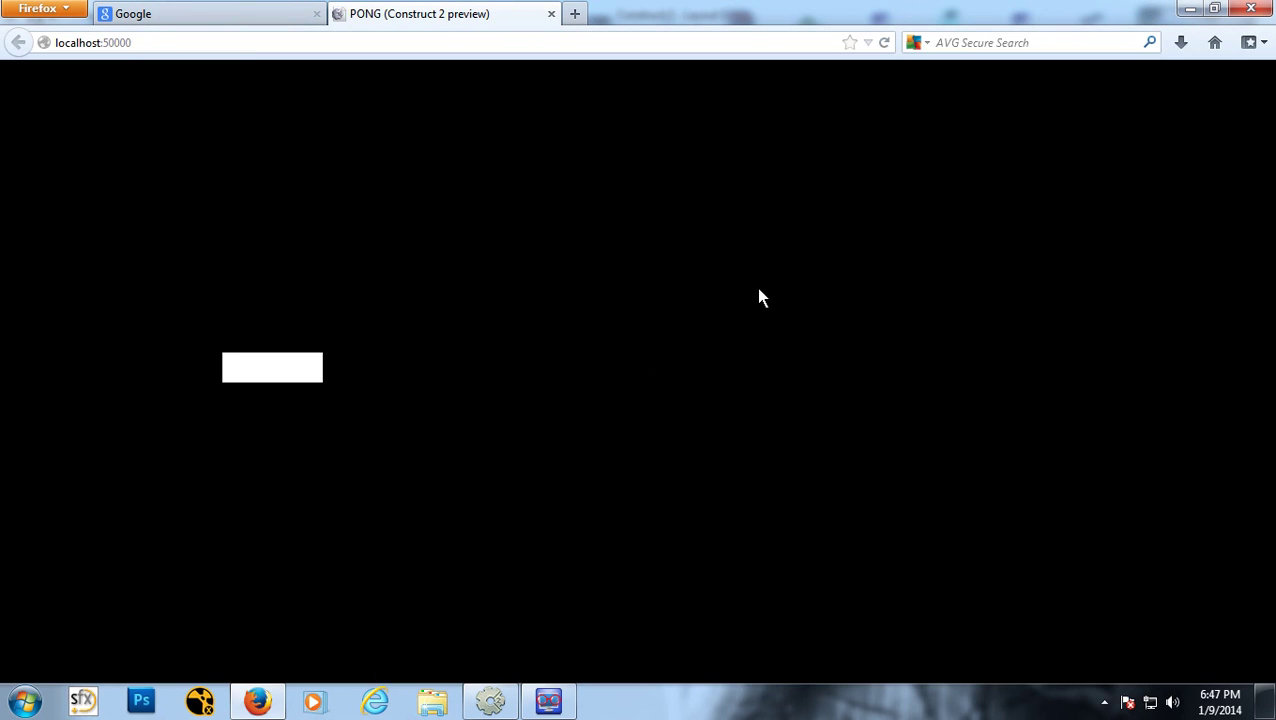
{"action": "key", "text": "Down"}
{"action": "key", "text": "Right"}
{"action": "key", "text": "Left"}
{"action": "key", "text": "Up"}
{"action": "key", "text": "Right"}
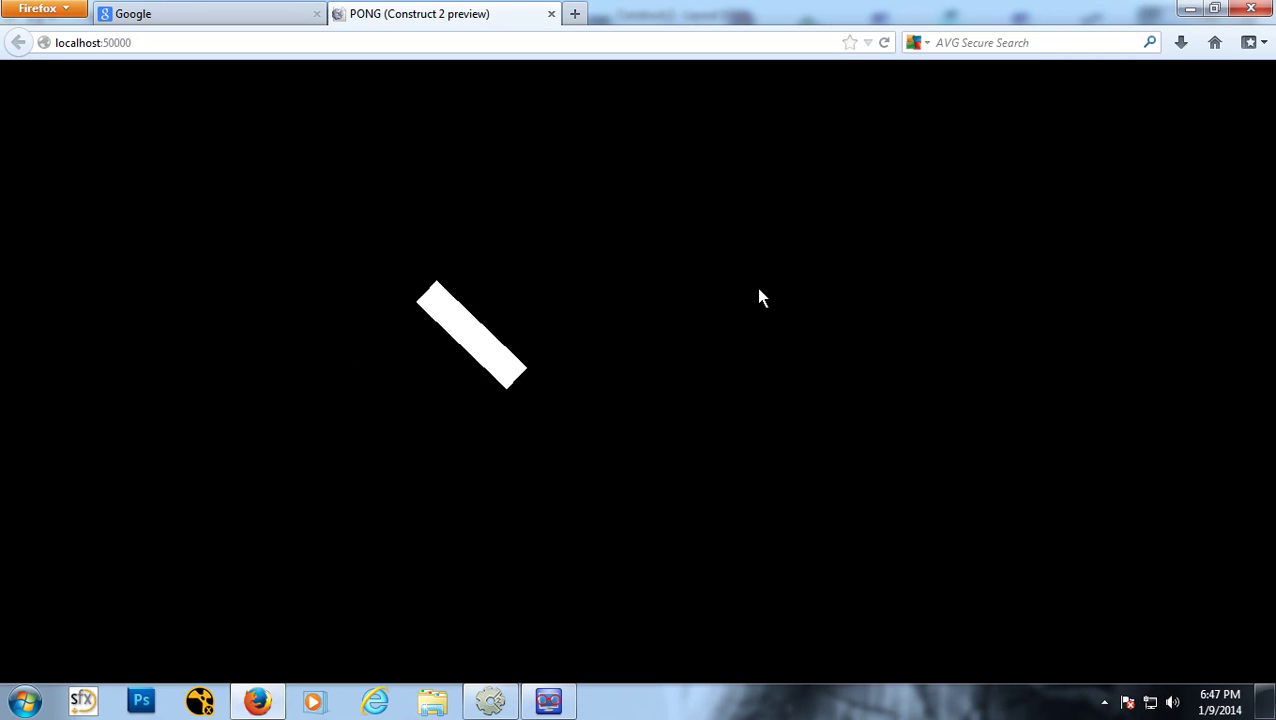
{"action": "key", "text": "Down"}
{"action": "key", "text": "Left"}
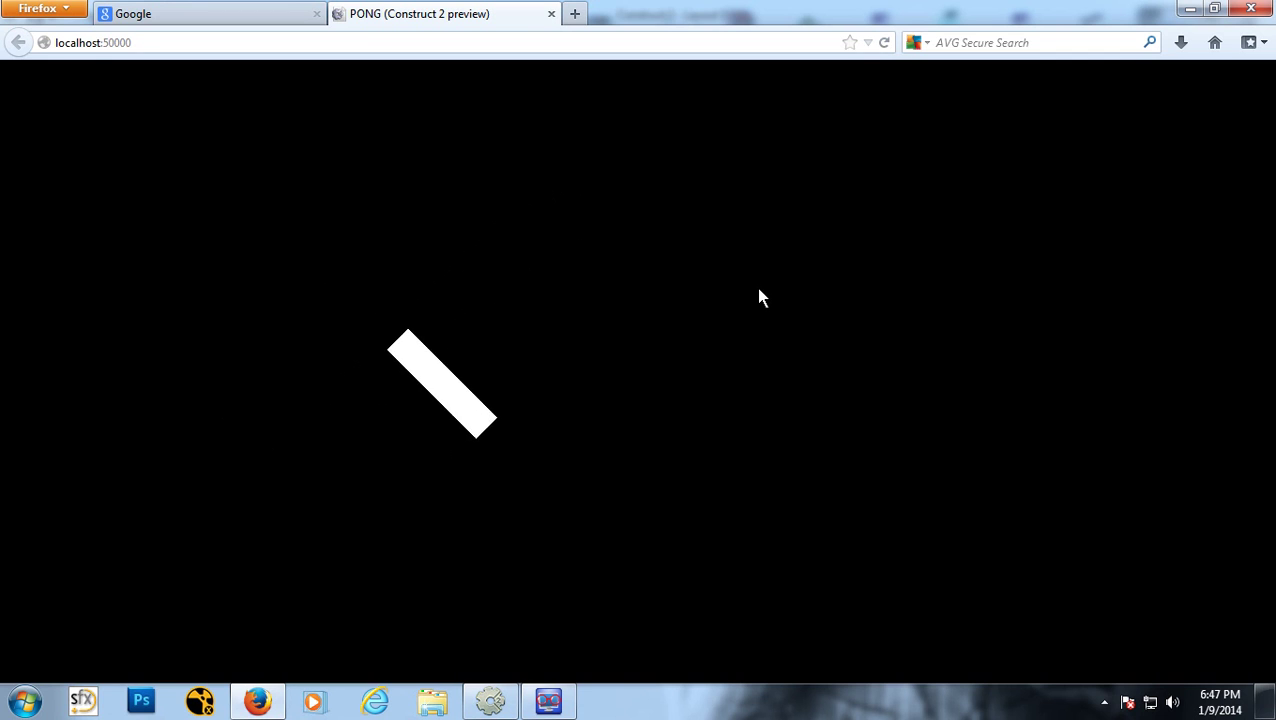
{"action": "key", "text": "Up"}
{"action": "key", "text": "Right"}
{"action": "key", "text": "Right"}
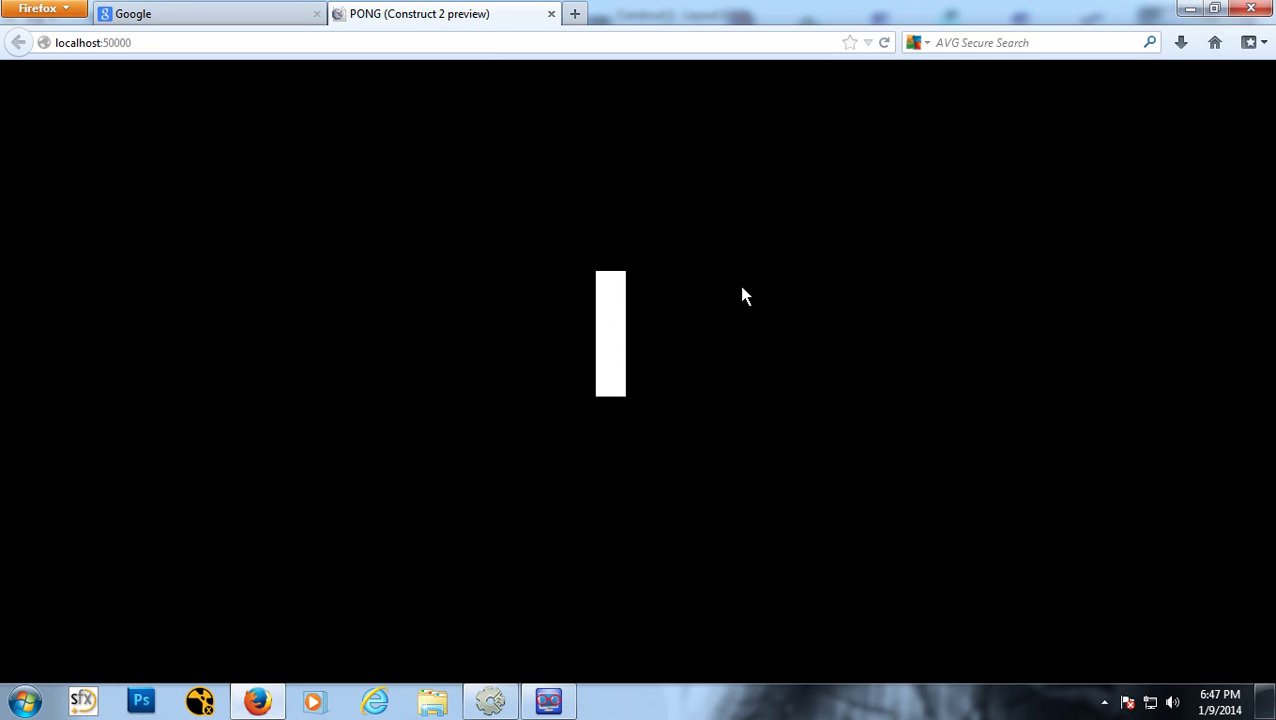
{"action": "left_click", "coordinate": [550, 14]}
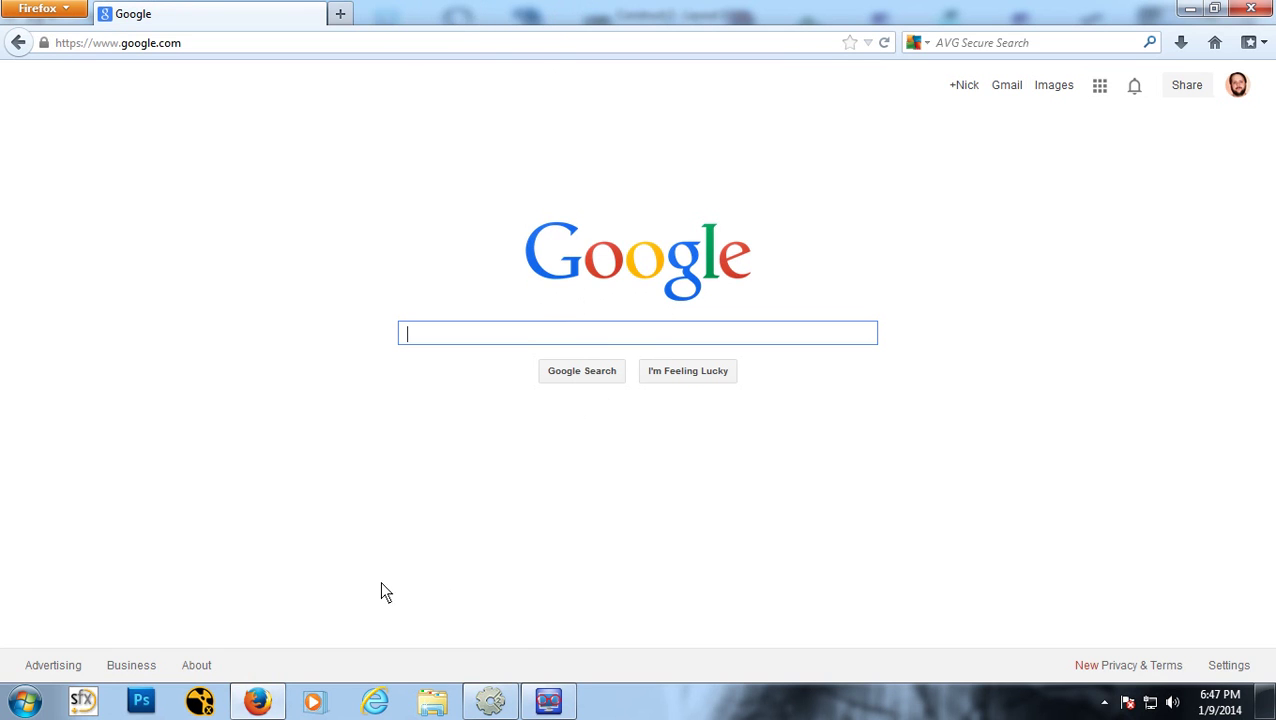
{"action": "left_click", "coordinate": [492, 703]}
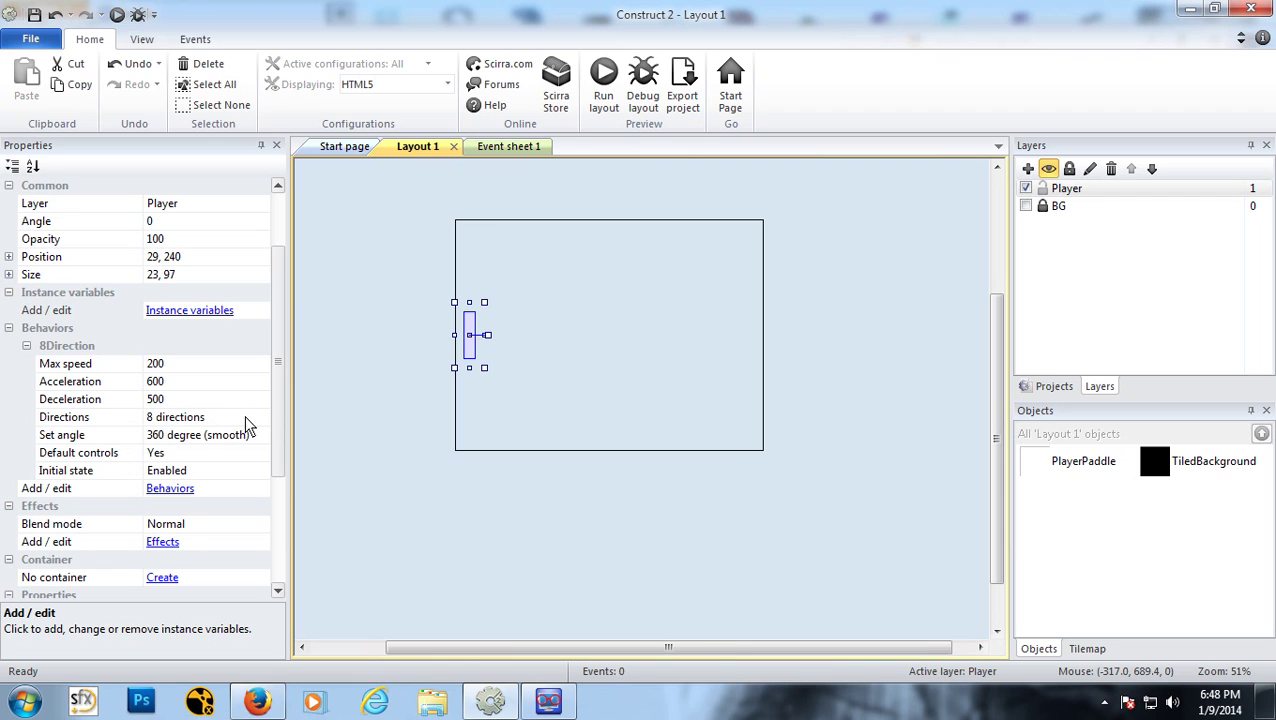
Step: Set the paddle's 8Direction behavior to allow only Up & down directions
{"action": "left_click", "coordinate": [220, 420]}
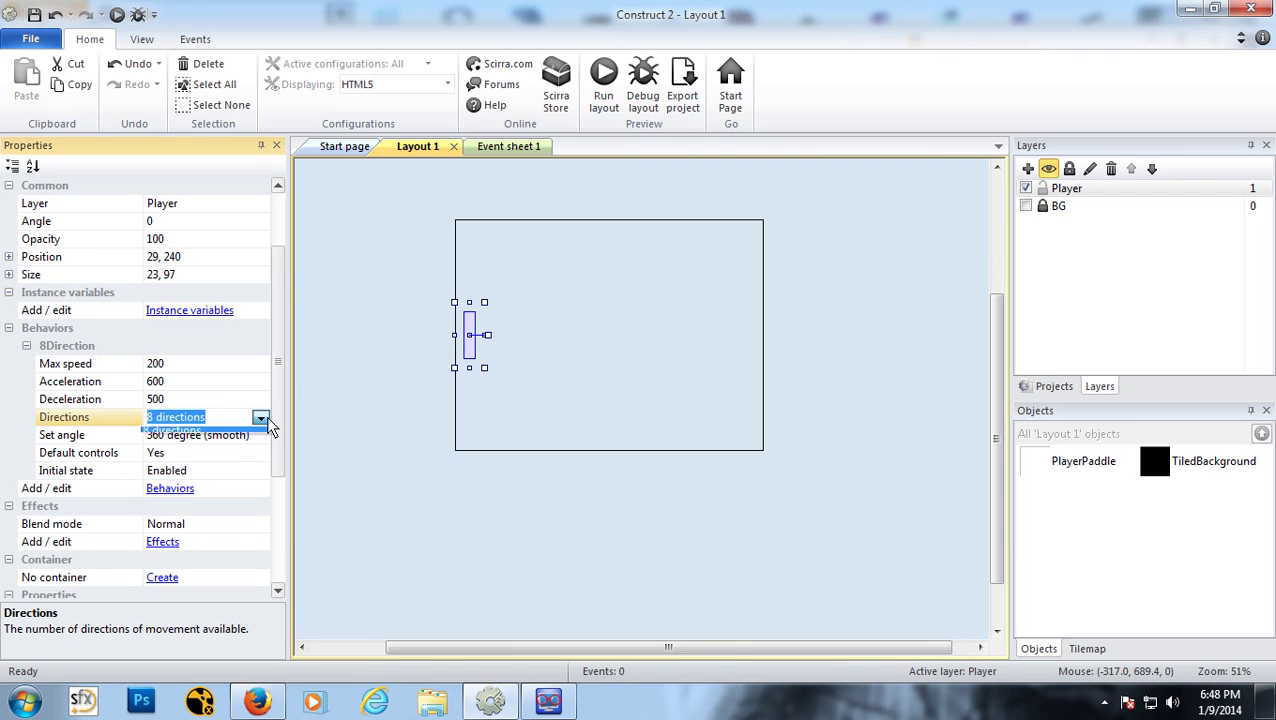
{"action": "left_click", "coordinate": [261, 419]}
{"action": "left_click", "coordinate": [244, 438]}
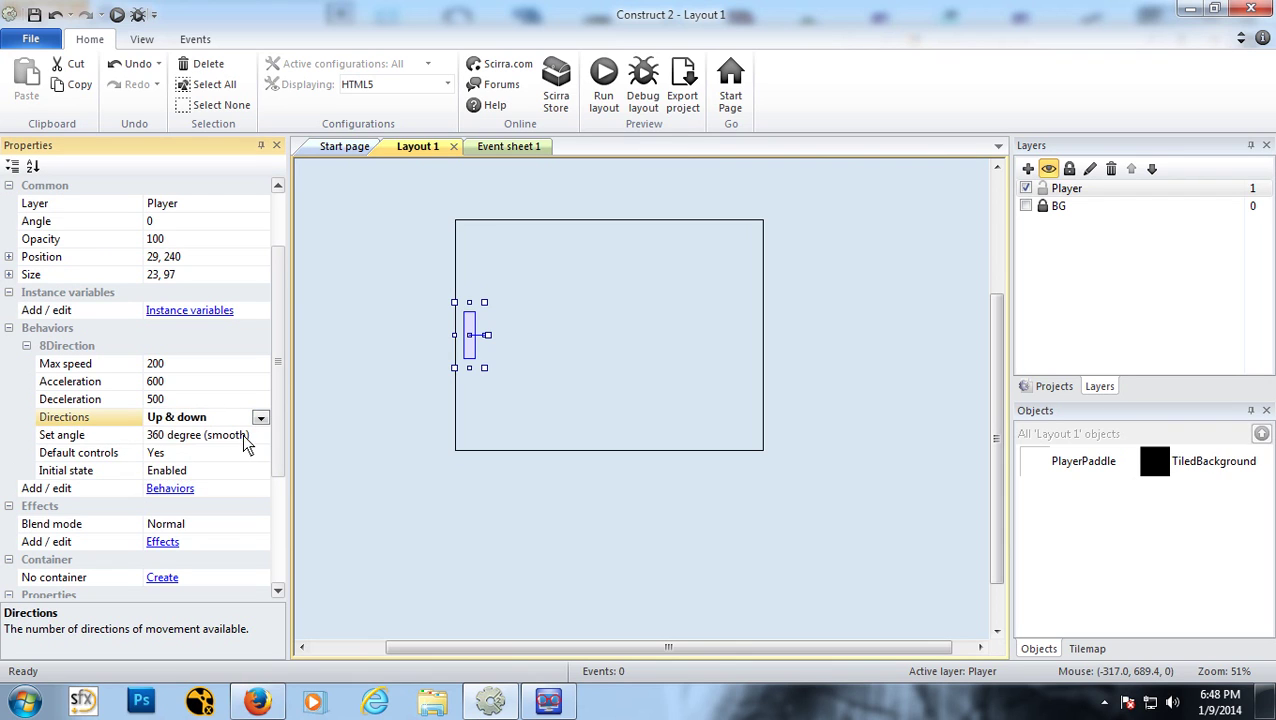
Step: Preview the game and test moving the paddle up and down
{"action": "left_click", "coordinate": [117, 14]}
{"action": "key", "text": "Up"}
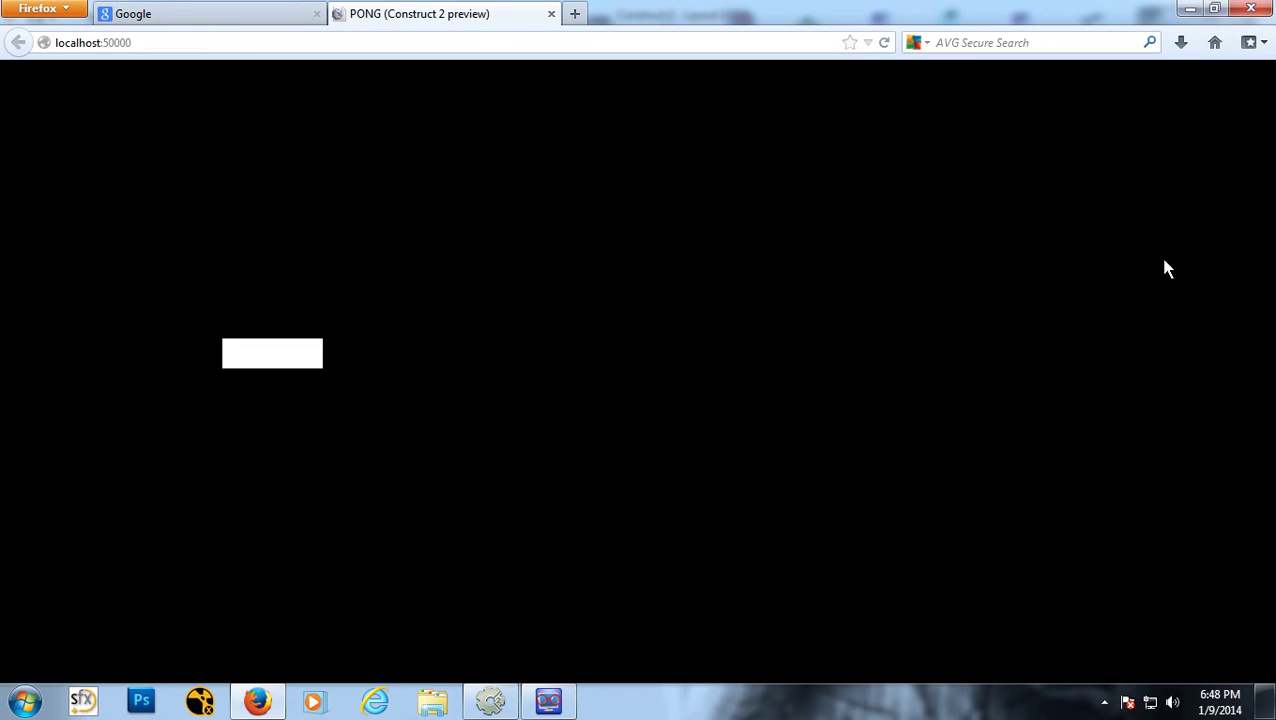
{"action": "key", "text": "Down"}
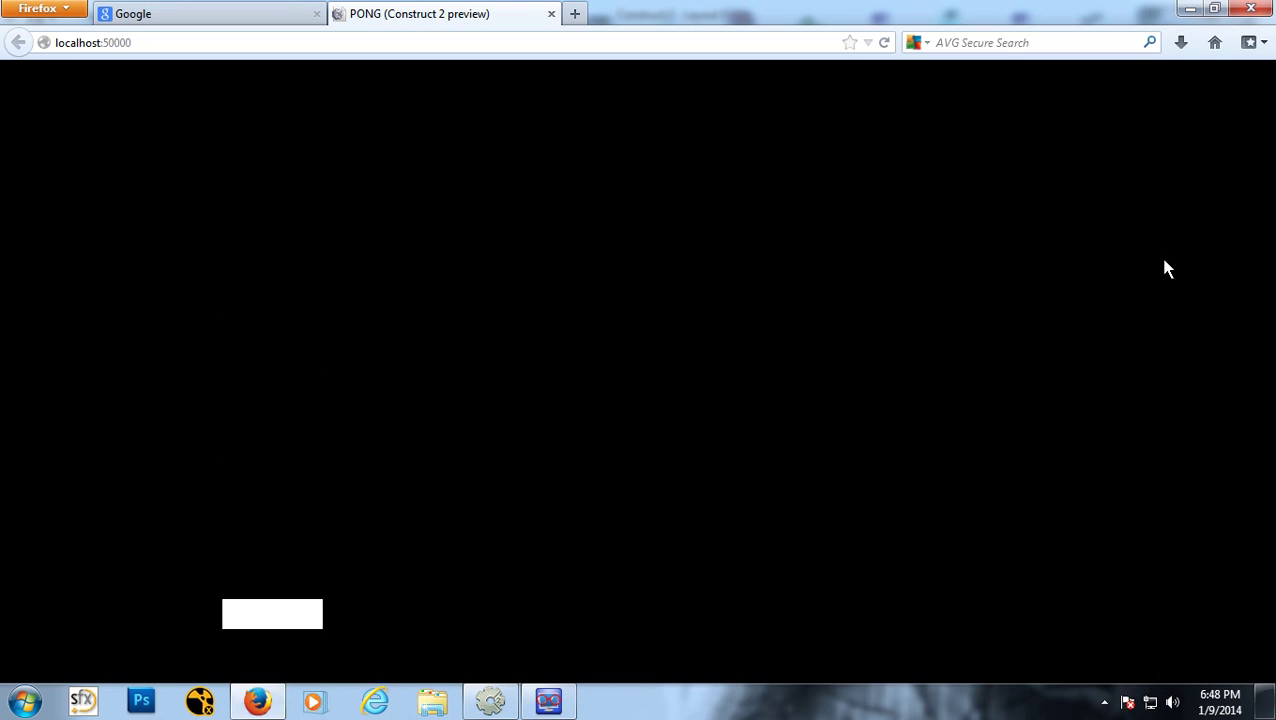
{"action": "key", "text": "Up"}
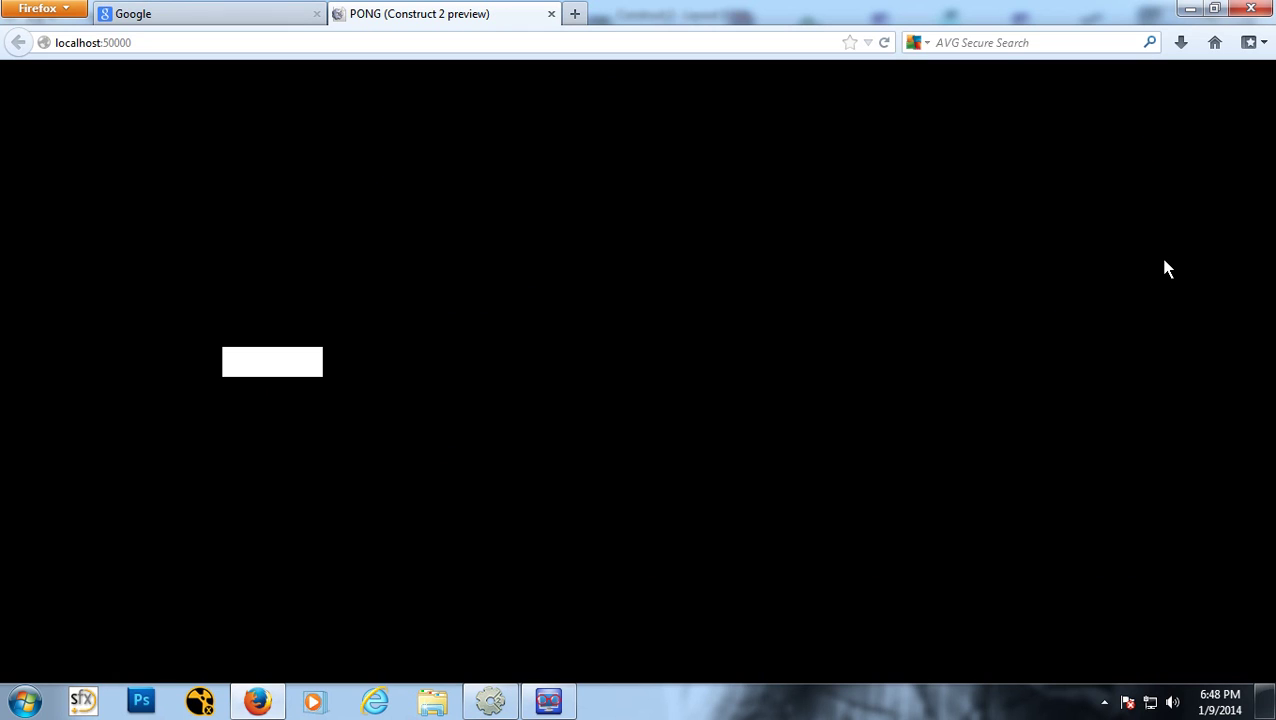
{"action": "key", "text": "Up"}
{"action": "key", "text": "Down"}
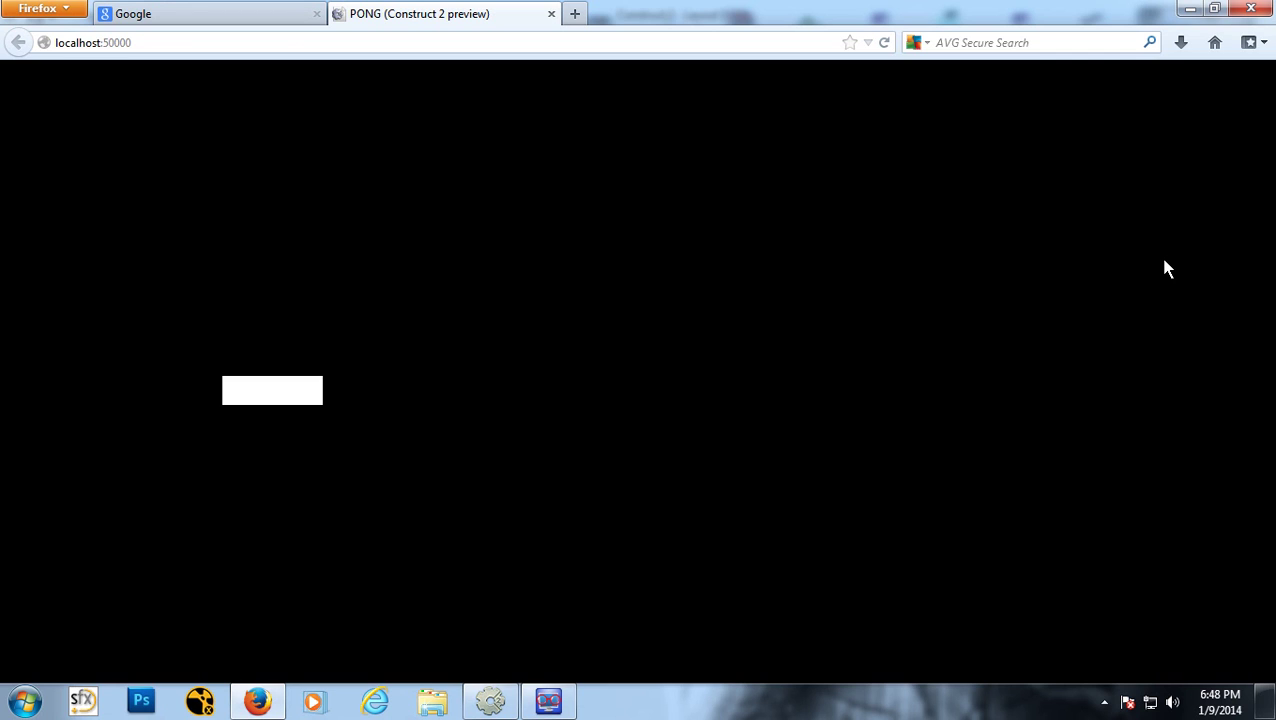
Step: Test moving the paddle down in the preview, then close the preview and return to Construct 2
{"action": "key", "text": "Down"}
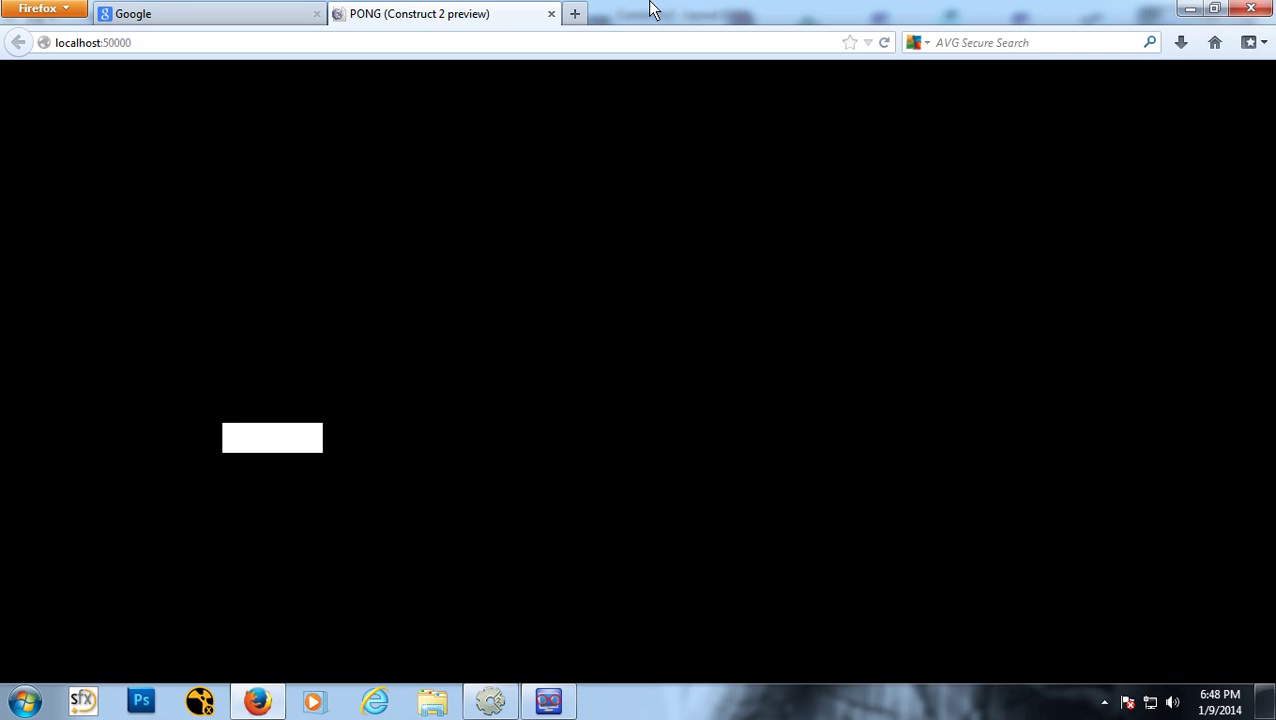
{"action": "left_click", "coordinate": [551, 13]}
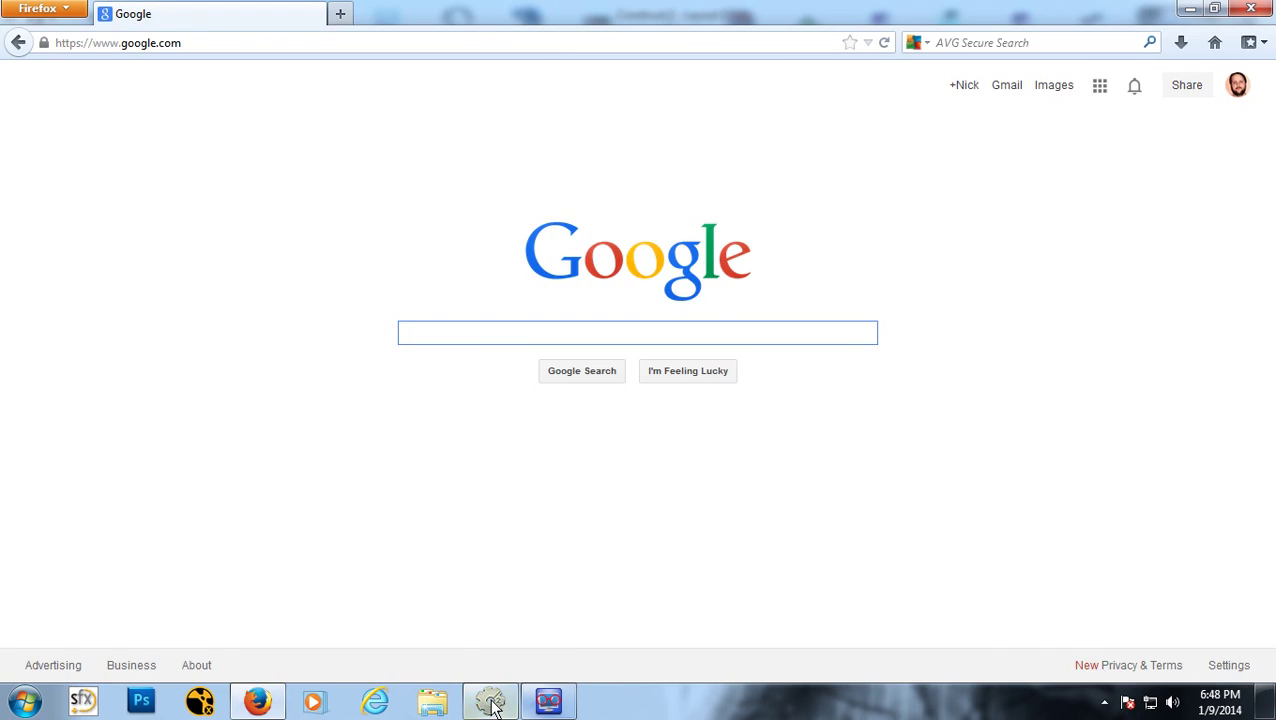
{"action": "left_click", "coordinate": [493, 707]}
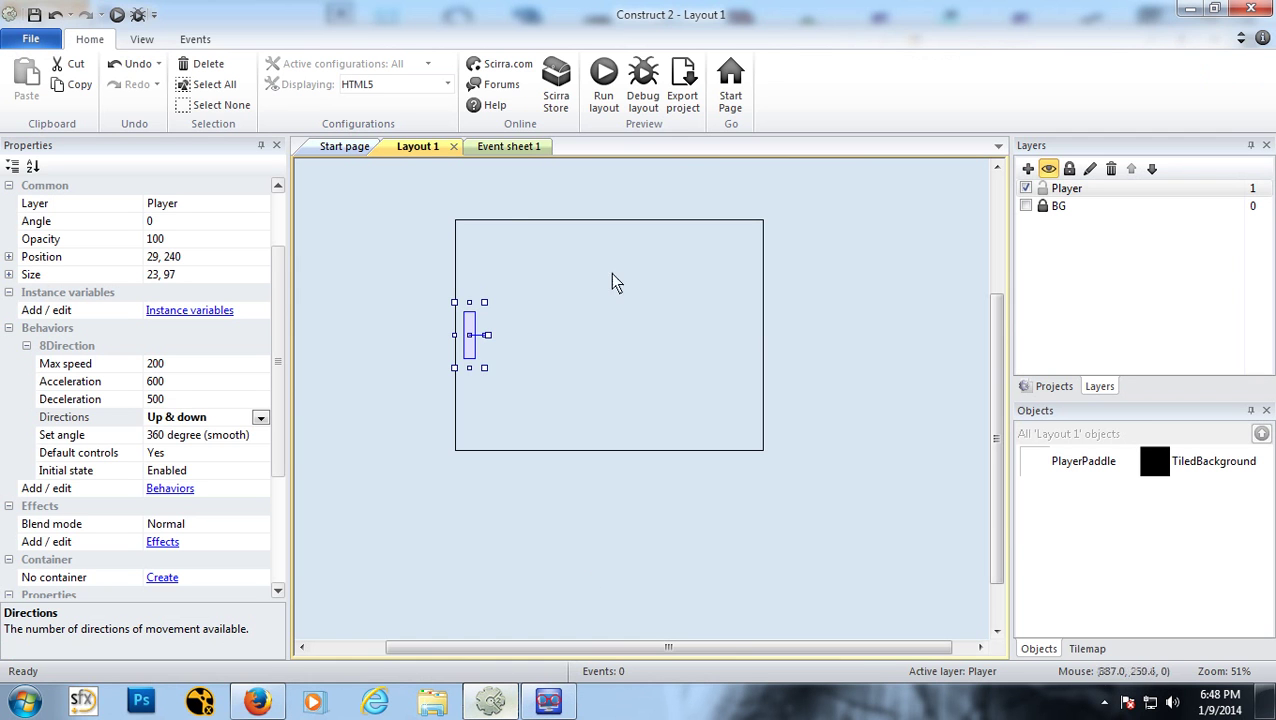
Step: Set the paddle's 8Direction Set angle property to No and deselect the paddle
{"action": "left_click", "coordinate": [219, 440]}
{"action": "left_click", "coordinate": [260, 435]}
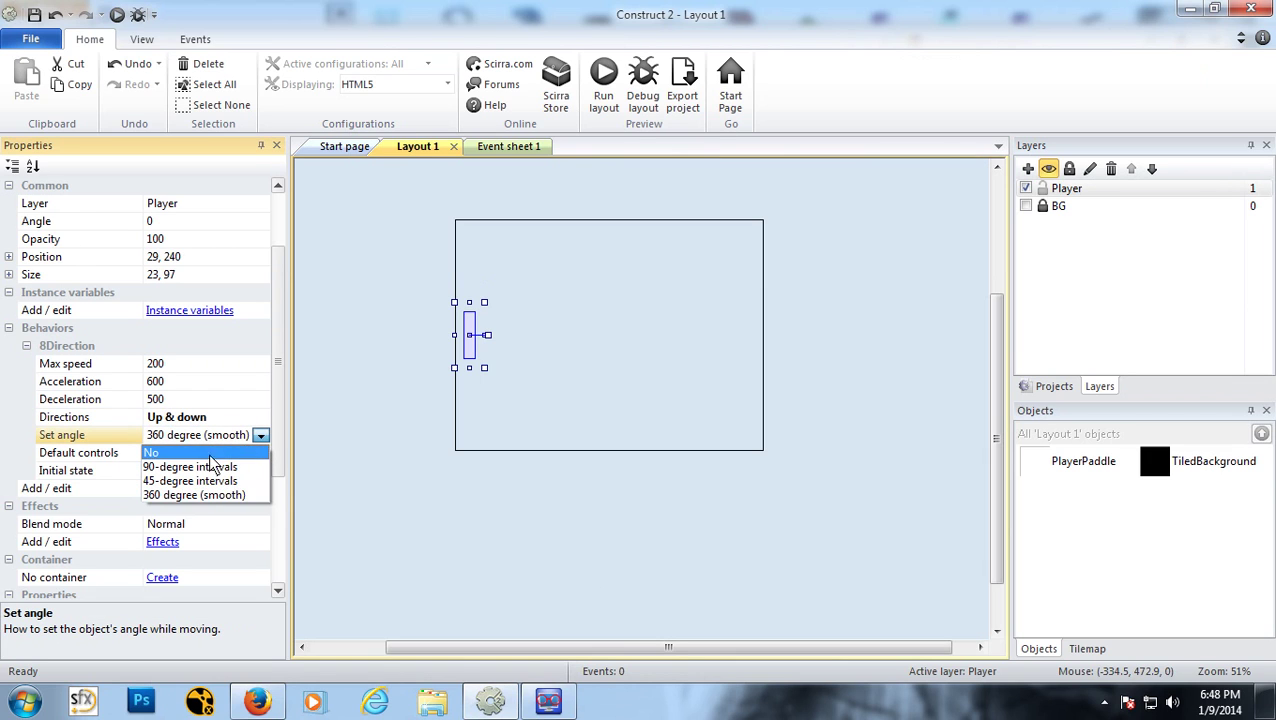
{"action": "left_click", "coordinate": [176, 454]}
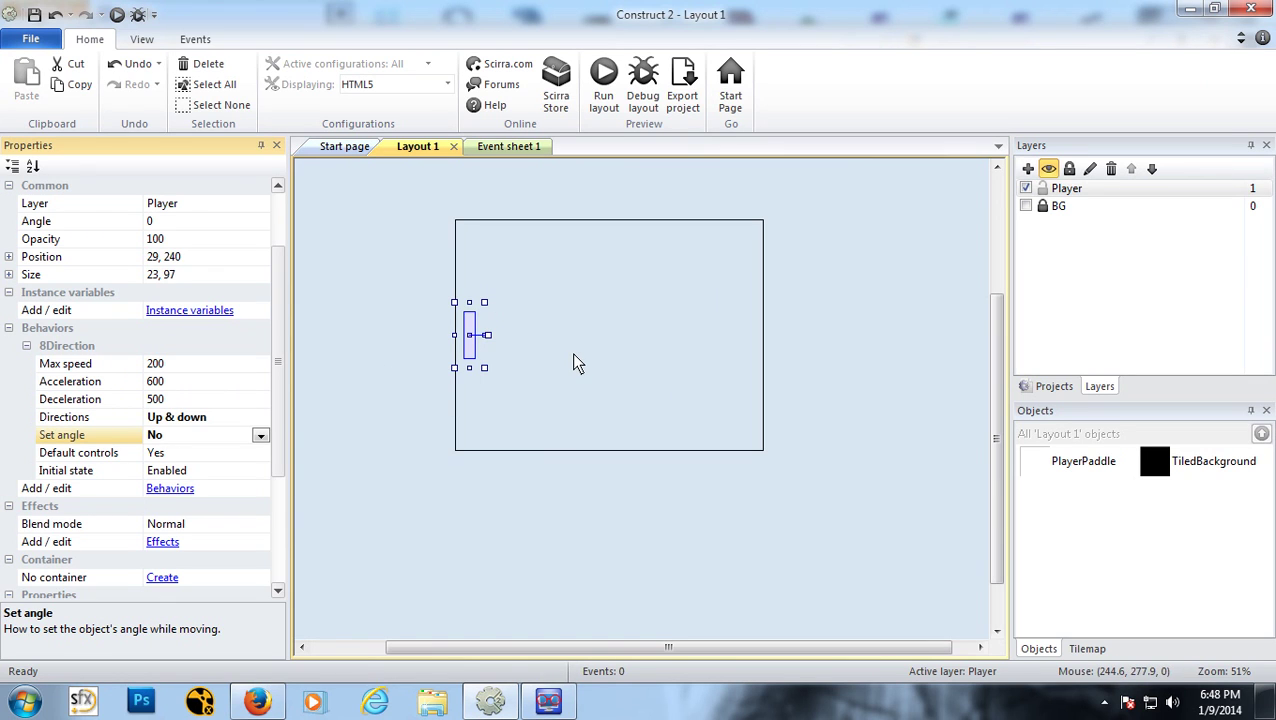
{"action": "left_click", "coordinate": [413, 416]}
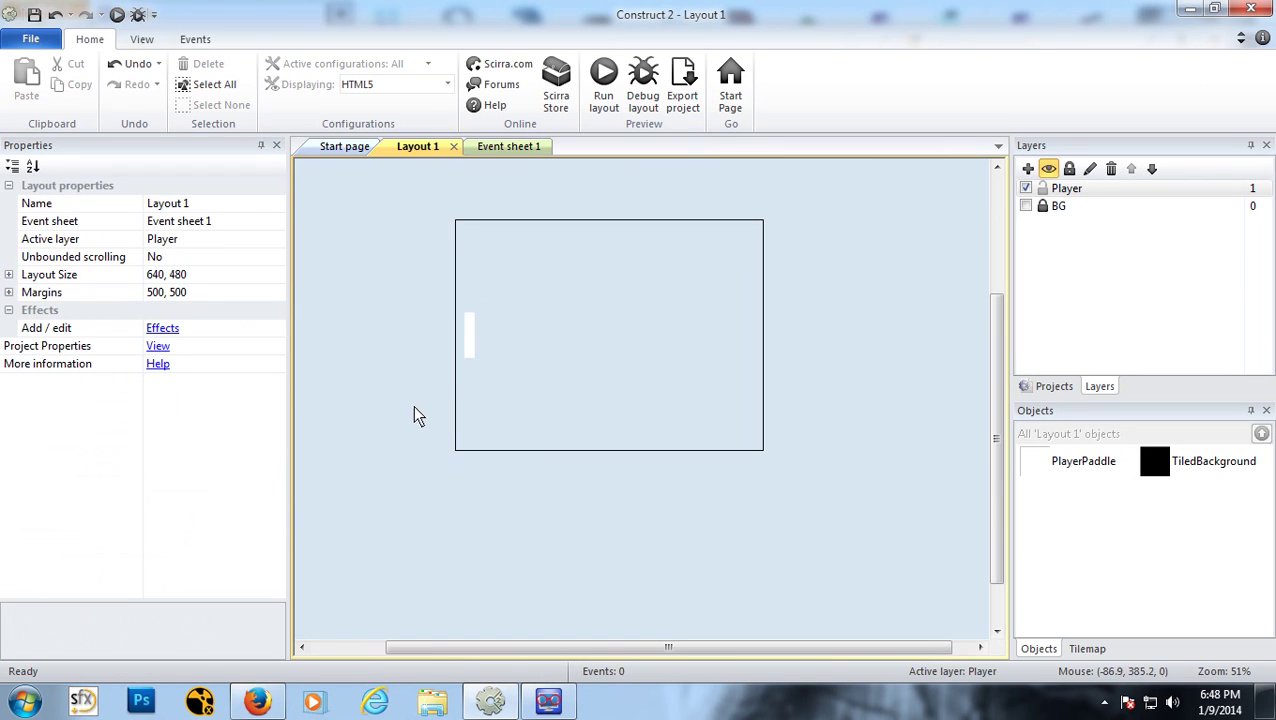
Step: Add the Bound to layout behavior to the PlayerPaddle sprite
{"action": "left_click", "coordinate": [472, 348]}
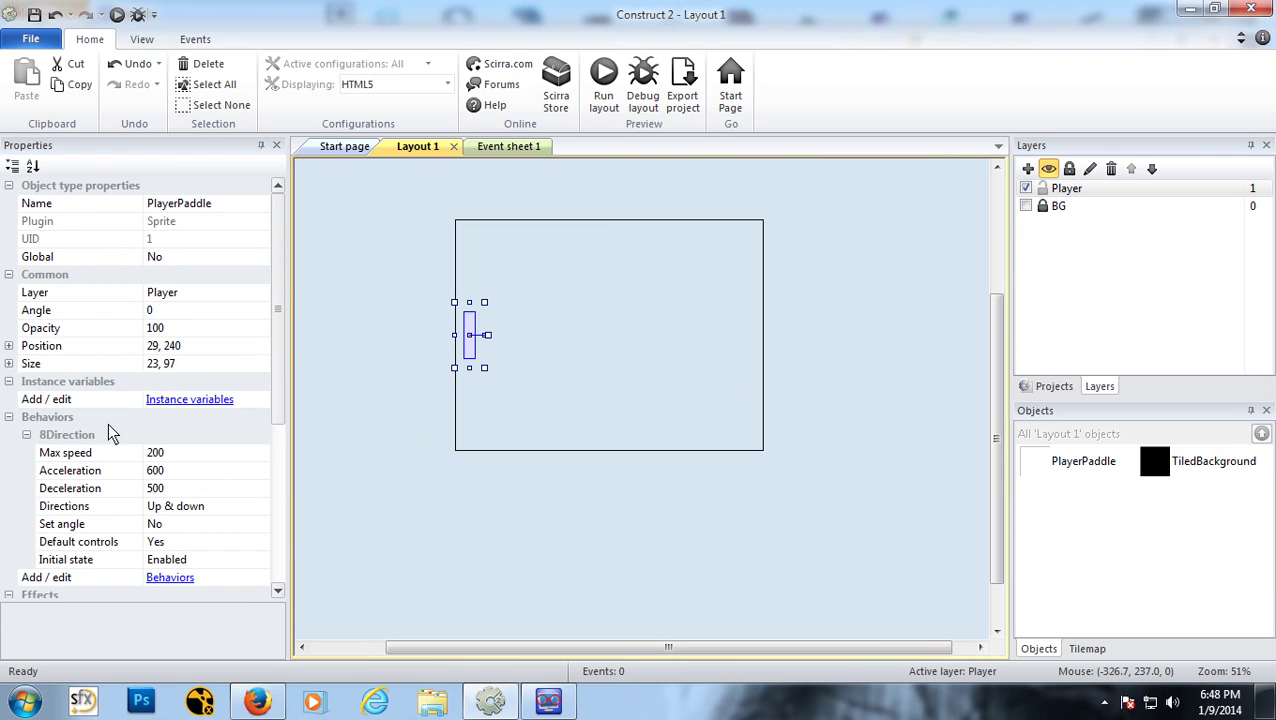
{"action": "left_click", "coordinate": [27, 436]}
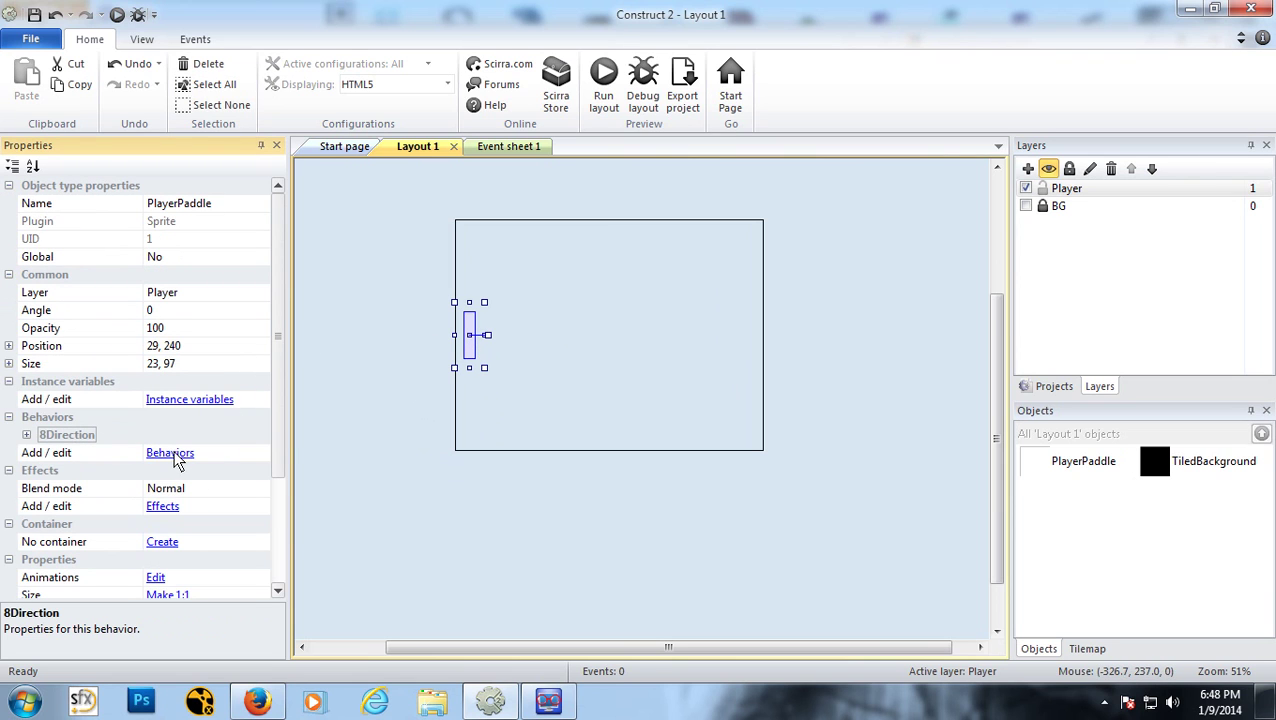
{"action": "left_click", "coordinate": [27, 436]}
{"action": "left_click", "coordinate": [27, 436]}
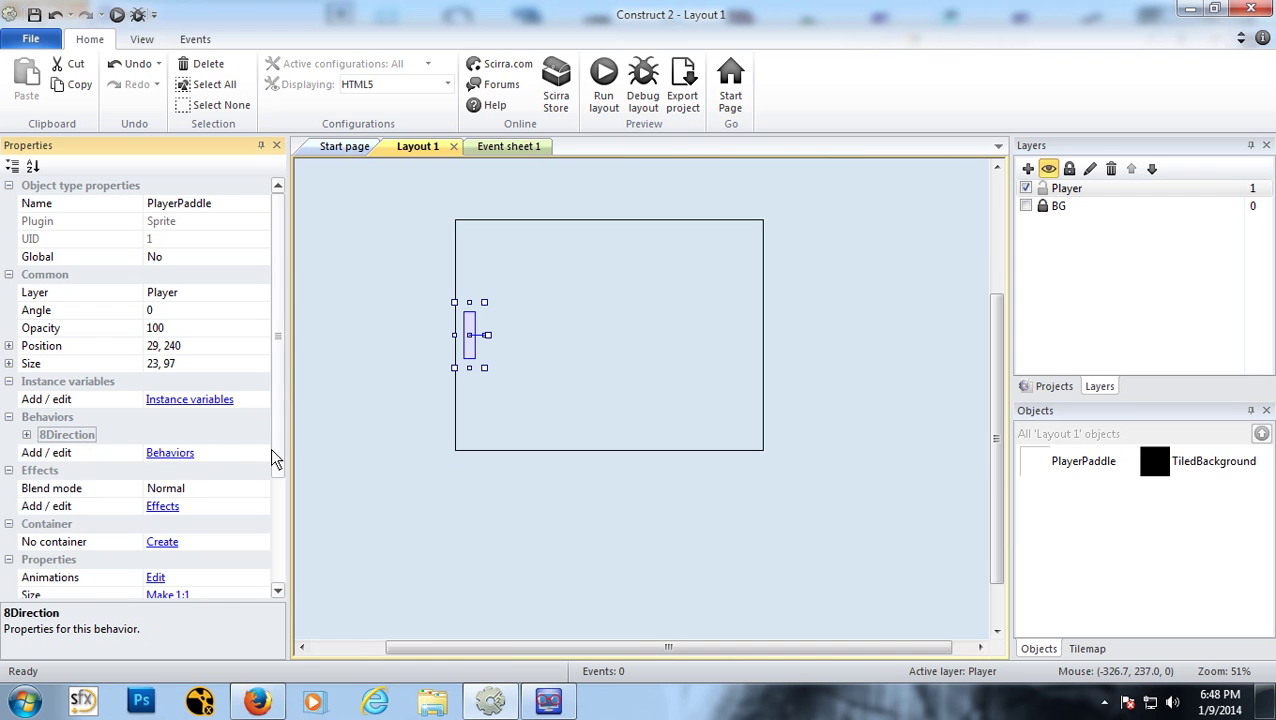
{"action": "left_click", "coordinate": [170, 453]}
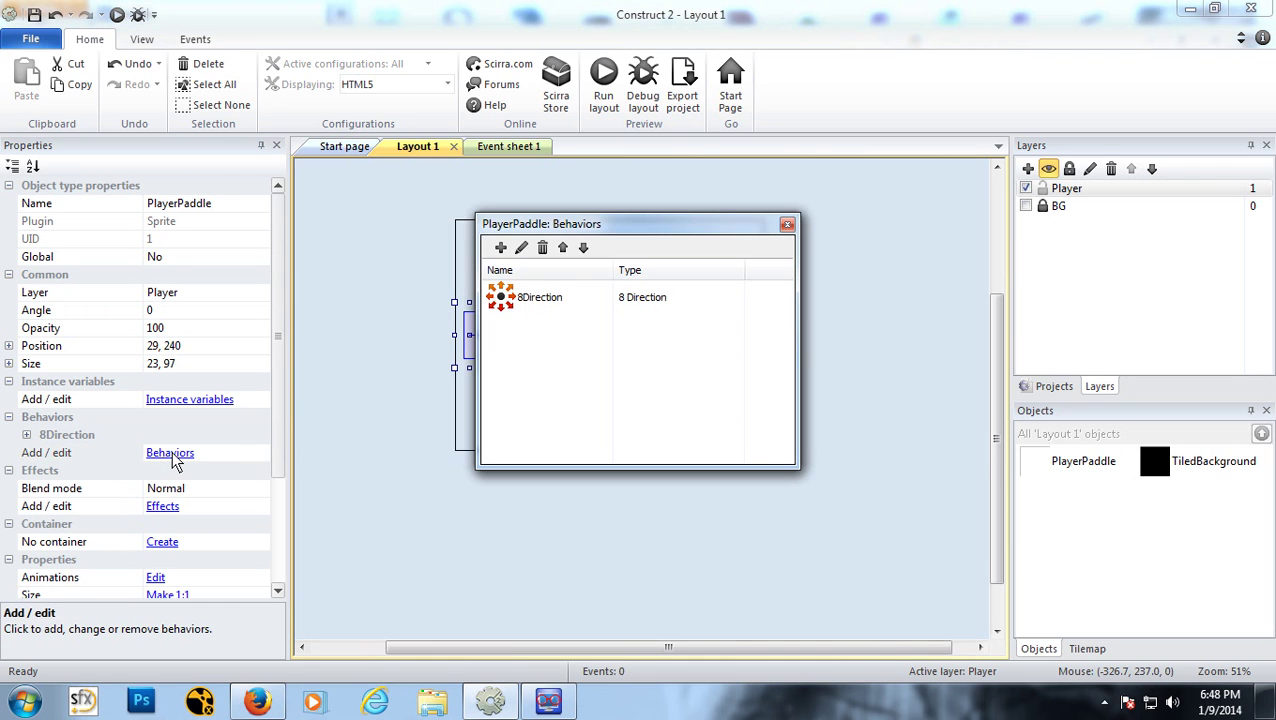
{"action": "left_click", "coordinate": [501, 249]}
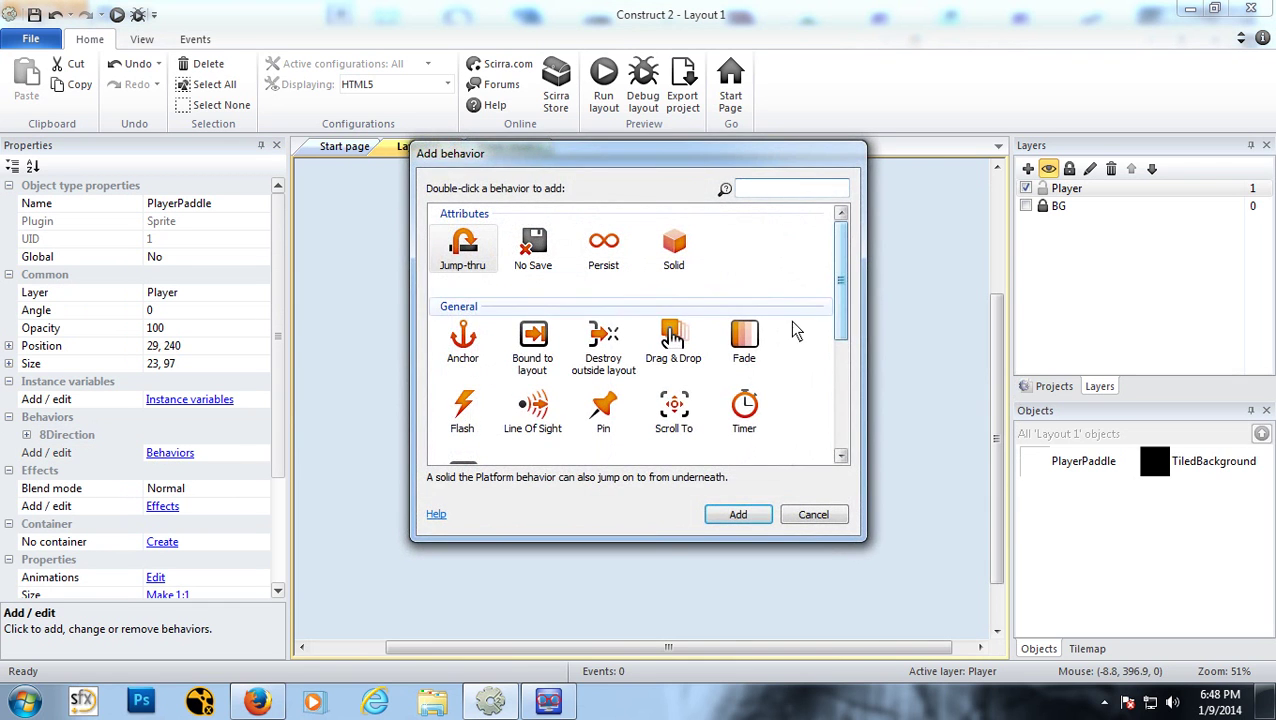
{"action": "left_click", "coordinate": [532, 345]}
{"action": "left_click", "coordinate": [738, 514]}
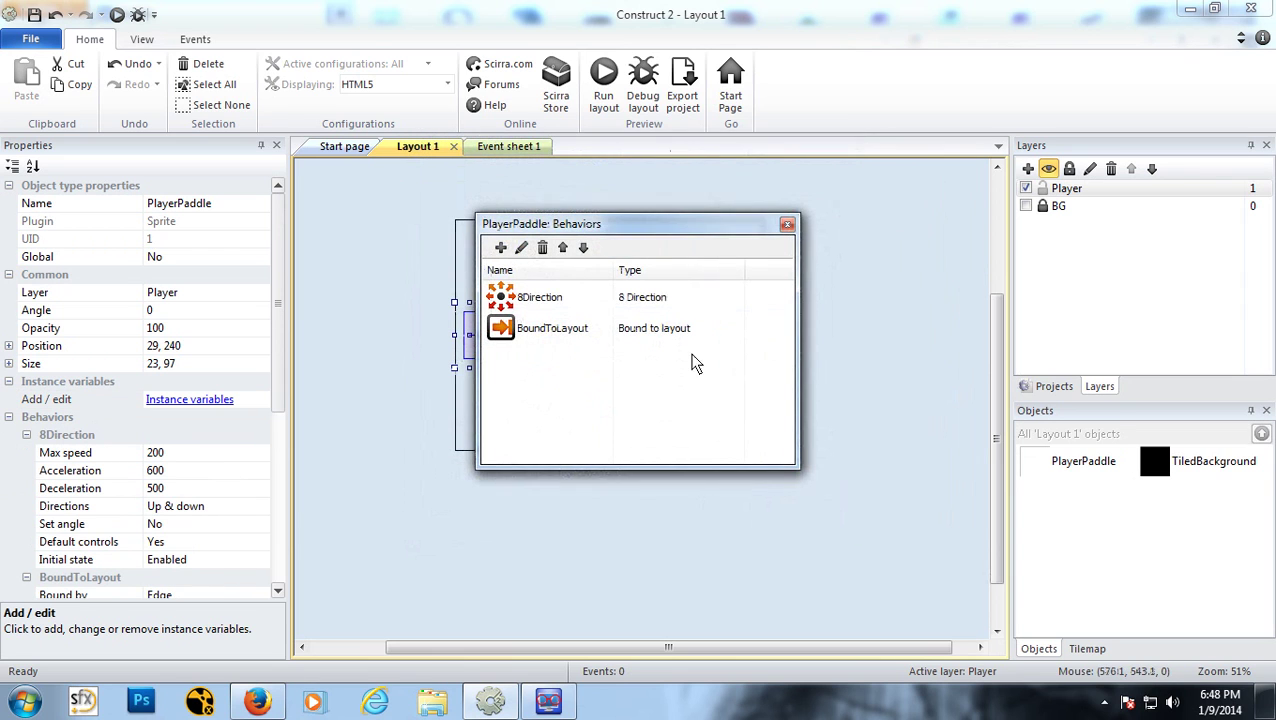
{"action": "left_click", "coordinate": [787, 225]}
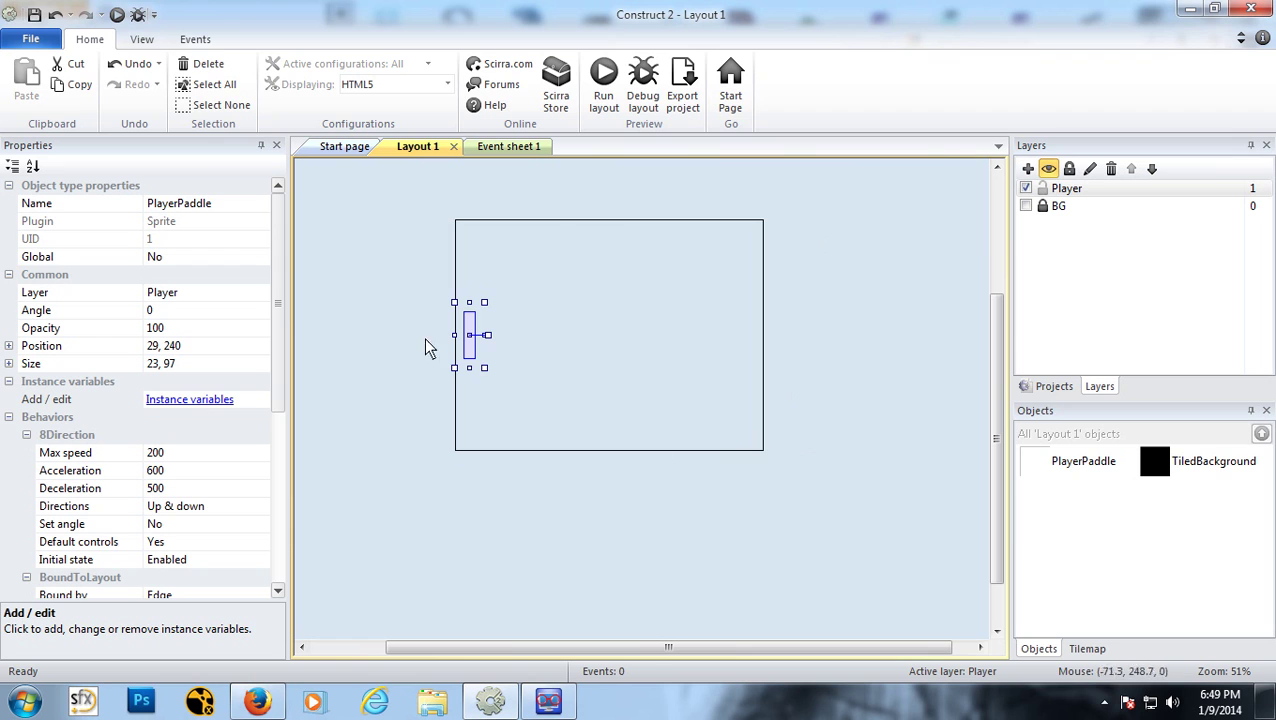
Step: Preview the game and test moving the paddle up and down to the layout's edges, then close the preview and return to Construct 2
{"action": "left_click", "coordinate": [120, 14]}
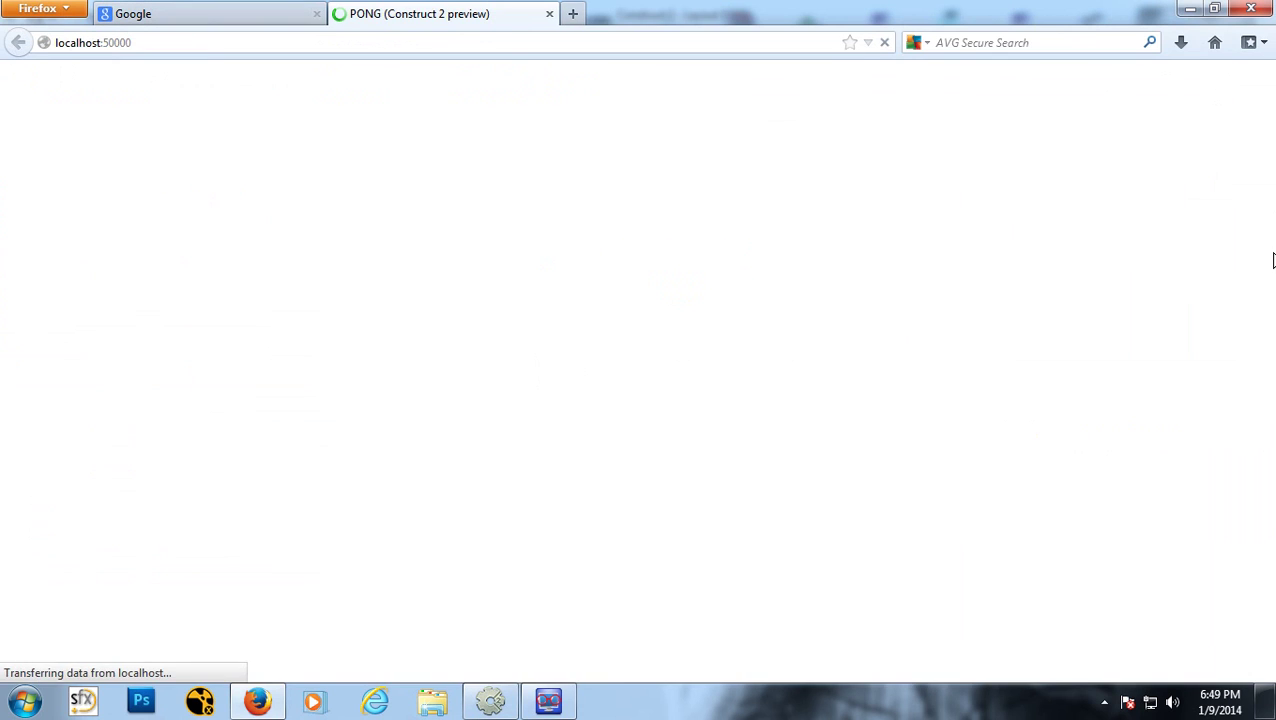
{"action": "key", "text": "Up"}
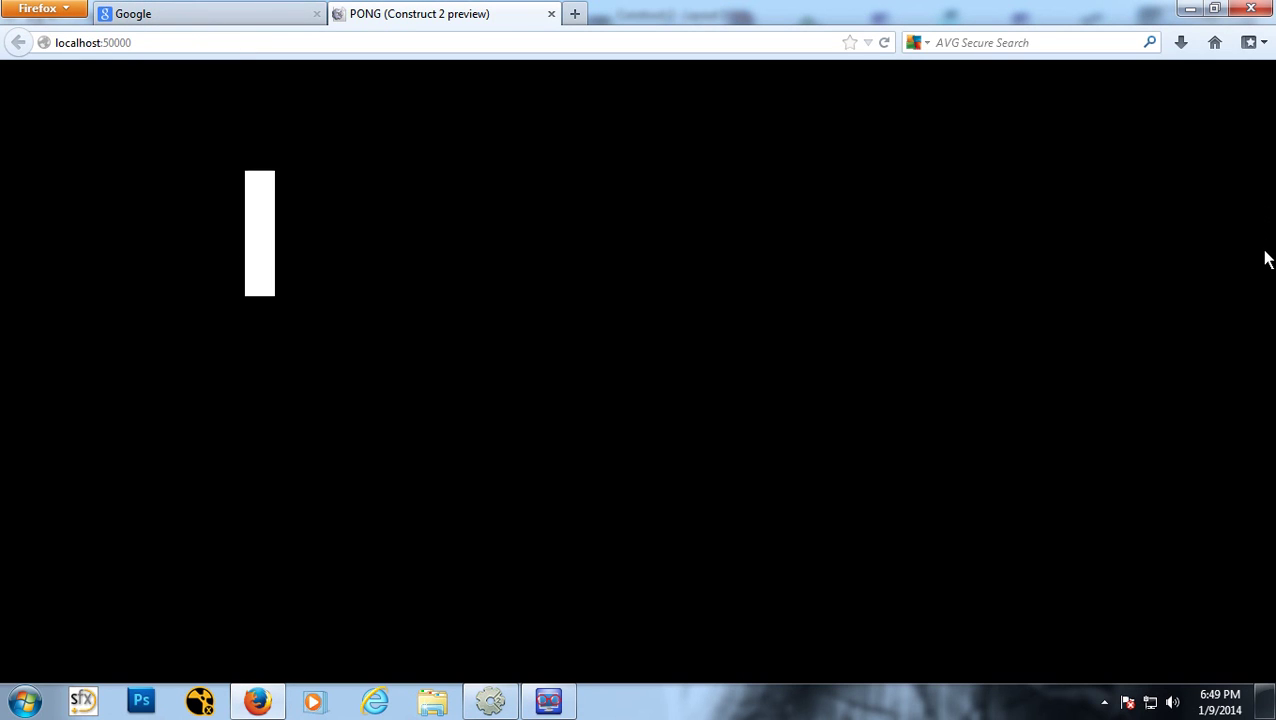
{"action": "key", "text": "Down"}
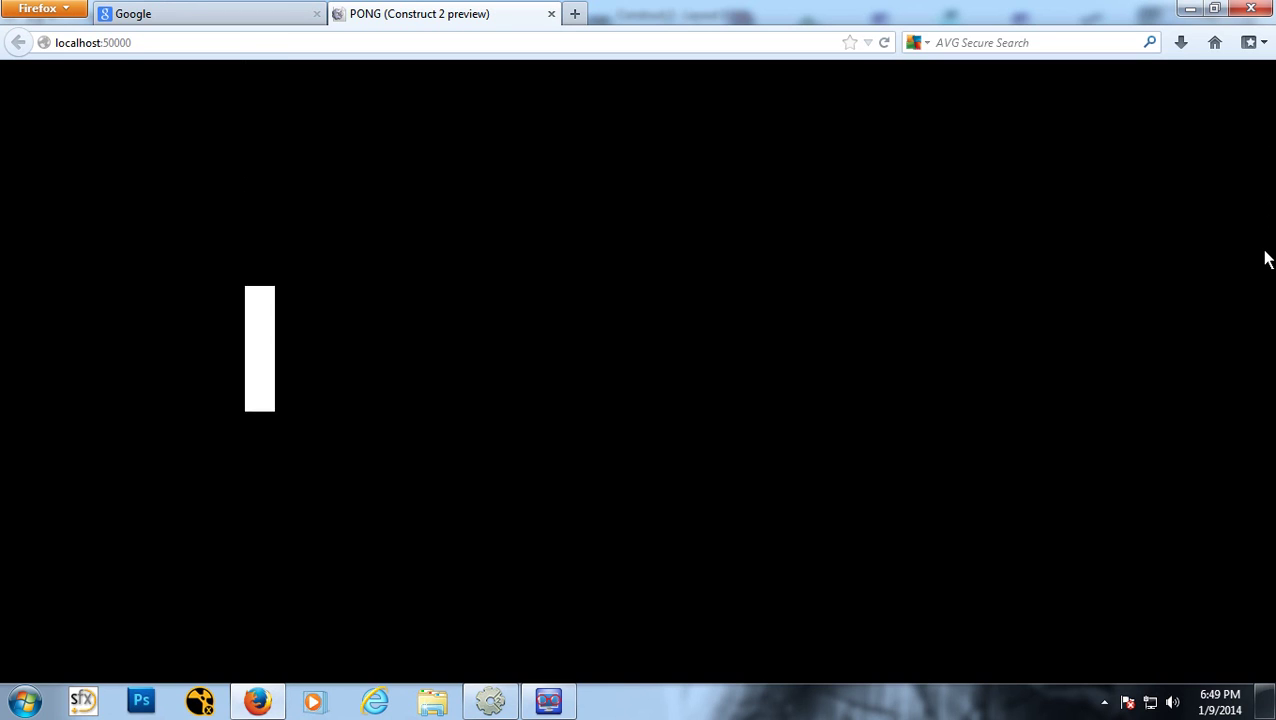
{"action": "key", "text": "Up"}
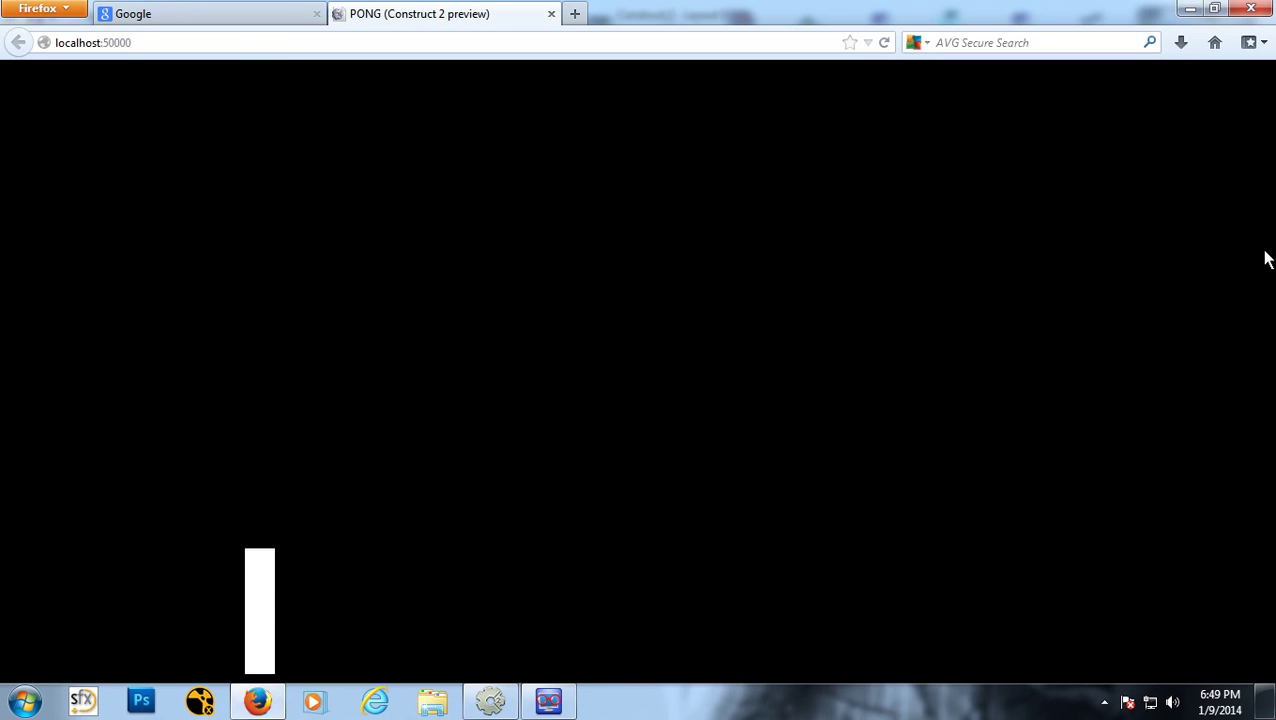
{"action": "key", "text": "Down"}
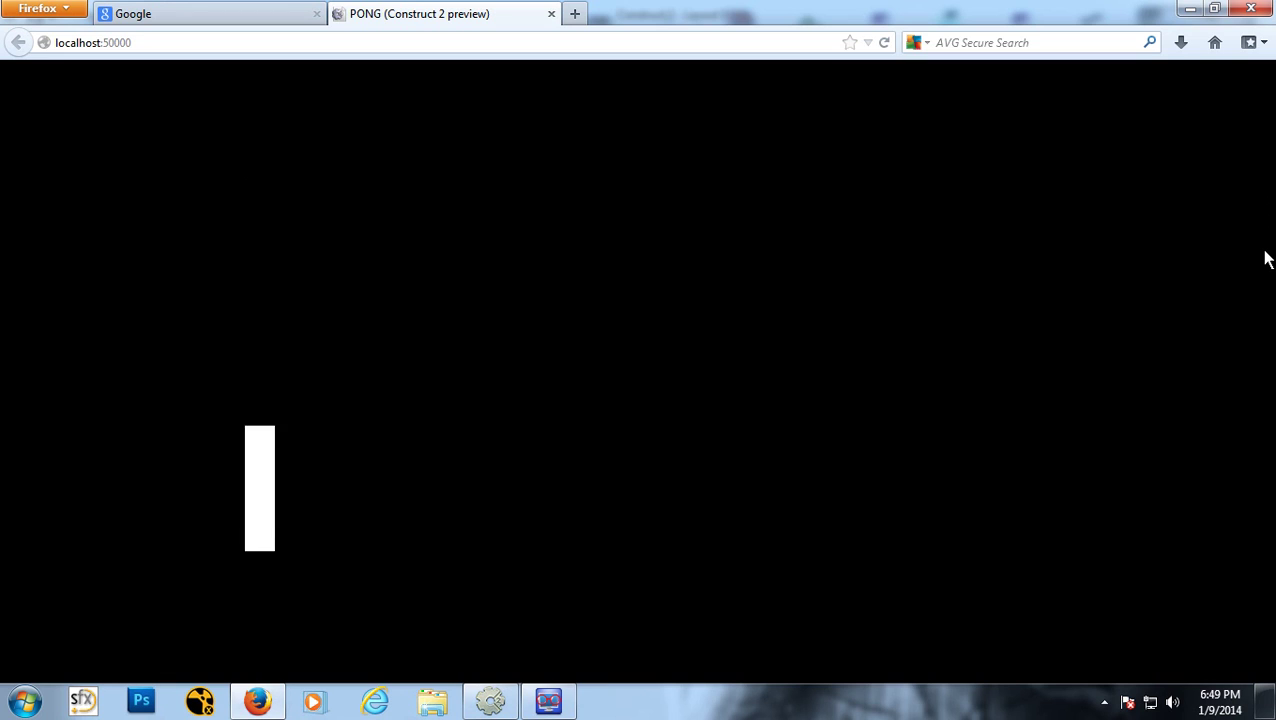
{"action": "key", "text": "Up"}
{"action": "key", "text": "Down"}
{"action": "key", "text": "Up"}
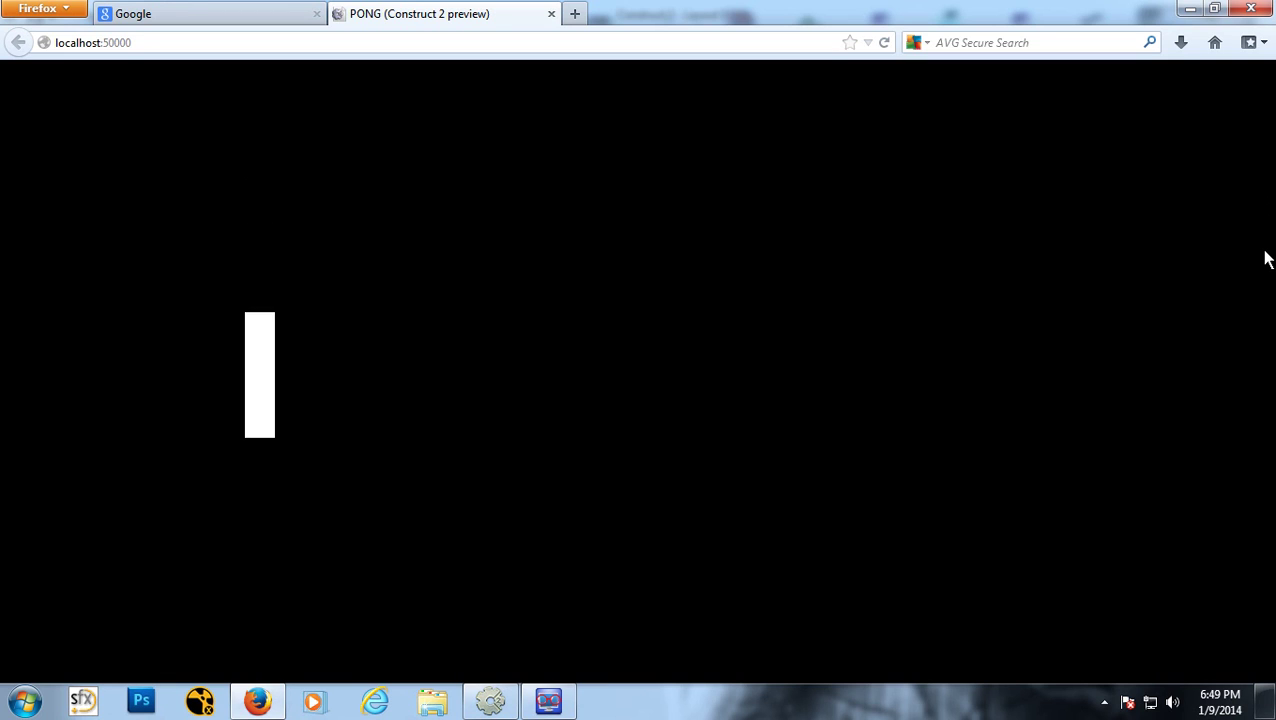
{"action": "key", "text": "Down"}
{"action": "key", "text": "Up"}
{"action": "key", "text": "Down"}
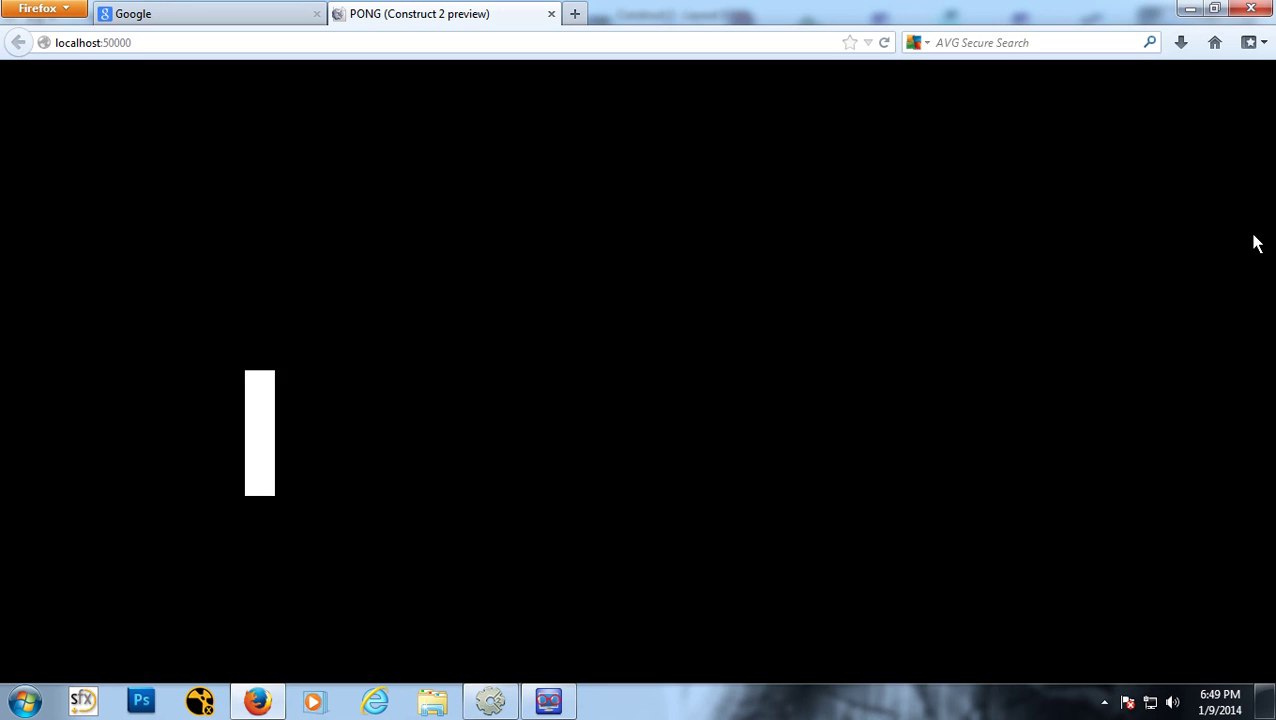
{"action": "left_click", "coordinate": [551, 16]}
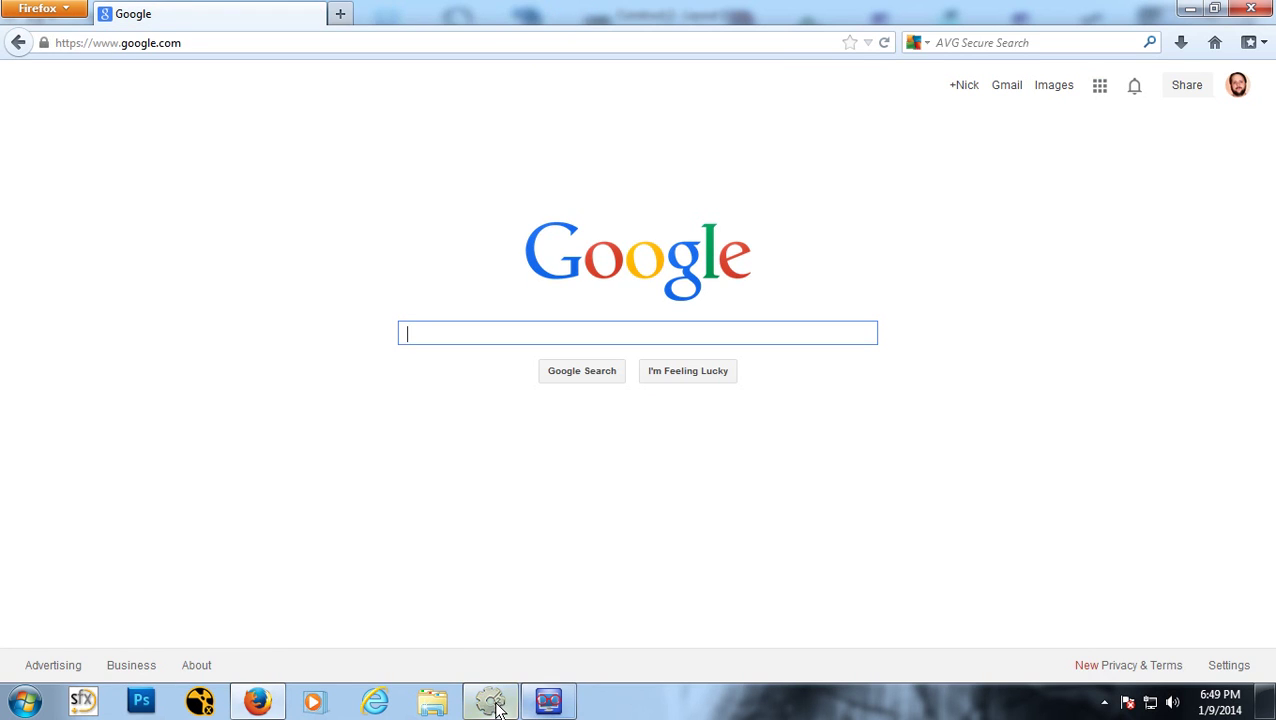
{"action": "left_click", "coordinate": [490, 702]}
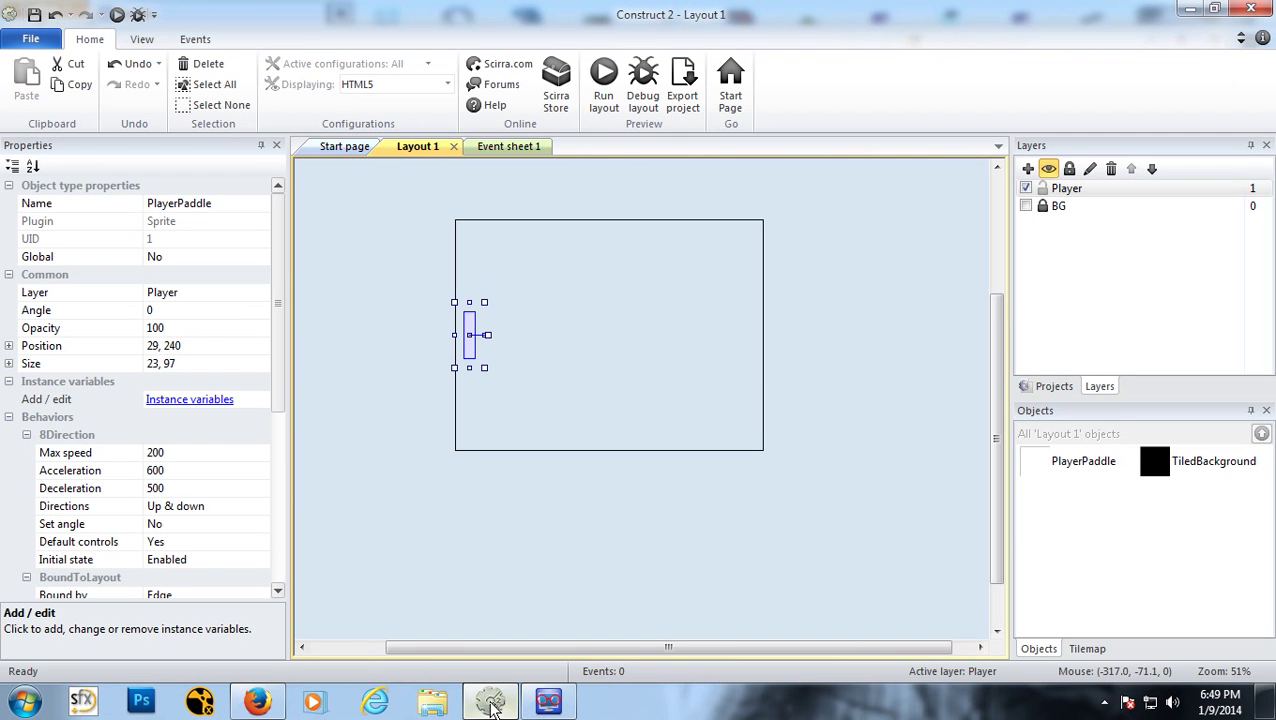
Step: Insert a new sprite named CompPaddle in the layout's right half and fill its image with white
{"action": "right_click", "coordinate": [715, 328]}
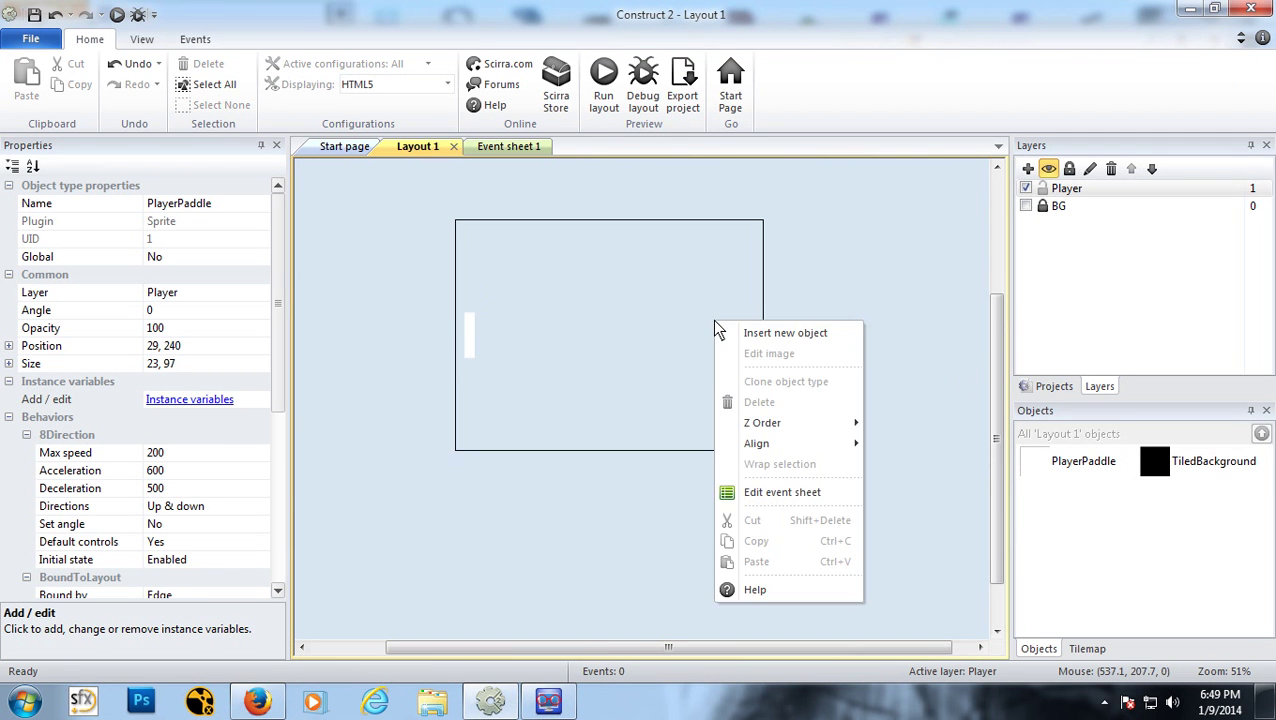
{"action": "left_click", "coordinate": [778, 340]}
{"action": "left_click", "coordinate": [621, 393]}
{"action": "left_click", "coordinate": [650, 495]}
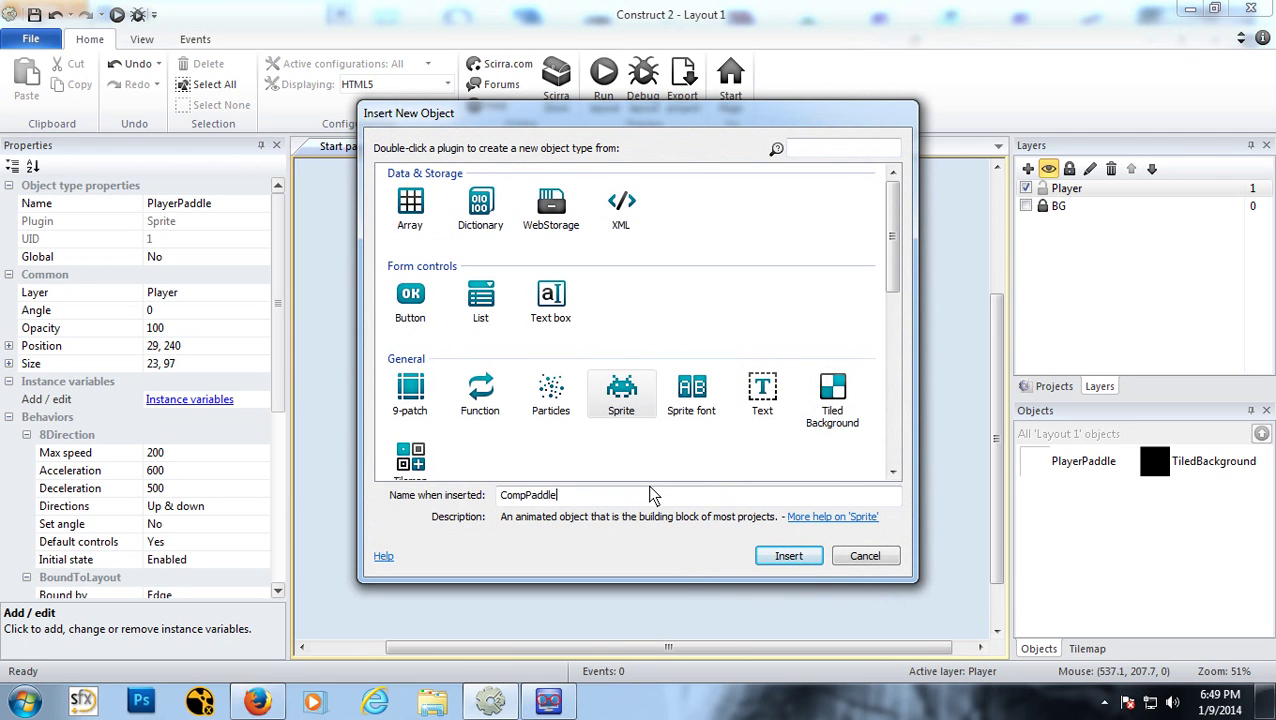
{"action": "left_click", "coordinate": [770, 556]}
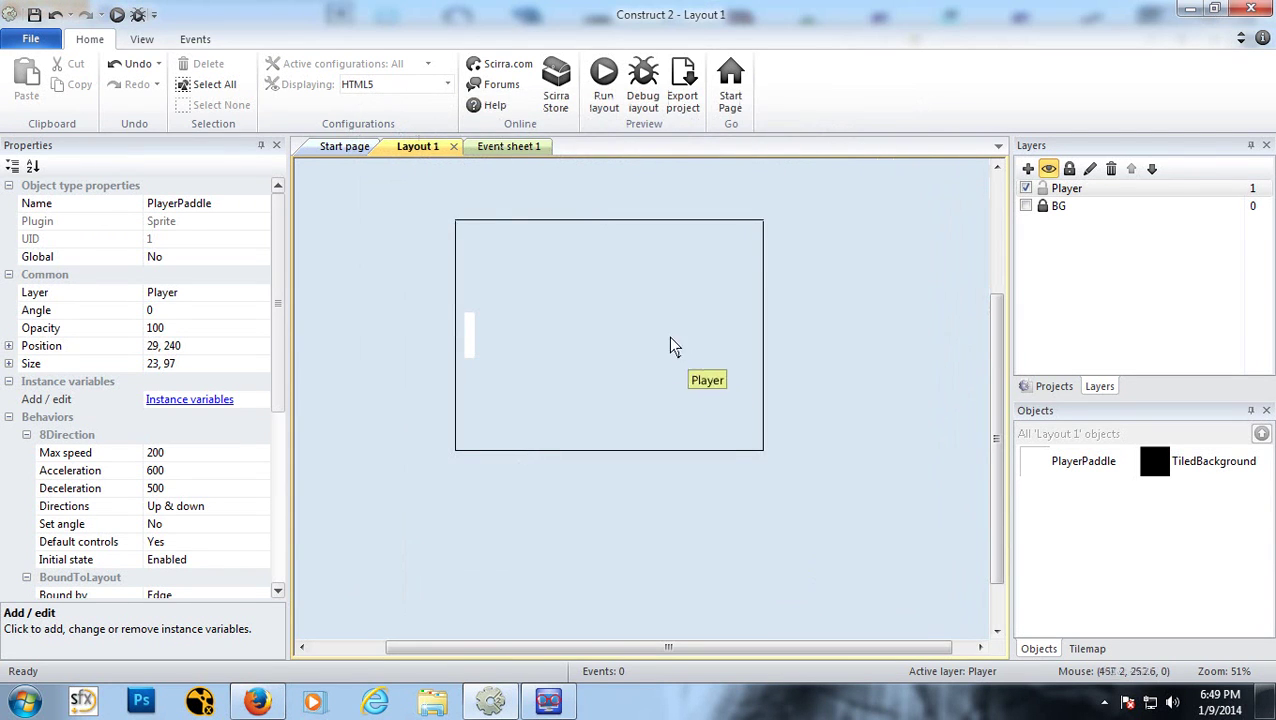
{"action": "left_click", "coordinate": [640, 328]}
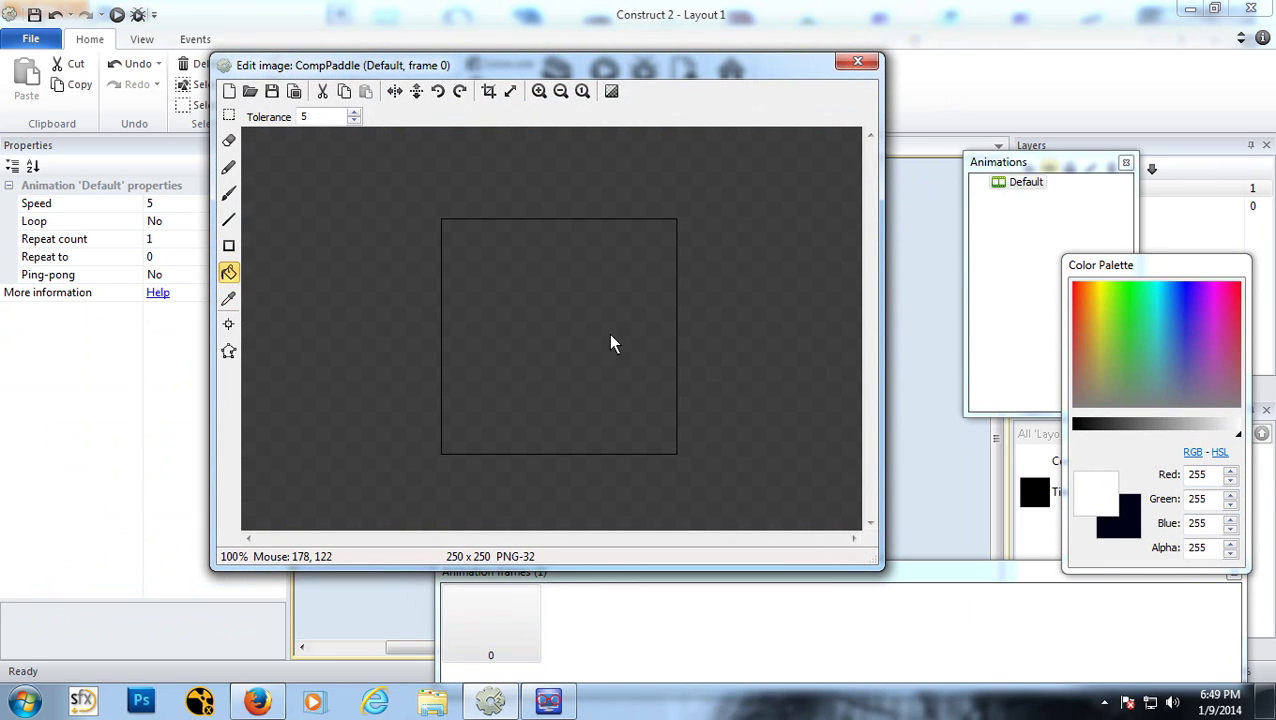
{"action": "left_click", "coordinate": [612, 343]}
{"action": "left_click", "coordinate": [848, 63]}
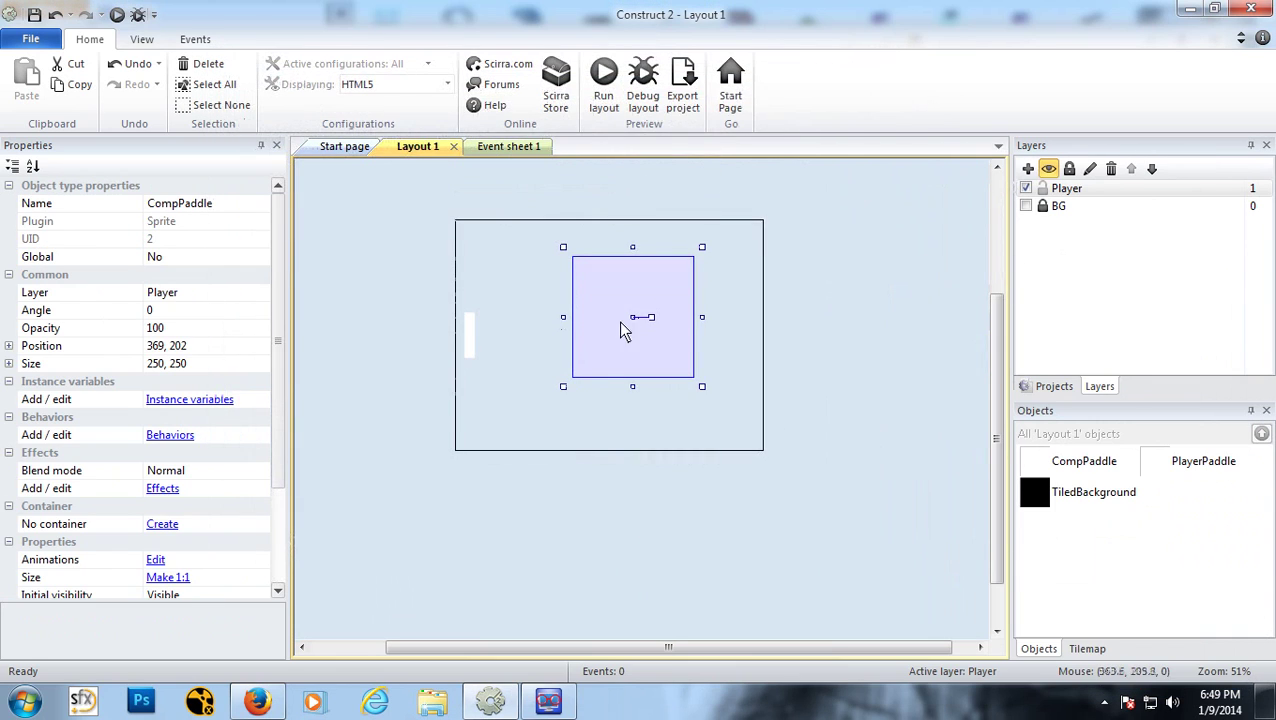
Step: Set the CompPaddle sprite's size to 23, 97 to match the player paddle
{"action": "left_click", "coordinate": [469, 330]}
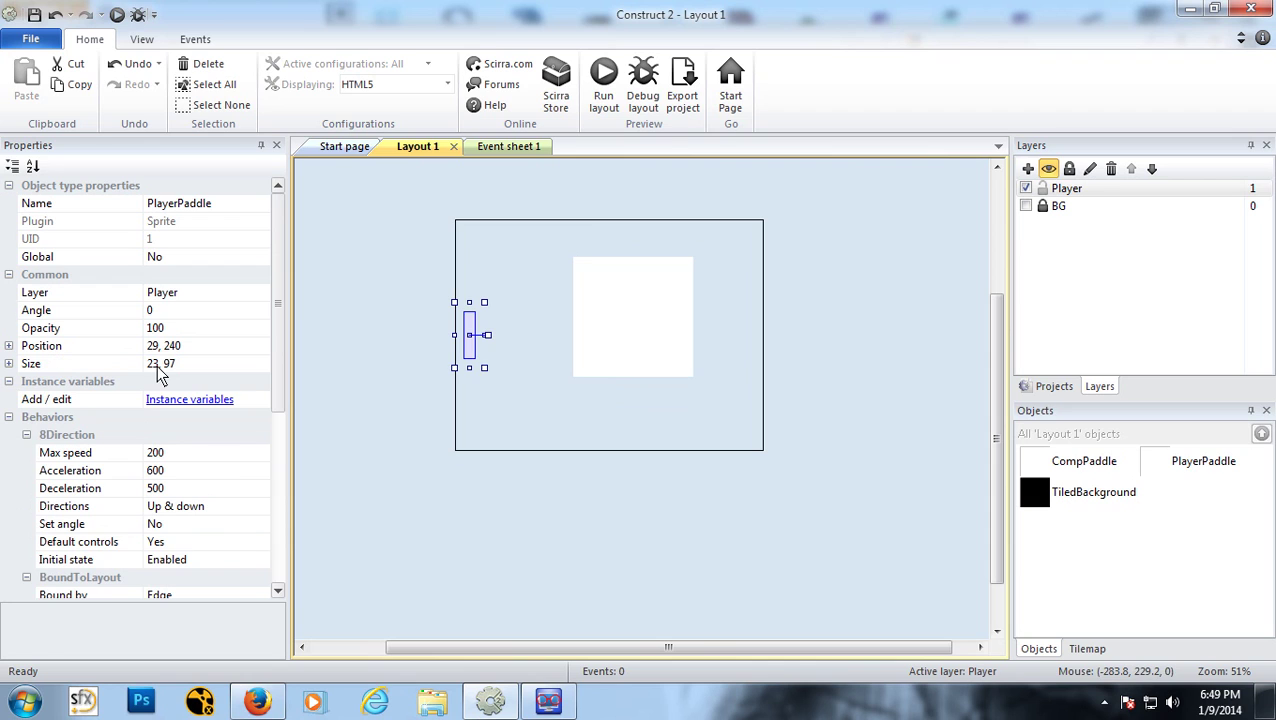
{"action": "left_click", "coordinate": [671, 296]}
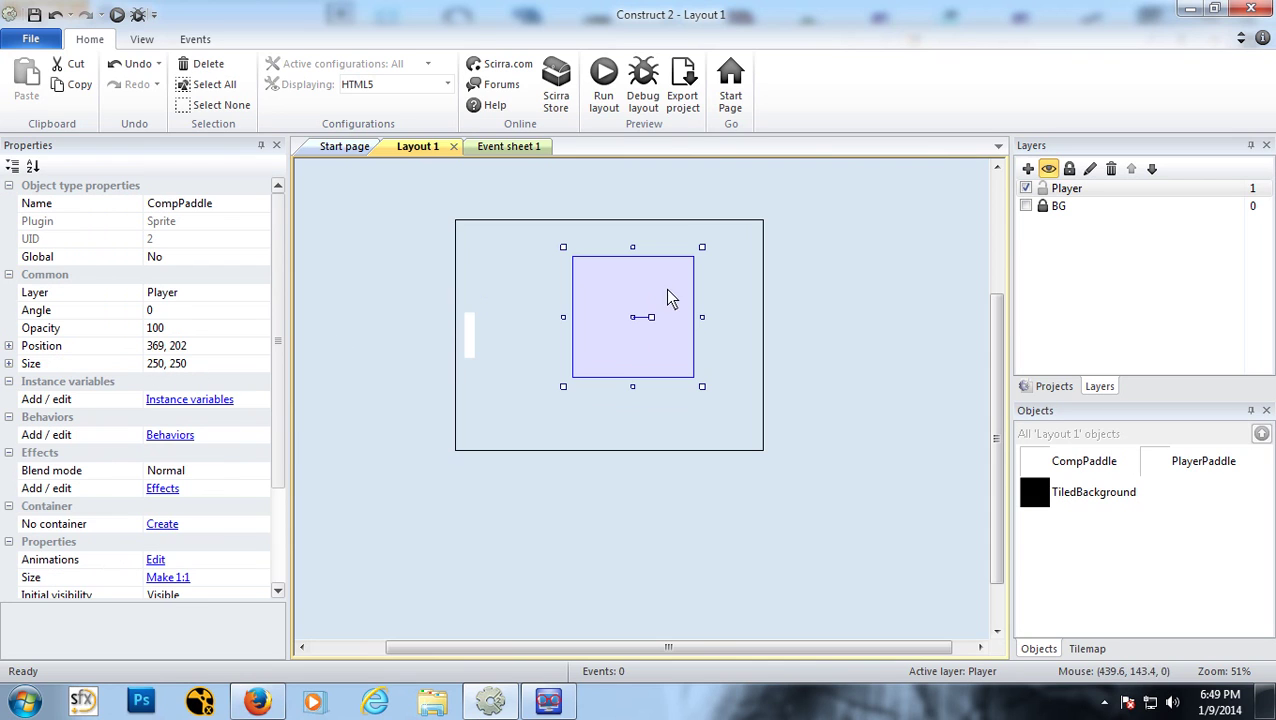
{"action": "left_click", "coordinate": [196, 364]}
{"action": "type", "text": "23,97"}
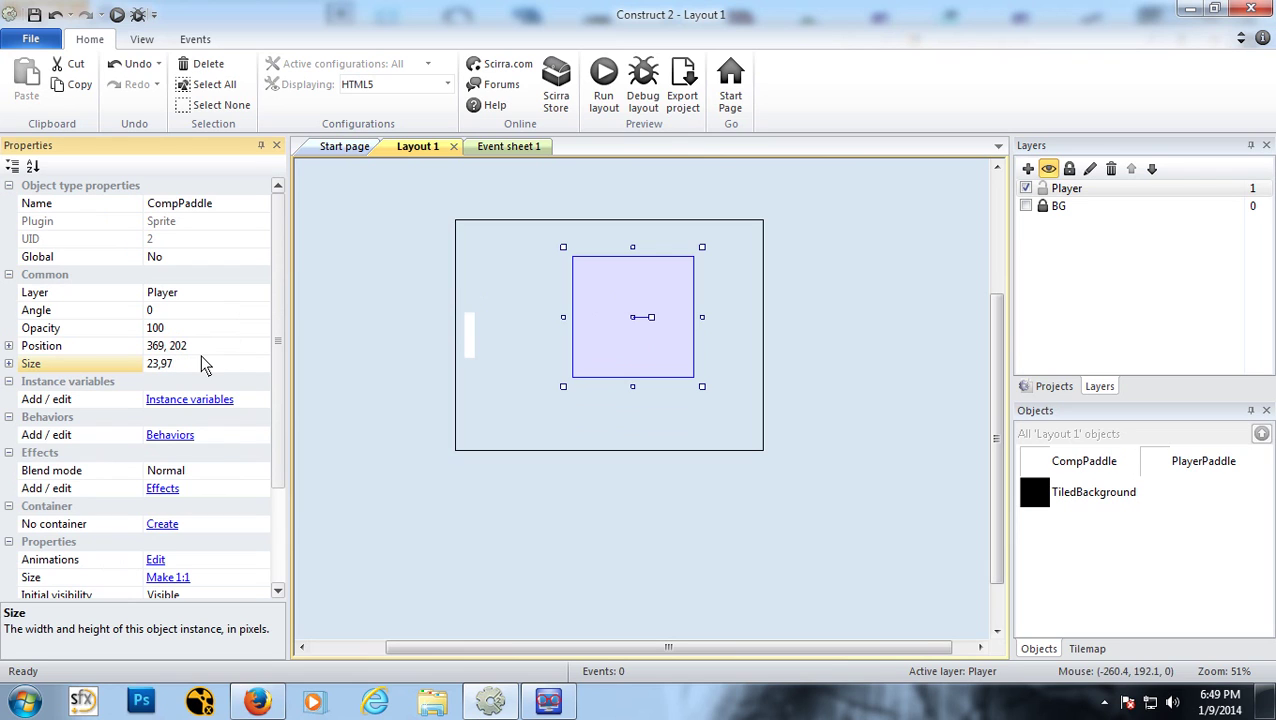
{"action": "key", "text": "Return"}
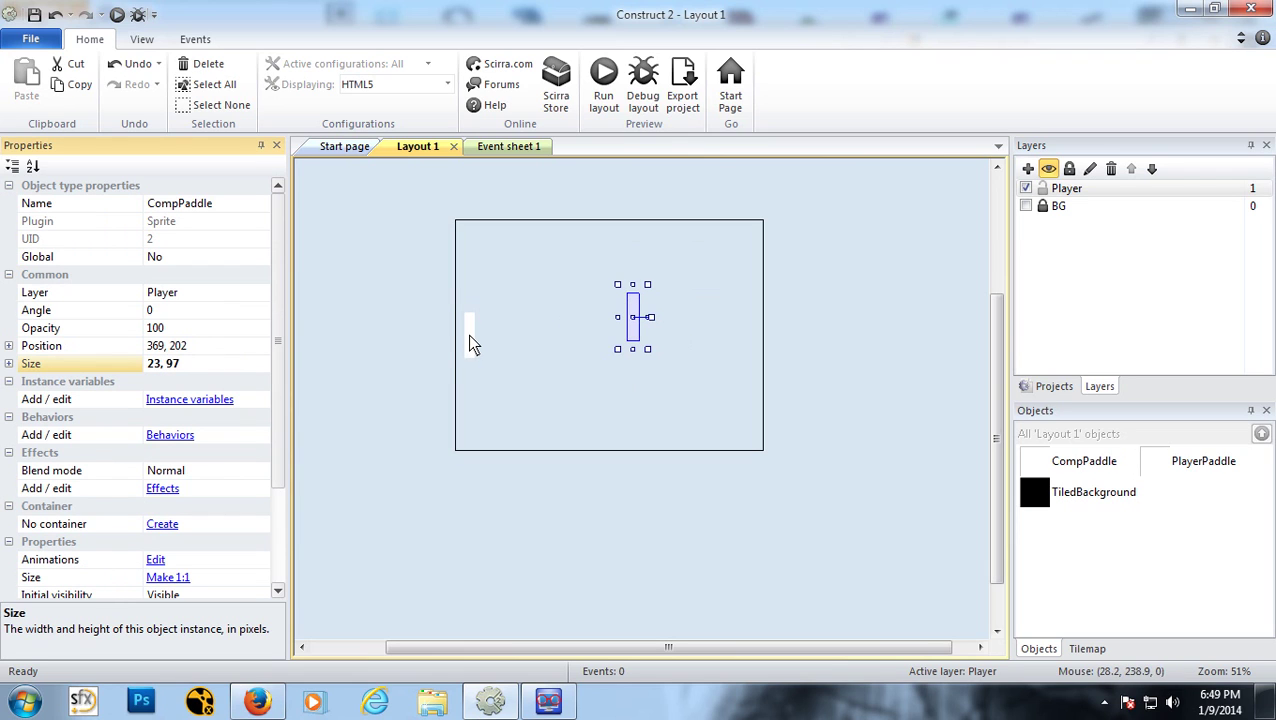
Step: Select the PlayerPaddle and nudge it vertically to position 29, 242
{"action": "left_click", "coordinate": [471, 342]}
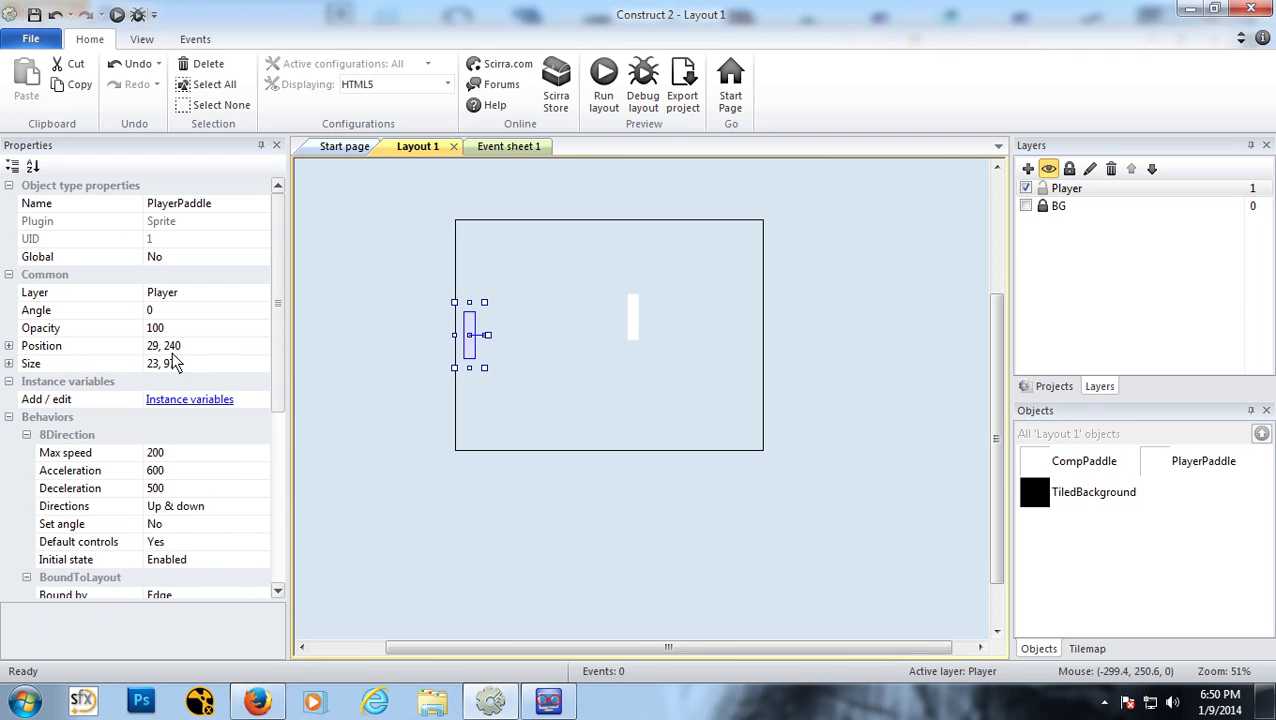
{"action": "left_click_drag", "start_coordinate": [472, 344], "coordinate": [479, 351]}
{"action": "key", "text": "Escape"}
{"action": "key", "text": "ctrl+z"}
{"action": "left_click", "coordinate": [474, 344]}
{"action": "key", "text": "ctrl+z"}
{"action": "left_click_drag", "start_coordinate": [470, 334], "coordinate": [473, 344], "text": "shift"}
{"action": "left_click", "coordinate": [474, 344], "text": "shift"}
{"action": "left_click", "coordinate": [470, 346], "text": "shift"}
{"action": "left_click", "coordinate": [42, 702]}
{"action": "left_click", "coordinate": [86, 378]}
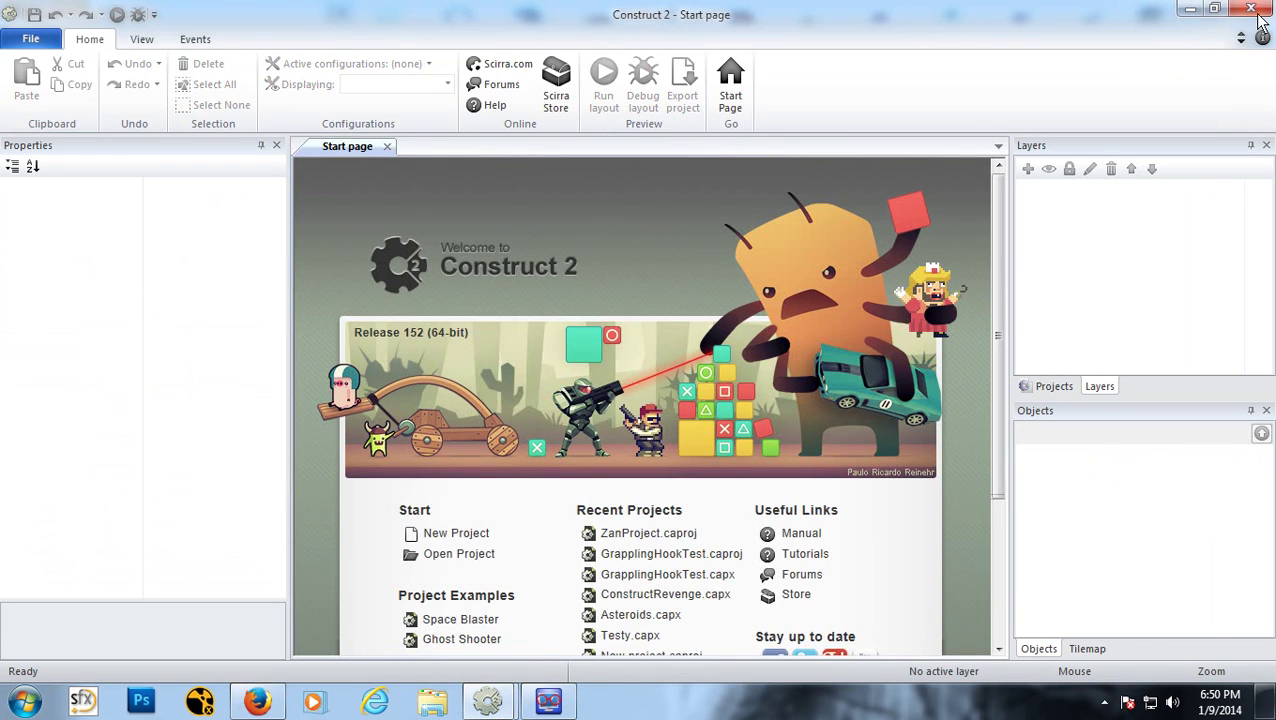
{"action": "left_click", "coordinate": [1254, 12]}
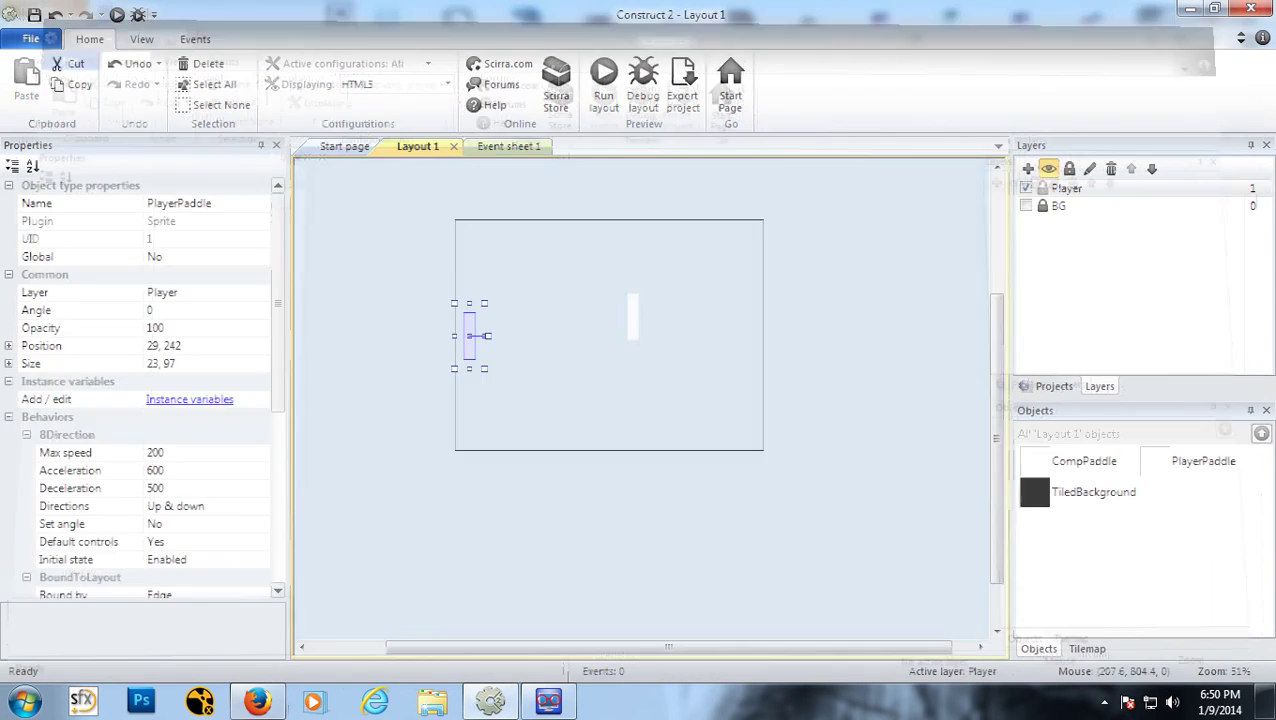
Step: Open the Calculator, work out half of the 480-pixel layout height, then close it and return to Construct 2
{"action": "key", "text": "super"}
{"action": "type", "text": "cal;"}
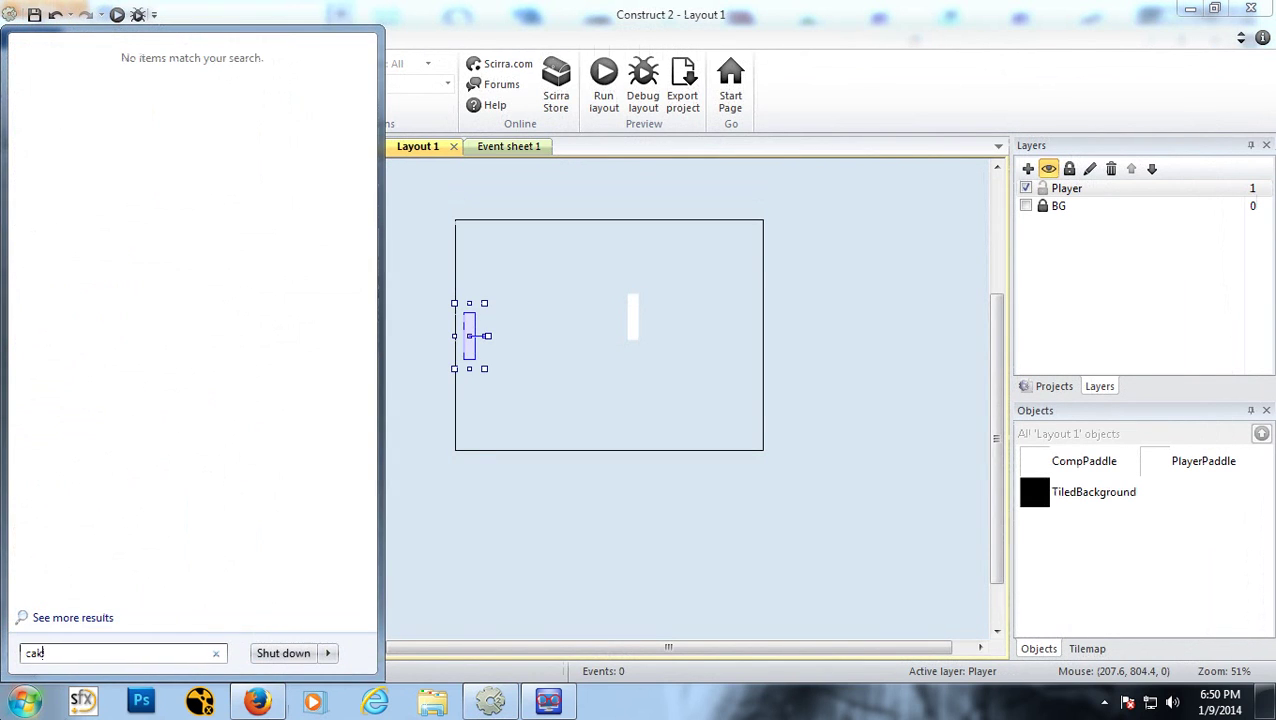
{"action": "key", "text": "BackSpace"}
{"action": "key", "text": "BackSpace"}
{"action": "type", "text": "l"}
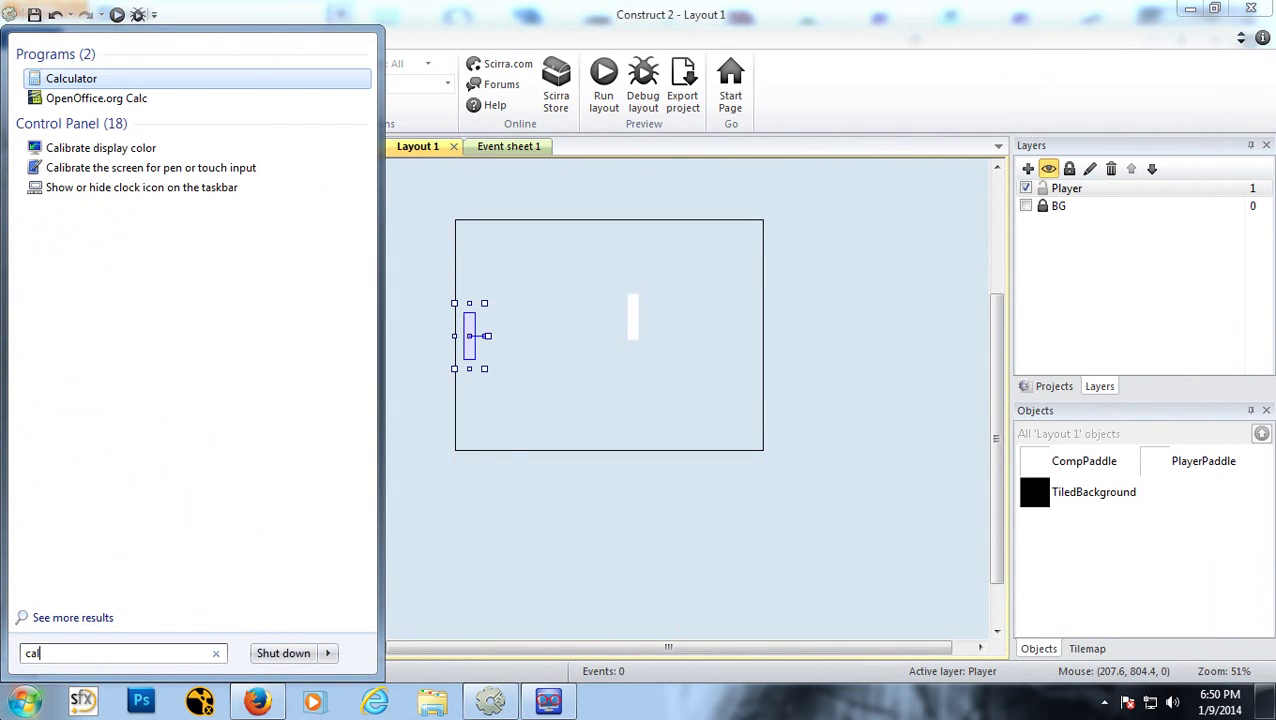
{"action": "key", "text": "Return"}
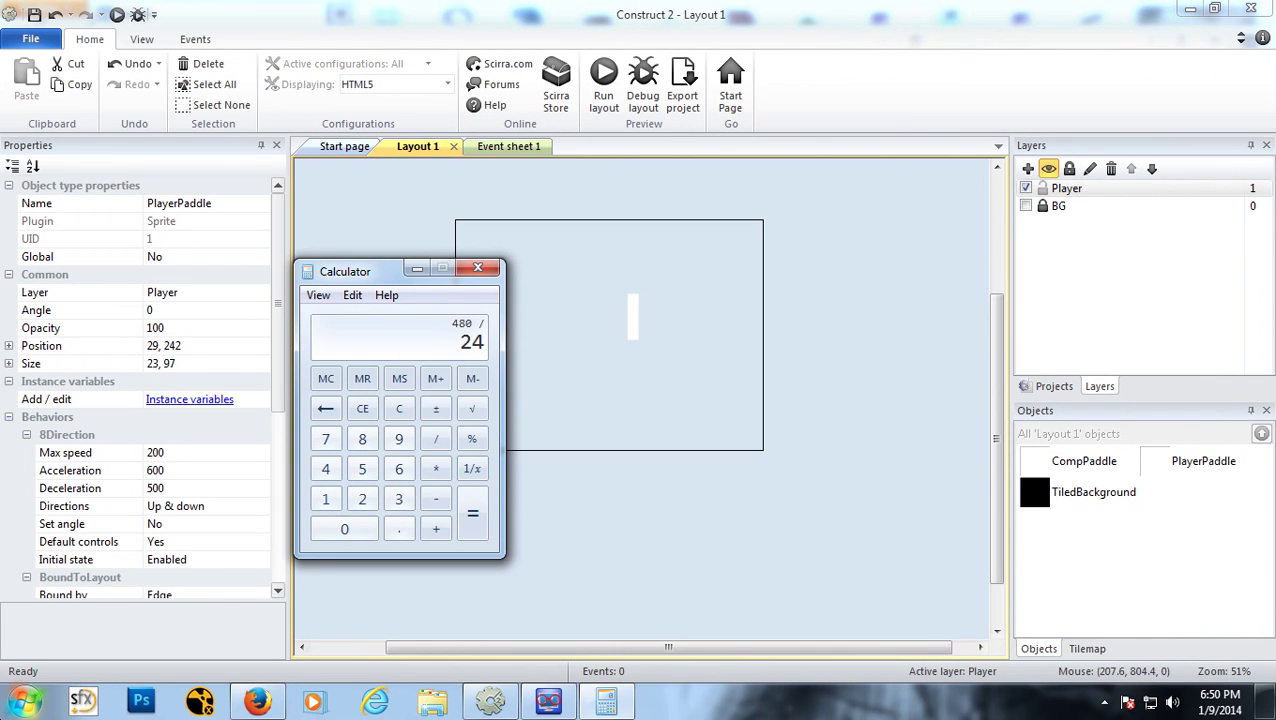
{"action": "key", "text": "Return"}
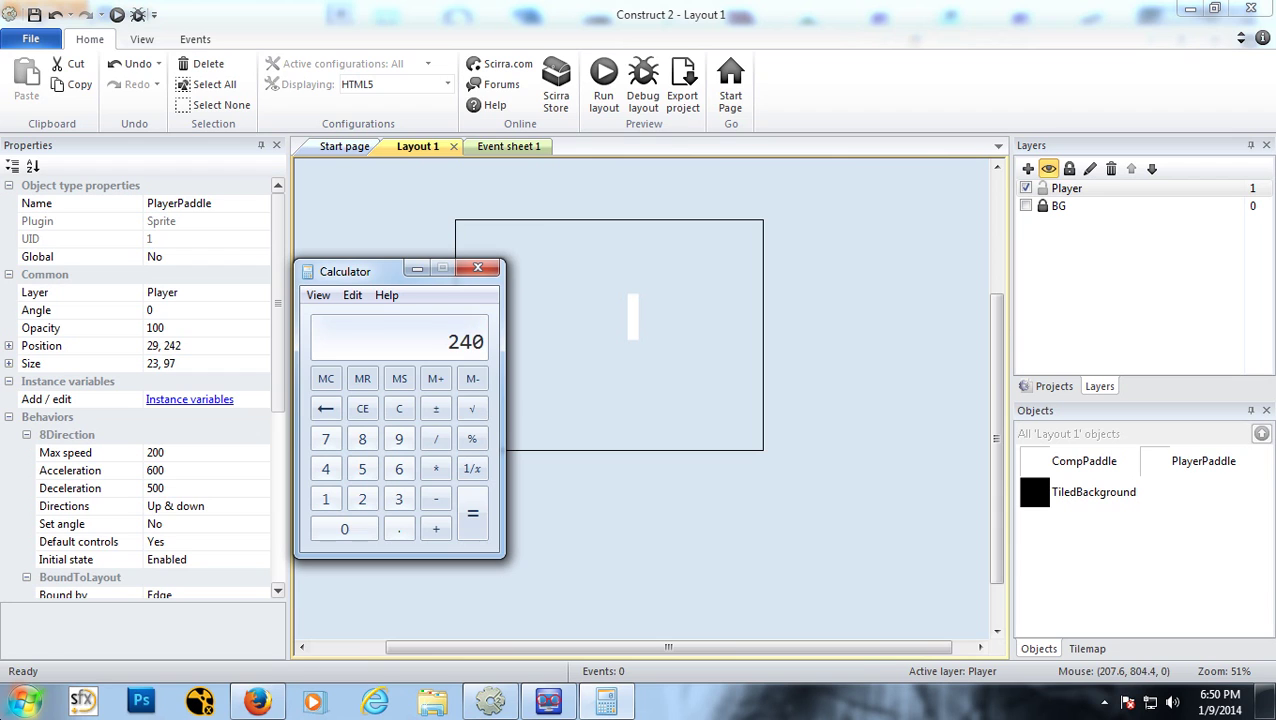
{"action": "left_click", "coordinate": [483, 271]}
Step: Set the PlayerPaddle's position to 29, 240
{"action": "left_click", "coordinate": [214, 350]}
{"action": "left_click", "coordinate": [216, 350]}
{"action": "type", "text": "0"}
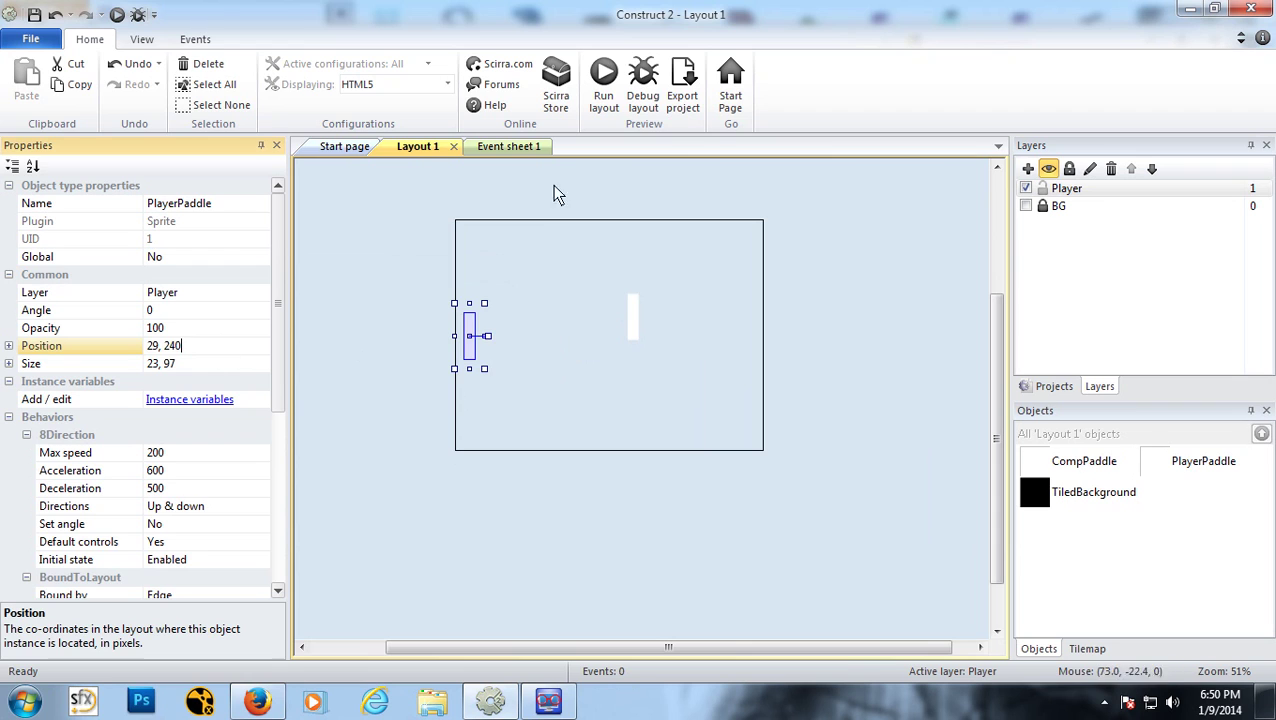
Step: Set the CompPaddle's vertical position to 240 to align it with the player paddle
{"action": "left_click", "coordinate": [634, 325]}
{"action": "left_click", "coordinate": [205, 347]}
{"action": "left_click", "coordinate": [213, 352]}
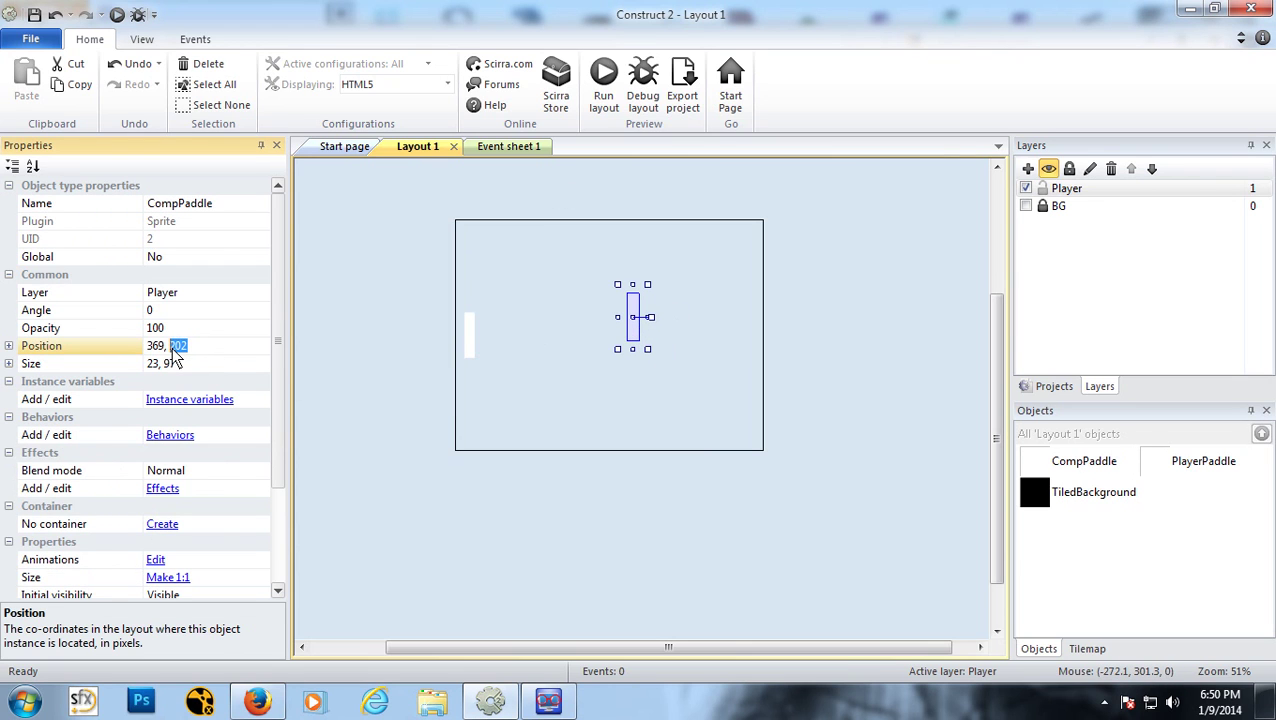
{"action": "type", "text": "40"}
{"action": "key", "text": "Return"}
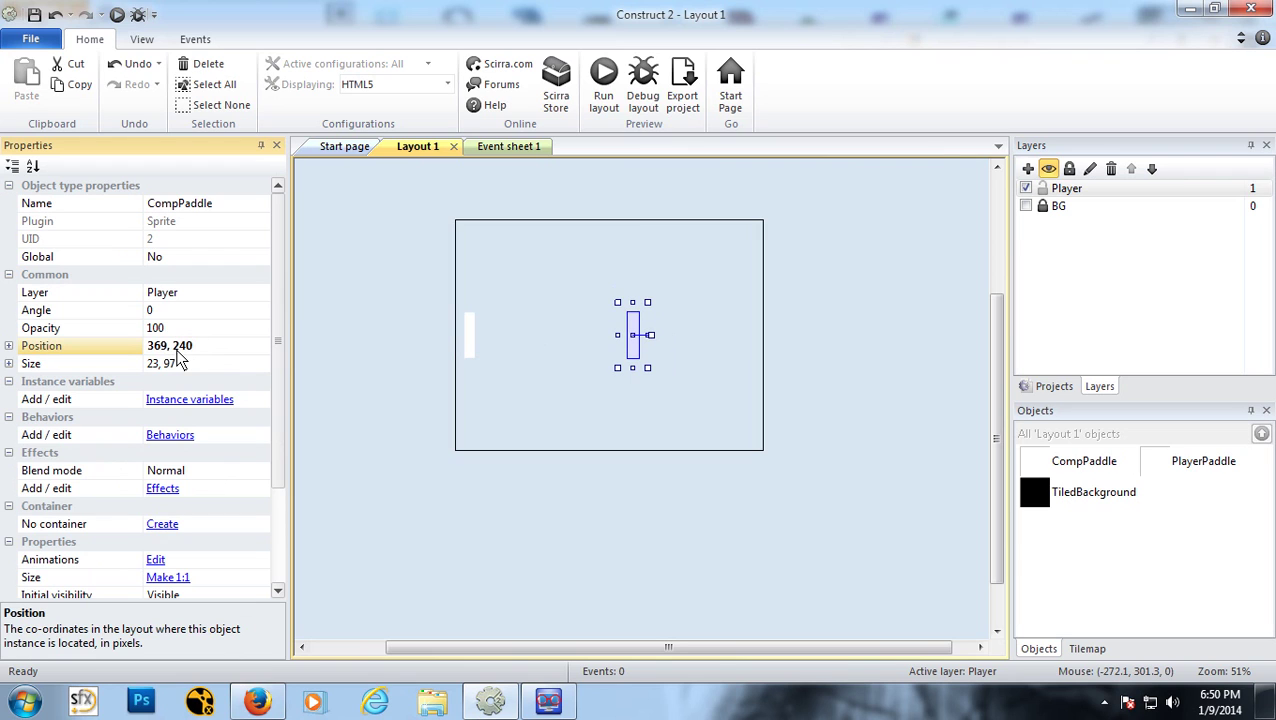
Step: Move the CompPaddle horizontally to just inside the layout's right edge, at about 609, 240, and deselect it
{"action": "left_click_drag", "start_coordinate": [634, 343], "coordinate": [677, 350]}
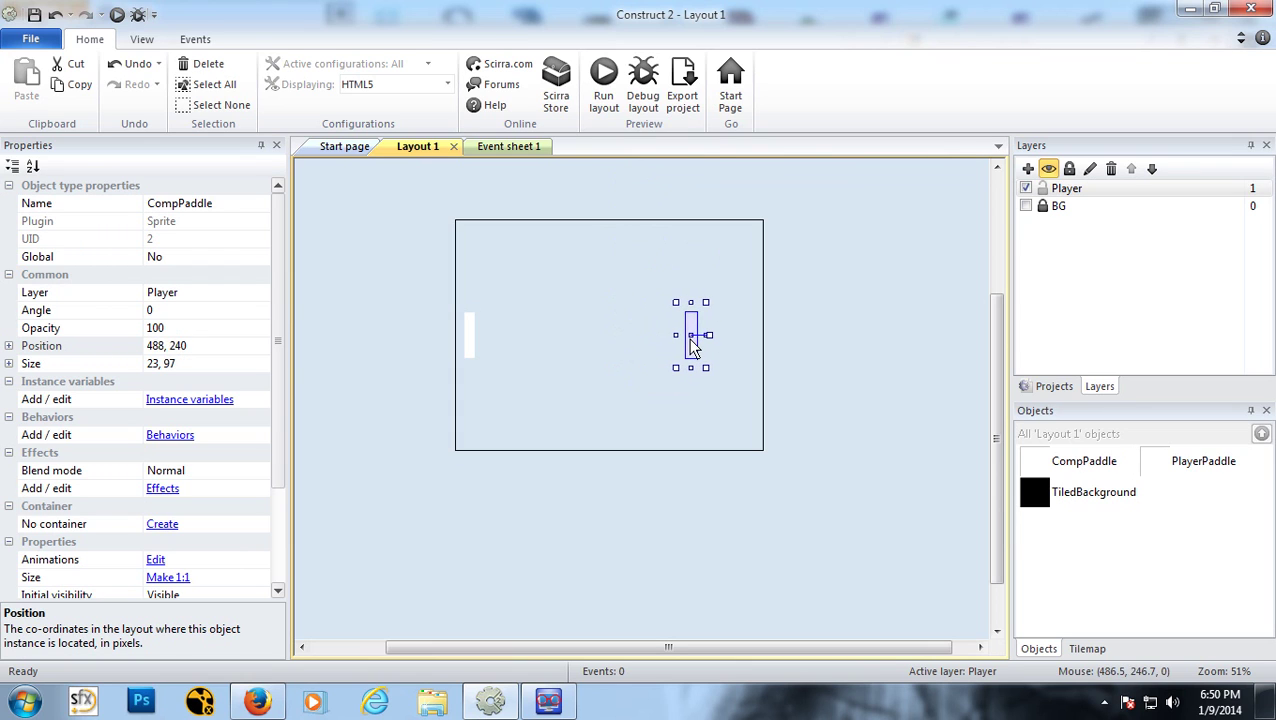
{"action": "left_click_drag", "start_coordinate": [737, 345], "coordinate": [751, 348]}
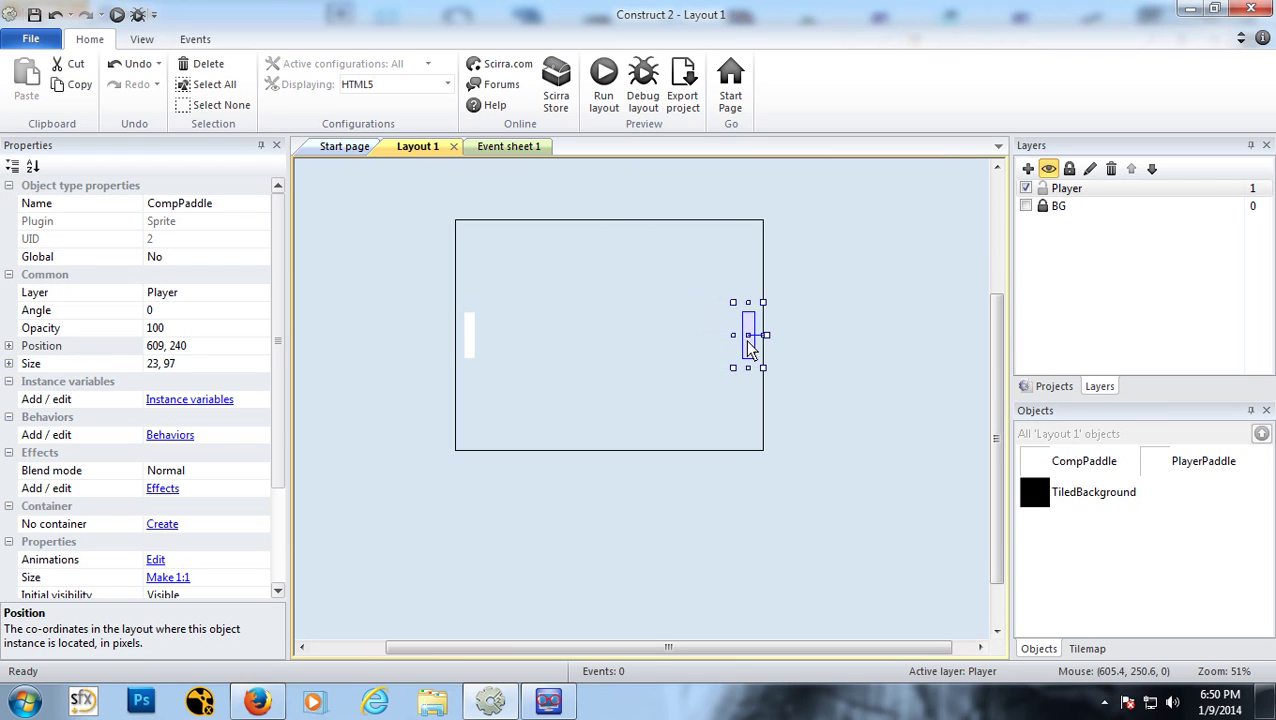
{"action": "left_click", "coordinate": [362, 363]}
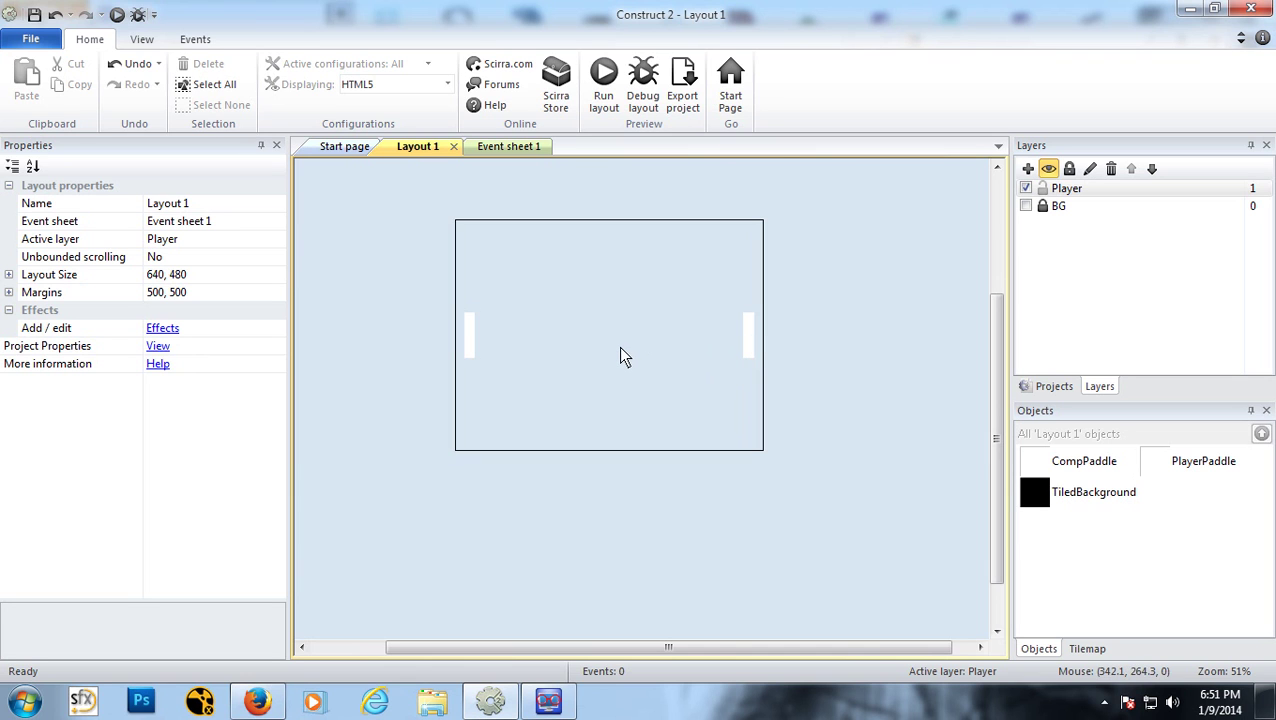
Step: Insert a new sprite named Ball in the middle of the layout and fill its image with white
{"action": "right_click", "coordinate": [581, 329]}
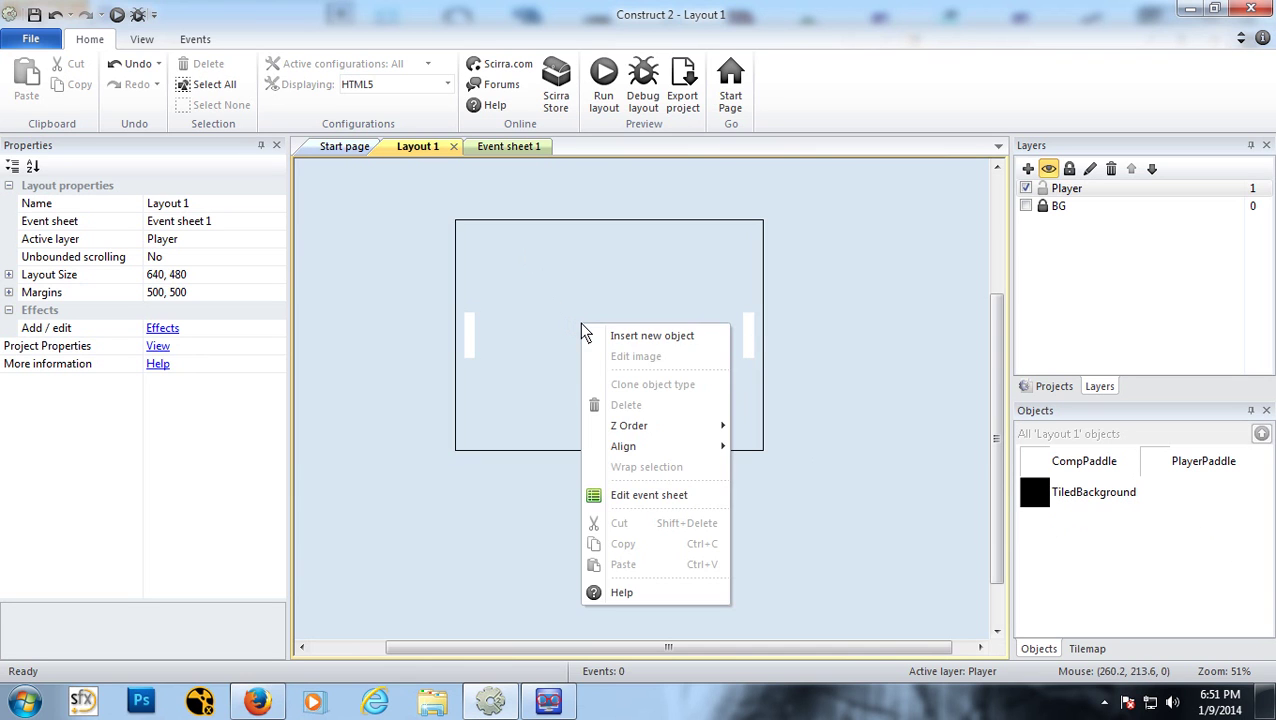
{"action": "left_click", "coordinate": [628, 337]}
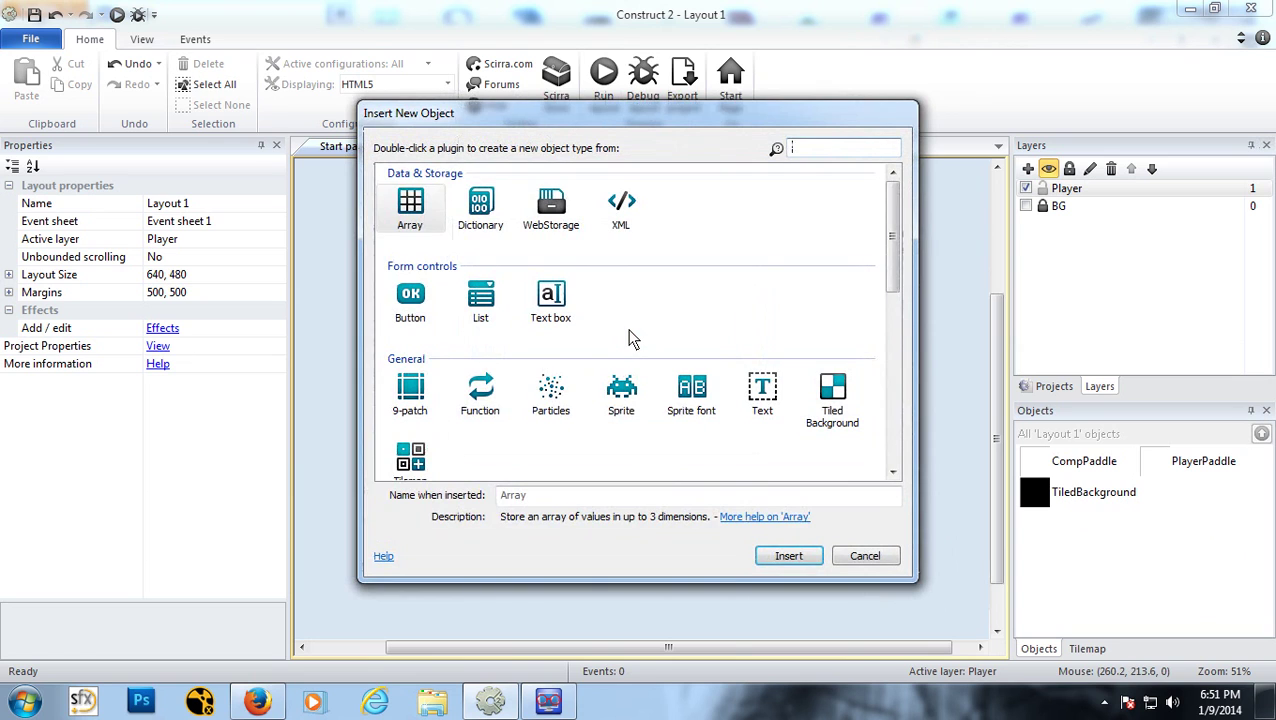
{"action": "left_click", "coordinate": [625, 397]}
{"action": "left_click", "coordinate": [549, 498]}
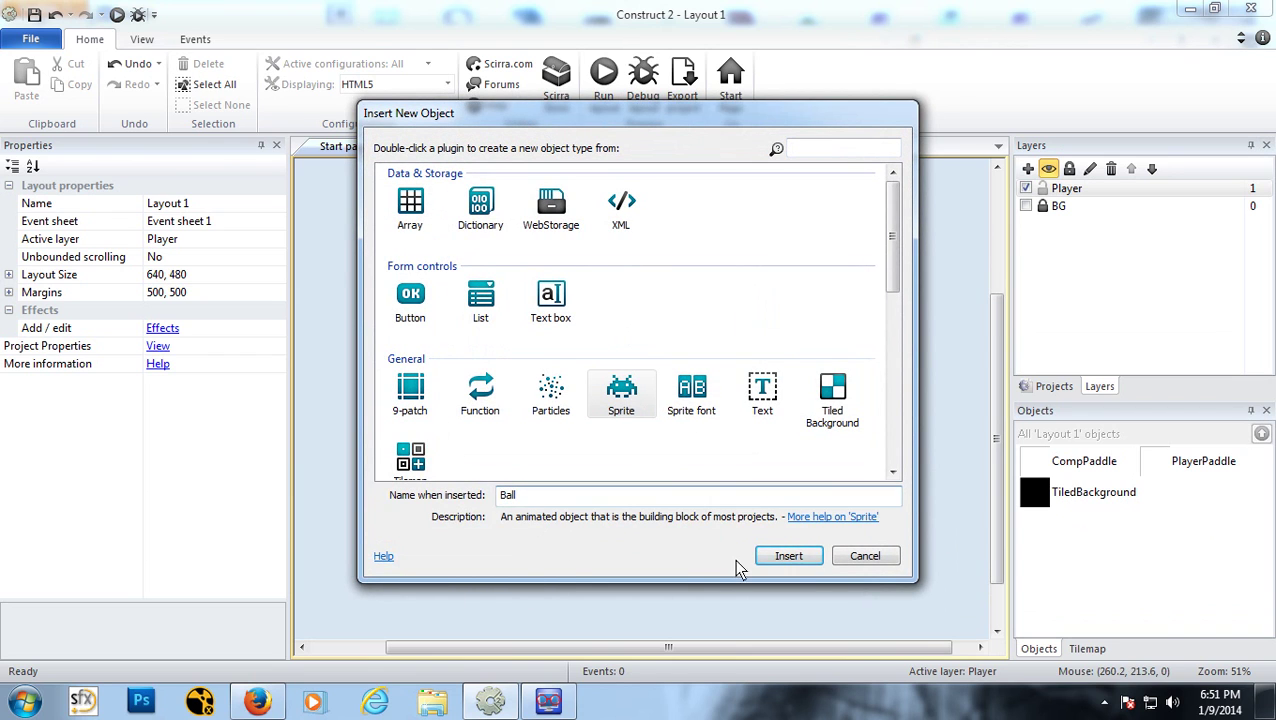
{"action": "left_click", "coordinate": [768, 556]}
{"action": "left_click", "coordinate": [603, 335]}
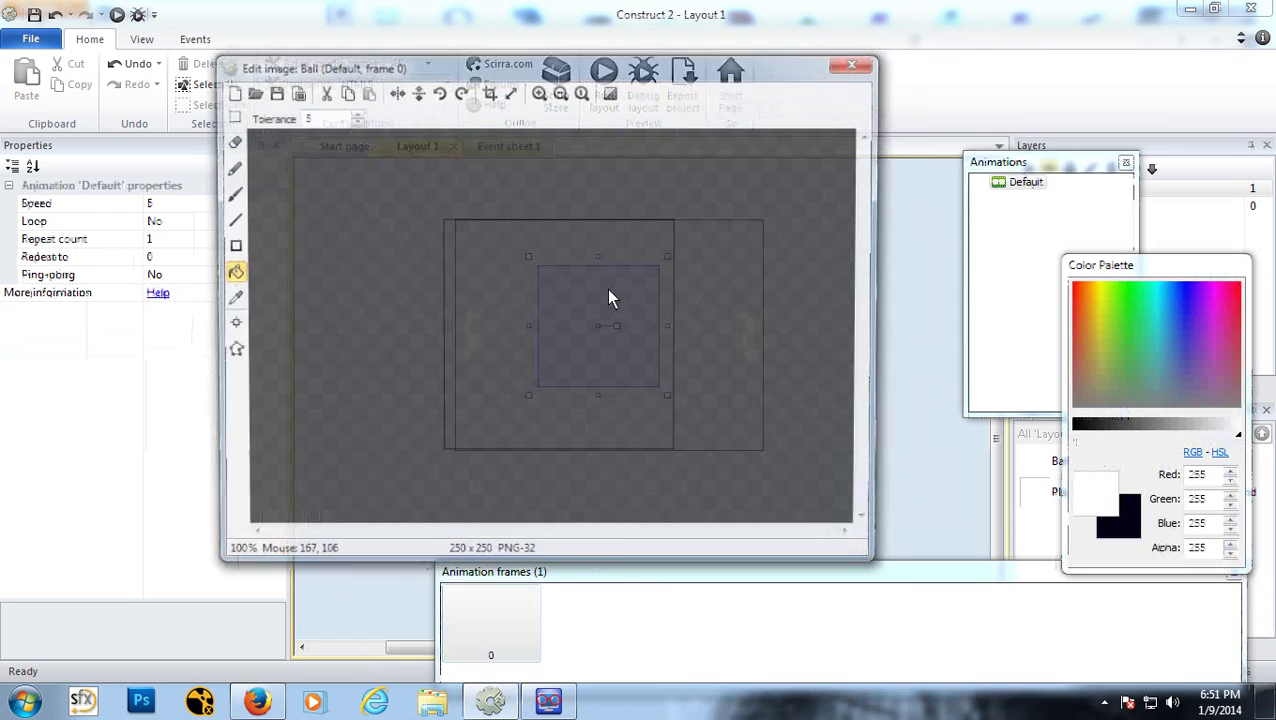
{"action": "left_click", "coordinate": [633, 327]}
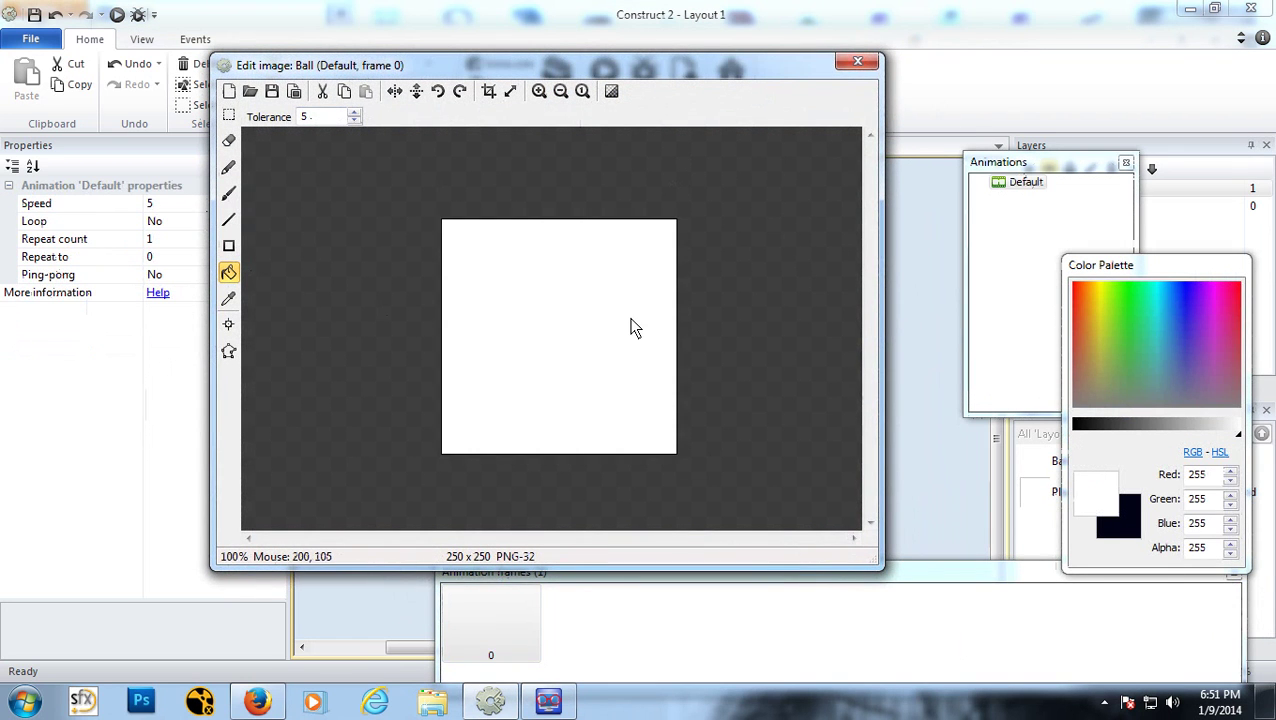
{"action": "left_click", "coordinate": [857, 63]}
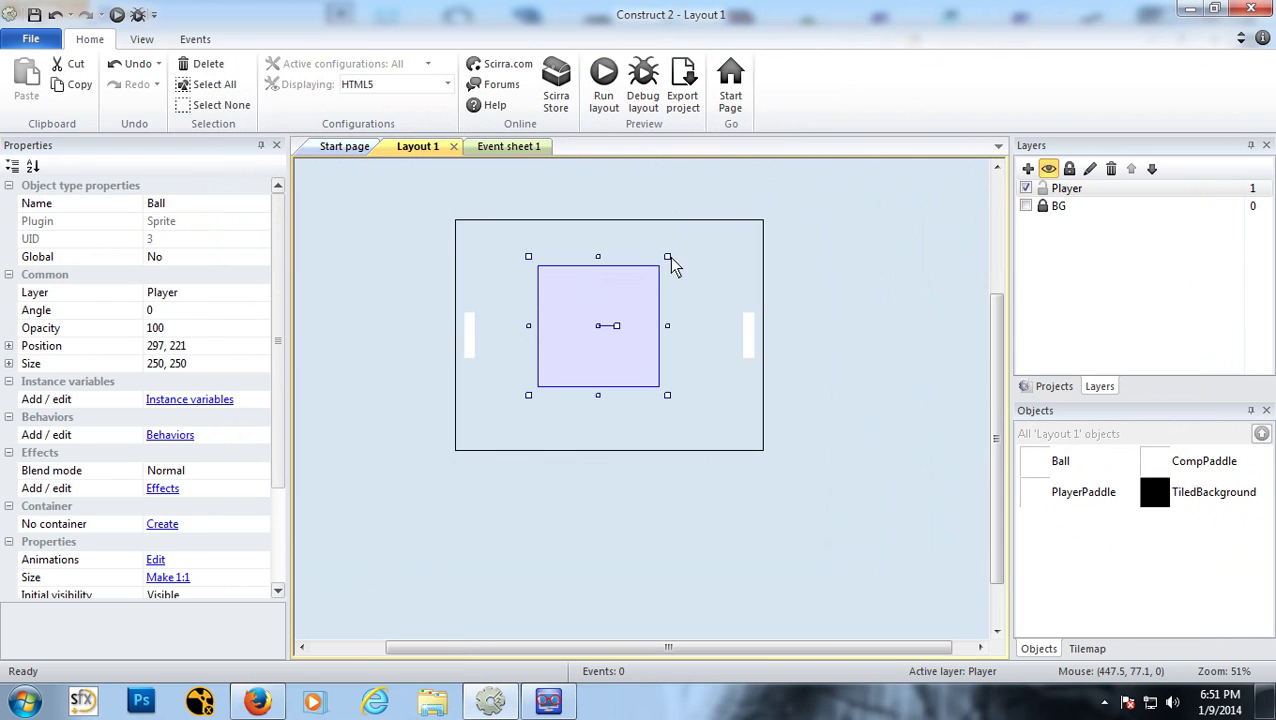
Step: Shrink the Ball sprite to about 16 by 16 and place it between the paddles at about 297, 242
{"action": "left_click_drag", "start_coordinate": [628, 295], "coordinate": [603, 343]}
{"action": "left_click", "coordinate": [533, 317]}
{"action": "left_click", "coordinate": [492, 341]}
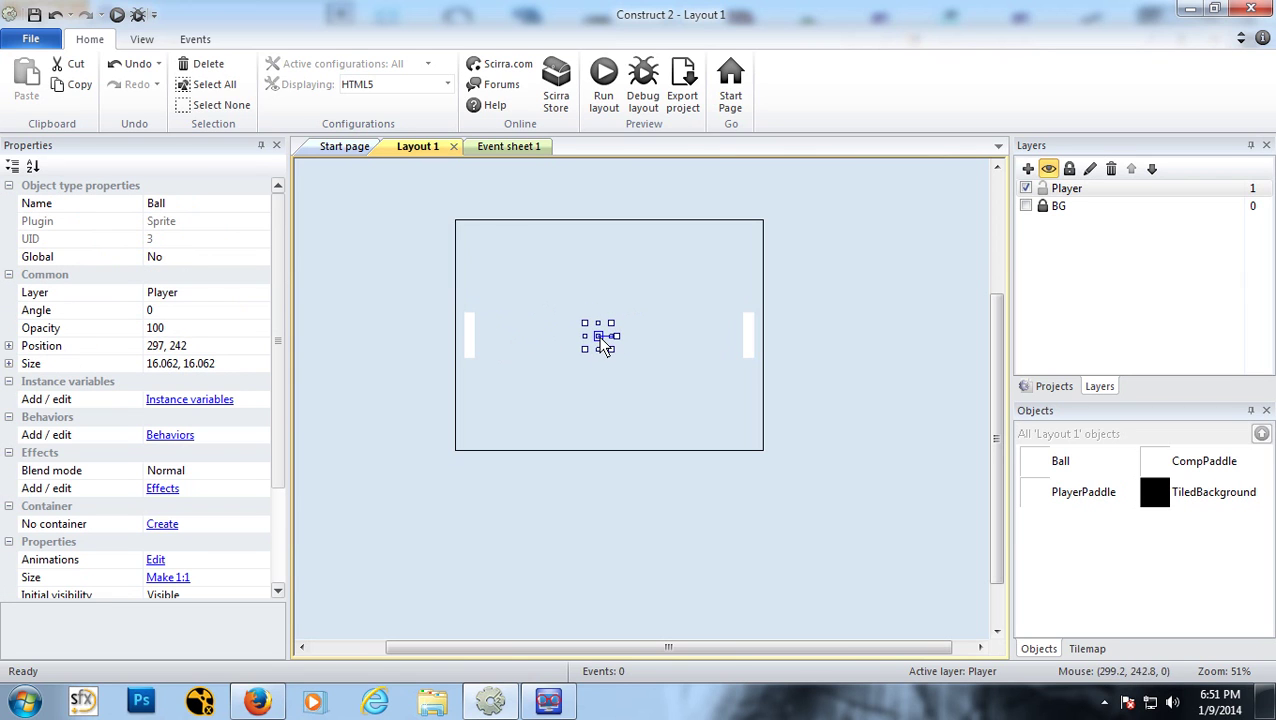
{"action": "left_click", "coordinate": [398, 317]}
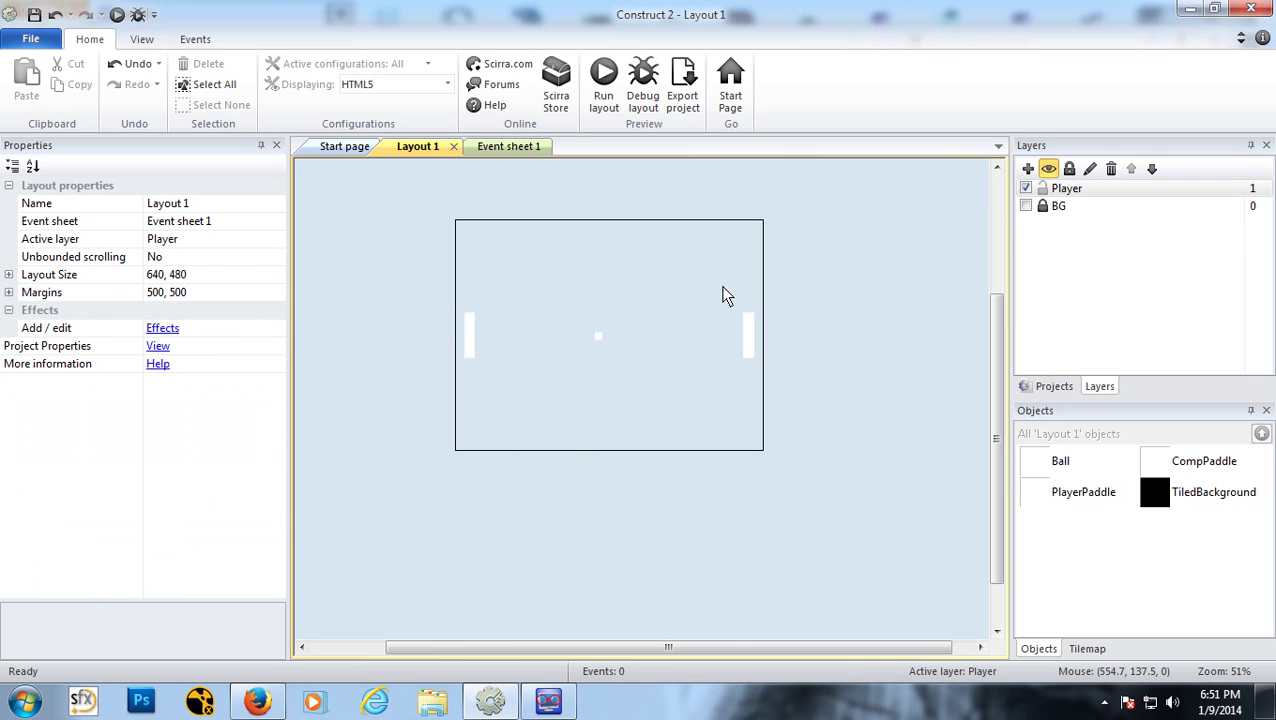
Step: Preview the game, test moving the player paddle up and down, then close the preview and return to Construct 2
{"action": "left_click", "coordinate": [117, 14]}
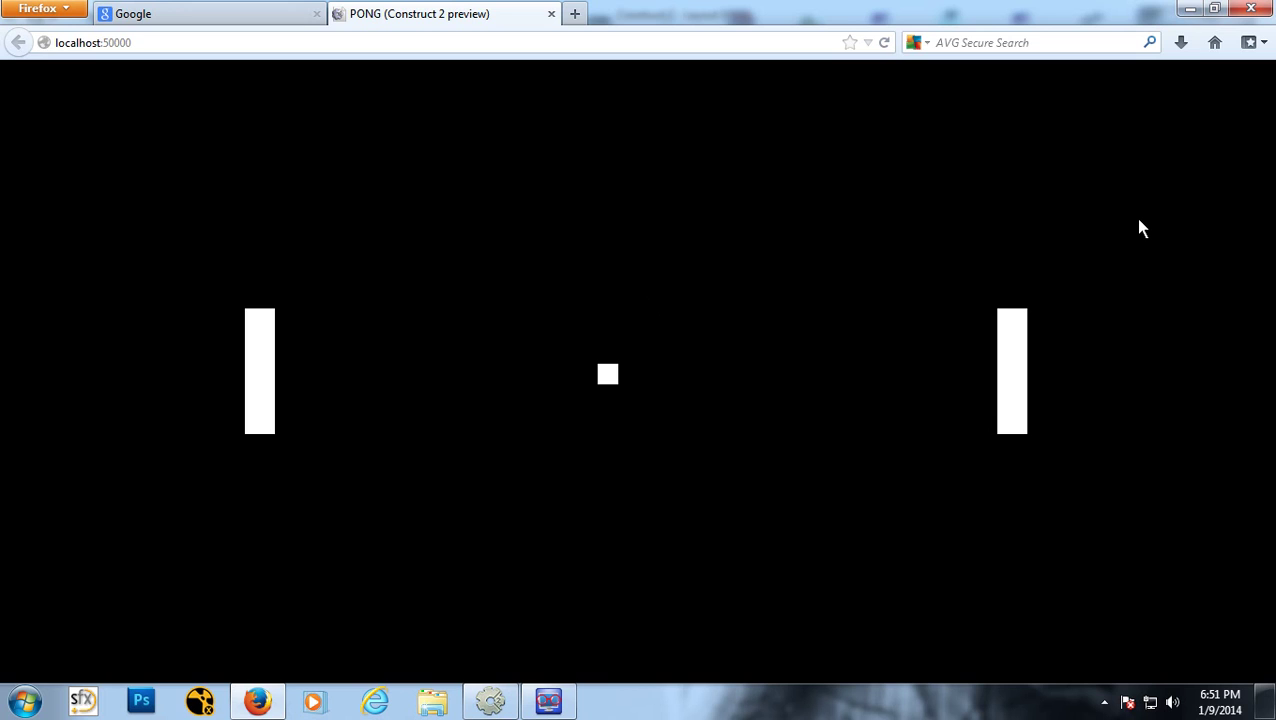
{"action": "key", "text": "Down"}
{"action": "key", "text": "Up"}
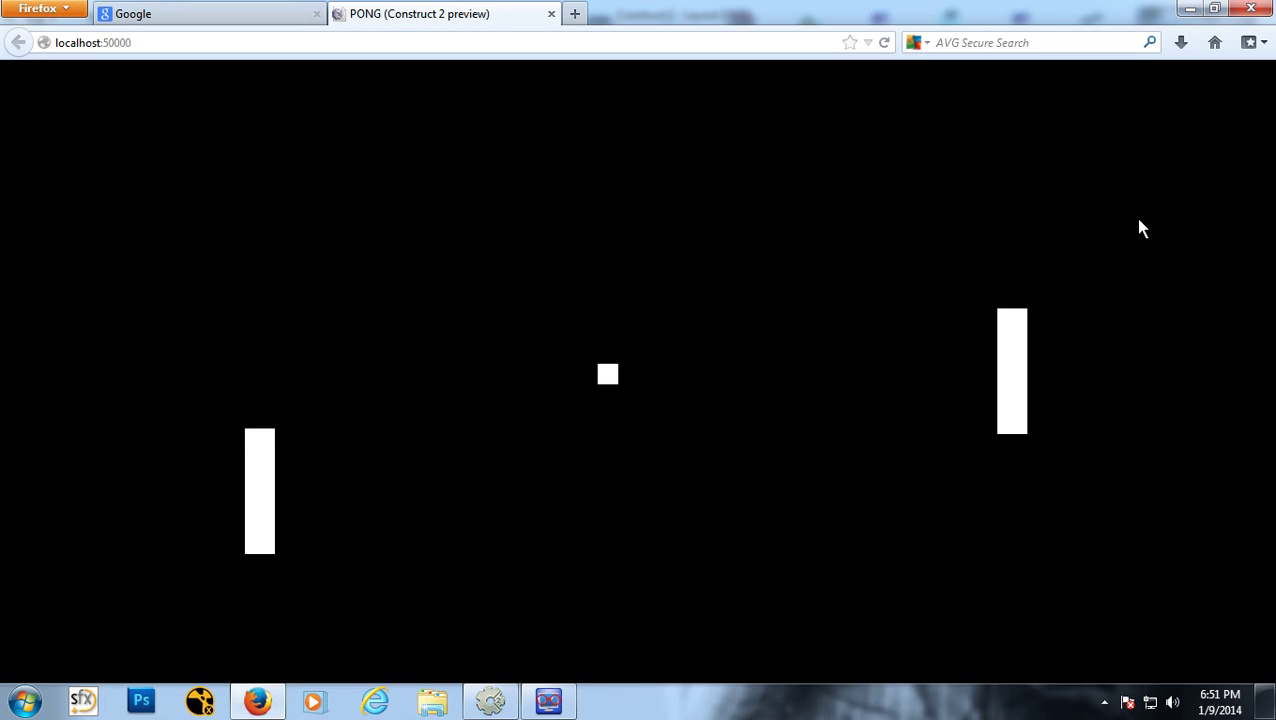
{"action": "key", "text": "Up"}
{"action": "key", "text": "Down"}
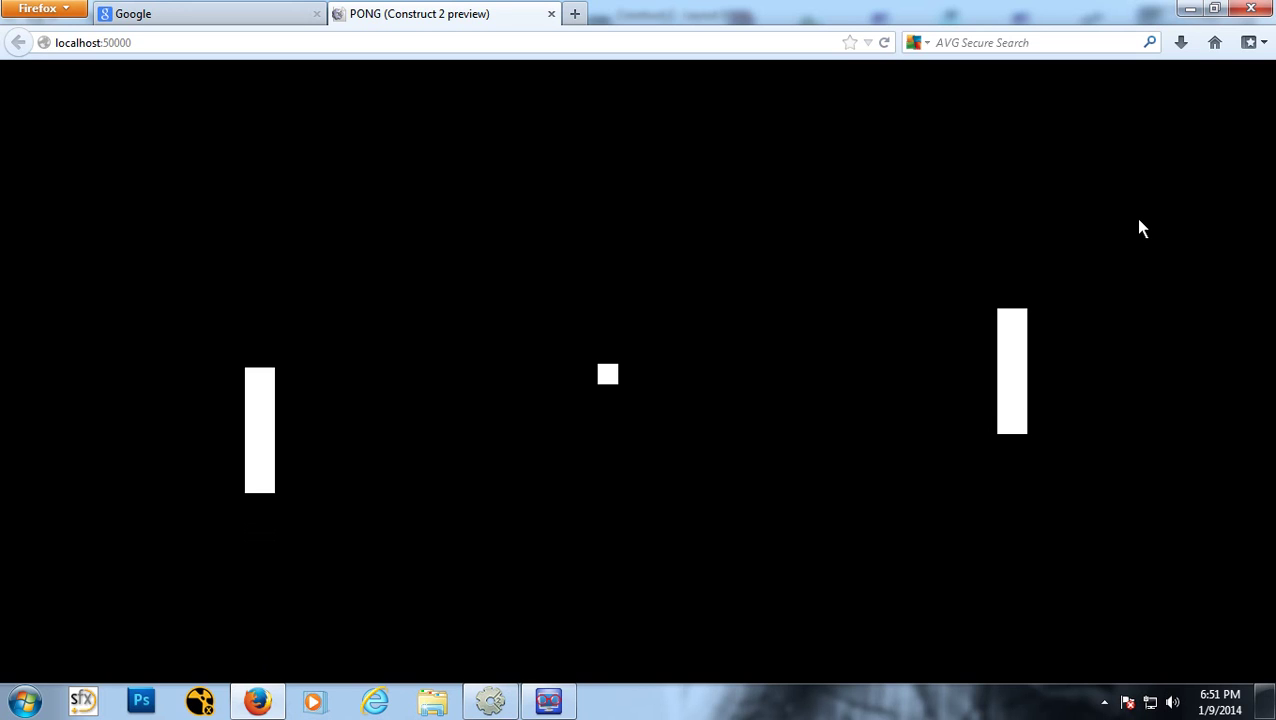
{"action": "key", "text": "Up"}
{"action": "key", "text": "Down"}
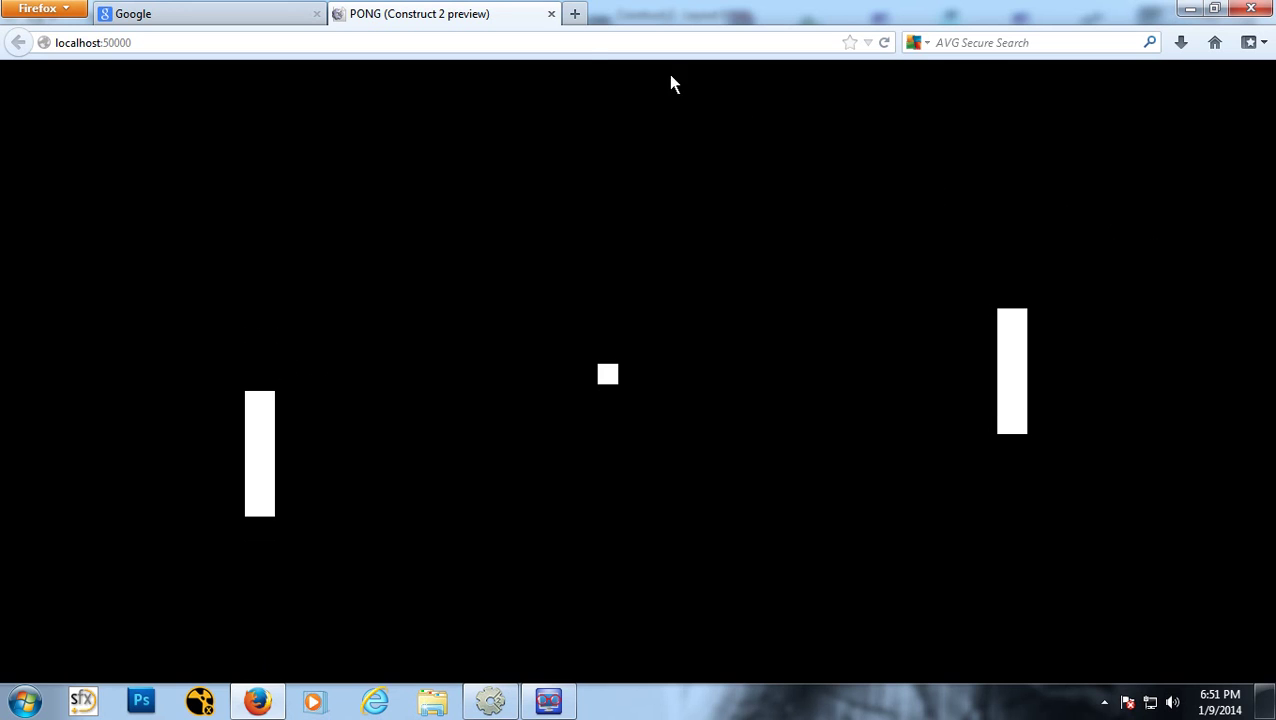
{"action": "left_click", "coordinate": [551, 14]}
{"action": "key", "text": "alt+Tab"}
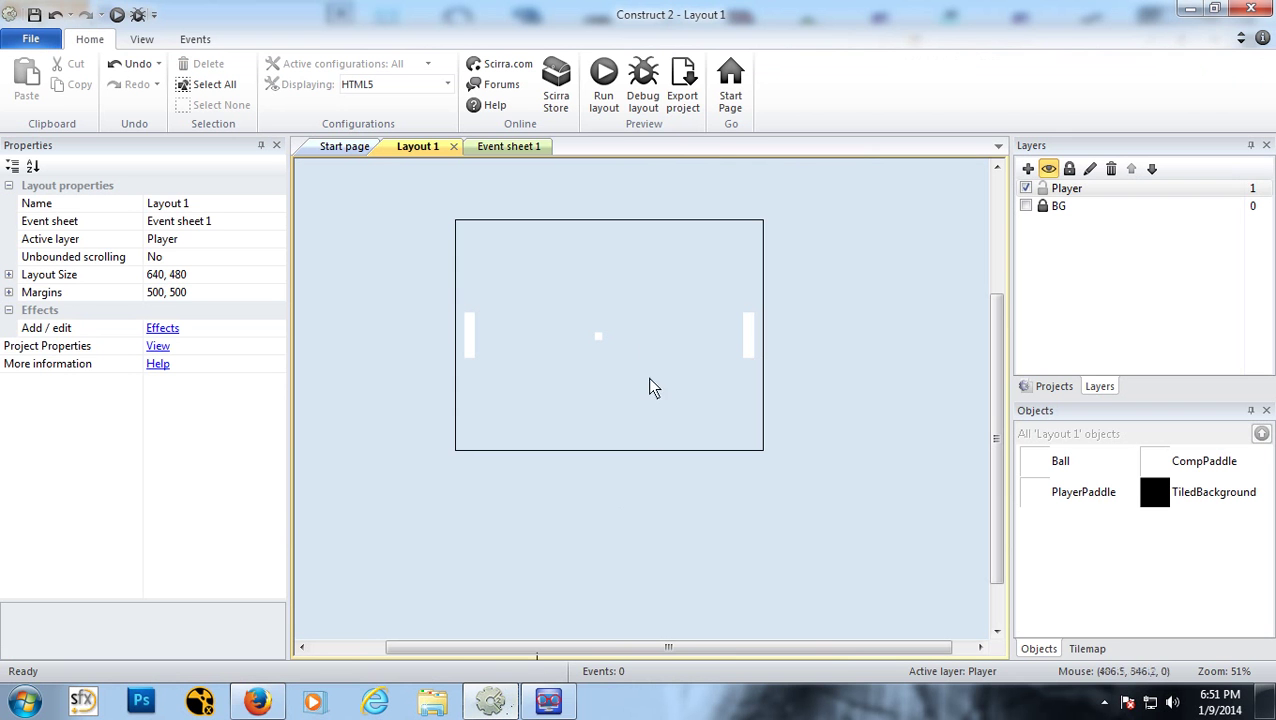
Step: Add the Bullet movement behavior to the Ball sprite
{"action": "left_click", "coordinate": [597, 337]}
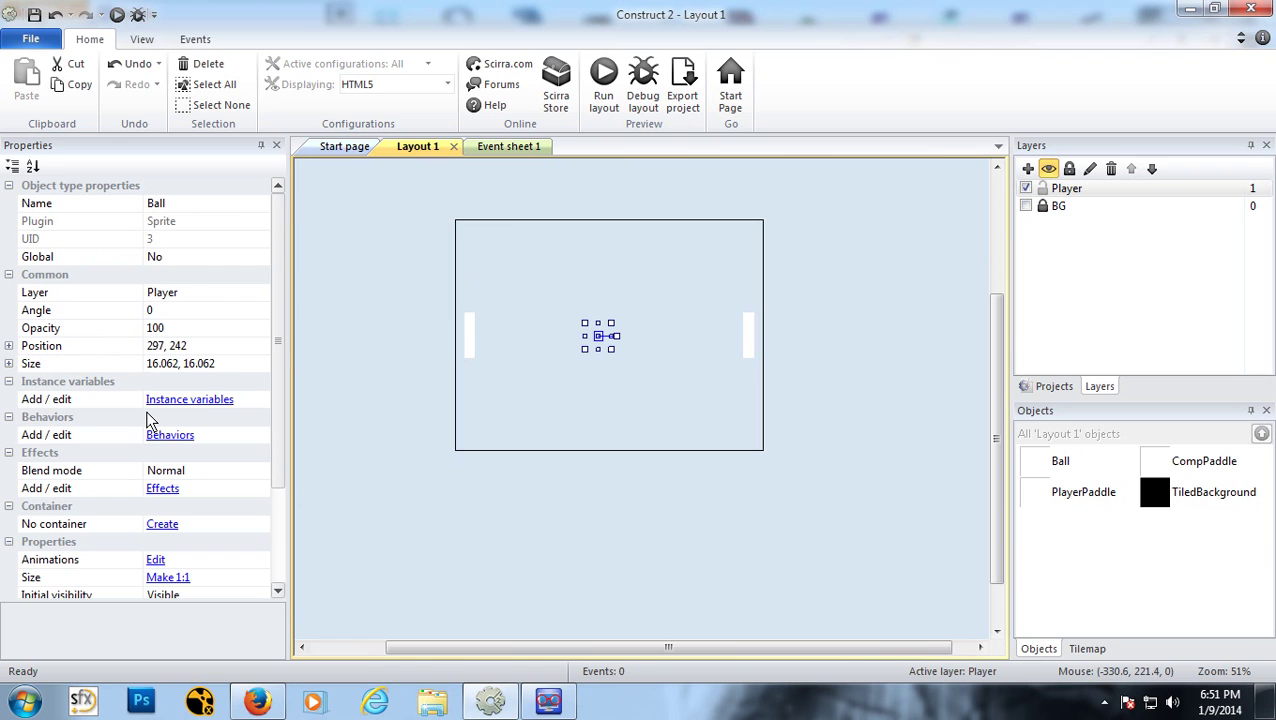
{"action": "left_click", "coordinate": [170, 437]}
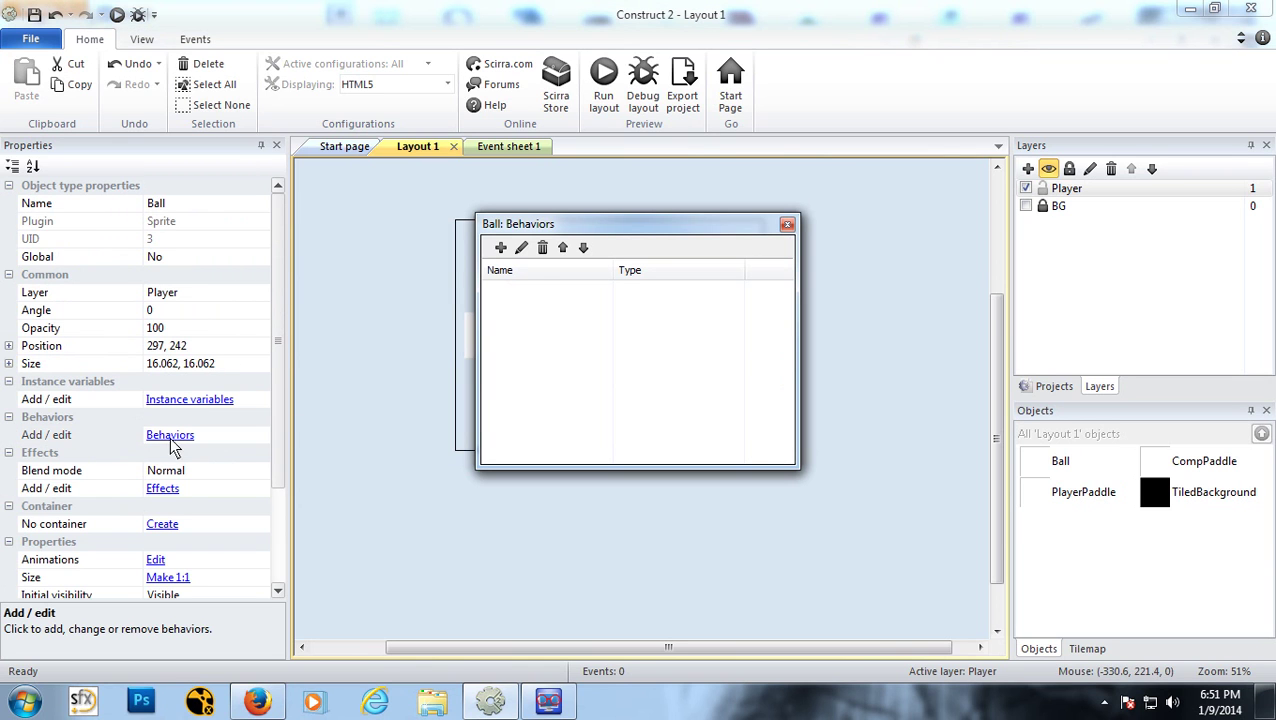
{"action": "left_click", "coordinate": [501, 248]}
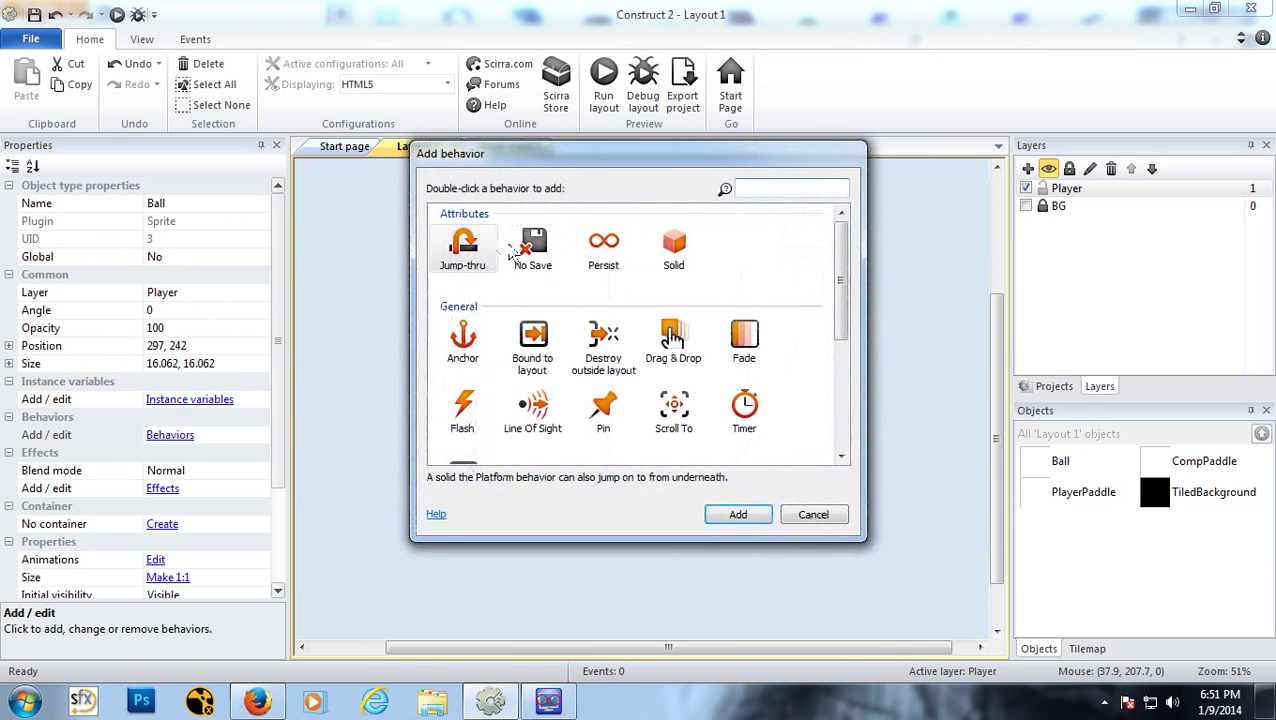
{"action": "left_click_drag", "start_coordinate": [843, 299], "coordinate": [826, 392]}
{"action": "left_click", "coordinate": [533, 385]}
{"action": "left_click", "coordinate": [737, 514]}
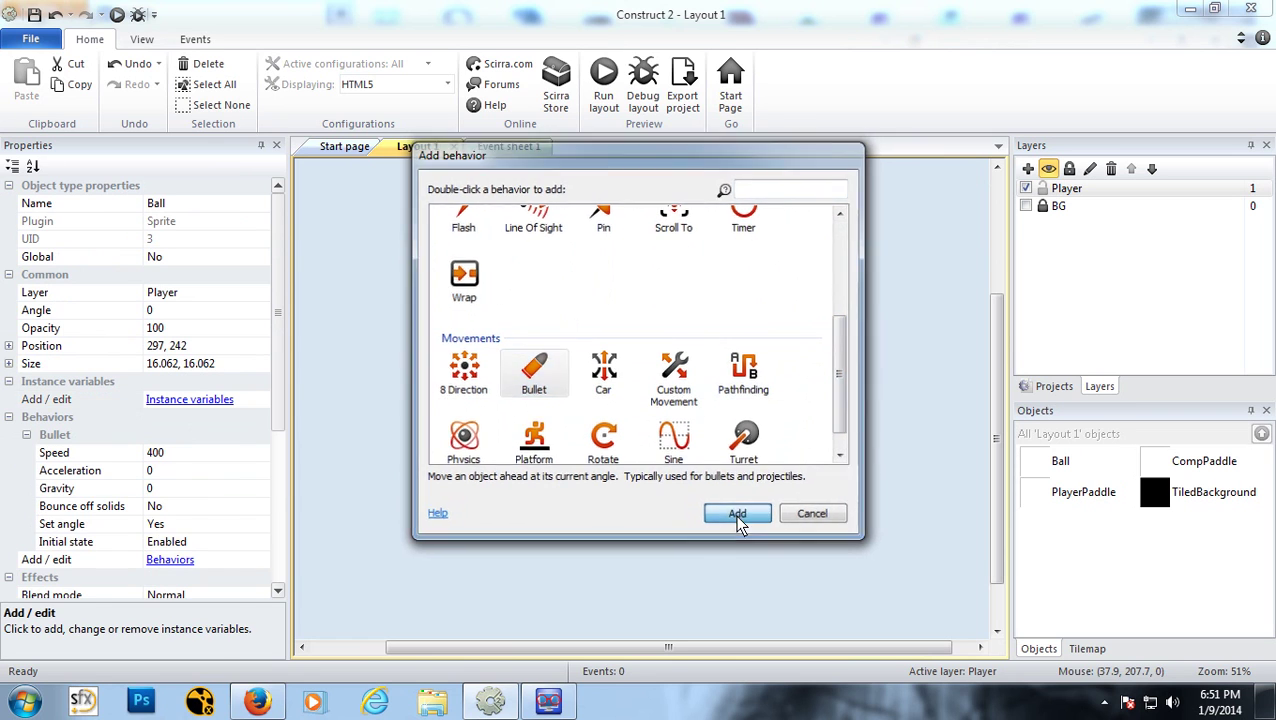
Step: Delete the Bullet behavior from the Ball's behavior list
{"action": "double_click", "coordinate": [516, 300]}
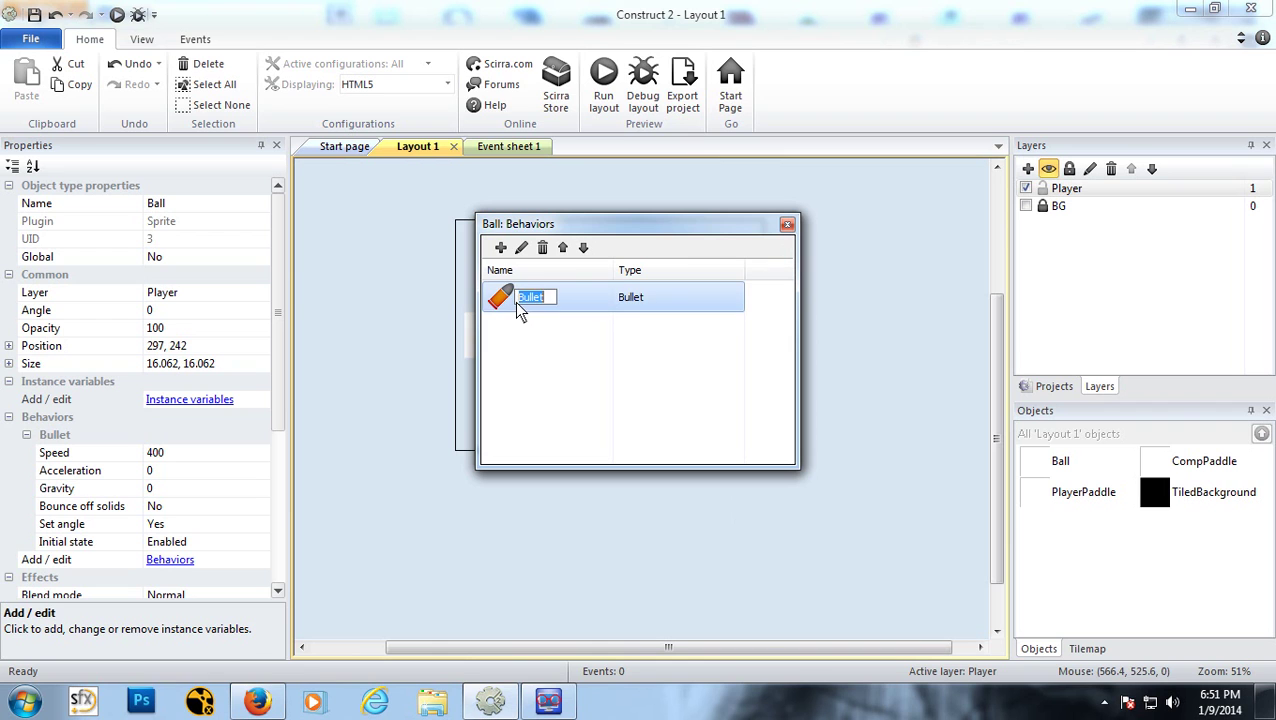
{"action": "left_click", "coordinate": [542, 247]}
{"action": "left_click", "coordinate": [724, 399]}
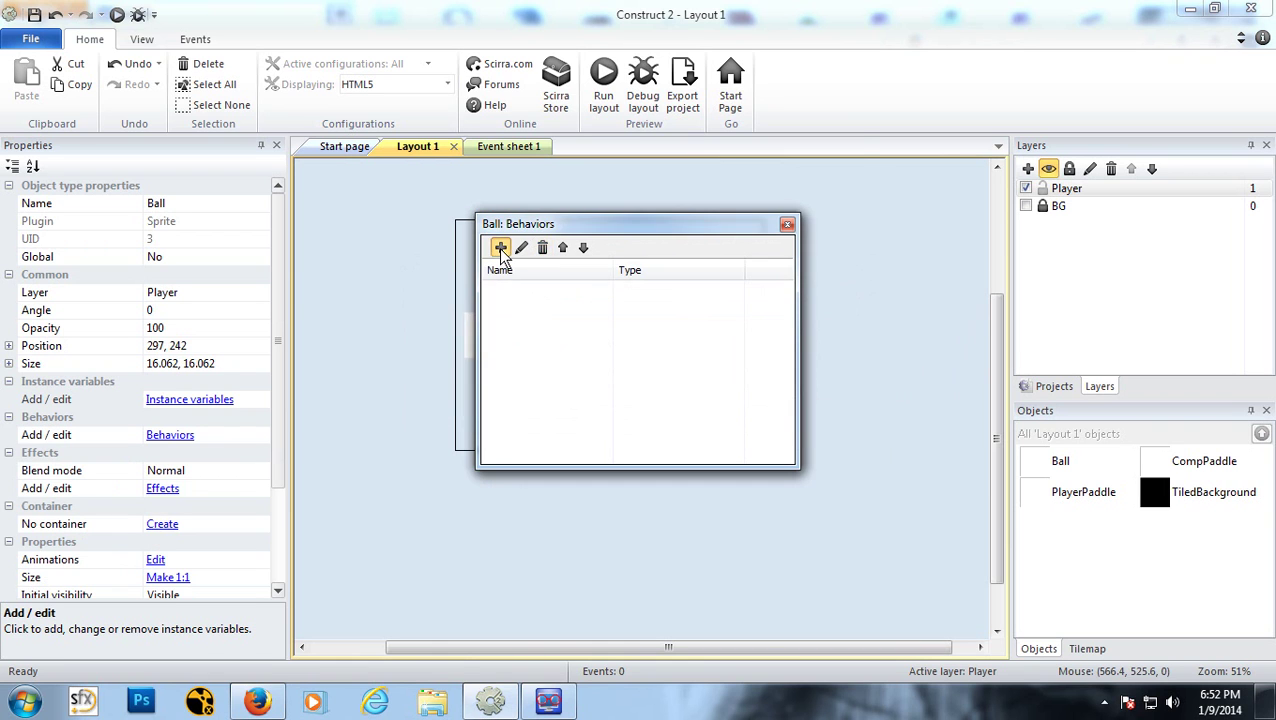
Step: Add the Bullet movement behavior to the Ball again and close its behavior list
{"action": "left_click", "coordinate": [501, 247]}
{"action": "left_click_drag", "start_coordinate": [840, 315], "coordinate": [835, 430]}
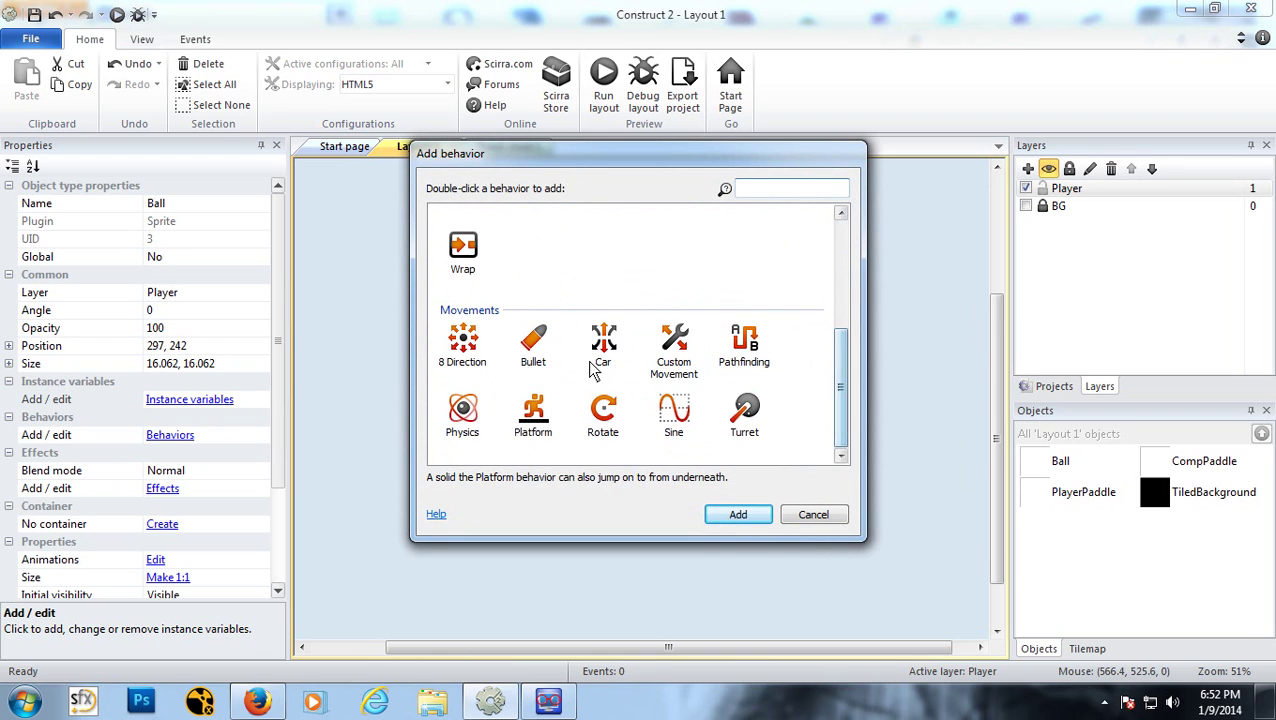
{"action": "left_click", "coordinate": [533, 345]}
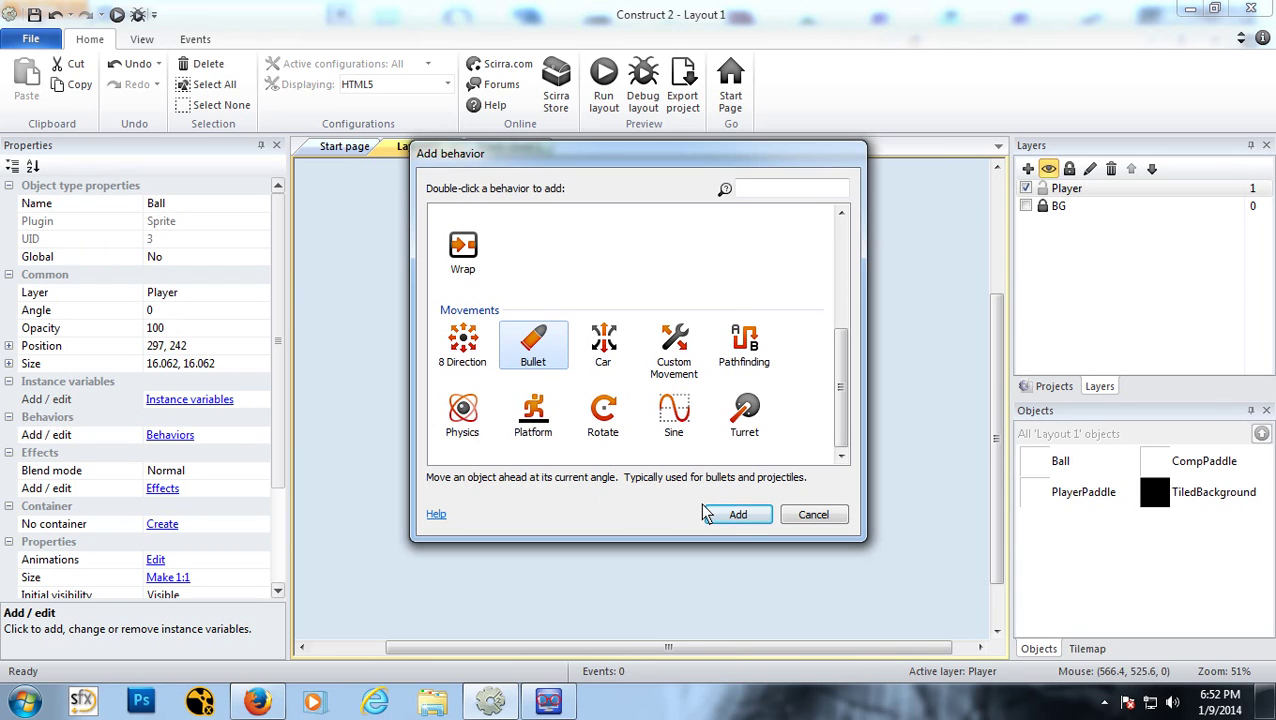
{"action": "left_click", "coordinate": [740, 514]}
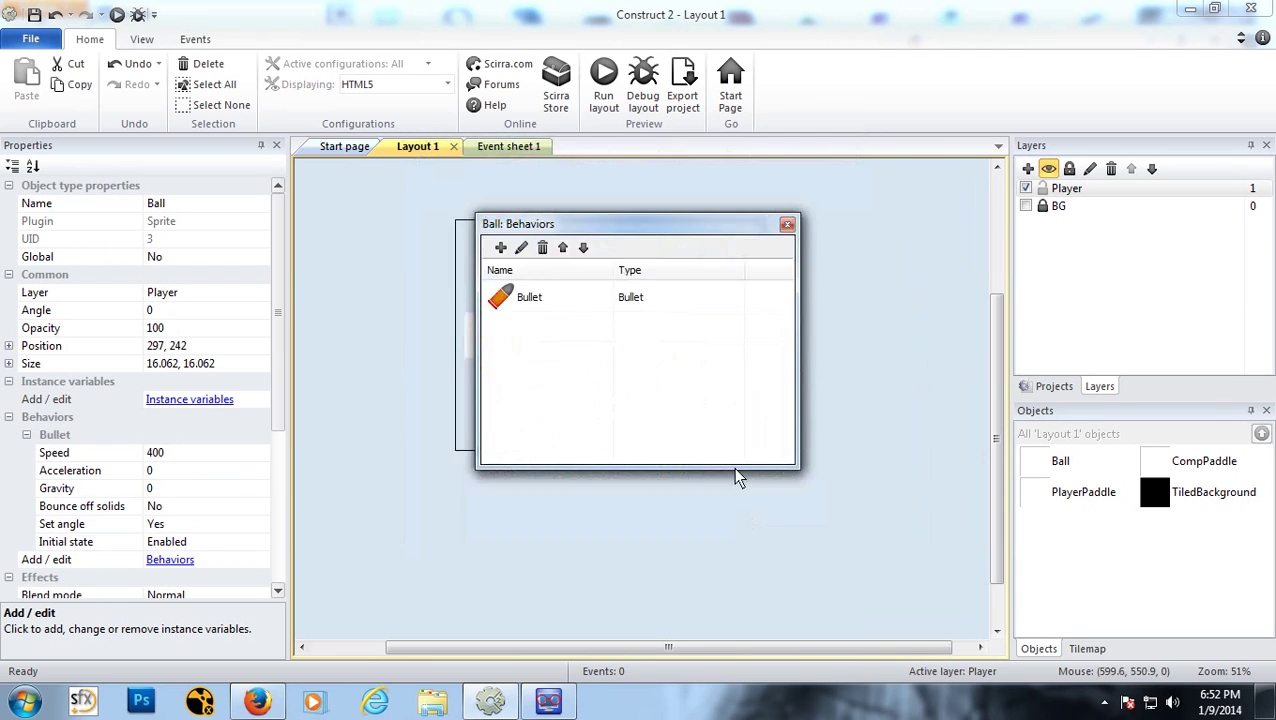
{"action": "left_click", "coordinate": [787, 224]}
Step: Review the Ball's Bullet speed, acceleration and gravity properties, and set Bounce off solids to Yes
{"action": "left_click_drag", "start_coordinate": [284, 348], "coordinate": [280, 405]}
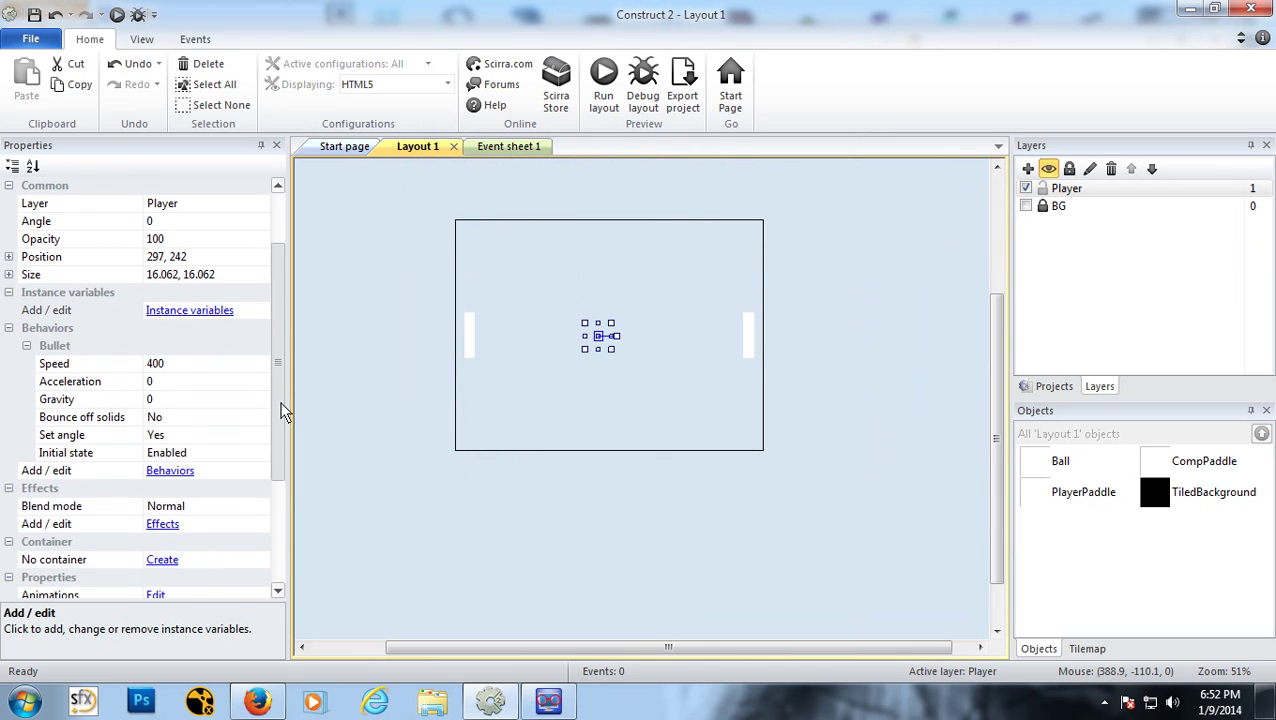
{"action": "left_click", "coordinate": [178, 366]}
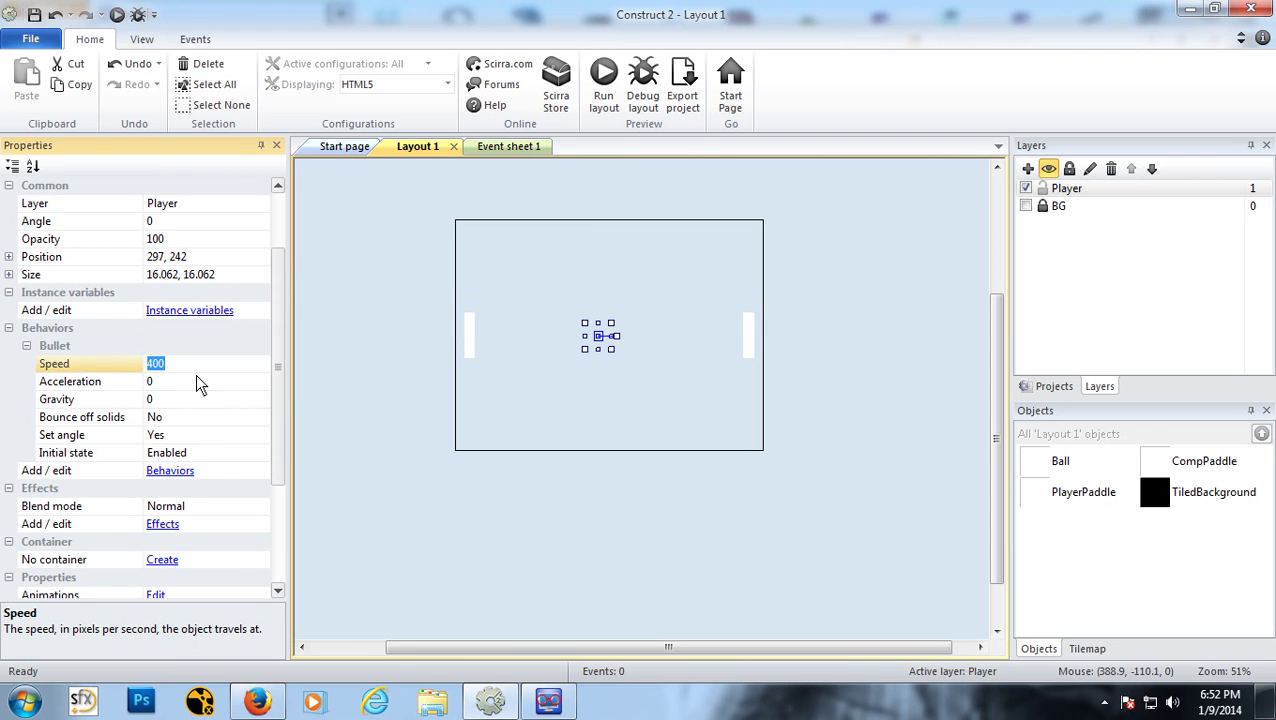
{"action": "left_click", "coordinate": [101, 379]}
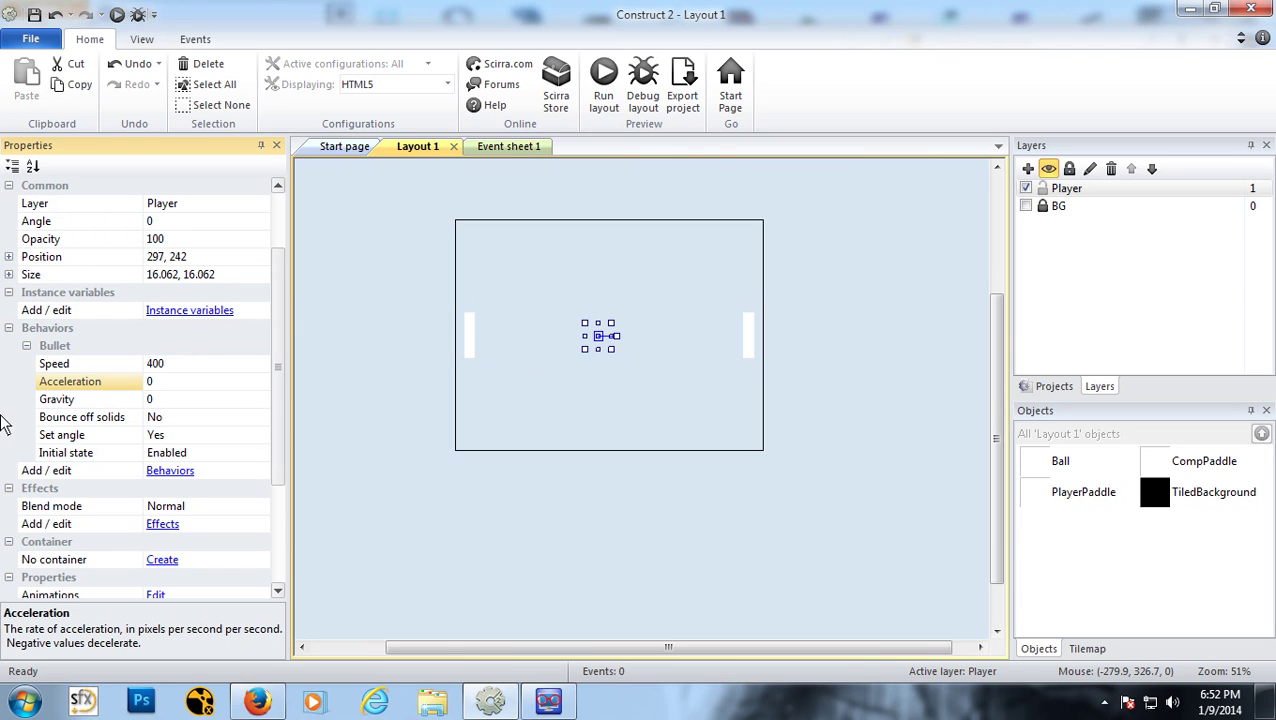
{"action": "left_click", "coordinate": [62, 400]}
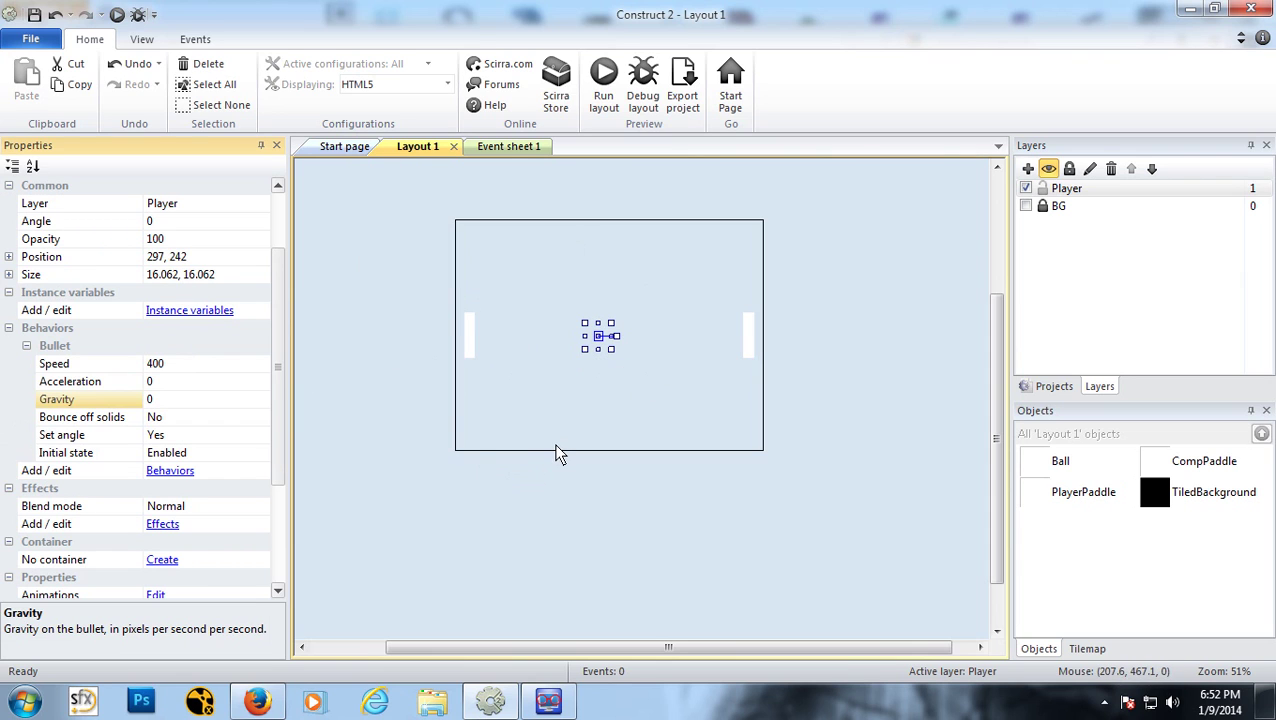
{"action": "left_click", "coordinate": [81, 419]}
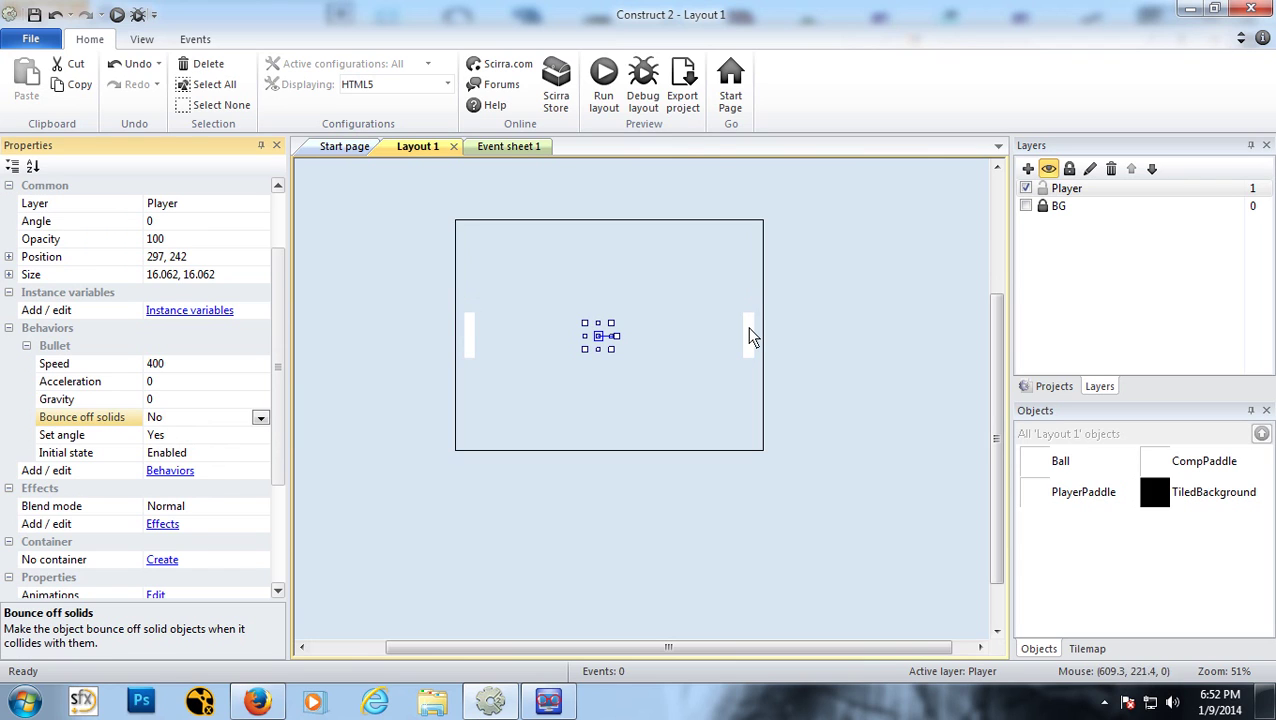
{"action": "left_click", "coordinate": [260, 417]}
{"action": "left_click", "coordinate": [238, 446]}
Step: Move the Ball to about 291, 231 near the layout's centre and set its angle to 0
{"action": "left_click", "coordinate": [72, 442]}
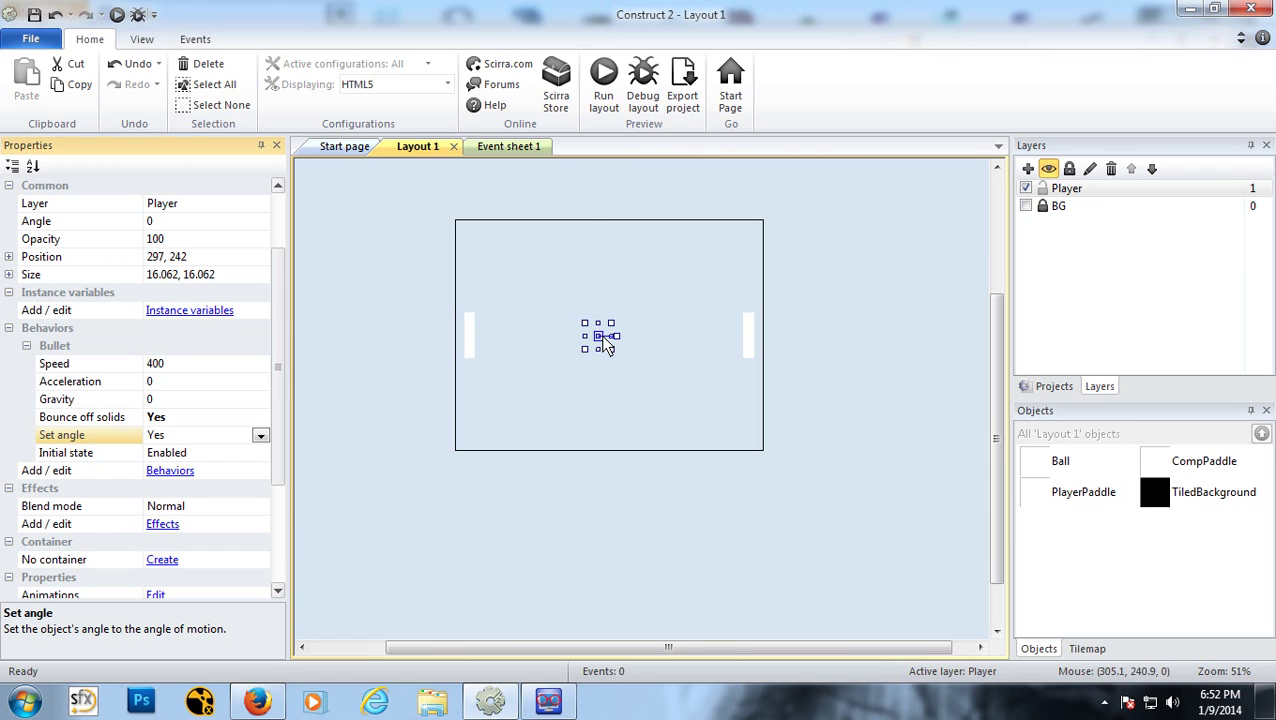
{"action": "mouse_move", "coordinate": [600, 340]}
{"action": "left_mouse_down"}
{"action": "mouse_move", "coordinate": [482, 338]}
{"action": "mouse_move", "coordinate": [632, 247]}
{"action": "mouse_move", "coordinate": [523, 322]}
{"action": "mouse_move", "coordinate": [590, 258]}
{"action": "mouse_move", "coordinate": [522, 308]}
{"action": "mouse_move", "coordinate": [560, 354]}
{"action": "mouse_move", "coordinate": [603, 343]}
{"action": "mouse_move", "coordinate": [482, 335]}
{"action": "mouse_move", "coordinate": [515, 319]}
{"action": "mouse_move", "coordinate": [501, 333]}
{"action": "mouse_move", "coordinate": [592, 228]}
{"action": "mouse_move", "coordinate": [585, 248]}
{"action": "mouse_move", "coordinate": [662, 385]}
{"action": "mouse_move", "coordinate": [603, 359]}
{"action": "mouse_move", "coordinate": [622, 350]}
{"action": "mouse_move", "coordinate": [601, 333]}
{"action": "mouse_move", "coordinate": [479, 334]}
{"action": "mouse_move", "coordinate": [500, 335]}
{"action": "mouse_move", "coordinate": [568, 246]}
{"action": "mouse_move", "coordinate": [636, 346]}
{"action": "mouse_move", "coordinate": [668, 425]}
{"action": "mouse_move", "coordinate": [733, 330]}
{"action": "mouse_move", "coordinate": [589, 333]}
{"action": "mouse_move", "coordinate": [599, 337]}
{"action": "left_mouse_up"}
{"action": "left_click", "coordinate": [415, 324]}
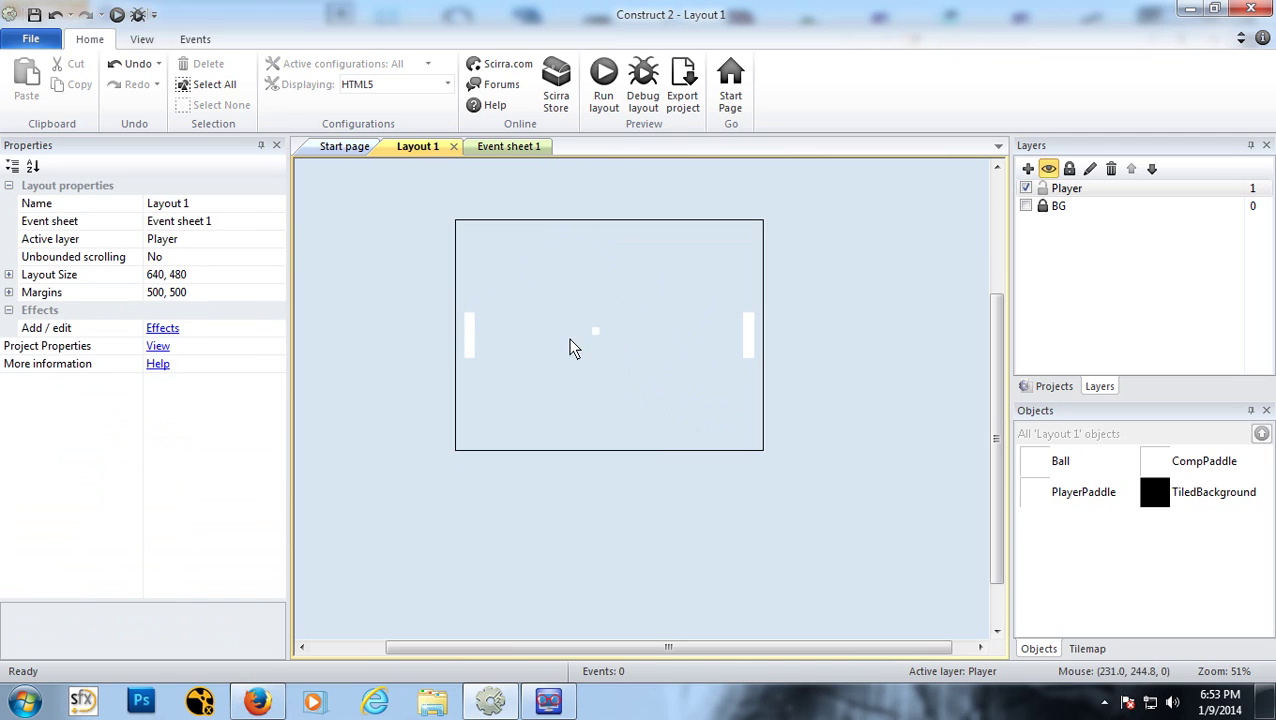
{"action": "left_click", "coordinate": [596, 331]}
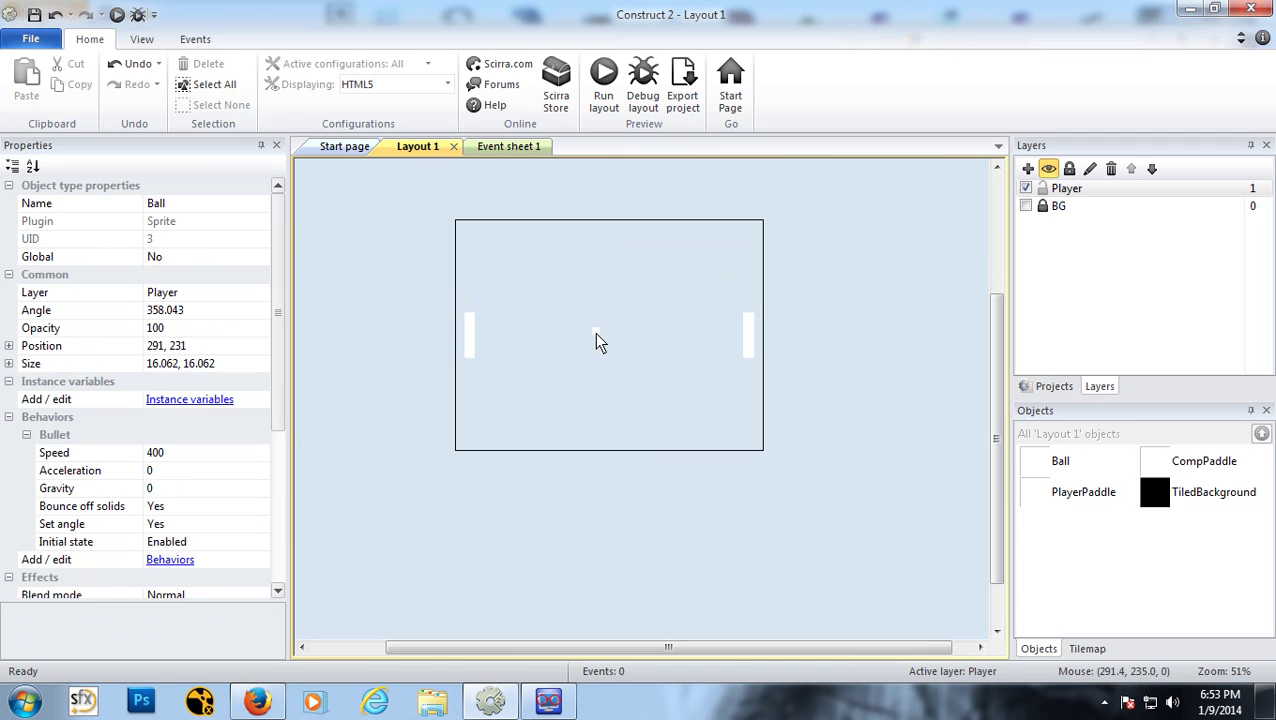
{"action": "left_click", "coordinate": [199, 310]}
{"action": "type", "text": "0"}
{"action": "key", "text": "Return"}
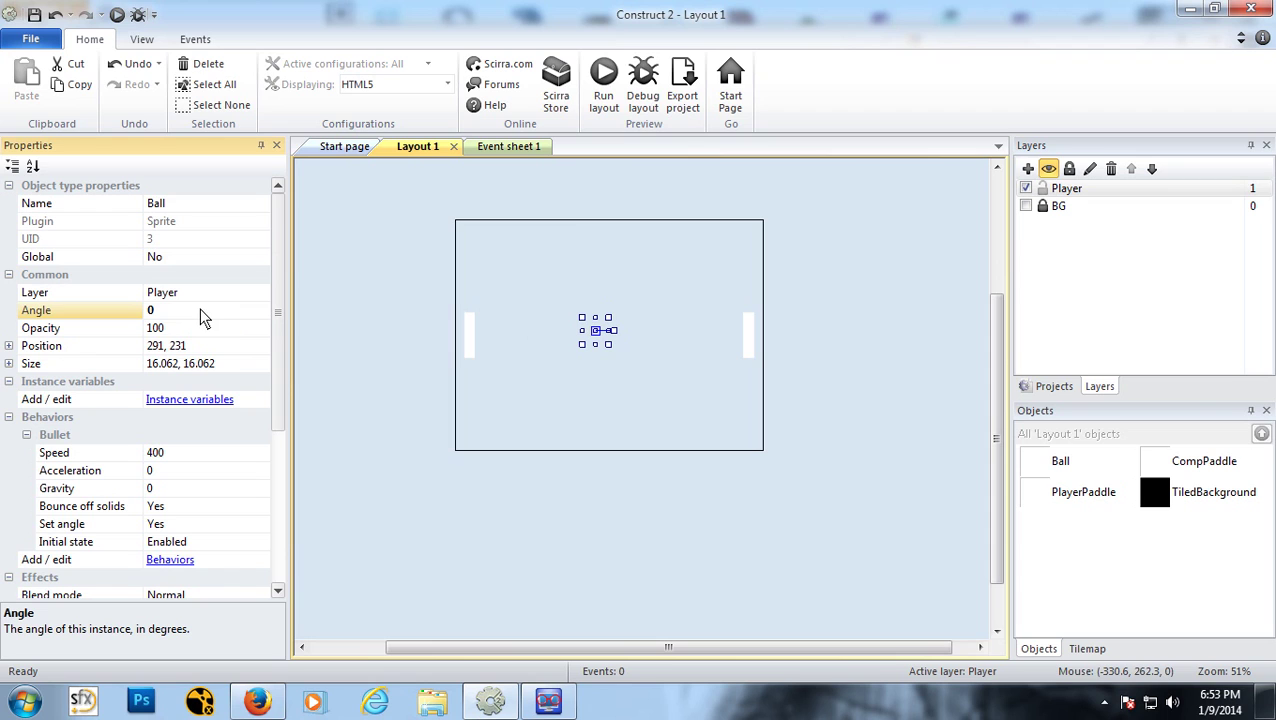
Step: Set the Set angle option of the Ball's Bullet behavior to No
{"action": "left_click", "coordinate": [195, 524]}
{"action": "left_click", "coordinate": [259, 524]}
{"action": "left_click", "coordinate": [231, 545]}
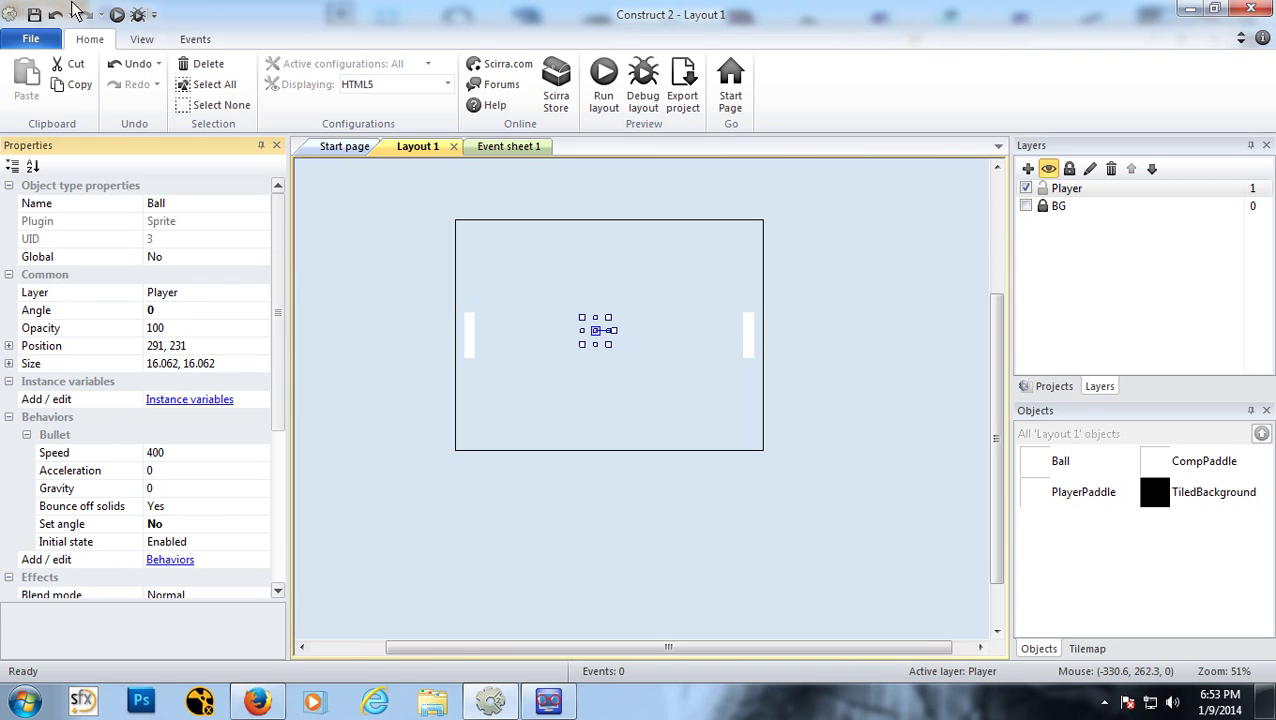
Step: Preview the game to check the ball's movement, then close the preview and return to Construct 2
{"action": "left_click", "coordinate": [122, 16]}
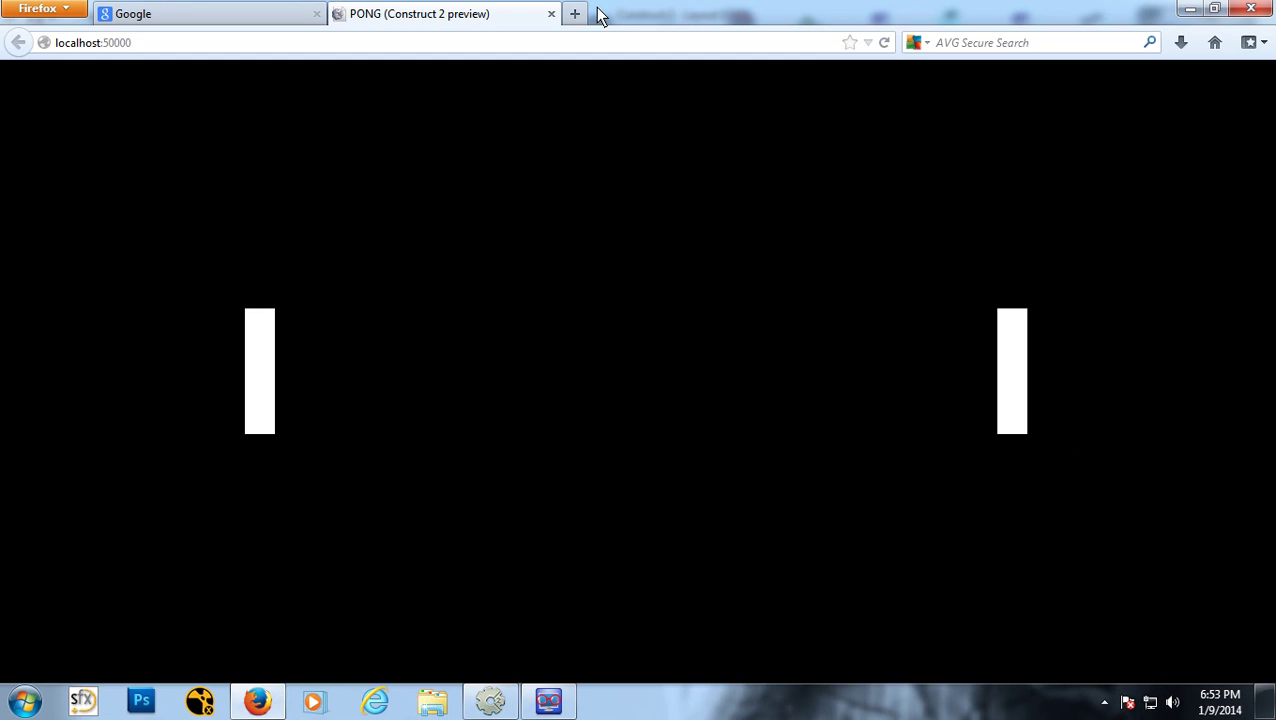
{"action": "left_click", "coordinate": [551, 14]}
{"action": "left_click", "coordinate": [490, 702]}
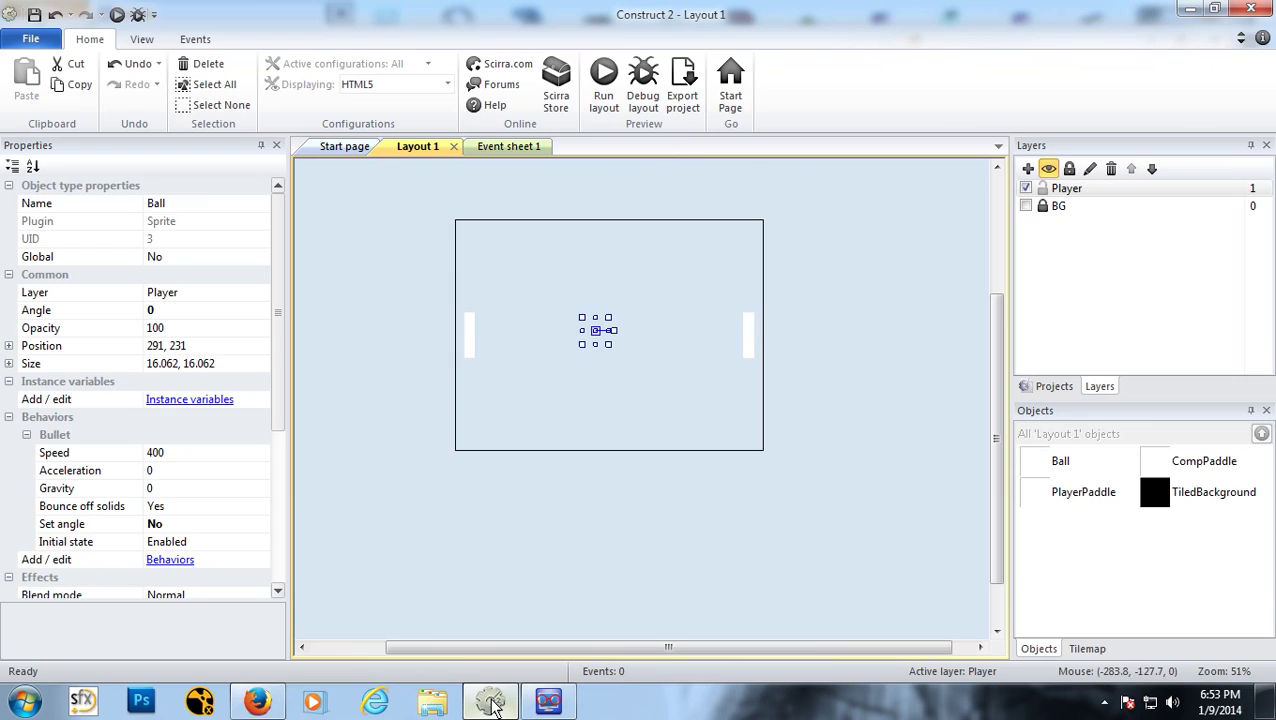
Step: Add the Solid behavior to the CompPaddle sprite and close its behavior list
{"action": "left_click", "coordinate": [748, 316]}
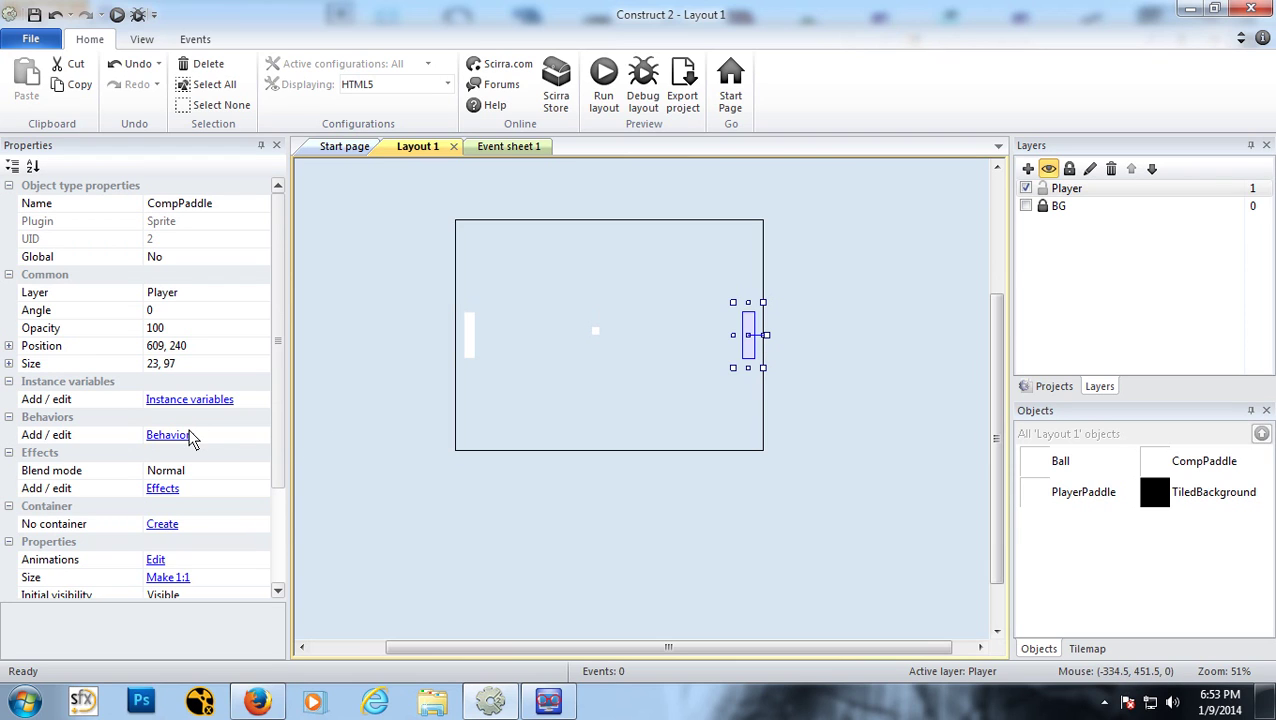
{"action": "left_click", "coordinate": [163, 437]}
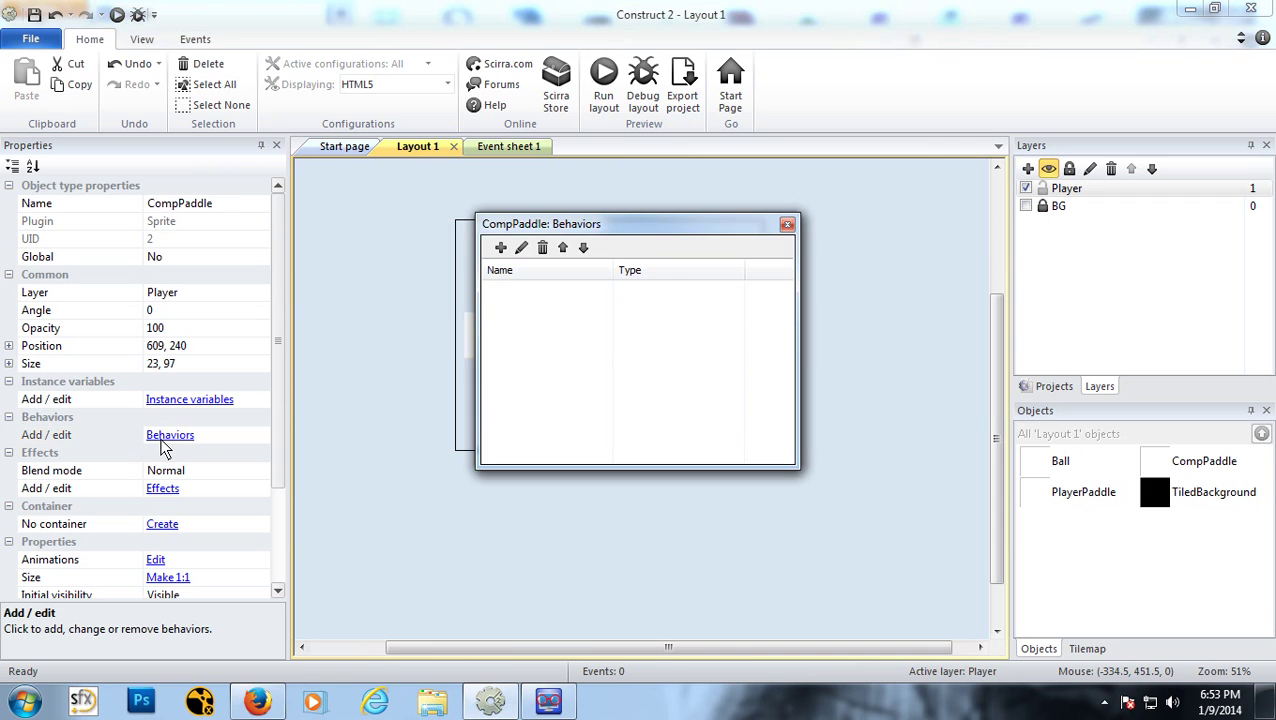
{"action": "left_click", "coordinate": [500, 250]}
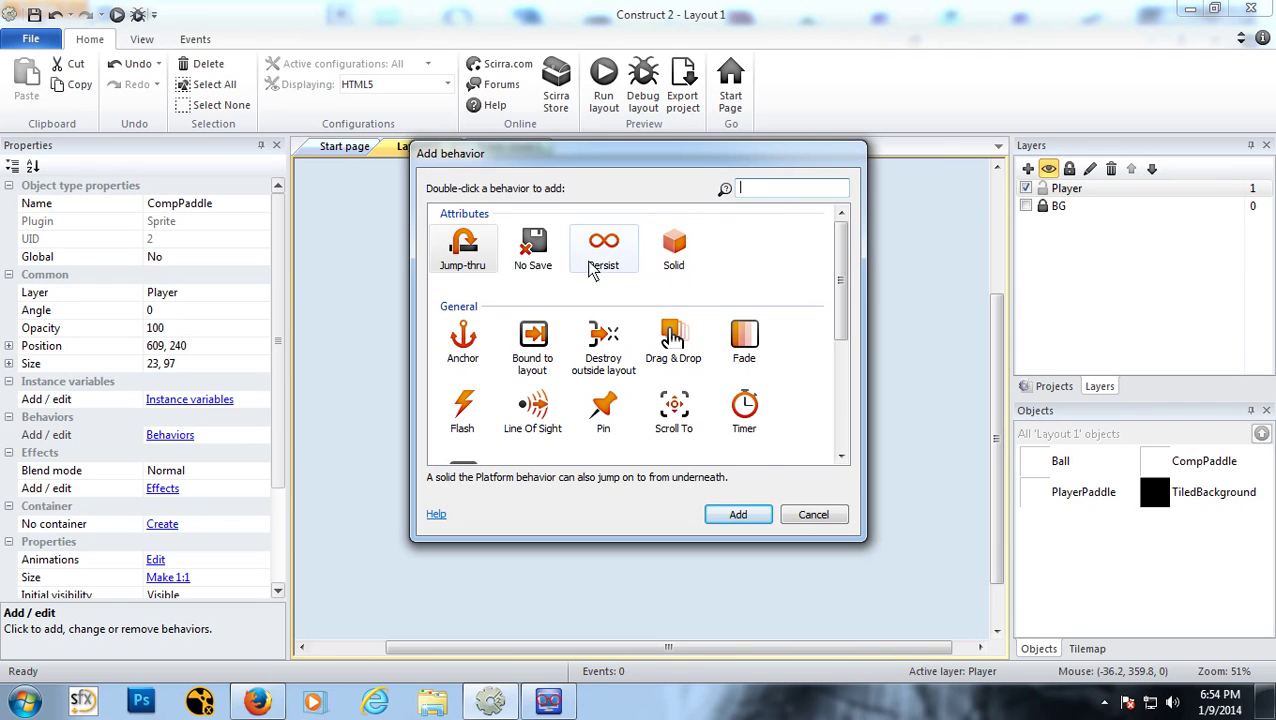
{"action": "left_click", "coordinate": [670, 246]}
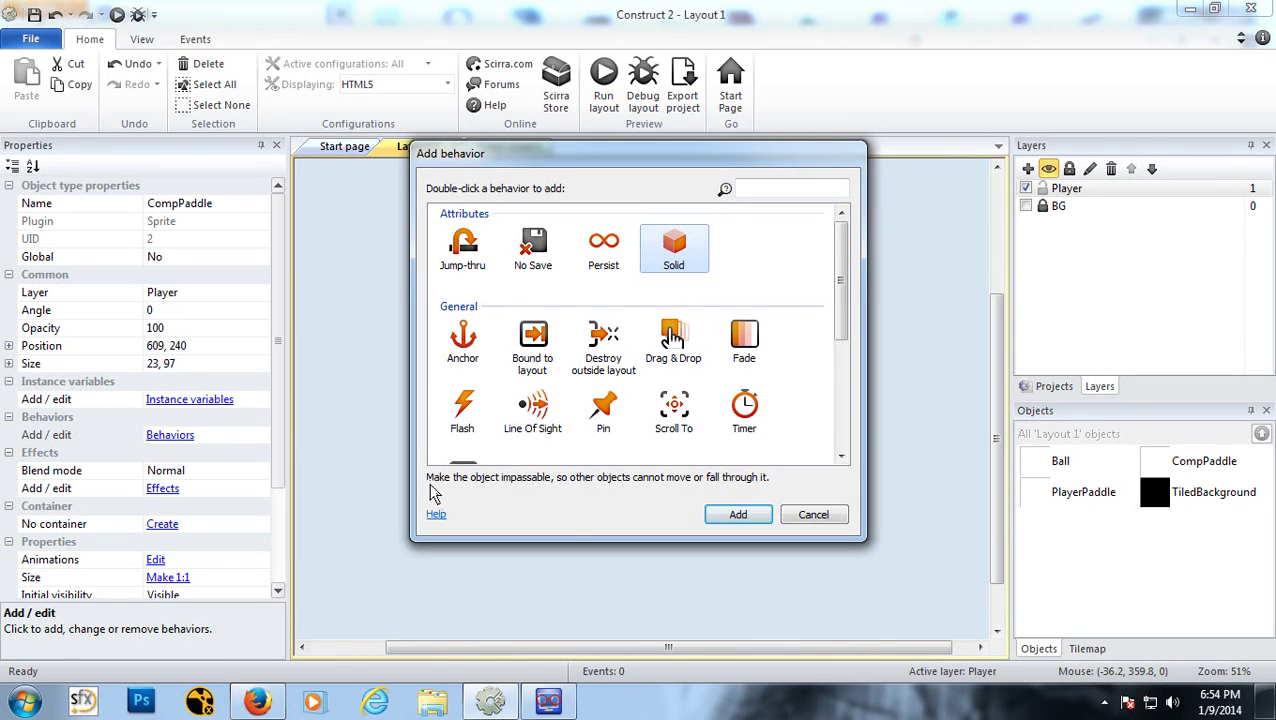
{"action": "left_click", "coordinate": [720, 516]}
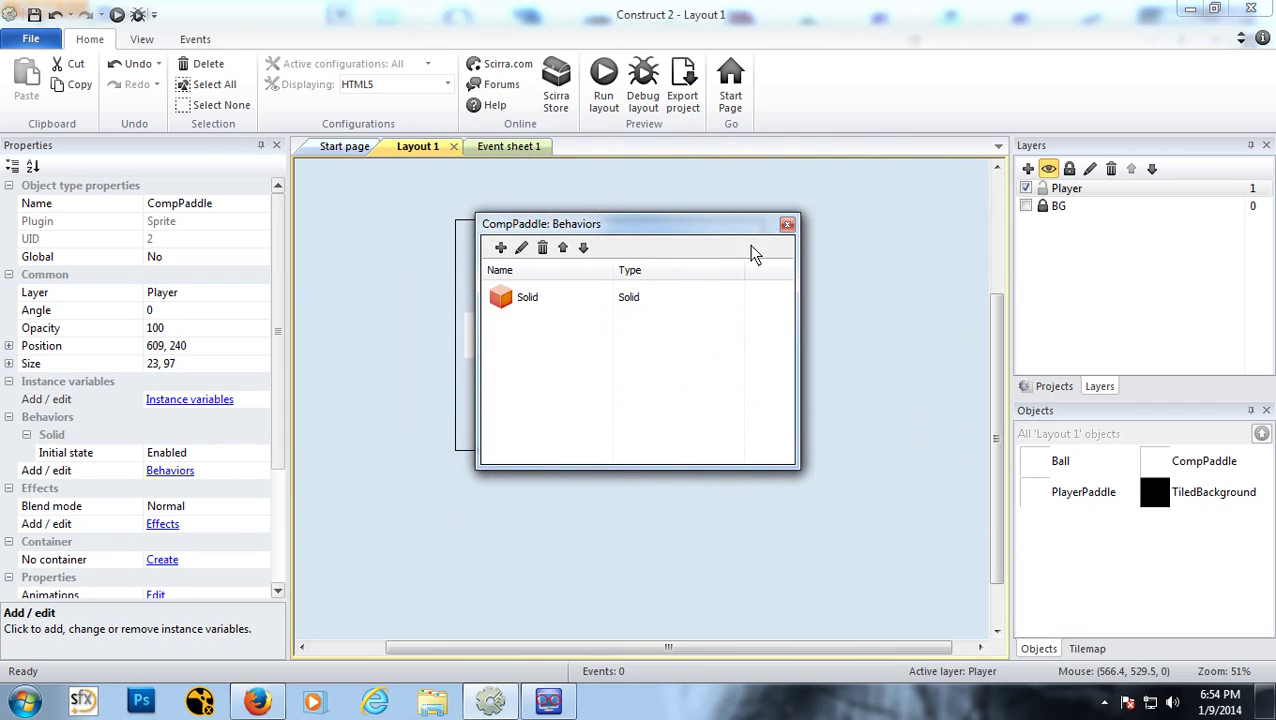
{"action": "left_click", "coordinate": [786, 228]}
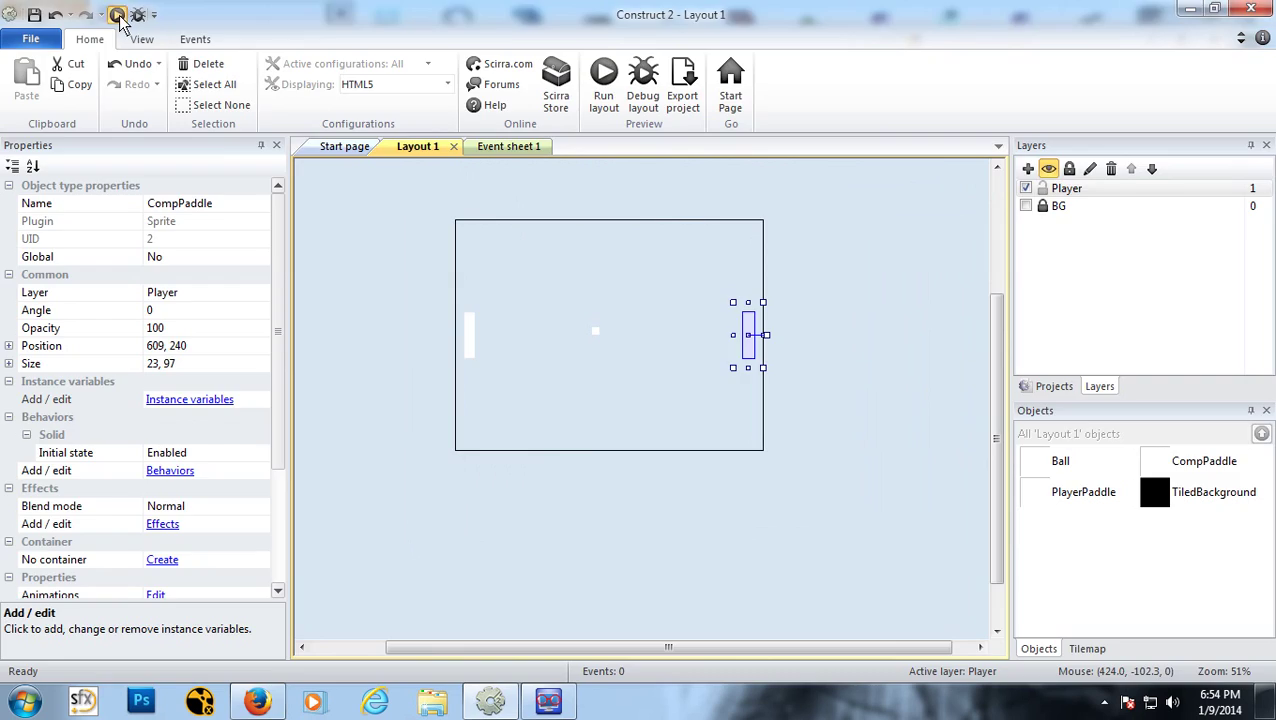
Step: Preview the game to test the ball against the solid computer paddle, then close the preview and return to Construct 2
{"action": "left_click", "coordinate": [117, 14]}
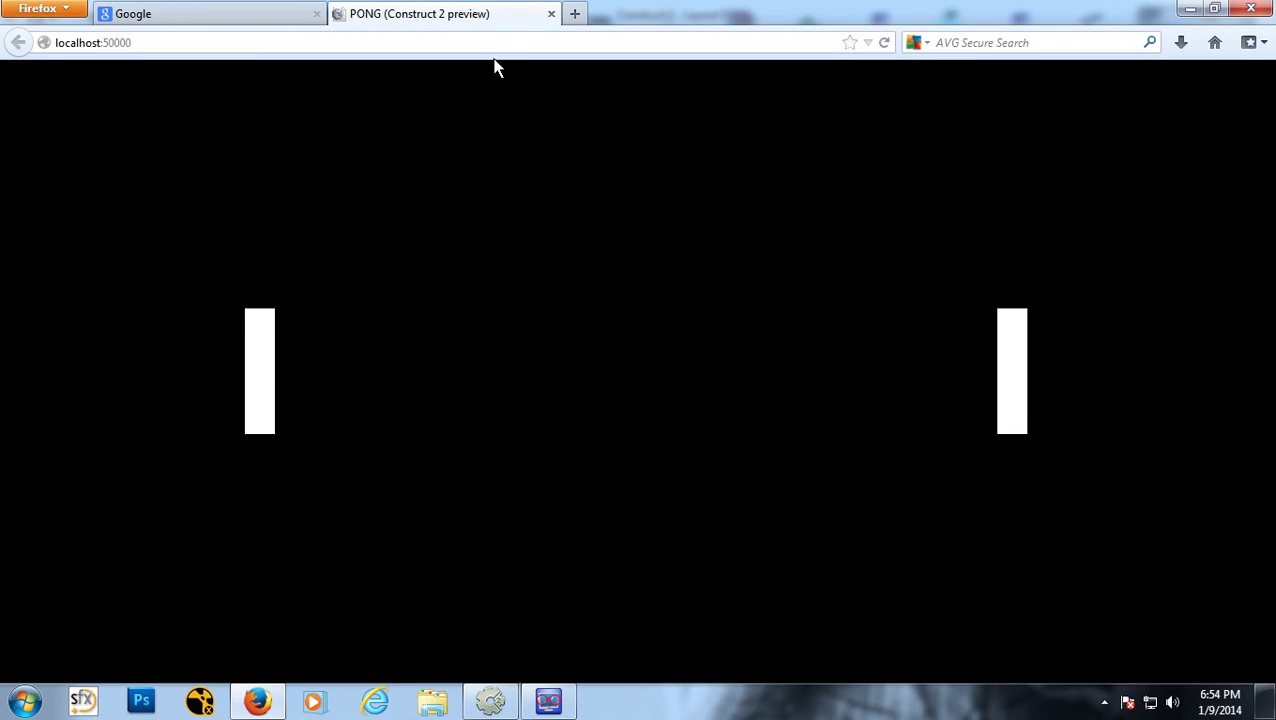
{"action": "left_click", "coordinate": [551, 14]}
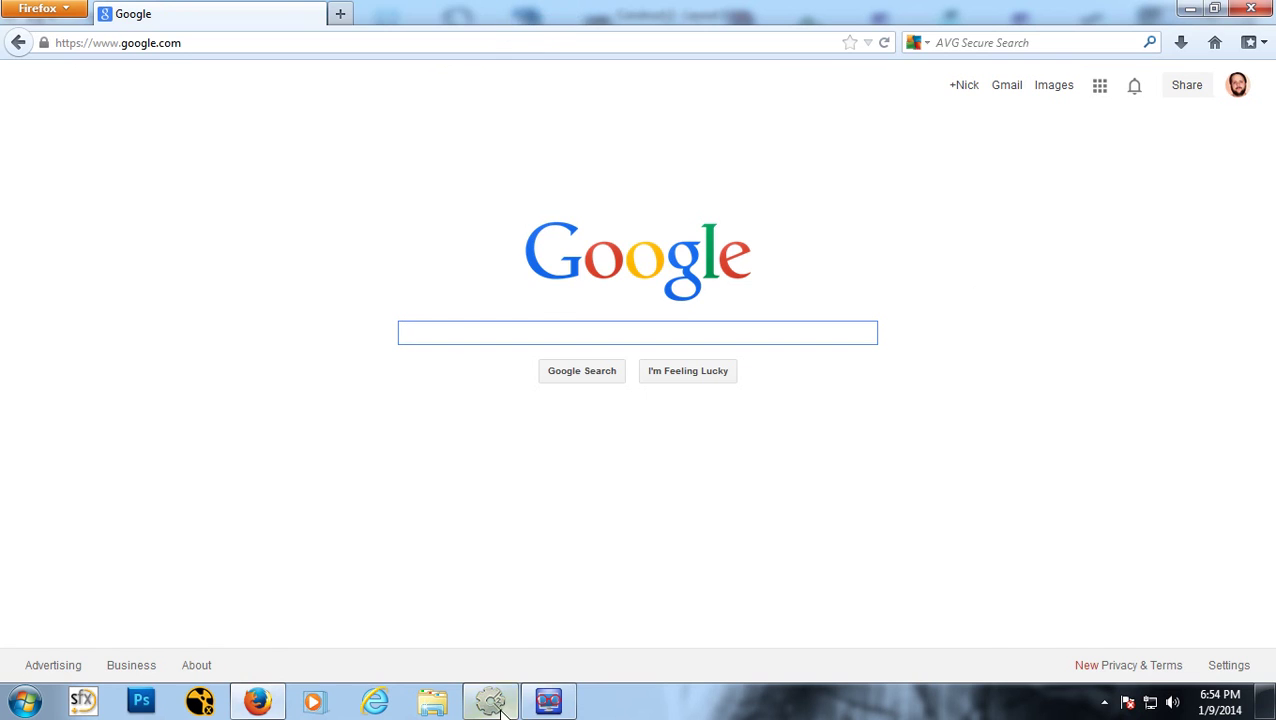
{"action": "left_click", "coordinate": [500, 708]}
Step: Add the Solid behavior to the PlayerPaddle sprite and close its behavior list
{"action": "left_click", "coordinate": [458, 325]}
{"action": "left_click", "coordinate": [469, 326]}
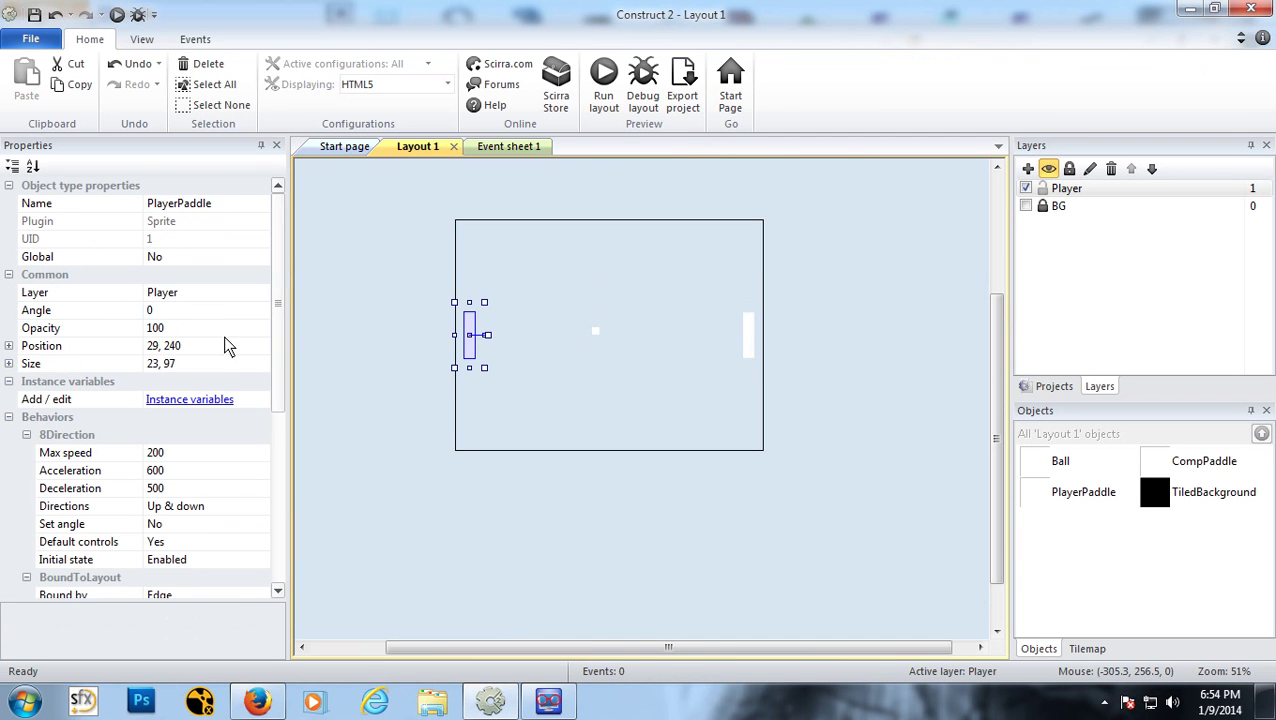
{"action": "left_click", "coordinate": [26, 434]}
{"action": "left_click", "coordinate": [26, 452]}
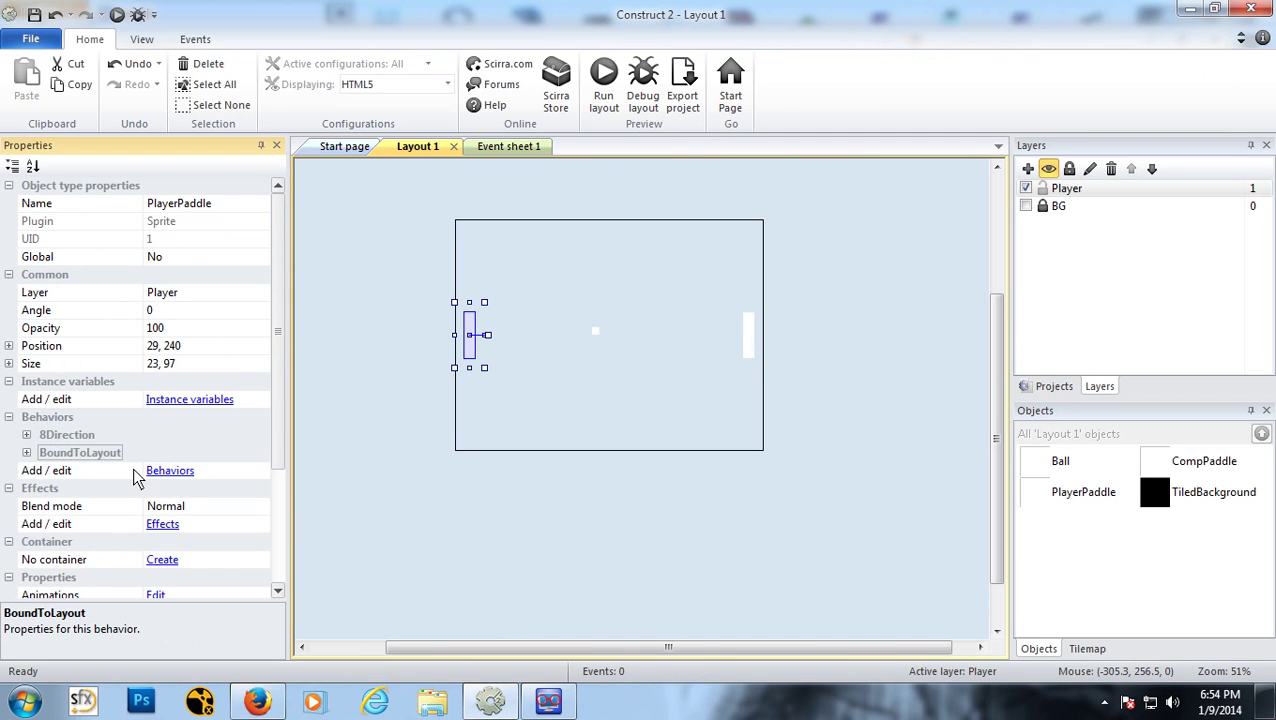
{"action": "left_click", "coordinate": [158, 470]}
{"action": "left_click", "coordinate": [495, 250]}
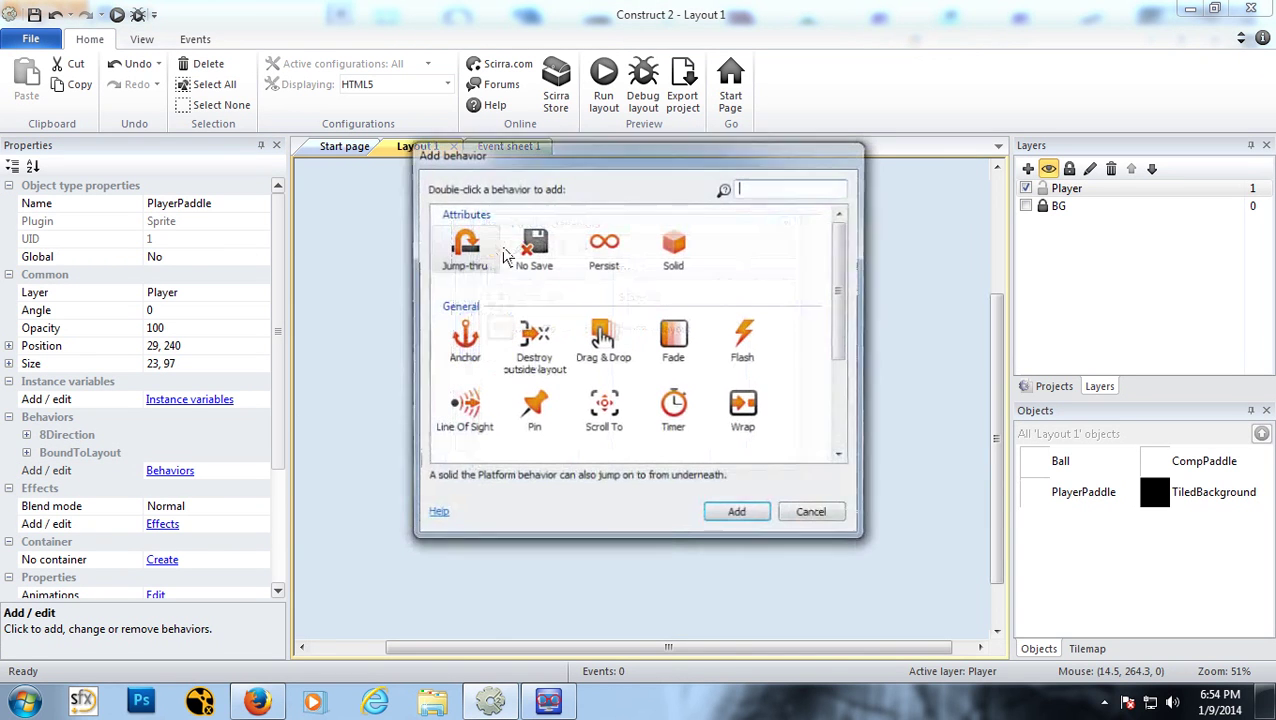
{"action": "left_click", "coordinate": [673, 248]}
{"action": "left_click", "coordinate": [733, 513]}
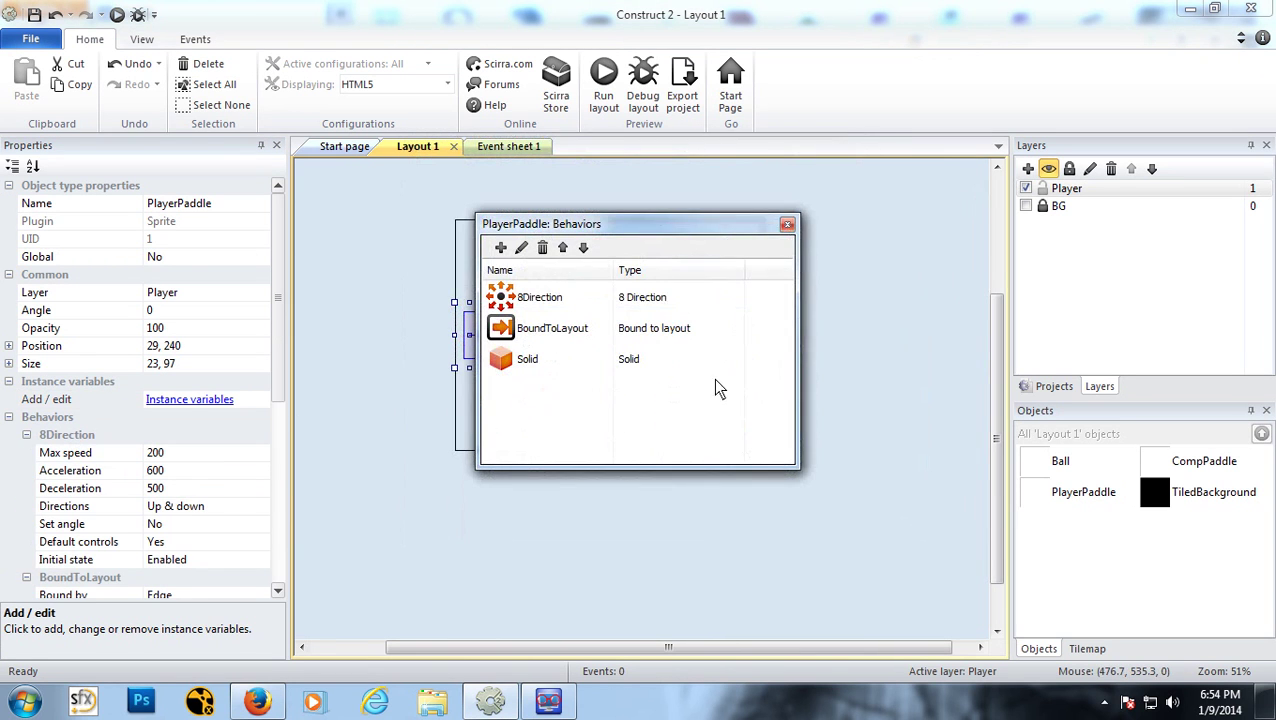
{"action": "left_click", "coordinate": [787, 225]}
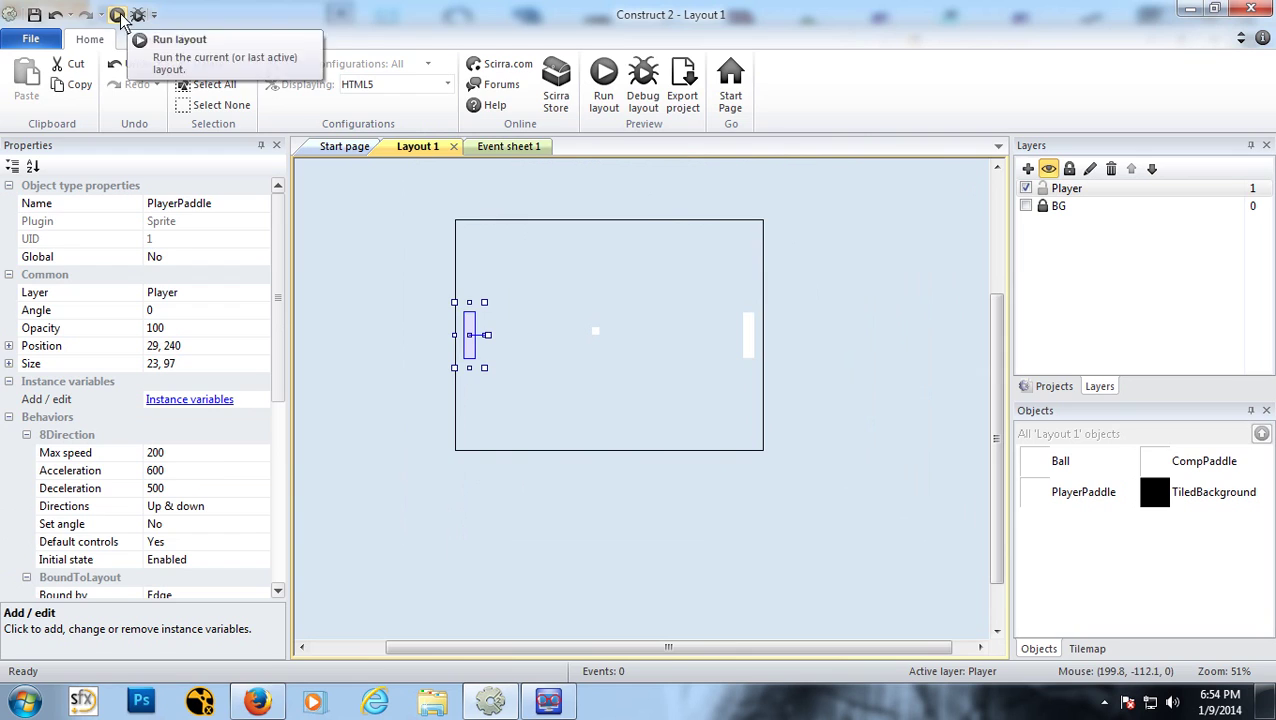
Step: Preview the game, test the ball against both solid paddles while moving the player paddle, then close the preview and return to Construct 2
{"action": "left_click", "coordinate": [117, 15]}
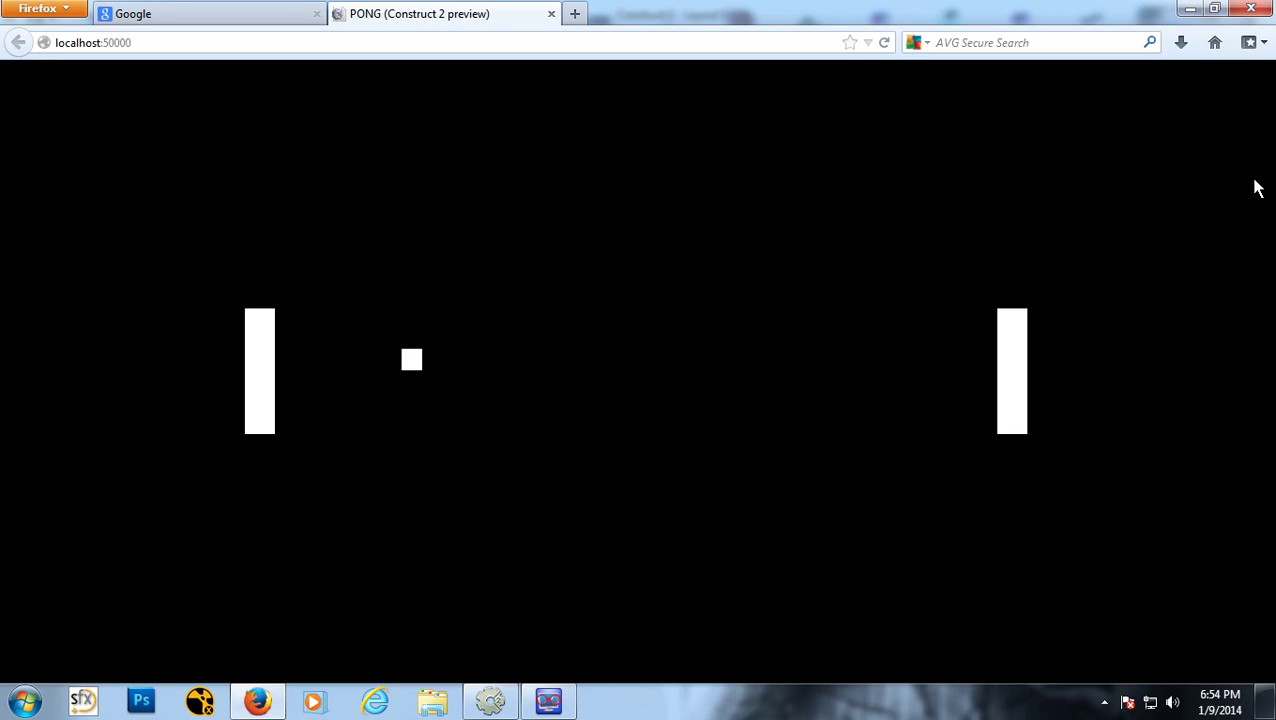
{"action": "key", "text": "Up"}
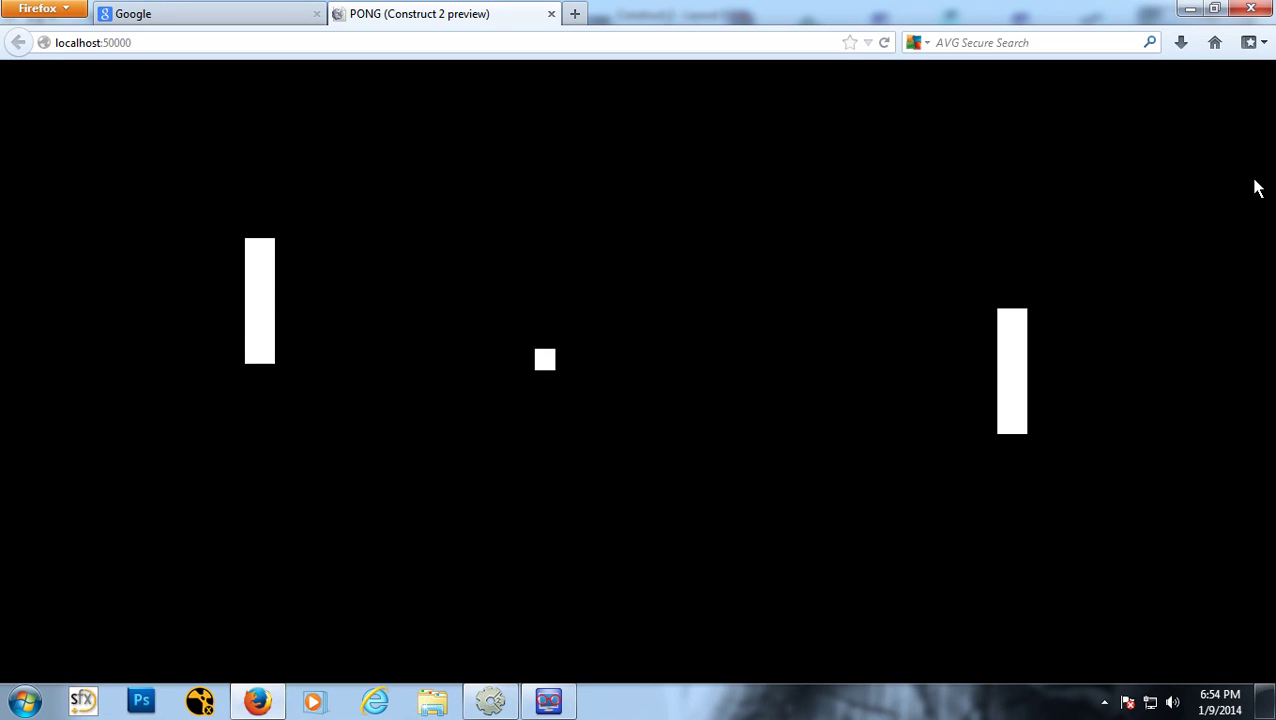
{"action": "key", "text": "Up"}
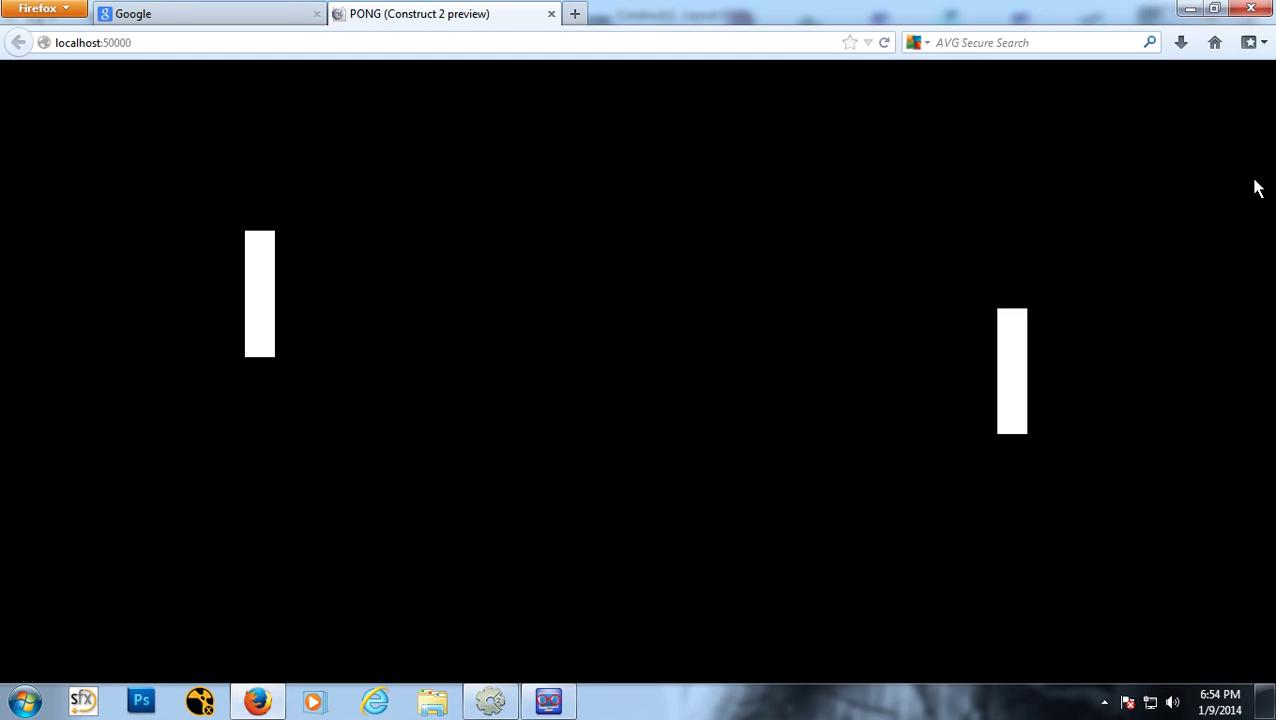
{"action": "key", "text": "Down"}
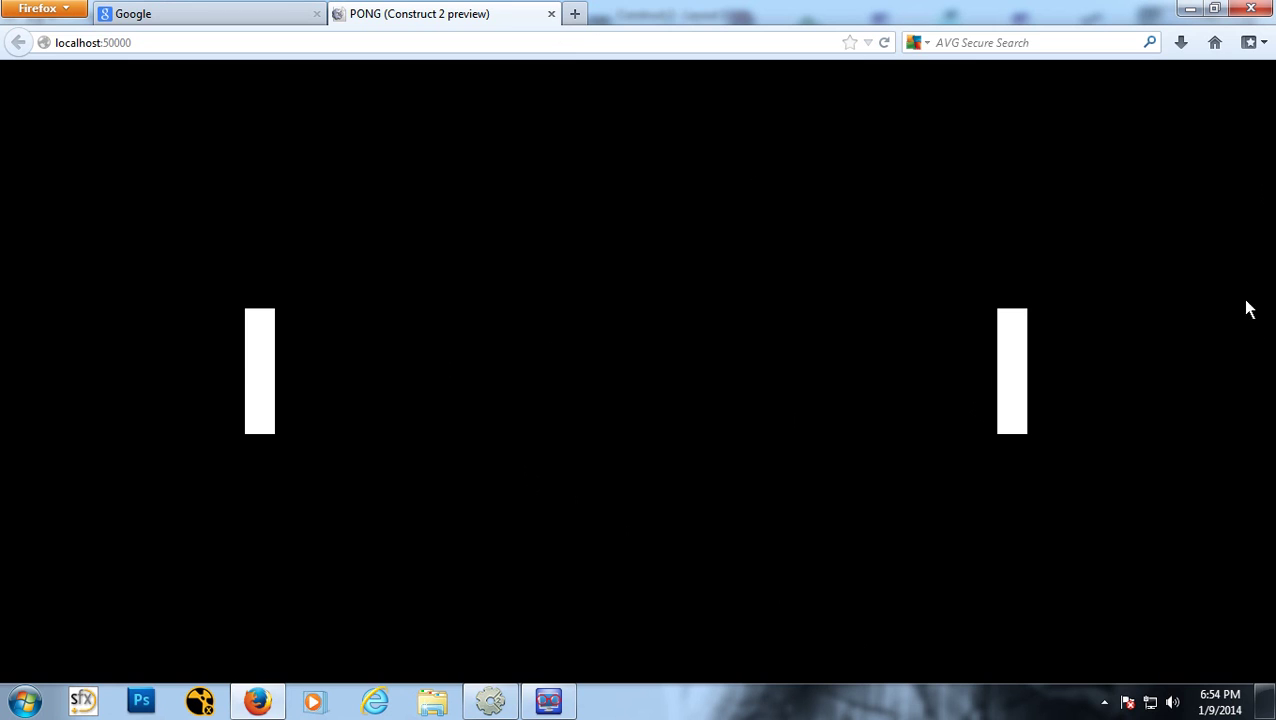
{"action": "left_click", "coordinate": [551, 14]}
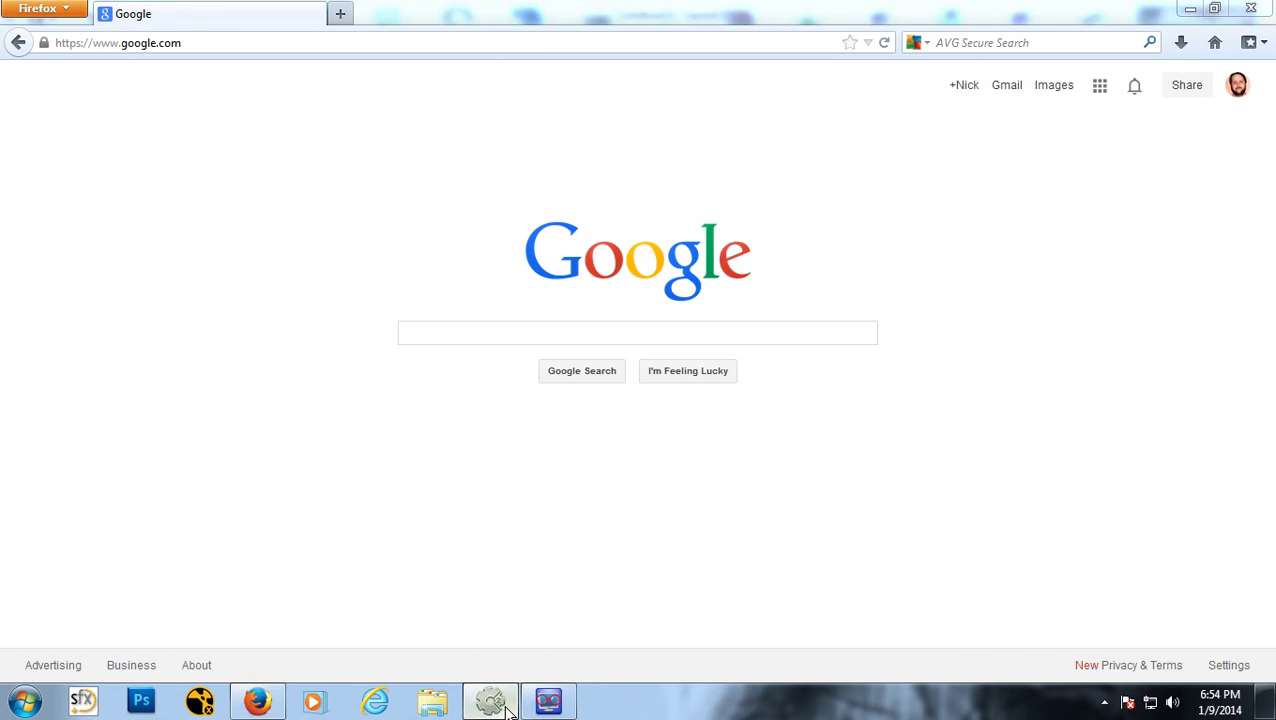
{"action": "left_click", "coordinate": [491, 701]}
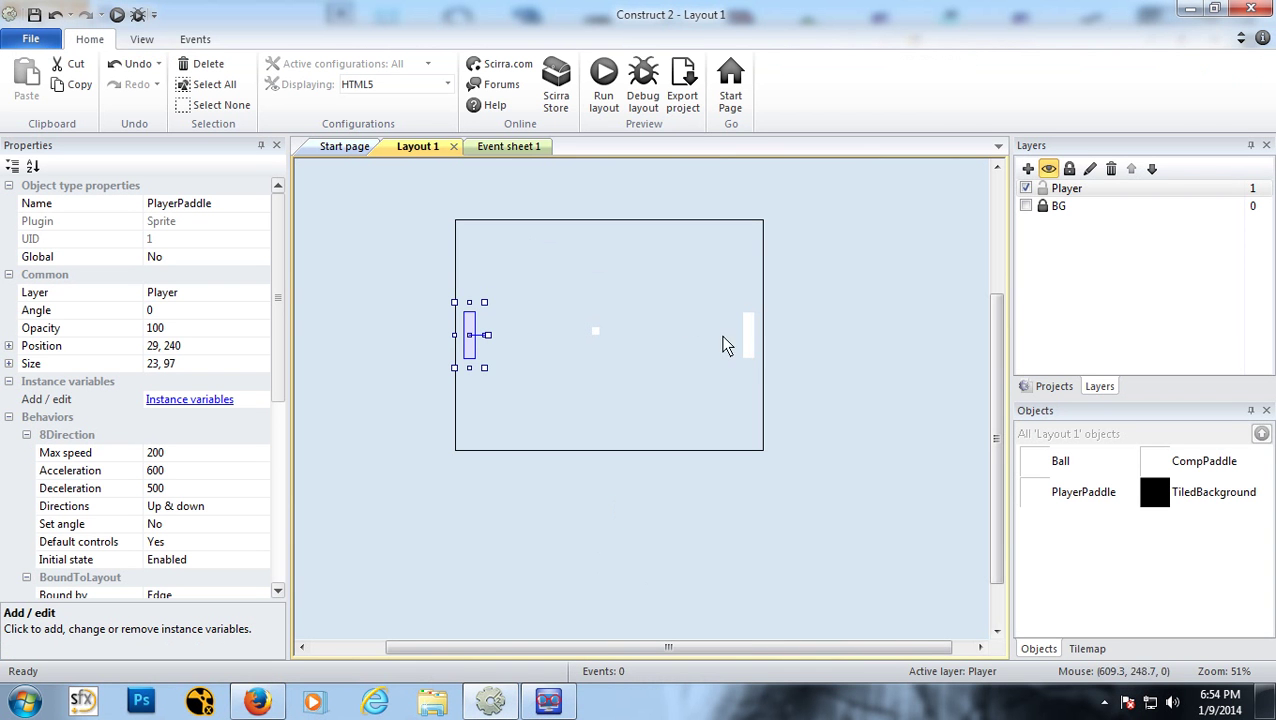
Step: Start a new event on Event sheet 1 with a Compare Y condition for CompPaddle
{"action": "left_click", "coordinate": [750, 343]}
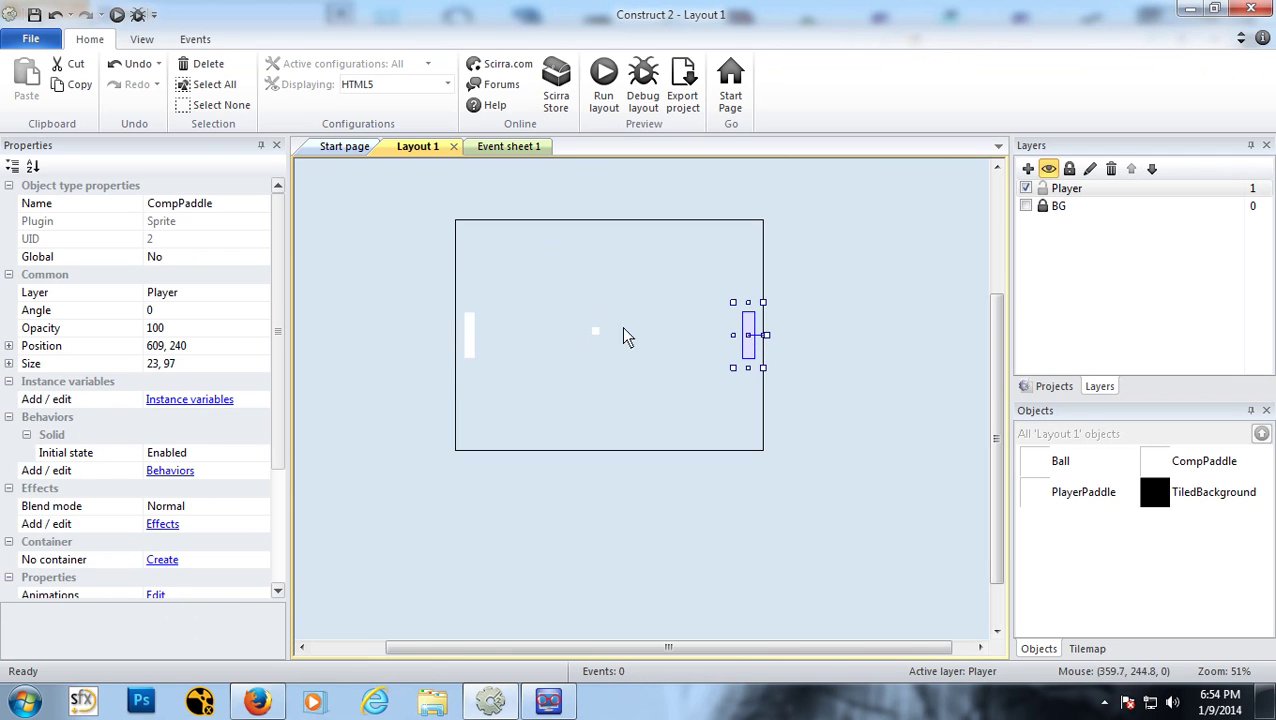
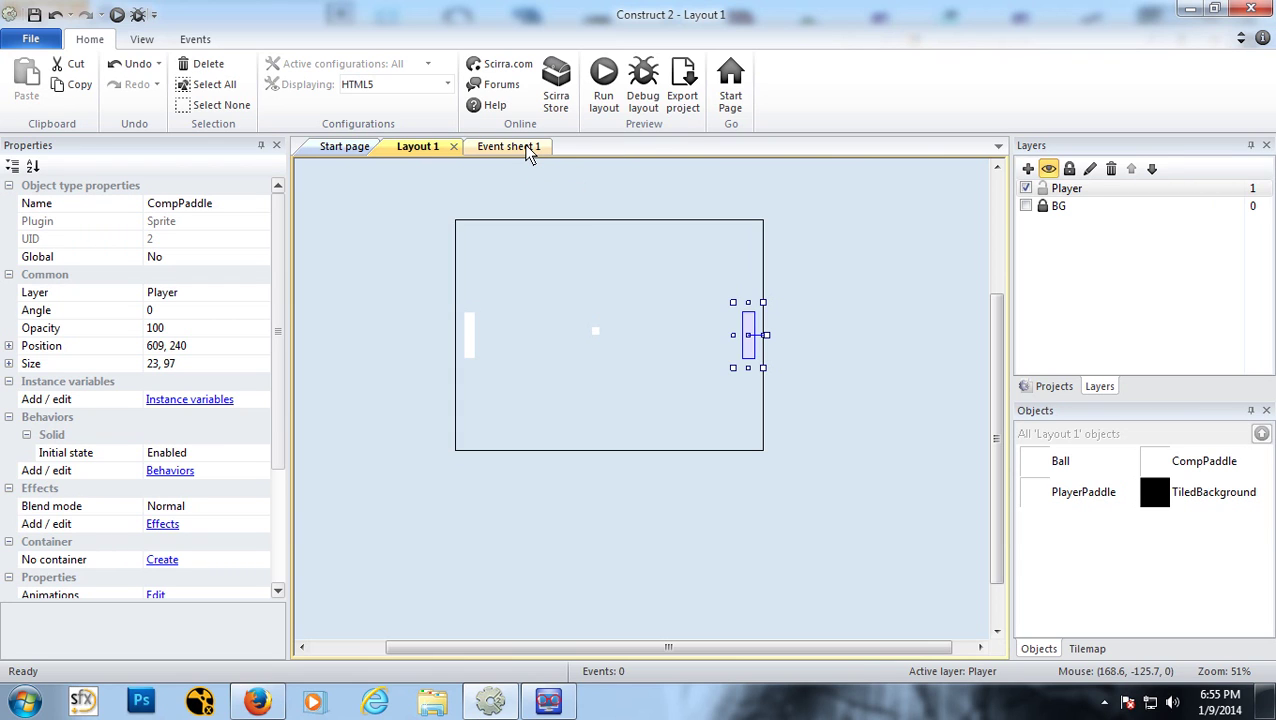
{"action": "left_click", "coordinate": [510, 147]}
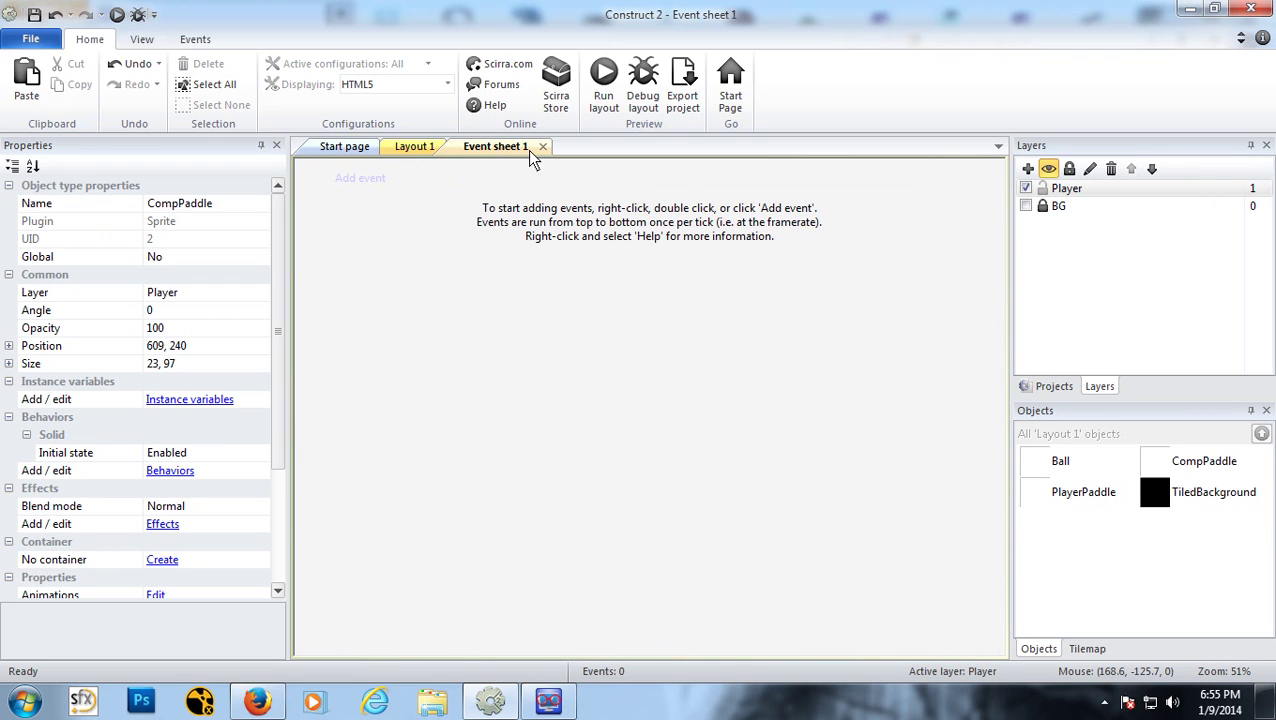
{"action": "left_click", "coordinate": [372, 179]}
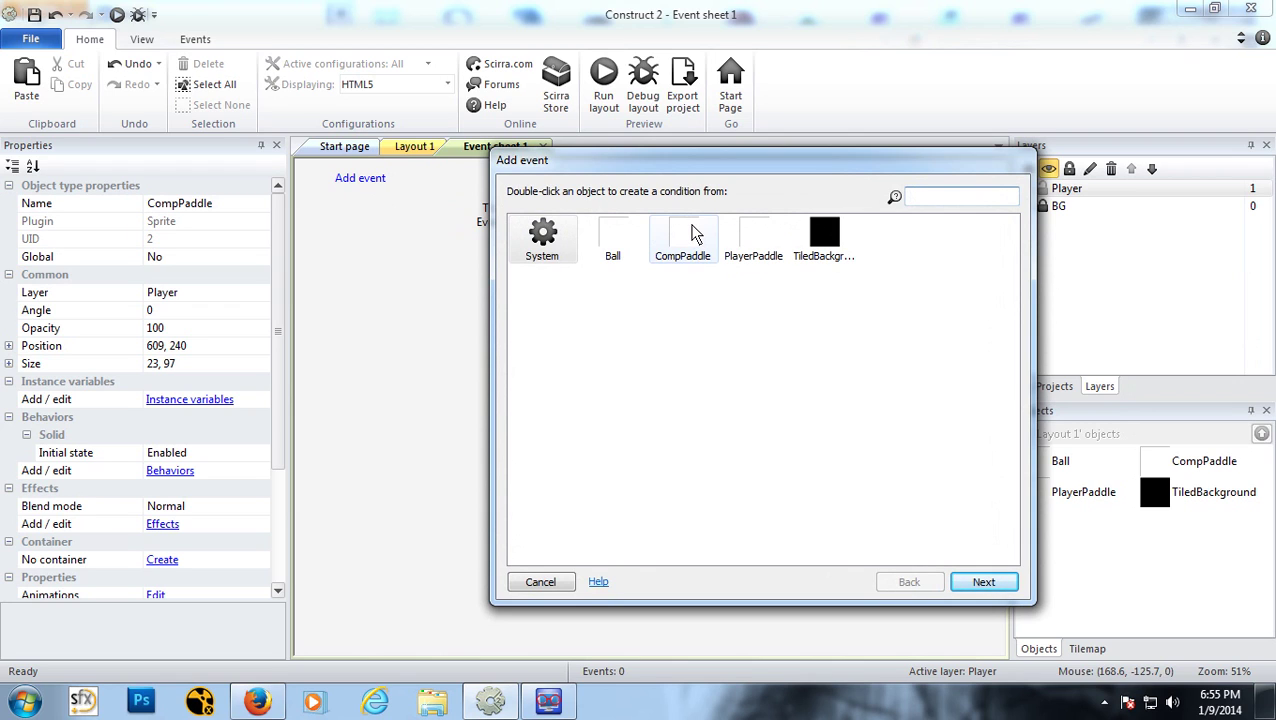
{"action": "left_click", "coordinate": [694, 235]}
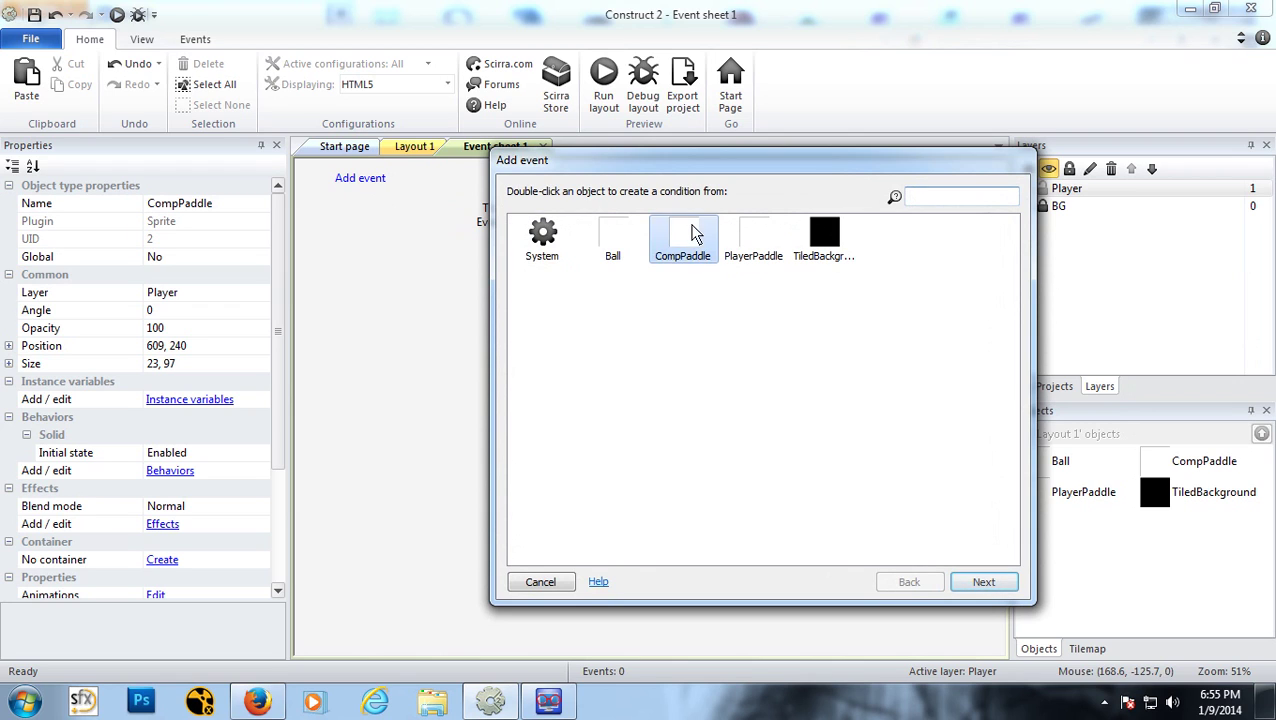
{"action": "left_click", "coordinate": [988, 585]}
{"action": "left_click_drag", "start_coordinate": [1010, 365], "coordinate": [1017, 490]}
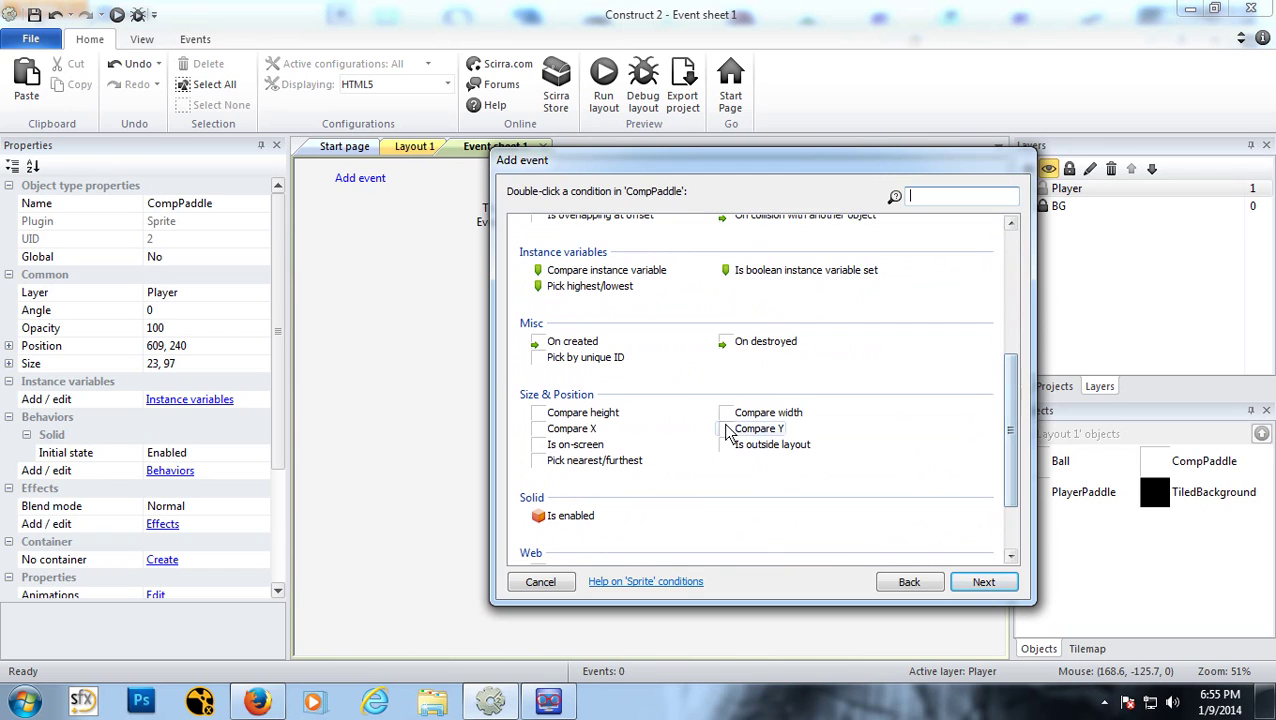
{"action": "left_click", "coordinate": [755, 430]}
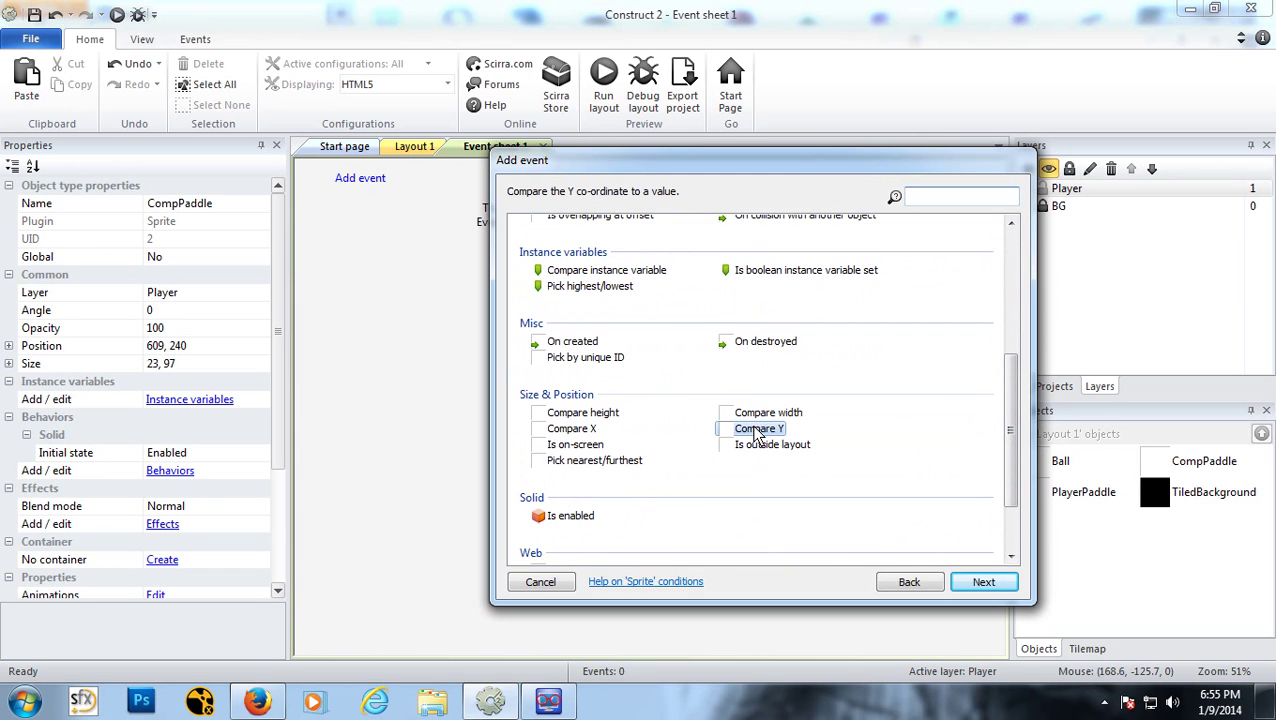
{"action": "left_click", "coordinate": [979, 588]}
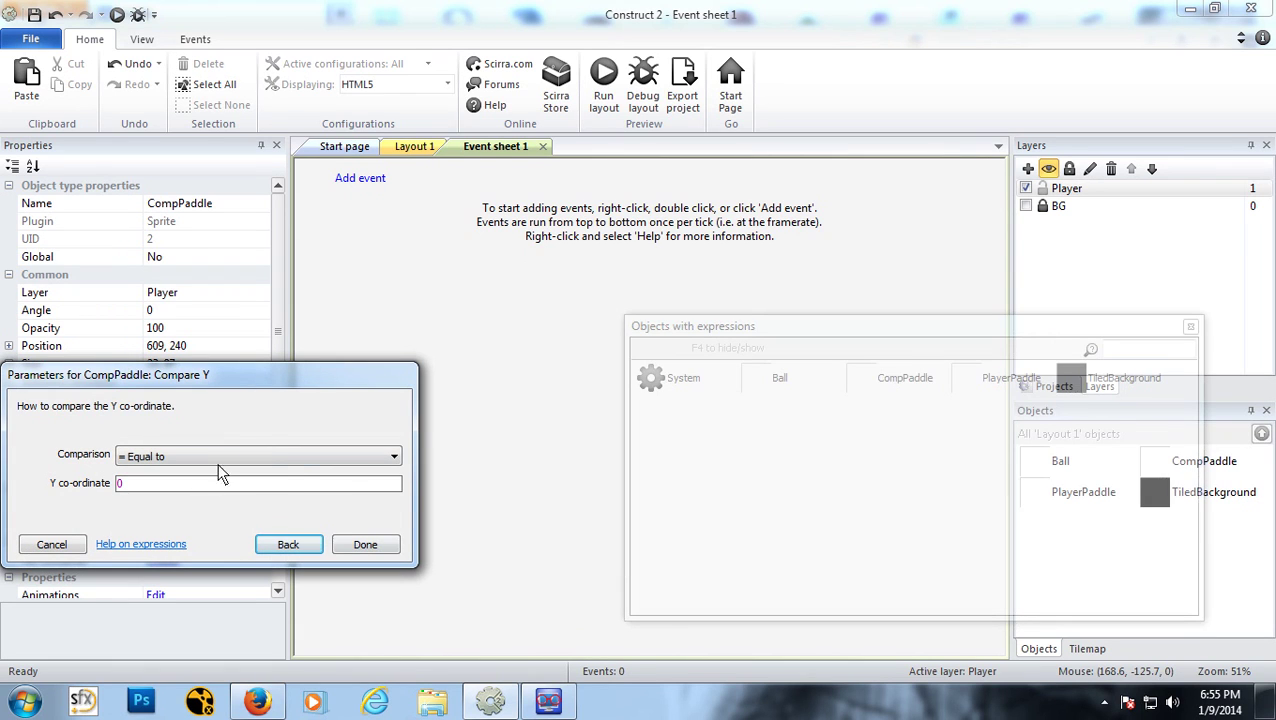
Step: Set the CompPaddle condition to a Y co-ordinate less than Ball.Y and complete the event
{"action": "left_click", "coordinate": [272, 485]}
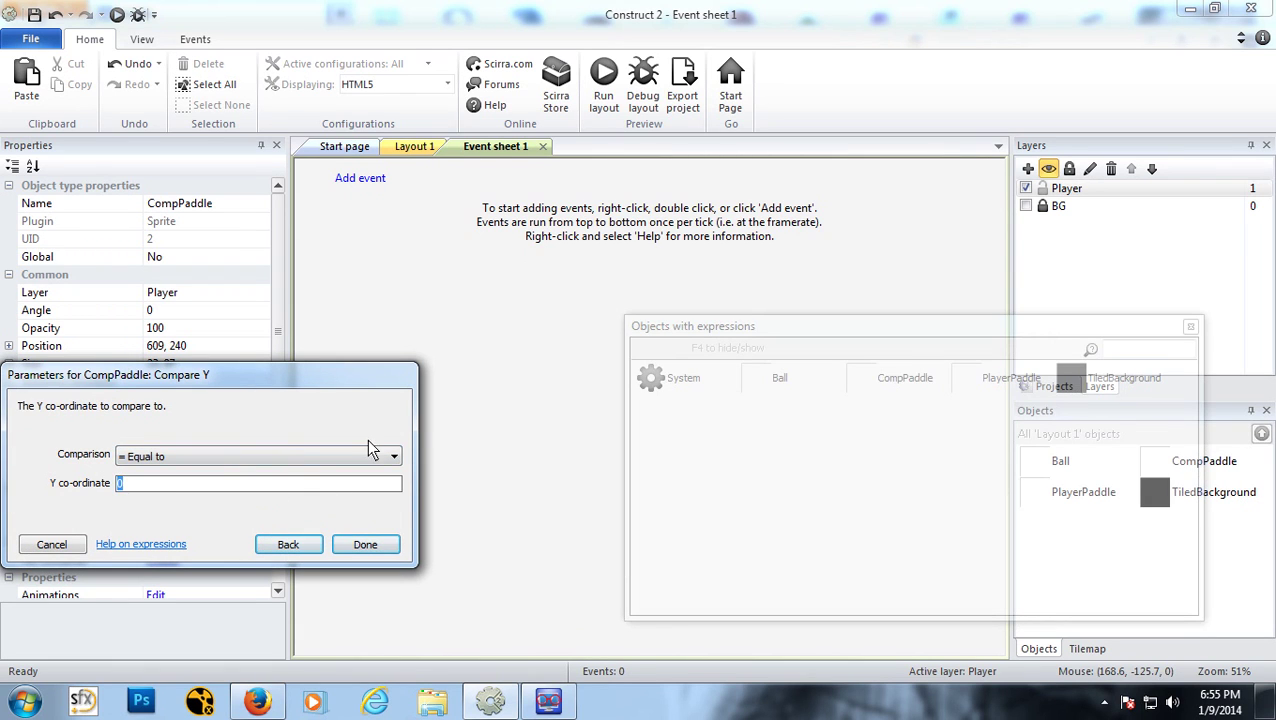
{"action": "left_click_drag", "start_coordinate": [1012, 328], "coordinate": [765, 274]}
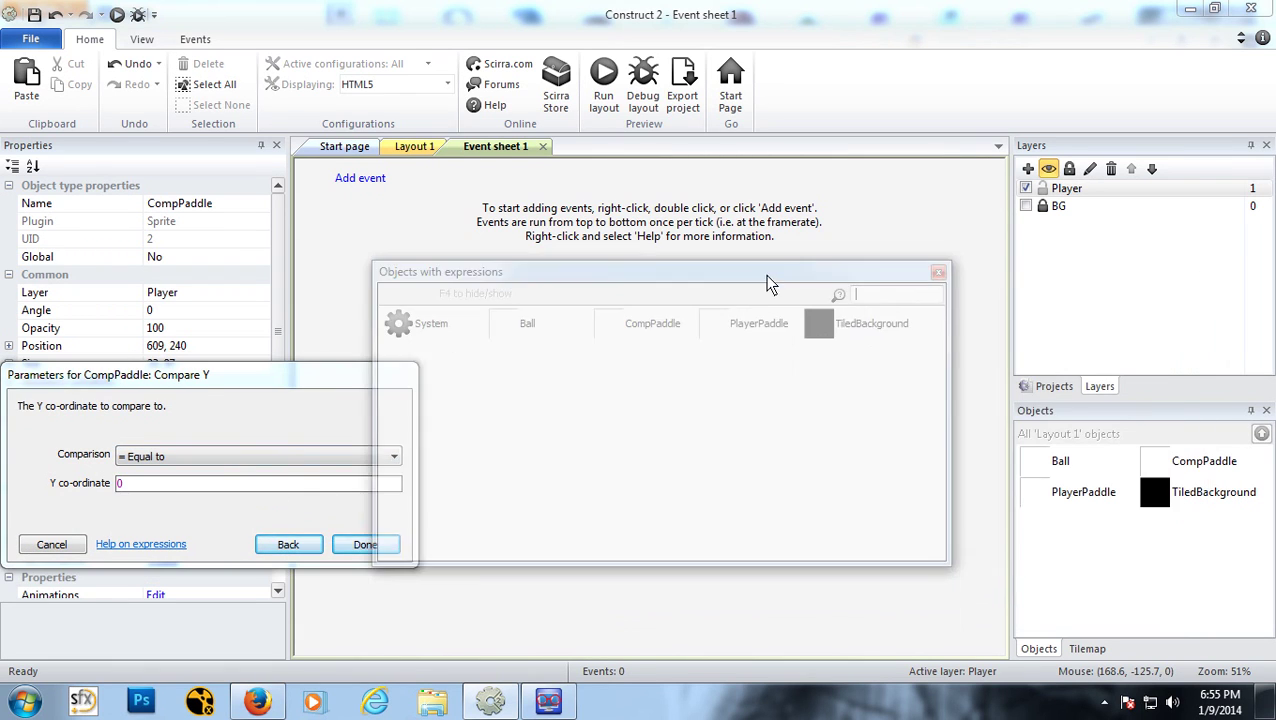
{"action": "left_click", "coordinate": [175, 500]}
{"action": "type", "text": "Ball"}
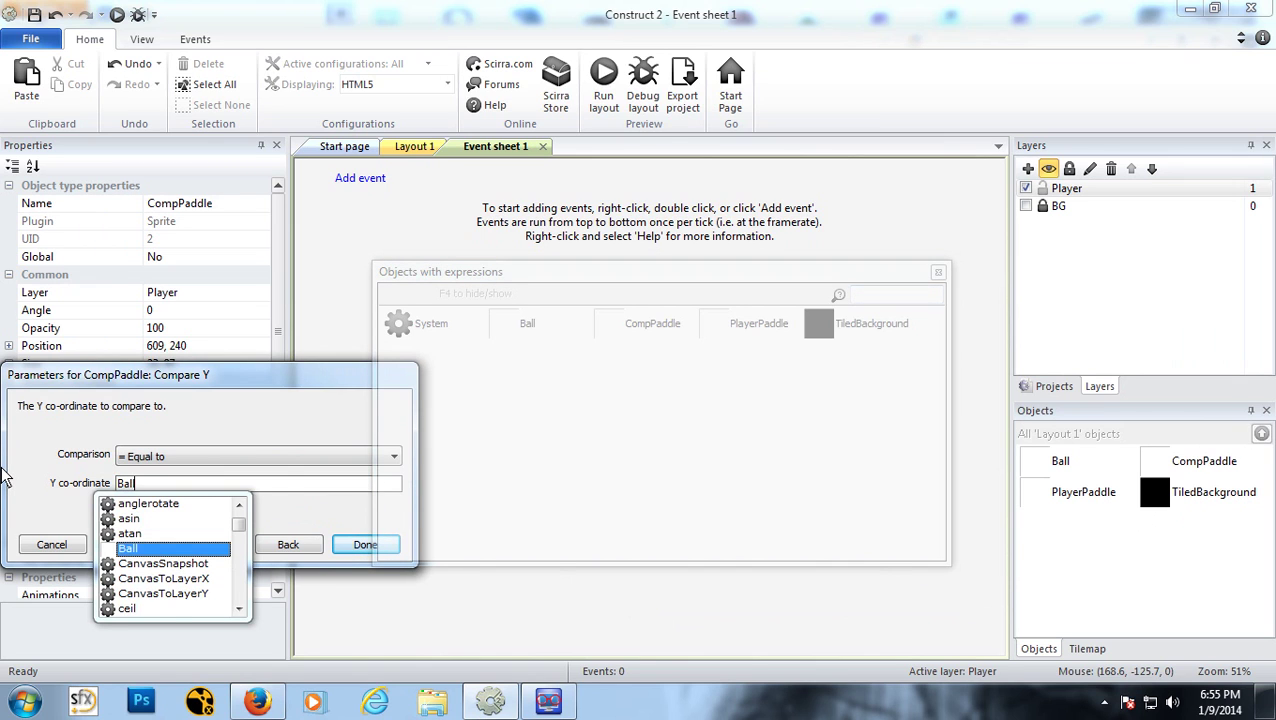
{"action": "type", "text": ".Y"}
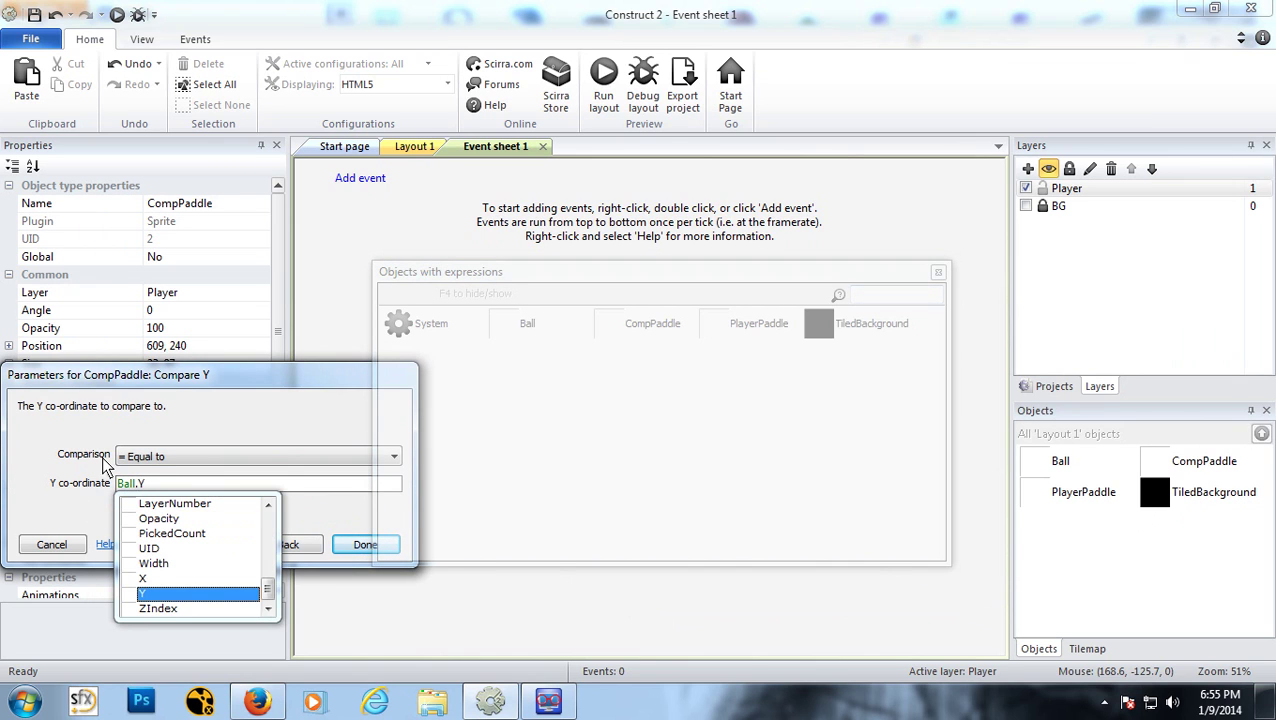
{"action": "left_click", "coordinate": [180, 458]}
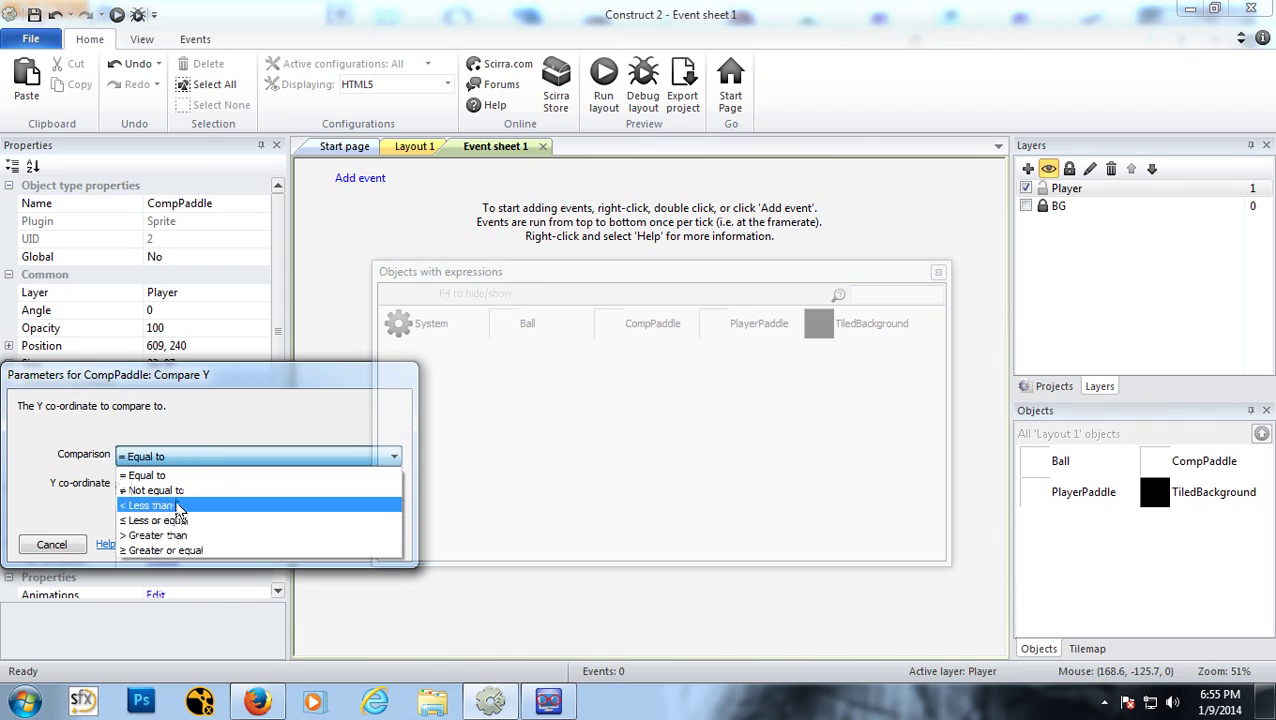
{"action": "left_click", "coordinate": [186, 498]}
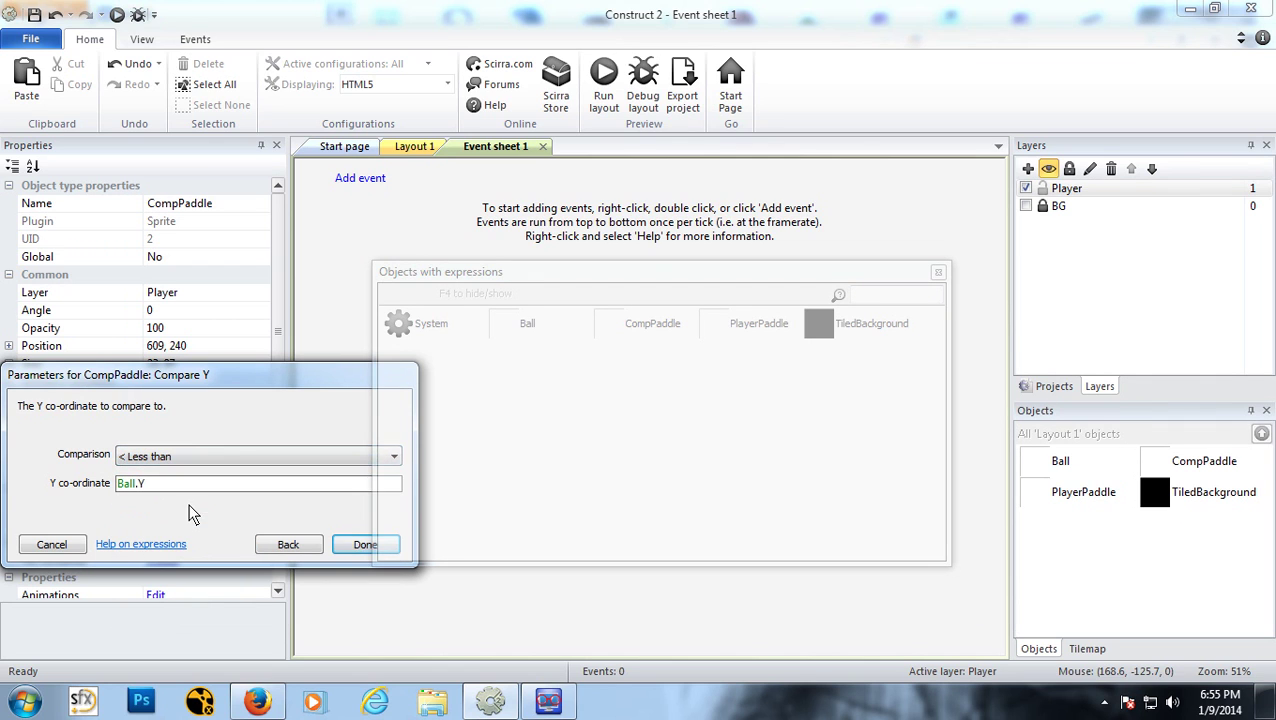
{"action": "left_click", "coordinate": [363, 546]}
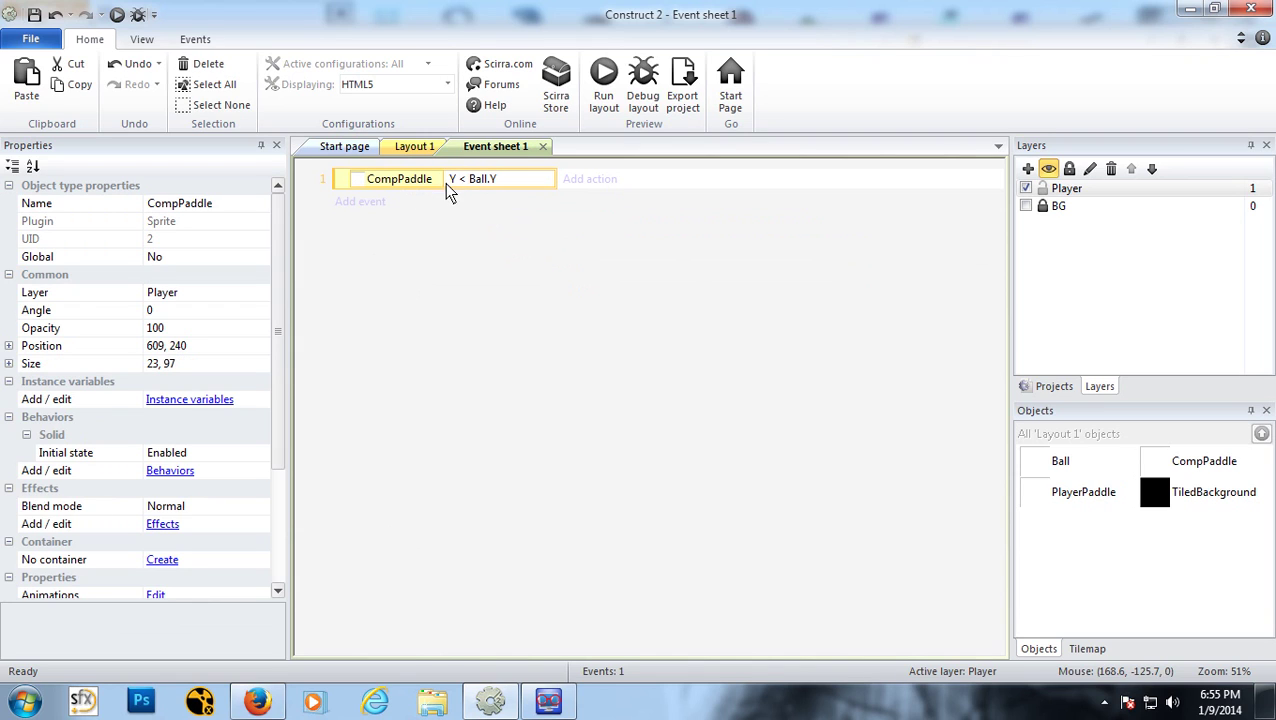
{"action": "left_click", "coordinate": [408, 147]}
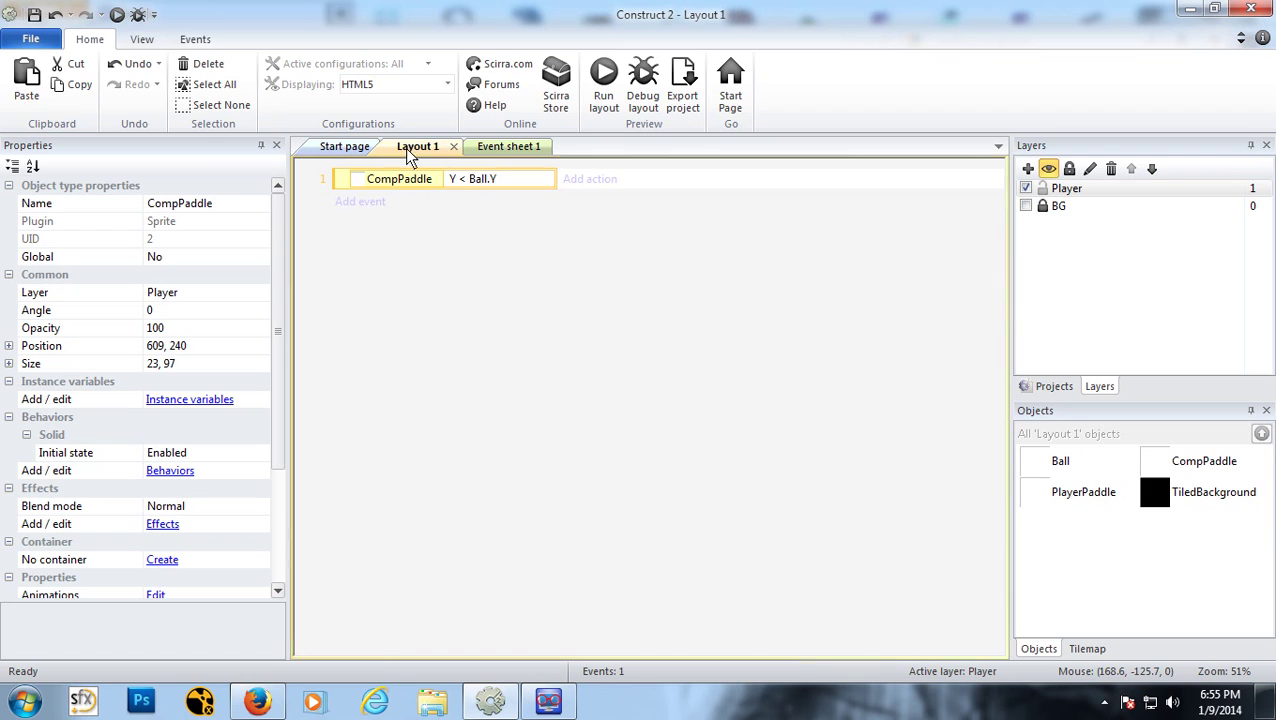
{"action": "left_click", "coordinate": [480, 147]}
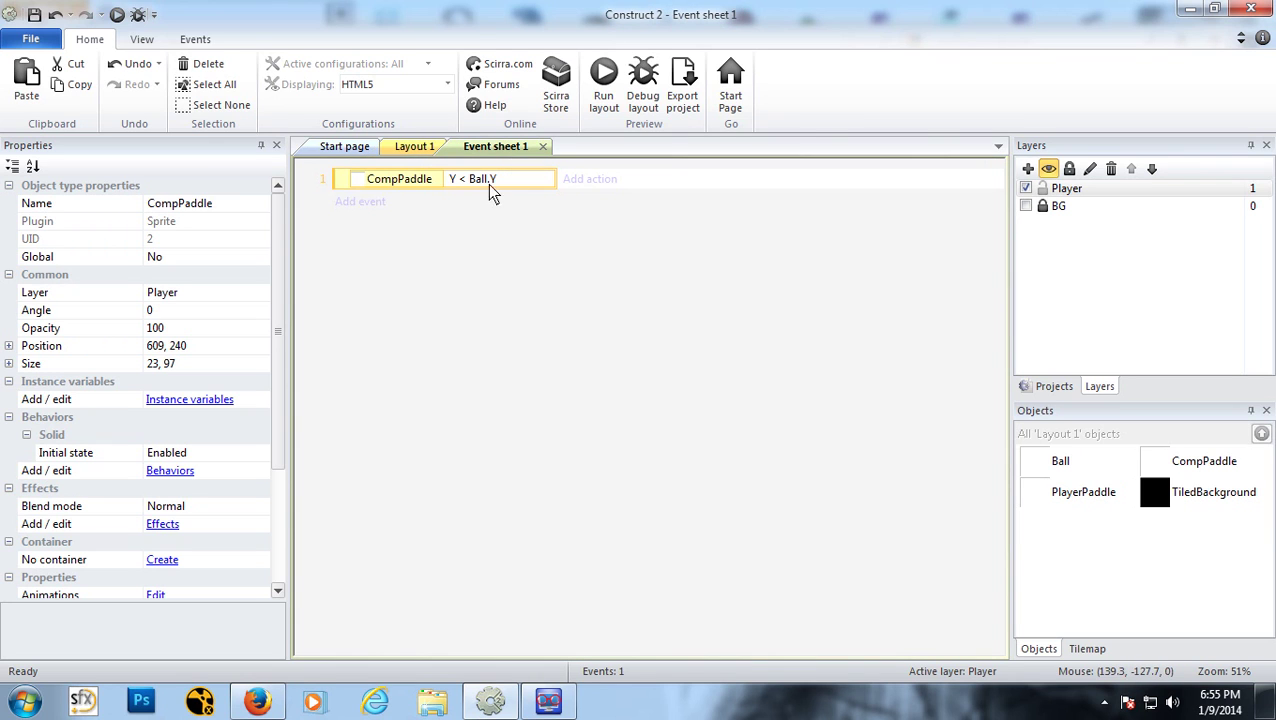
{"action": "left_click", "coordinate": [416, 147]}
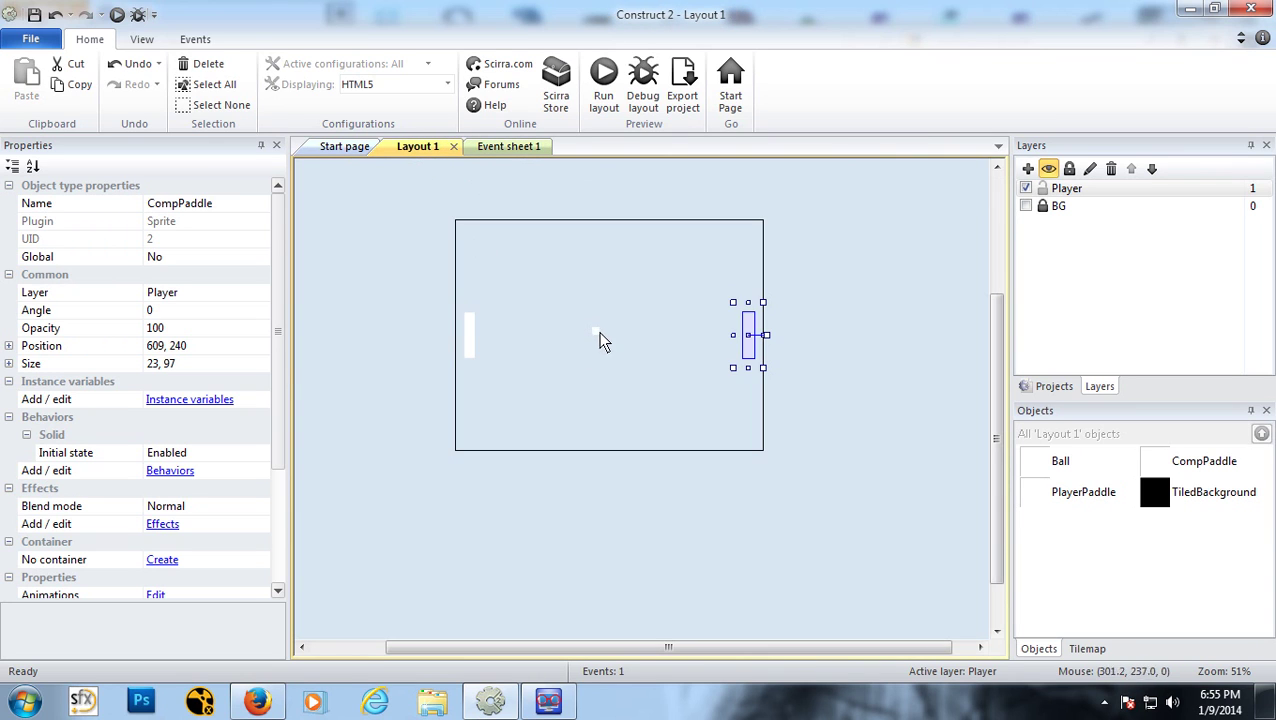
{"action": "left_click", "coordinate": [490, 150]}
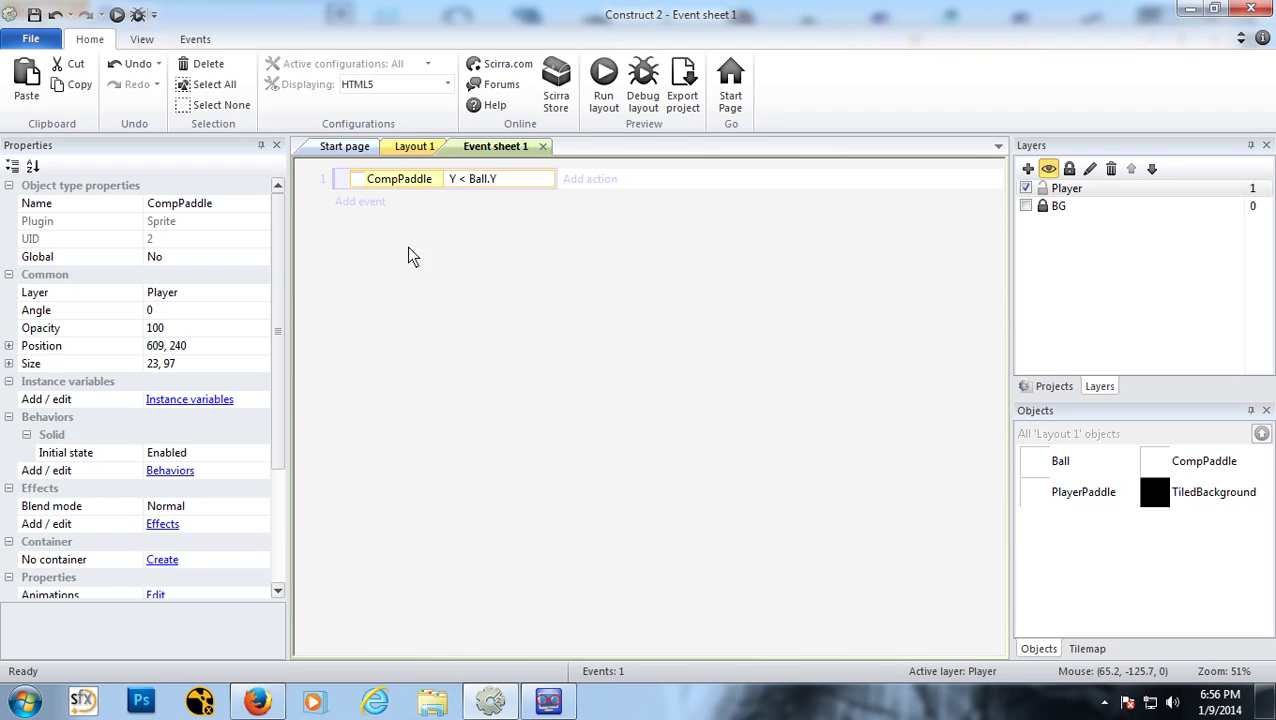
Step: Try to duplicate the CompPaddle Y < Ball.Y event by copying and pasting it, and undo the paste
{"action": "left_click", "coordinate": [407, 272]}
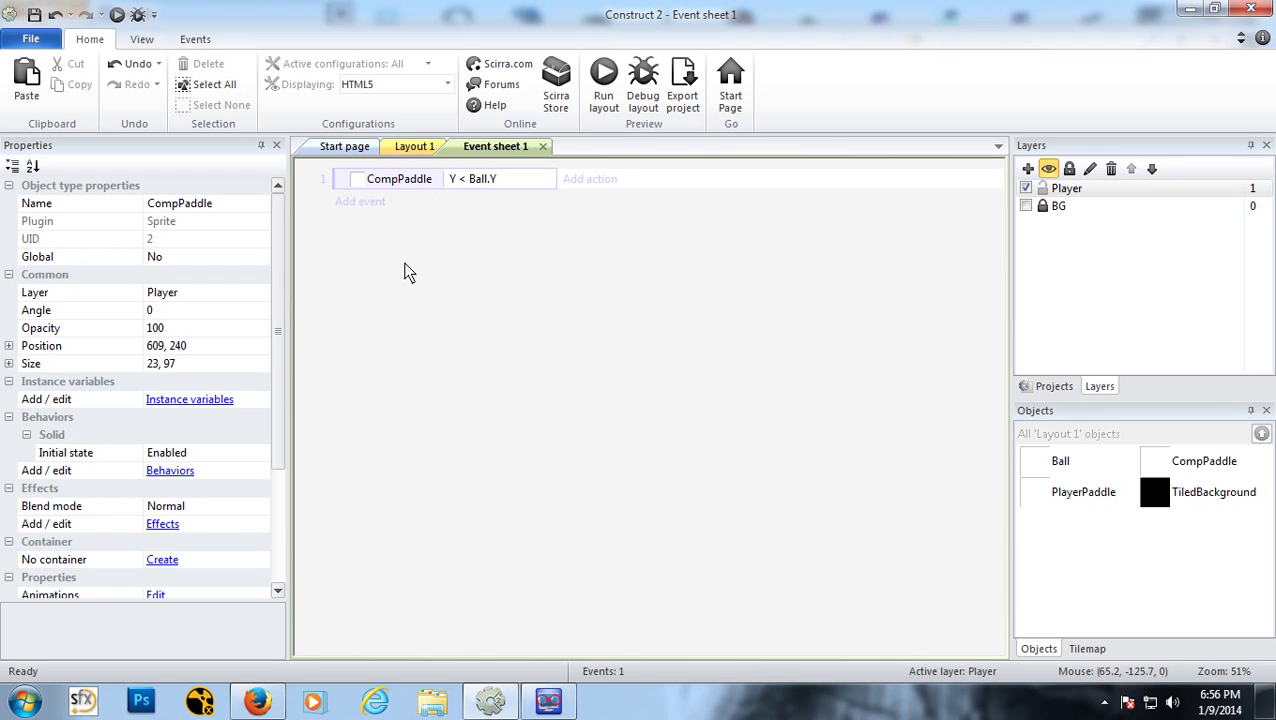
{"action": "right_click", "coordinate": [390, 264]}
{"action": "left_click", "coordinate": [353, 207]}
{"action": "left_click", "coordinate": [336, 184]}
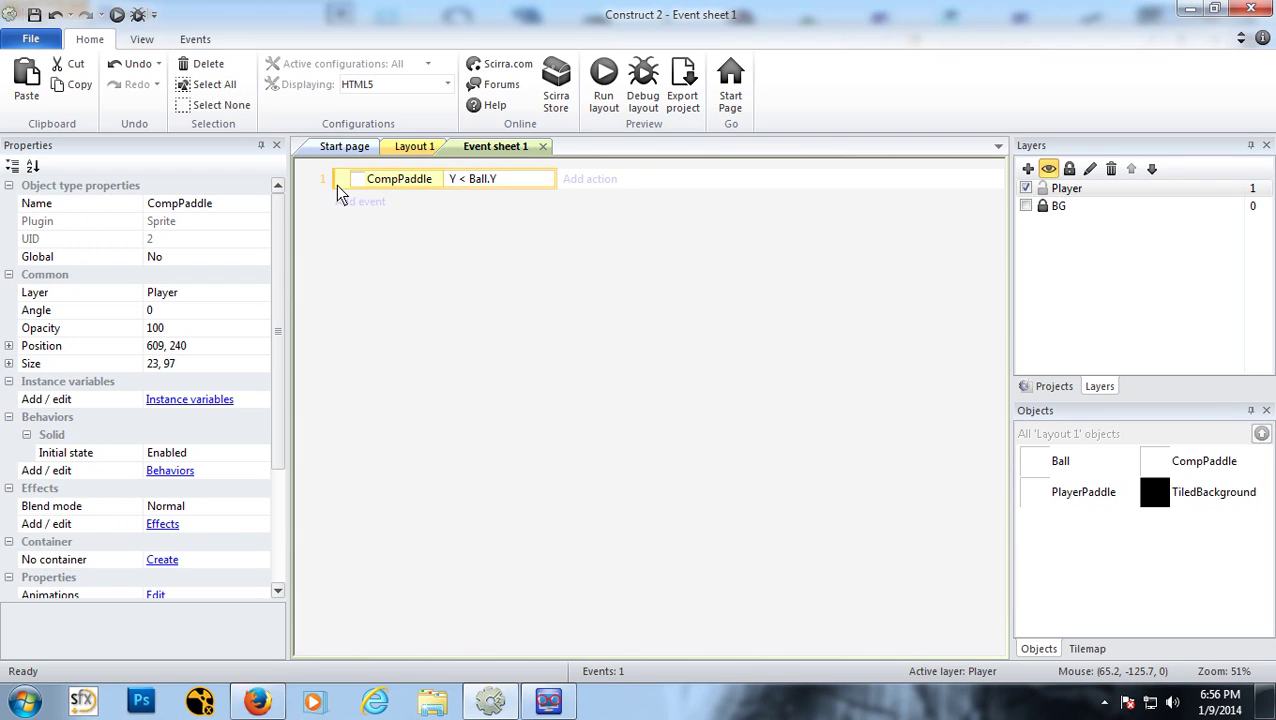
{"action": "key", "text": "ctrl+v"}
{"action": "left_click", "coordinate": [417, 256]}
{"action": "left_click", "coordinate": [337, 197]}
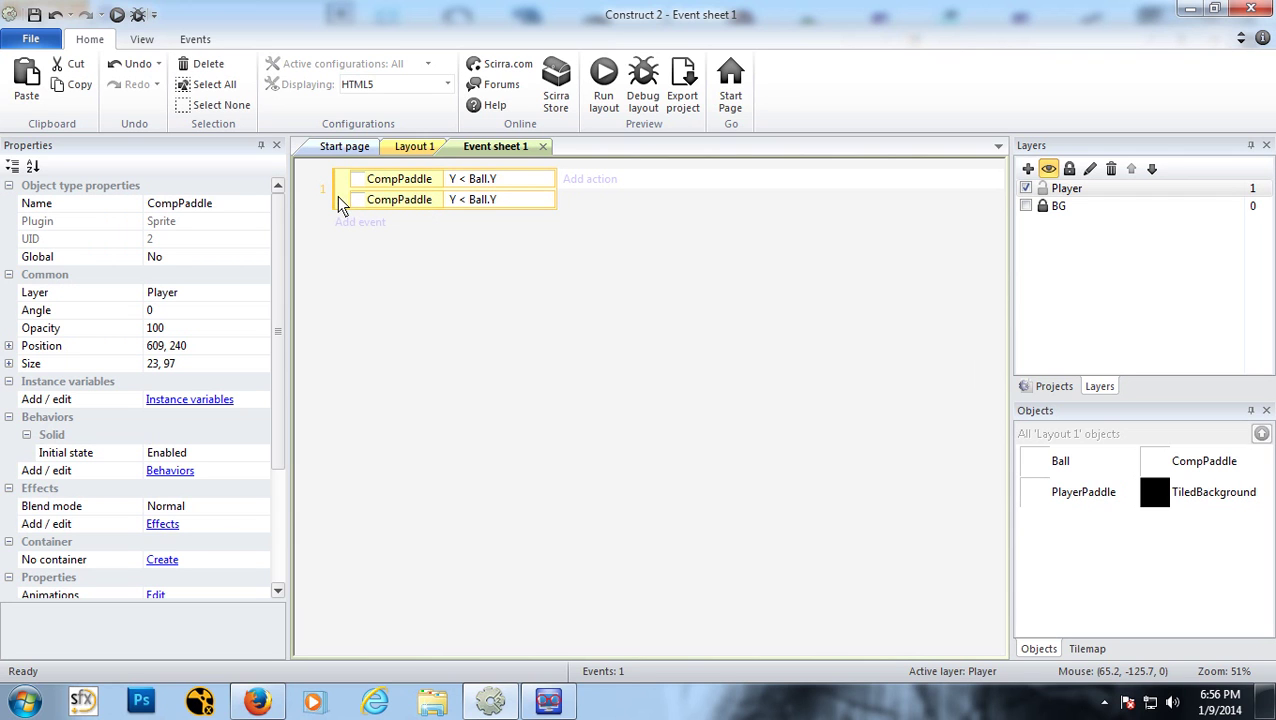
{"action": "left_click", "coordinate": [401, 199]}
{"action": "key", "text": "ctrl+z"}
Step: Start a second event with a Compare Y condition for CompPaddle
{"action": "left_click", "coordinate": [360, 201]}
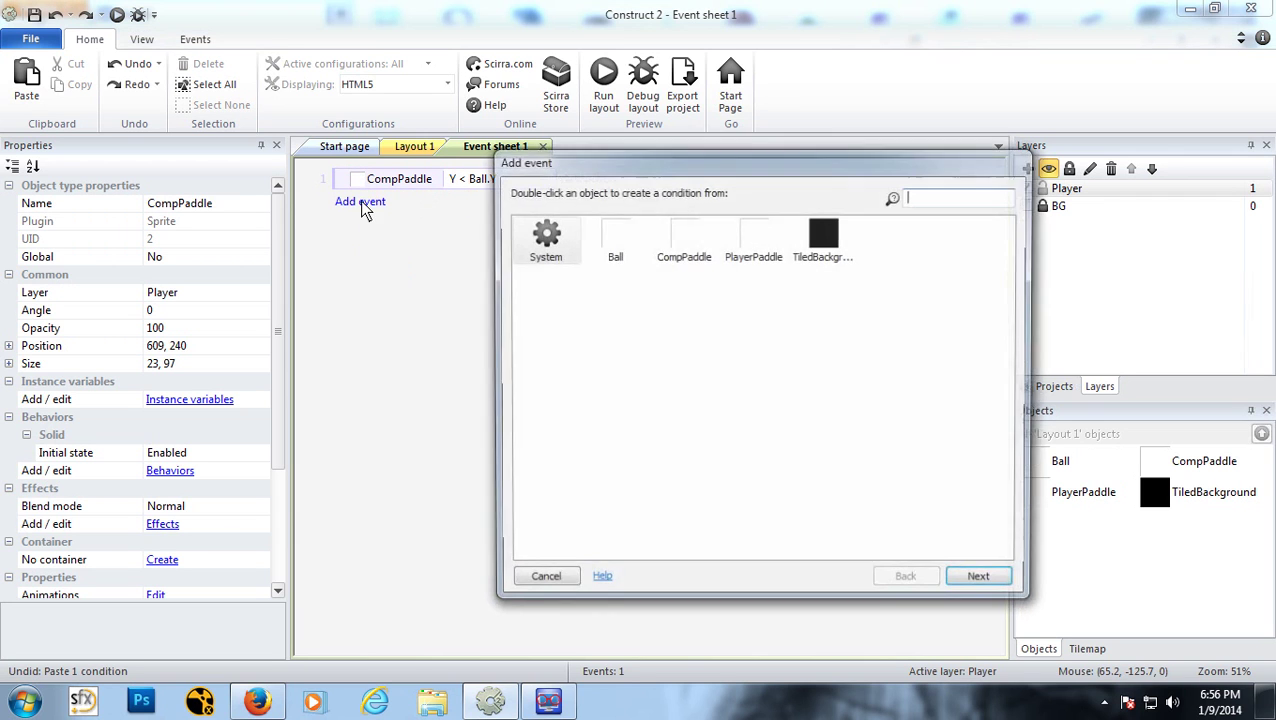
{"action": "double_click", "coordinate": [695, 238]}
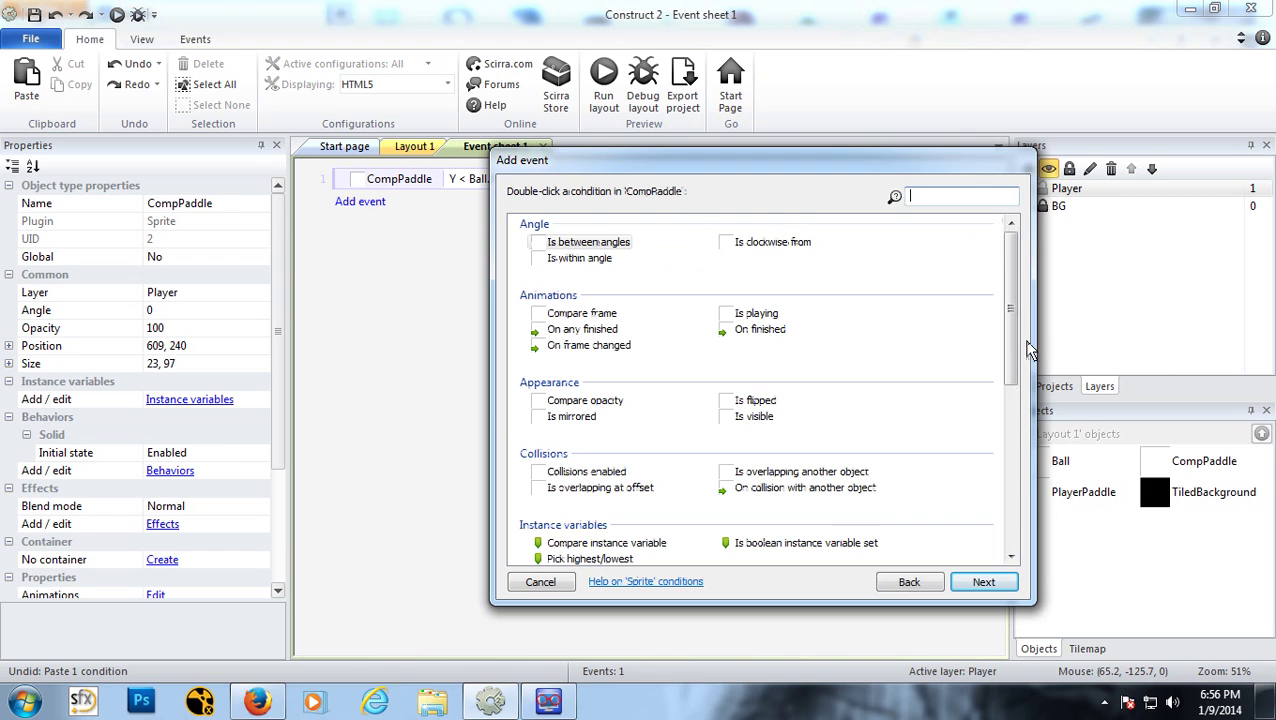
{"action": "left_click_drag", "start_coordinate": [1011, 372], "coordinate": [1011, 509]}
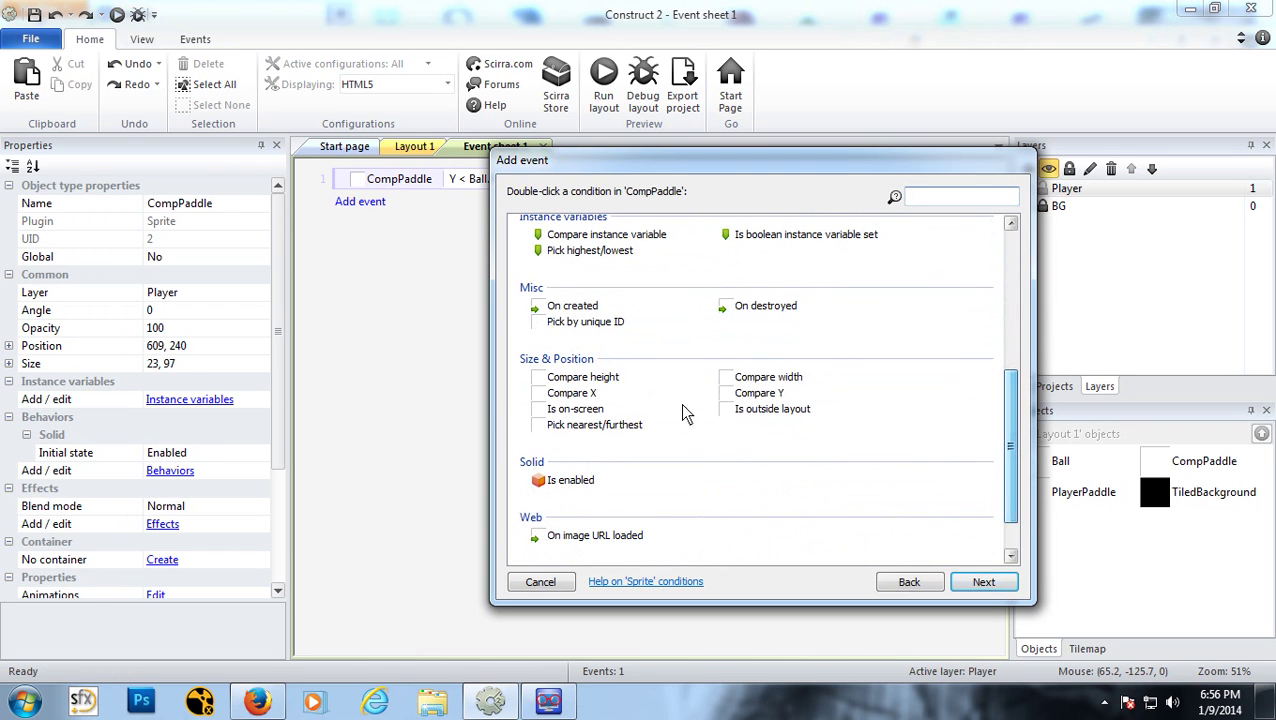
{"action": "left_click", "coordinate": [752, 393]}
{"action": "left_click", "coordinate": [984, 582]}
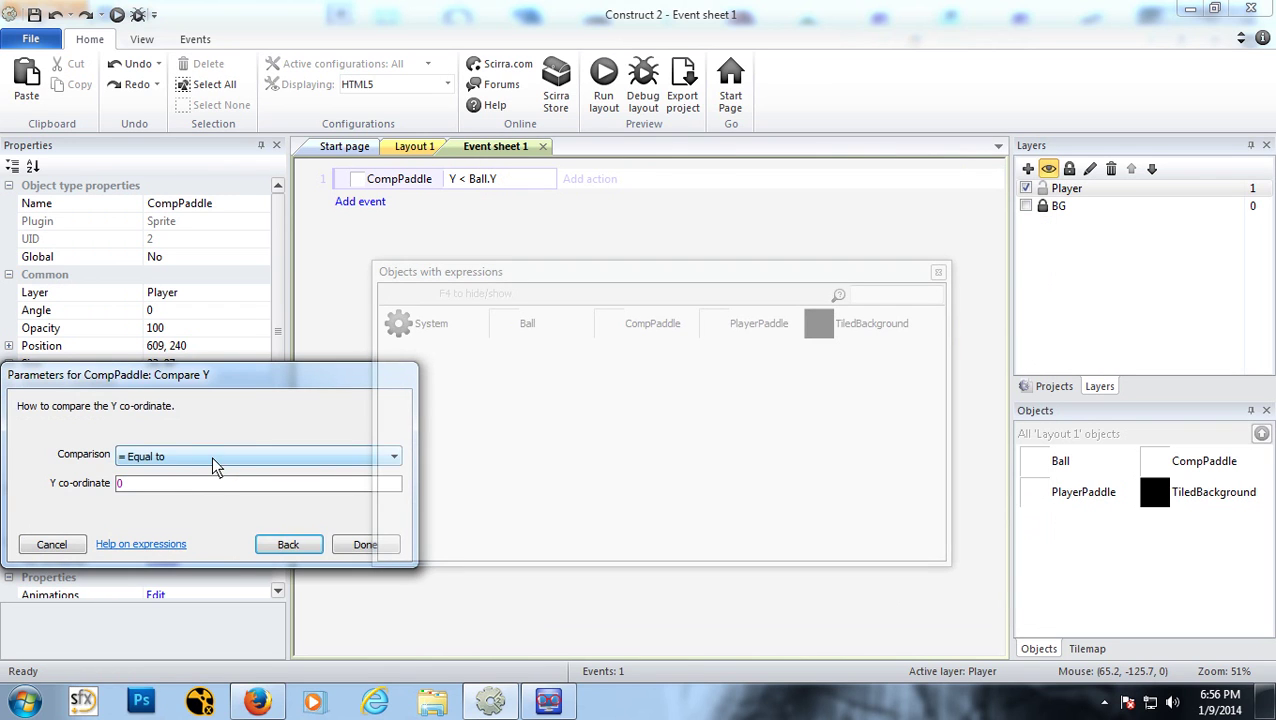
Step: Set the second CompPaddle condition to a Y co-ordinate greater than Ball.Y and complete the event
{"action": "left_click", "coordinate": [213, 458]}
{"action": "left_click", "coordinate": [190, 535]}
{"action": "left_click", "coordinate": [130, 486]}
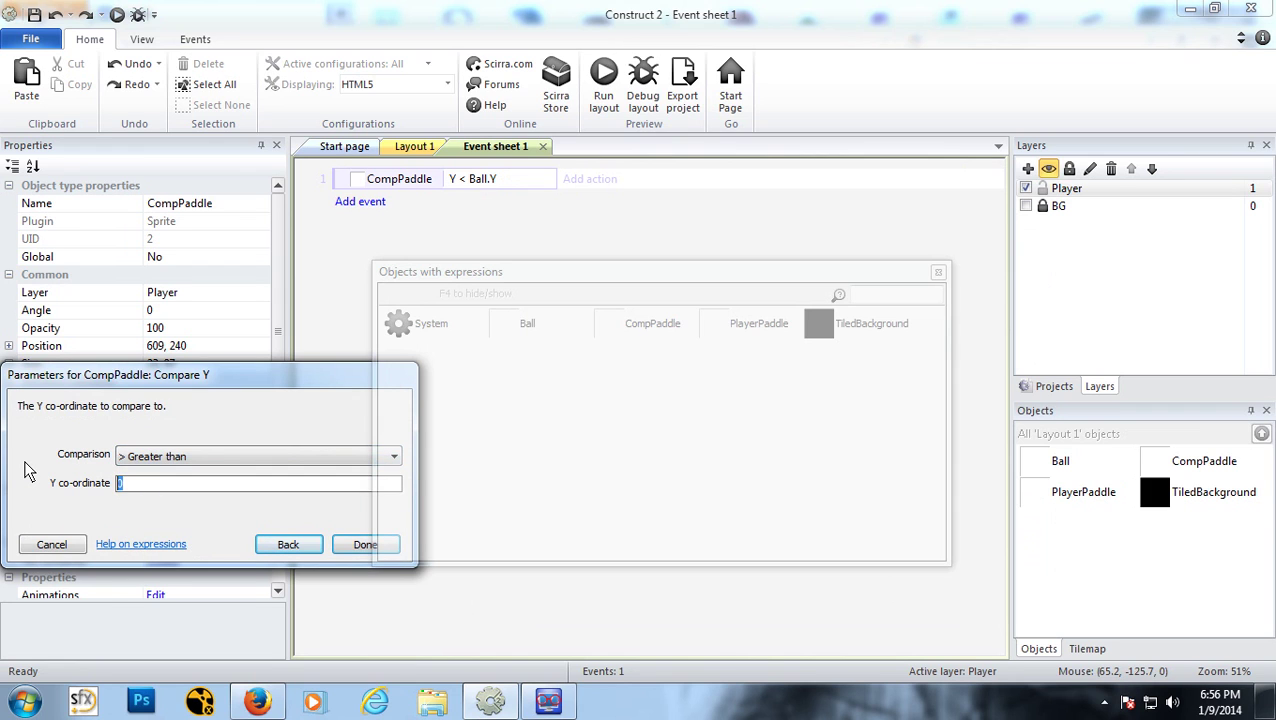
{"action": "type", "text": "Ball.Y"}
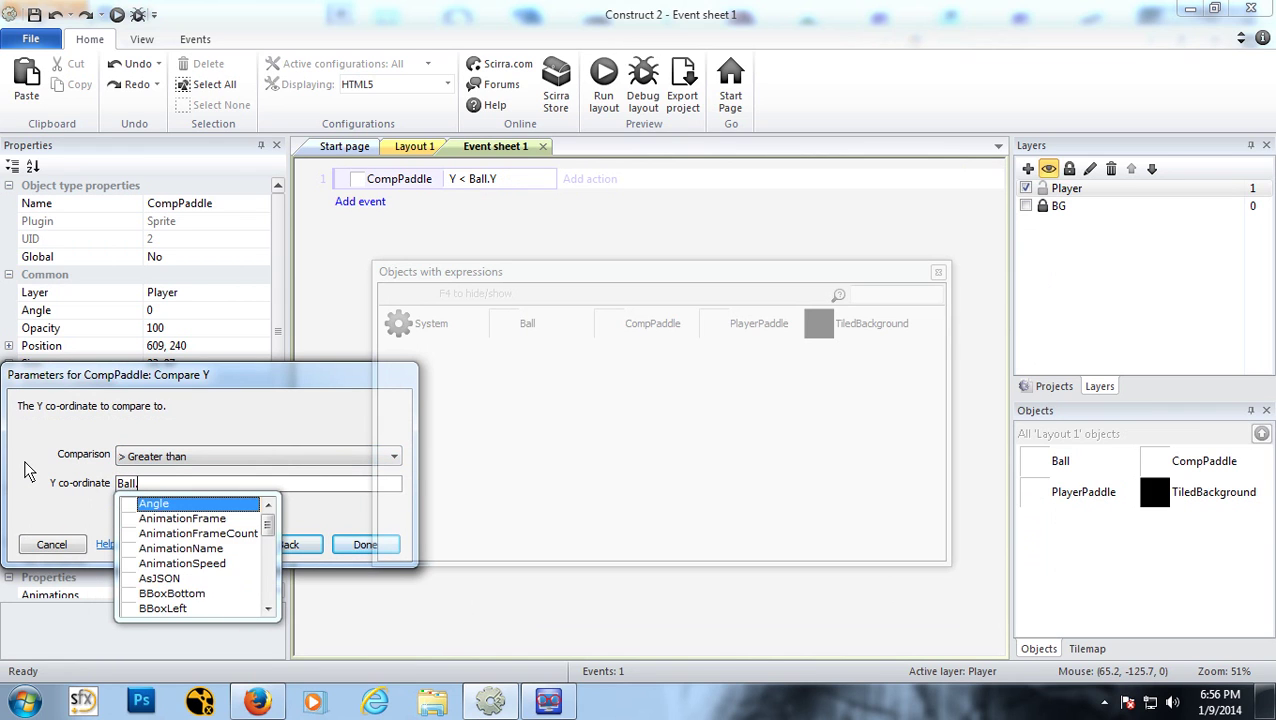
{"action": "left_click", "coordinate": [362, 545]}
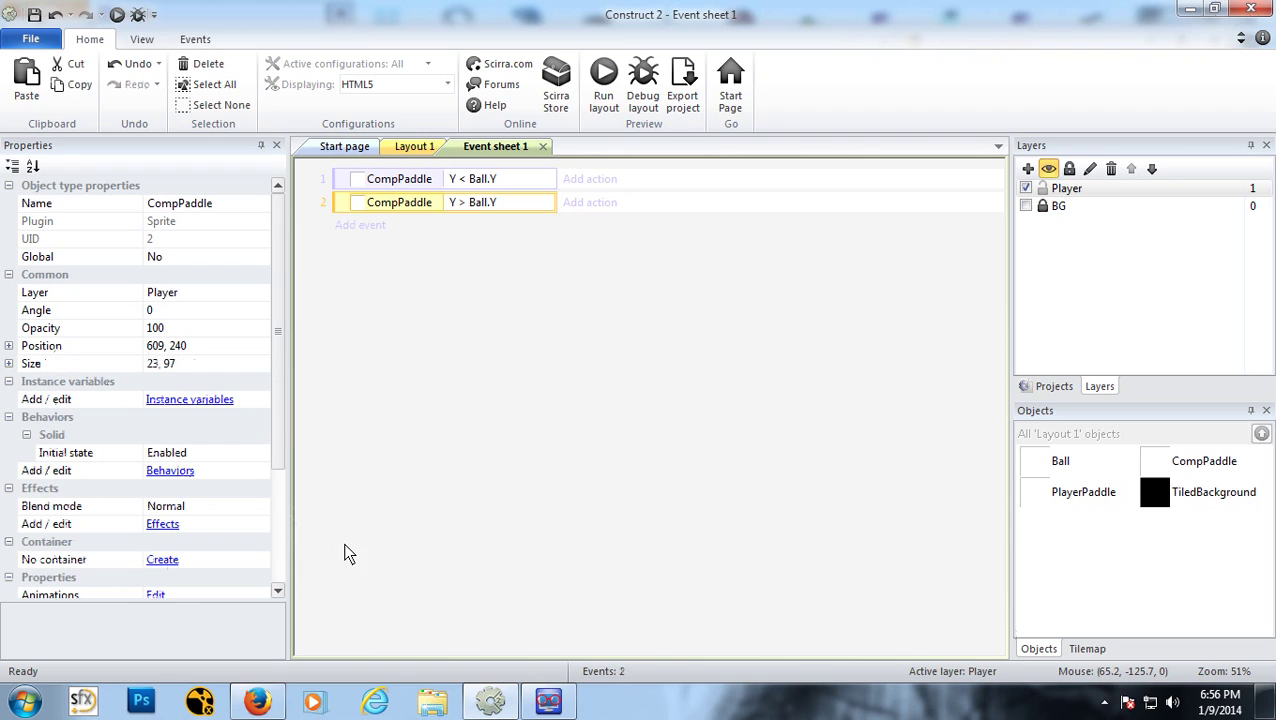
{"action": "left_click", "coordinate": [731, 235]}
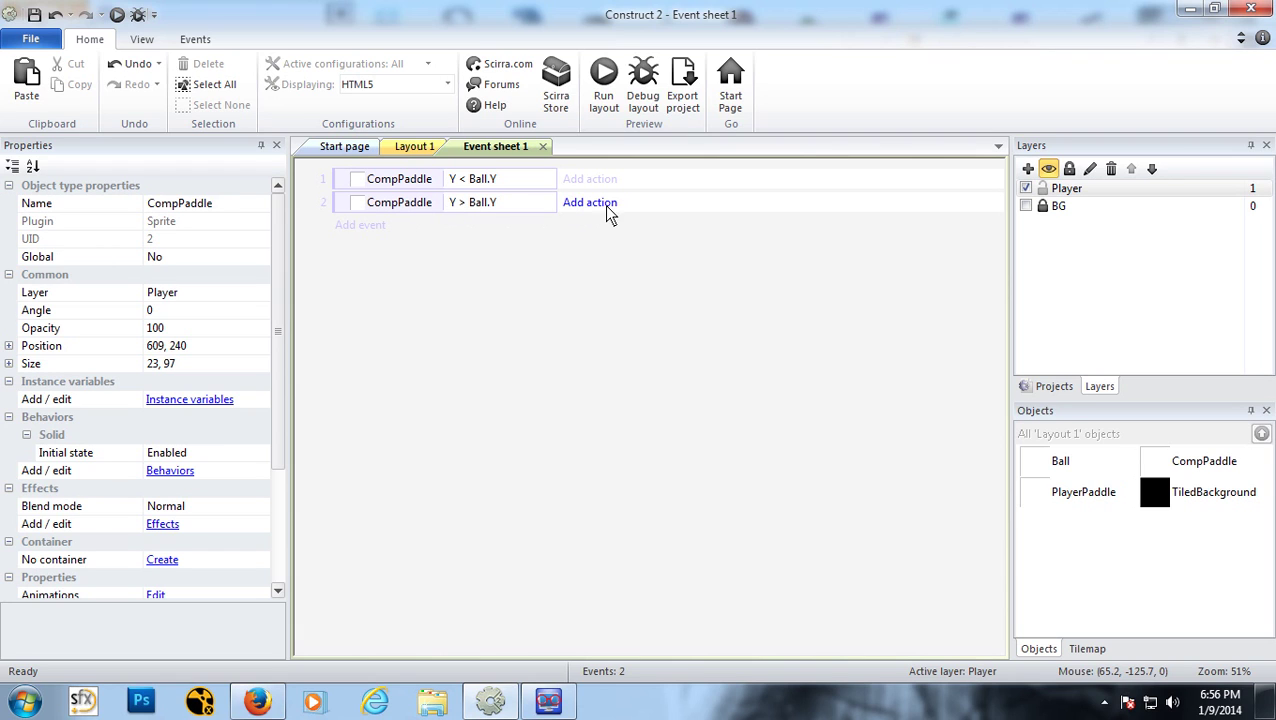
Step: Add the 8 Direction behavior to the CompPaddle sprite in Layout 1 and close its behavior list
{"action": "left_click", "coordinate": [426, 146]}
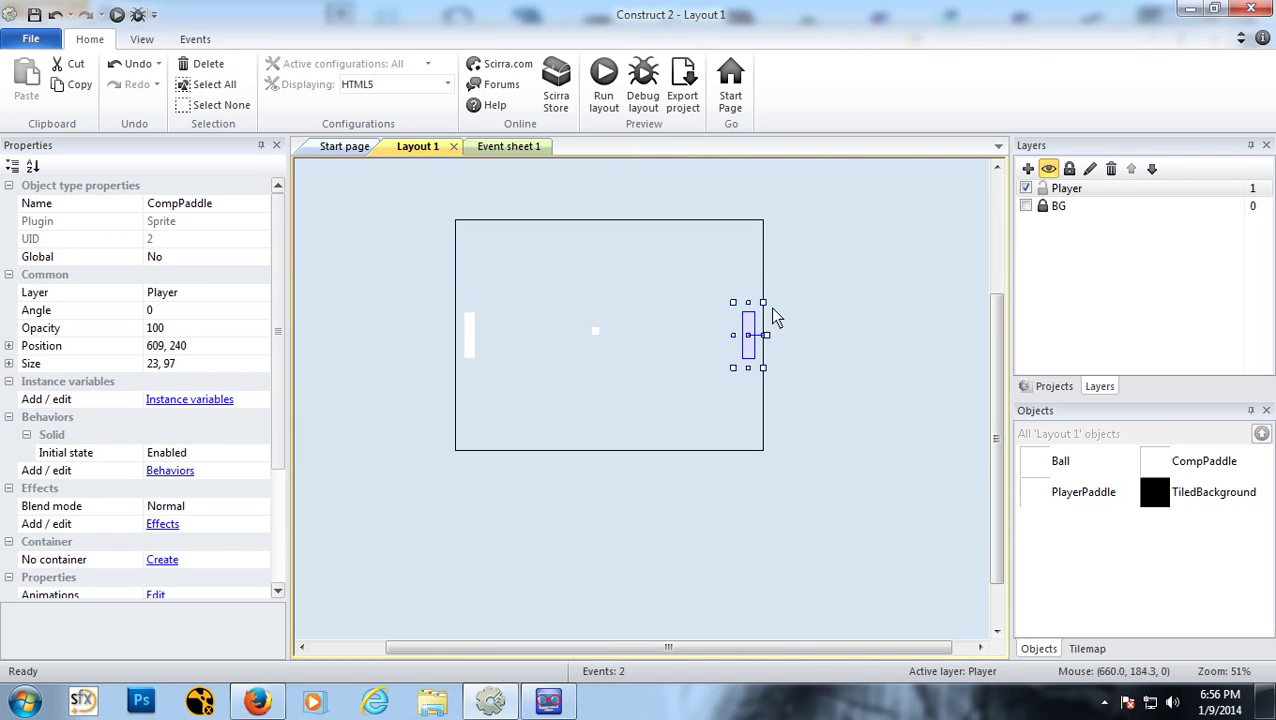
{"action": "left_click", "coordinate": [170, 470]}
{"action": "left_click", "coordinate": [501, 247]}
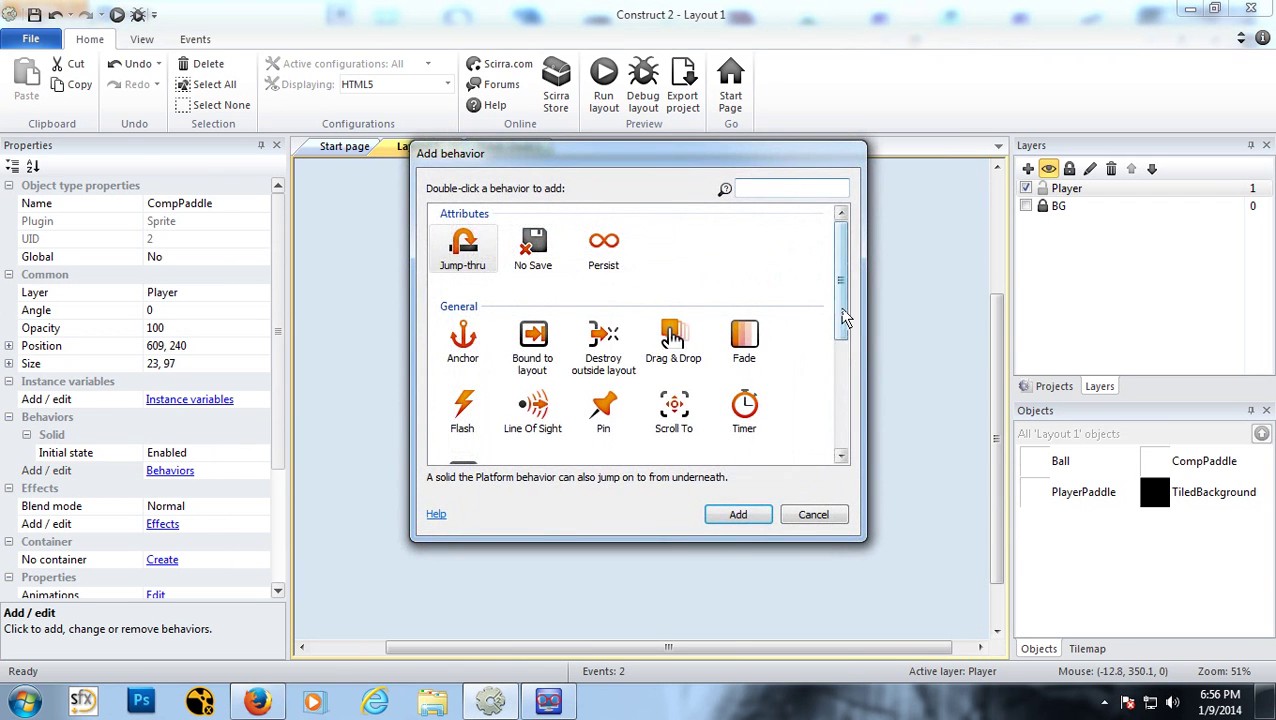
{"action": "left_click_drag", "start_coordinate": [840, 225], "coordinate": [845, 482]}
{"action": "left_click", "coordinate": [462, 345]}
{"action": "left_click", "coordinate": [745, 516]}
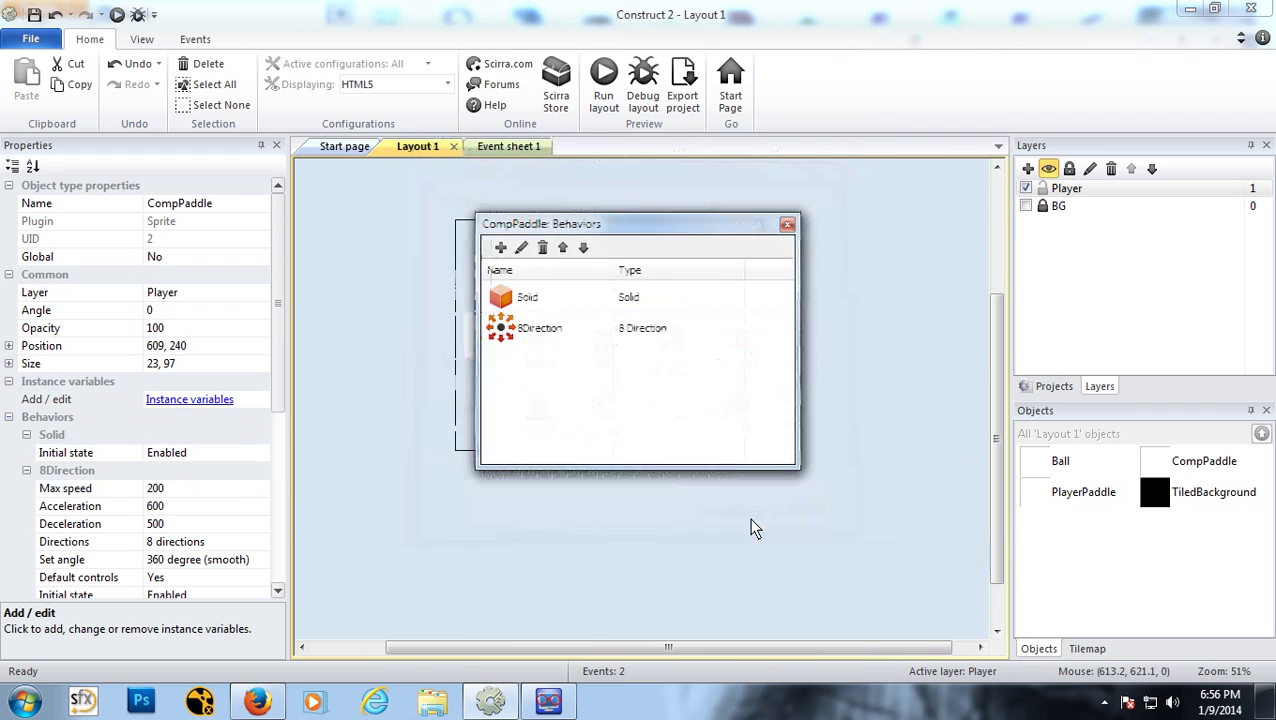
{"action": "left_click", "coordinate": [787, 225]}
Step: Set the 8Direction behavior's default controls to No for the CompPaddle sprite
{"action": "left_click_drag", "start_coordinate": [279, 304], "coordinate": [253, 427]}
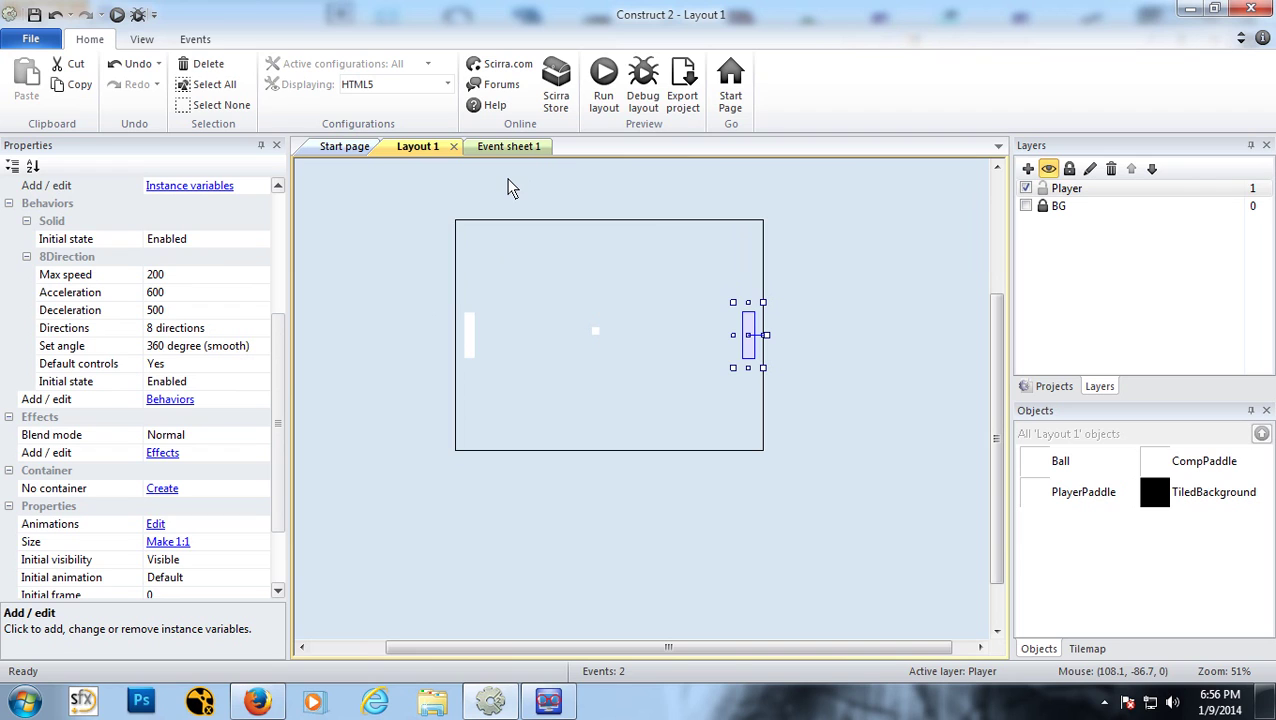
{"action": "left_click", "coordinate": [229, 366]}
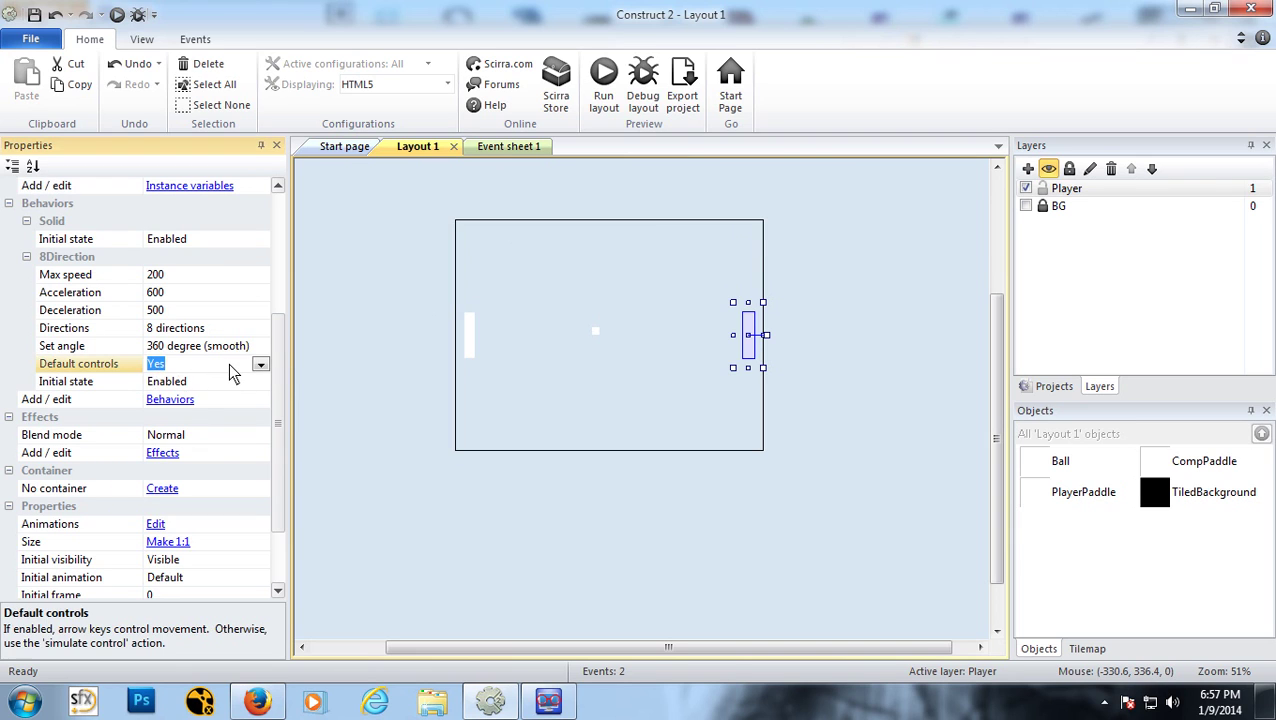
{"action": "left_click", "coordinate": [259, 366]}
{"action": "left_click", "coordinate": [244, 383]}
{"action": "left_click", "coordinate": [373, 370]}
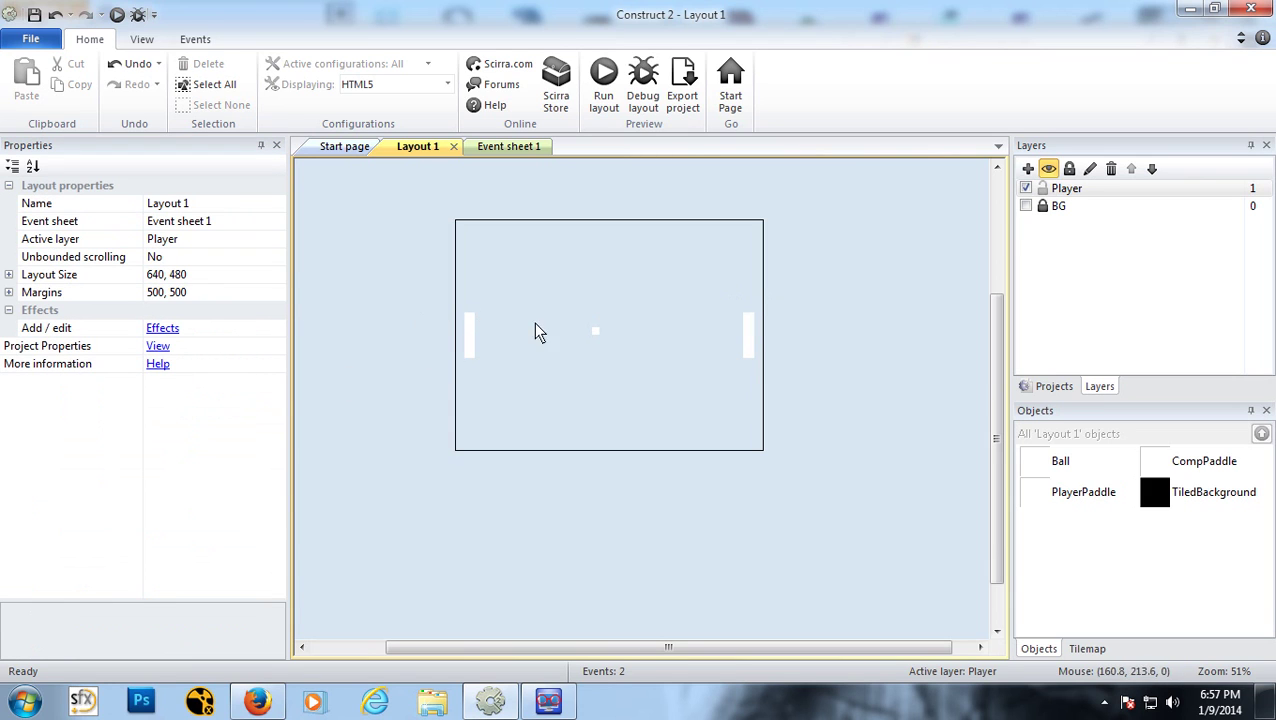
{"action": "left_click", "coordinate": [745, 326]}
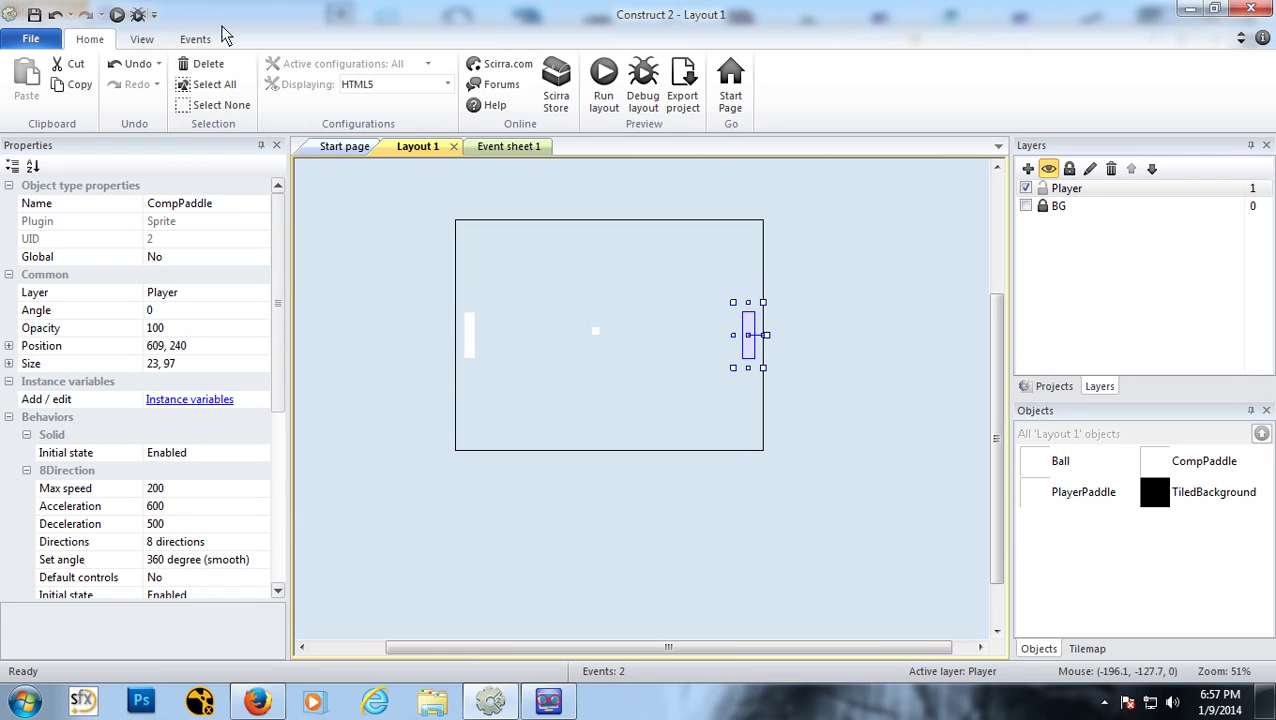
Step: In the event sheet, add a CompPaddle Simulate control action with control Up to the Y < Ball.Y event
{"action": "left_click", "coordinate": [518, 147]}
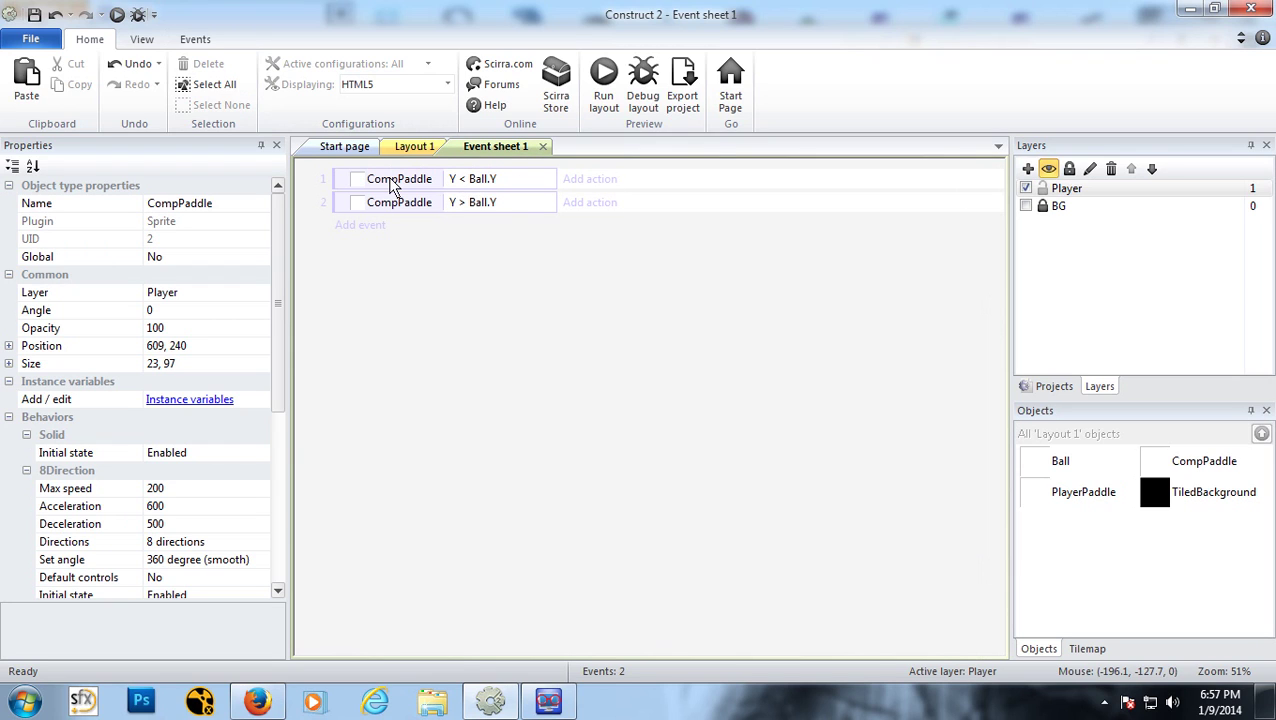
{"action": "left_click", "coordinate": [590, 180]}
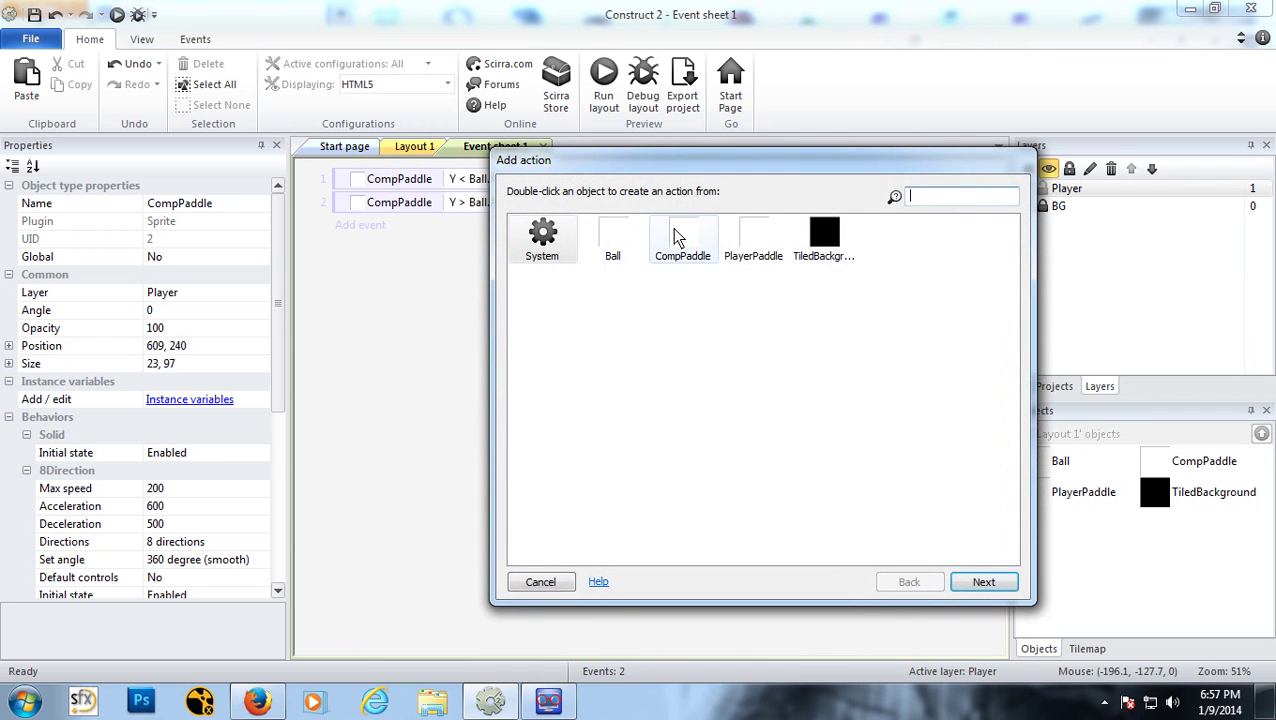
{"action": "double_click", "coordinate": [672, 232]}
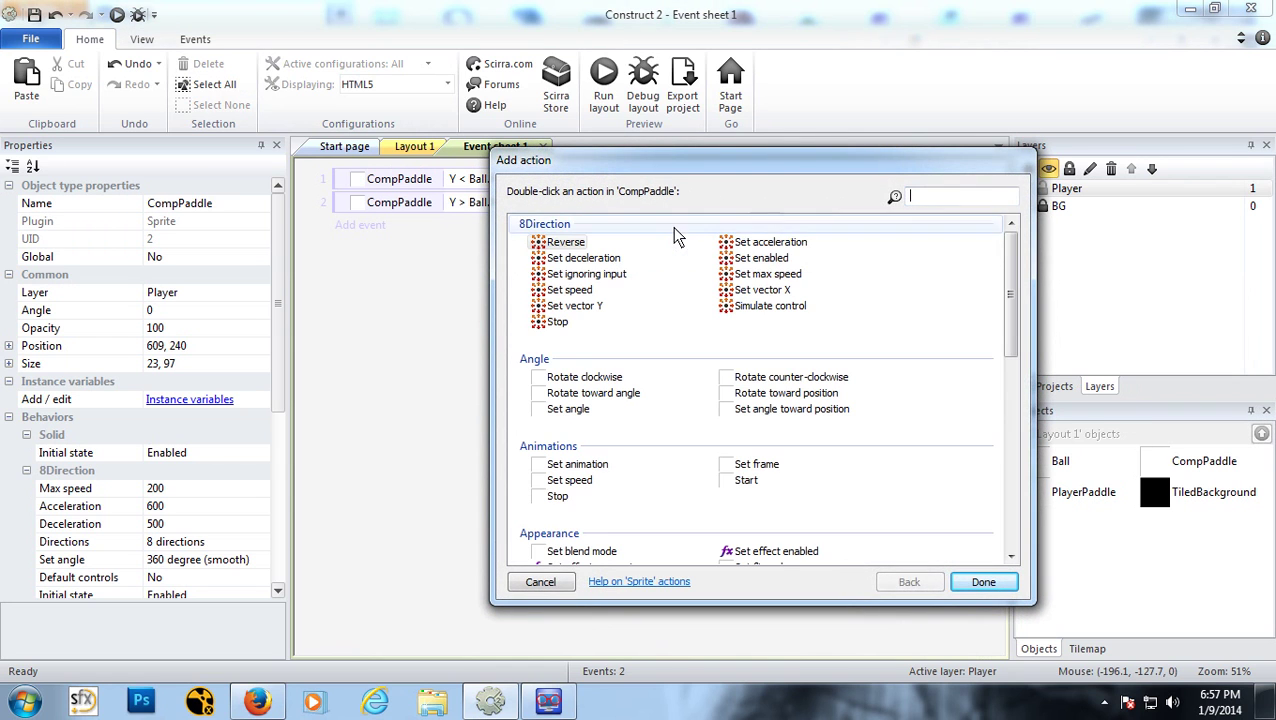
{"action": "left_click", "coordinate": [749, 314]}
{"action": "double_click", "coordinate": [749, 314]}
{"action": "left_click", "coordinate": [212, 456]}
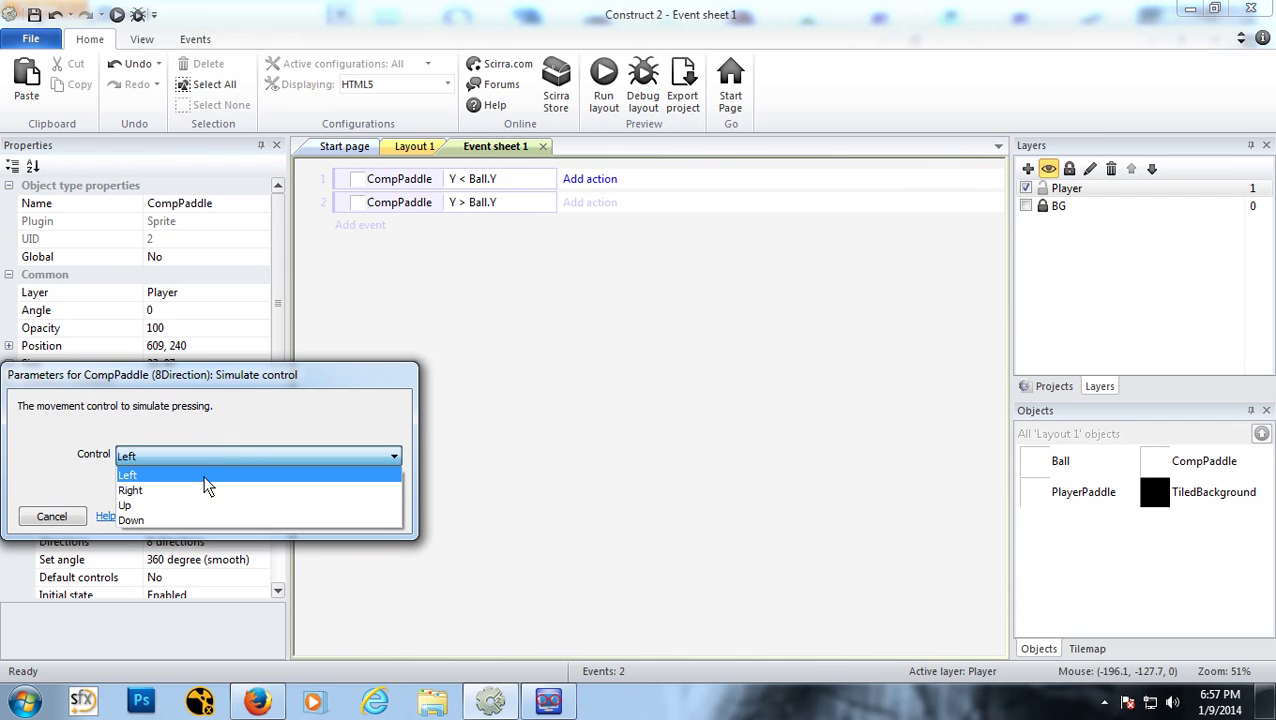
{"action": "left_click", "coordinate": [194, 504]}
{"action": "left_click", "coordinate": [349, 514]}
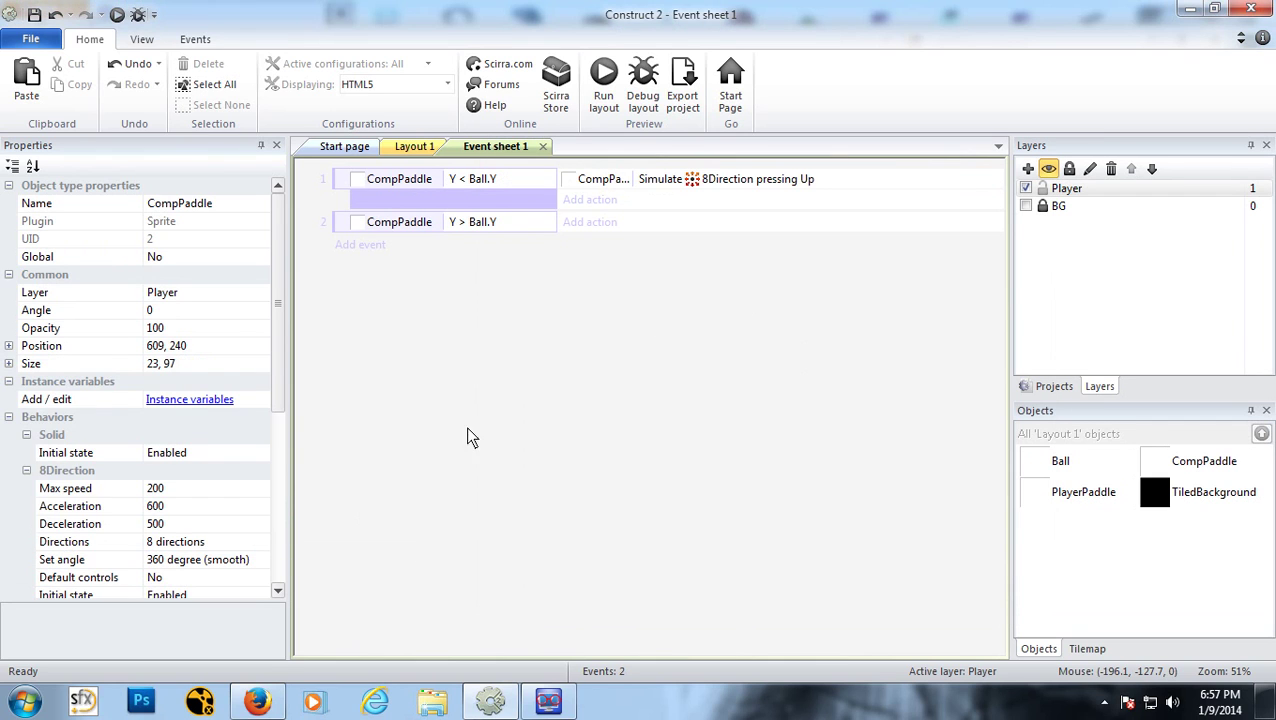
Step: Add a CompPaddle Simulate control action with control Down to the Y > Ball.Y event
{"action": "left_click", "coordinate": [597, 219]}
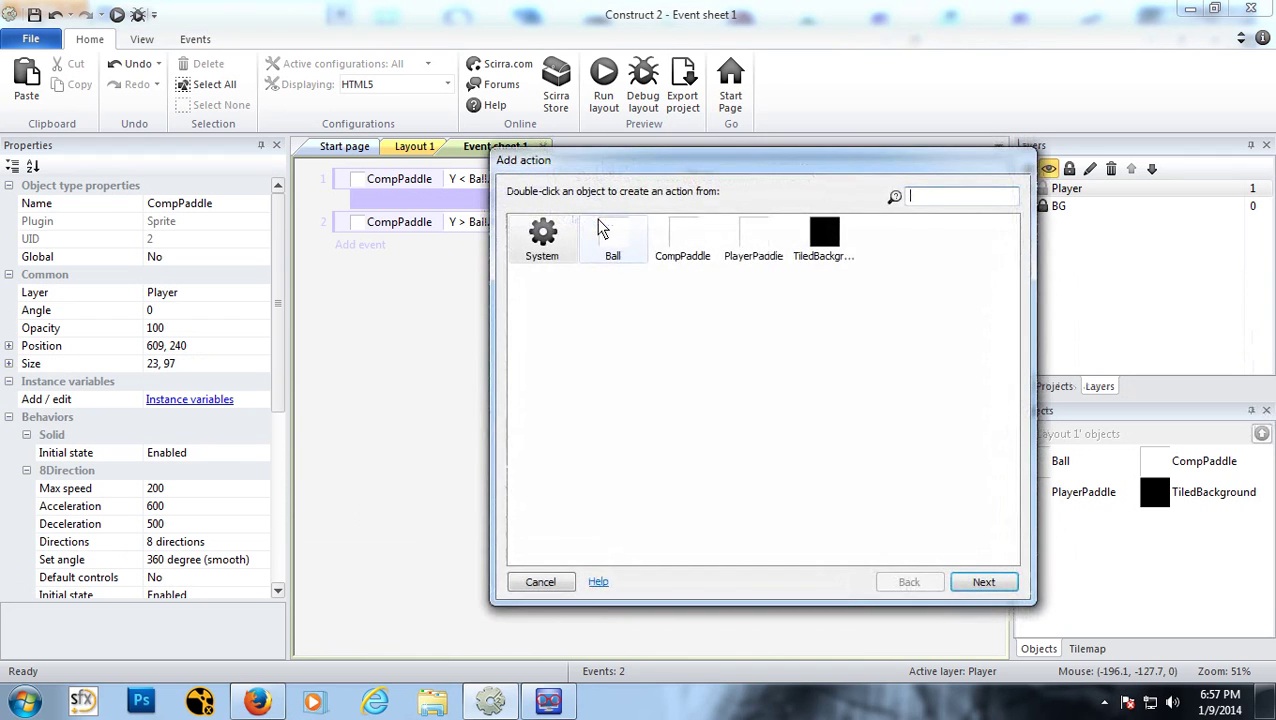
{"action": "double_click", "coordinate": [682, 240]}
{"action": "double_click", "coordinate": [757, 312]}
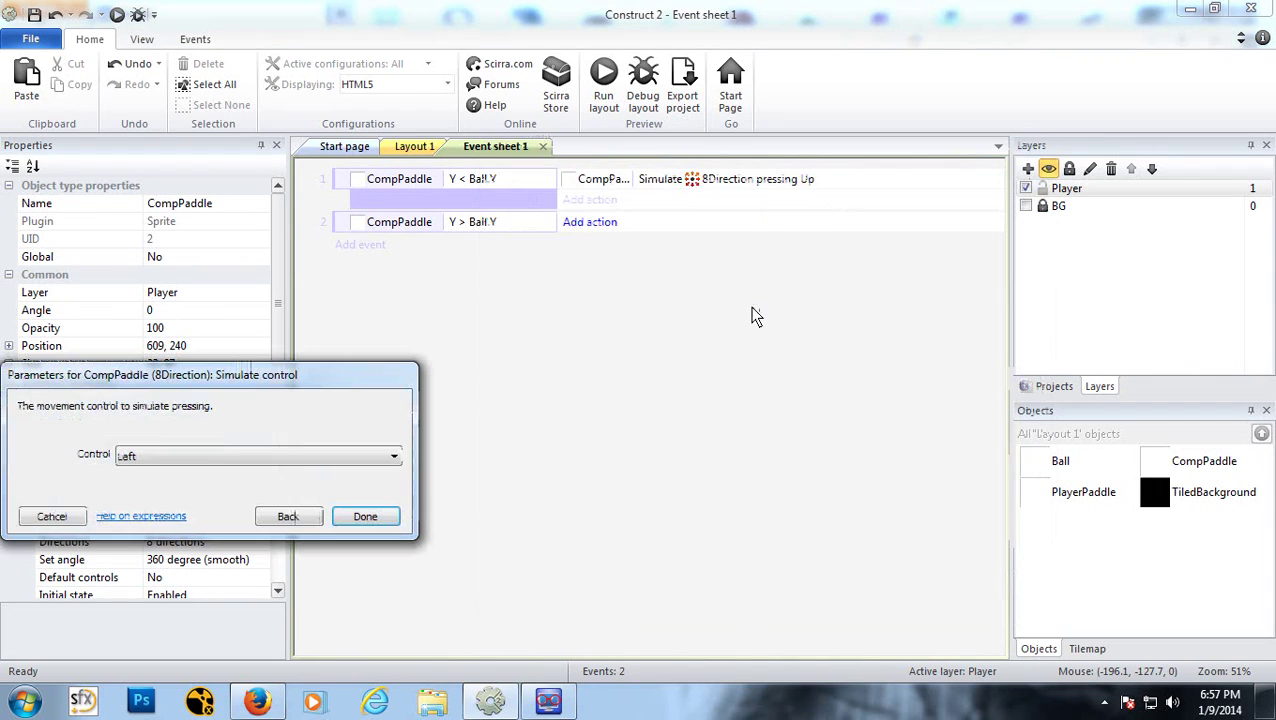
{"action": "left_click", "coordinate": [268, 452]}
{"action": "left_click", "coordinate": [242, 518]}
{"action": "left_click", "coordinate": [362, 518]}
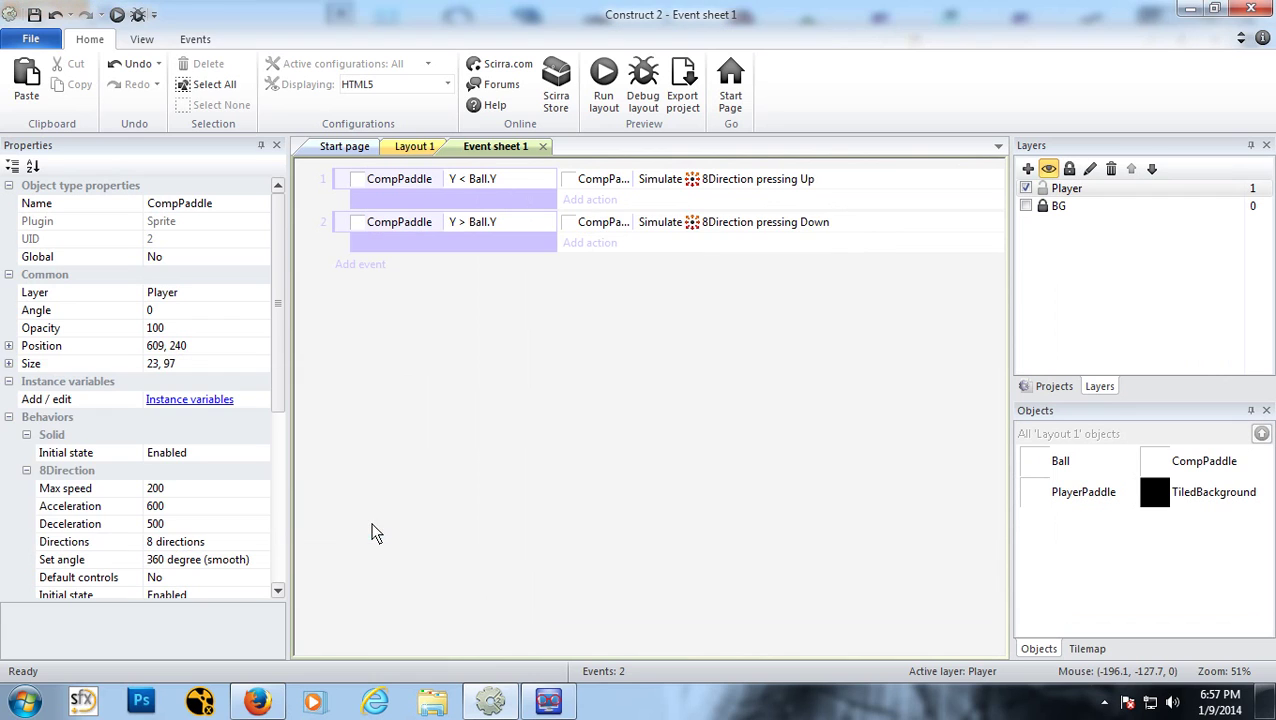
Step: Preview the game in the browser to check the computer paddle's movement, and return to Construct 2
{"action": "left_click", "coordinate": [115, 15]}
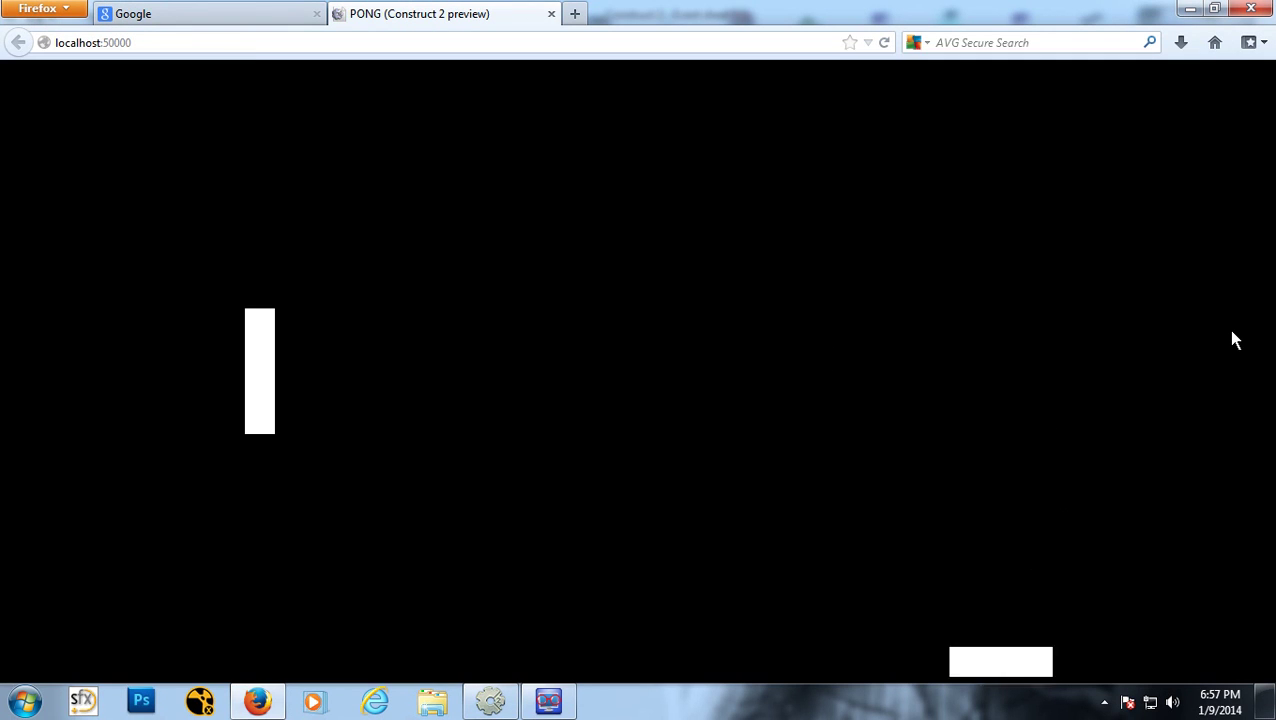
{"action": "left_click", "coordinate": [550, 14]}
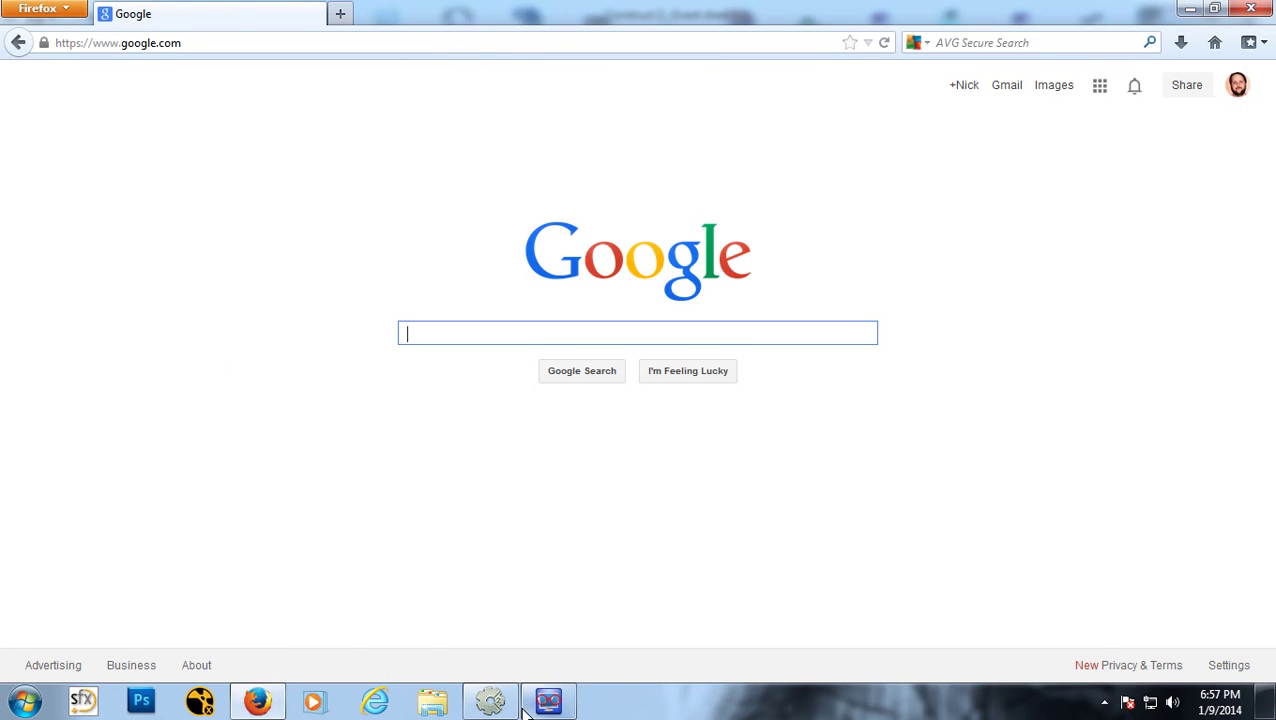
{"action": "left_click", "coordinate": [507, 708]}
Step: In Layout 1, set CompPaddle's 8Direction Set angle property to No
{"action": "left_click", "coordinate": [418, 147]}
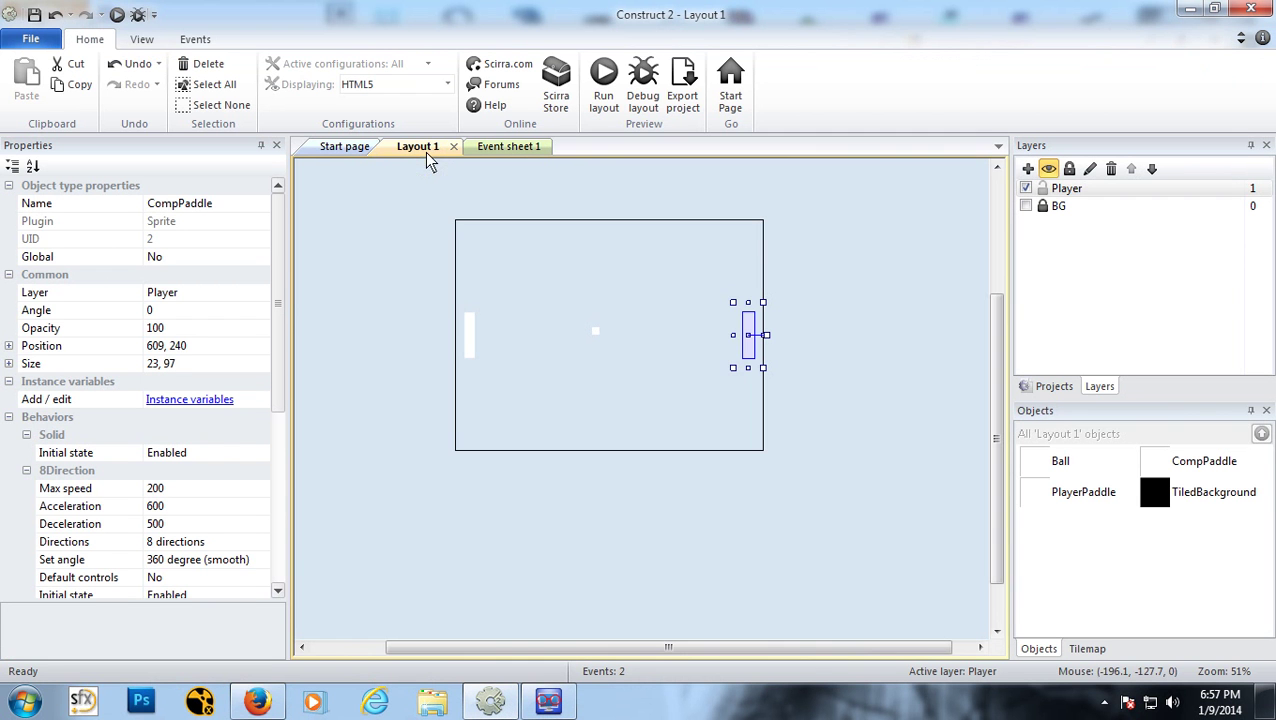
{"action": "scroll", "coordinate": [245, 483], "scroll_direction": "down", "scroll_amount": 2}
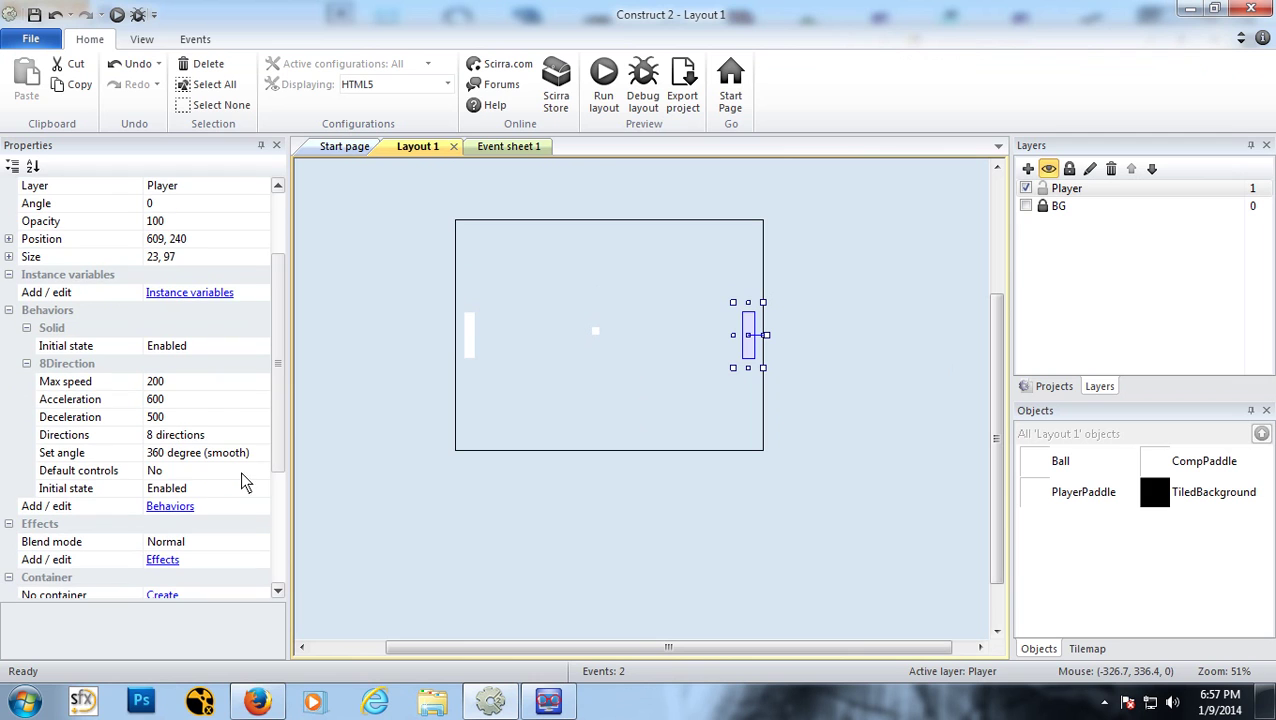
{"action": "left_click", "coordinate": [212, 455]}
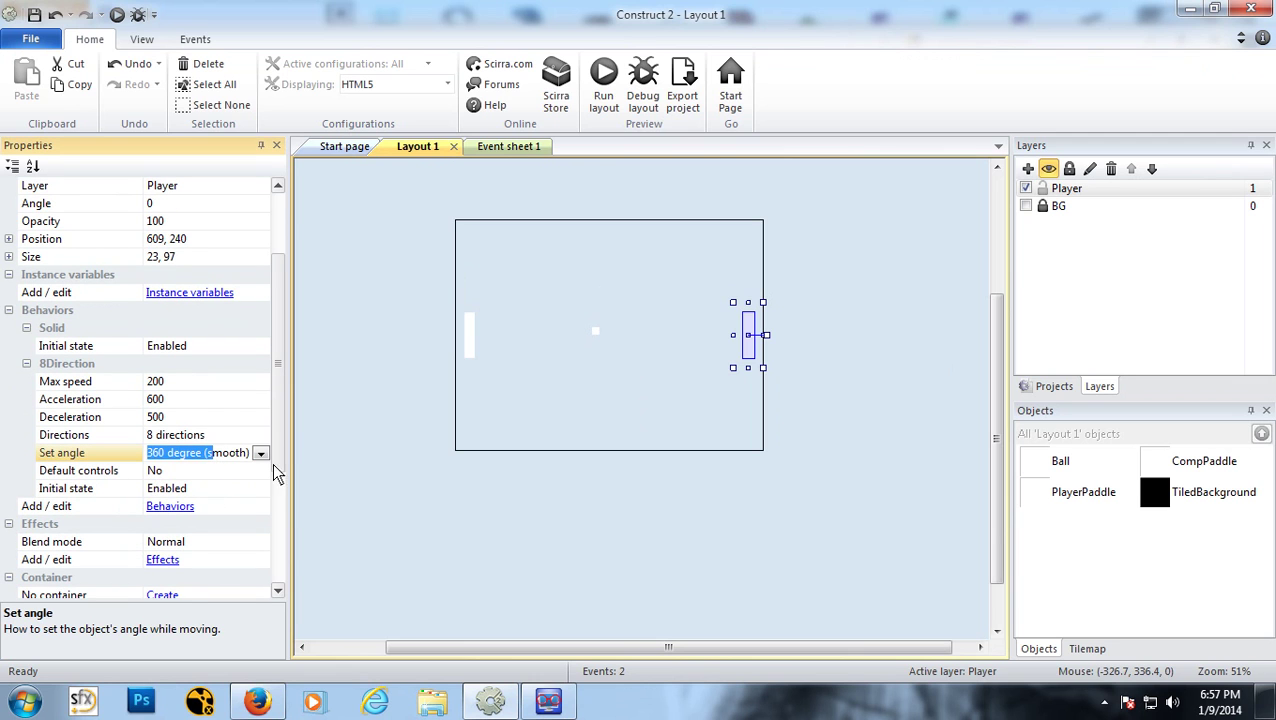
{"action": "left_click", "coordinate": [260, 453]}
{"action": "left_click", "coordinate": [180, 469]}
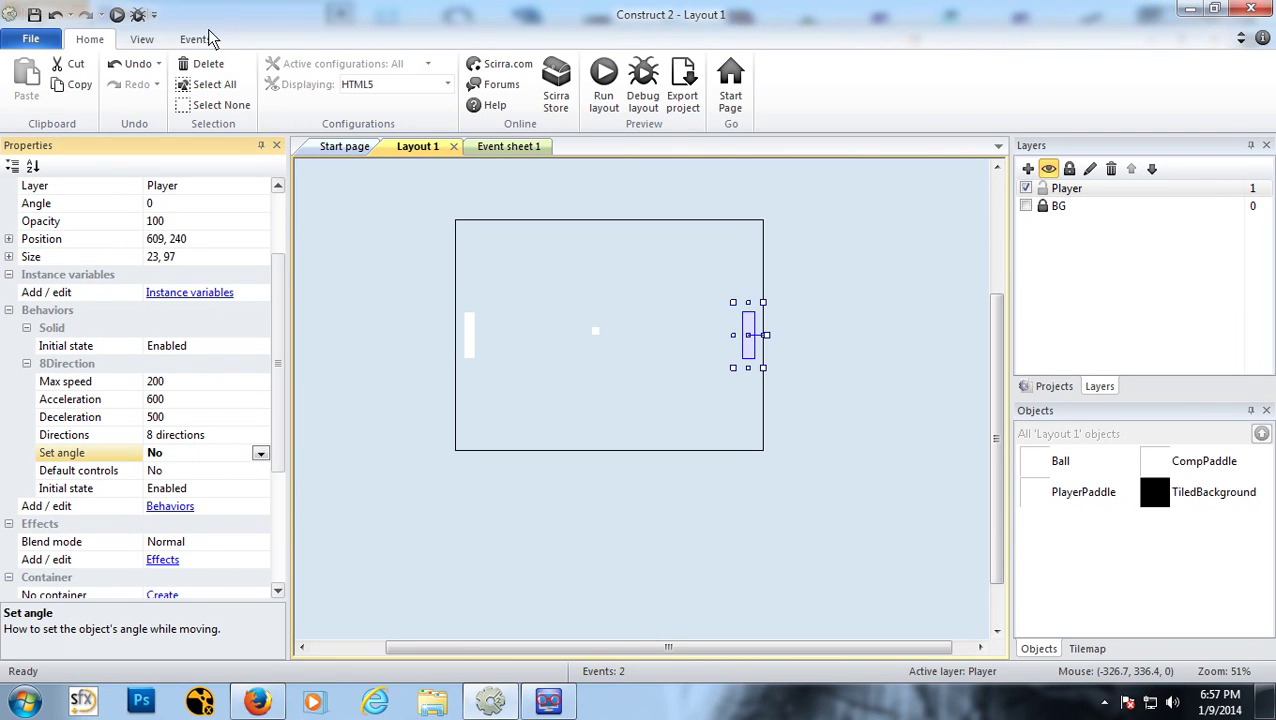
Step: Preview the game again to check the computer paddle's rotation and direction, and return to Construct 2
{"action": "left_click", "coordinate": [118, 16]}
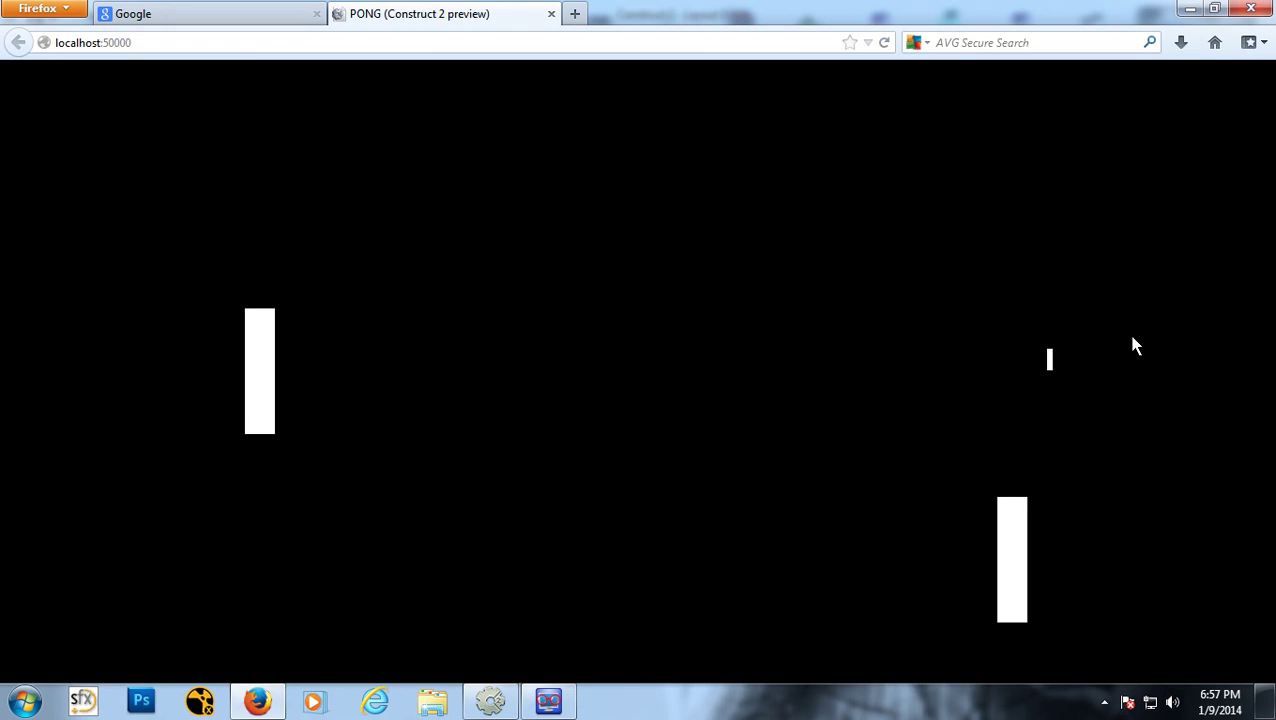
{"action": "left_click", "coordinate": [552, 15]}
{"action": "left_click", "coordinate": [490, 701]}
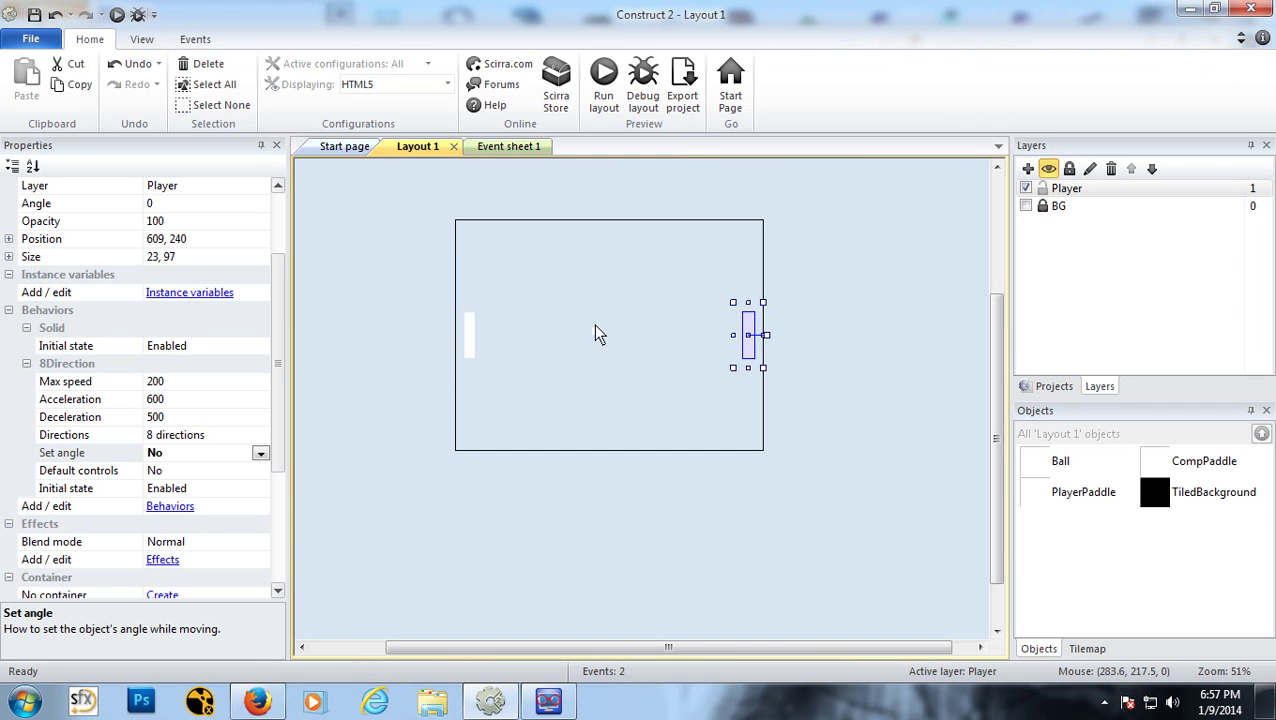
Step: Change the simulated control in the CompPaddle Y > Ball.Y event to Up
{"action": "left_click", "coordinate": [515, 147]}
{"action": "double_click", "coordinate": [728, 228]}
{"action": "left_click", "coordinate": [238, 460]}
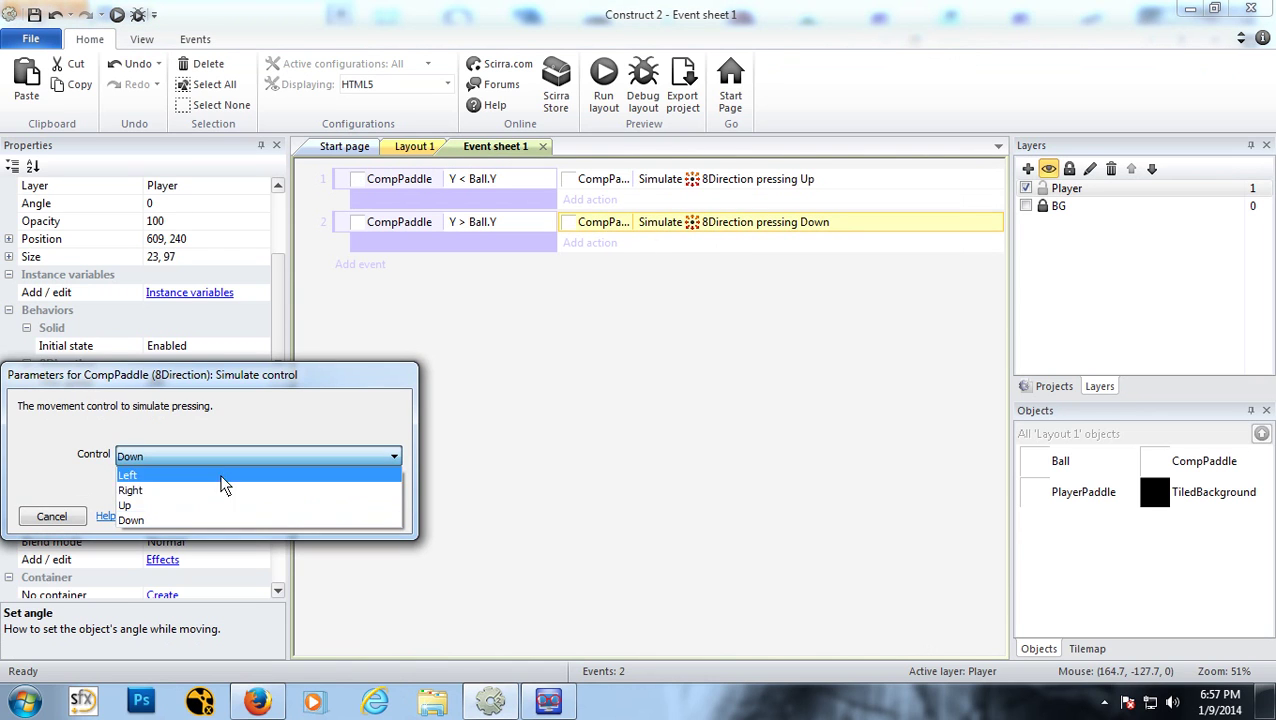
{"action": "left_click", "coordinate": [222, 504]}
{"action": "left_click", "coordinate": [365, 516]}
Step: Change the simulated control in the CompPaddle Y < Ball.Y event to Down
{"action": "double_click", "coordinate": [675, 180]}
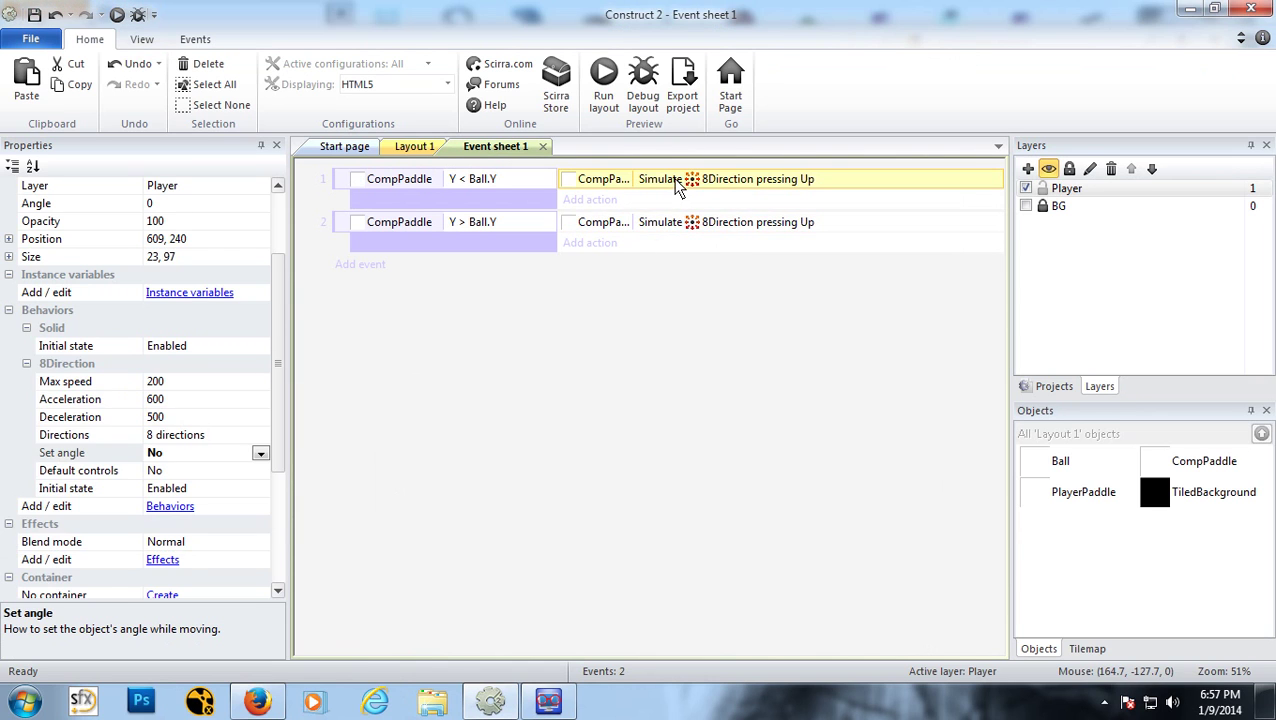
{"action": "left_click", "coordinate": [350, 456]}
{"action": "left_click", "coordinate": [323, 520]}
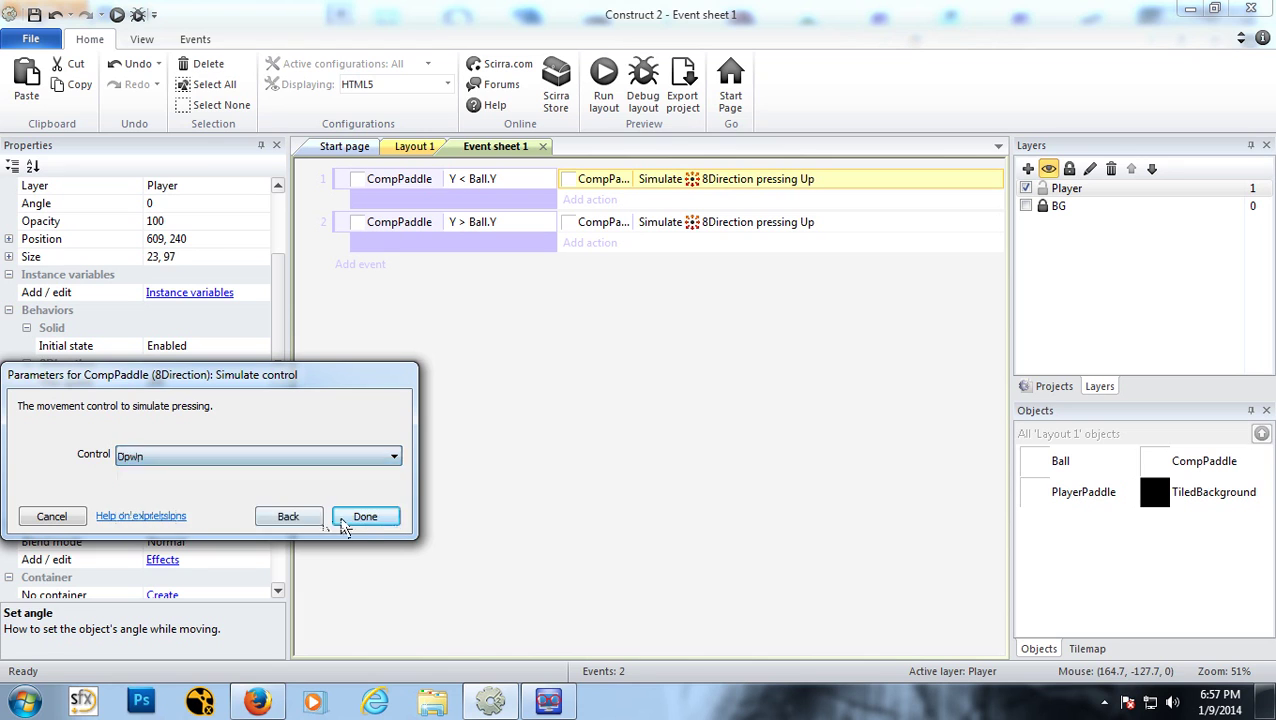
{"action": "left_click", "coordinate": [362, 517]}
Step: Test the game in the browser by moving the player paddle up against the ball, and return to Construct 2
{"action": "key", "text": "alt+Tab"}
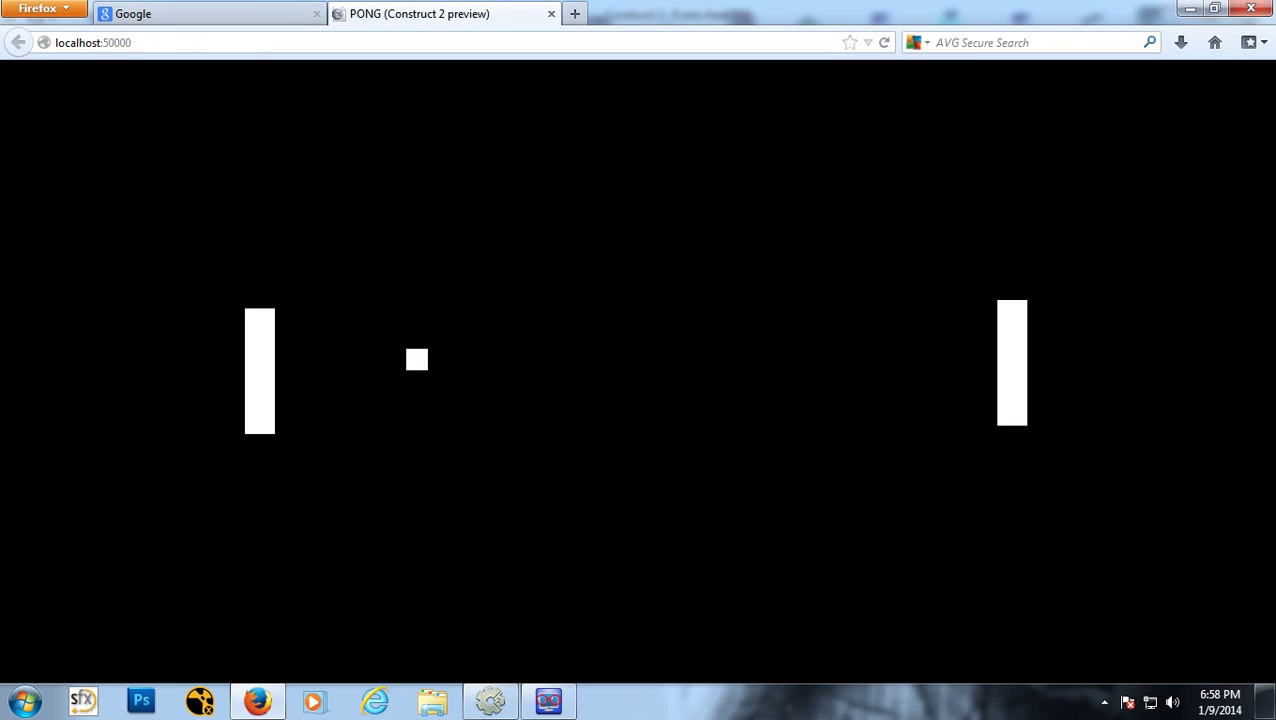
{"action": "key", "text": "Up"}
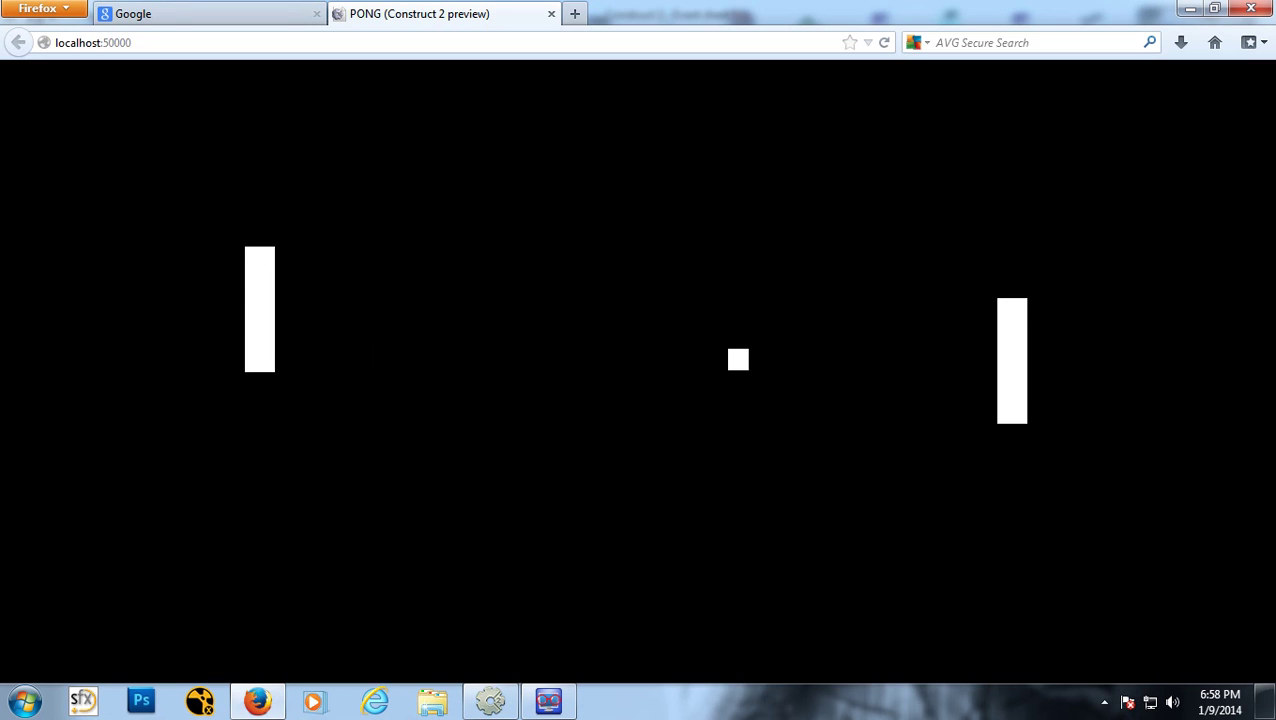
{"action": "key", "text": "Up"}
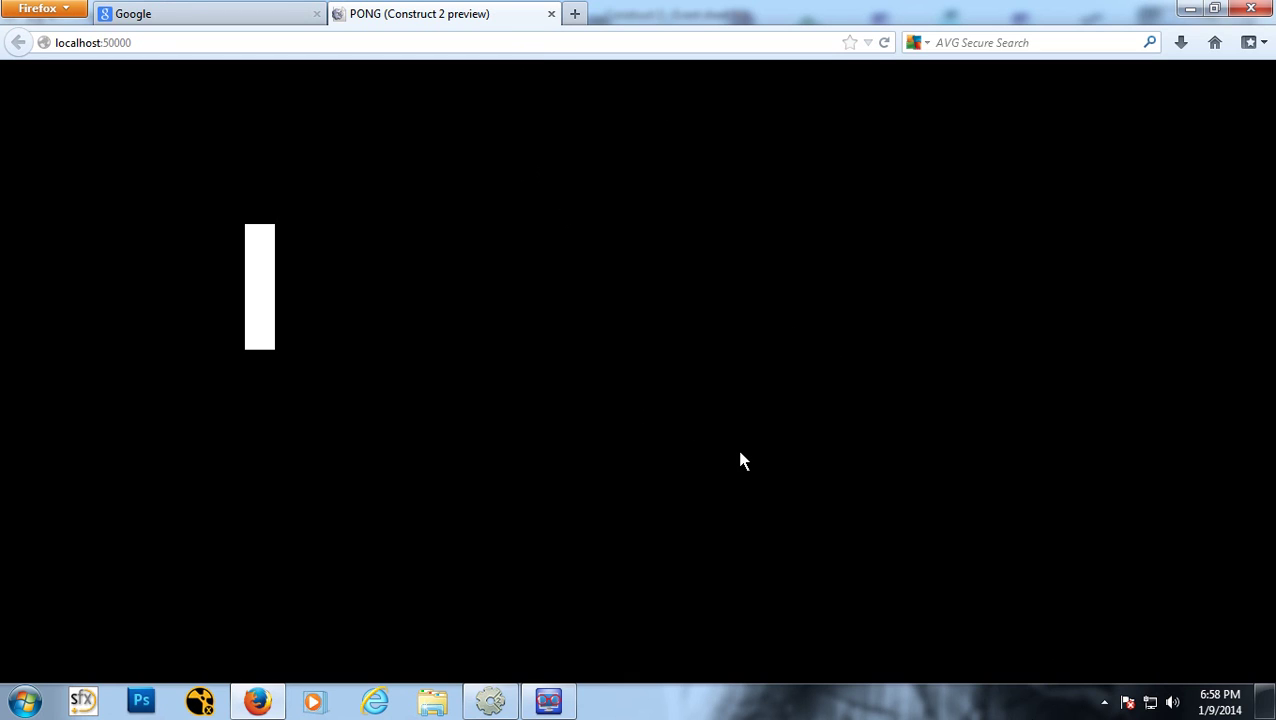
{"action": "left_click", "coordinate": [551, 15]}
{"action": "left_click", "coordinate": [491, 703]}
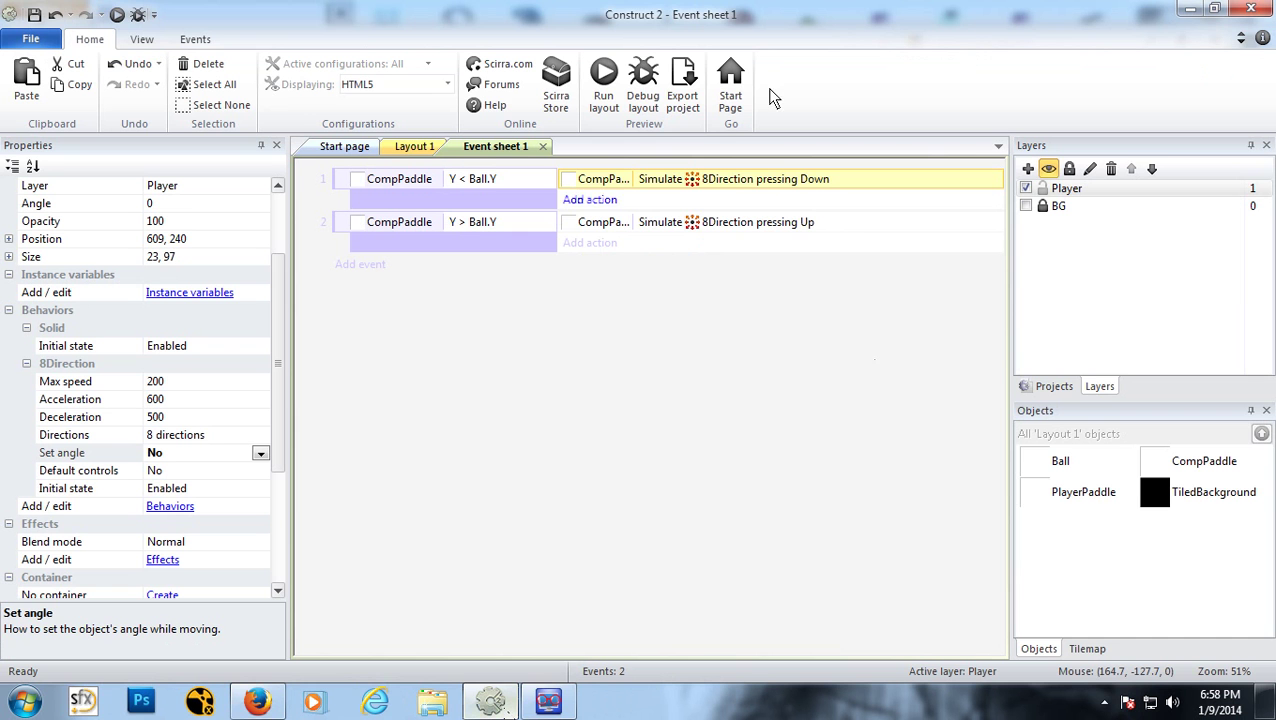
Step: Add the Bound to layout behavior to the Ball sprite in Layout 1
{"action": "left_click", "coordinate": [420, 147]}
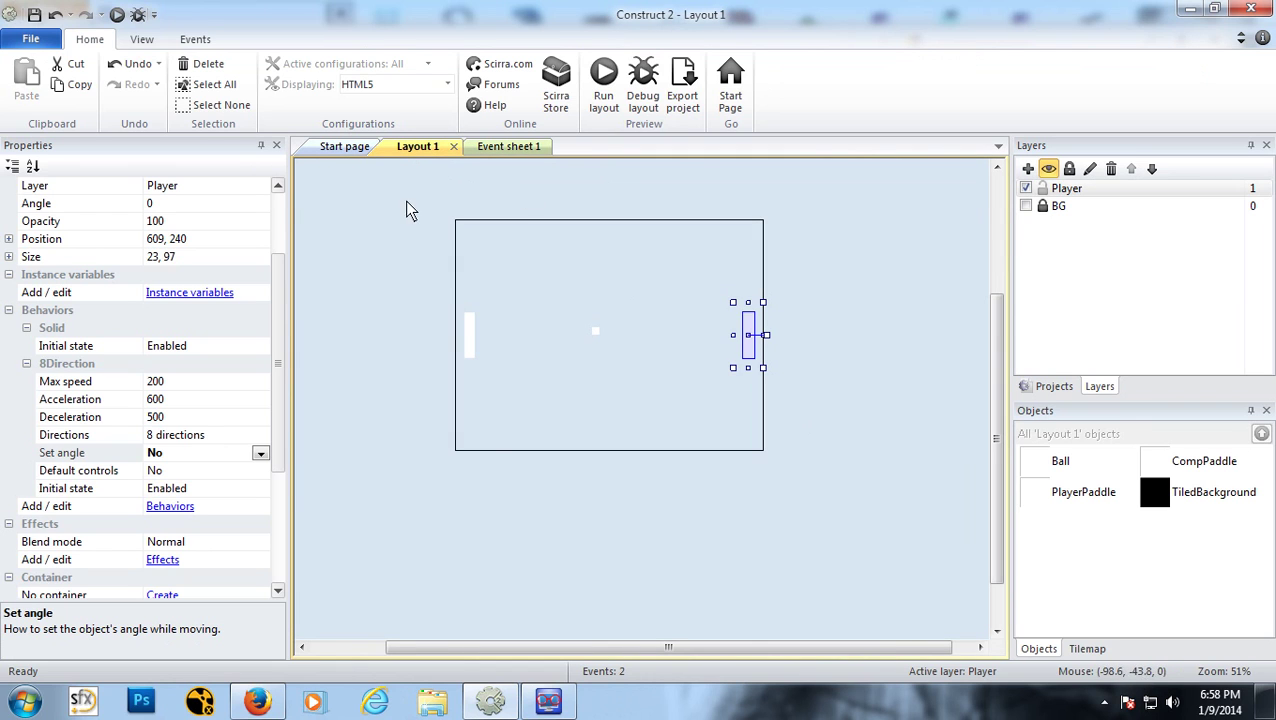
{"action": "left_click", "coordinate": [612, 323]}
{"action": "left_click", "coordinate": [597, 336]}
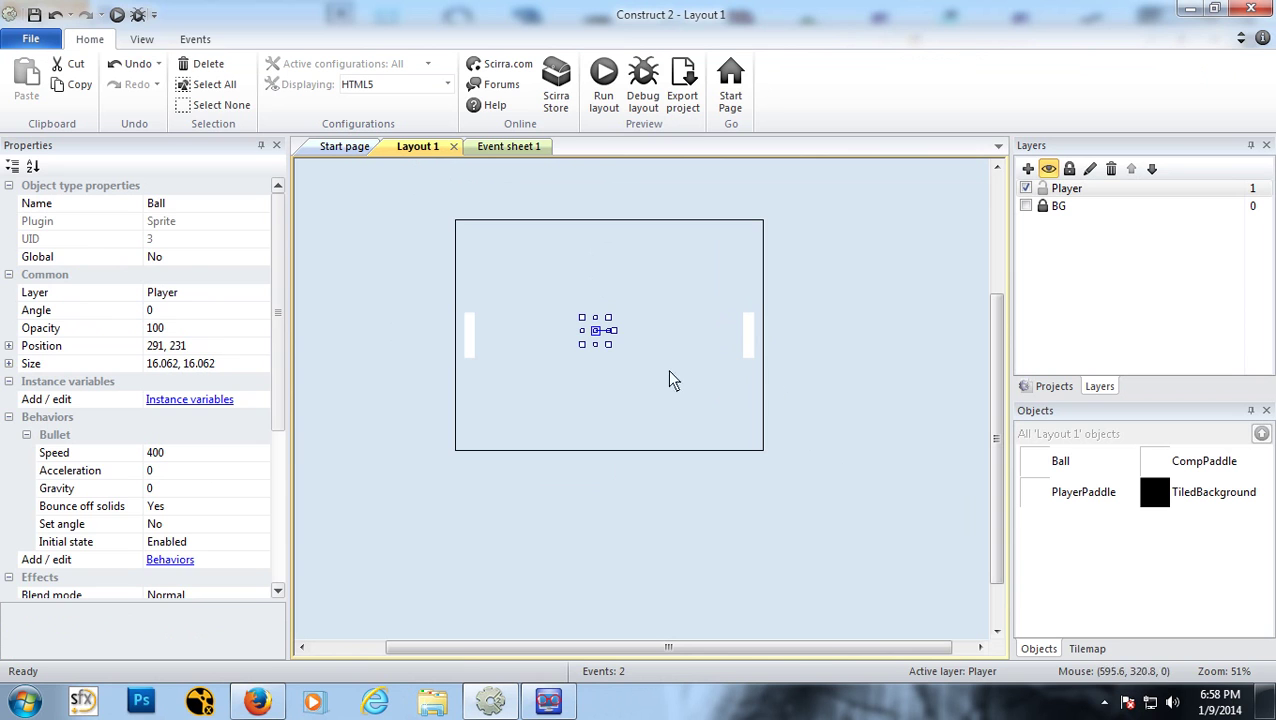
{"action": "left_click_drag", "start_coordinate": [280, 380], "coordinate": [277, 427]}
{"action": "left_click", "coordinate": [170, 489]}
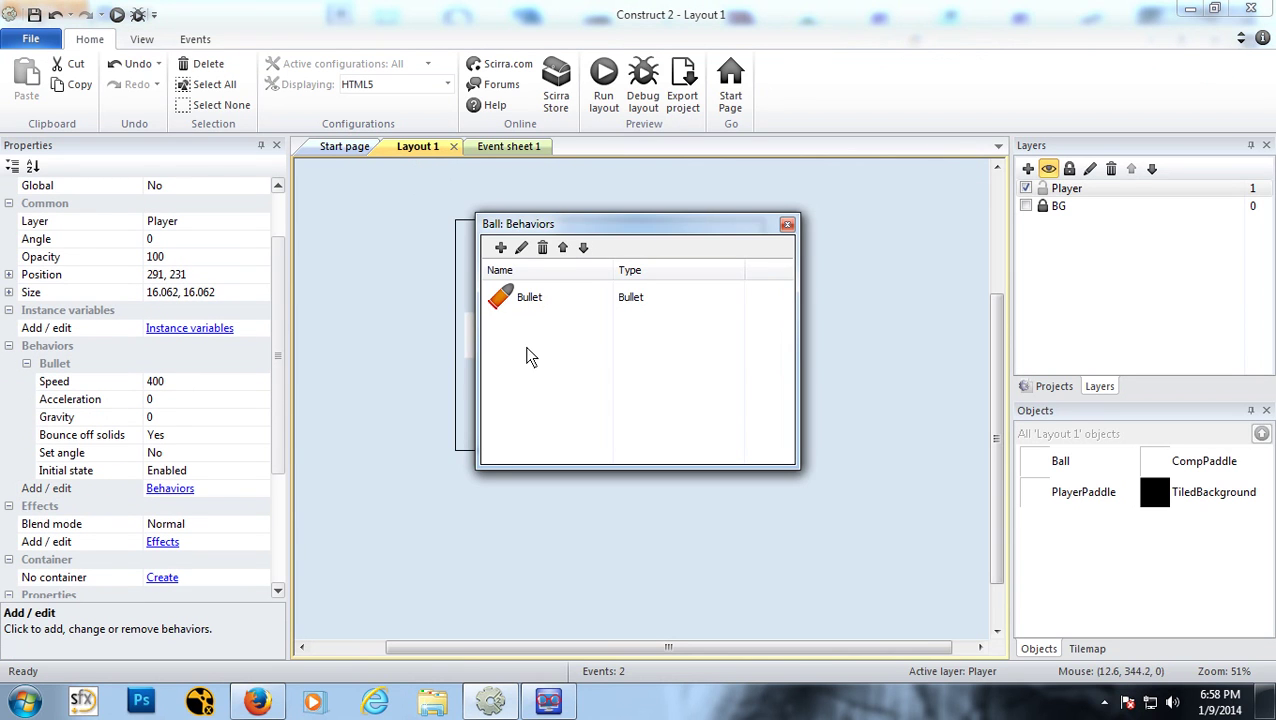
{"action": "left_click", "coordinate": [500, 248]}
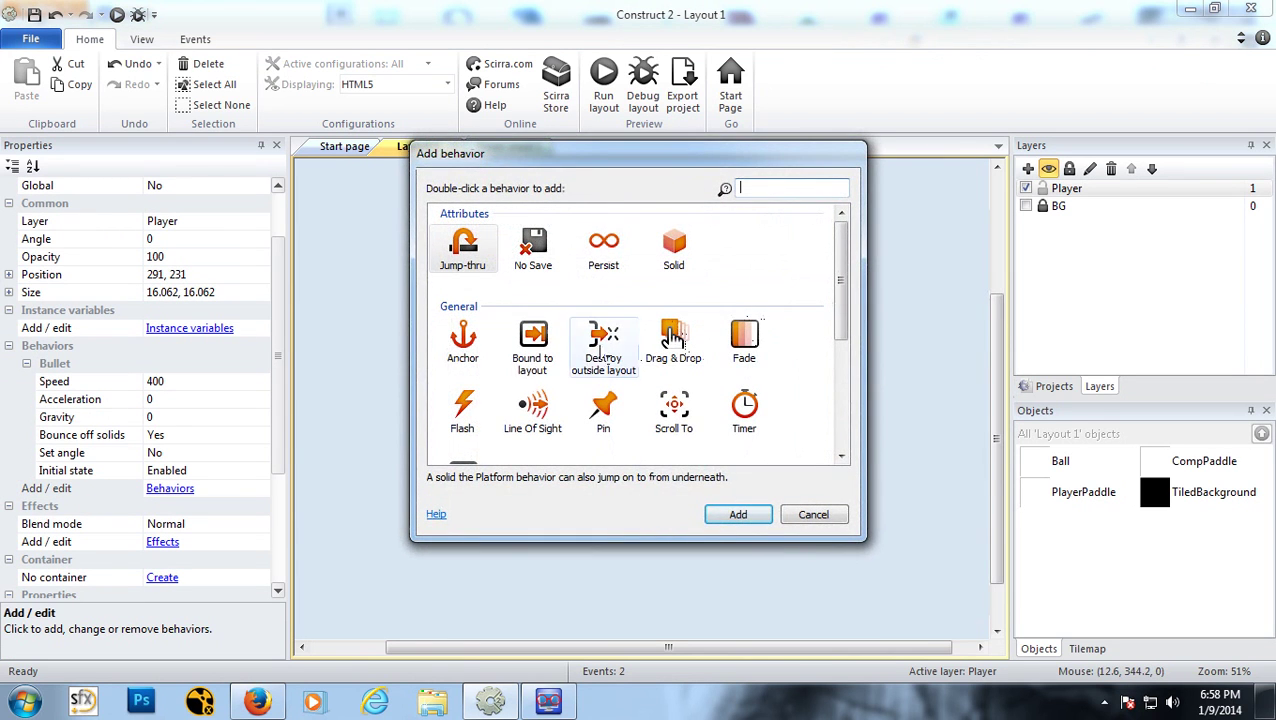
{"action": "left_click", "coordinate": [555, 362]}
{"action": "left_click", "coordinate": [738, 514]}
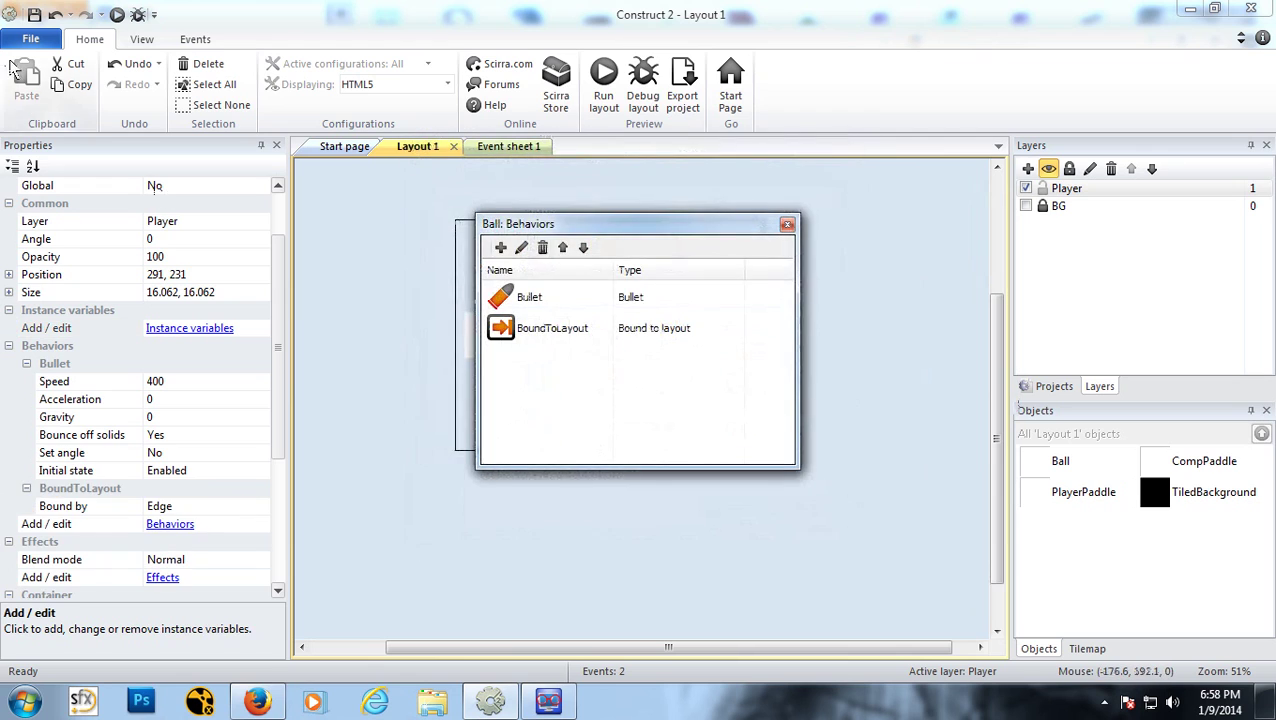
Step: Run the game preview twice to check how the ball behaves at the layout edges
{"action": "left_click", "coordinate": [117, 14]}
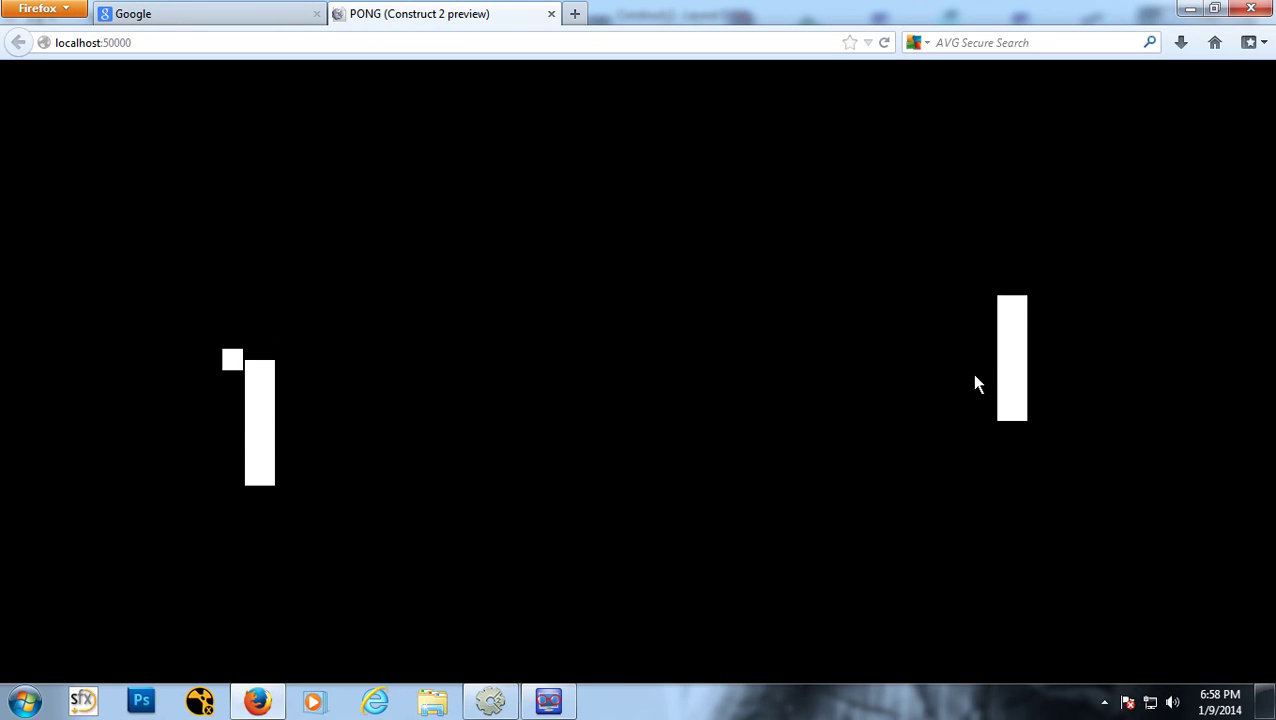
{"action": "left_click", "coordinate": [551, 14]}
{"action": "left_click", "coordinate": [490, 701]}
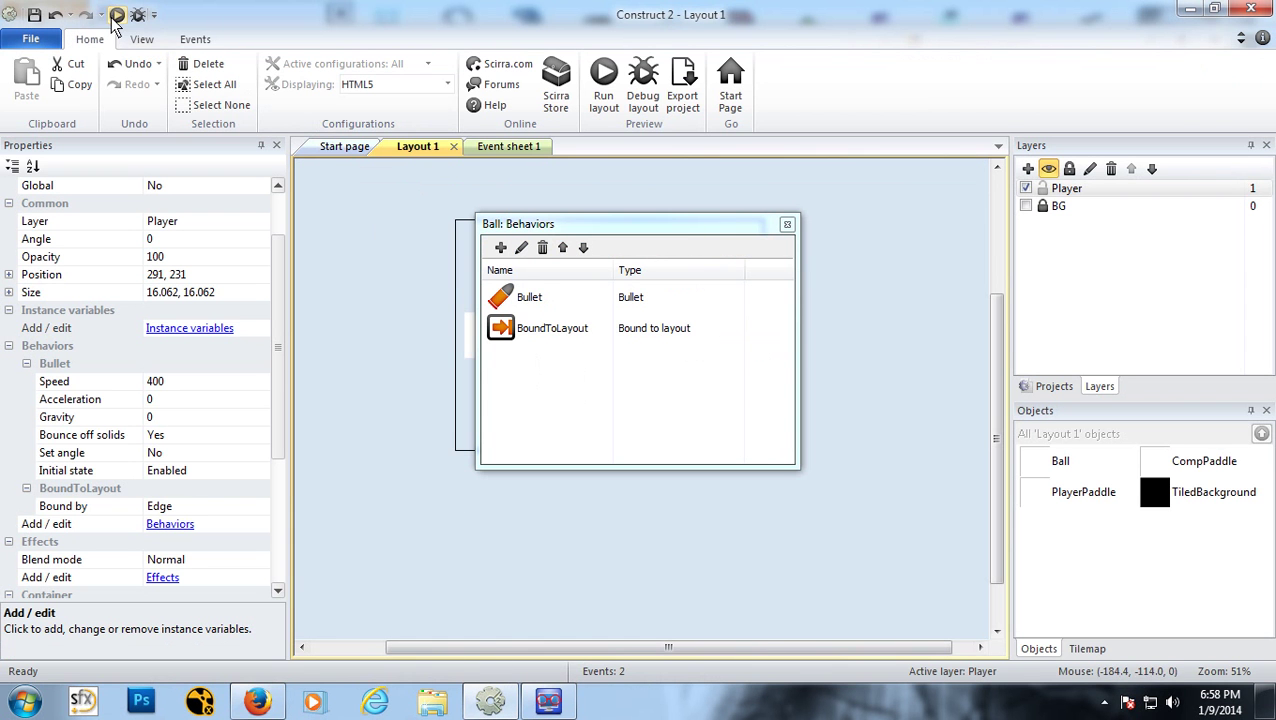
{"action": "key", "text": "F5"}
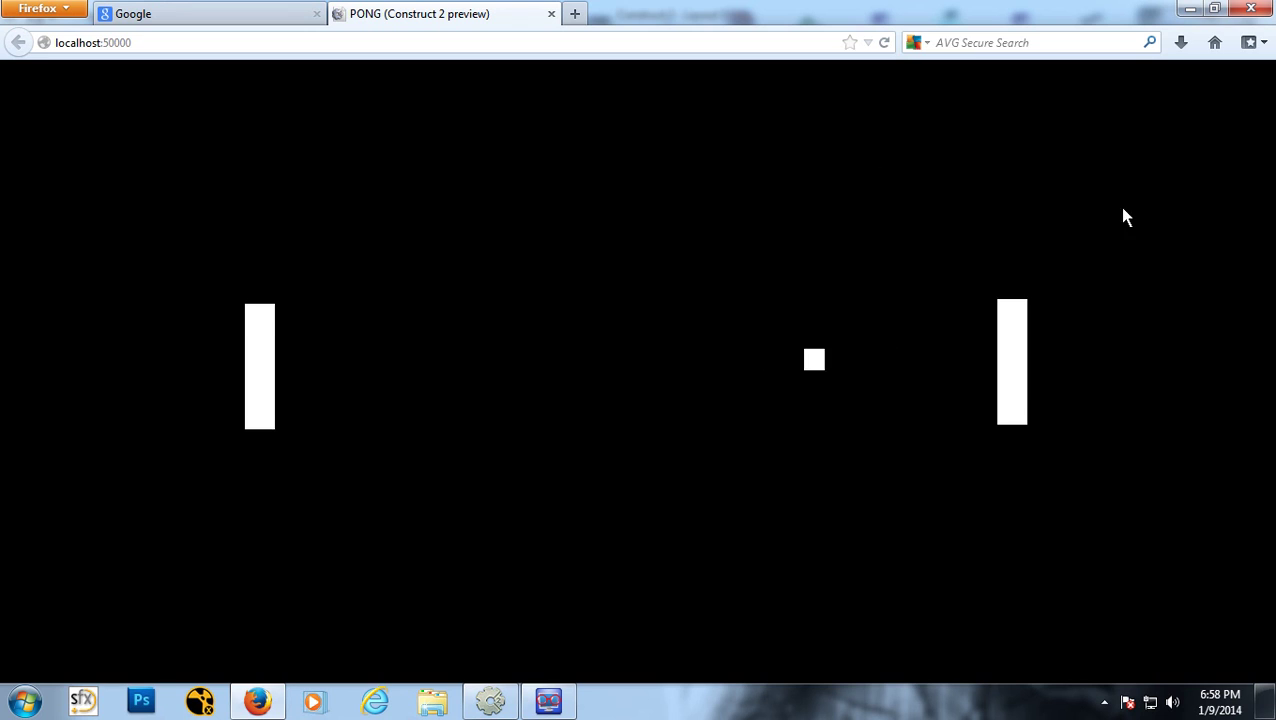
Step: Test the ball and paddles in the running preview by moving the player paddle up and down, and return to Layout 1 in Construct 2
{"action": "key", "text": "Up"}
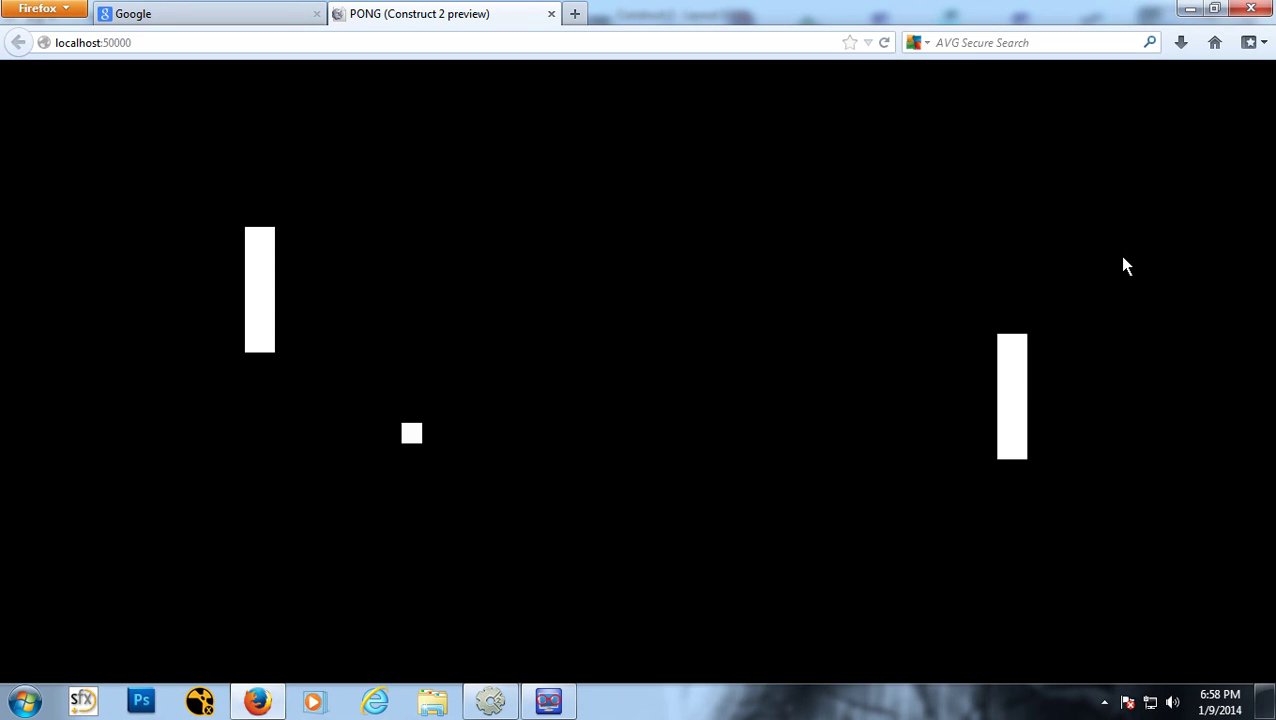
{"action": "key", "text": "Down"}
{"action": "key", "text": "Down"}
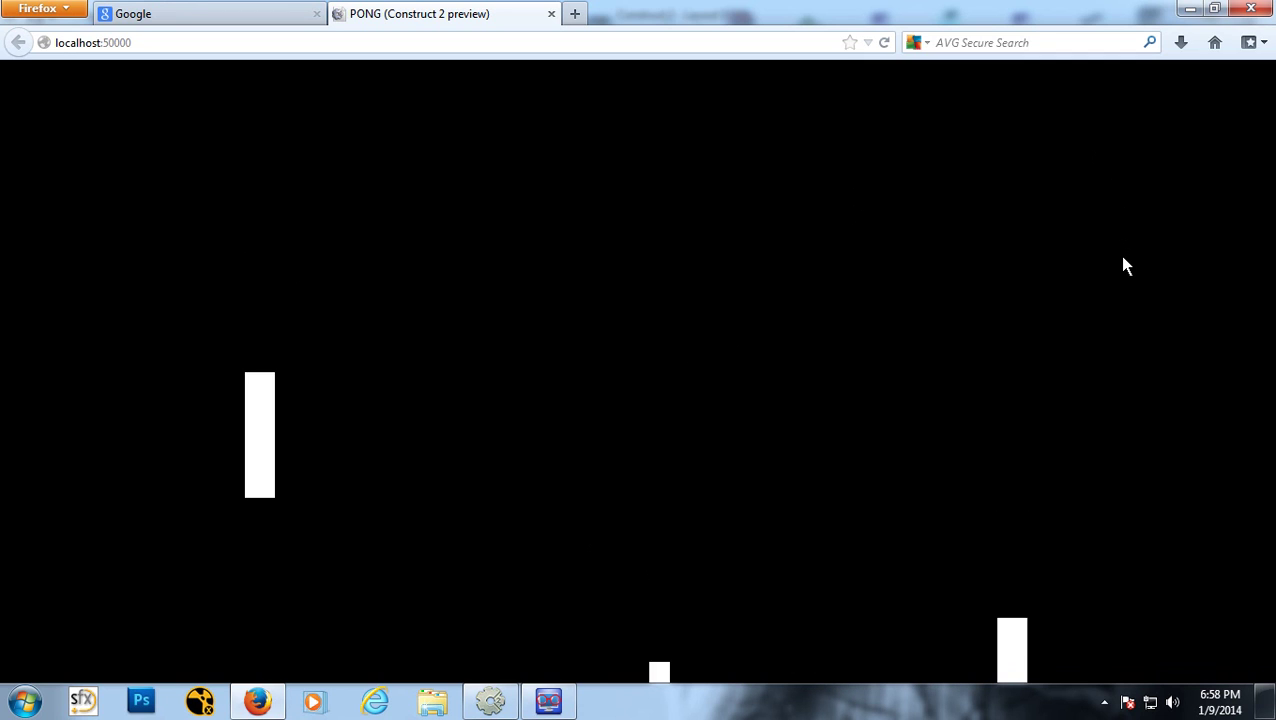
{"action": "key", "text": "Down"}
{"action": "key", "text": "Down"}
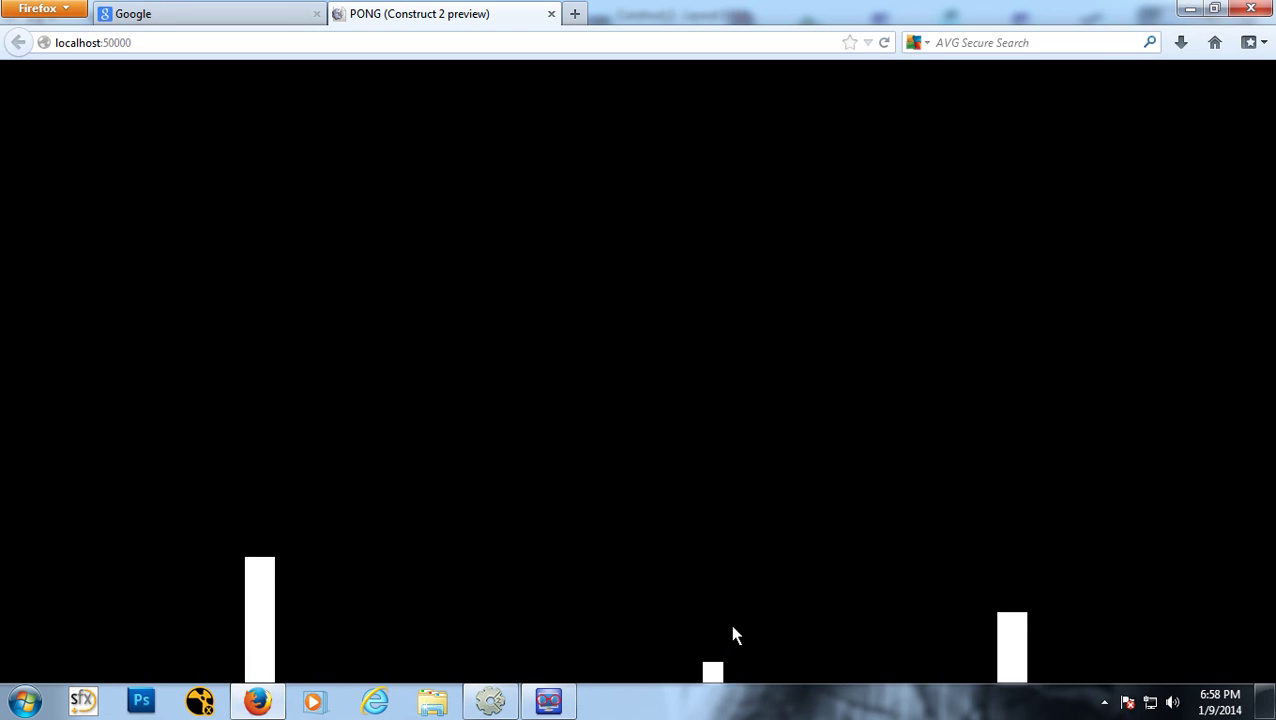
{"action": "left_click", "coordinate": [551, 13]}
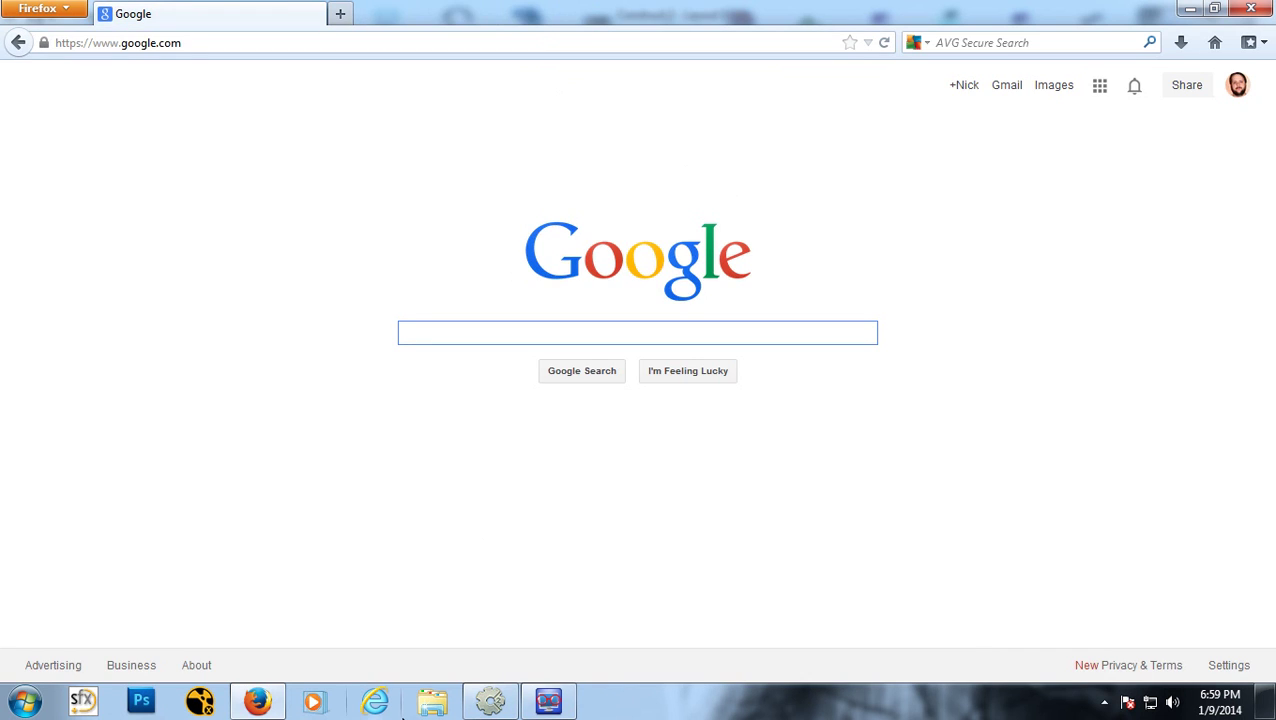
{"action": "left_click", "coordinate": [490, 701]}
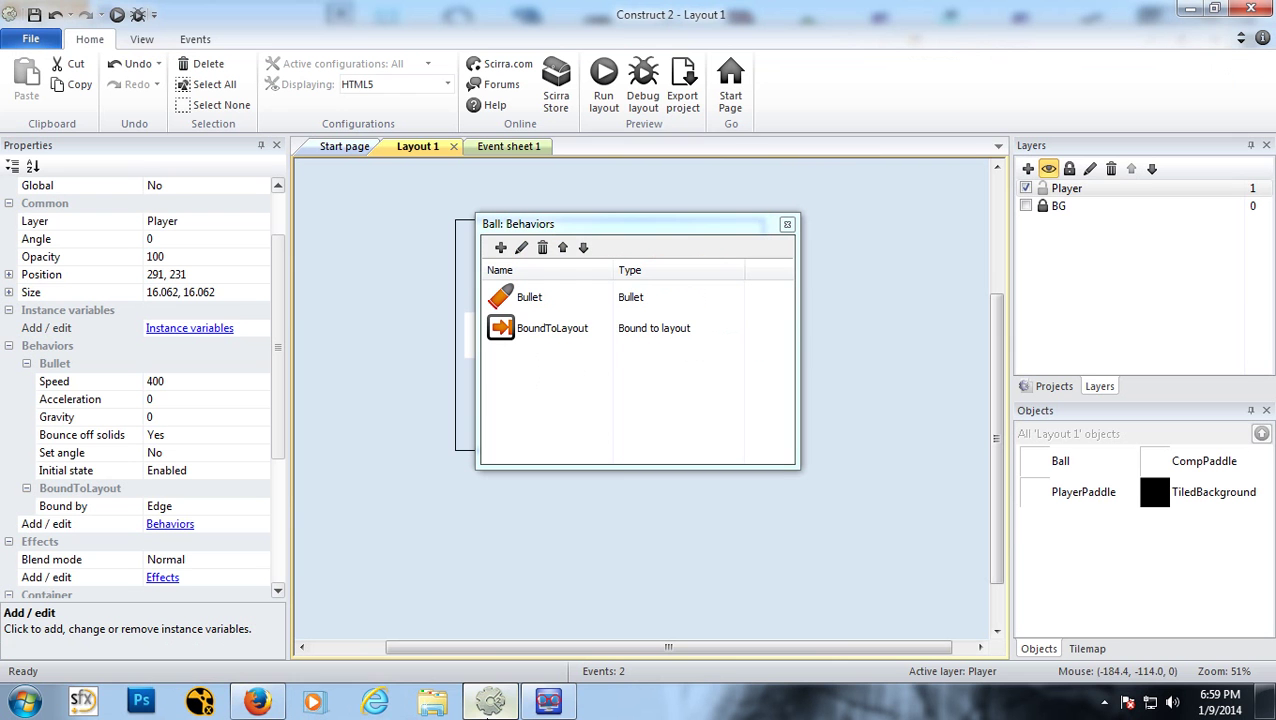
{"action": "left_click", "coordinate": [787, 225]}
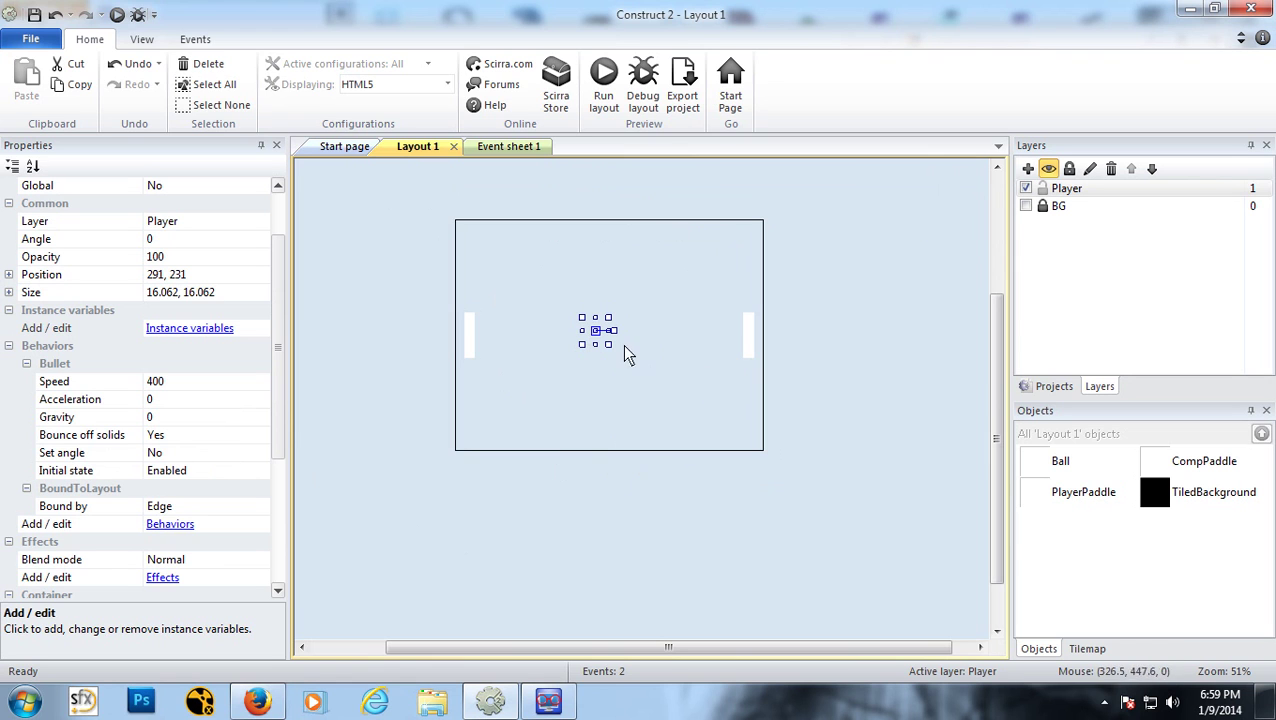
Step: Insert a new Sprite object named Ceiling near the upper edge of the layout
{"action": "right_click", "coordinate": [500, 222]}
{"action": "left_click", "coordinate": [545, 236]}
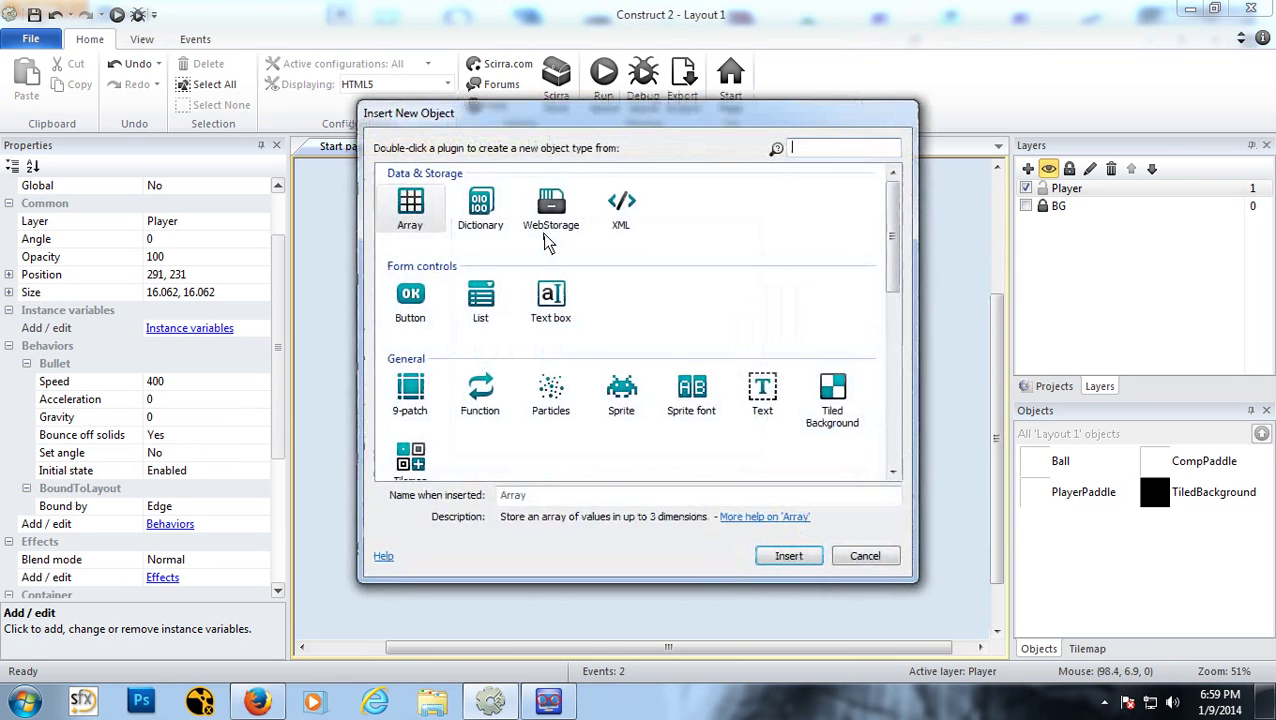
{"action": "left_click", "coordinate": [614, 384]}
{"action": "left_click_drag", "start_coordinate": [570, 494], "coordinate": [290, 488]}
{"action": "key", "text": "BackSpace"}
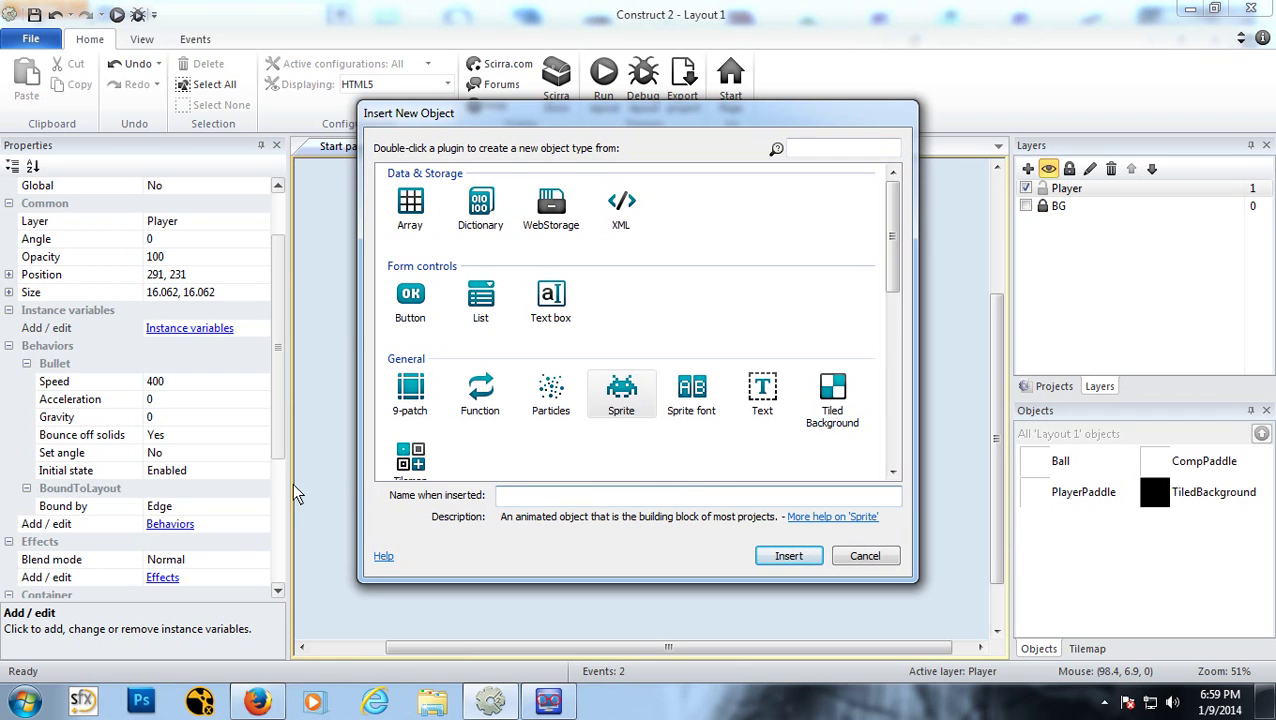
{"action": "key", "text": "Return"}
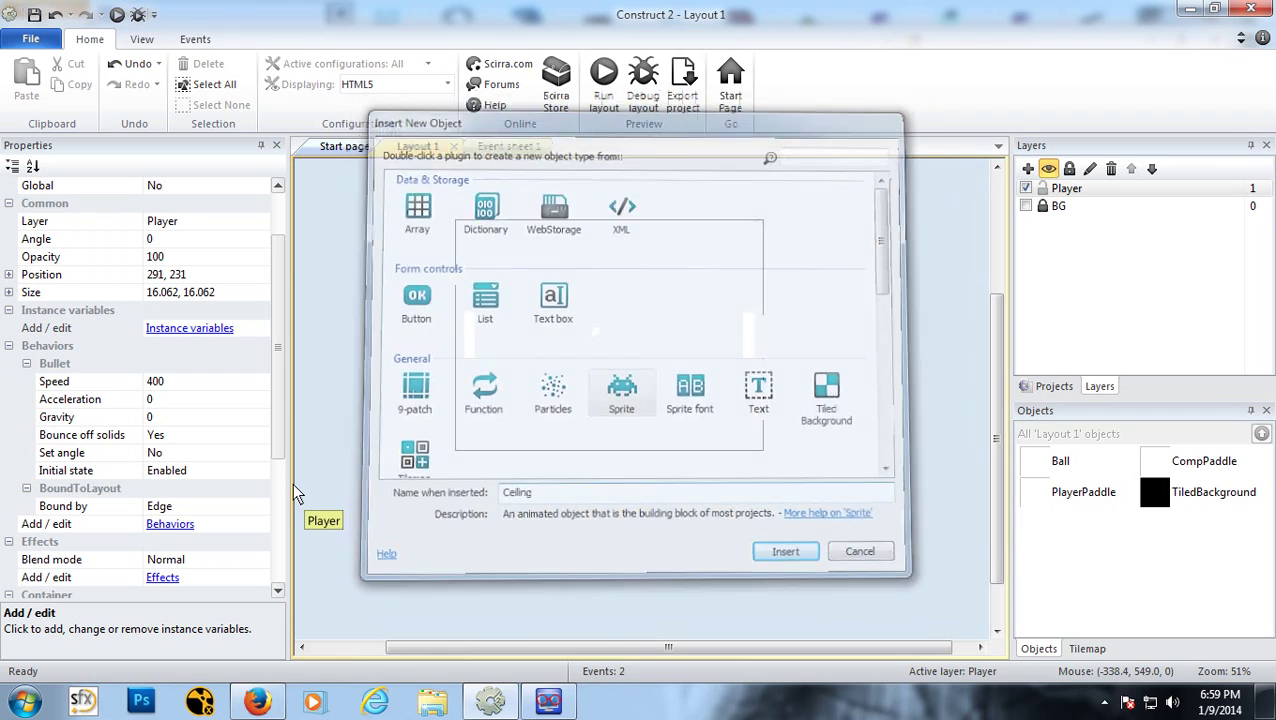
{"action": "left_click", "coordinate": [575, 270]}
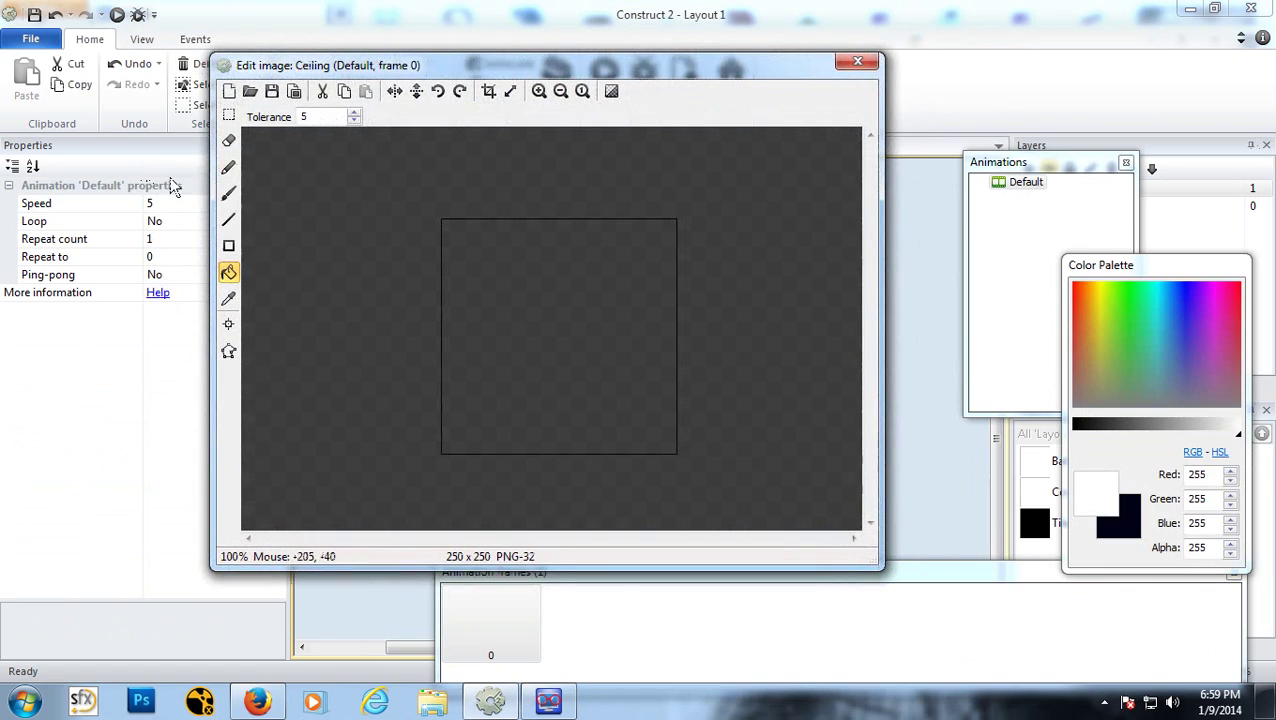
Step: Fill the Ceiling sprite's image with red (239, 23, 15) and close the image editor
{"action": "left_click_drag", "start_coordinate": [1110, 300], "coordinate": [1073, 302]}
{"action": "left_click", "coordinate": [608, 298]}
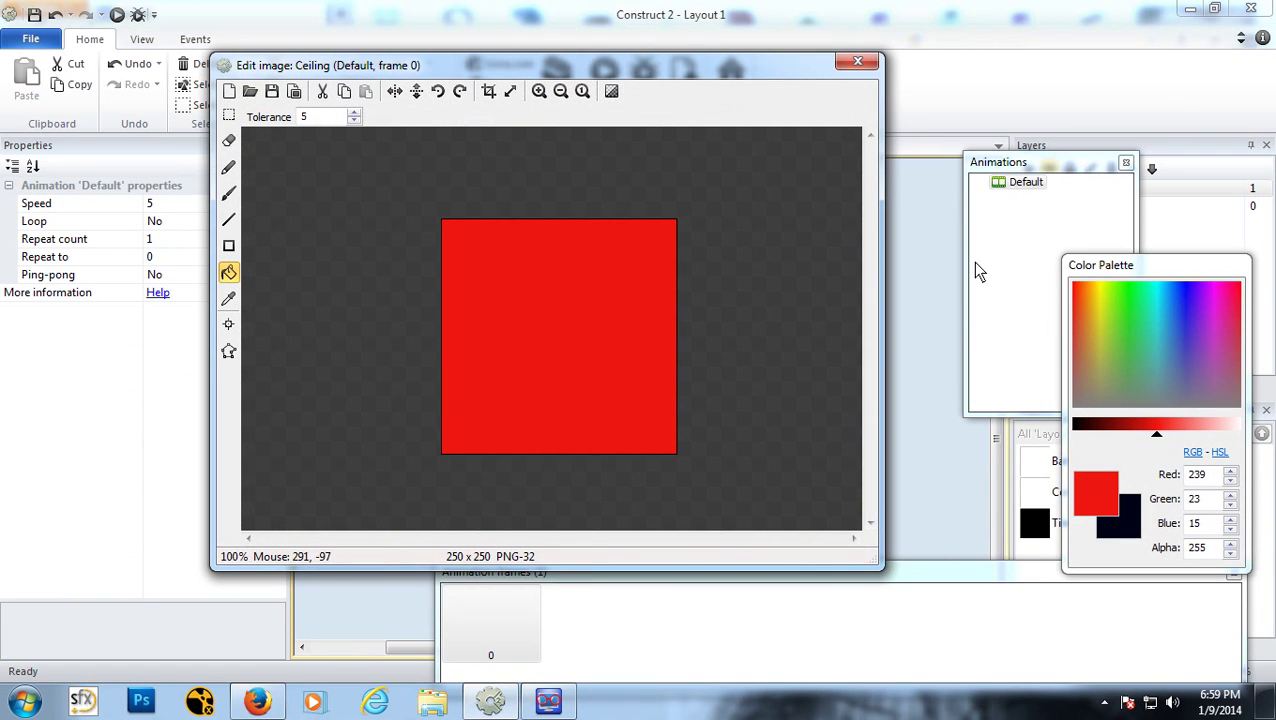
{"action": "left_click", "coordinate": [857, 62]}
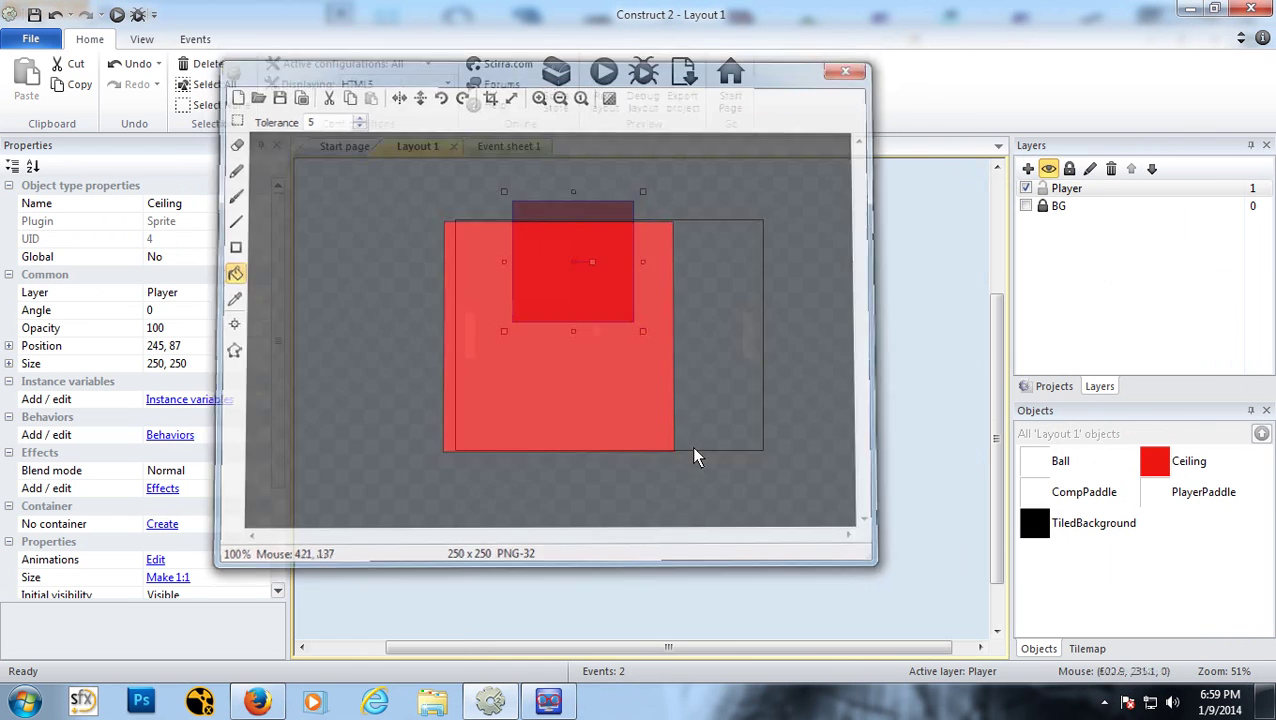
Step: Resize the Ceiling sprite into a thin bar of about 648 x 53 spanning the layout's top edge
{"action": "left_click_drag", "start_coordinate": [573, 337], "coordinate": [570, 245]}
{"action": "left_click_drag", "start_coordinate": [631, 217], "coordinate": [778, 215]}
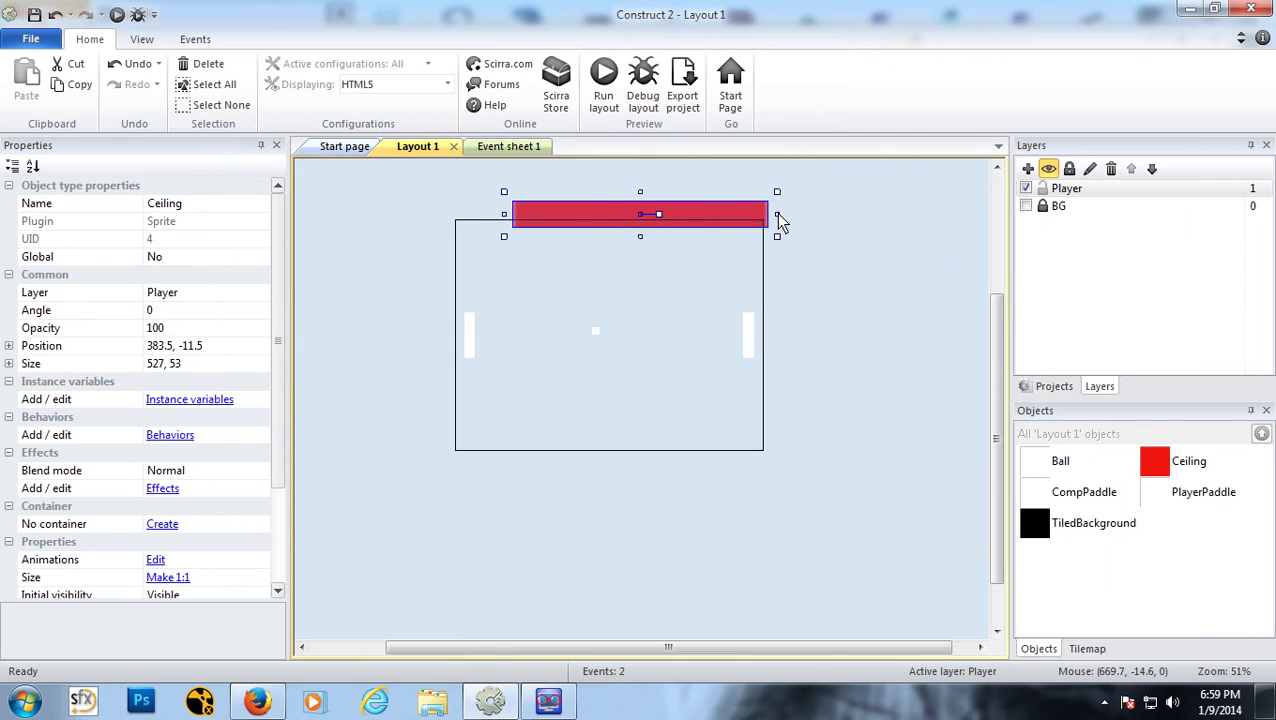
{"action": "left_click", "coordinate": [506, 218]}
{"action": "left_click", "coordinate": [547, 219]}
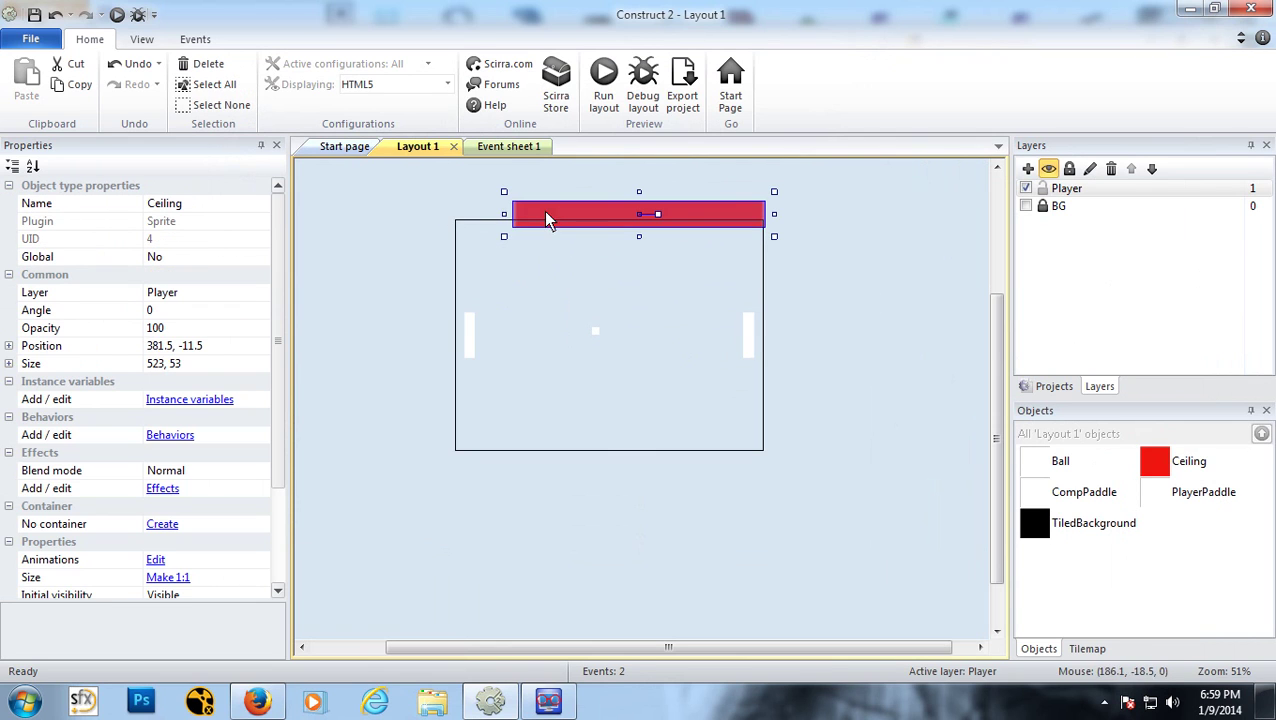
{"action": "left_click_drag", "start_coordinate": [505, 218], "coordinate": [444, 213]}
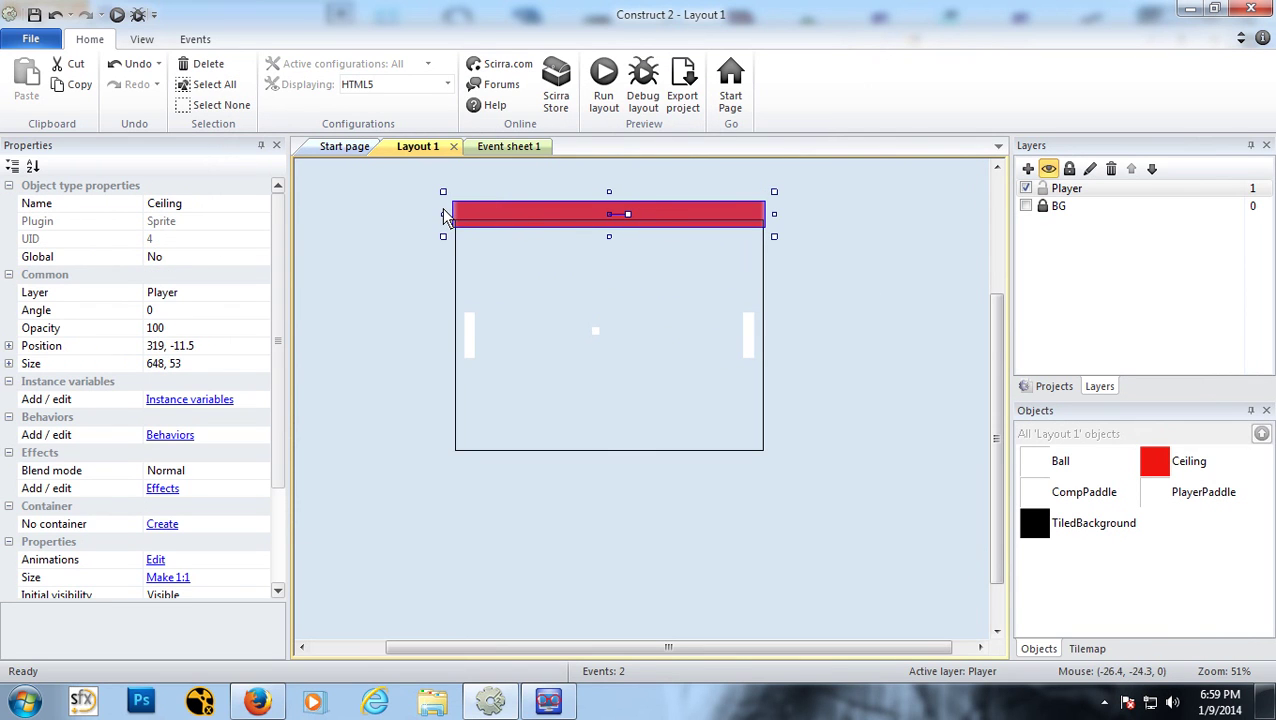
Step: Clone the Ceiling bar along the layout's bottom edge at about 317, 492, and undo the extra copy
{"action": "left_click_drag", "start_coordinate": [500, 218], "coordinate": [500, 467], "text": "ctrl"}
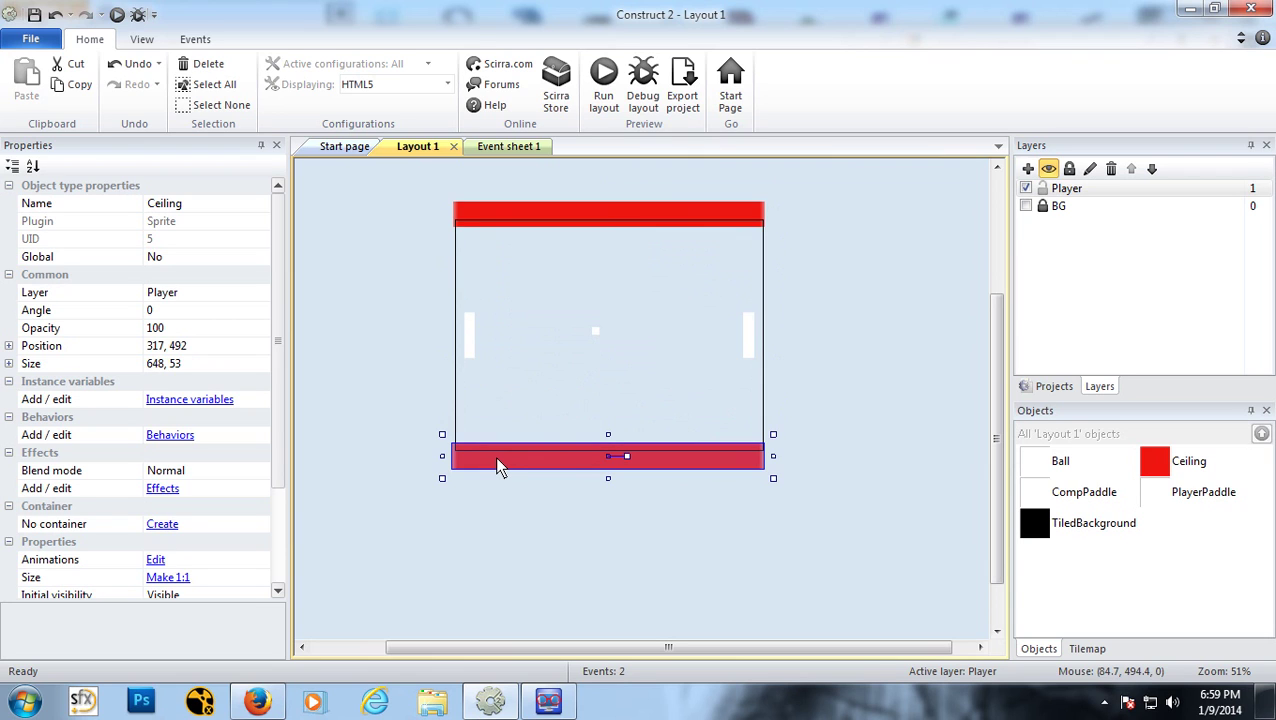
{"action": "left_click_drag", "start_coordinate": [500, 467], "coordinate": [698, 441], "text": "ctrl"}
{"action": "key", "text": "ctrl+z"}
{"action": "left_click", "coordinate": [505, 470]}
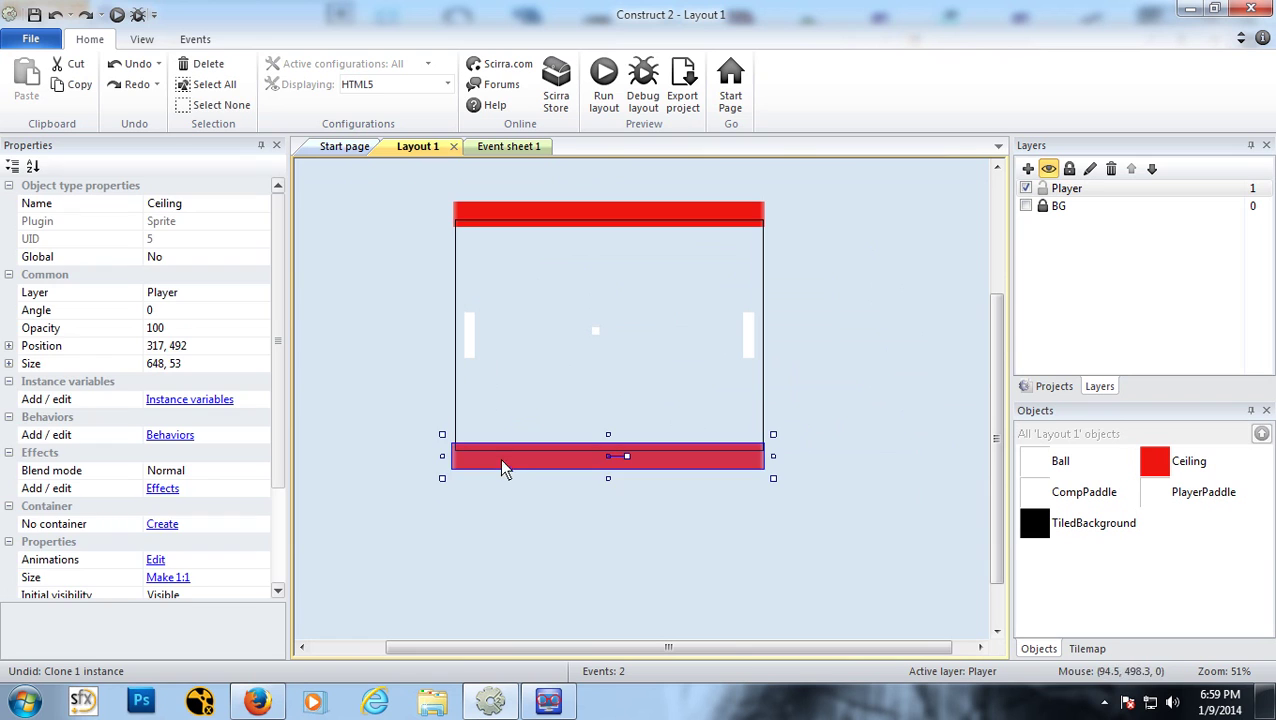
Step: Add the Solid behavior to the Ceiling sprite
{"action": "left_click", "coordinate": [511, 215]}
{"action": "left_click", "coordinate": [527, 467]}
{"action": "left_click", "coordinate": [560, 213]}
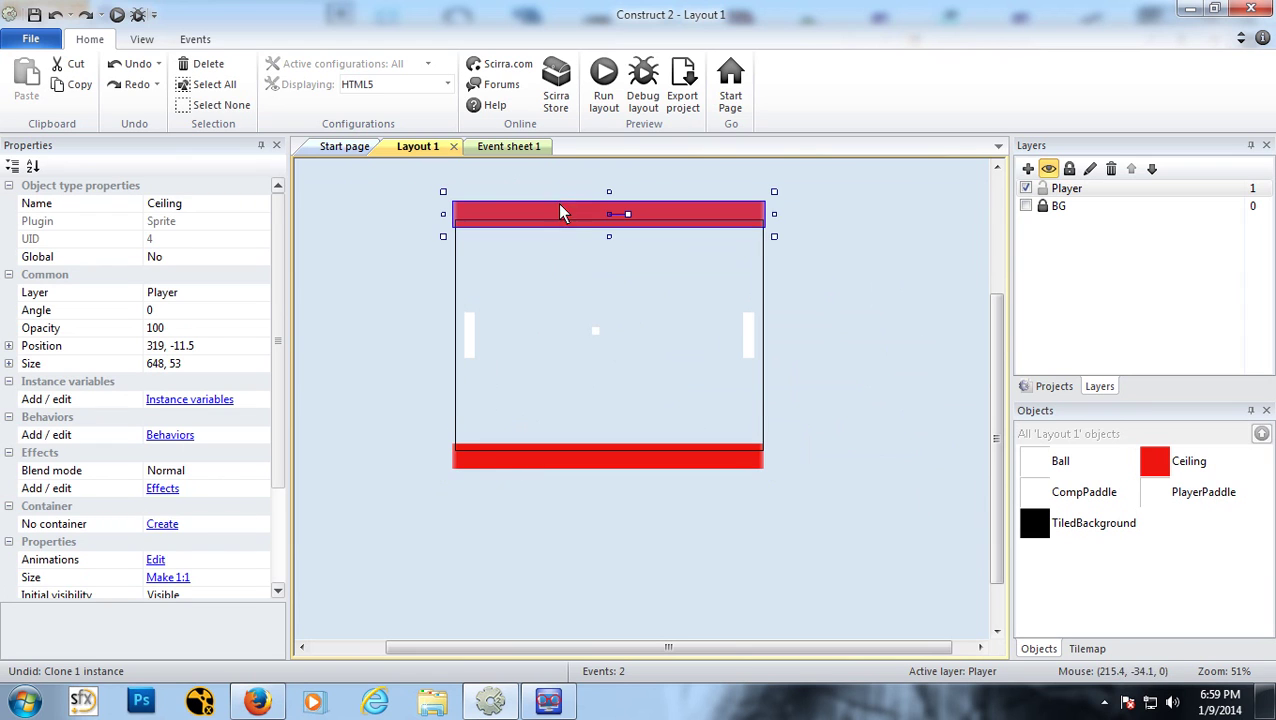
{"action": "left_click", "coordinate": [175, 440]}
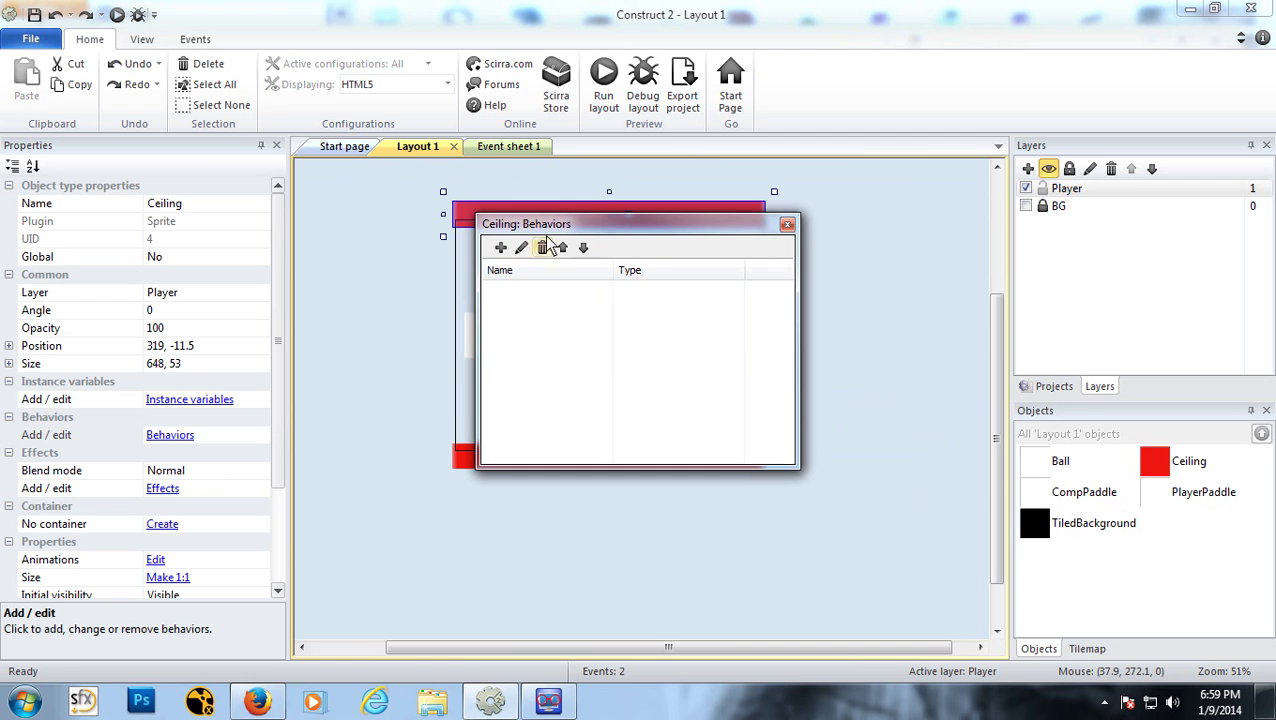
{"action": "left_click", "coordinate": [513, 246]}
{"action": "left_click", "coordinate": [660, 263]}
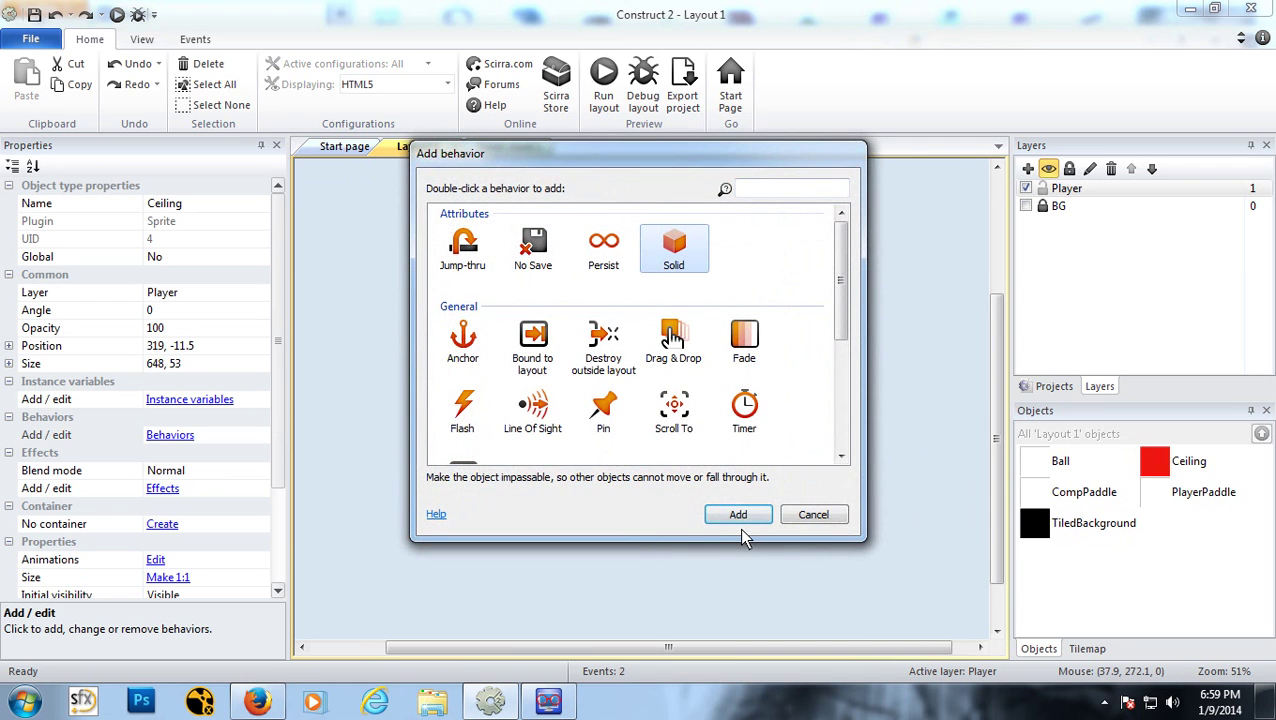
{"action": "left_click", "coordinate": [747, 517]}
{"action": "left_click", "coordinate": [787, 225]}
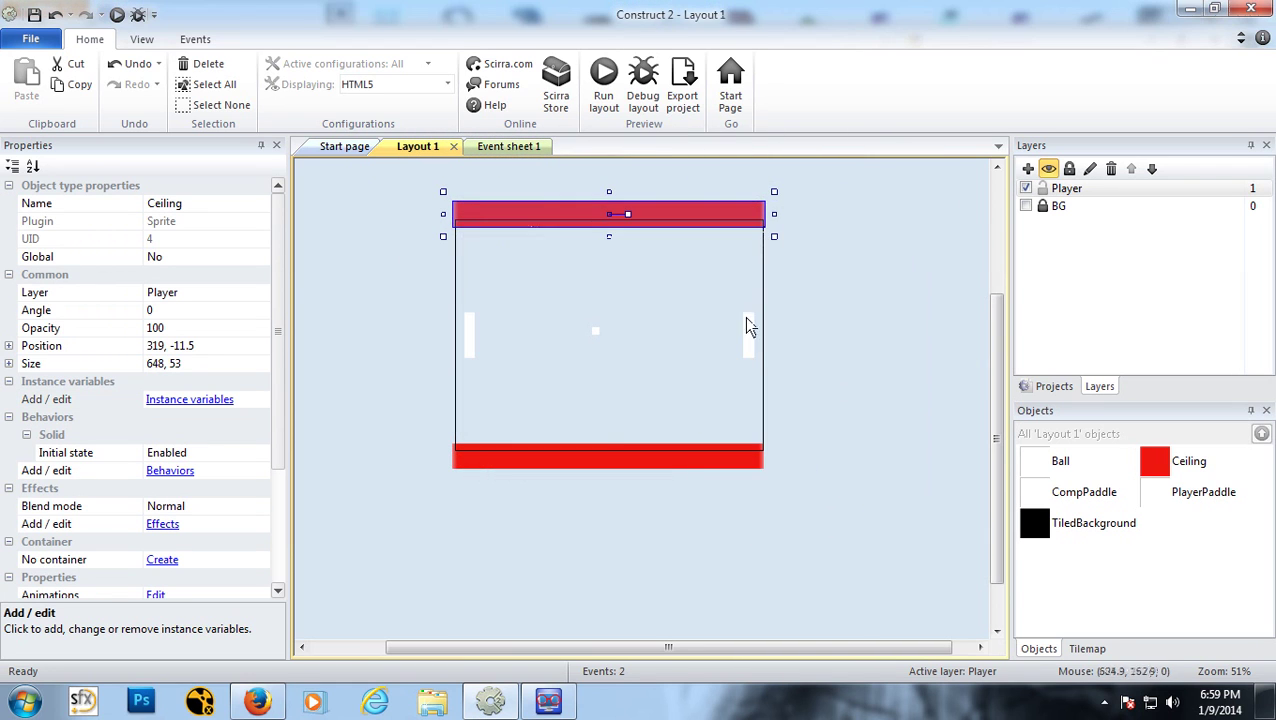
Step: Compare the properties of the top and bottom Ceiling bars to check that both have the Solid behavior
{"action": "left_click", "coordinate": [680, 463]}
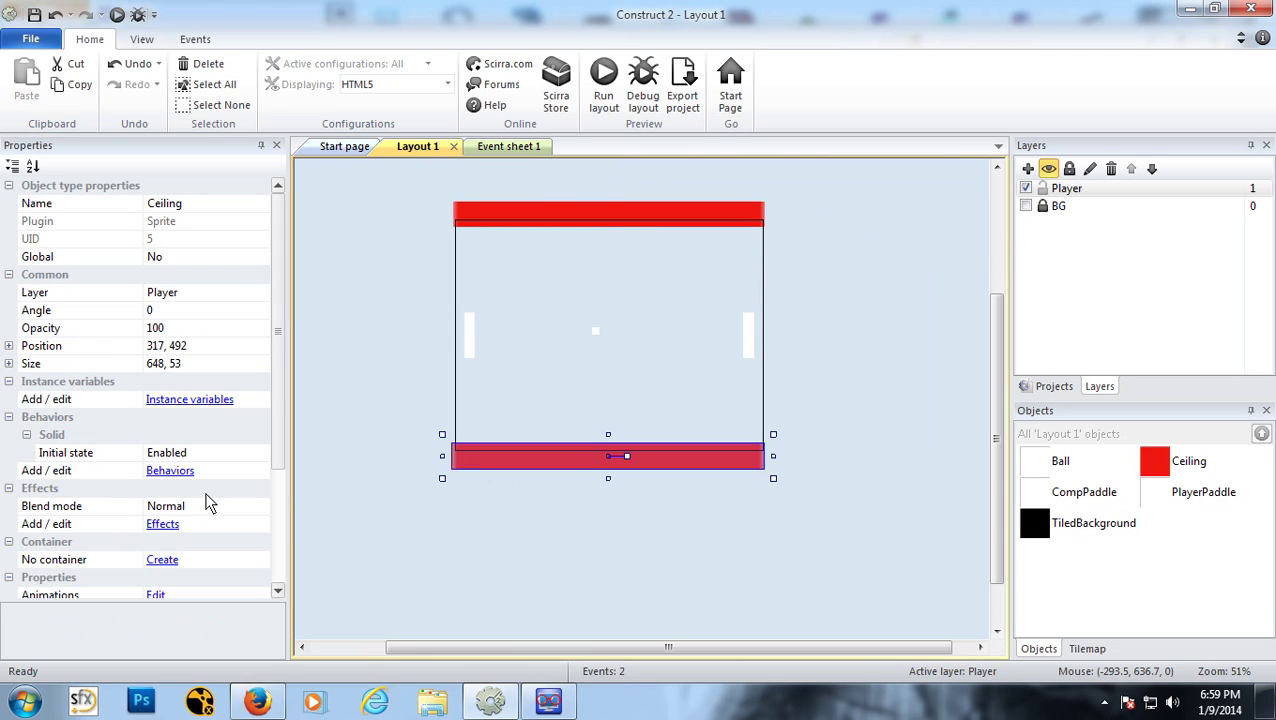
{"action": "left_click", "coordinate": [570, 204]}
{"action": "left_click", "coordinate": [564, 214]}
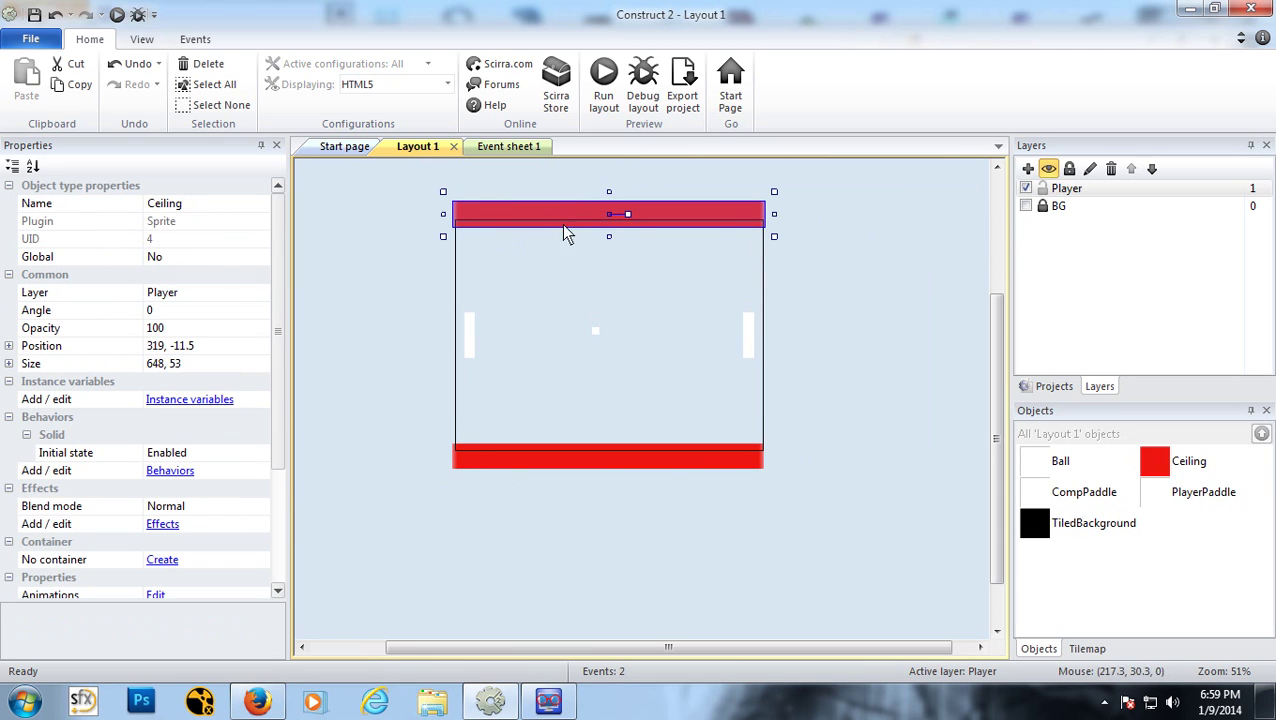
{"action": "left_click", "coordinate": [553, 466]}
{"action": "left_click", "coordinate": [545, 220]}
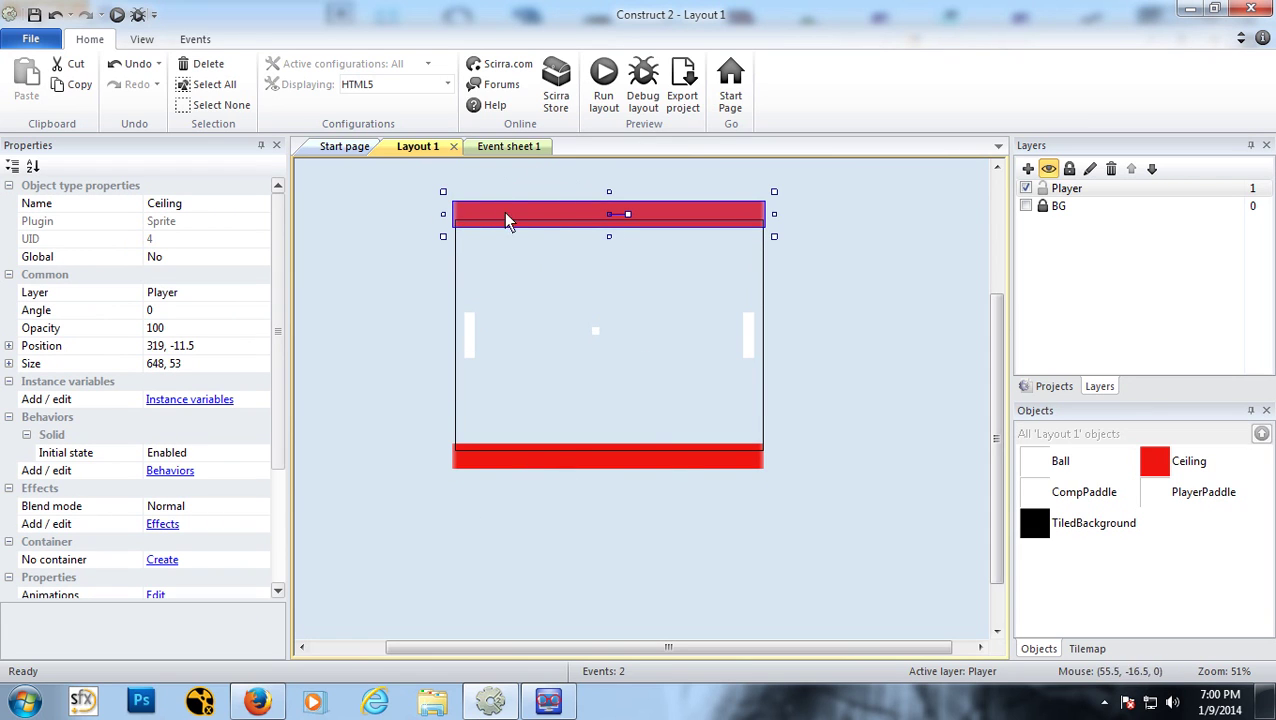
{"action": "left_click", "coordinate": [535, 468]}
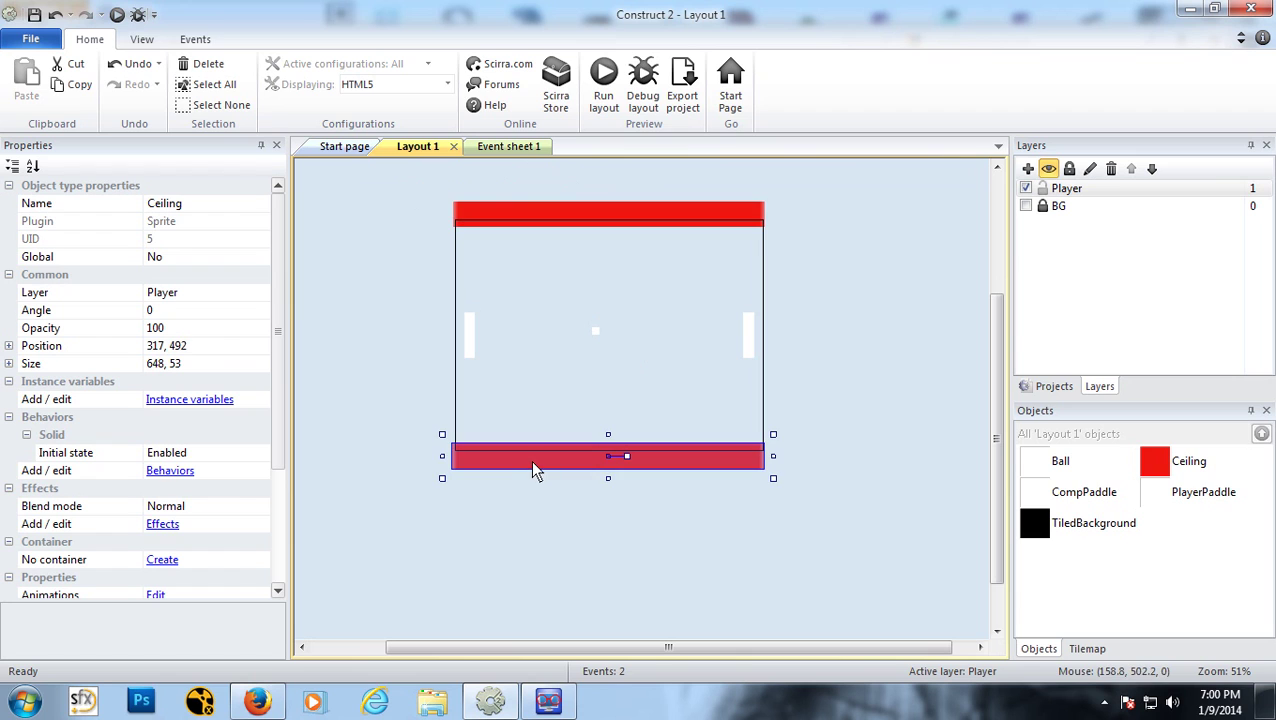
Step: Preview the game to see how the ball bounces off the Ceiling bars, and return to Construct 2
{"action": "left_click", "coordinate": [137, 16]}
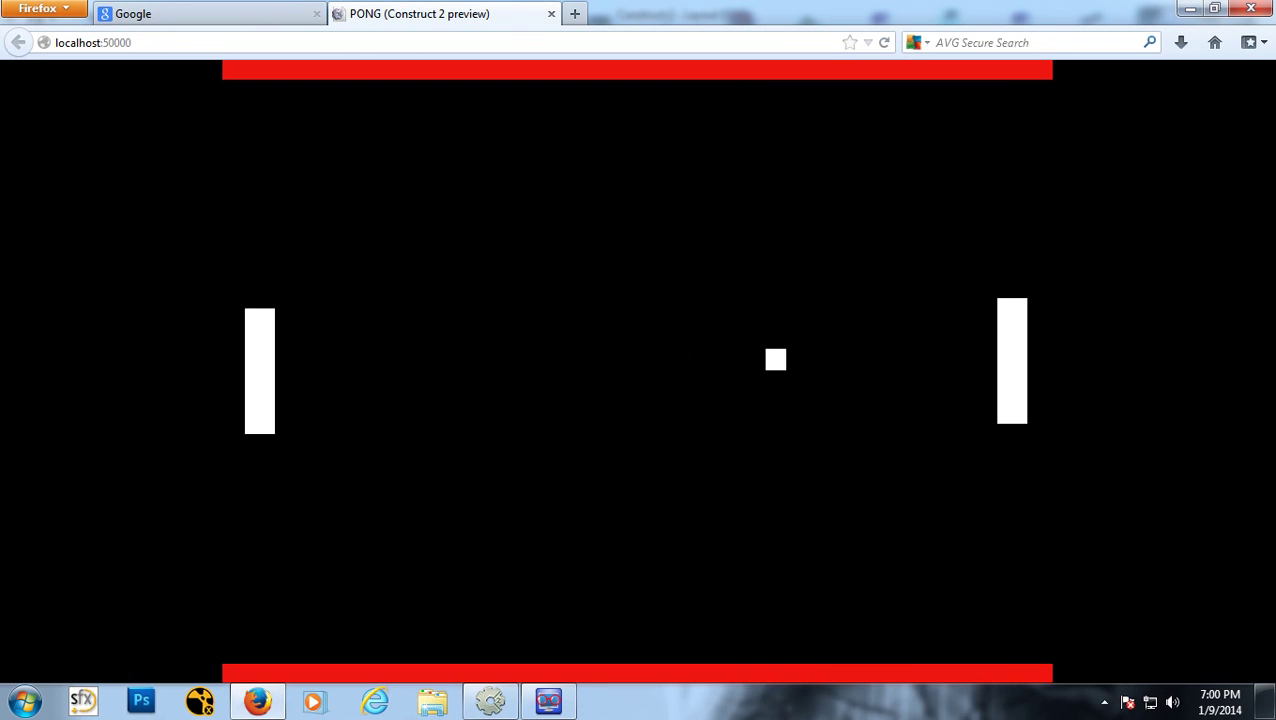
{"action": "key", "text": "Down"}
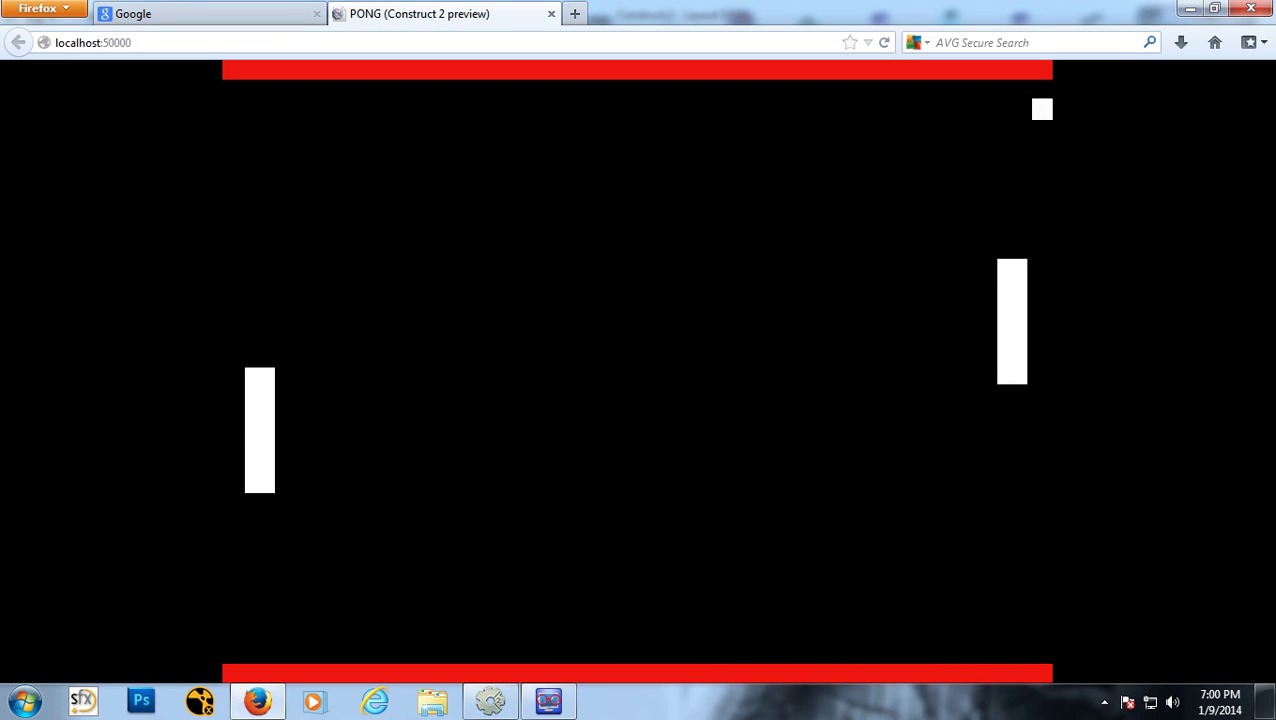
{"action": "left_click", "coordinate": [551, 14]}
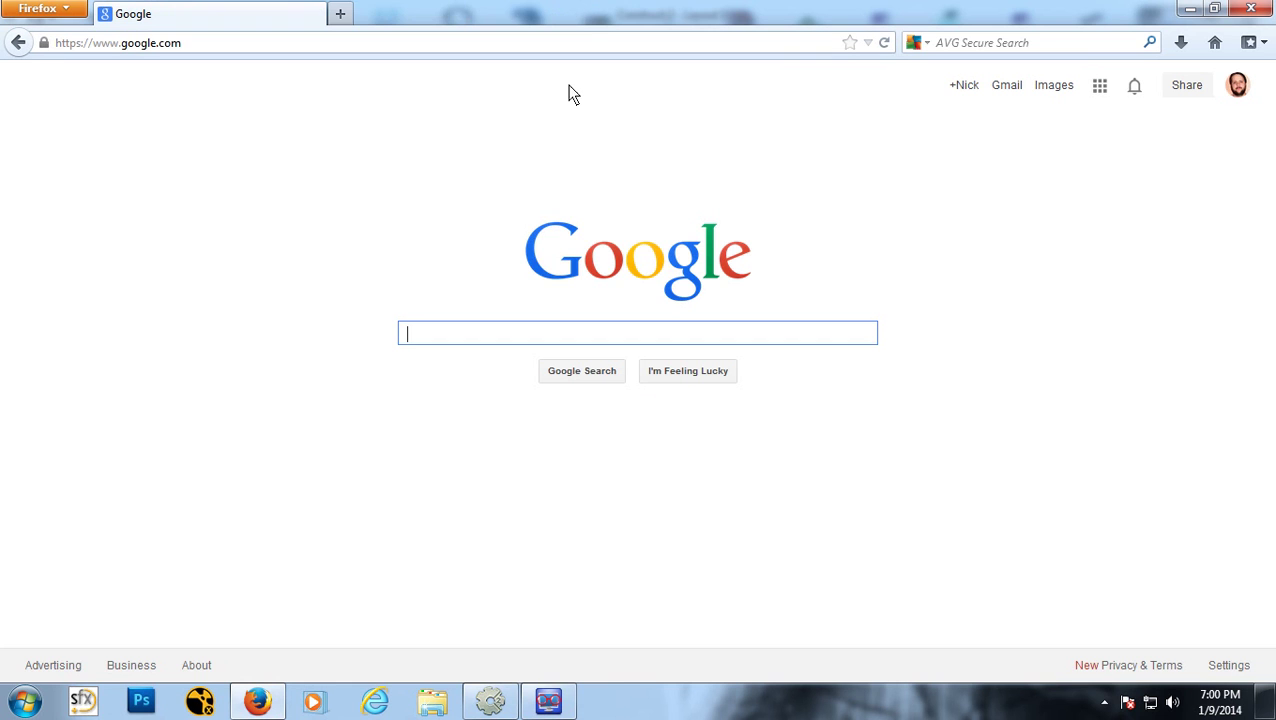
{"action": "left_click", "coordinate": [492, 702]}
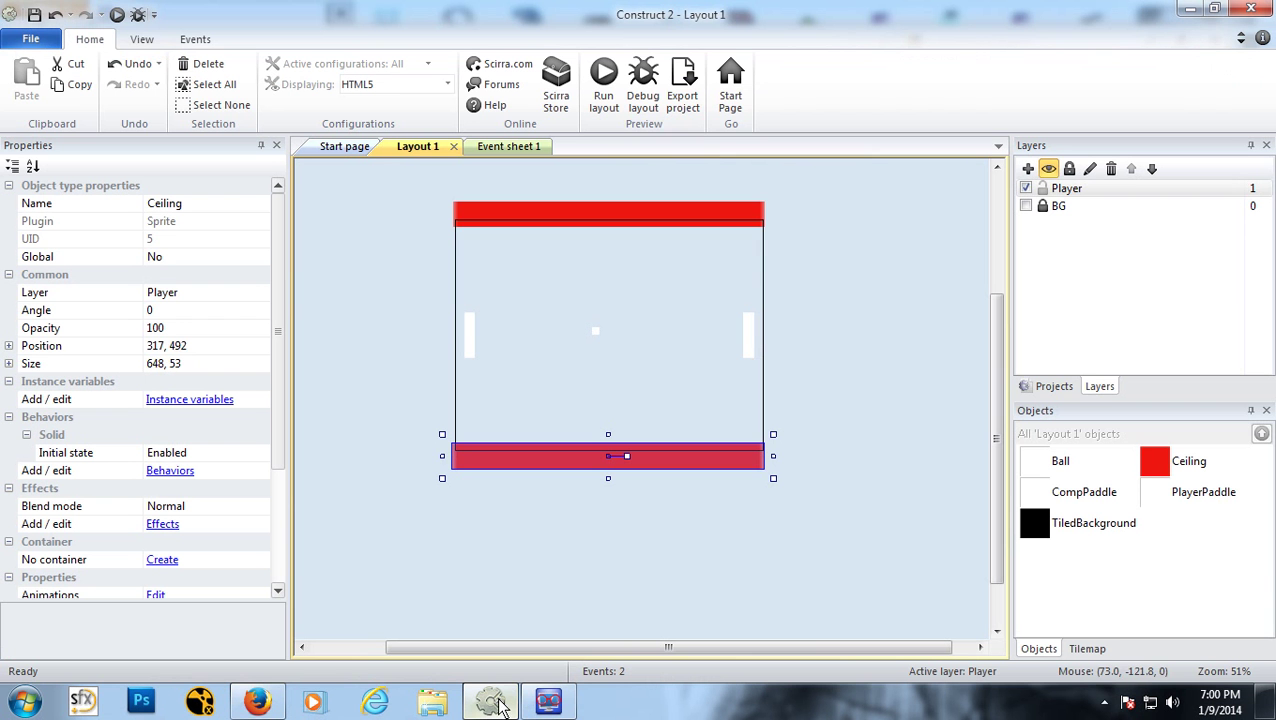
Step: Set the initial visibility of the Ceiling bar at the layout's top edge to Invisible
{"action": "left_click", "coordinate": [558, 218]}
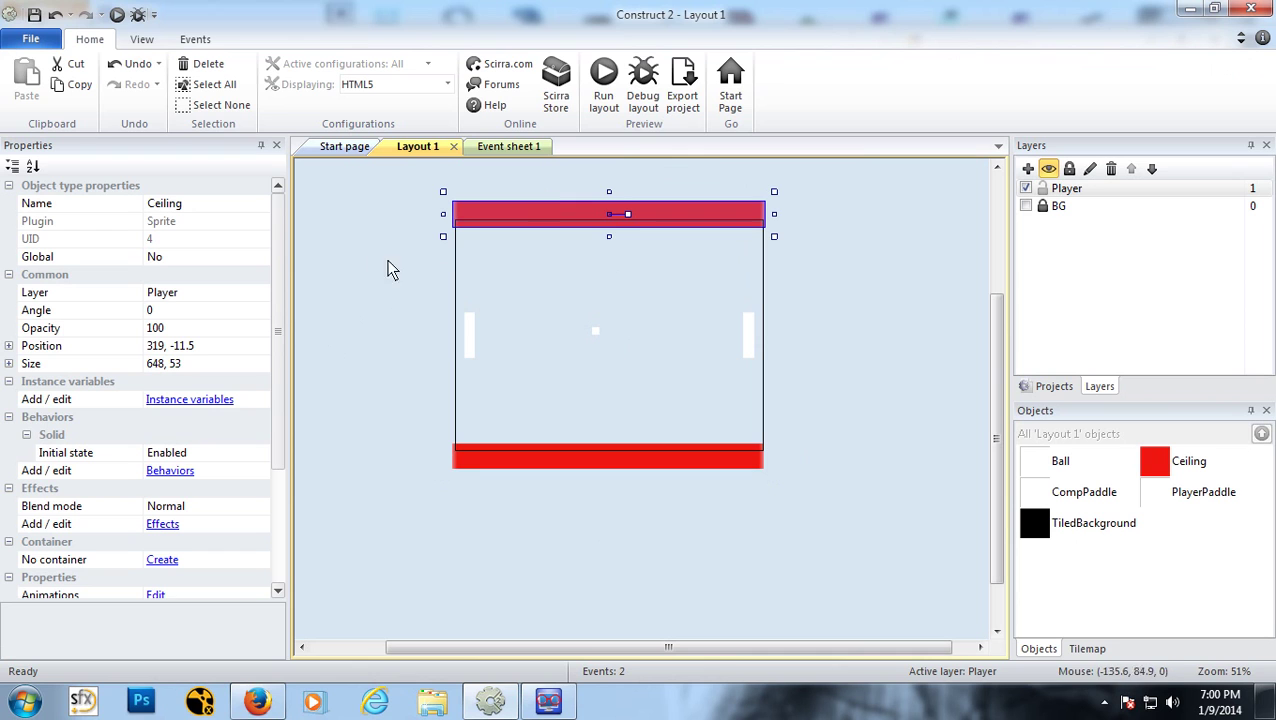
{"action": "left_click_drag", "start_coordinate": [279, 236], "coordinate": [258, 414]}
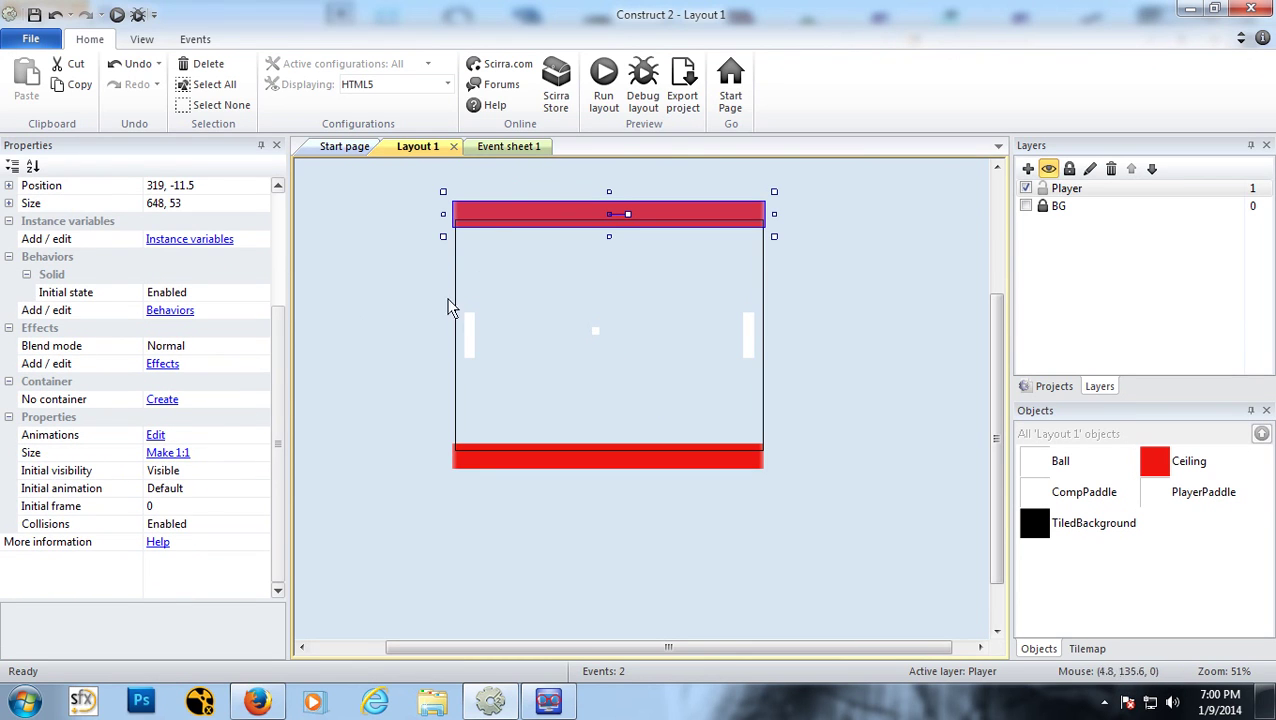
{"action": "left_click", "coordinate": [487, 238]}
{"action": "left_click", "coordinate": [476, 210]}
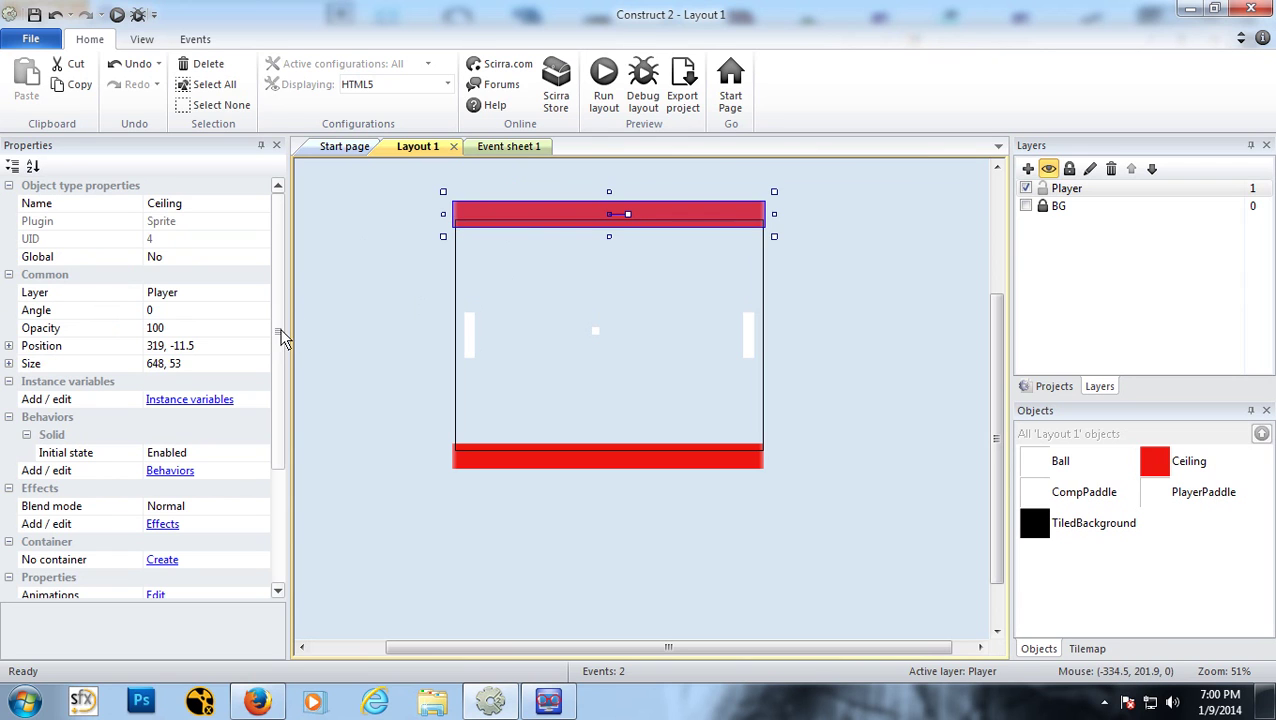
{"action": "left_click_drag", "start_coordinate": [284, 232], "coordinate": [305, 379]}
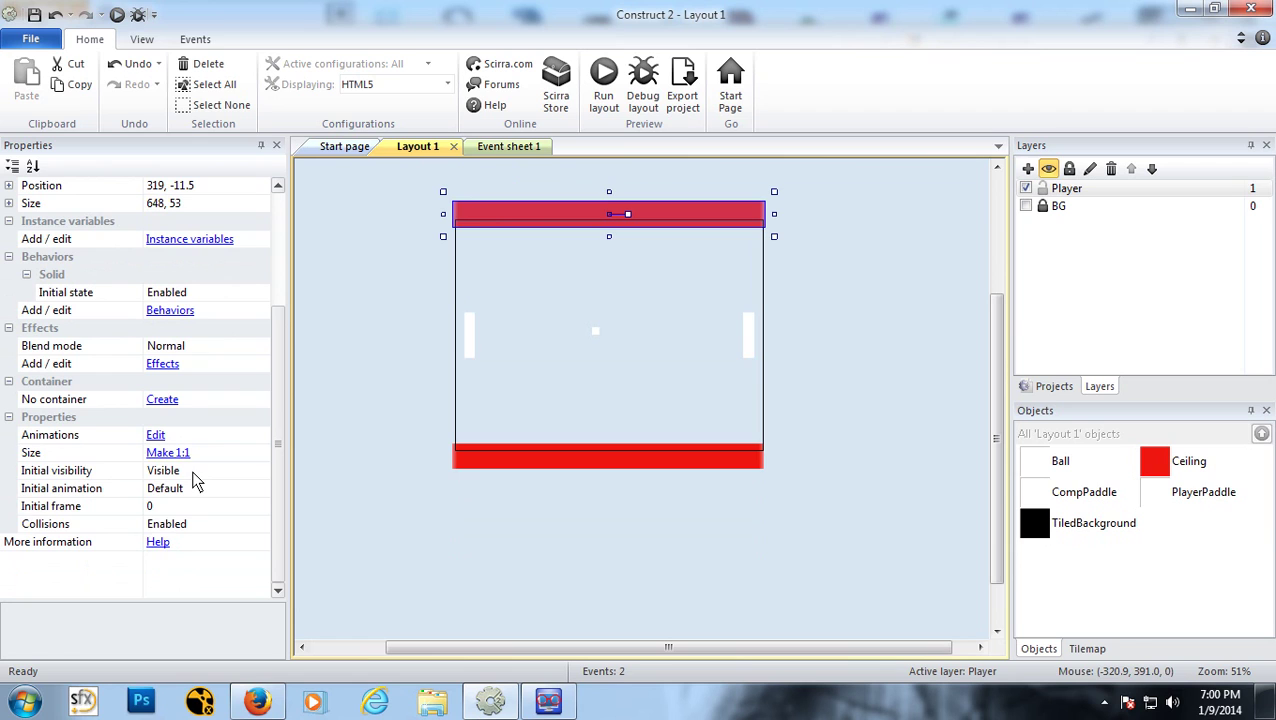
{"action": "left_click", "coordinate": [195, 474]}
{"action": "left_click", "coordinate": [260, 471]}
{"action": "left_click", "coordinate": [484, 495]}
Step: Set the initial visibility of the Ceiling bar at the layout's bottom edge to Invisible and deselect it
{"action": "left_click", "coordinate": [494, 466]}
{"action": "left_click", "coordinate": [257, 472]}
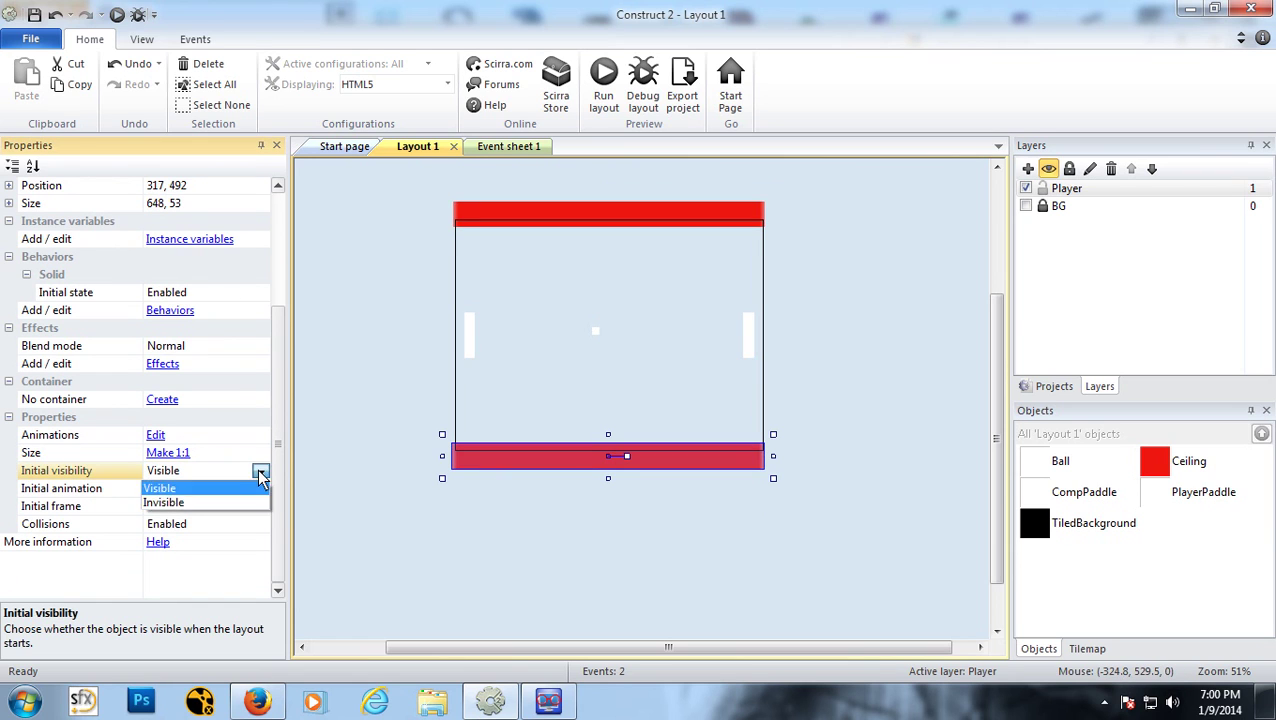
{"action": "left_click", "coordinate": [255, 505]}
{"action": "left_click", "coordinate": [346, 448]}
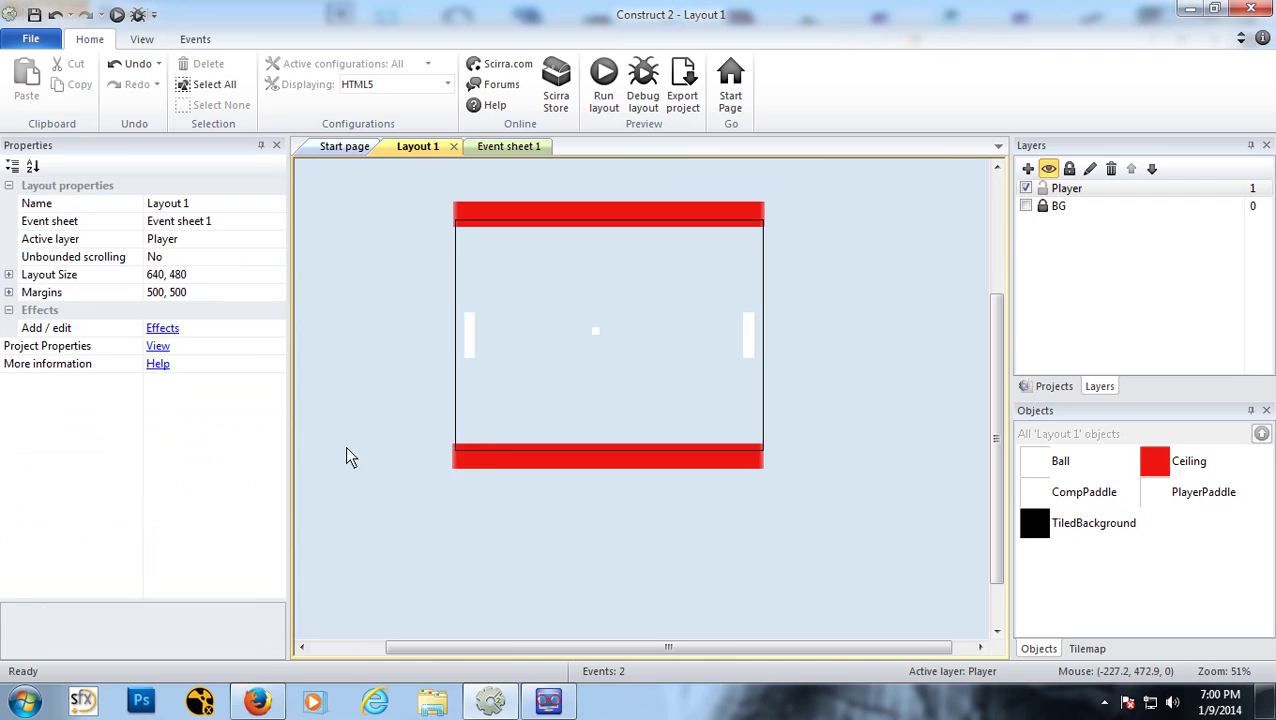
Step: Try an opacity of 0 on the Ceiling bar at the layout's top edge and restore it to 100
{"action": "scroll", "coordinate": [492, 440], "scroll_direction": "up", "scroll_amount": 1}
{"action": "left_click", "coordinate": [530, 268]}
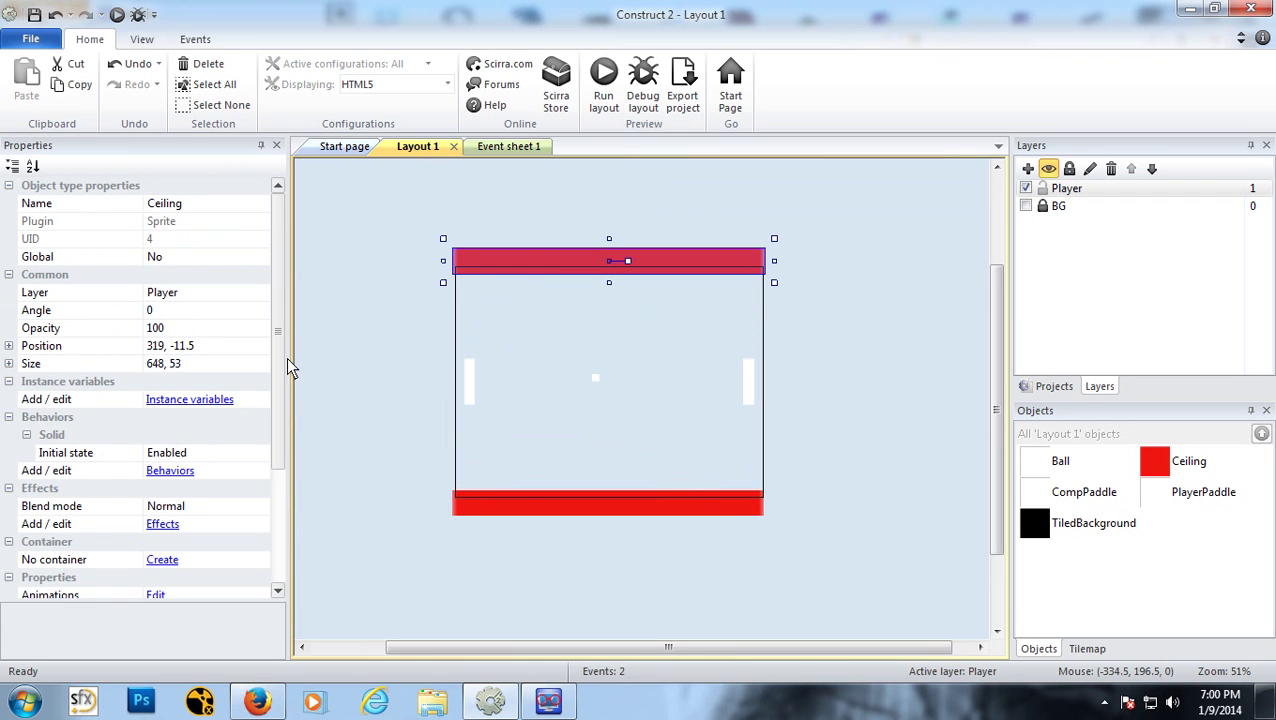
{"action": "left_click", "coordinate": [205, 331]}
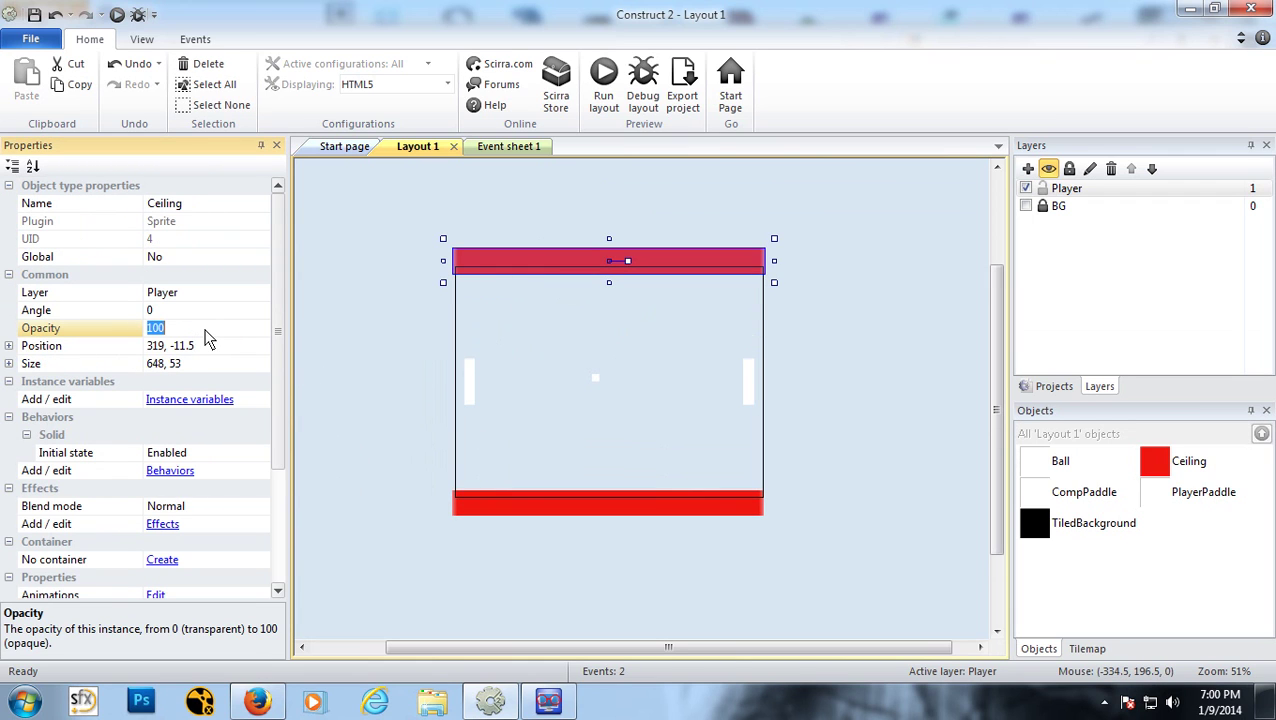
{"action": "type", "text": "0"}
{"action": "left_click", "coordinate": [366, 311]}
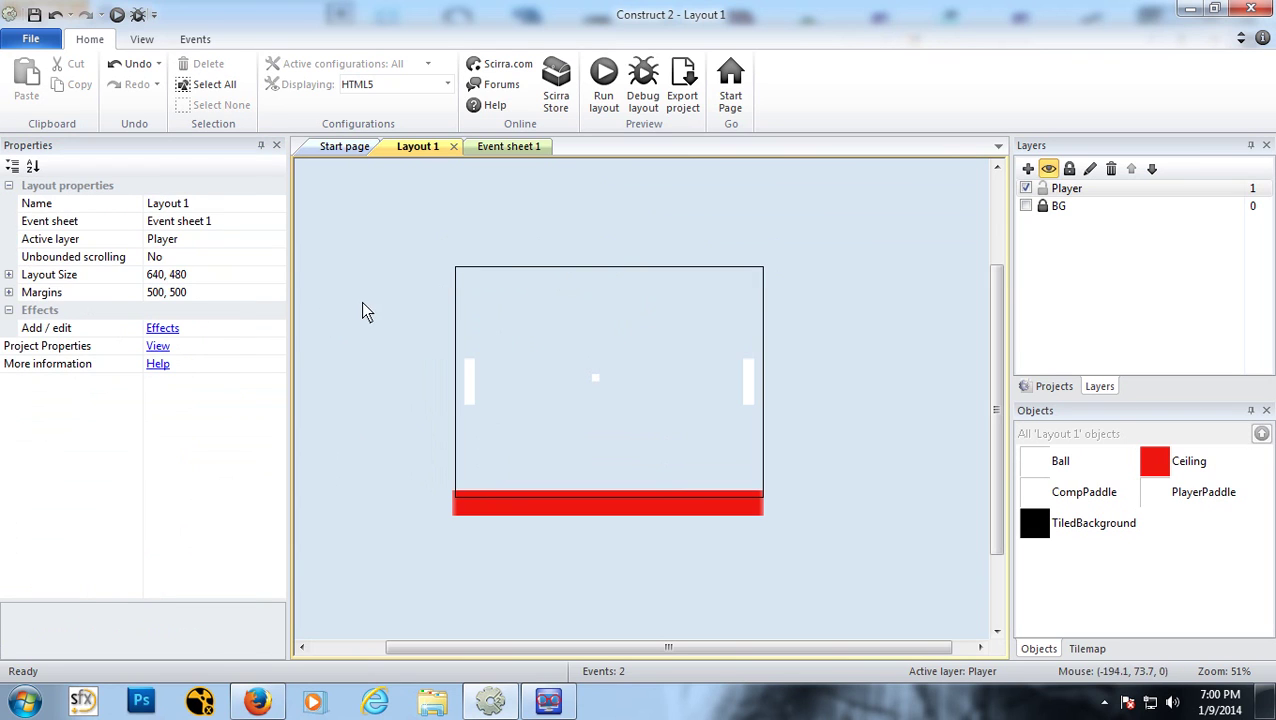
{"action": "left_click", "coordinate": [505, 268]}
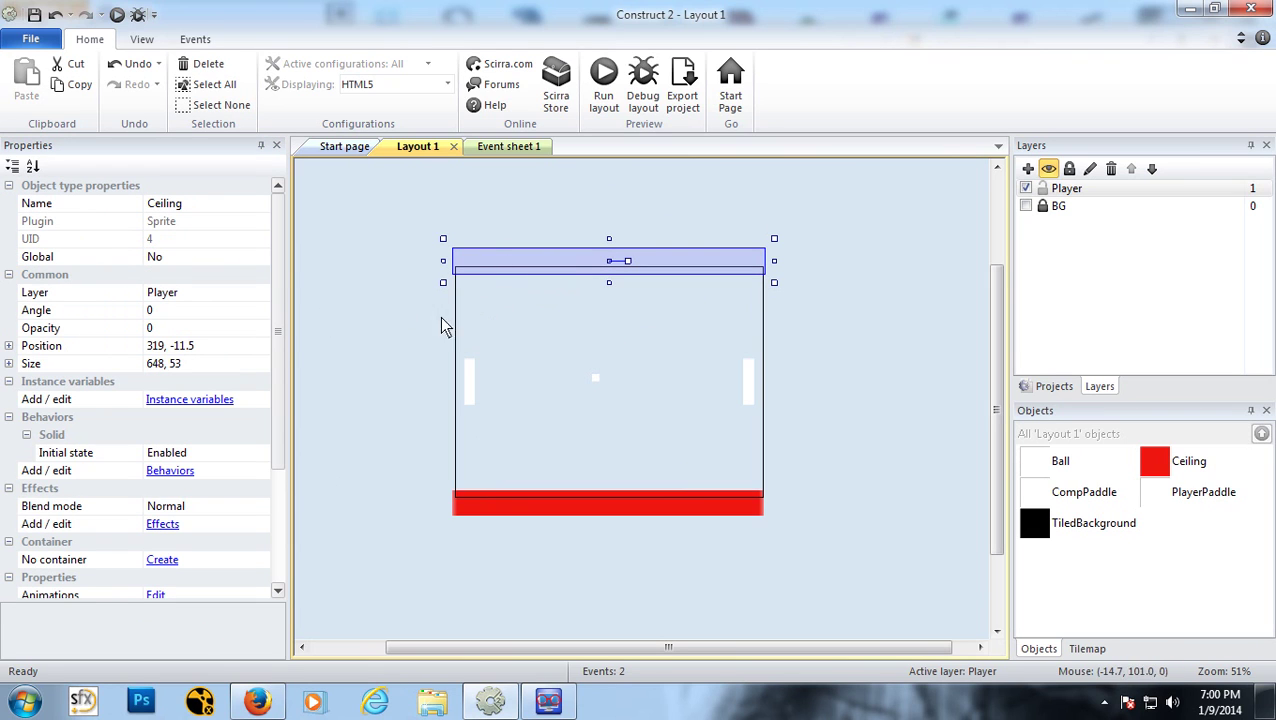
{"action": "left_click", "coordinate": [240, 331]}
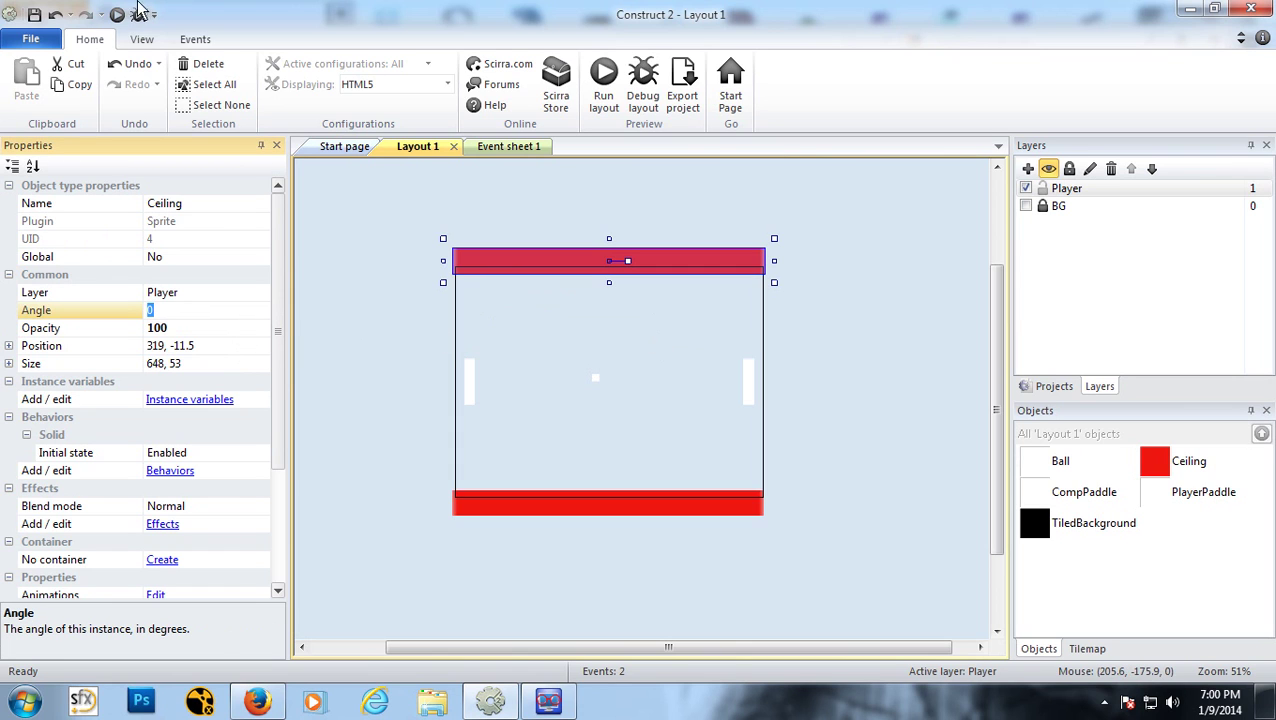
Step: Preview the game twice, moving the player paddle down and up to test the ball's bounces, and return to Construct 2
{"action": "left_click", "coordinate": [118, 16]}
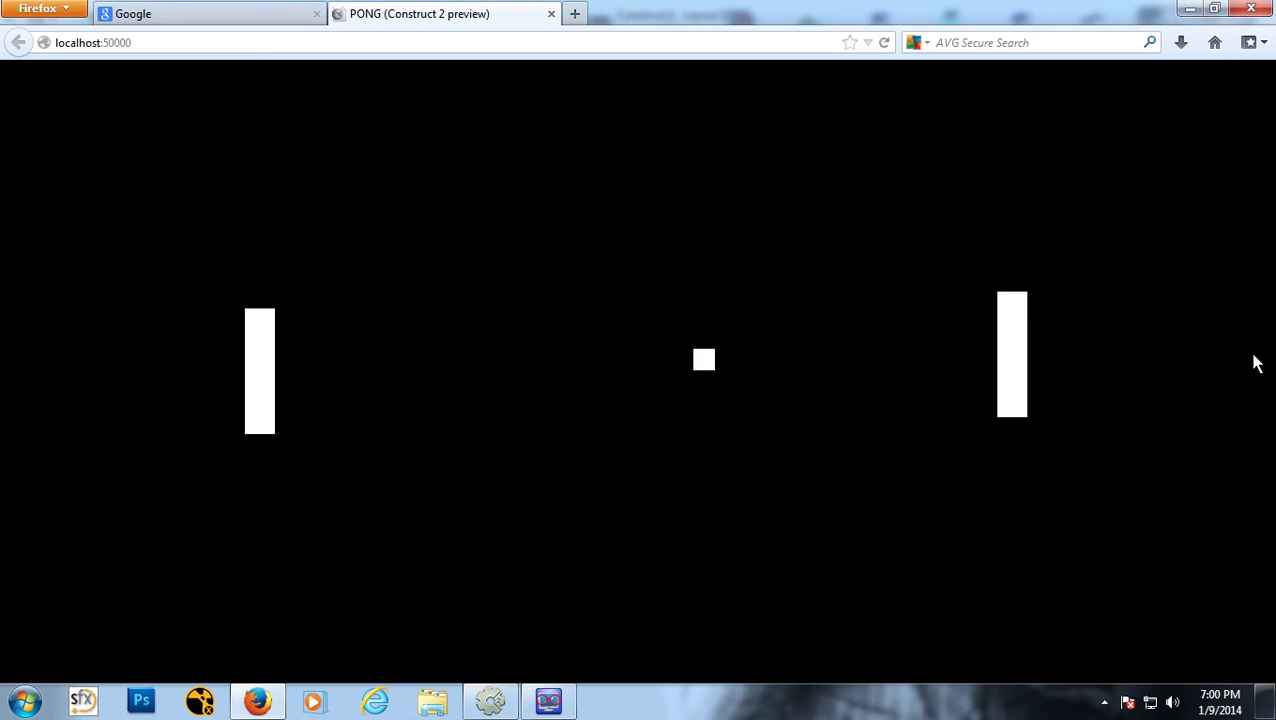
{"action": "key", "text": "Down"}
{"action": "key", "text": "Up"}
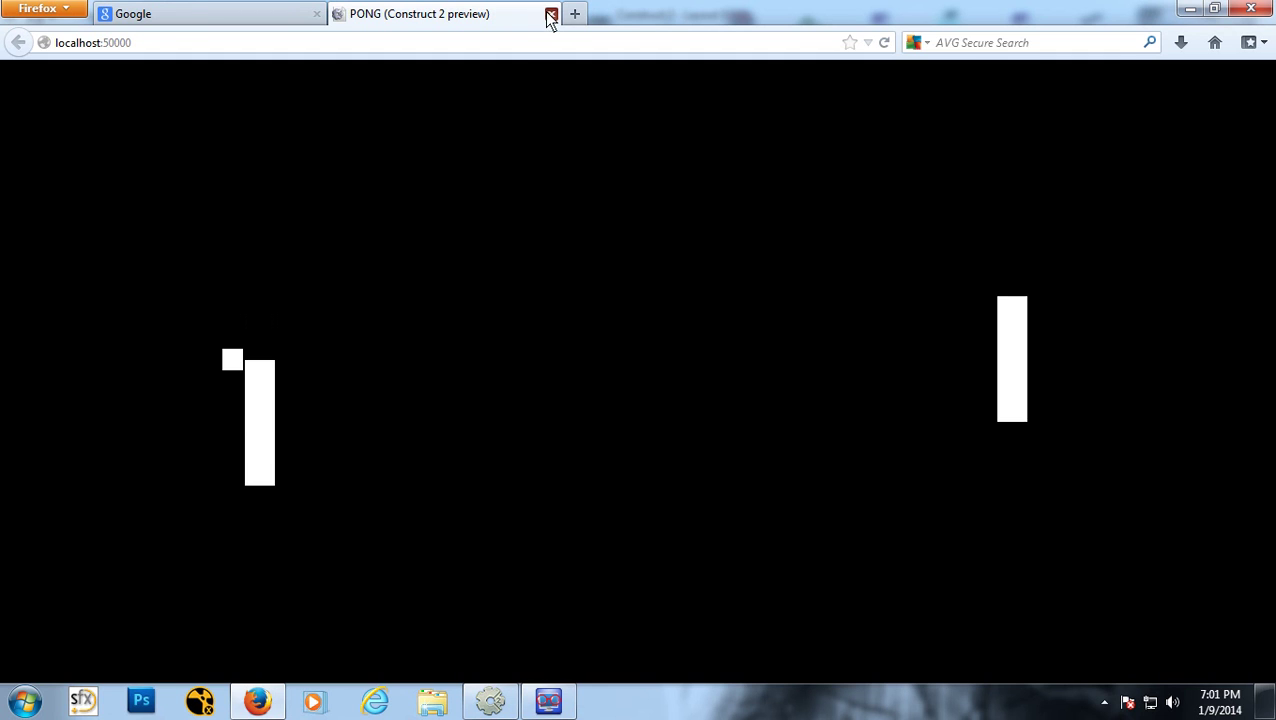
{"action": "left_click", "coordinate": [551, 14]}
{"action": "left_click", "coordinate": [490, 700]}
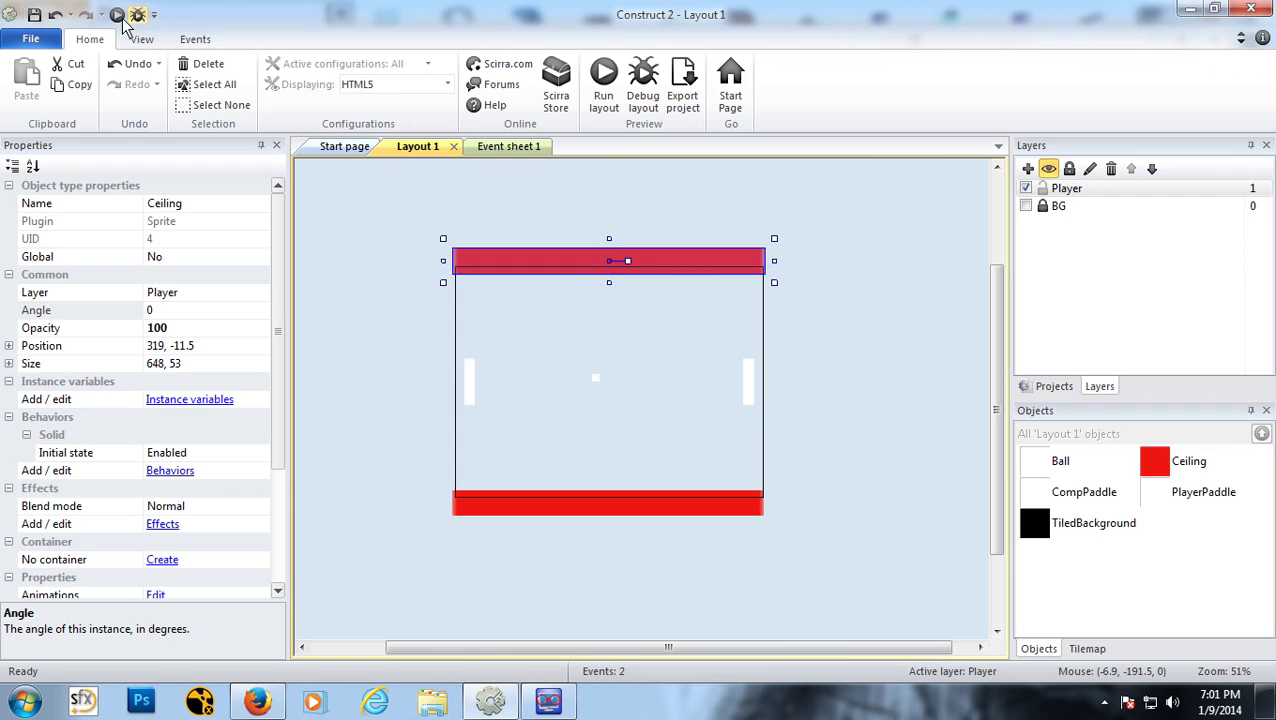
{"action": "left_click", "coordinate": [119, 16]}
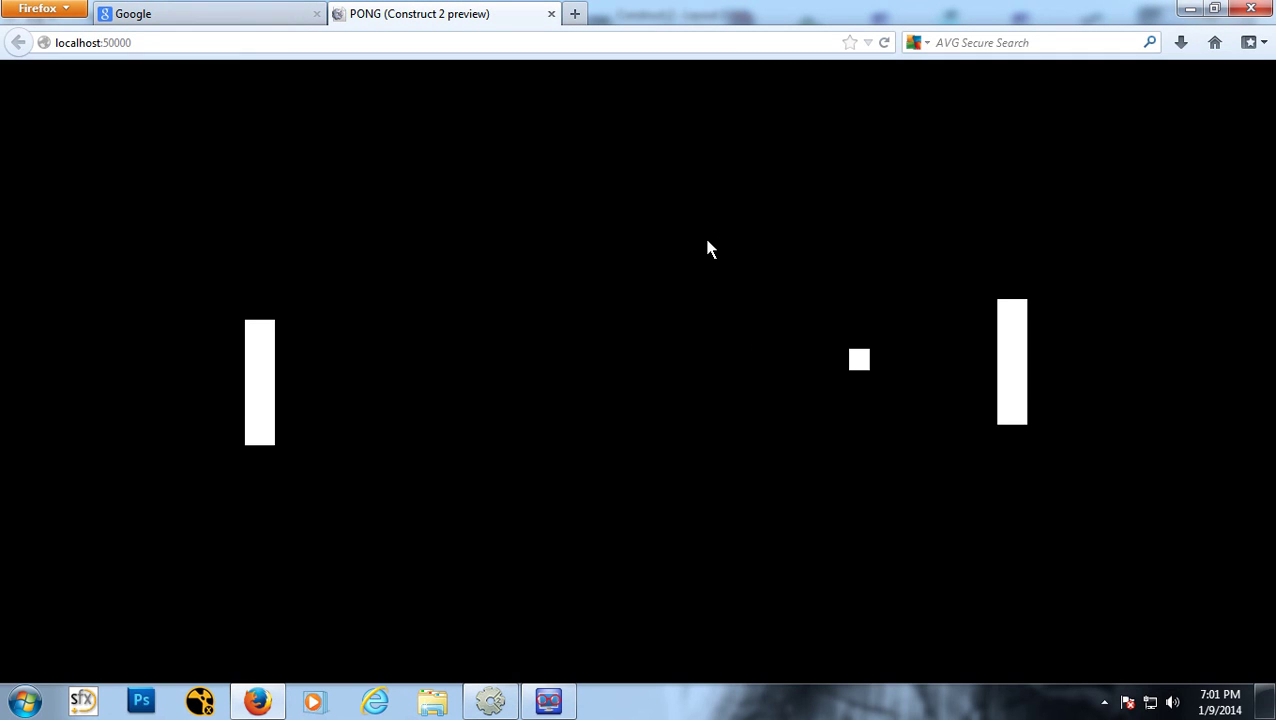
{"action": "key", "text": "Down"}
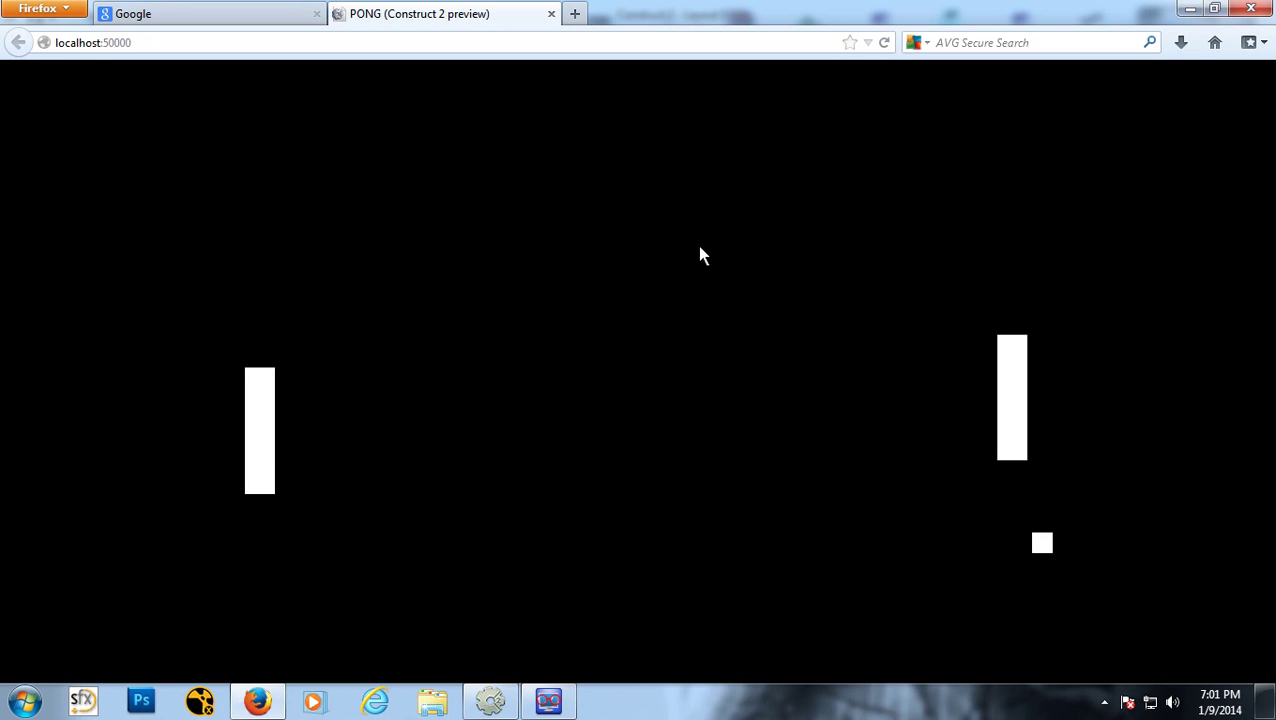
{"action": "key", "text": "Up"}
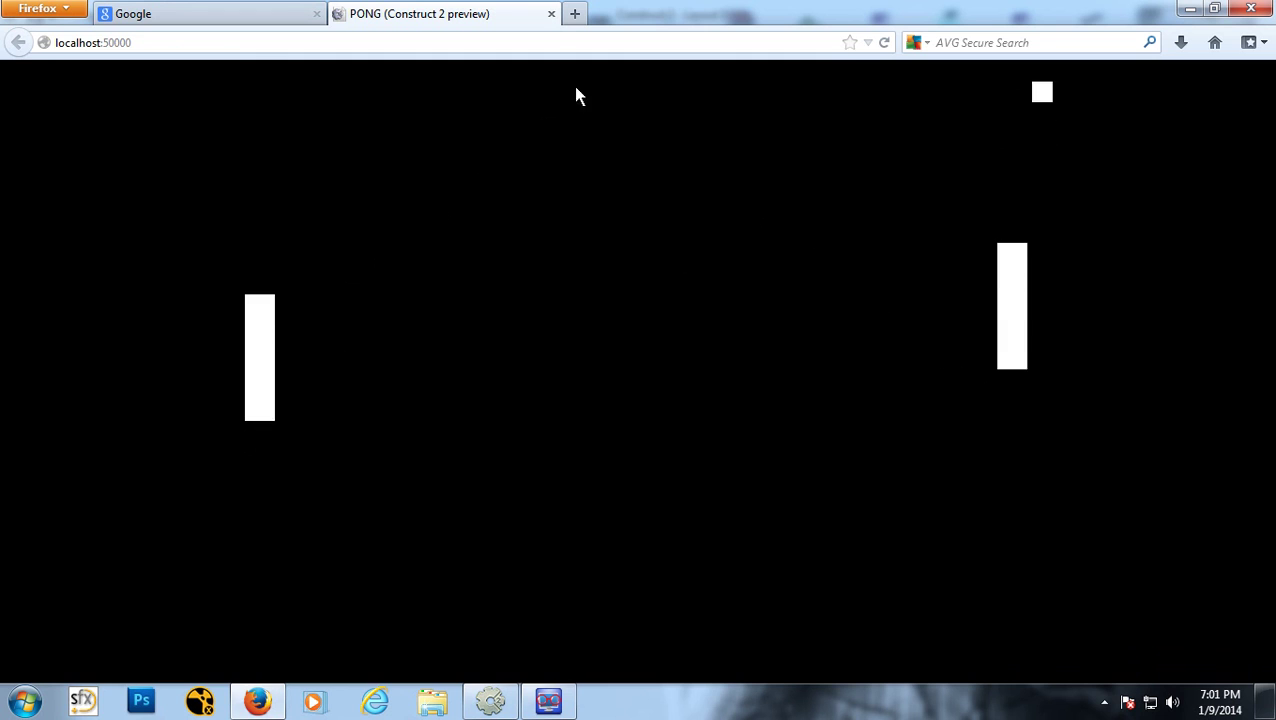
{"action": "left_click", "coordinate": [551, 15]}
{"action": "left_click", "coordinate": [492, 703]}
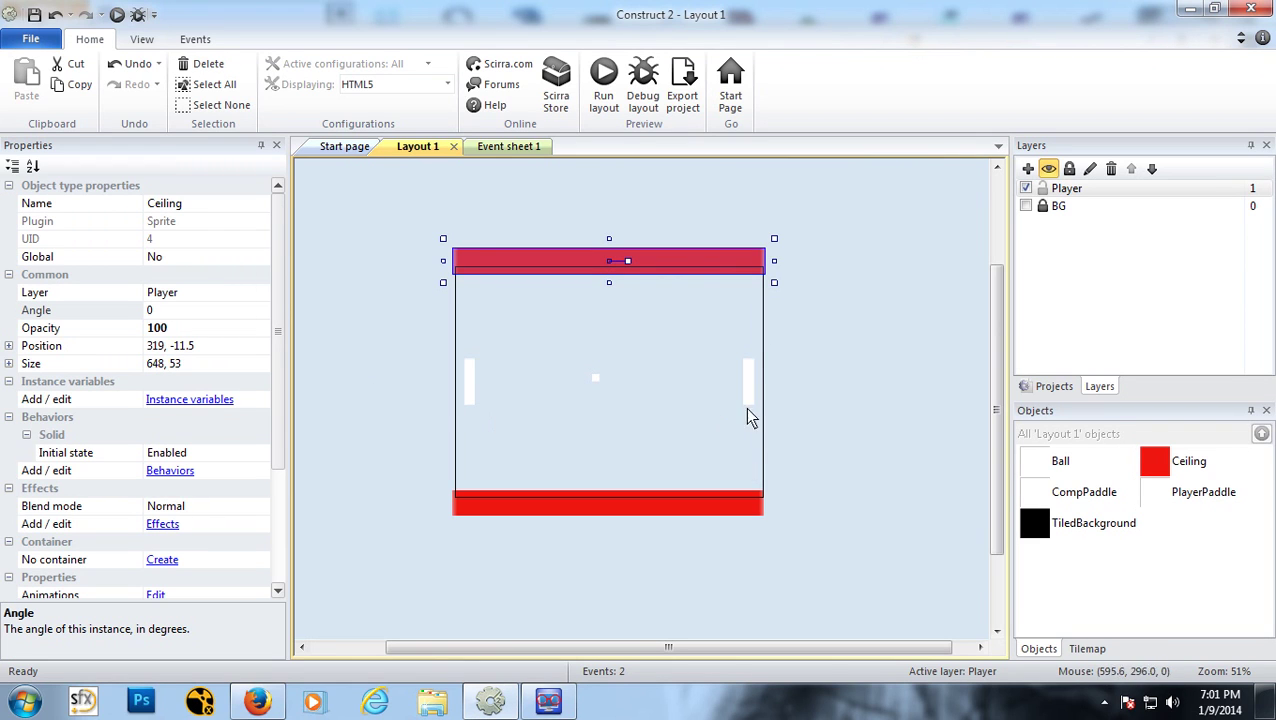
Step: Insert a new sprite named PlayGoal at the layout's left edge, behind the player paddle
{"action": "left_click", "coordinate": [805, 392]}
{"action": "right_click", "coordinate": [521, 302]}
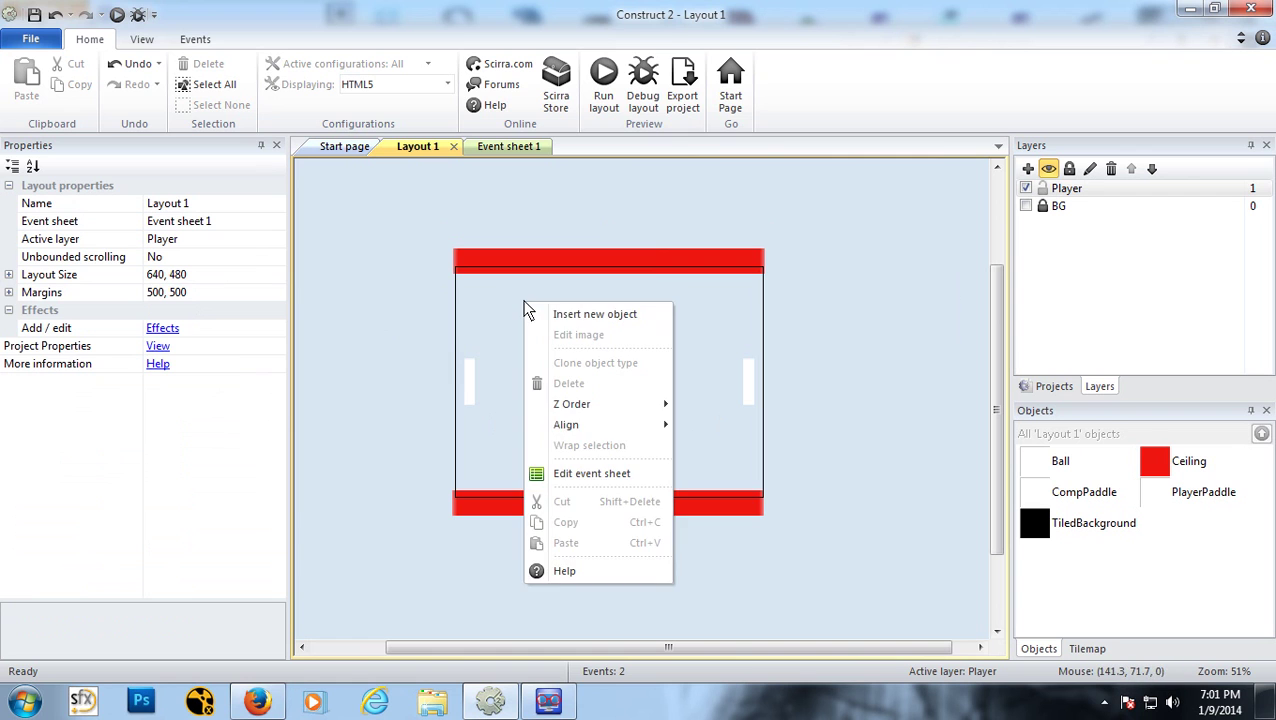
{"action": "left_click", "coordinate": [603, 315]}
{"action": "left_click", "coordinate": [621, 393]}
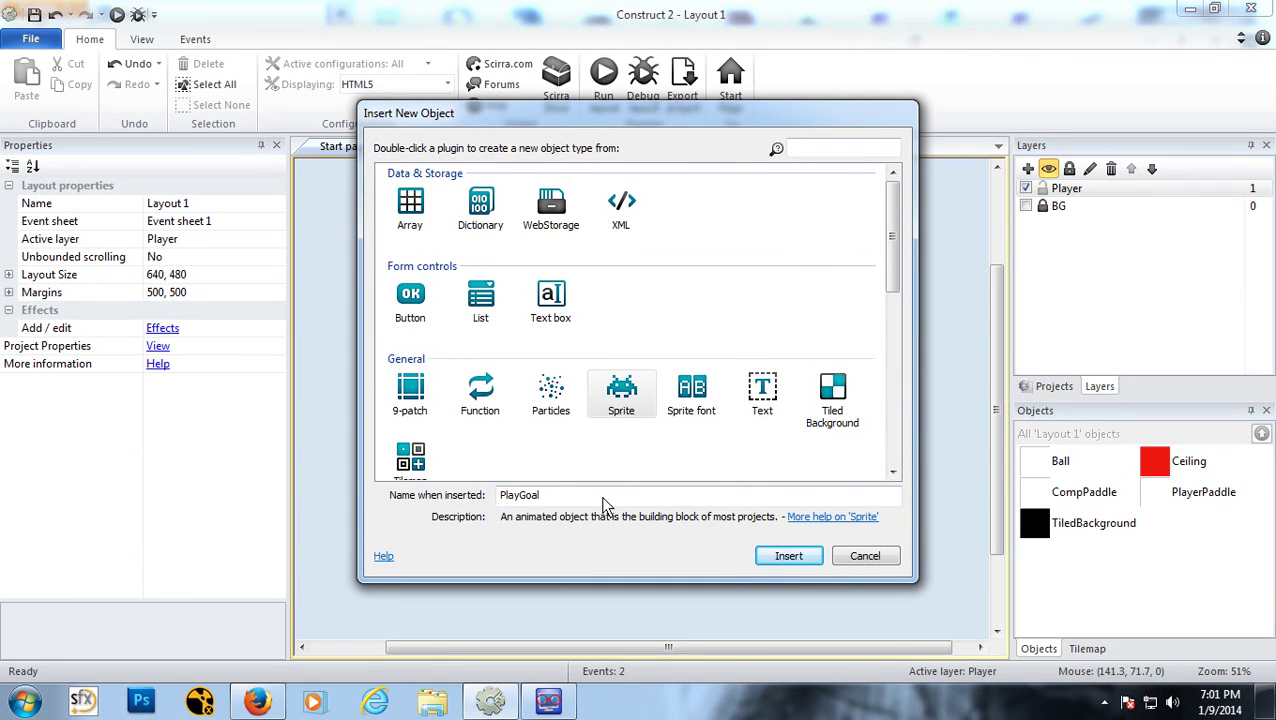
{"action": "left_click", "coordinate": [782, 556]}
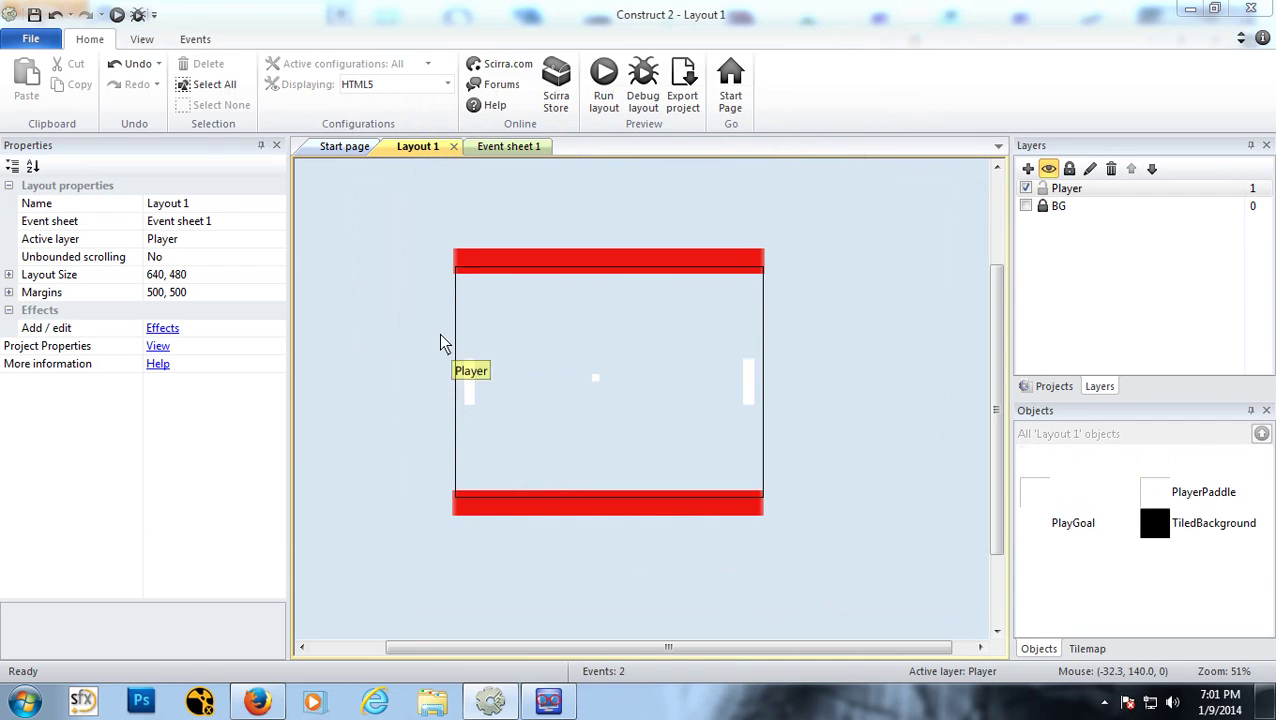
{"action": "left_click", "coordinate": [445, 343]}
Step: Fill the PlayGoal image with blue (RGB 31, 10, 244) and close the image editor
{"action": "left_click", "coordinate": [1188, 293]}
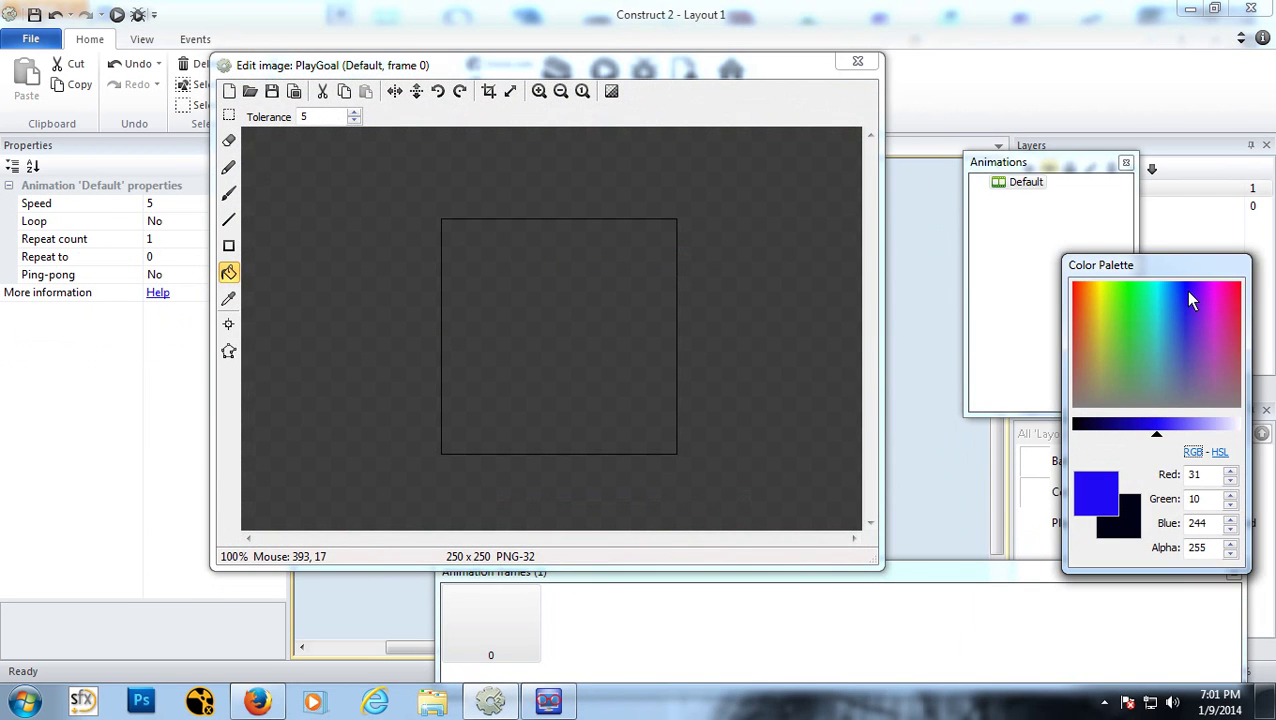
{"action": "left_click", "coordinate": [649, 299]}
{"action": "left_click", "coordinate": [857, 62]}
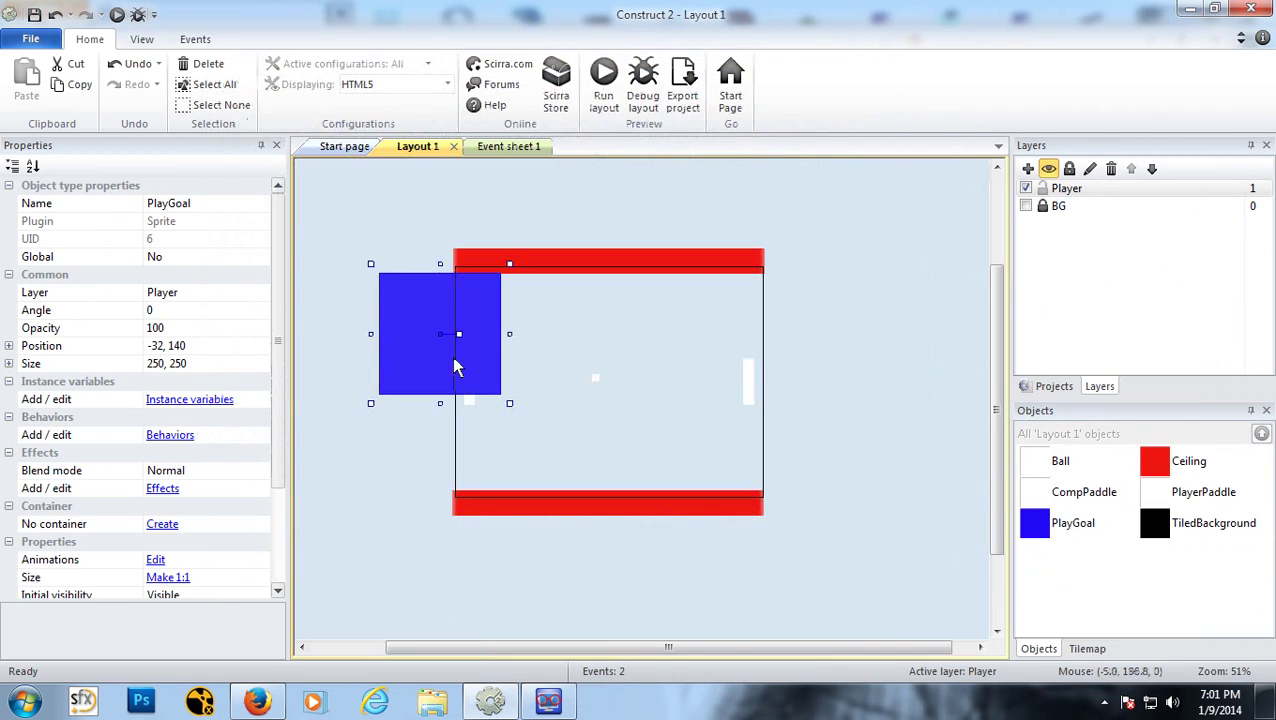
Step: Resize PlayGoal into a thin vertical bar of about 19 x 476 along the layout's left edge, between the Ceiling bars
{"action": "left_click_drag", "start_coordinate": [441, 407], "coordinate": [428, 526]}
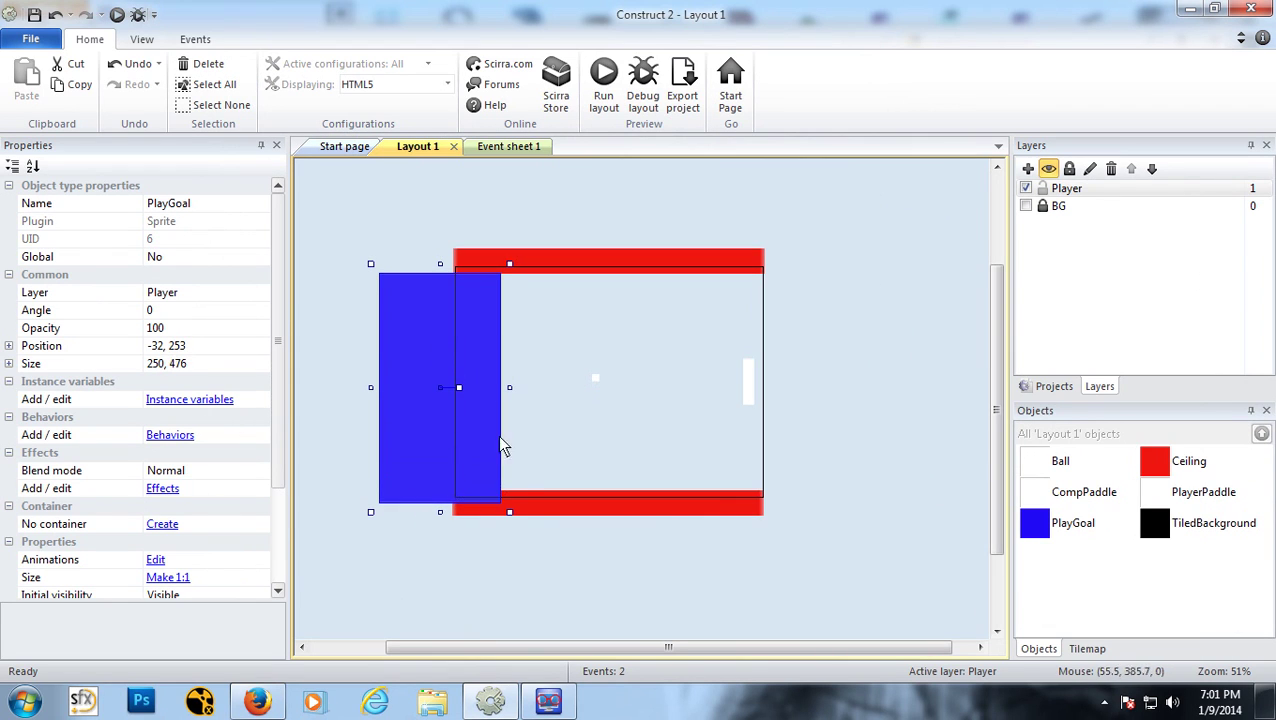
{"action": "left_click_drag", "start_coordinate": [513, 398], "coordinate": [473, 415]}
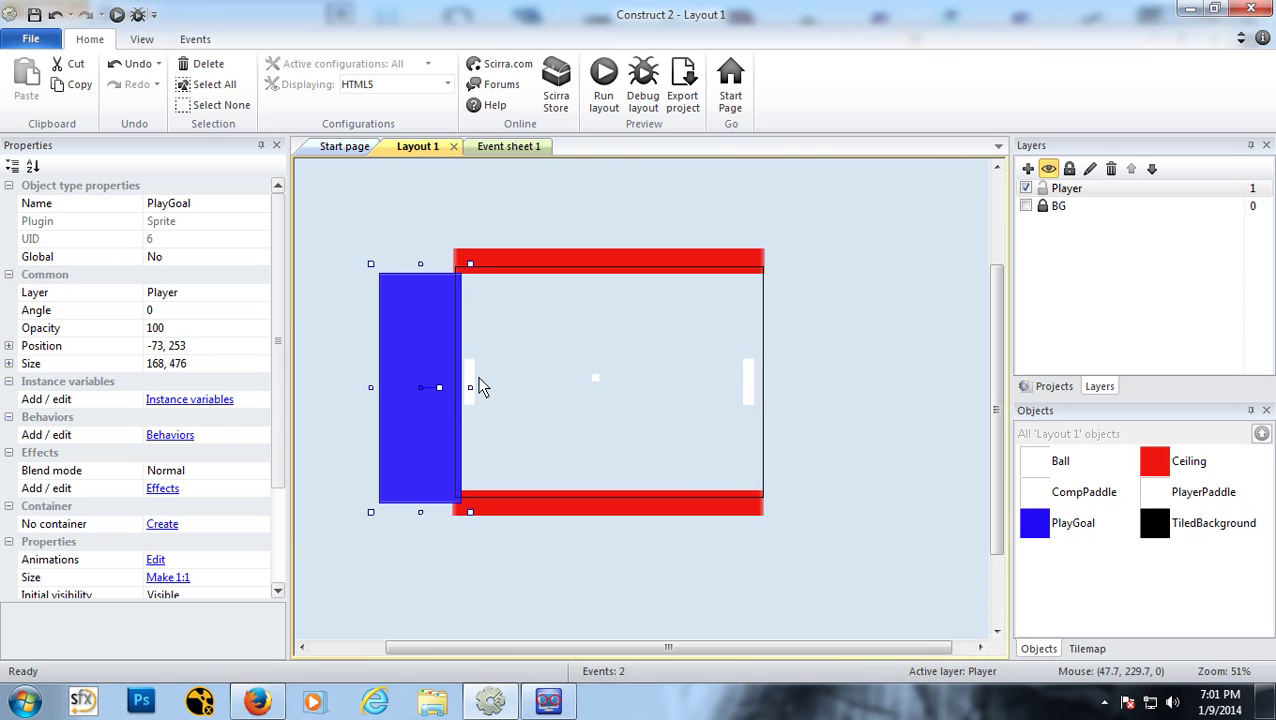
{"action": "scroll", "coordinate": [481, 387], "scroll_direction": "up", "scroll_amount": 5, "text": "ctrl"}
{"action": "left_click_drag", "start_coordinate": [578, 643], "coordinate": [510, 648]}
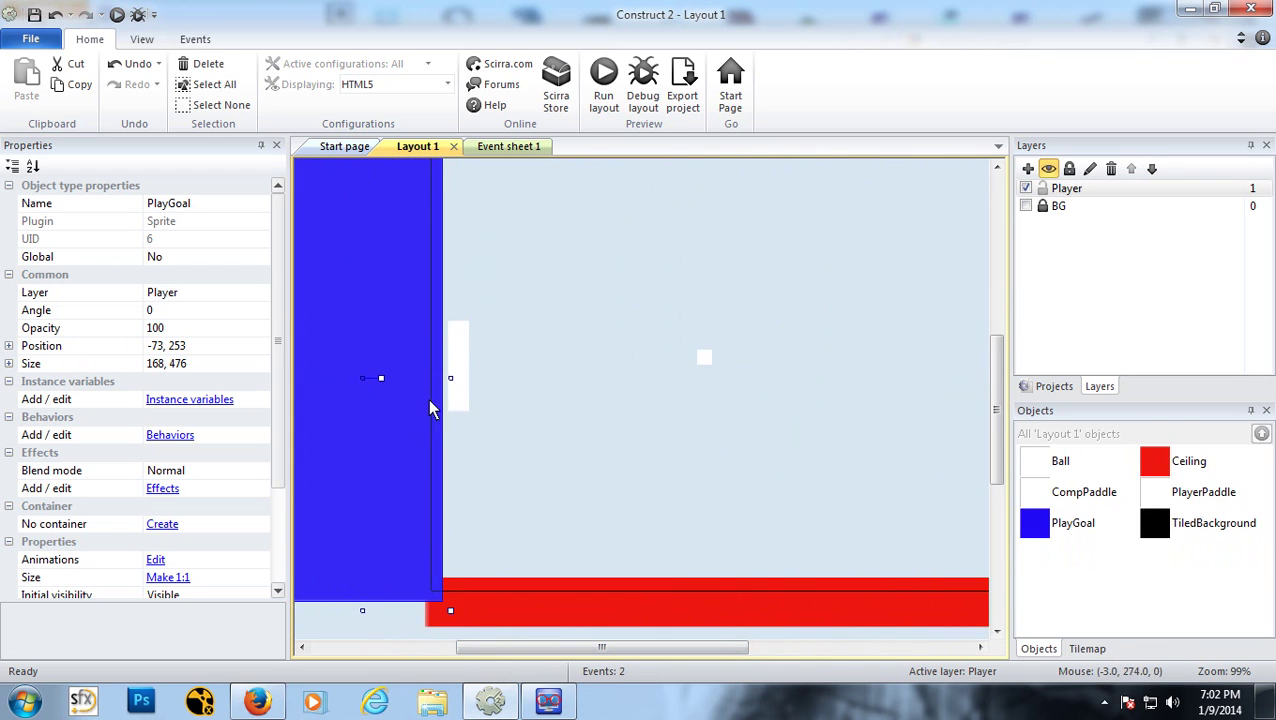
{"action": "scroll", "coordinate": [430, 408], "scroll_direction": "down", "scroll_amount": 2, "text": "ctrl"}
{"action": "left_click_drag", "start_coordinate": [364, 384], "coordinate": [471, 415]}
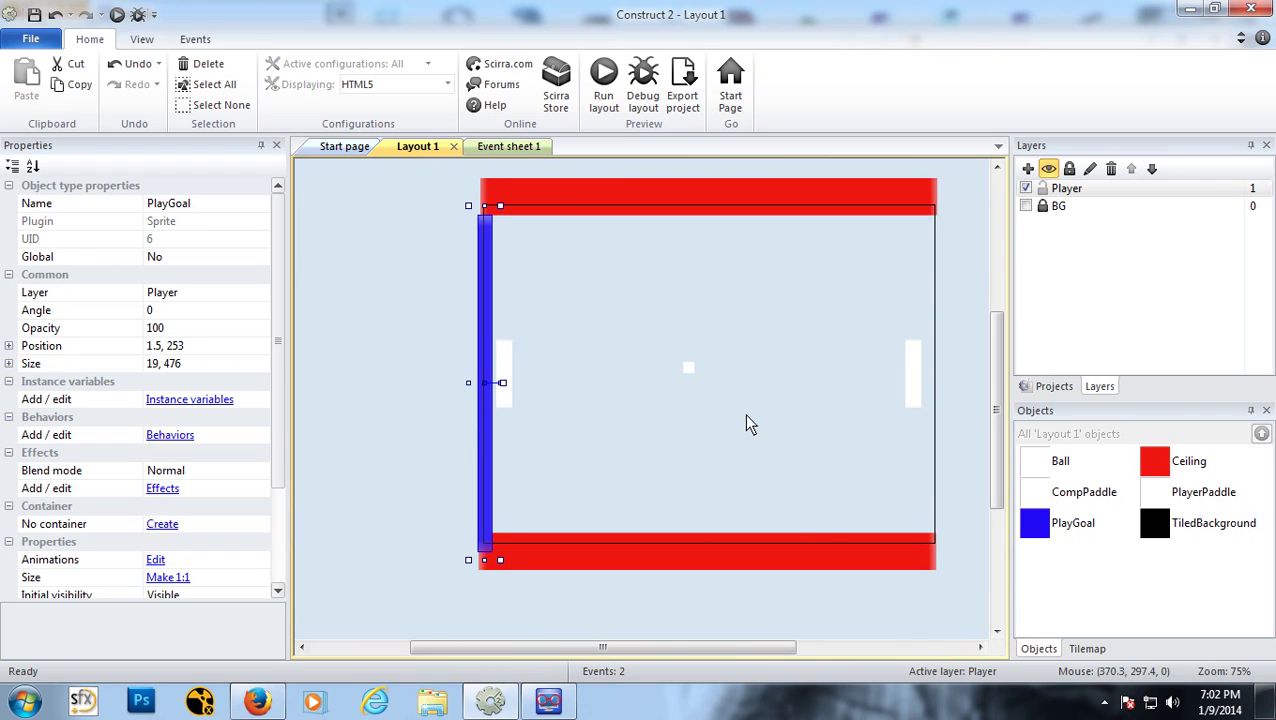
Step: Insert a new sprite named CompGoal over the computer paddle's side of the layout and fill its image with the same blue
{"action": "right_click", "coordinate": [659, 308]}
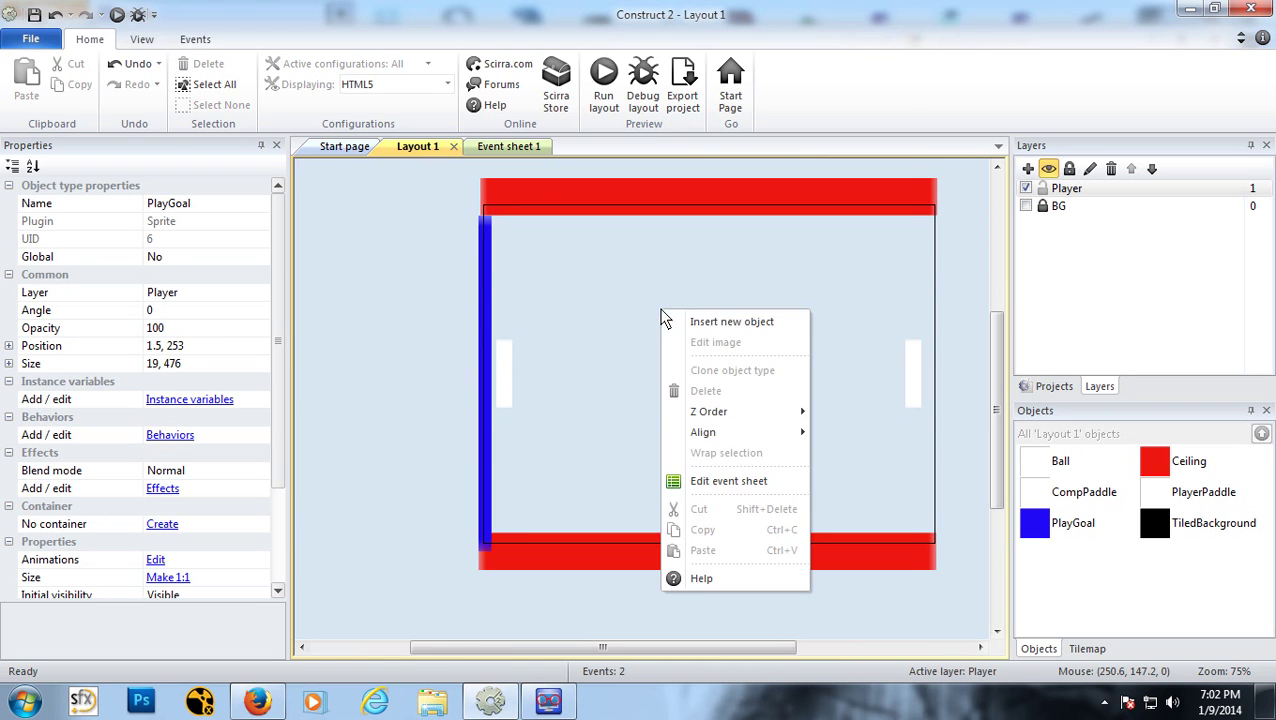
{"action": "left_click", "coordinate": [724, 322]}
{"action": "left_click", "coordinate": [618, 397]}
{"action": "left_click", "coordinate": [577, 494]}
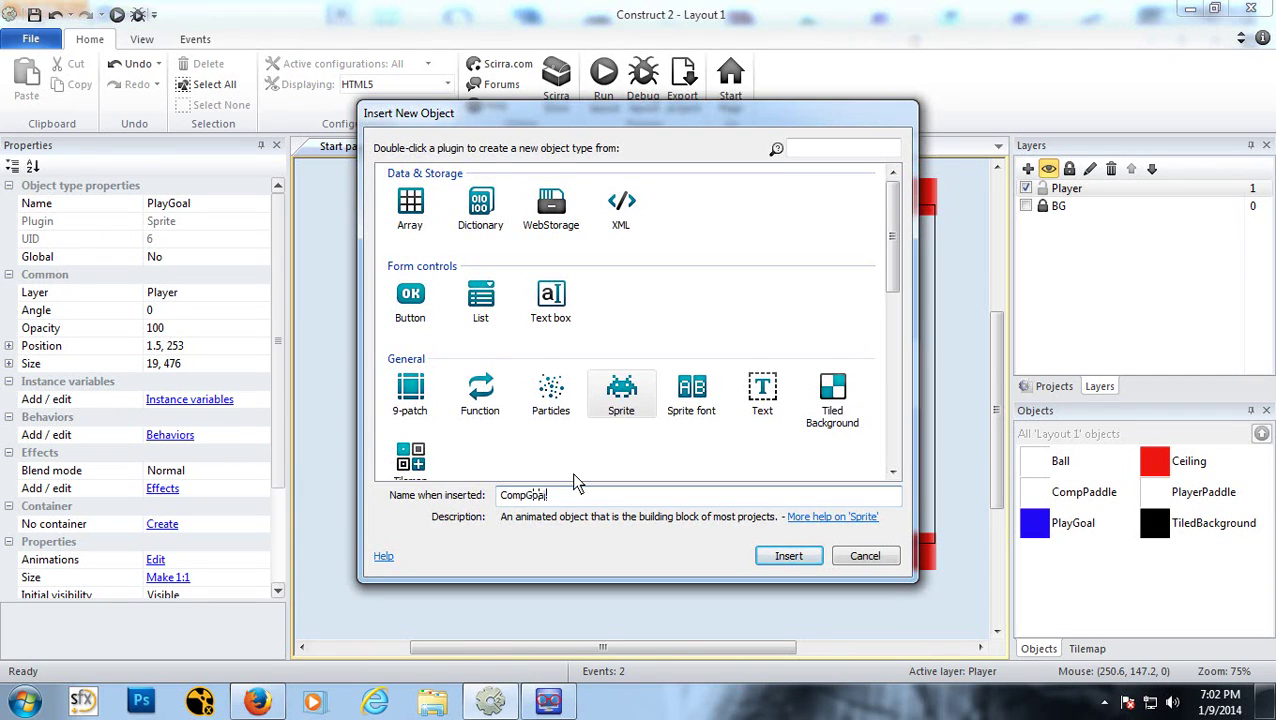
{"action": "type", "text": "CompGoal"}
{"action": "key", "text": "Return"}
{"action": "left_click", "coordinate": [881, 415]}
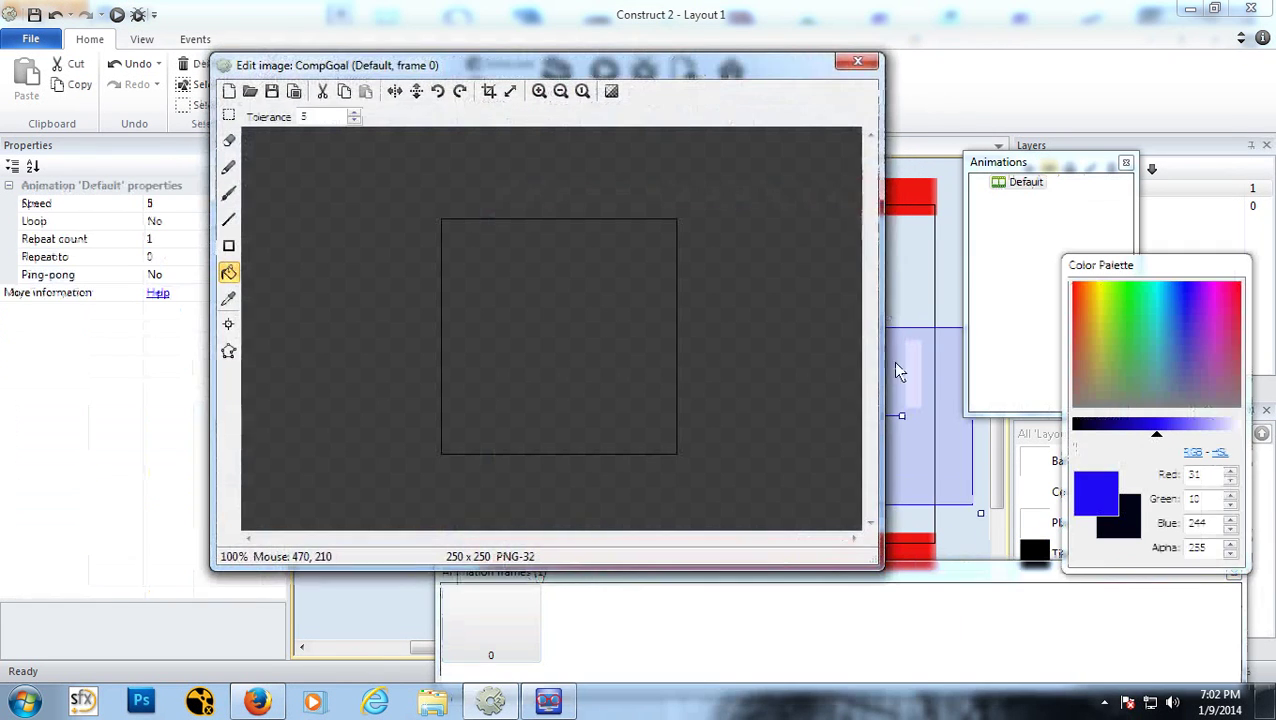
{"action": "left_click", "coordinate": [565, 327]}
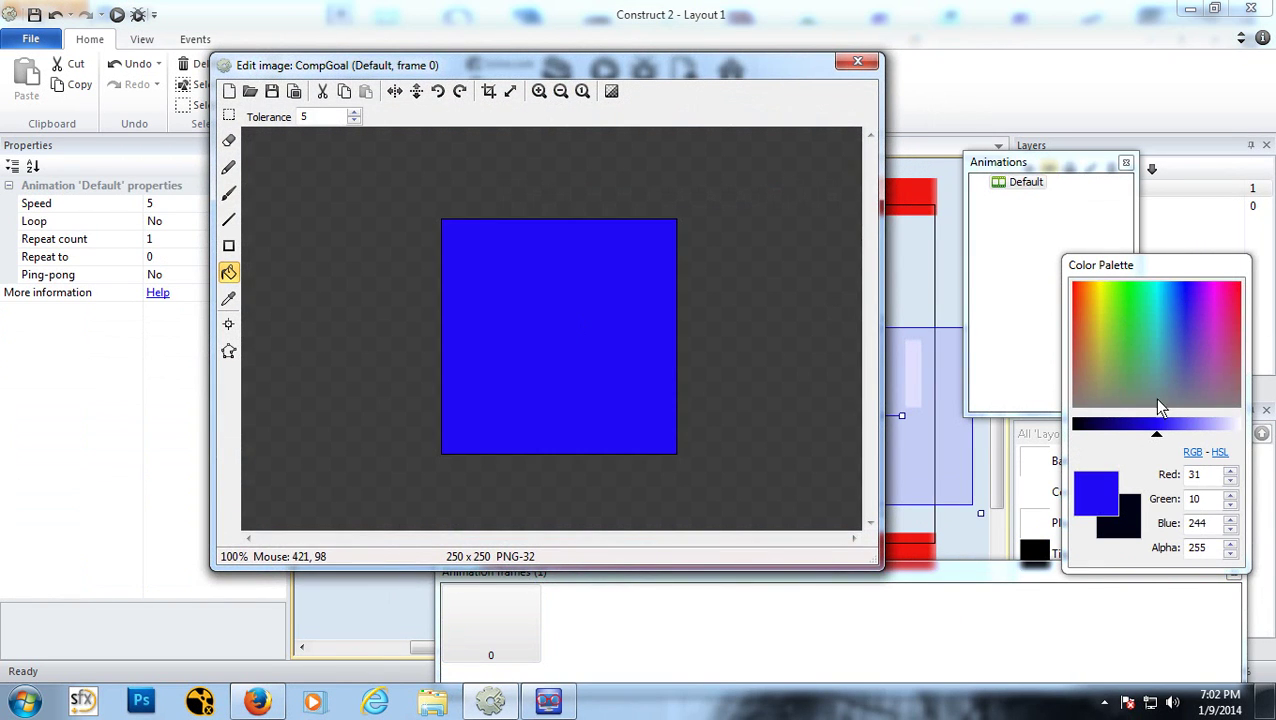
{"action": "left_click", "coordinate": [856, 62]}
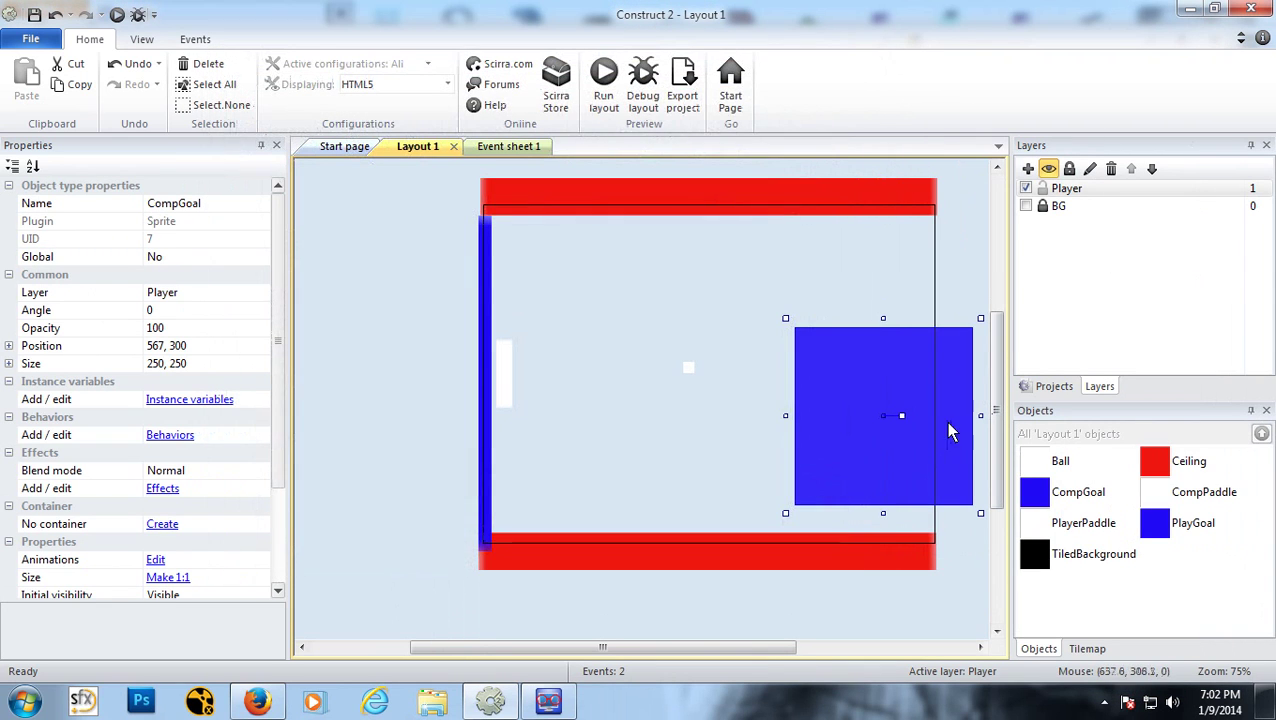
Step: Resize CompGoal into a thin vertical bar of about 20 x 467 along the layout's right edge, between the Ceiling bars
{"action": "left_click_drag", "start_coordinate": [786, 416], "coordinate": [918, 415]}
{"action": "left_click_drag", "start_coordinate": [950, 320], "coordinate": [950, 204]}
{"action": "left_click_drag", "start_coordinate": [950, 514], "coordinate": [950, 552]}
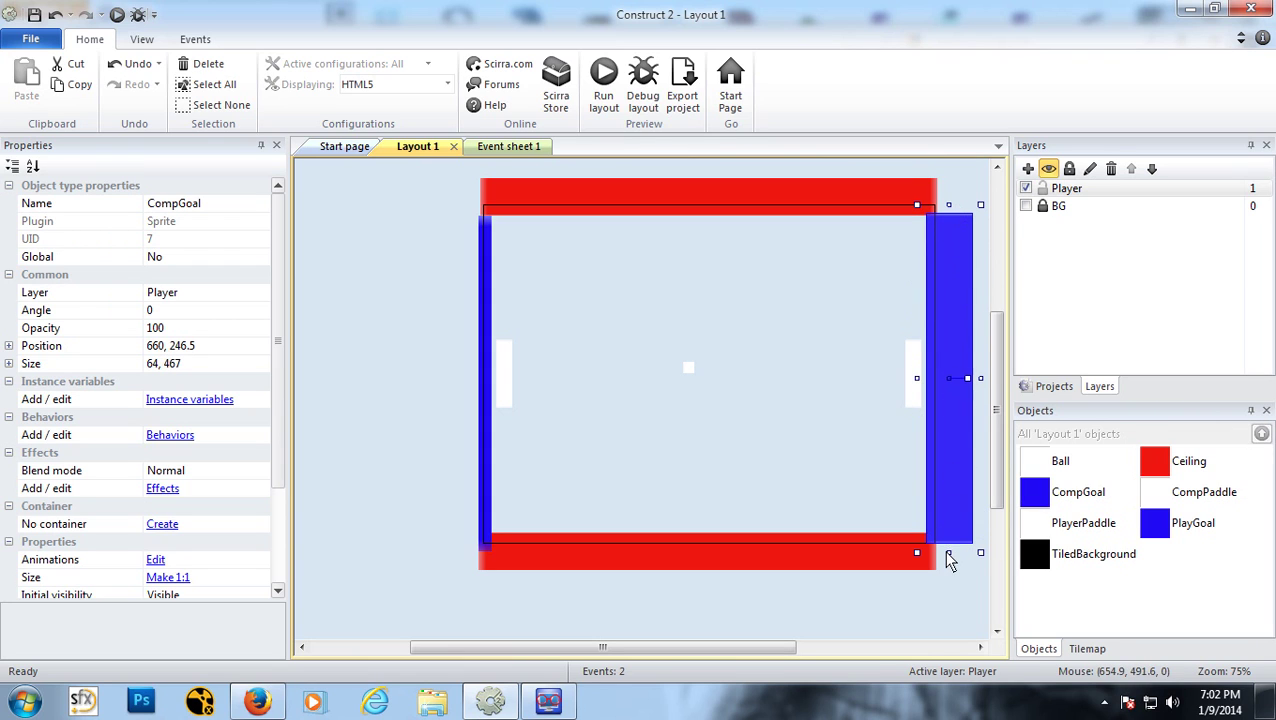
{"action": "left_click_drag", "start_coordinate": [981, 378], "coordinate": [954, 379]}
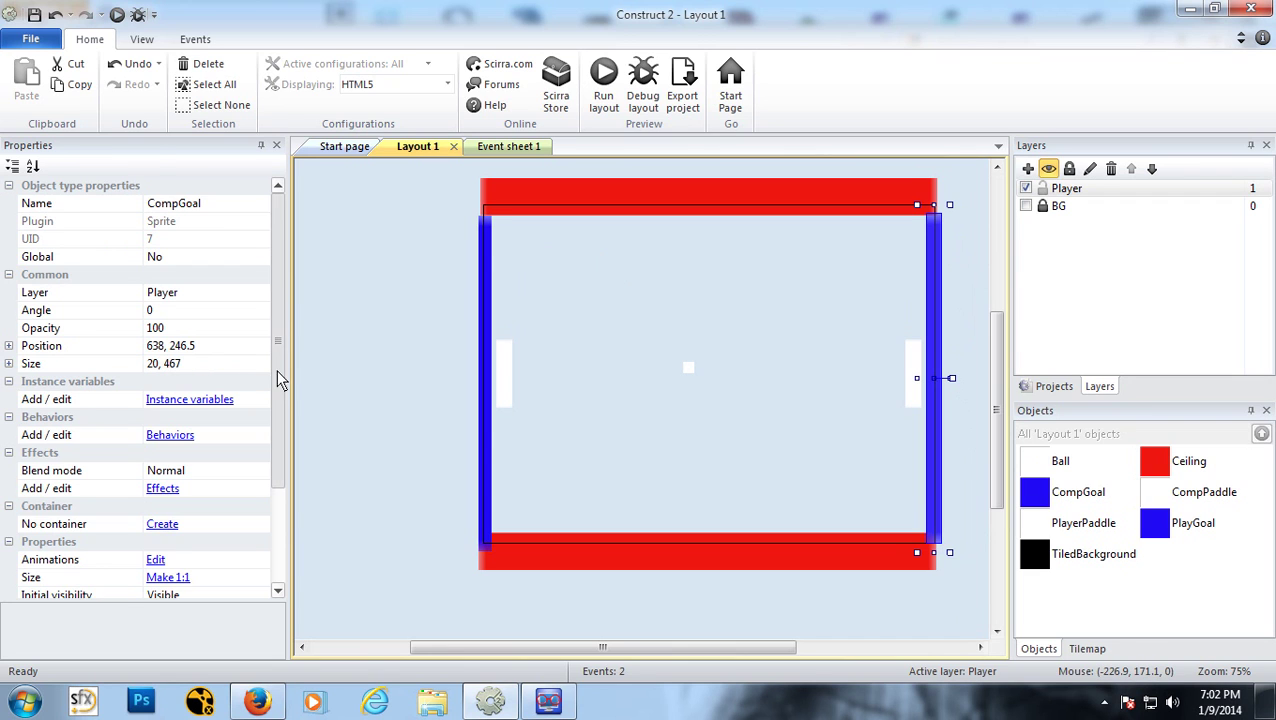
Step: Set the initial visibility of the CompGoal bar to Invisible
{"action": "left_click_drag", "start_coordinate": [277, 369], "coordinate": [257, 524]}
{"action": "left_click", "coordinate": [217, 471]}
{"action": "left_click", "coordinate": [259, 471]}
{"action": "left_click", "coordinate": [251, 502]}
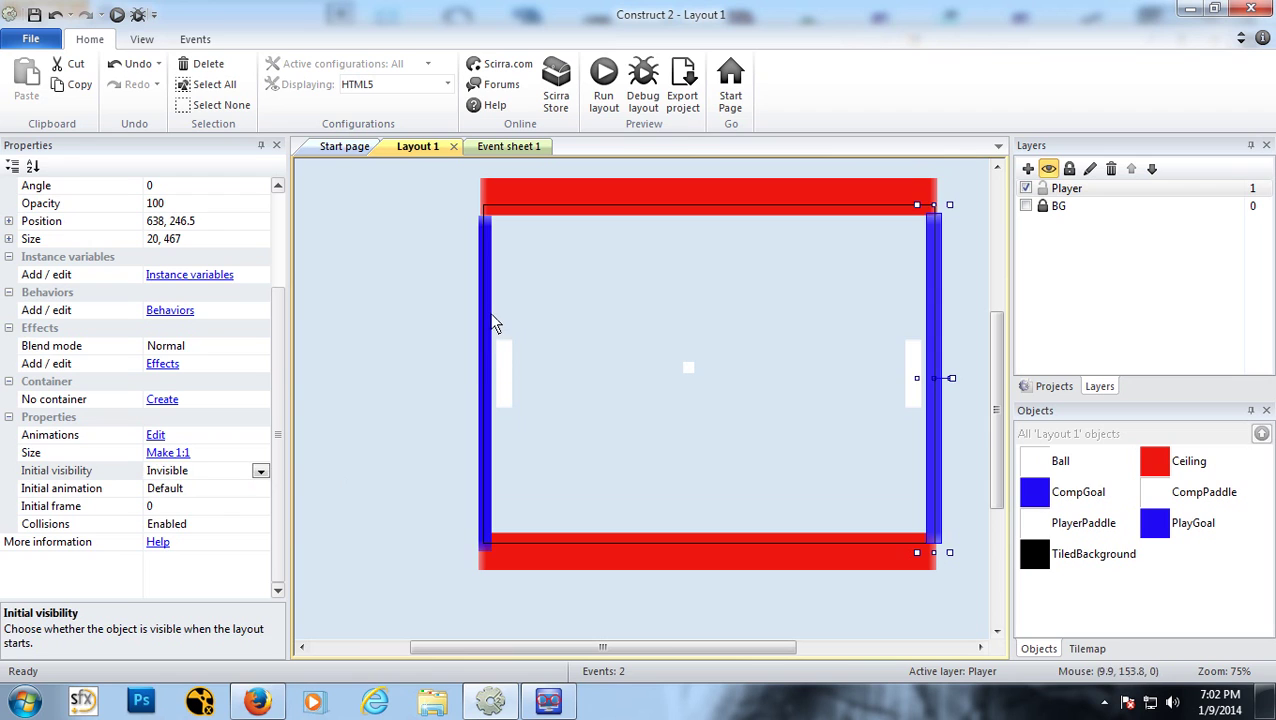
Step: Set the initial visibility of the PlayGoal bar to Invisible and deselect it
{"action": "left_click", "coordinate": [490, 322]}
{"action": "left_click", "coordinate": [215, 474]}
{"action": "left_click", "coordinate": [259, 471]}
{"action": "left_click", "coordinate": [245, 502]}
{"action": "left_click", "coordinate": [418, 384]}
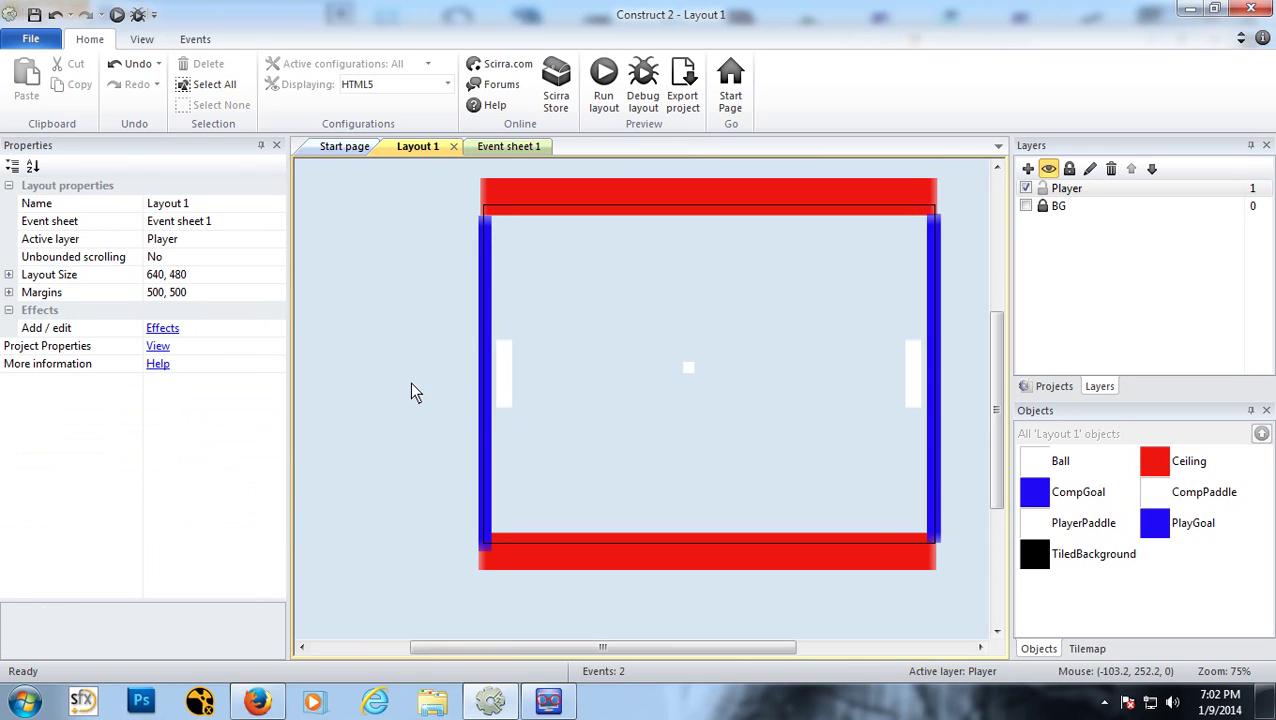
Step: Stretch the upper ends of both goal bars into the top Ceiling bar, making PlayGoal about 481 and CompGoal about 471 tall
{"action": "left_click", "coordinate": [490, 305]}
{"action": "left_click_drag", "start_coordinate": [484, 205], "coordinate": [484, 202]}
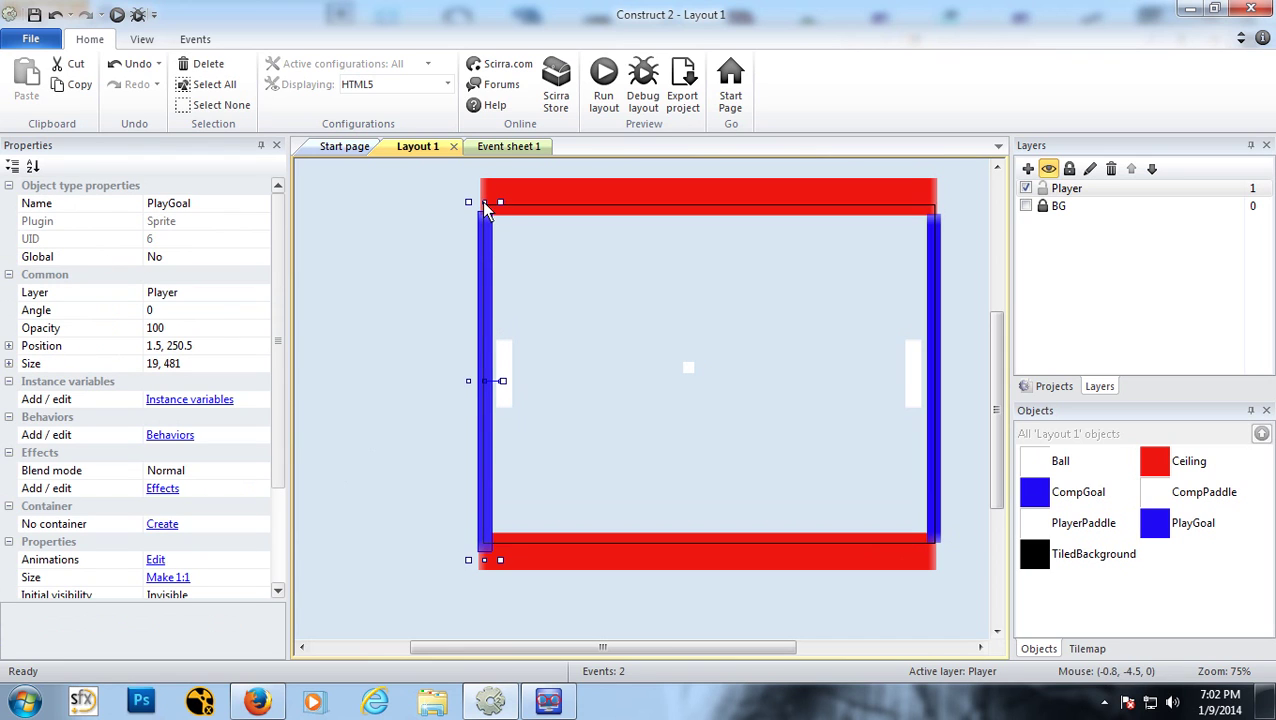
{"action": "left_click", "coordinate": [936, 224]}
{"action": "left_click_drag", "start_coordinate": [934, 214], "coordinate": [938, 211]}
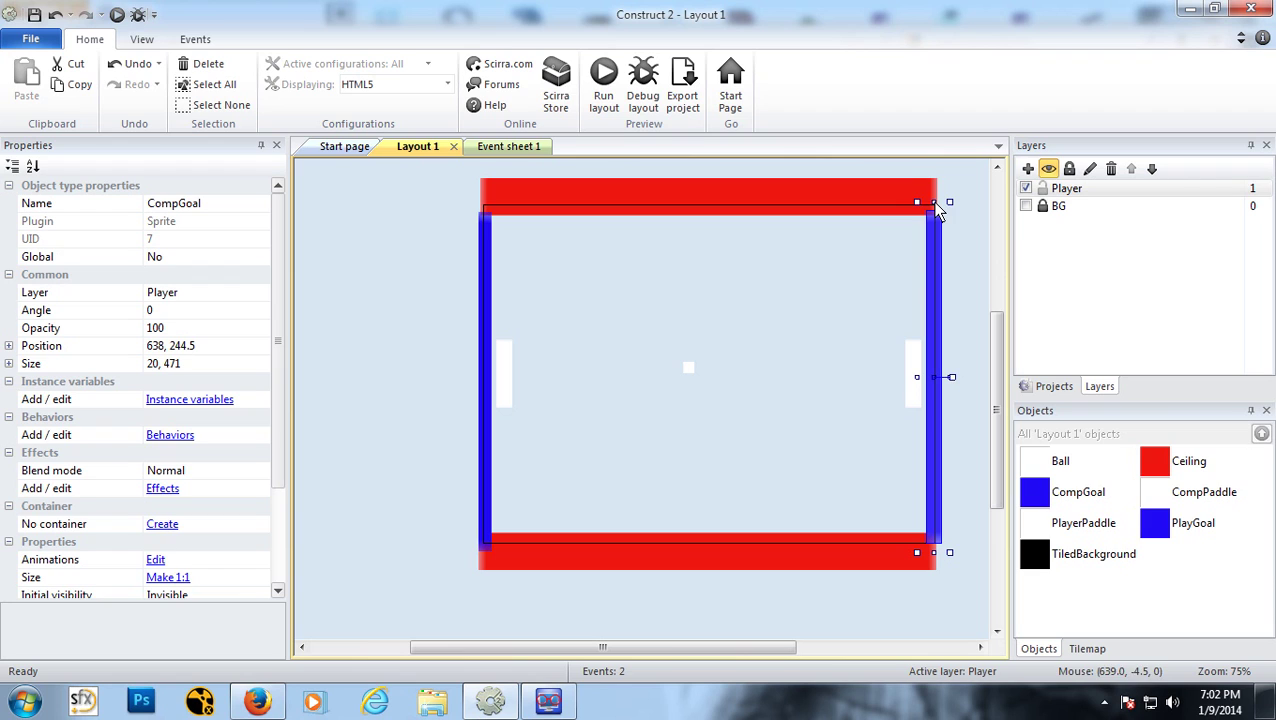
Step: Open Event sheet 1 and begin a new event below the two CompPaddle events
{"action": "left_click", "coordinate": [689, 372]}
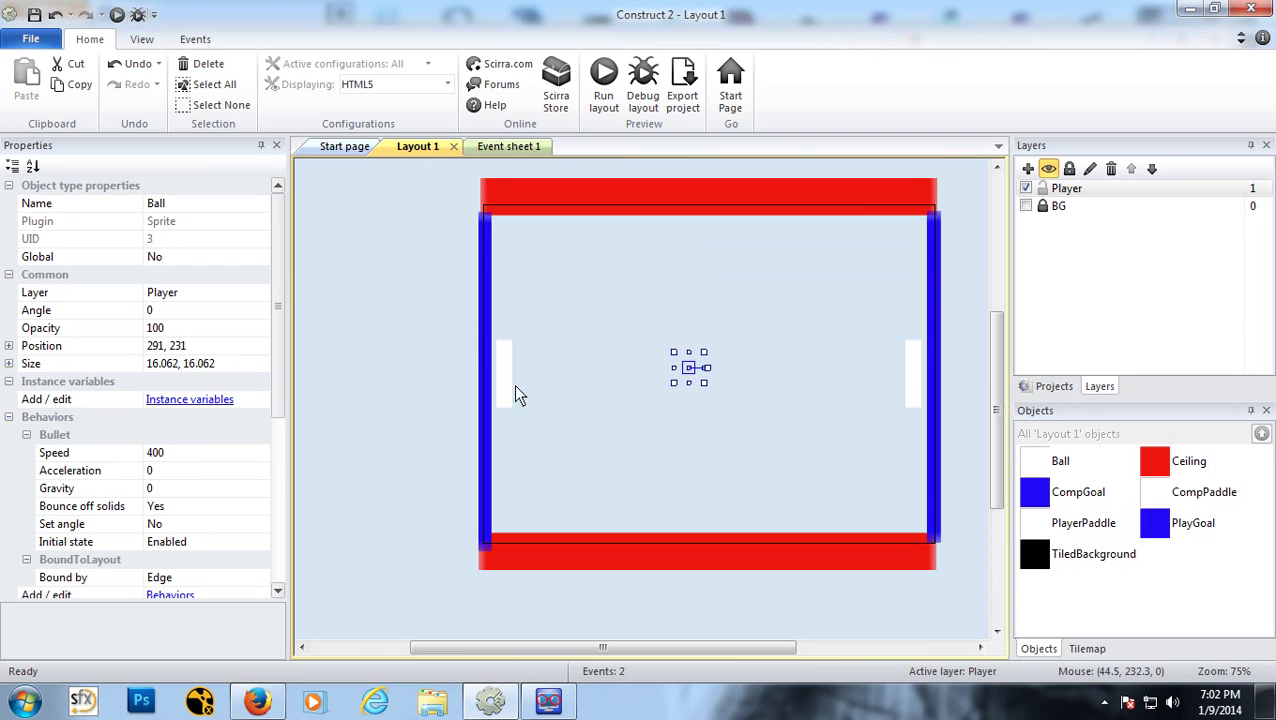
{"action": "left_click", "coordinate": [486, 252]}
{"action": "left_click", "coordinate": [507, 150]}
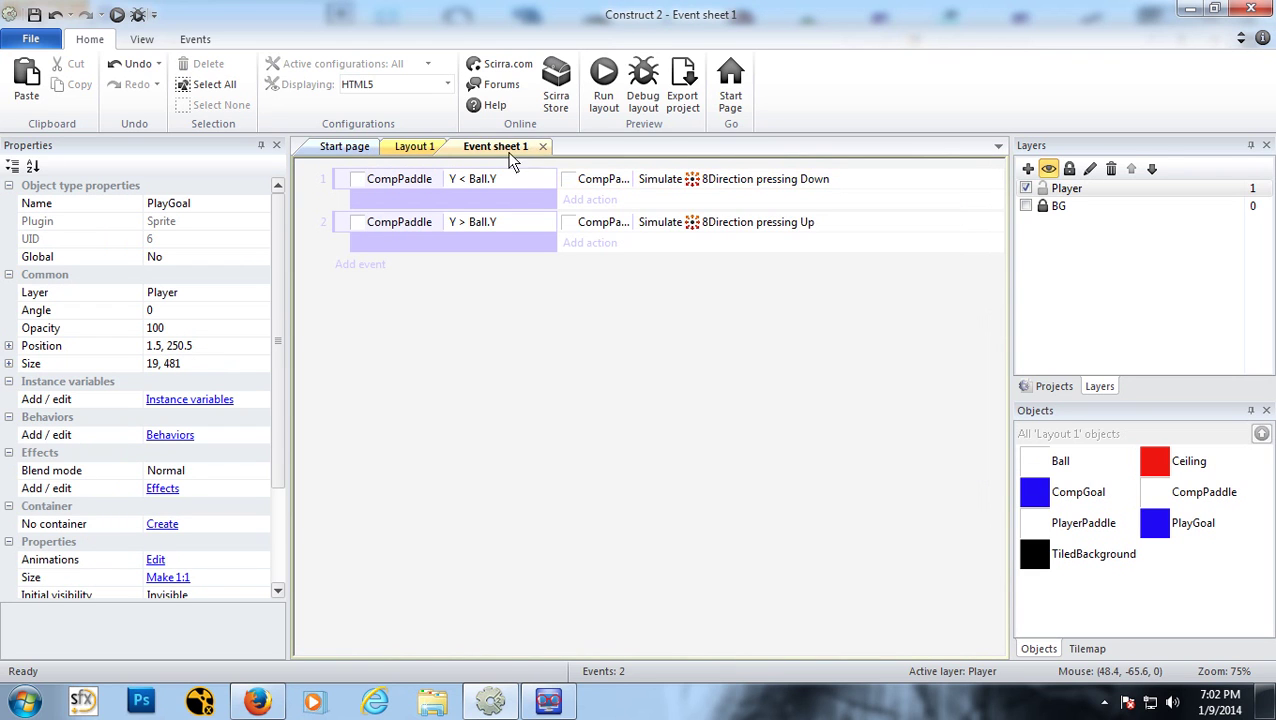
{"action": "left_click", "coordinate": [358, 265]}
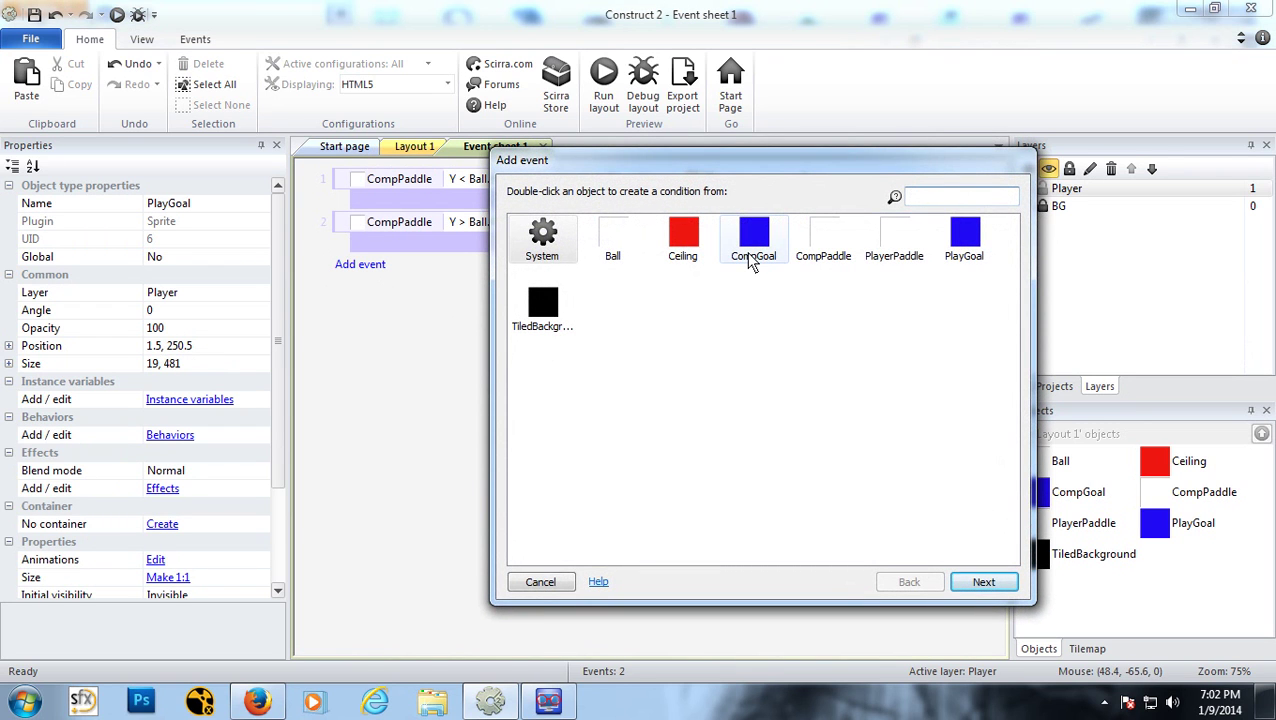
{"action": "left_click", "coordinate": [752, 260]}
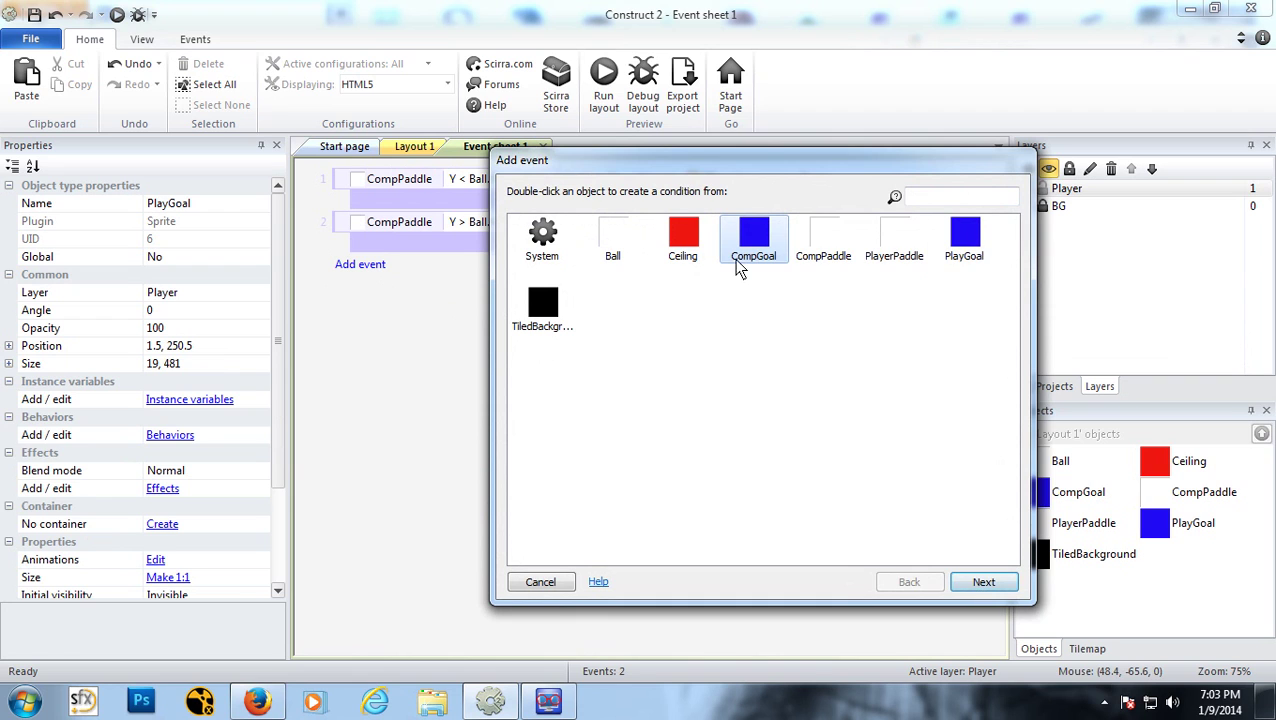
{"action": "left_click", "coordinate": [983, 582]}
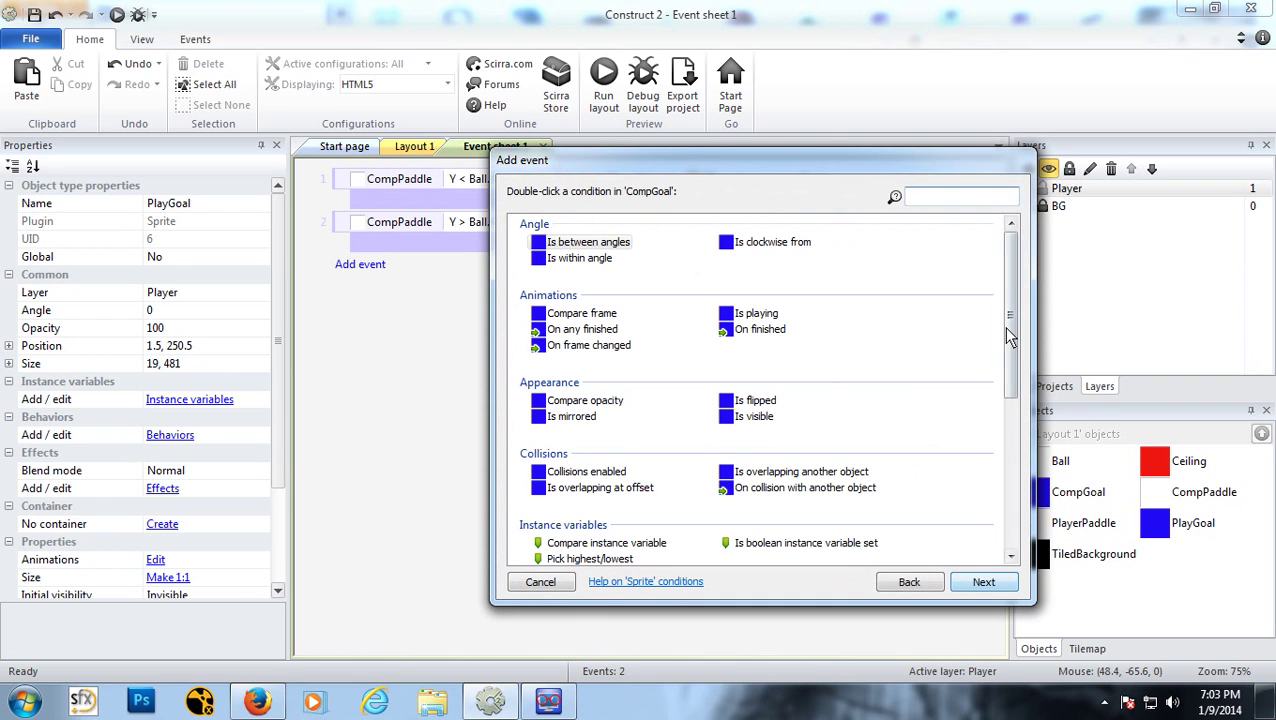
{"action": "left_click", "coordinate": [906, 583]}
Step: Give the new event a Ball condition, On collision with another object, using CompGoal as the object
{"action": "left_click", "coordinate": [612, 240]}
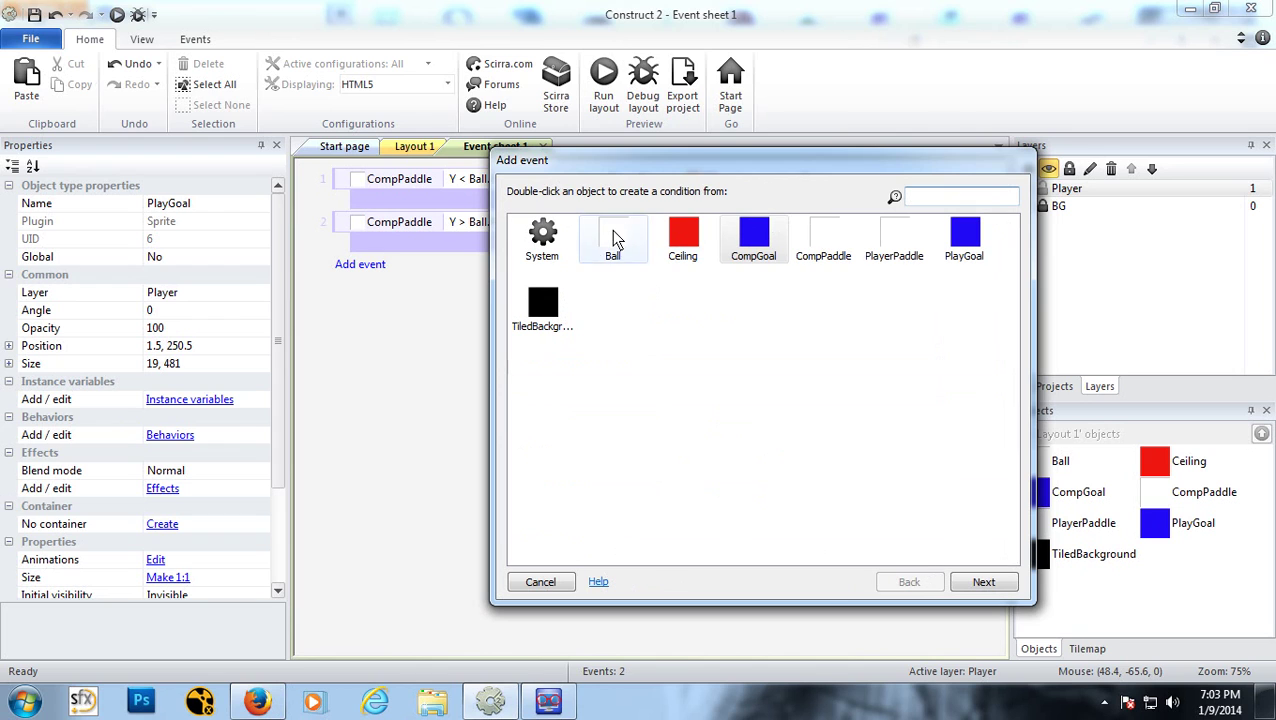
{"action": "left_click", "coordinate": [983, 582]}
{"action": "left_click_drag", "start_coordinate": [1011, 364], "coordinate": [948, 432]}
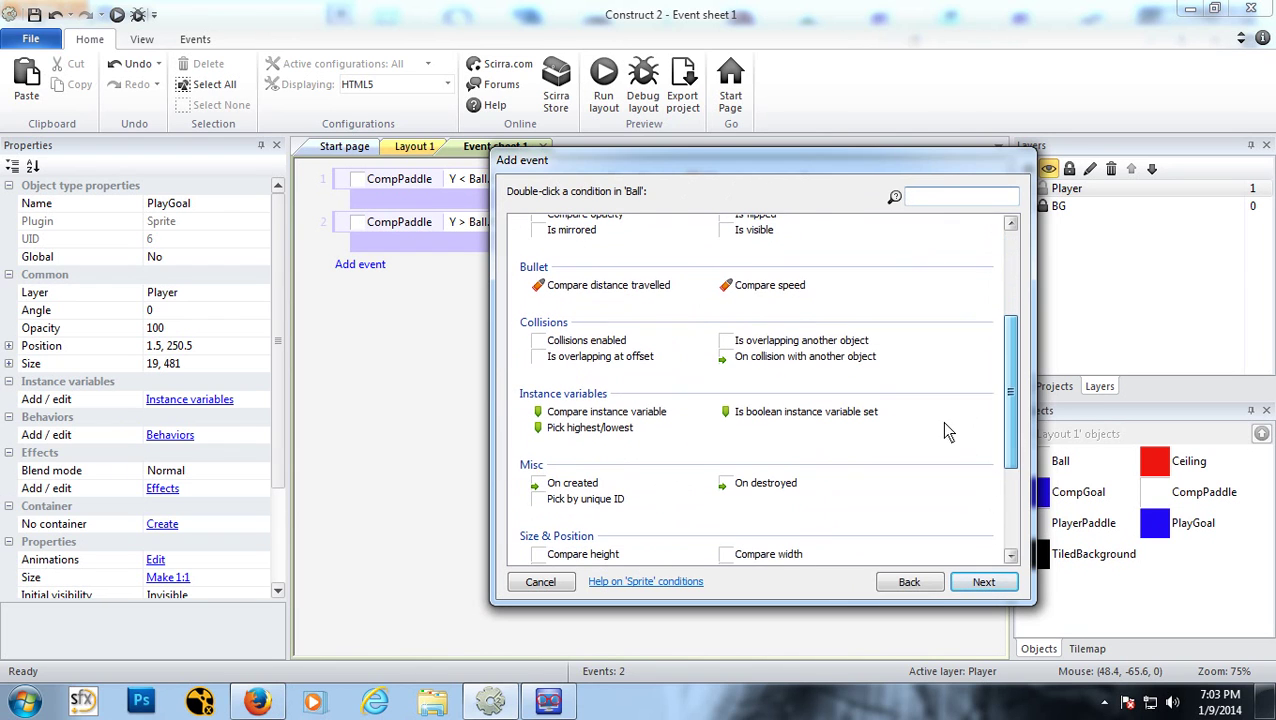
{"action": "left_click", "coordinate": [815, 357]}
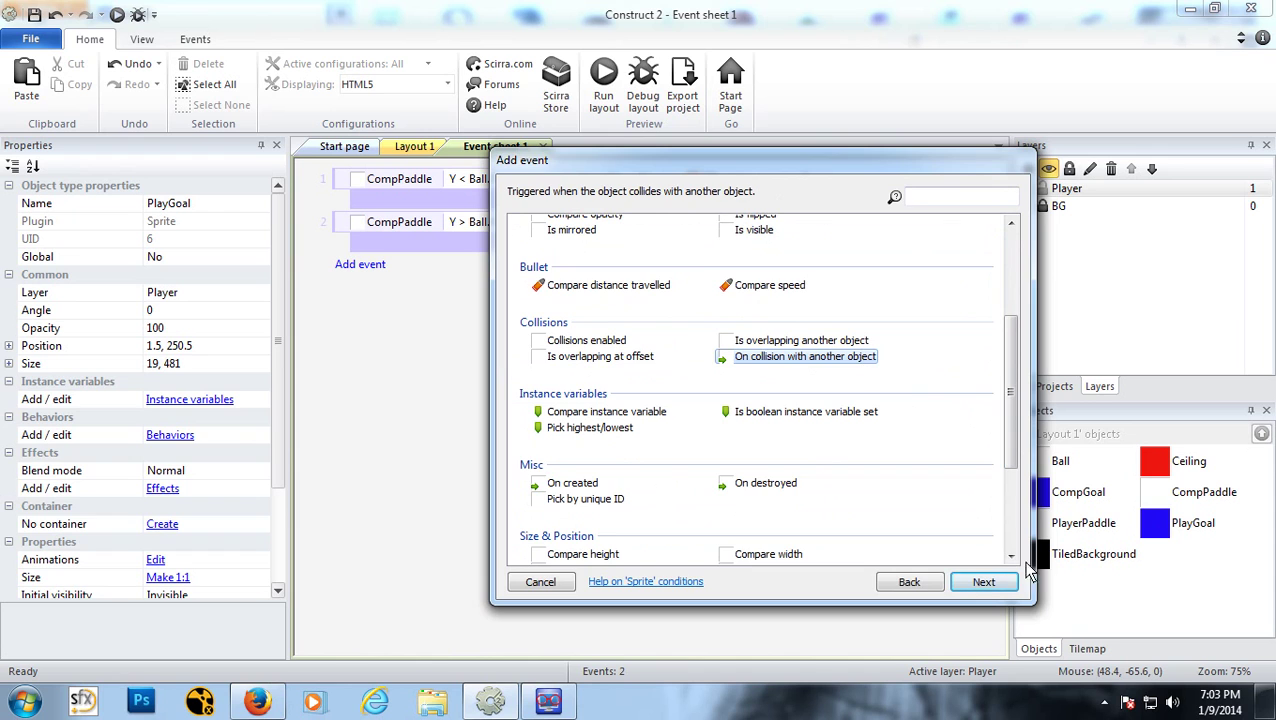
{"action": "left_click", "coordinate": [985, 582]}
{"action": "left_click", "coordinate": [259, 460]}
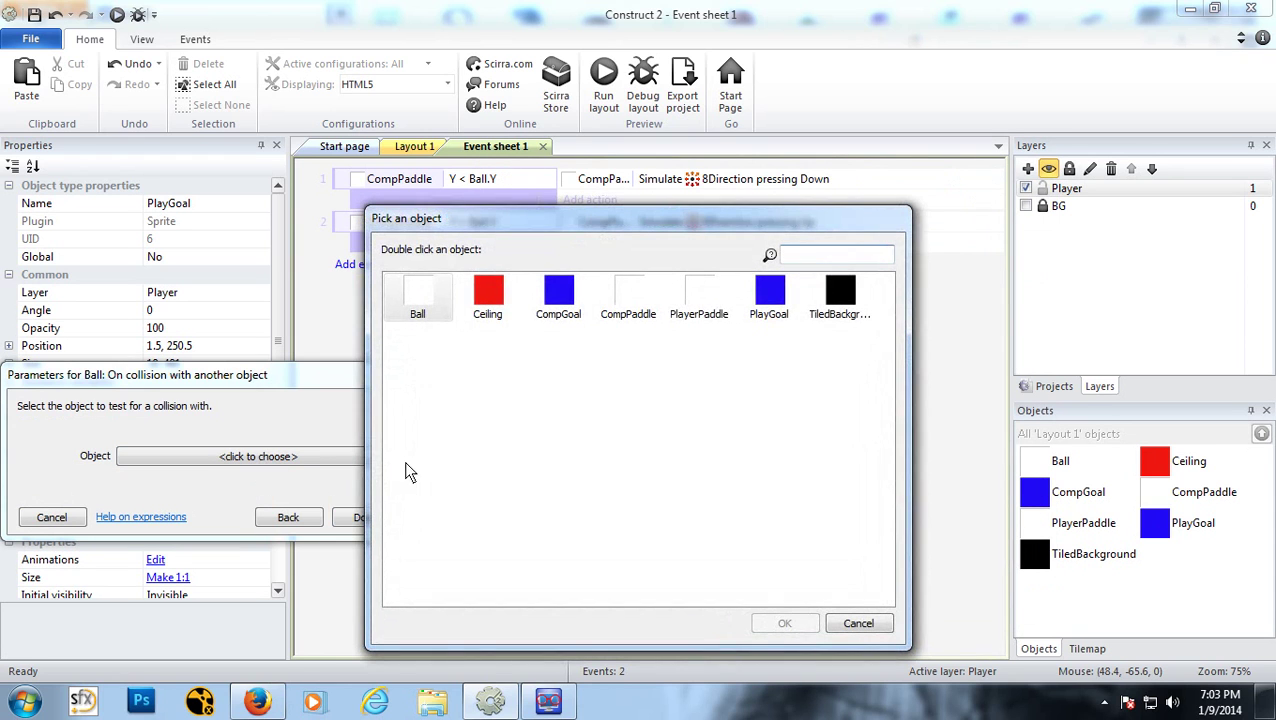
{"action": "left_click", "coordinate": [551, 318]}
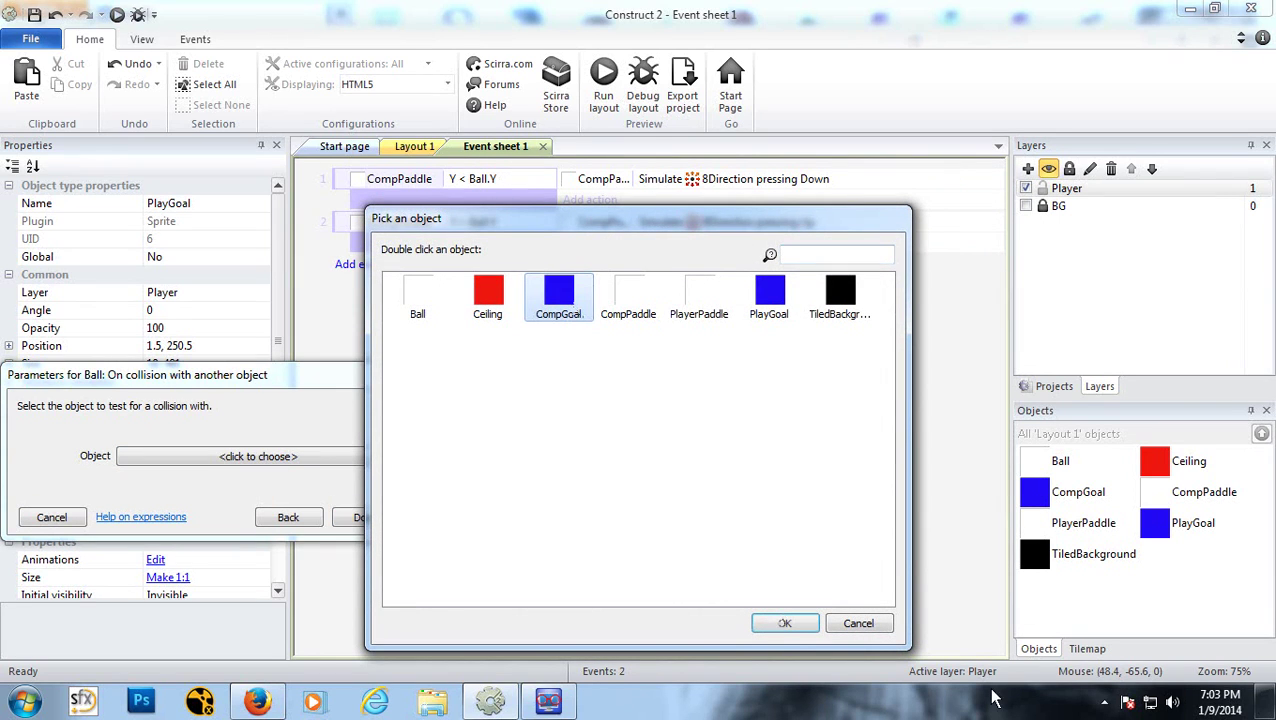
{"action": "left_click", "coordinate": [790, 624]}
{"action": "left_click", "coordinate": [366, 535]}
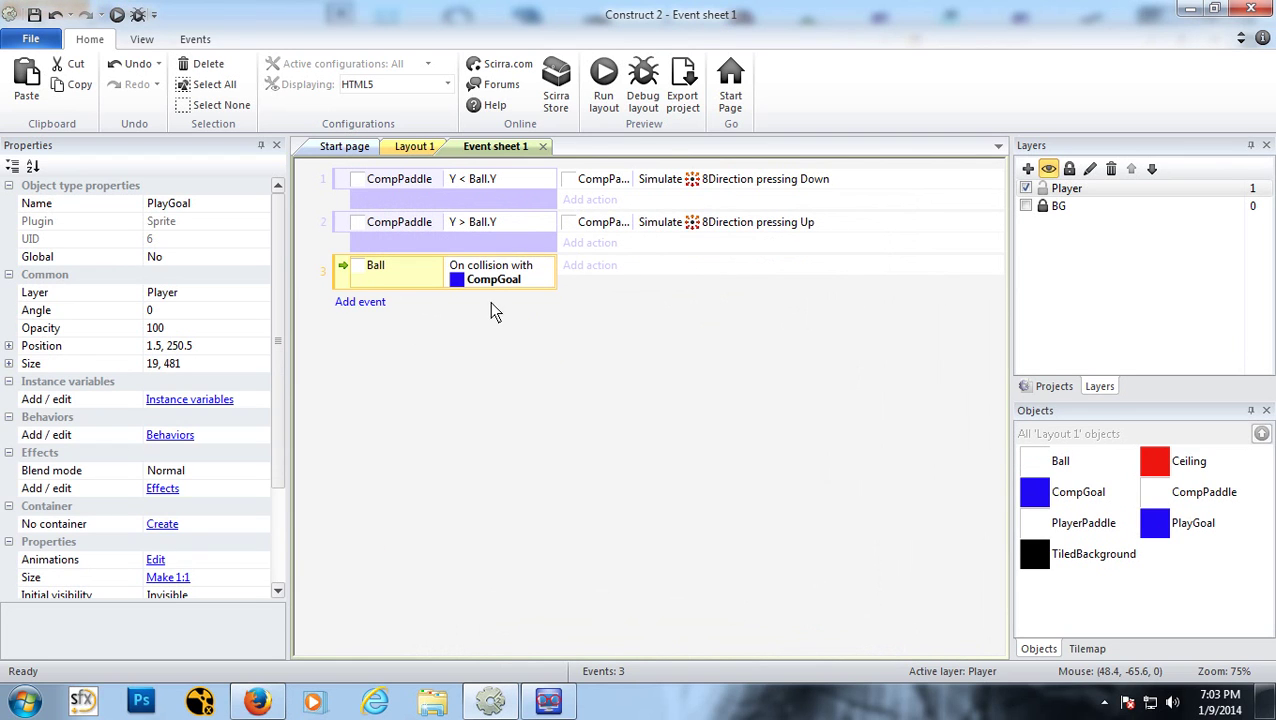
Step: Add another event with the Ball condition On collision with another object, using PlayGoal as the object
{"action": "left_click", "coordinate": [370, 304]}
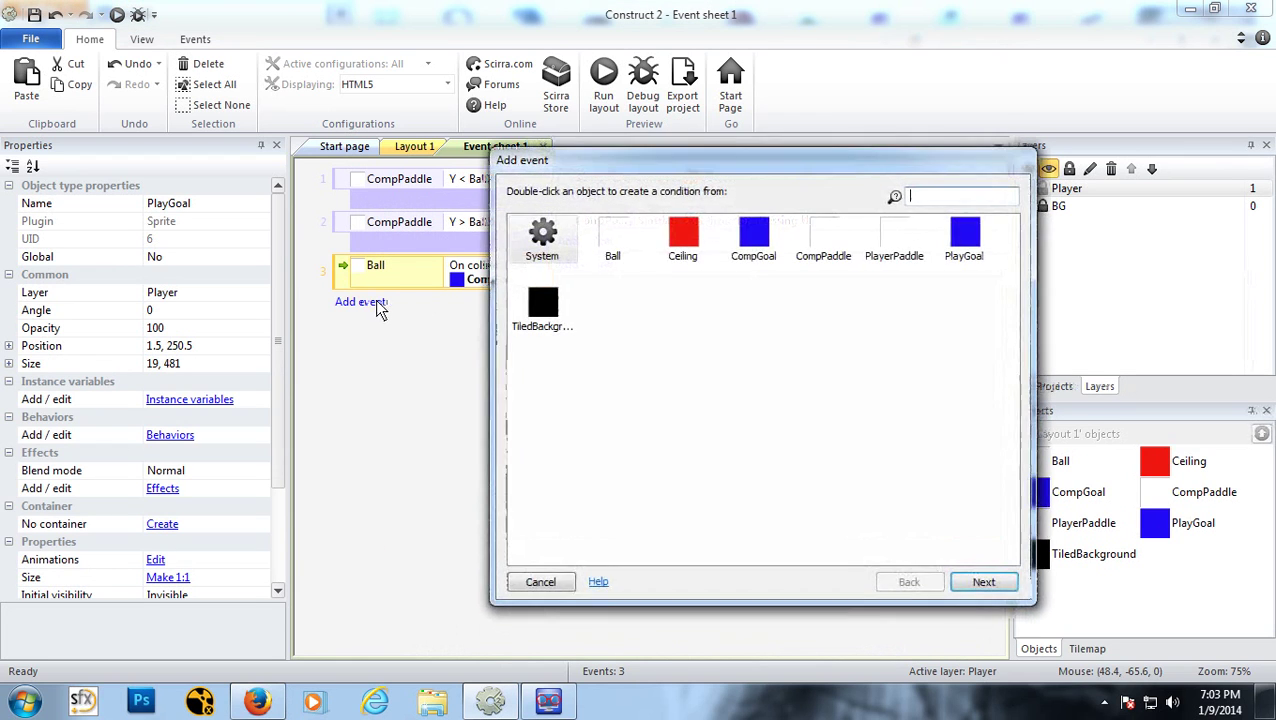
{"action": "left_click", "coordinate": [622, 247]}
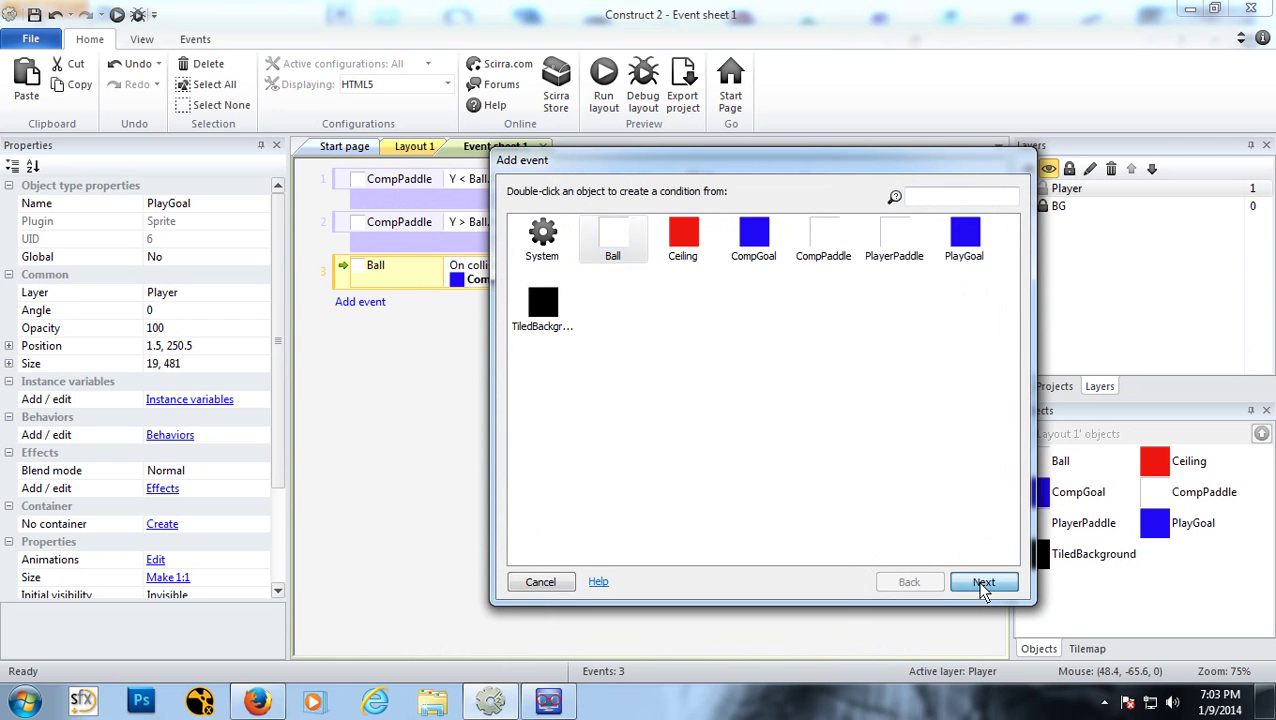
{"action": "left_click", "coordinate": [983, 582]}
{"action": "scroll", "coordinate": [1015, 370], "scroll_direction": "down", "scroll_amount": 2}
{"action": "left_click", "coordinate": [806, 430]}
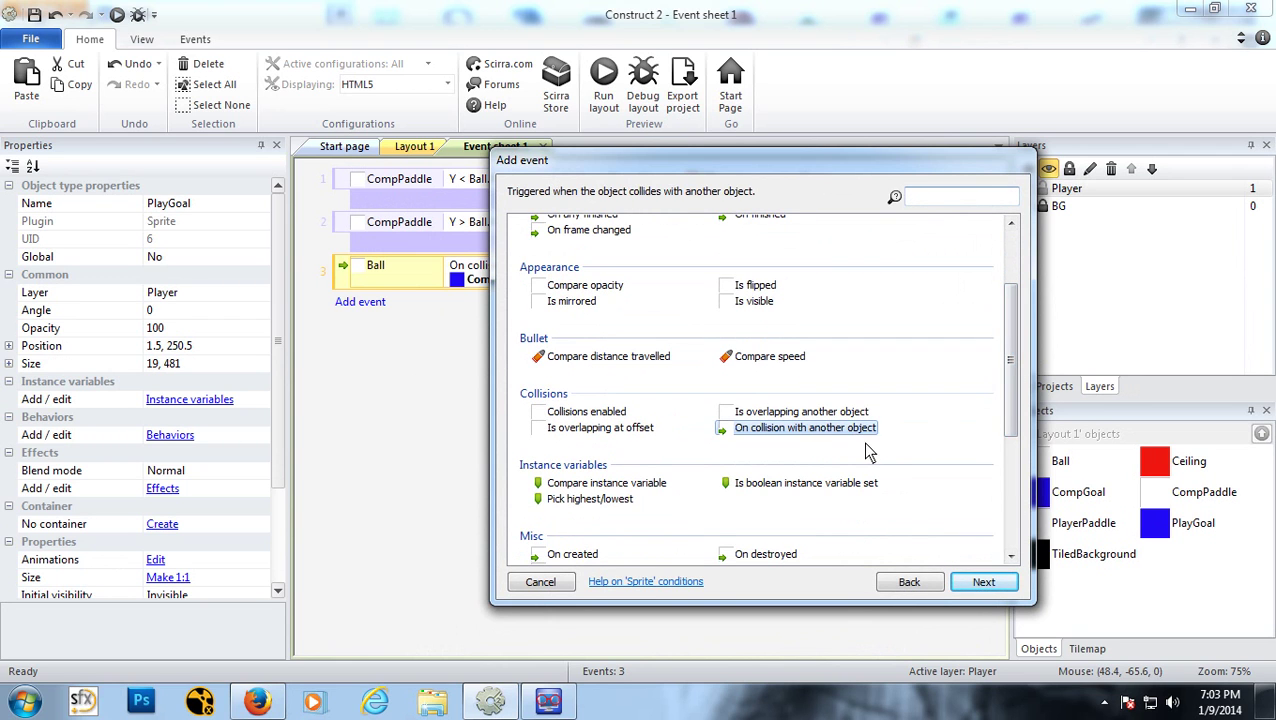
{"action": "left_click", "coordinate": [983, 582]}
{"action": "left_click", "coordinate": [285, 456]}
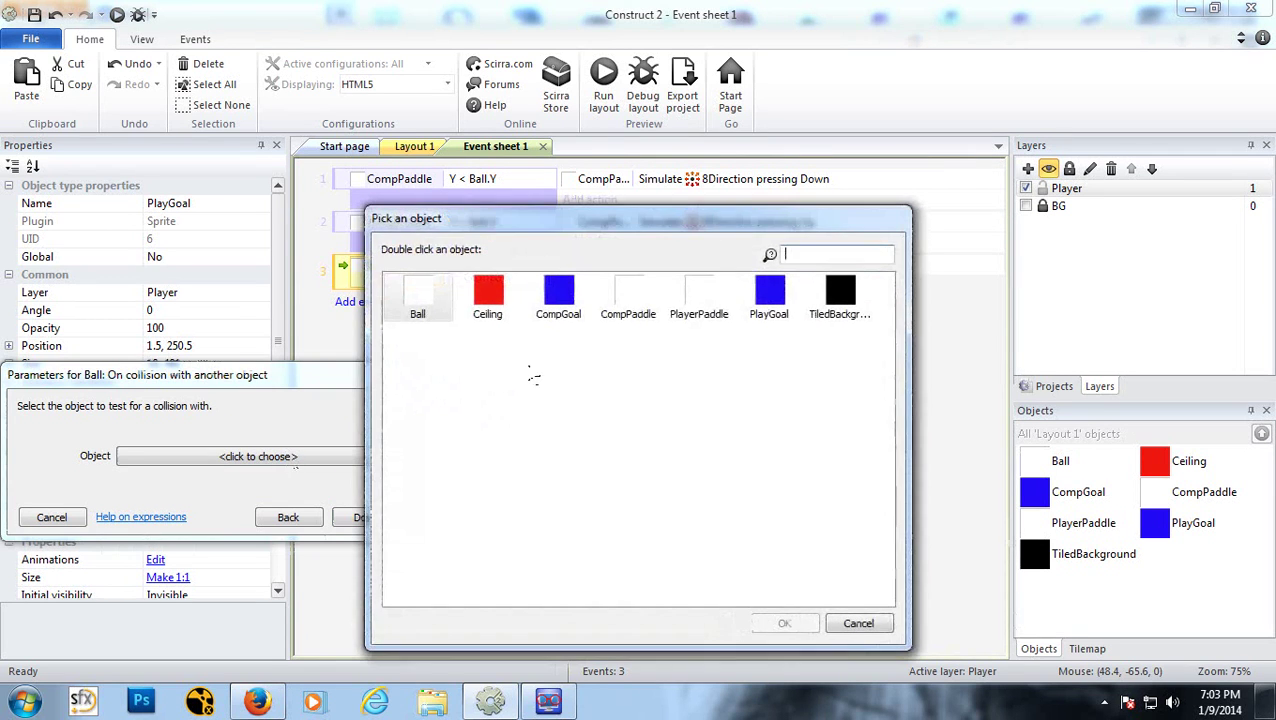
{"action": "left_click", "coordinate": [762, 295]}
{"action": "left_click", "coordinate": [790, 618]}
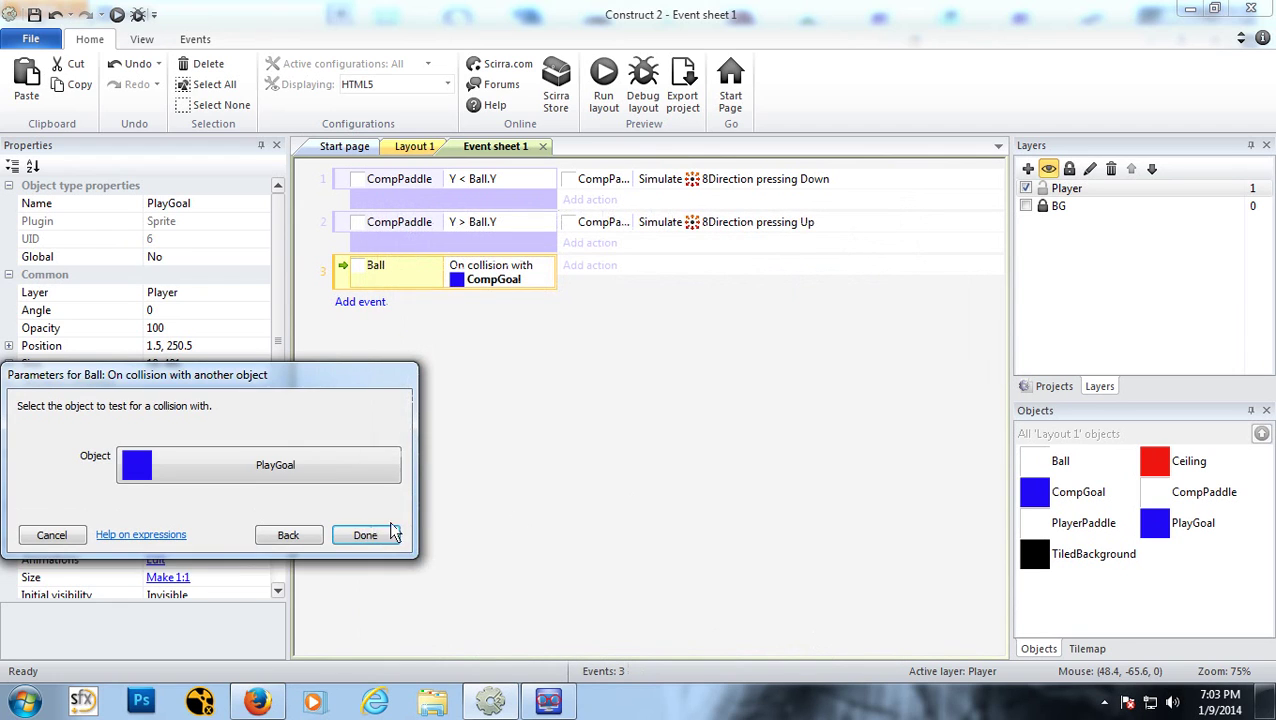
{"action": "left_click", "coordinate": [385, 522]}
Step: Add a Destroy action for Ball to the event where it collides with CompGoal
{"action": "left_click", "coordinate": [422, 277]}
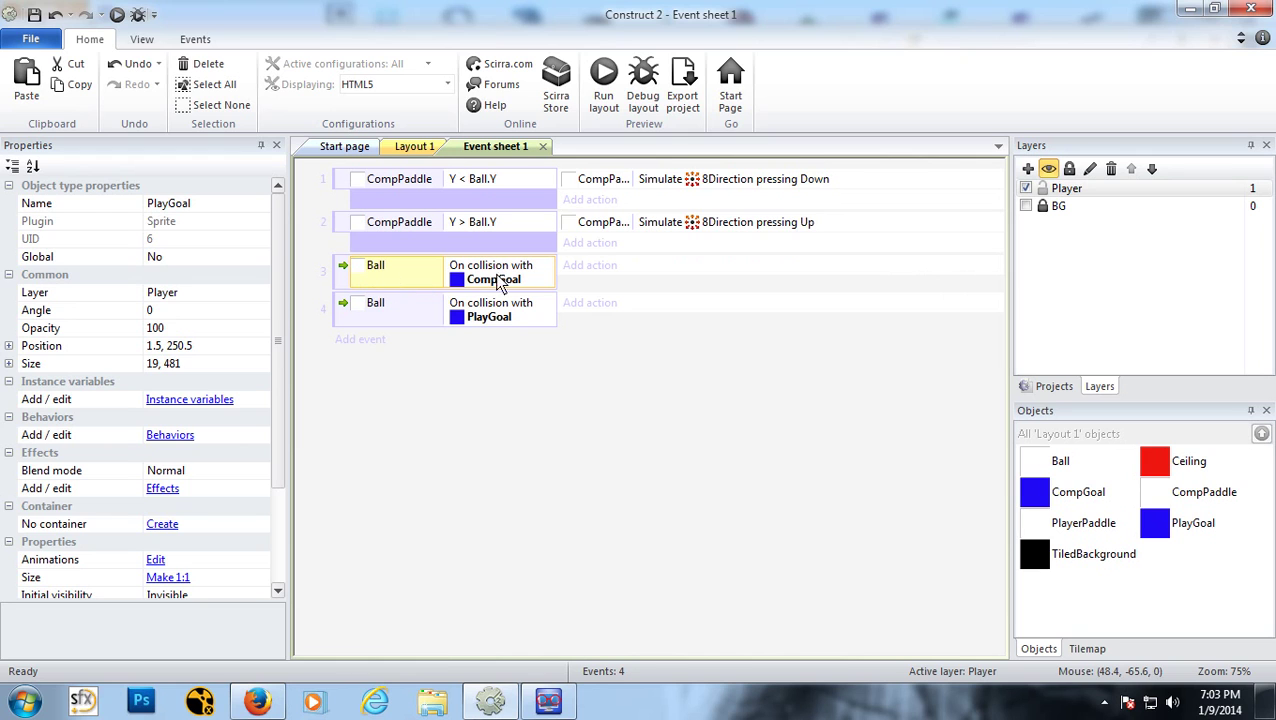
{"action": "left_click", "coordinate": [590, 265]}
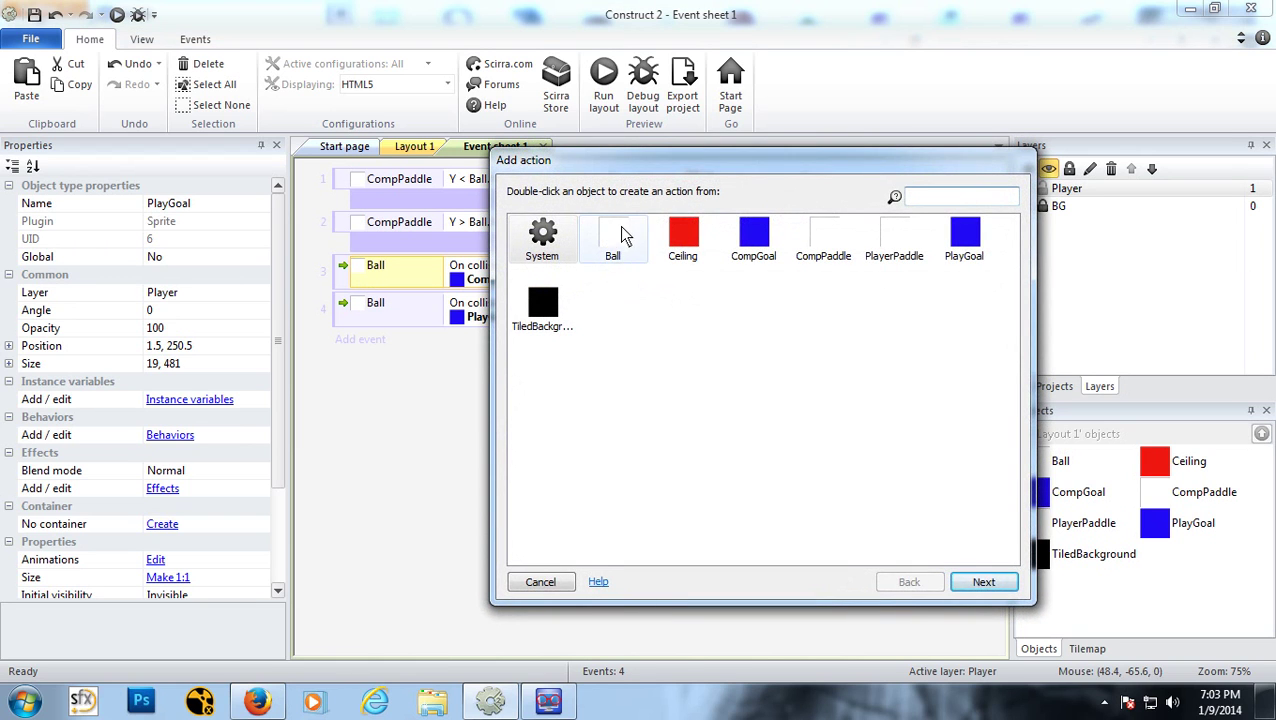
{"action": "double_click", "coordinate": [622, 241]}
{"action": "left_click_drag", "start_coordinate": [1012, 280], "coordinate": [1012, 412]}
{"action": "left_click", "coordinate": [565, 297]}
{"action": "left_click", "coordinate": [983, 581]}
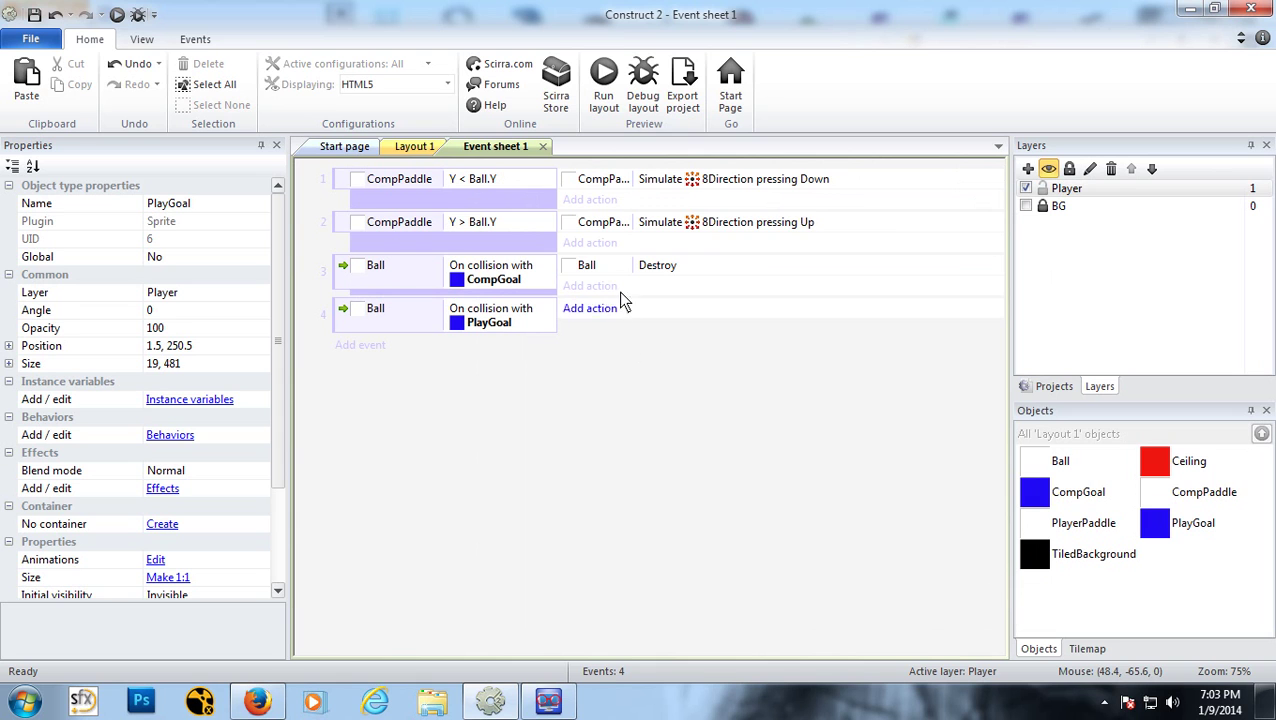
Step: Add a Destroy action for Ball to the event where it collides with PlayGoal
{"action": "left_click", "coordinate": [589, 309]}
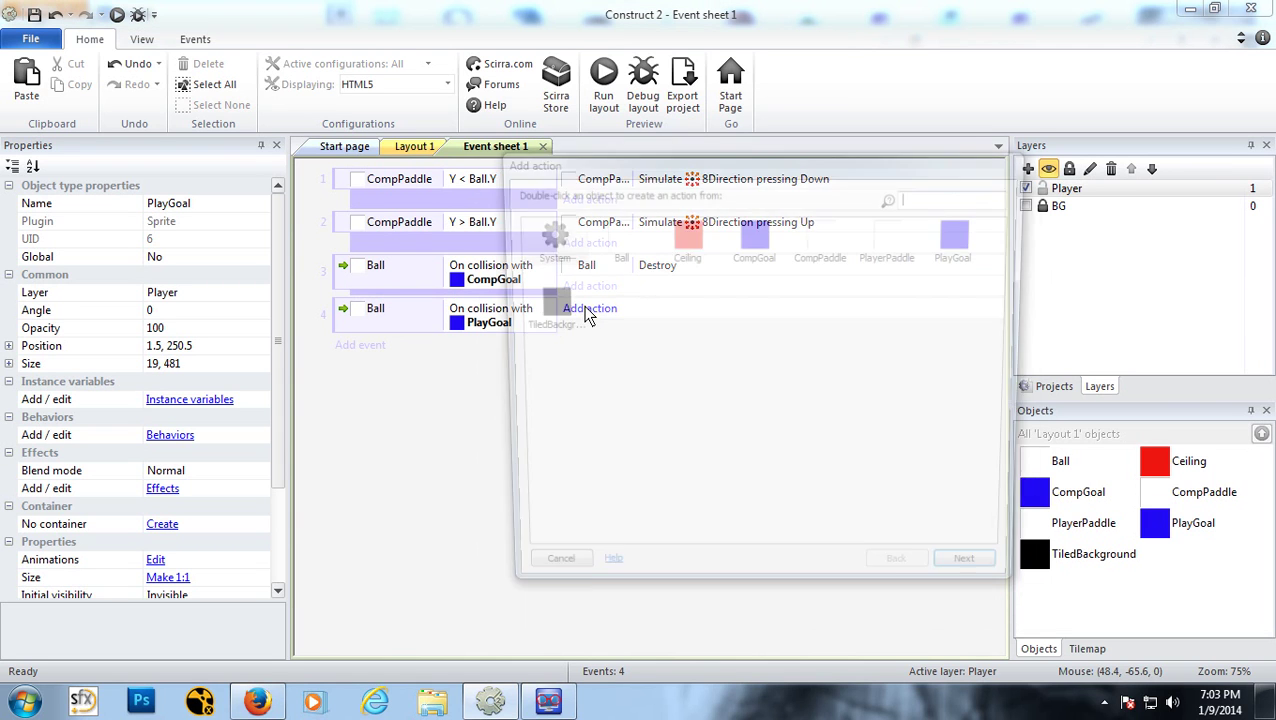
{"action": "double_click", "coordinate": [622, 257]}
{"action": "left_click_drag", "start_coordinate": [1008, 335], "coordinate": [1016, 495]}
{"action": "left_click", "coordinate": [564, 319]}
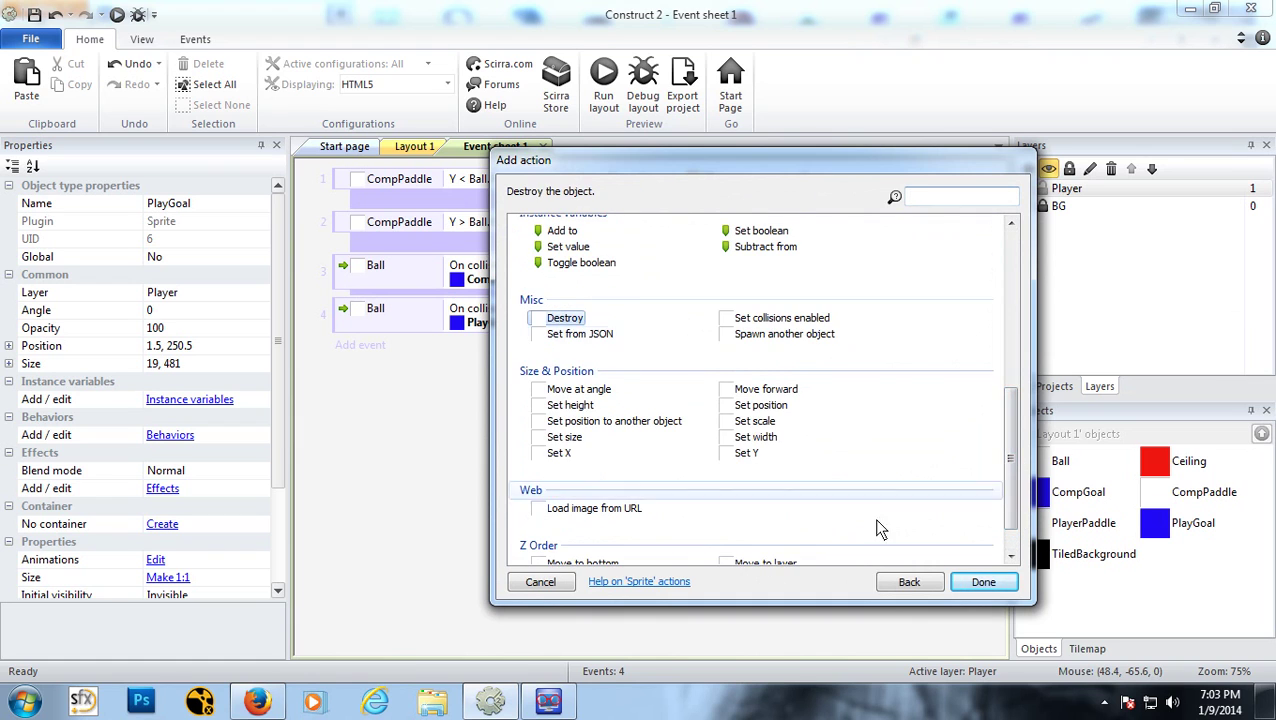
{"action": "left_click", "coordinate": [983, 581]}
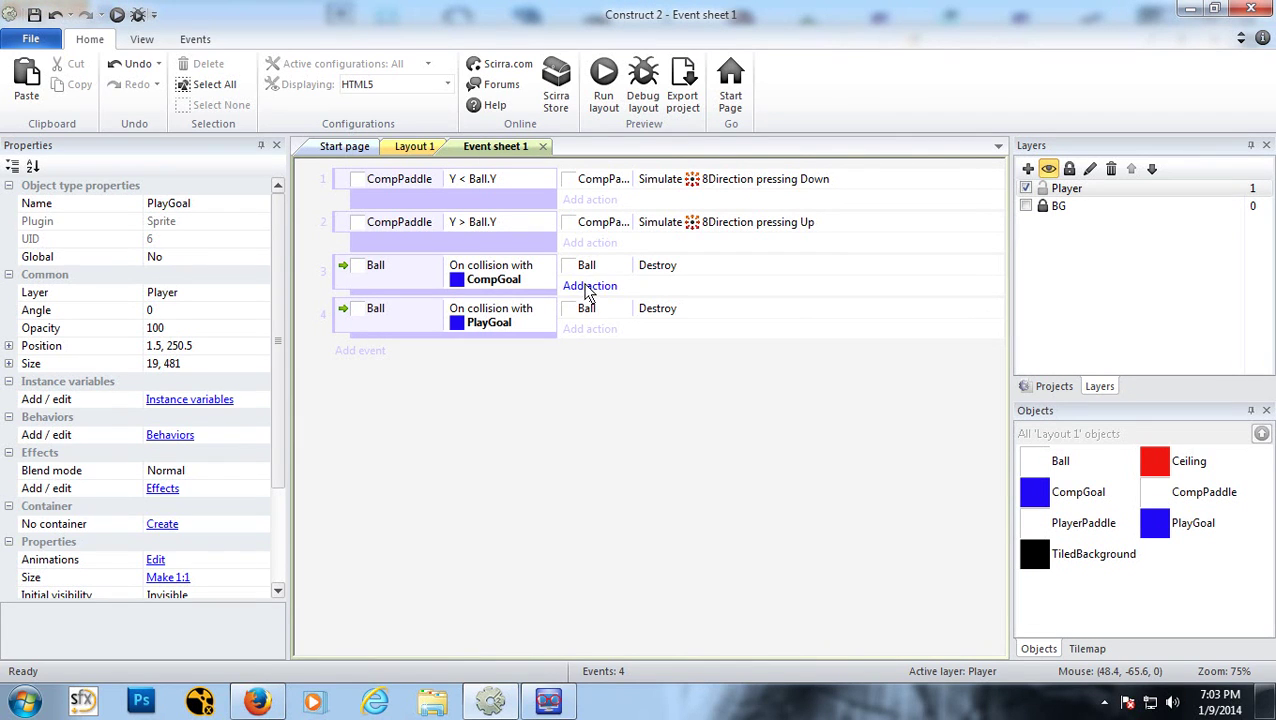
Step: Add a global number variable named PlayerScore with initial value 0 to the event sheet
{"action": "left_click", "coordinate": [414, 146]}
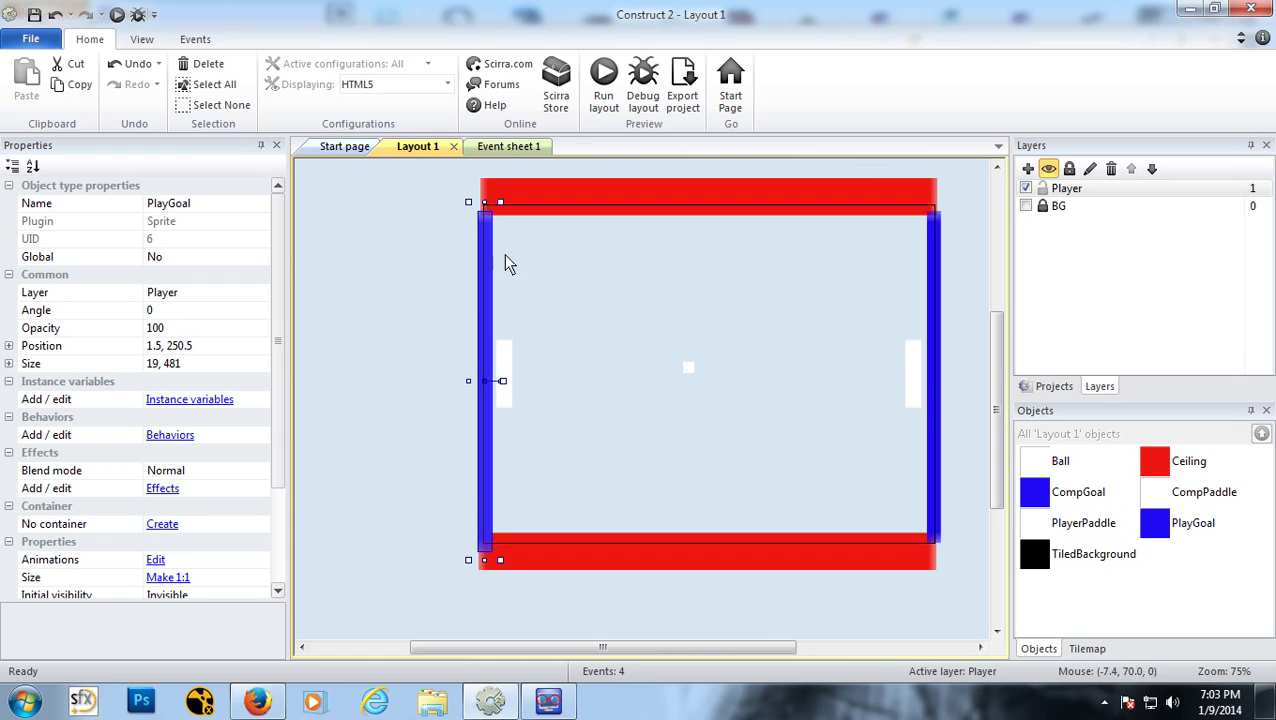
{"action": "left_click", "coordinate": [509, 147]}
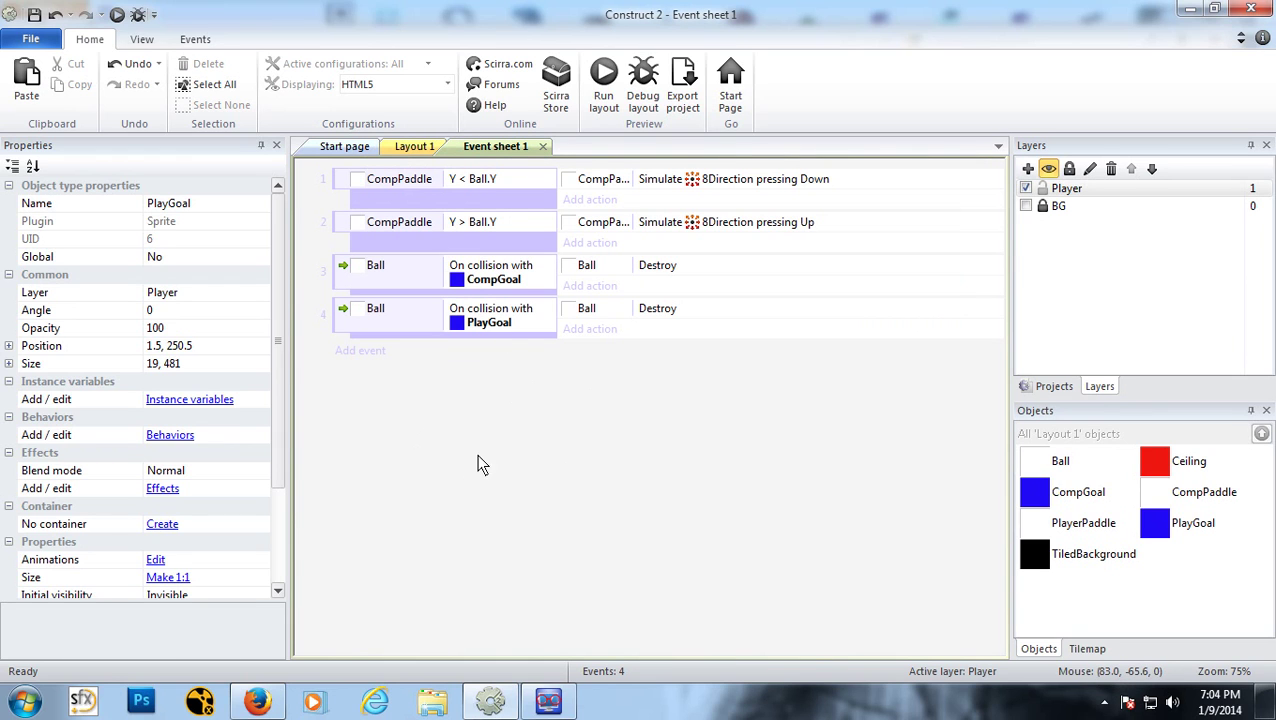
{"action": "right_click", "coordinate": [476, 484]}
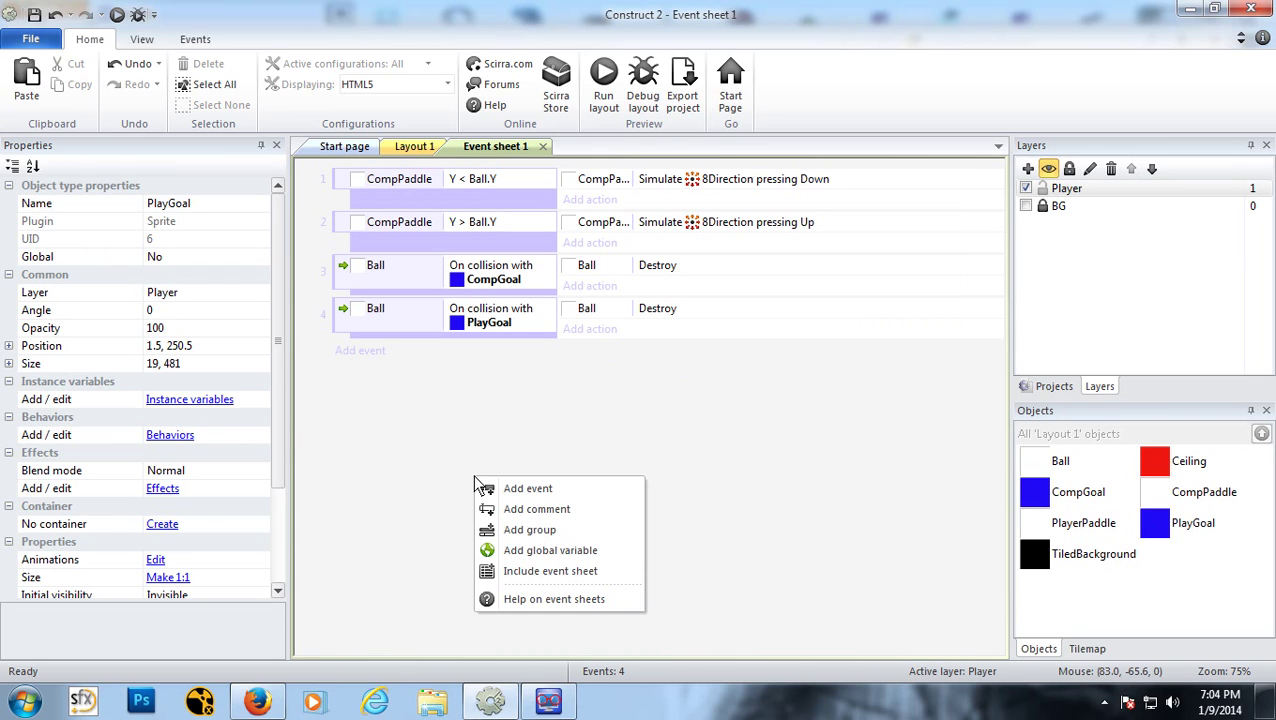
{"action": "left_click", "coordinate": [540, 551]}
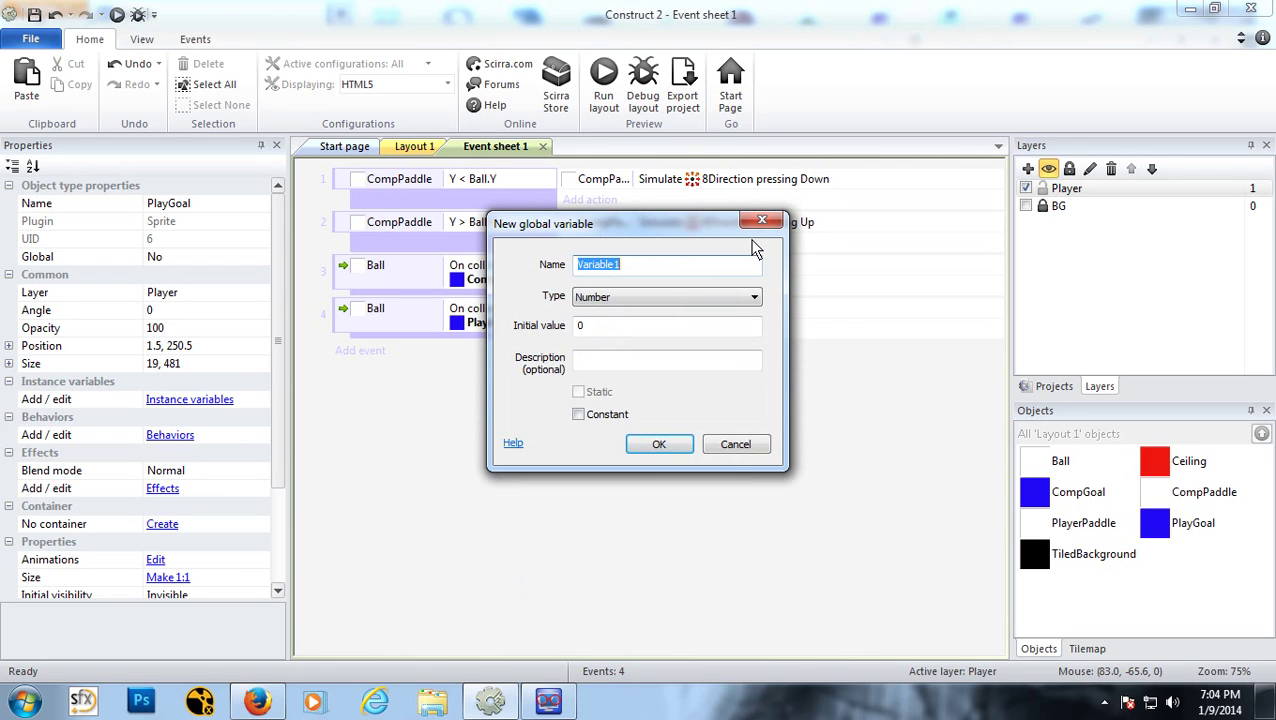
{"action": "type", "text": "Pla"}
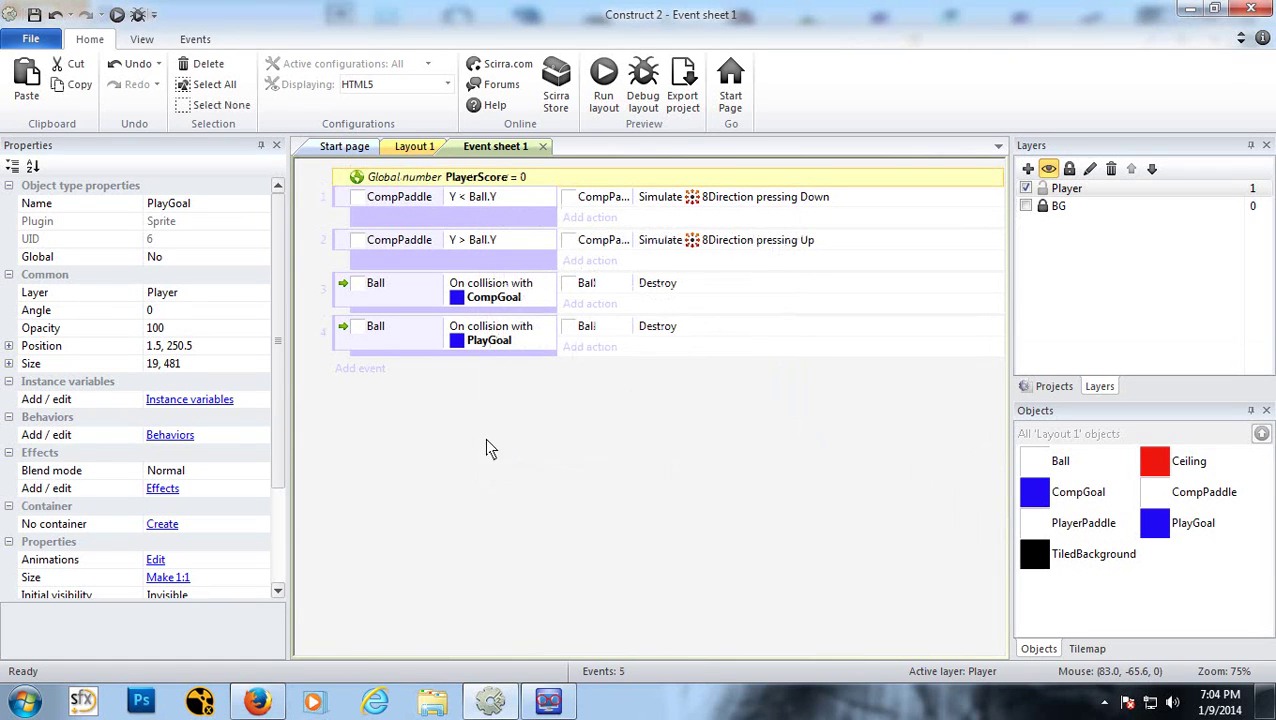
Step: Add a second global number variable named CompScore with initial value 0
{"action": "right_click", "coordinate": [447, 452]}
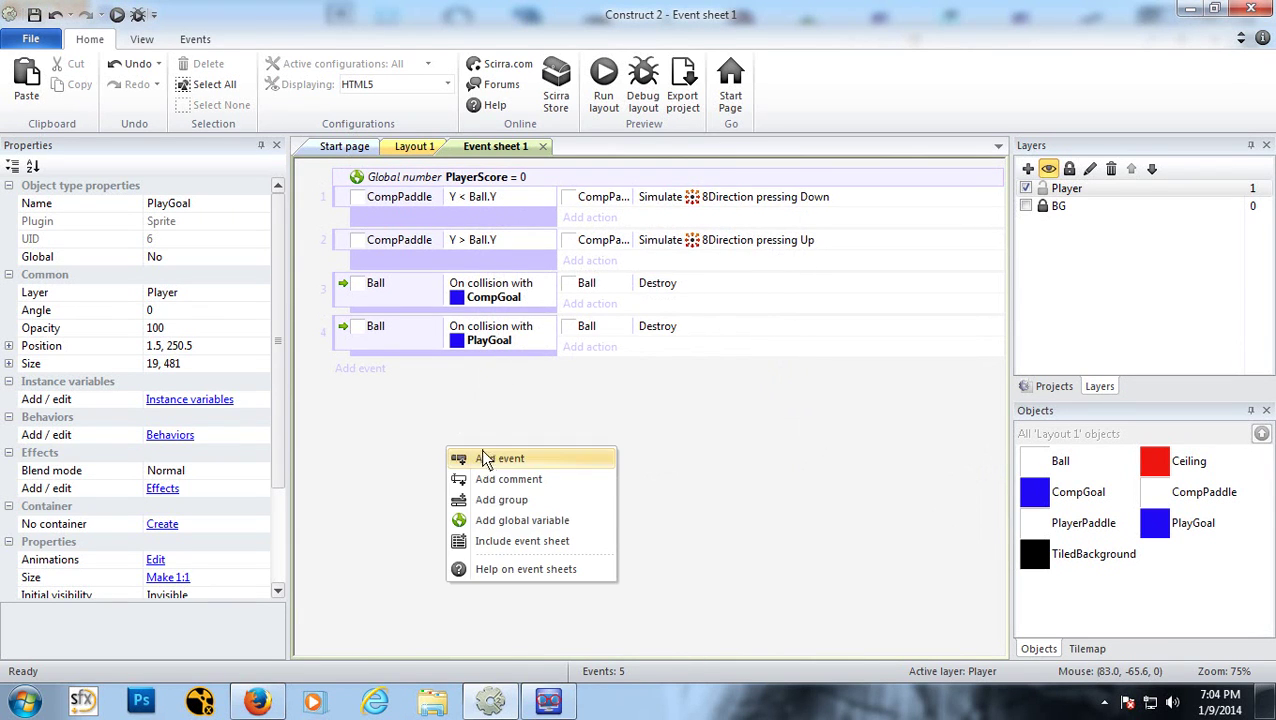
{"action": "left_click", "coordinate": [545, 520]}
{"action": "type", "text": "CompScore"}
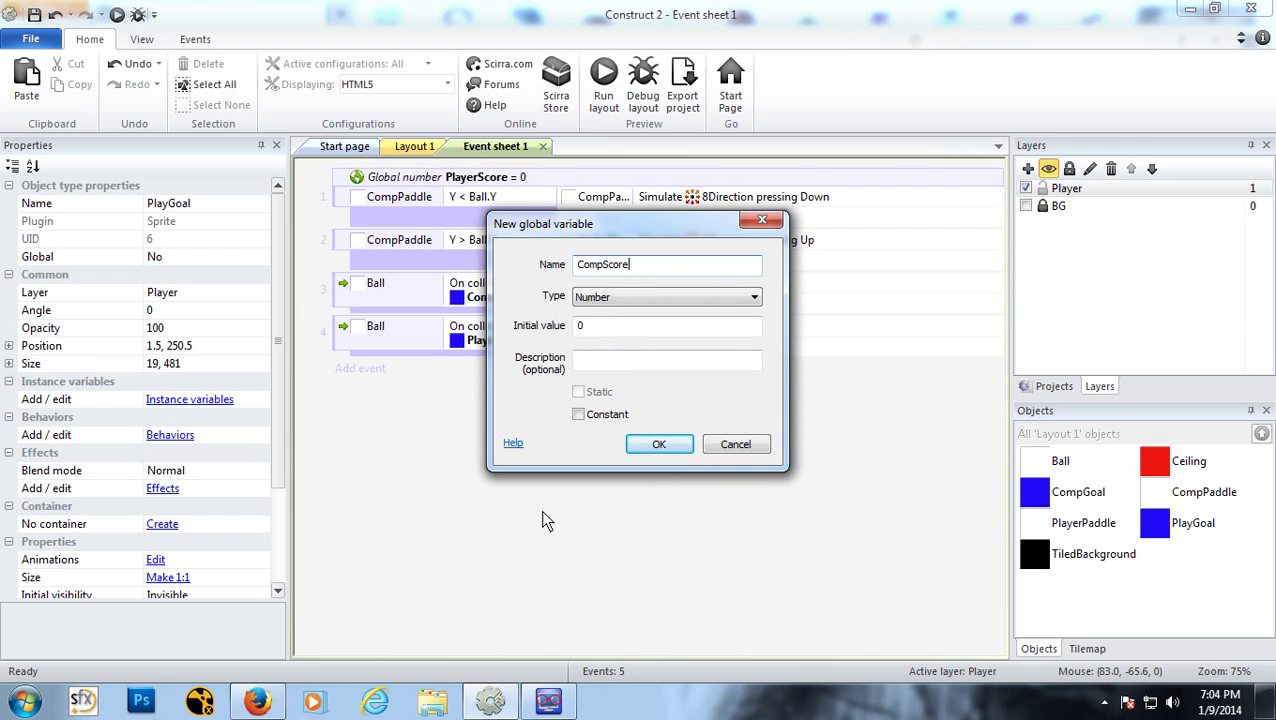
{"action": "left_click", "coordinate": [657, 445]}
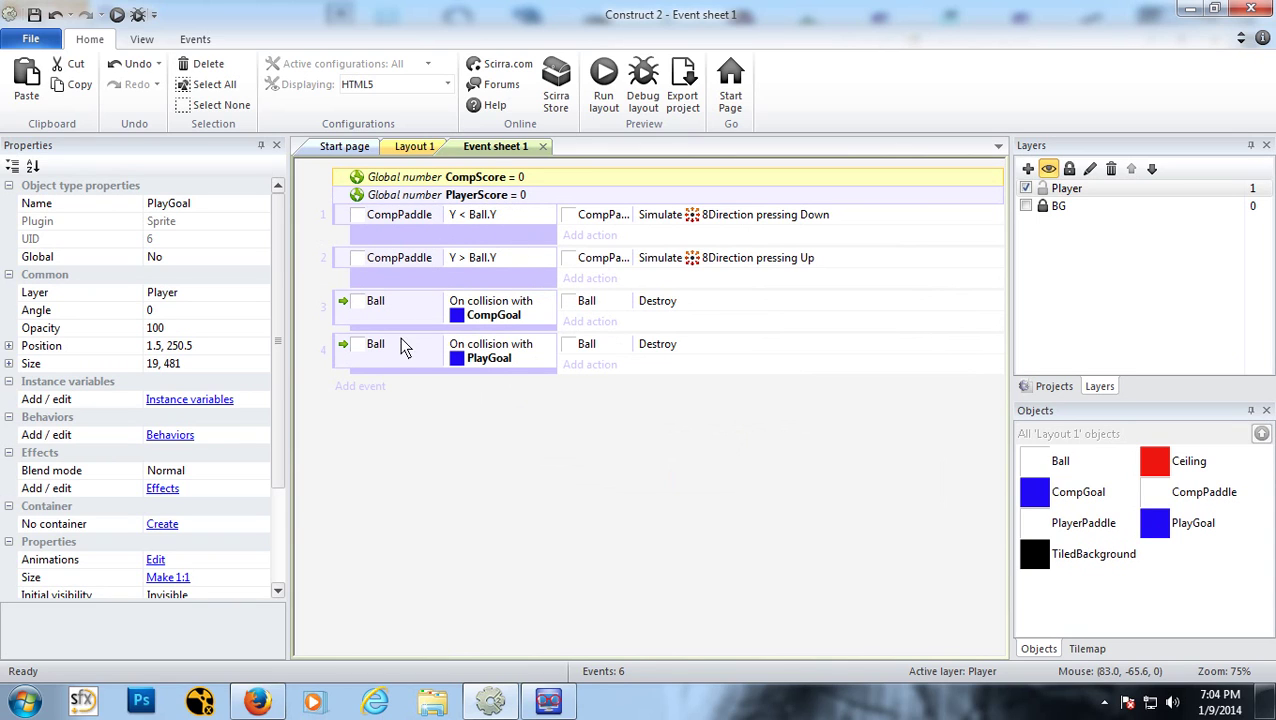
Step: Add a System action that adds 1 to PlayerScore to the event for Ball colliding with CompGoal
{"action": "left_click", "coordinate": [588, 322]}
{"action": "double_click", "coordinate": [541, 234]}
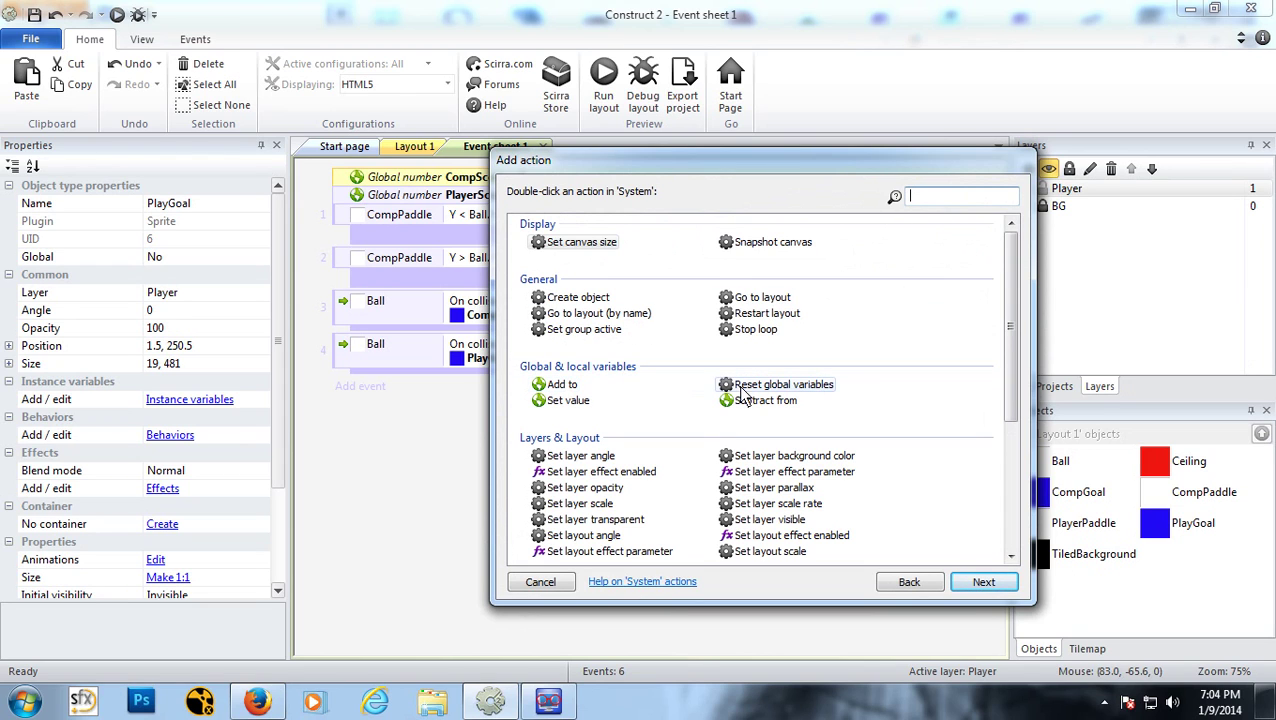
{"action": "double_click", "coordinate": [560, 388]}
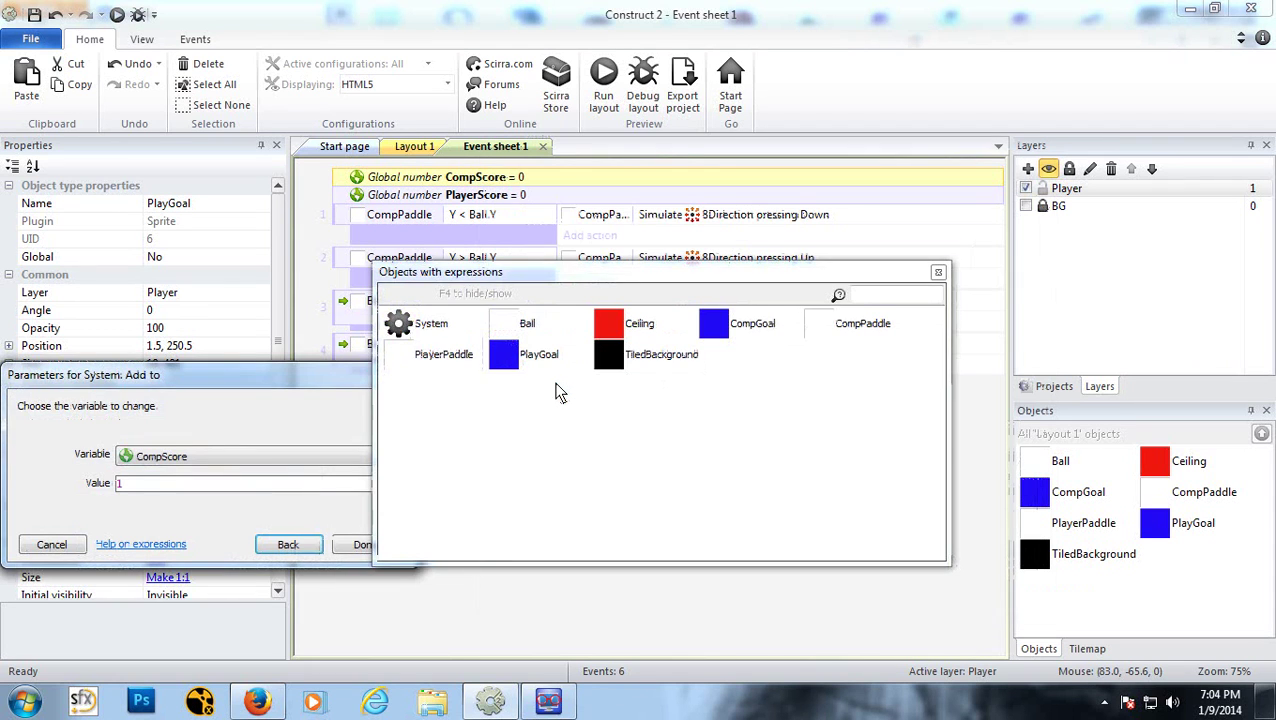
{"action": "left_click_drag", "start_coordinate": [334, 372], "coordinate": [399, 413]}
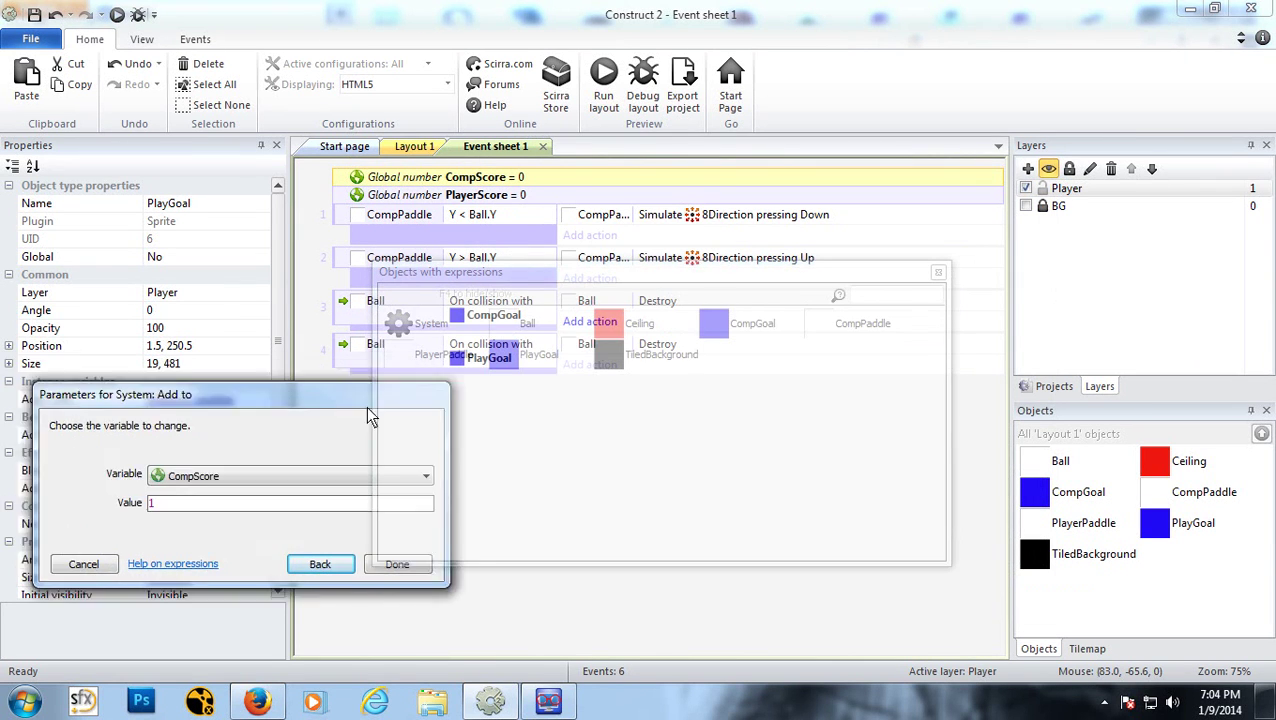
{"action": "left_click", "coordinate": [335, 500]}
{"action": "left_click", "coordinate": [238, 532]}
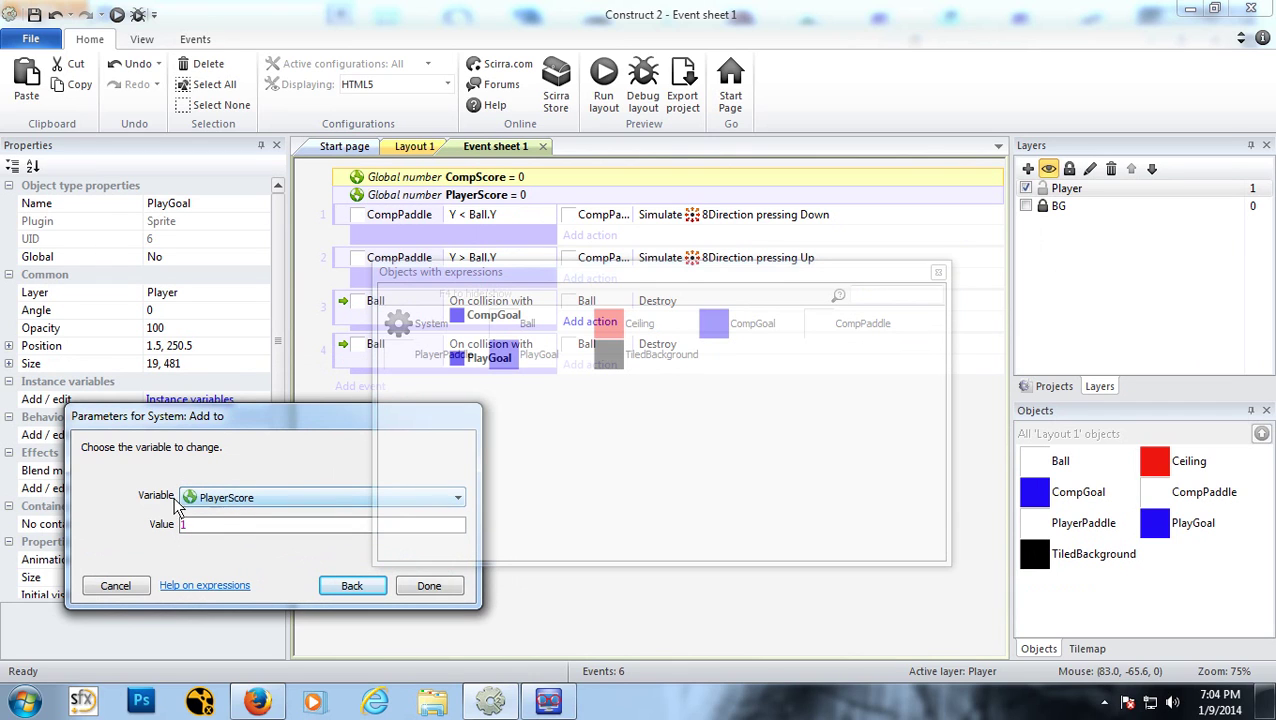
{"action": "left_click", "coordinate": [425, 586]}
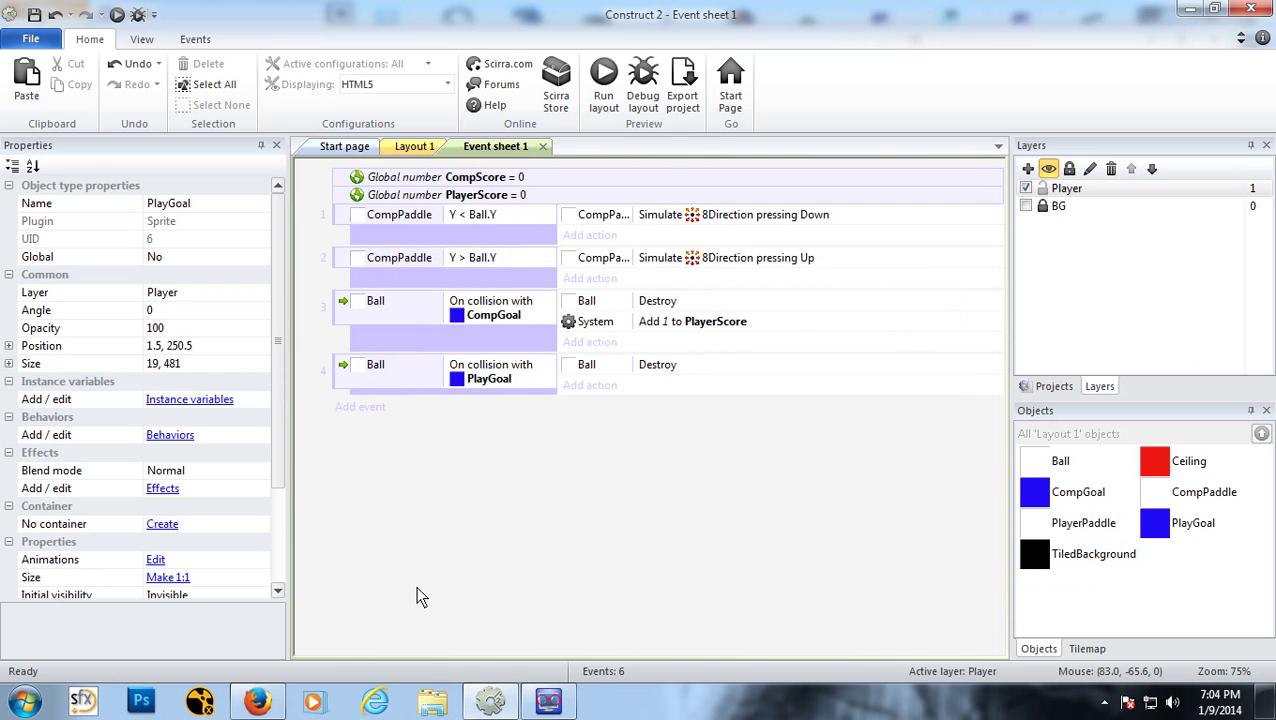
Step: Add a System action that adds 1 to CompScore to the event for Ball colliding with PlayGoal
{"action": "left_click", "coordinate": [590, 385]}
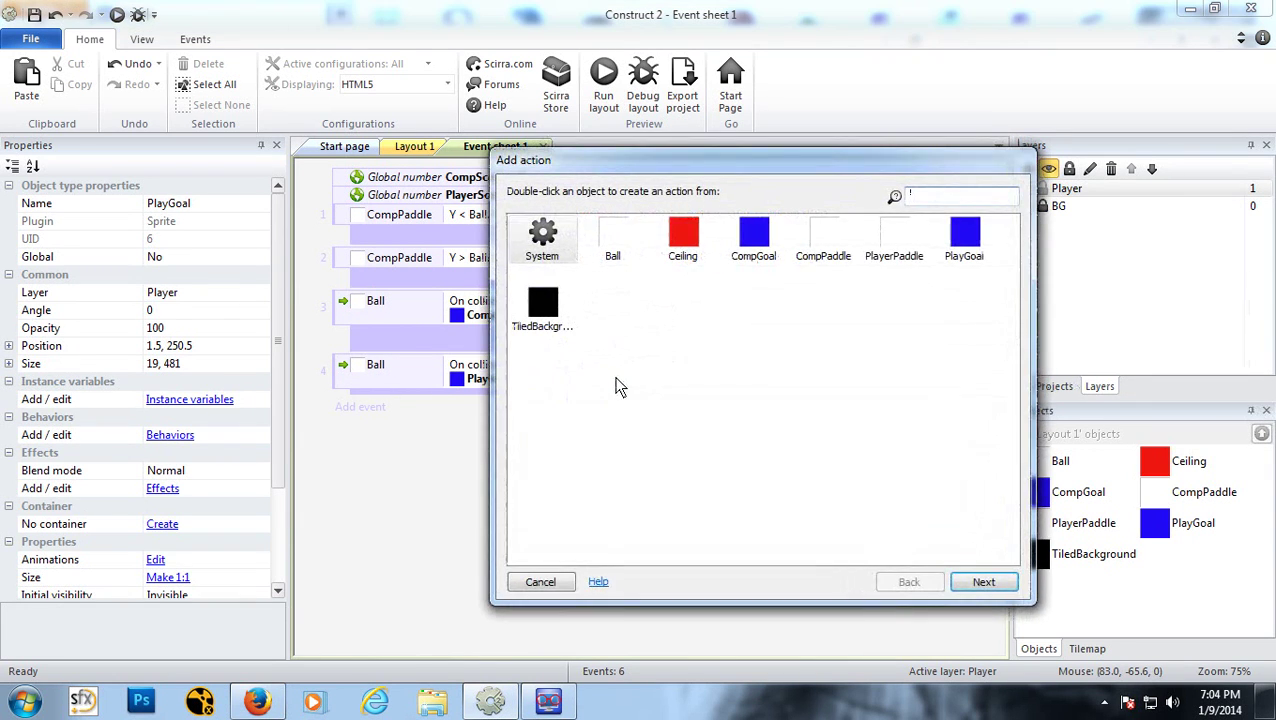
{"action": "double_click", "coordinate": [548, 252]}
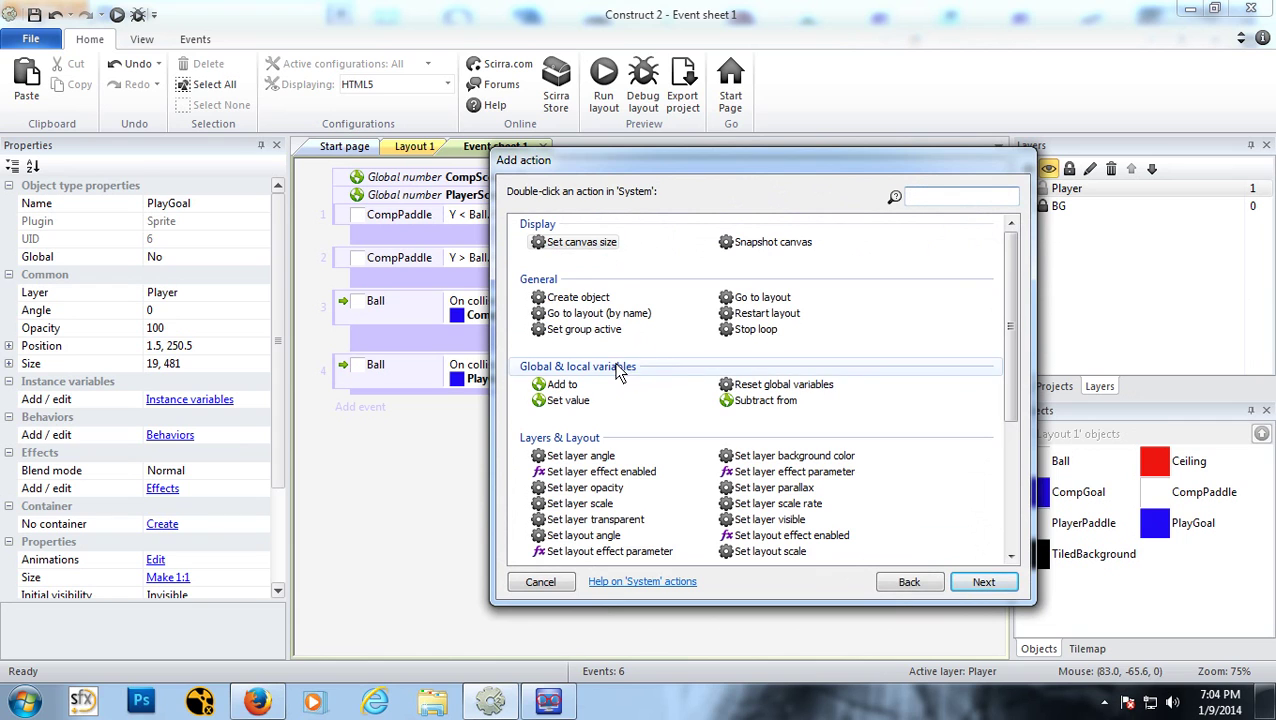
{"action": "double_click", "coordinate": [561, 385]}
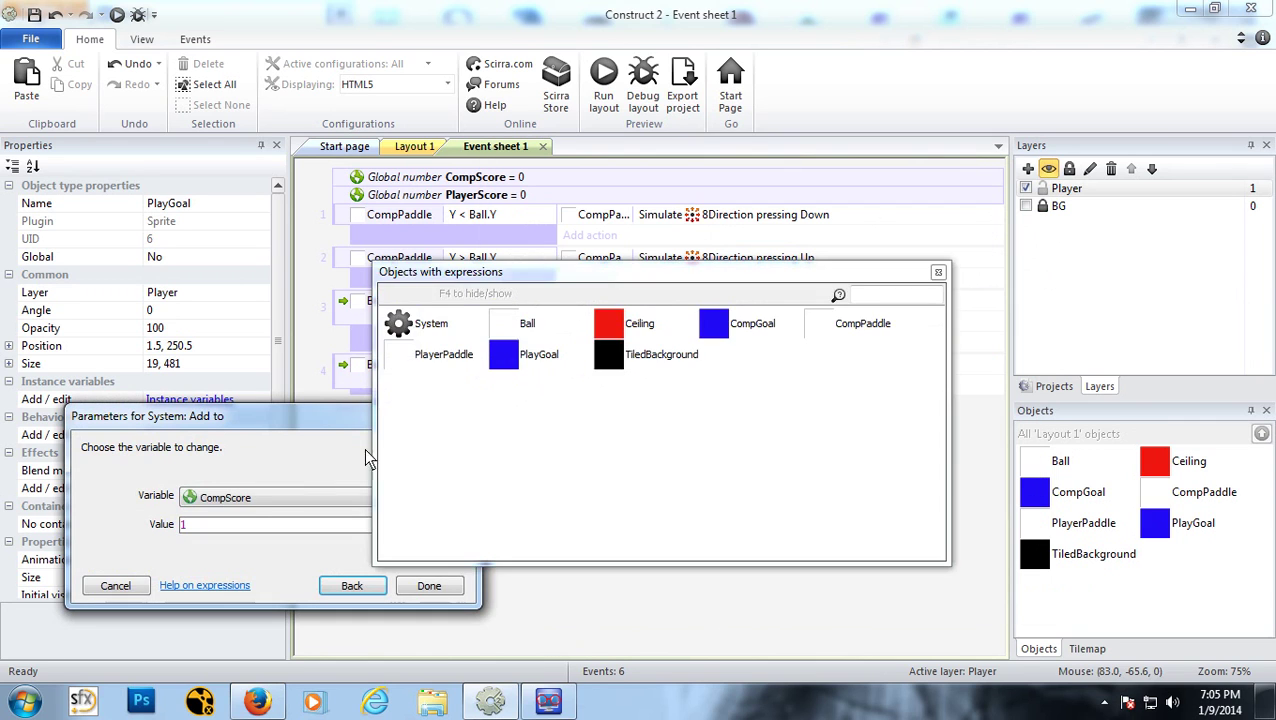
{"action": "left_click", "coordinate": [240, 498]}
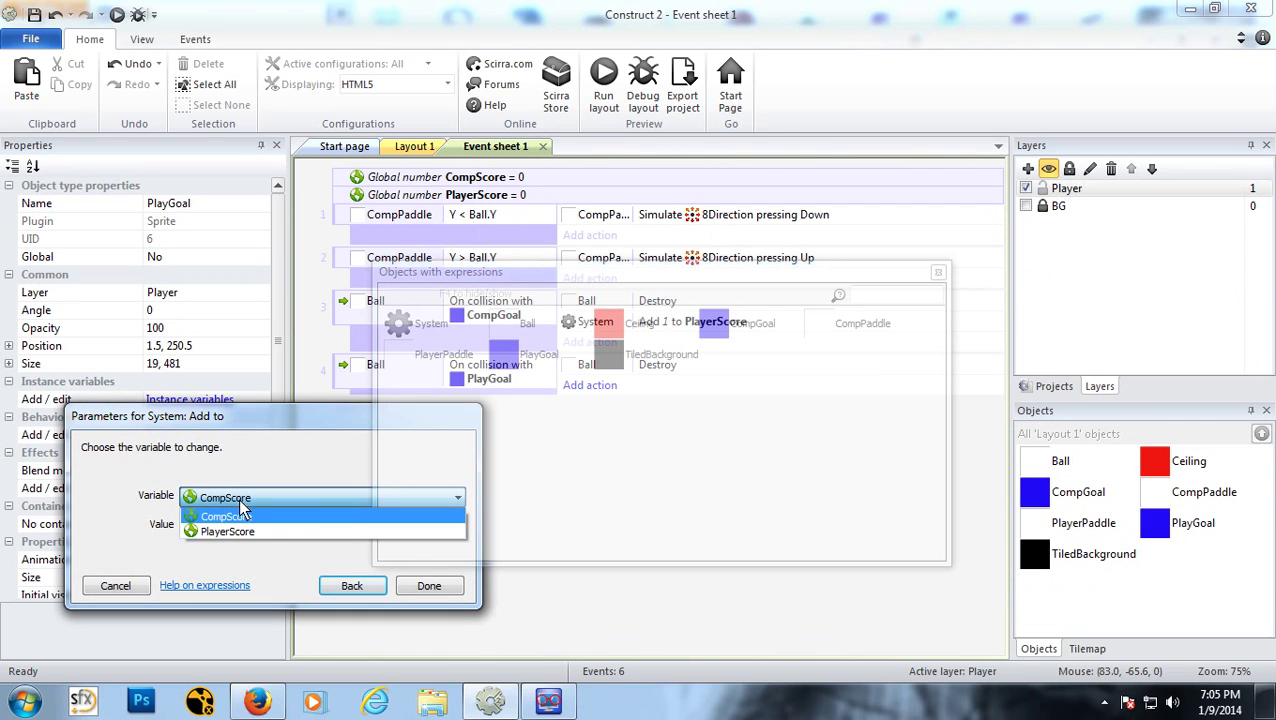
{"action": "left_click", "coordinate": [248, 516]}
{"action": "left_click", "coordinate": [428, 587]}
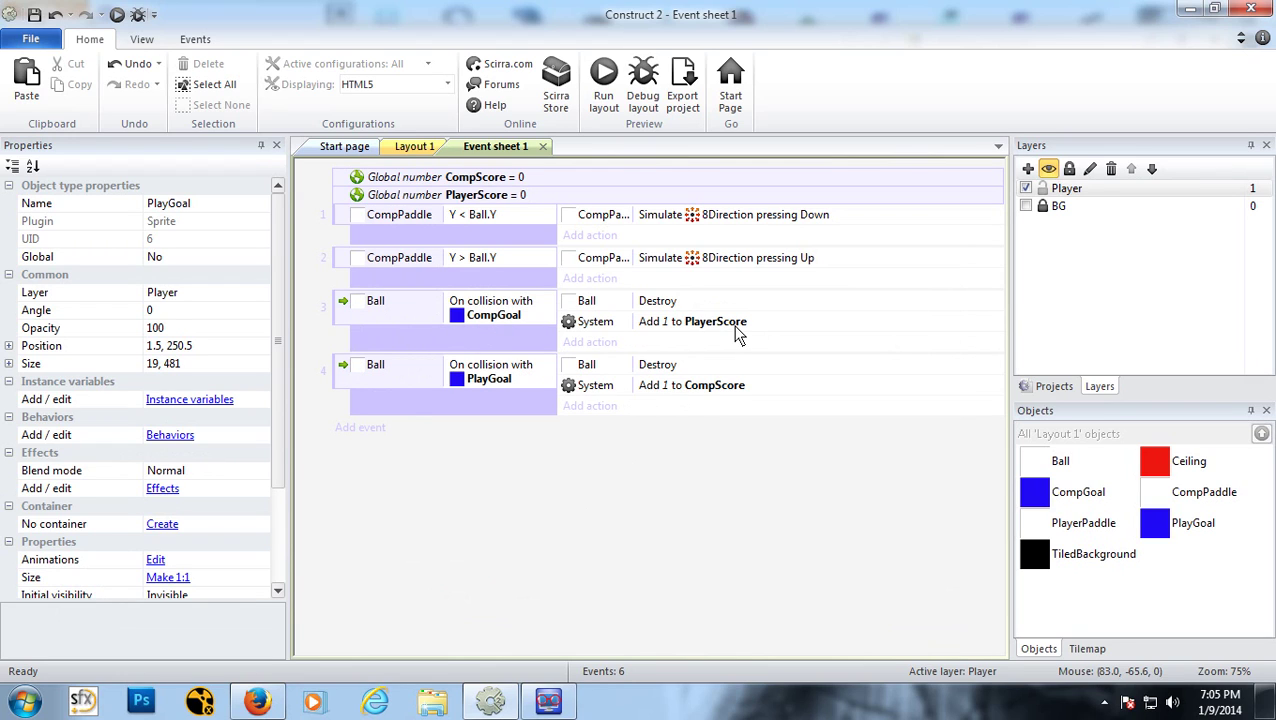
Step: Run the layout preview, test the game by moving the player paddle up and down, and return to the layout in Construct 2
{"action": "left_click", "coordinate": [414, 146]}
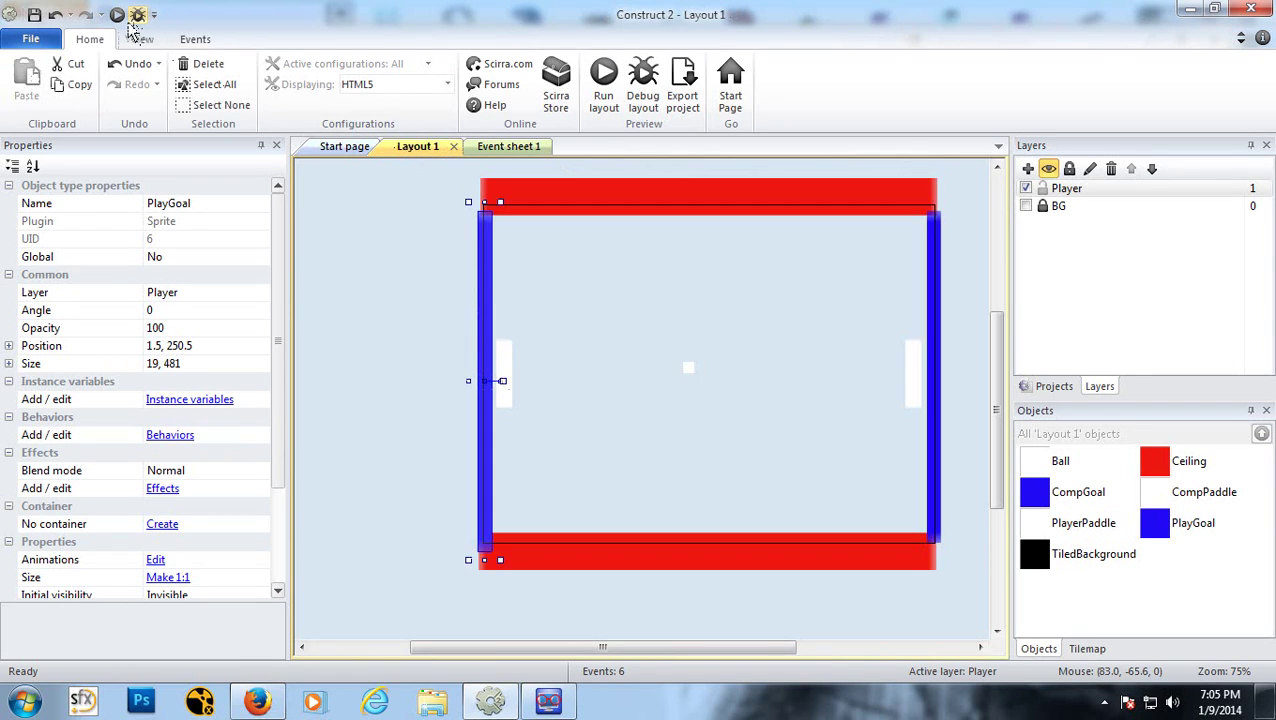
{"action": "left_click", "coordinate": [117, 14]}
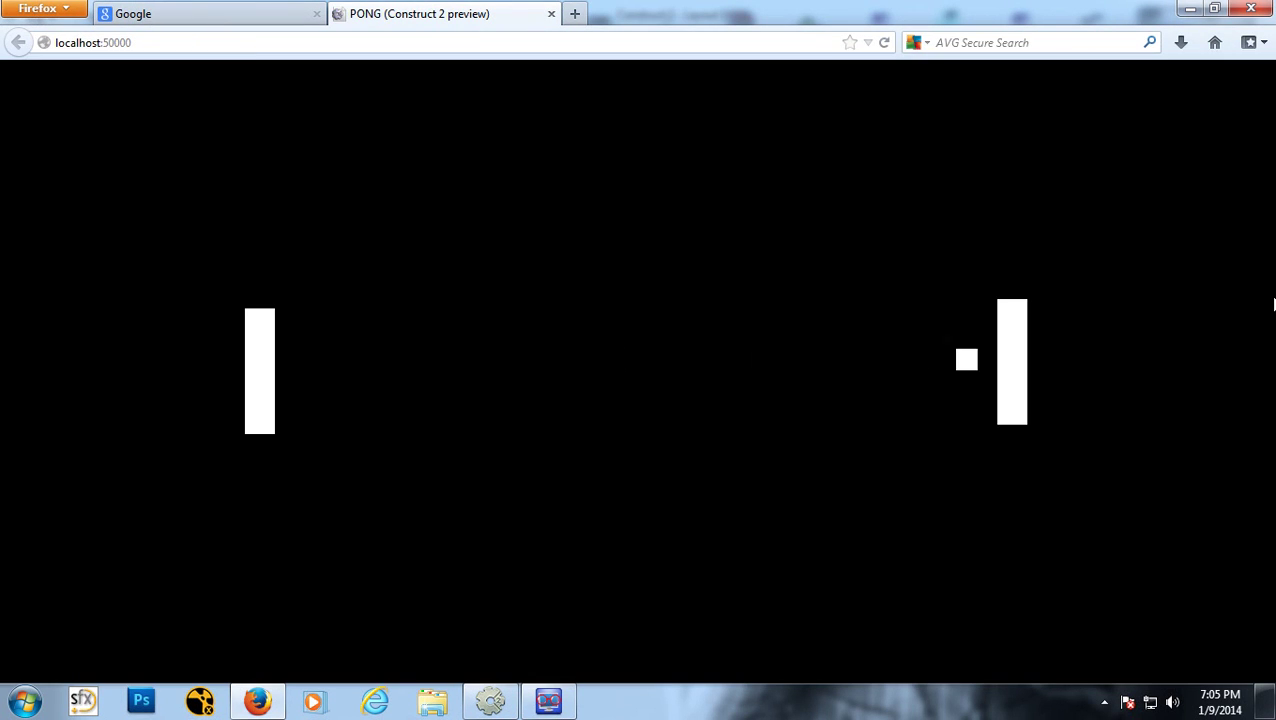
{"action": "key", "text": "Down"}
{"action": "key", "text": "Down"}
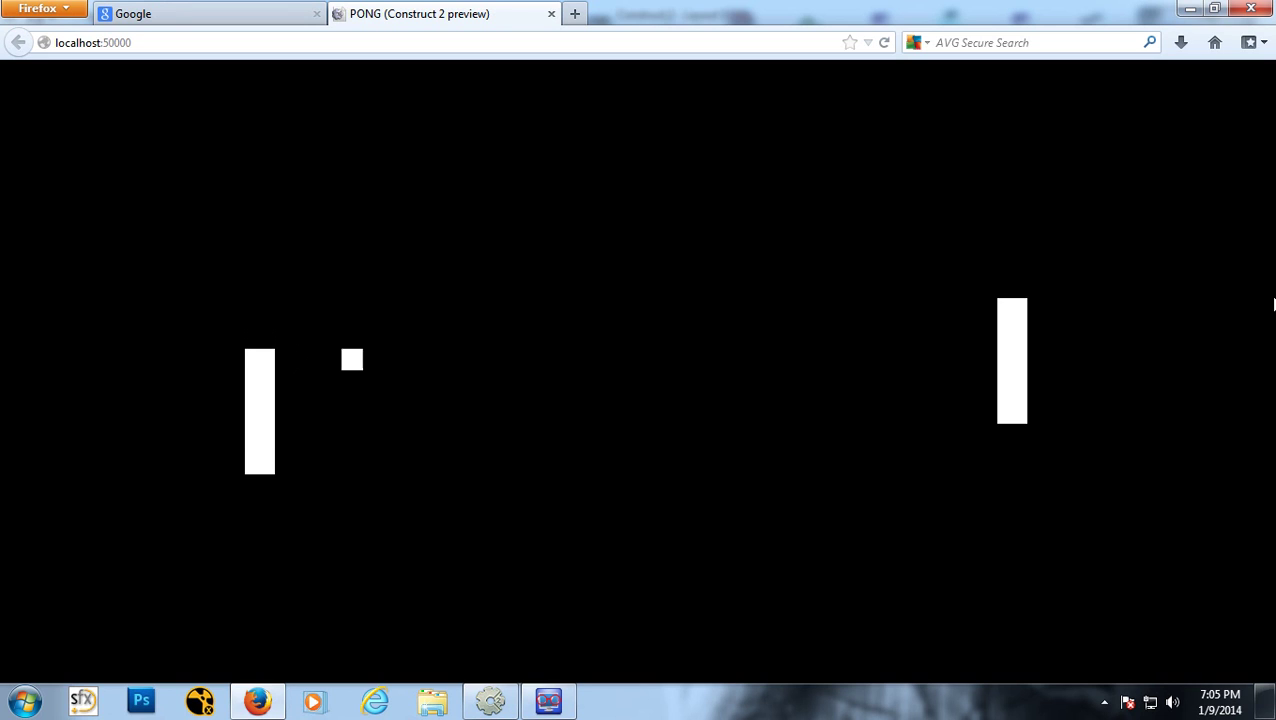
{"action": "key", "text": "Down"}
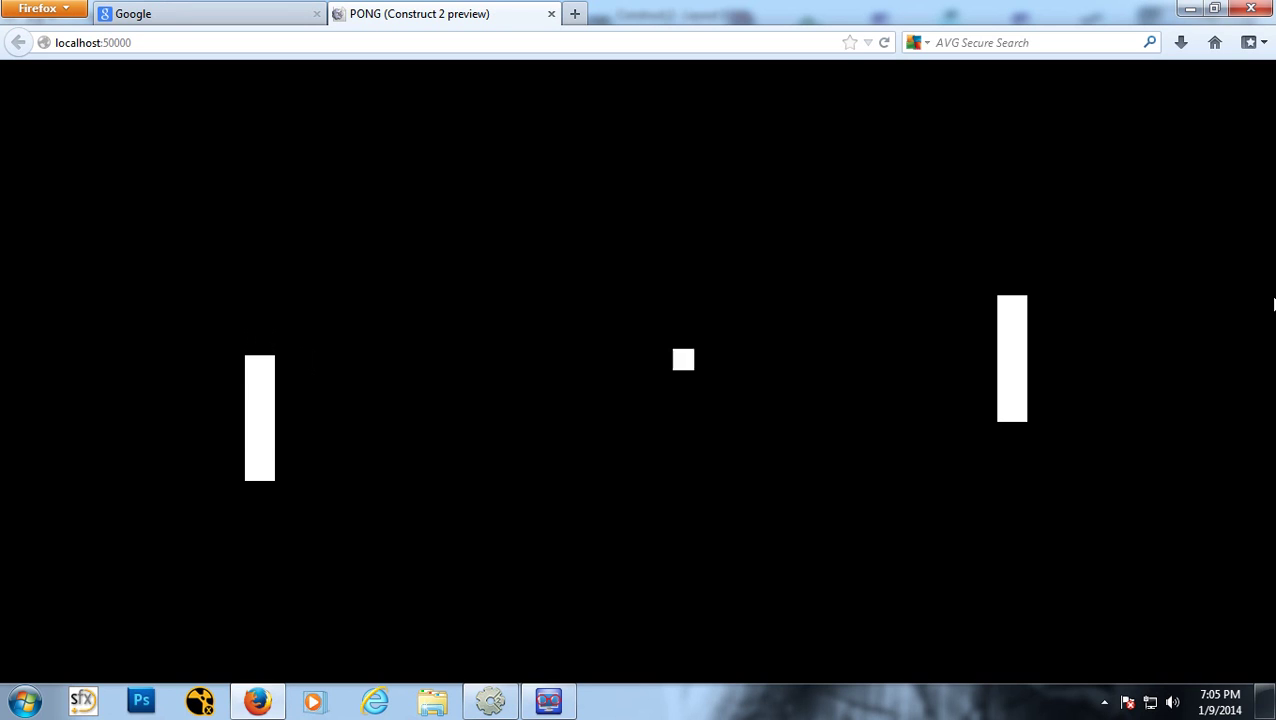
{"action": "key", "text": "Up"}
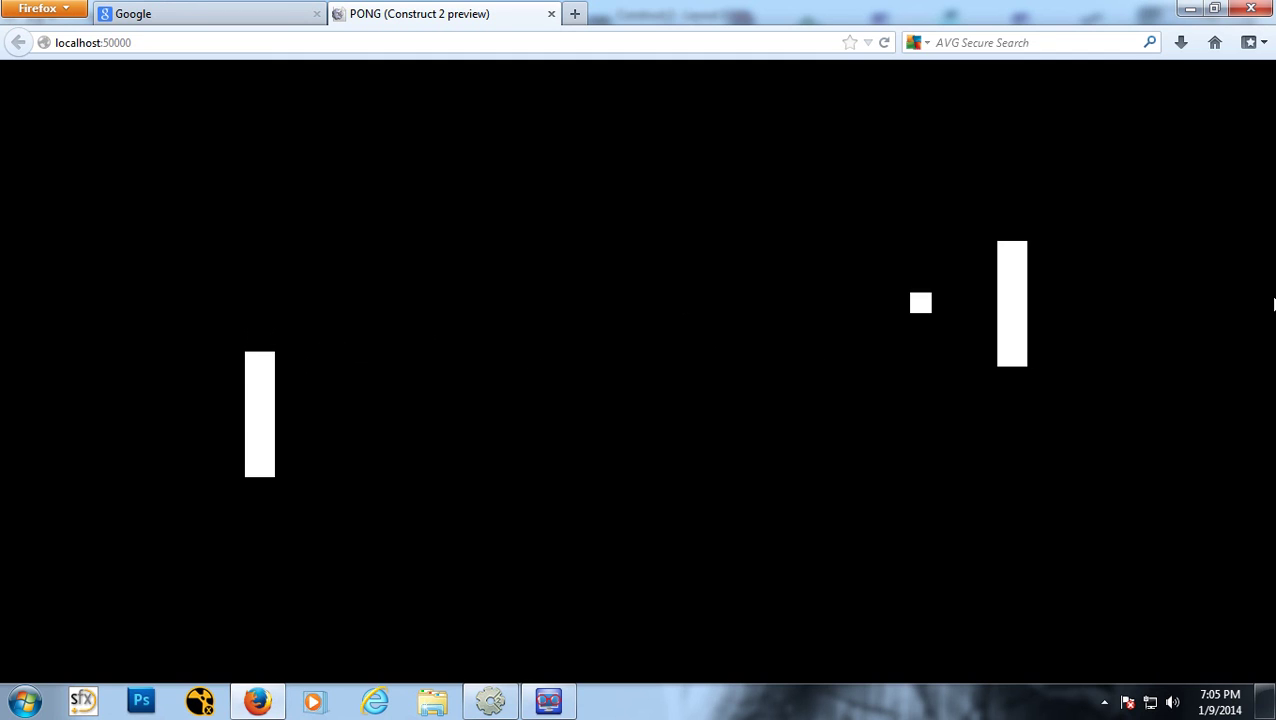
{"action": "key", "text": "Up"}
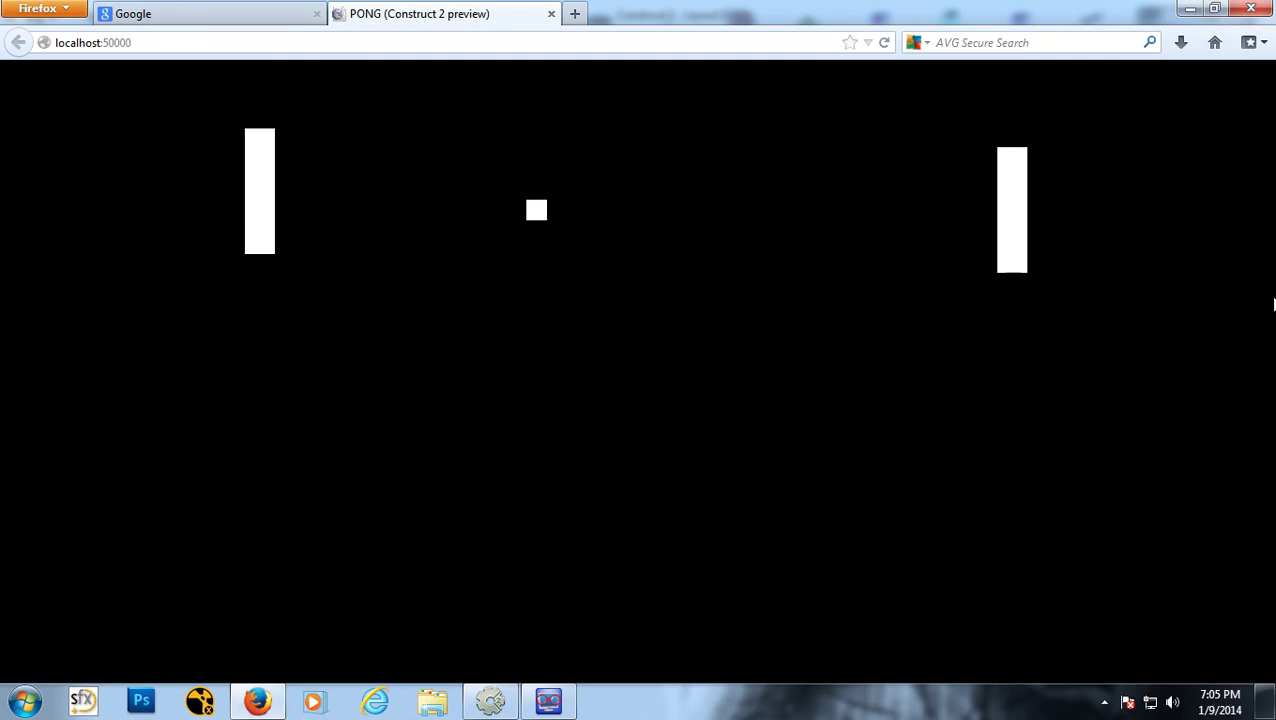
{"action": "key", "text": "Down"}
{"action": "key", "text": "Up"}
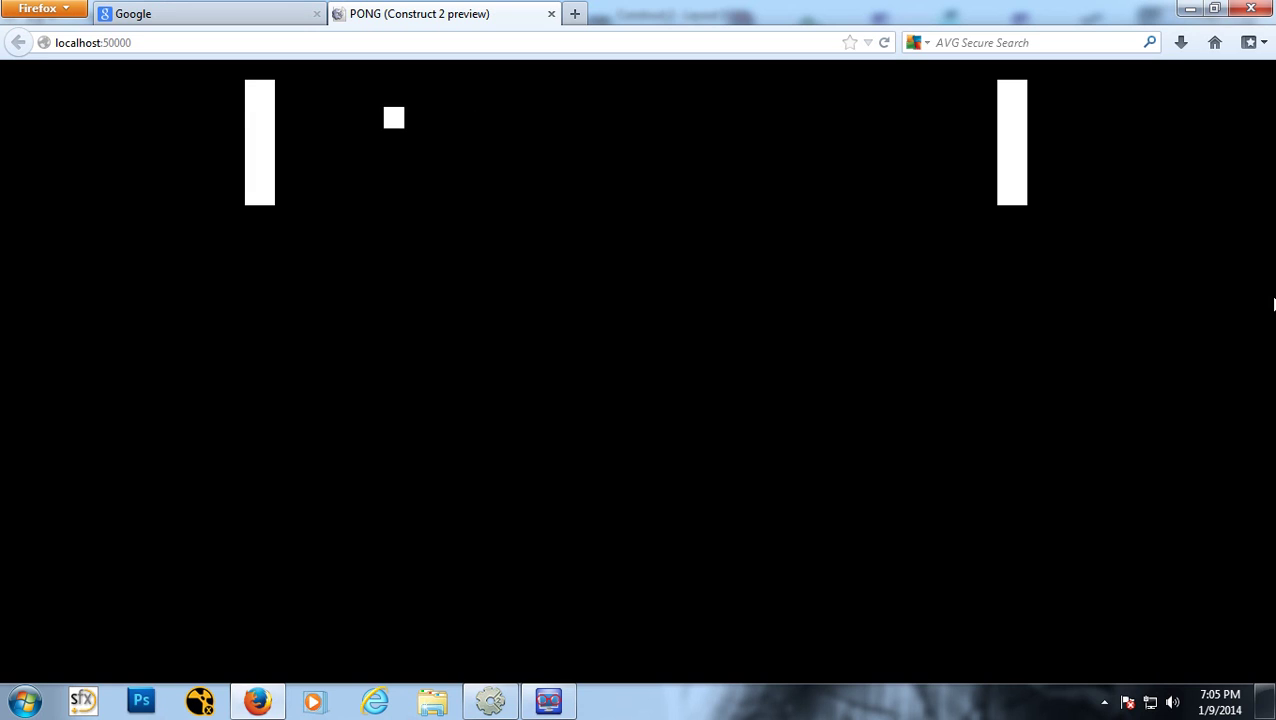
{"action": "key", "text": "Down"}
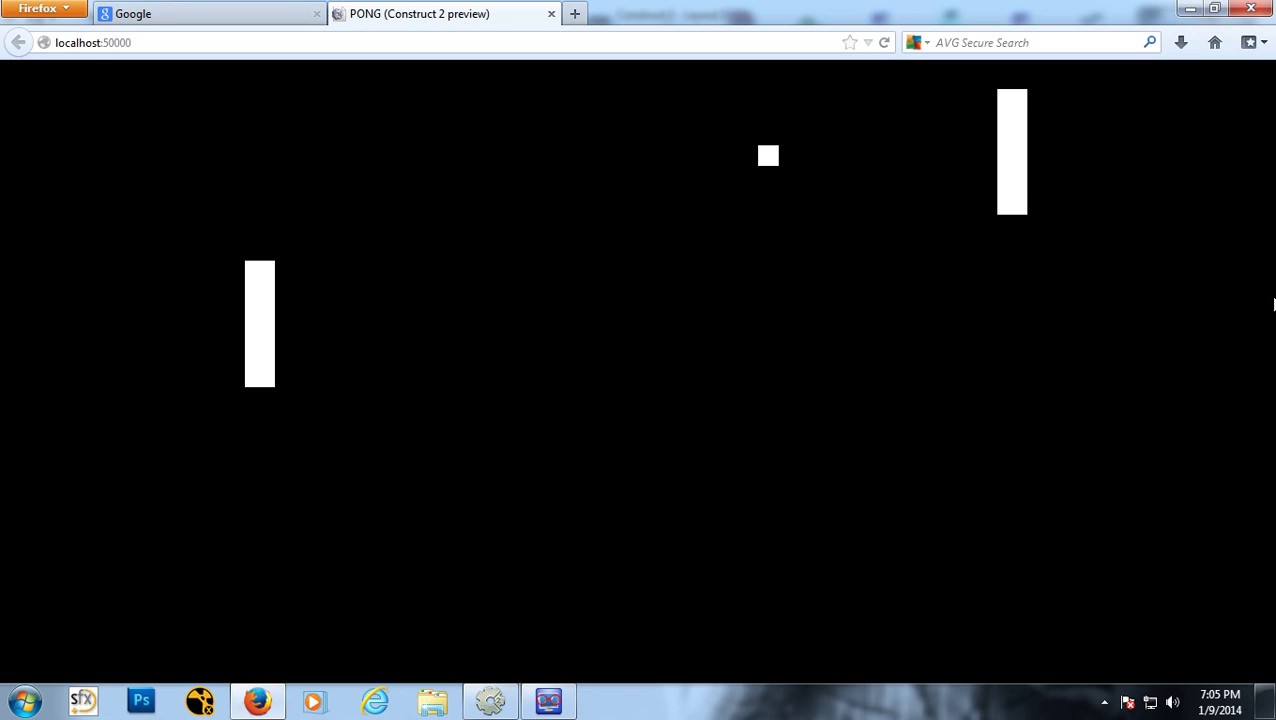
{"action": "key", "text": "Up"}
{"action": "key", "text": "Down"}
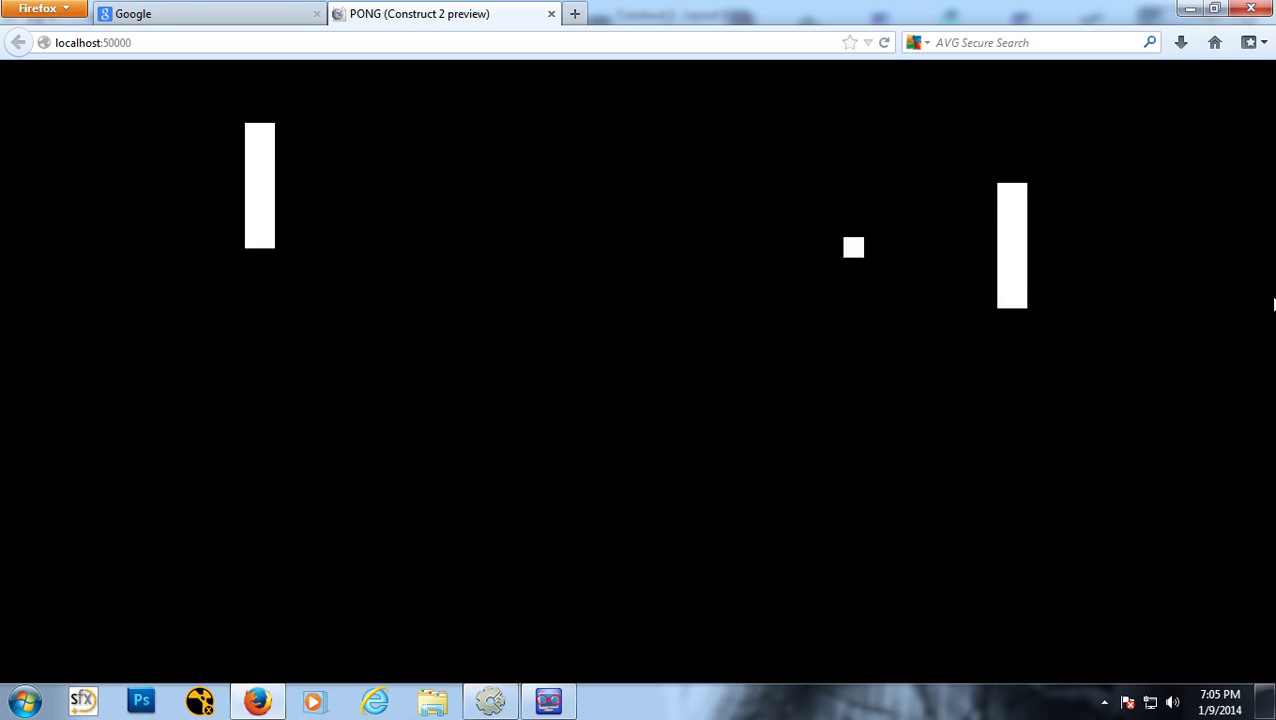
{"action": "key", "text": "Up"}
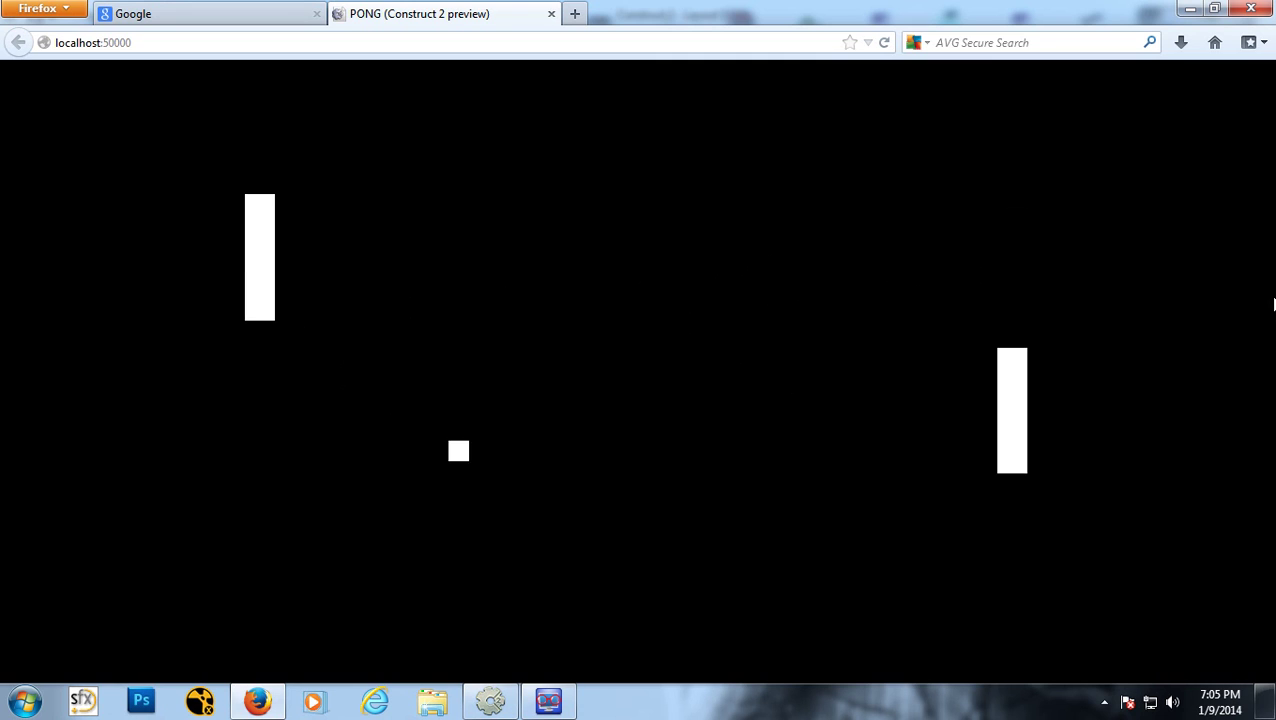
{"action": "key", "text": "Down"}
{"action": "key", "text": "Up"}
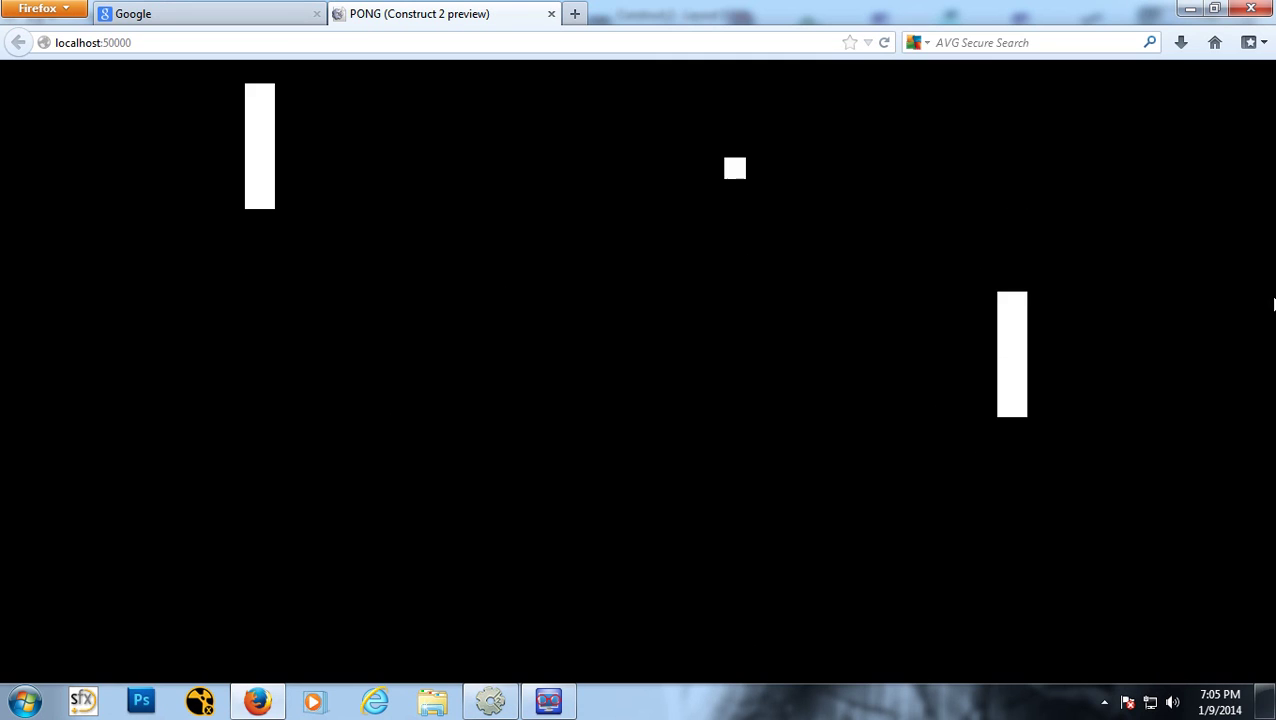
{"action": "key", "text": "Down"}
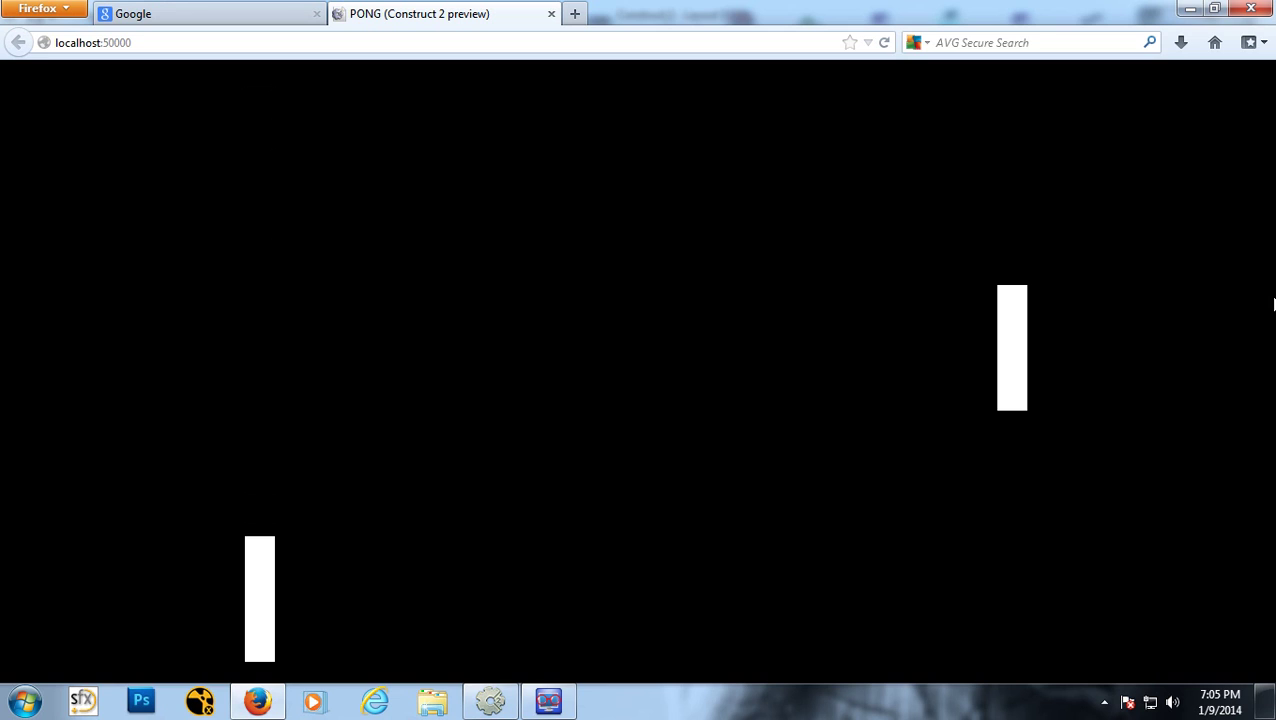
{"action": "key", "text": "Up"}
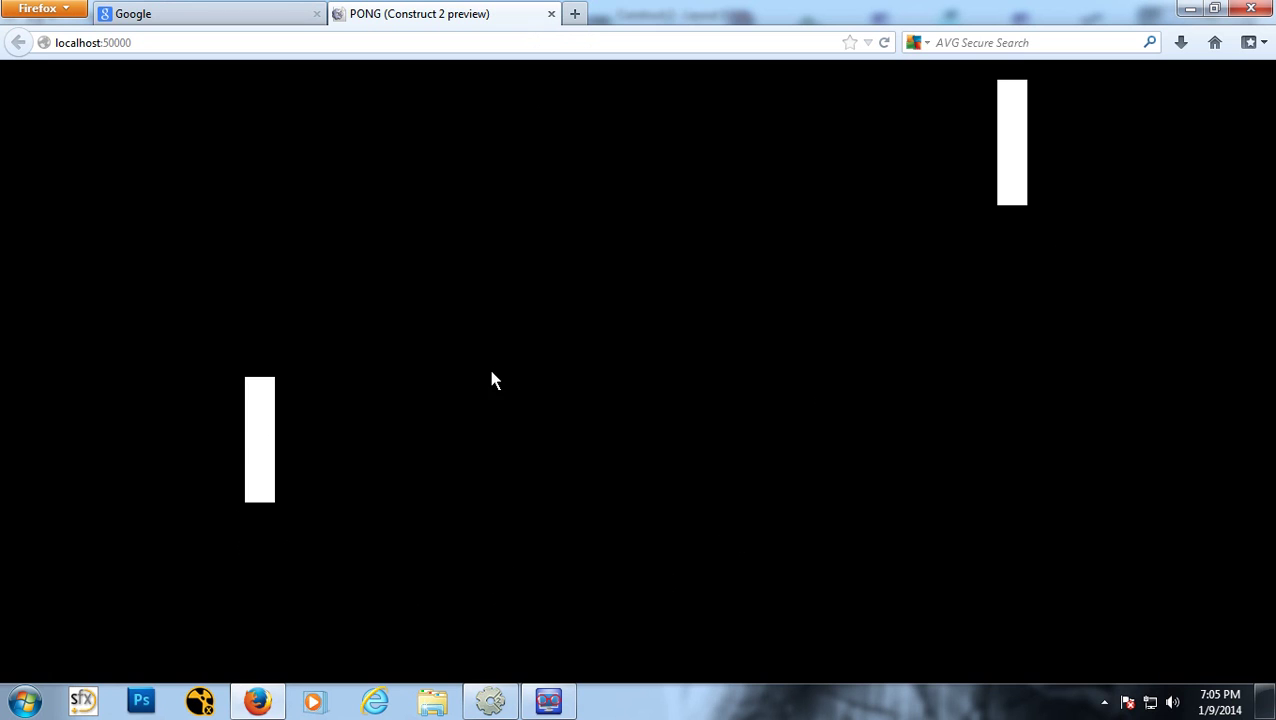
{"action": "left_click", "coordinate": [551, 14]}
{"action": "left_click", "coordinate": [490, 700]}
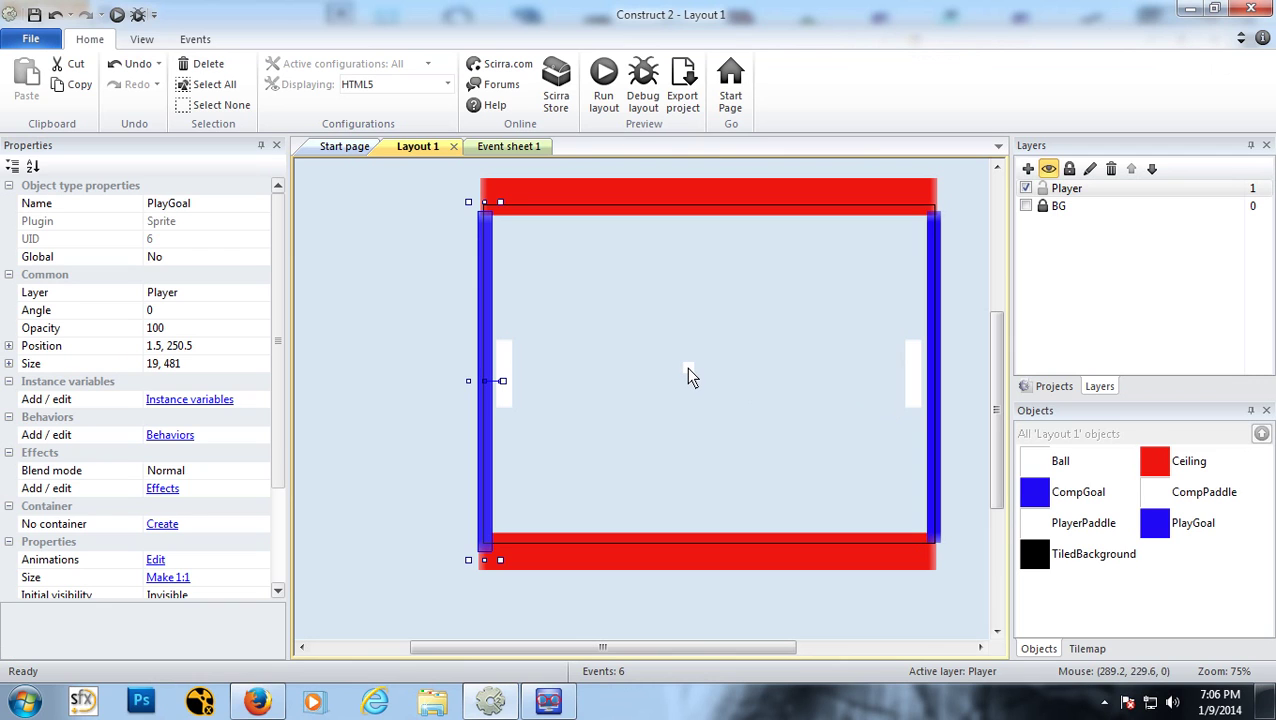
Step: Move the Ball sprite out of the playing field, above the upper red Ceiling, to about 271, -121
{"action": "left_click_drag", "start_coordinate": [770, 647], "coordinate": [800, 647]}
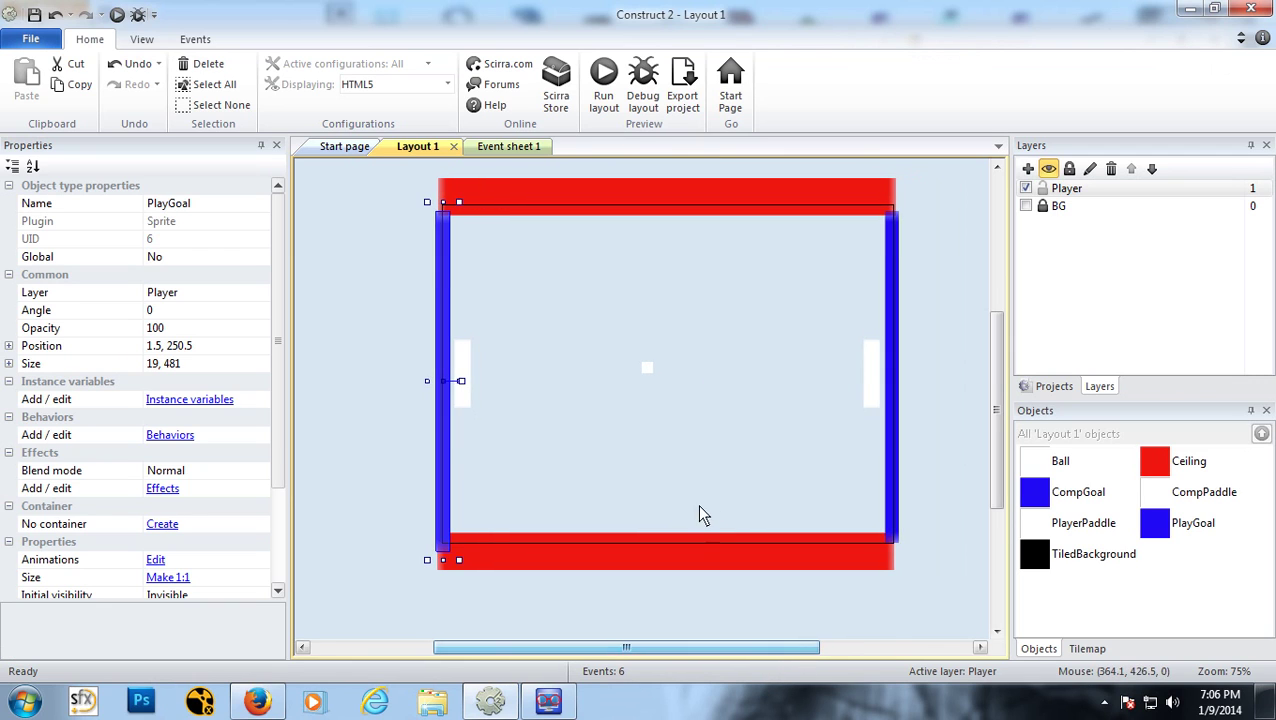
{"action": "scroll", "coordinate": [698, 515], "scroll_direction": "up", "scroll_amount": 2}
{"action": "left_click", "coordinate": [648, 440]}
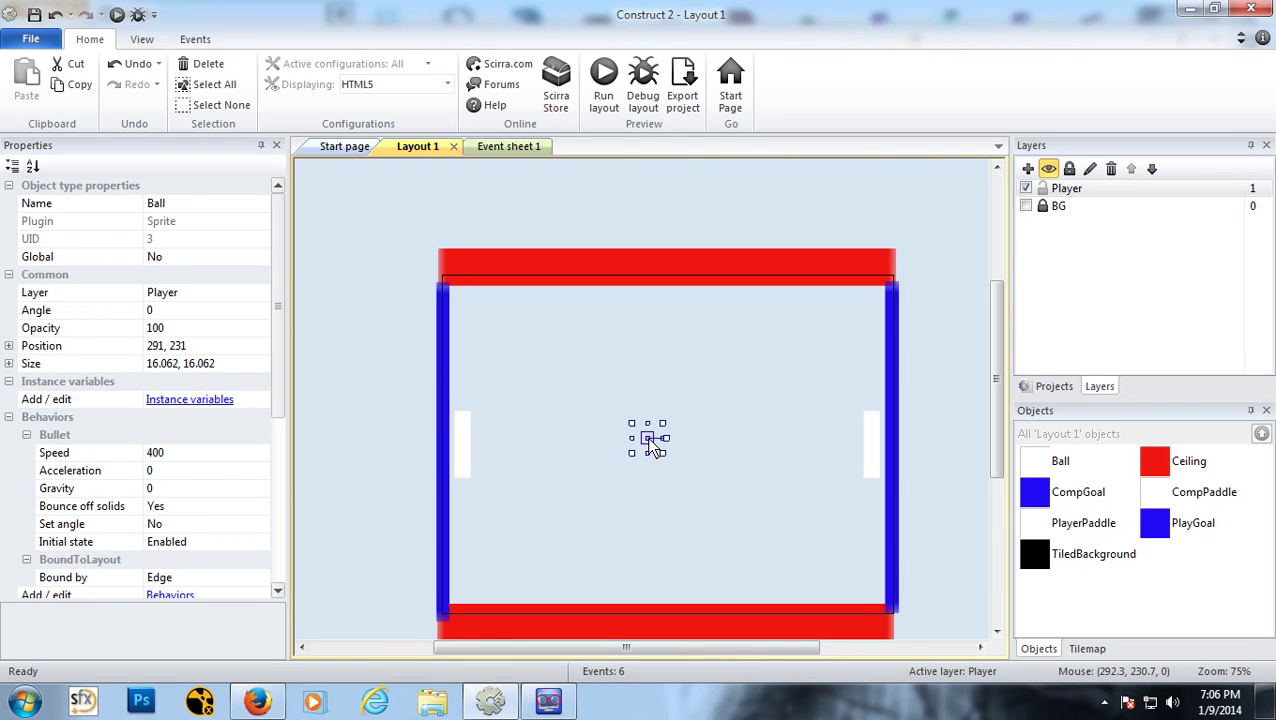
{"action": "left_click_drag", "start_coordinate": [650, 447], "coordinate": [638, 198]}
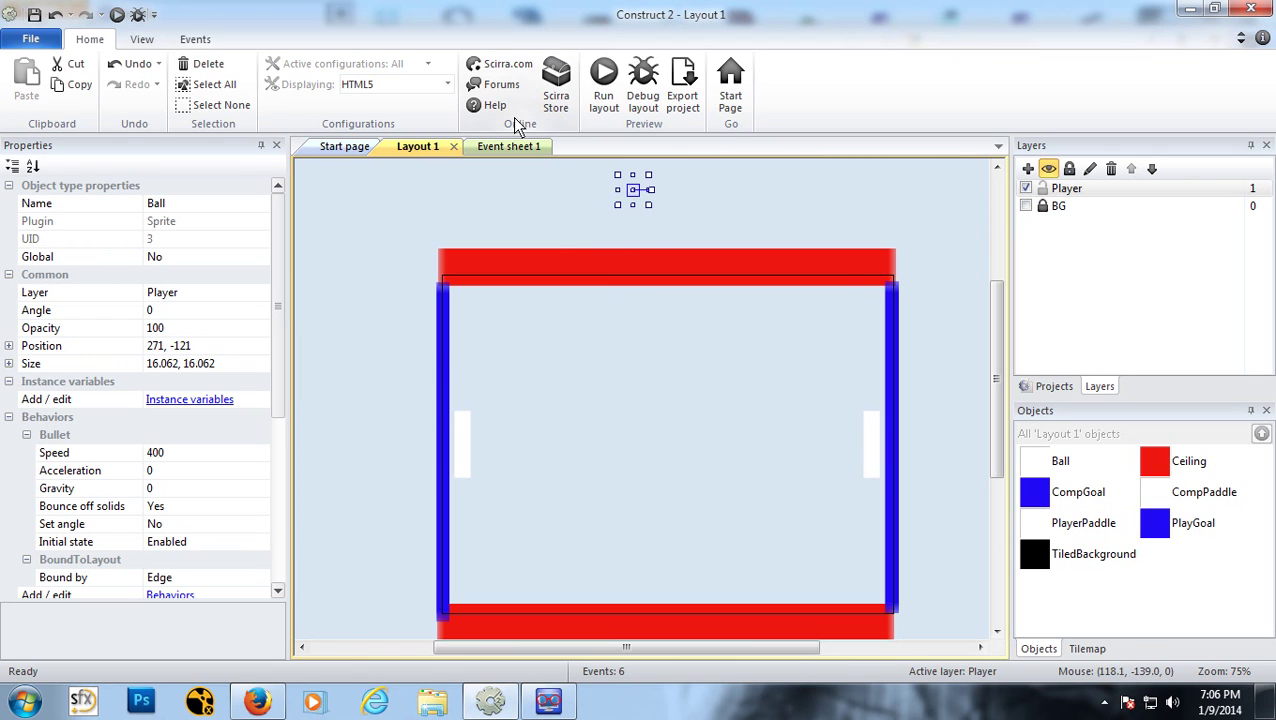
Step: Insert a new Sprite object named Spawn in the middle of the playing field on Layout 1
{"action": "left_click", "coordinate": [508, 146]}
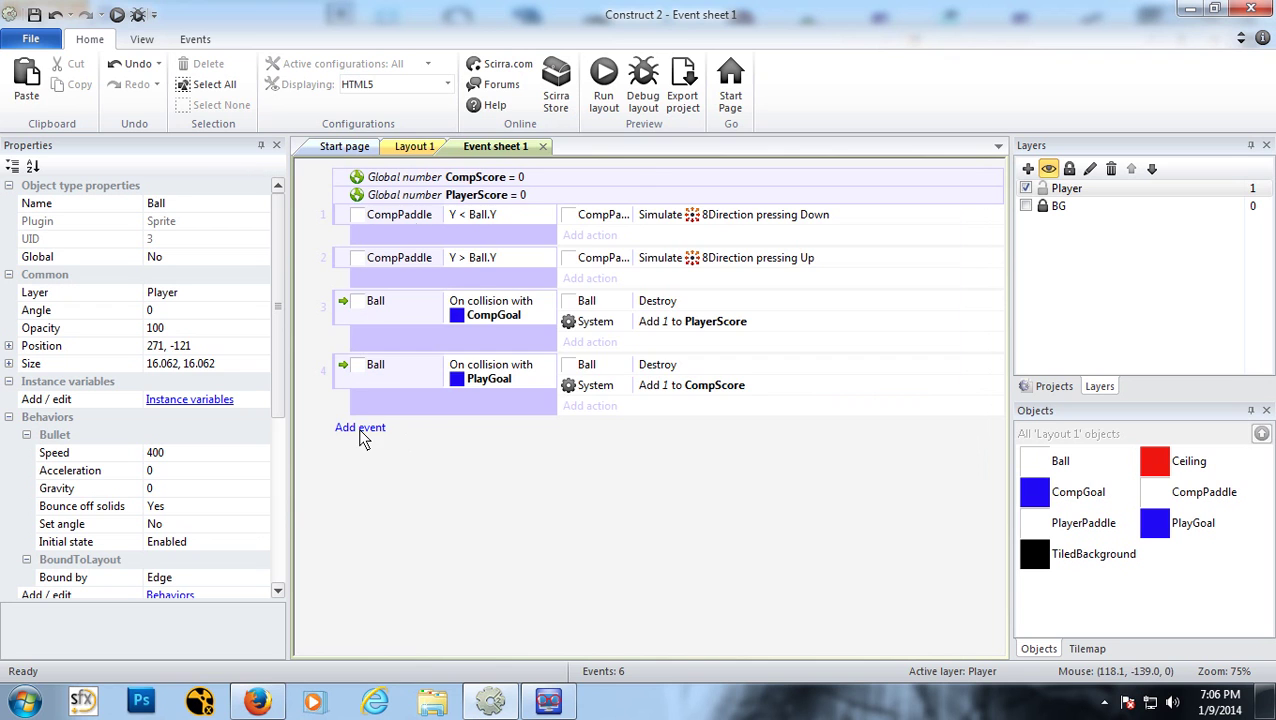
{"action": "left_click", "coordinate": [418, 146]}
{"action": "right_click", "coordinate": [653, 398]}
{"action": "left_click", "coordinate": [711, 410]}
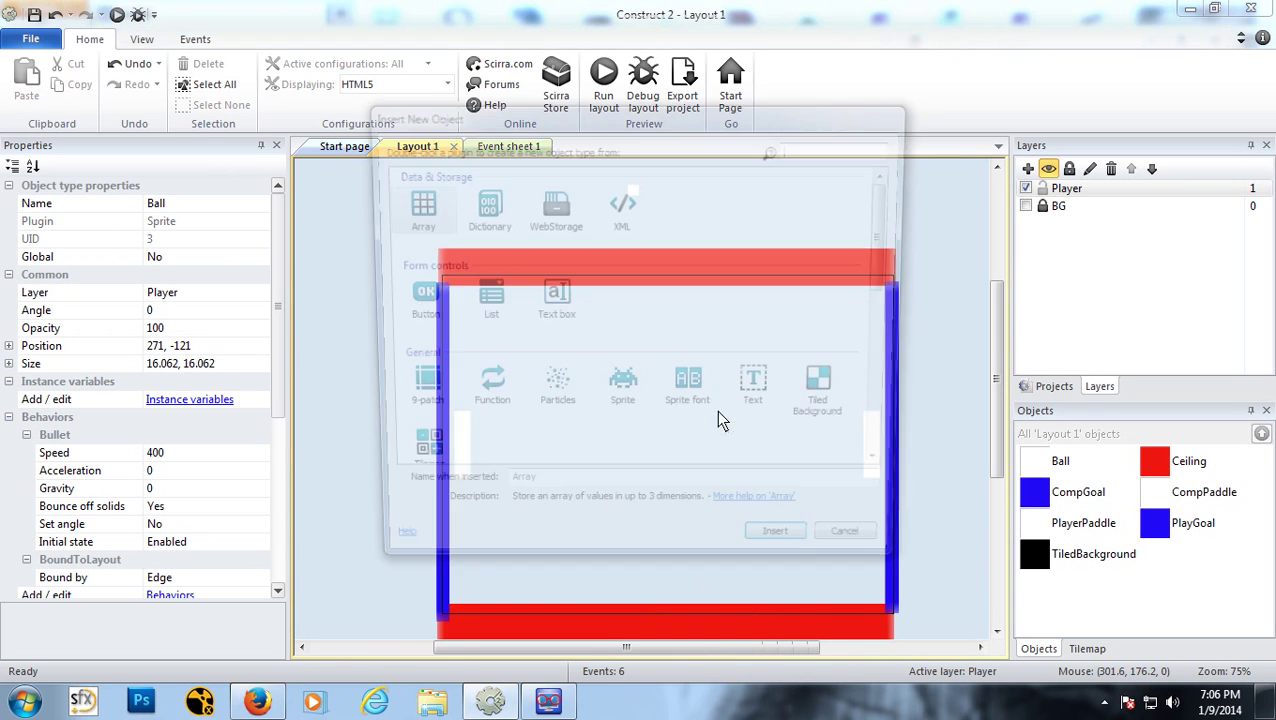
{"action": "left_click", "coordinate": [621, 392]}
{"action": "left_click", "coordinate": [662, 496]}
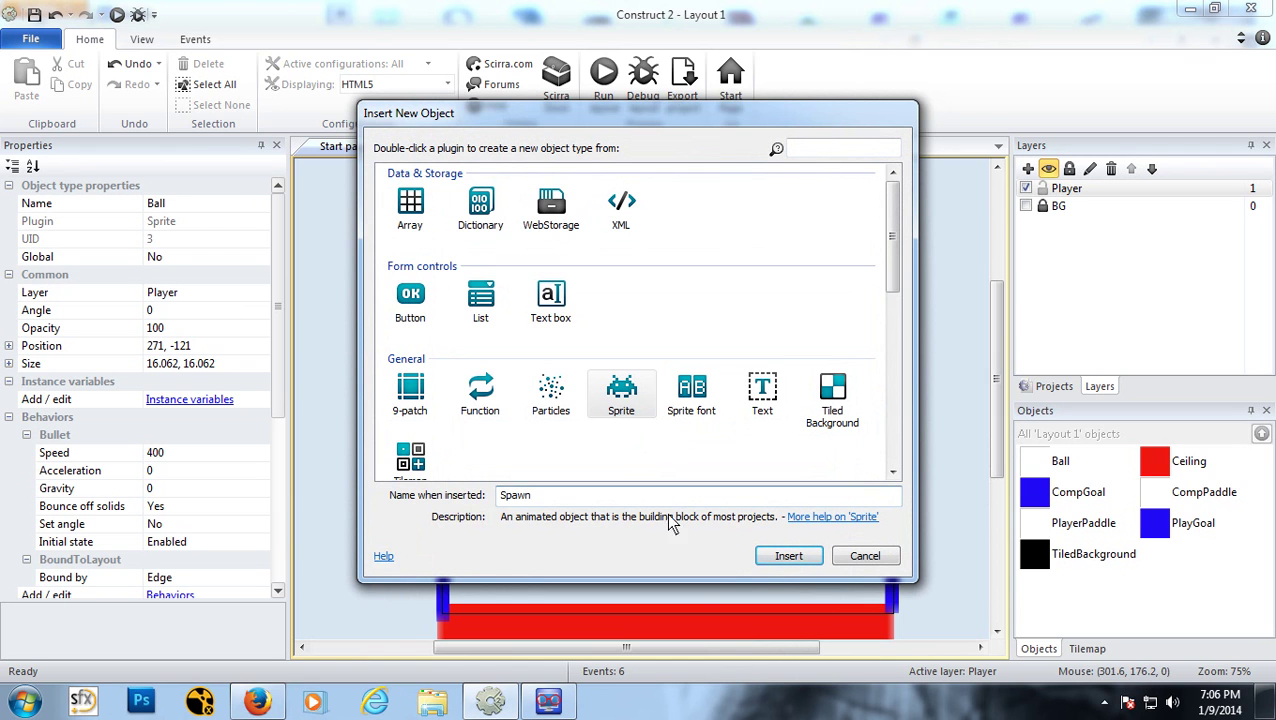
{"action": "left_click", "coordinate": [788, 556]}
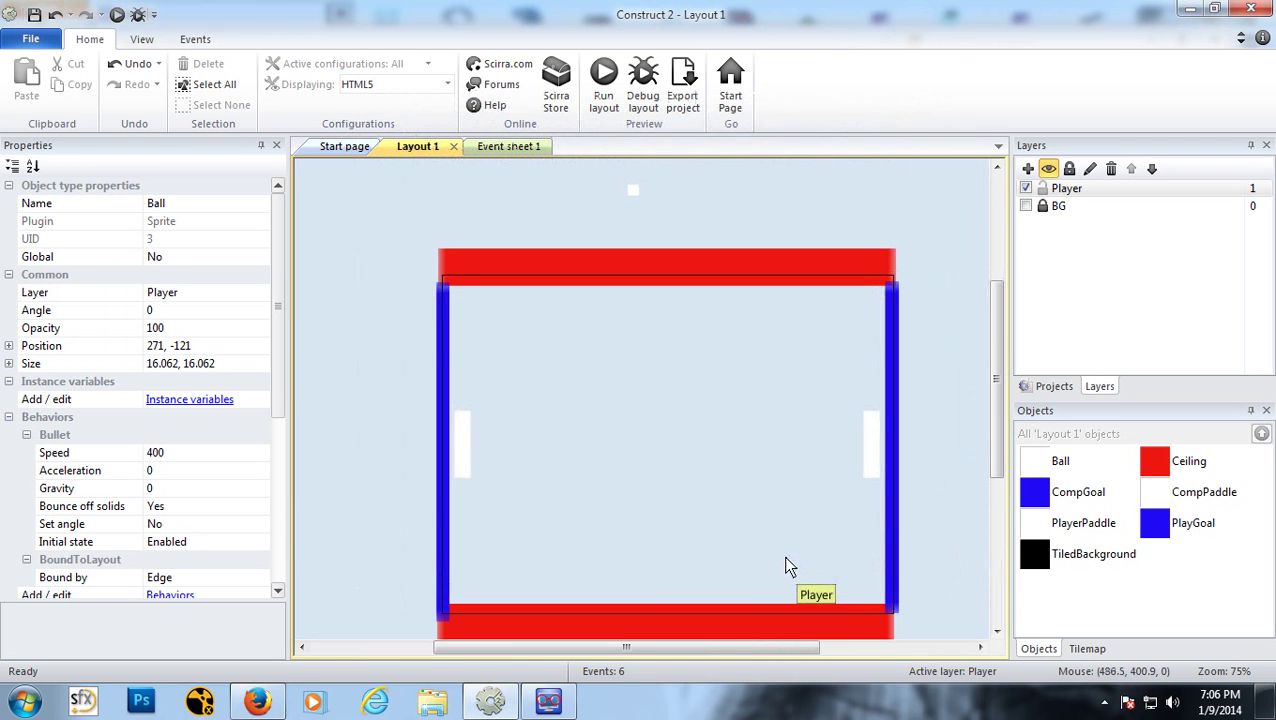
{"action": "left_click", "coordinate": [662, 446]}
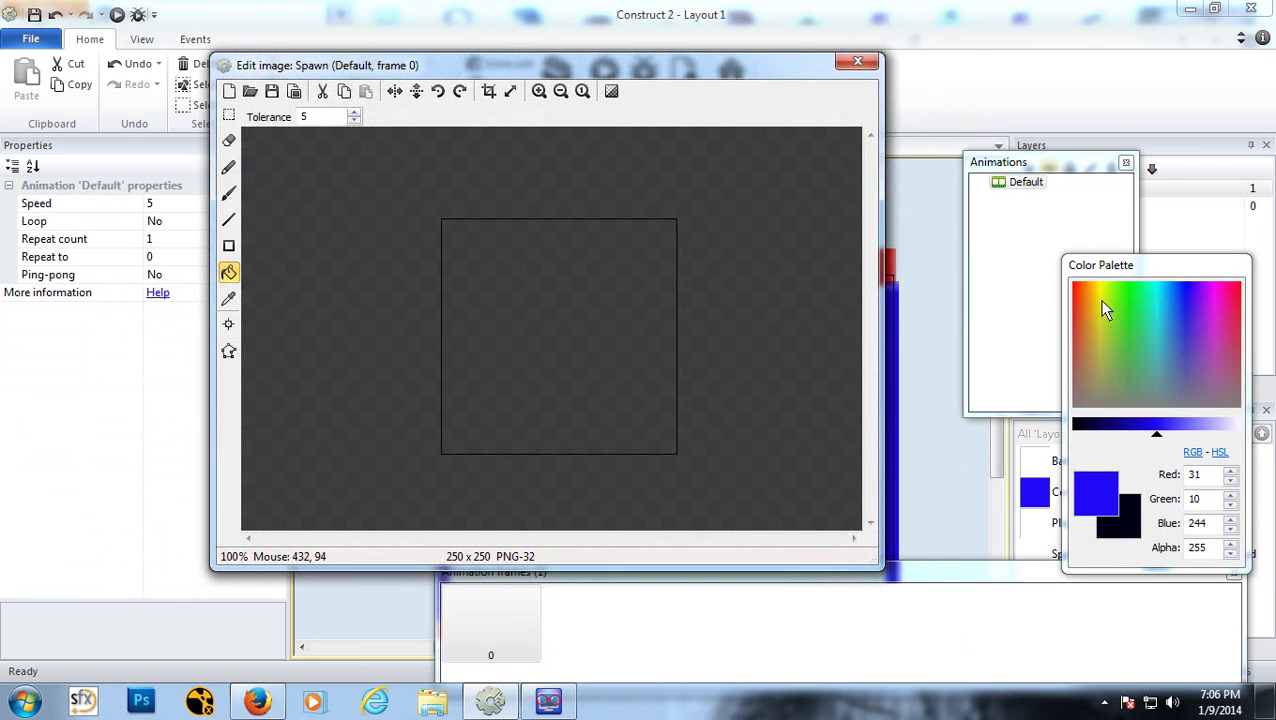
Step: Fill the Spawn sprite's image with yellow and close the image editor
{"action": "left_click", "coordinate": [1104, 310]}
{"action": "left_click", "coordinate": [620, 250]}
{"action": "left_click", "coordinate": [858, 64]}
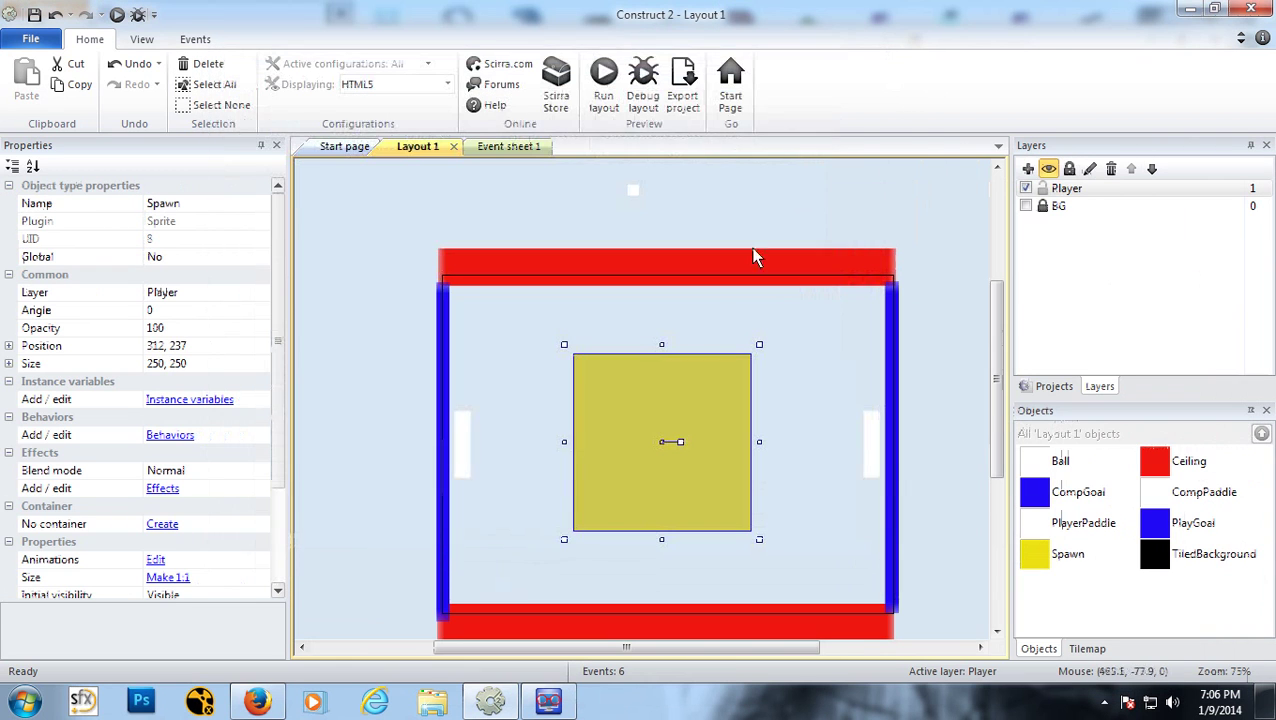
Step: Shrink the Spawn sprite to about 54 x 54 and place it at the field's centre, about 313, 236
{"action": "left_click_drag", "start_coordinate": [762, 348], "coordinate": [656, 437]}
{"action": "left_click", "coordinate": [390, 397]}
{"action": "left_click", "coordinate": [663, 441]}
Step: Start a Spawn another object action for the Spawn sprite in the event for Ball colliding with PlayGoal
{"action": "left_click", "coordinate": [512, 146]}
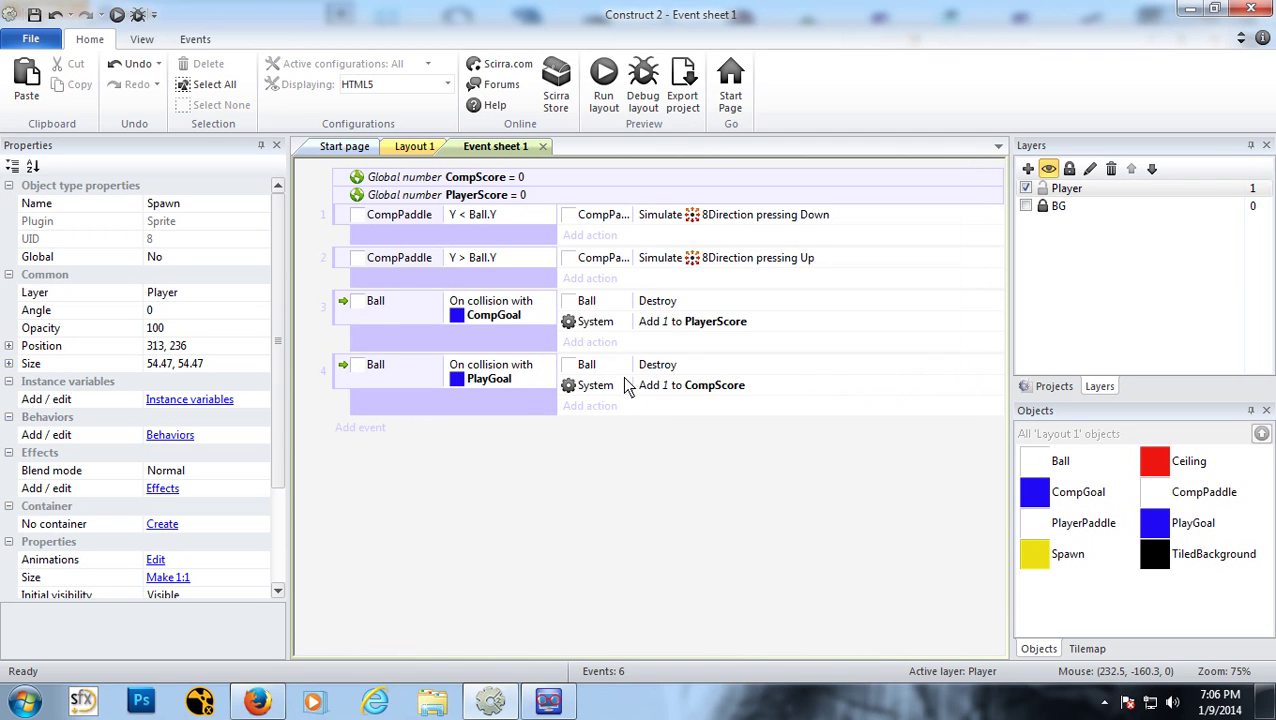
{"action": "left_click", "coordinate": [592, 406]}
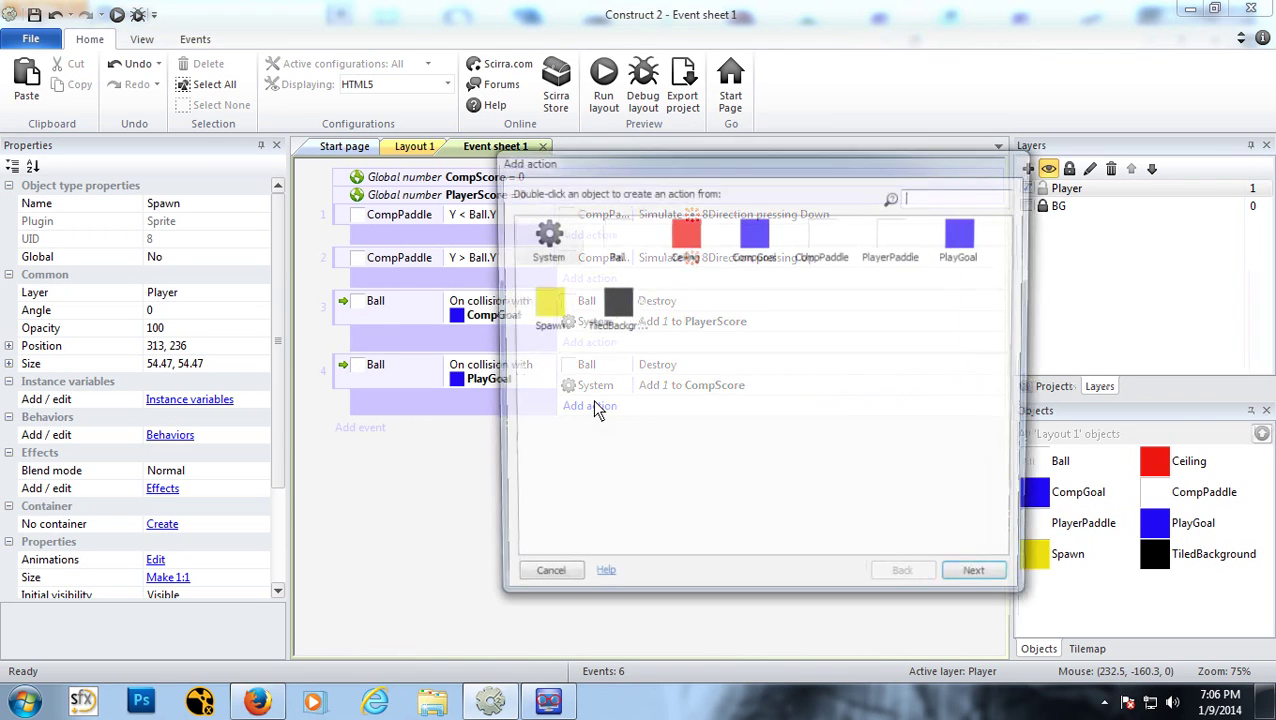
{"action": "left_click", "coordinate": [542, 302]}
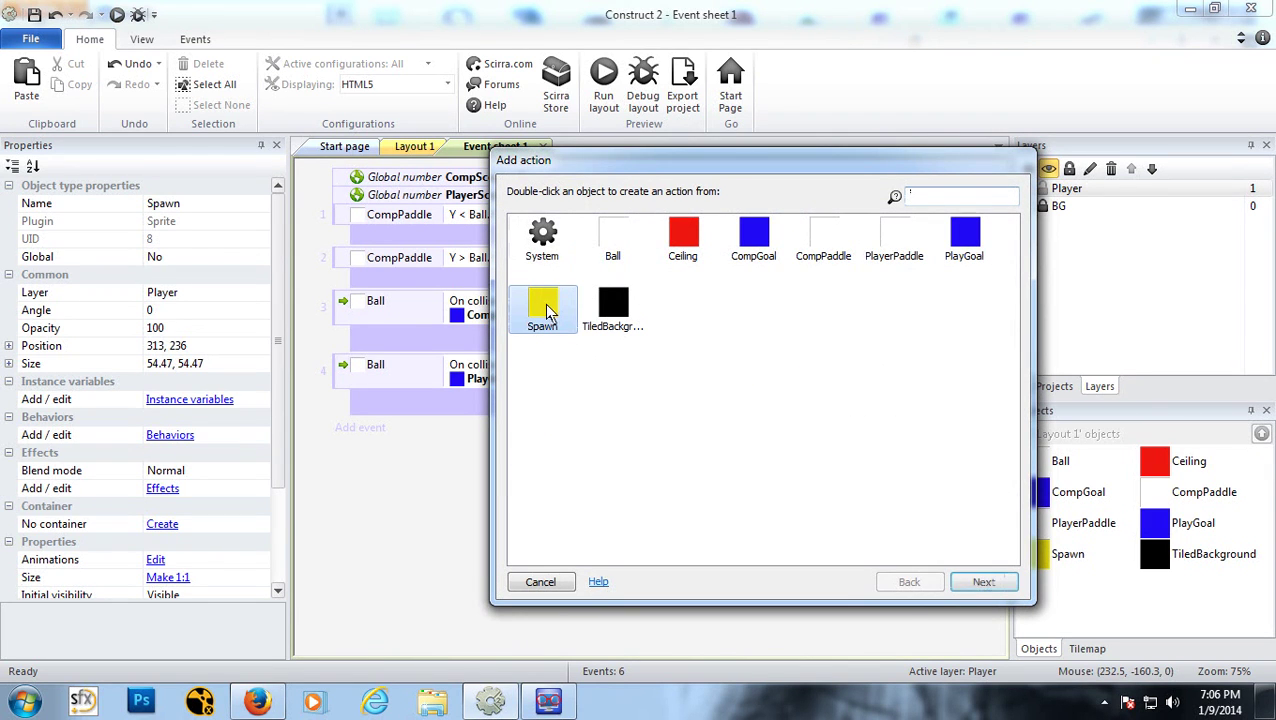
{"action": "left_click", "coordinate": [984, 582]}
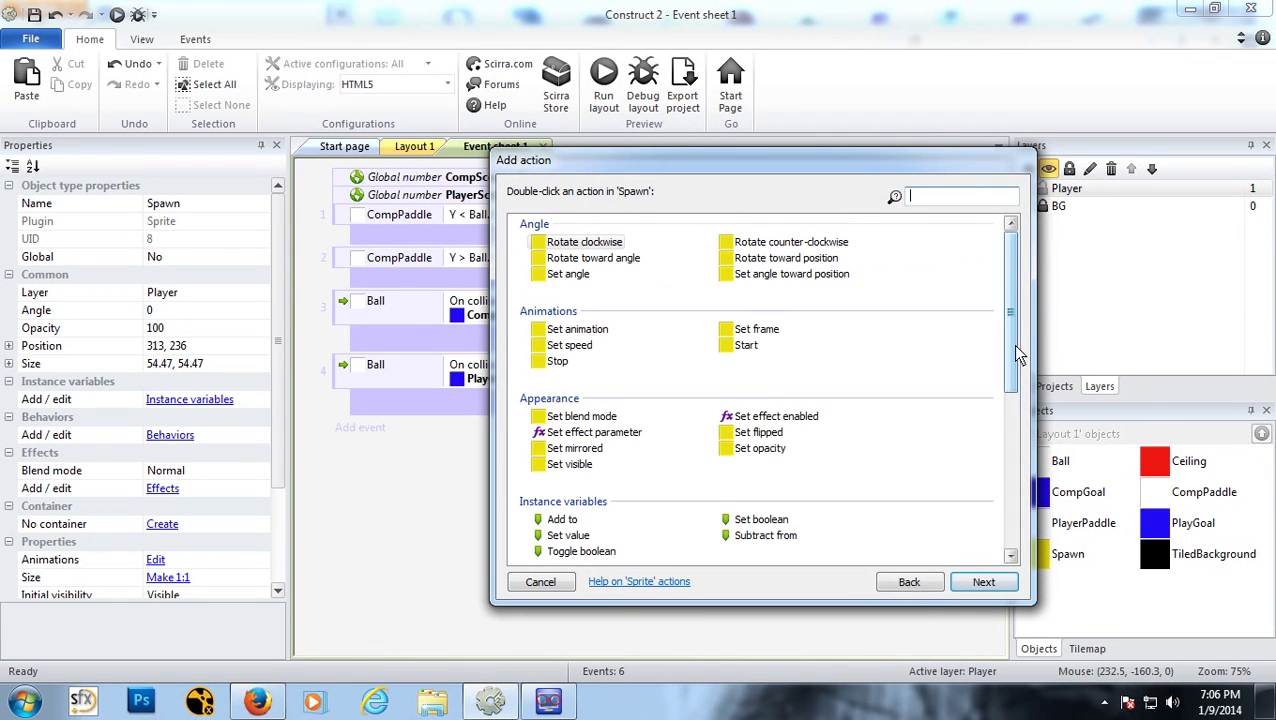
{"action": "left_click_drag", "start_coordinate": [1011, 313], "coordinate": [1011, 398]}
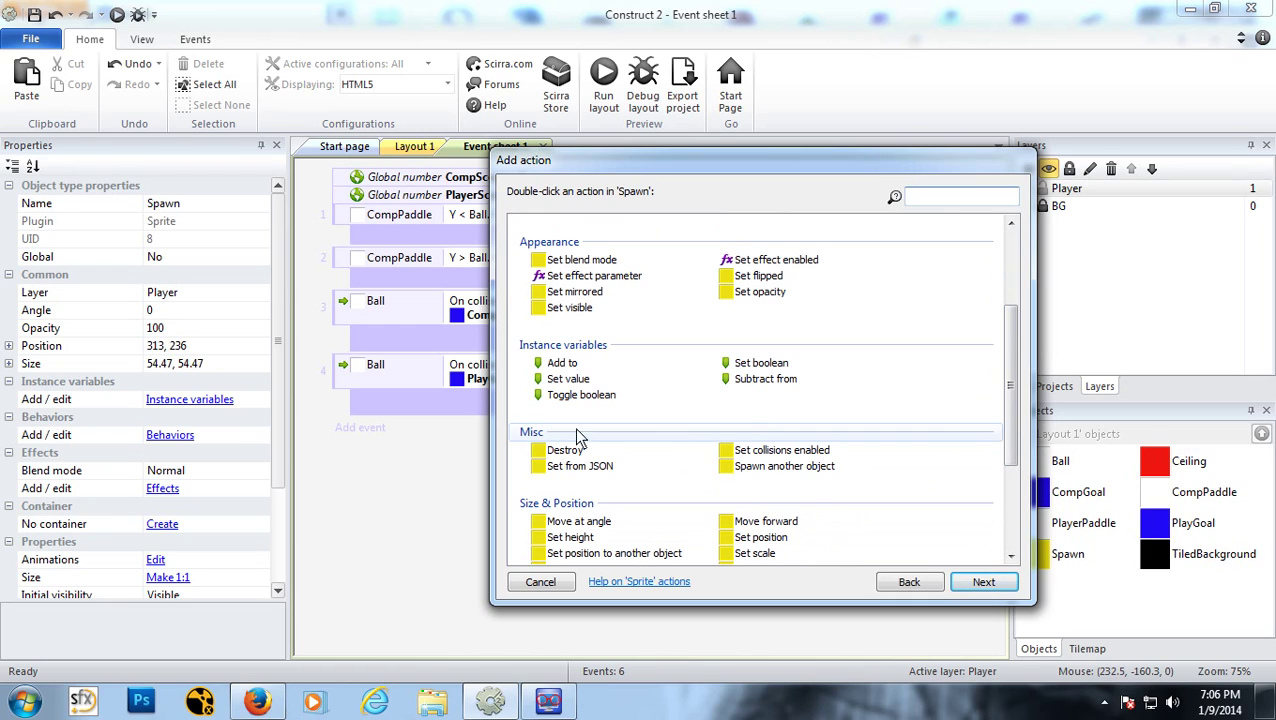
{"action": "left_click", "coordinate": [766, 468]}
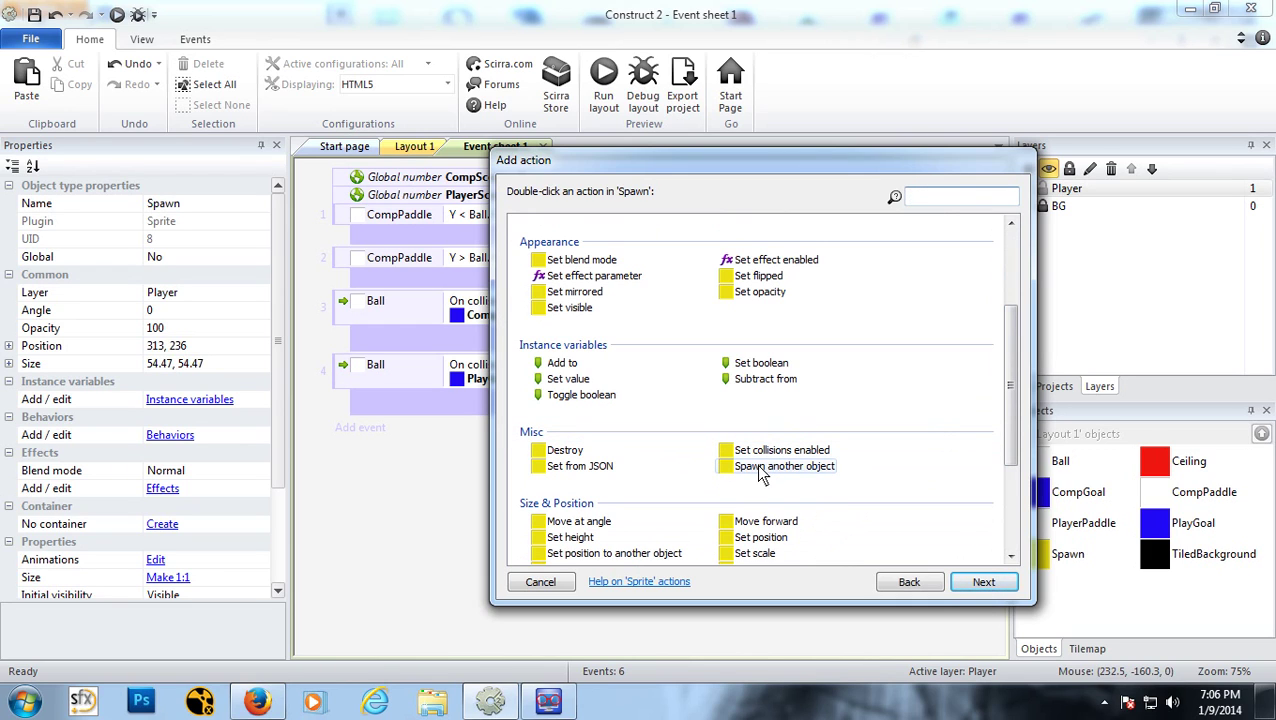
{"action": "left_click", "coordinate": [966, 582]}
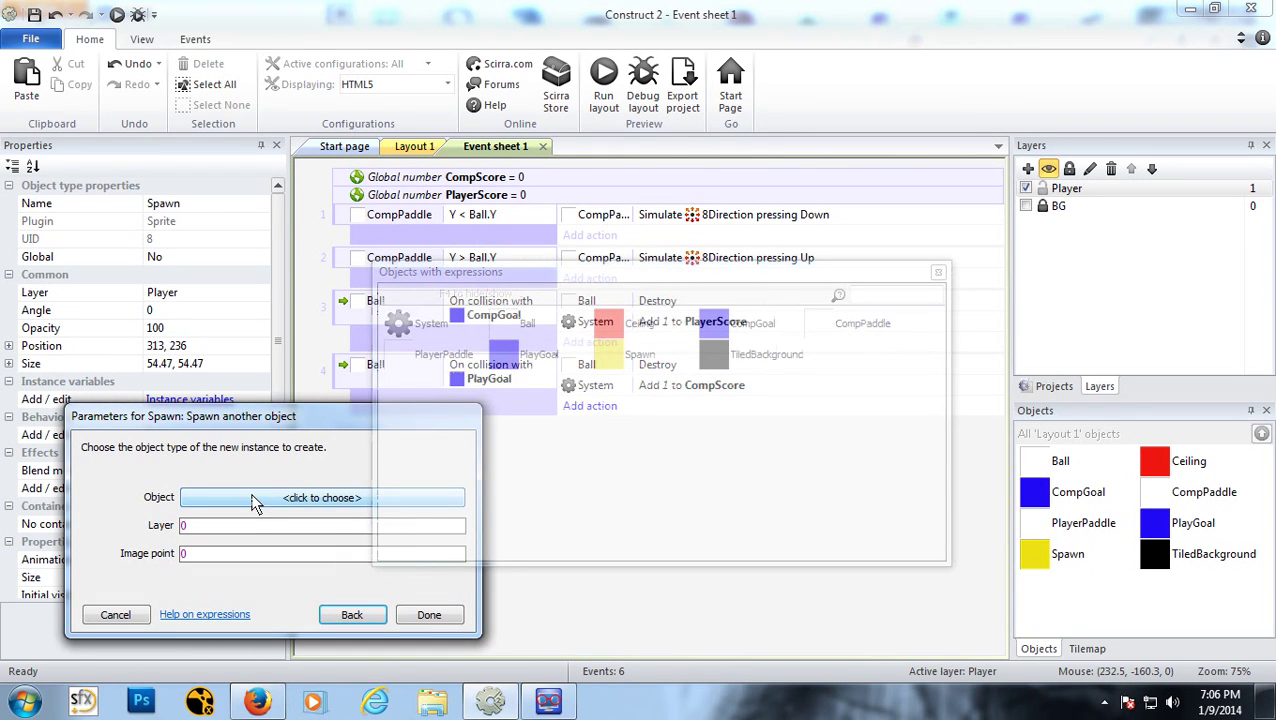
Step: Set the spawn action to create Ball on layer 1 at image point 0 and finish the action
{"action": "left_click", "coordinate": [254, 500]}
{"action": "left_click", "coordinate": [420, 300]}
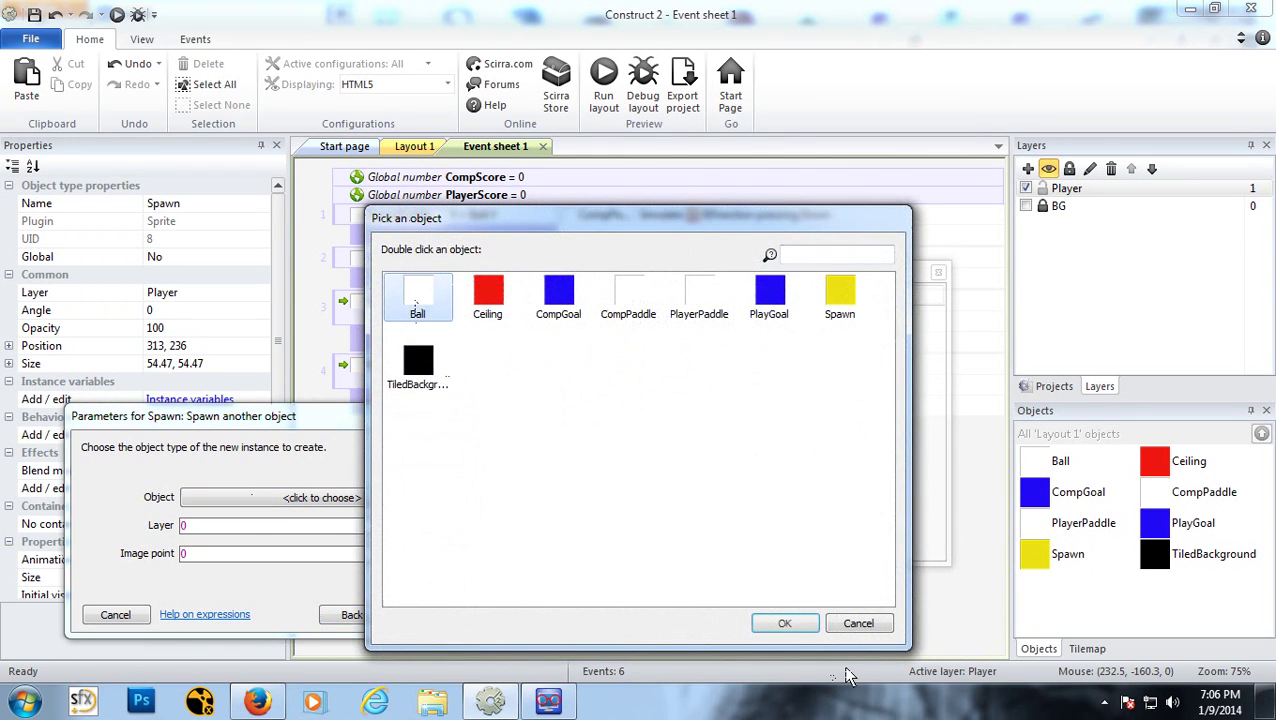
{"action": "left_click", "coordinate": [786, 623]}
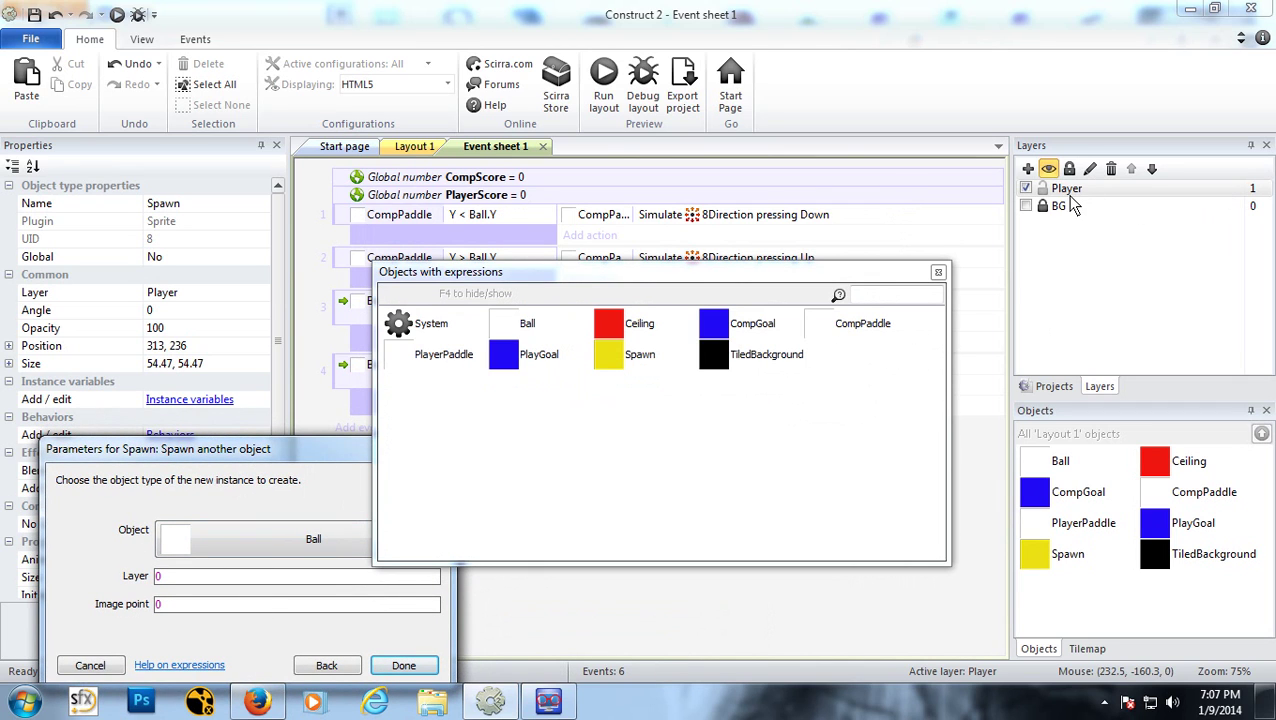
{"action": "key", "text": "Tab"}
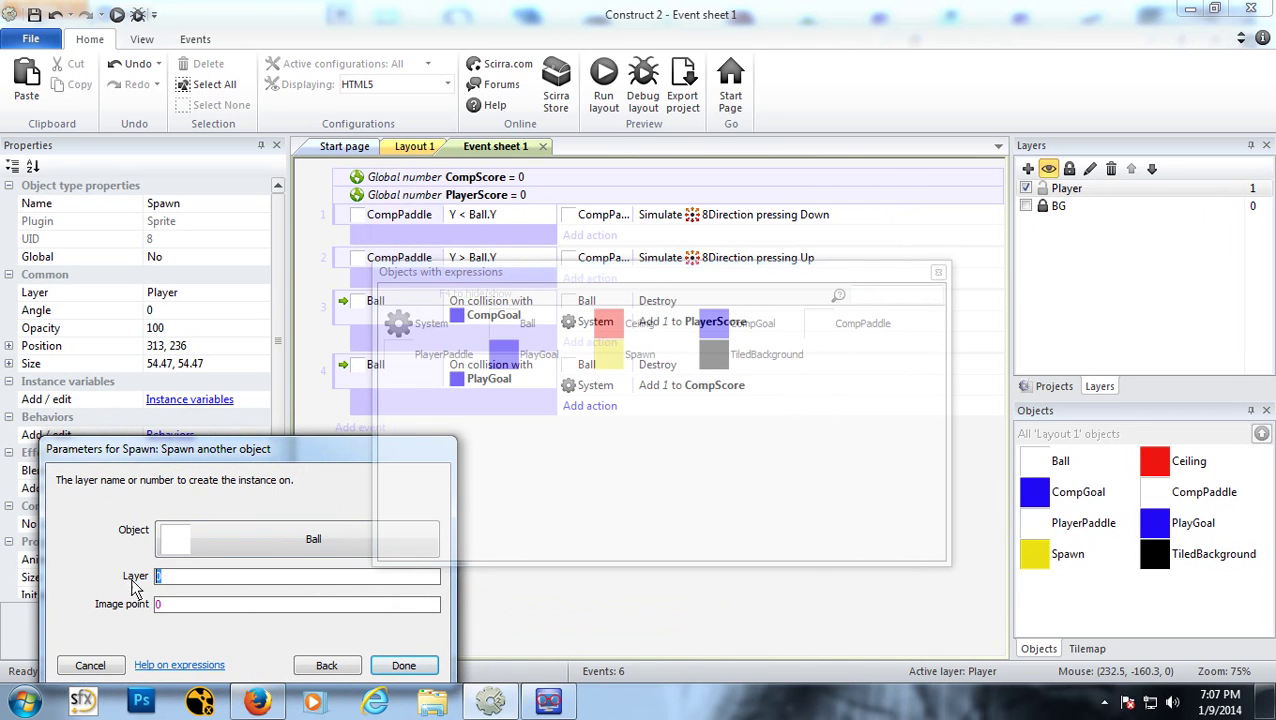
{"action": "type", "text": "P"}
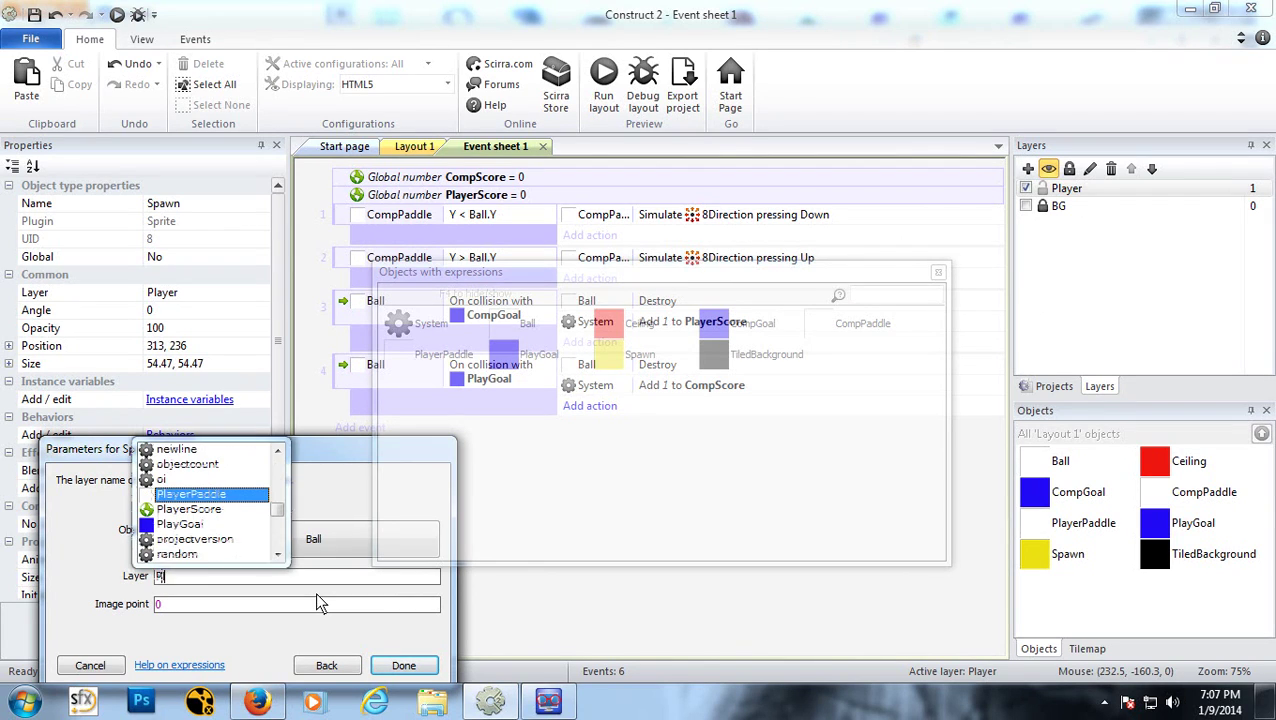
{"action": "type", "text": "layer"}
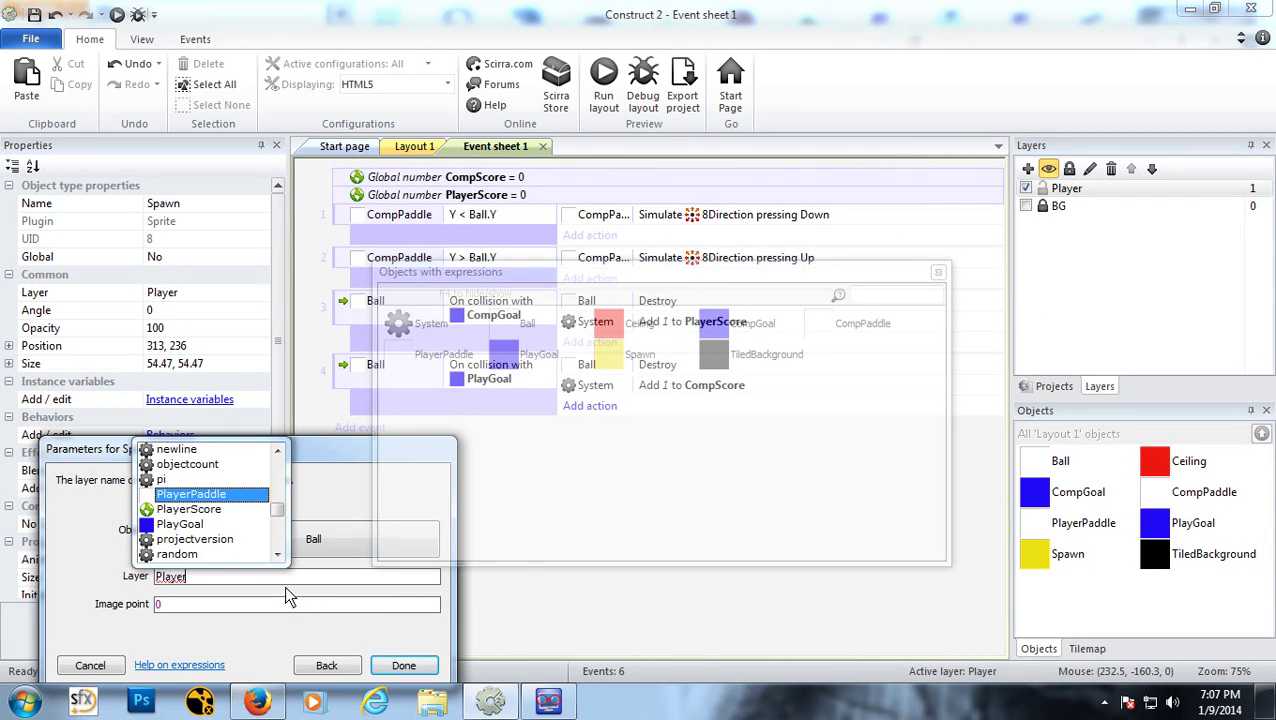
{"action": "key", "text": "Escape"}
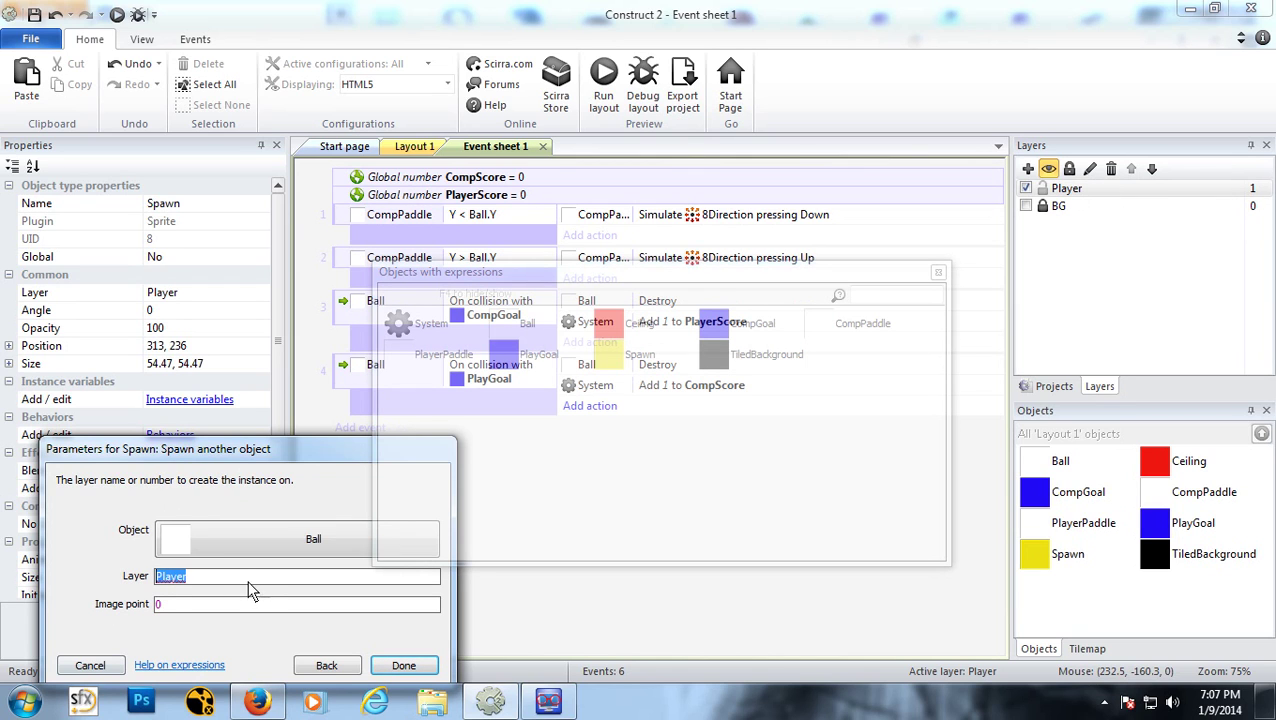
{"action": "type", "text": "1"}
{"action": "left_click", "coordinate": [428, 666]}
Step: Copy the Spawn action that creates Ball into the event for Ball colliding with CompGoal
{"action": "left_click", "coordinate": [786, 413]}
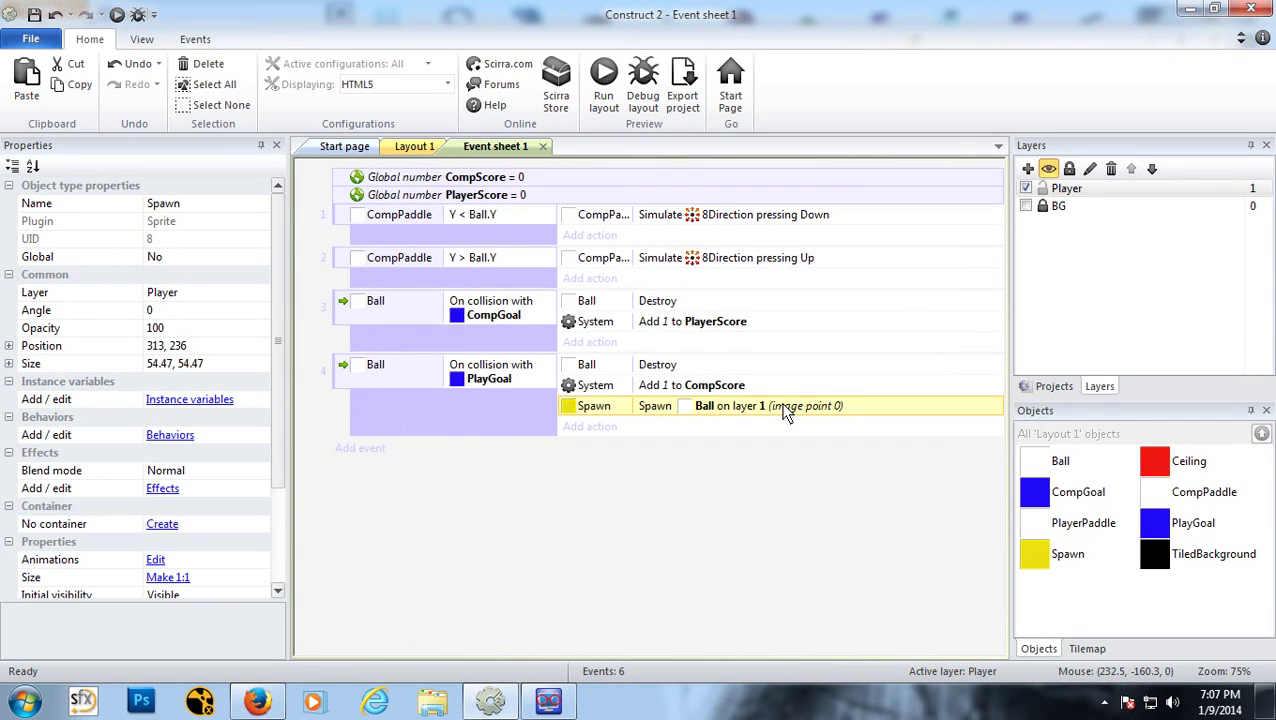
{"action": "left_click", "coordinate": [697, 335]}
{"action": "key", "text": "ctrl+v"}
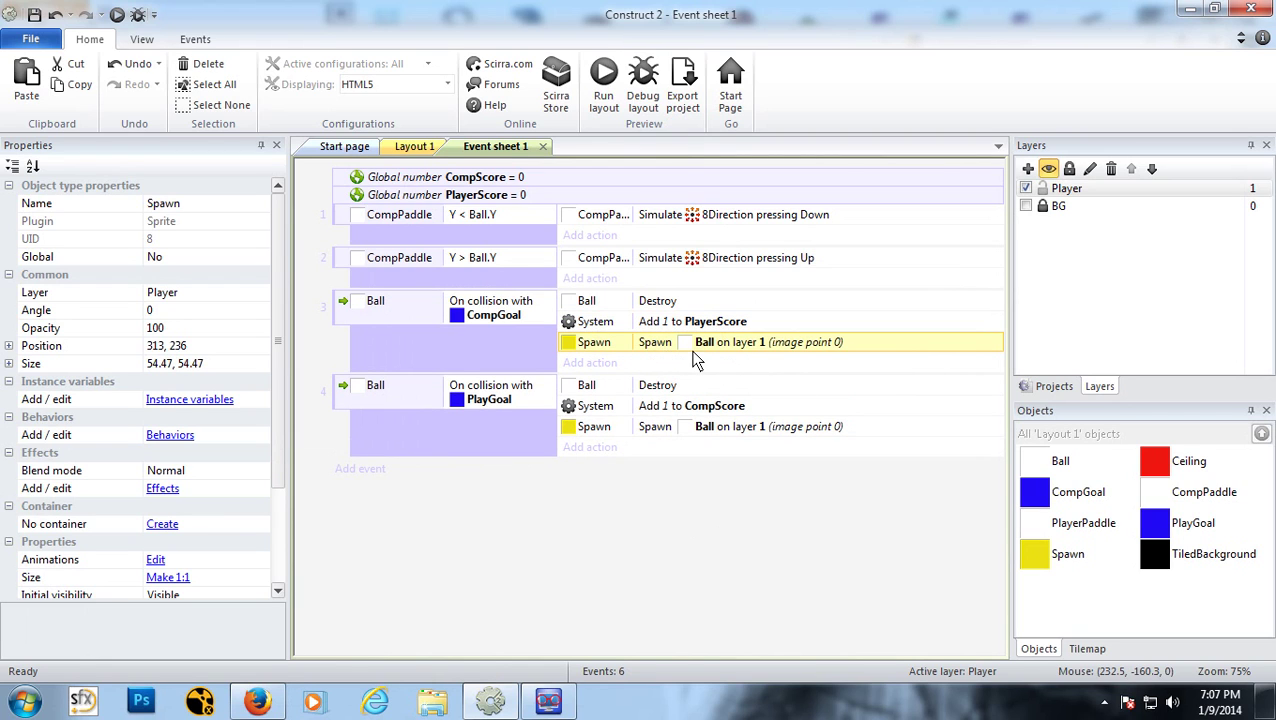
Step: Preview the game, move the player paddle up and down to test the ball respawning, close the preview and return to Construct 2
{"action": "left_click", "coordinate": [117, 17]}
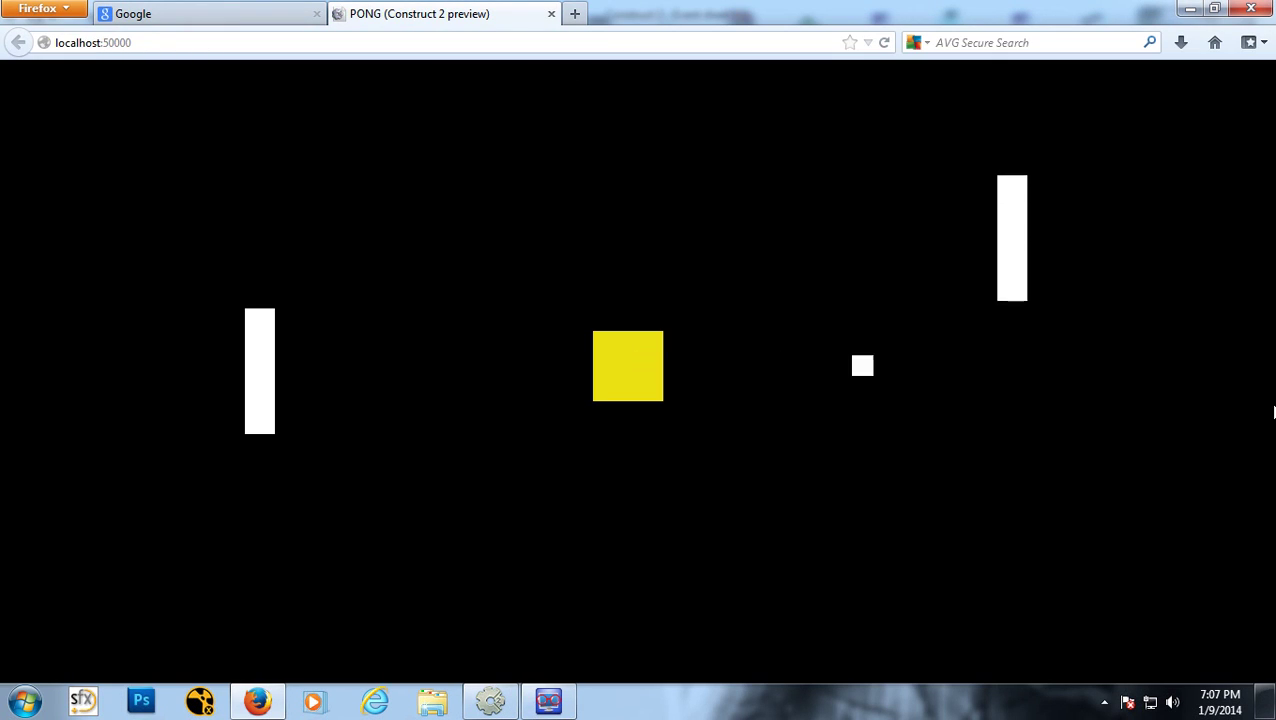
{"action": "key", "text": "Down"}
{"action": "key", "text": "Up"}
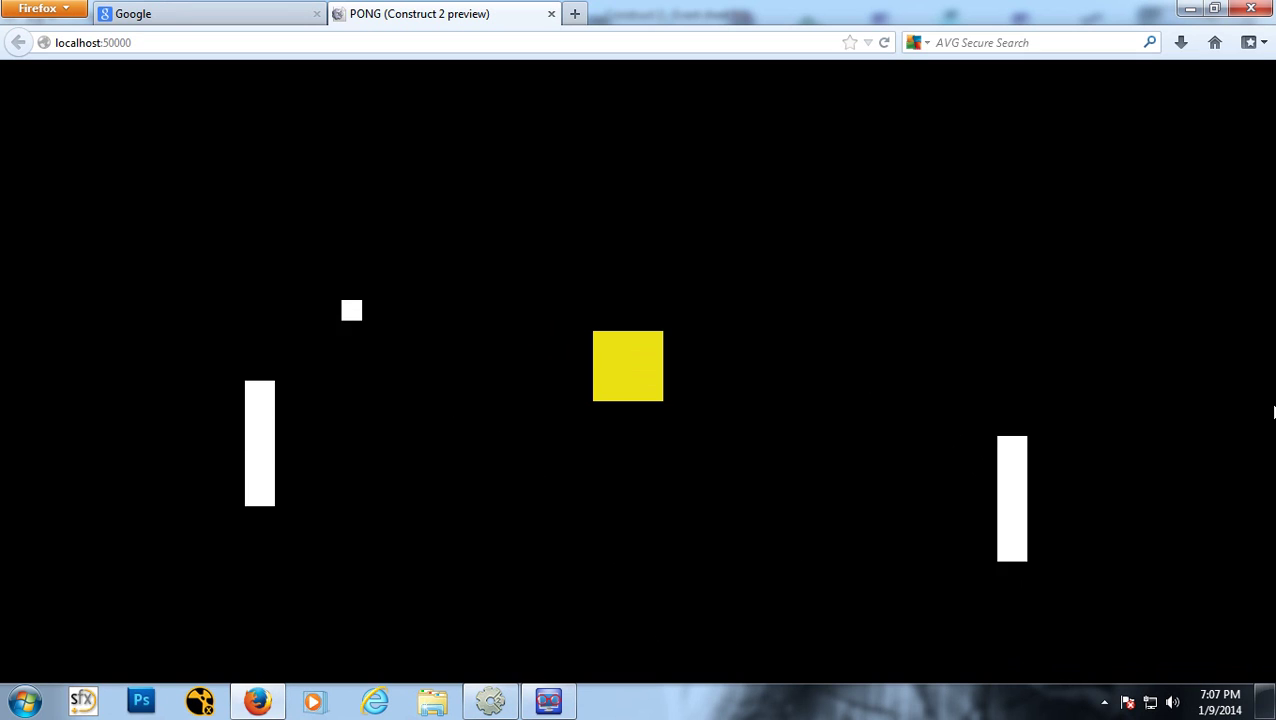
{"action": "key", "text": "Up"}
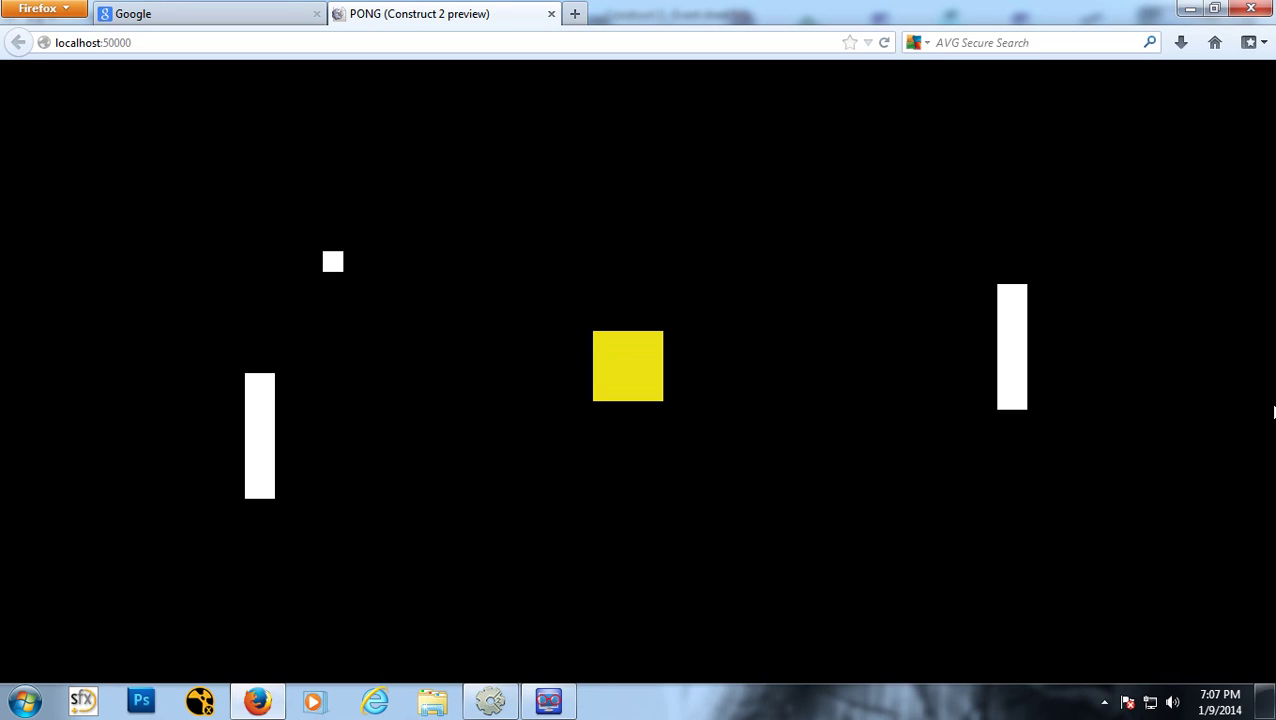
{"action": "key", "text": "w"}
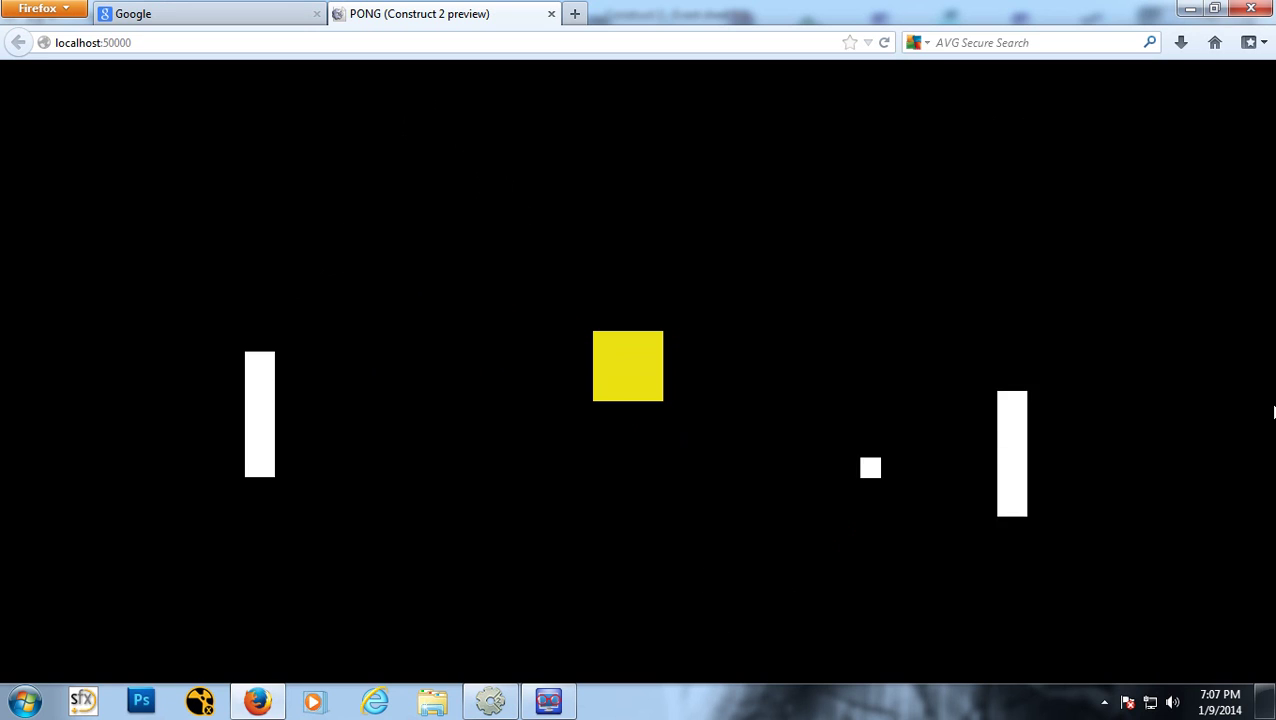
{"action": "key", "text": "Up"}
{"action": "key", "text": "s"}
{"action": "key", "text": "Down"}
{"action": "key", "text": "s"}
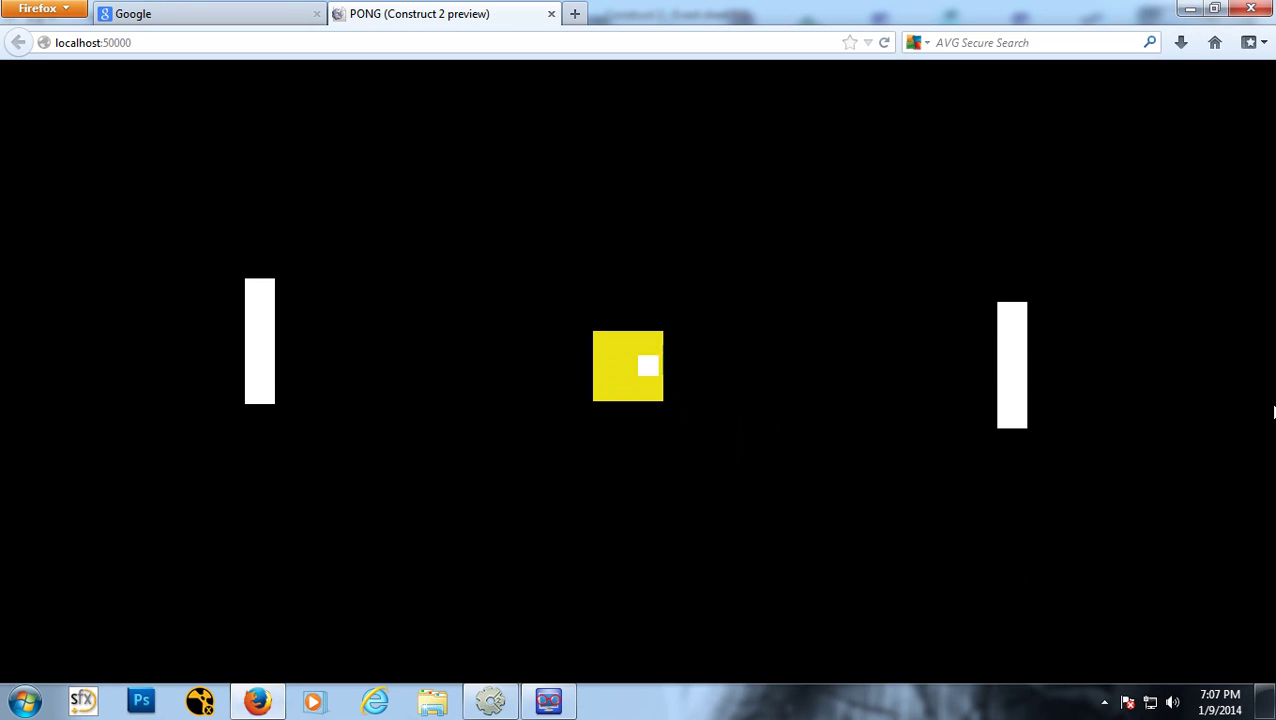
{"action": "key", "text": "s"}
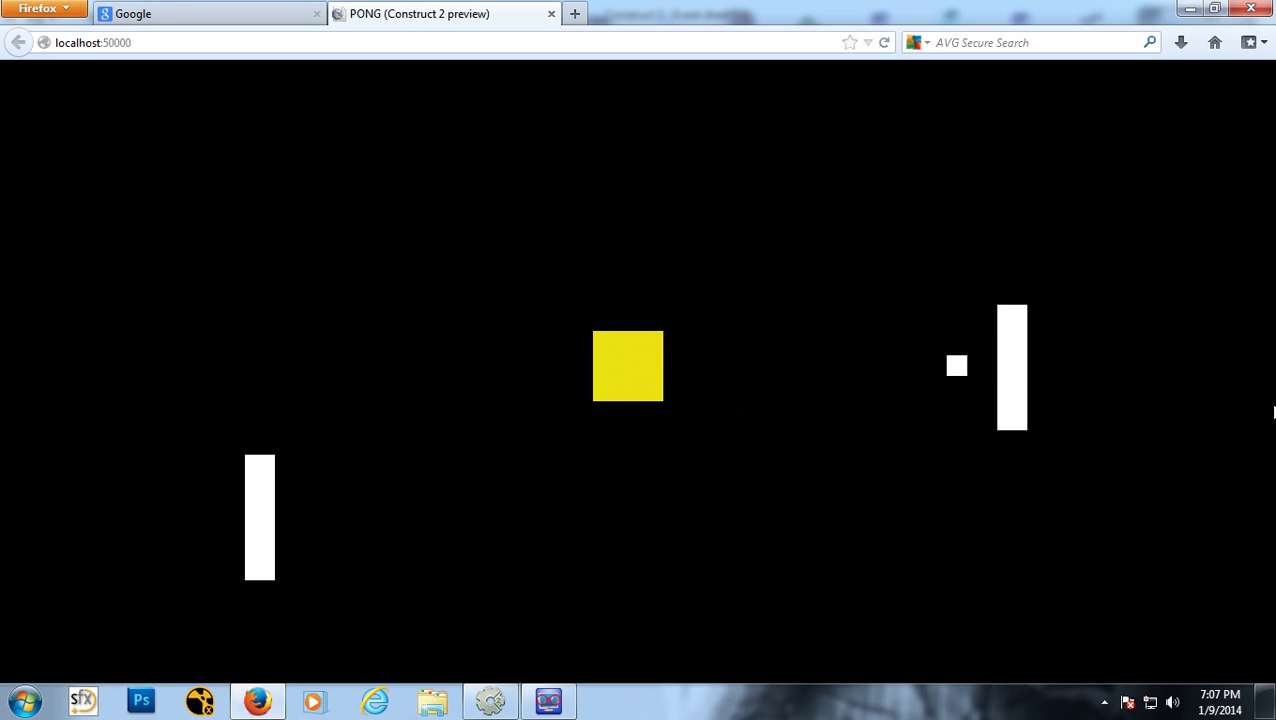
{"action": "key", "text": "w"}
{"action": "key", "text": "w"}
{"action": "key", "text": "s"}
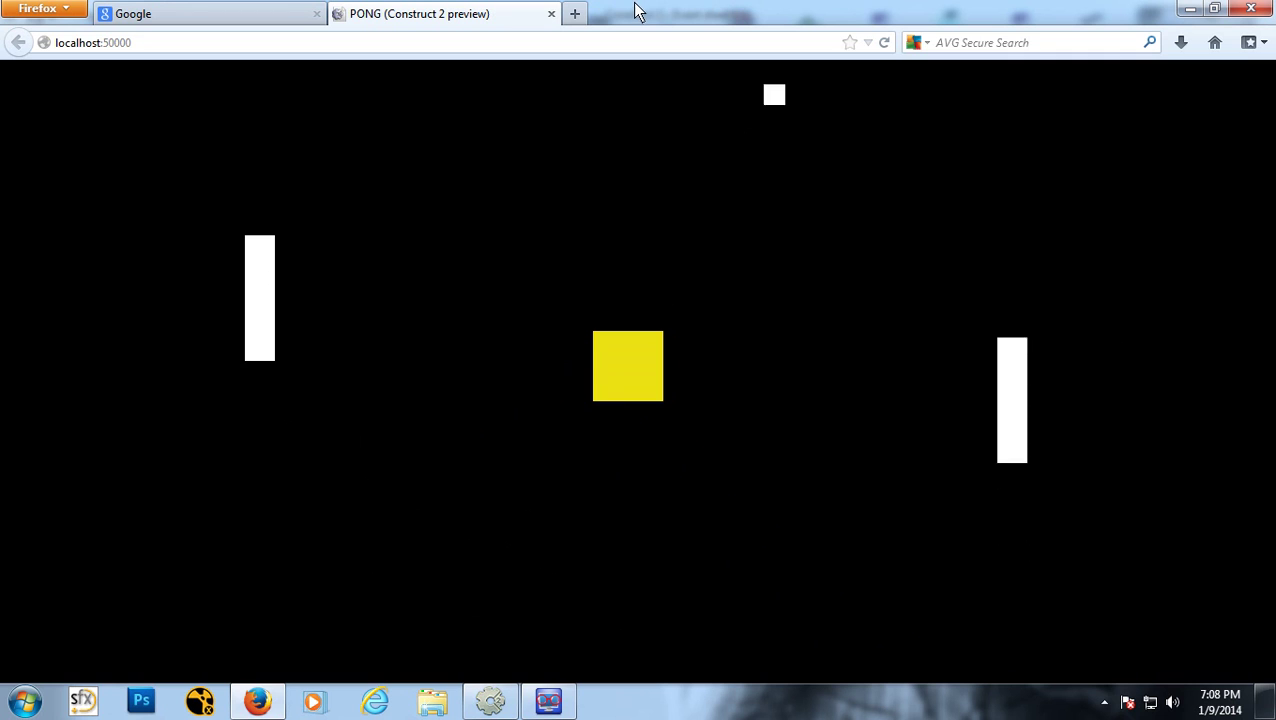
{"action": "left_click", "coordinate": [549, 14]}
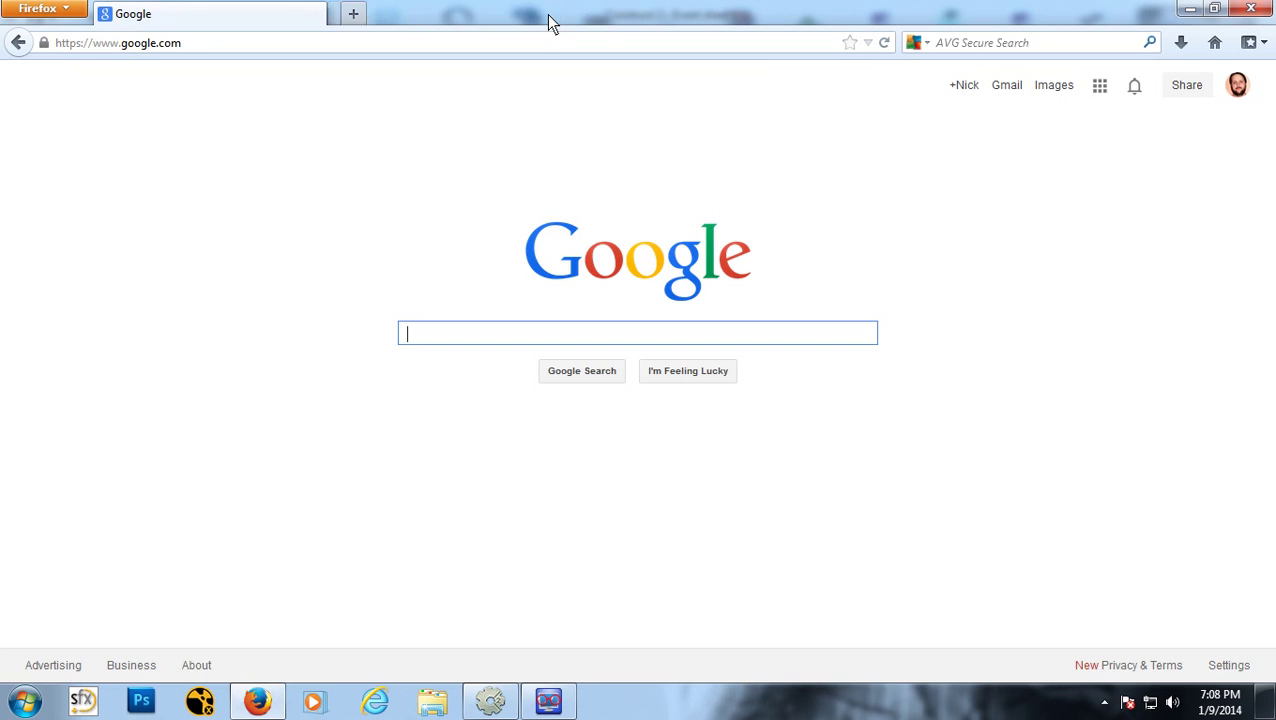
{"action": "left_click", "coordinate": [493, 700]}
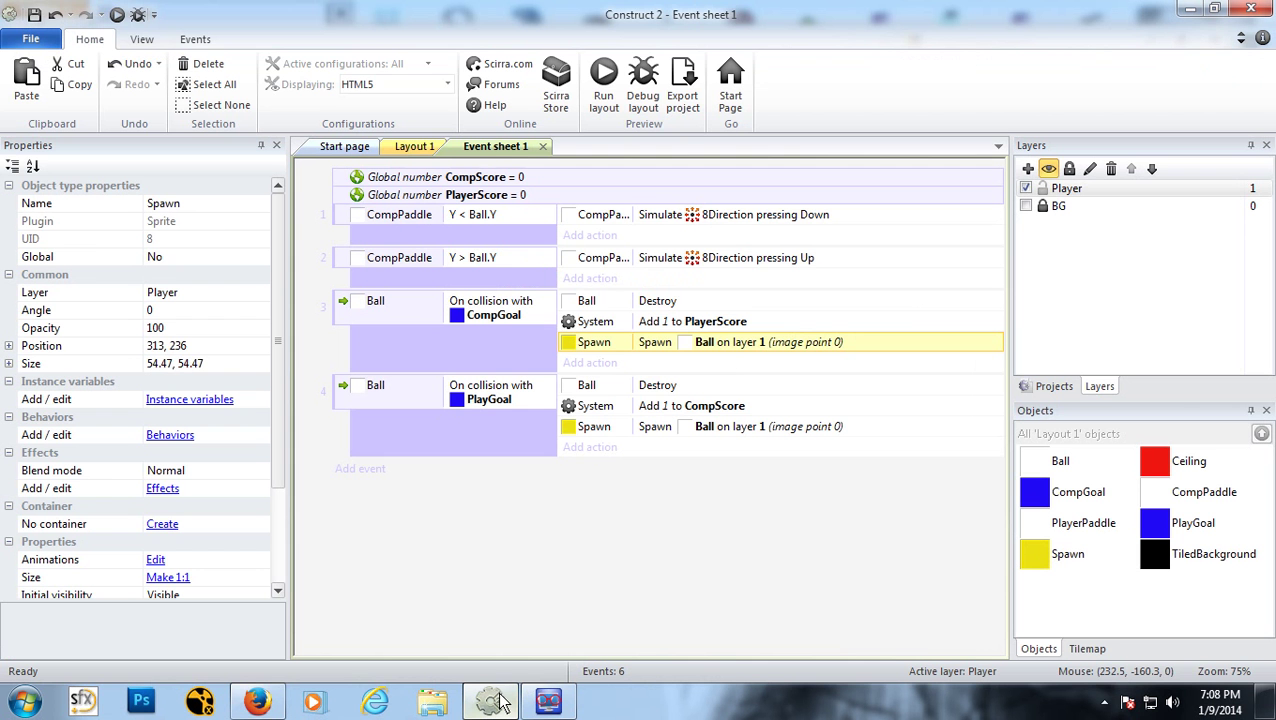
Step: Set the initial visibility of the Spawn sprite on Layout 1 to Invisible
{"action": "left_click", "coordinate": [415, 146]}
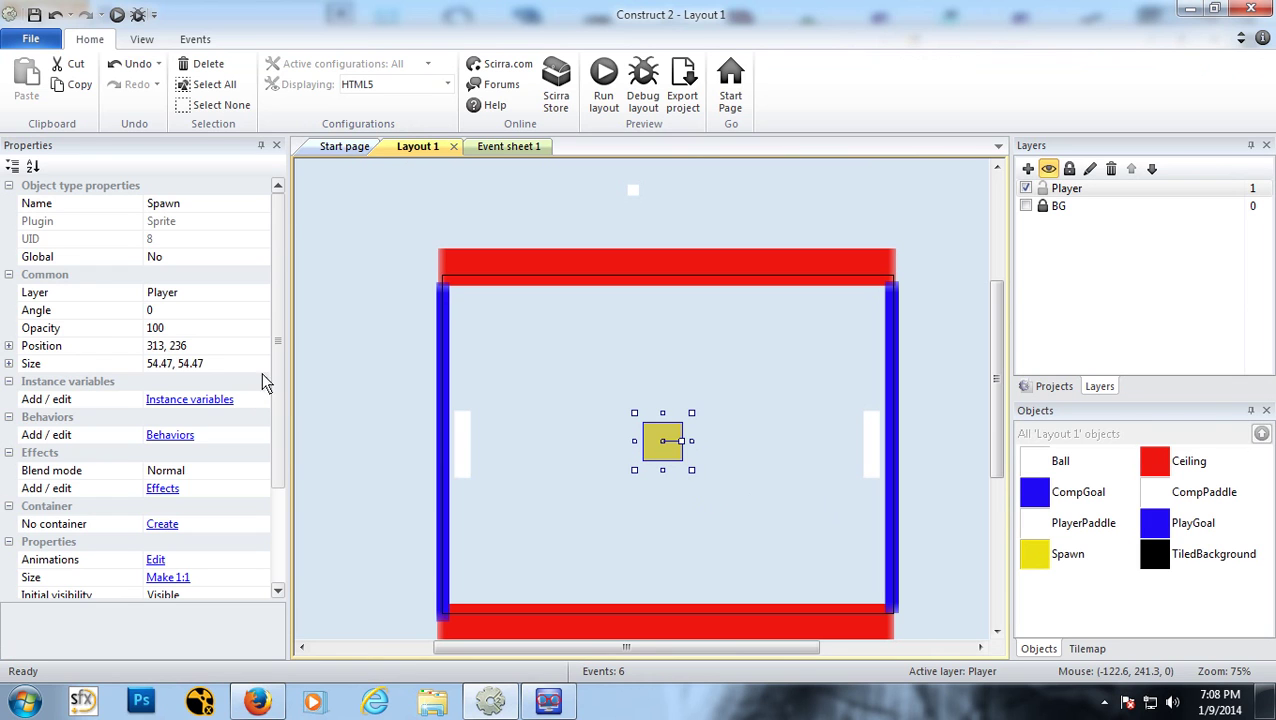
{"action": "left_click_drag", "start_coordinate": [278, 354], "coordinate": [293, 526]}
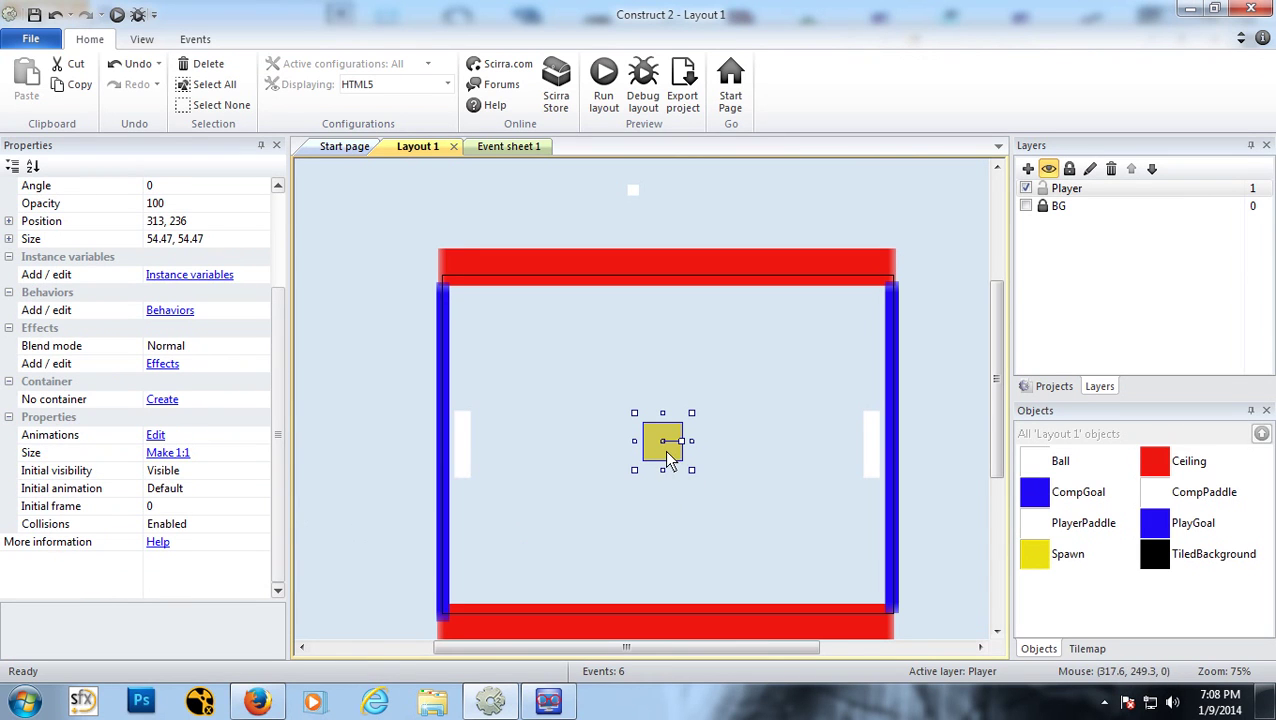
{"action": "left_click", "coordinate": [234, 470]}
{"action": "left_click", "coordinate": [260, 470]}
{"action": "left_click", "coordinate": [246, 503]}
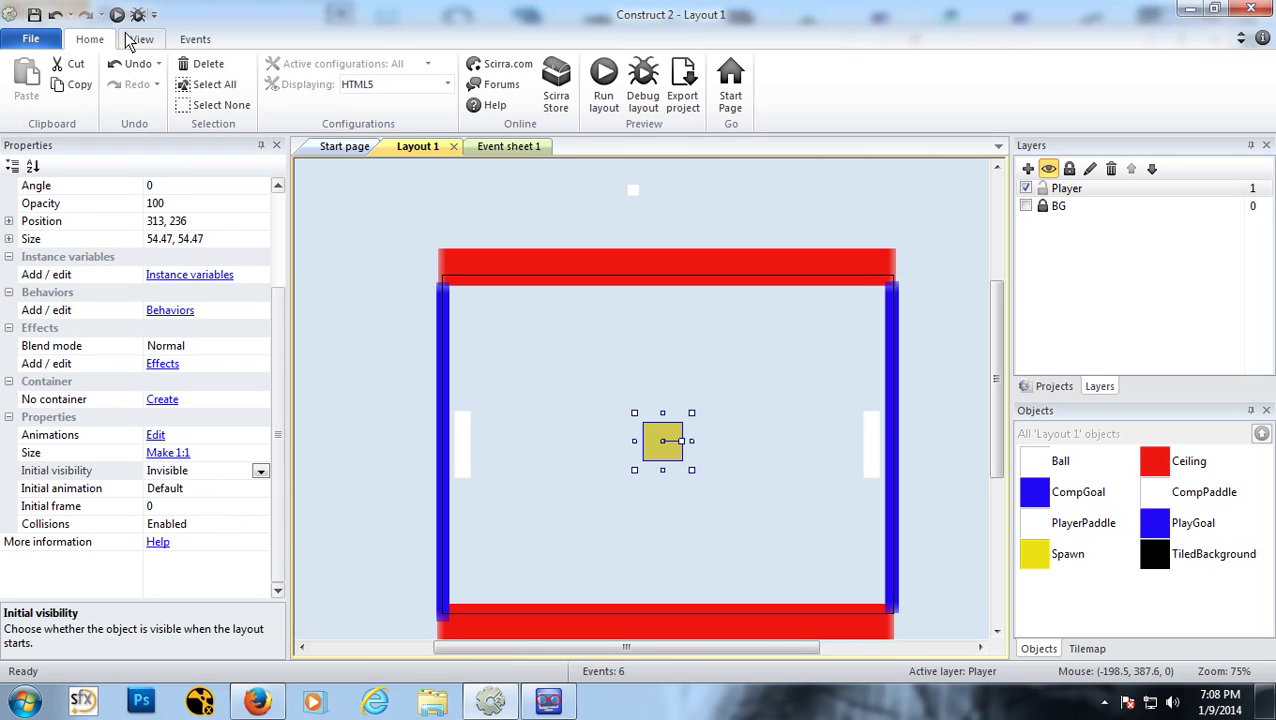
Step: Preview the layout to check that the Spawn sprite is hidden, and close the preview
{"action": "key", "text": "F5"}
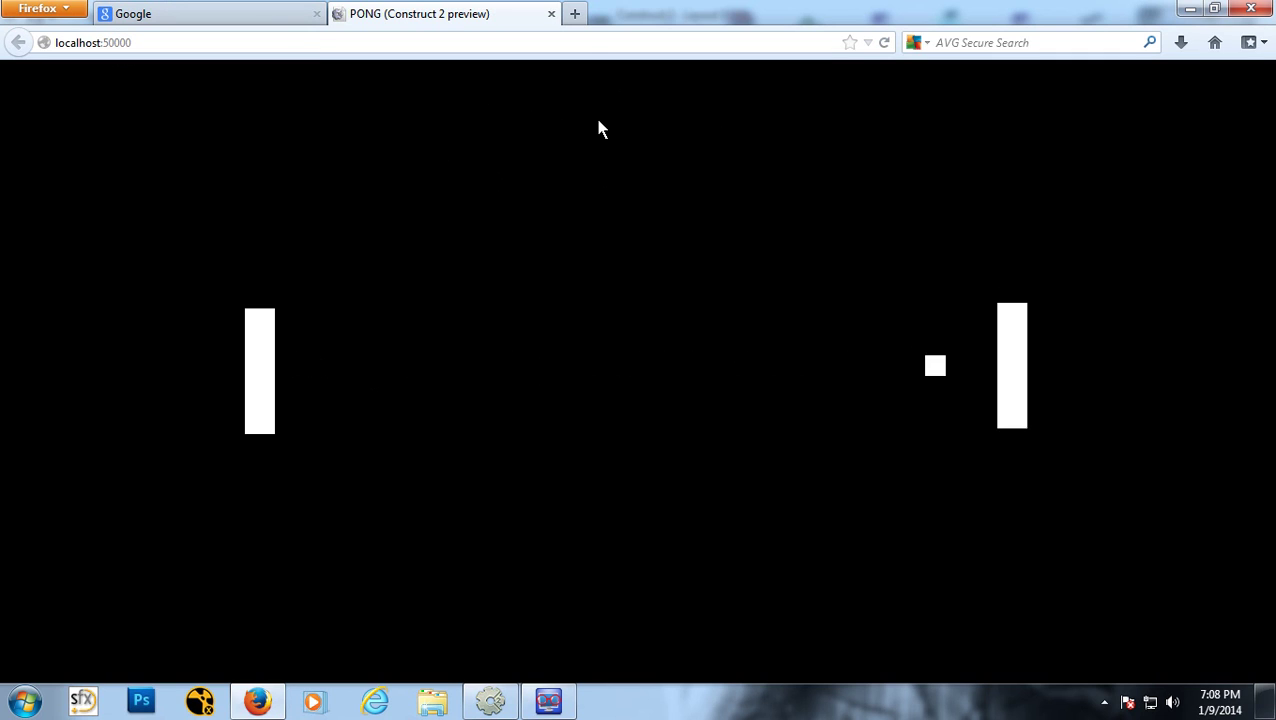
{"action": "left_click", "coordinate": [551, 14]}
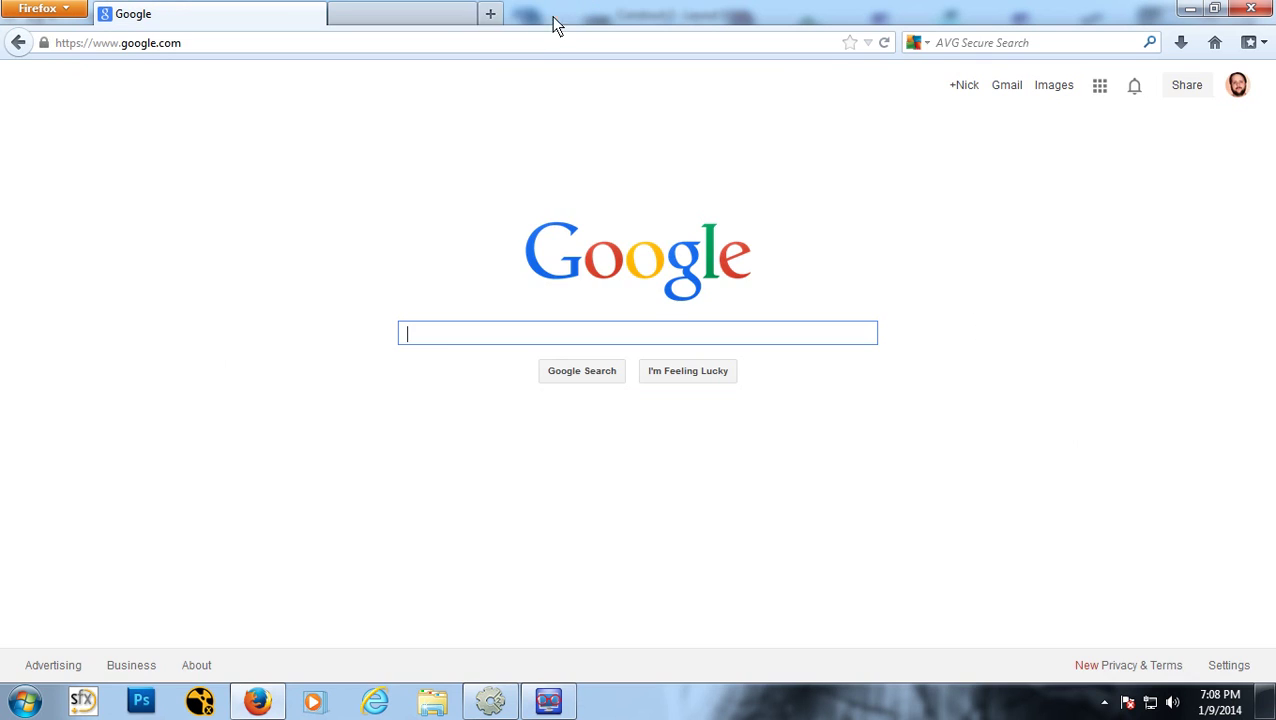
Step: Return to Construct 2 and add a System On start of layout event to Event sheet 1
{"action": "left_click", "coordinate": [500, 708]}
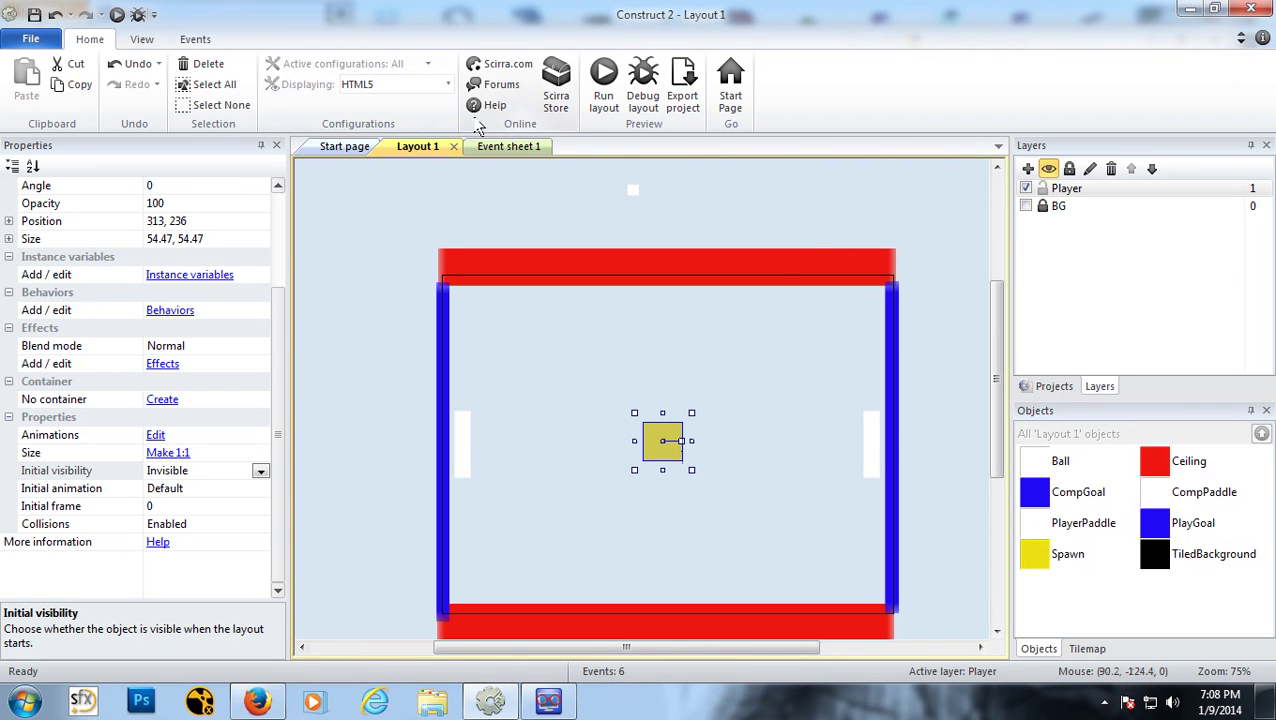
{"action": "left_click", "coordinate": [508, 146]}
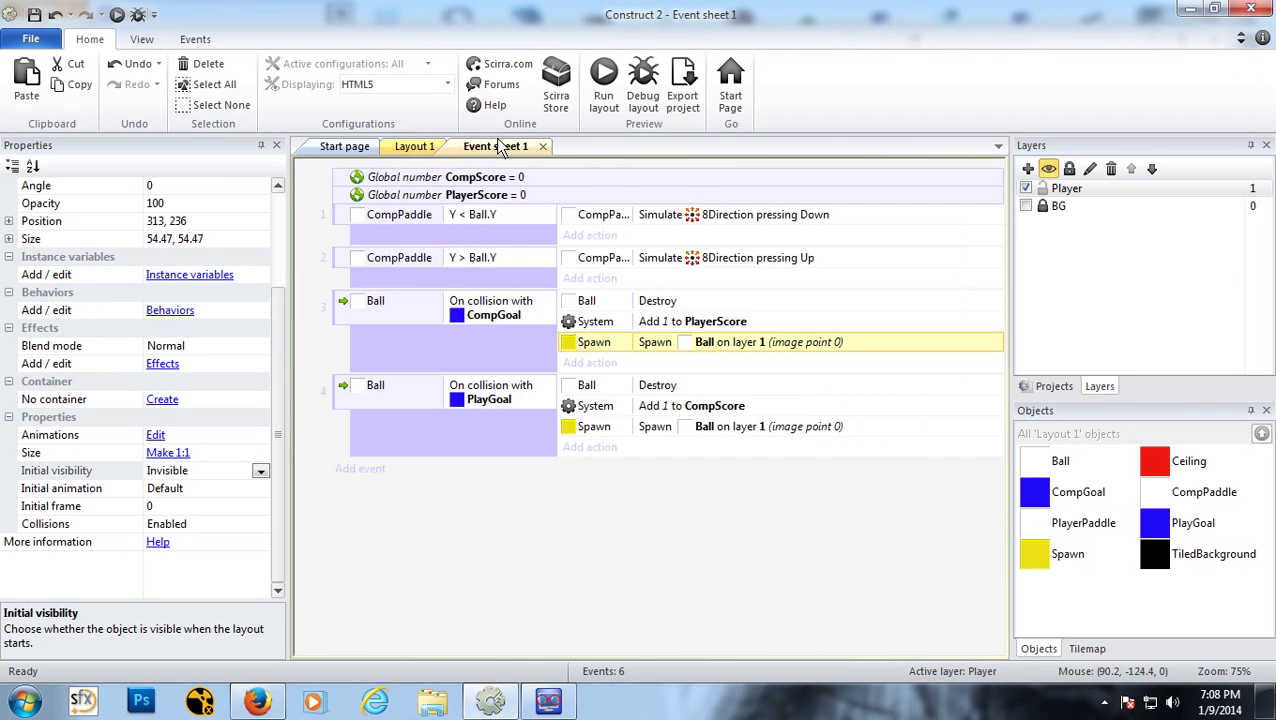
{"action": "left_click", "coordinate": [362, 469]}
{"action": "double_click", "coordinate": [545, 245]}
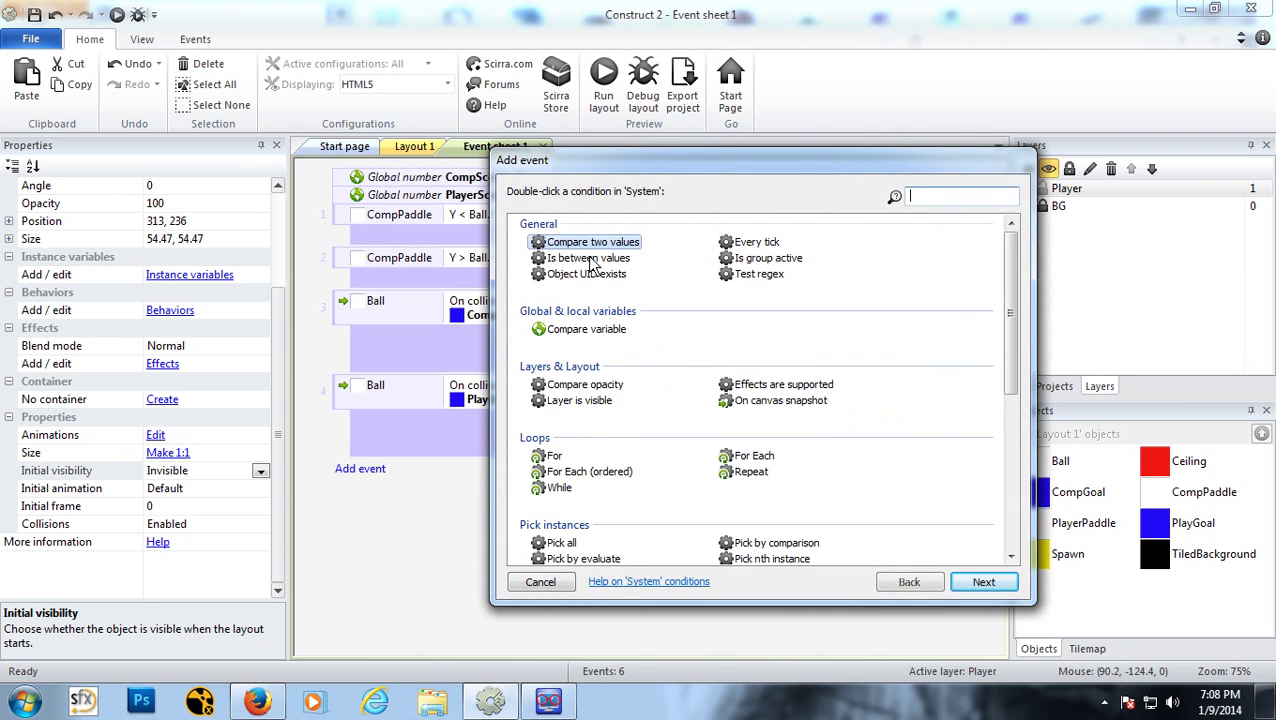
{"action": "left_click_drag", "start_coordinate": [1010, 300], "coordinate": [1010, 476]}
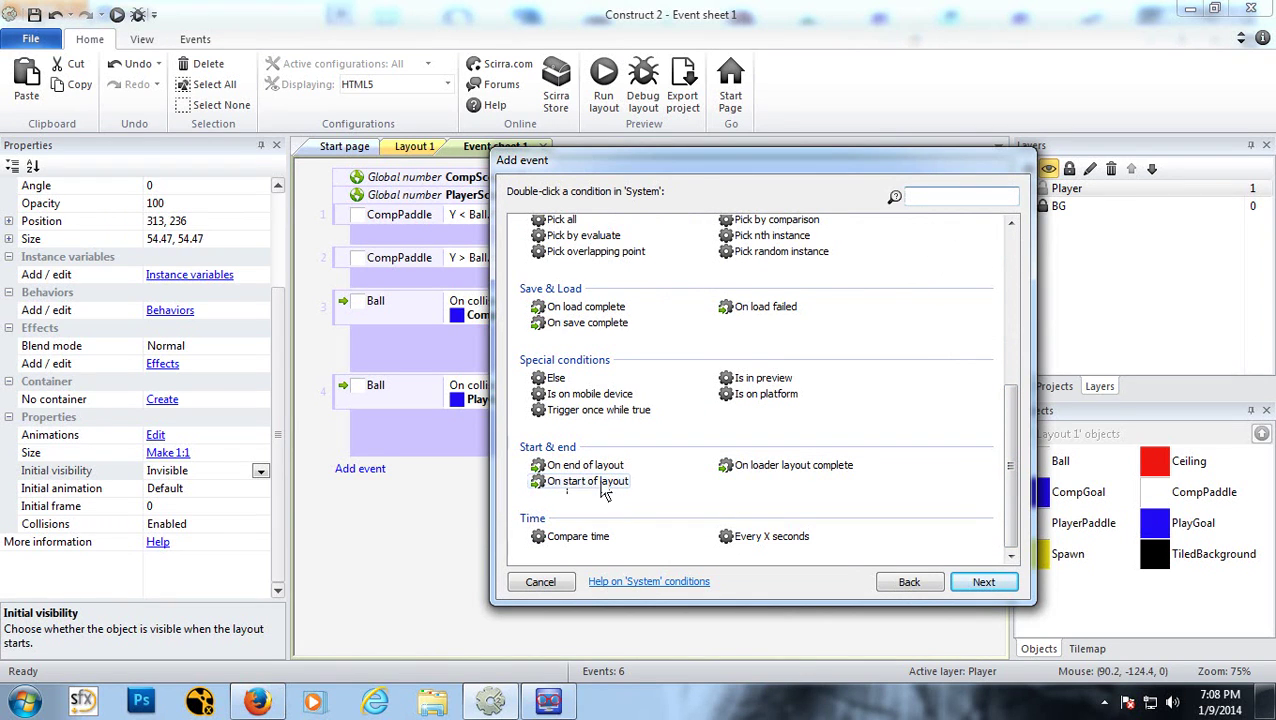
{"action": "left_click", "coordinate": [590, 481]}
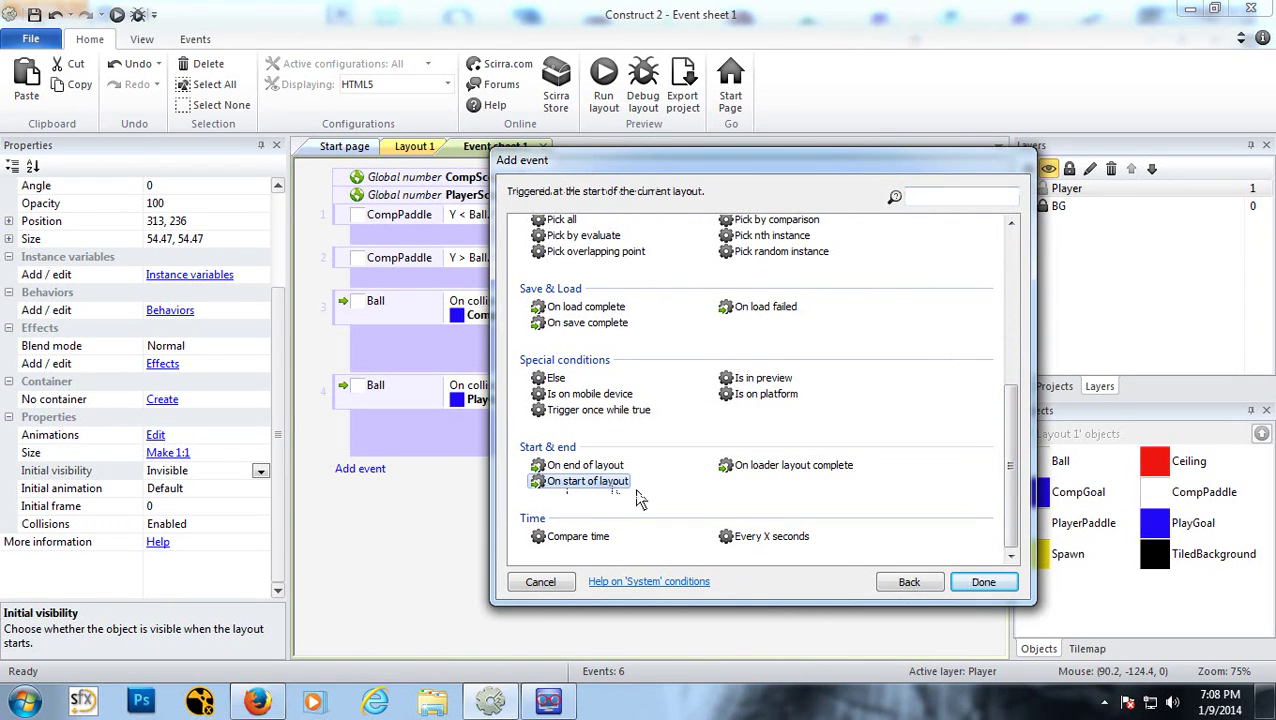
{"action": "left_click", "coordinate": [980, 582]}
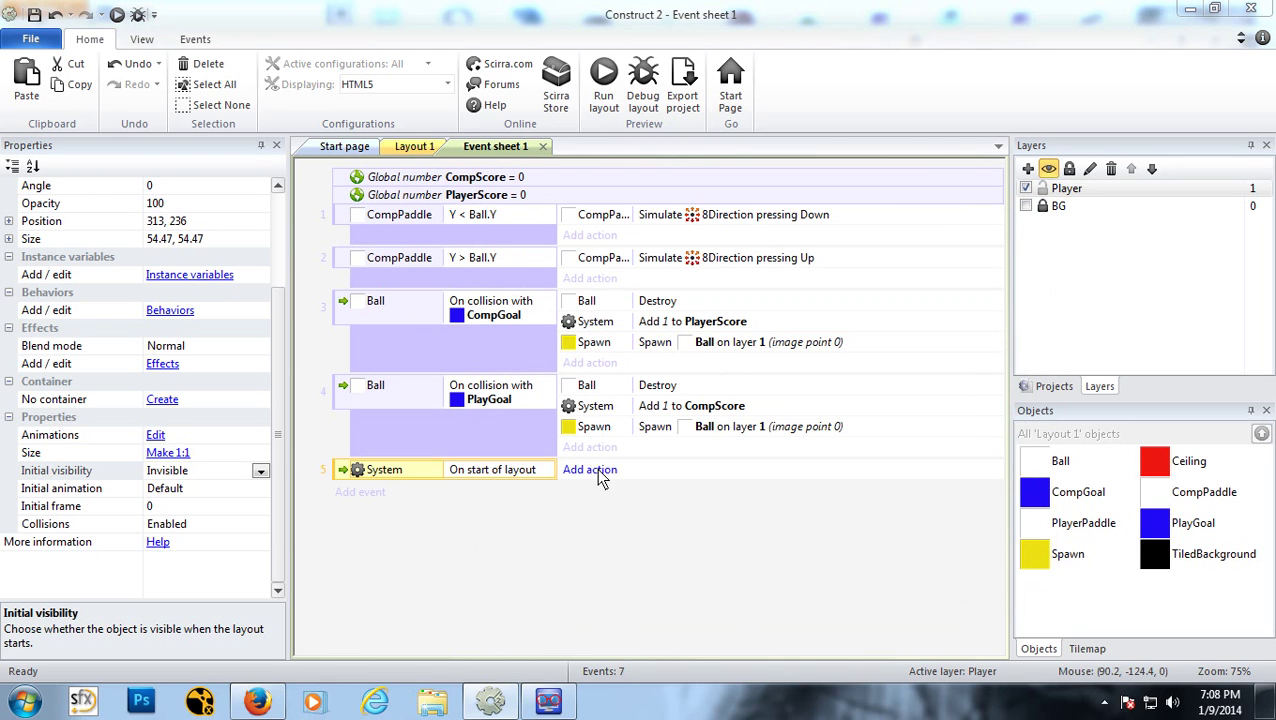
Step: Add an action that destroys Ball to the On start of layout event
{"action": "left_click", "coordinate": [595, 470]}
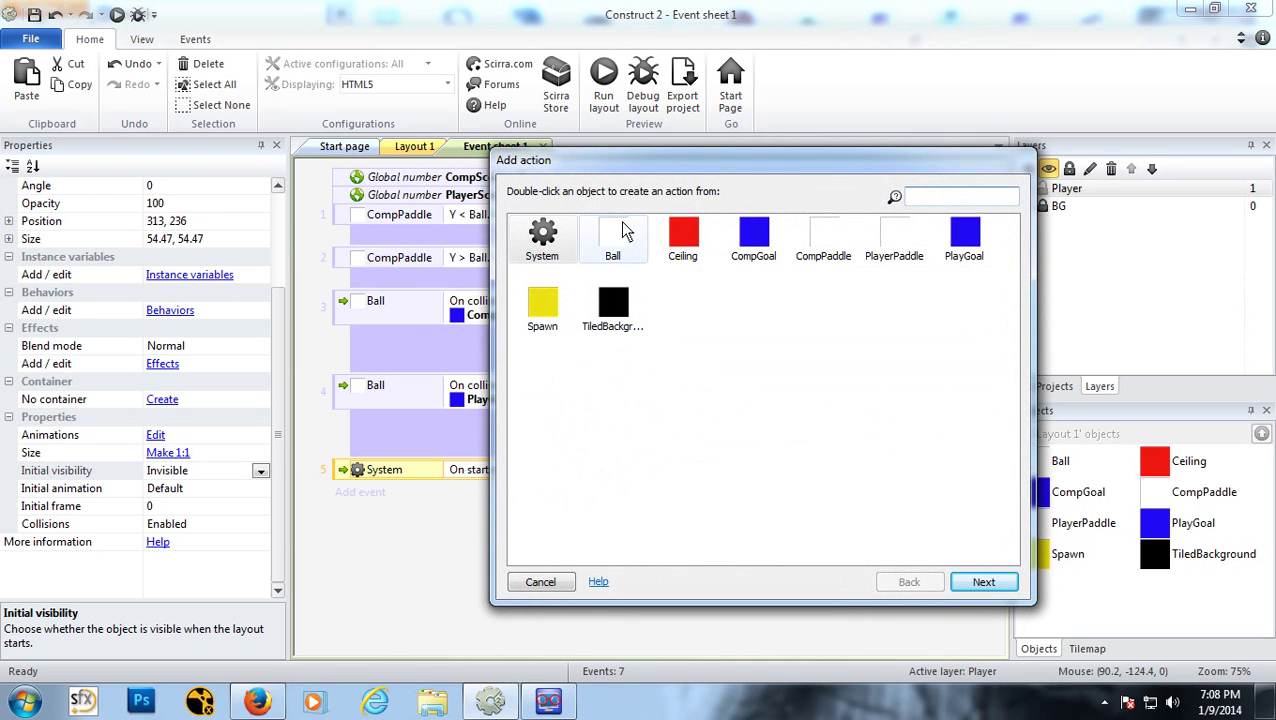
{"action": "double_click", "coordinate": [613, 238]}
{"action": "left_click_drag", "start_coordinate": [1010, 338], "coordinate": [1012, 556]}
{"action": "left_click", "coordinate": [563, 274]}
{"action": "left_click", "coordinate": [996, 585]}
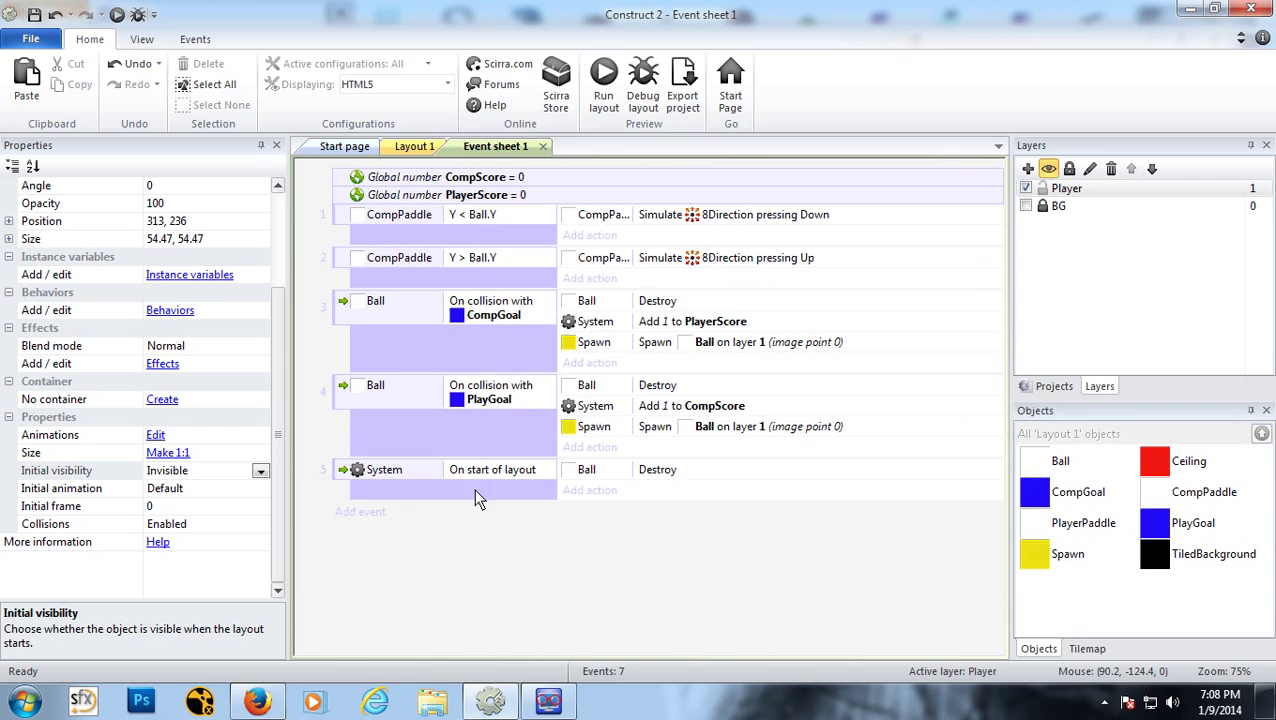
Step: Add a Spawn action to the On start of layout event that spawns Ball on layer 1 at image point 0
{"action": "left_click", "coordinate": [414, 146]}
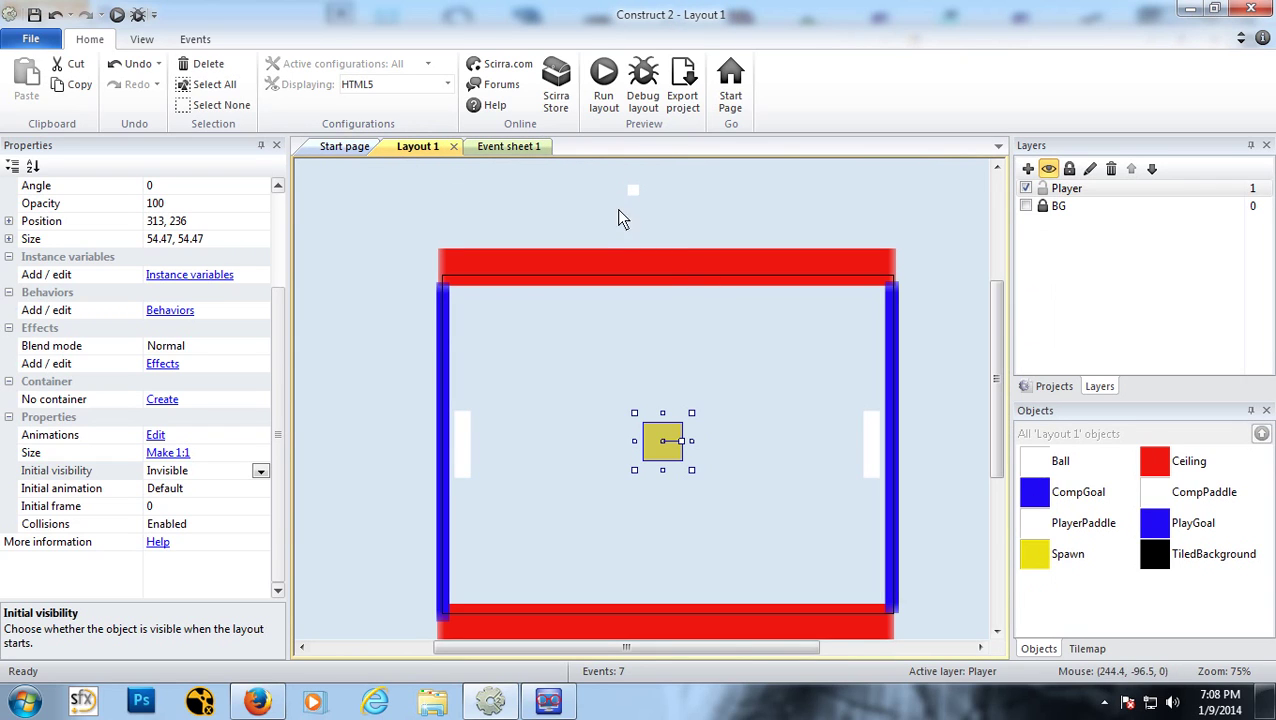
{"action": "left_click", "coordinate": [519, 146]}
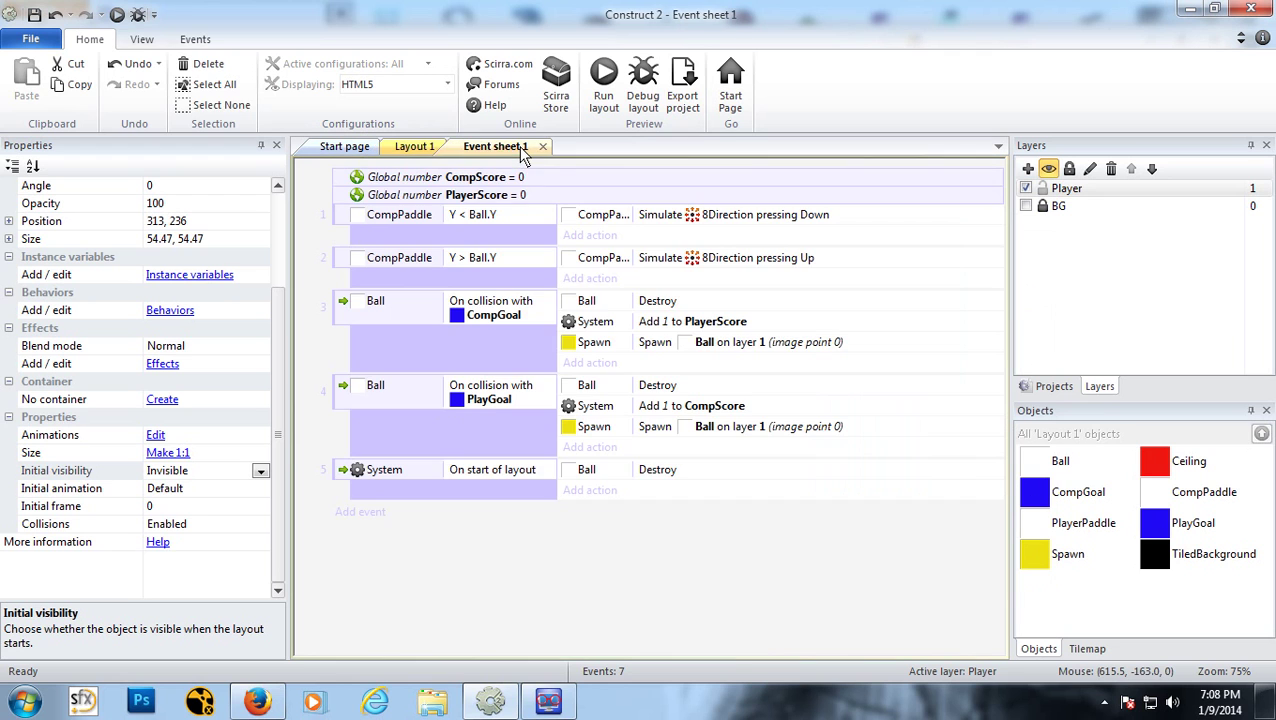
{"action": "left_click", "coordinate": [614, 487]}
{"action": "double_click", "coordinate": [546, 312]}
{"action": "left_click_drag", "start_coordinate": [1010, 262], "coordinate": [995, 515]}
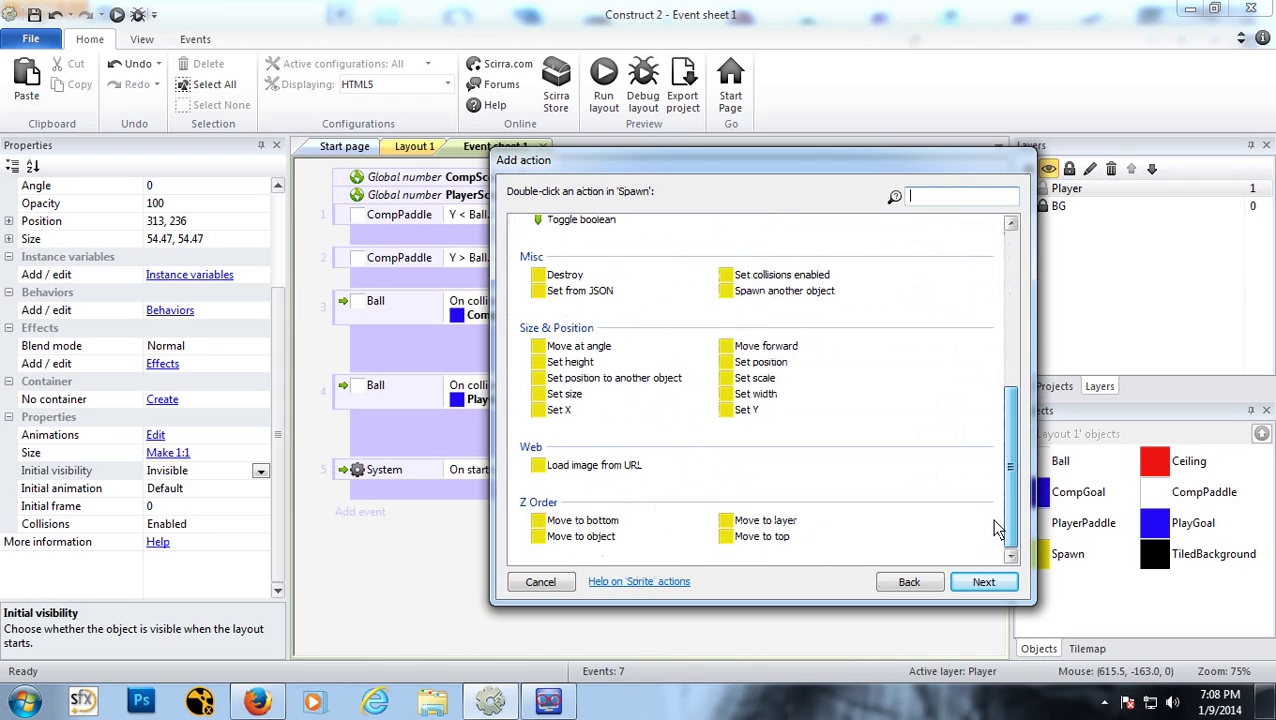
{"action": "double_click", "coordinate": [745, 292]}
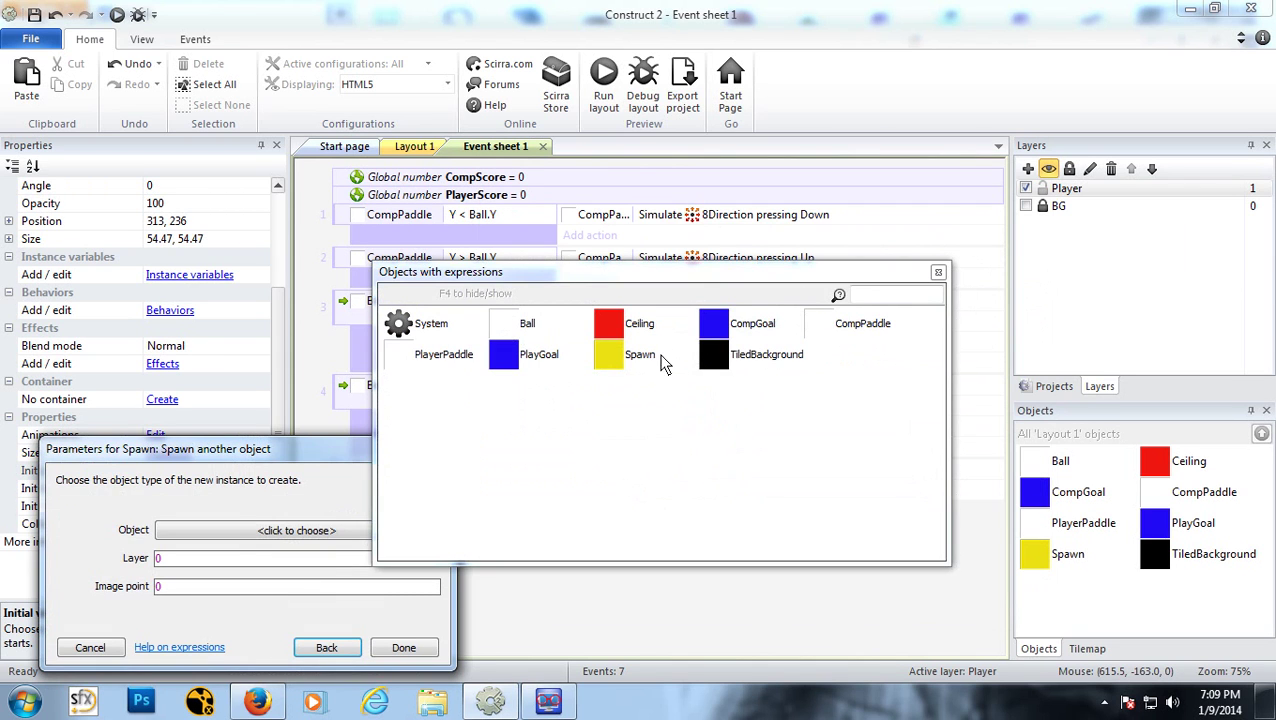
{"action": "left_click", "coordinate": [240, 532]}
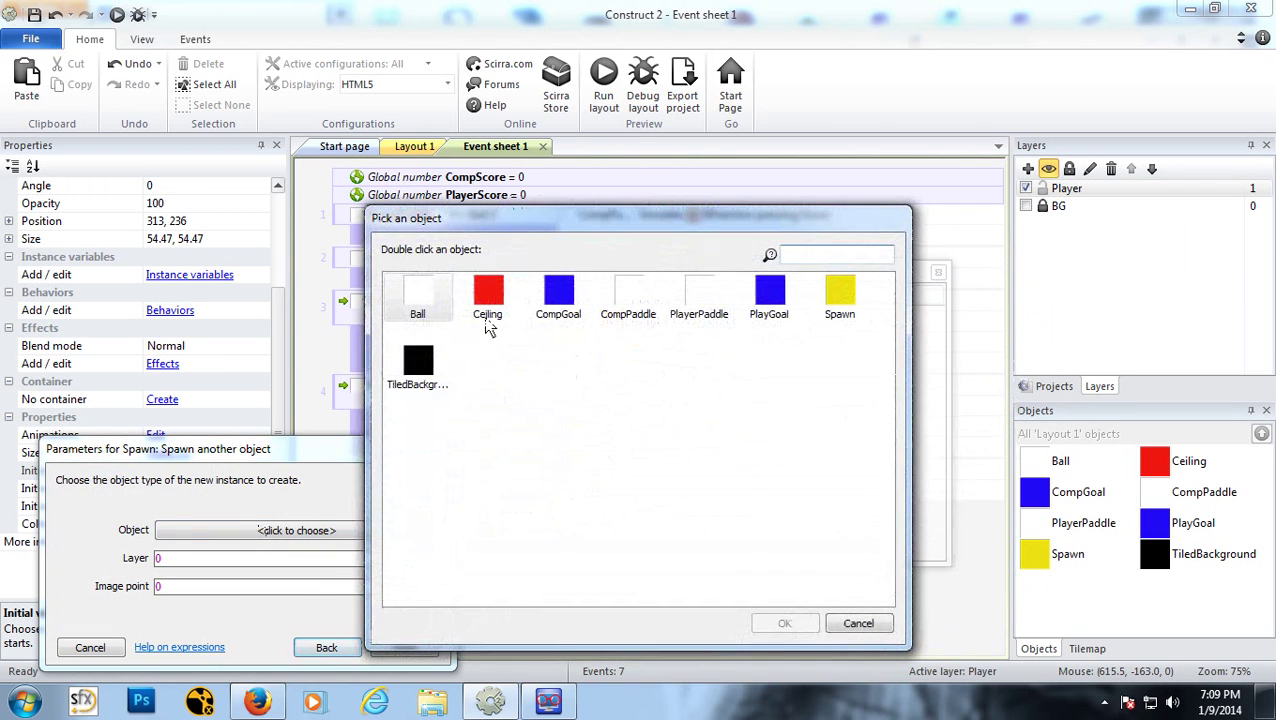
{"action": "left_click", "coordinate": [784, 623]}
{"action": "left_click", "coordinate": [271, 576]}
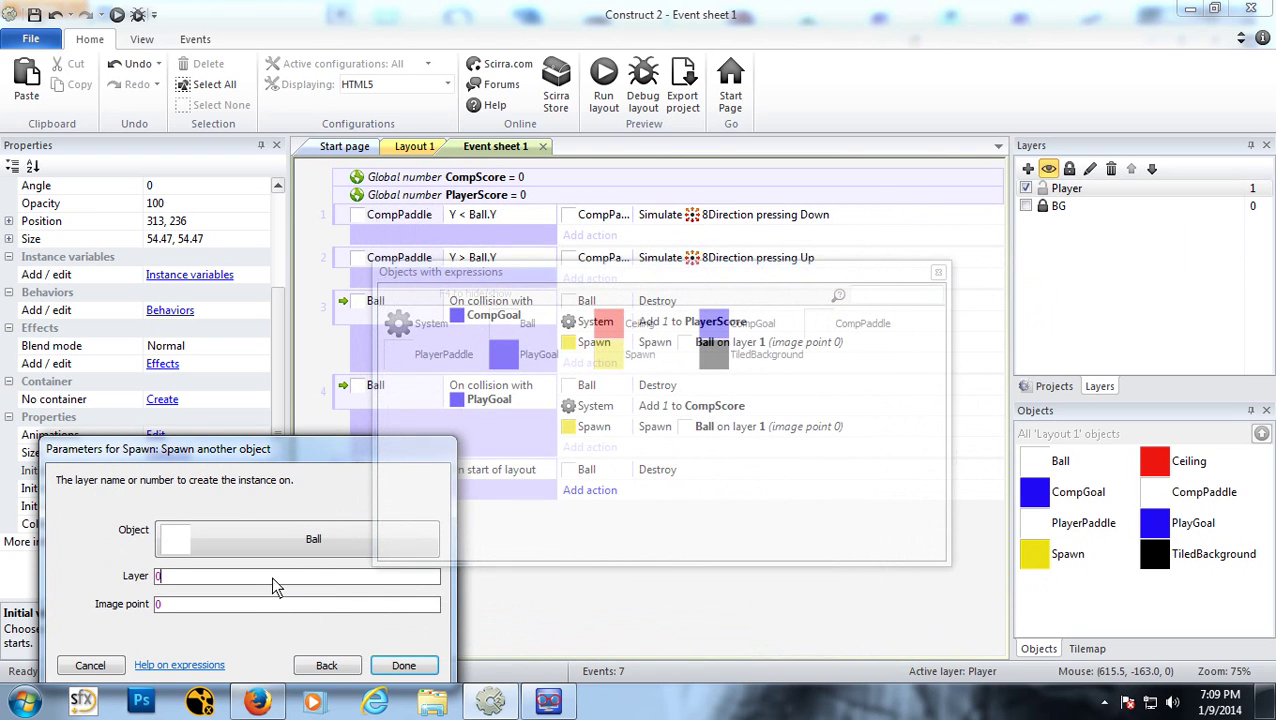
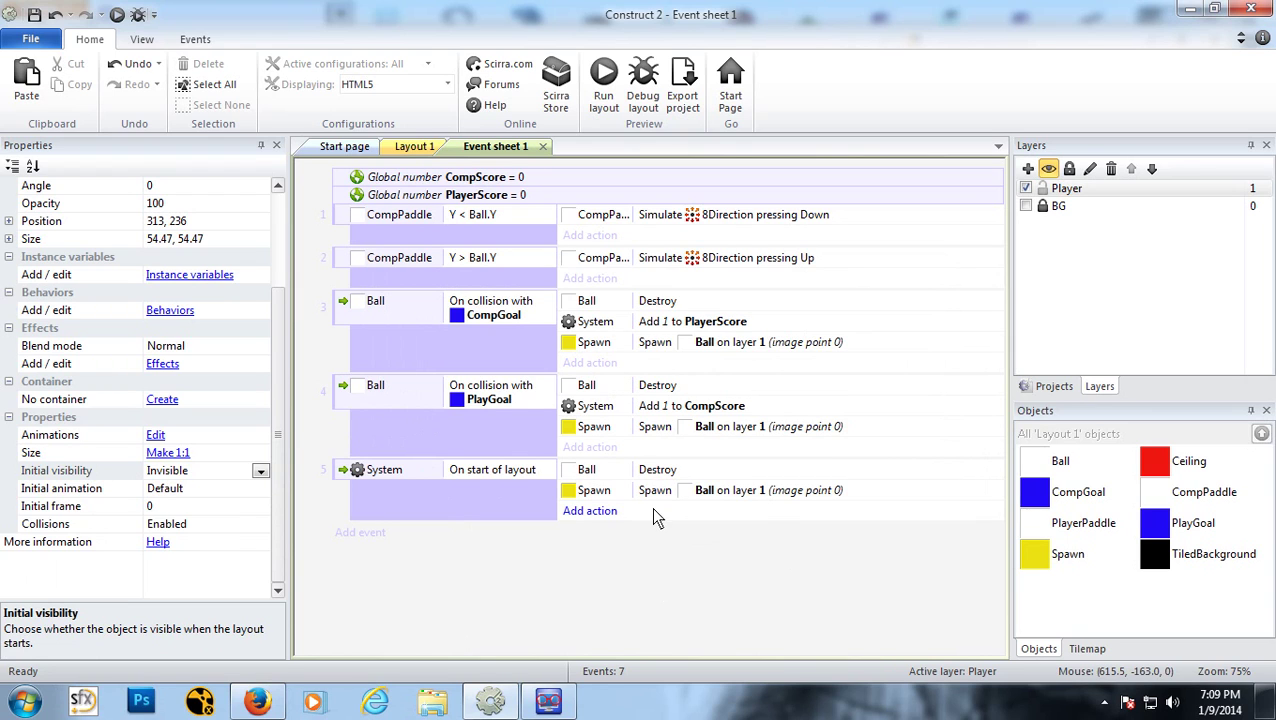
Step: Preview the game, move the player paddle down to check the ball's spawning at start, close the preview and return to Construct 2
{"action": "left_click", "coordinate": [116, 16]}
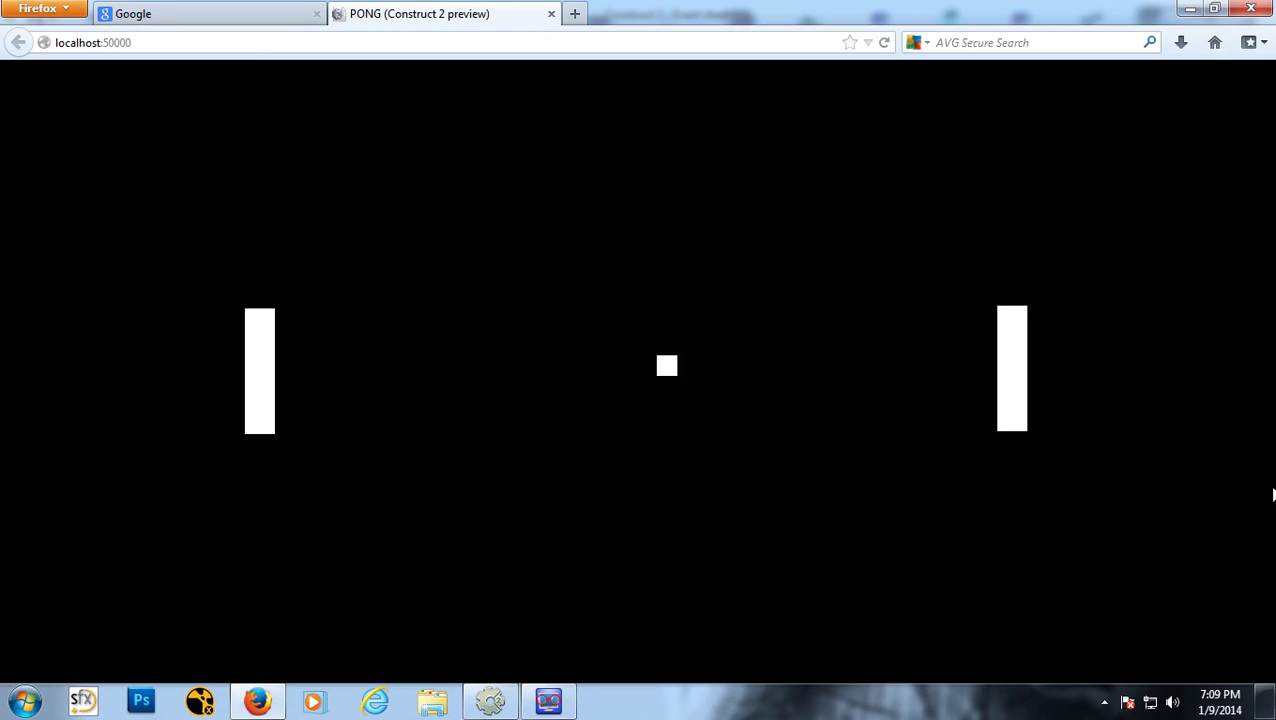
{"action": "key", "text": "Down"}
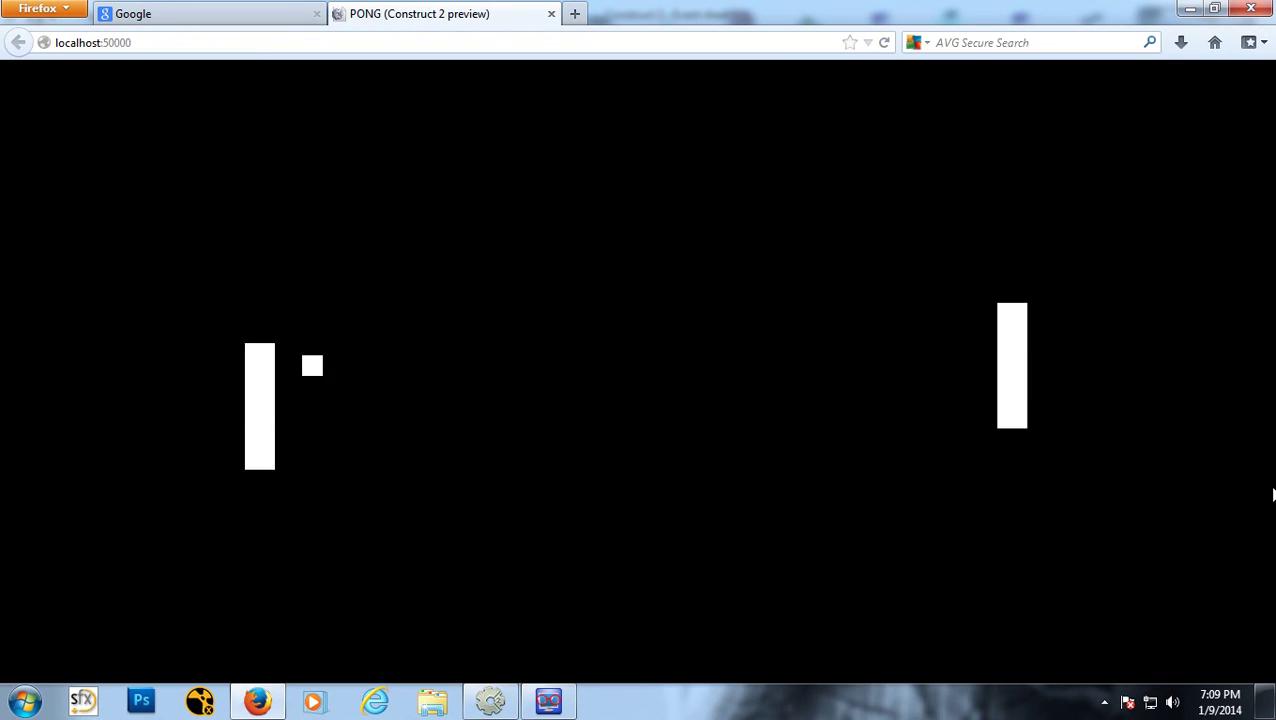
{"action": "key", "text": "Down"}
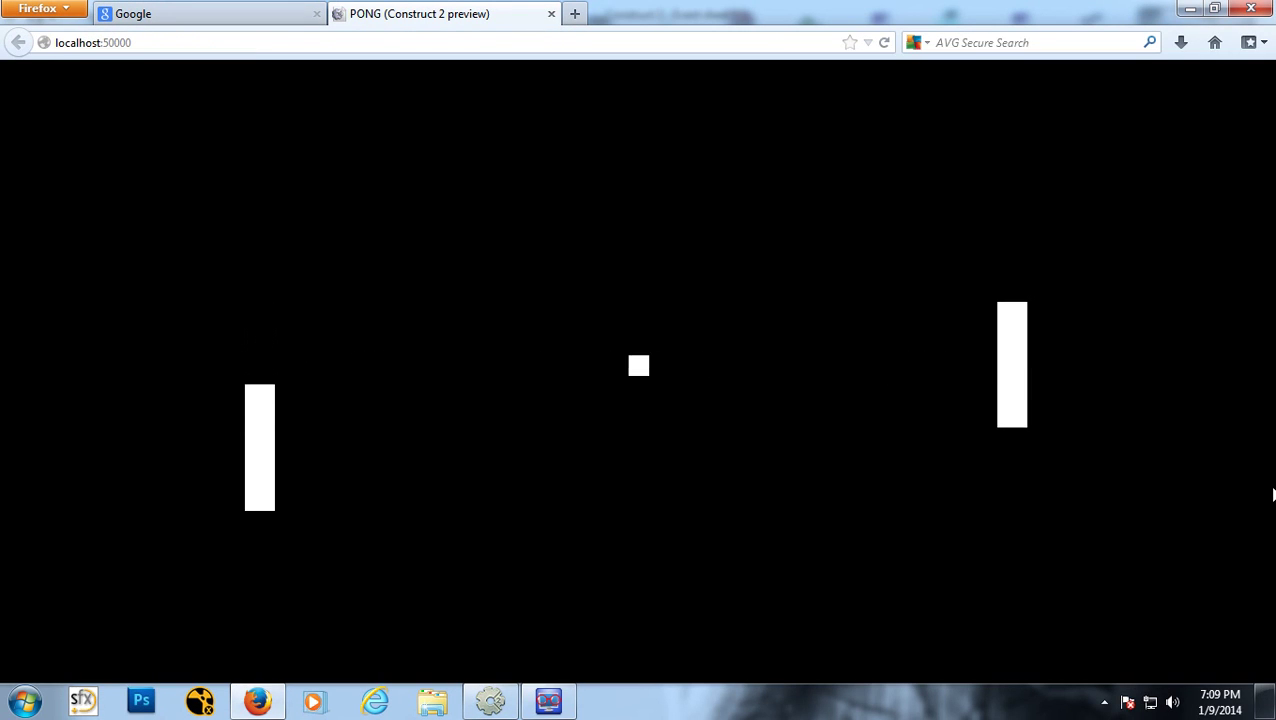
{"action": "key", "text": "Down"}
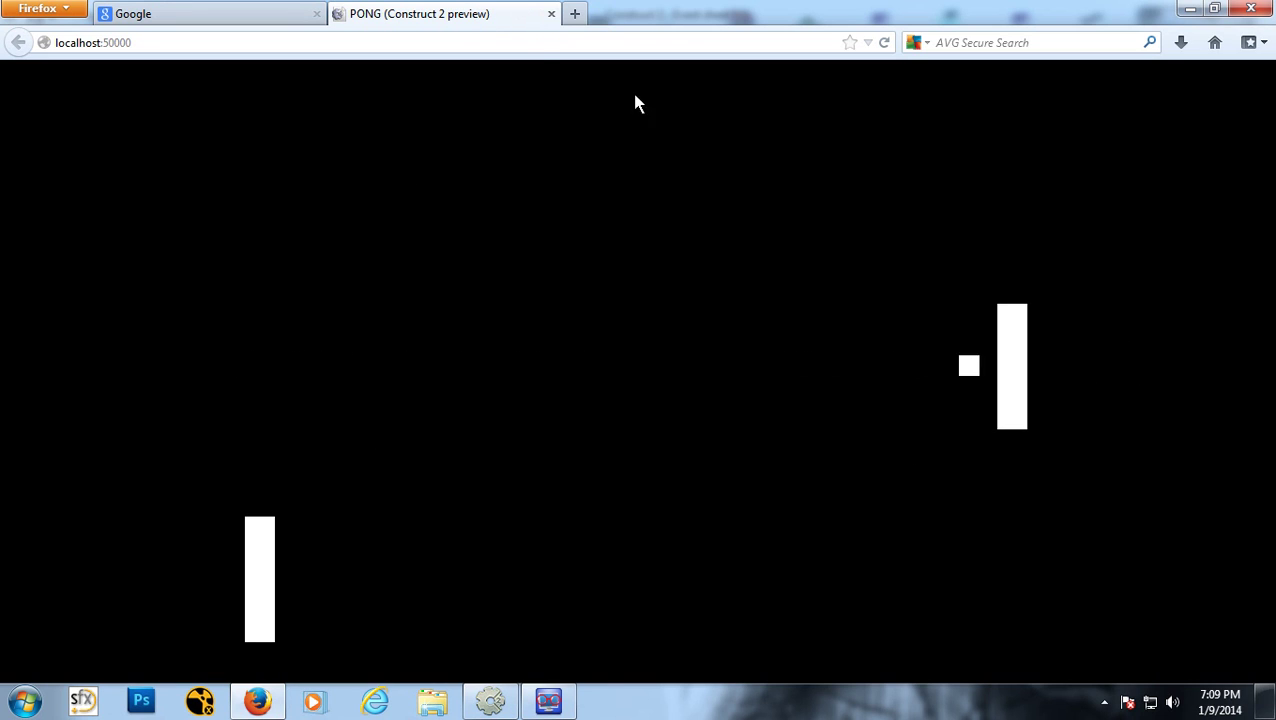
{"action": "left_click", "coordinate": [551, 14]}
{"action": "left_click", "coordinate": [503, 704]}
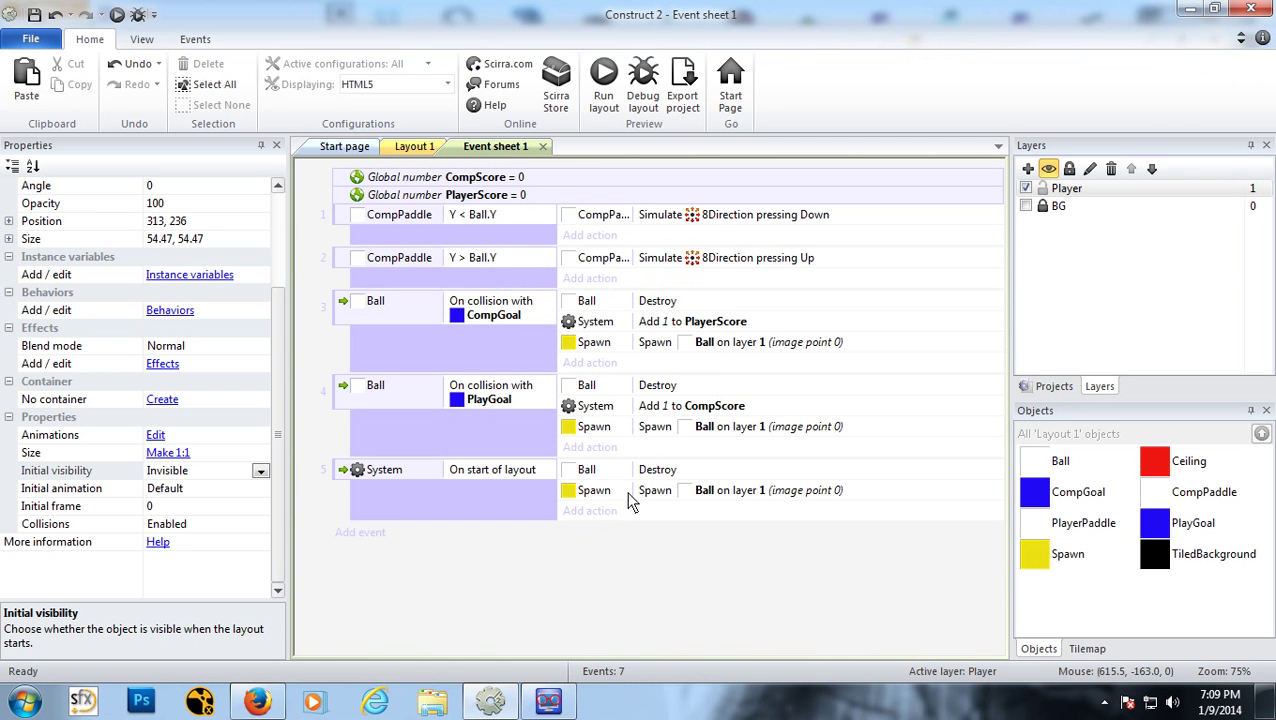
Step: Start a Ball action in the On start of layout event using the Bullet behavior's Set angle of motion
{"action": "left_click", "coordinate": [598, 512]}
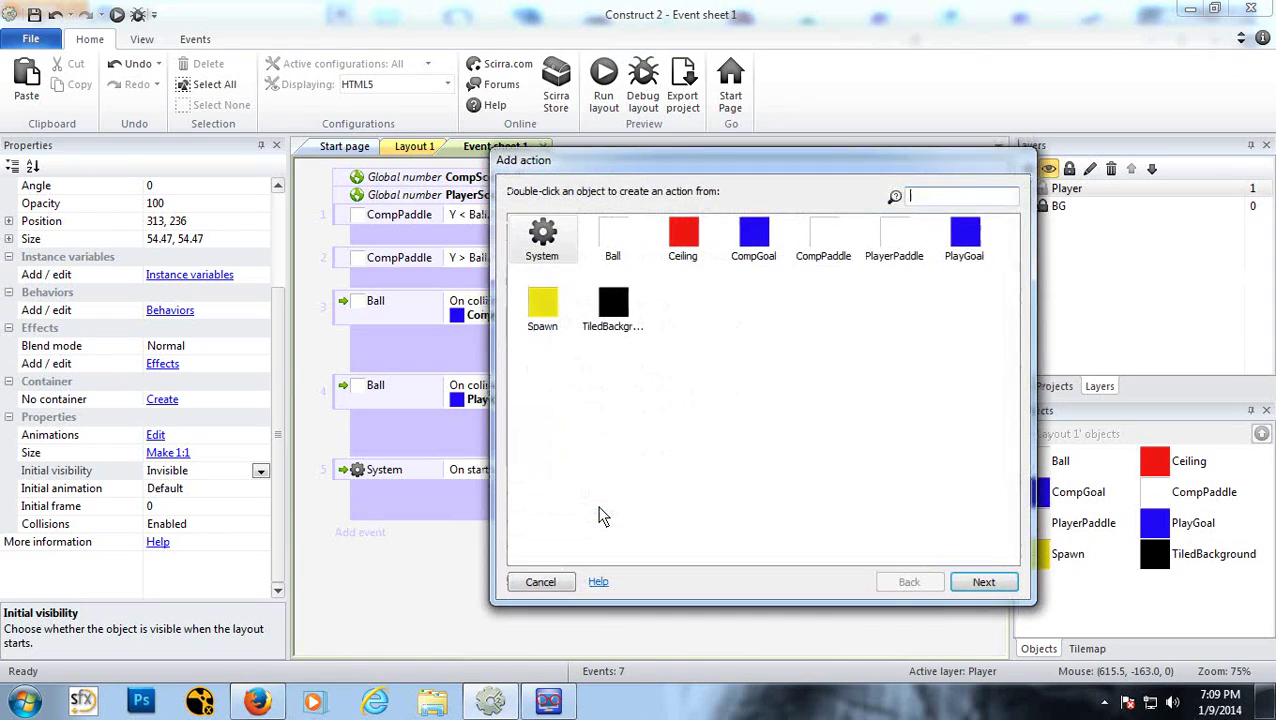
{"action": "double_click", "coordinate": [560, 265]}
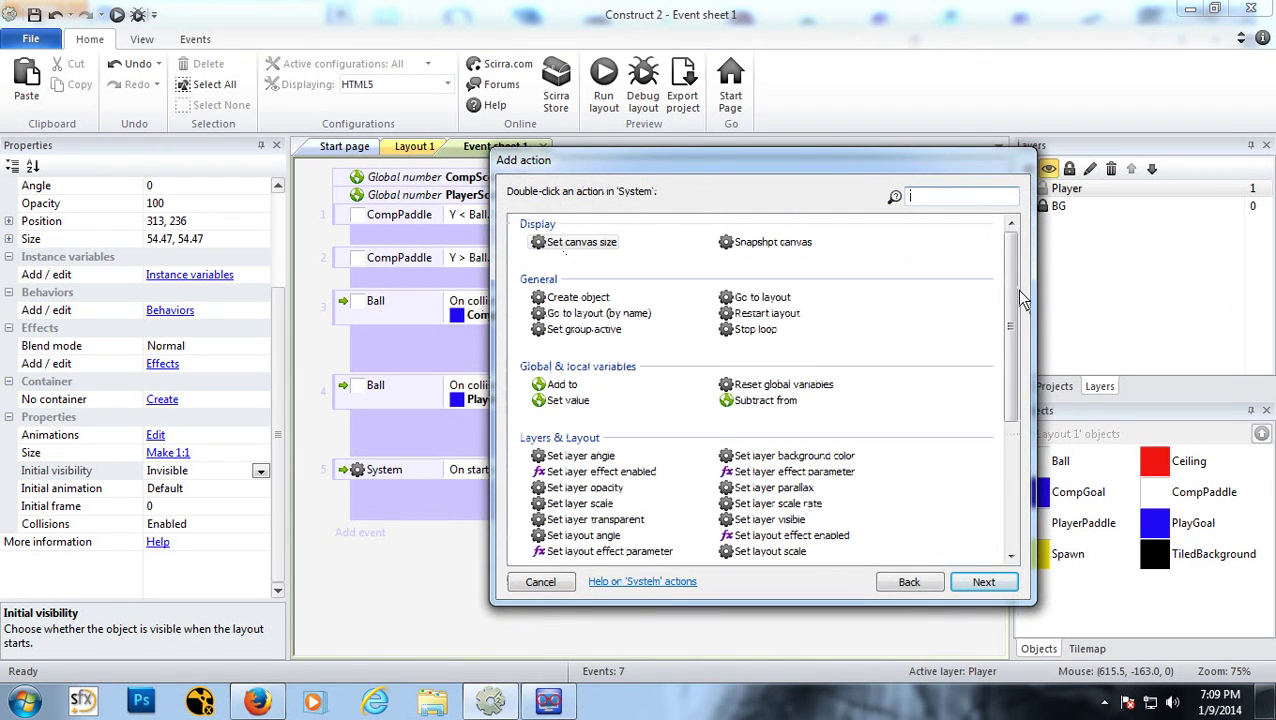
{"action": "left_click", "coordinate": [909, 586]}
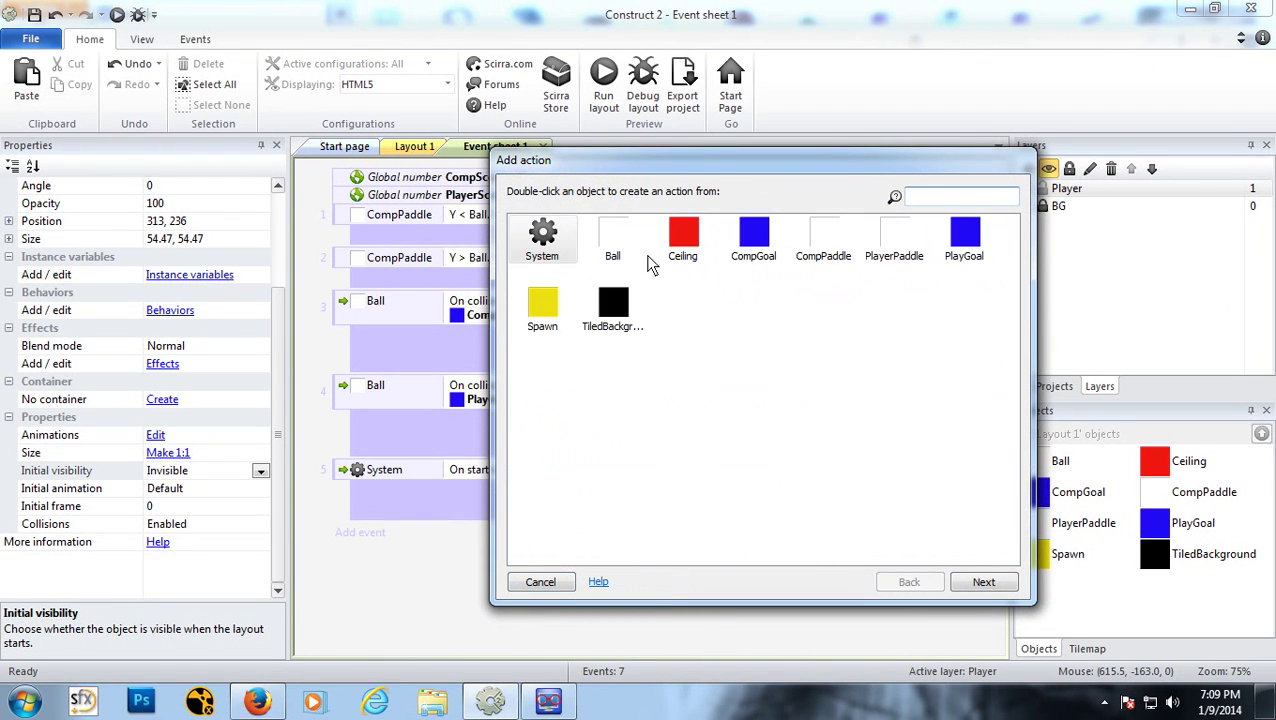
{"action": "double_click", "coordinate": [614, 245]}
{"action": "left_click_drag", "start_coordinate": [1010, 322], "coordinate": [1010, 435]}
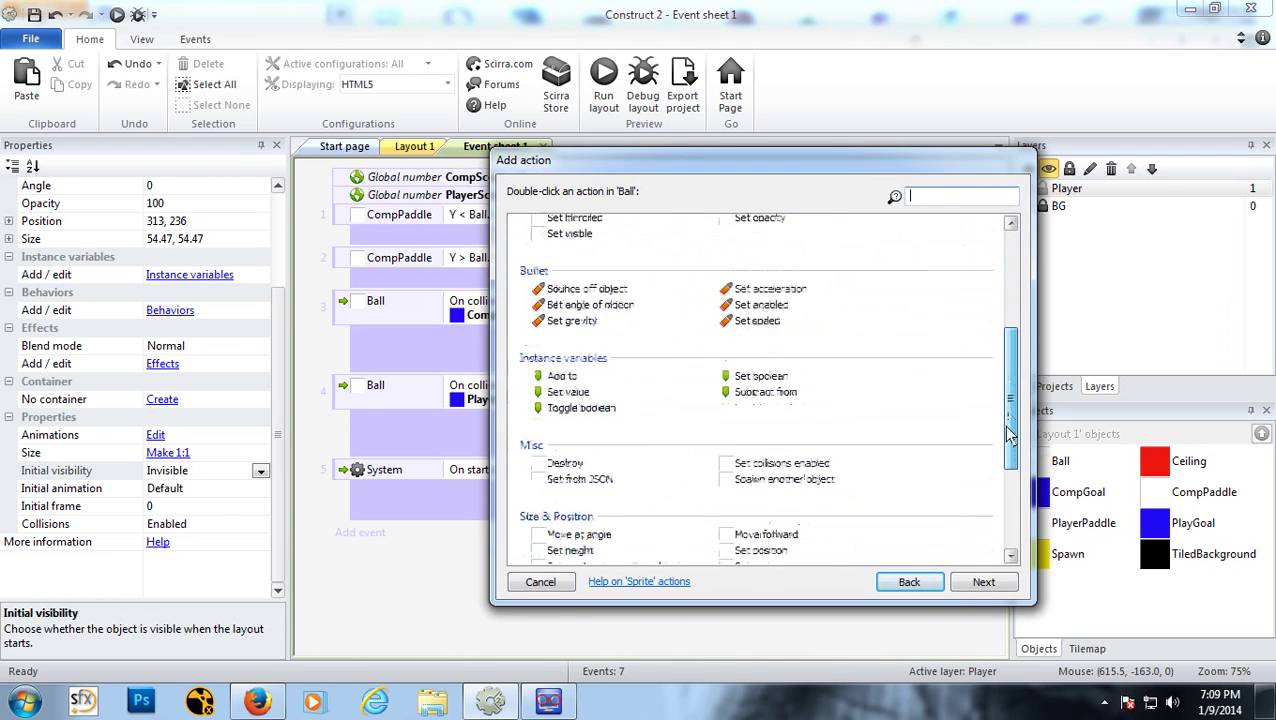
{"action": "left_click", "coordinate": [568, 303]}
{"action": "left_click", "coordinate": [983, 582]}
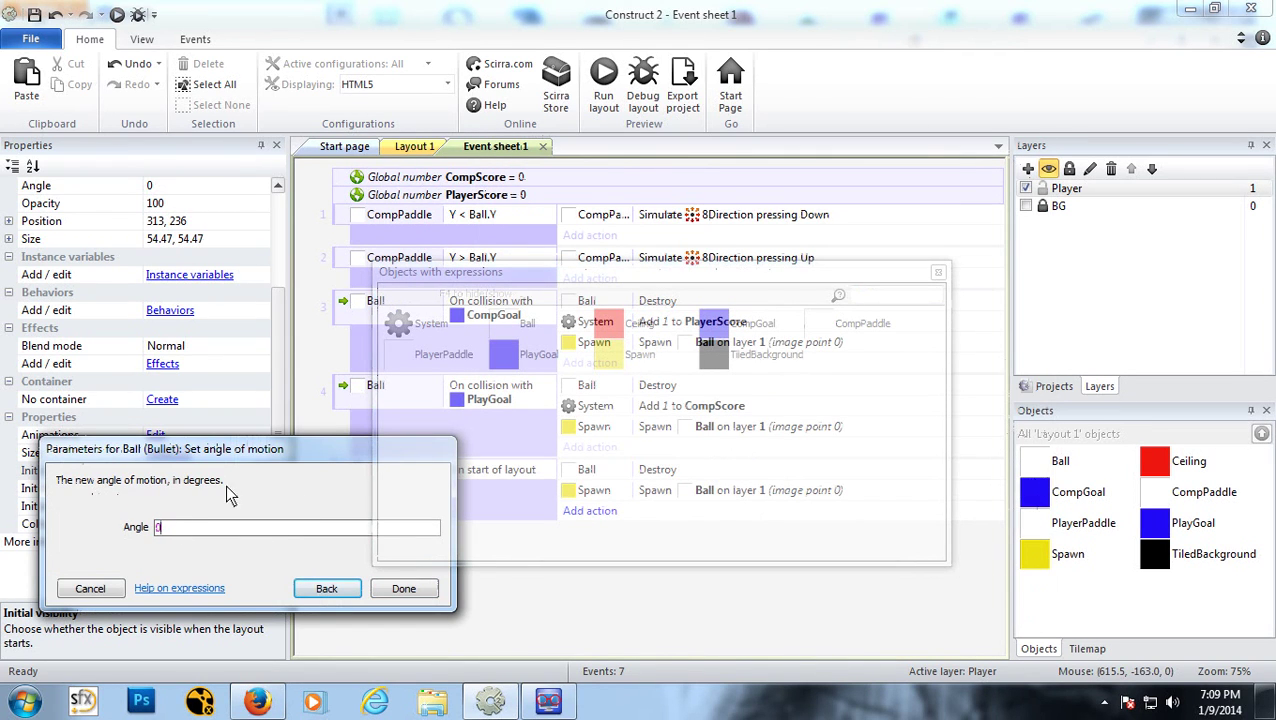
Step: Set the Ball's Bullet angle of motion to random(360) and finish the action
{"action": "left_click_drag", "start_coordinate": [312, 460], "coordinate": [301, 380]}
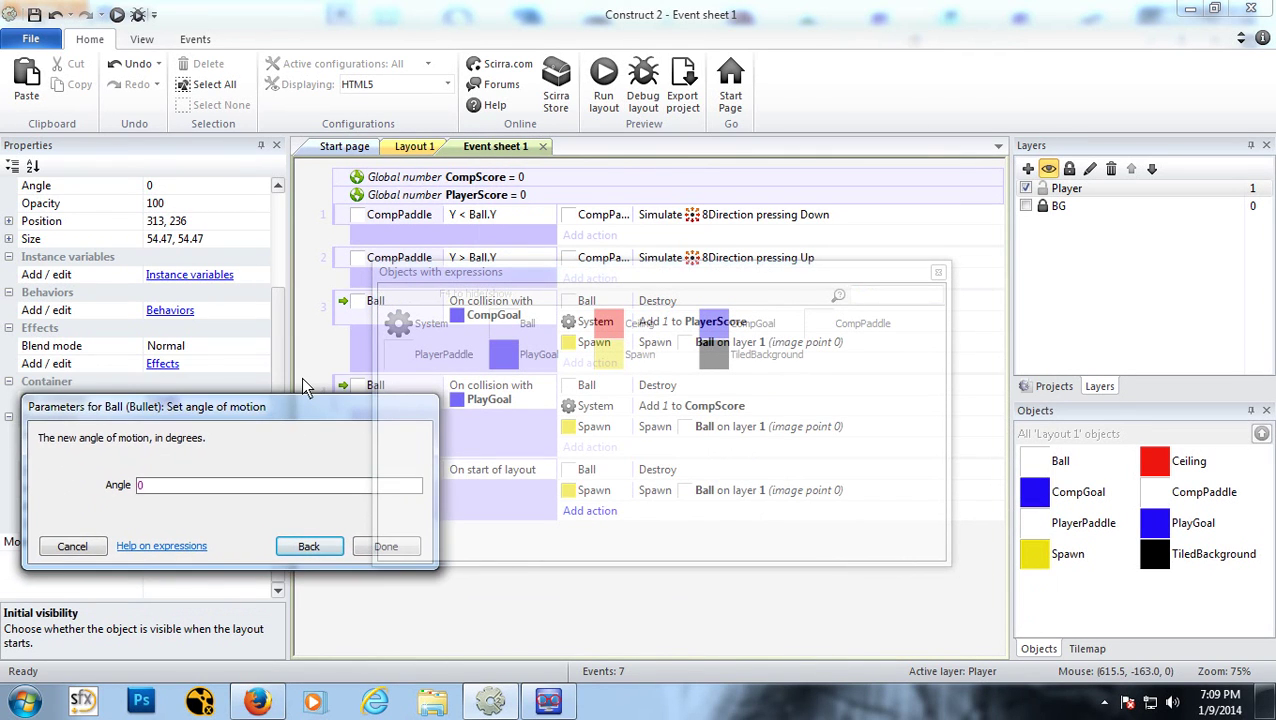
{"action": "type", "text": "ra"}
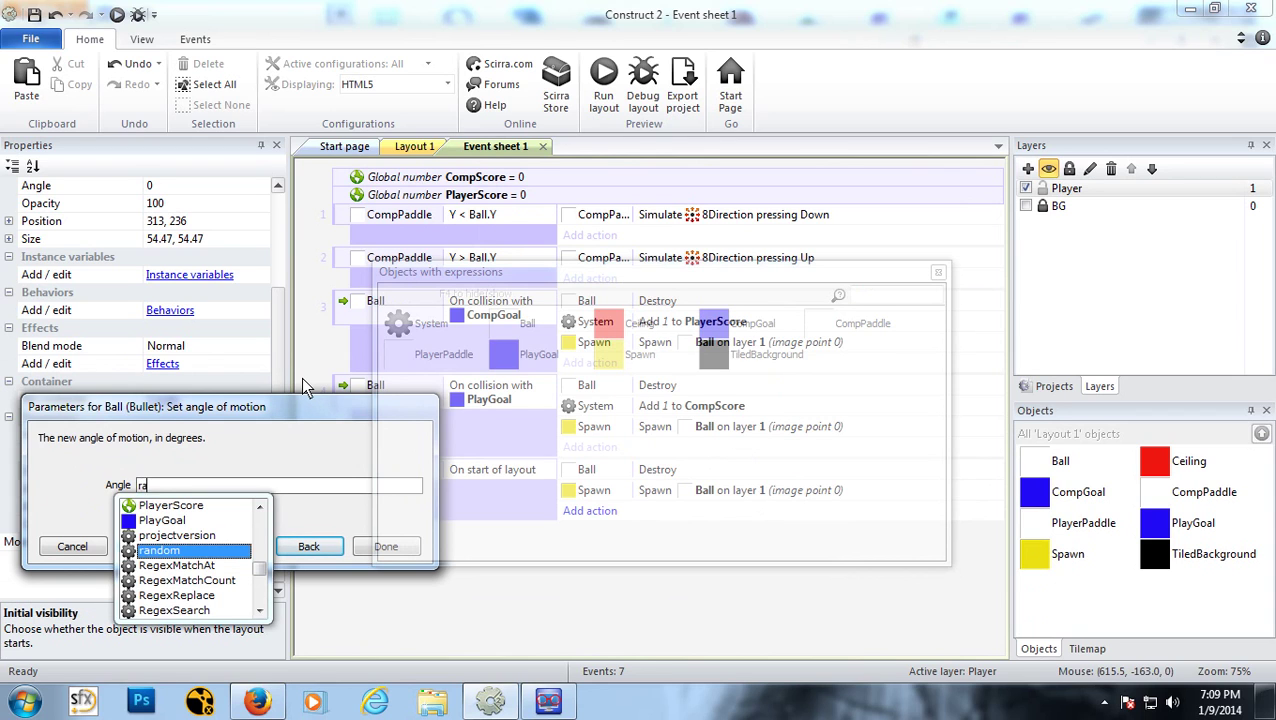
{"action": "type", "text": "ndom("}
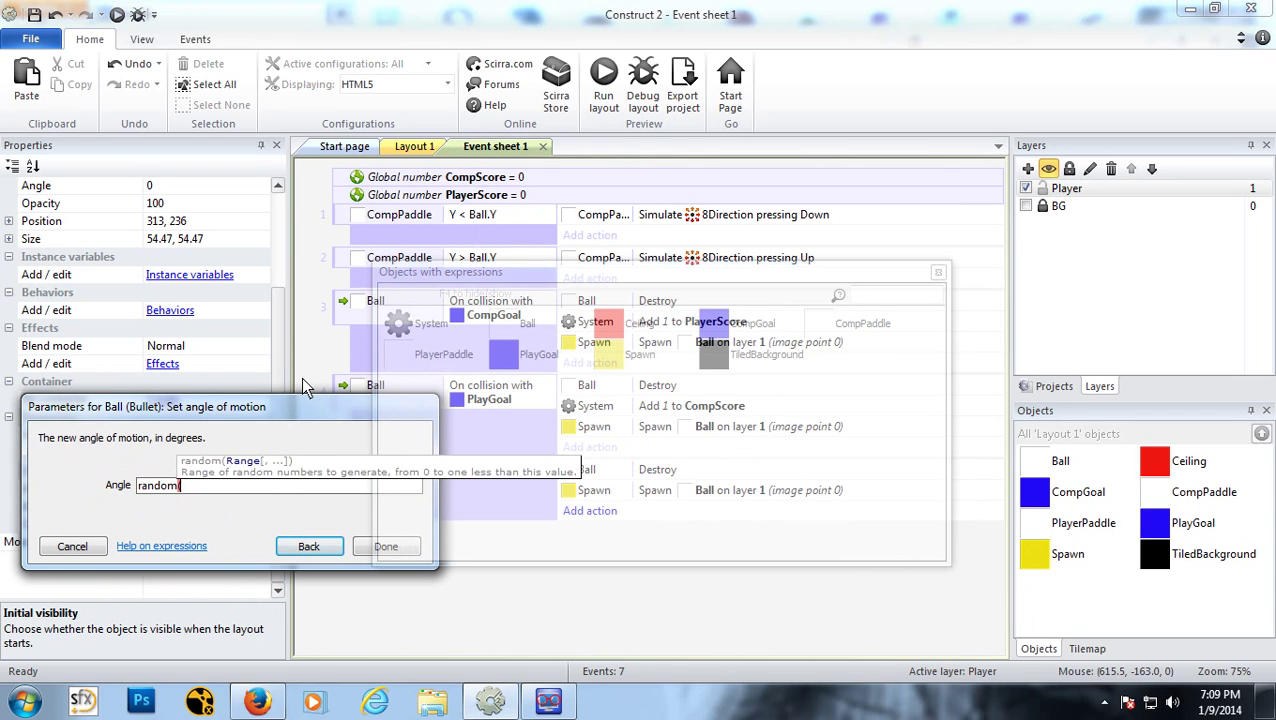
{"action": "type", "text": "360)"}
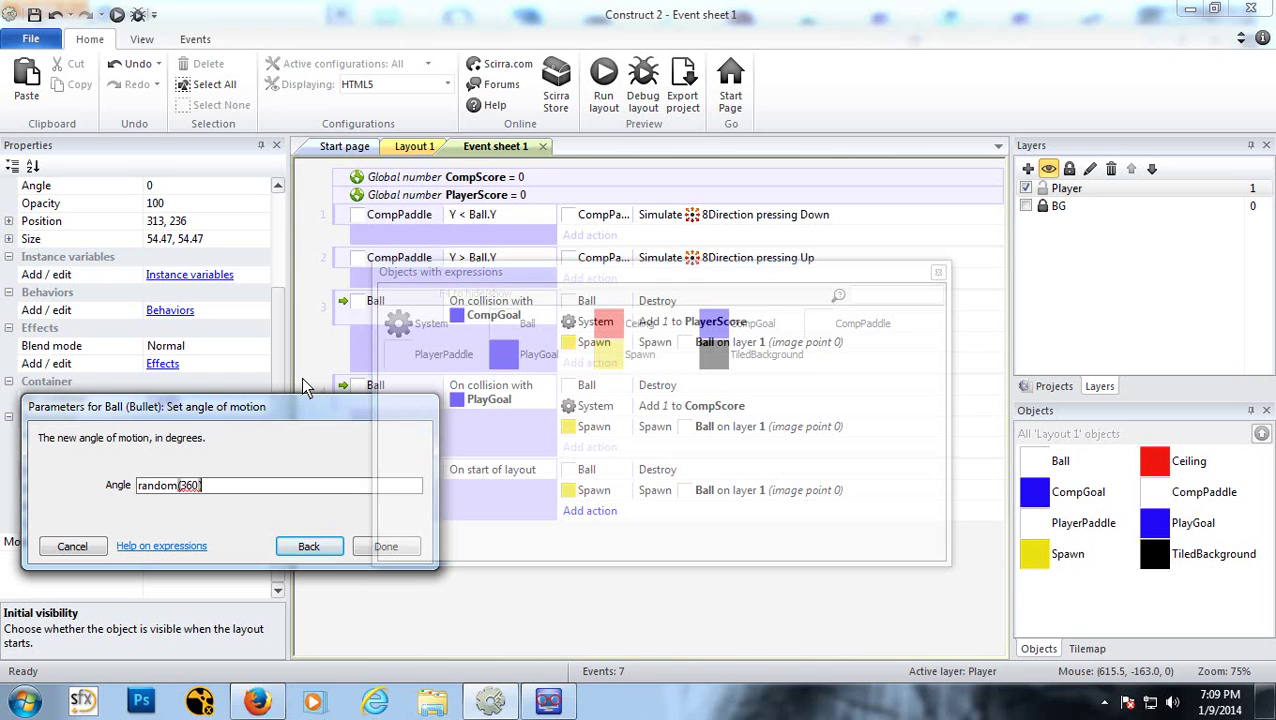
{"action": "left_click_drag", "start_coordinate": [385, 402], "coordinate": [553, 333]}
{"action": "left_click", "coordinate": [322, 425]}
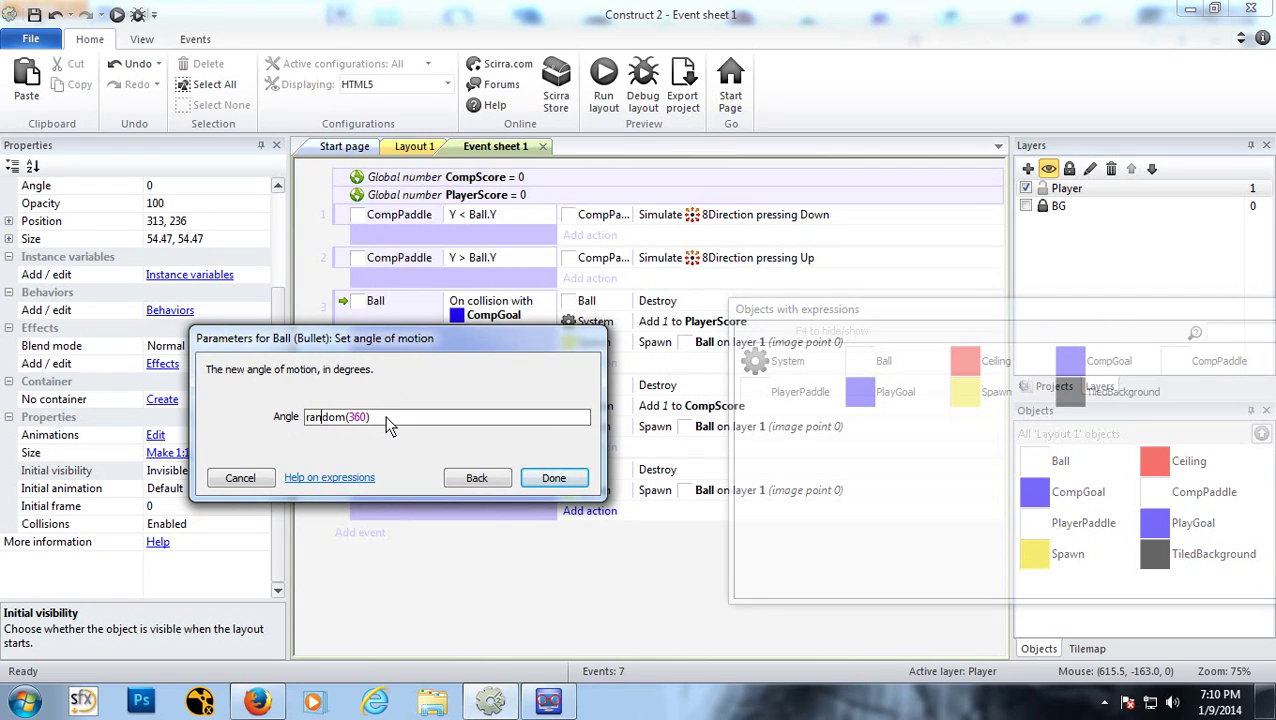
{"action": "left_click", "coordinate": [540, 473]}
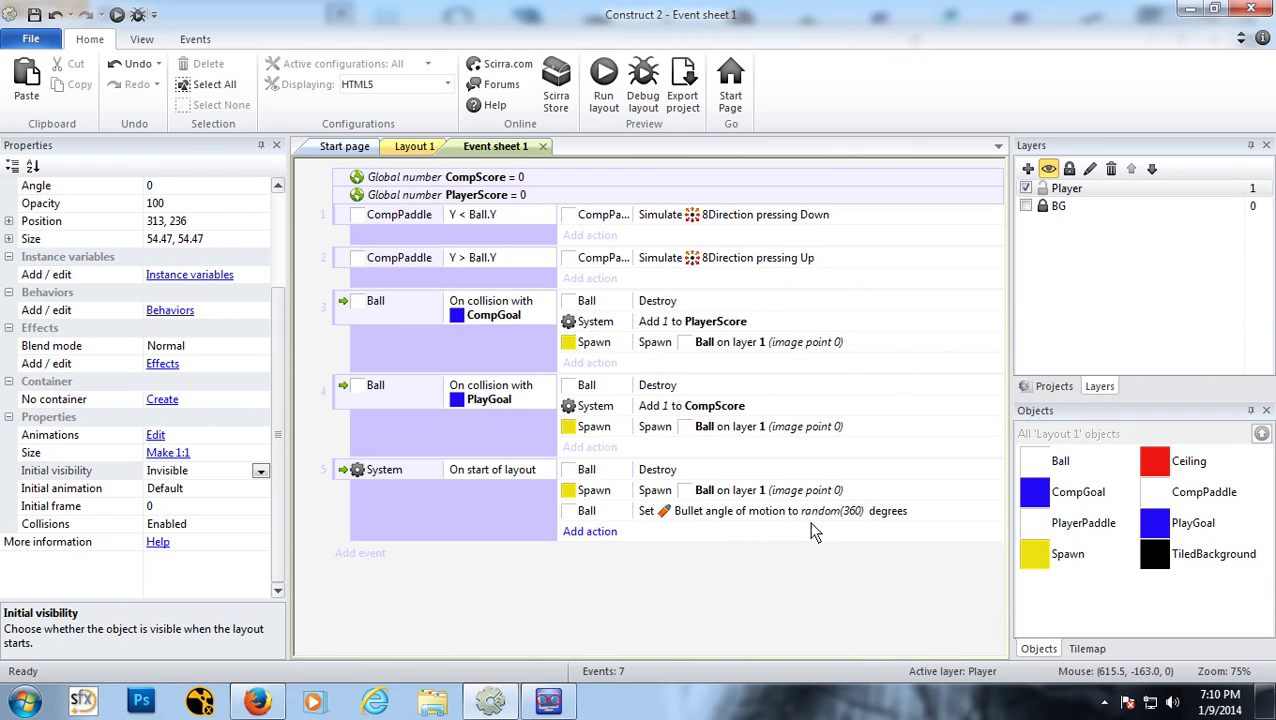
Step: Preview the game to test the ball's random starting direction, moving the player paddle down, and return to Construct 2 after closing the preview
{"action": "left_click", "coordinate": [713, 513]}
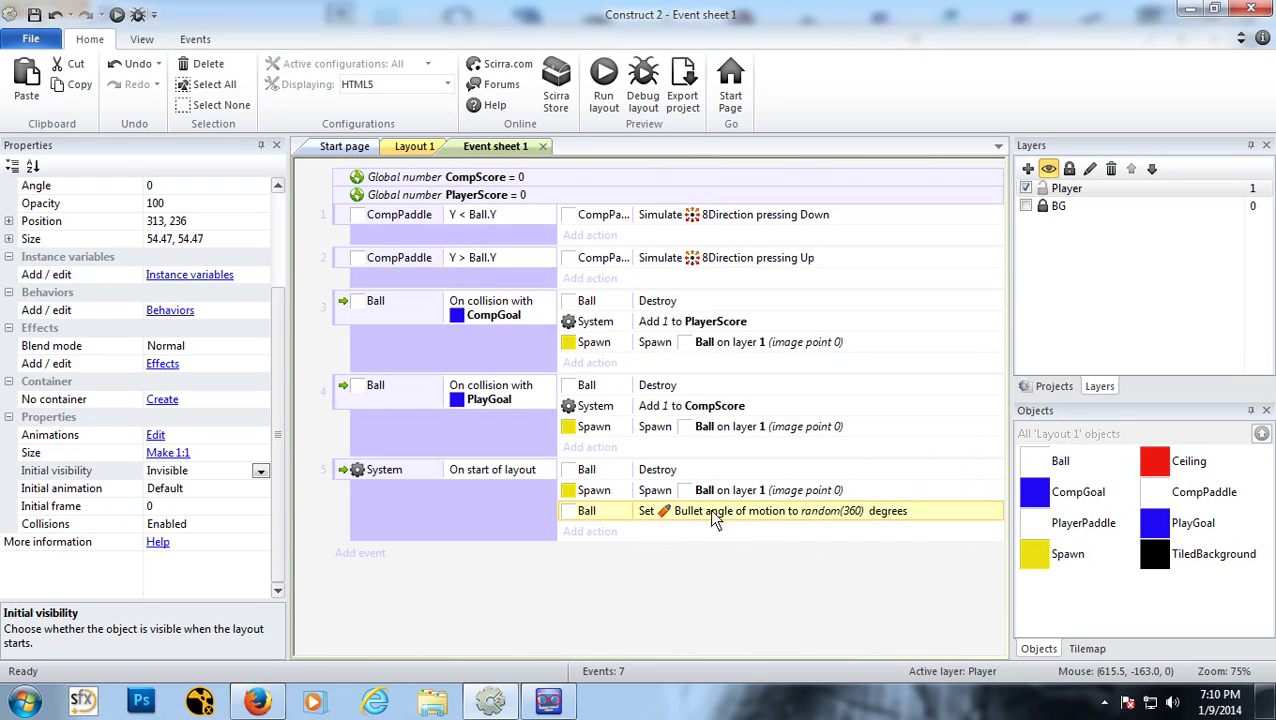
{"action": "mouse_move", "coordinate": [704, 513]}
{"action": "left_mouse_down"}
{"action": "mouse_move", "coordinate": [711, 485]}
{"action": "mouse_move", "coordinate": [707, 506]}
{"action": "left_mouse_up"}
{"action": "left_click", "coordinate": [119, 17]}
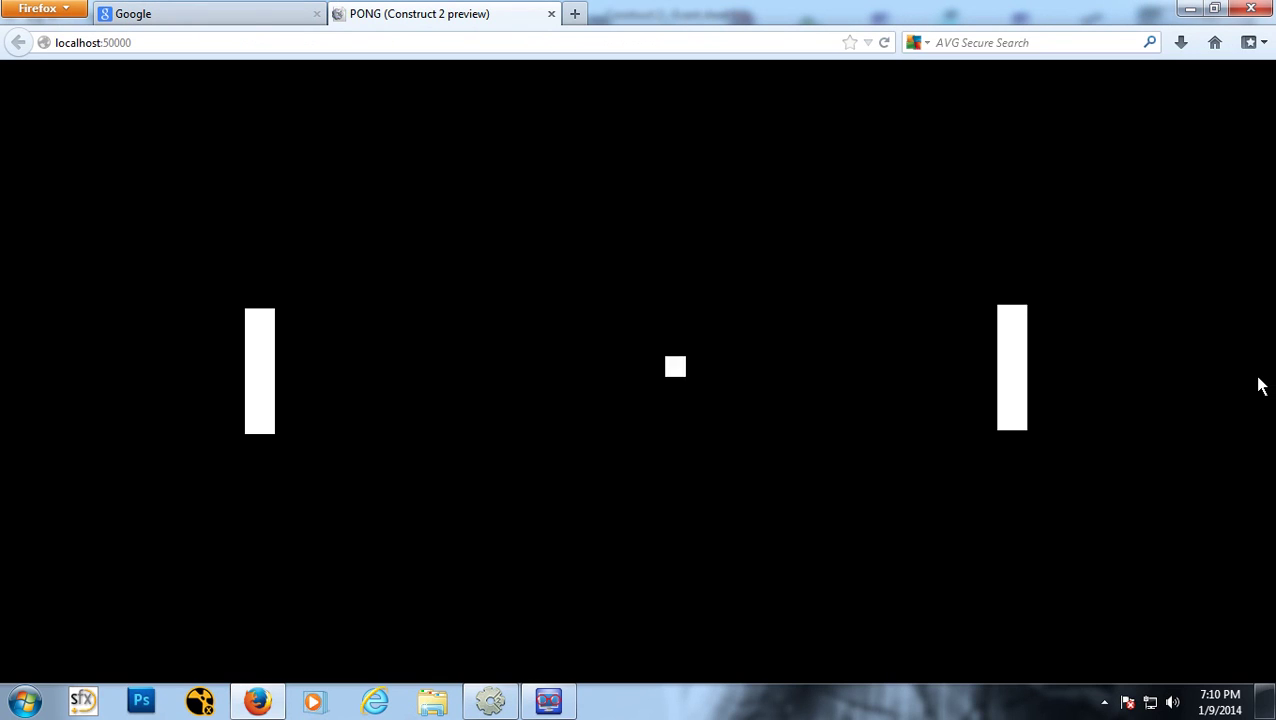
{"action": "key", "text": "Down"}
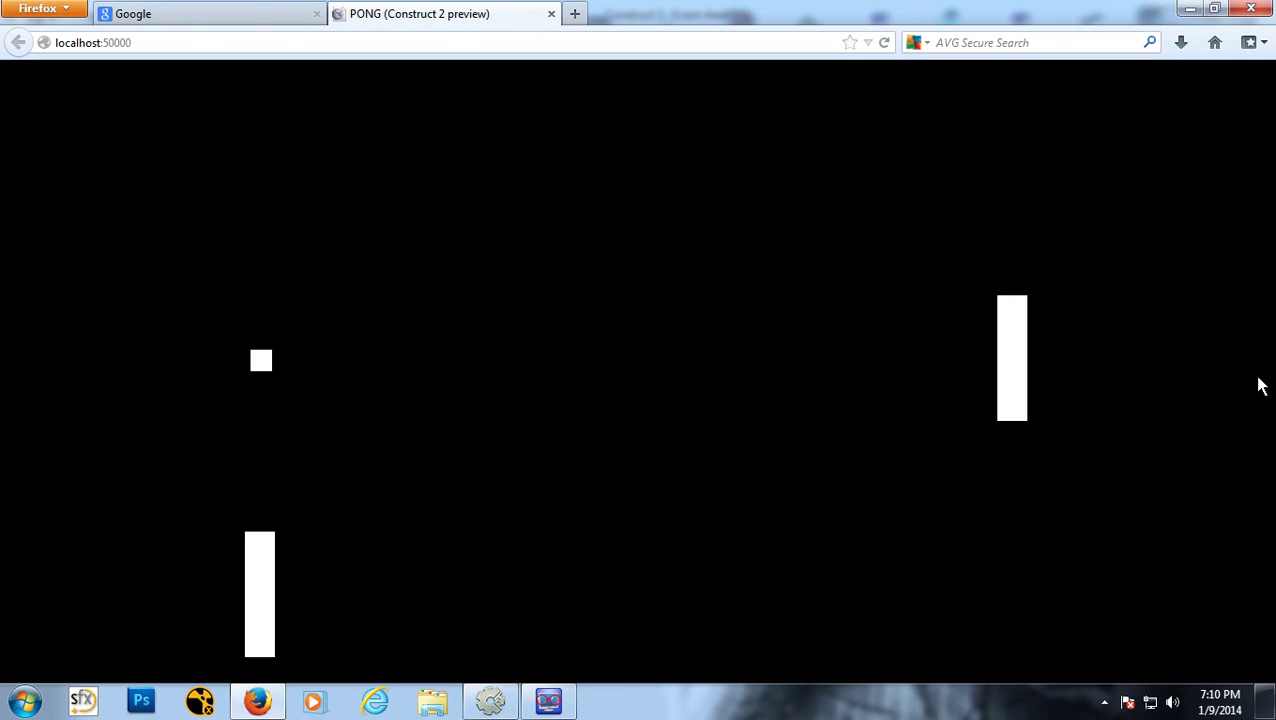
{"action": "left_click", "coordinate": [551, 14]}
{"action": "left_click", "coordinate": [491, 705]}
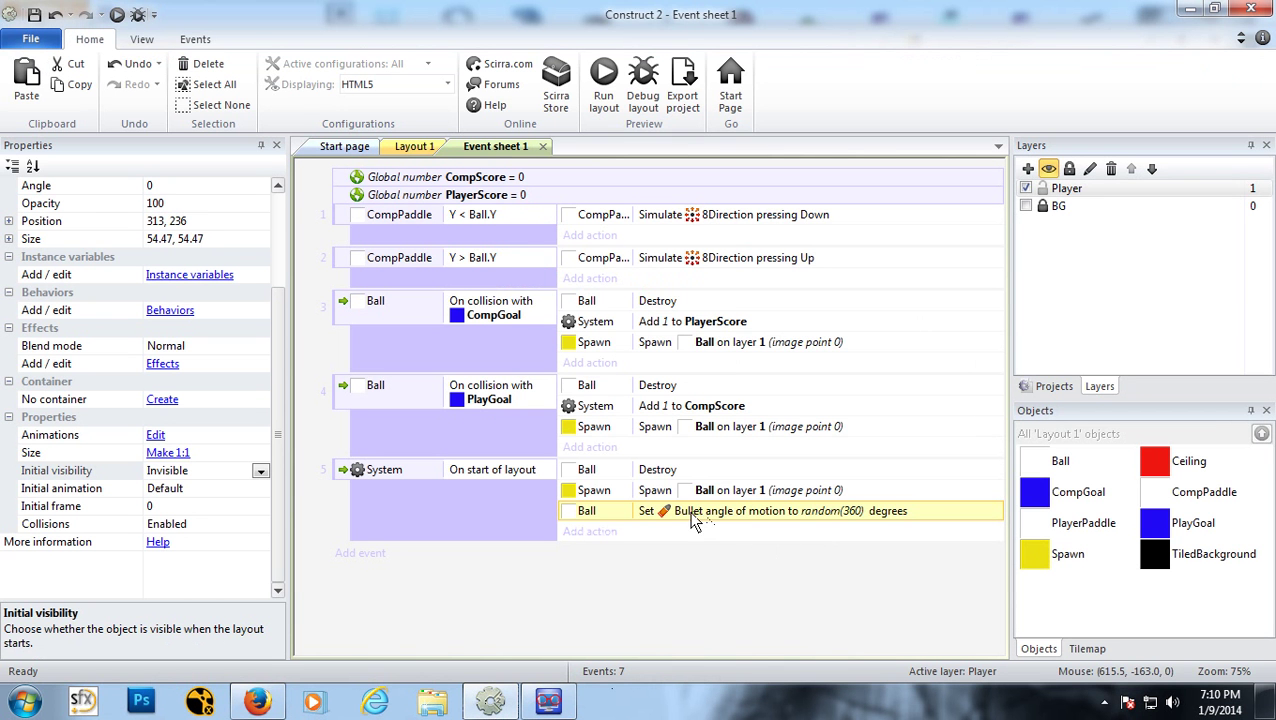
Step: Preview the game to test the ball's starting direction, moving the player paddle down, and return to Construct 2 after closing the preview
{"action": "left_click", "coordinate": [116, 14]}
{"action": "key", "text": "Down"}
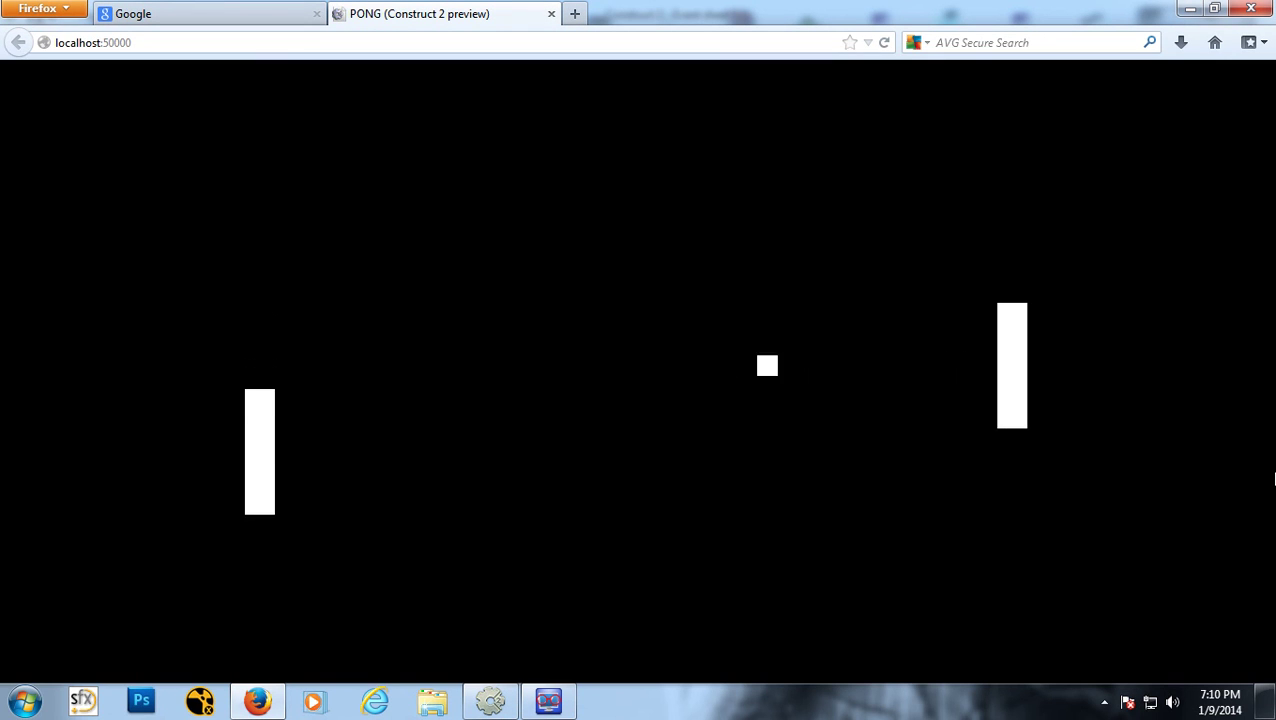
{"action": "left_click", "coordinate": [551, 14]}
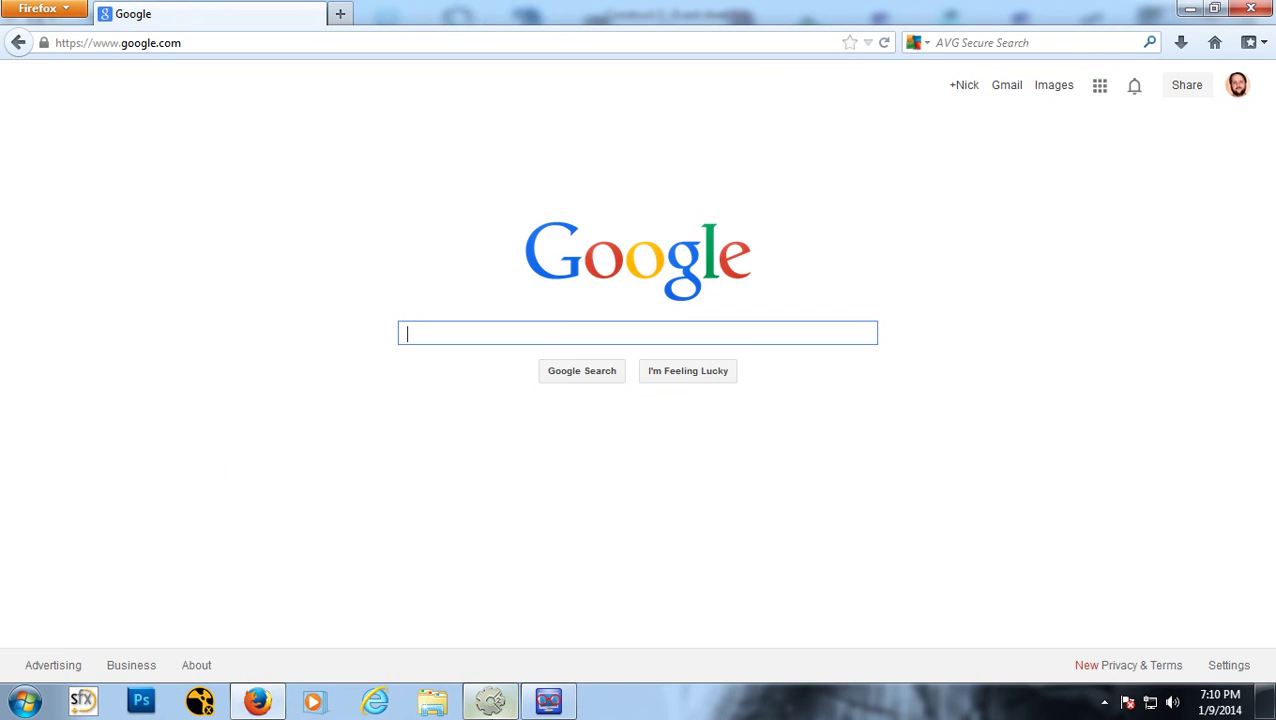
{"action": "left_click", "coordinate": [491, 703]}
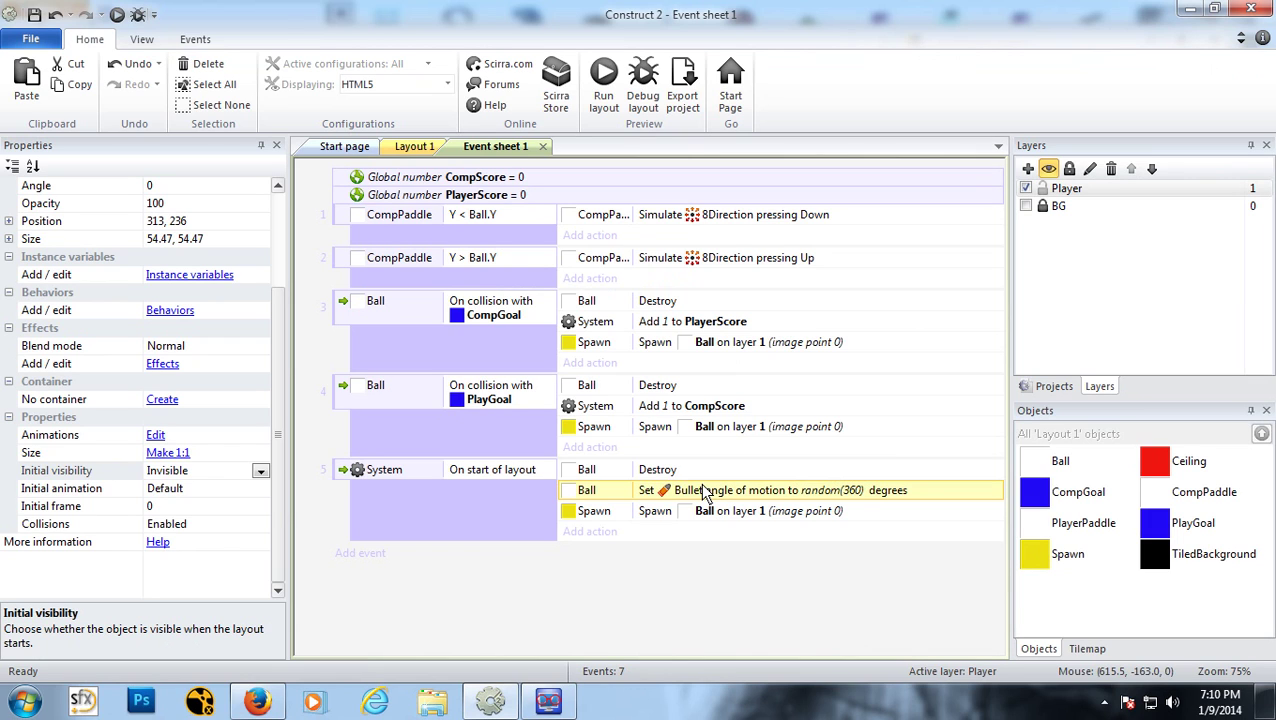
Step: Paste the Ball's random(360) Bullet angle of motion action into the PlayGoal and CompGoal collision events and place it above each Spawn action
{"action": "left_click", "coordinate": [649, 409]}
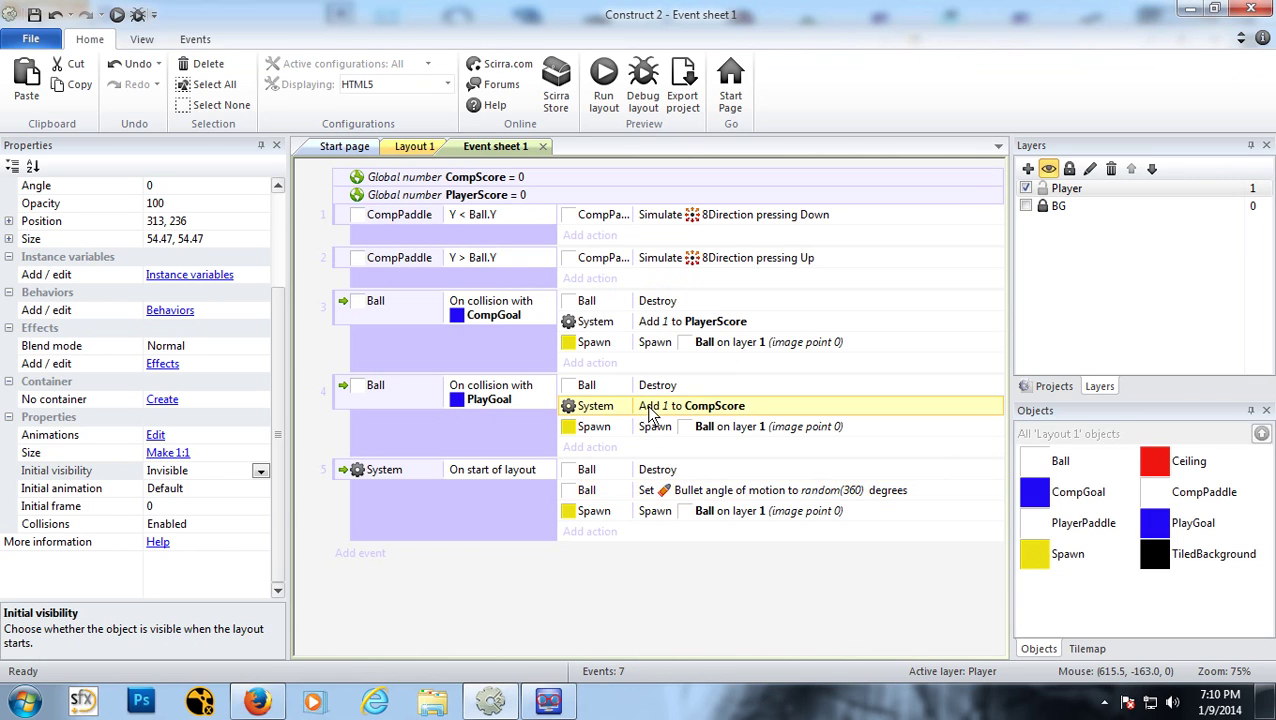
{"action": "key", "text": "ctrl+v"}
{"action": "left_click", "coordinate": [668, 323]}
{"action": "key", "text": "ctrl+v"}
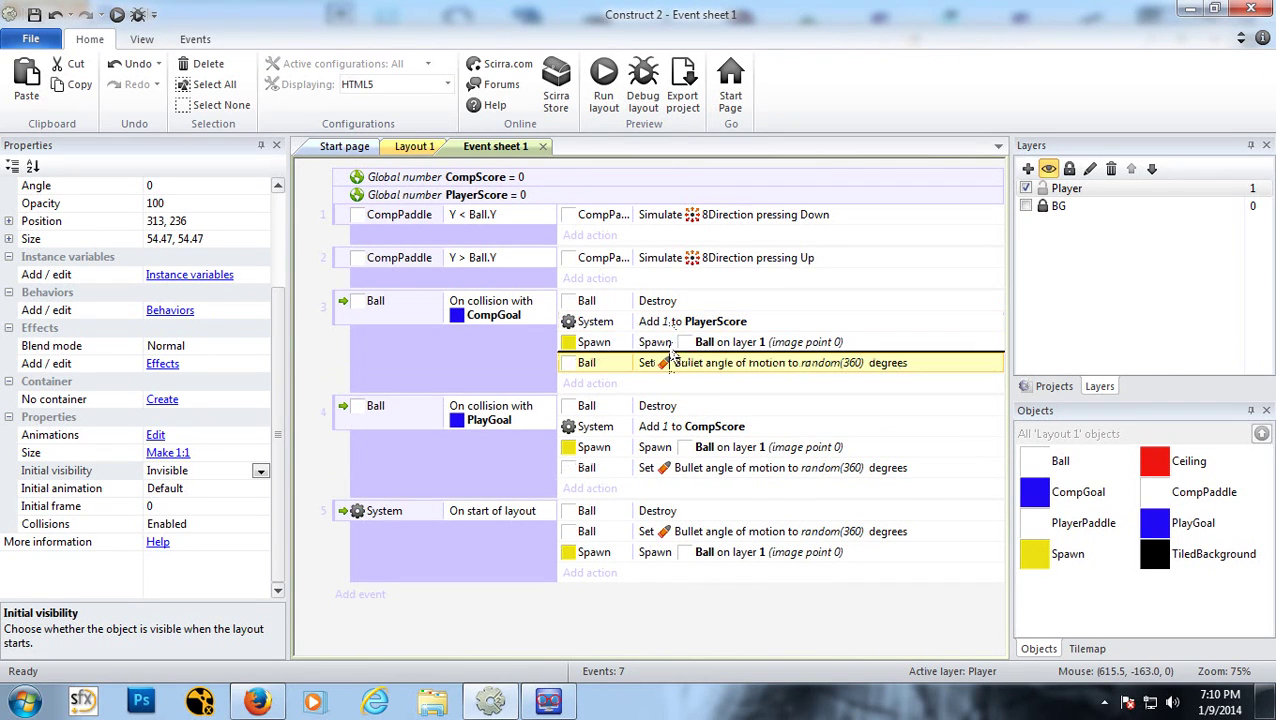
{"action": "left_click_drag", "start_coordinate": [672, 355], "coordinate": [675, 338]}
{"action": "left_click_drag", "start_coordinate": [703, 471], "coordinate": [415, 443]}
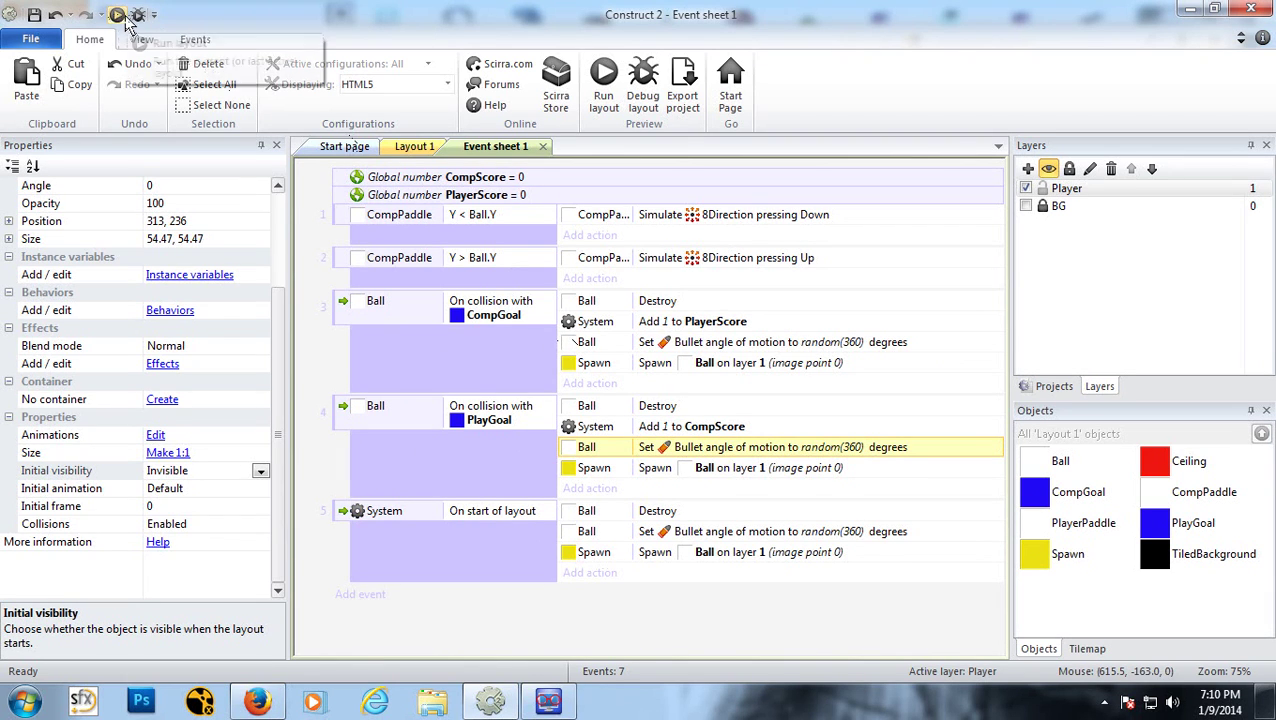
Step: Show Layout 1 and select the Ball sprite above the playfield, closing its image editor
{"action": "left_click", "coordinate": [406, 148]}
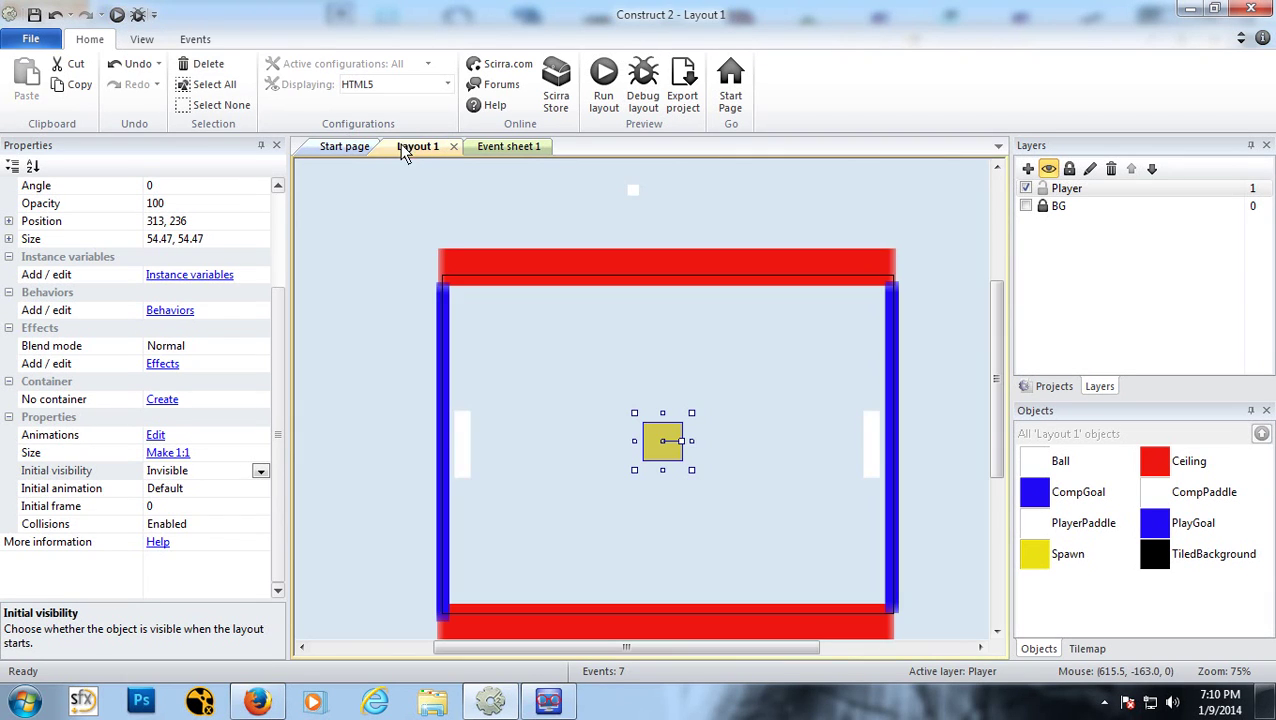
{"action": "double_click", "coordinate": [634, 192]}
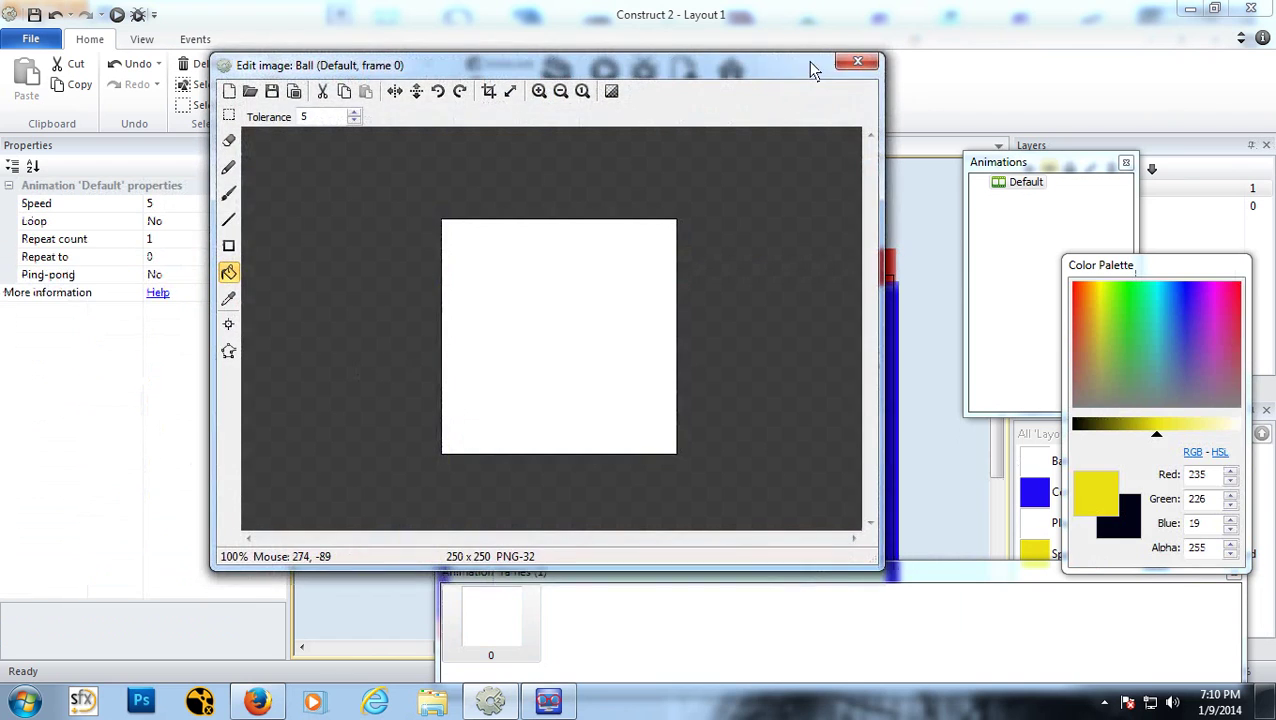
{"action": "left_click", "coordinate": [858, 63]}
Step: Test the ball's direction at start and after goals in the game preview, lowering the player paddle, then close it and return to Construct 2
{"action": "left_click", "coordinate": [137, 16]}
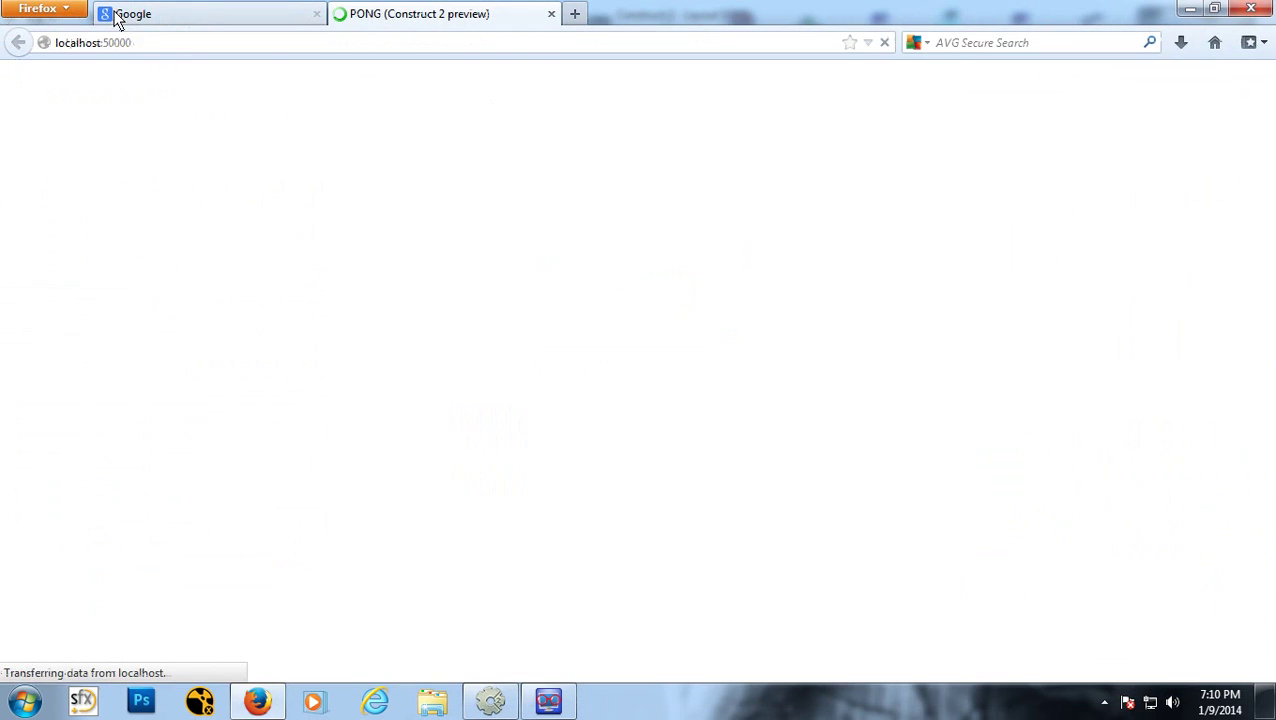
{"action": "key", "text": "Down"}
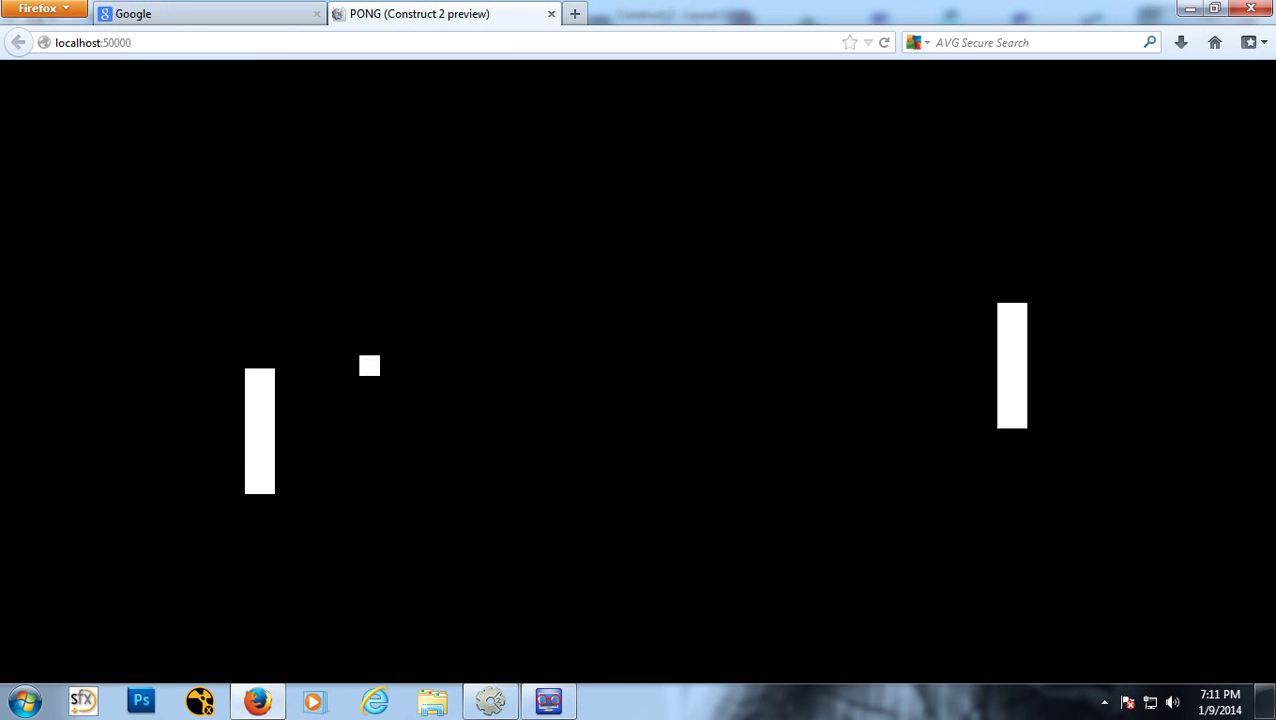
{"action": "key", "text": "Down"}
{"action": "key", "text": "Down"}
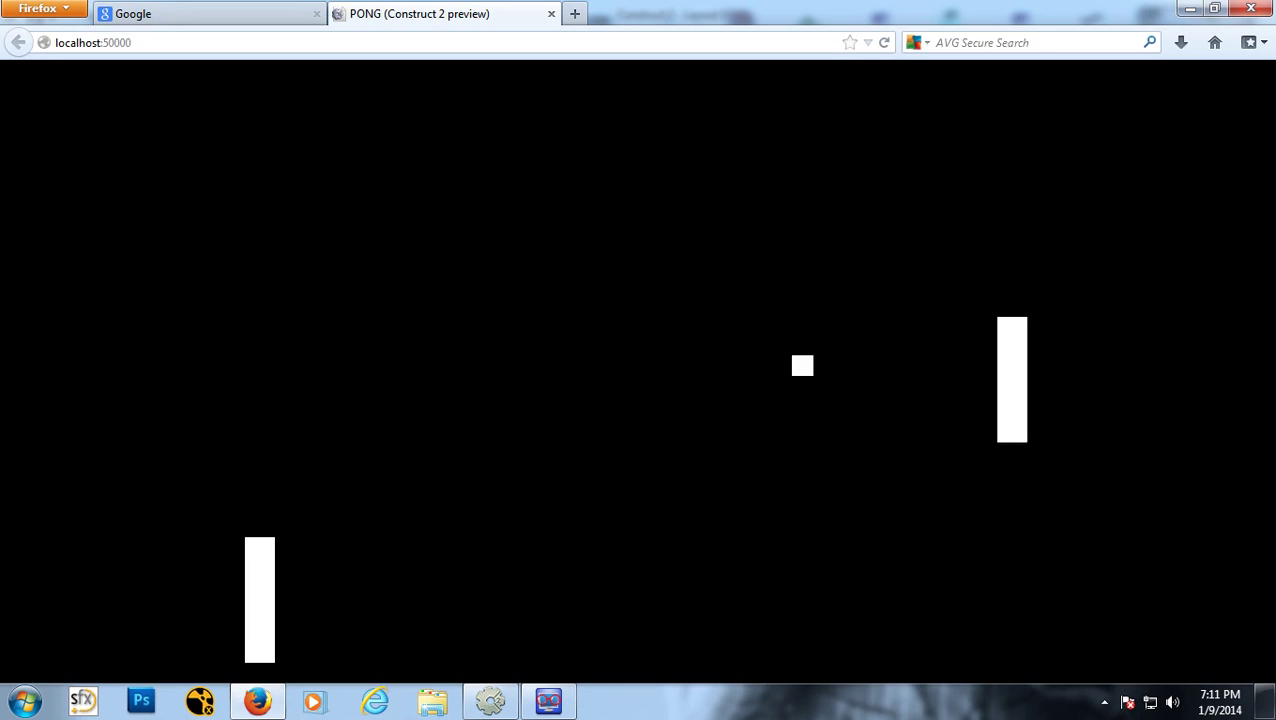
{"action": "left_click", "coordinate": [552, 15]}
{"action": "left_click", "coordinate": [490, 700]}
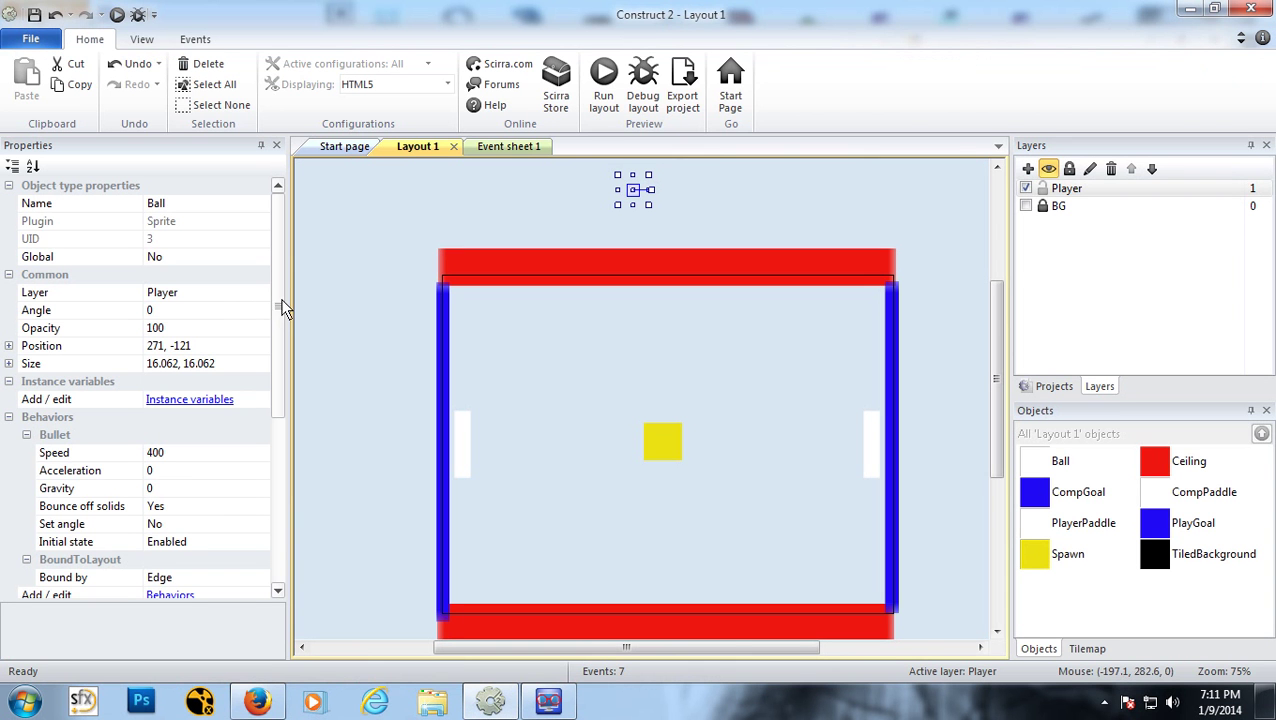
Step: Set the Ball's Bullet behavior property Set angle to Yes
{"action": "left_click_drag", "start_coordinate": [280, 317], "coordinate": [280, 397]}
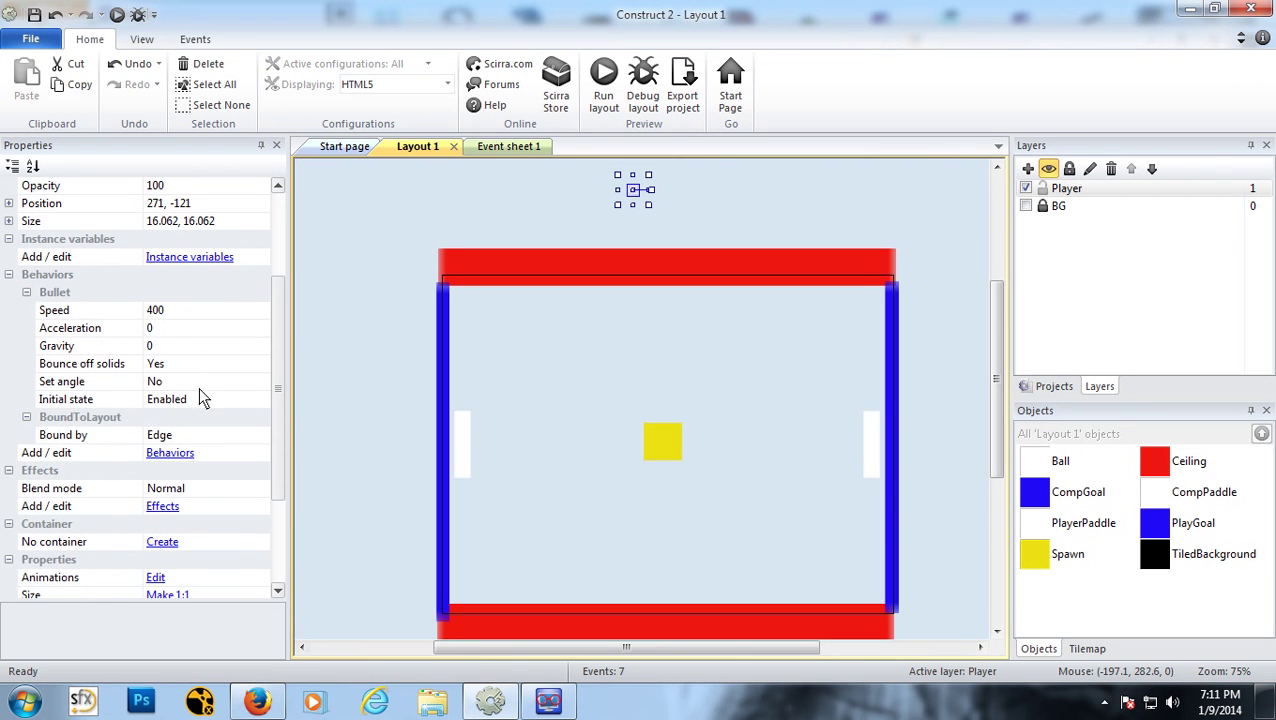
{"action": "left_click", "coordinate": [82, 386]}
{"action": "left_click", "coordinate": [260, 382]}
{"action": "left_click", "coordinate": [244, 415]}
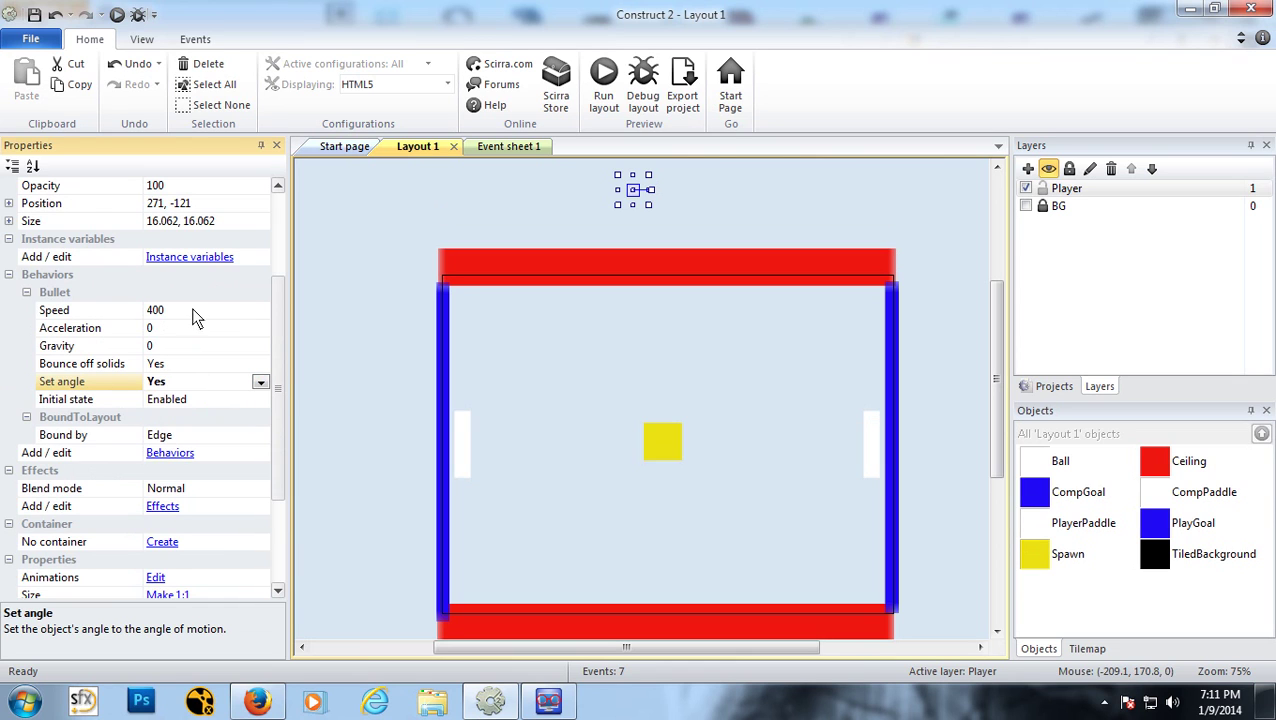
Step: Preview the game with the Ball's changed Set angle property, moving the player paddle down, and return to Construct 2
{"action": "left_click", "coordinate": [116, 16]}
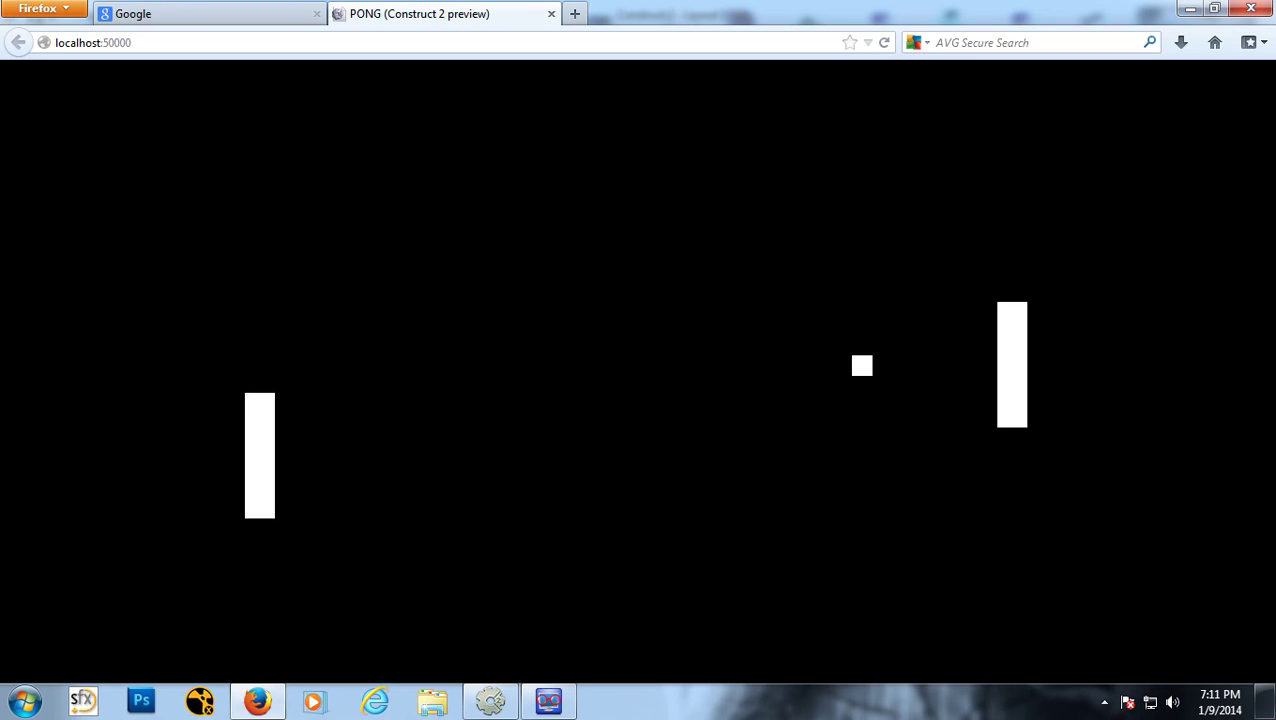
{"action": "key", "text": "Down"}
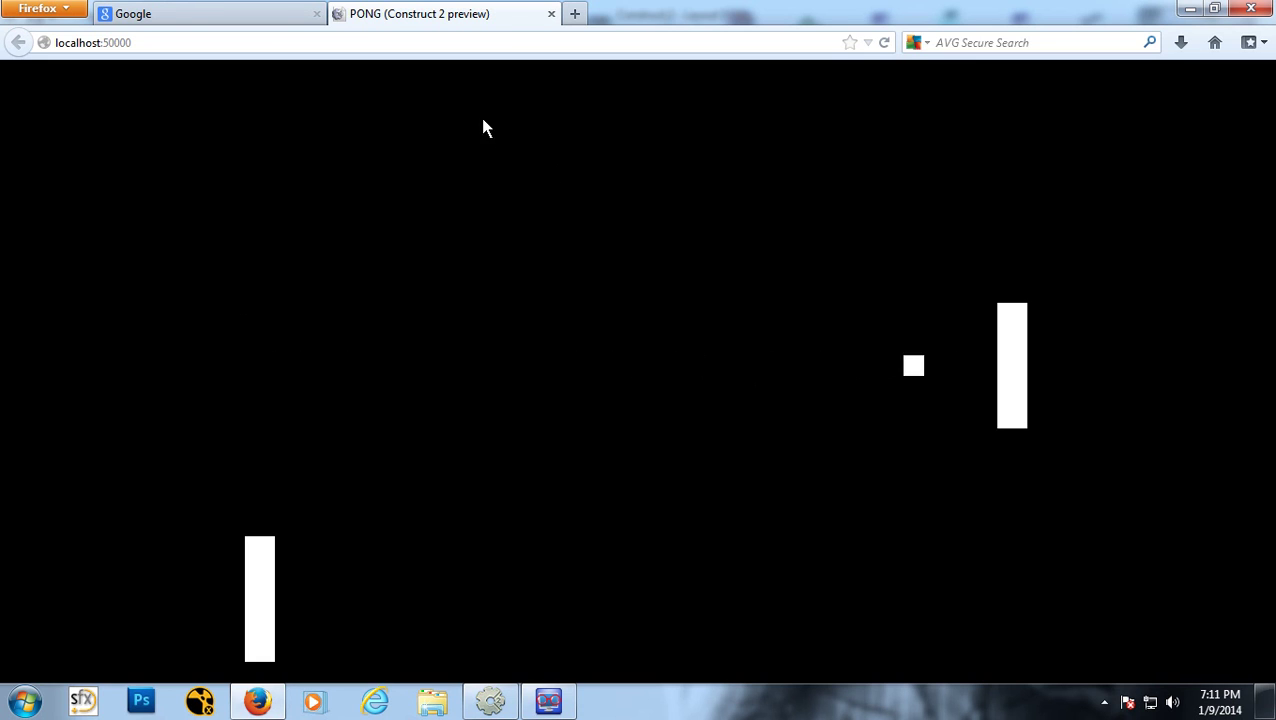
{"action": "left_click", "coordinate": [551, 13]}
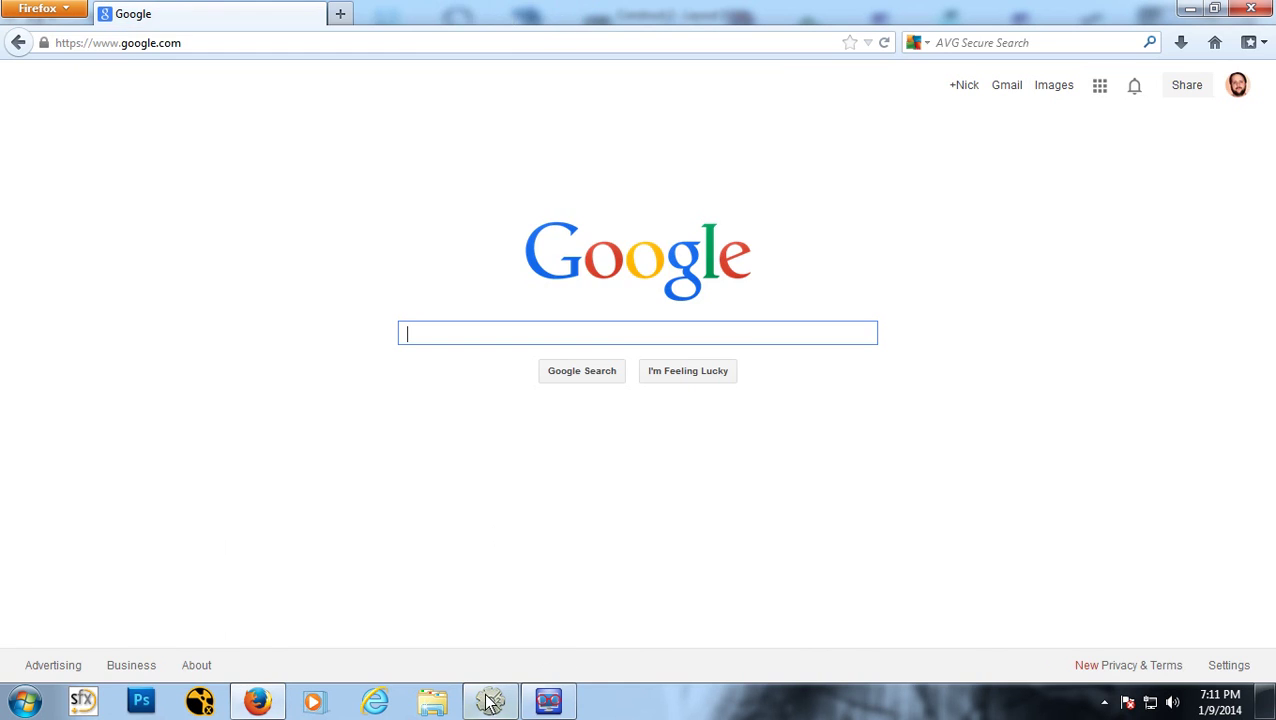
{"action": "left_click", "coordinate": [490, 703]}
Step: Move the Ball's random(360) angle of motion action below the Spawn action in the layout start event and both goal collision events
{"action": "left_click", "coordinate": [518, 149]}
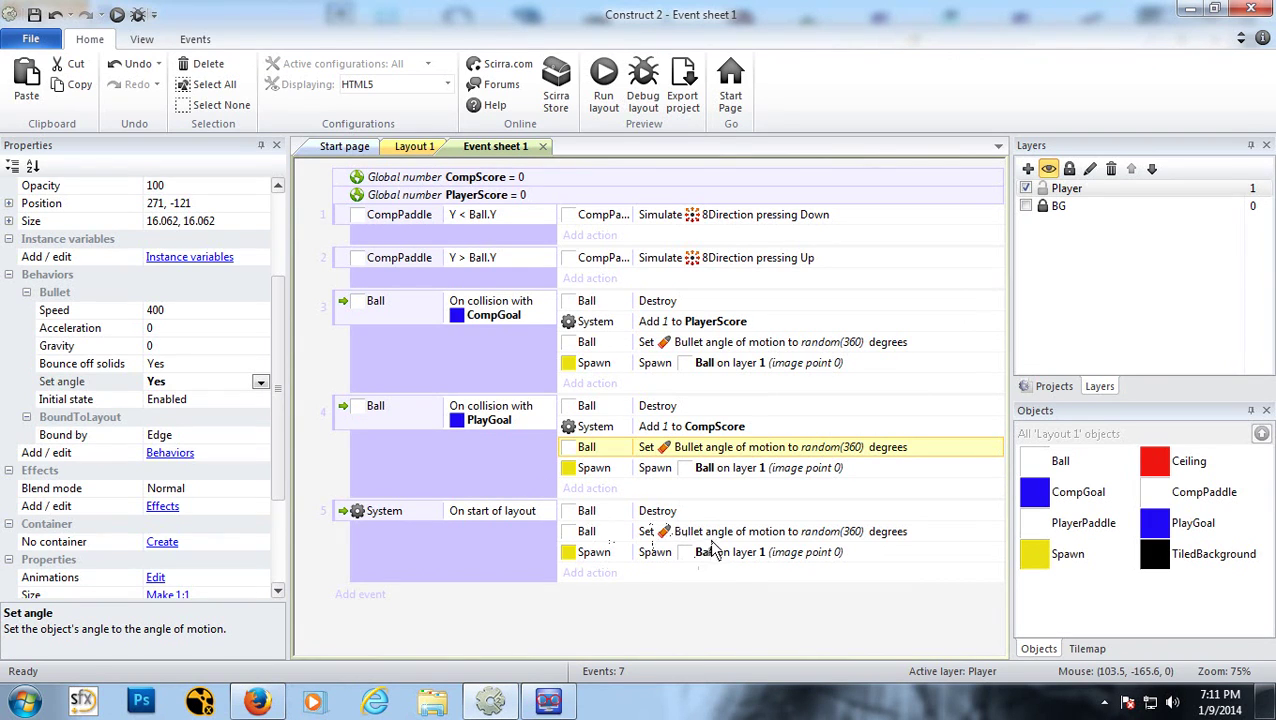
{"action": "left_click", "coordinate": [714, 535]}
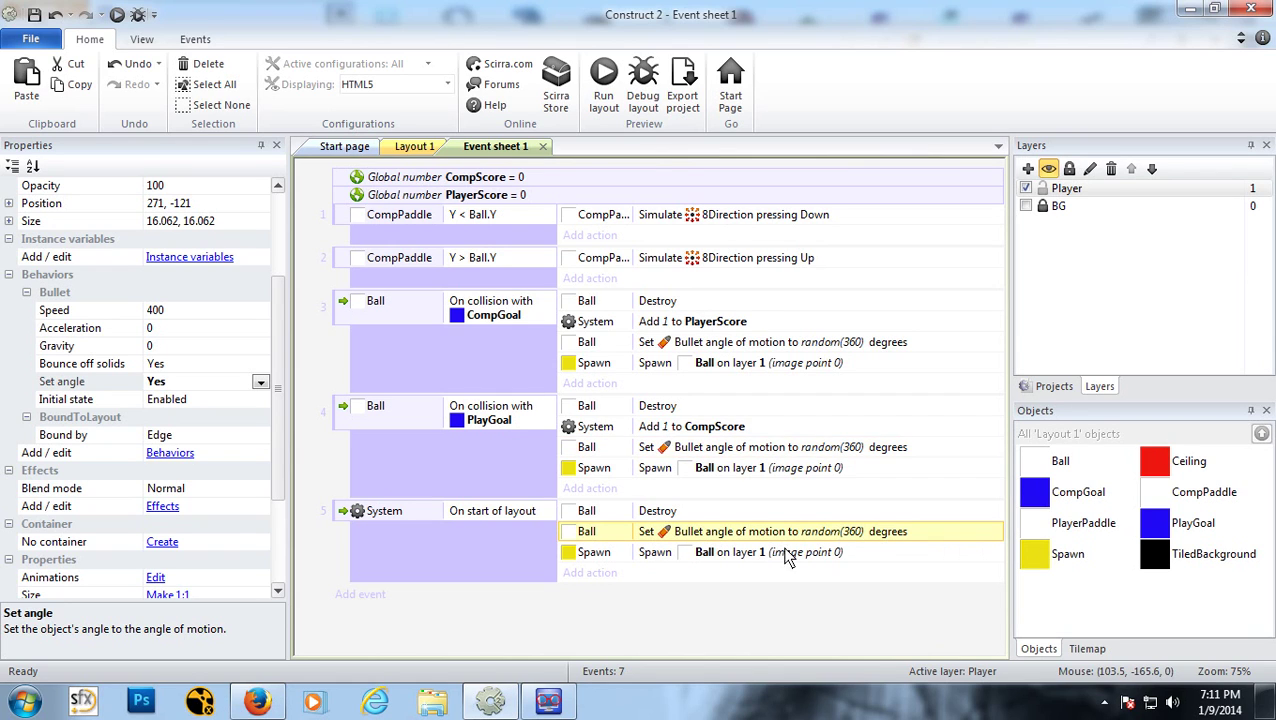
{"action": "left_click_drag", "start_coordinate": [706, 541], "coordinate": [706, 565]}
{"action": "left_click_drag", "start_coordinate": [695, 450], "coordinate": [665, 470]}
{"action": "left_click_drag", "start_coordinate": [683, 342], "coordinate": [690, 372]}
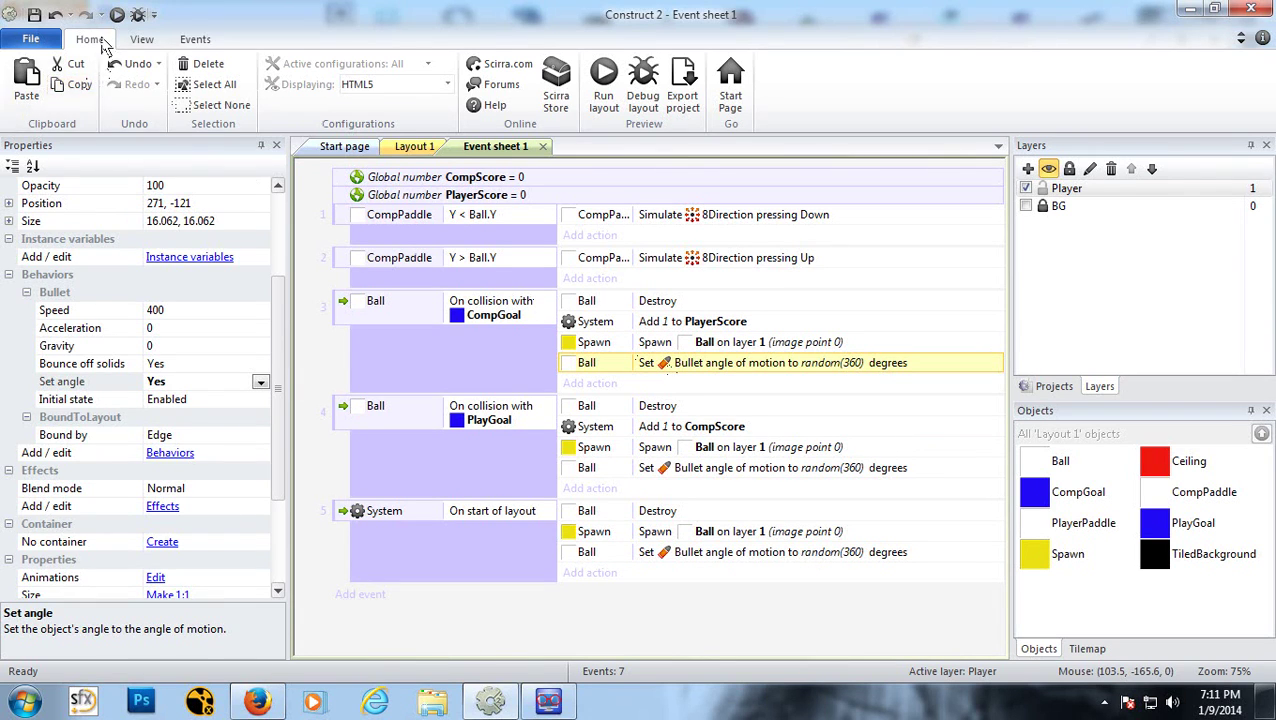
Step: Play the game in the preview, moving the player paddle up and down to test random ball directions and respawns, and return to Construct 2
{"action": "left_click", "coordinate": [117, 14]}
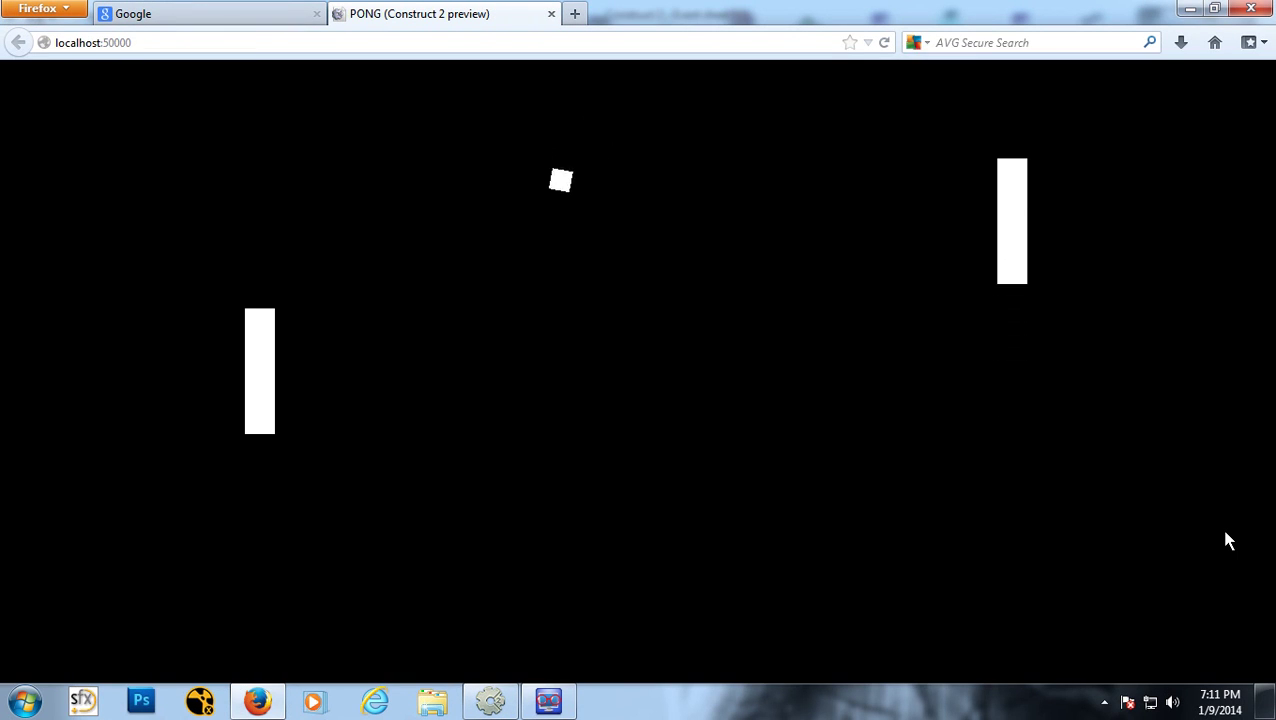
{"action": "key", "text": "Down"}
{"action": "key", "text": "Up"}
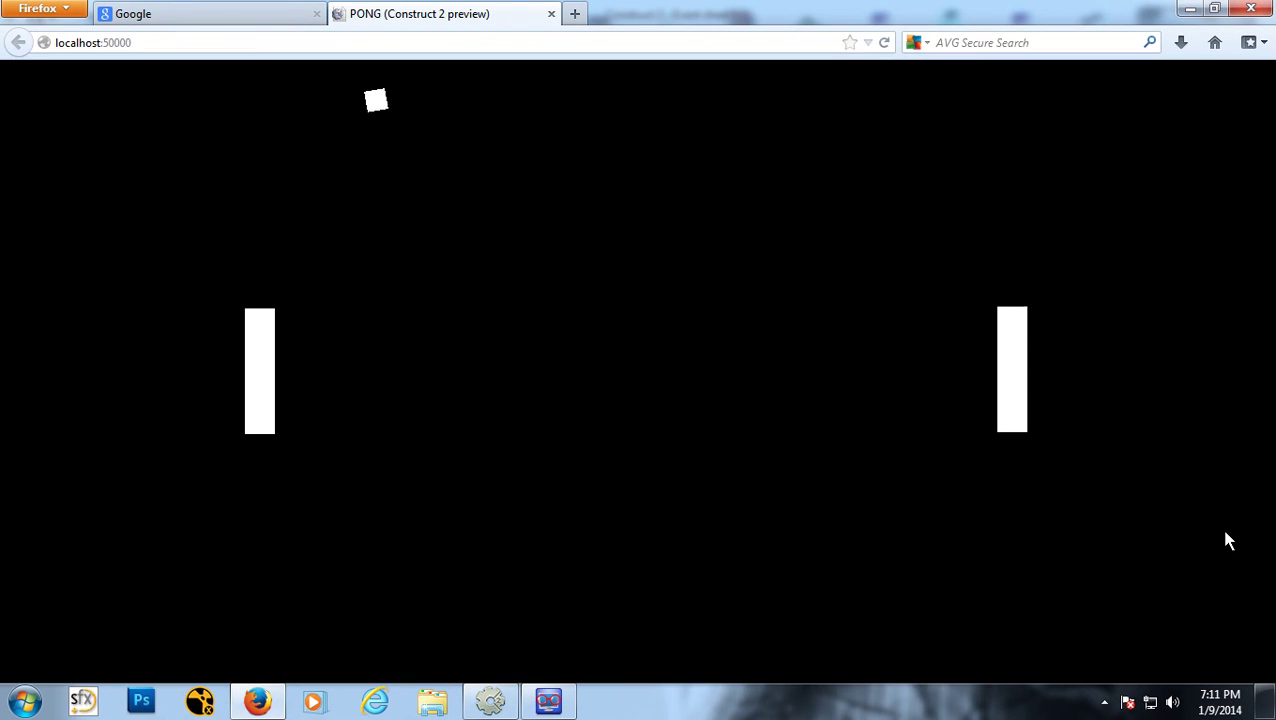
{"action": "key", "text": "Down"}
{"action": "key", "text": "s"}
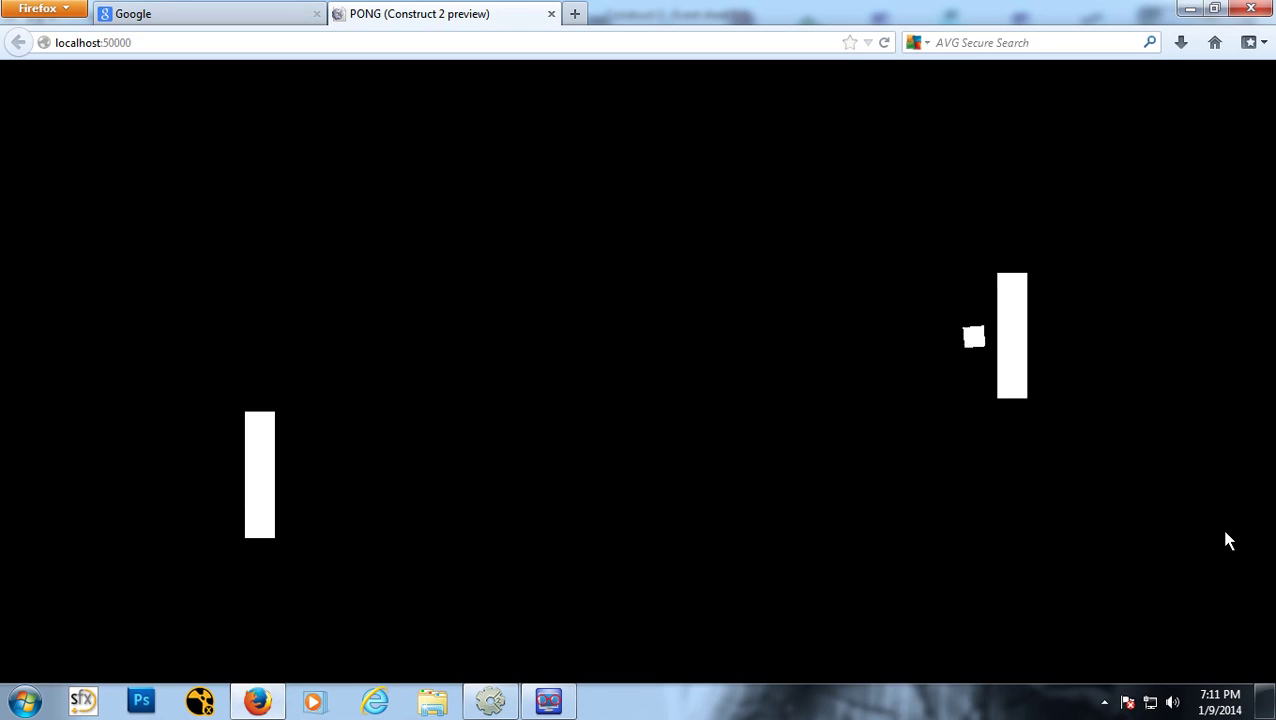
{"action": "key", "text": "Up"}
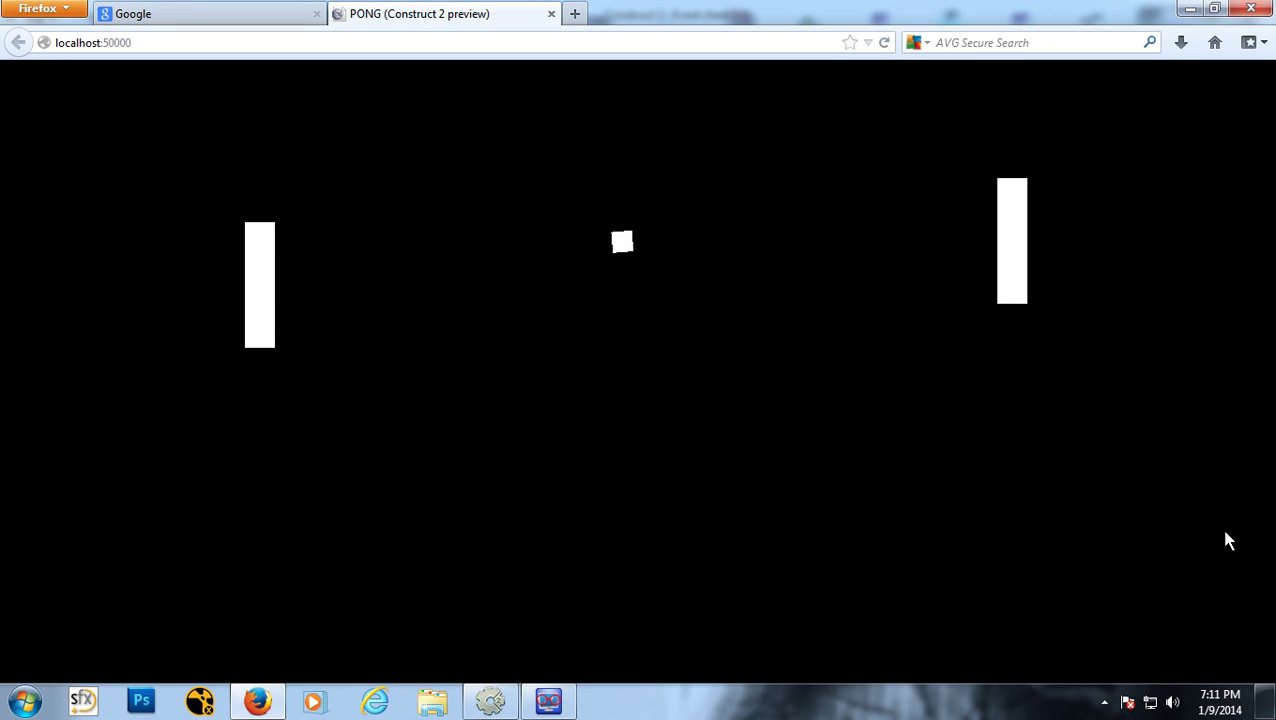
{"action": "key", "text": "Down"}
{"action": "key", "text": "Up"}
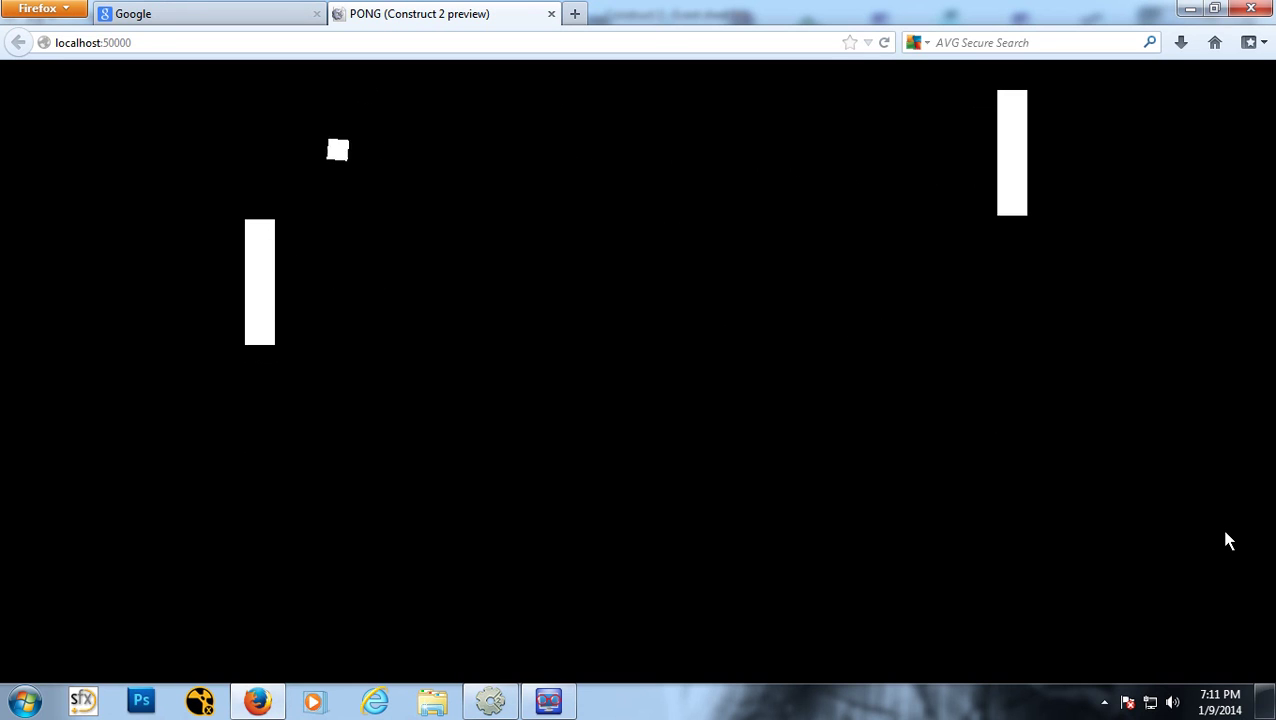
{"action": "key", "text": "Down"}
{"action": "key", "text": "Up"}
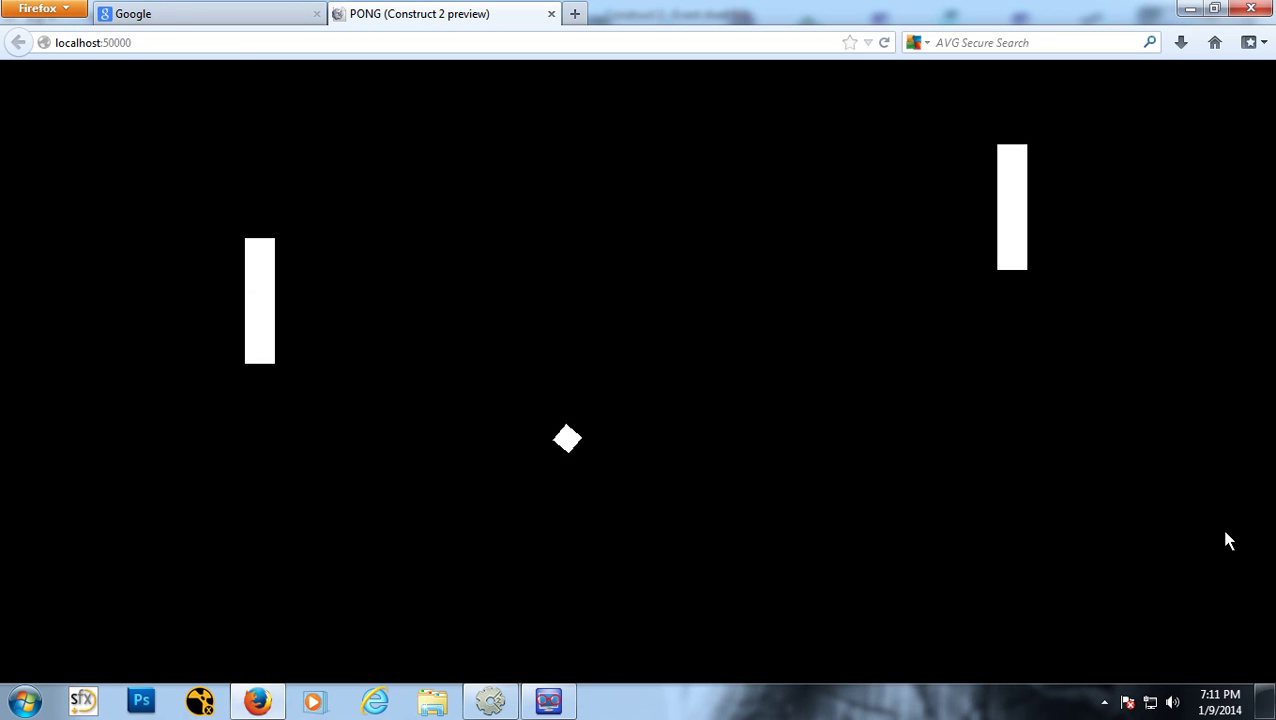
{"action": "key", "text": "Down"}
{"action": "key", "text": "Up"}
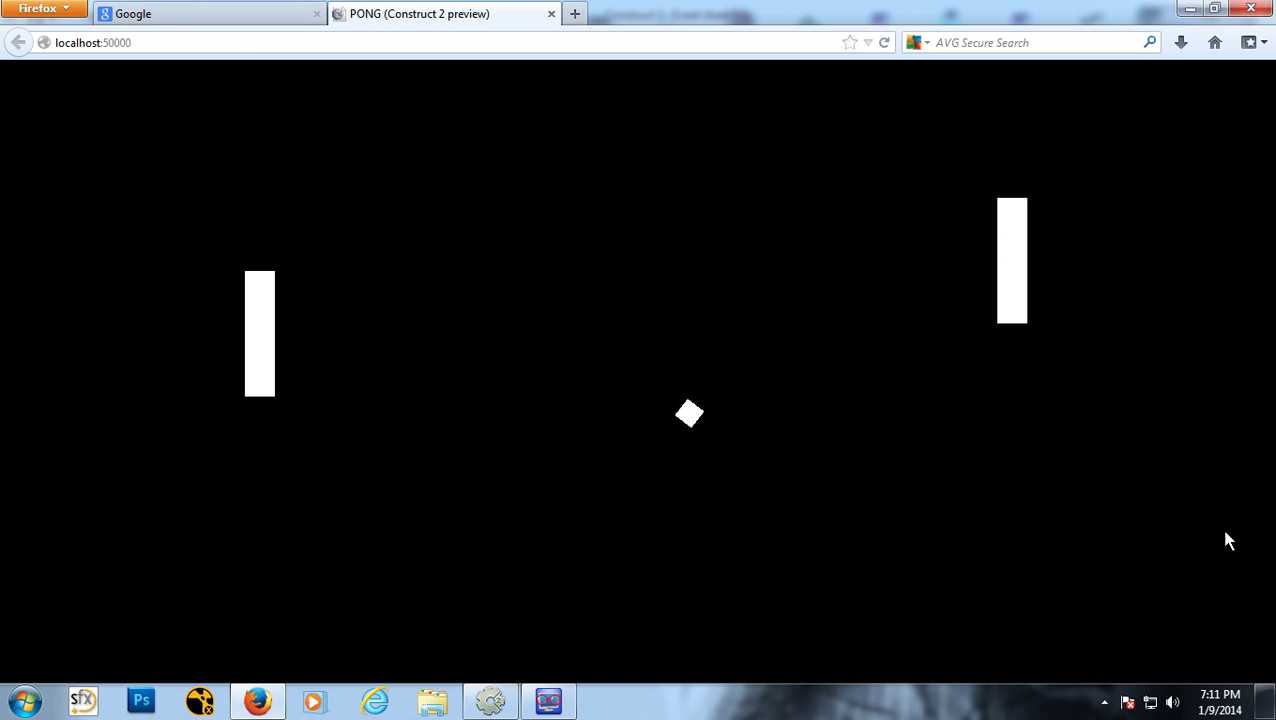
{"action": "key", "text": "Down"}
{"action": "key", "text": "Up"}
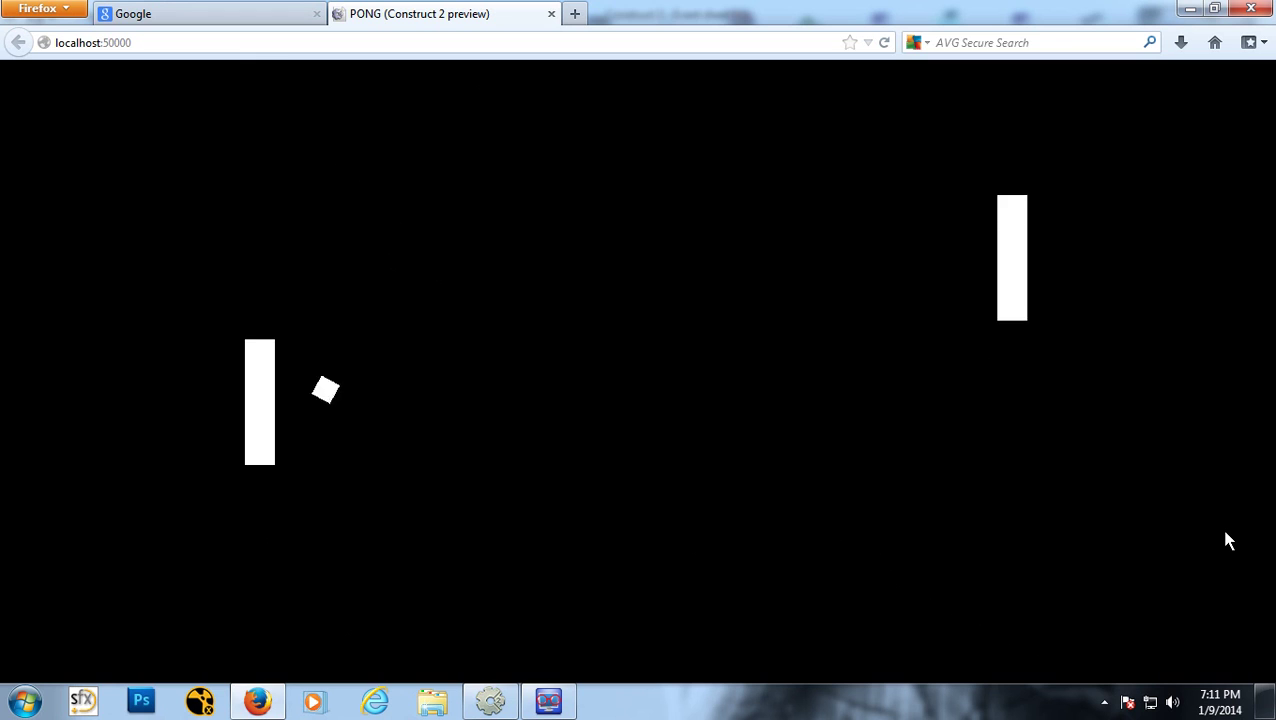
{"action": "key", "text": "Down"}
{"action": "key", "text": "Up"}
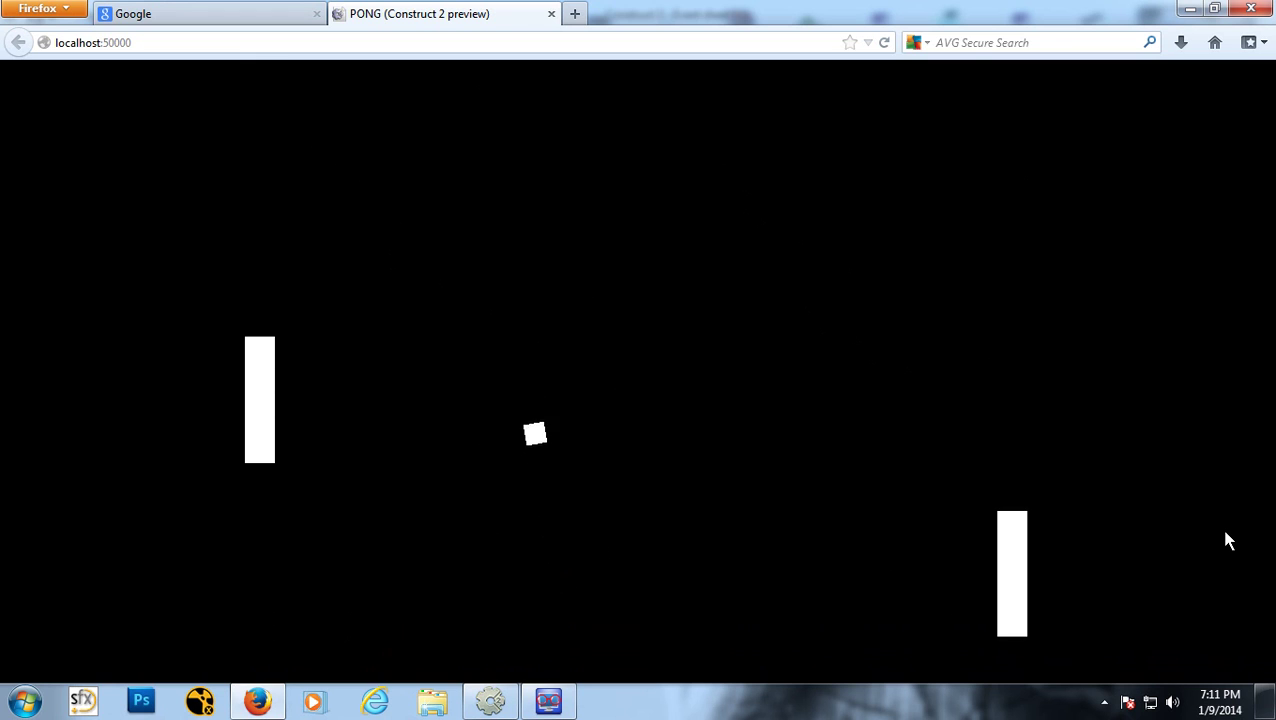
{"action": "key", "text": "Up"}
{"action": "key", "text": "Down"}
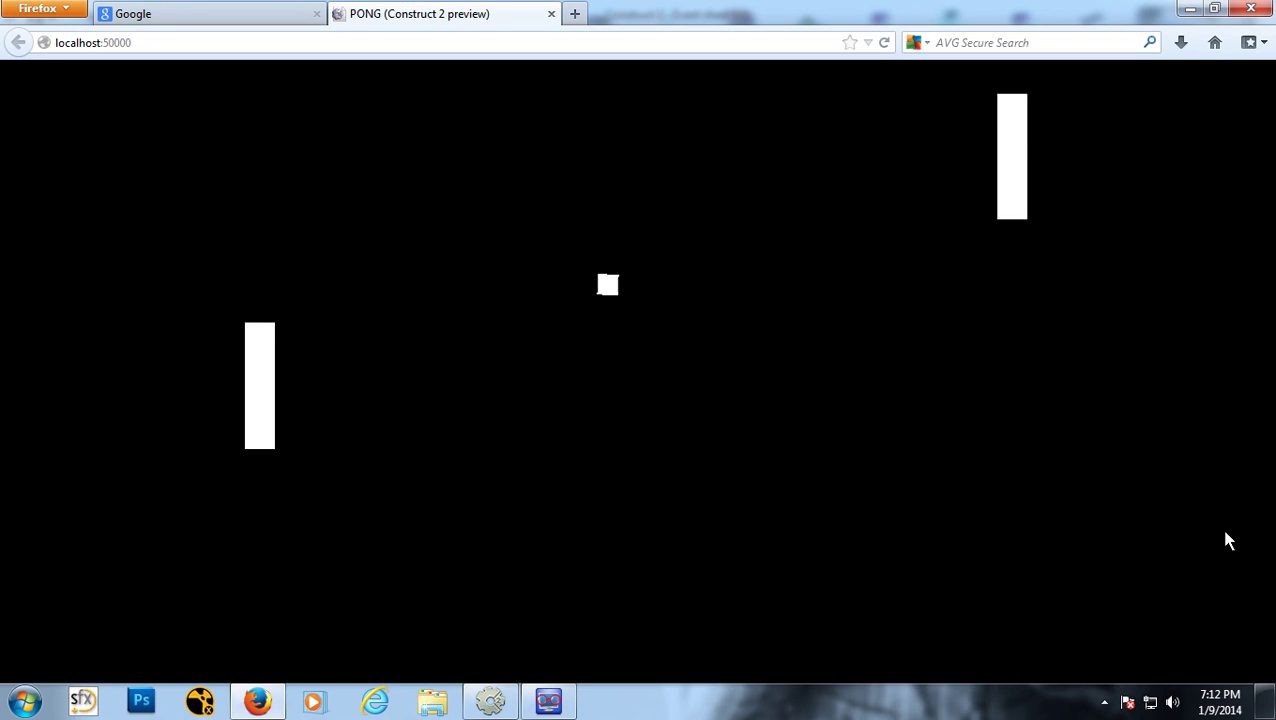
{"action": "left_click", "coordinate": [551, 13]}
{"action": "left_click", "coordinate": [515, 708]}
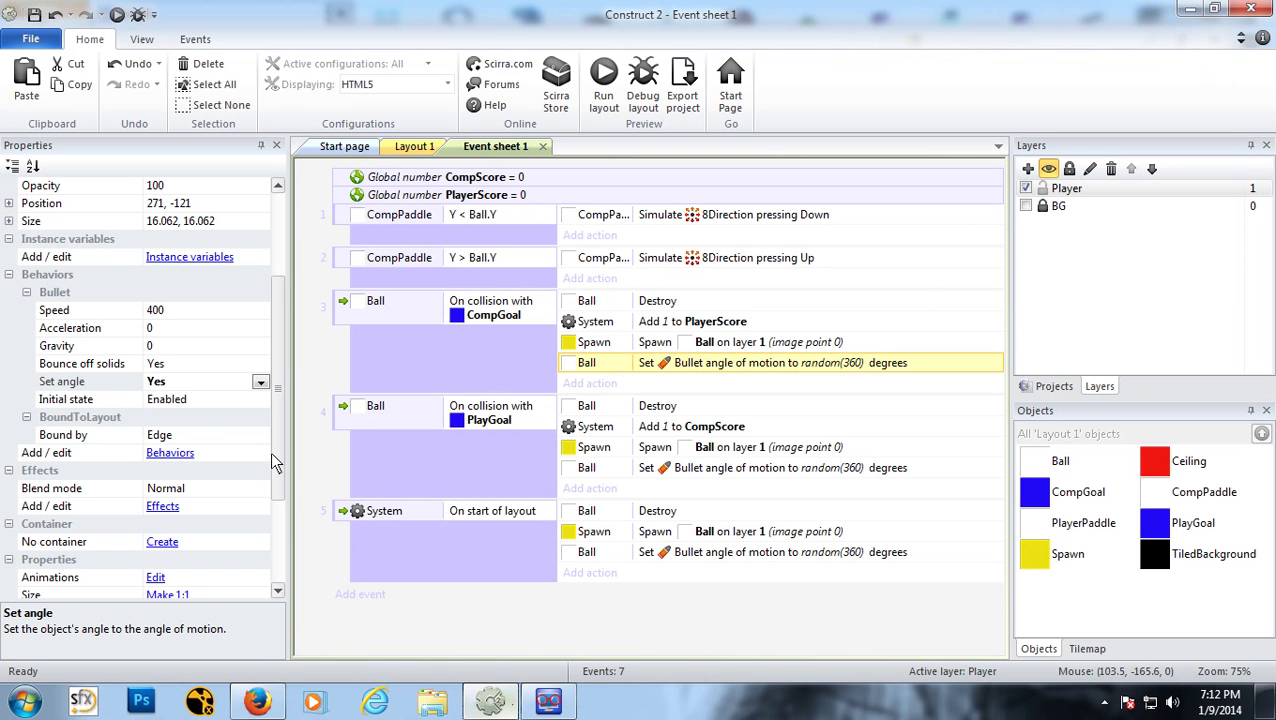
Step: Set the Ball's Bullet property Set angle to No and play the game in the preview to test the ball's movement
{"action": "left_click", "coordinate": [259, 383]}
{"action": "left_click", "coordinate": [160, 416]}
{"action": "left_click", "coordinate": [116, 15]}
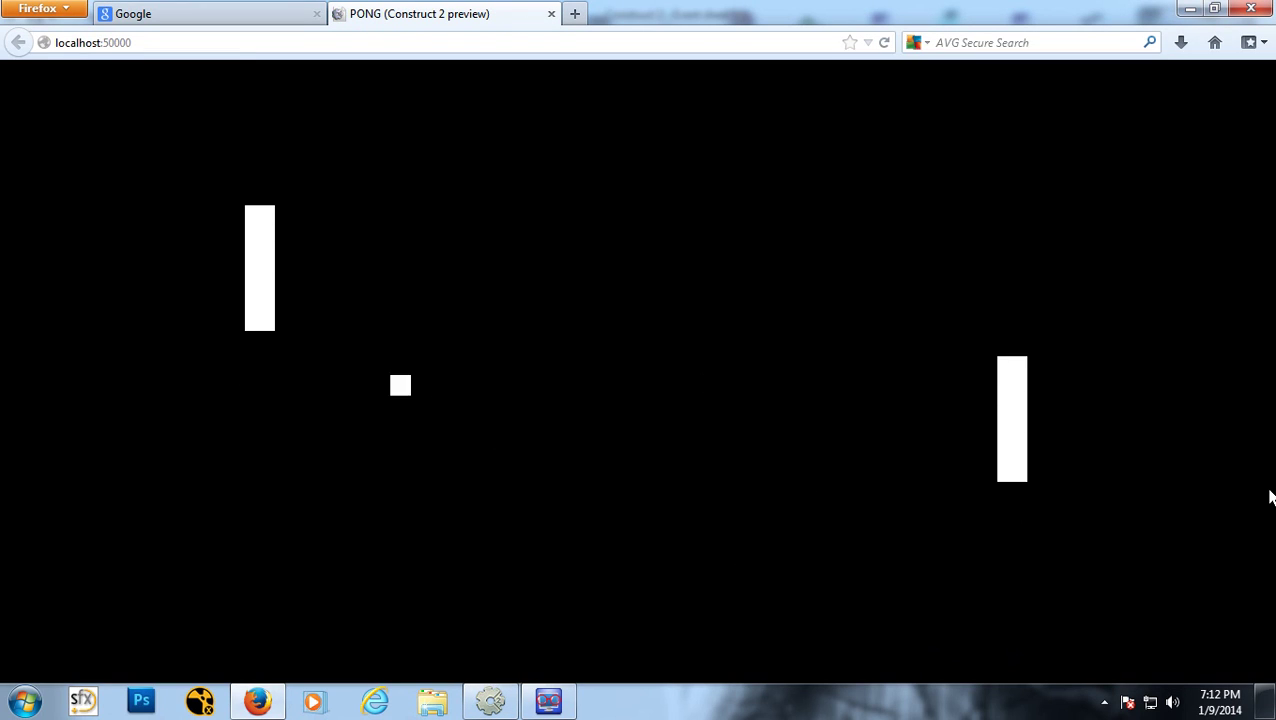
{"action": "key", "text": "Down"}
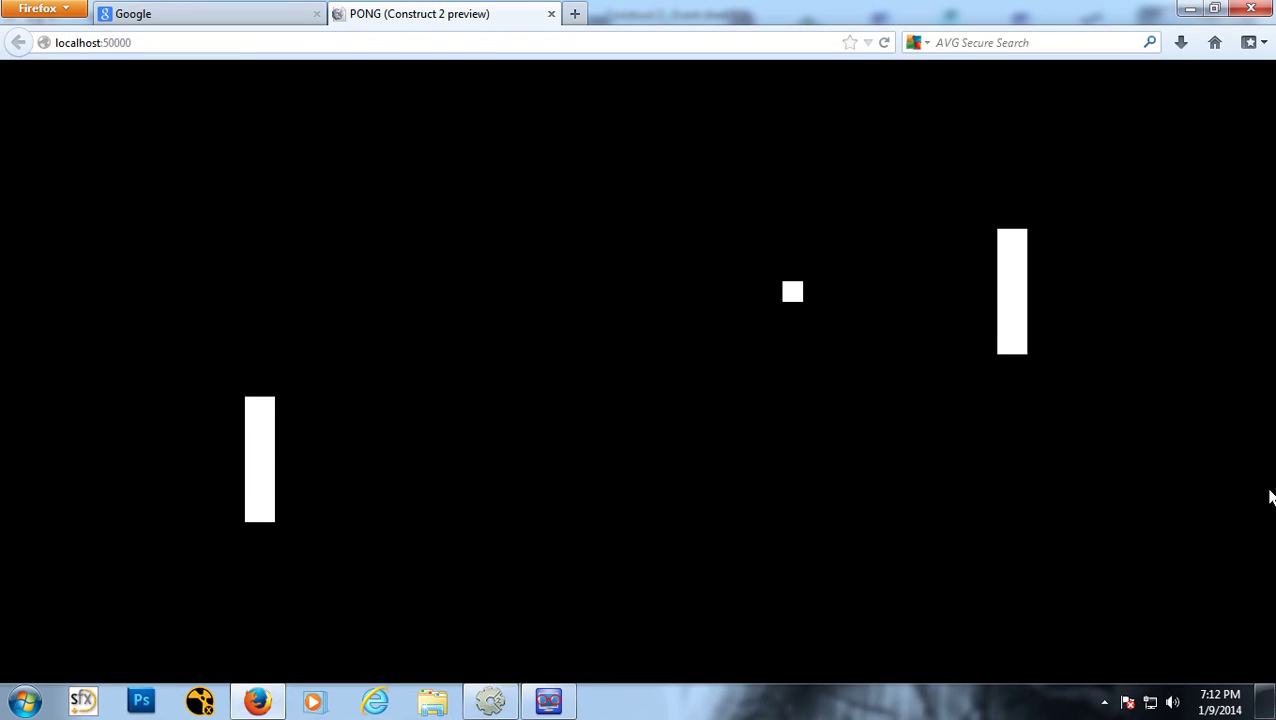
{"action": "key", "text": "Up"}
{"action": "key", "text": "Down"}
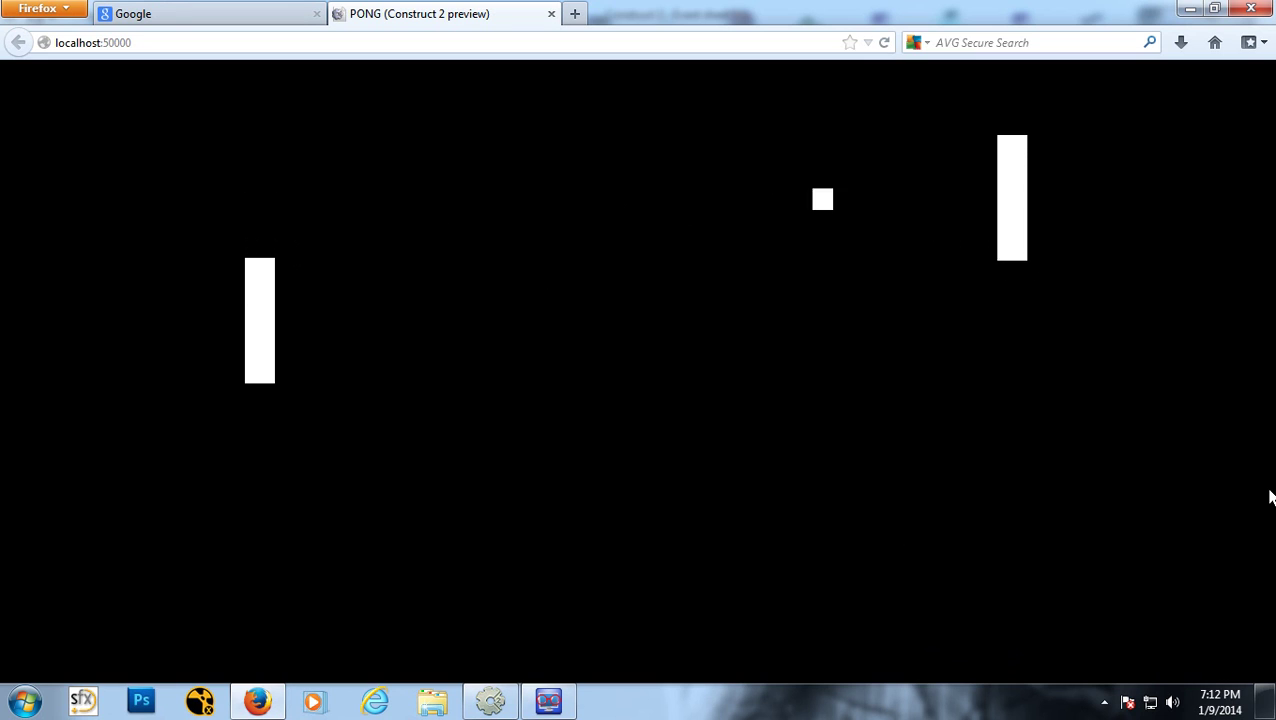
{"action": "key", "text": "Up"}
{"action": "key", "text": "Up"}
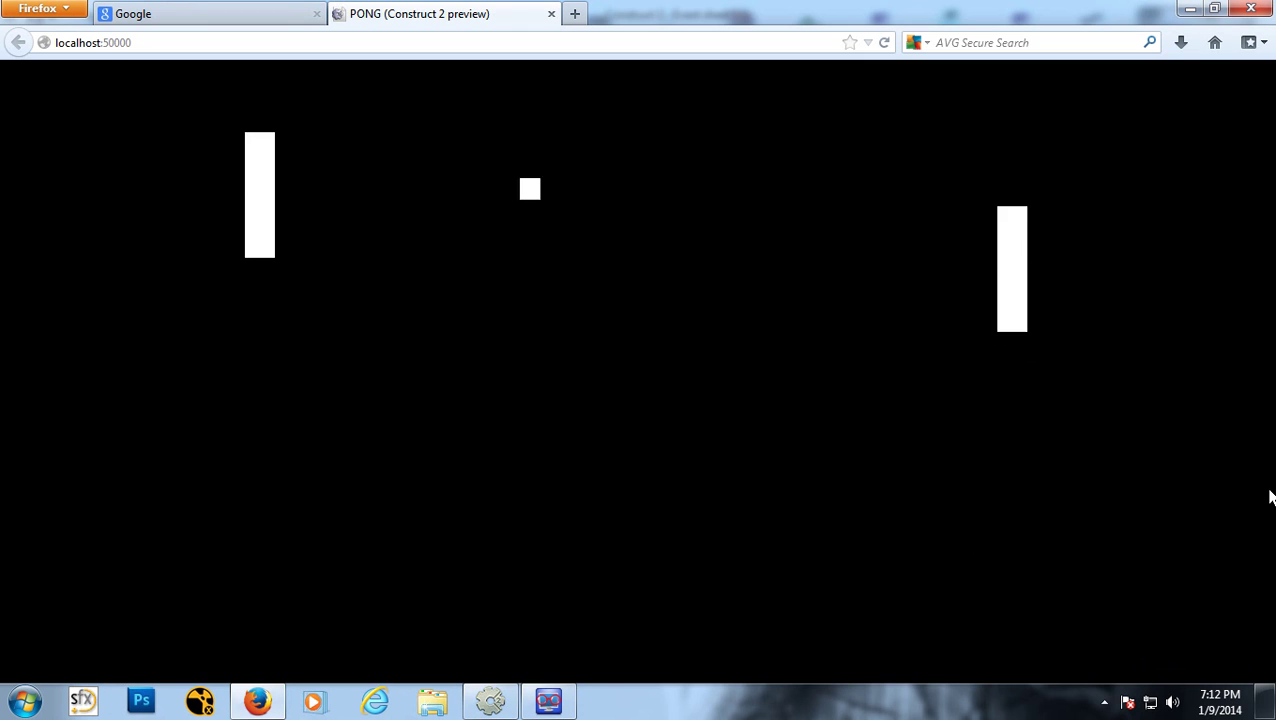
Step: Play the preview by moving the player paddle down and up, close it, and return to Construct 2
{"action": "key", "text": "Down"}
{"action": "key", "text": "Up"}
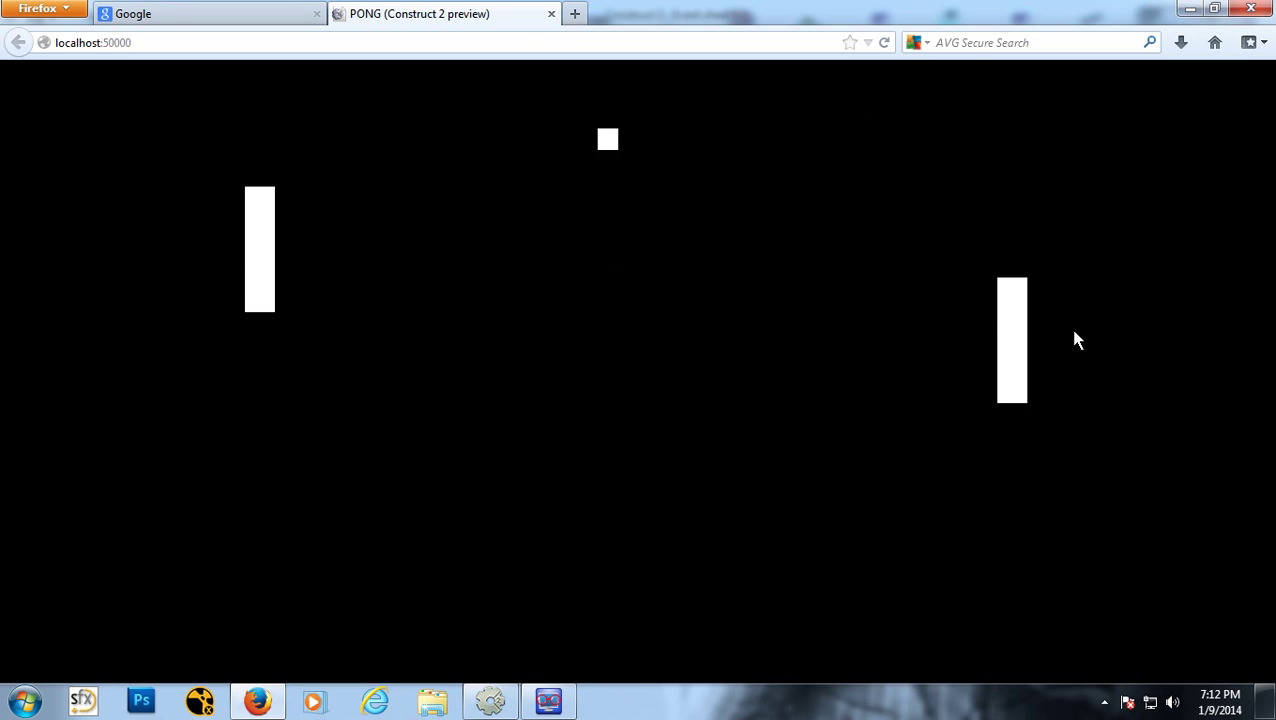
{"action": "left_click", "coordinate": [549, 15]}
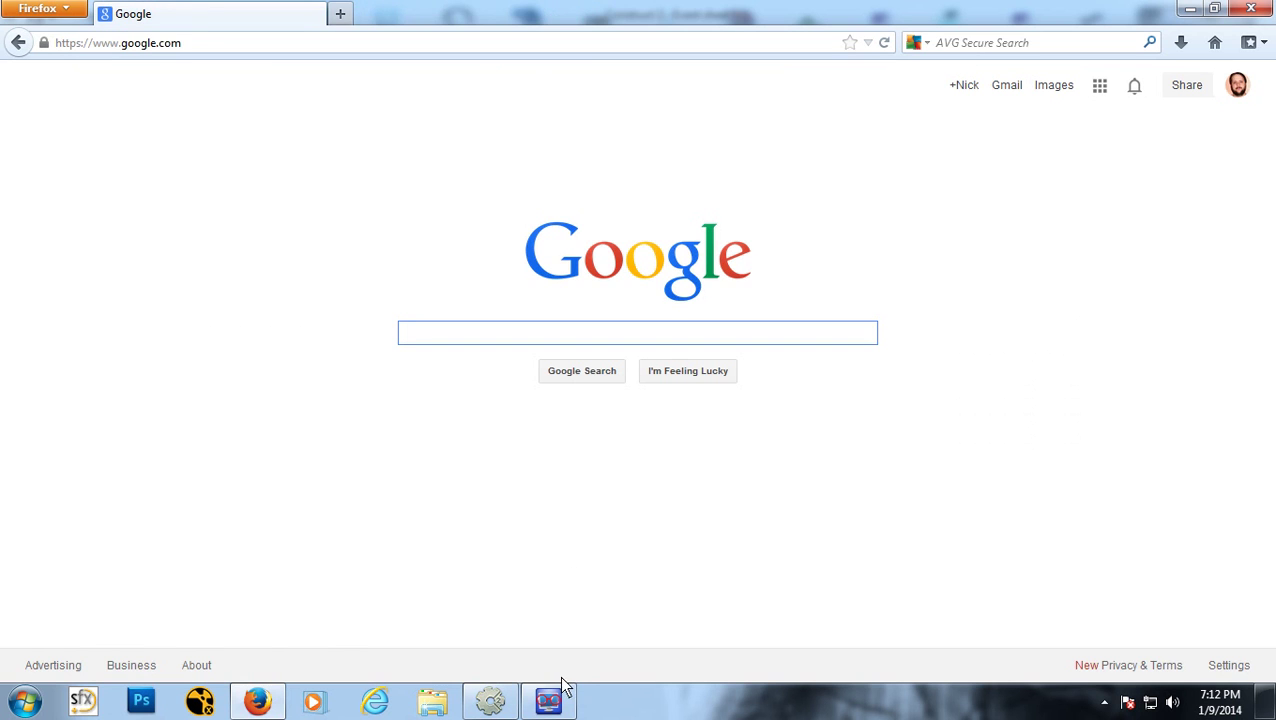
{"action": "left_click", "coordinate": [490, 700]}
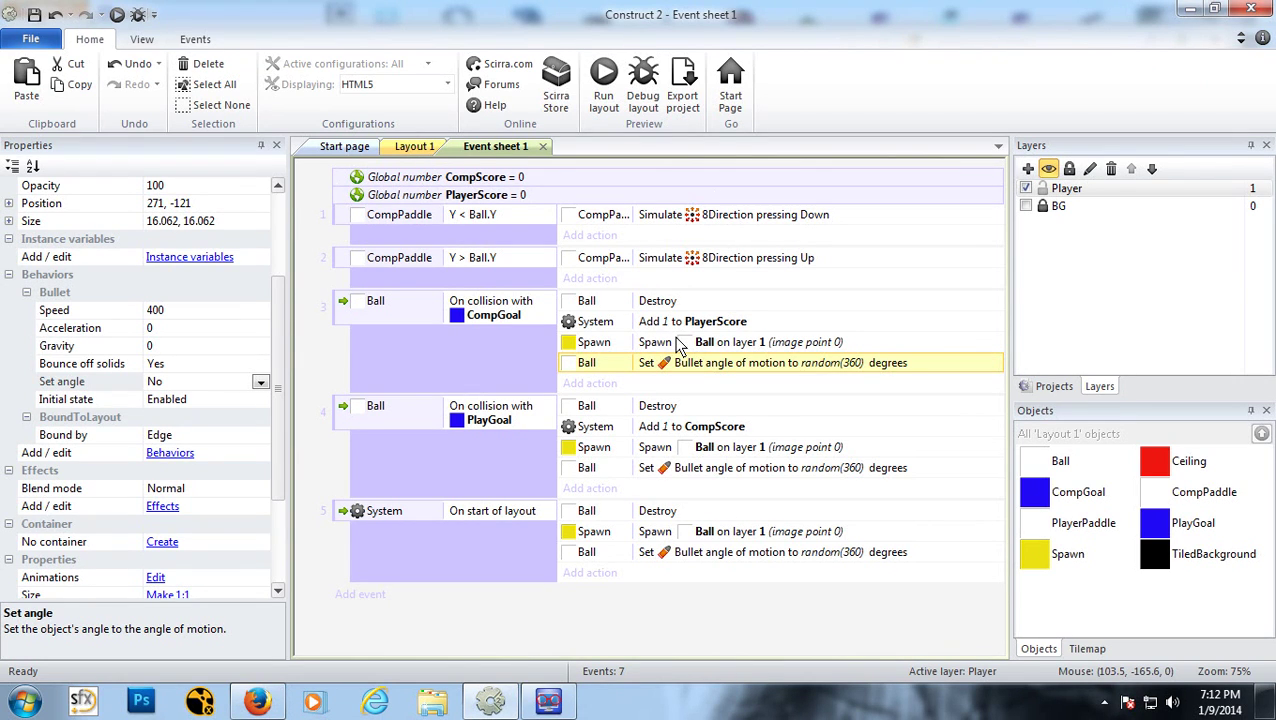
Step: Debug the layout, examine the CompScore and PlayerScore global variables in the inspector while the game plays, and return to Construct 2
{"action": "left_click", "coordinate": [414, 146]}
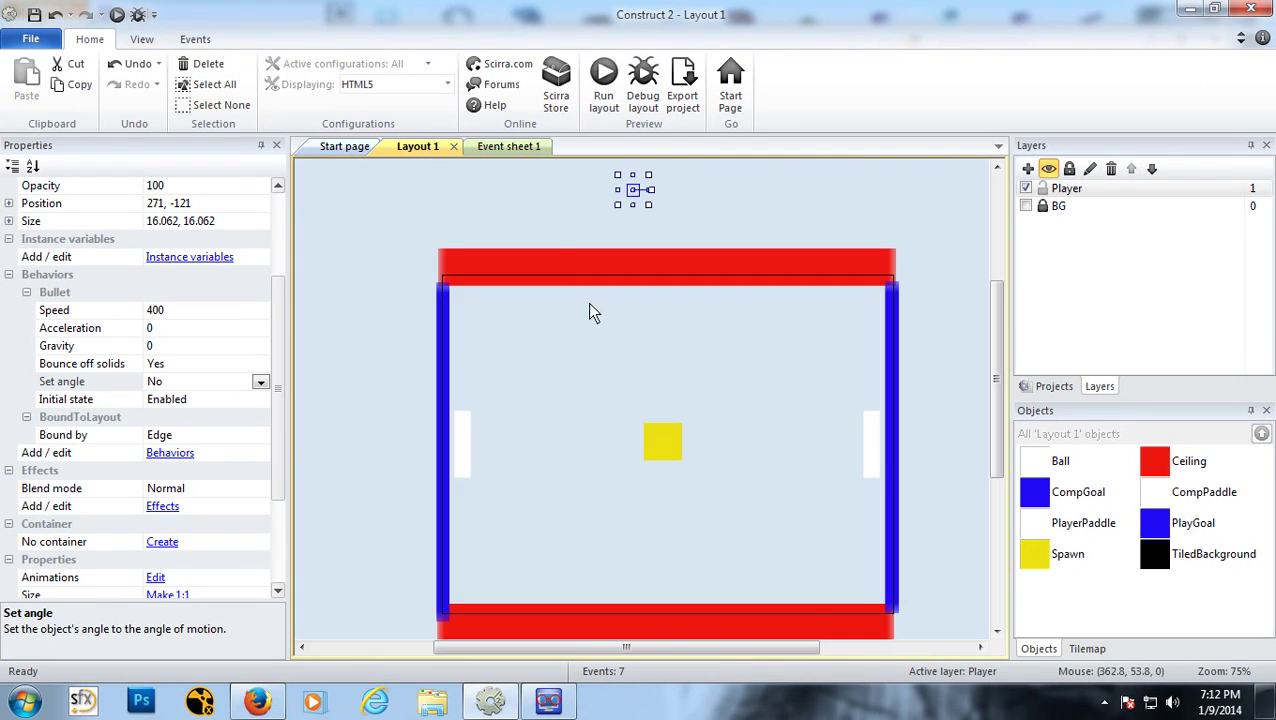
{"action": "left_click", "coordinate": [500, 147]}
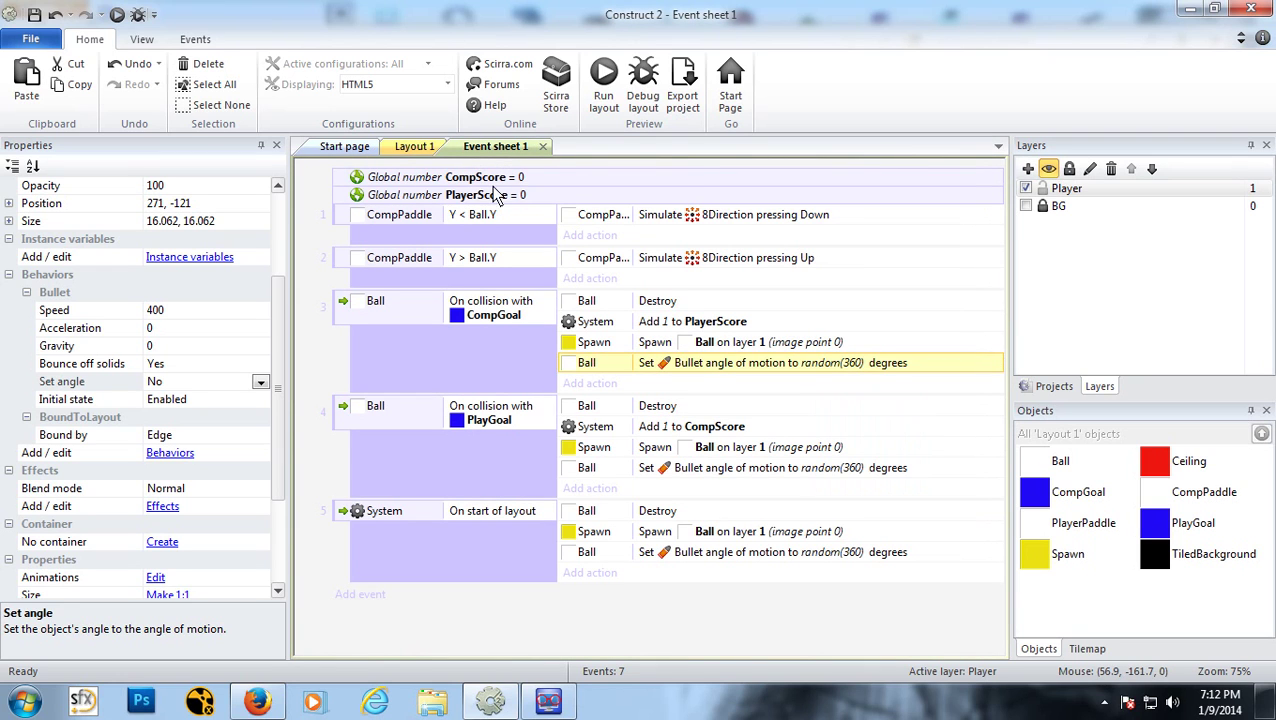
{"action": "left_click", "coordinate": [139, 15]}
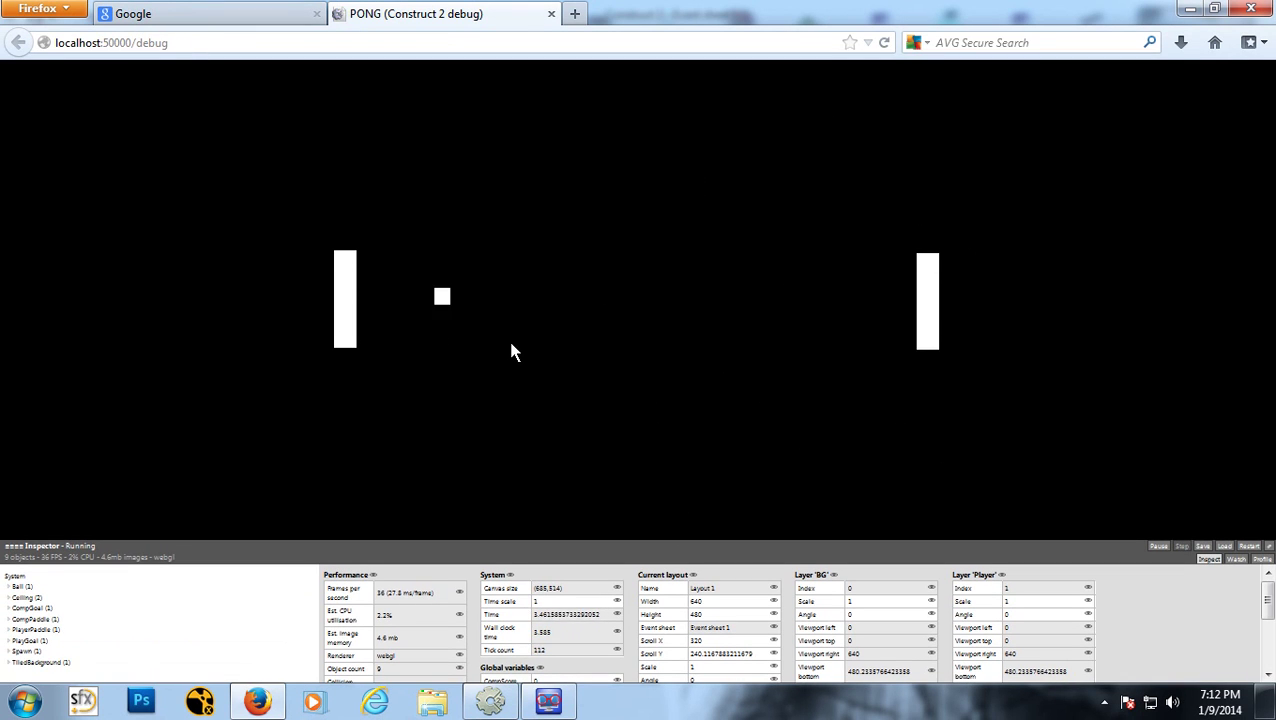
{"action": "key", "text": "Down"}
{"action": "key", "text": "Down"}
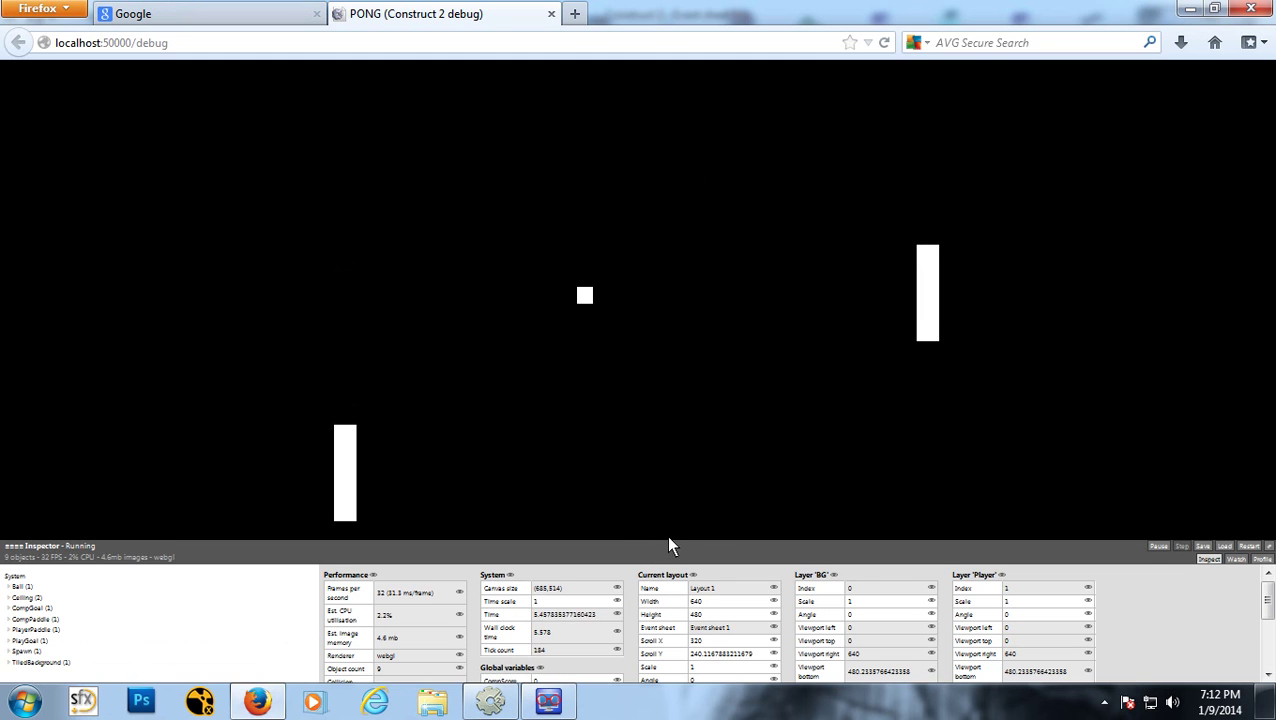
{"action": "scroll", "coordinate": [1272, 645], "scroll_direction": "down", "scroll_amount": 2}
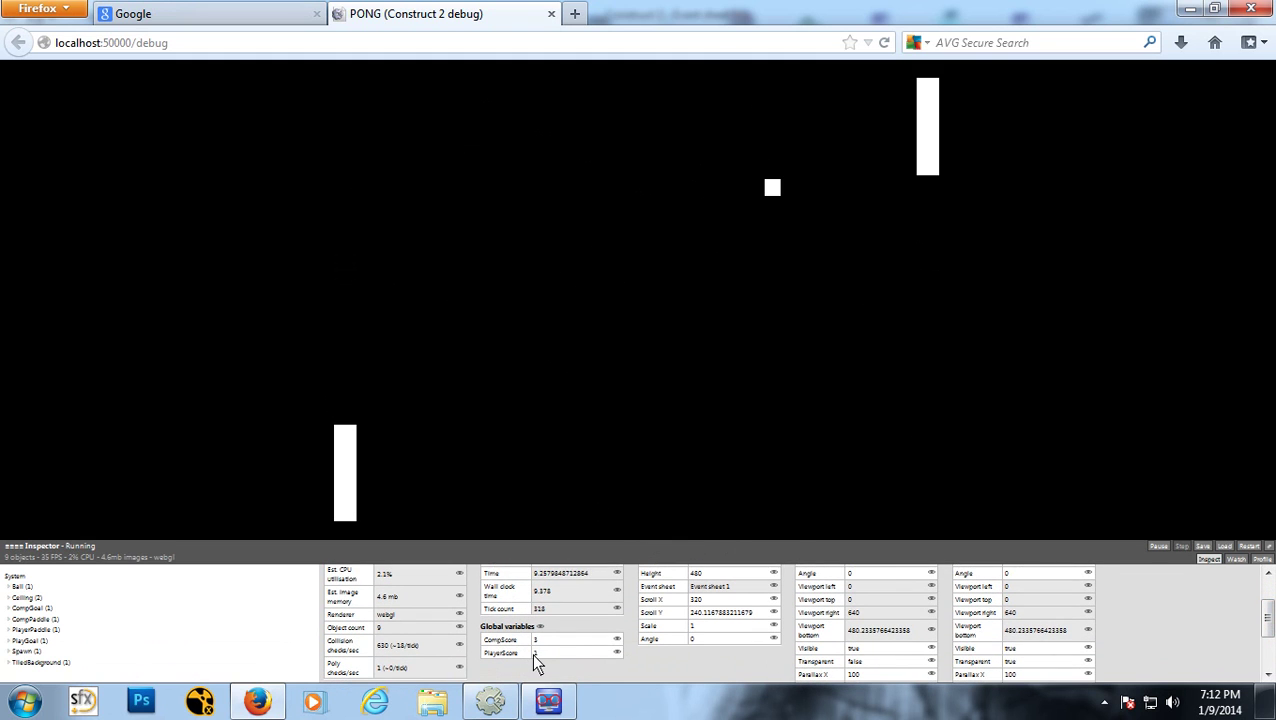
{"action": "key", "text": "ctrl+0"}
{"action": "key", "text": "ctrl+0"}
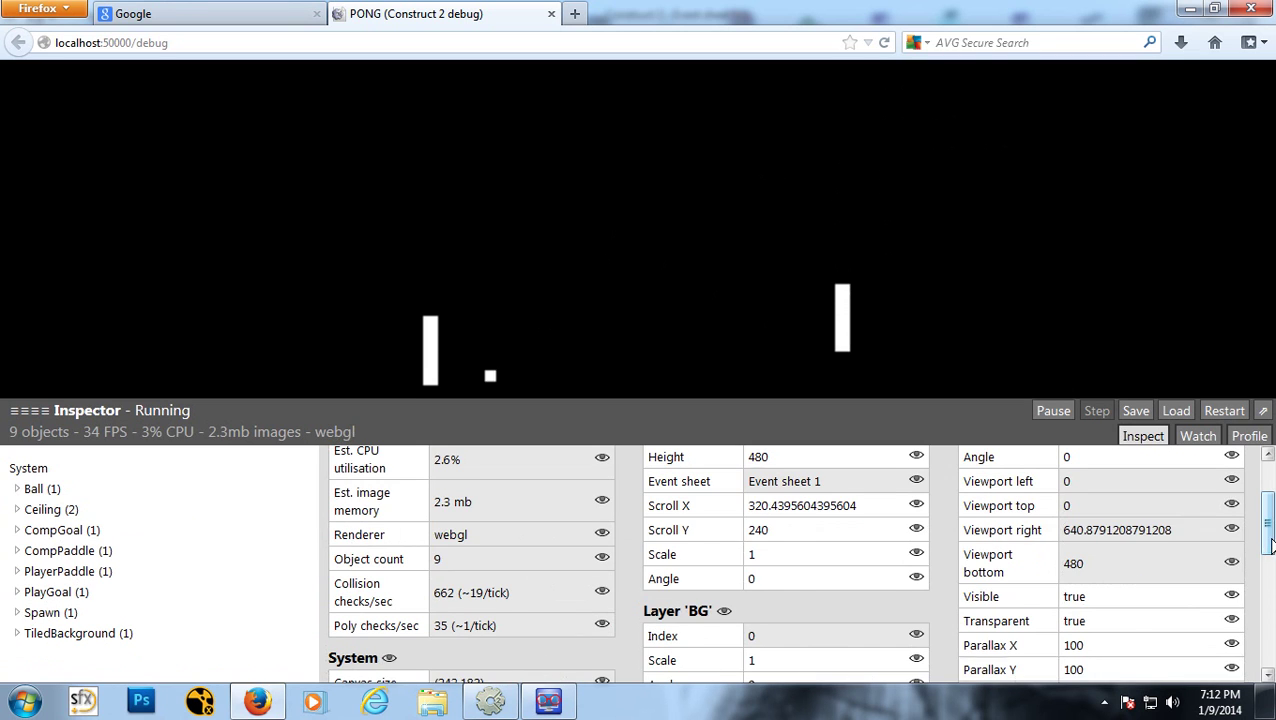
{"action": "scroll", "coordinate": [1268, 592], "scroll_direction": "down", "scroll_amount": 3}
{"action": "scroll", "coordinate": [1270, 592], "scroll_direction": "down", "scroll_amount": 3}
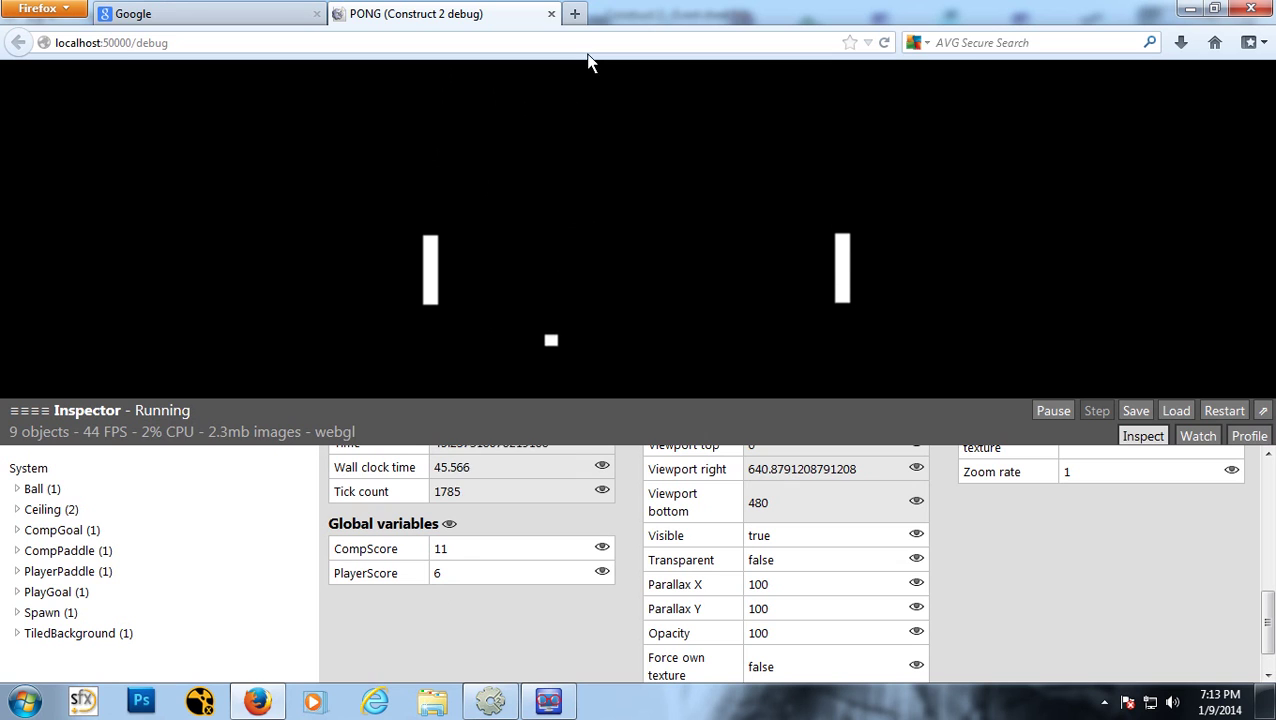
{"action": "left_click", "coordinate": [551, 14]}
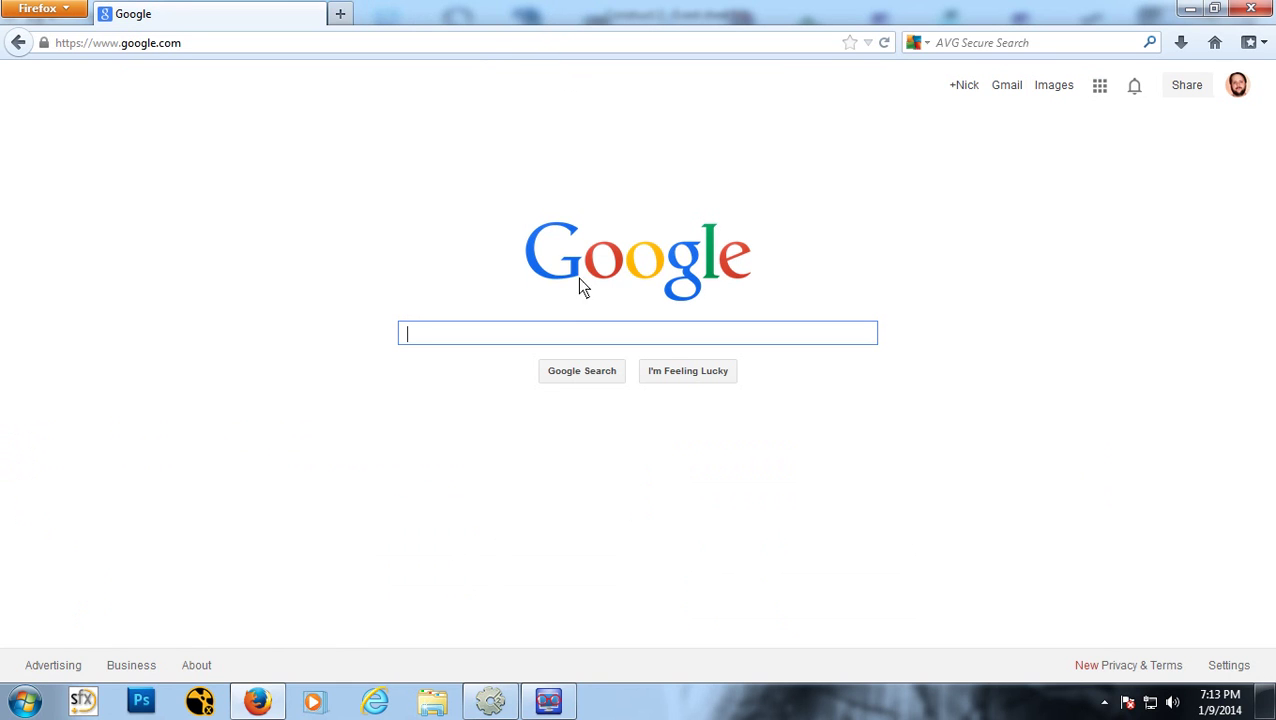
{"action": "left_click", "coordinate": [505, 708]}
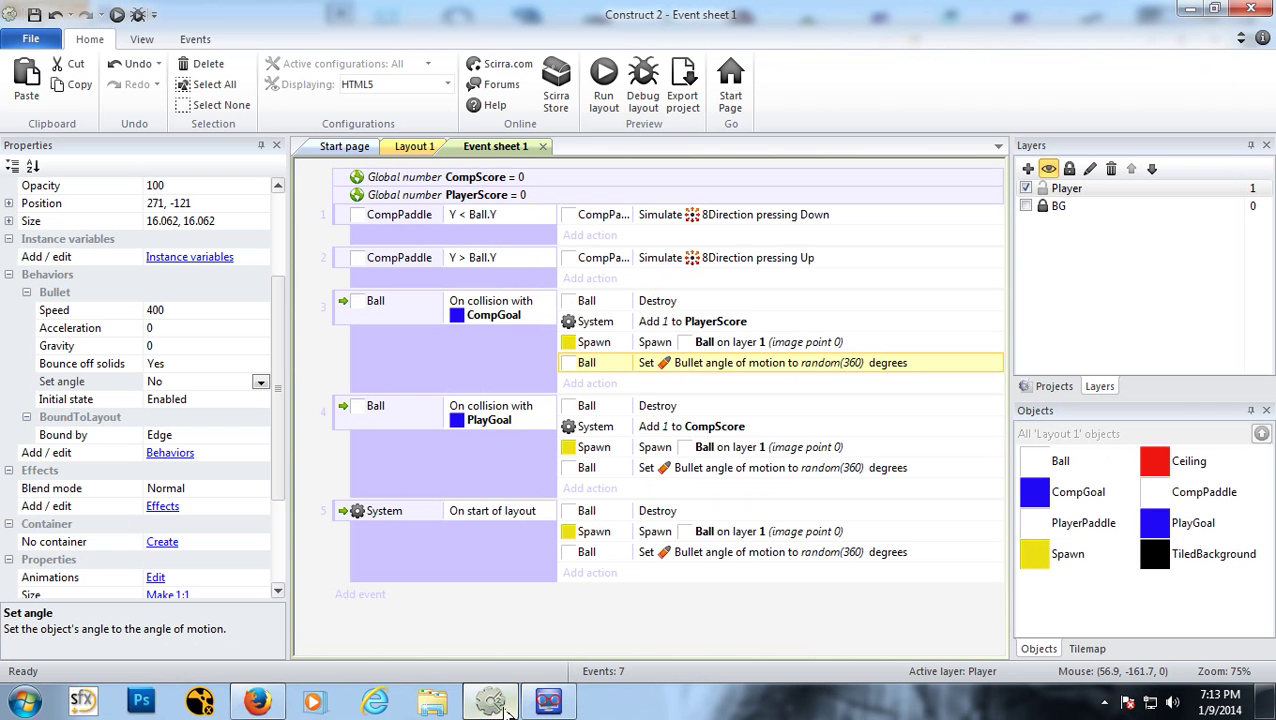
Step: Insert a Text object in Layout 1, above the Spawn square near the top of the play area
{"action": "left_click", "coordinate": [418, 146]}
{"action": "right_click", "coordinate": [588, 340]}
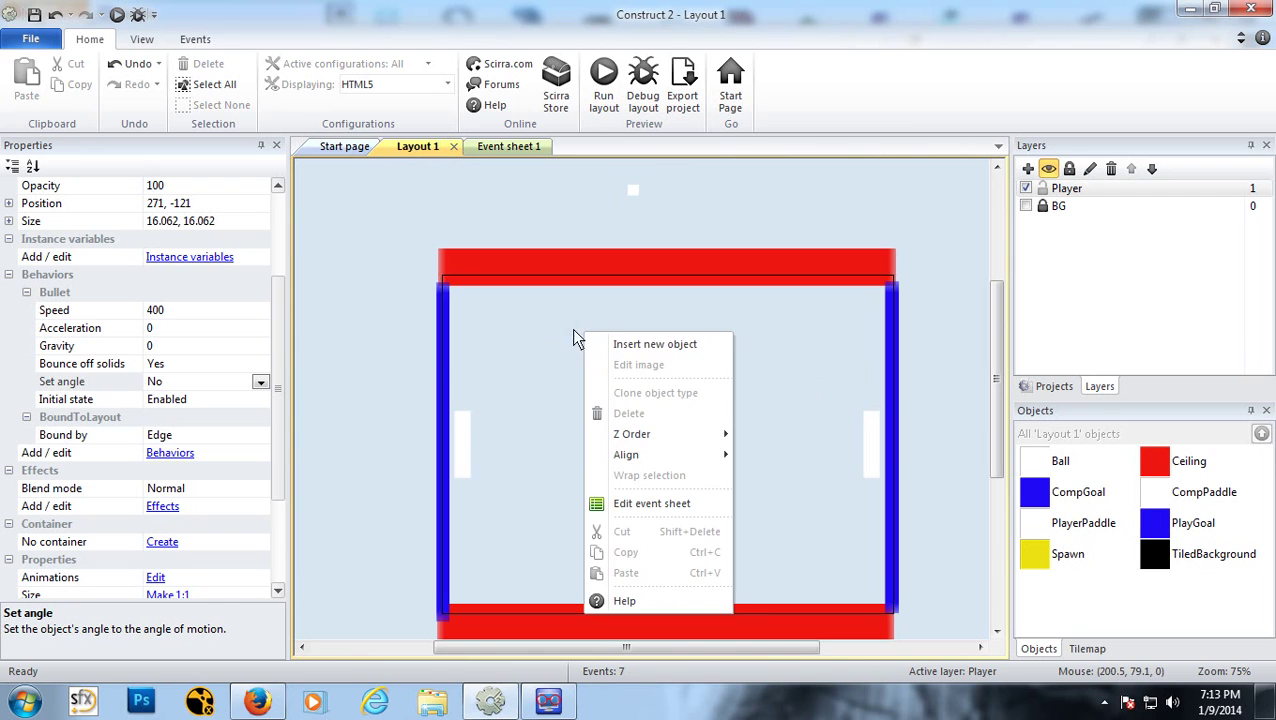
{"action": "left_click", "coordinate": [615, 348]}
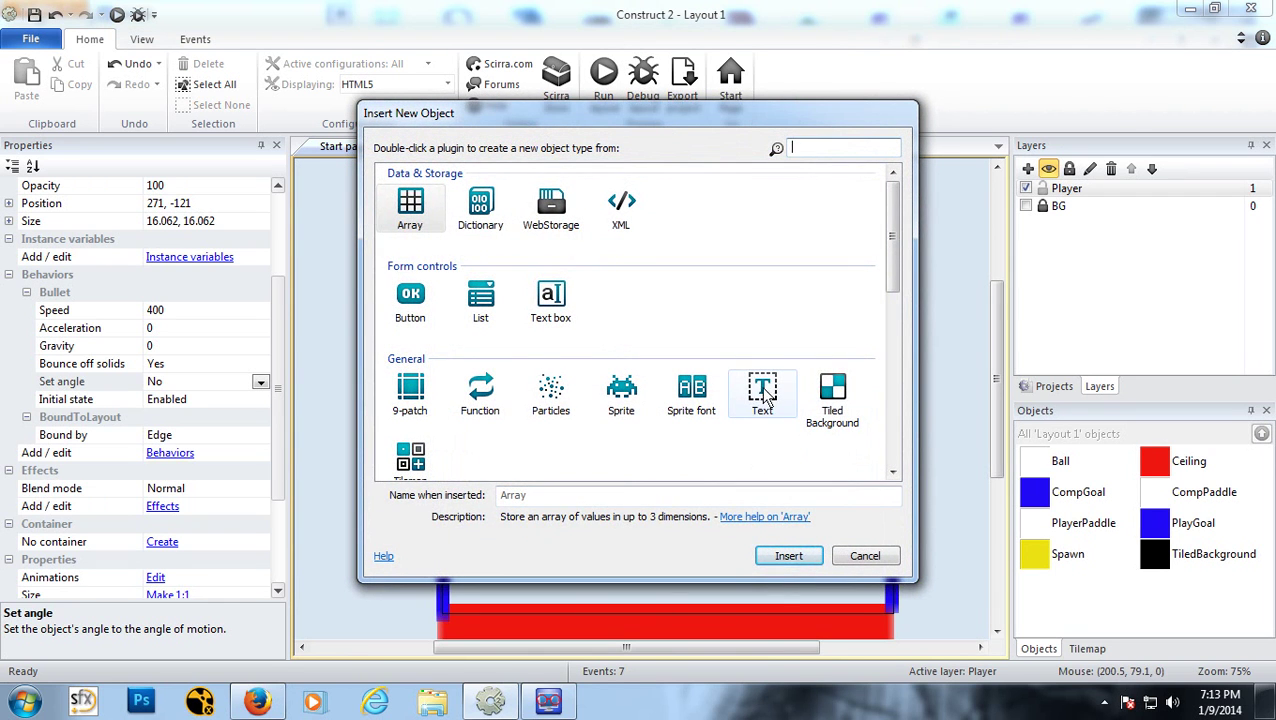
{"action": "left_click", "coordinate": [763, 395]}
{"action": "left_click", "coordinate": [789, 556]}
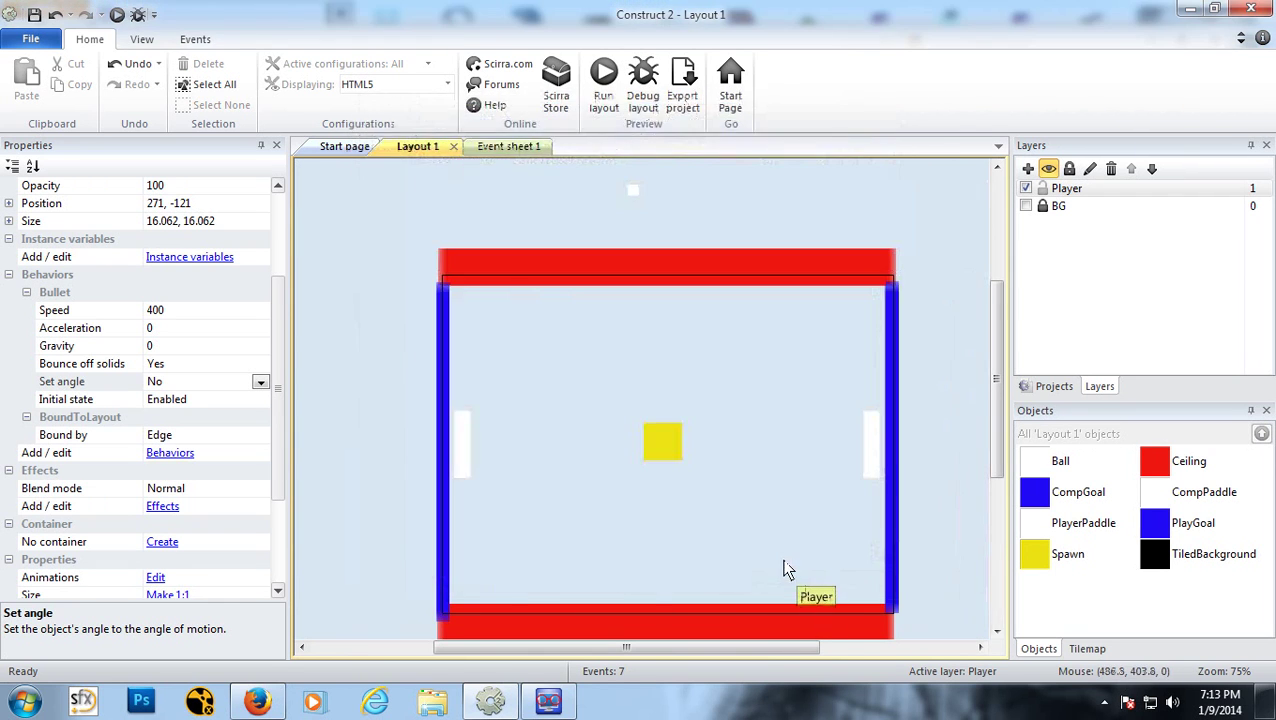
{"action": "left_click", "coordinate": [575, 338]}
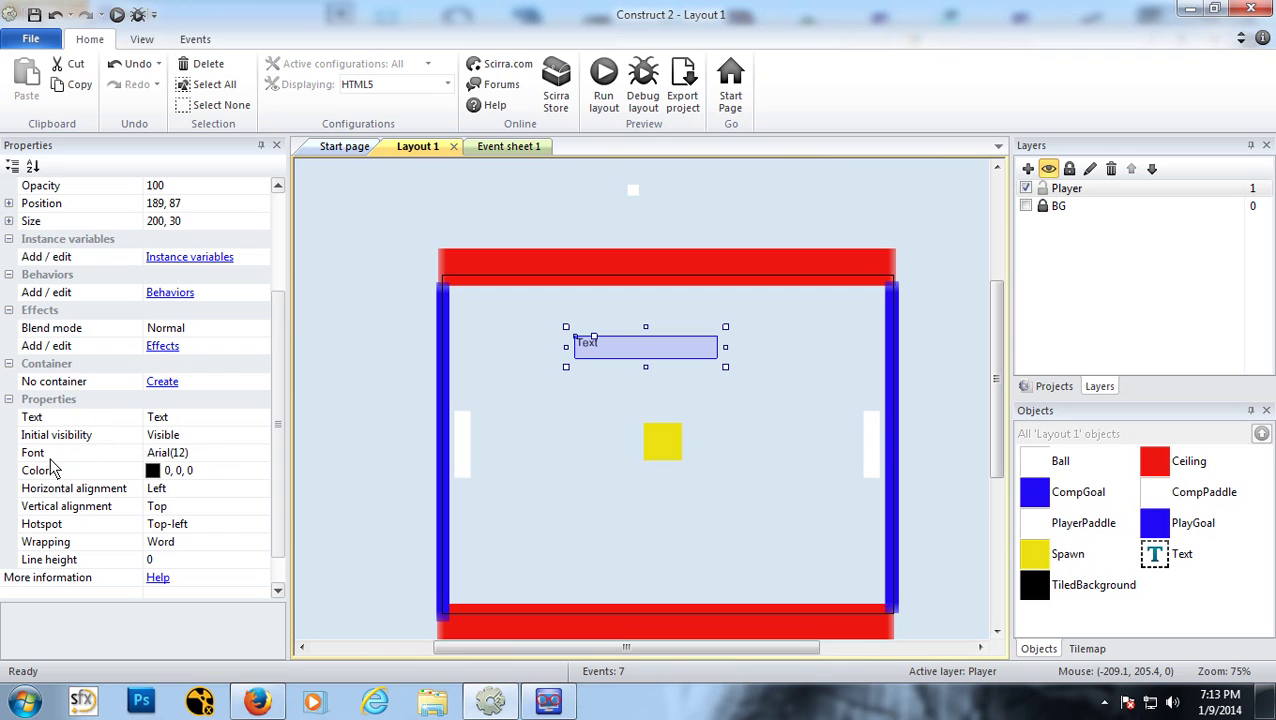
Step: Open the Text object's font settings and try the Abaddon font
{"action": "left_click", "coordinate": [202, 456]}
{"action": "left_click", "coordinate": [260, 455]}
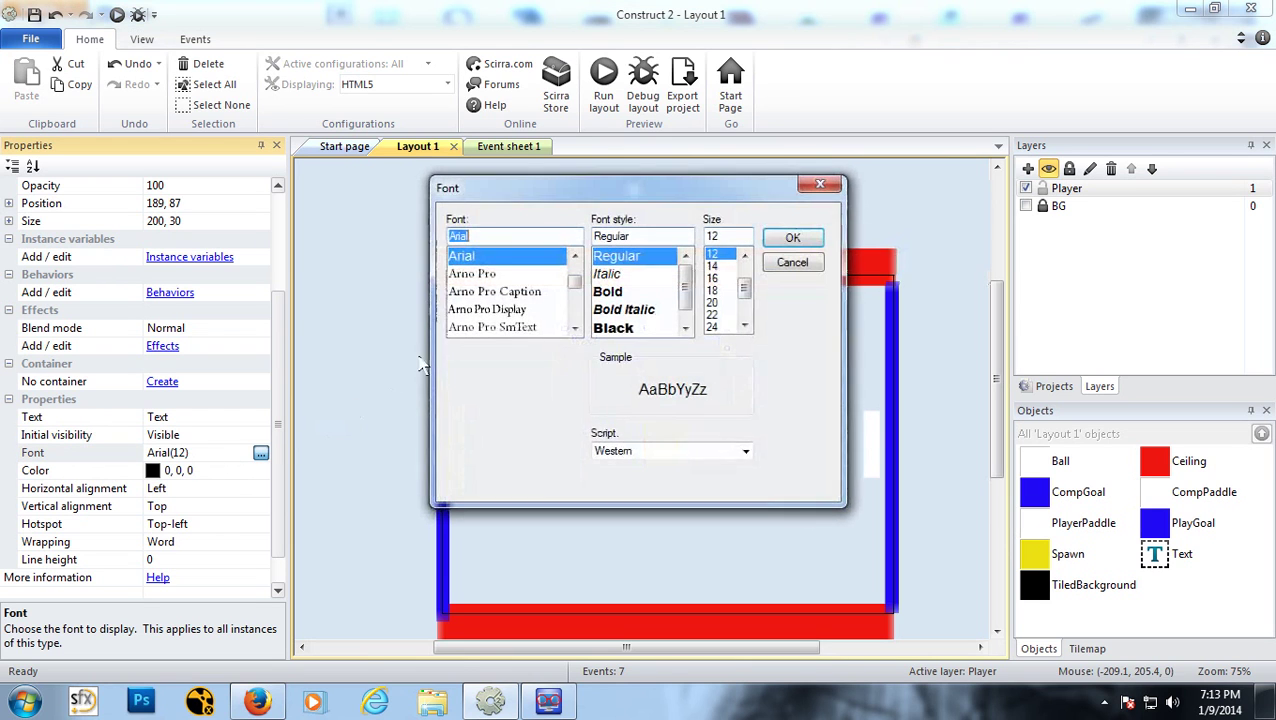
{"action": "left_click_drag", "start_coordinate": [576, 290], "coordinate": [577, 283]}
{"action": "left_click", "coordinate": [576, 331]}
{"action": "left_click", "coordinate": [576, 331]}
{"action": "left_click", "coordinate": [576, 331]}
{"action": "left_click", "coordinate": [576, 331]}
{"action": "left_click", "coordinate": [576, 331]}
{"action": "left_click", "coordinate": [576, 331]}
{"action": "scroll", "coordinate": [608, 248], "scroll_direction": "down", "scroll_amount": 10}
{"action": "left_click", "coordinate": [575, 258]}
{"action": "left_click", "coordinate": [575, 258]}
{"action": "left_click", "coordinate": [575, 258]}
{"action": "left_click", "coordinate": [575, 258]}
{"action": "left_click", "coordinate": [575, 258]}
{"action": "left_click", "coordinate": [575, 258]}
{"action": "left_click", "coordinate": [470, 276]}
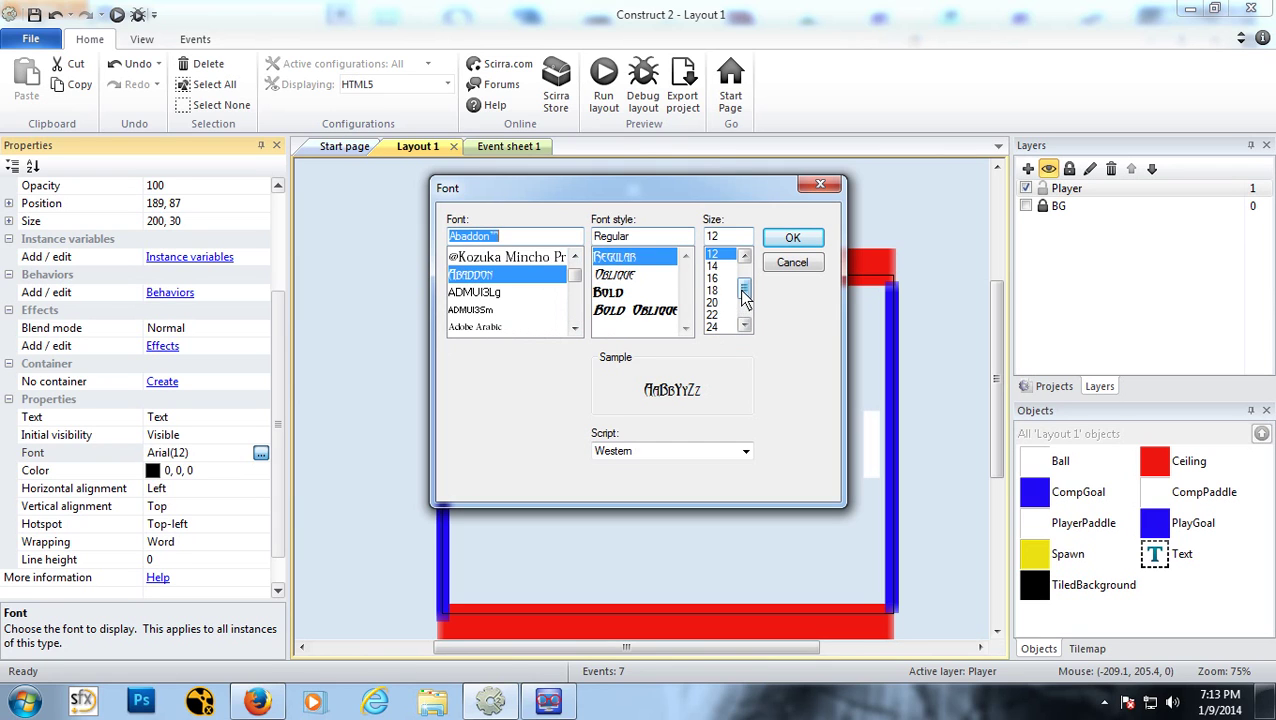
Step: Set the Text object's font to Arial with the Black style at size 26
{"action": "left_click", "coordinate": [575, 330]}
{"action": "left_click", "coordinate": [575, 330]}
{"action": "left_click", "coordinate": [575, 330]}
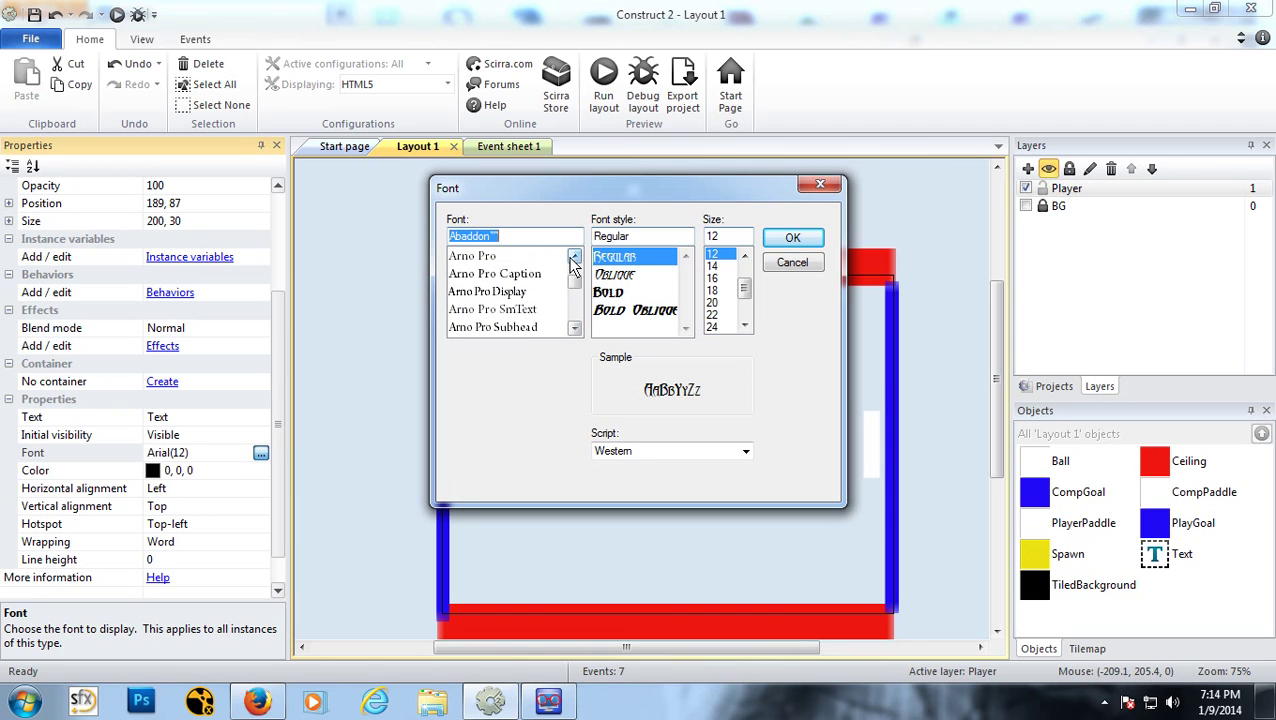
{"action": "left_click", "coordinate": [457, 258]}
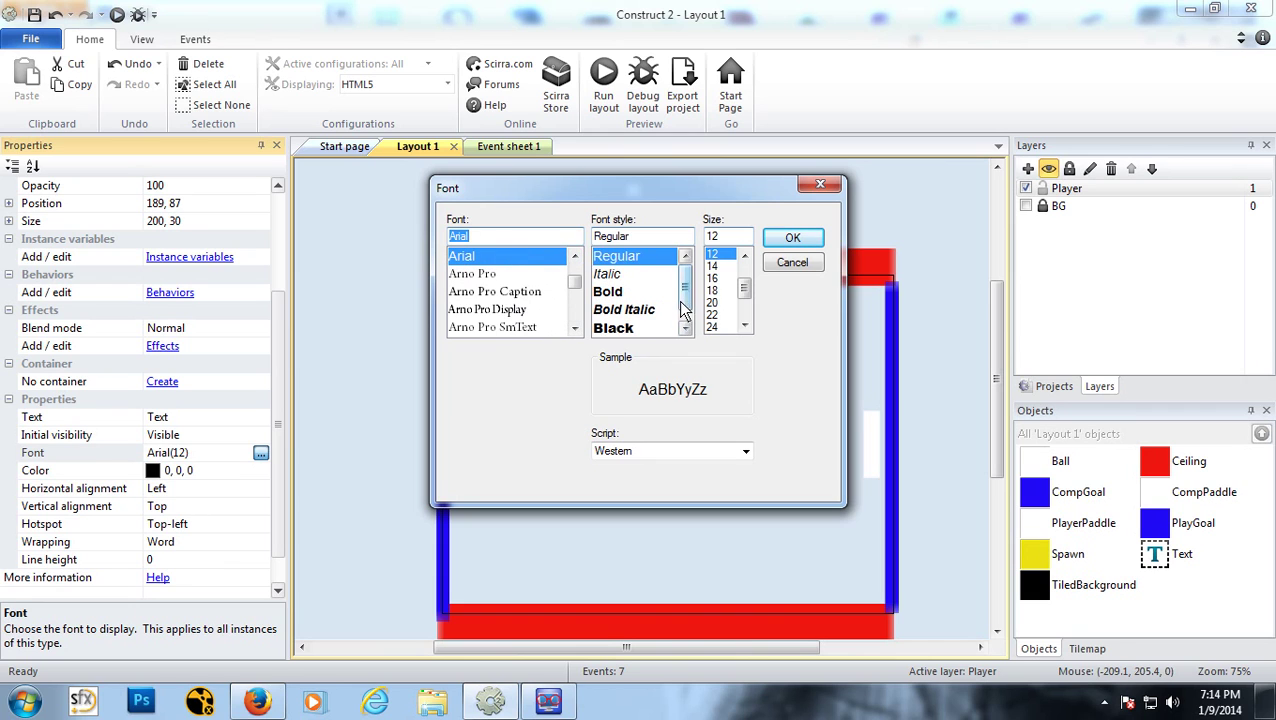
{"action": "left_click_drag", "start_coordinate": [682, 310], "coordinate": [684, 326]}
{"action": "left_click", "coordinate": [622, 327]}
{"action": "left_click", "coordinate": [624, 312]}
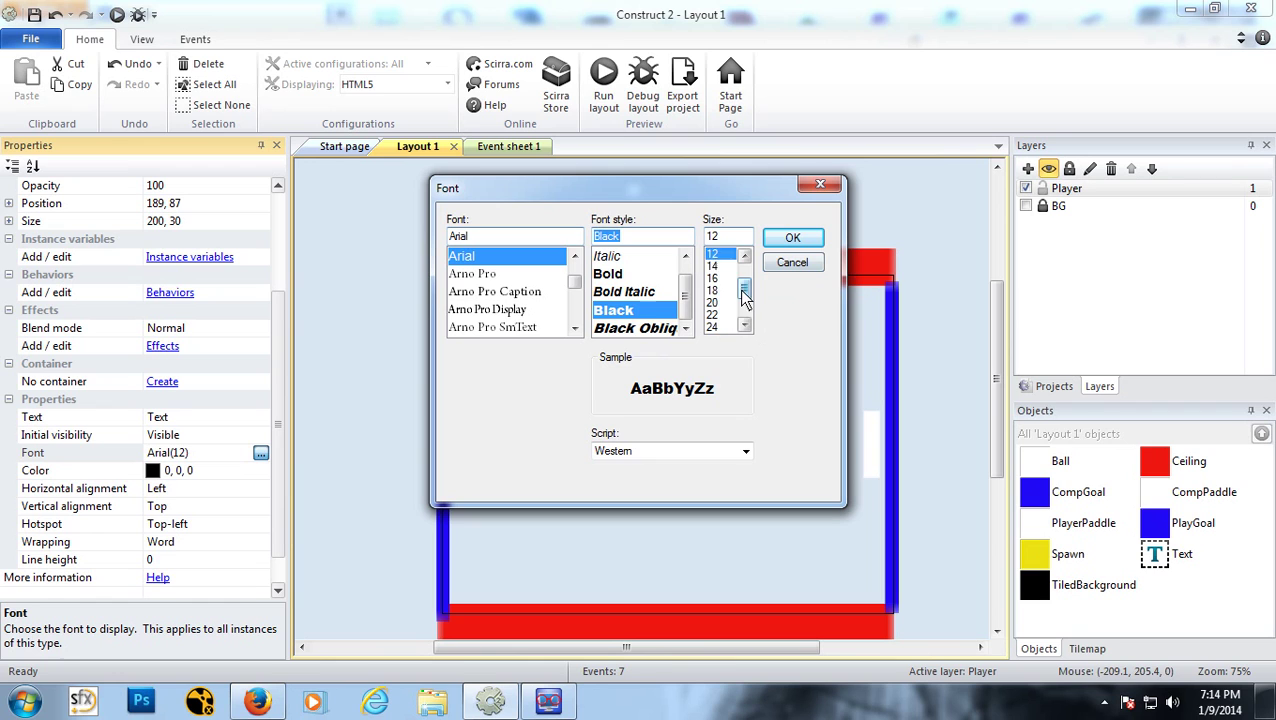
{"action": "left_click", "coordinate": [712, 302]}
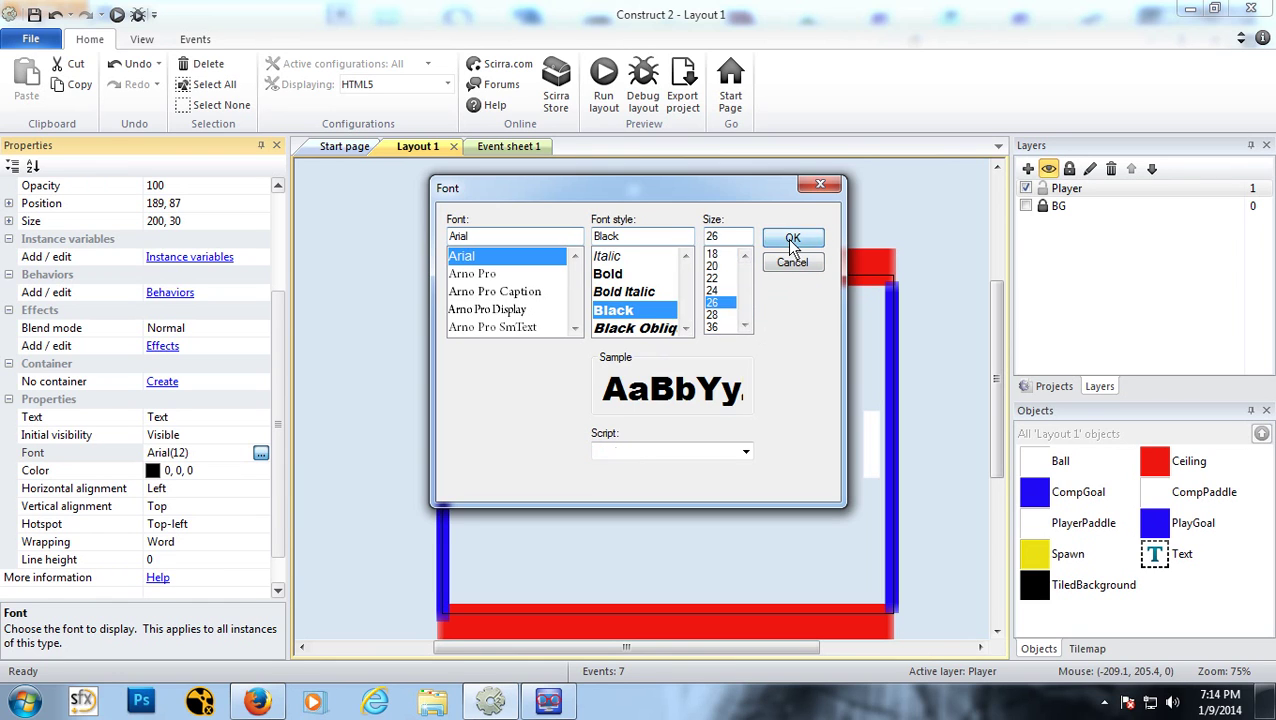
{"action": "left_click", "coordinate": [792, 238]}
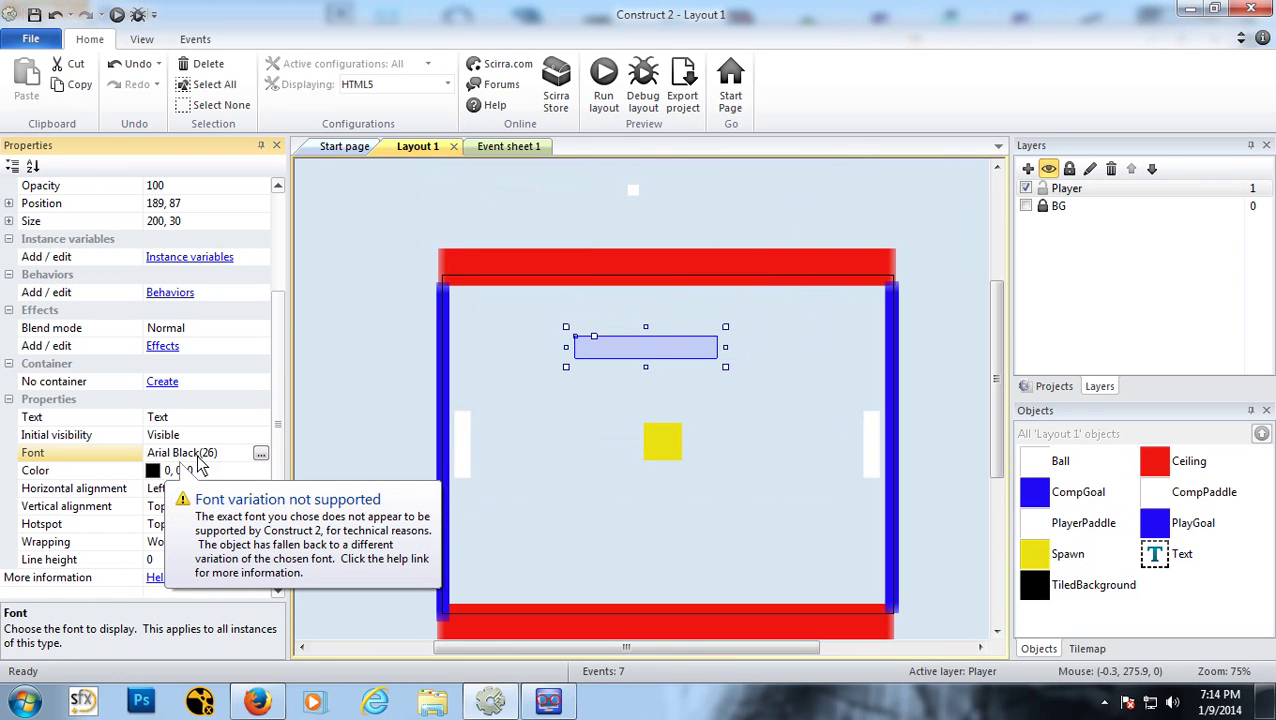
Step: Change the Text object's font style to Bold
{"action": "left_click", "coordinate": [260, 454]}
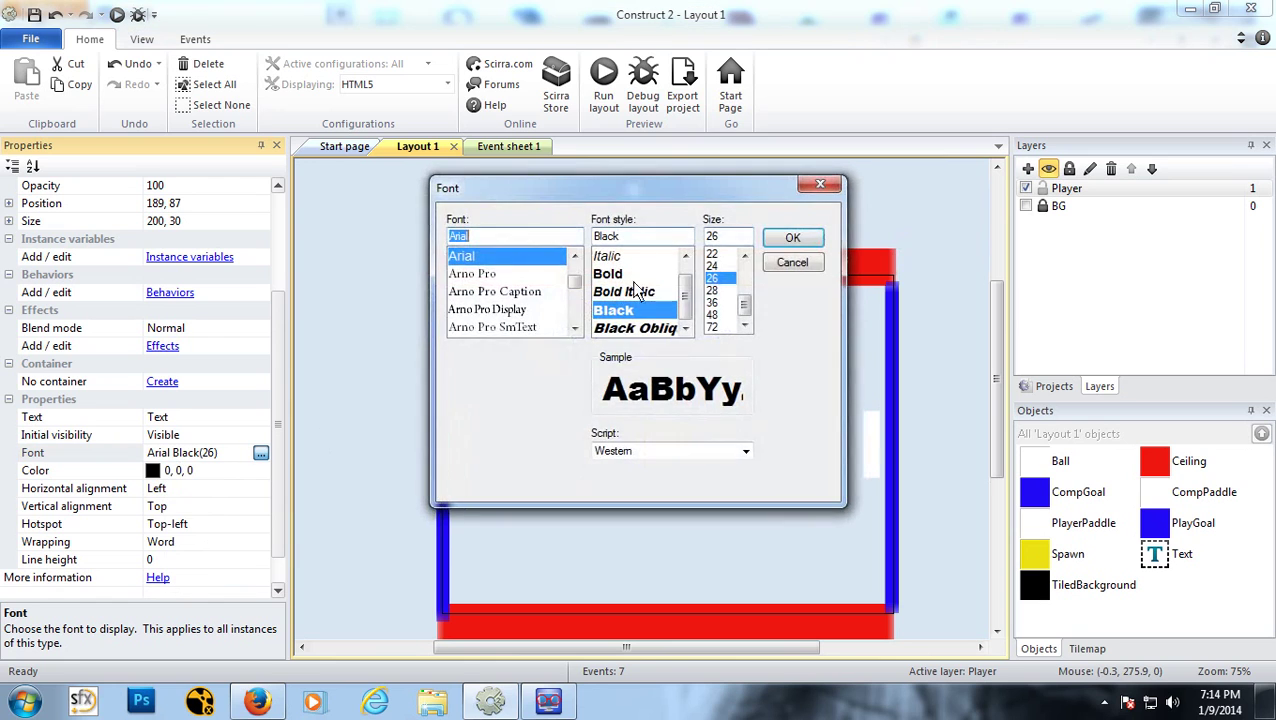
{"action": "left_click", "coordinate": [608, 274]}
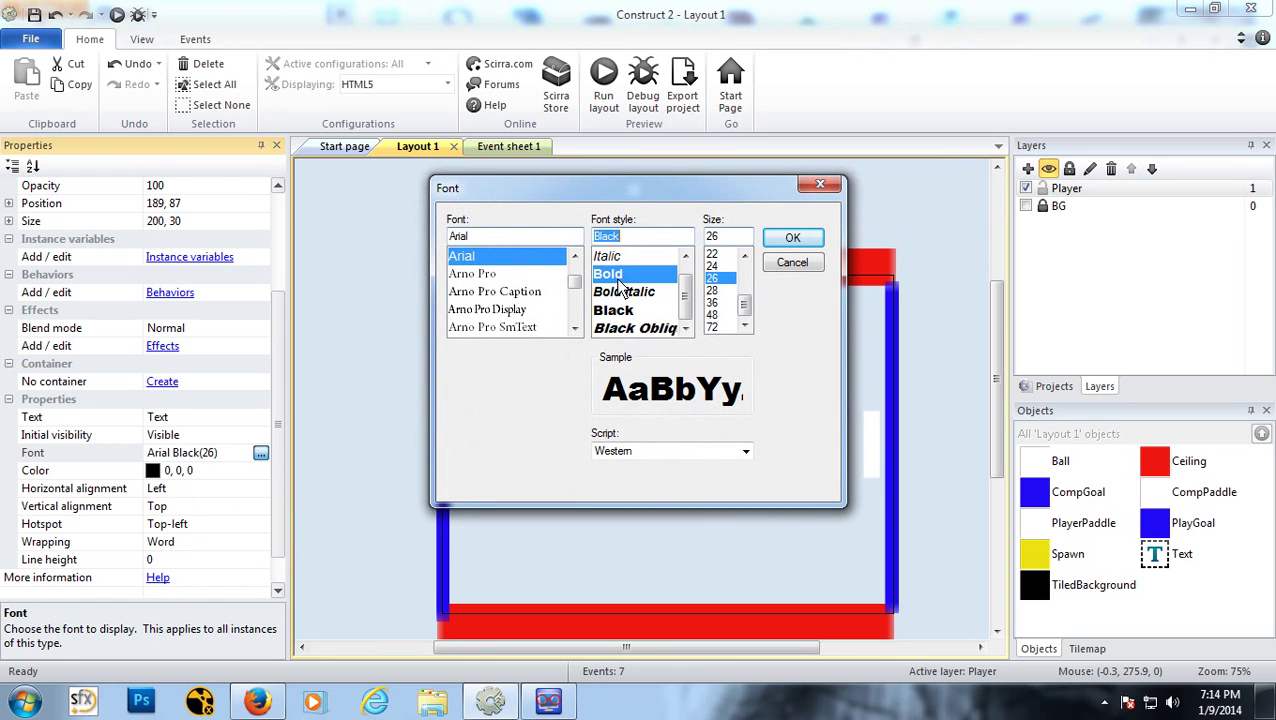
{"action": "left_click", "coordinate": [612, 311]}
{"action": "left_click", "coordinate": [612, 276]}
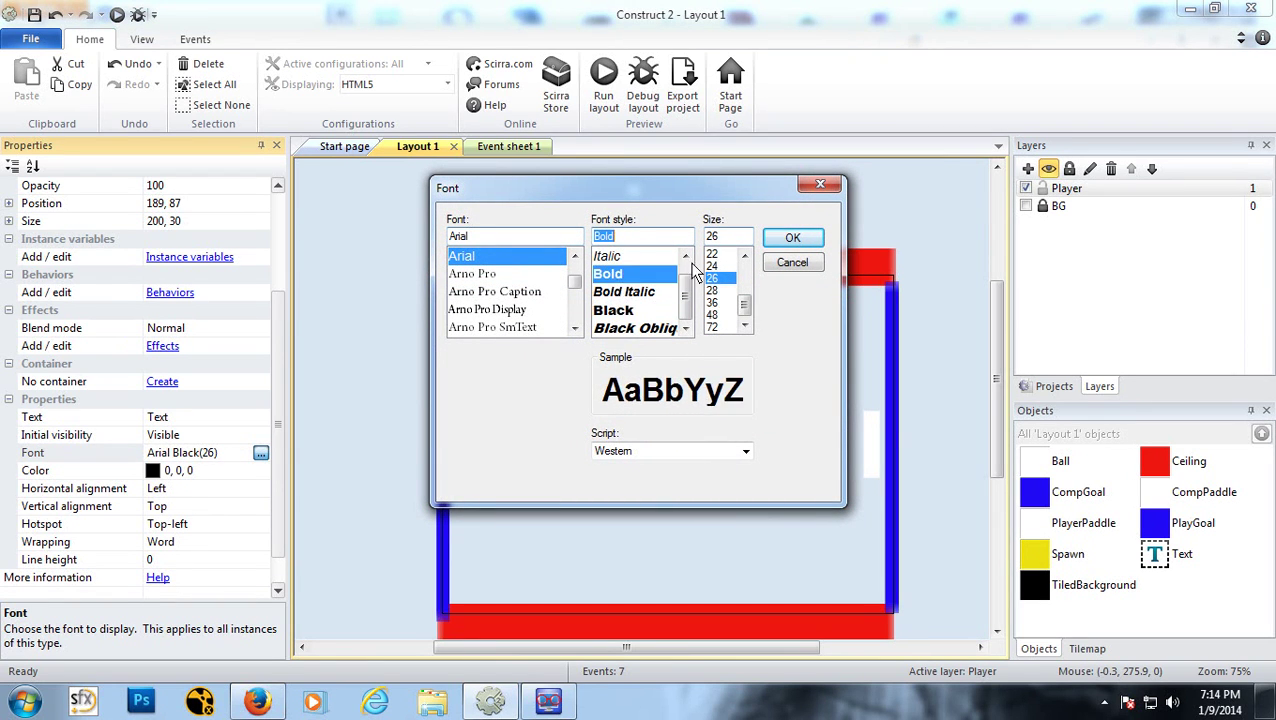
{"action": "left_click", "coordinate": [788, 242]}
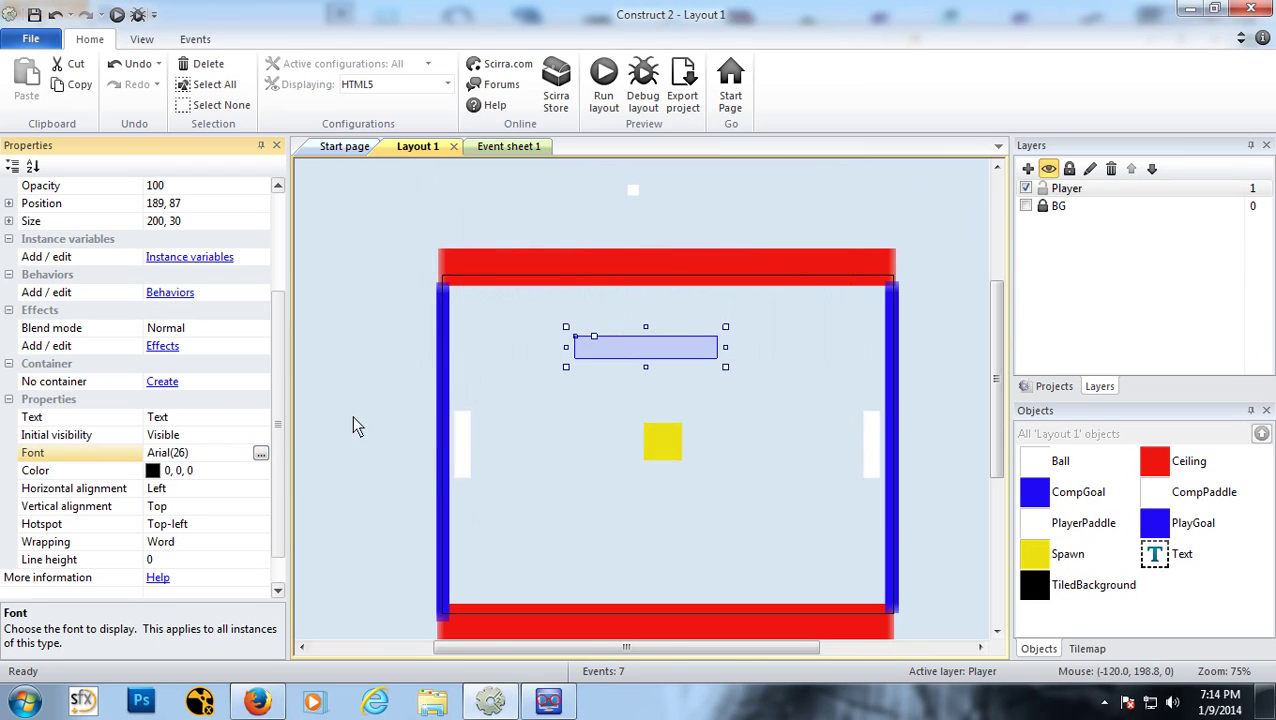
Step: Set the Text object's displayed text to 0 and its color to white (255, 255, 255)
{"action": "left_click", "coordinate": [189, 420]}
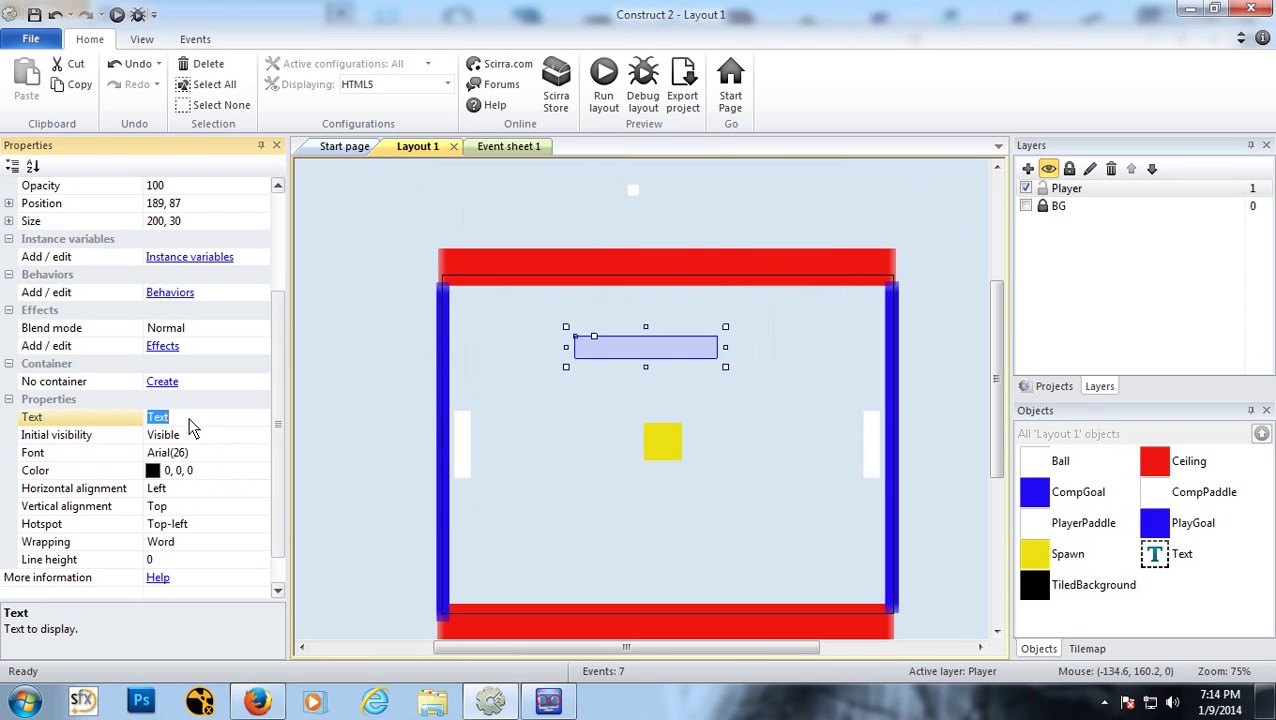
{"action": "left_click", "coordinate": [172, 490]}
{"action": "left_click", "coordinate": [155, 470]}
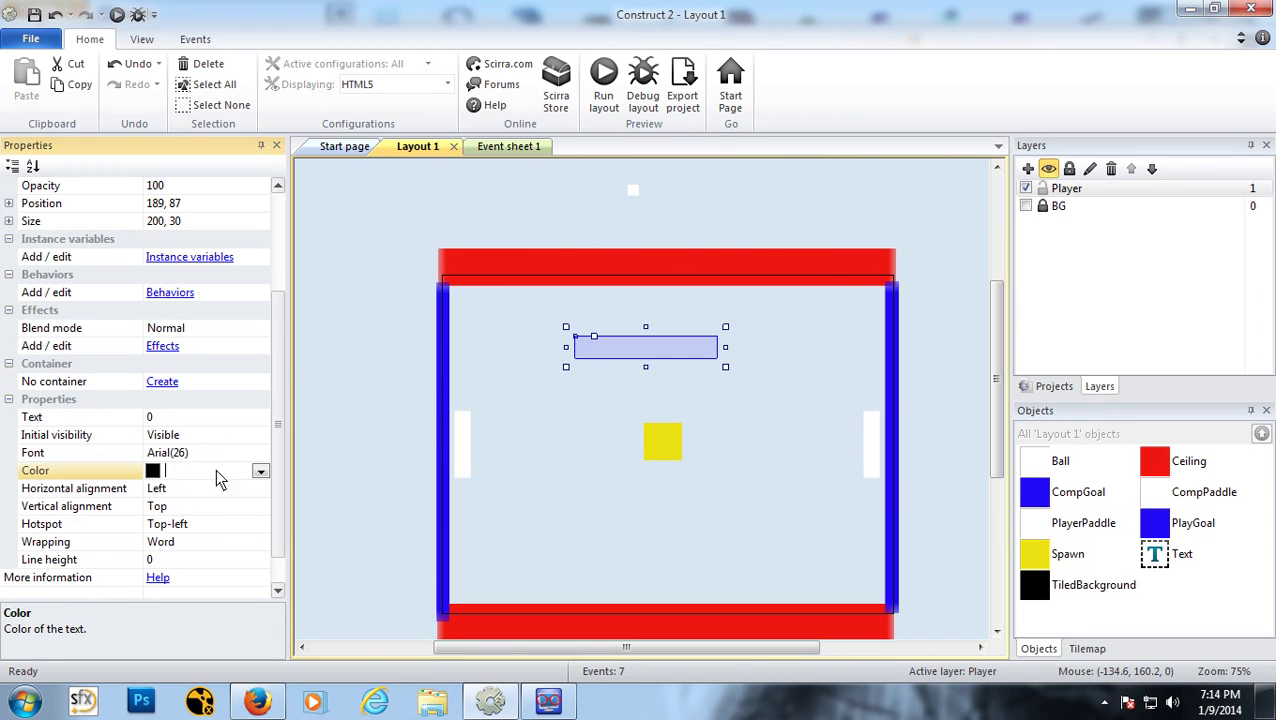
{"action": "left_click", "coordinate": [260, 472]}
{"action": "left_click", "coordinate": [260, 472]}
{"action": "left_click", "coordinate": [260, 472]}
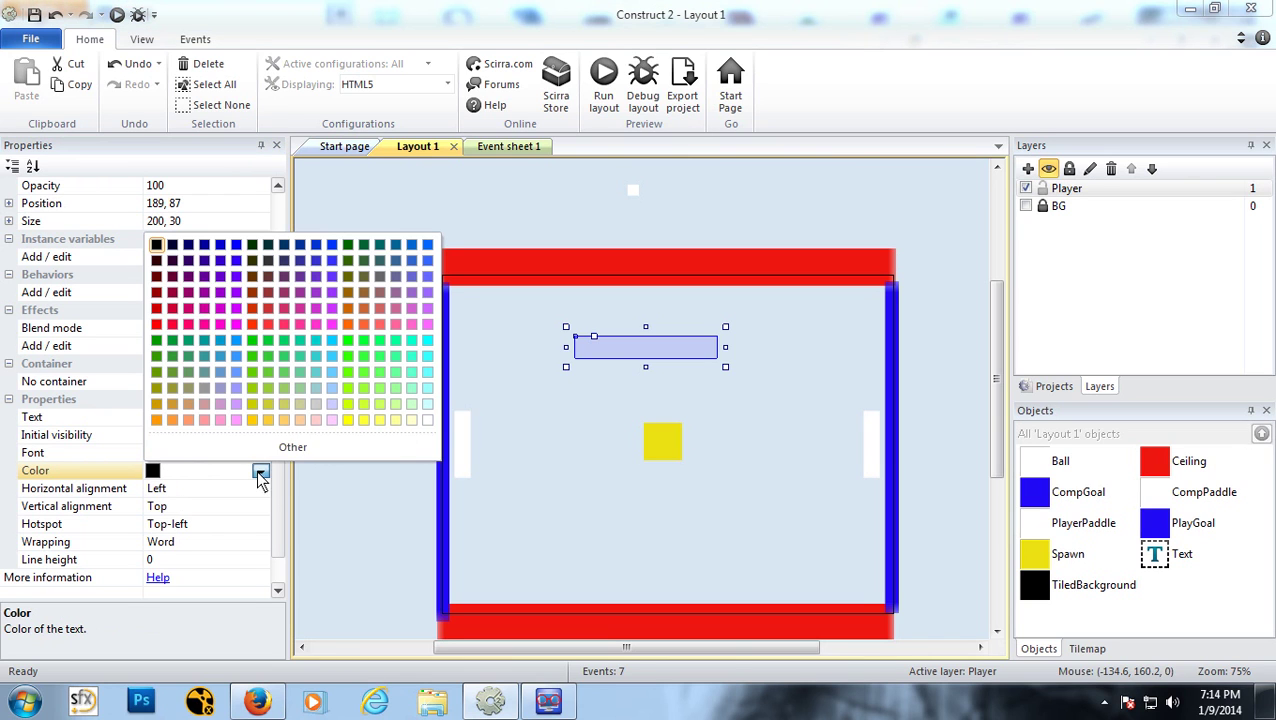
{"action": "left_click", "coordinate": [428, 420]}
Step: Resize the Text object to about 46 by 50 and move it to about 213, 49, just below the ceiling
{"action": "left_click_drag", "start_coordinate": [644, 368], "coordinate": [642, 404]}
{"action": "left_click_drag", "start_coordinate": [725, 367], "coordinate": [602, 360]}
{"action": "left_click_drag", "start_coordinate": [586, 410], "coordinate": [598, 374]}
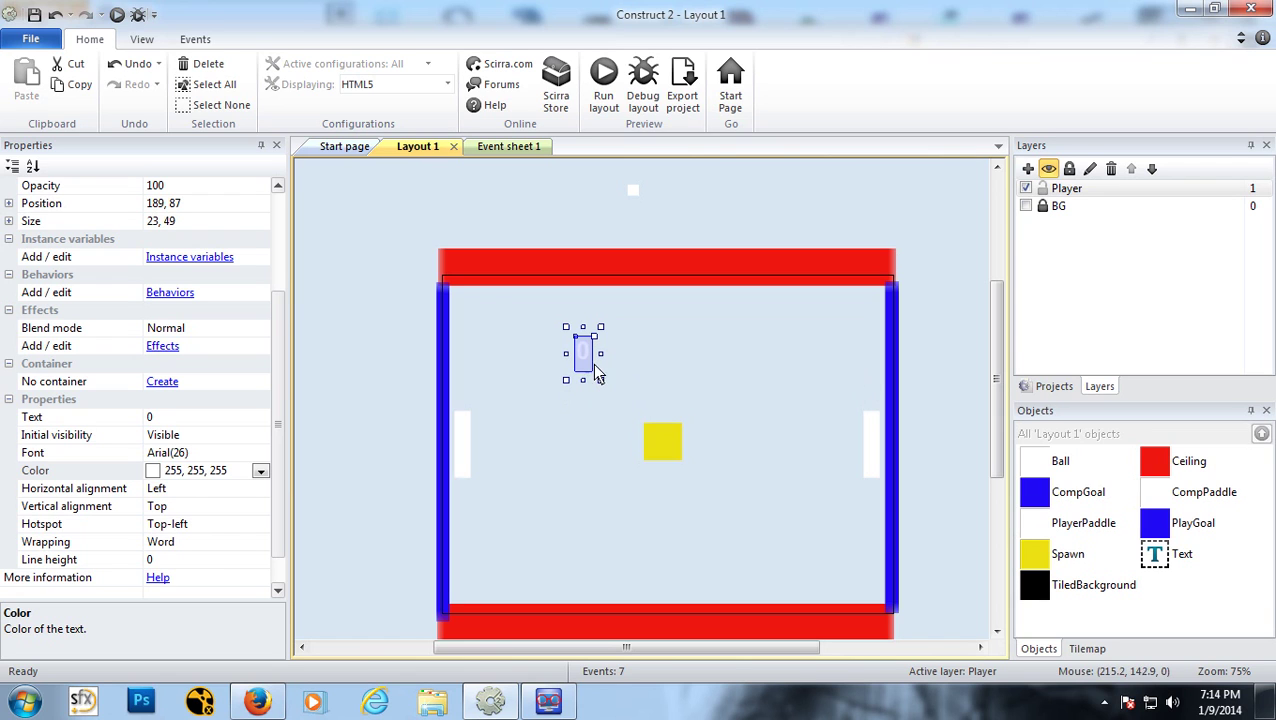
{"action": "scroll", "coordinate": [578, 372], "scroll_direction": "up", "scroll_amount": 2, "text": "ctrl"}
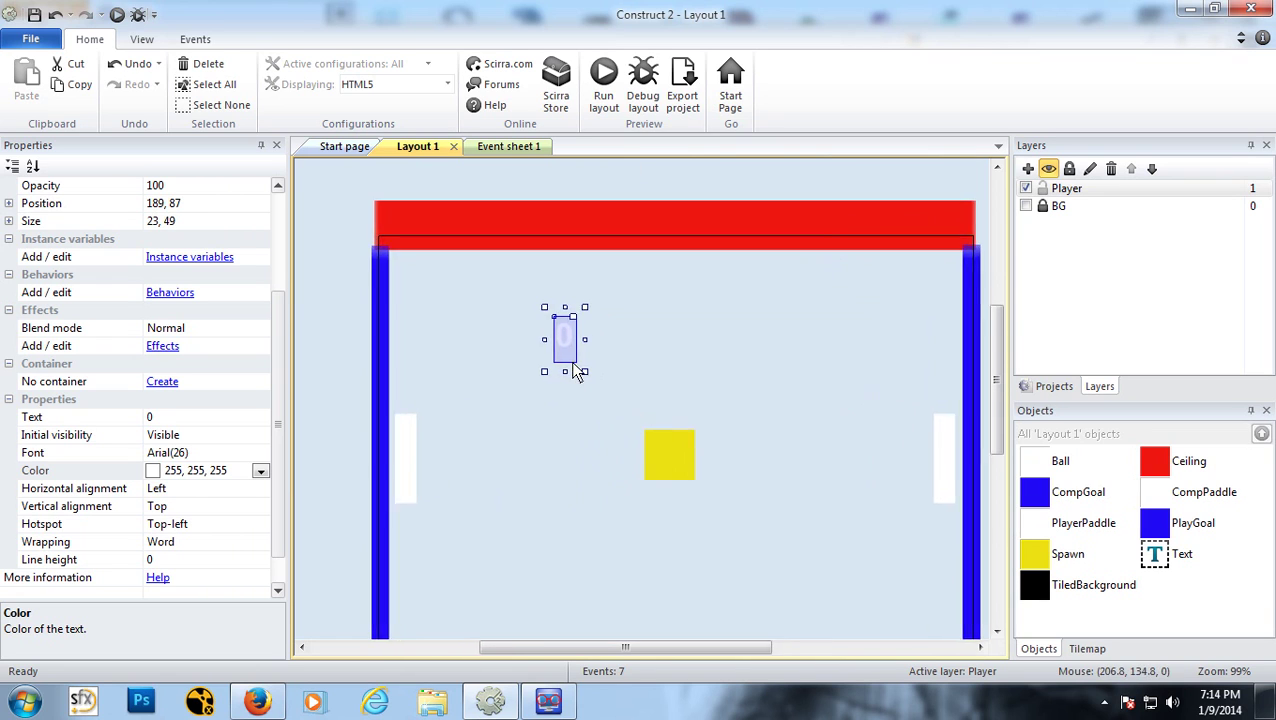
{"action": "scroll", "coordinate": [578, 372], "scroll_direction": "up", "scroll_amount": 1, "text": "ctrl"}
{"action": "left_click_drag", "start_coordinate": [543, 366], "coordinate": [540, 360]}
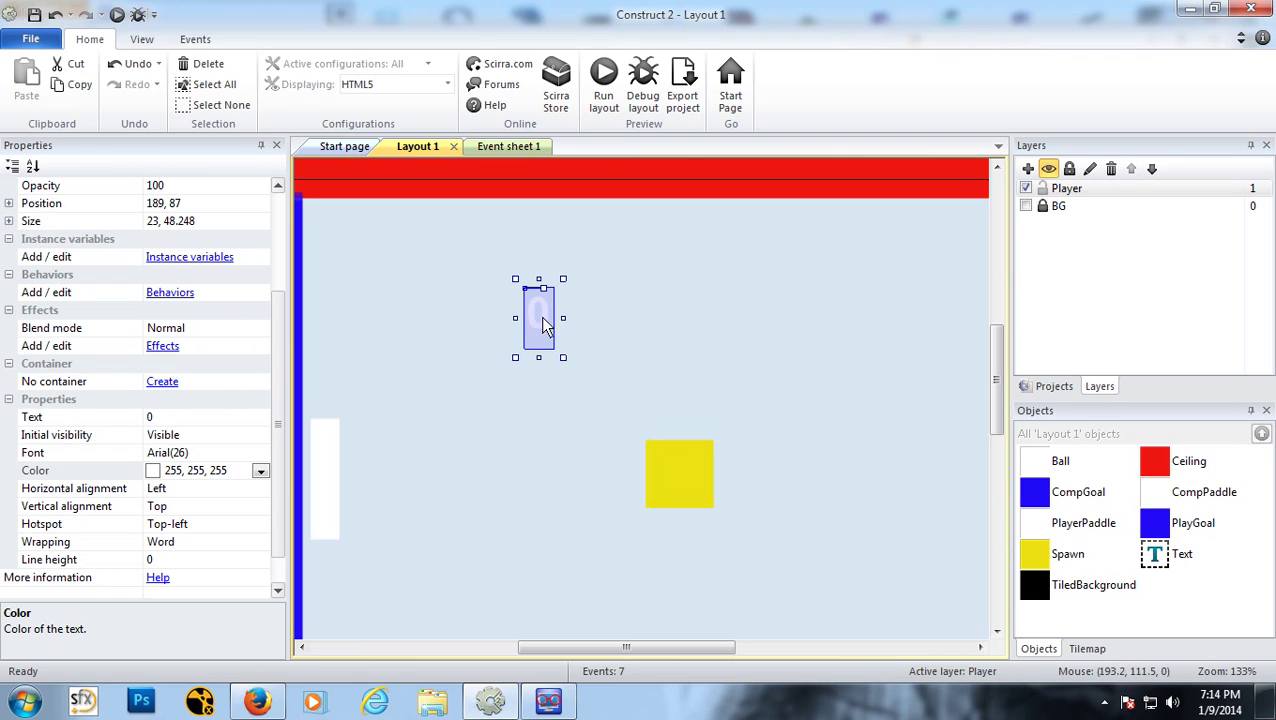
{"action": "left_click_drag", "start_coordinate": [542, 358], "coordinate": [540, 360]}
{"action": "left_click_drag", "start_coordinate": [515, 319], "coordinate": [573, 279]}
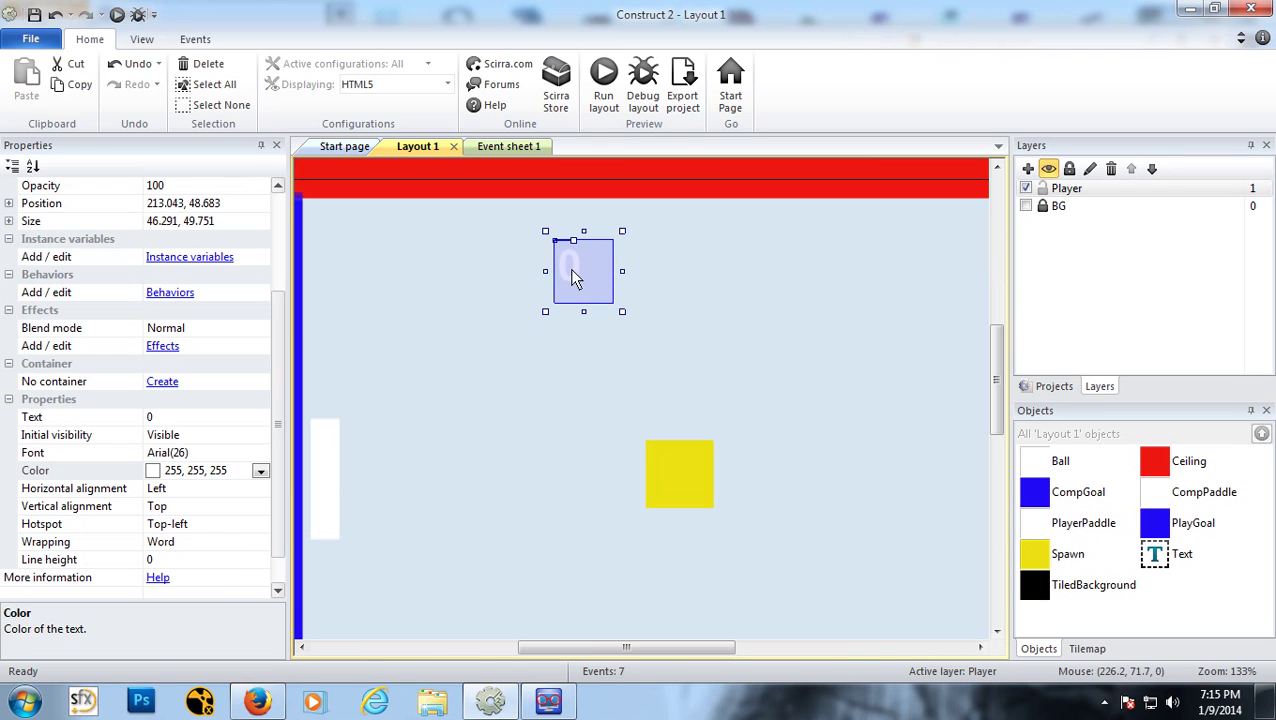
Step: Rename the Text object as PlayScoreB
{"action": "right_click", "coordinate": [1184, 566]}
{"action": "left_click", "coordinate": [1156, 608]}
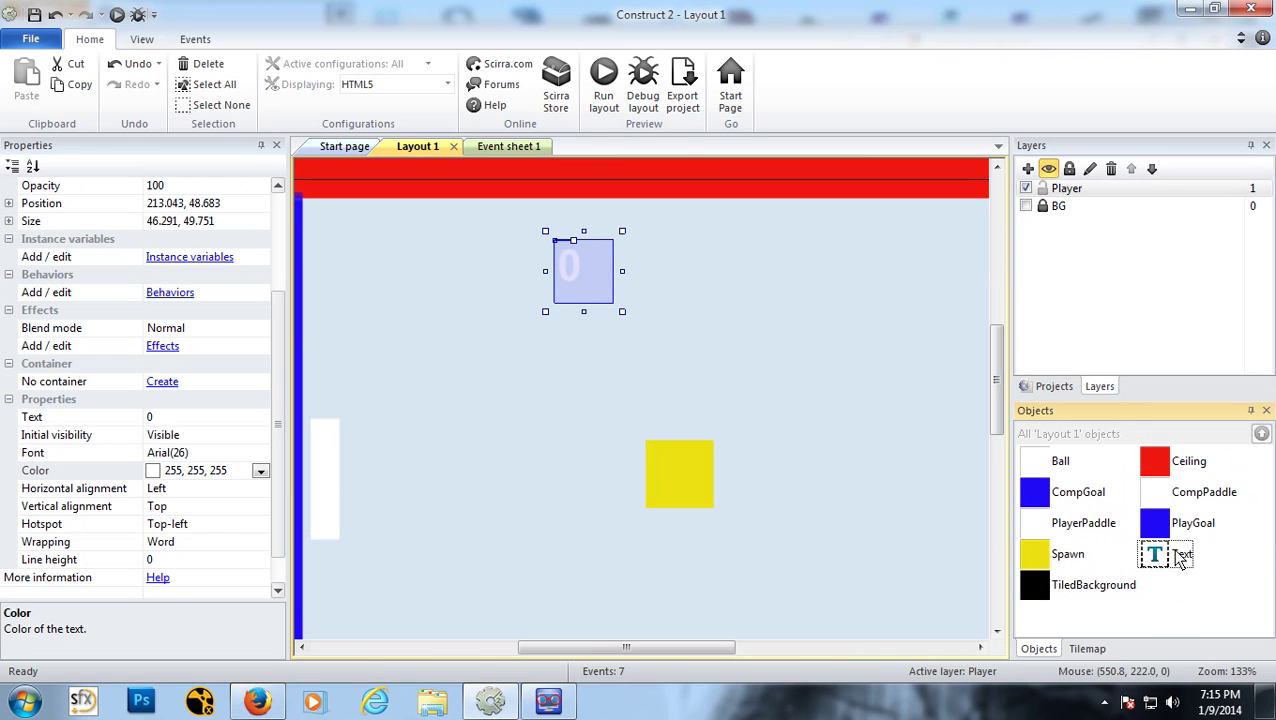
{"action": "right_click", "coordinate": [1162, 556]}
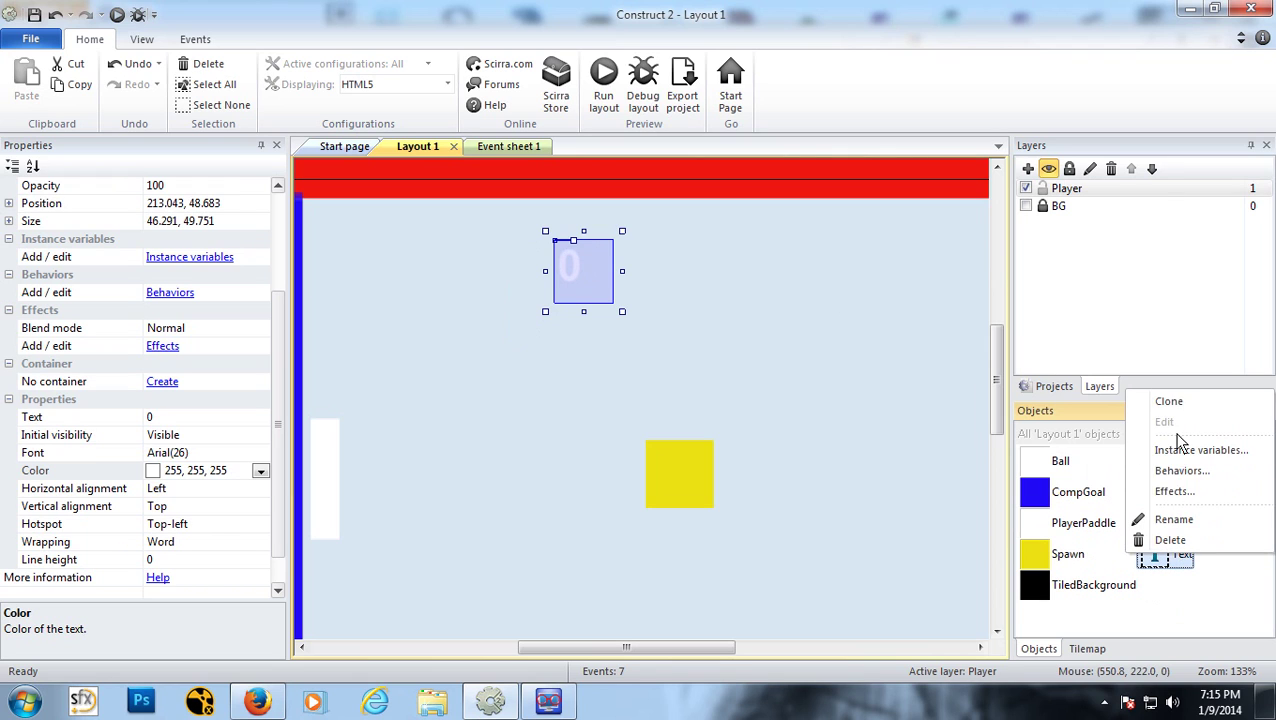
{"action": "left_click", "coordinate": [1180, 519]}
{"action": "type", "text": "PlayScoreB"}
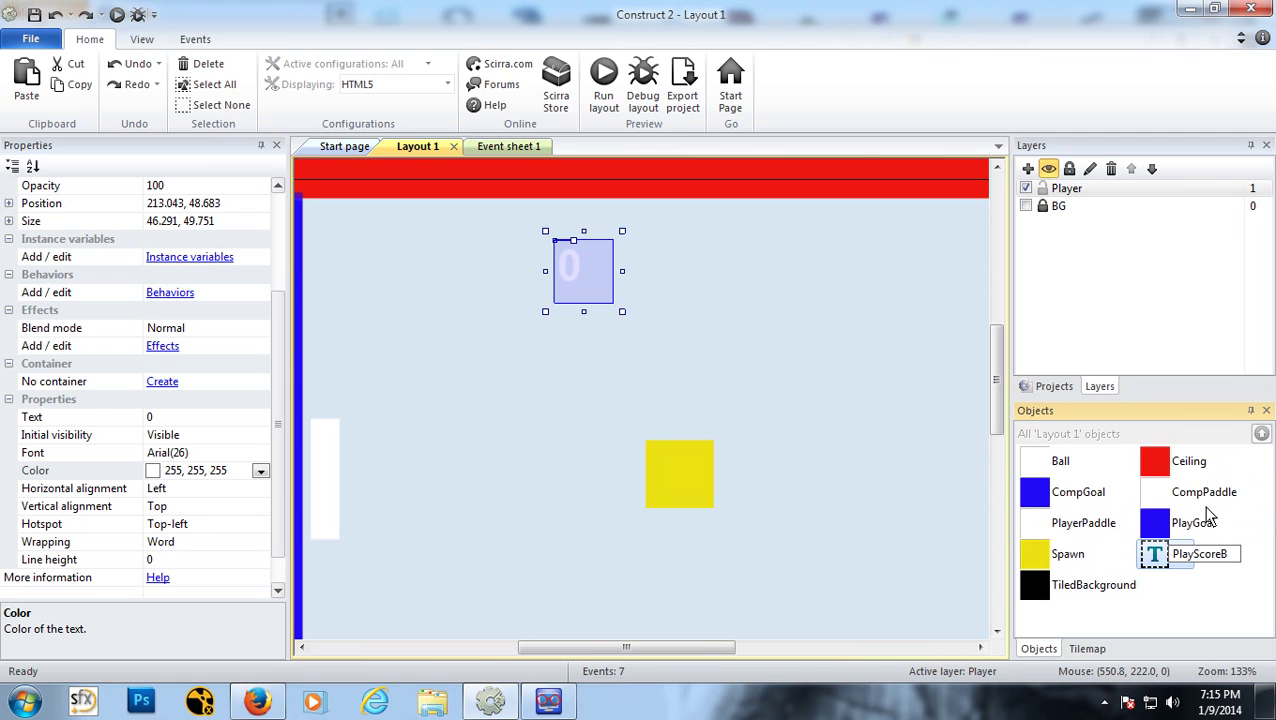
{"action": "key", "text": "Return"}
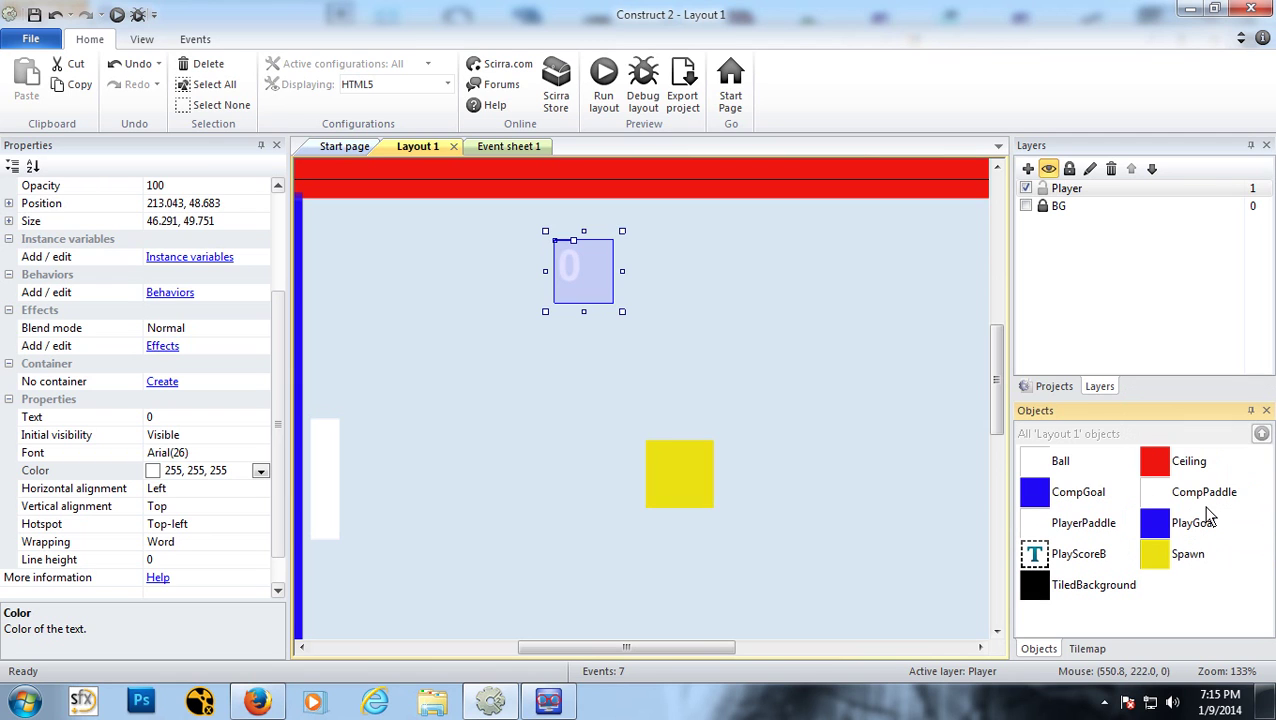
Step: Insert a second Text object named CompScoreB at about 340, 60, beside the player's score
{"action": "right_click", "coordinate": [716, 256]}
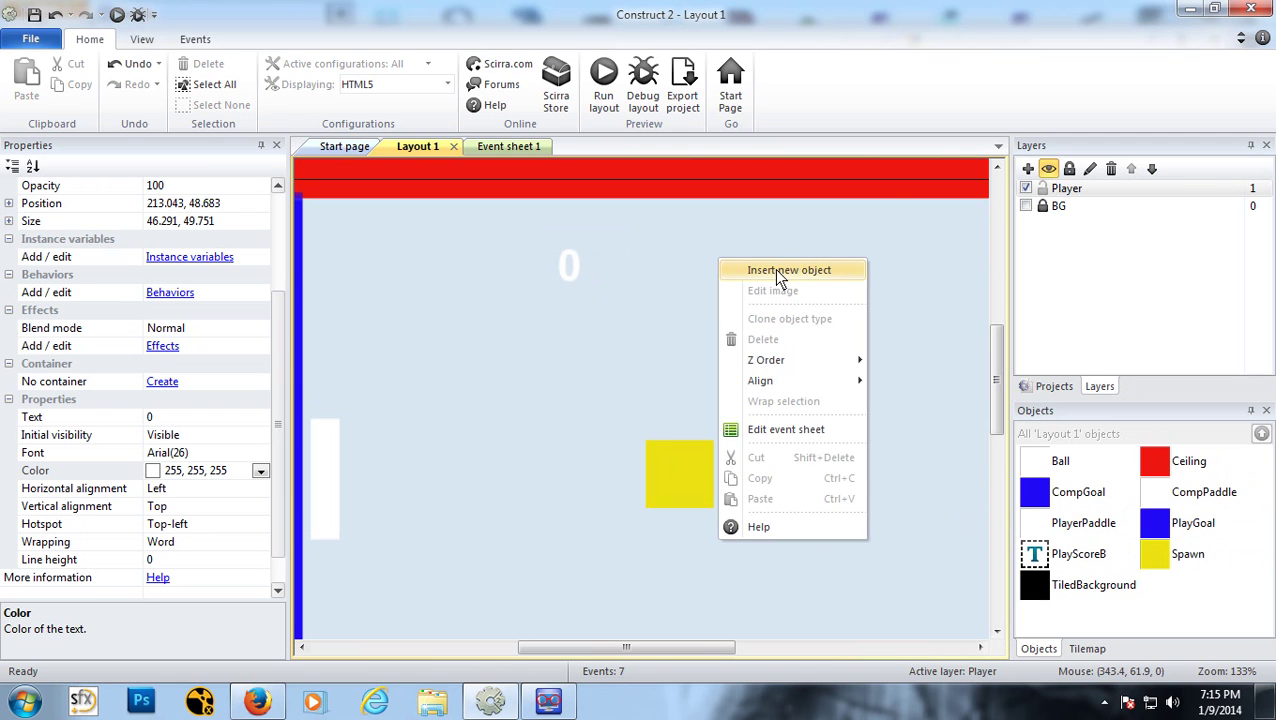
{"action": "left_click", "coordinate": [774, 268]}
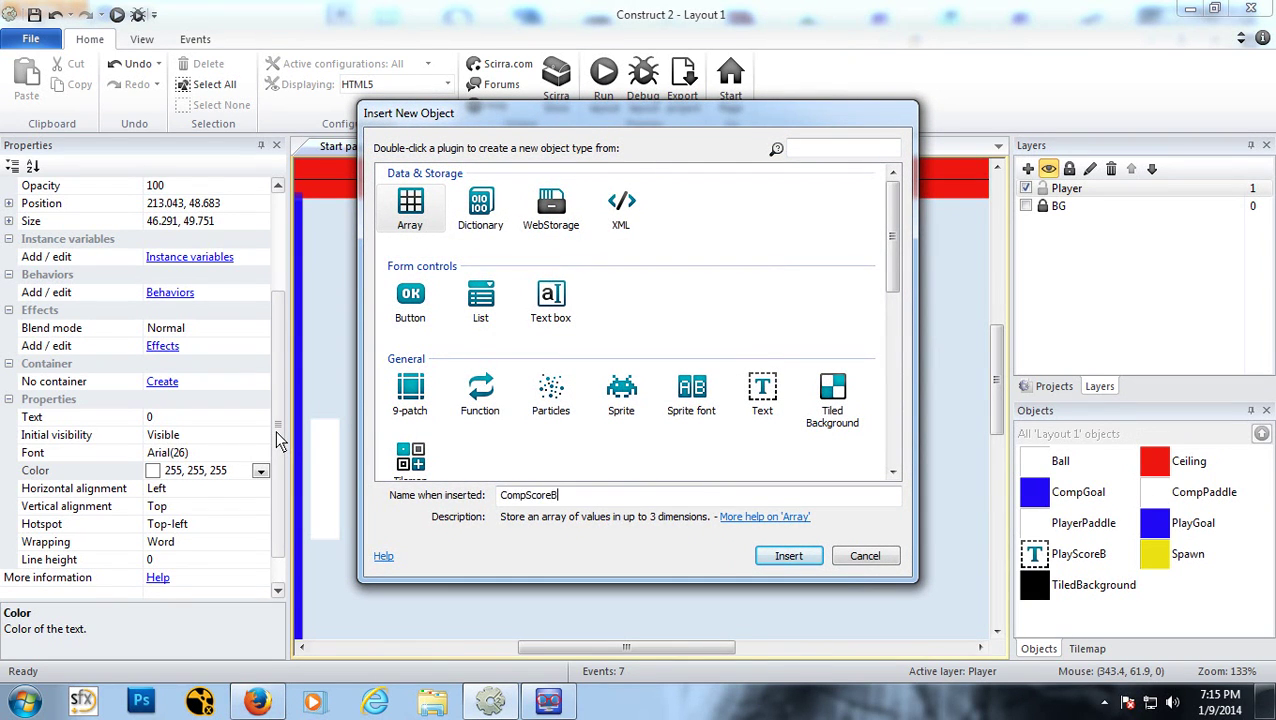
{"action": "left_click", "coordinate": [762, 395]}
{"action": "left_click", "coordinate": [788, 556]}
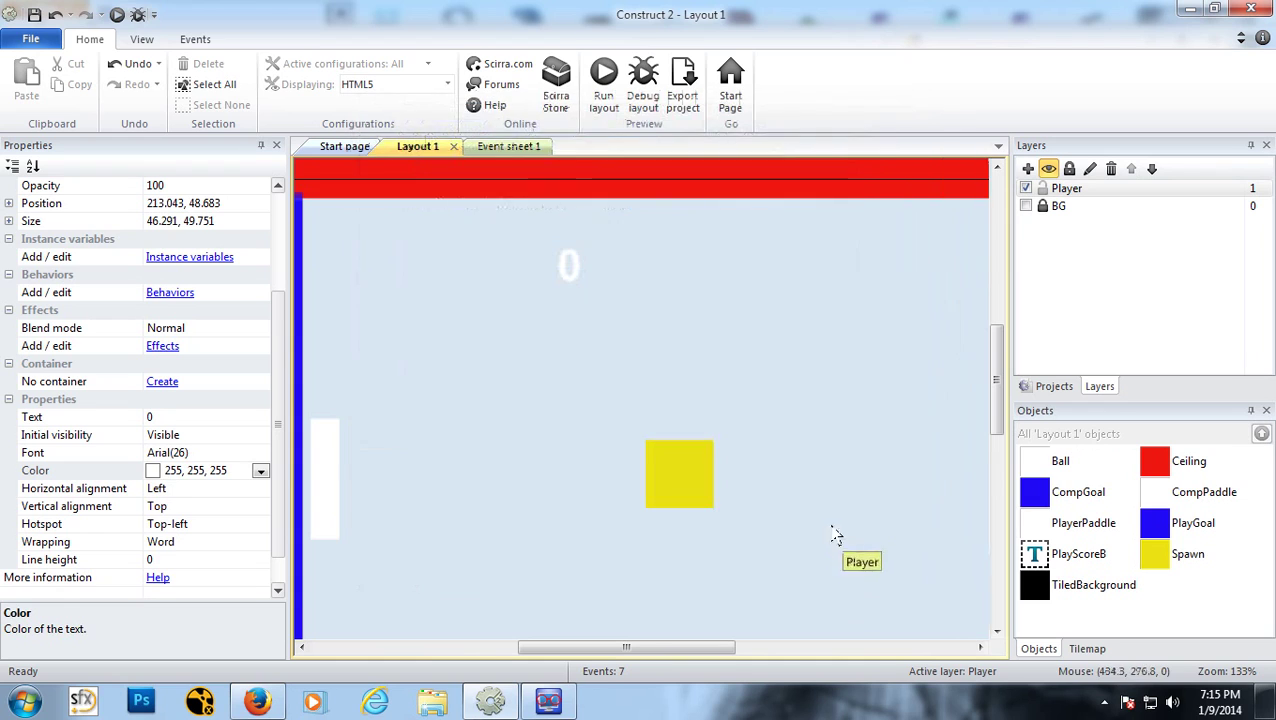
{"action": "left_click", "coordinate": [714, 256]}
Step: Set CompScoreB's displayed text to 0 and its font to Arial Bold at size 26
{"action": "left_click", "coordinate": [240, 418]}
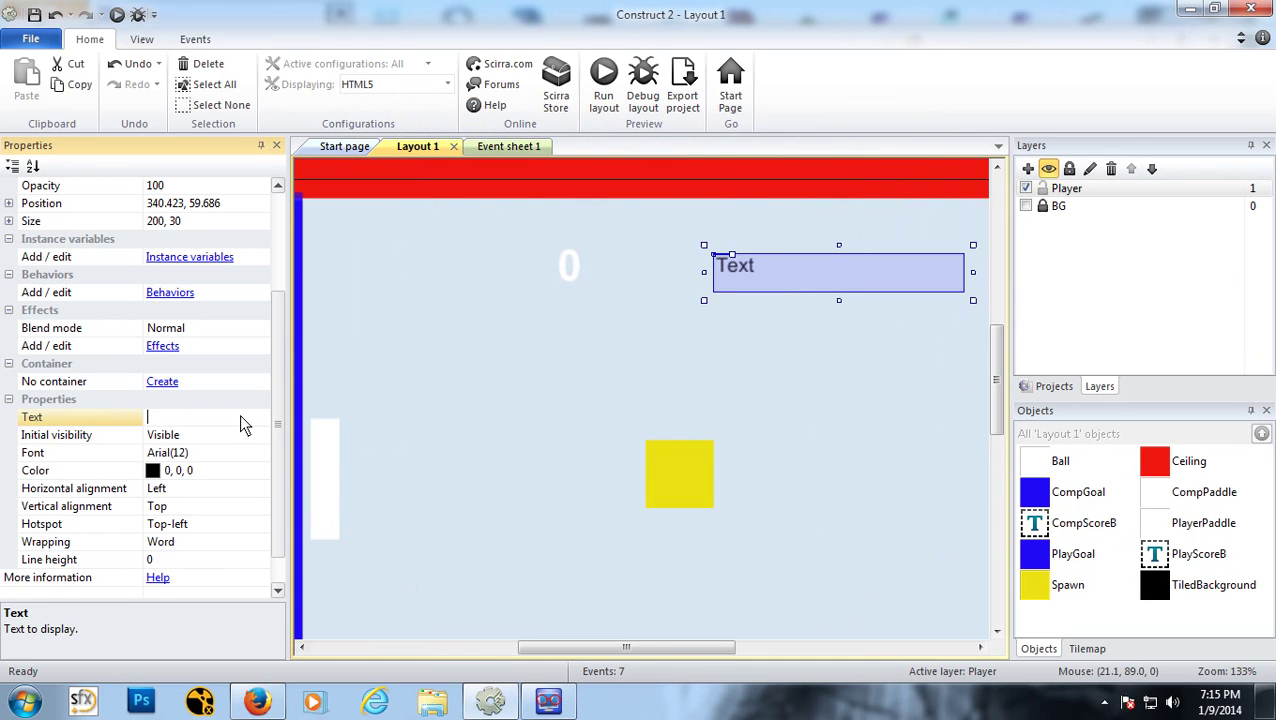
{"action": "type", "text": "0"}
{"action": "left_click", "coordinate": [215, 455]}
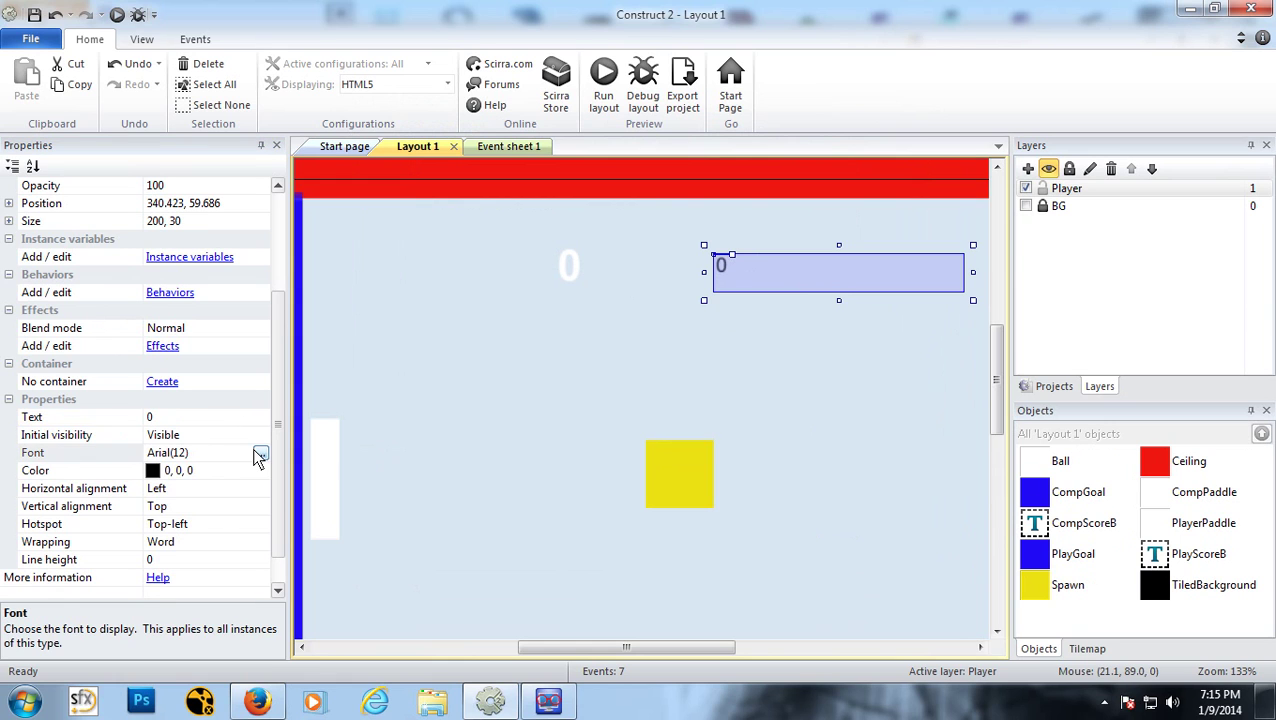
{"action": "left_click", "coordinate": [260, 453]}
{"action": "left_click_drag", "start_coordinate": [744, 287], "coordinate": [746, 296]}
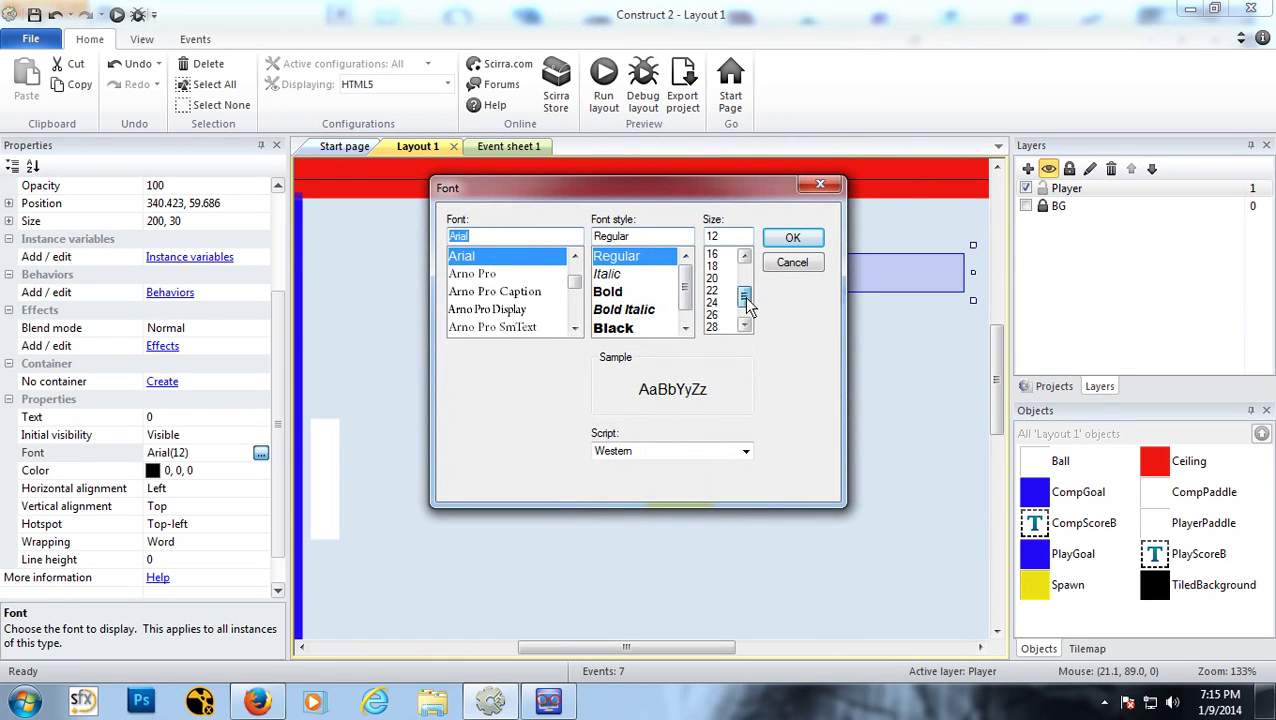
{"action": "left_click", "coordinate": [720, 315]}
{"action": "left_click", "coordinate": [617, 292]}
{"action": "left_click", "coordinate": [792, 237]}
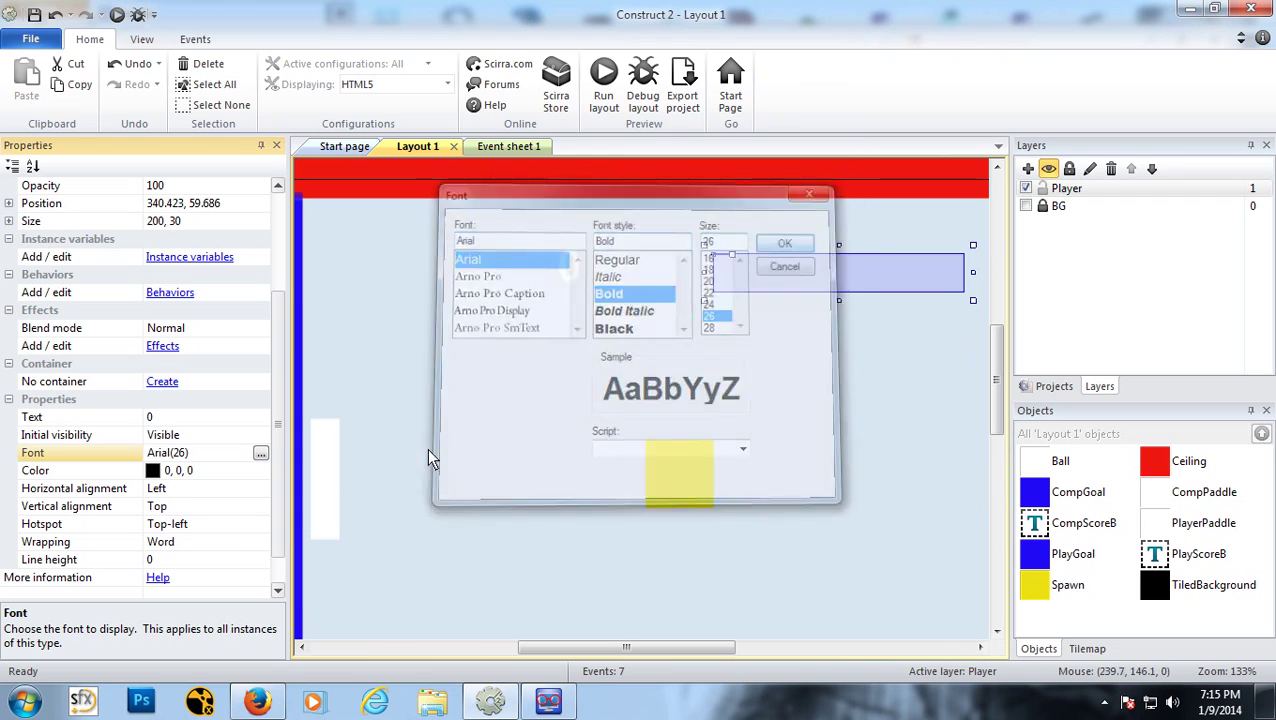
Step: Set CompScoreB's color to white (255, 255, 255) and resize it to about 127 by 52
{"action": "left_click", "coordinate": [152, 471]}
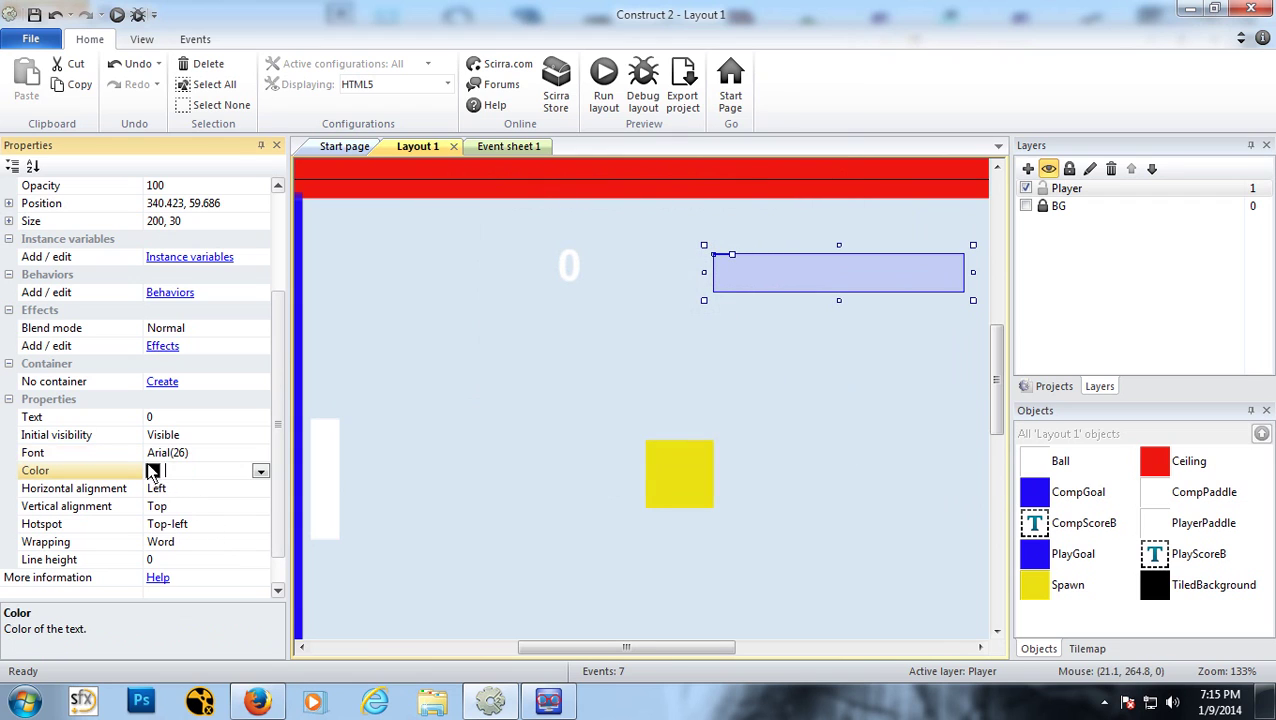
{"action": "left_click", "coordinate": [264, 473]}
{"action": "left_click", "coordinate": [427, 420]}
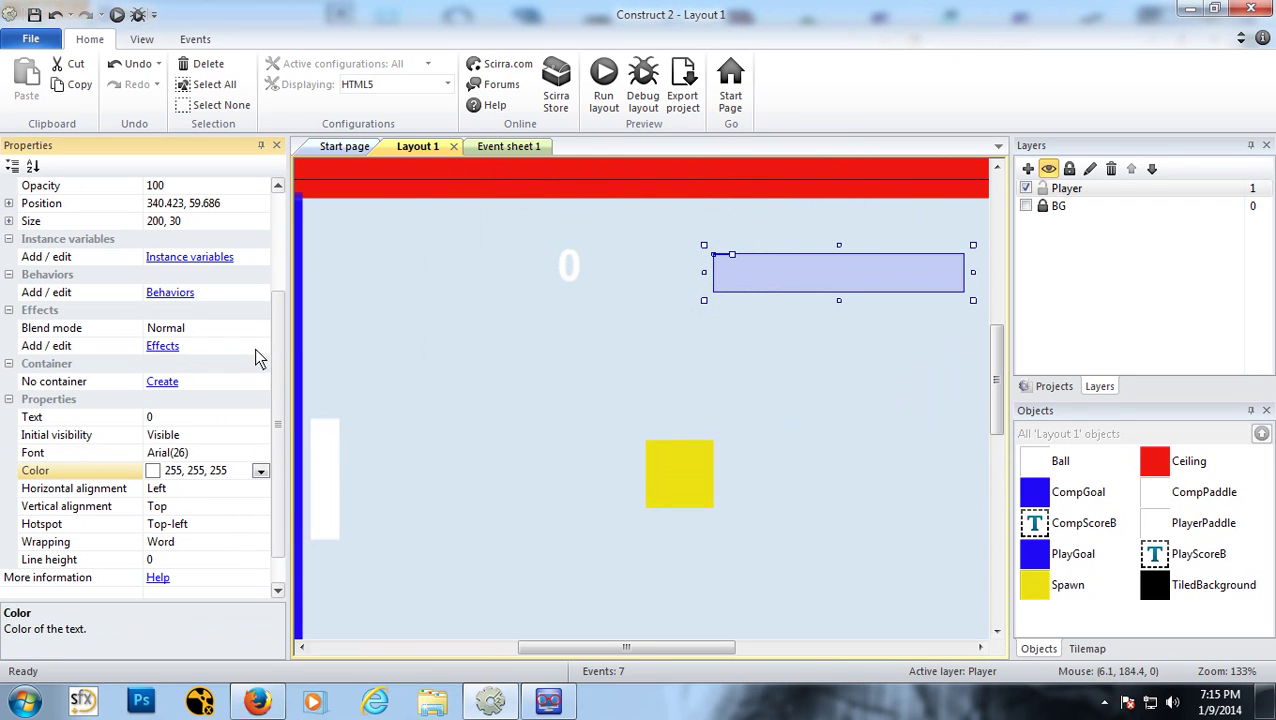
{"action": "left_click_drag", "start_coordinate": [838, 301], "coordinate": [838, 328]}
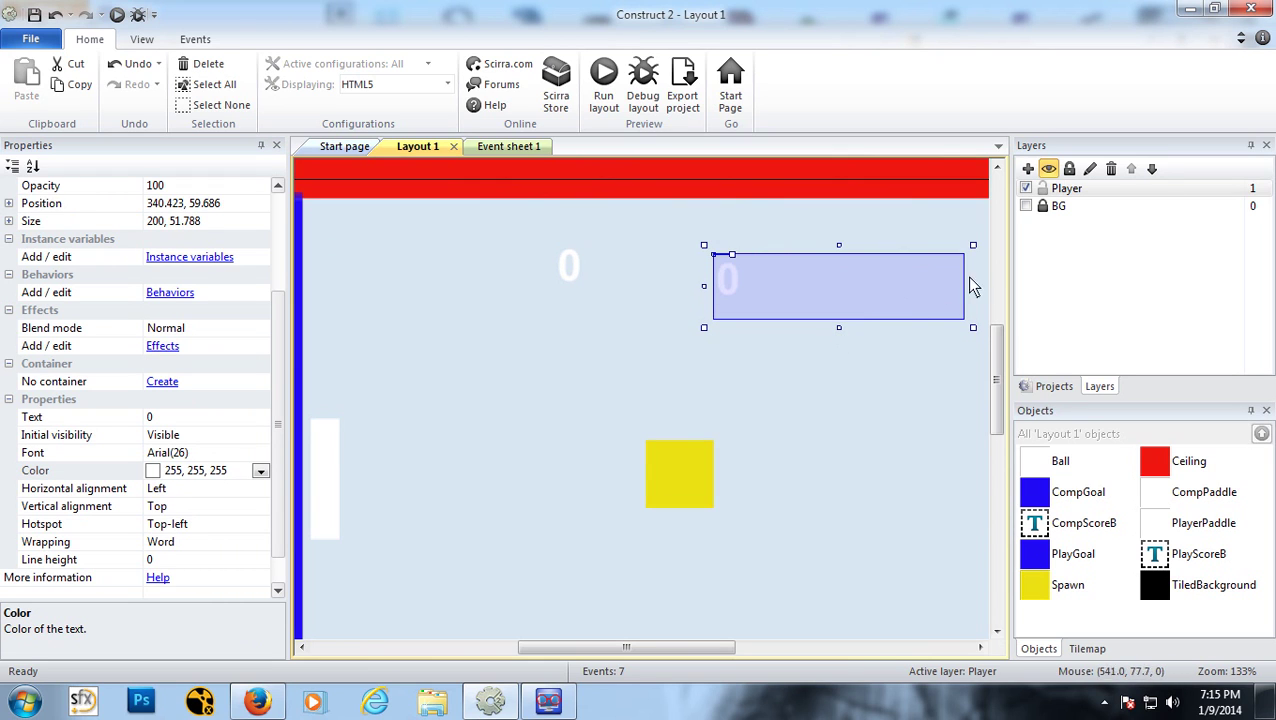
{"action": "left_click_drag", "start_coordinate": [972, 289], "coordinate": [879, 289]}
Step: Set the PlayScoreB text's position to 213, 48
{"action": "left_click_drag", "start_coordinate": [284, 322], "coordinate": [285, 268]}
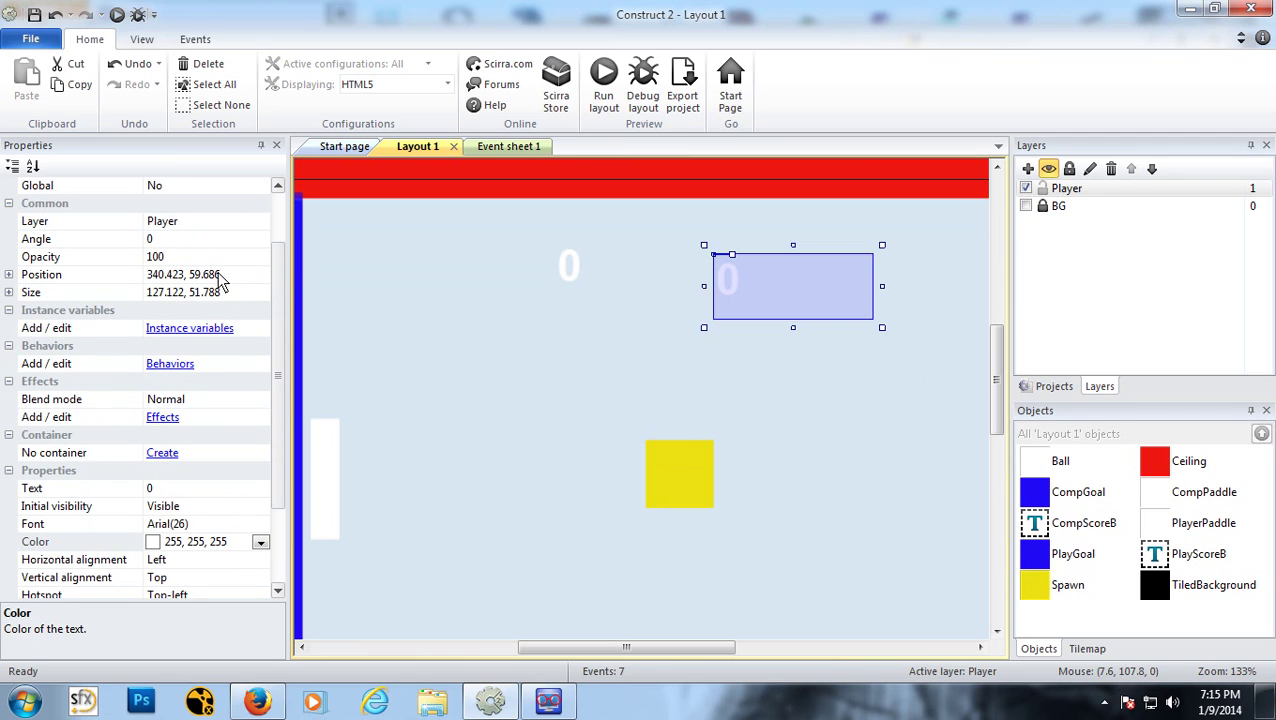
{"action": "left_click", "coordinate": [570, 265]}
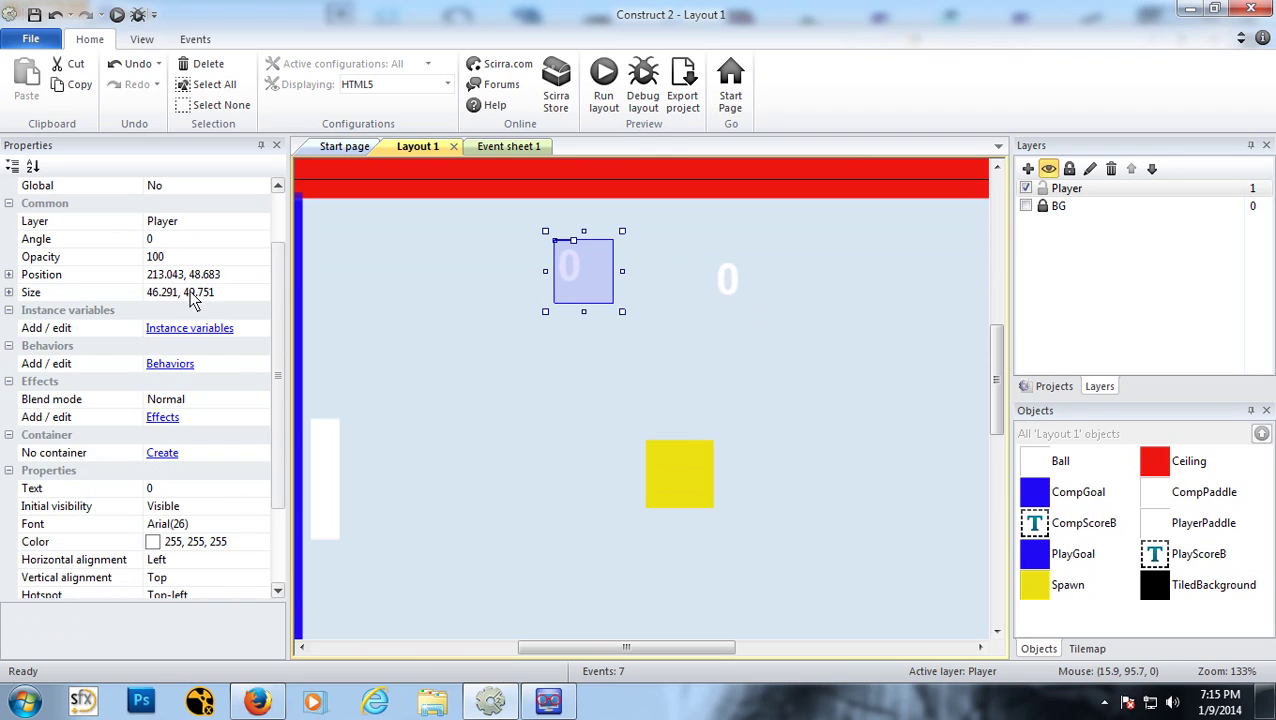
{"action": "left_click", "coordinate": [237, 279]}
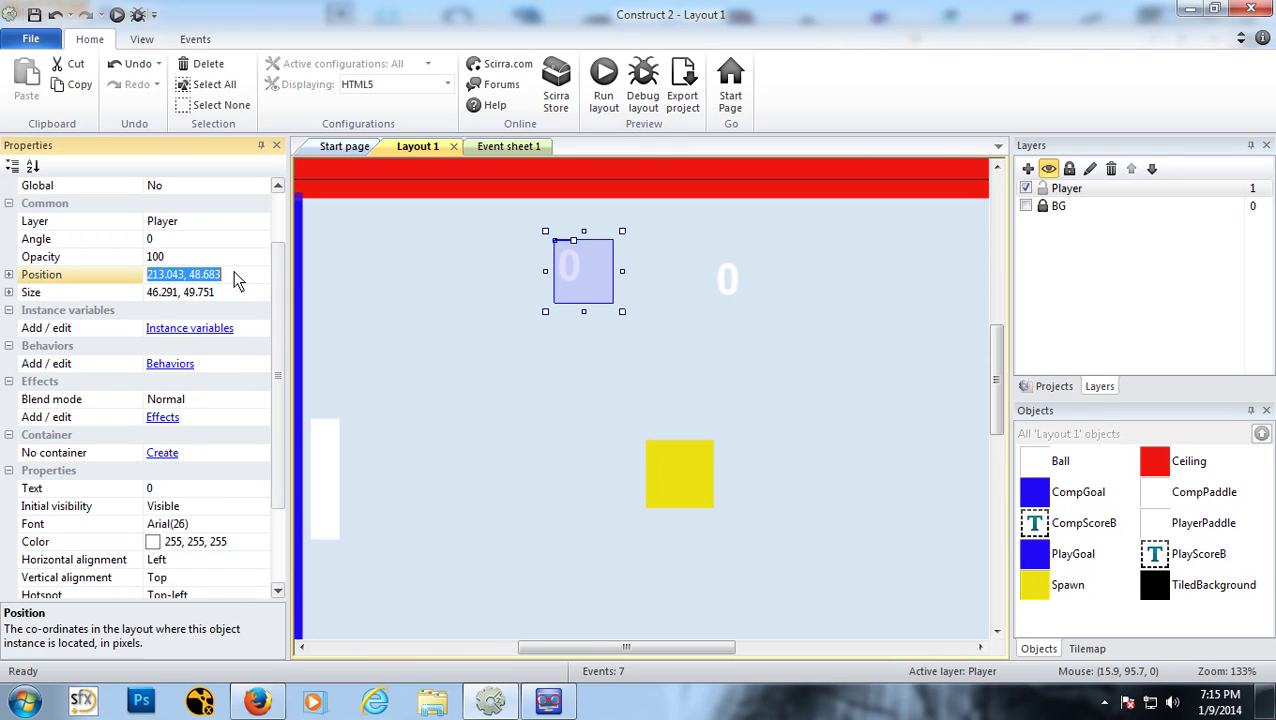
{"action": "type", "text": "213,48"}
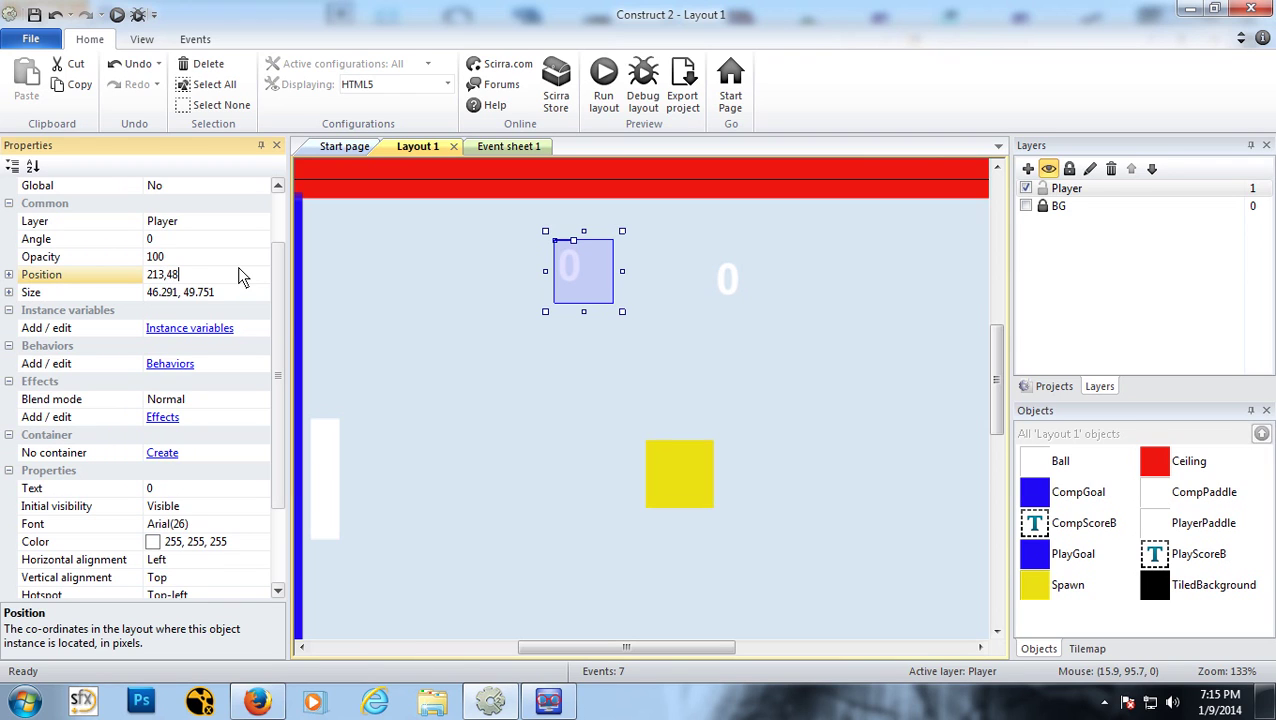
{"action": "key", "text": "Return"}
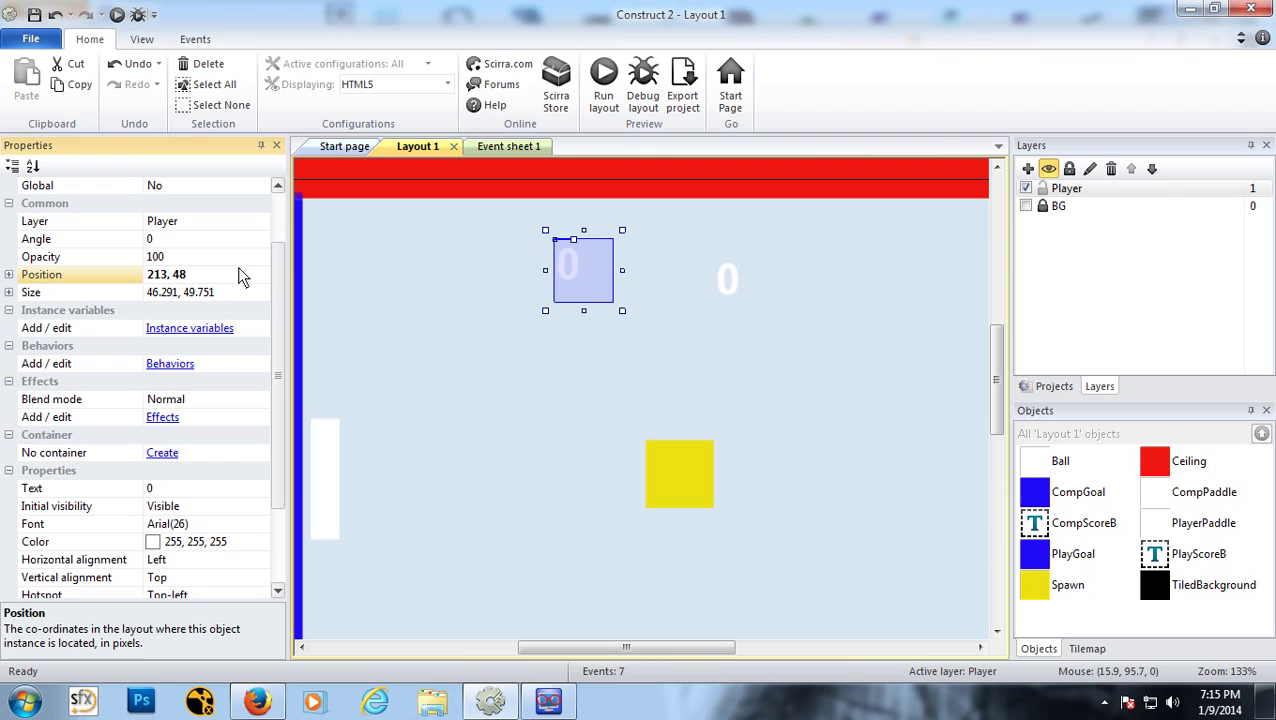
Step: Set the CompScoreB text's position to 250, 48
{"action": "left_click", "coordinate": [729, 275]}
{"action": "left_click", "coordinate": [245, 276]}
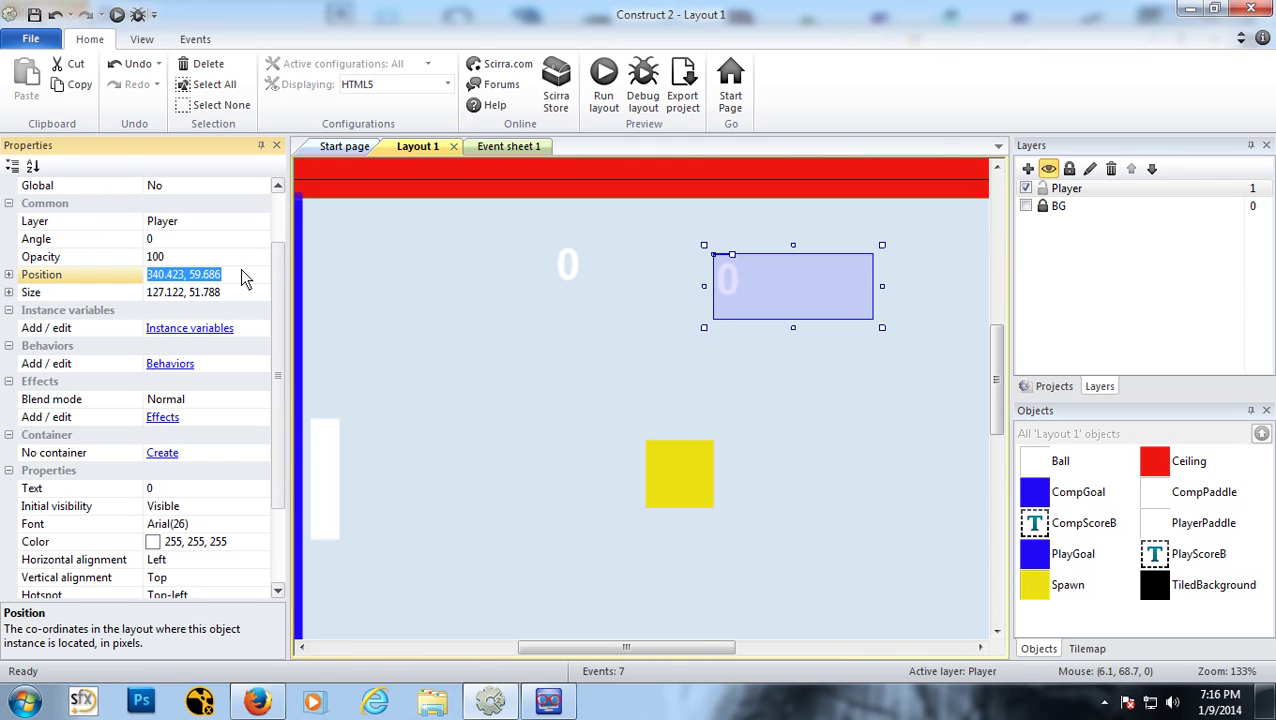
{"action": "type", "text": "250,48"}
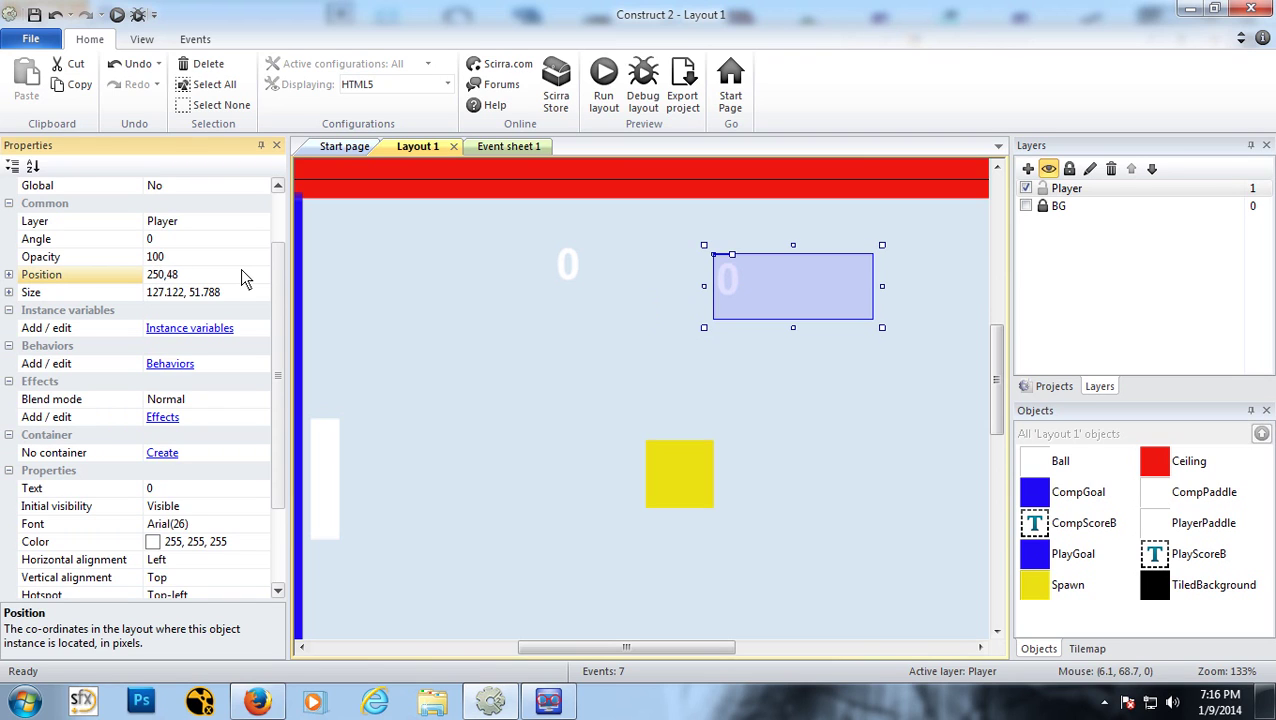
{"action": "key", "text": "Return"}
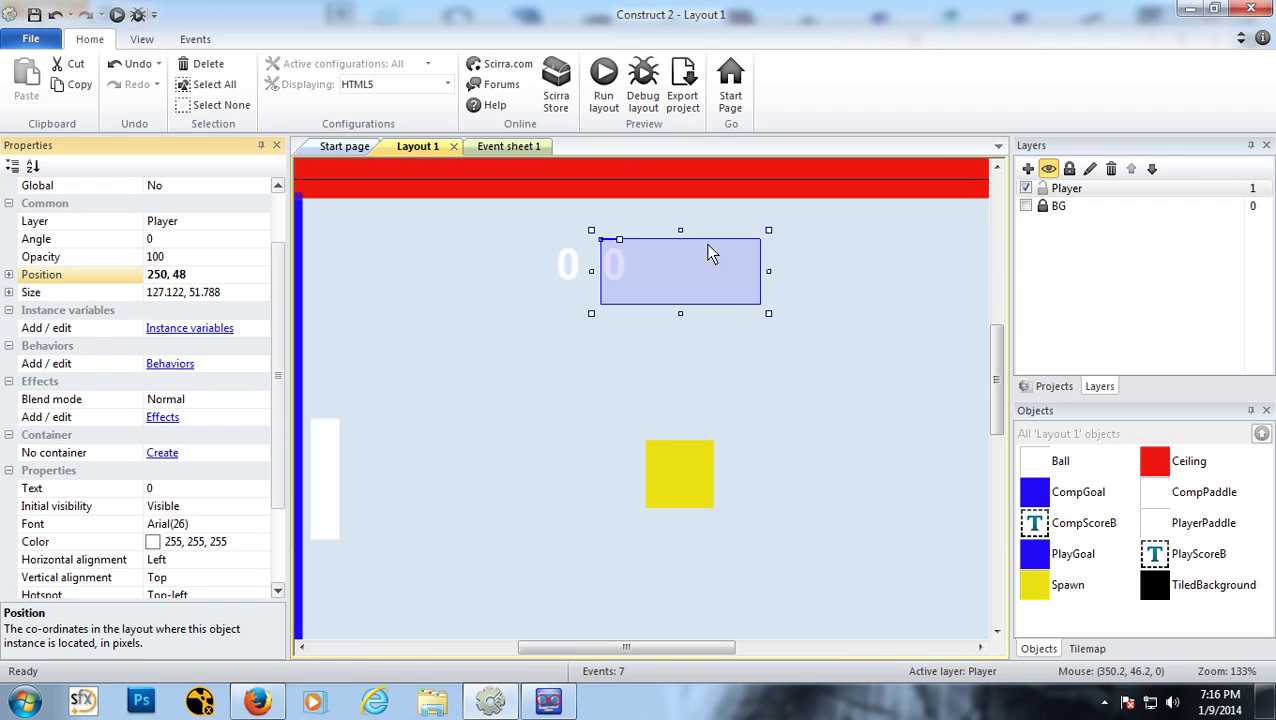
Step: Undo the accidental clone of CompScoreB and move the original horizontally to about 270, 48
{"action": "left_click_drag", "start_coordinate": [620, 268], "coordinate": [632, 268]}
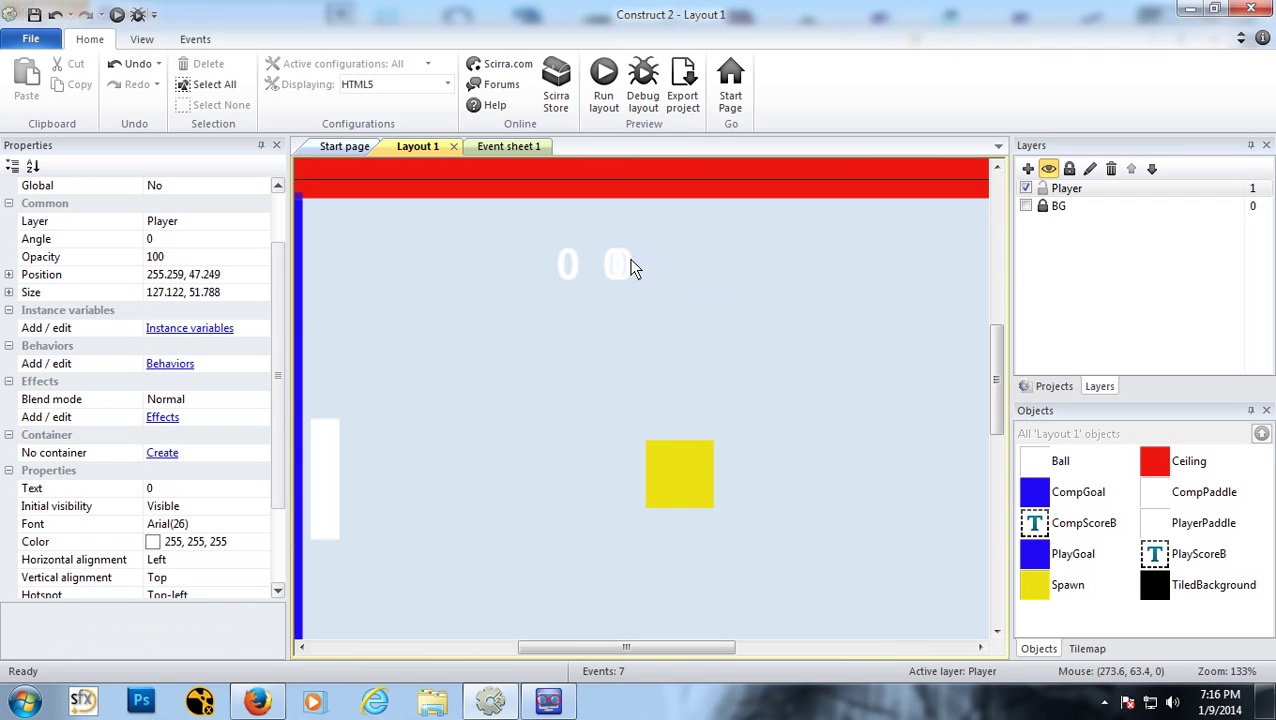
{"action": "key", "text": "ctrl+z"}
{"action": "left_click", "coordinate": [621, 270]}
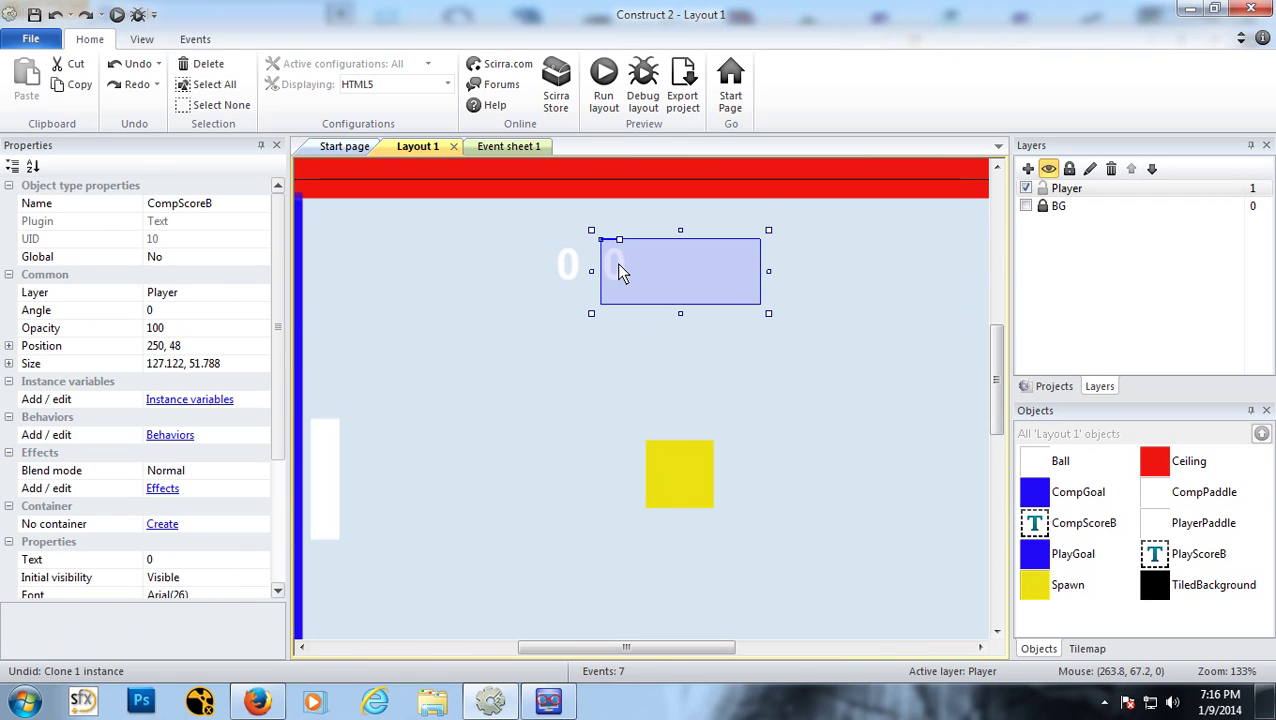
{"action": "left_click_drag", "start_coordinate": [619, 267], "coordinate": [645, 270]}
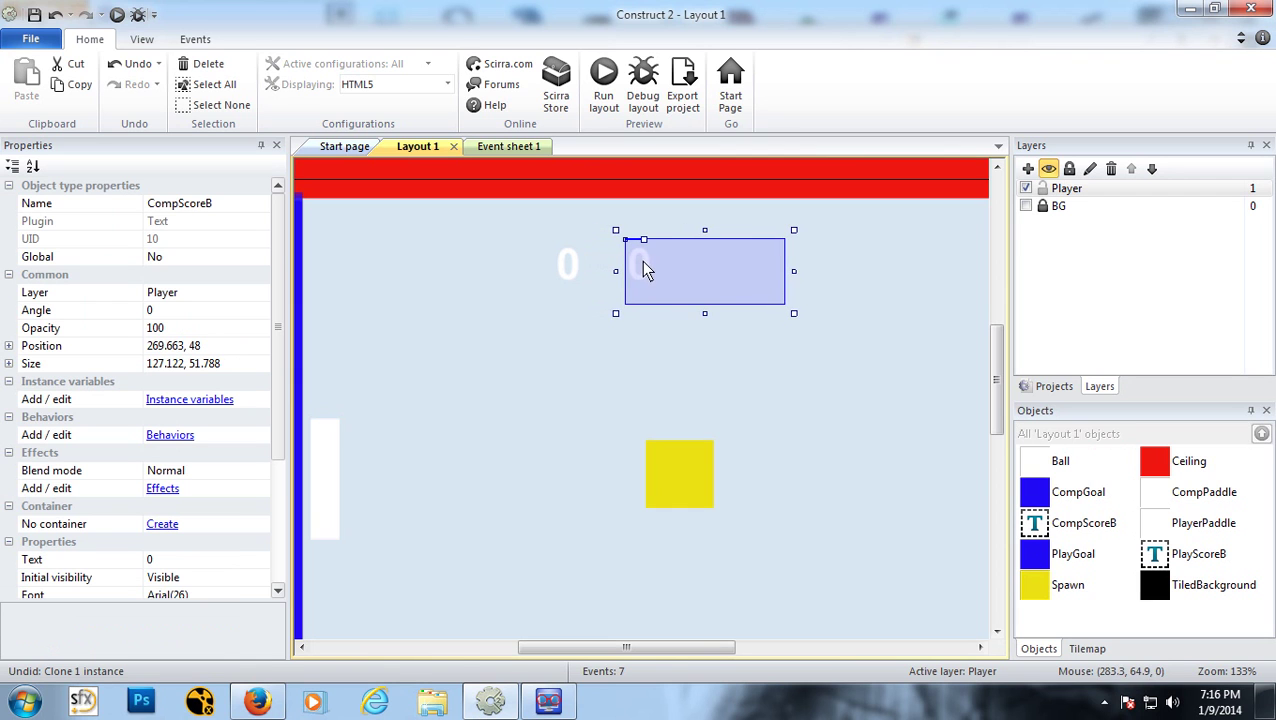
Step: Insert a new Sprite near the two score texts and fill its image with white
{"action": "right_click", "coordinate": [590, 324]}
{"action": "left_click", "coordinate": [633, 252]}
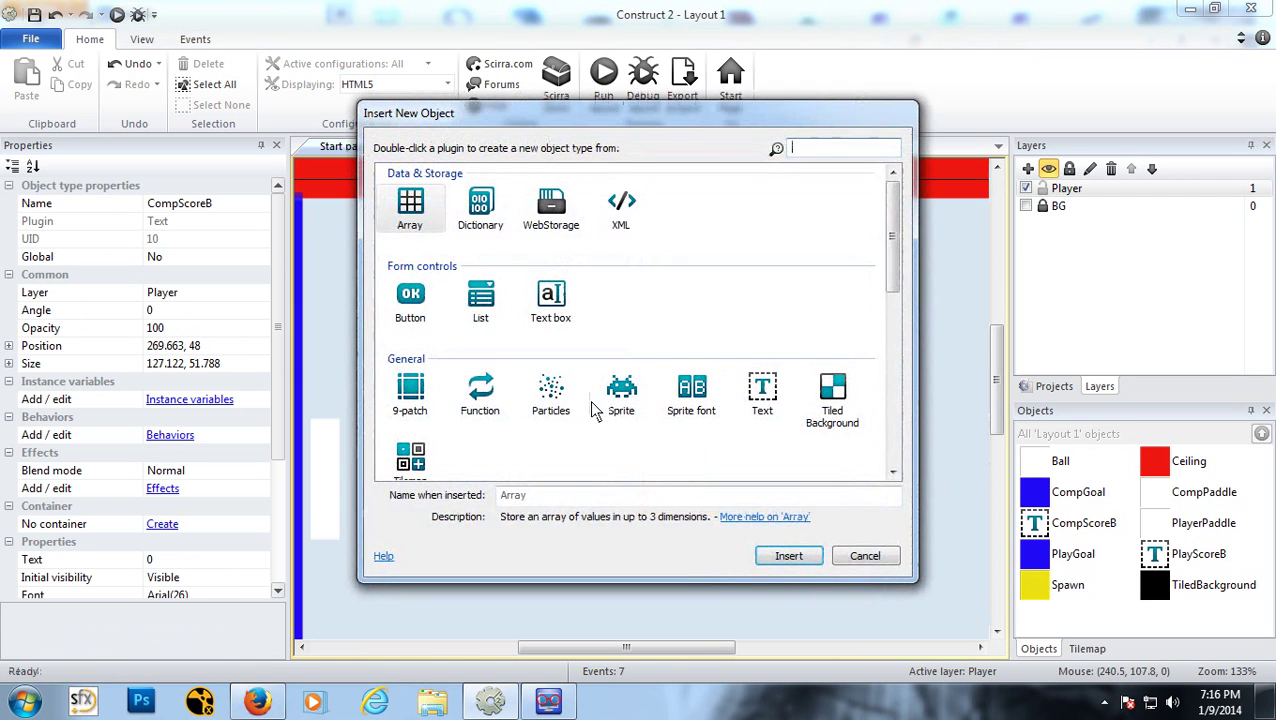
{"action": "left_click", "coordinate": [621, 396]}
{"action": "left_click", "coordinate": [788, 555]}
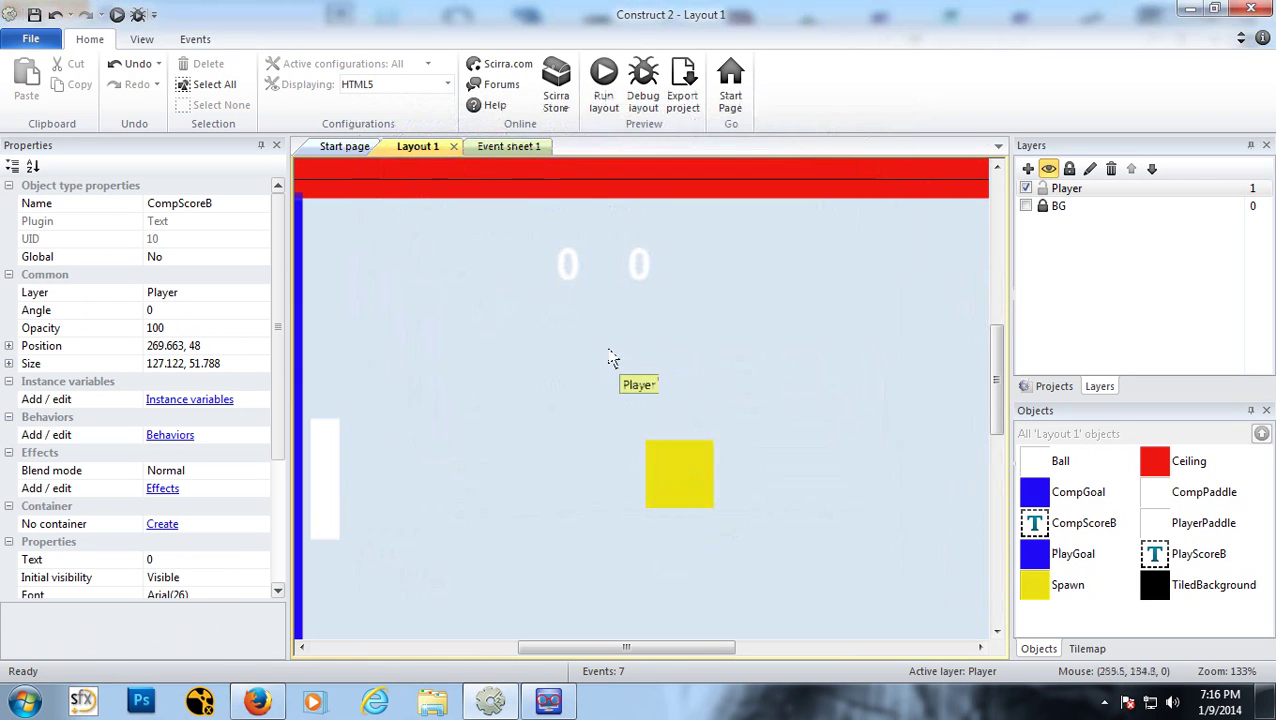
{"action": "left_click", "coordinate": [606, 290]}
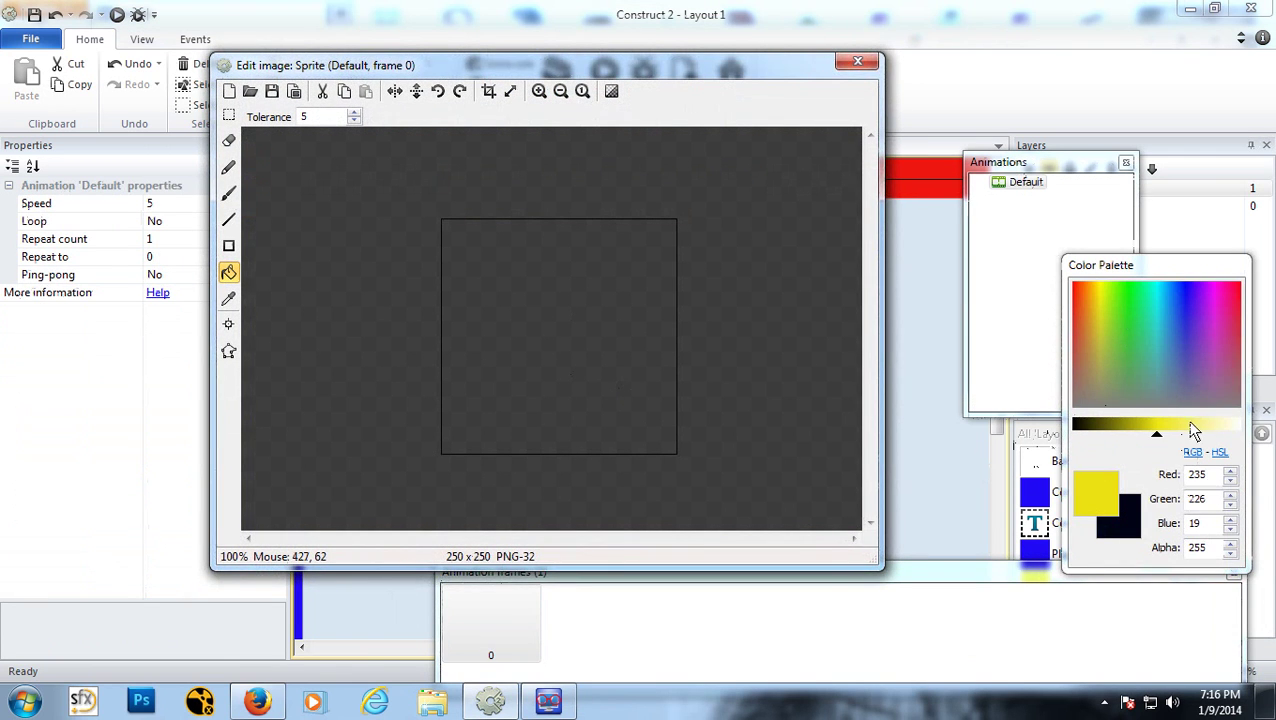
{"action": "left_click_drag", "start_coordinate": [1190, 433], "coordinate": [1262, 432]}
{"action": "left_click", "coordinate": [476, 348]}
{"action": "left_click", "coordinate": [852, 62]}
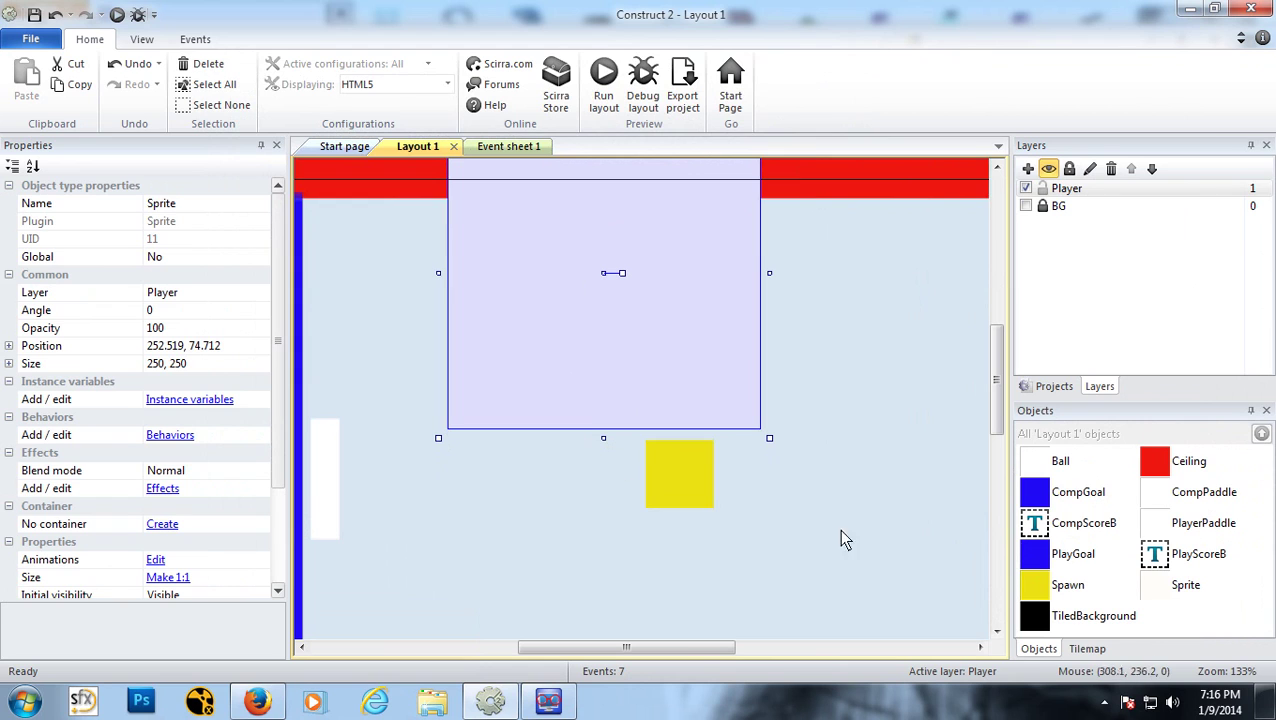
Step: Rename the new white sprite as Hypen
{"action": "right_click", "coordinate": [1180, 587]}
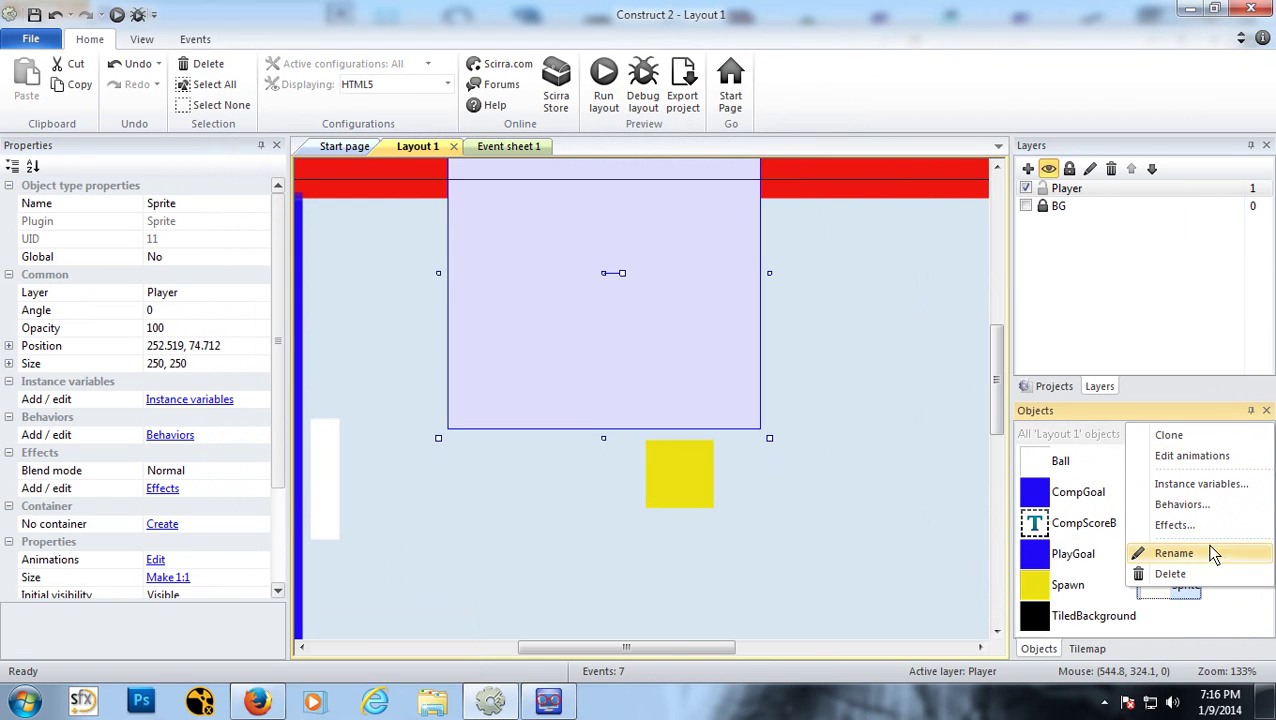
{"action": "left_click", "coordinate": [1174, 553]}
{"action": "type", "text": "Hype"}
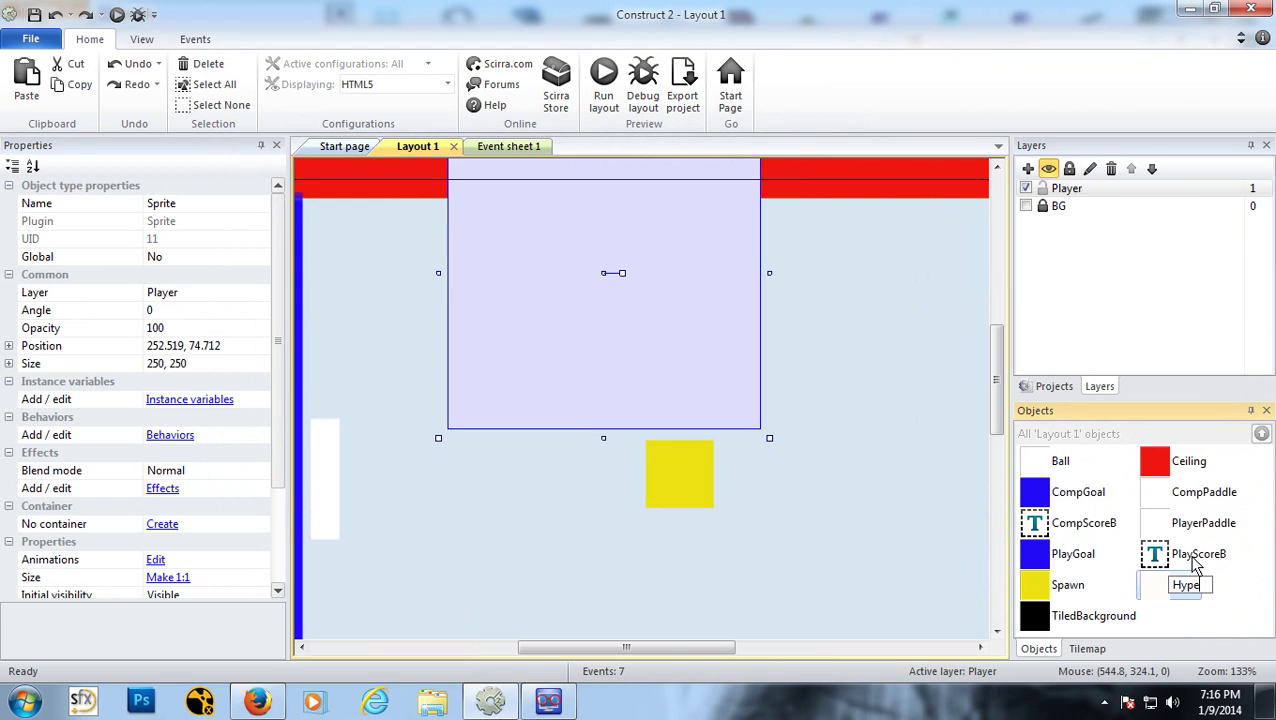
{"action": "type", "text": "n"}
{"action": "key", "text": "Return"}
Step: Shrink the Hypen sprite to about 35 by 11 and place it at about 253, 66 between the two scores
{"action": "left_click_drag", "start_coordinate": [604, 438], "coordinate": [618, 232]}
{"action": "left_click_drag", "start_coordinate": [598, 157], "coordinate": [610, 344]}
{"action": "left_click_drag", "start_coordinate": [777, 357], "coordinate": [593, 267]}
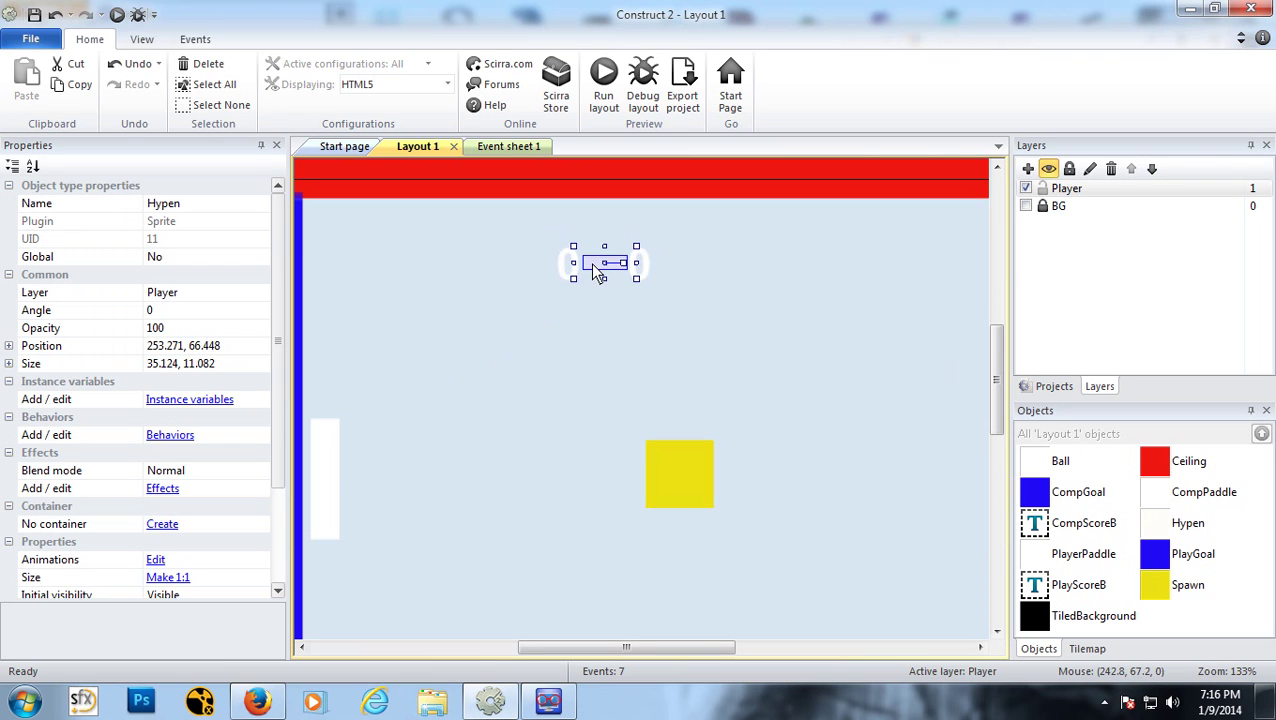
Step: Make the Hypen sprite thinner and narrower so it forms a short dash between the two zeros
{"action": "scroll", "coordinate": [603, 251], "scroll_direction": "up", "scroll_amount": 5, "text": "ctrl"}
{"action": "scroll", "coordinate": [577, 256], "scroll_direction": "up", "scroll_amount": 2}
{"action": "scroll", "coordinate": [556, 330], "scroll_direction": "up", "scroll_amount": 3}
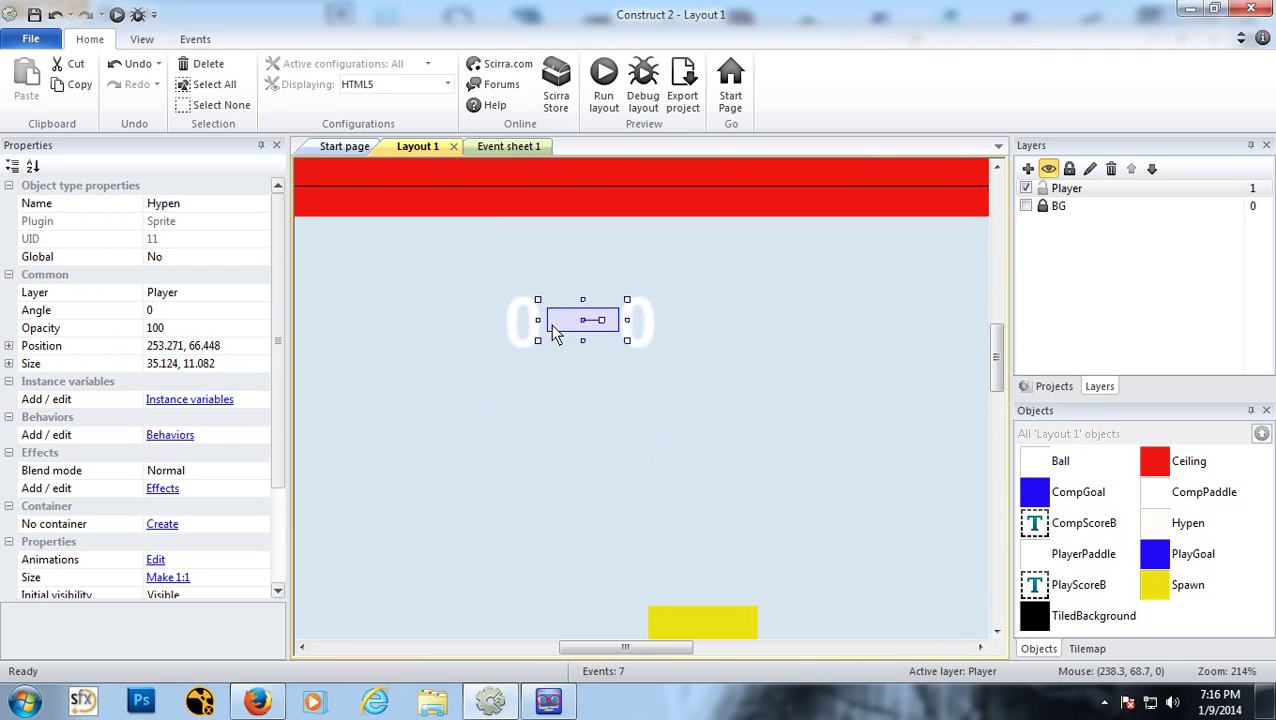
{"action": "scroll", "coordinate": [539, 369], "scroll_direction": "up", "scroll_amount": 6, "text": "ctrl"}
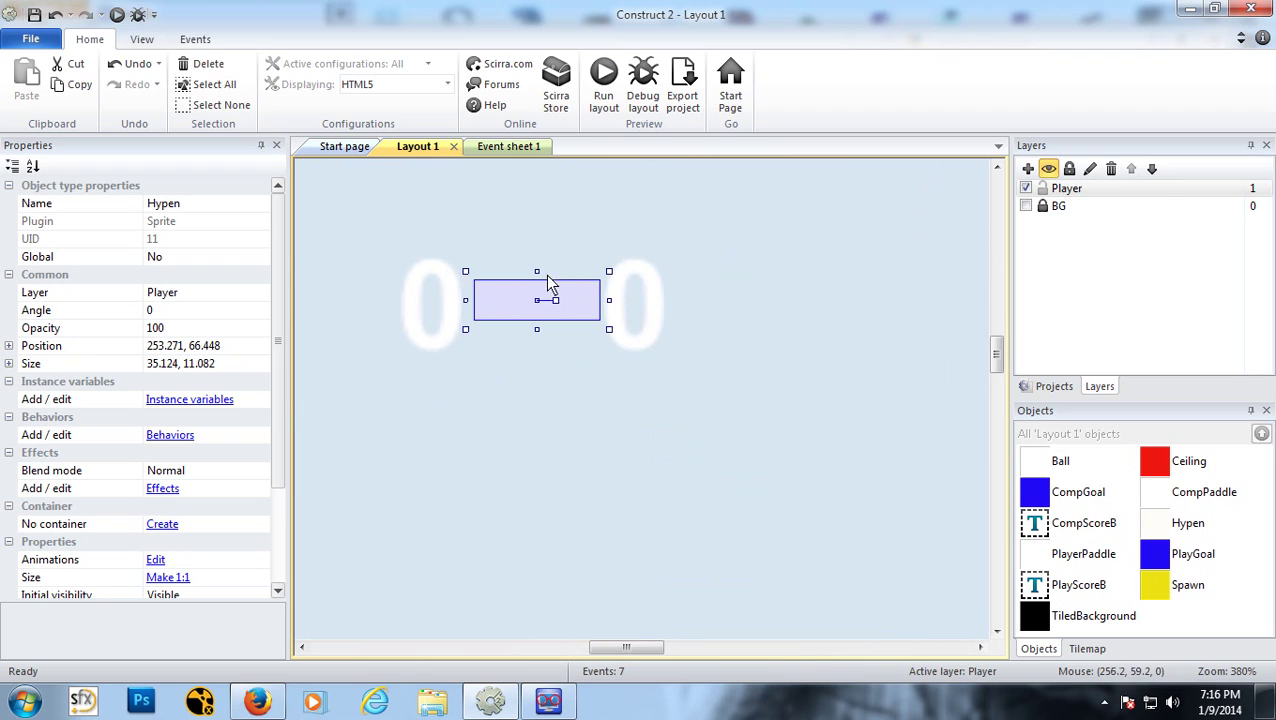
{"action": "left_click_drag", "start_coordinate": [539, 272], "coordinate": [538, 291]}
{"action": "left_click_drag", "start_coordinate": [607, 311], "coordinate": [527, 316]}
{"action": "scroll", "coordinate": [515, 355], "scroll_direction": "down", "scroll_amount": 4, "text": "ctrl"}
{"action": "scroll", "coordinate": [520, 364], "scroll_direction": "down", "scroll_amount": 1, "text": "ctrl"}
{"action": "left_click", "coordinate": [549, 366]}
{"action": "left_click", "coordinate": [632, 362], "text": "shift"}
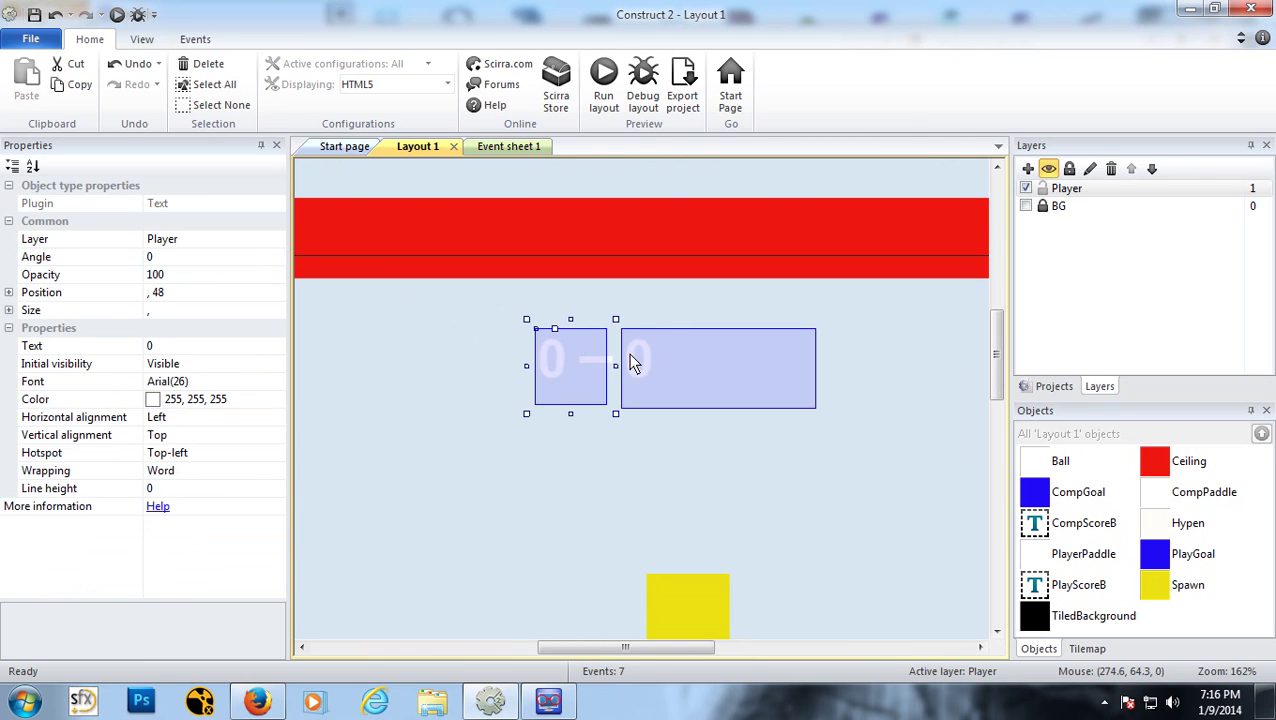
{"action": "left_click", "coordinate": [613, 368]}
{"action": "left_click", "coordinate": [600, 360]}
{"action": "left_click", "coordinate": [630, 365], "text": "shift"}
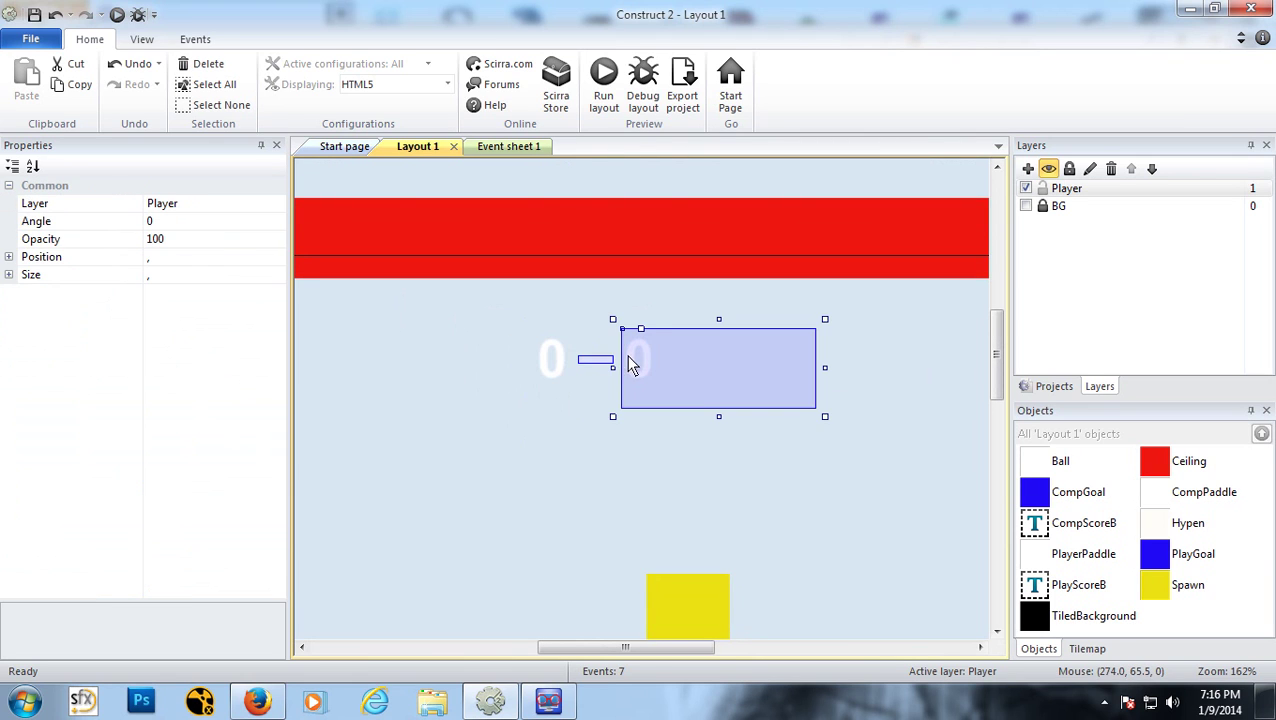
{"action": "left_click", "coordinate": [563, 355], "text": "shift"}
{"action": "left_click", "coordinate": [555, 385]}
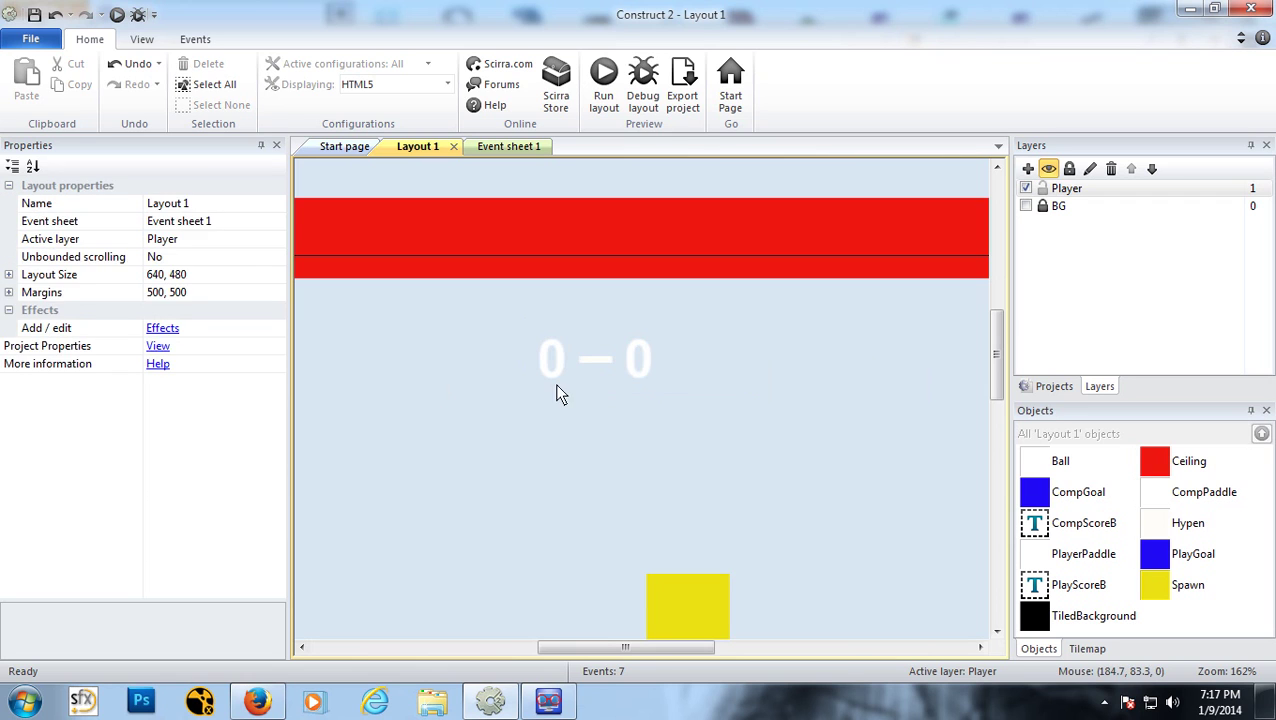
Step: Move the CompScoreB text, Hypen dash and PlayScoreB text together so they sit centred above the Spawn sprite, with PlayScoreB at 272, 44
{"action": "left_click", "coordinate": [641, 361]}
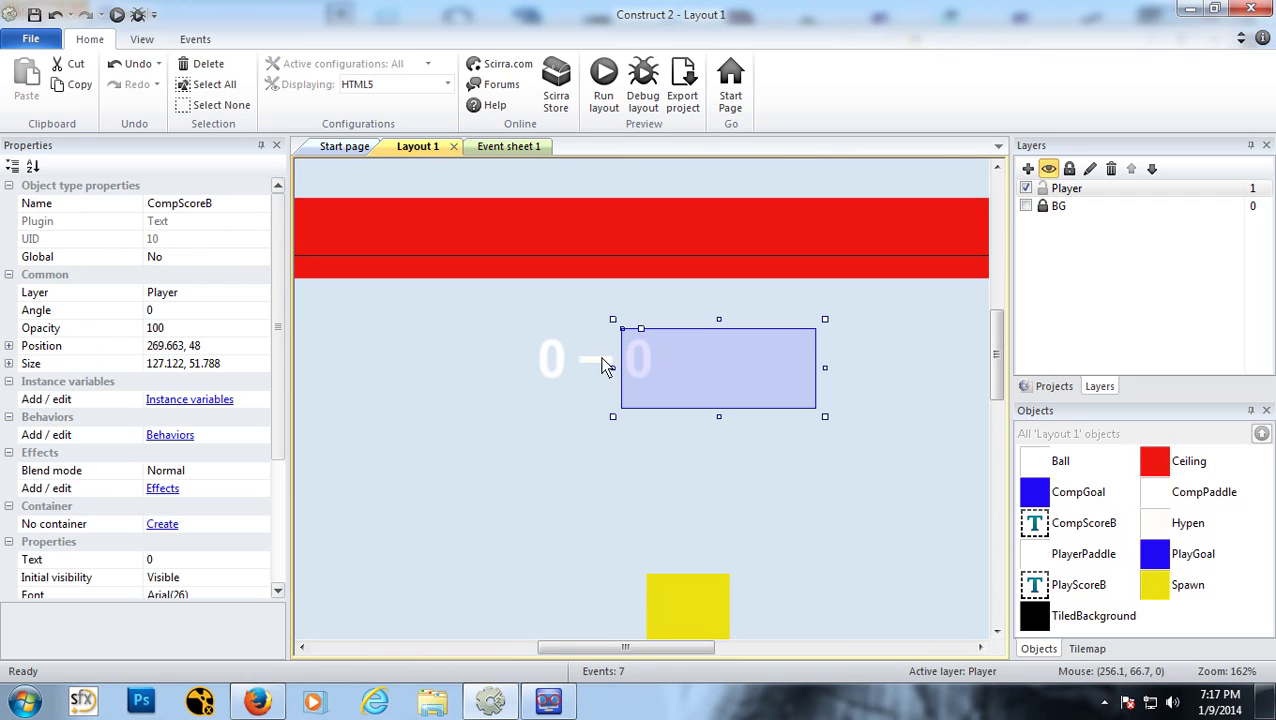
{"action": "left_click", "coordinate": [601, 365], "text": "shift"}
{"action": "left_click", "coordinate": [556, 360], "text": "shift"}
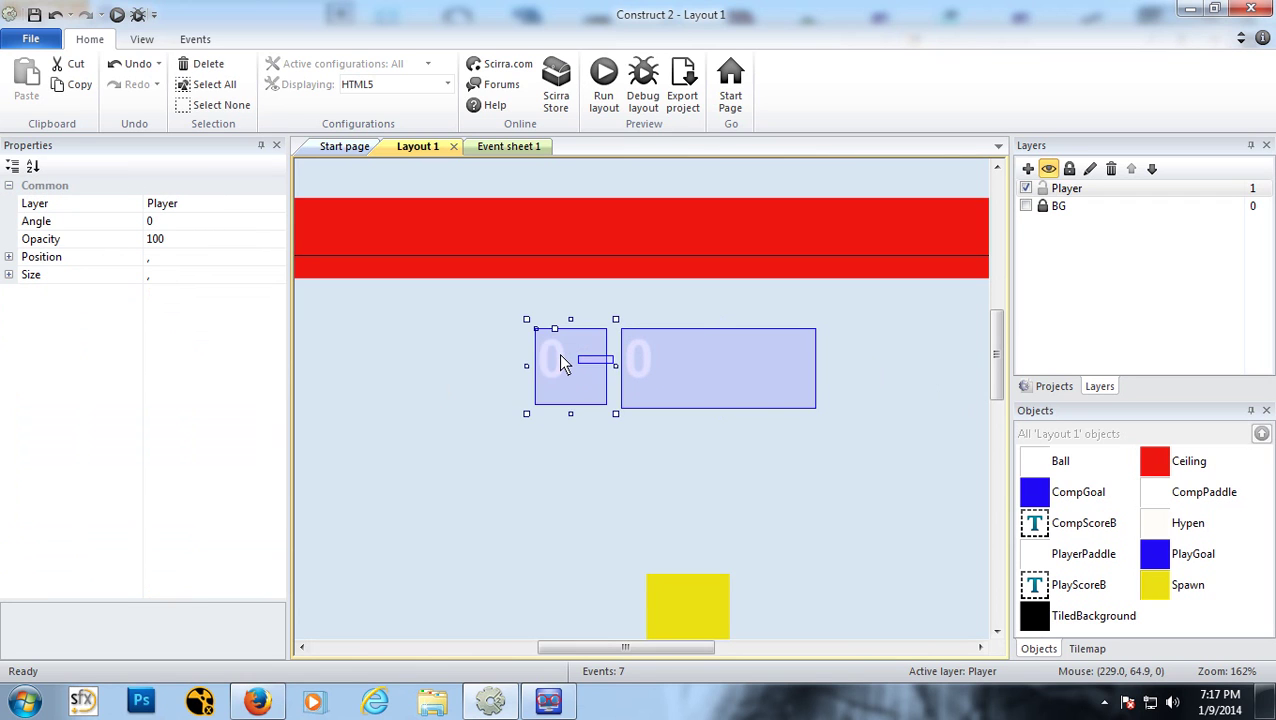
{"action": "scroll", "coordinate": [480, 425], "scroll_direction": "down", "scroll_amount": 1}
{"action": "scroll", "coordinate": [498, 422], "scroll_direction": "up", "scroll_amount": 1}
{"action": "scroll", "coordinate": [513, 428], "scroll_direction": "down", "scroll_amount": 5, "text": "ctrl"}
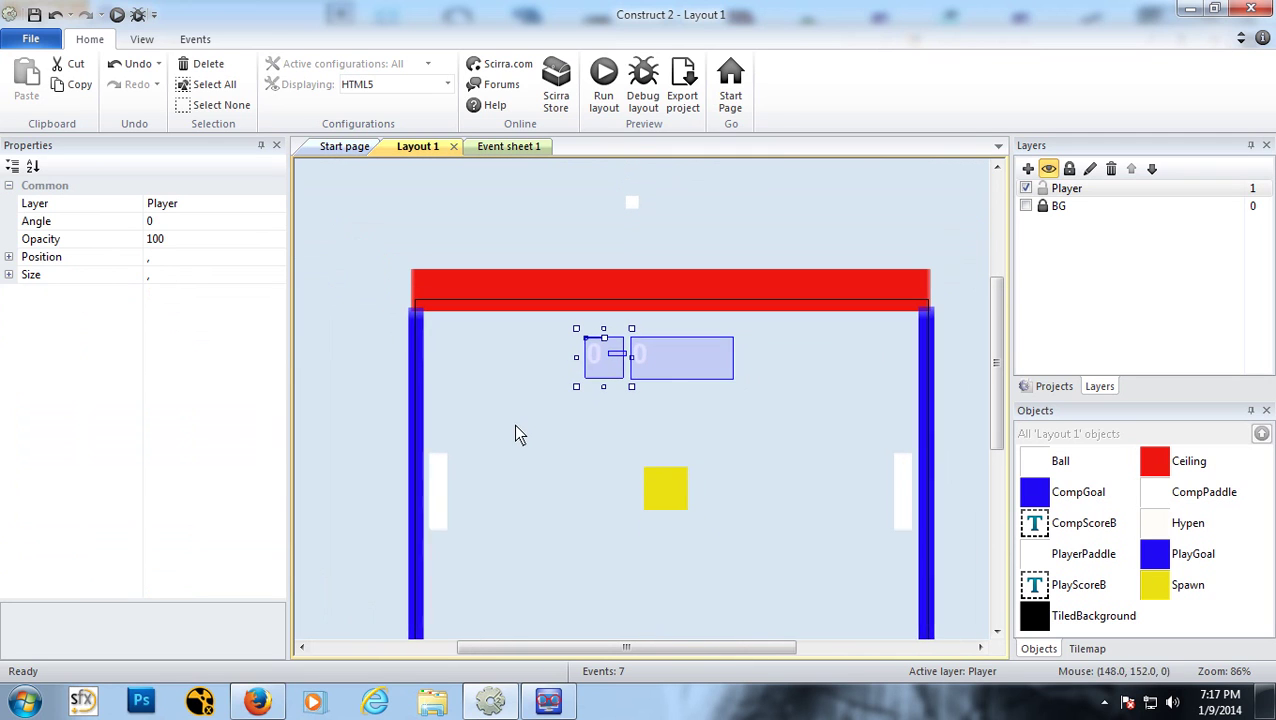
{"action": "left_click_drag", "start_coordinate": [612, 355], "coordinate": [662, 353]}
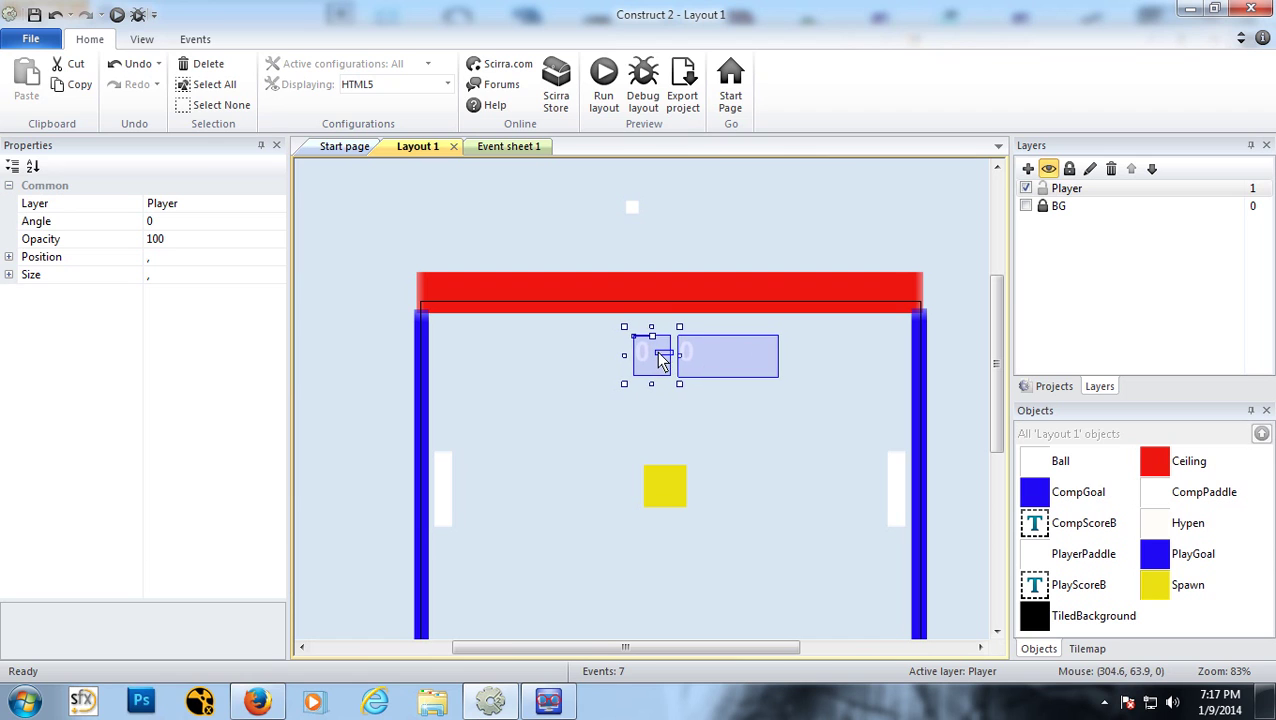
{"action": "left_click", "coordinate": [334, 334]}
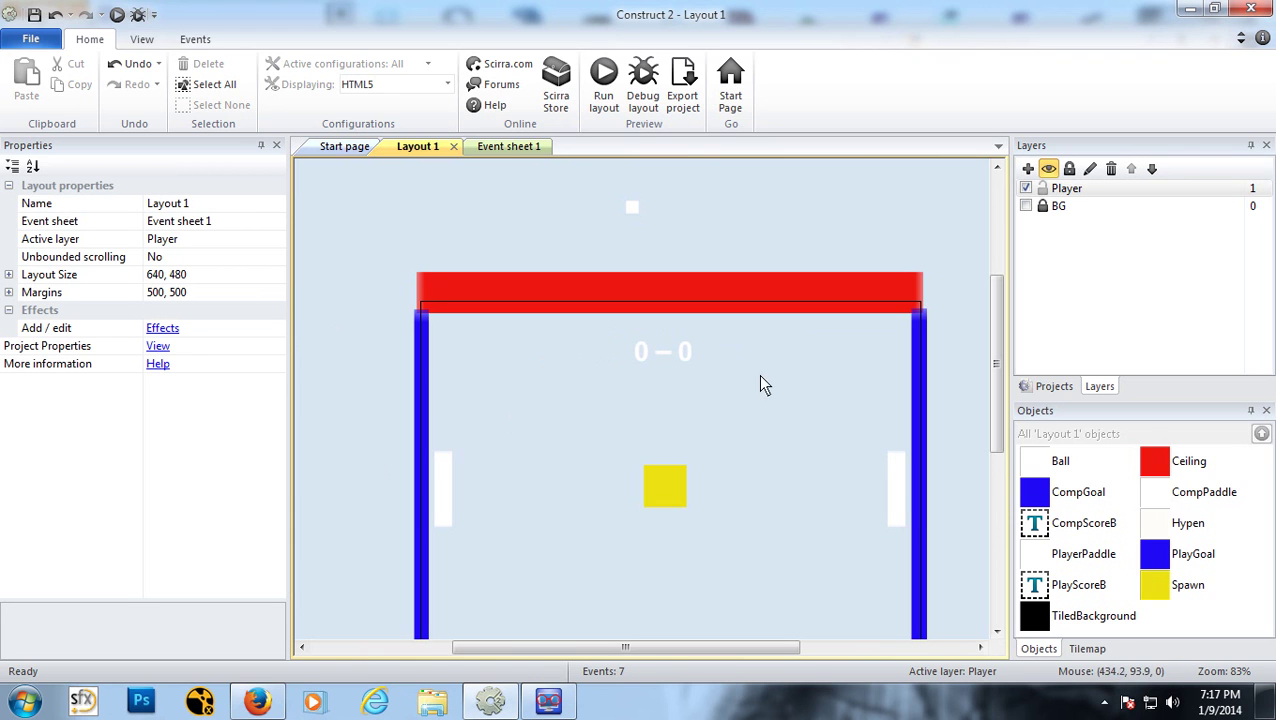
Step: Add a System "Every tick" event at the end of Event sheet 1
{"action": "left_click", "coordinate": [512, 147]}
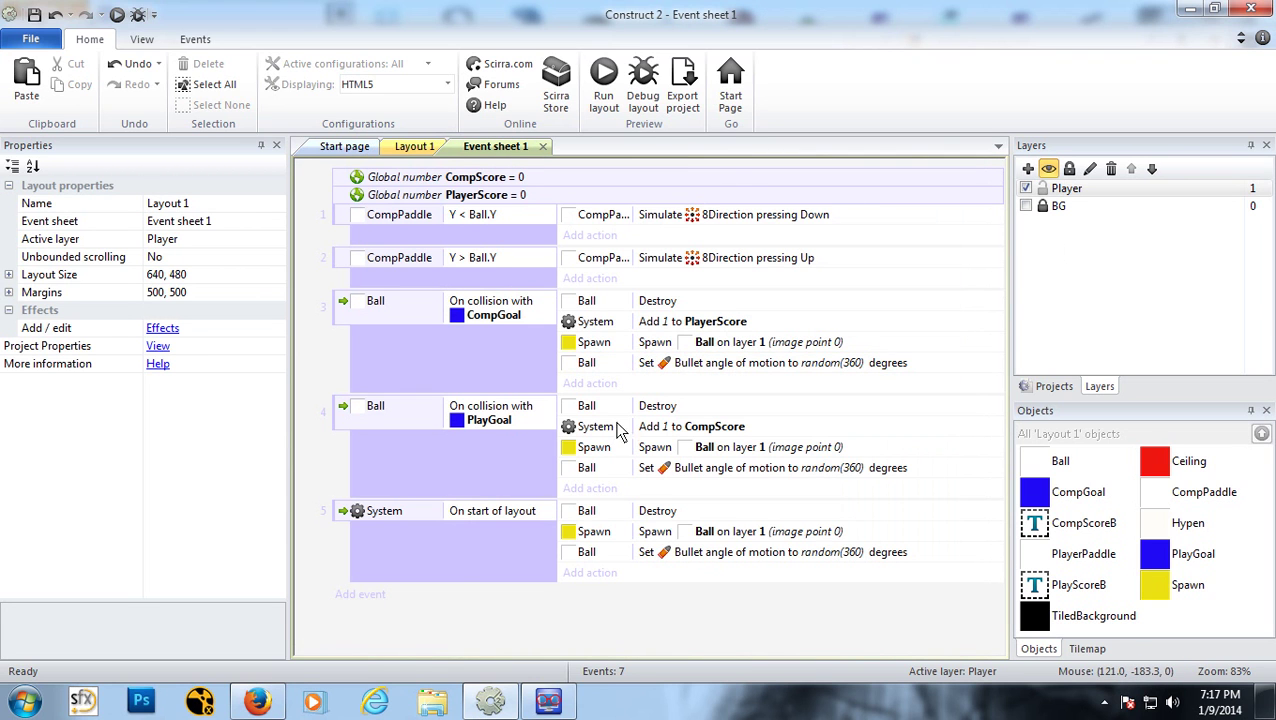
{"action": "left_click", "coordinate": [362, 596]}
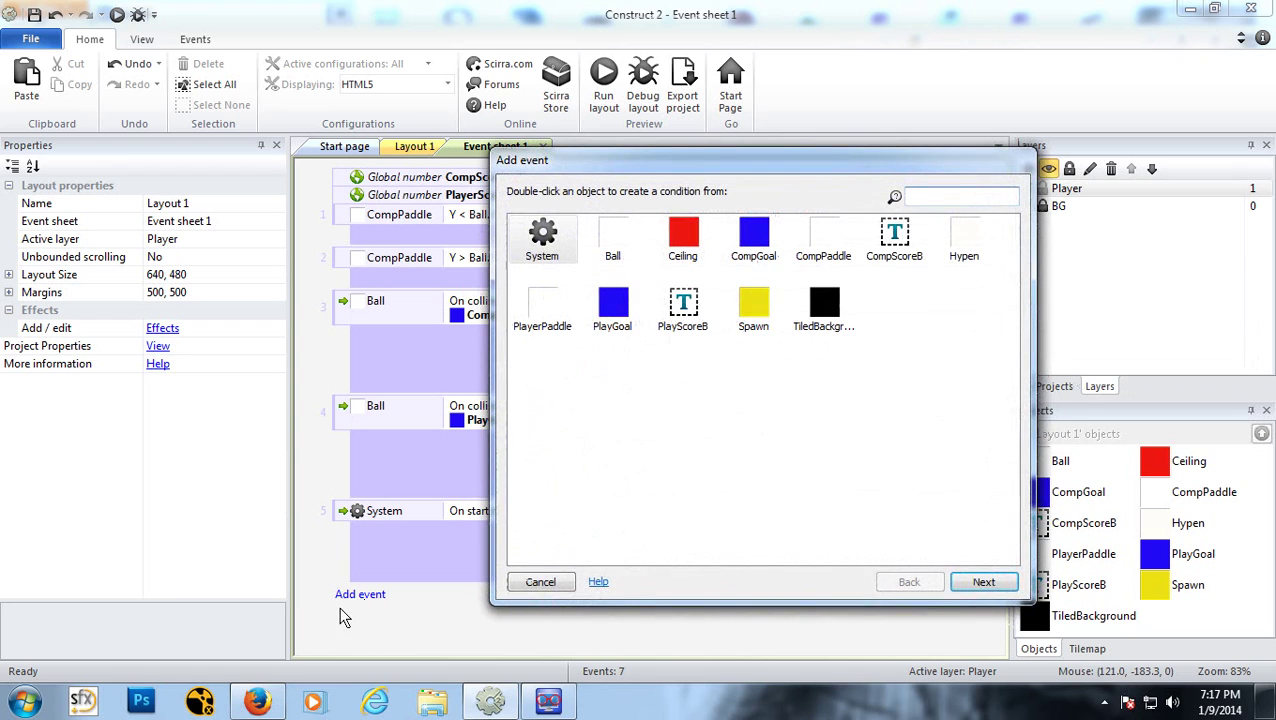
{"action": "double_click", "coordinate": [545, 243]}
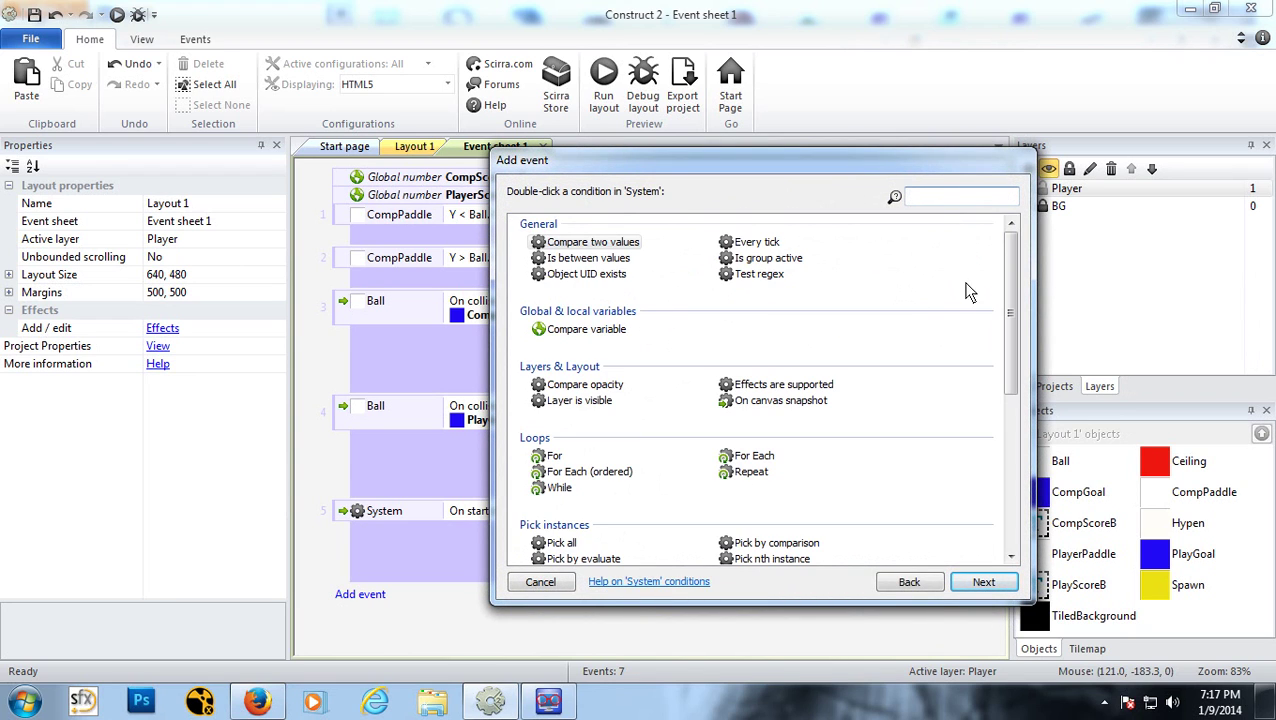
{"action": "left_click", "coordinate": [757, 244]}
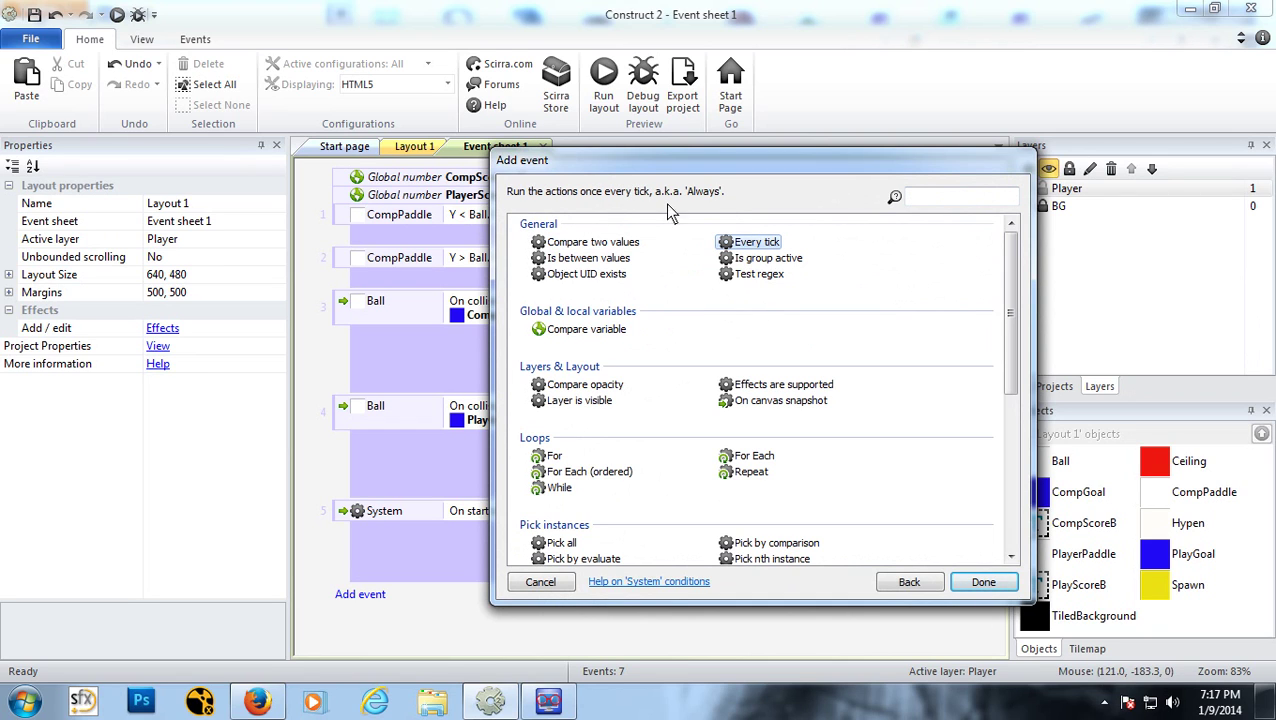
{"action": "left_click", "coordinate": [772, 243]}
{"action": "left_click", "coordinate": [987, 581]}
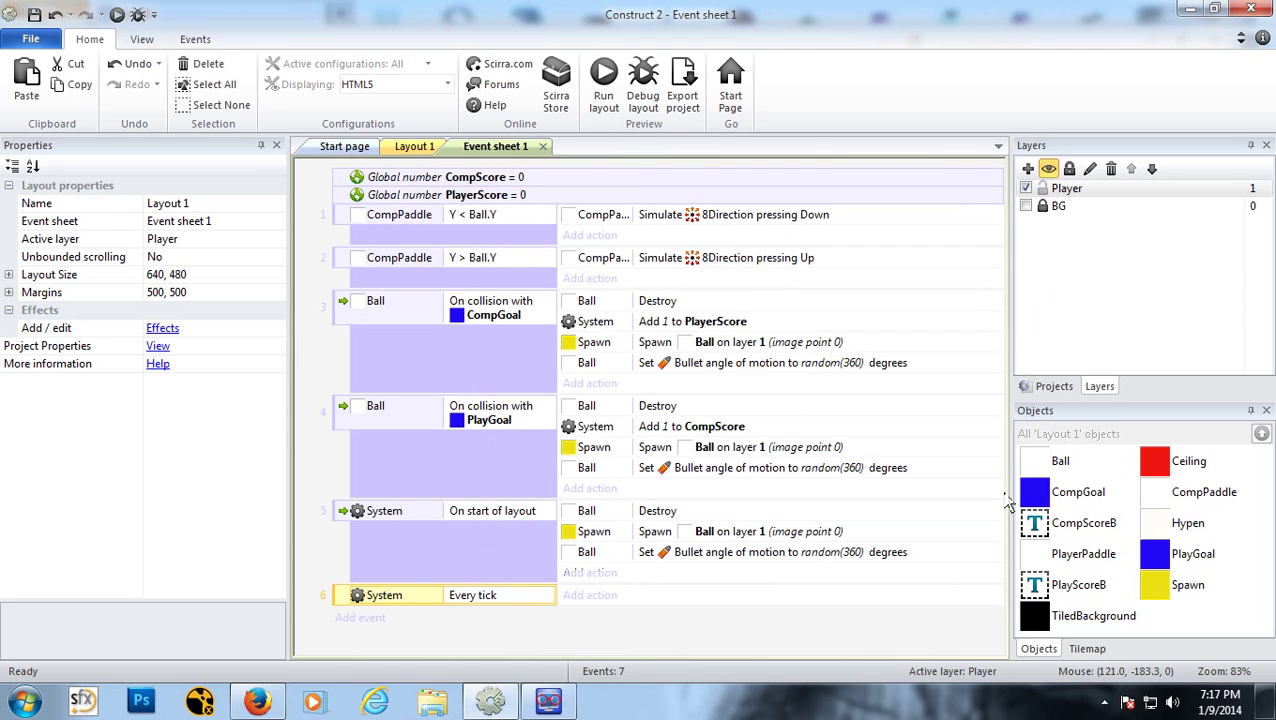
Step: Give the Every tick event a PlayScoreB "Set text" action with PlayerScore, and widen the action object column to show full names
{"action": "left_click", "coordinate": [588, 595]}
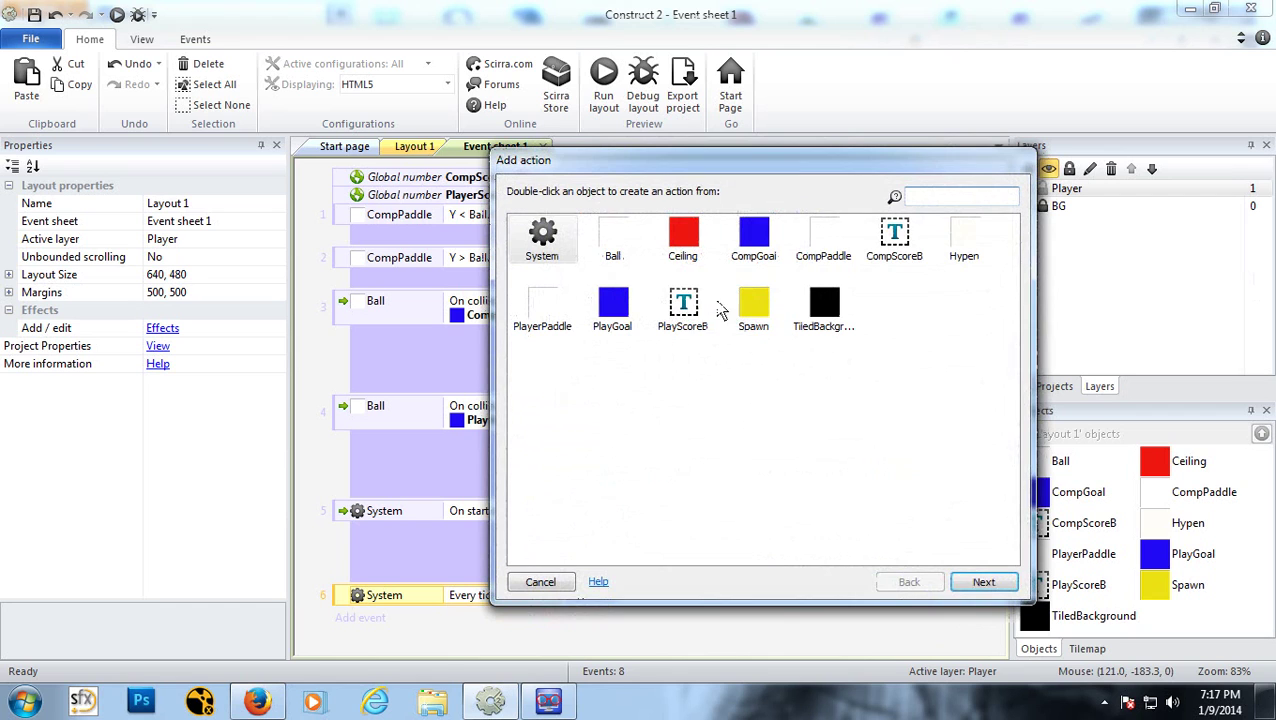
{"action": "double_click", "coordinate": [683, 308]}
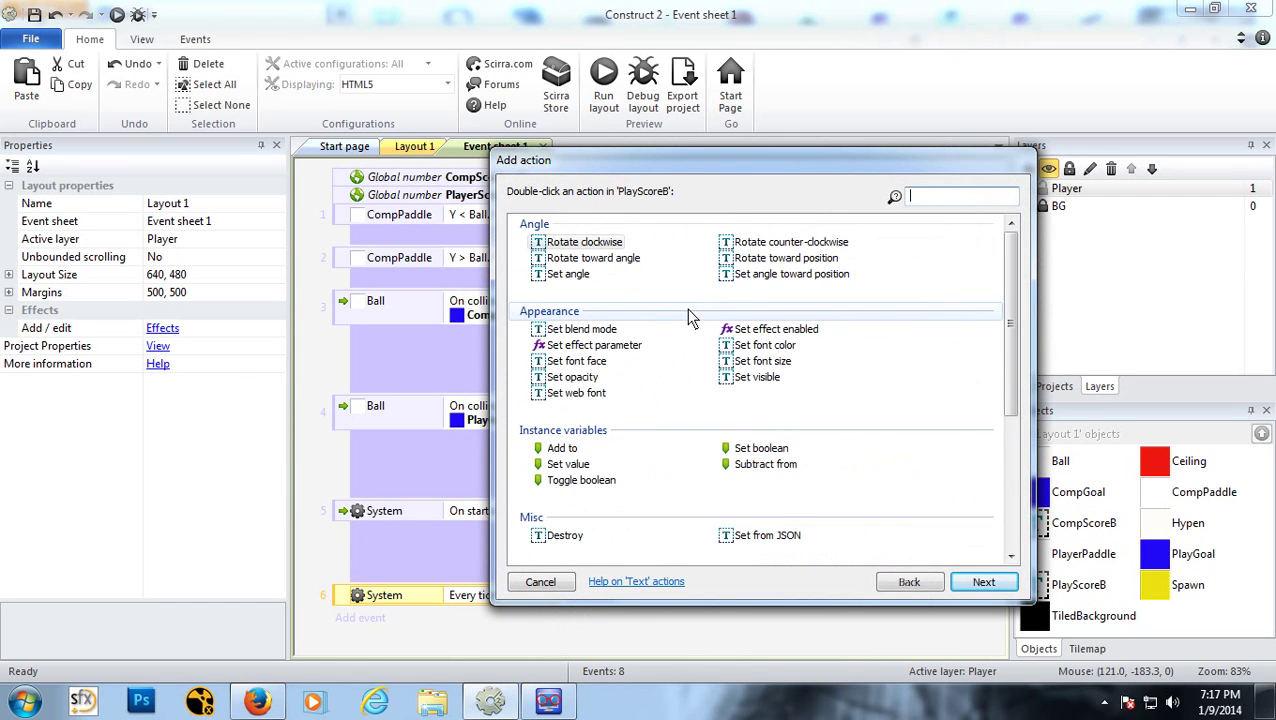
{"action": "left_click_drag", "start_coordinate": [1010, 316], "coordinate": [1030, 513]}
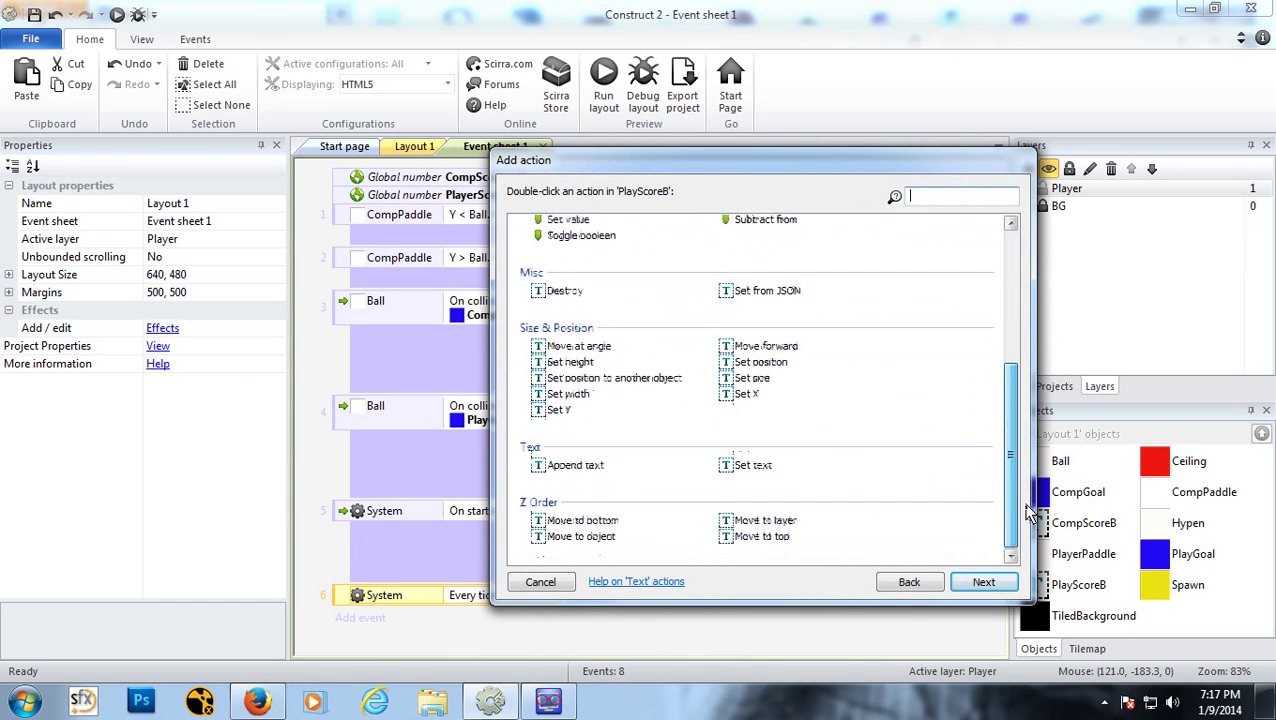
{"action": "double_click", "coordinate": [745, 466]}
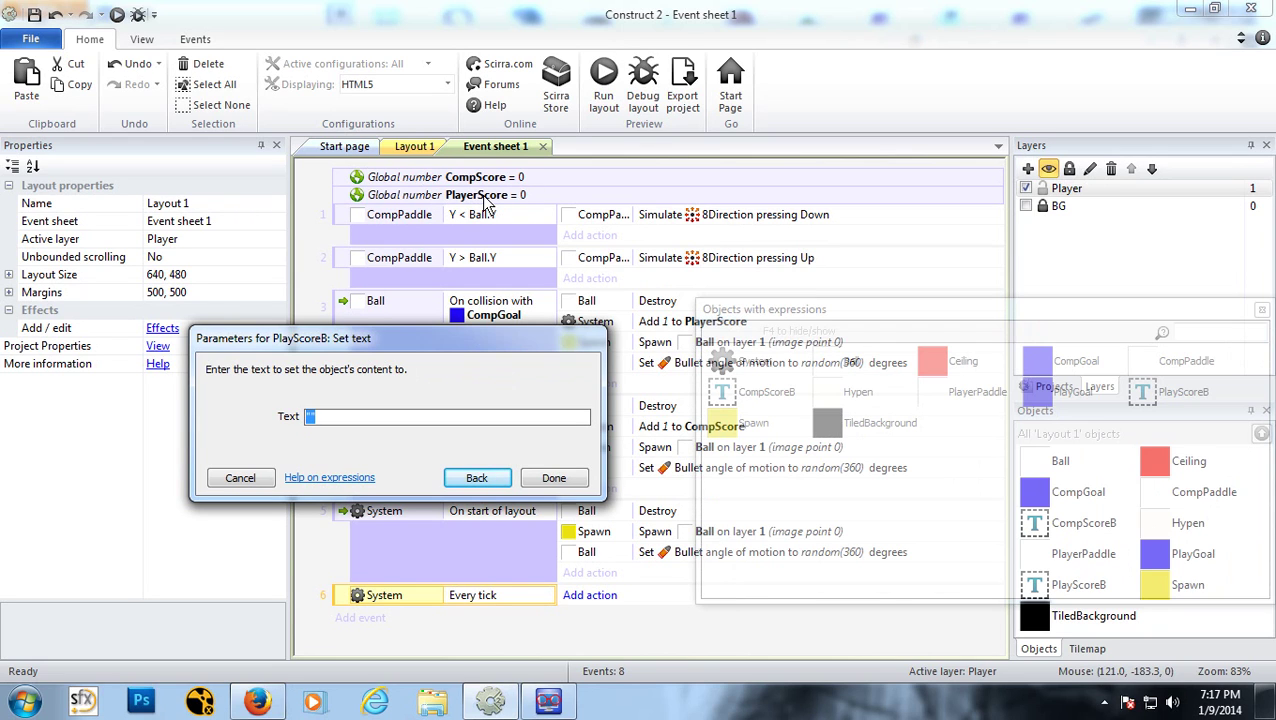
{"action": "type", "text": "Player"}
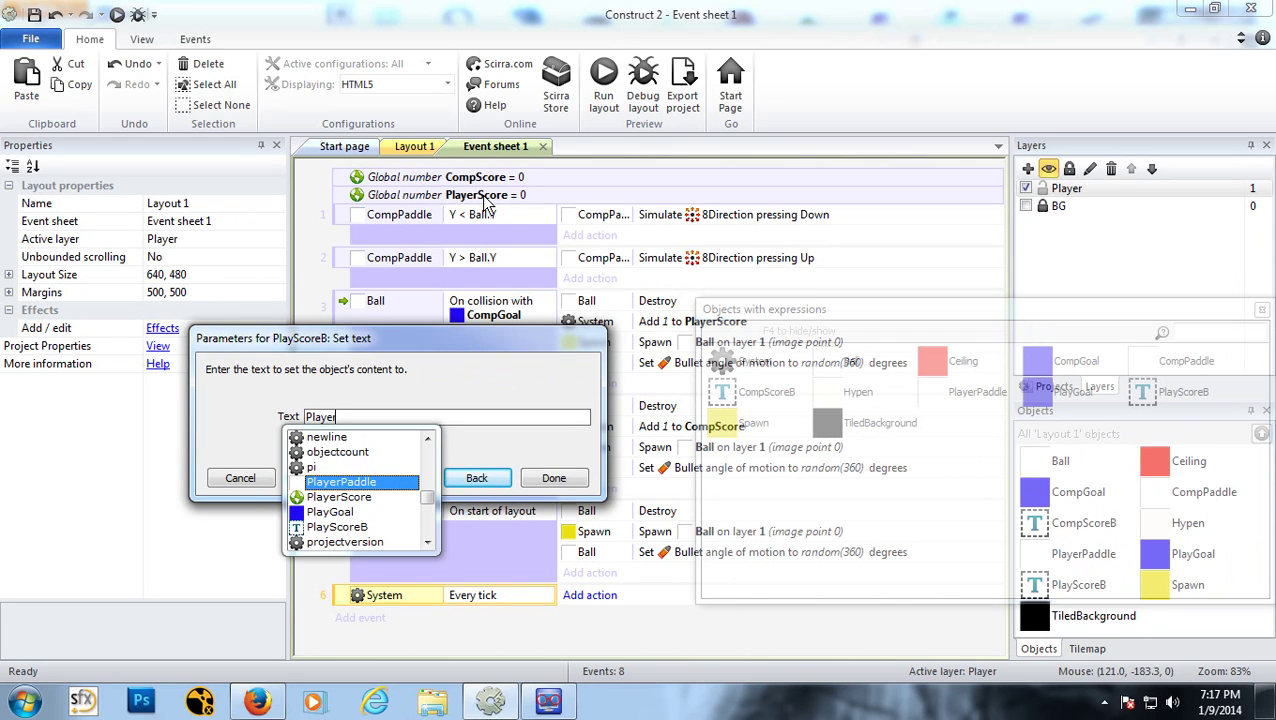
{"action": "left_click", "coordinate": [322, 497]}
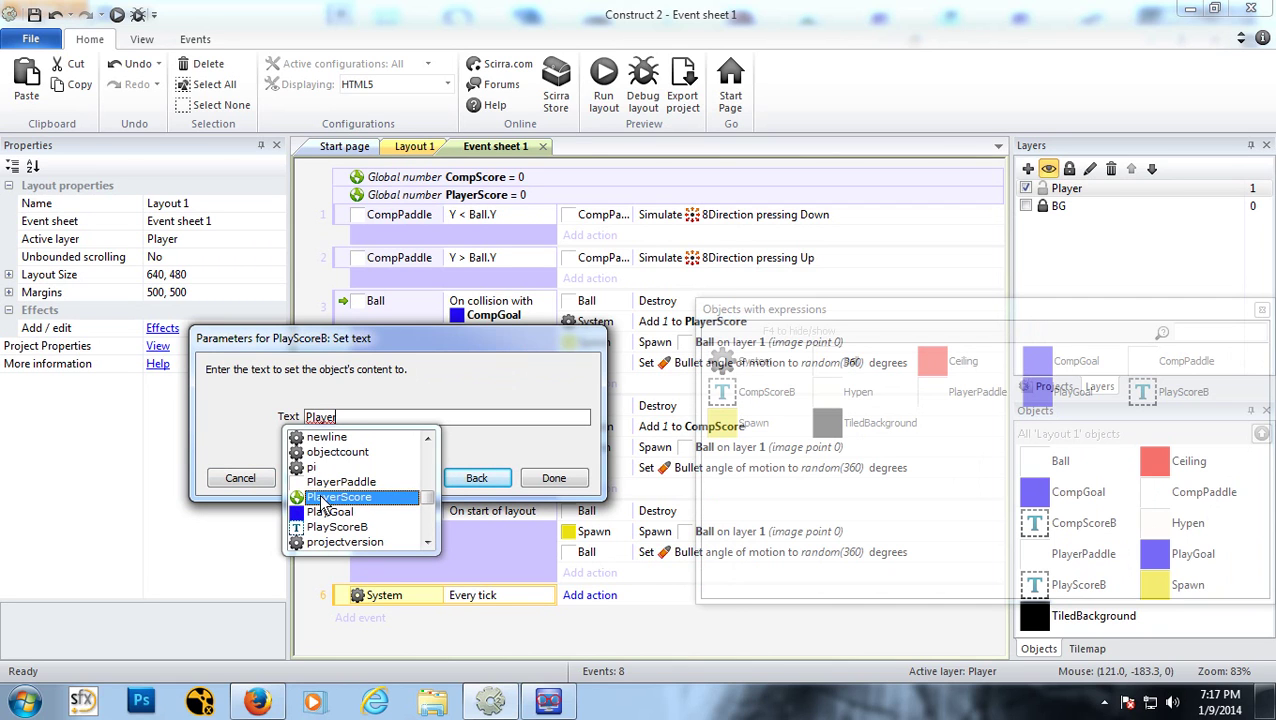
{"action": "double_click", "coordinate": [362, 497]}
{"action": "left_click", "coordinate": [548, 479]}
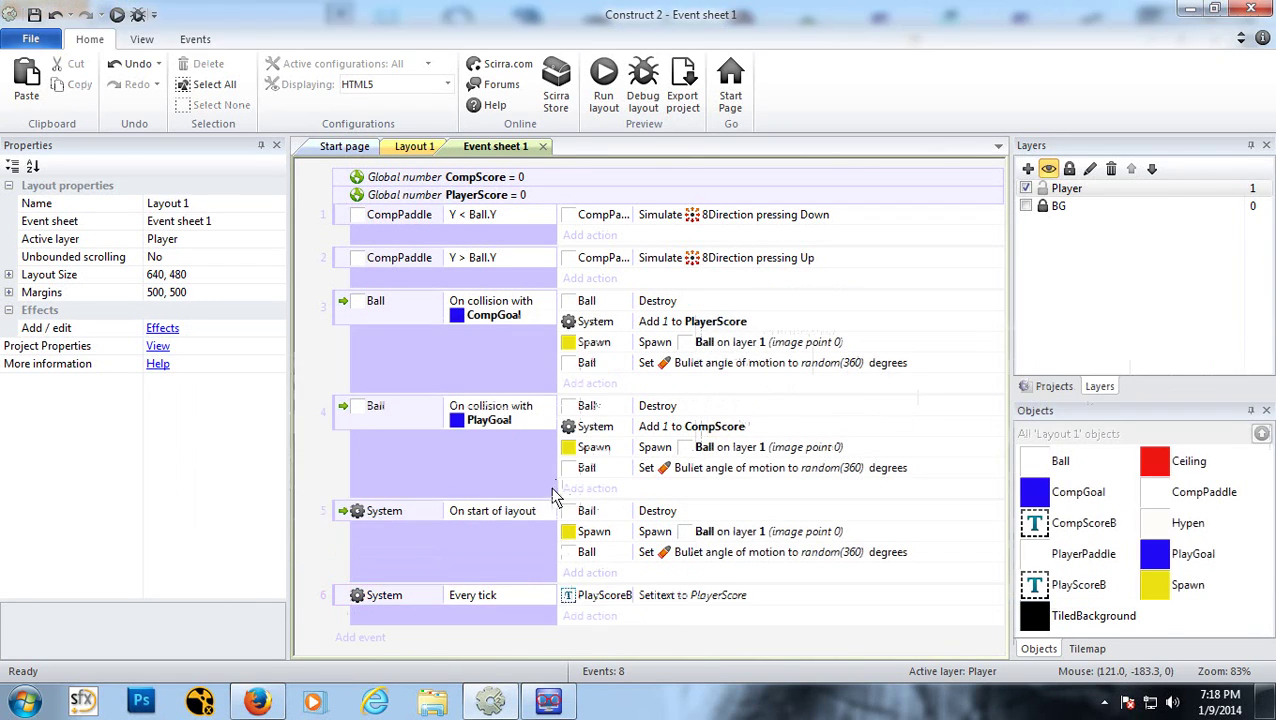
{"action": "mouse_move", "coordinate": [634, 597]}
{"action": "left_mouse_down"}
{"action": "mouse_move", "coordinate": [656, 597]}
{"action": "mouse_move", "coordinate": [645, 596]}
{"action": "left_mouse_up"}
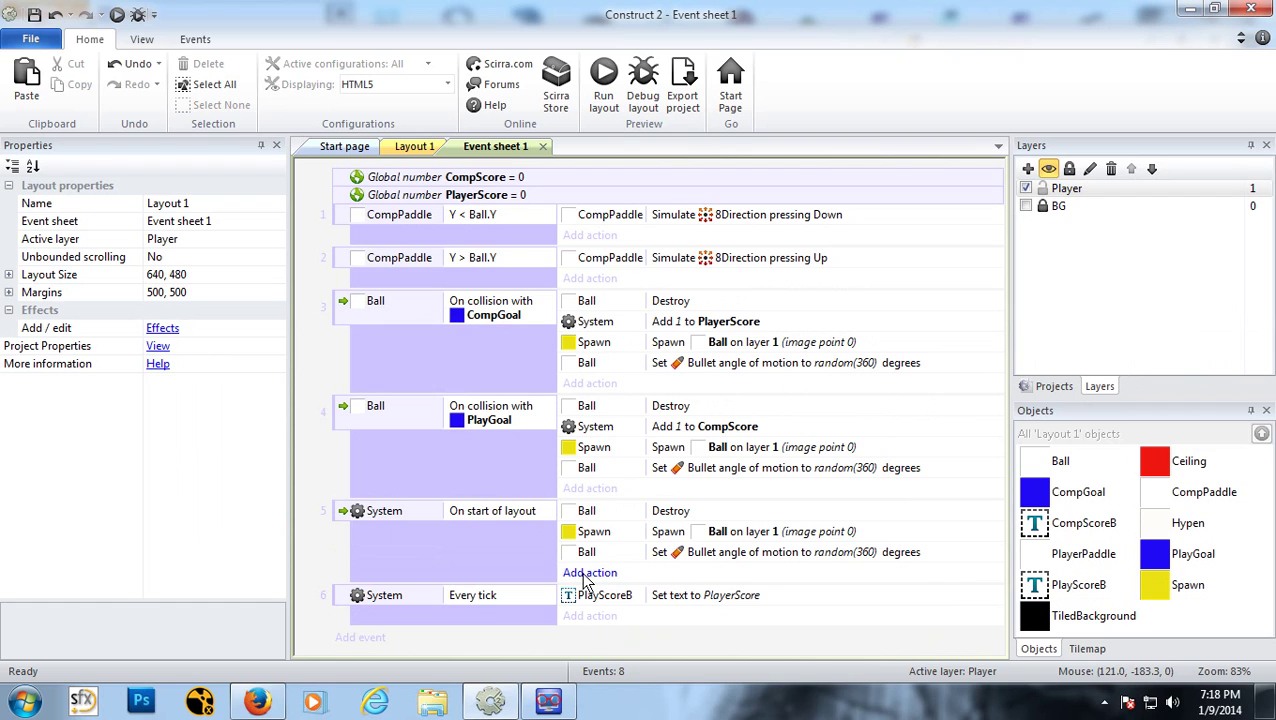
Step: Add a CompScoreB "Set text" action with CompScore to the Every tick event
{"action": "left_click", "coordinate": [423, 151]}
{"action": "left_click", "coordinate": [640, 351]}
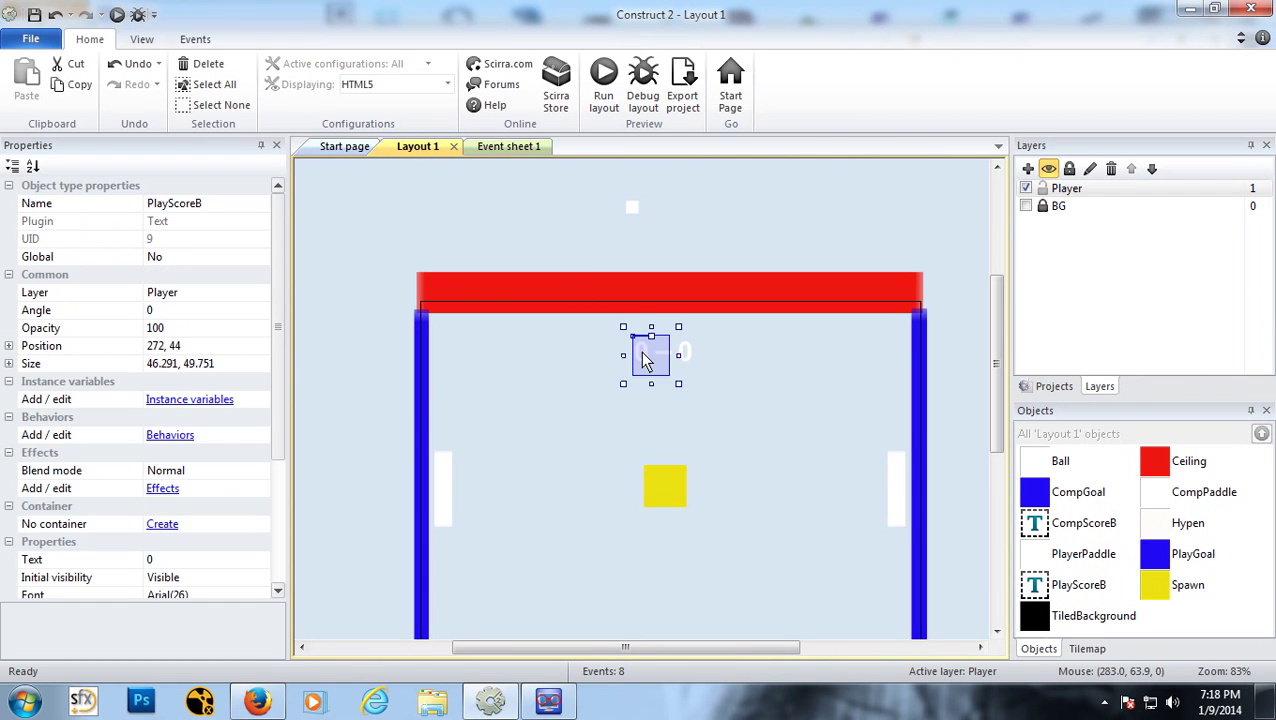
{"action": "left_click", "coordinate": [513, 146]}
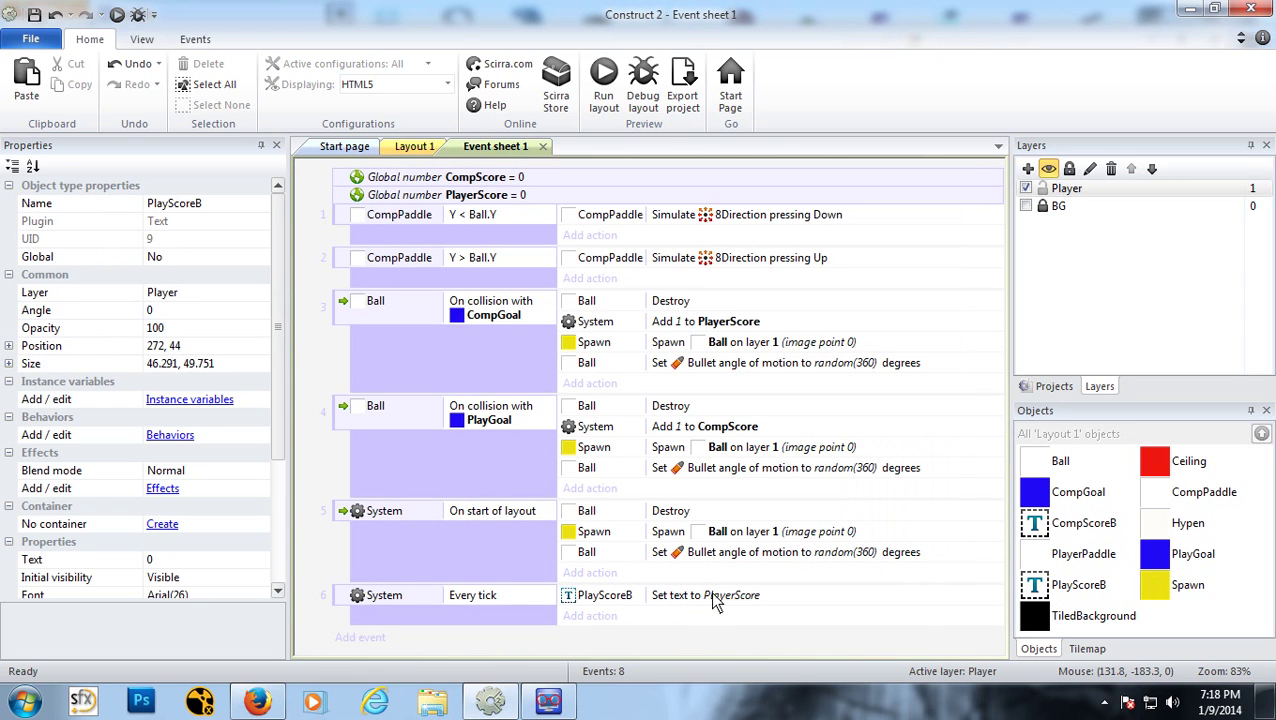
{"action": "left_click", "coordinate": [601, 620]}
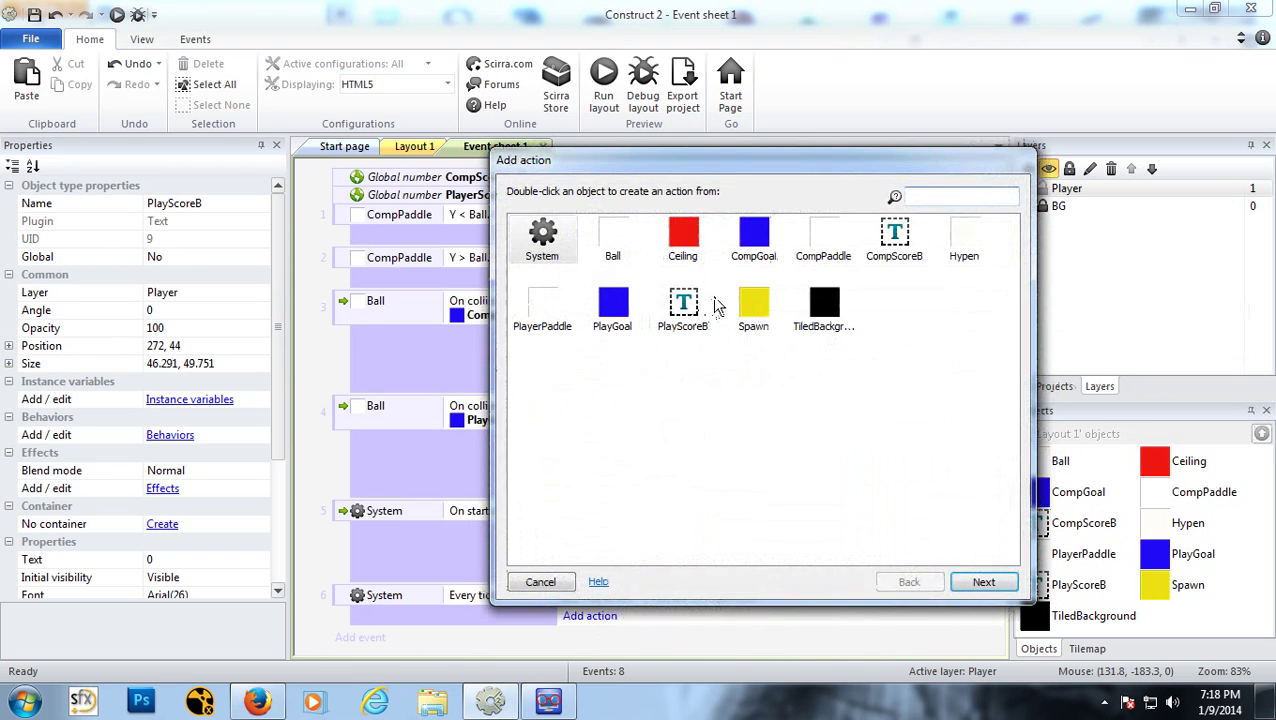
{"action": "double_click", "coordinate": [896, 230]}
{"action": "left_click_drag", "start_coordinate": [1010, 286], "coordinate": [1010, 416]}
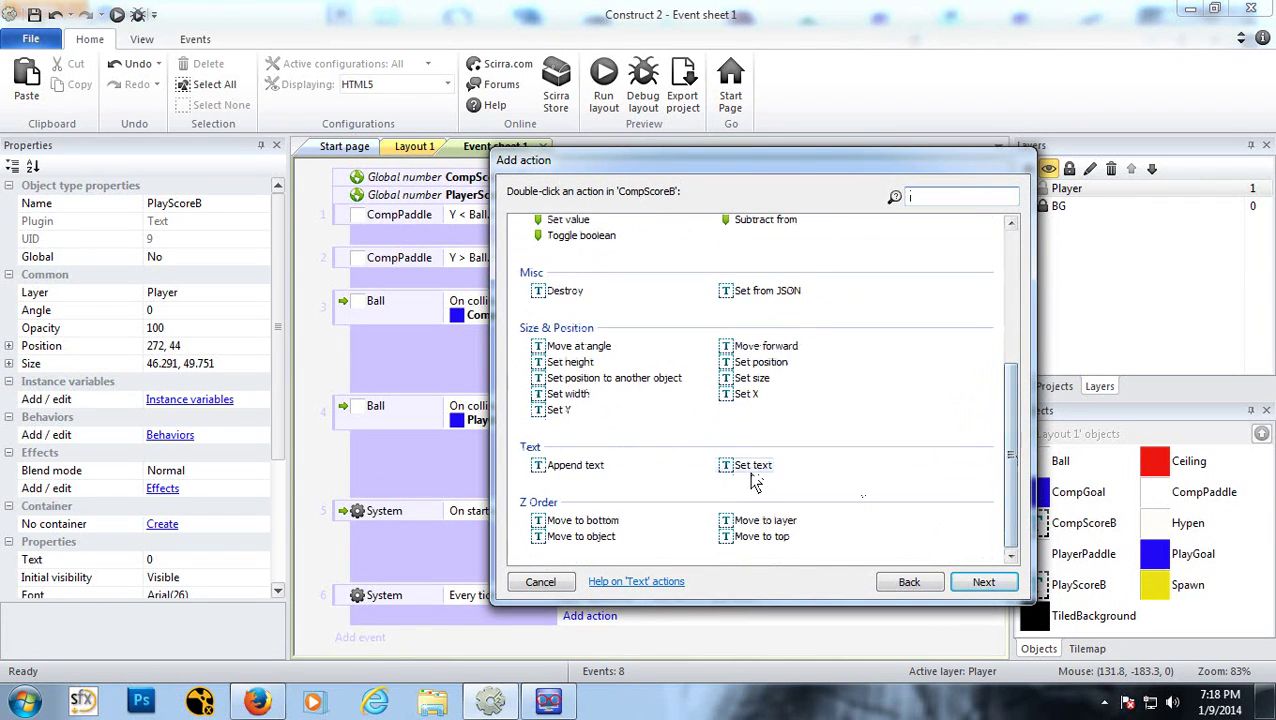
{"action": "double_click", "coordinate": [742, 467]}
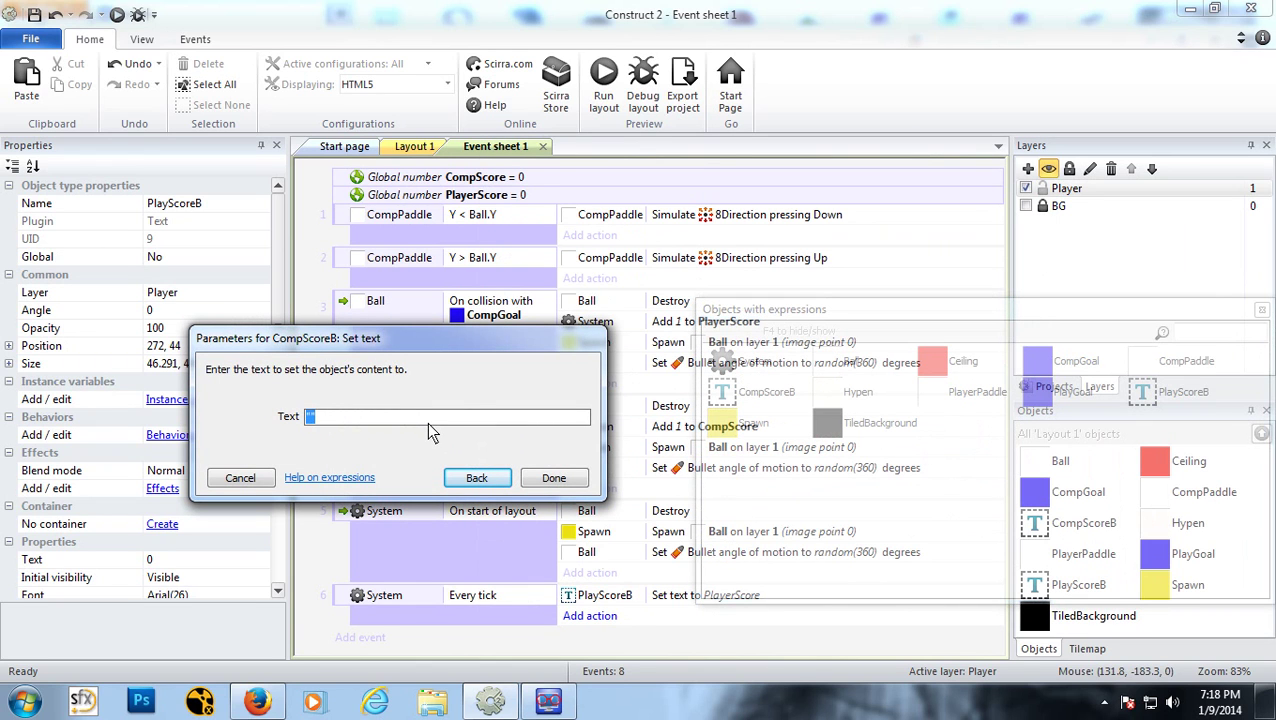
{"action": "type", "text": "CompSc"}
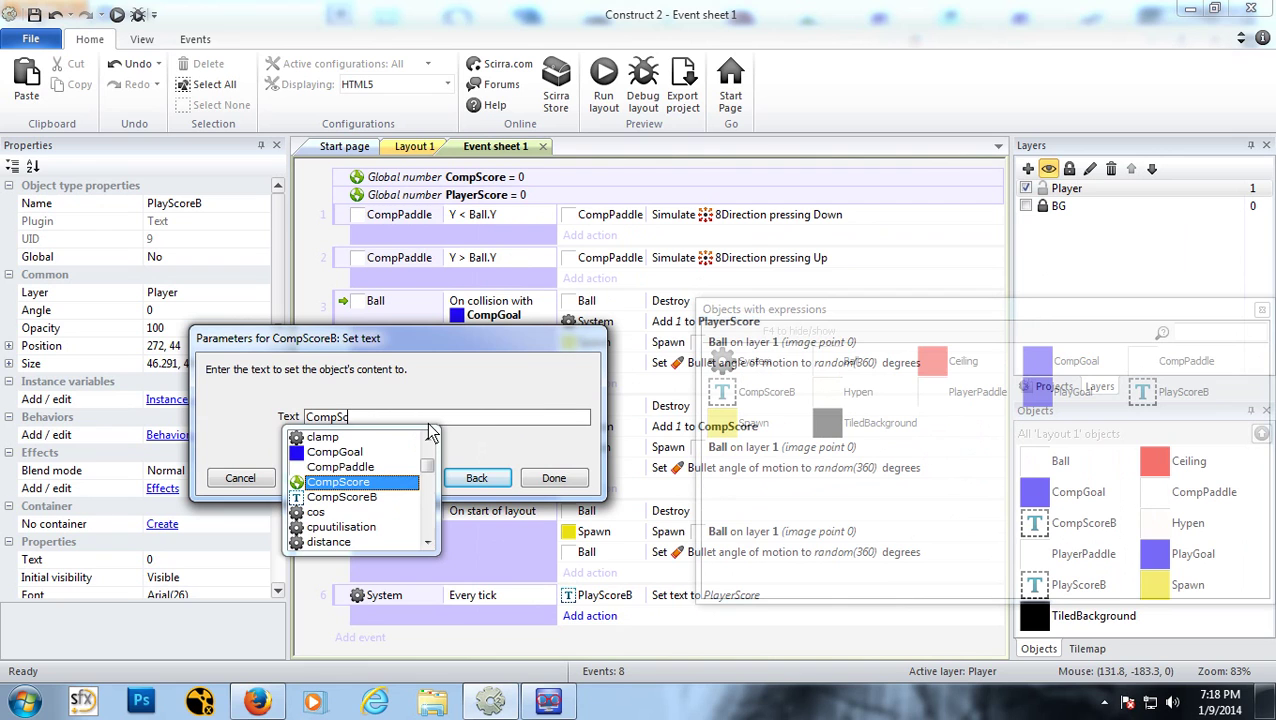
{"action": "type", "text": "ore"}
{"action": "left_click", "coordinate": [536, 477]}
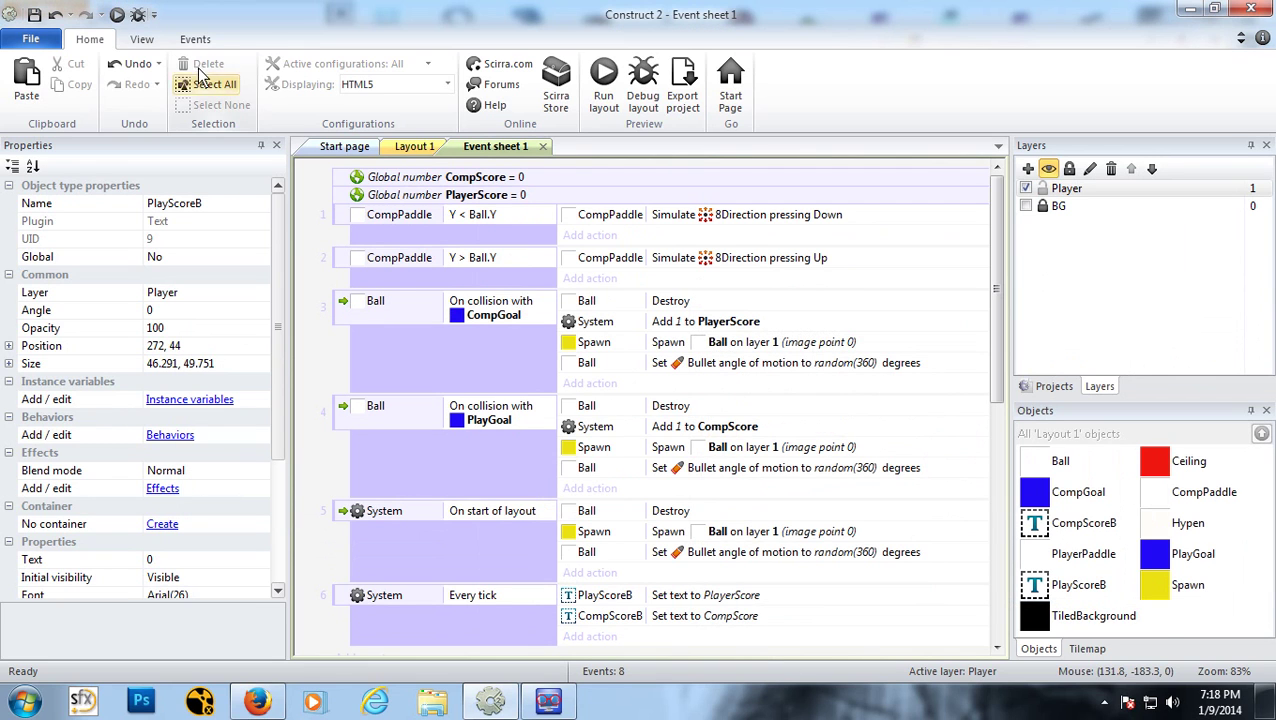
Step: Run the layout preview and play Pong with the player paddle to test how both on-screen scores update
{"action": "left_click", "coordinate": [117, 16]}
{"action": "key", "text": "Down"}
{"action": "key", "text": "Up"}
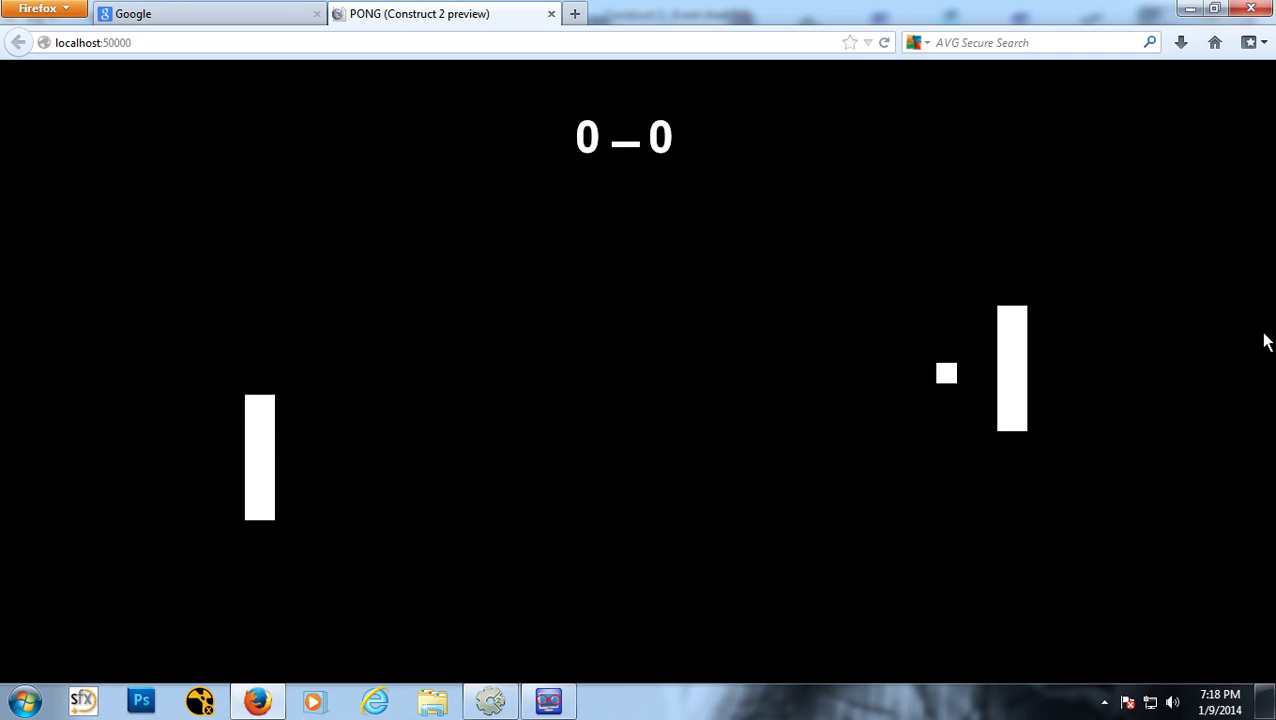
{"action": "key", "text": "Down"}
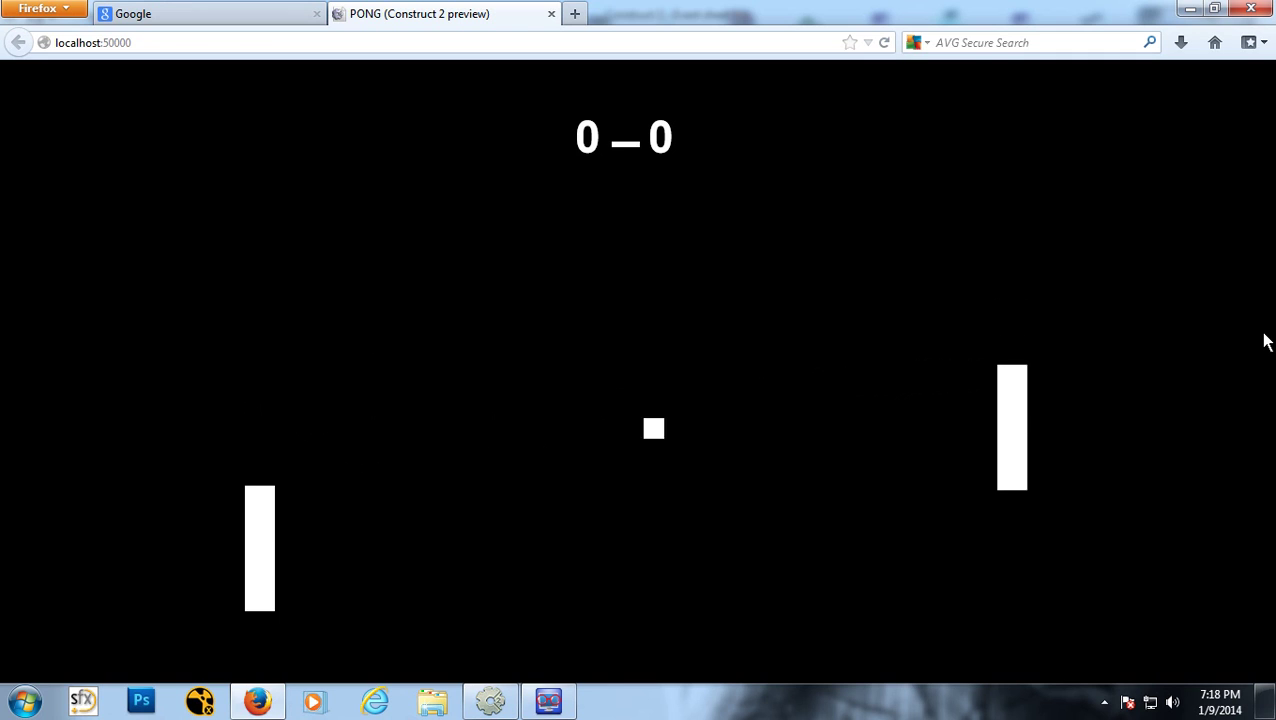
{"action": "key", "text": "Up"}
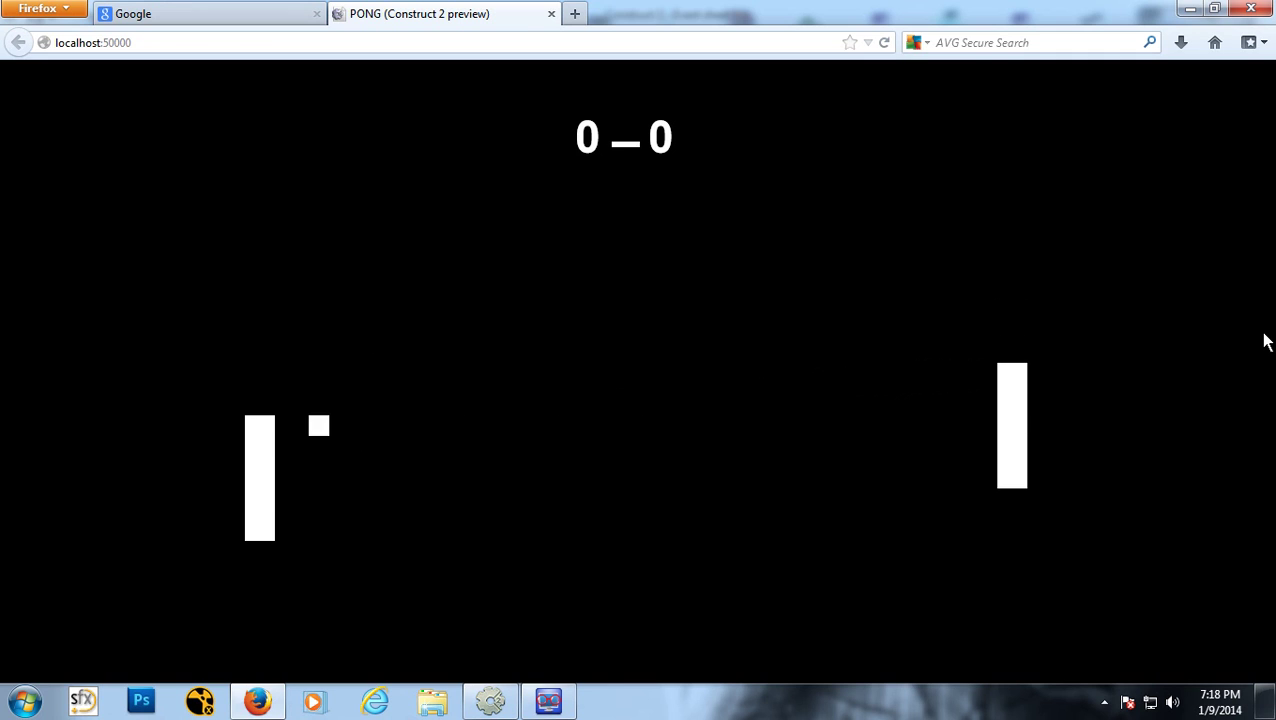
{"action": "key", "text": "Down"}
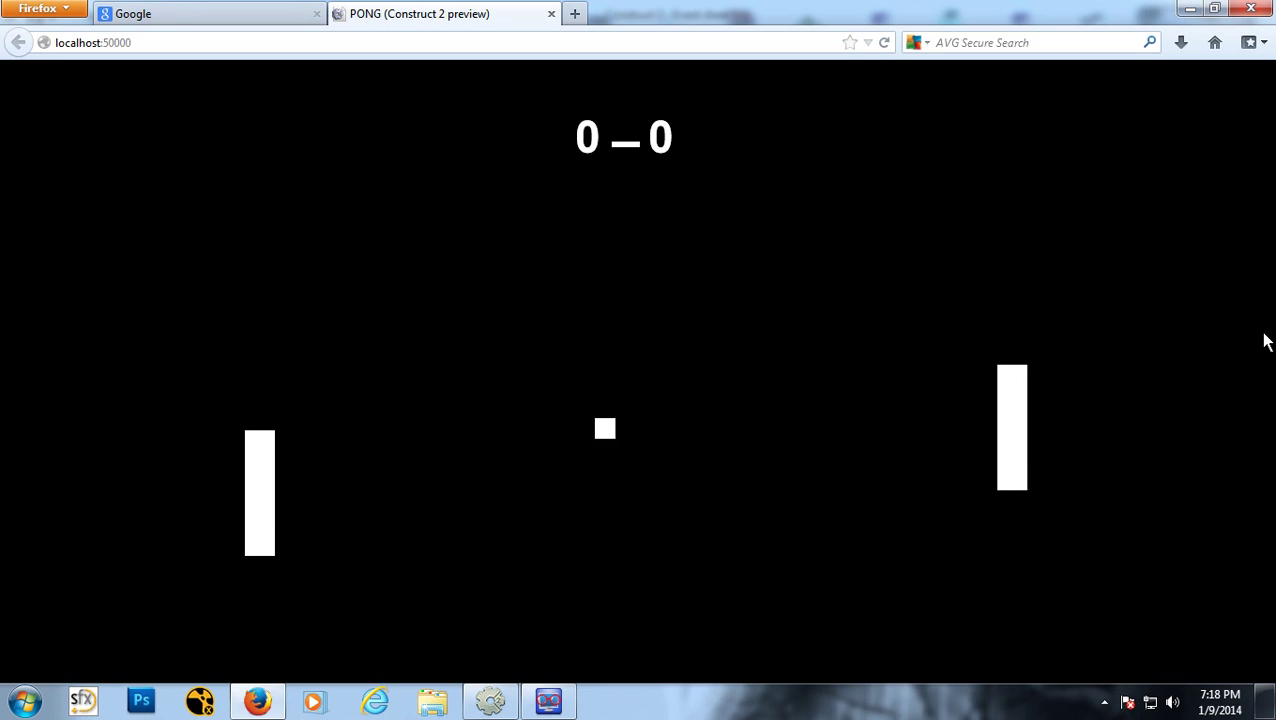
{"action": "key", "text": "Down"}
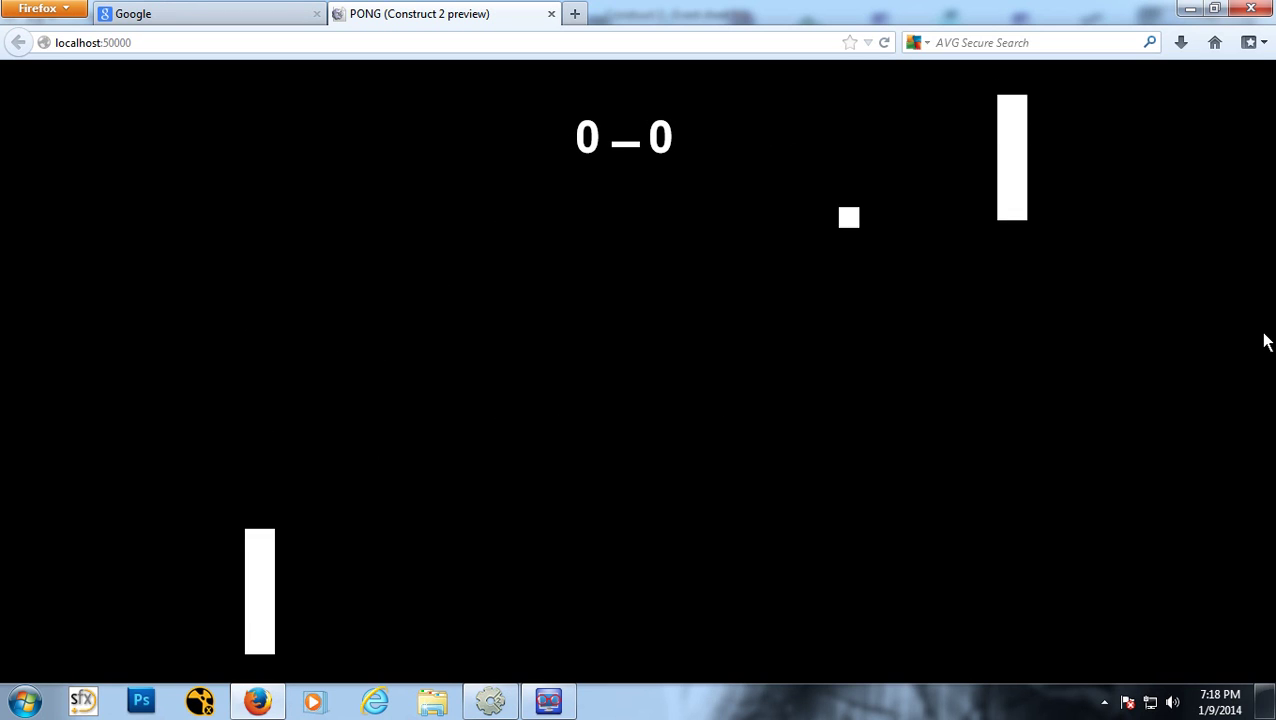
{"action": "key", "text": "Up"}
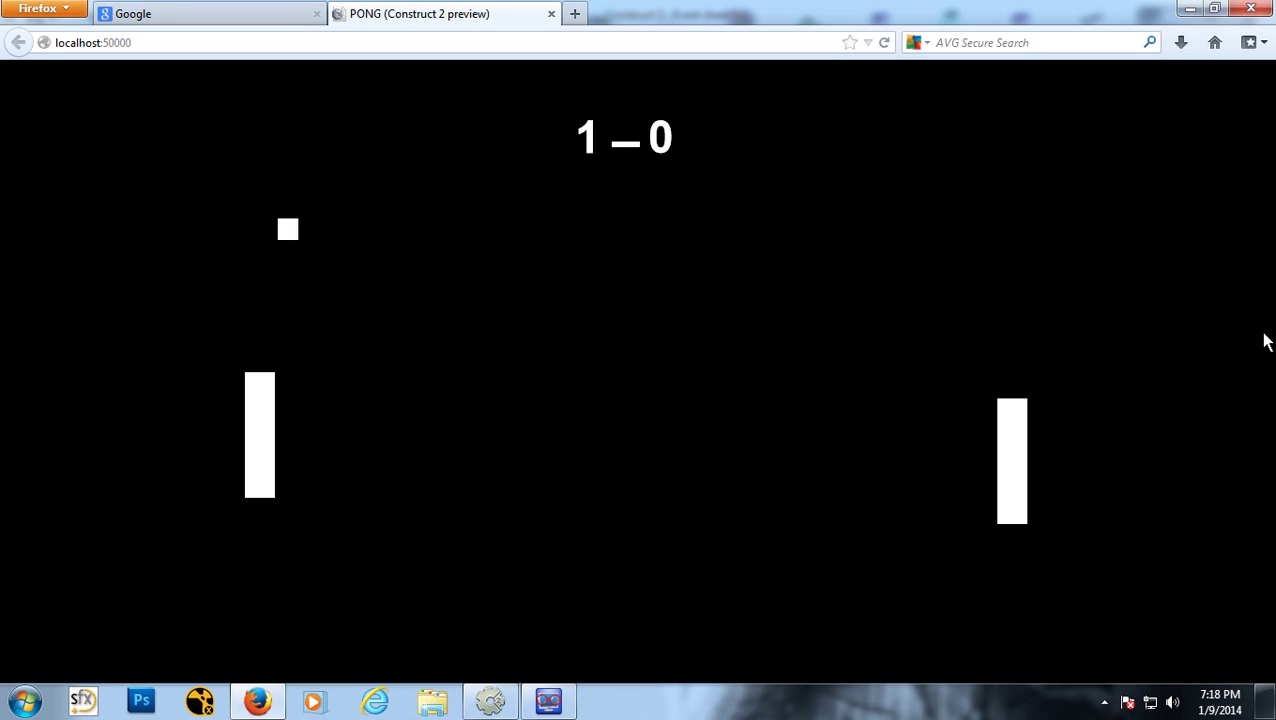
{"action": "key", "text": "Down"}
{"action": "key", "text": "Up"}
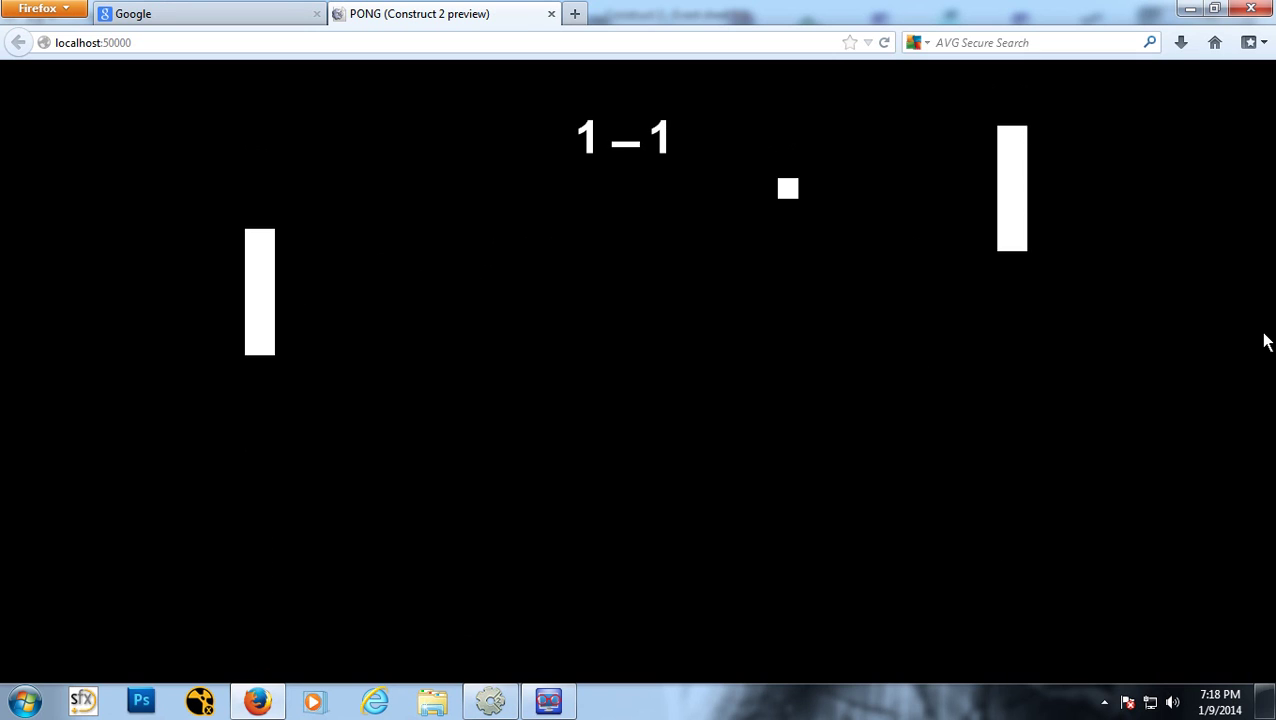
Step: Finish the Pong playtest with the player paddle, close the preview and return to Construct 2
{"action": "key", "text": "Up"}
{"action": "key", "text": "Down"}
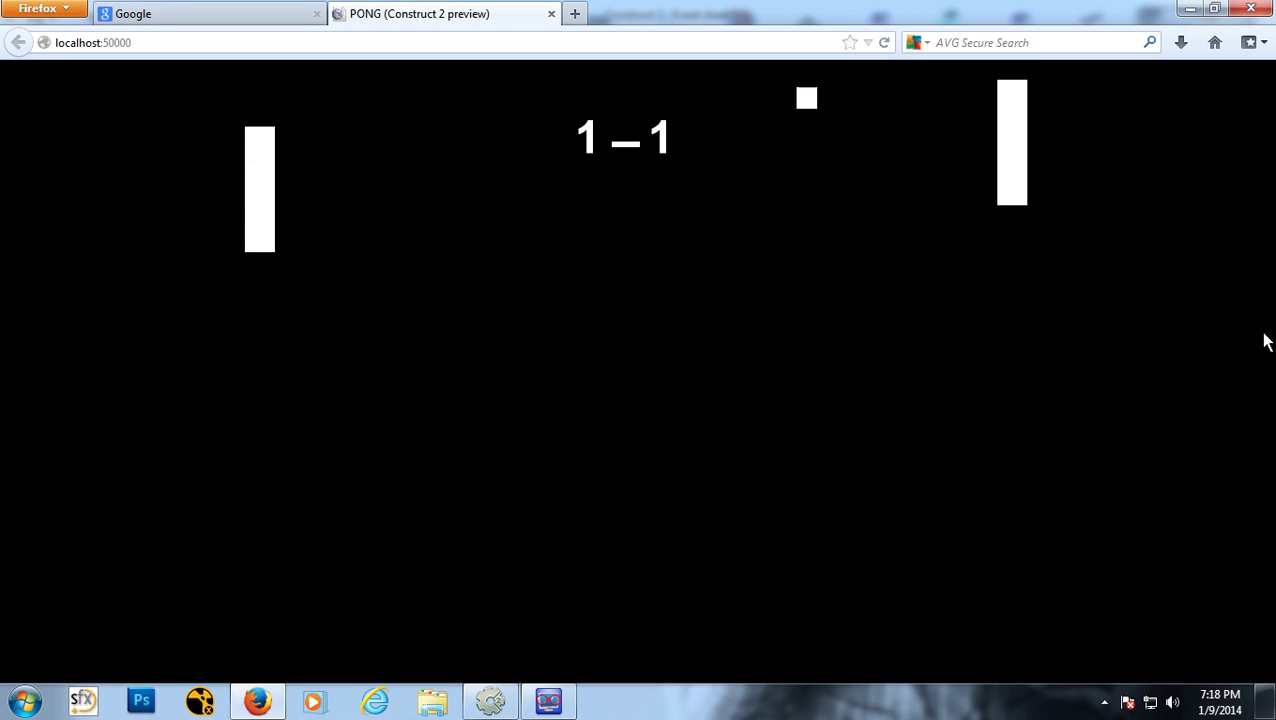
{"action": "key", "text": "Down"}
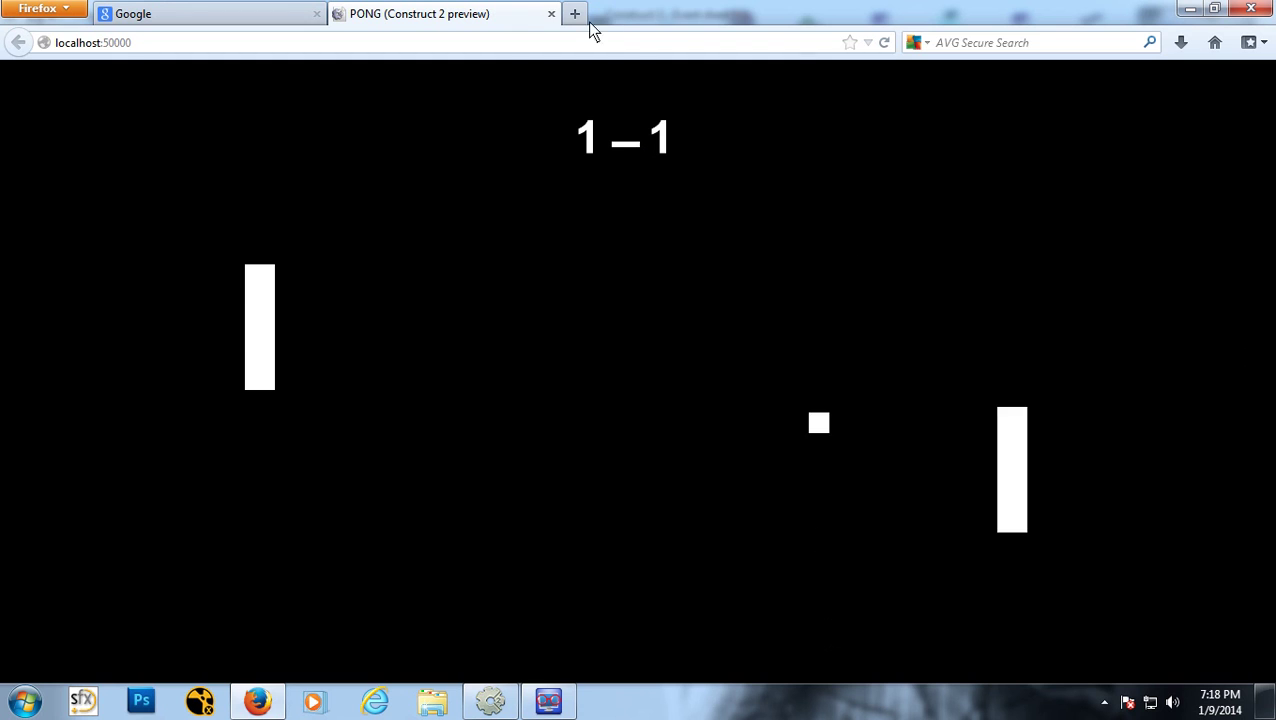
{"action": "left_click", "coordinate": [549, 14]}
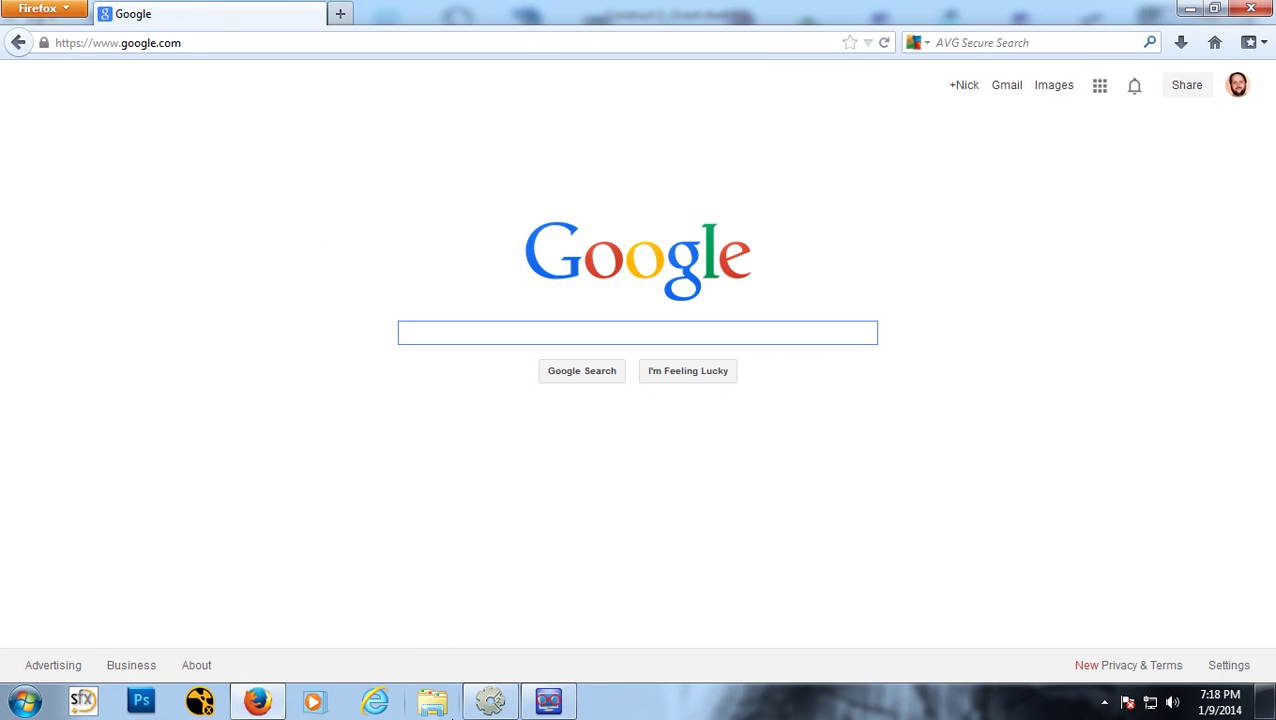
{"action": "left_click", "coordinate": [490, 705]}
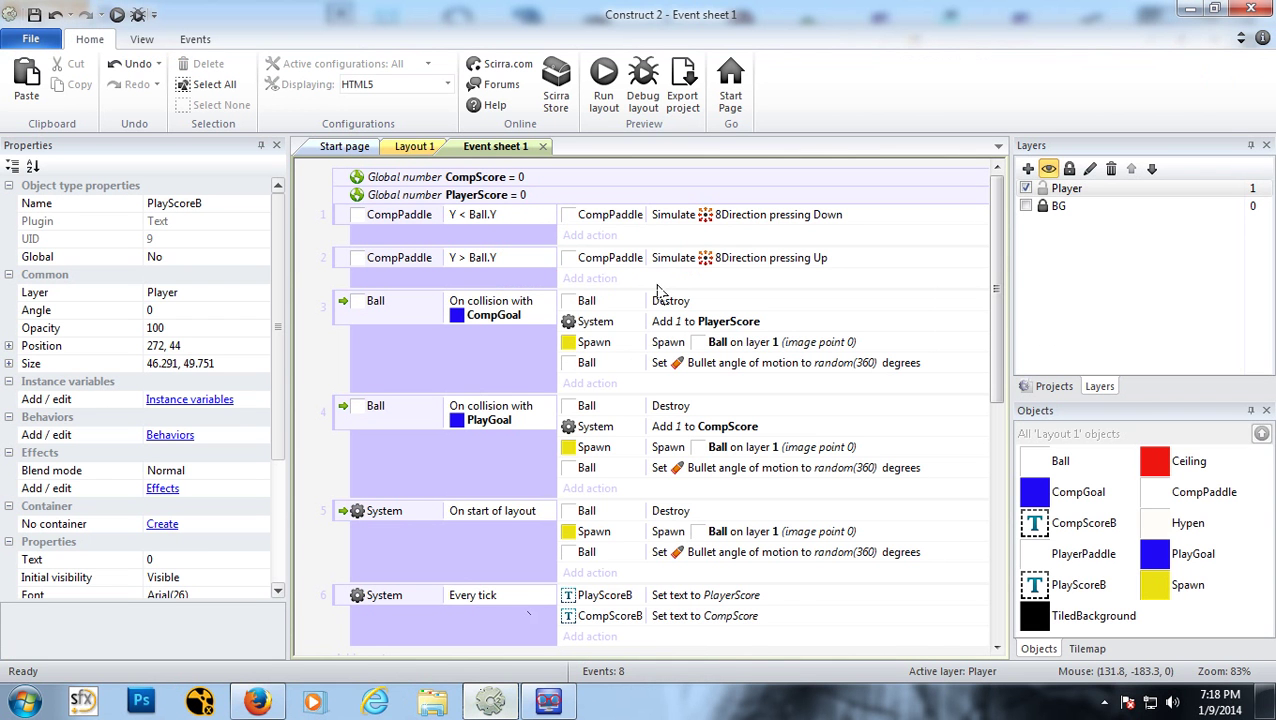
Step: Examine the CompPaddle's 8Direction properties in Layout 1 and its movement events in Event sheet 1
{"action": "left_click", "coordinate": [413, 146]}
{"action": "left_click", "coordinate": [387, 269]}
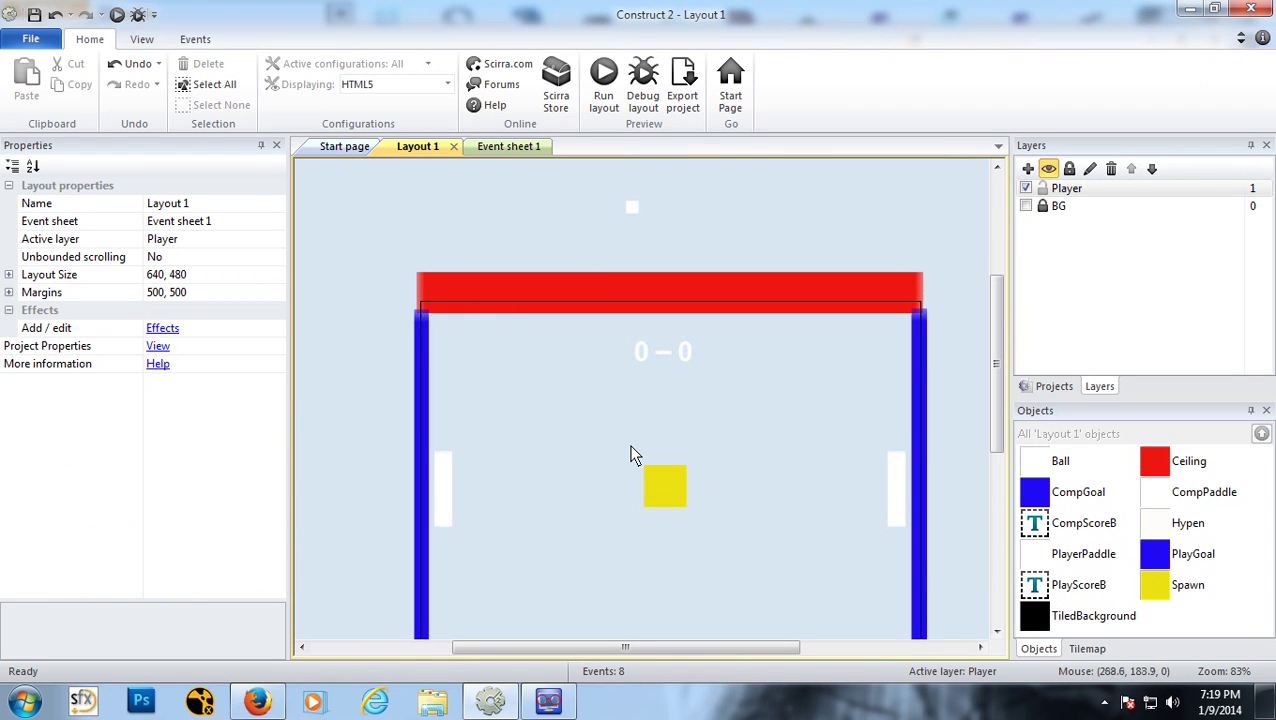
{"action": "left_click", "coordinate": [893, 485]}
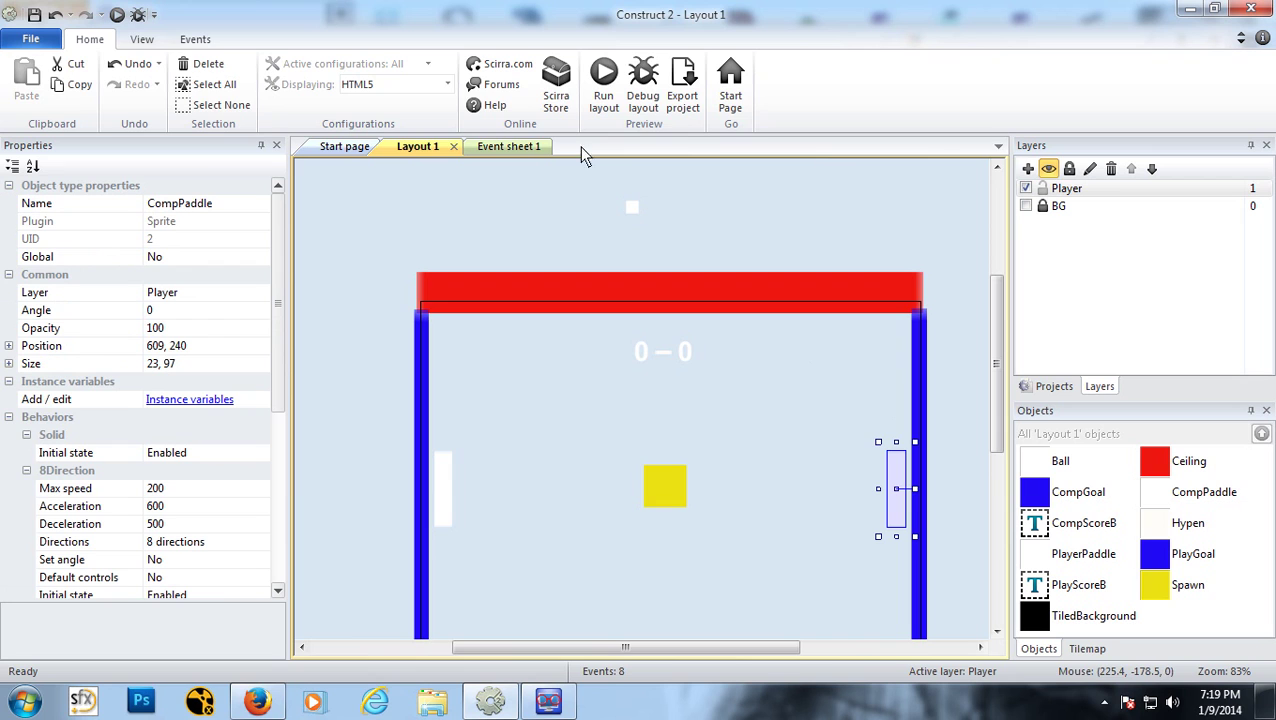
{"action": "left_click", "coordinate": [510, 147]}
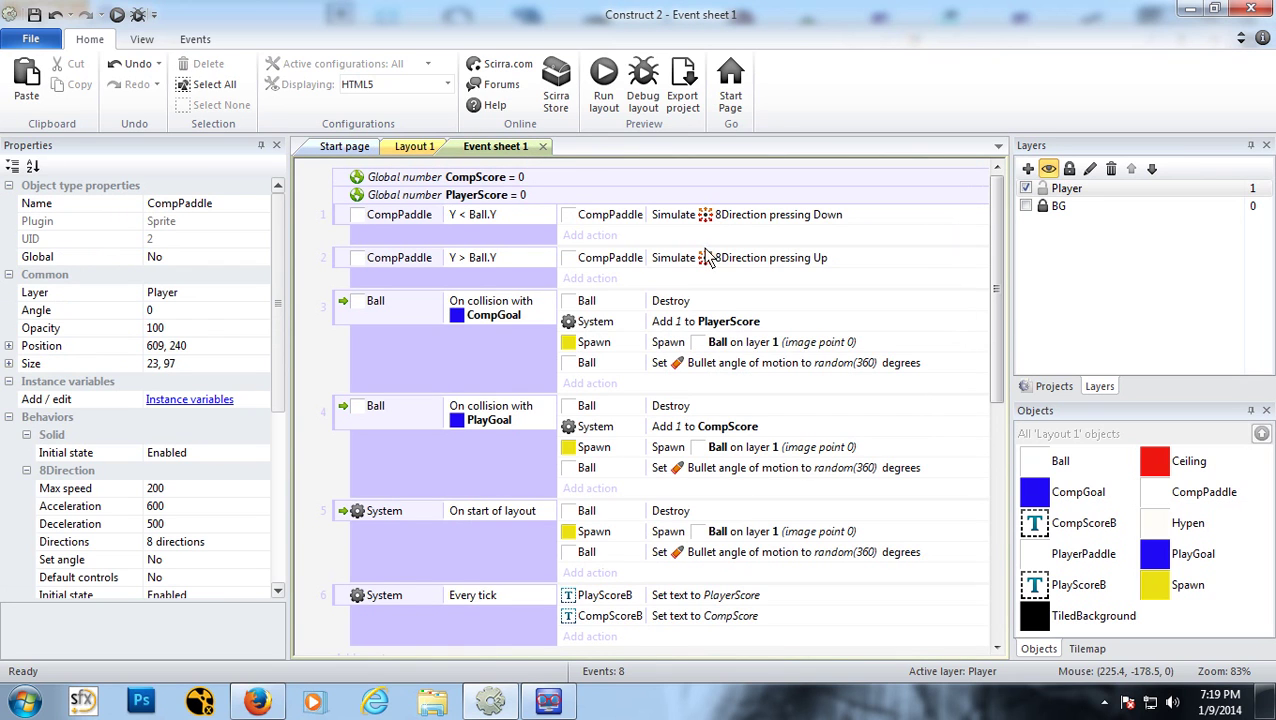
Step: Set the Bullet speed of the Ball sprite in Layout 1 to 200
{"action": "left_click", "coordinate": [418, 148]}
{"action": "left_click", "coordinate": [633, 208]}
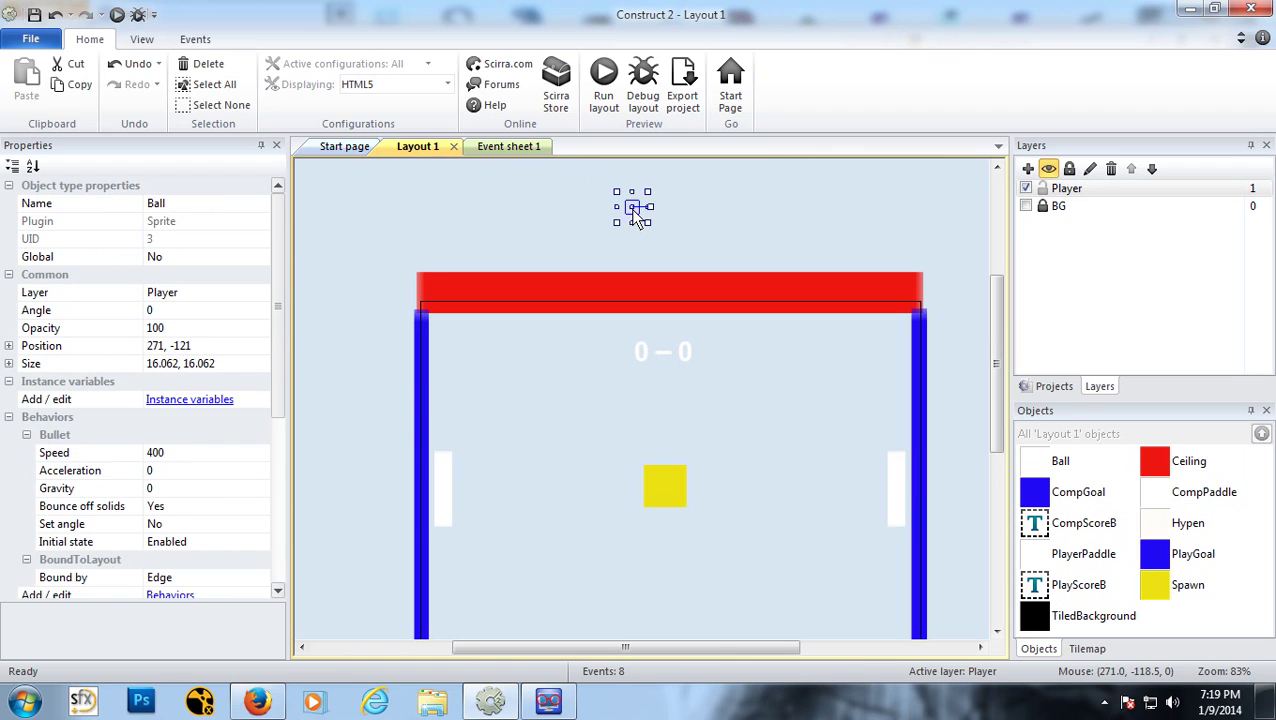
{"action": "left_click", "coordinate": [200, 456]}
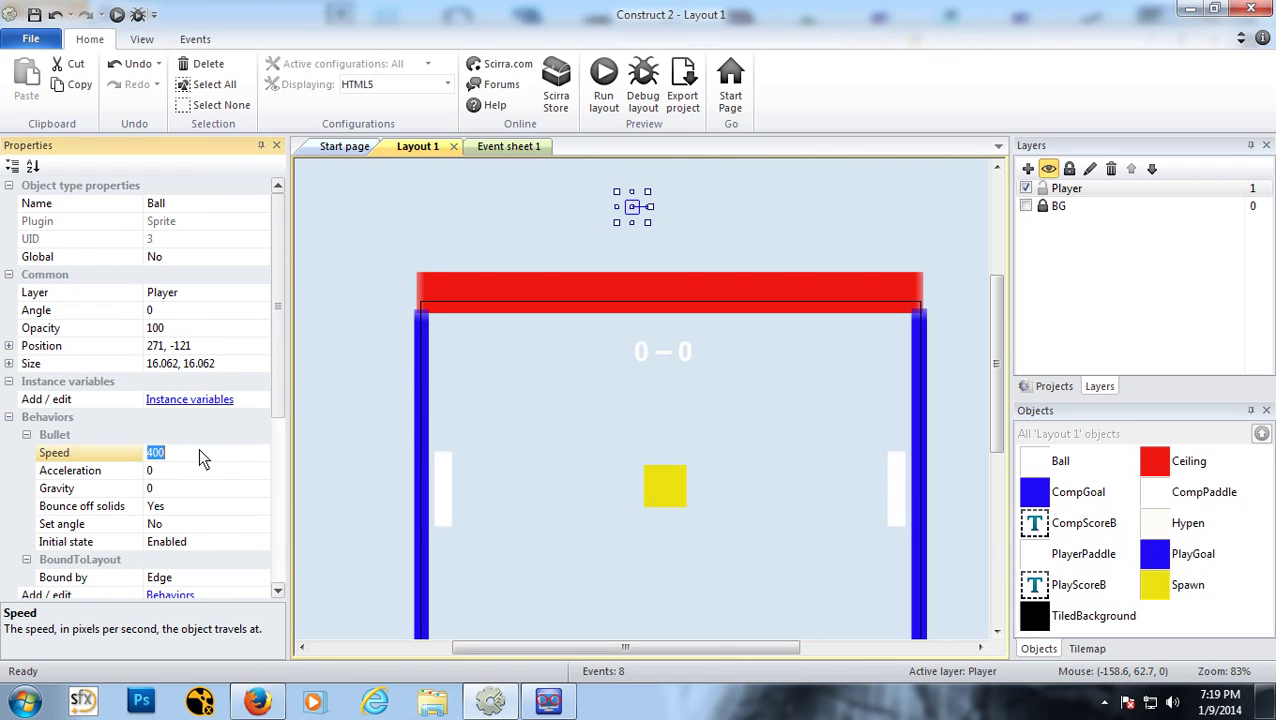
{"action": "type", "text": "3"}
{"action": "key", "text": "BackSpace"}
{"action": "type", "text": "200"}
{"action": "key", "text": "Return"}
Step: Preview the layout, play Pong with the player paddle to test the new ball speed, and return to Construct 2
{"action": "left_click", "coordinate": [132, 14]}
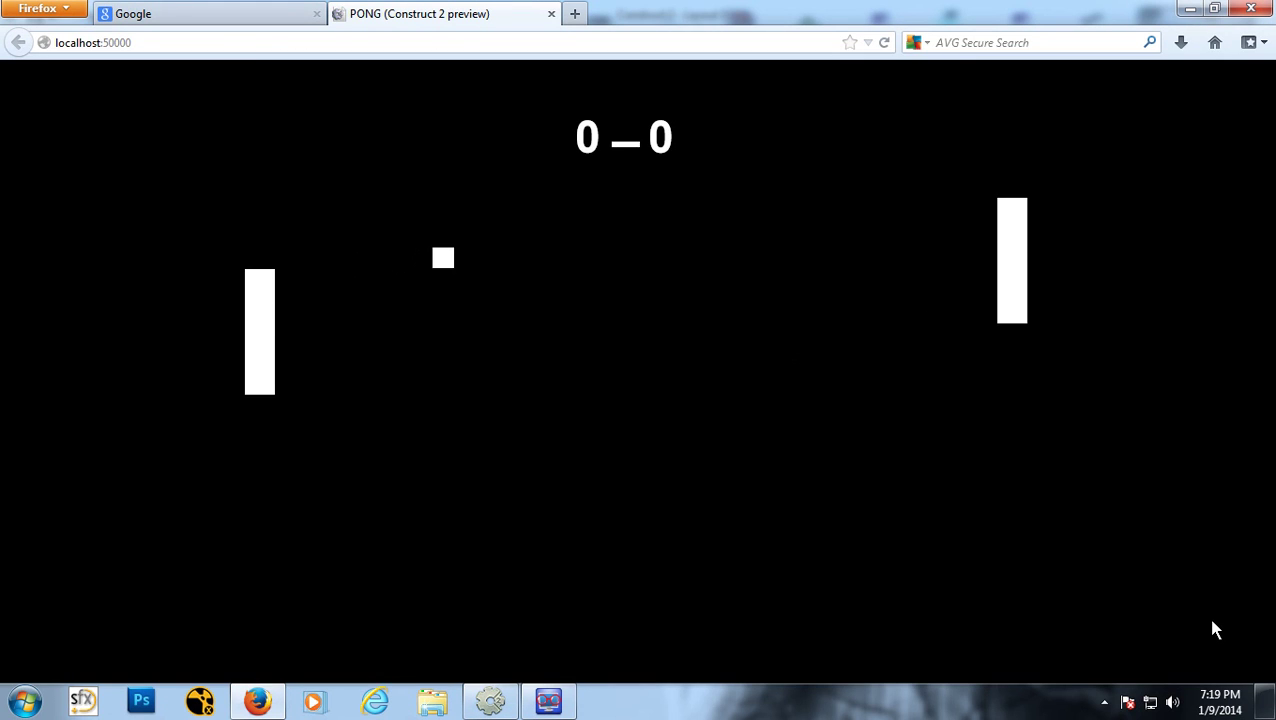
{"action": "key", "text": "Down"}
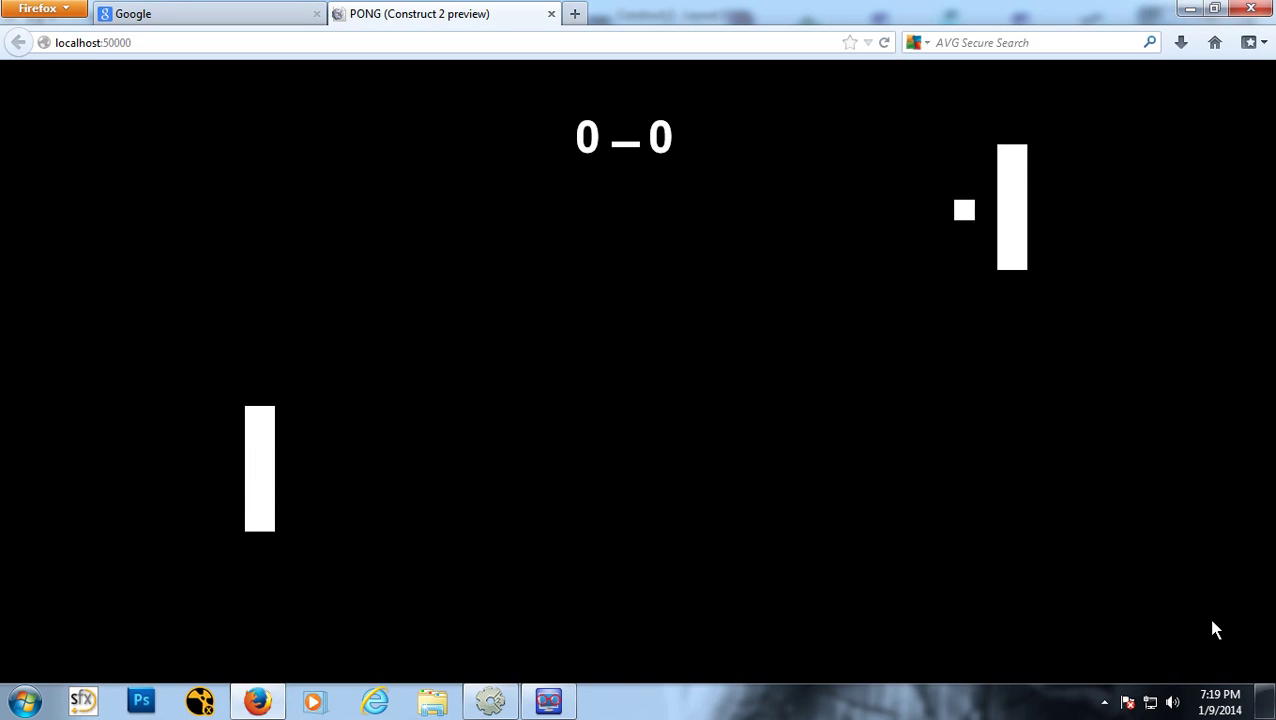
{"action": "key", "text": "Up"}
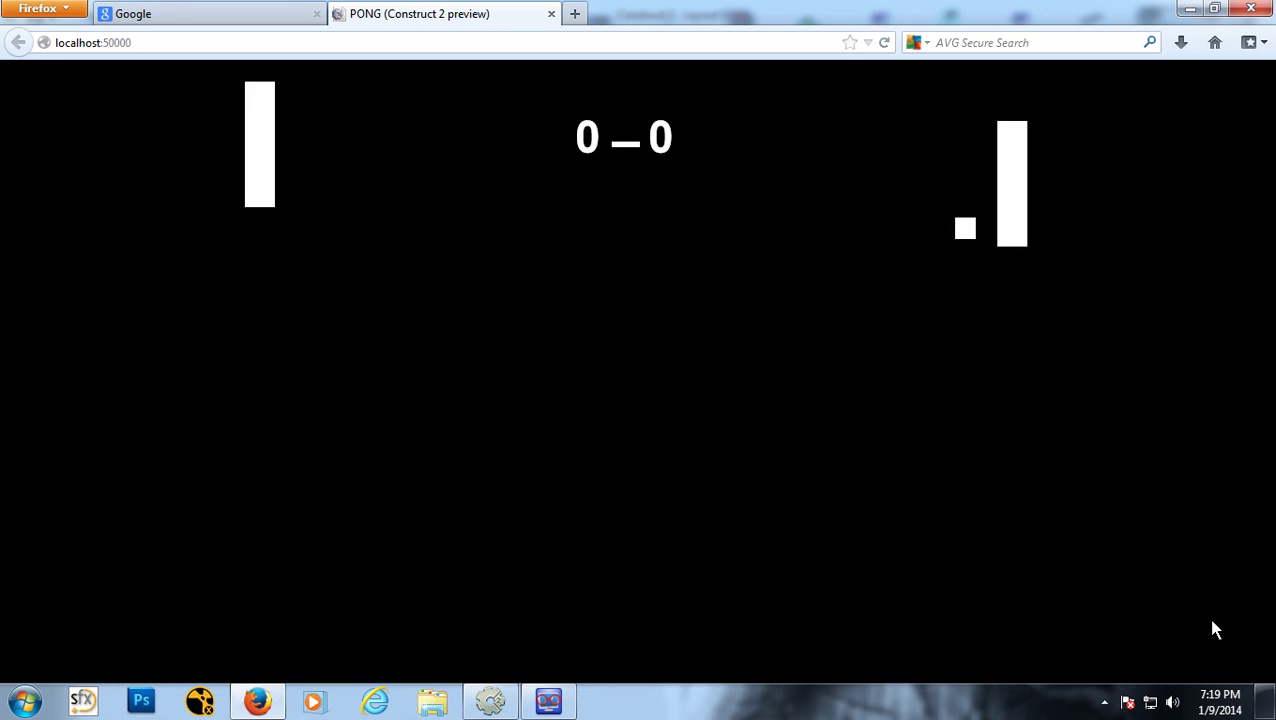
{"action": "key", "text": "Down"}
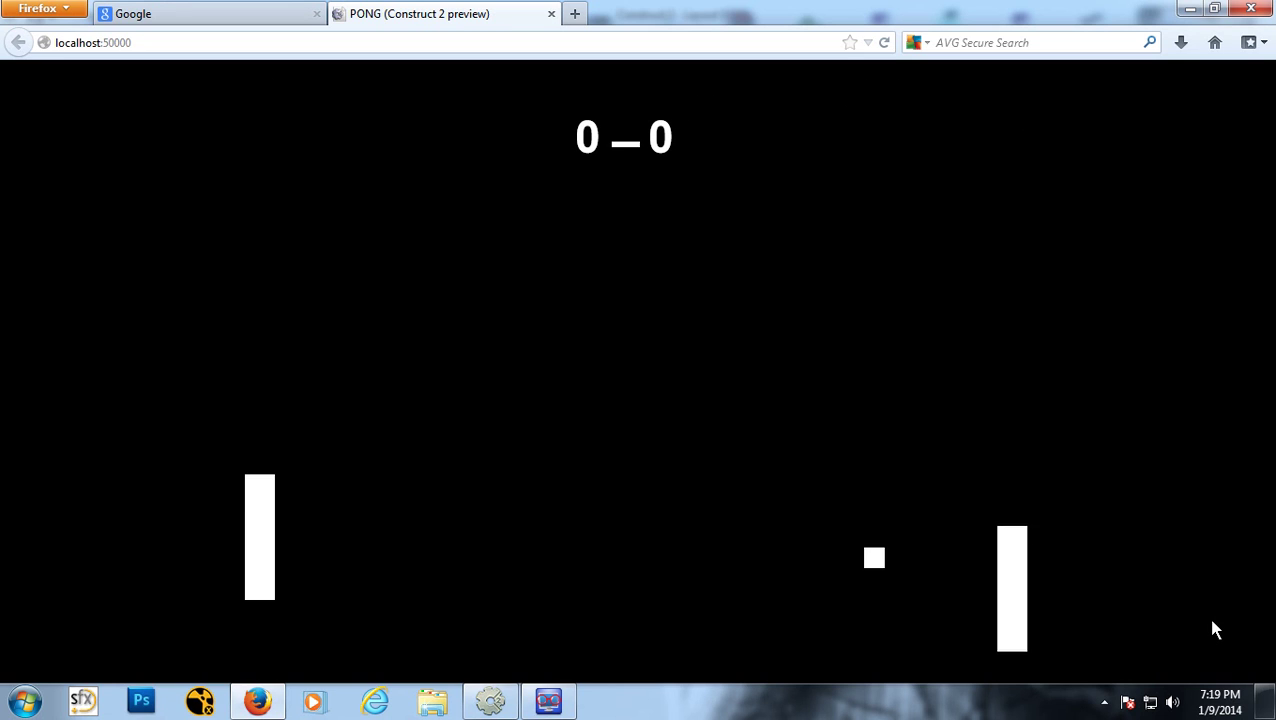
{"action": "key", "text": "Up"}
{"action": "key", "text": "Down"}
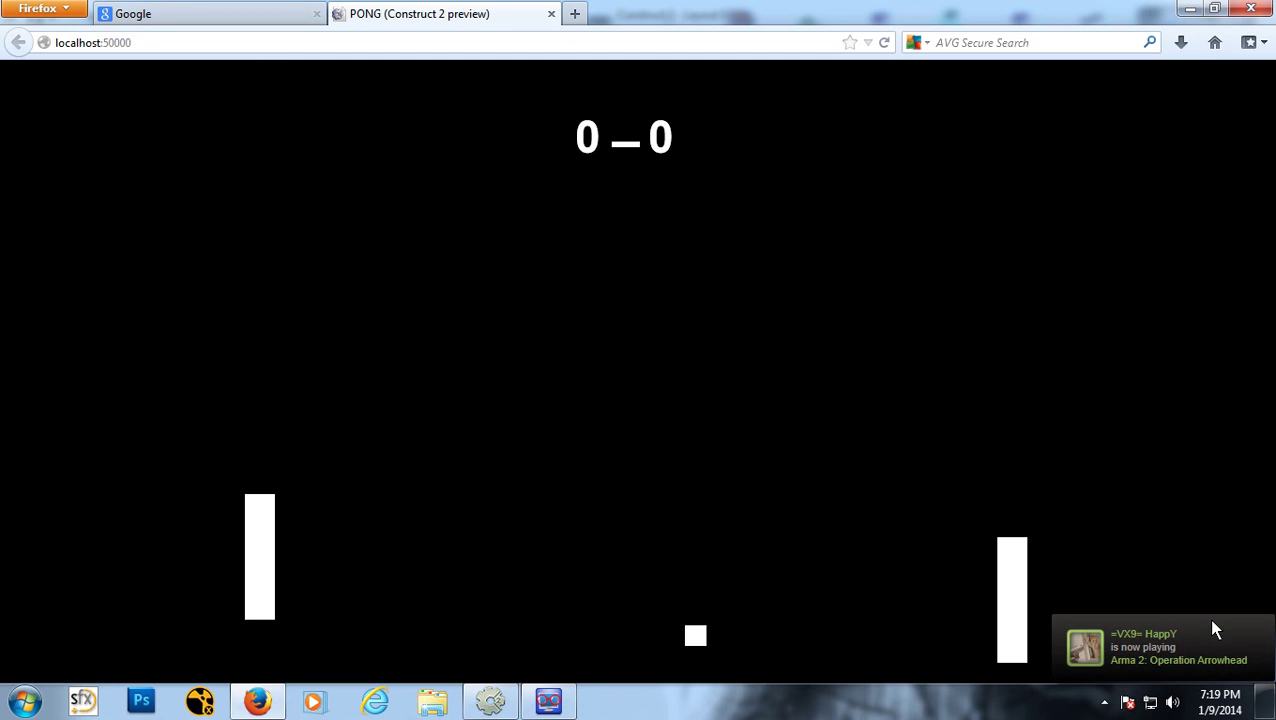
{"action": "key", "text": "Up"}
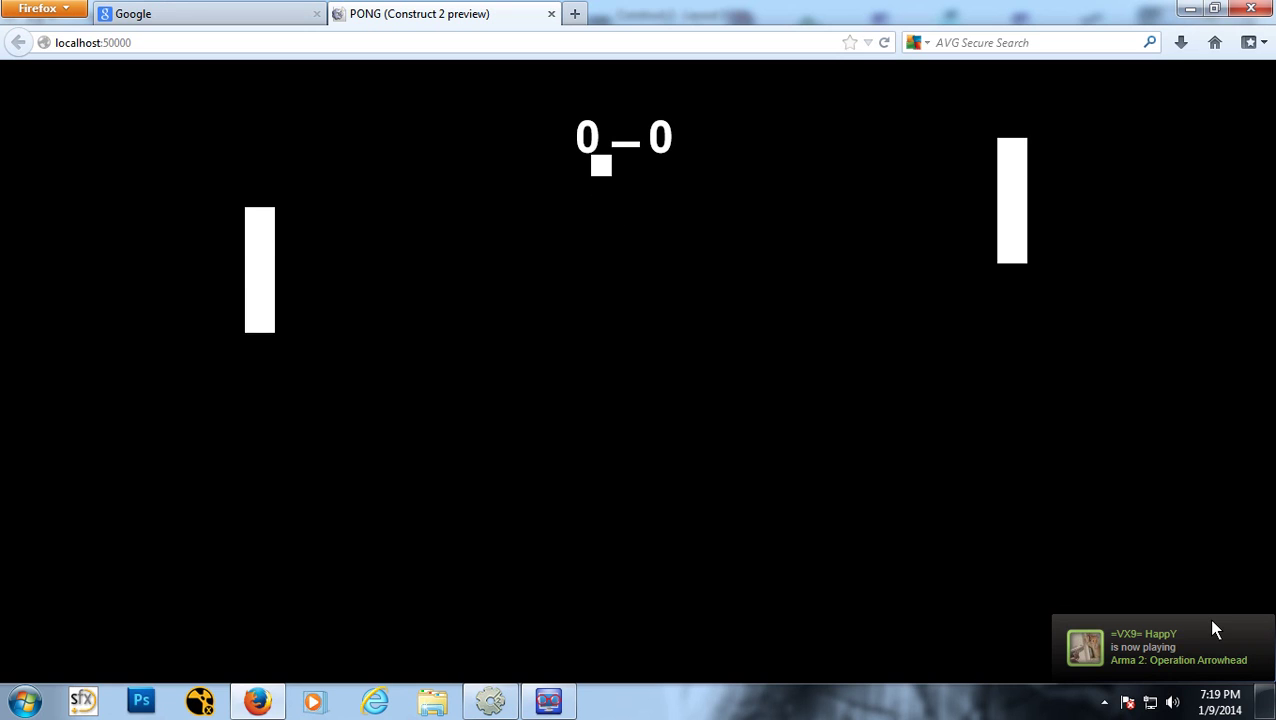
{"action": "key", "text": "Down"}
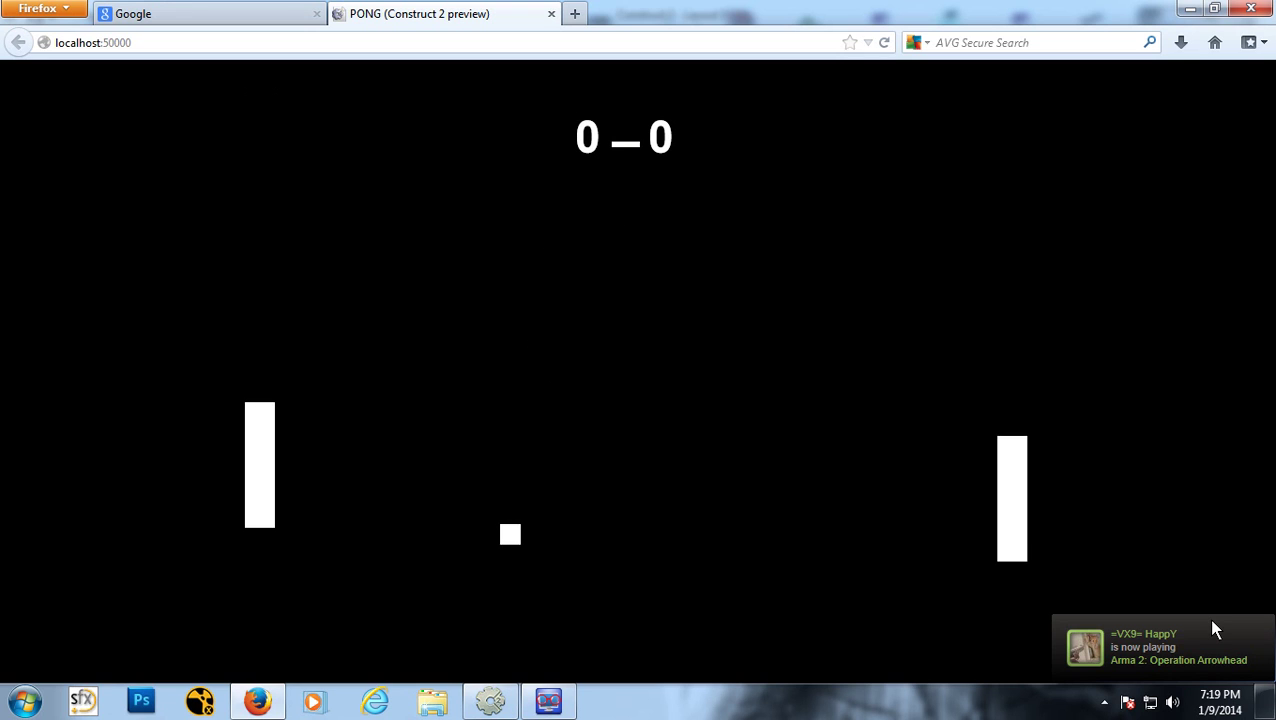
{"action": "key", "text": "Up"}
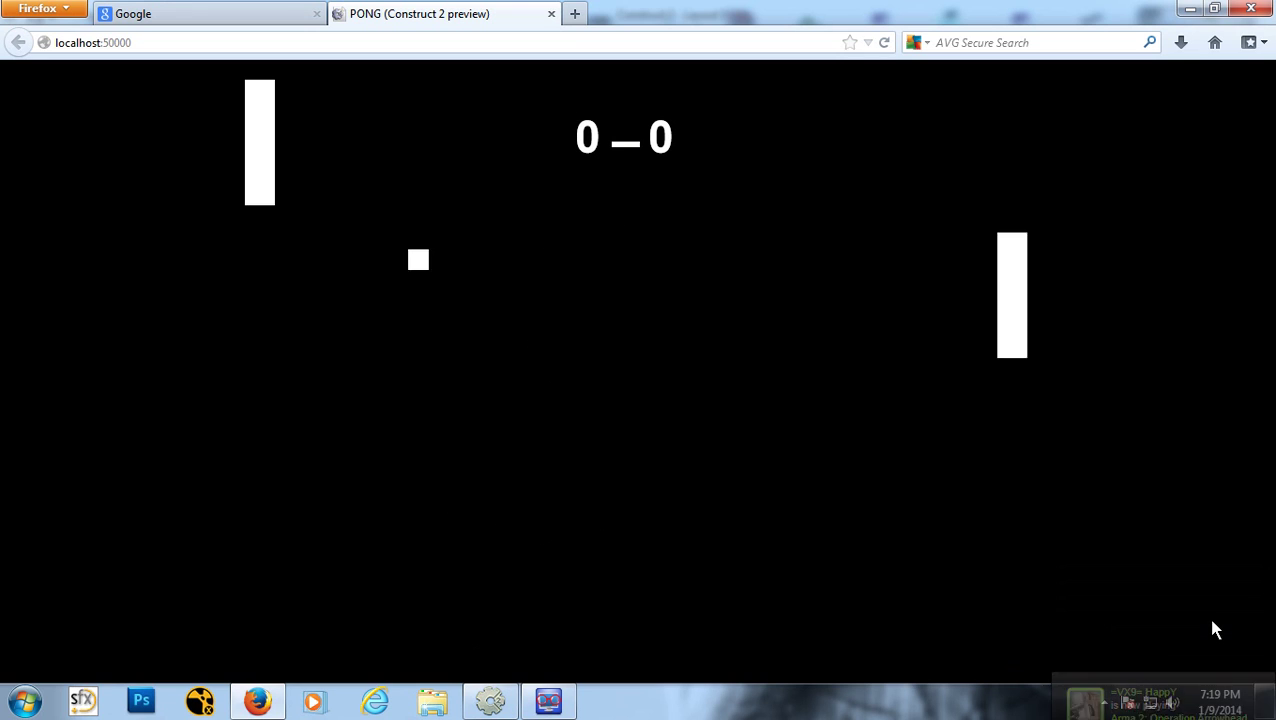
{"action": "key", "text": "Down"}
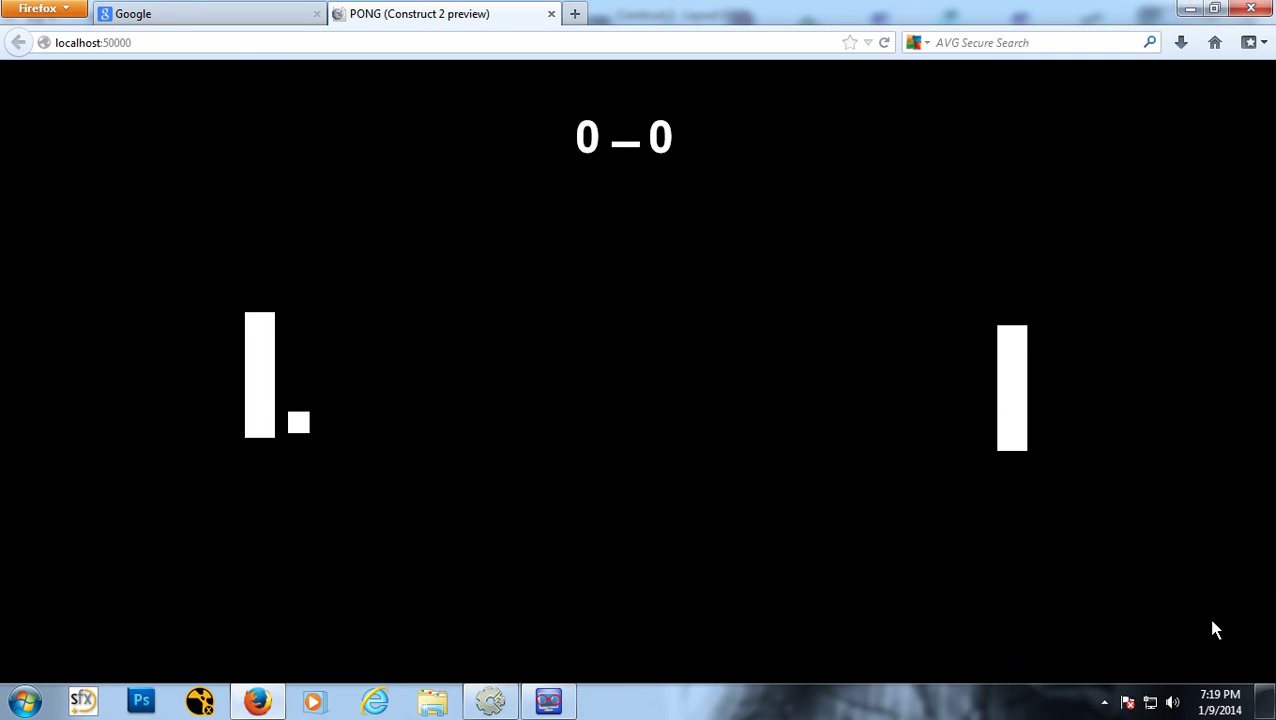
{"action": "key", "text": "Up"}
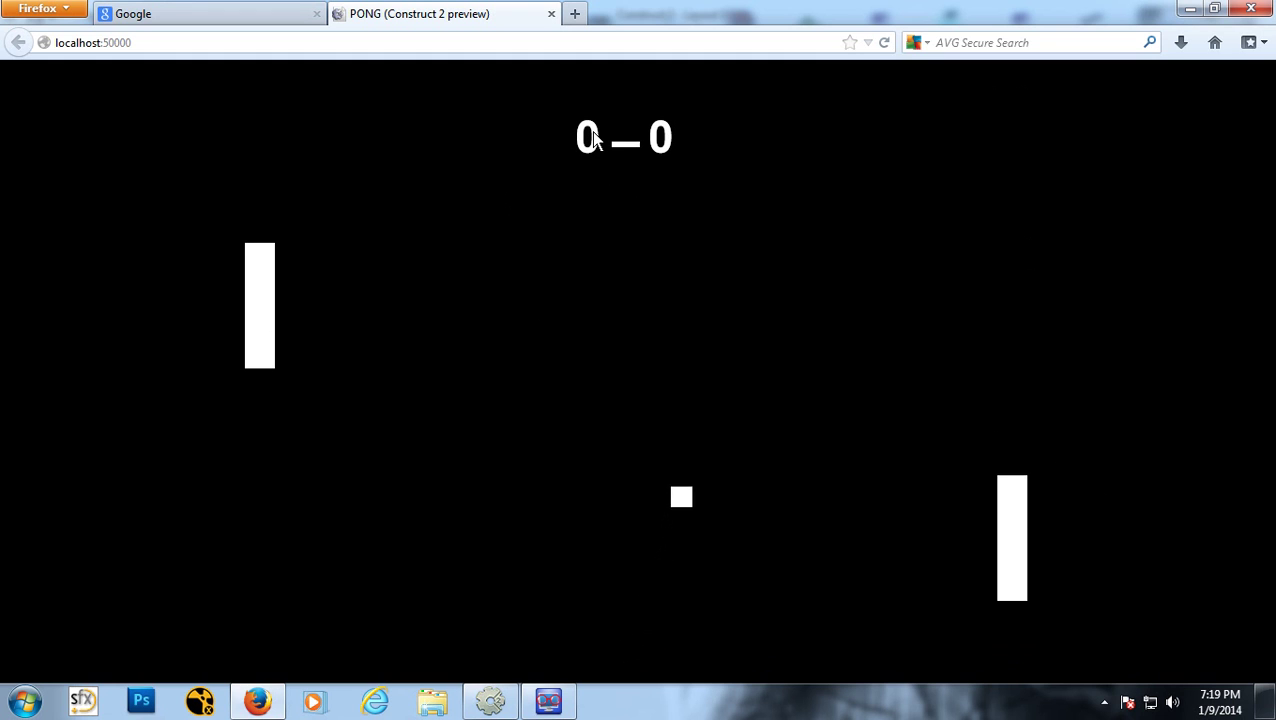
{"action": "left_click", "coordinate": [549, 15]}
{"action": "left_click", "coordinate": [491, 701]}
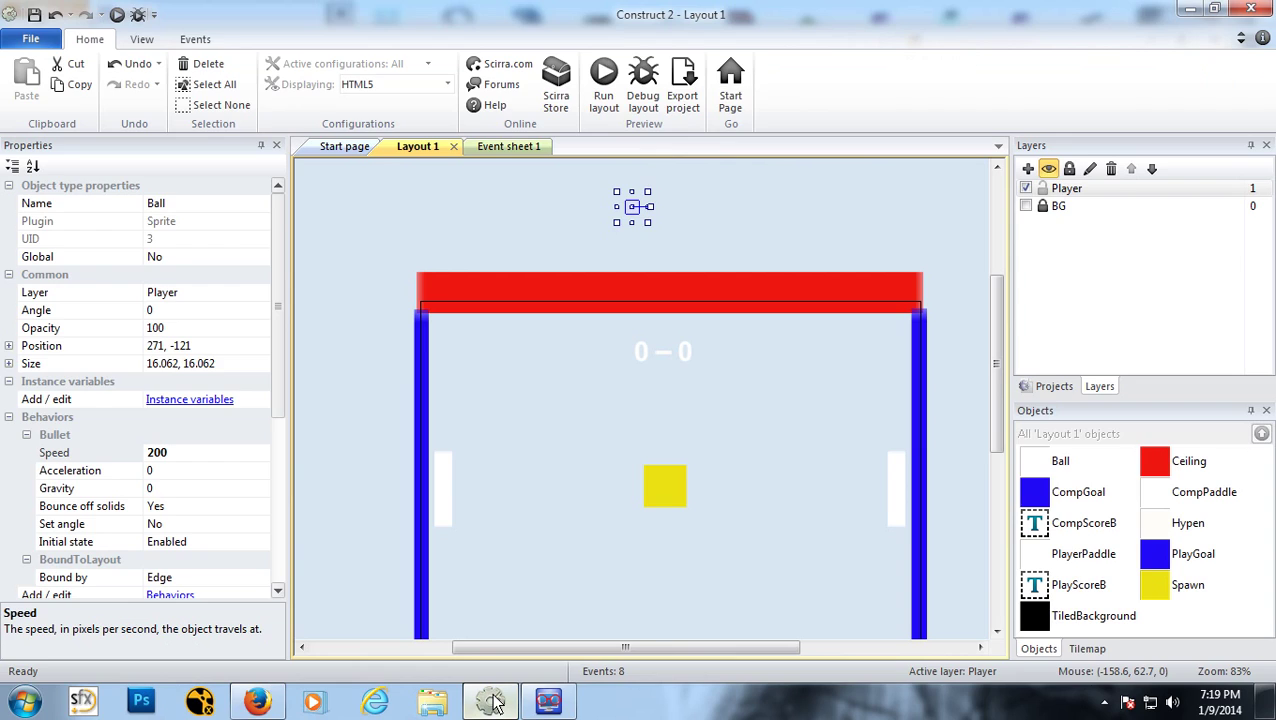
Step: Nudge the Ceiling slightly upward and move both score texts and the hyphen together out above the layout
{"action": "left_click", "coordinate": [531, 290]}
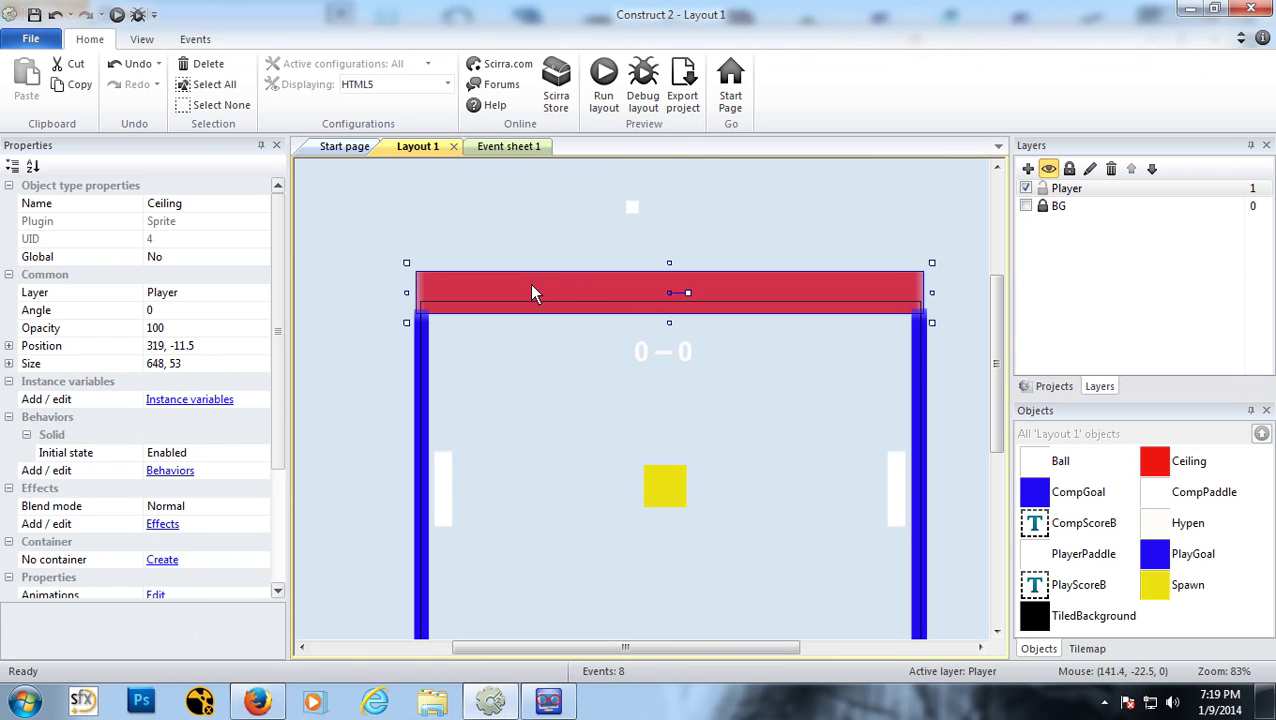
{"action": "mouse_move", "coordinate": [564, 282]}
{"action": "left_mouse_down"}
{"action": "mouse_move", "coordinate": [570, 336]}
{"action": "mouse_move", "coordinate": [567, 279]}
{"action": "left_mouse_up"}
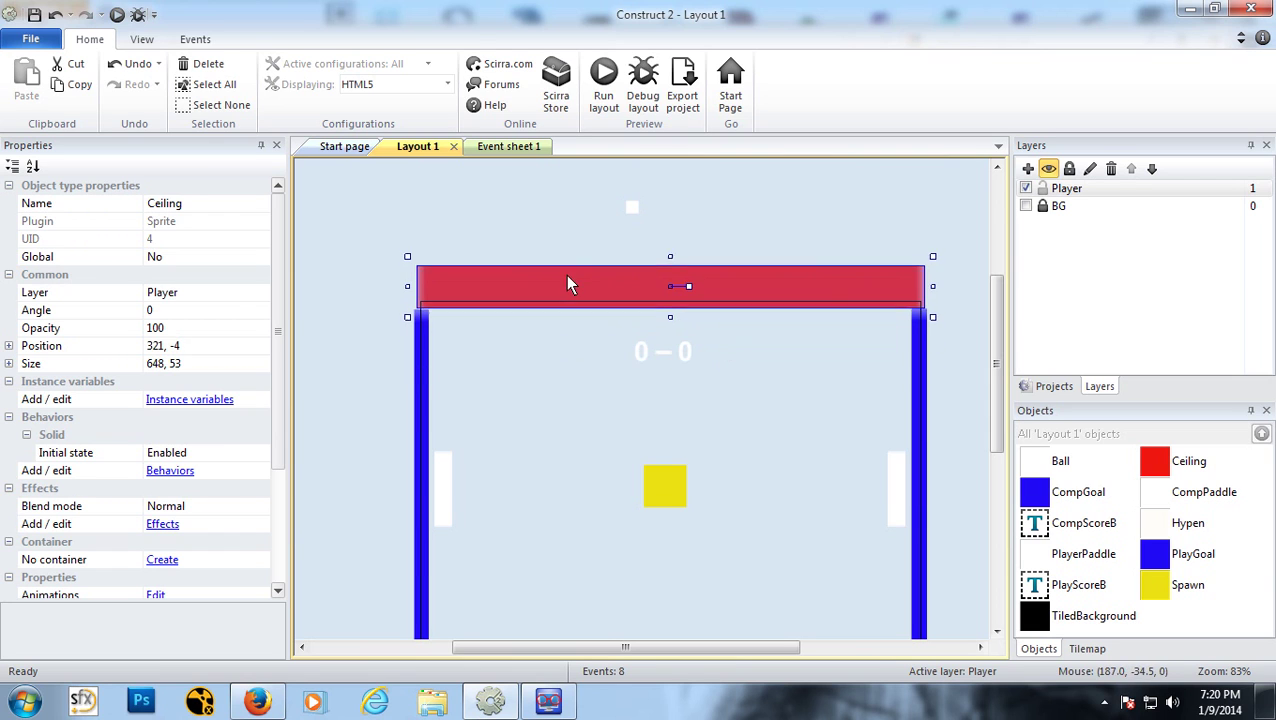
{"action": "left_click", "coordinate": [645, 360]}
{"action": "left_click", "coordinate": [697, 356]}
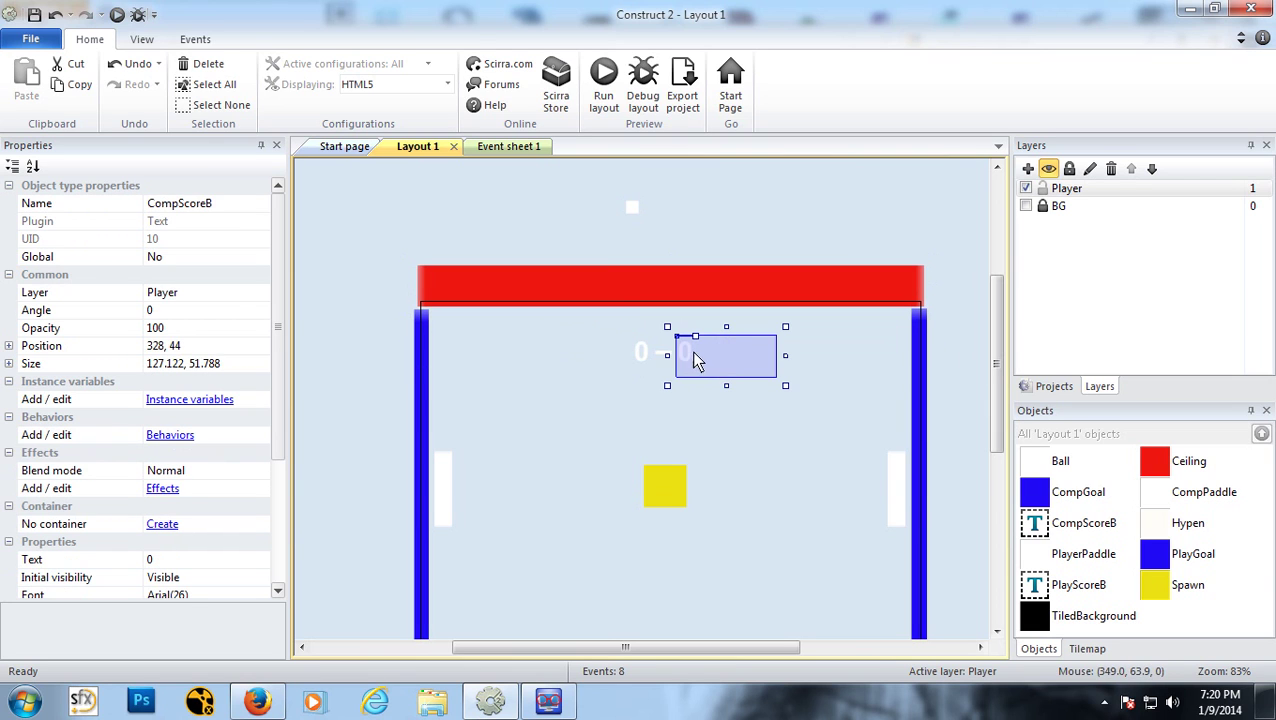
{"action": "left_click", "coordinate": [648, 356], "text": "shift"}
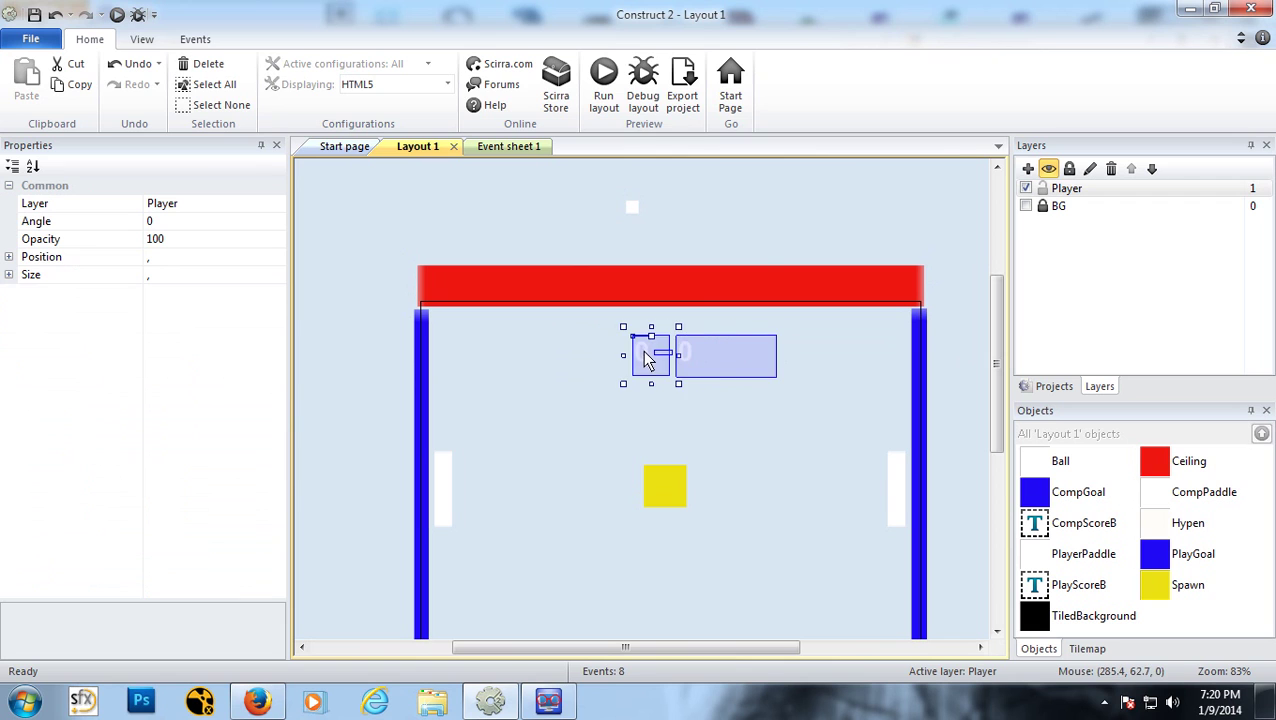
{"action": "left_click_drag", "start_coordinate": [648, 360], "coordinate": [625, 239]}
Step: Move the Ceiling down to about 321, 40 inside the layout and shrink its height into a thin bar
{"action": "left_click", "coordinate": [570, 290]}
{"action": "left_click_drag", "start_coordinate": [568, 283], "coordinate": [567, 327]}
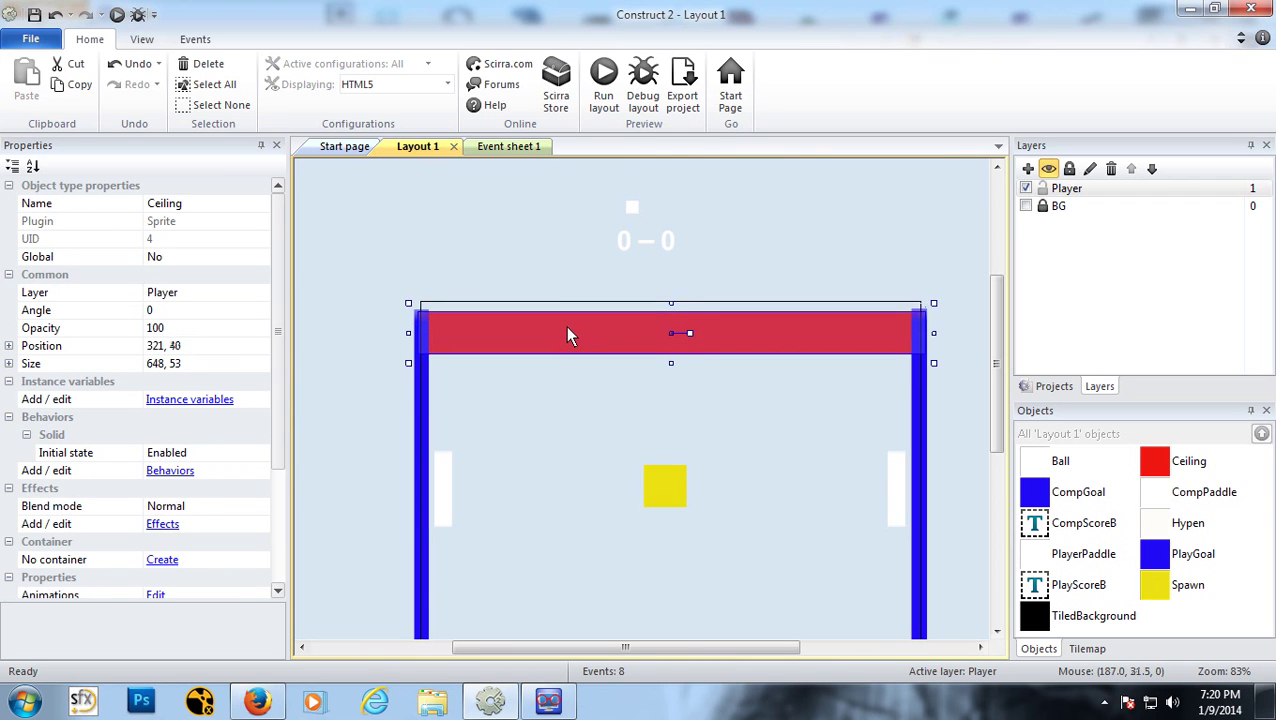
{"action": "left_click_drag", "start_coordinate": [680, 314], "coordinate": [637, 345]}
Step: Move both score texts and the hyphen back inside the layout's upper edge, centred over the thin Ceiling bar
{"action": "left_click_drag", "start_coordinate": [596, 237], "coordinate": [688, 263]}
{"action": "left_click_drag", "start_coordinate": [519, 218], "coordinate": [687, 314]}
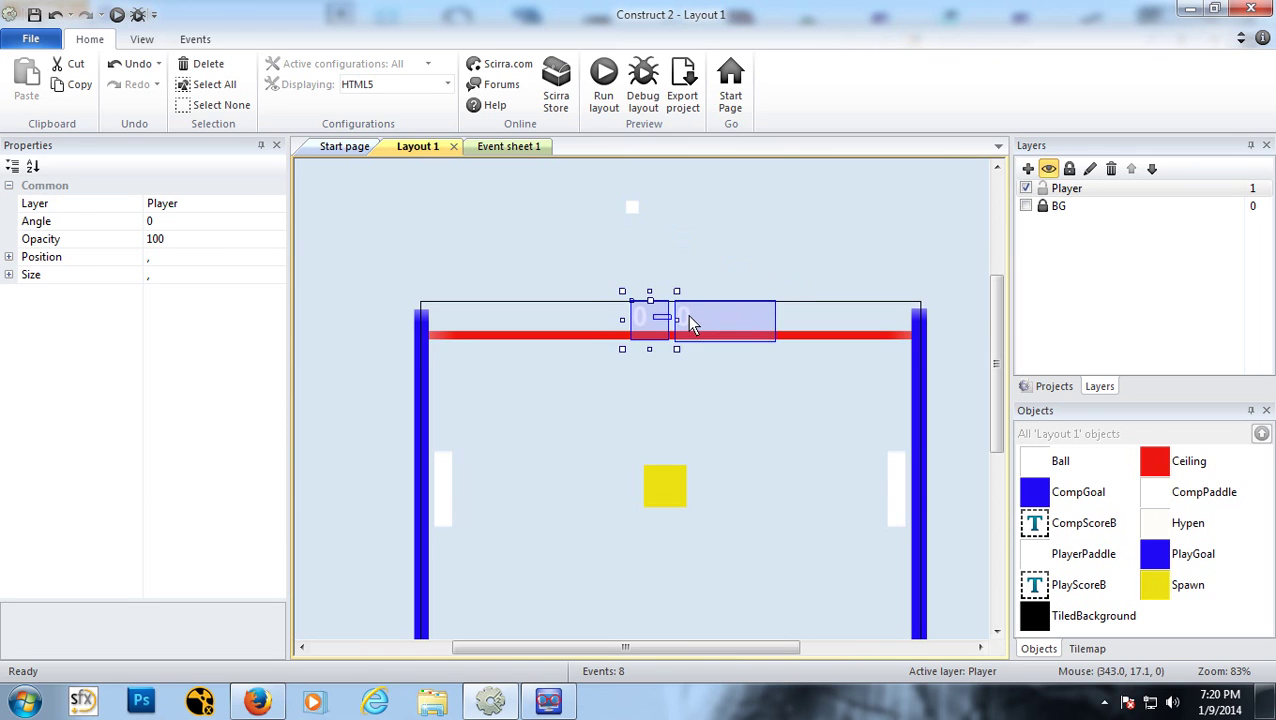
{"action": "left_click", "coordinate": [502, 282]}
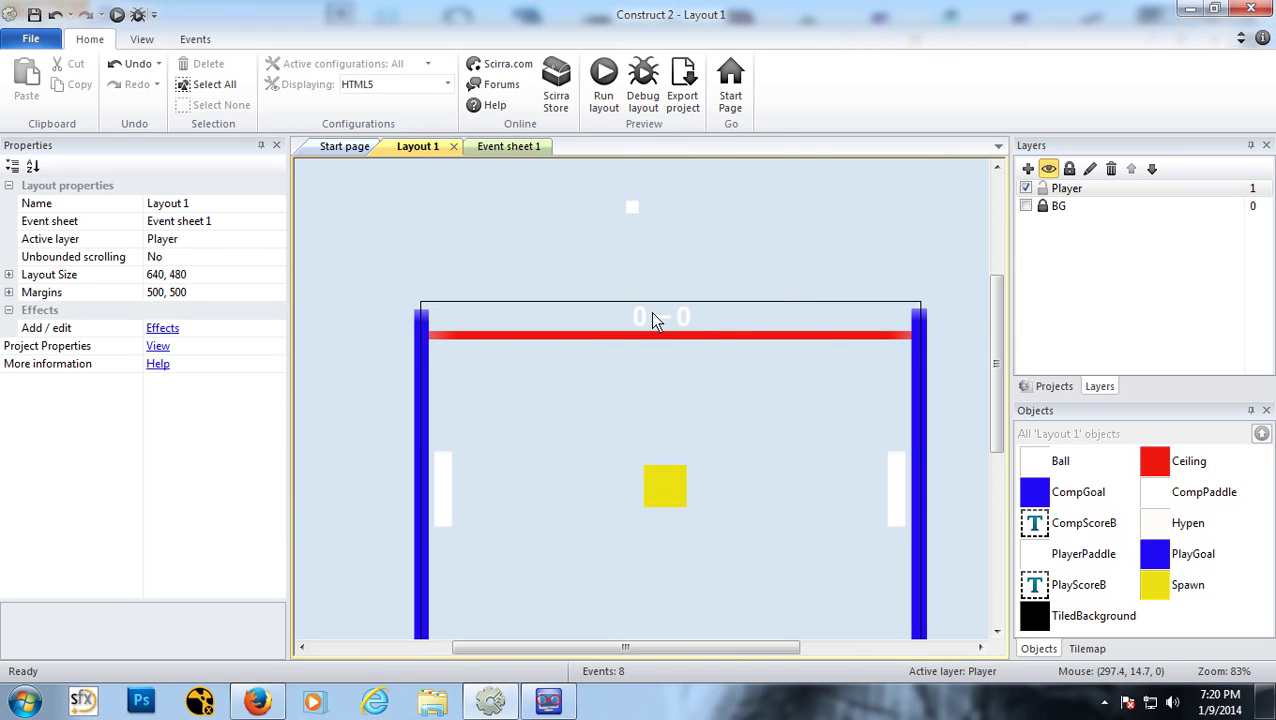
Step: Add a Ball "On collision with another object" event for CompPaddle at the end of Event sheet 1
{"action": "left_click", "coordinate": [509, 146]}
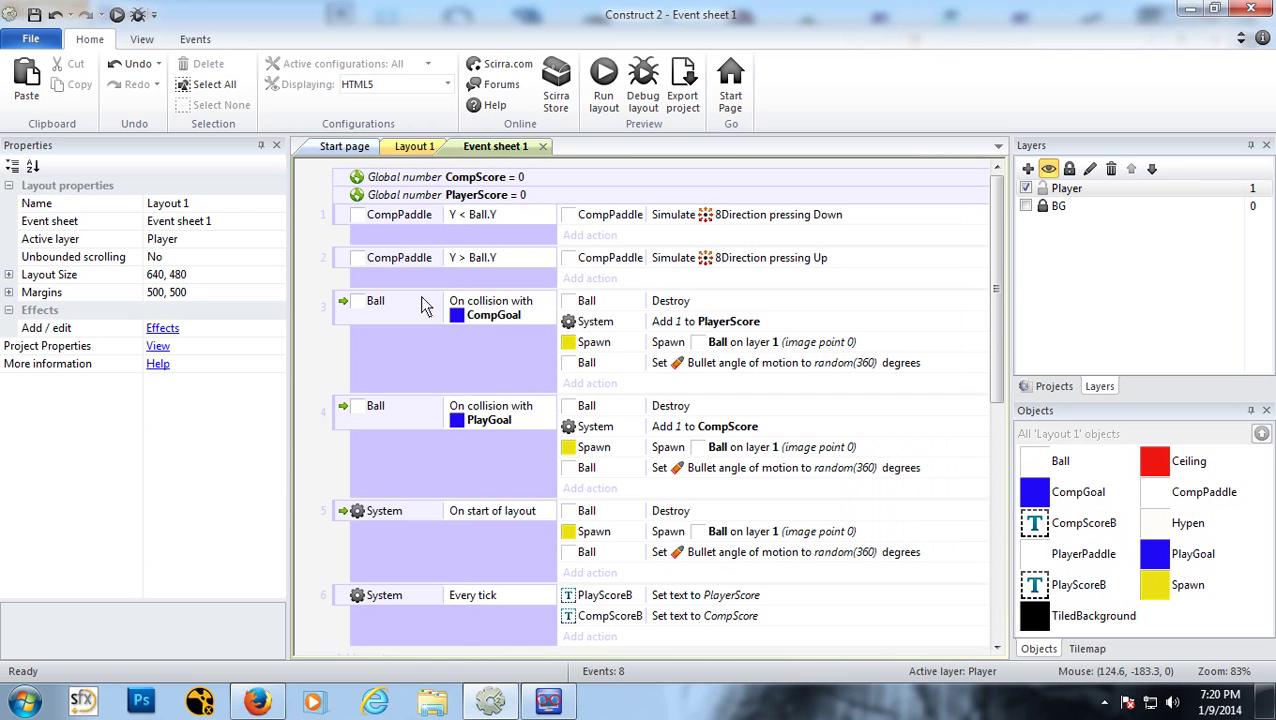
{"action": "scroll", "coordinate": [503, 482], "scroll_direction": "down", "scroll_amount": 3}
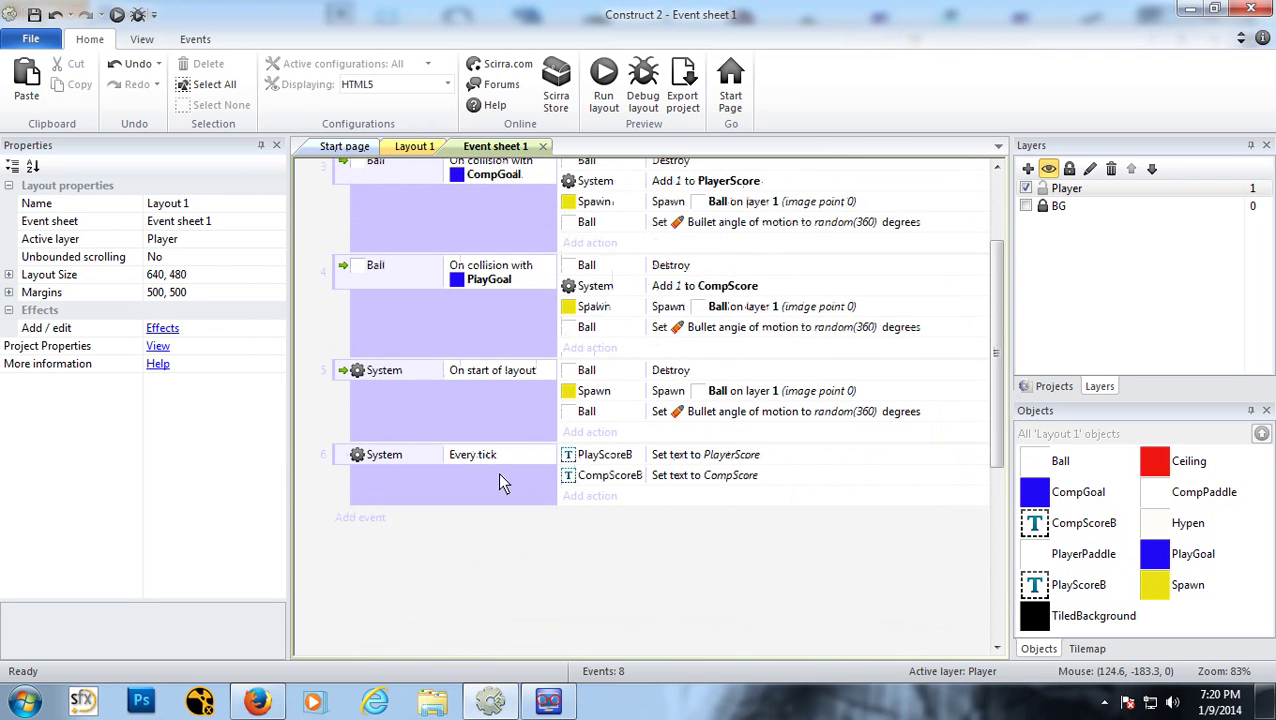
{"action": "scroll", "coordinate": [497, 472], "scroll_direction": "up", "scroll_amount": 1}
{"action": "scroll", "coordinate": [528, 336], "scroll_direction": "down", "scroll_amount": 1}
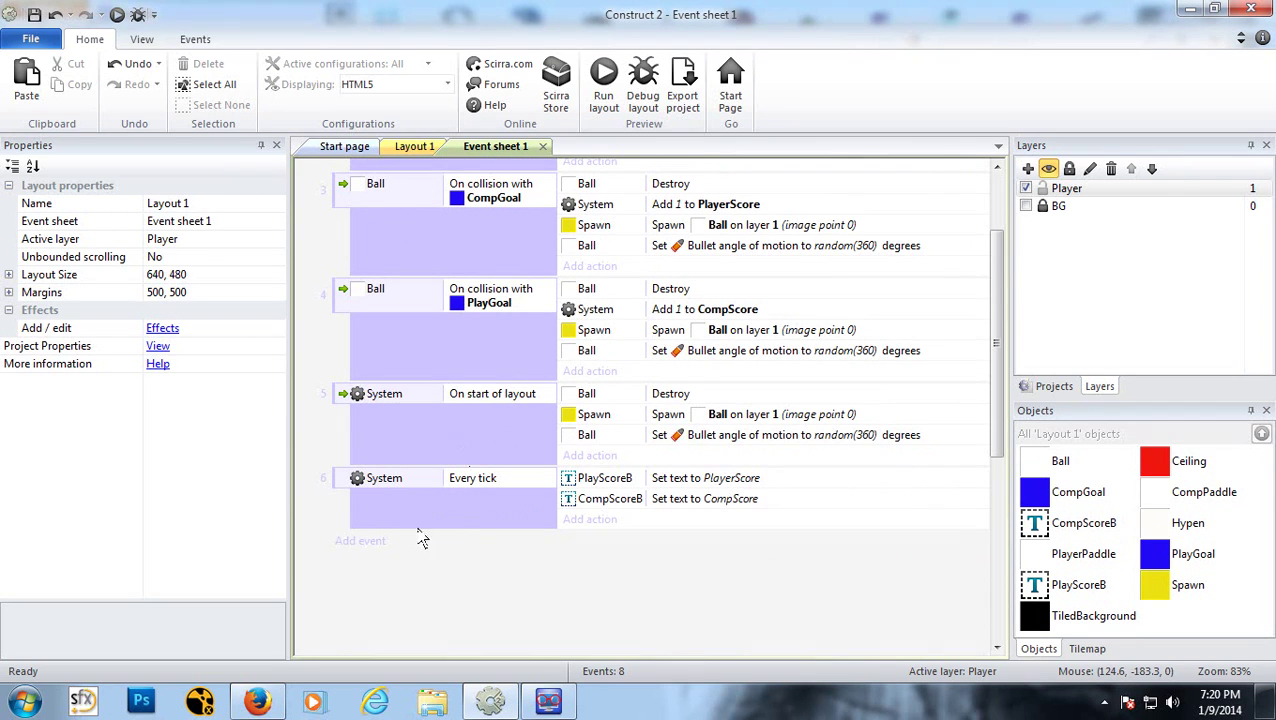
{"action": "left_click", "coordinate": [369, 544]}
{"action": "double_click", "coordinate": [632, 252]}
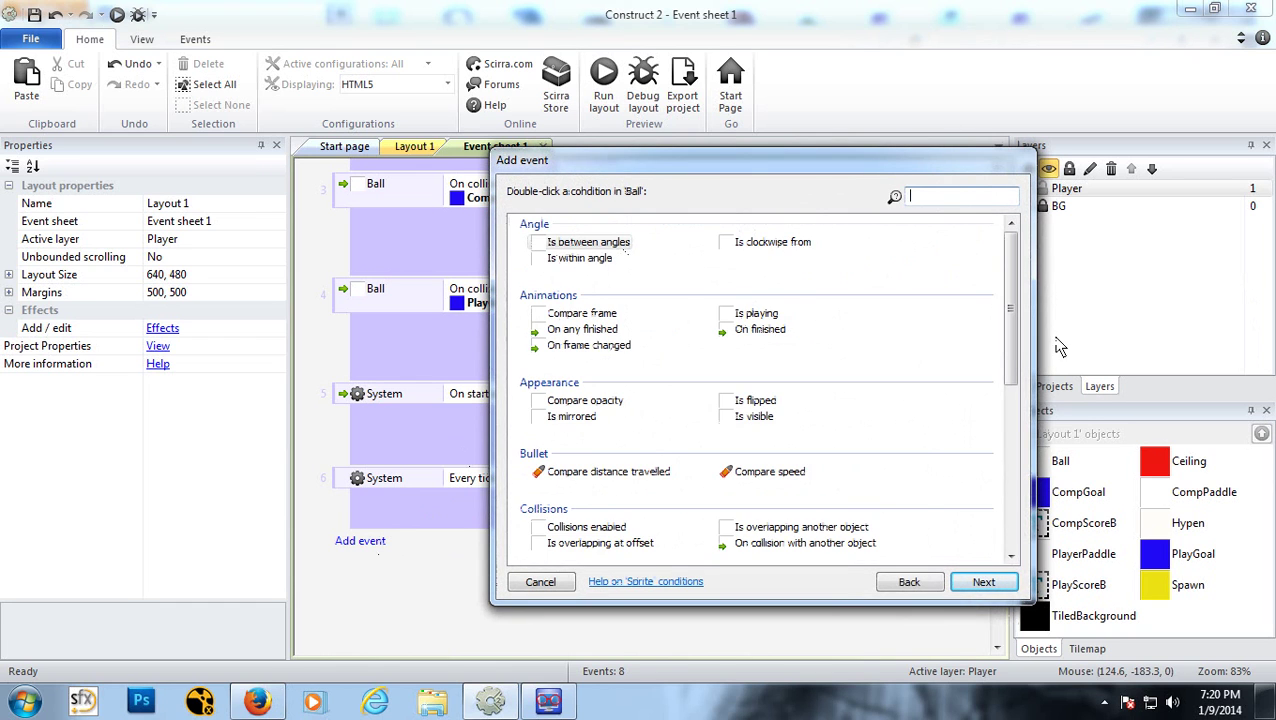
{"action": "left_click_drag", "start_coordinate": [1012, 355], "coordinate": [1011, 420]}
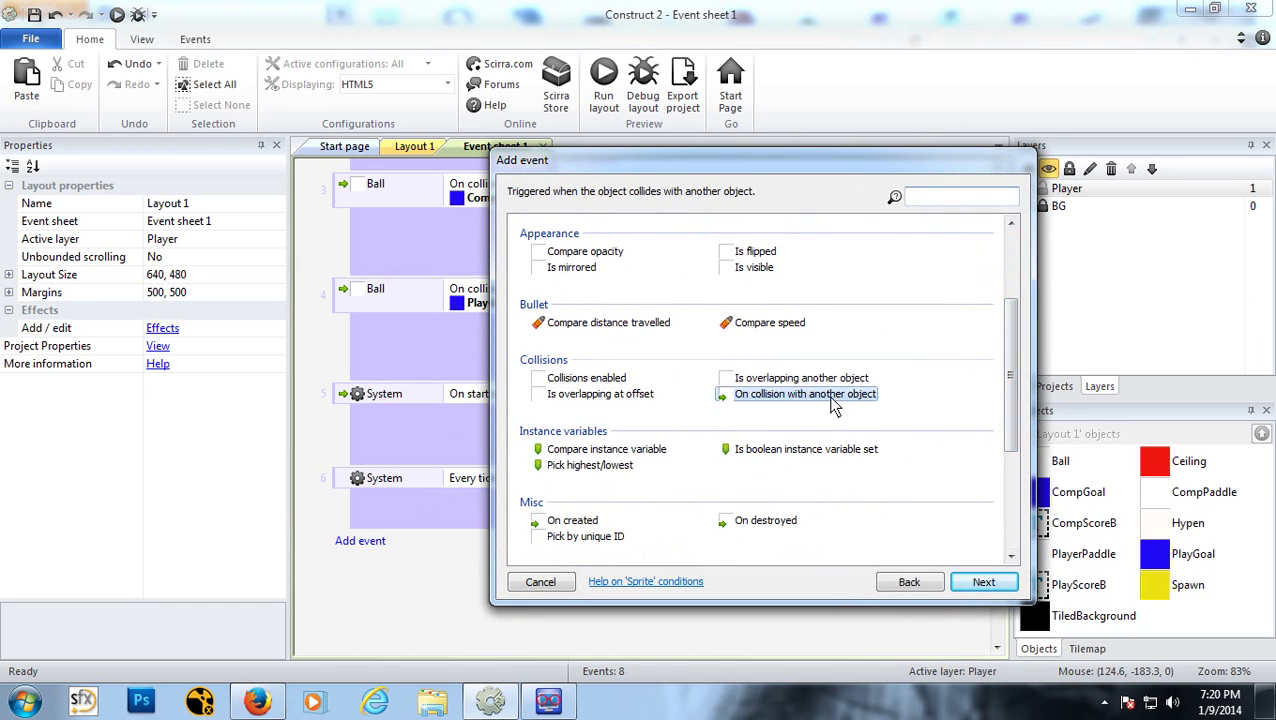
{"action": "double_click", "coordinate": [810, 405]}
{"action": "left_click", "coordinate": [466, 421]}
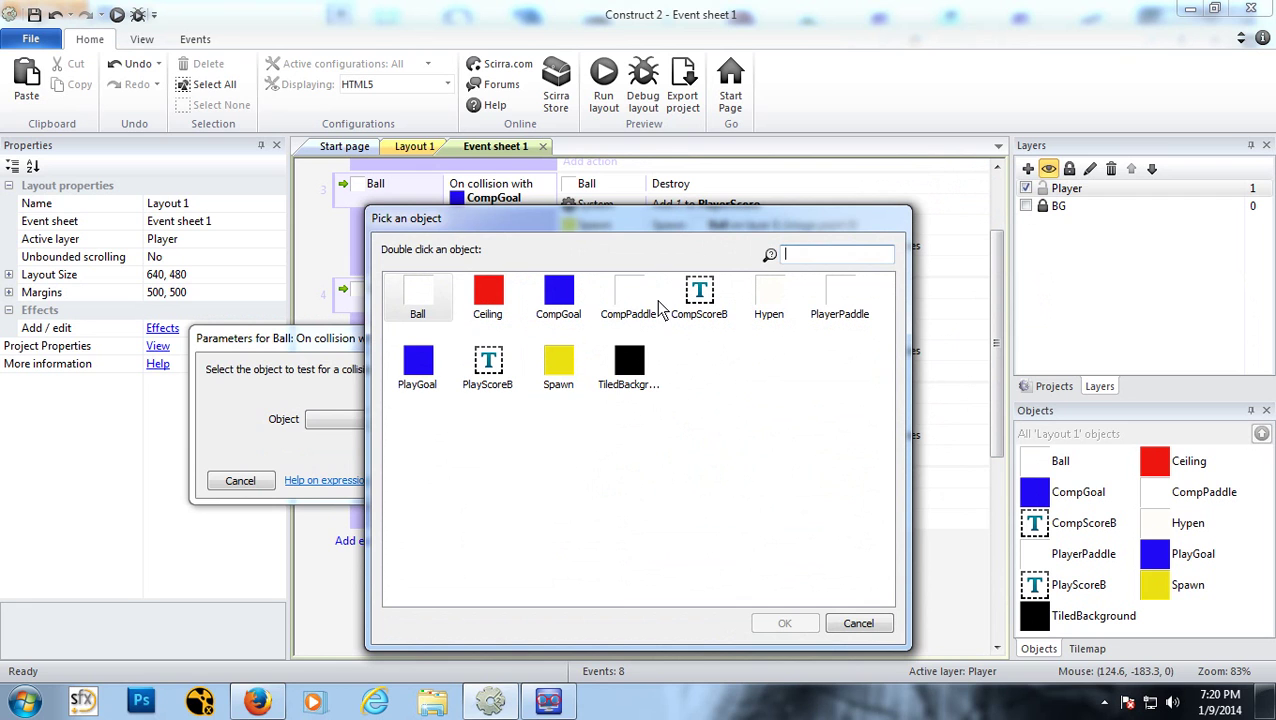
{"action": "left_click", "coordinate": [628, 296]}
{"action": "left_click", "coordinate": [785, 623]}
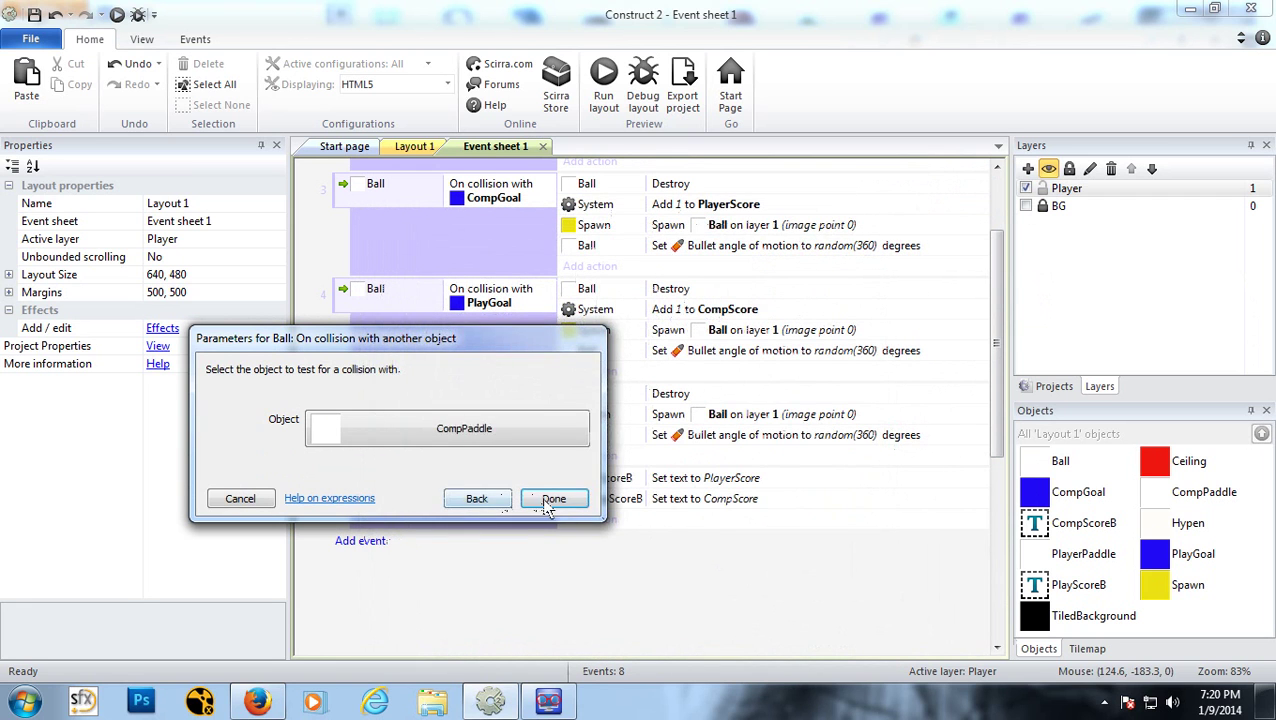
{"action": "left_click", "coordinate": [549, 500]}
{"action": "left_click", "coordinate": [603, 551]}
{"action": "double_click", "coordinate": [612, 240]}
{"action": "left_click_drag", "start_coordinate": [1013, 368], "coordinate": [1010, 433]}
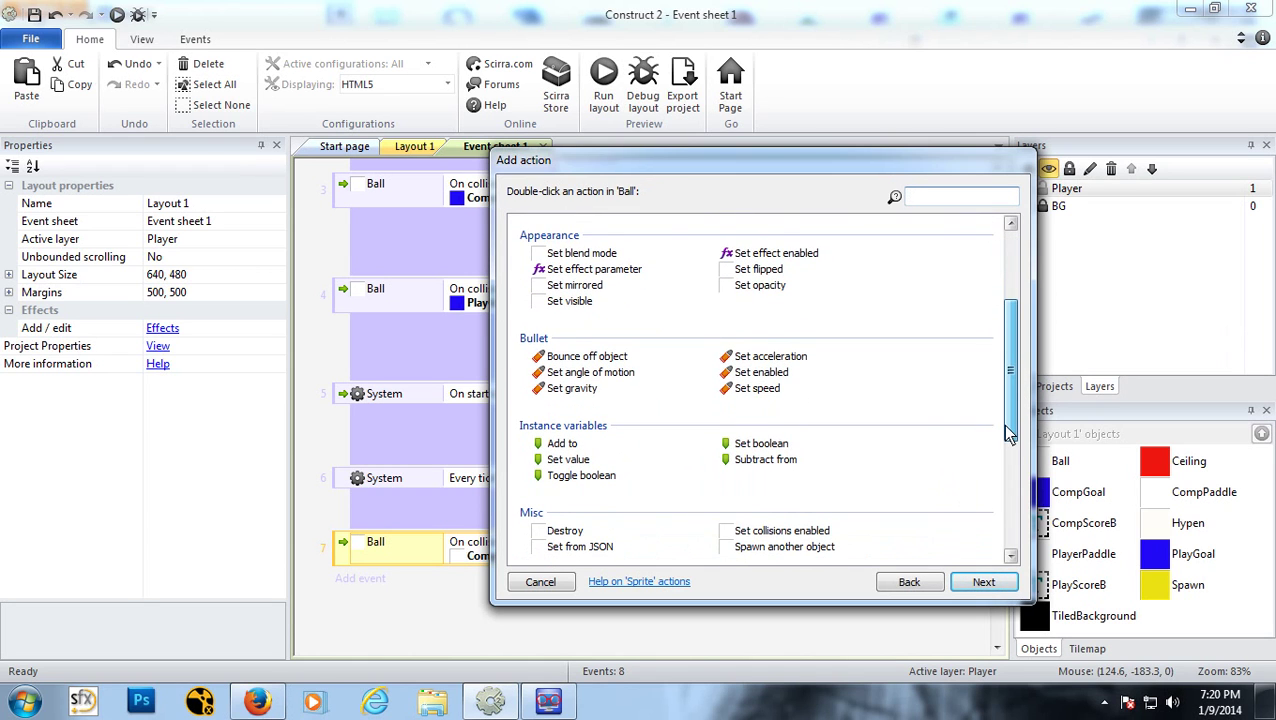
{"action": "double_click", "coordinate": [770, 356]}
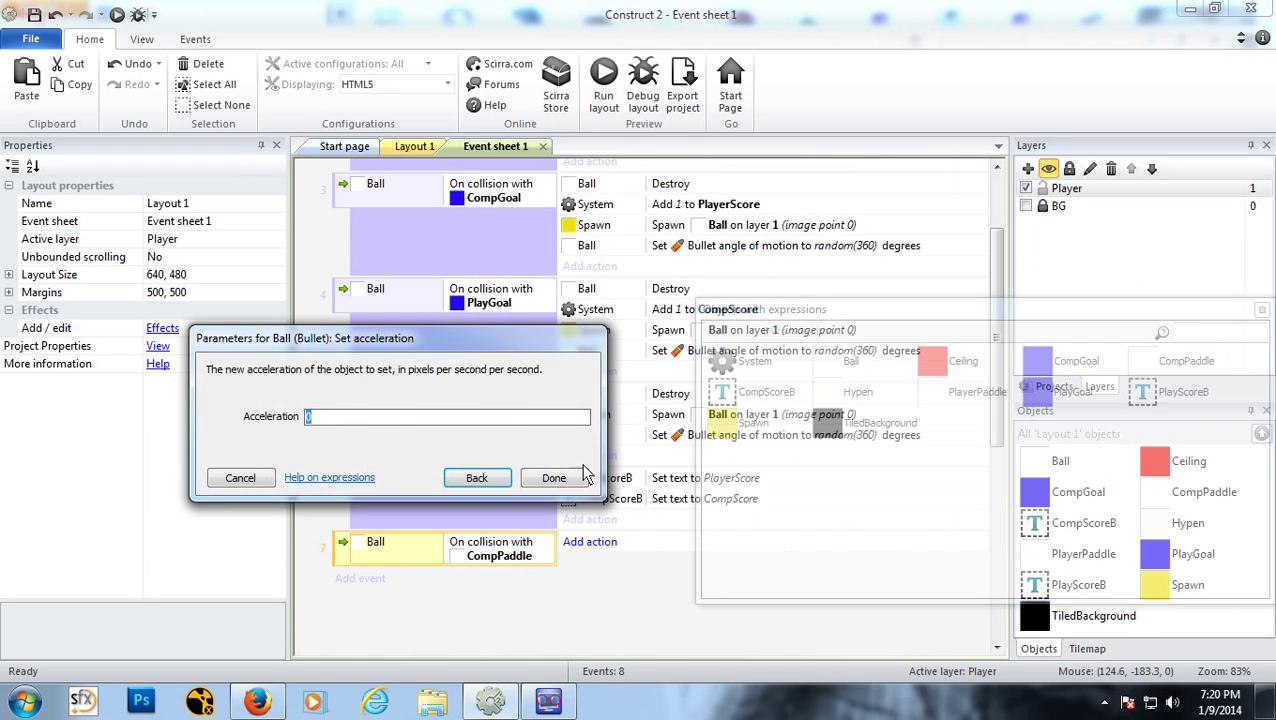
{"action": "left_click", "coordinate": [240, 478]}
Step: Add a Ball "On collision with another object" event for PlayerPaddle at the end of the event sheet
{"action": "left_click", "coordinate": [384, 580]}
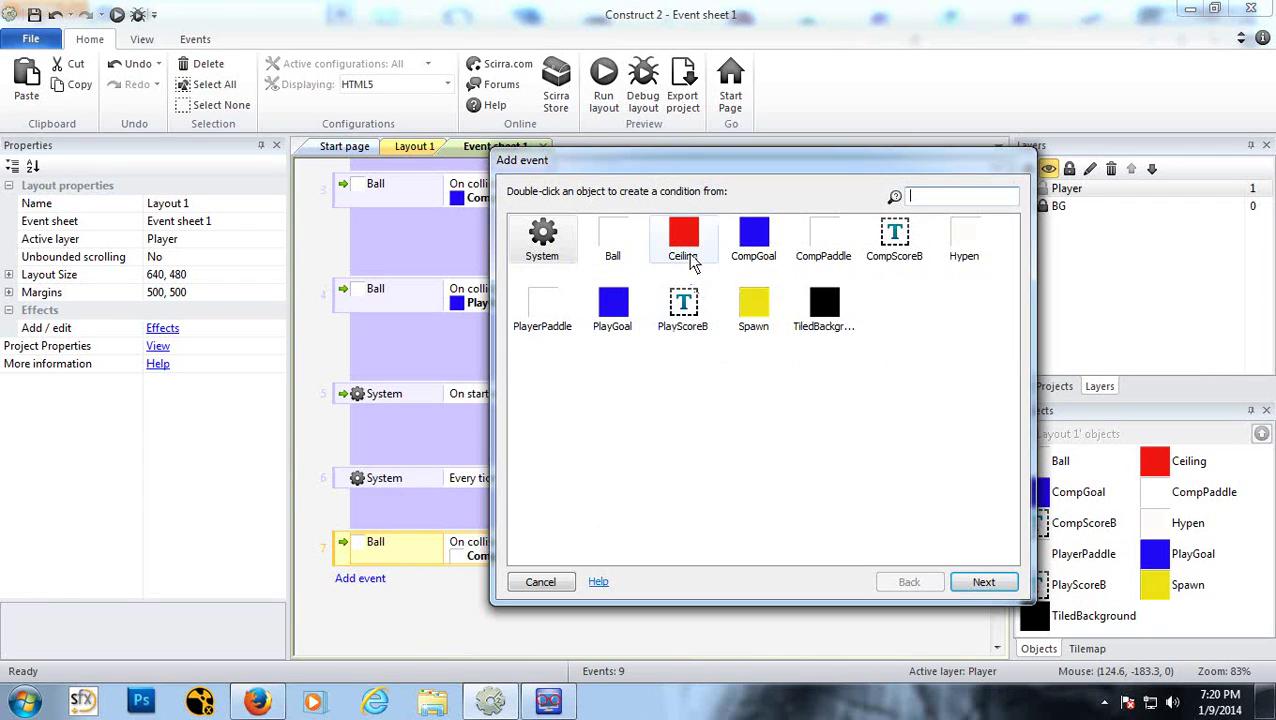
{"action": "double_click", "coordinate": [607, 240]}
{"action": "scroll", "coordinate": [1028, 350], "scroll_direction": "down", "scroll_amount": 6}
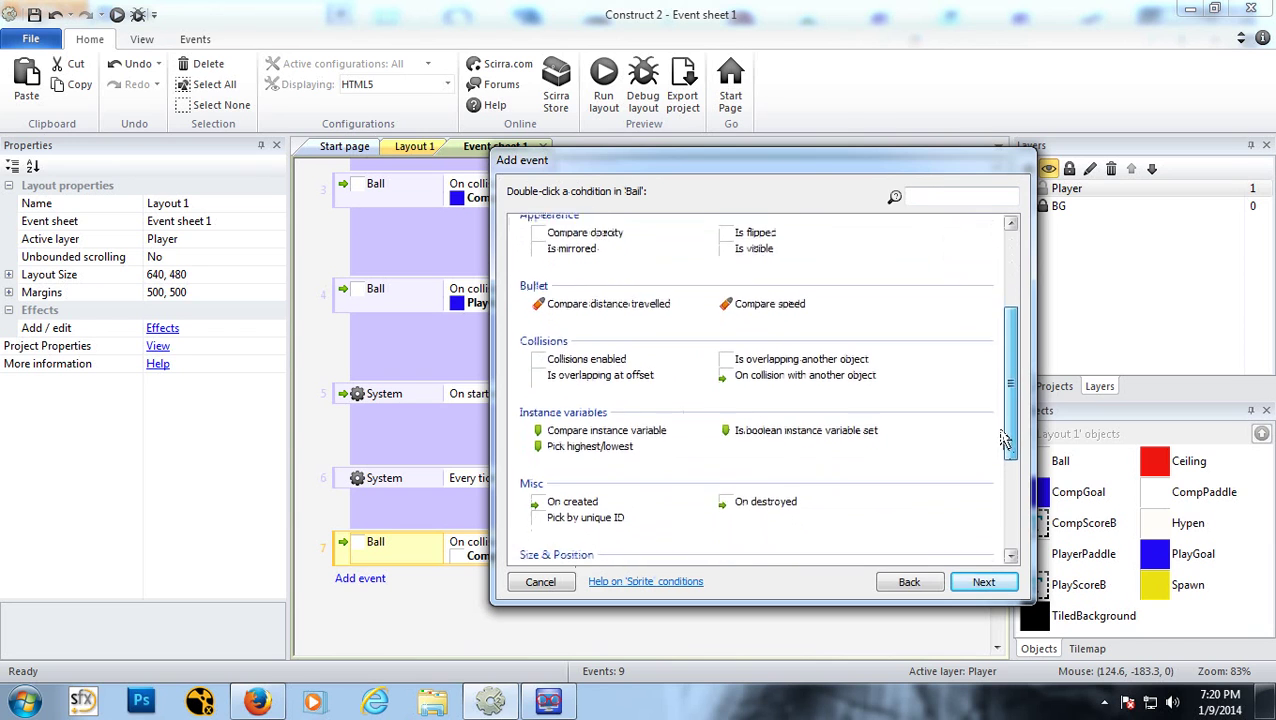
{"action": "double_click", "coordinate": [805, 306]}
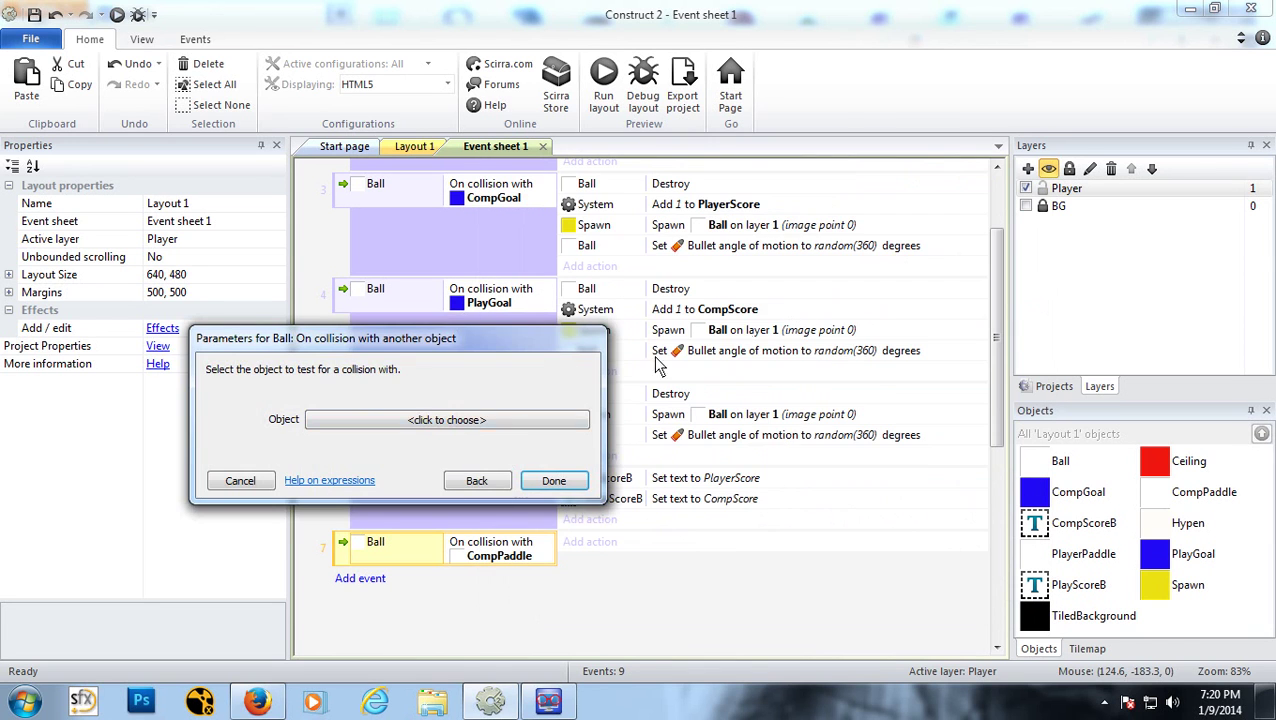
{"action": "left_click", "coordinate": [484, 419]}
{"action": "left_click", "coordinate": [815, 298]}
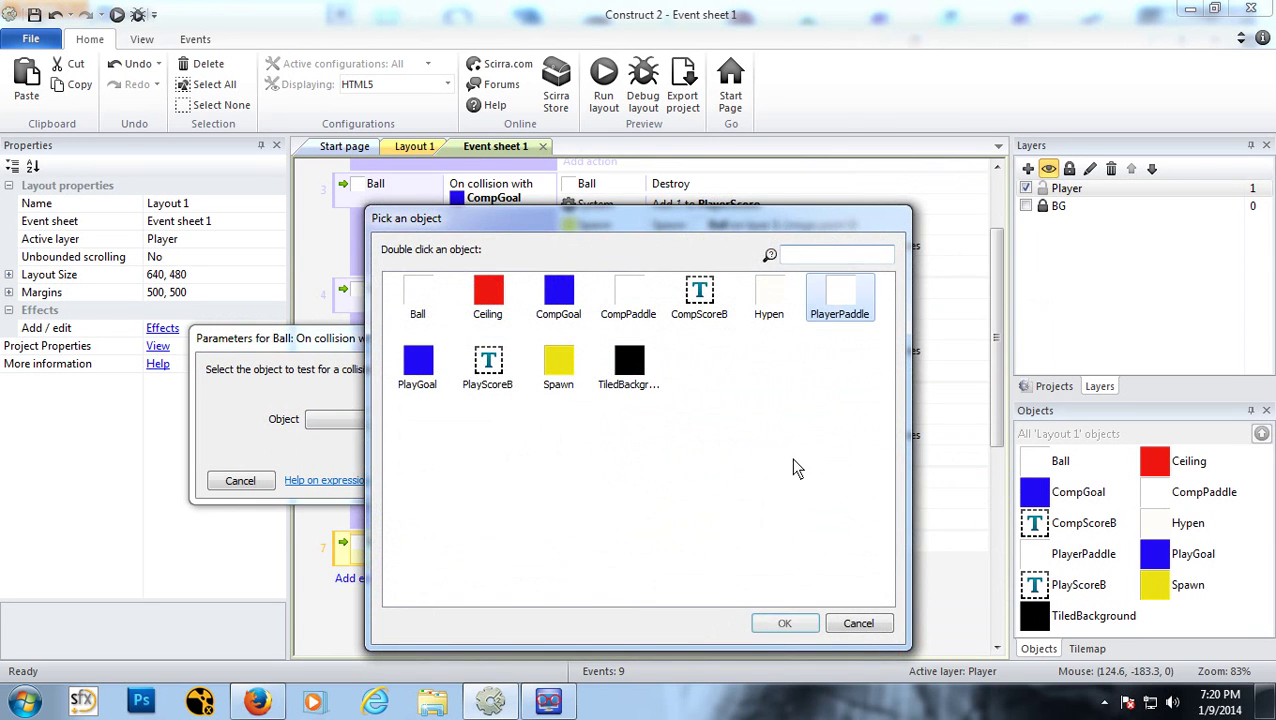
{"action": "left_click", "coordinate": [790, 623]}
{"action": "left_click", "coordinate": [553, 498]}
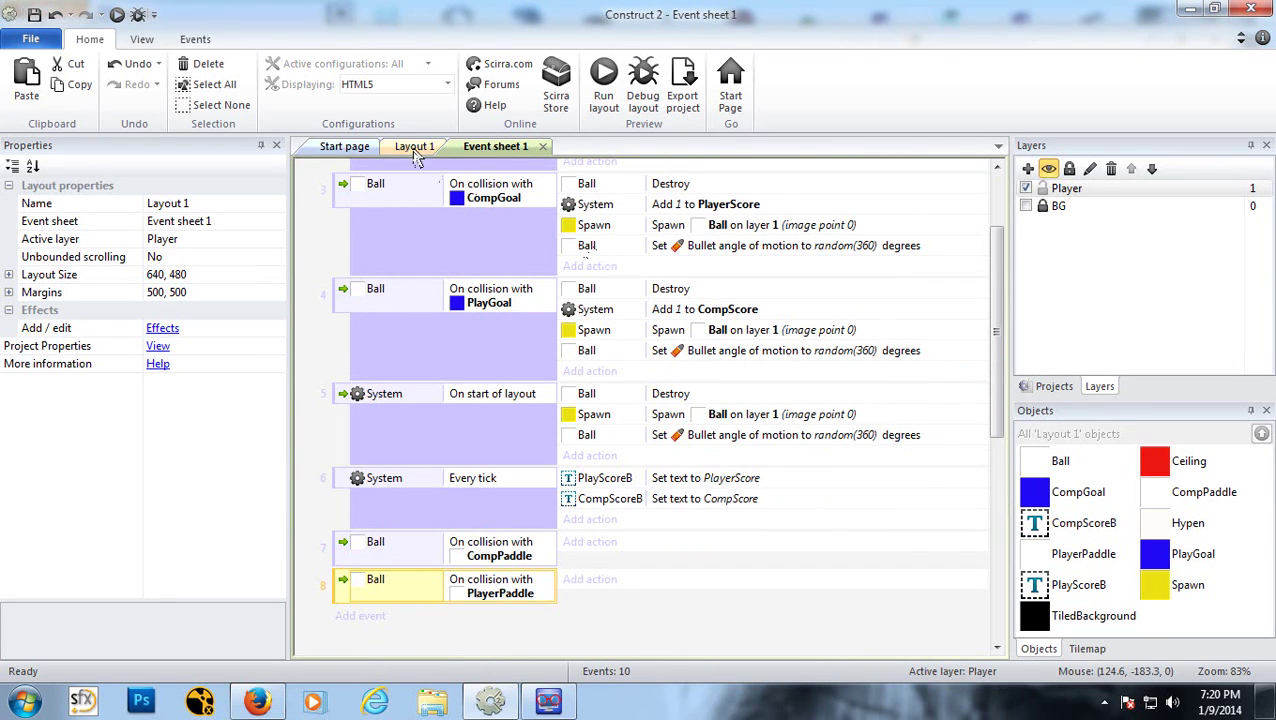
Step: Create a global number variable named Speed with an initial value of 200
{"action": "left_click", "coordinate": [414, 147]}
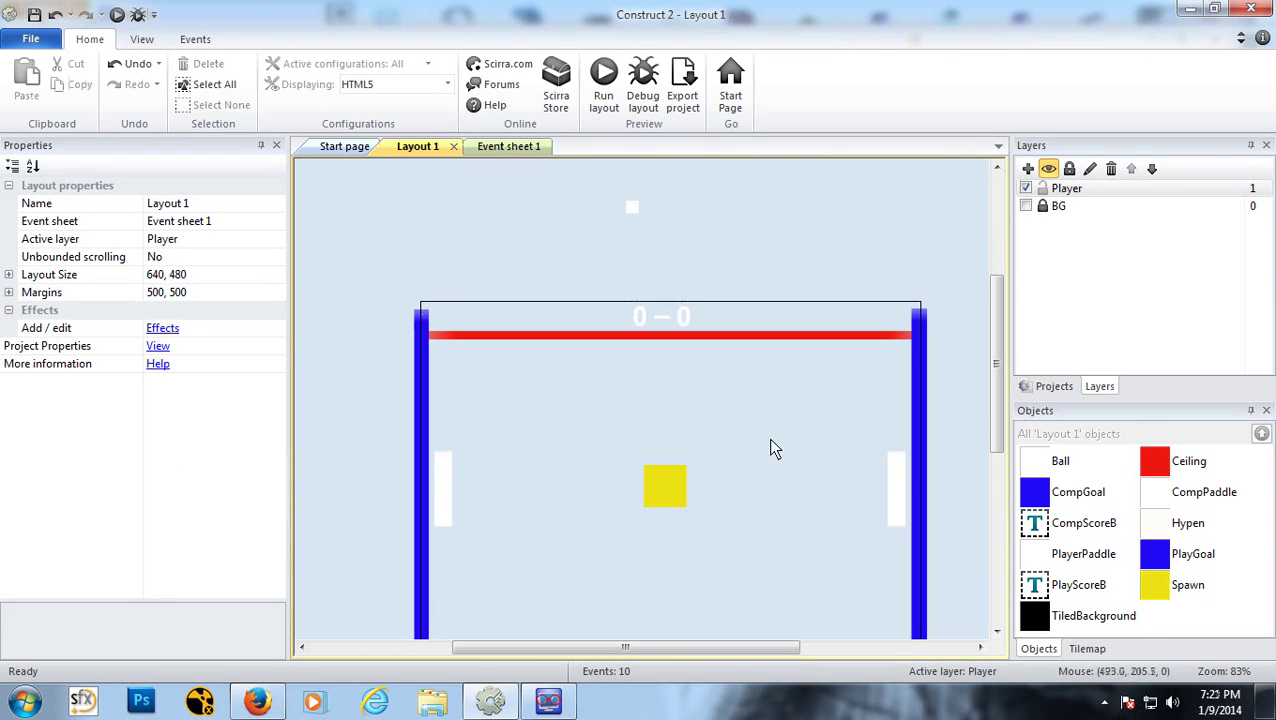
{"action": "left_click", "coordinate": [496, 147]}
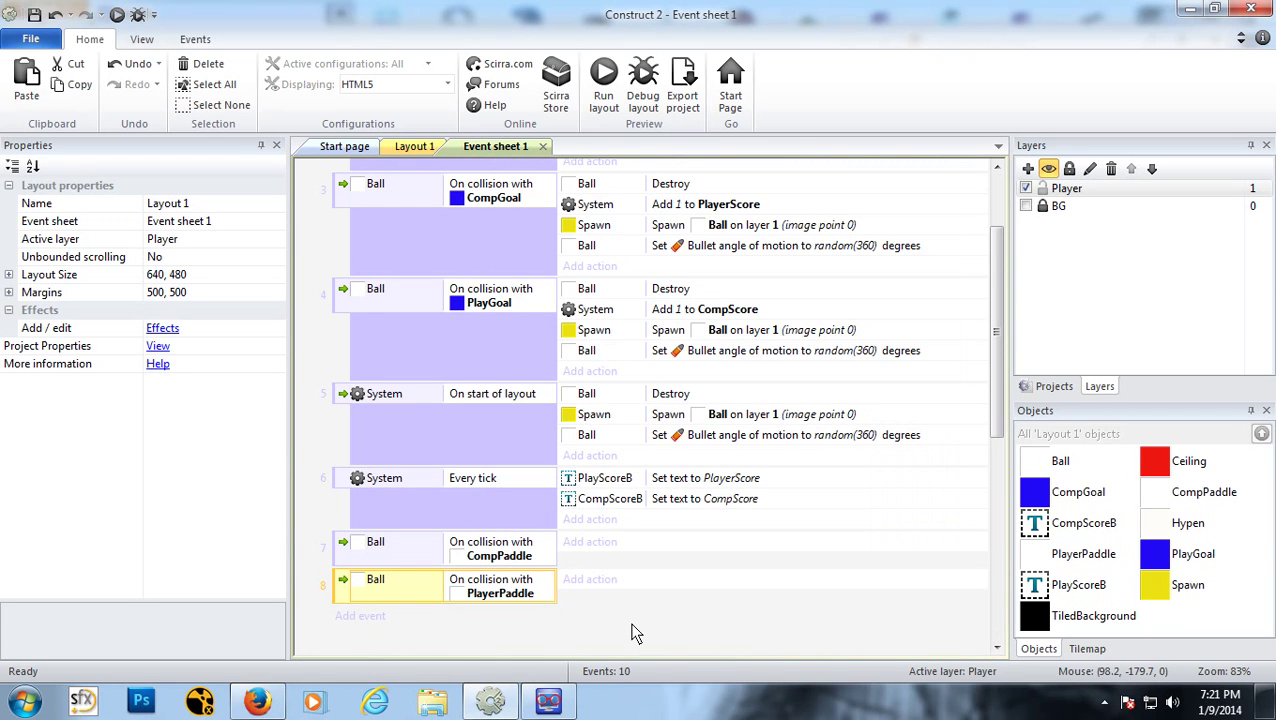
{"action": "right_click", "coordinate": [444, 640]}
{"action": "left_click", "coordinate": [492, 573]}
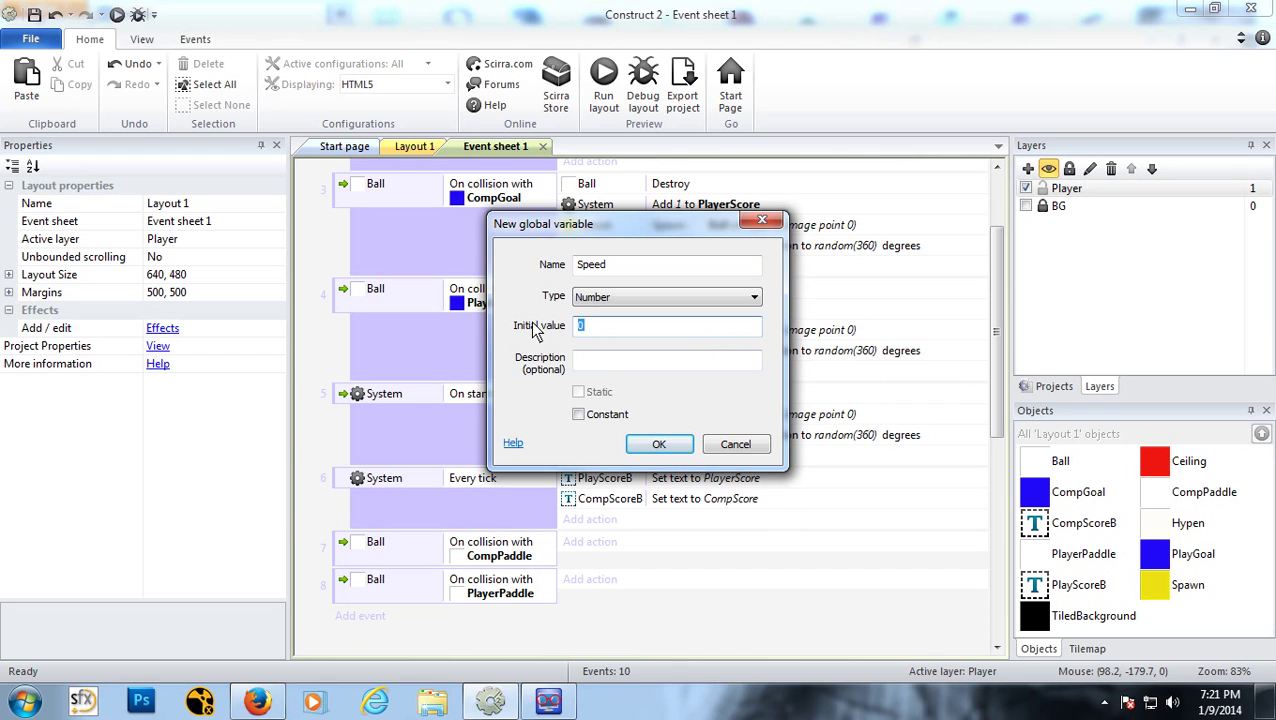
{"action": "left_click", "coordinate": [659, 444]}
{"action": "scroll", "coordinate": [584, 555], "scroll_direction": "down", "scroll_amount": 2}
{"action": "scroll", "coordinate": [540, 550], "scroll_direction": "up", "scroll_amount": 5}
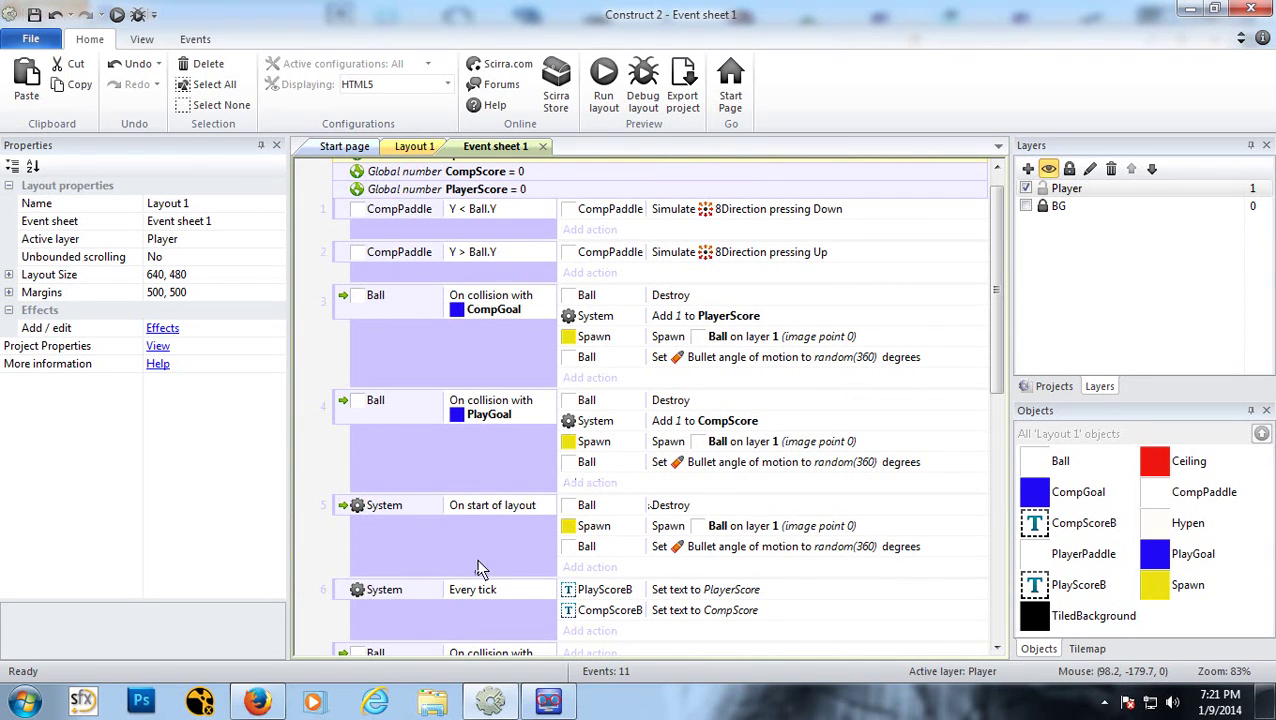
Step: Add a System action to the Ball and CompPaddle collision event that adds 25 to Speed
{"action": "scroll", "coordinate": [481, 568], "scroll_direction": "down", "scroll_amount": 4}
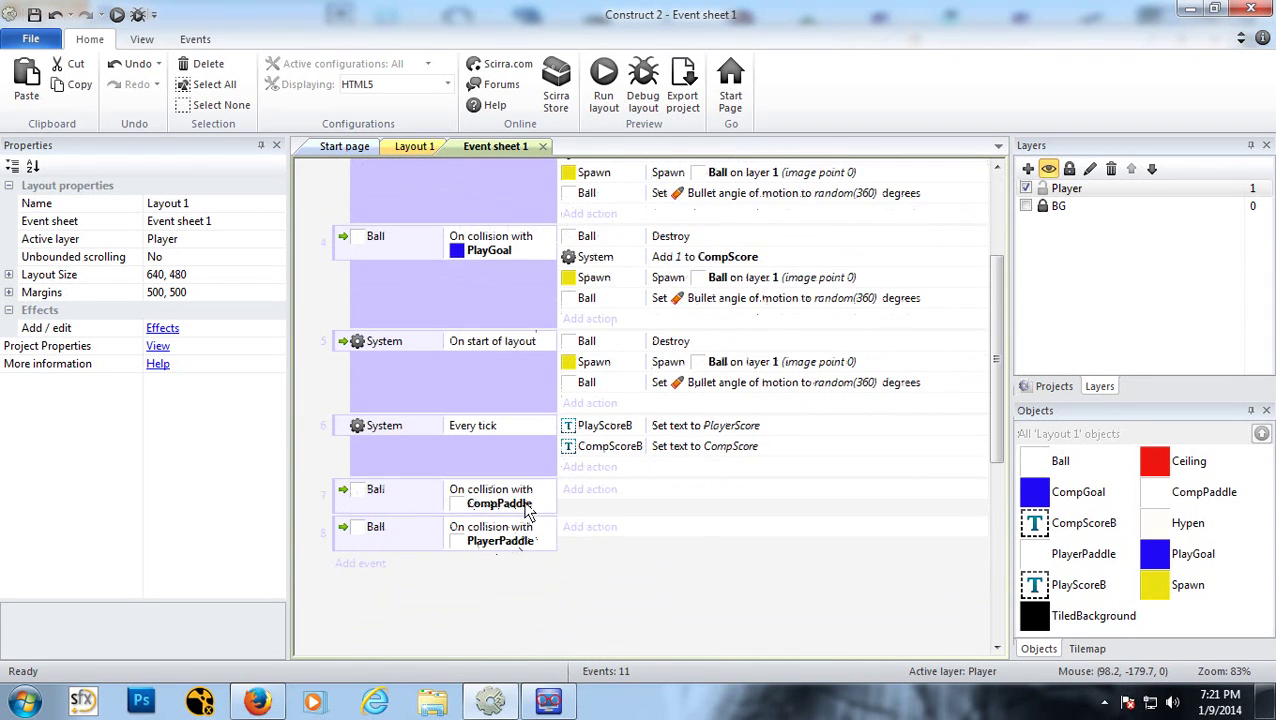
{"action": "left_click", "coordinate": [585, 490]}
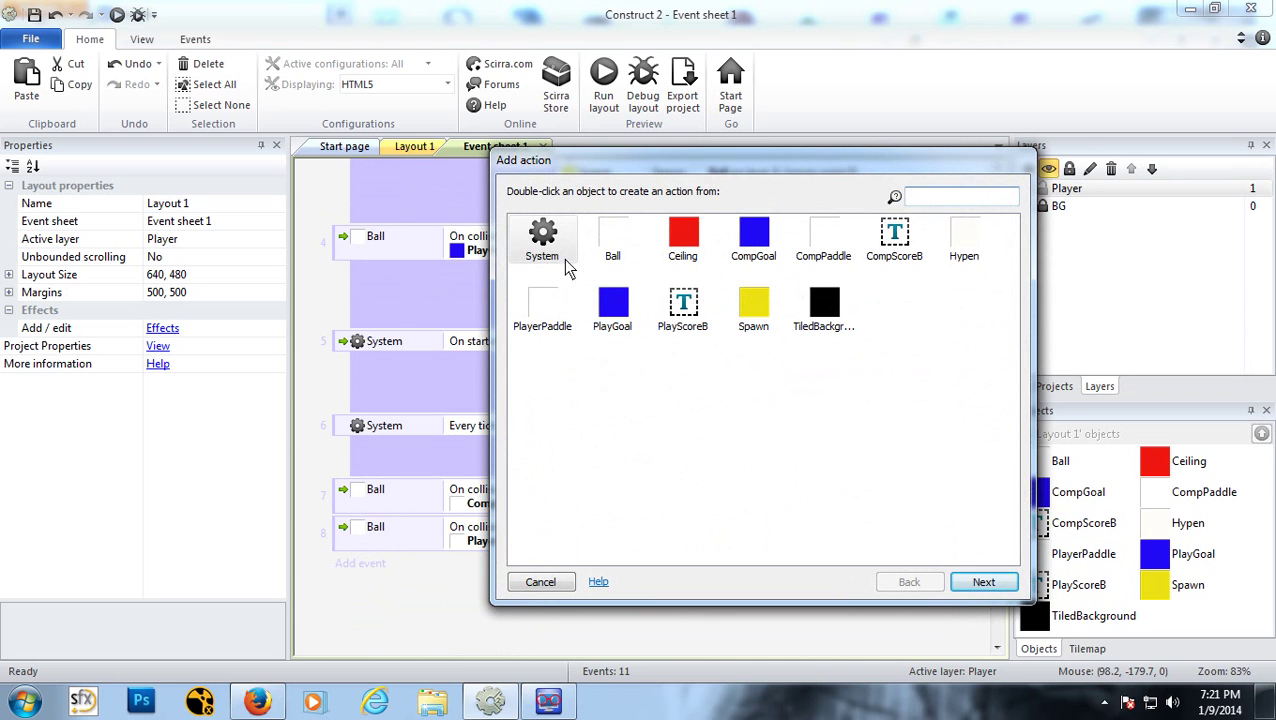
{"action": "double_click", "coordinate": [562, 258]}
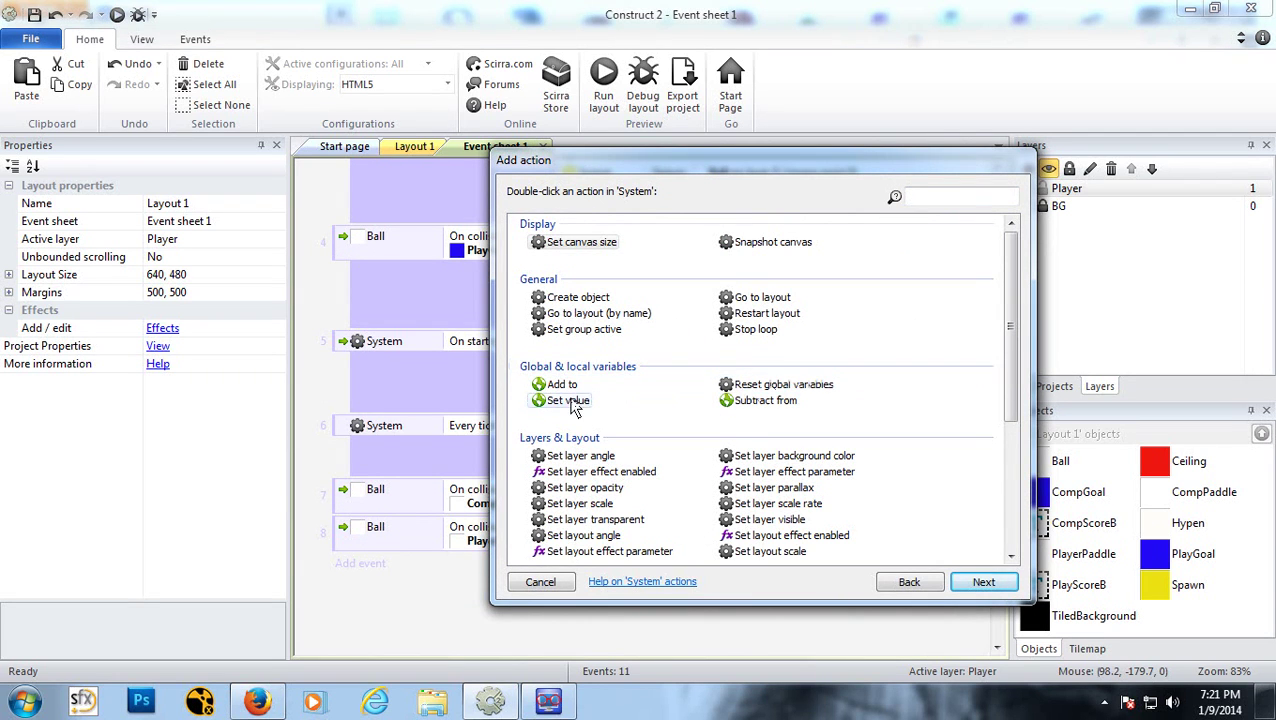
{"action": "double_click", "coordinate": [563, 386]}
{"action": "left_click", "coordinate": [393, 448]}
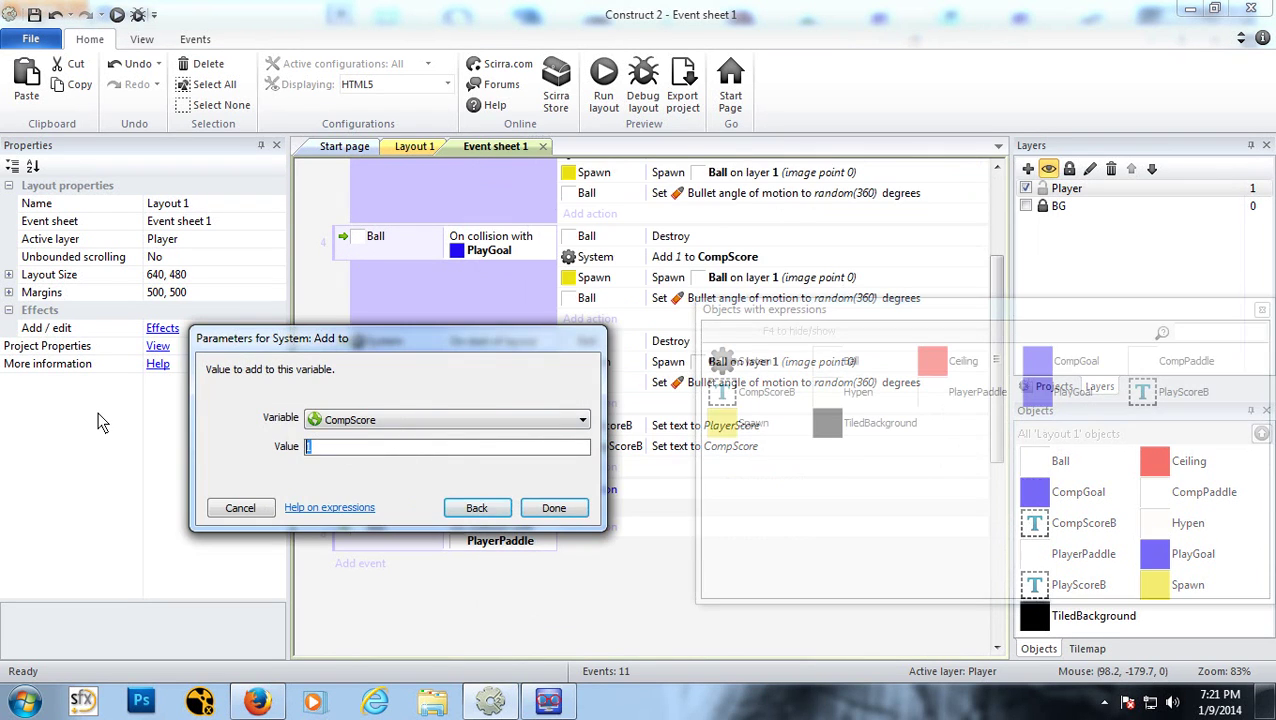
{"action": "left_click", "coordinate": [440, 420]}
{"action": "left_click", "coordinate": [420, 461]}
{"action": "left_click", "coordinate": [553, 507]}
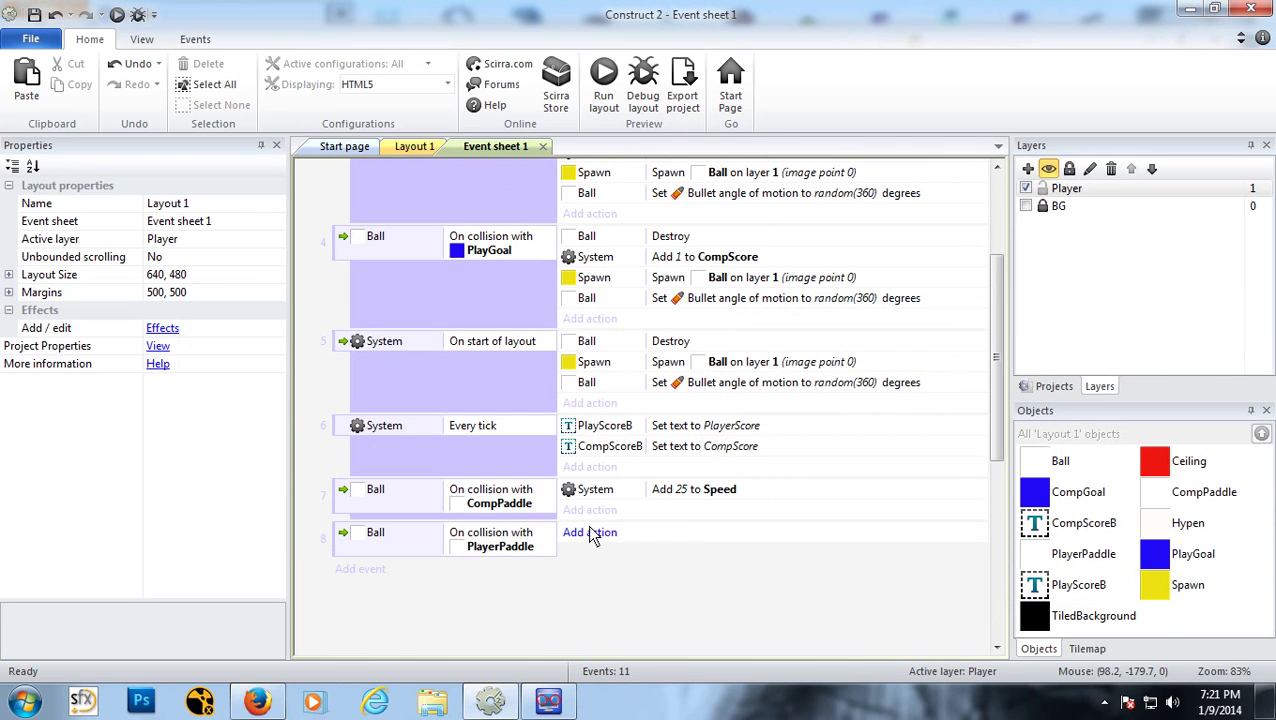
Step: Add a System action to the Ball and PlayerPaddle collision event that adds 25 to Speed
{"action": "left_click", "coordinate": [598, 533]}
{"action": "double_click", "coordinate": [540, 255]}
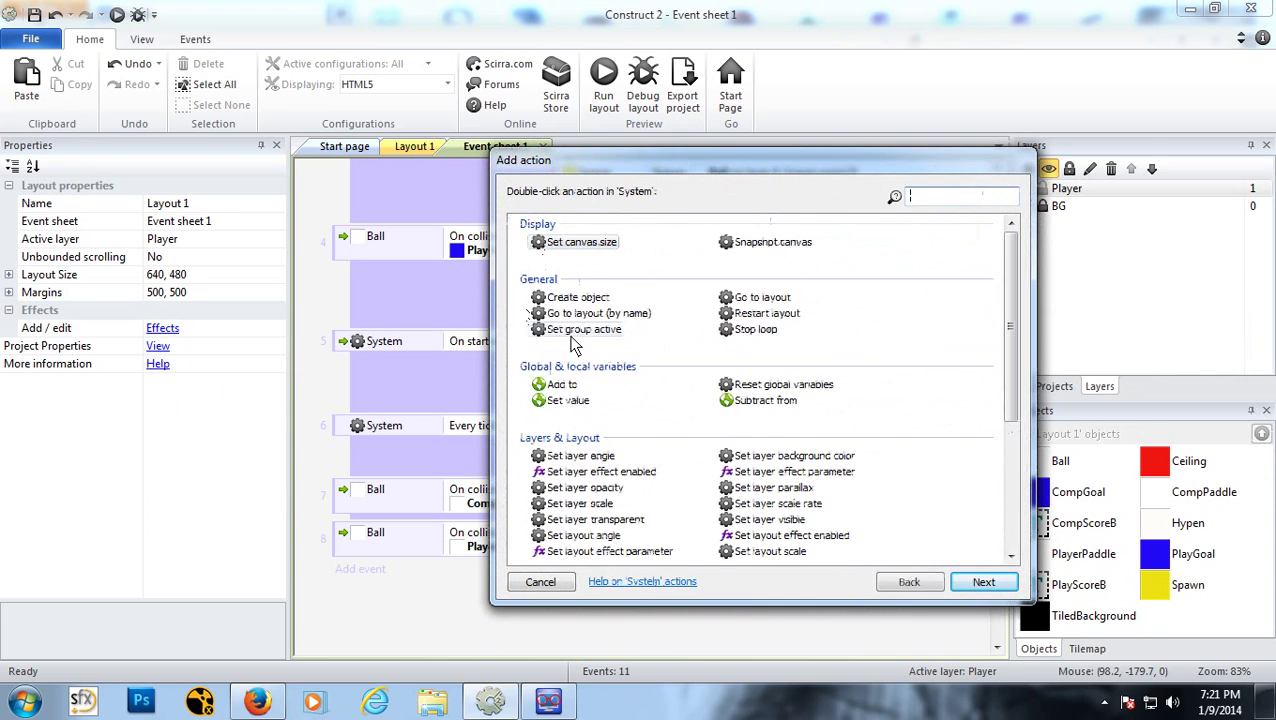
{"action": "double_click", "coordinate": [563, 386]}
{"action": "left_click", "coordinate": [347, 420]}
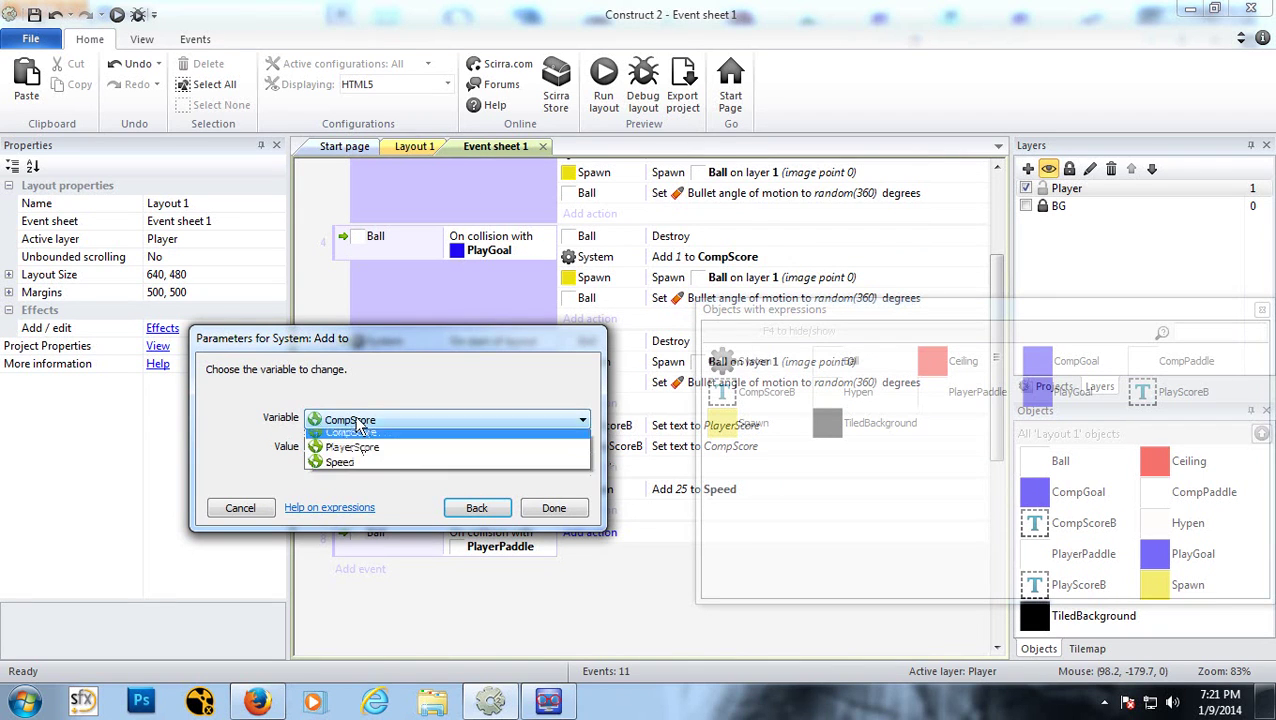
{"action": "left_click", "coordinate": [348, 470]}
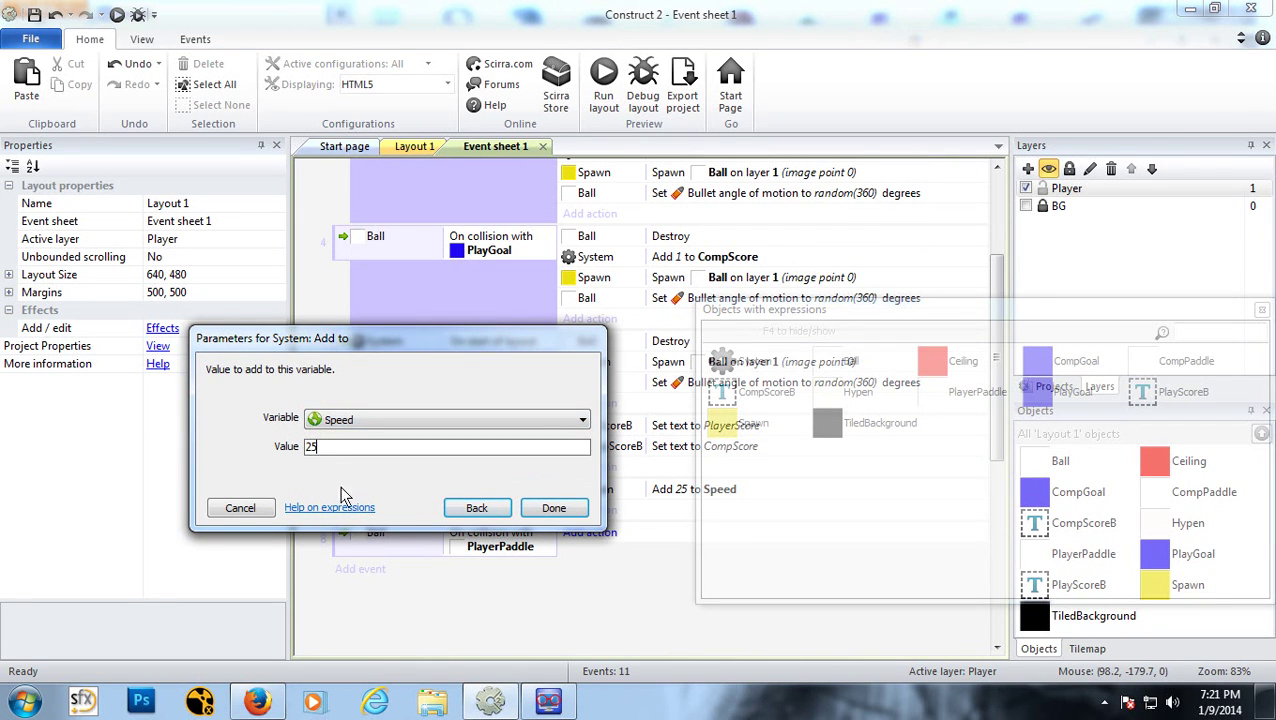
{"action": "left_click", "coordinate": [554, 509]}
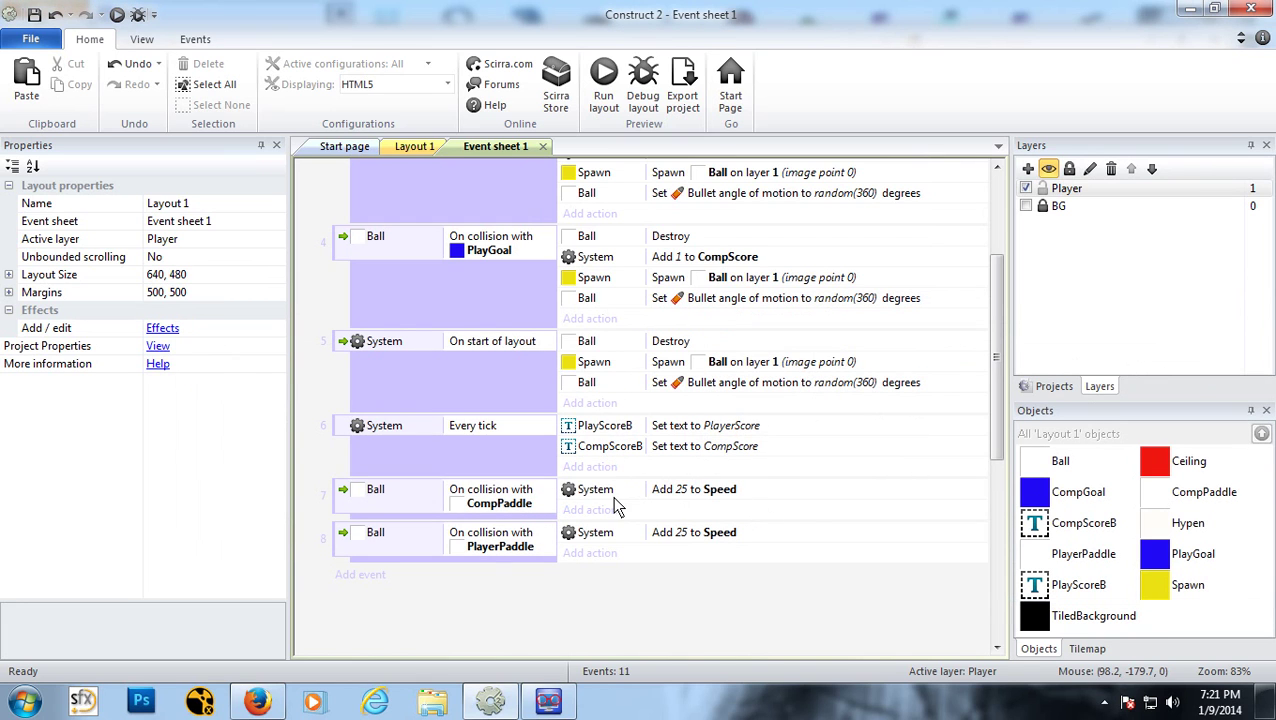
Step: Add a Ball action to the CompPaddle collision event that sets the Bullet speed to the Speed variable
{"action": "scroll", "coordinate": [700, 513], "scroll_direction": "up", "scroll_amount": 4}
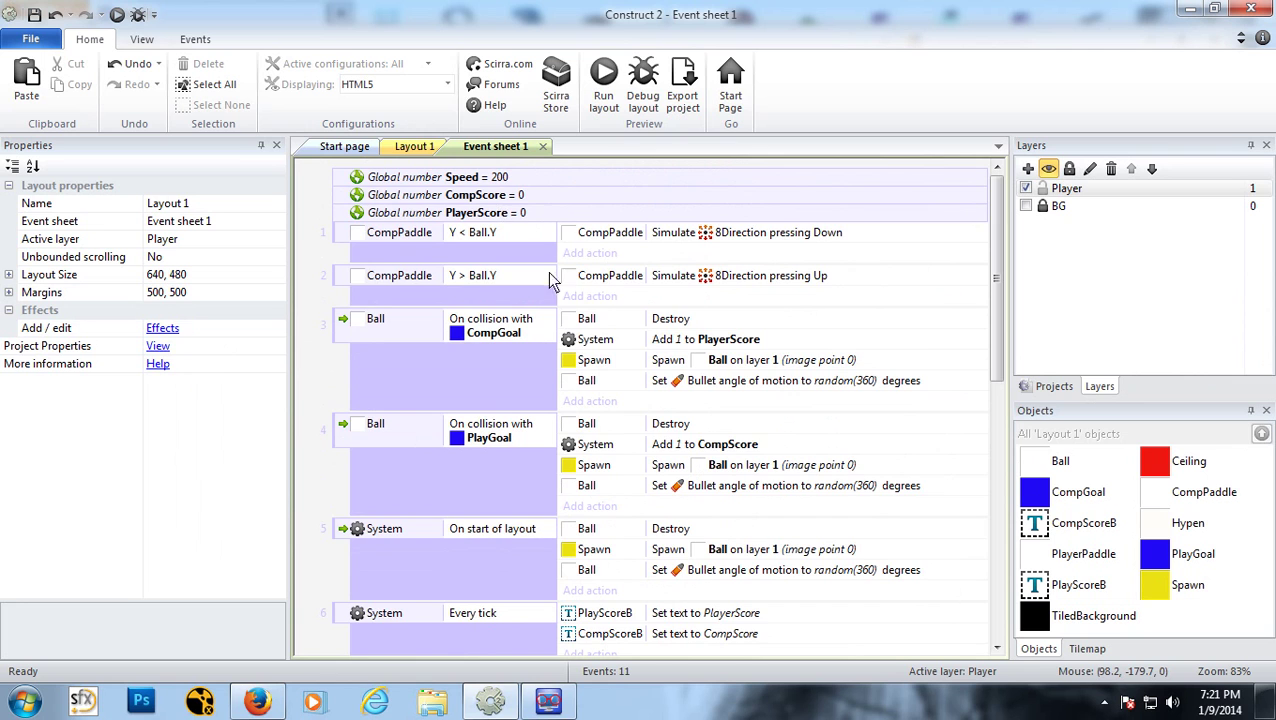
{"action": "scroll", "coordinate": [625, 447], "scroll_direction": "down", "scroll_amount": 4}
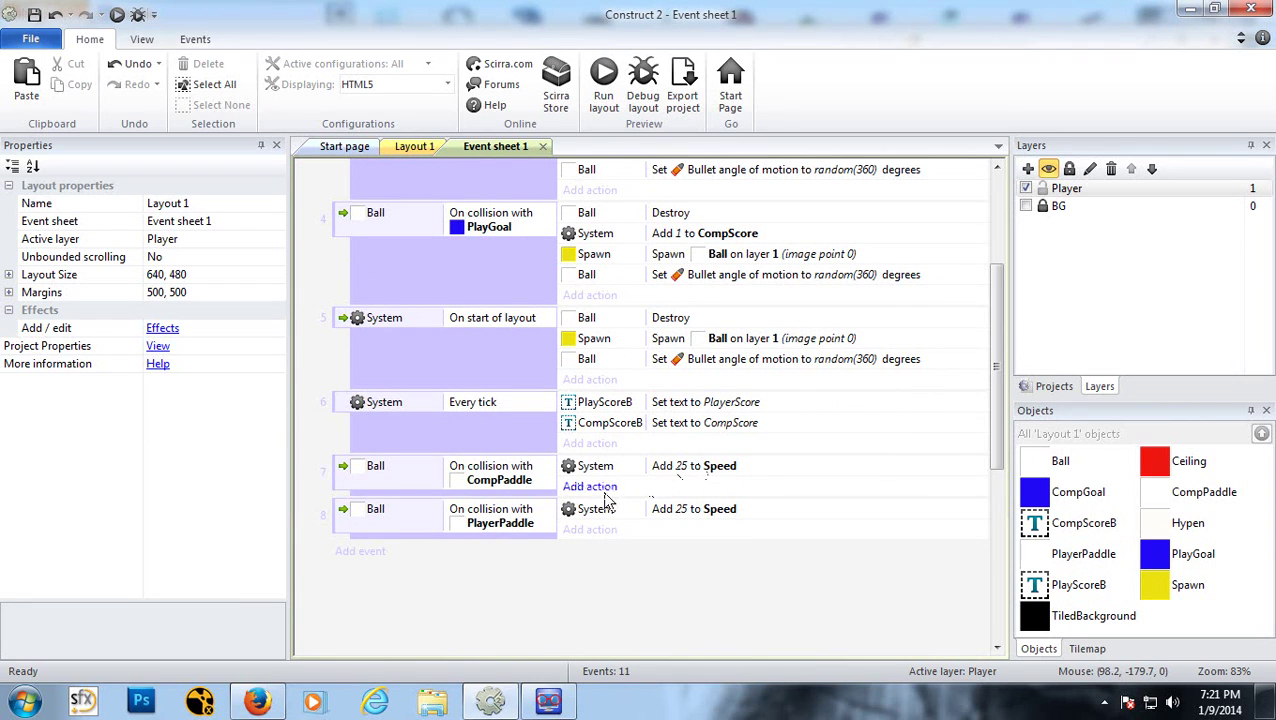
{"action": "left_click", "coordinate": [590, 487]}
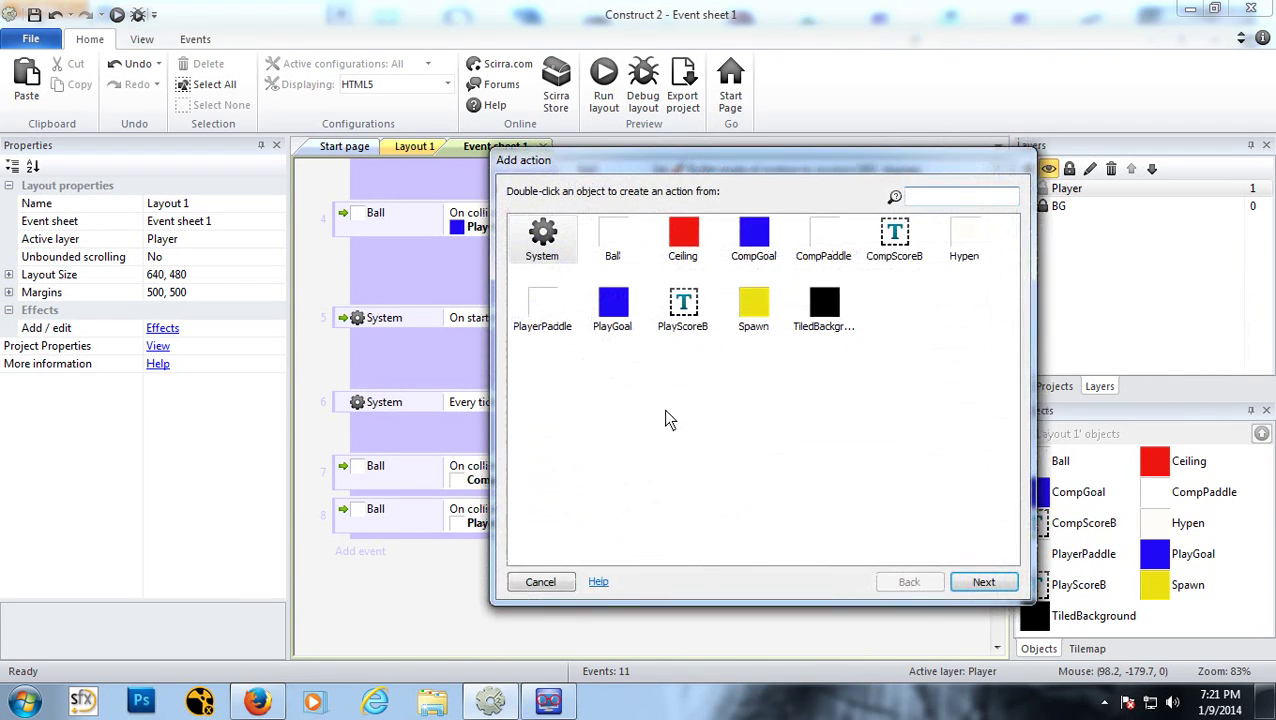
{"action": "double_click", "coordinate": [612, 240]}
{"action": "left_click_drag", "start_coordinate": [1012, 360], "coordinate": [980, 419]}
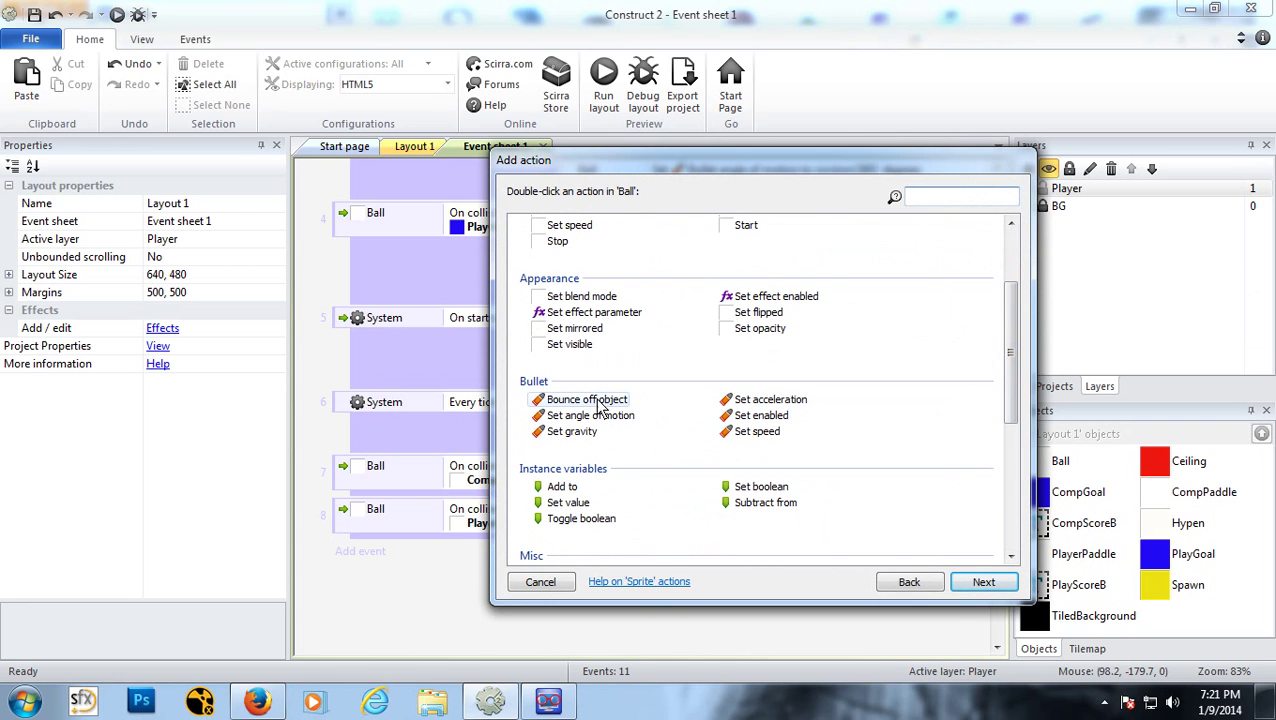
{"action": "double_click", "coordinate": [757, 431]}
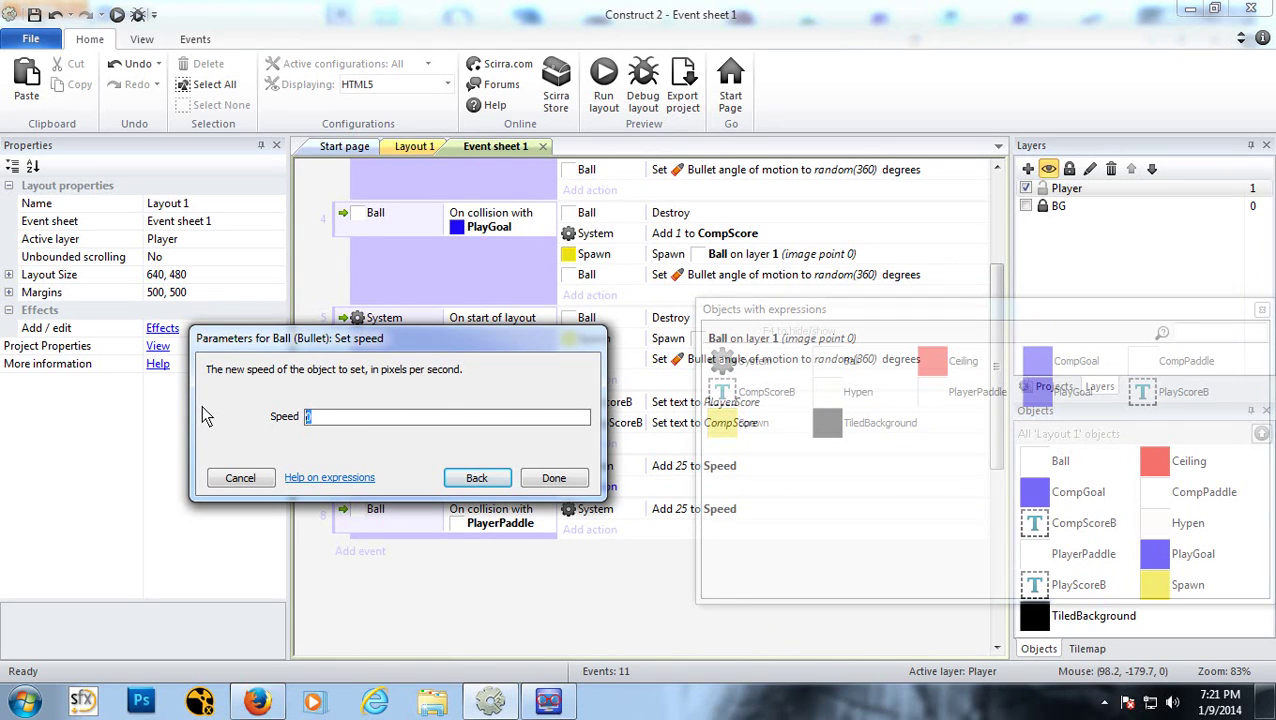
{"action": "type", "text": "Speed"}
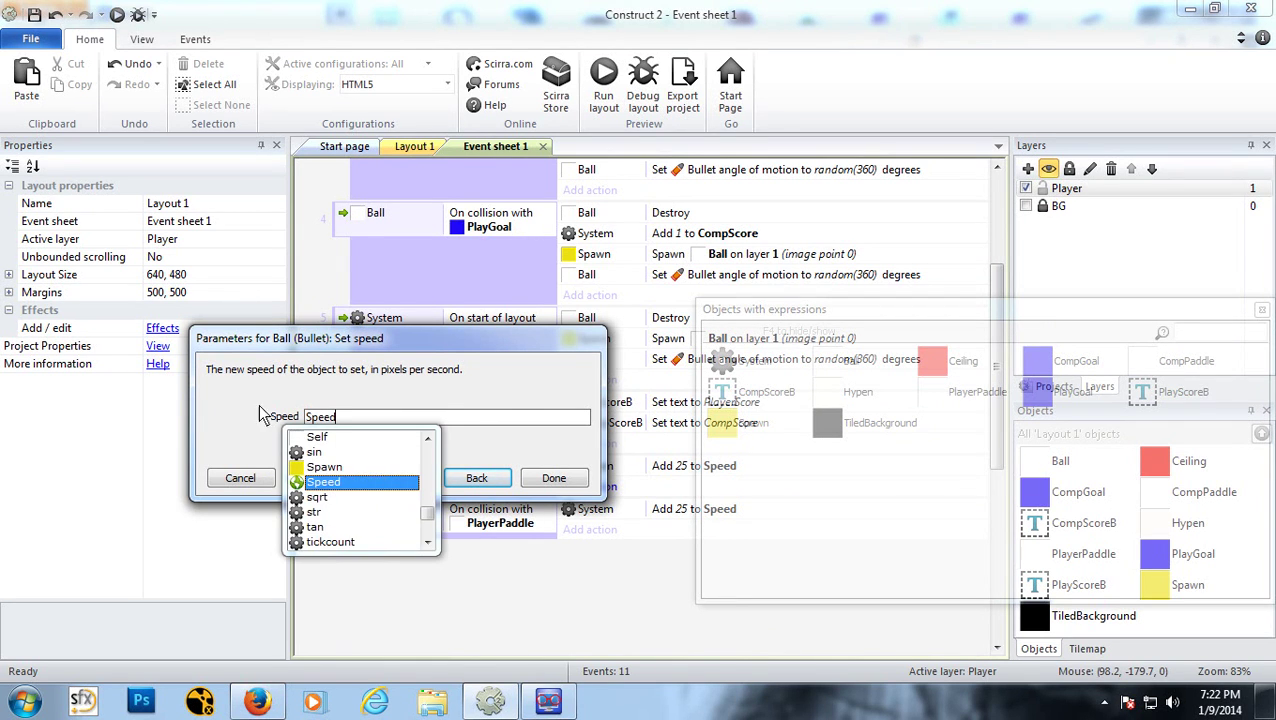
{"action": "left_click", "coordinate": [560, 484]}
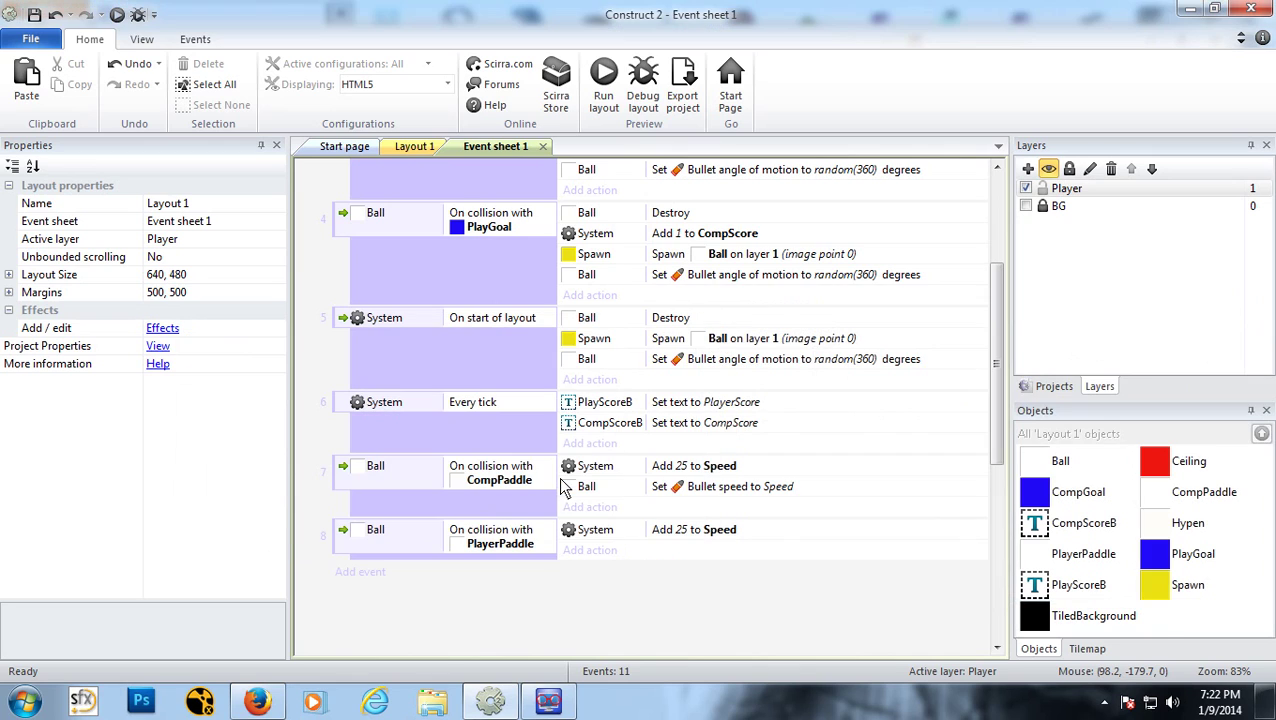
Step: Copy the Ball's "Set Bullet speed to Speed" action from the CompPaddle collision event into the PlayerPaddle collision event
{"action": "left_click", "coordinate": [726, 490]}
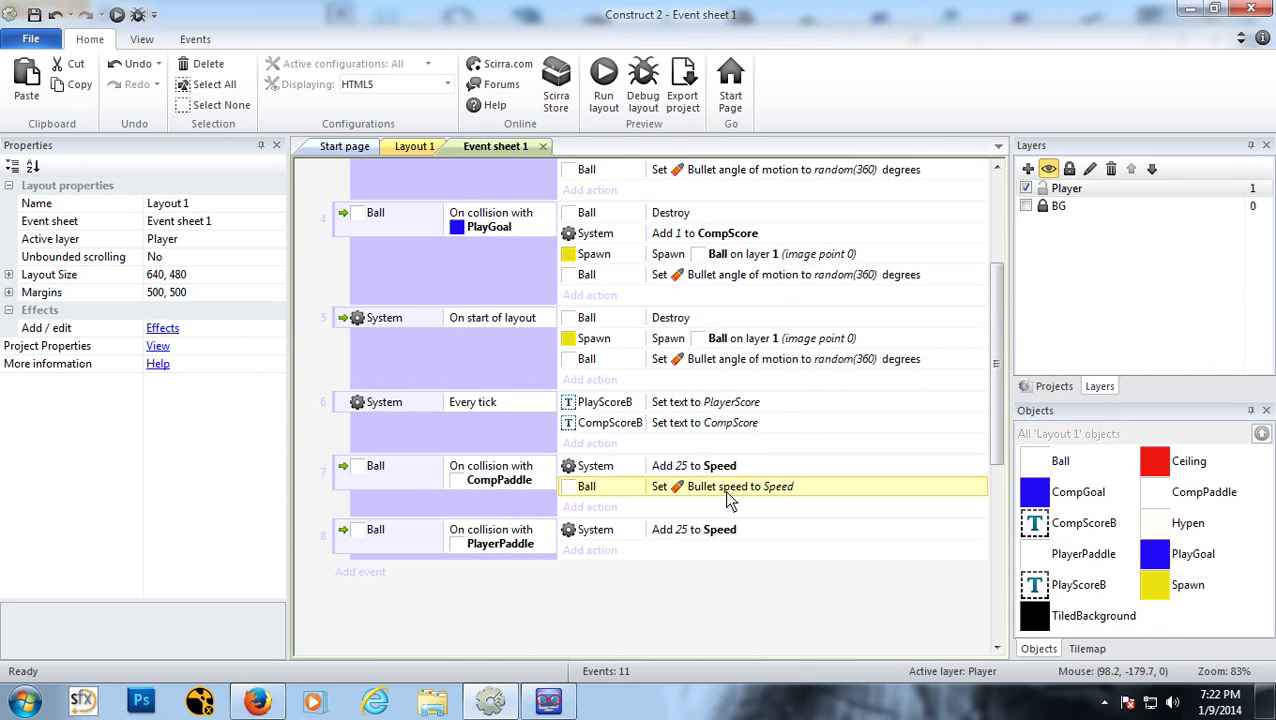
{"action": "key", "text": "ctrl+c"}
{"action": "left_click", "coordinate": [702, 528]}
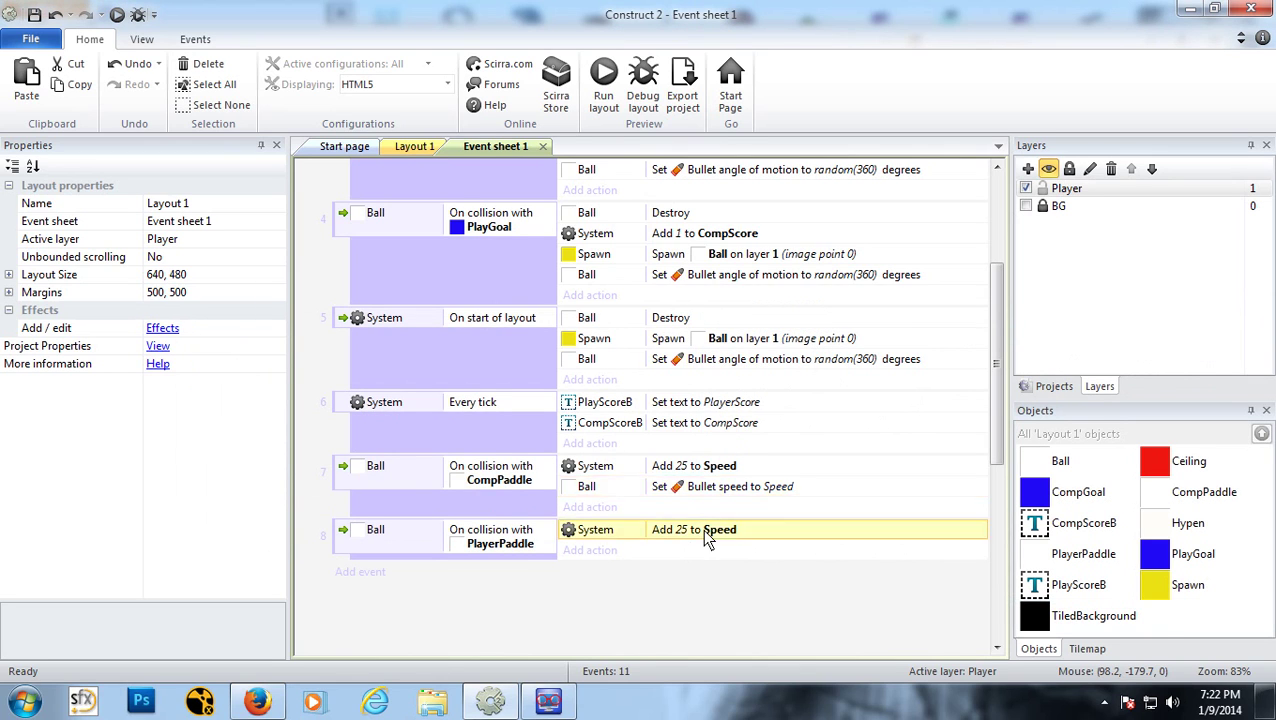
{"action": "key", "text": "ctrl+v"}
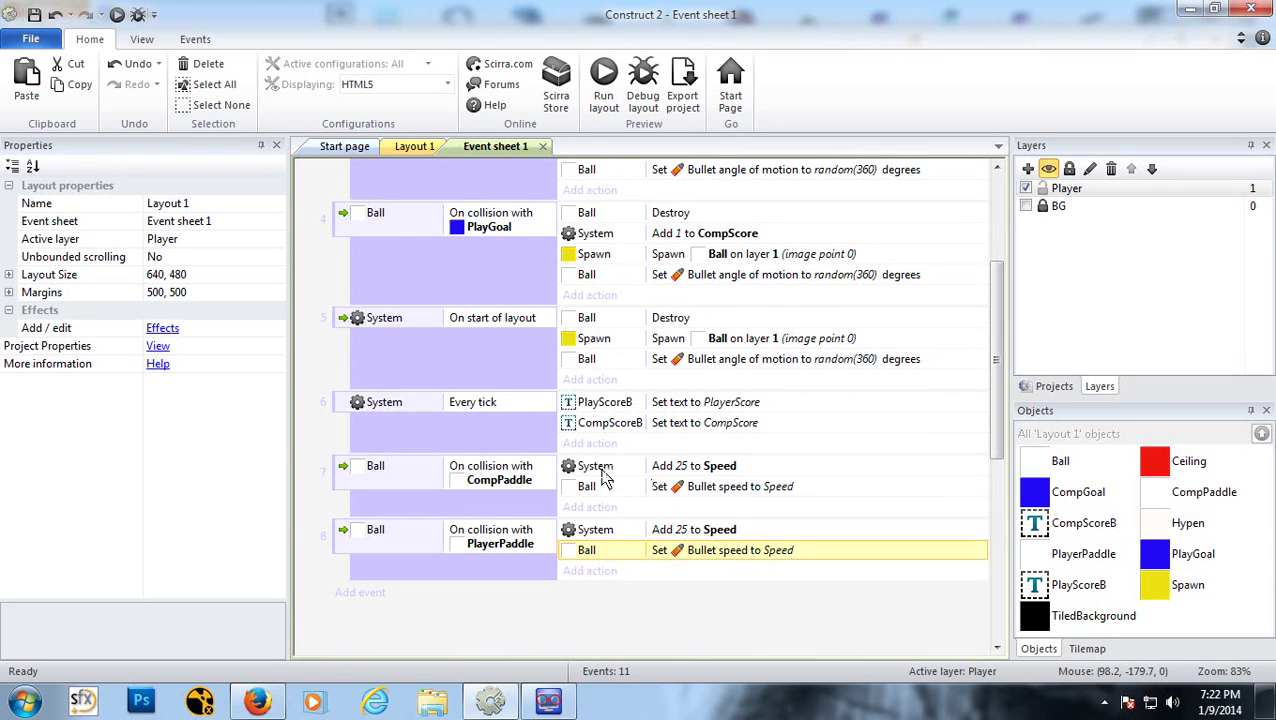
Step: Review the Speed variable and paddle collision events, and run the layout in a browser preview
{"action": "scroll", "coordinate": [722, 477], "scroll_direction": "up", "scroll_amount": 4}
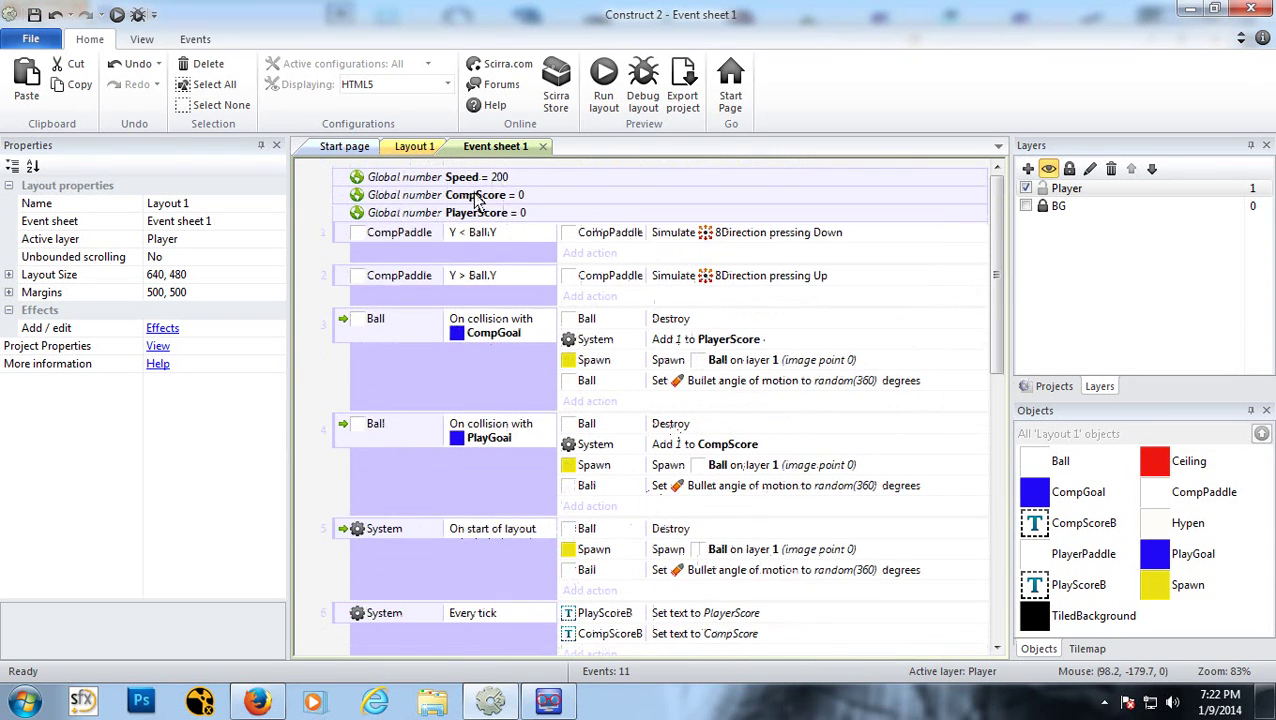
{"action": "scroll", "coordinate": [550, 439], "scroll_direction": "down", "scroll_amount": 5}
{"action": "left_click", "coordinate": [718, 446]}
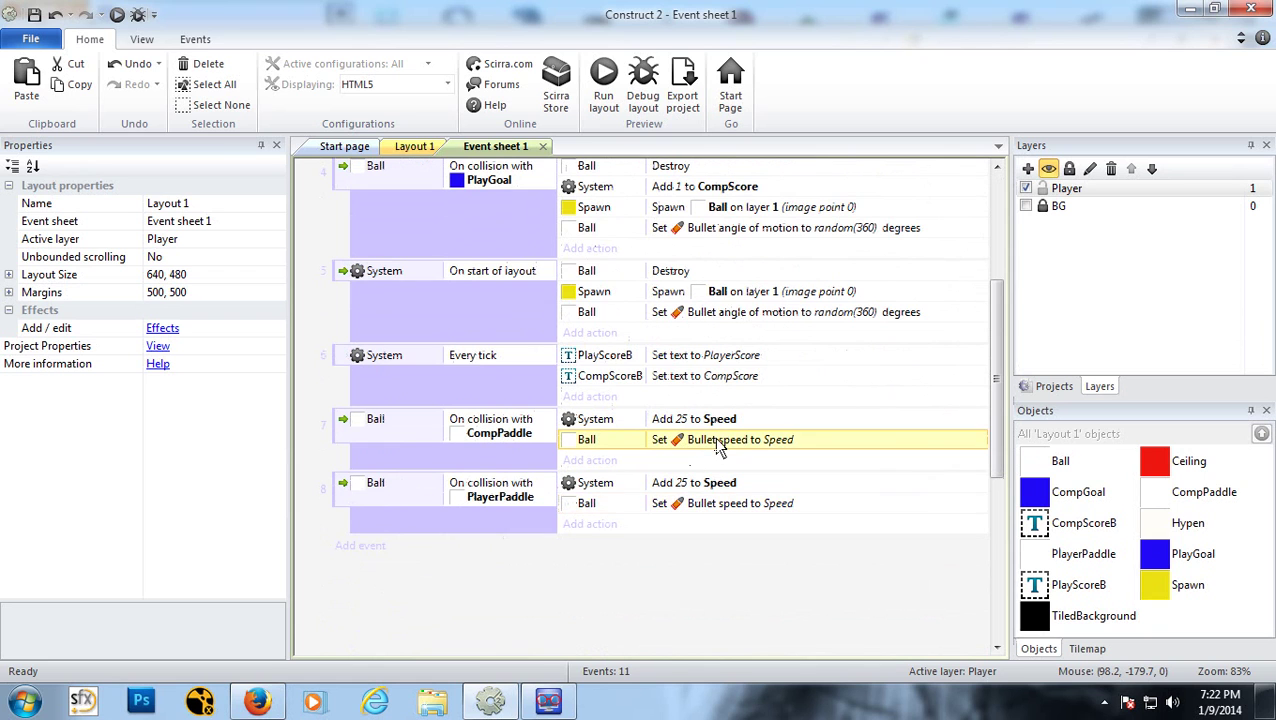
{"action": "scroll", "coordinate": [831, 445], "scroll_direction": "up", "scroll_amount": 5}
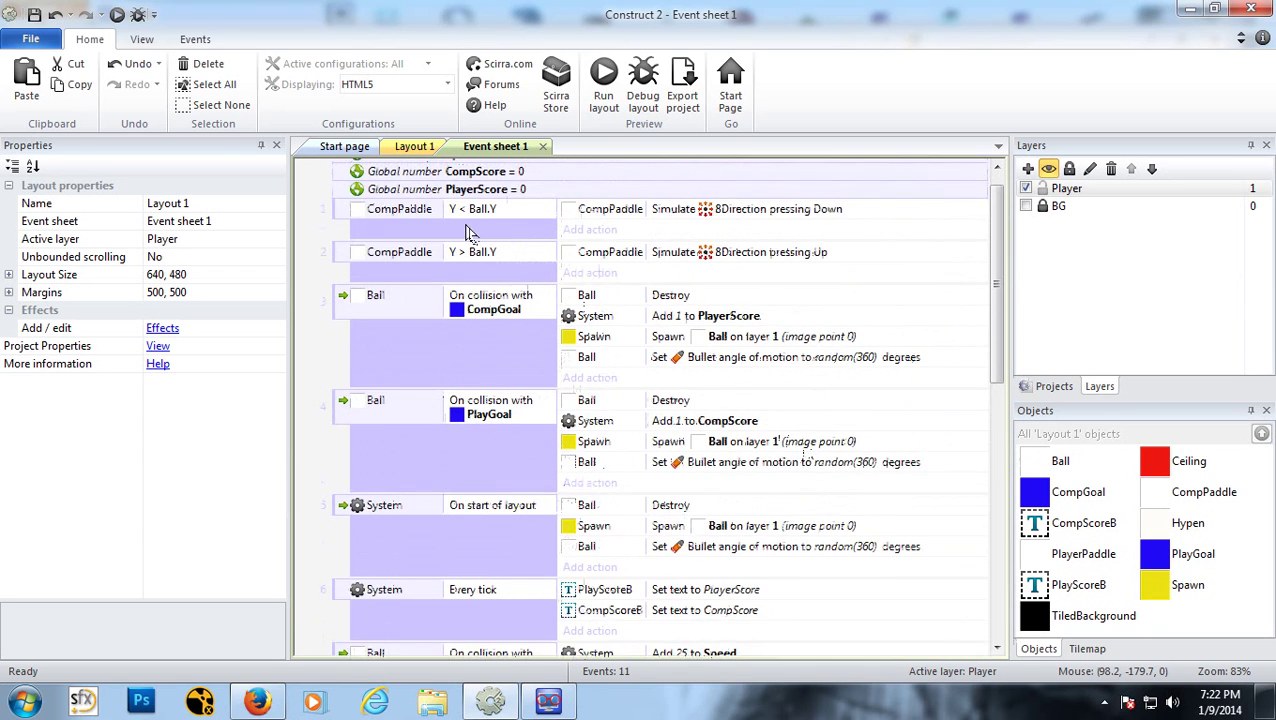
{"action": "scroll", "coordinate": [530, 382], "scroll_direction": "down", "scroll_amount": 5}
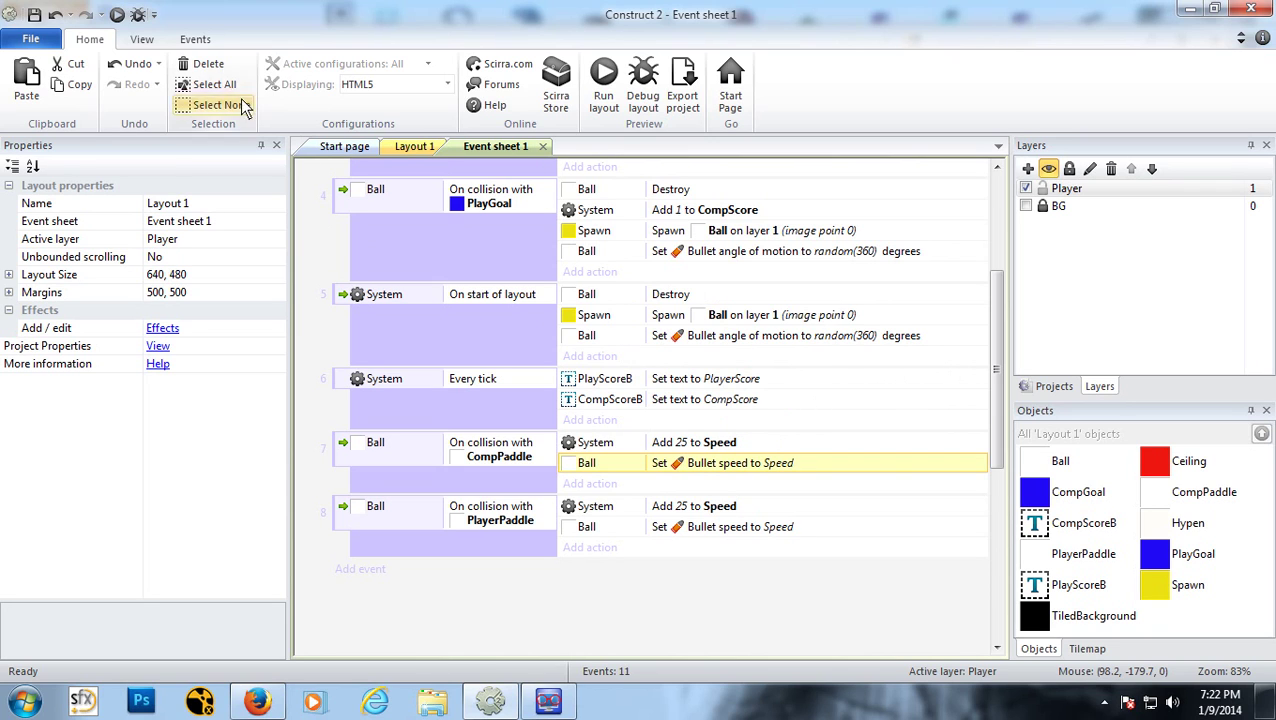
{"action": "left_click", "coordinate": [118, 16]}
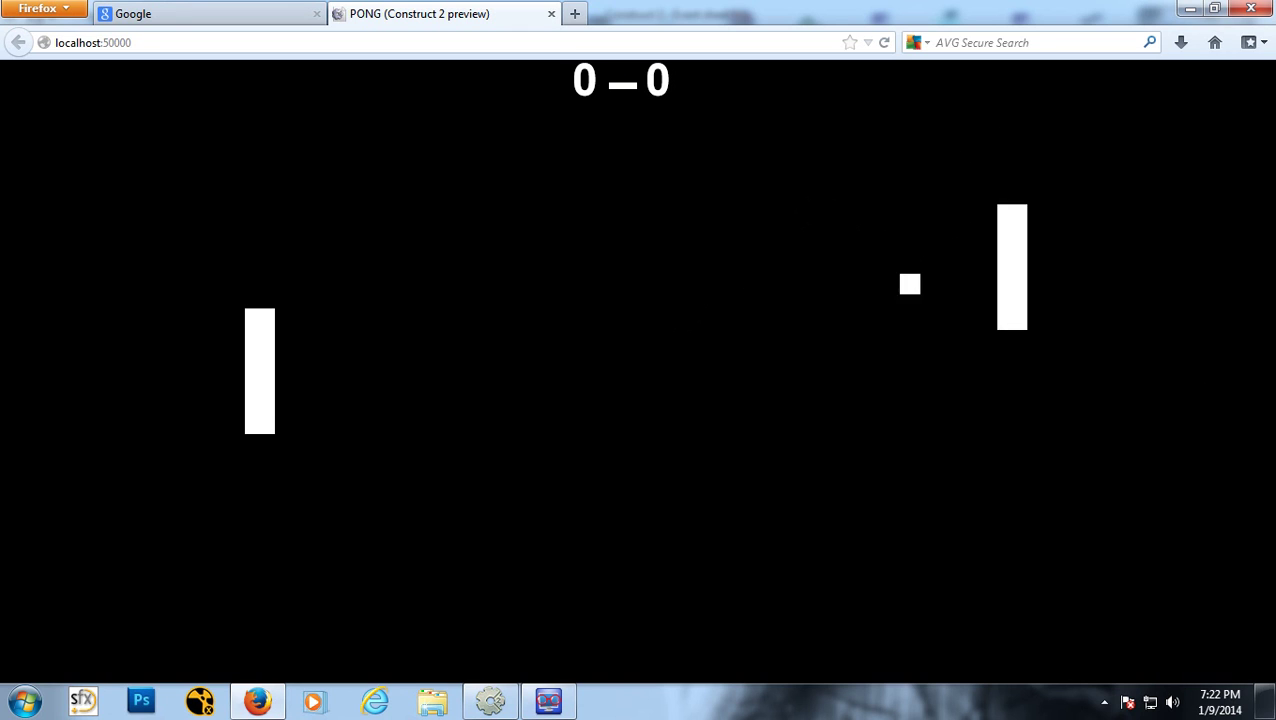
Step: Play-test the Pong preview by moving the player paddle up and down, close it, and return to the Construct 2 event sheet
{"action": "key", "text": "Down"}
{"action": "key", "text": "Up"}
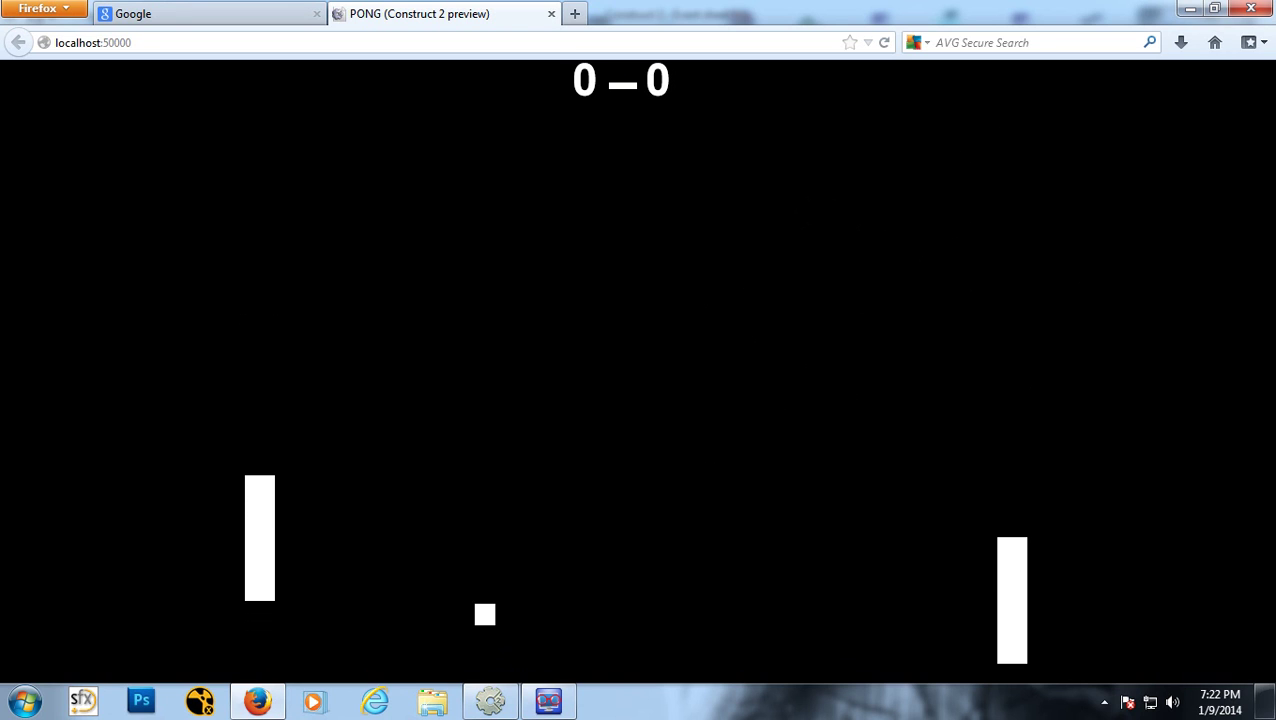
{"action": "key", "text": "Down"}
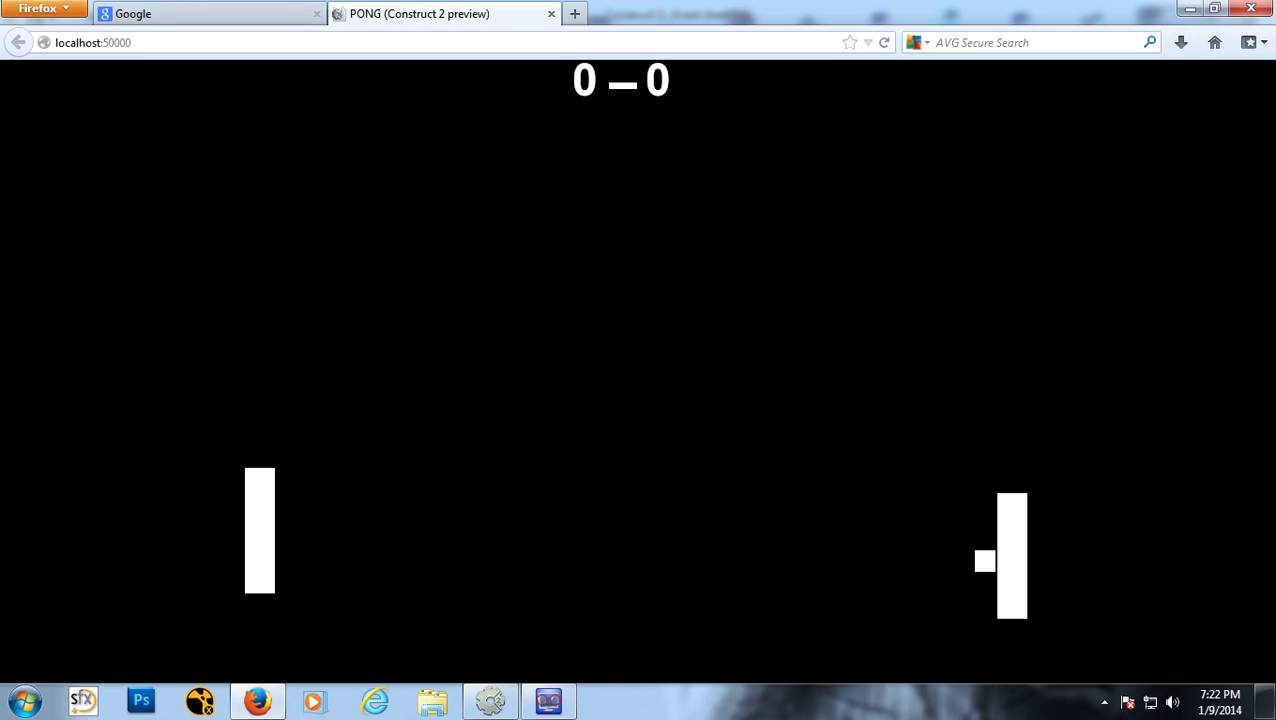
{"action": "key", "text": "Up"}
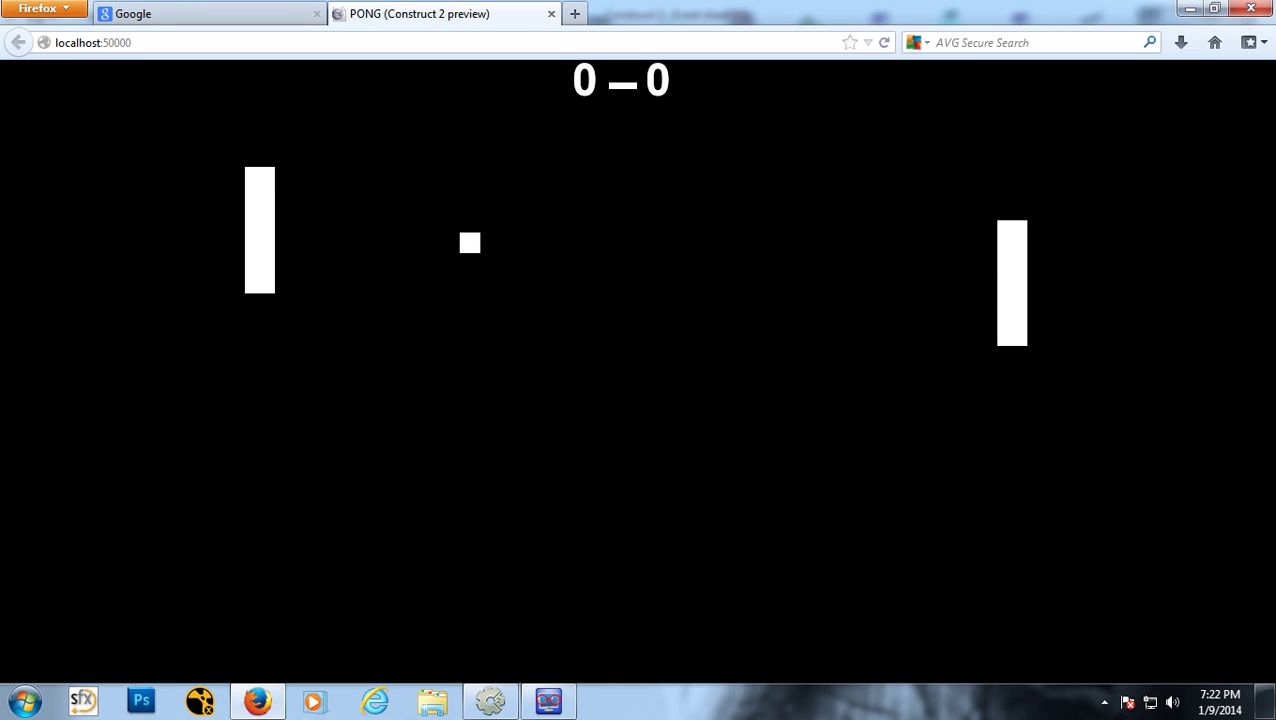
{"action": "key", "text": "Down"}
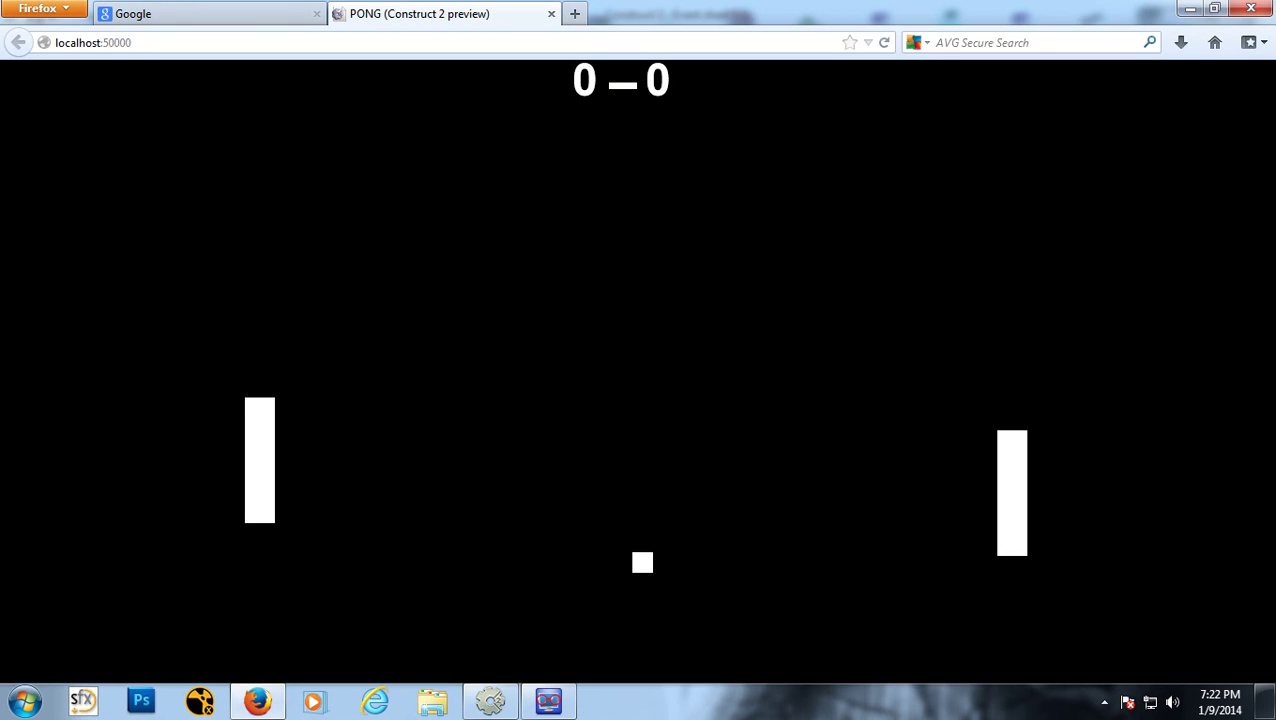
{"action": "key", "text": "Up"}
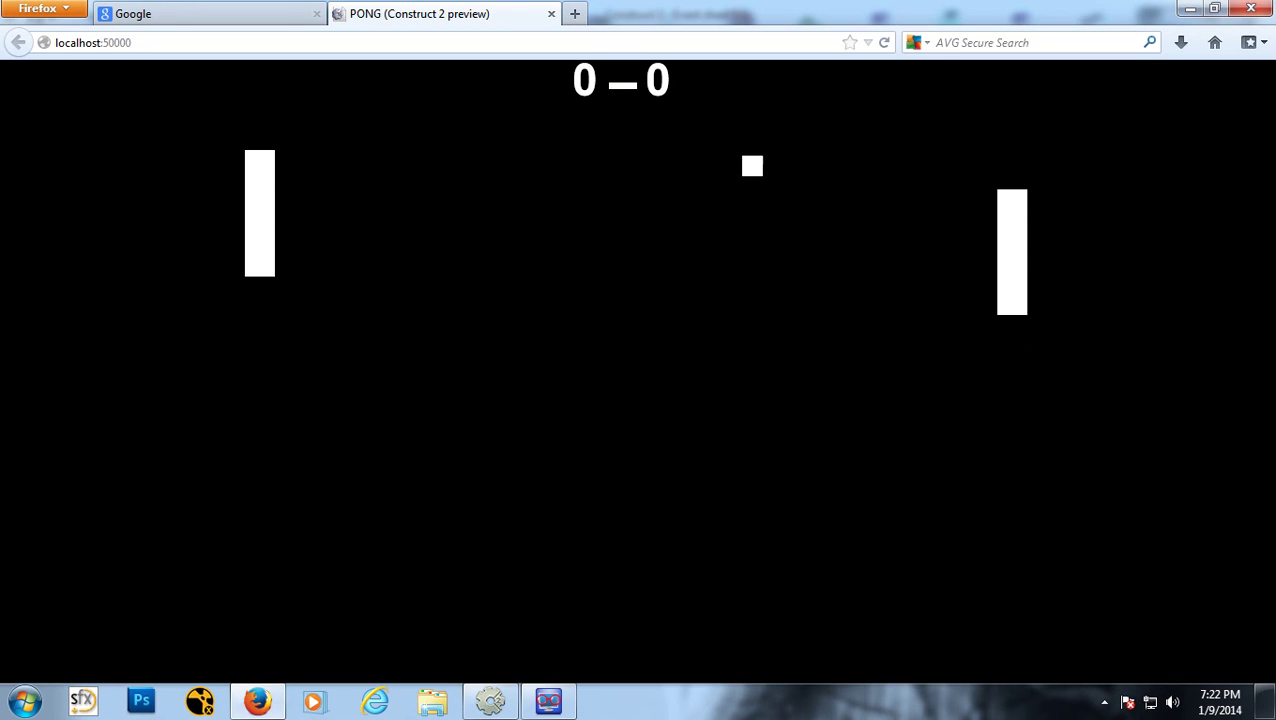
{"action": "key", "text": "Down"}
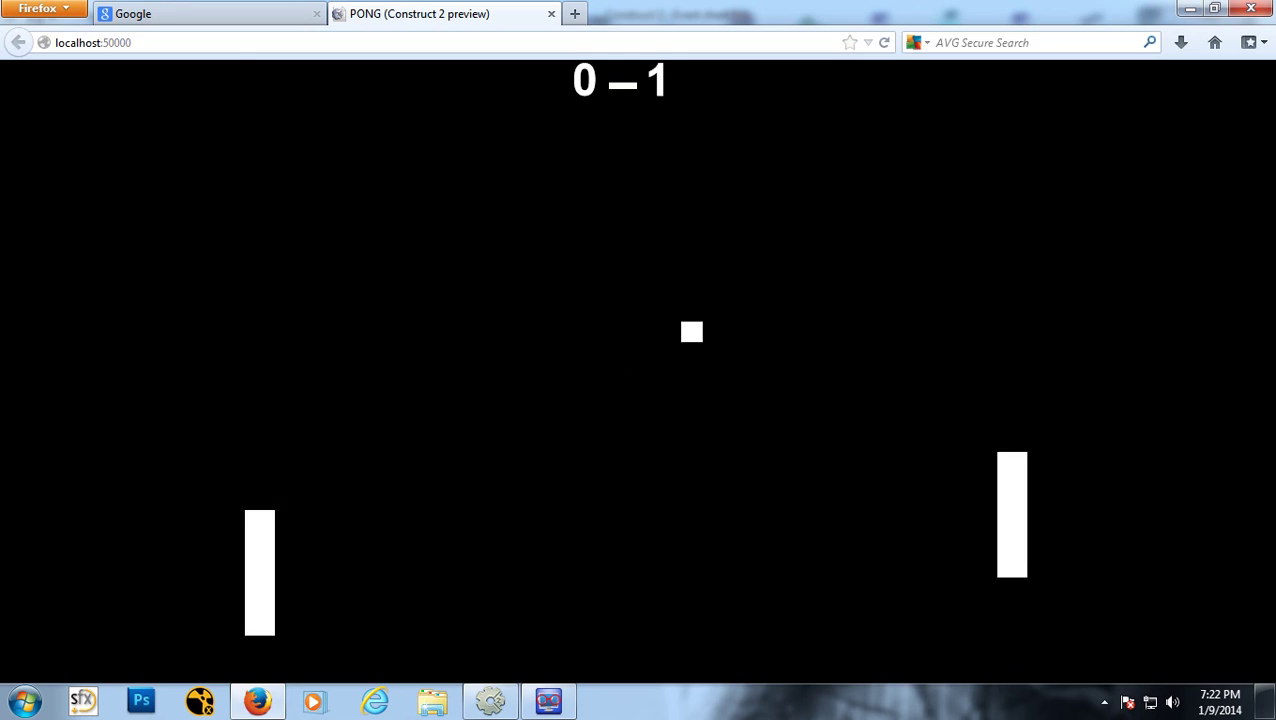
{"action": "key", "text": "Up"}
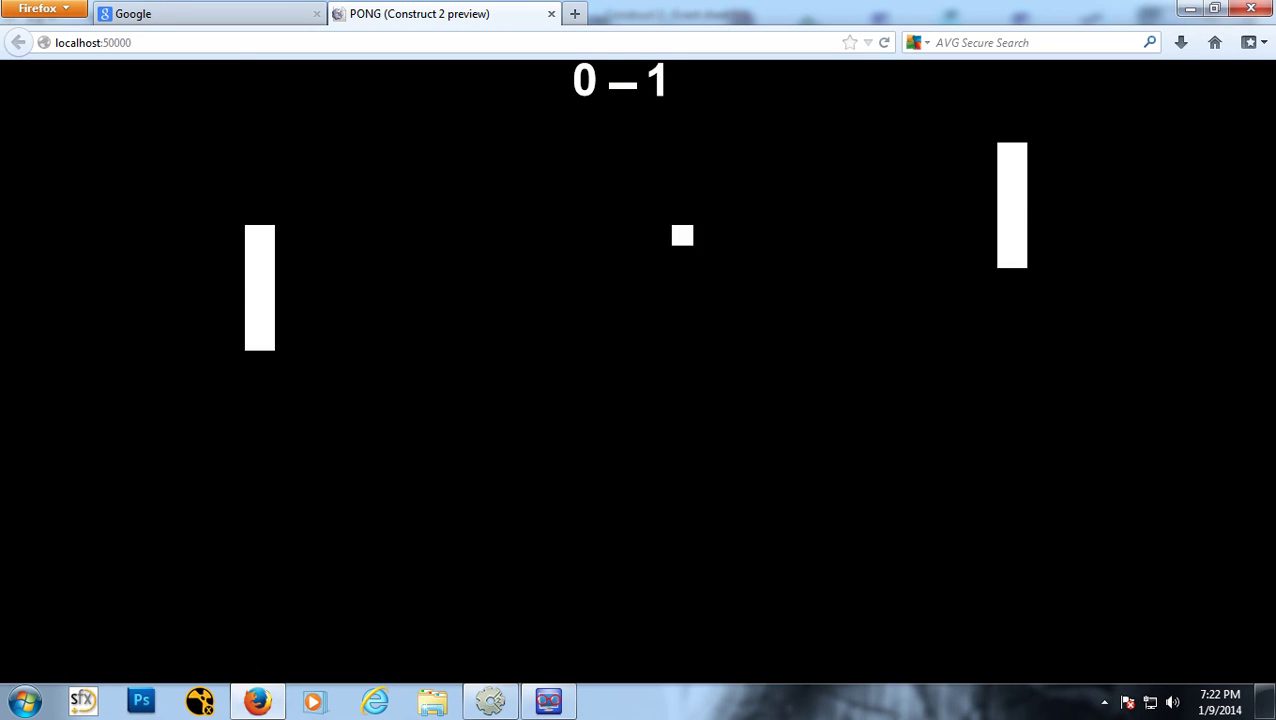
{"action": "key", "text": "Down"}
{"action": "key", "text": "Down"}
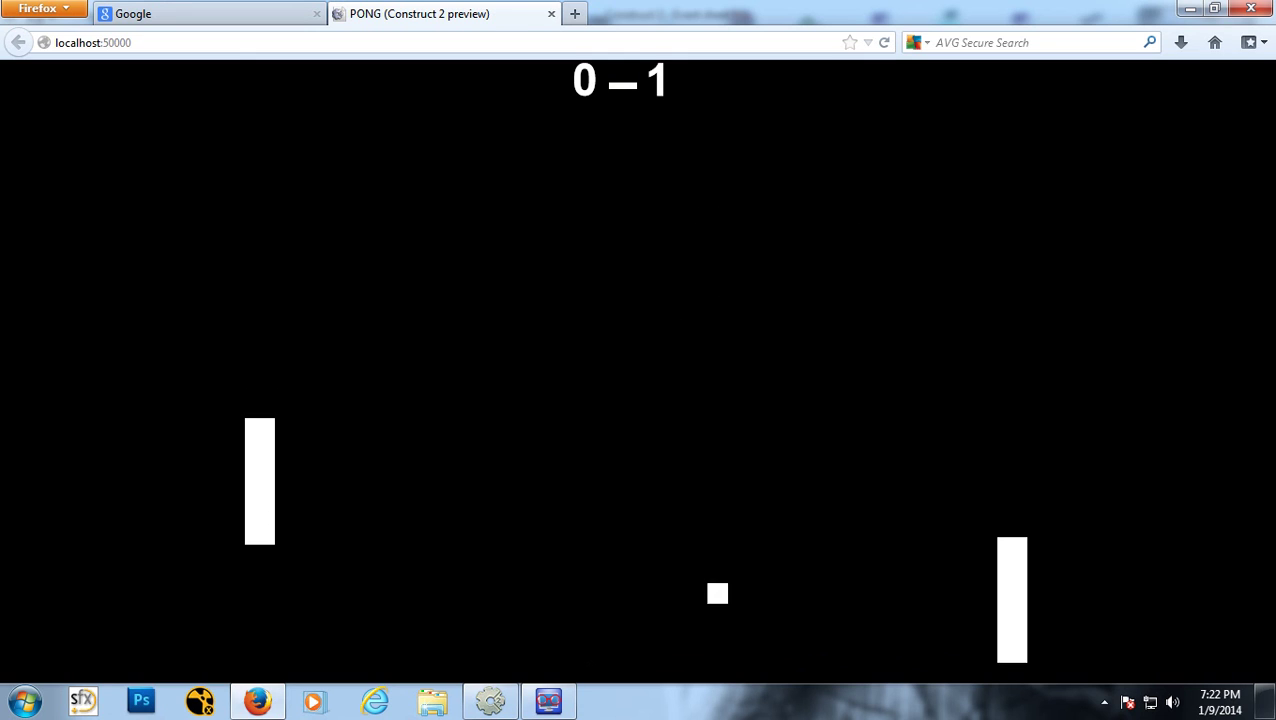
{"action": "key", "text": "Up"}
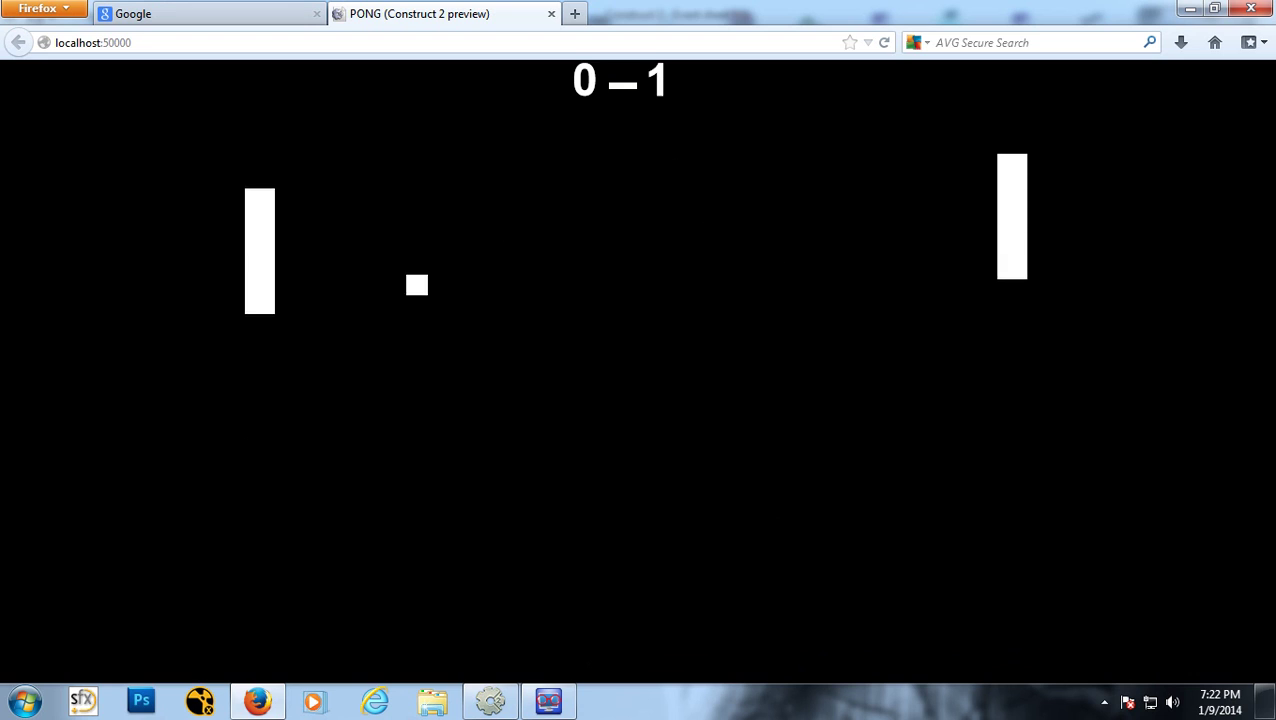
{"action": "key", "text": "Down"}
{"action": "key", "text": "Down"}
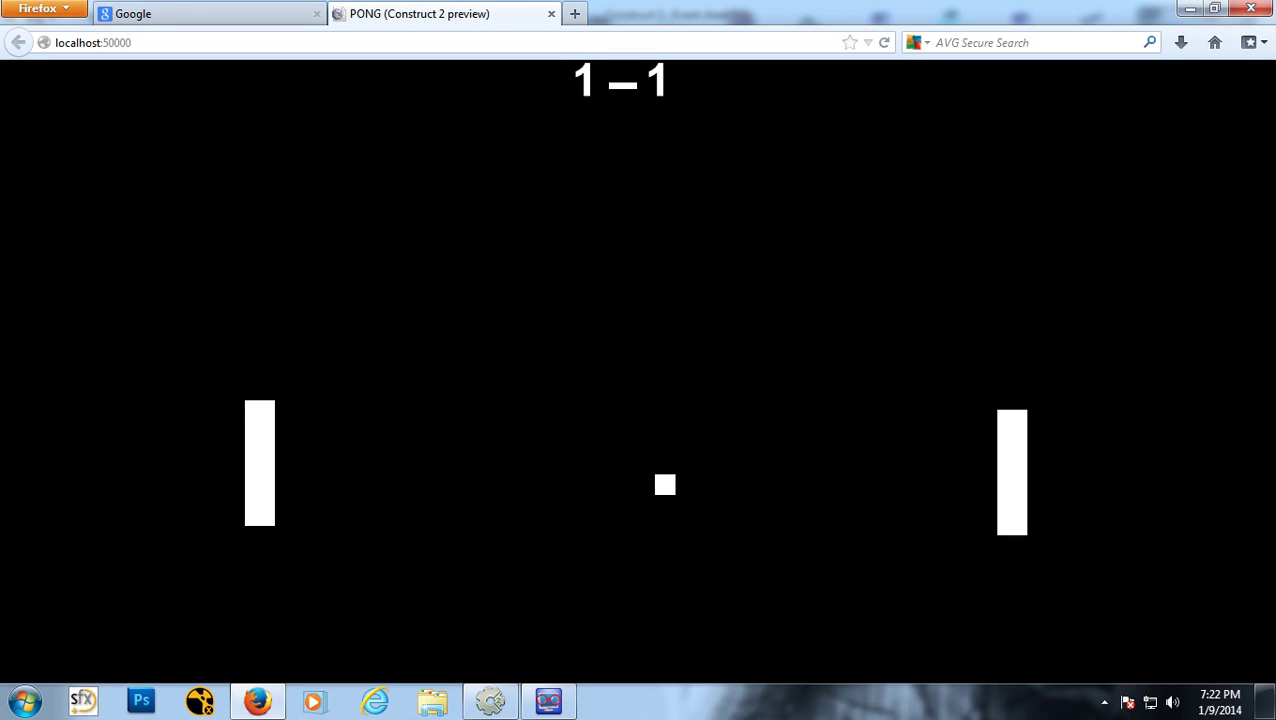
{"action": "key", "text": "Down"}
{"action": "key", "text": "Down"}
{"action": "key", "text": "Up"}
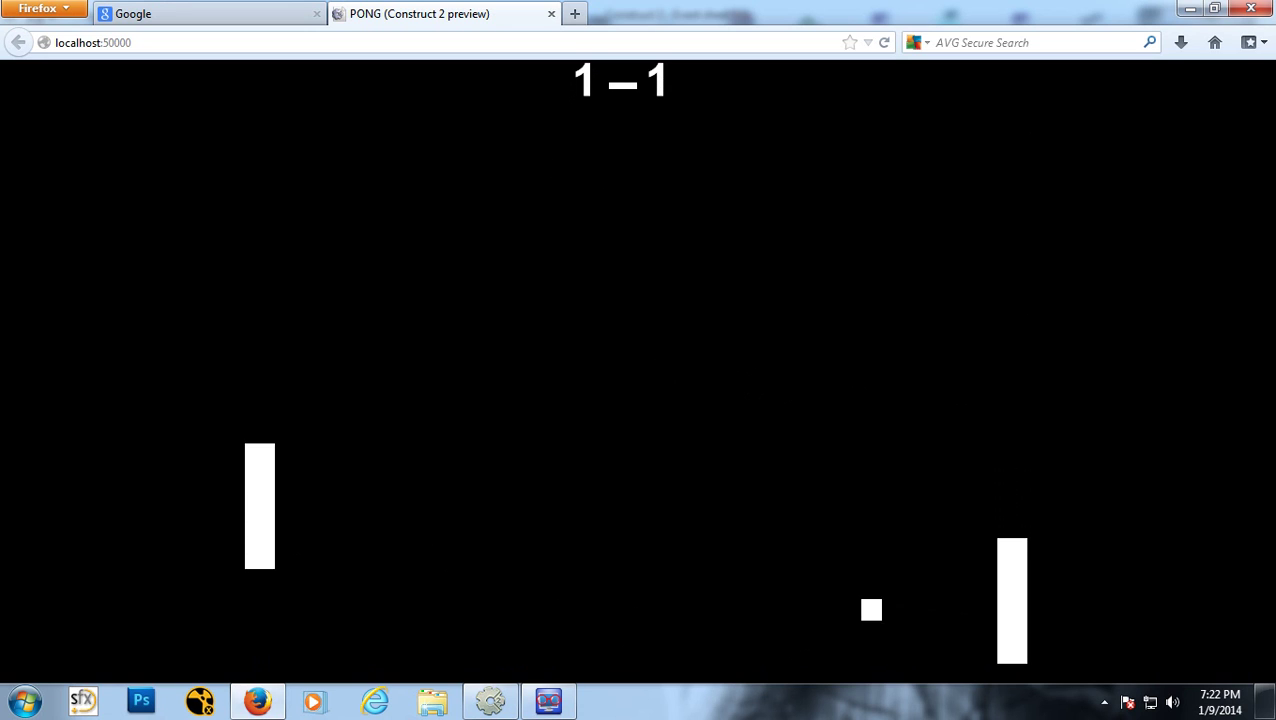
{"action": "key", "text": "Down"}
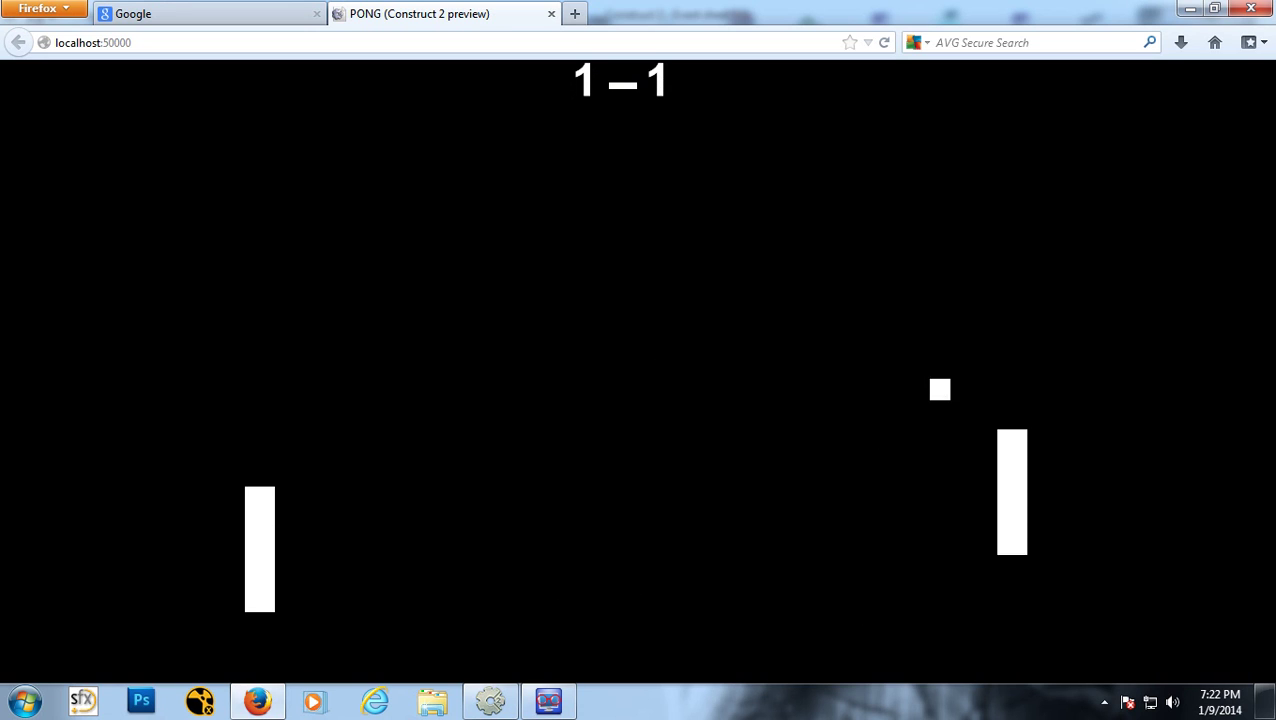
{"action": "key", "text": "Up"}
{"action": "key", "text": "Up"}
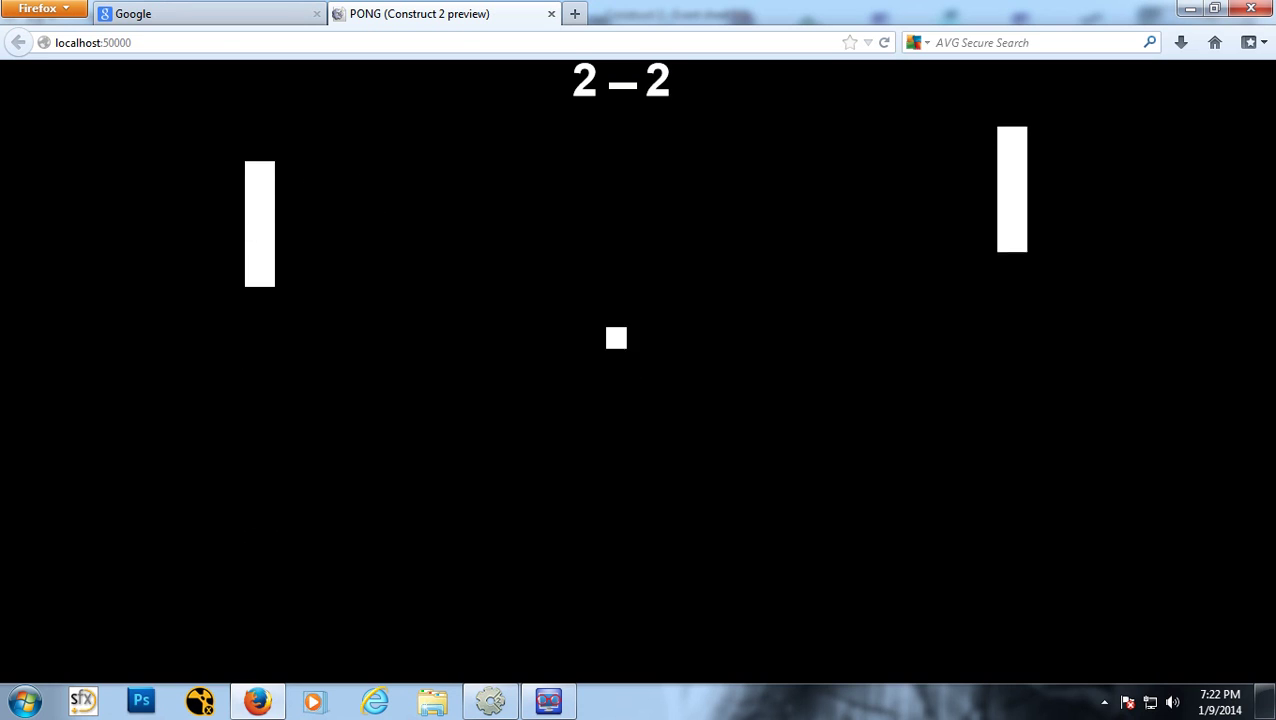
{"action": "key", "text": "Down"}
{"action": "key", "text": "Down"}
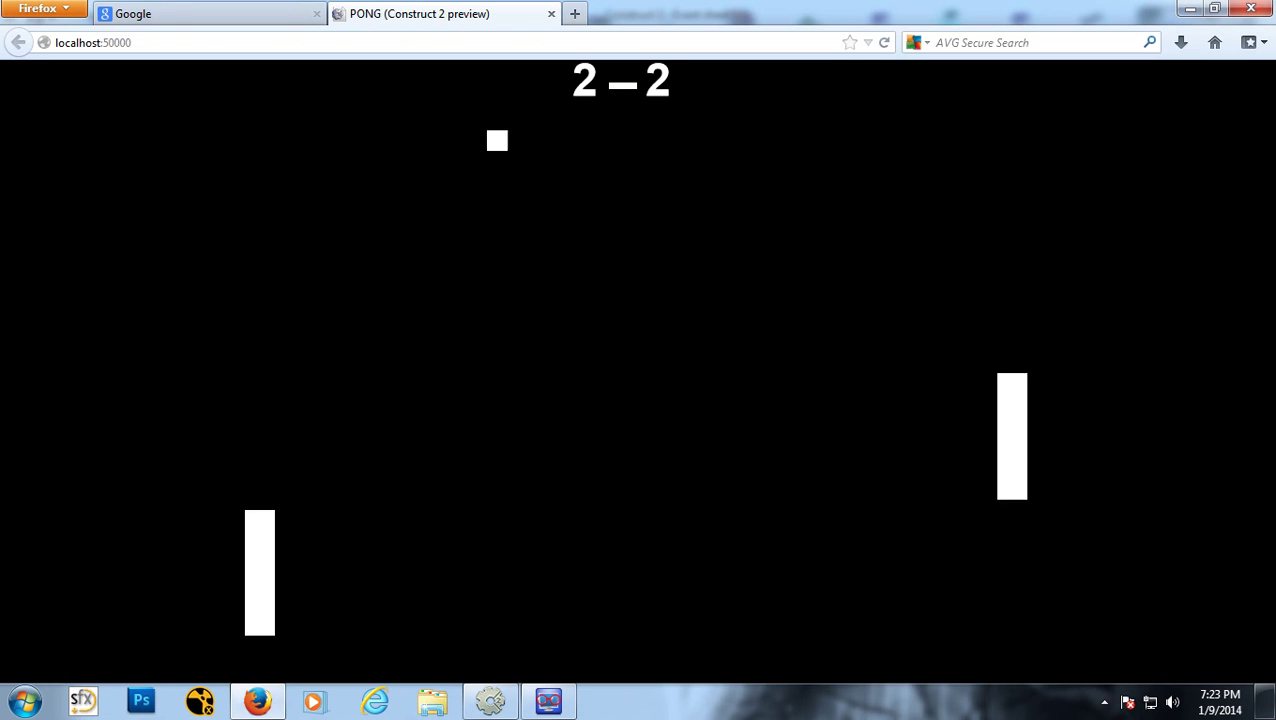
{"action": "key", "text": "Up"}
{"action": "key", "text": "Down"}
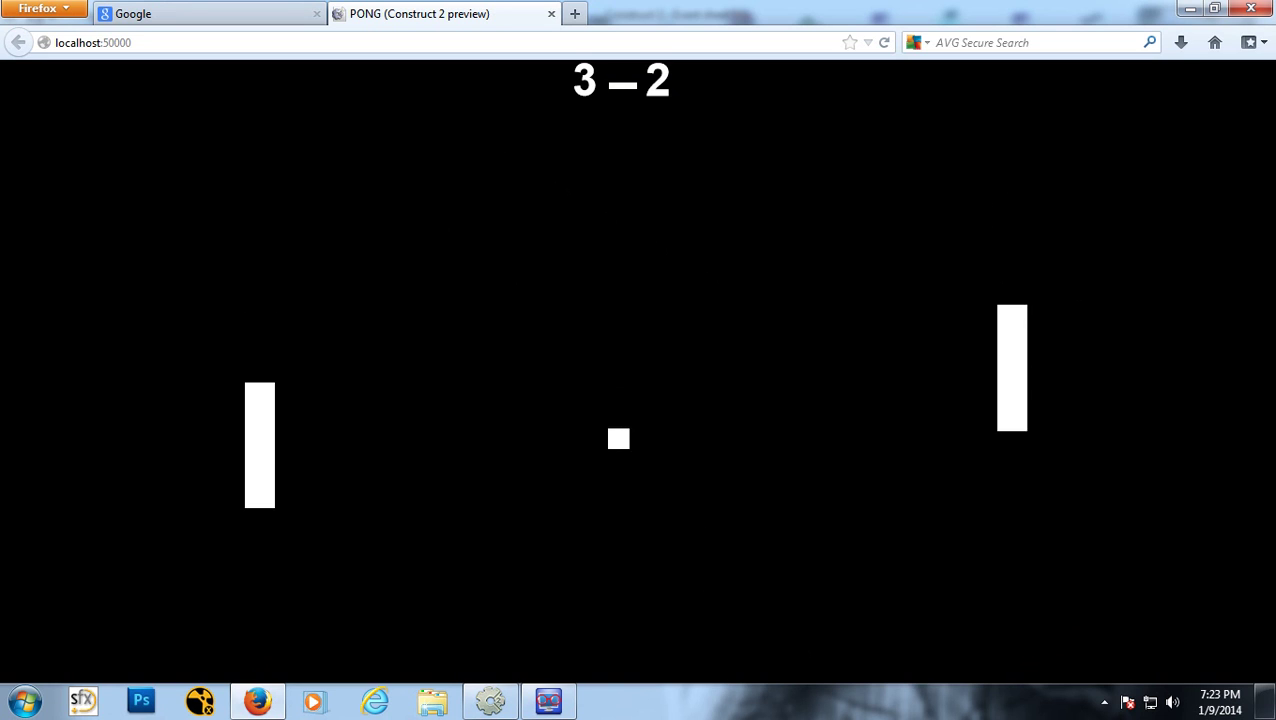
{"action": "key", "text": "Down"}
{"action": "key", "text": "Up"}
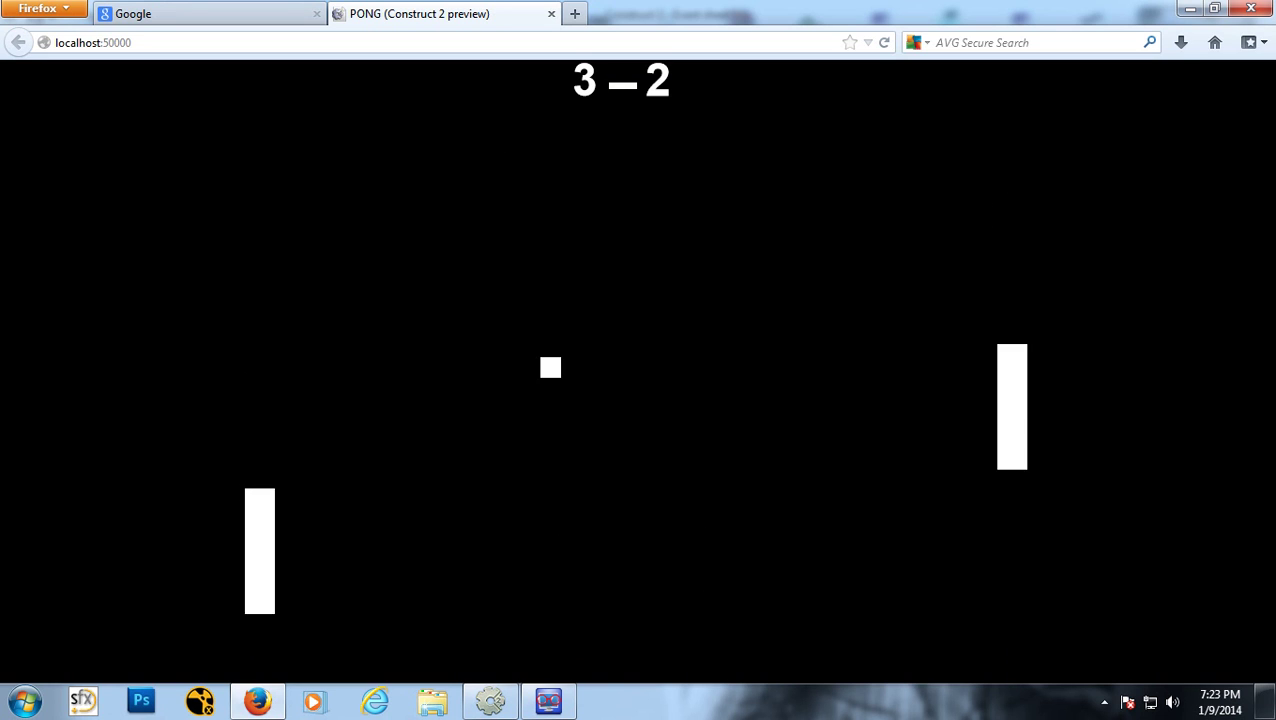
{"action": "left_click", "coordinate": [551, 14]}
{"action": "left_click", "coordinate": [492, 700]}
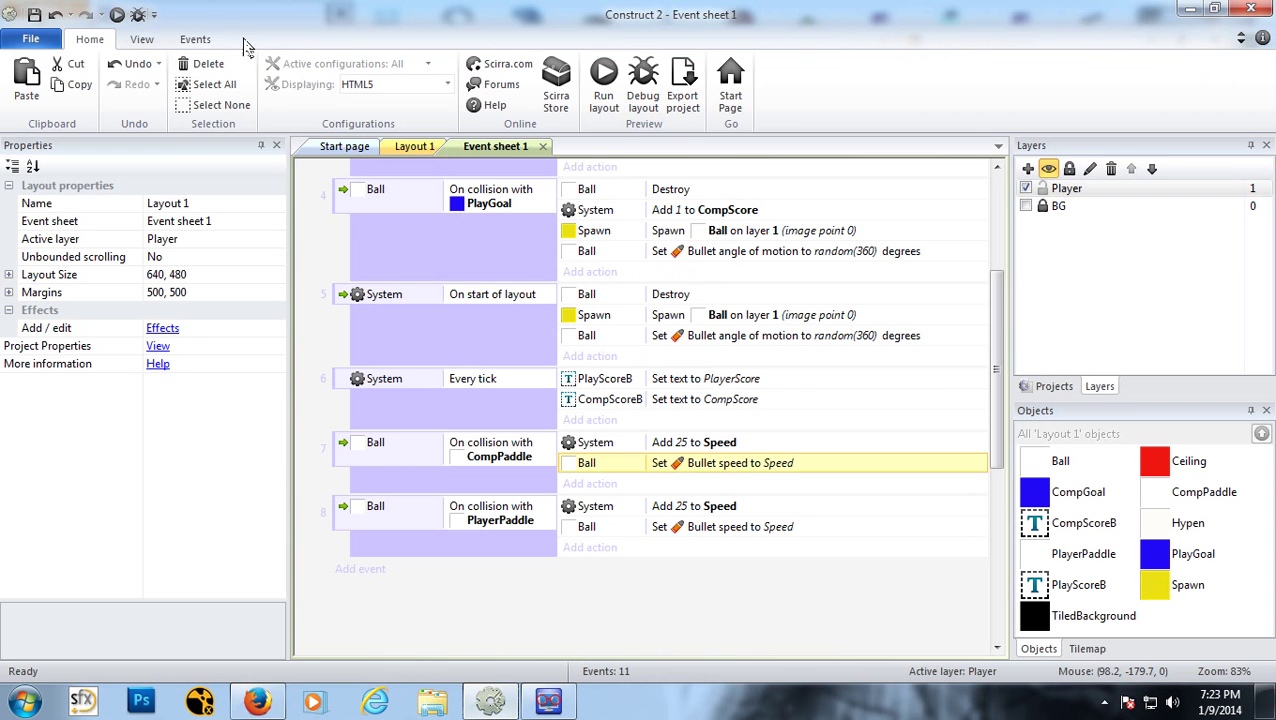
Step: Run the layout in debug mode and bring the inspector's global variables into view
{"action": "left_click", "coordinate": [137, 20]}
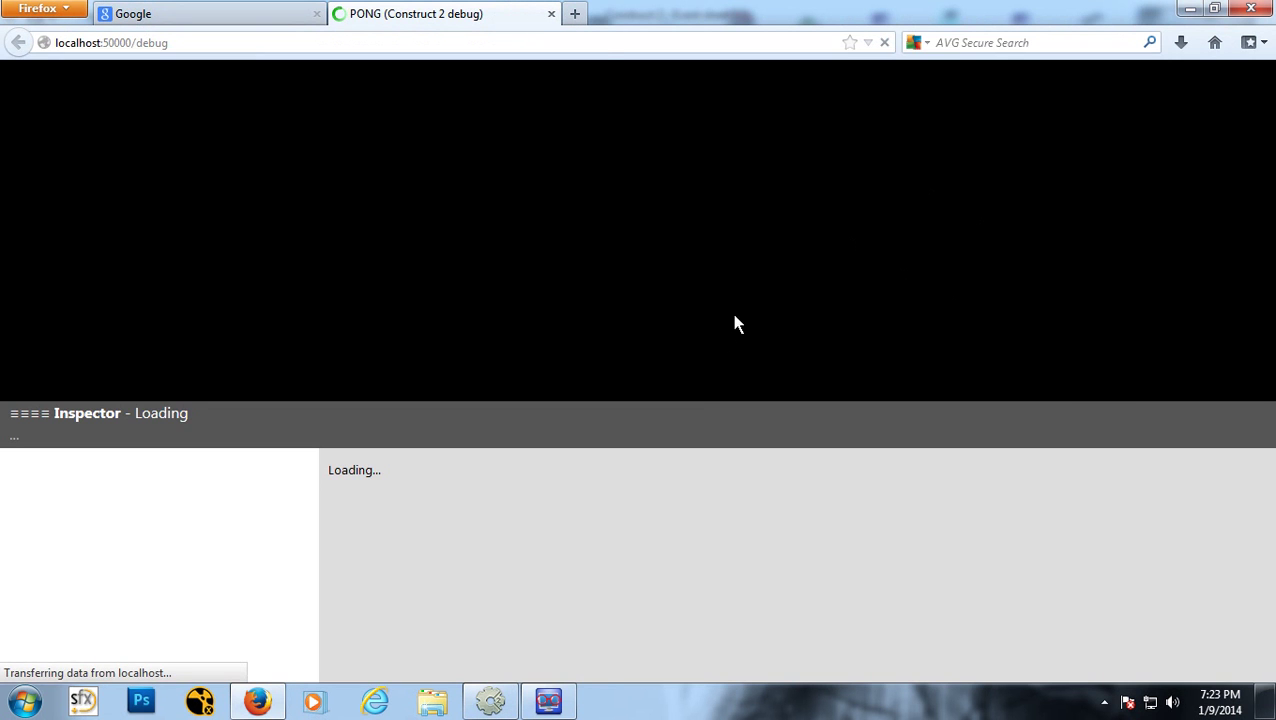
{"action": "scroll", "coordinate": [1268, 543], "scroll_direction": "down", "scroll_amount": 1}
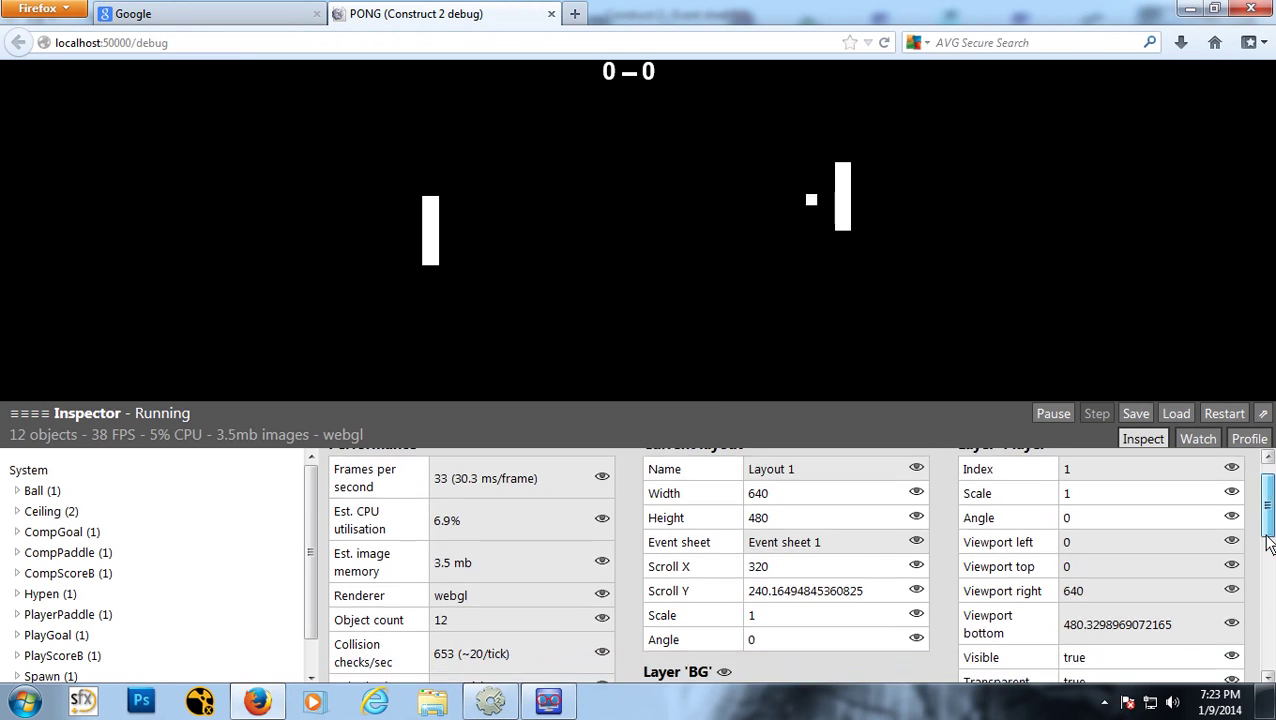
{"action": "scroll", "coordinate": [1268, 543], "scroll_direction": "down", "scroll_amount": 5}
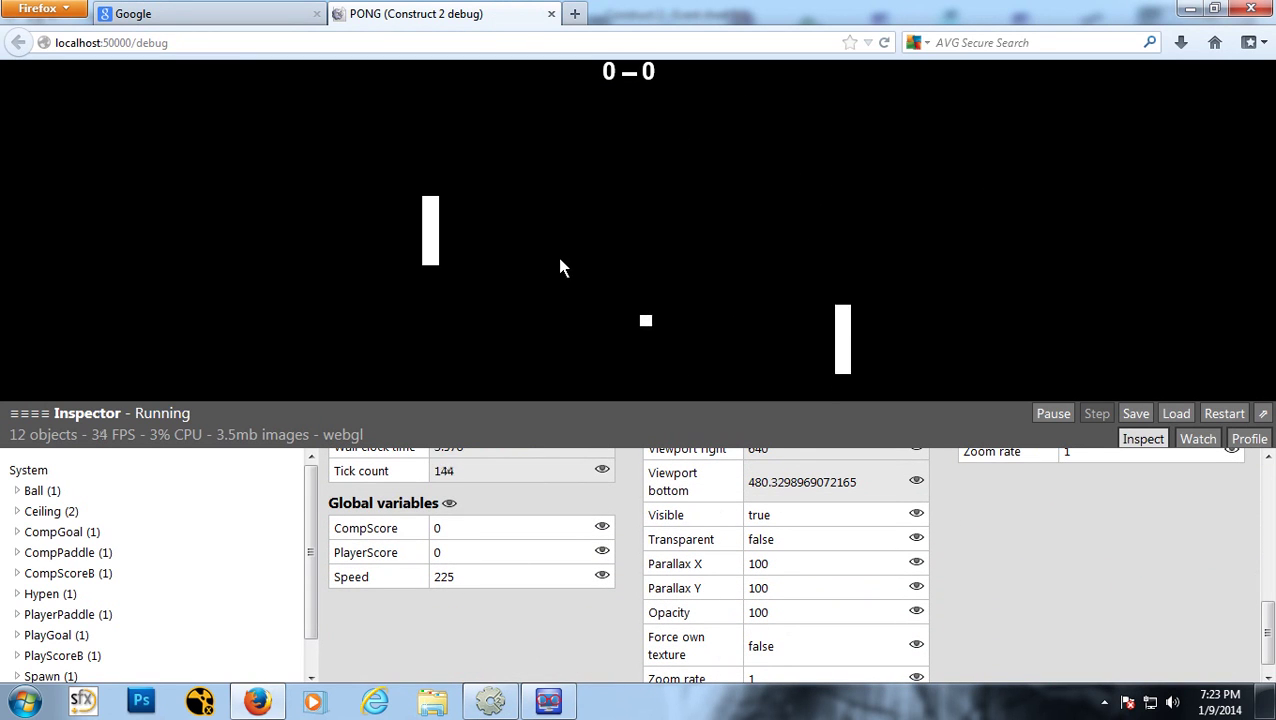
Step: Play the debug preview while watching the Speed variable across paddle hits and a goal, close it, and return to Construct 2
{"action": "key", "text": "Up"}
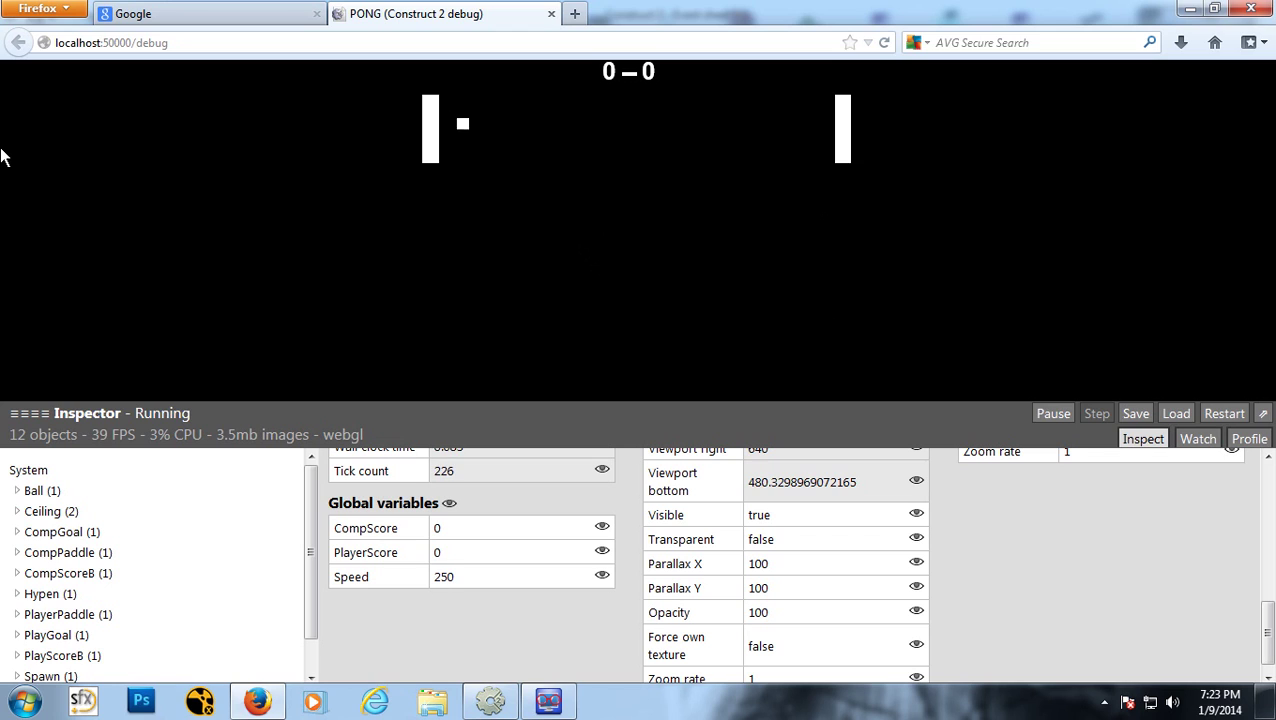
{"action": "key", "text": "Down"}
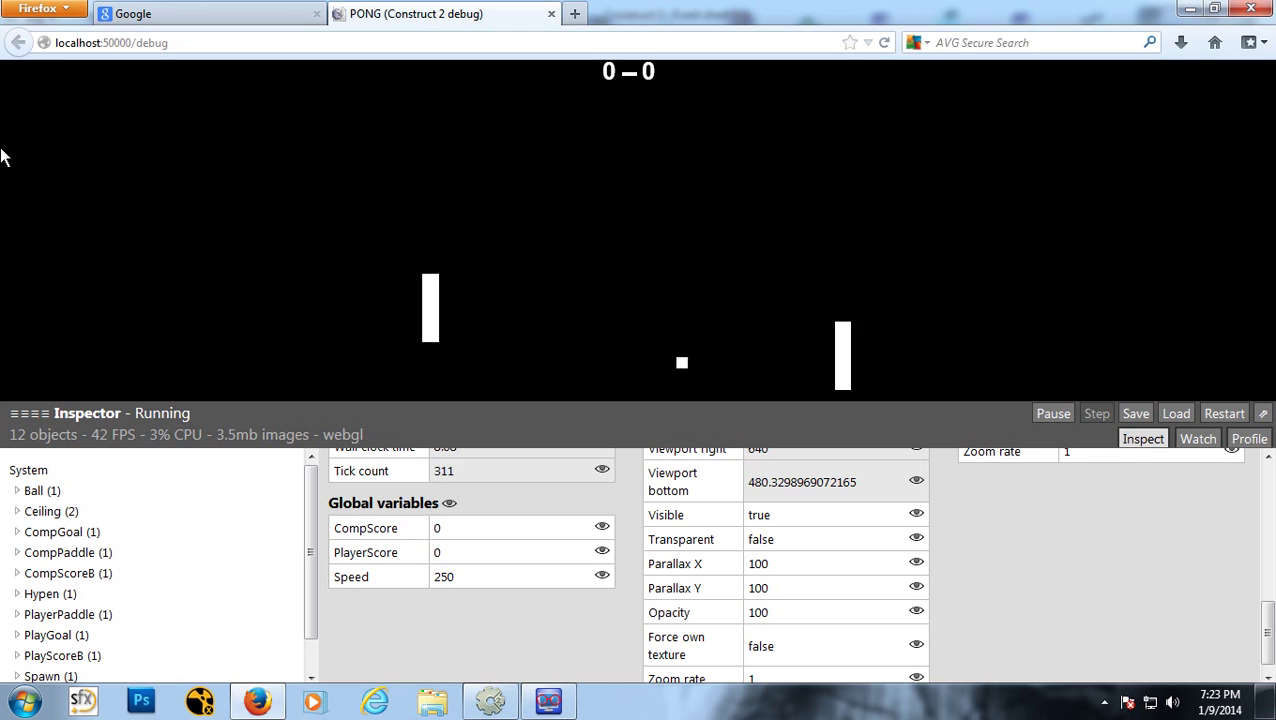
{"action": "key", "text": "Up"}
{"action": "key", "text": "Down"}
{"action": "key", "text": "Up"}
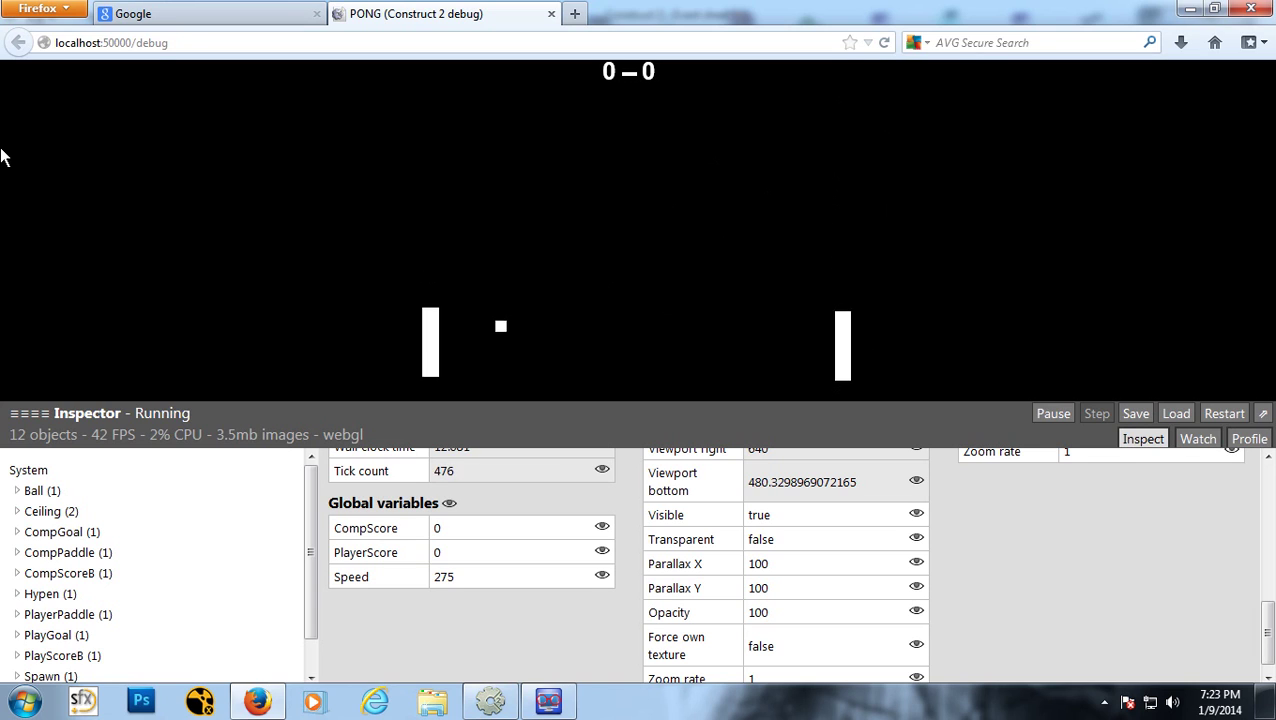
{"action": "key", "text": "Up"}
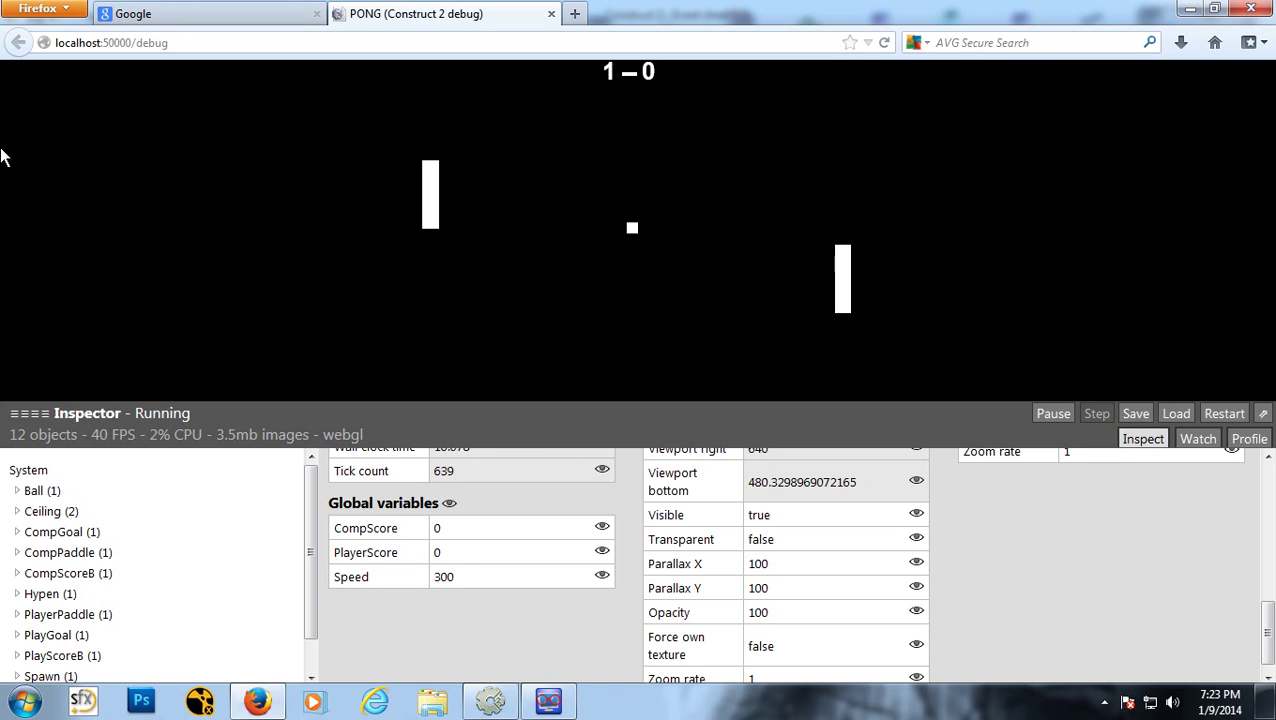
{"action": "key", "text": "Down"}
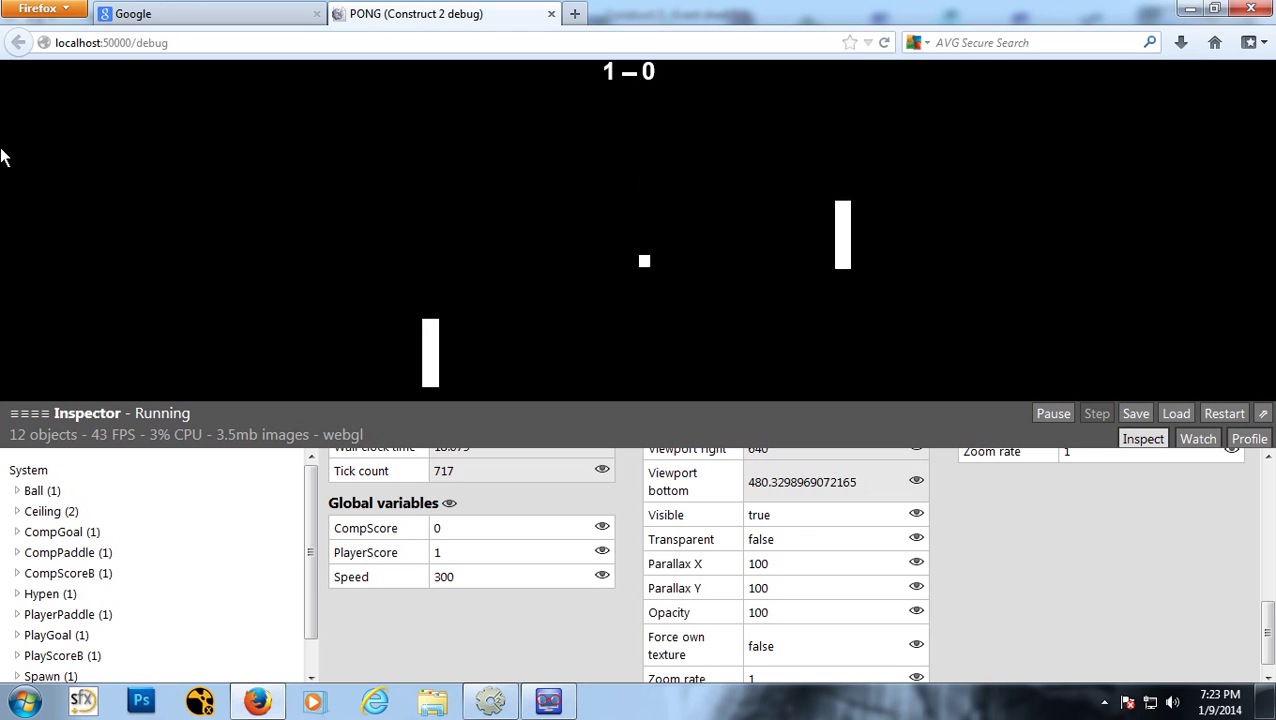
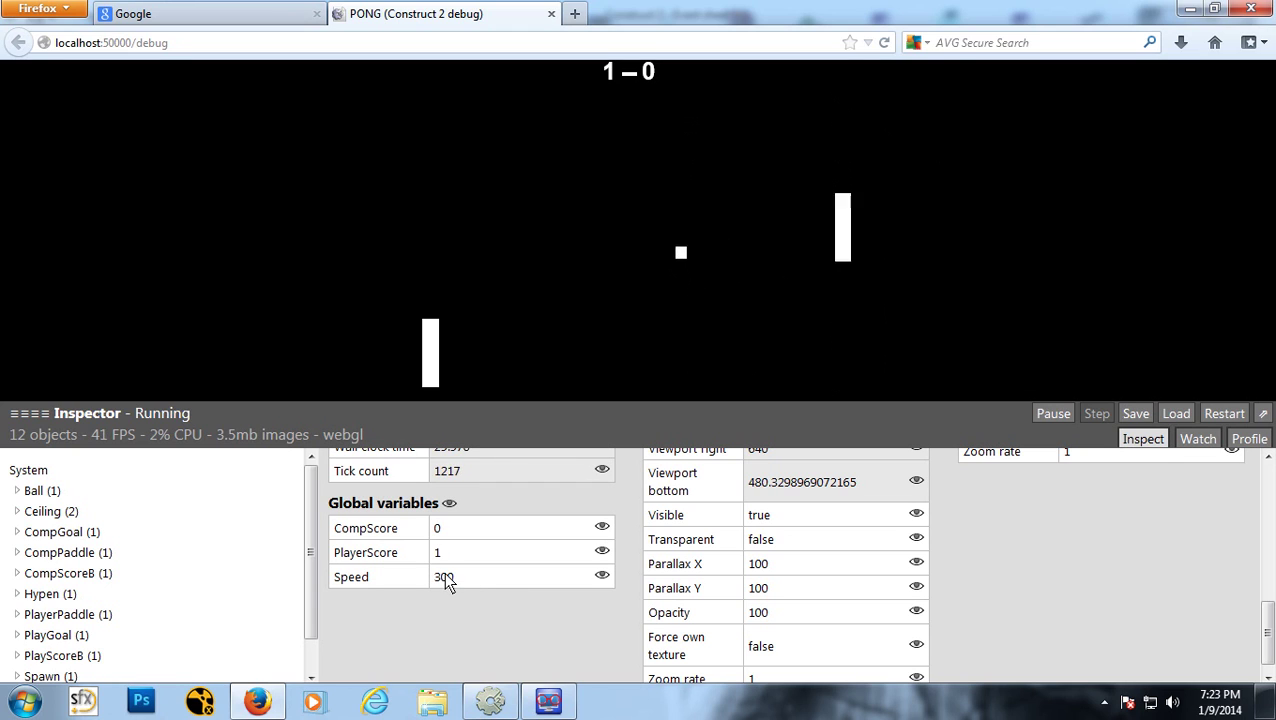
{"action": "left_click", "coordinate": [551, 14]}
{"action": "left_click", "coordinate": [498, 704]}
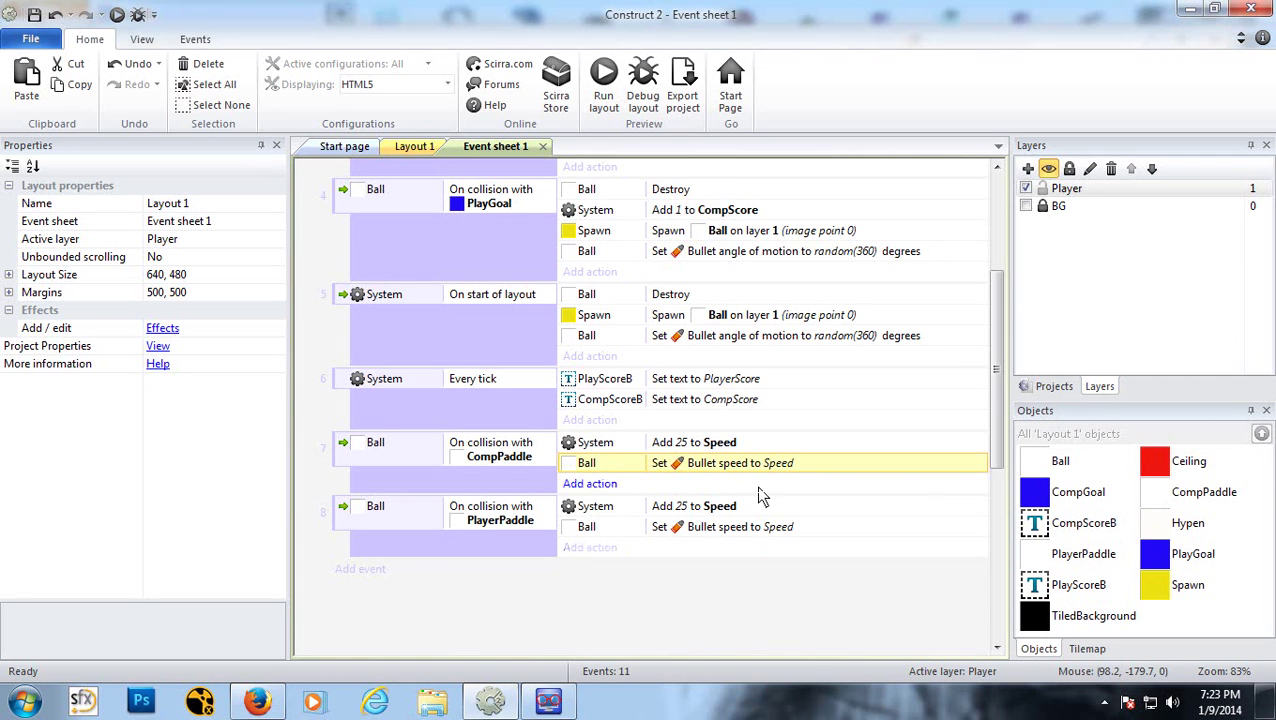
Step: Add a System "Set value" action to the On start of layout event that sets Speed to 200
{"action": "scroll", "coordinate": [760, 495], "scroll_direction": "up", "scroll_amount": 1}
{"action": "scroll", "coordinate": [722, 500], "scroll_direction": "up", "scroll_amount": 1}
{"action": "left_click", "coordinate": [605, 476]}
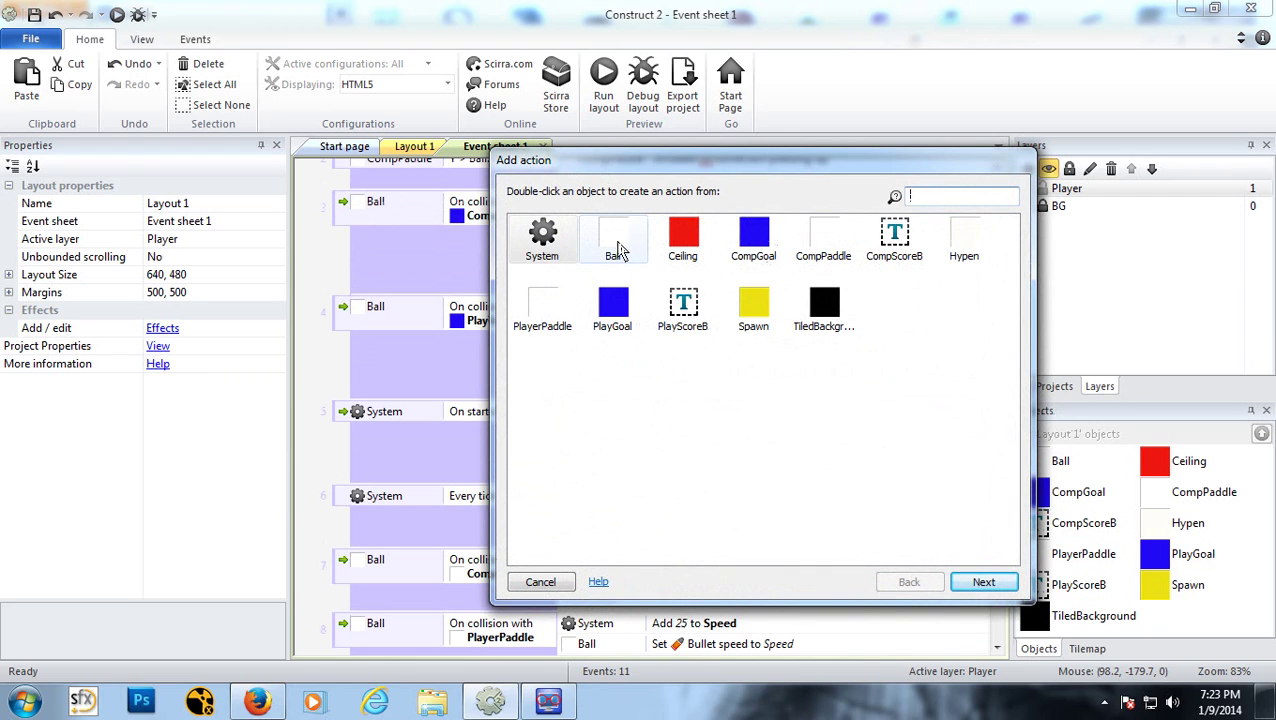
{"action": "double_click", "coordinate": [537, 255]}
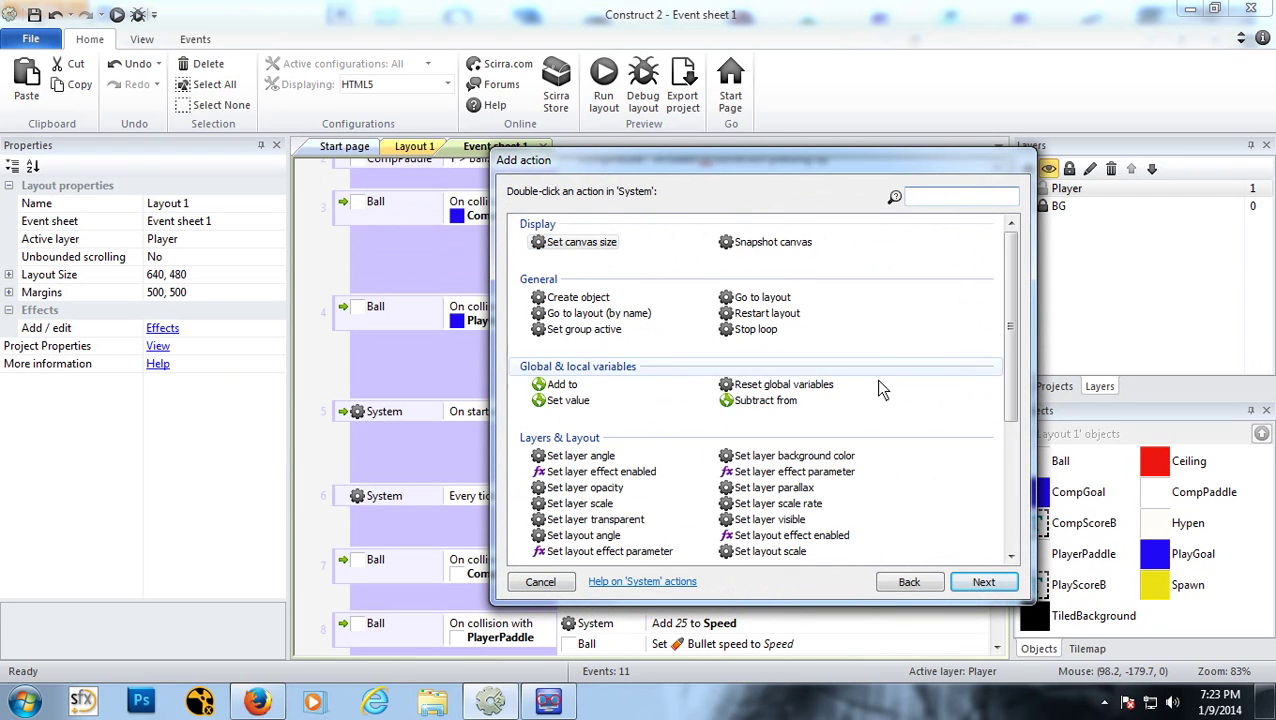
{"action": "left_click_drag", "start_coordinate": [1010, 327], "coordinate": [1013, 392]}
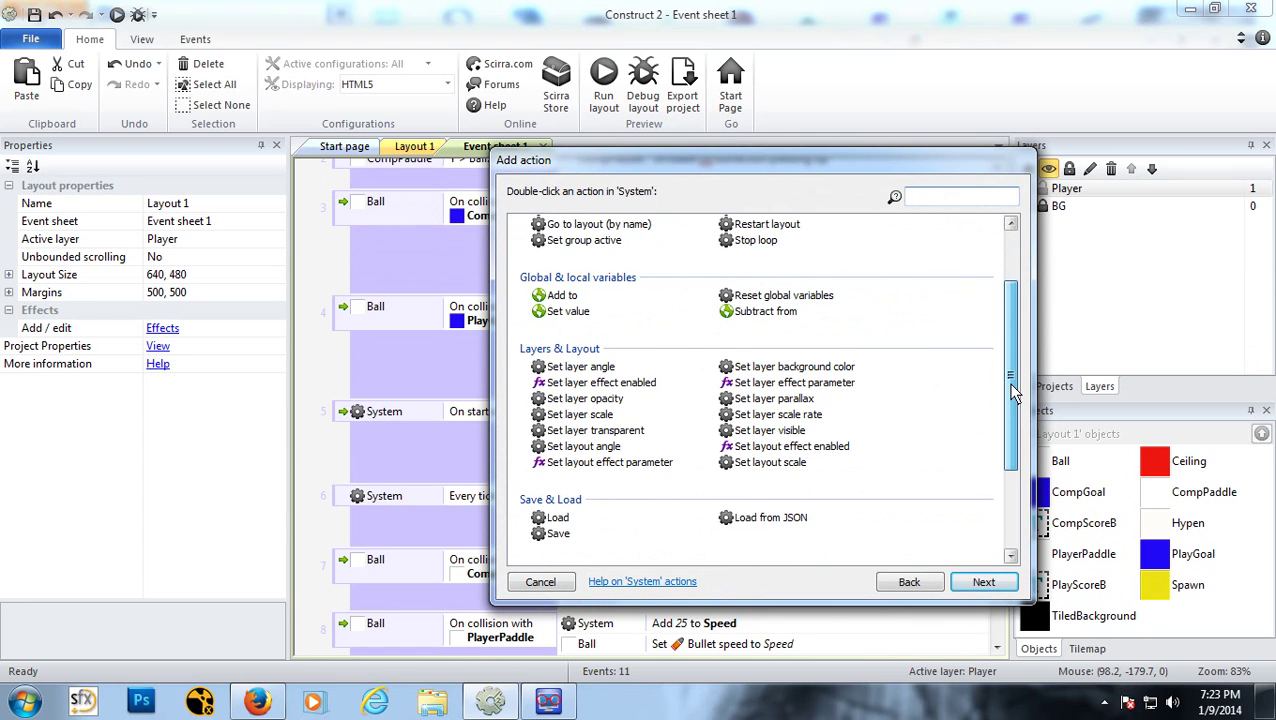
{"action": "scroll", "coordinate": [652, 370], "scroll_direction": "up", "scroll_amount": 3}
{"action": "double_click", "coordinate": [567, 410]}
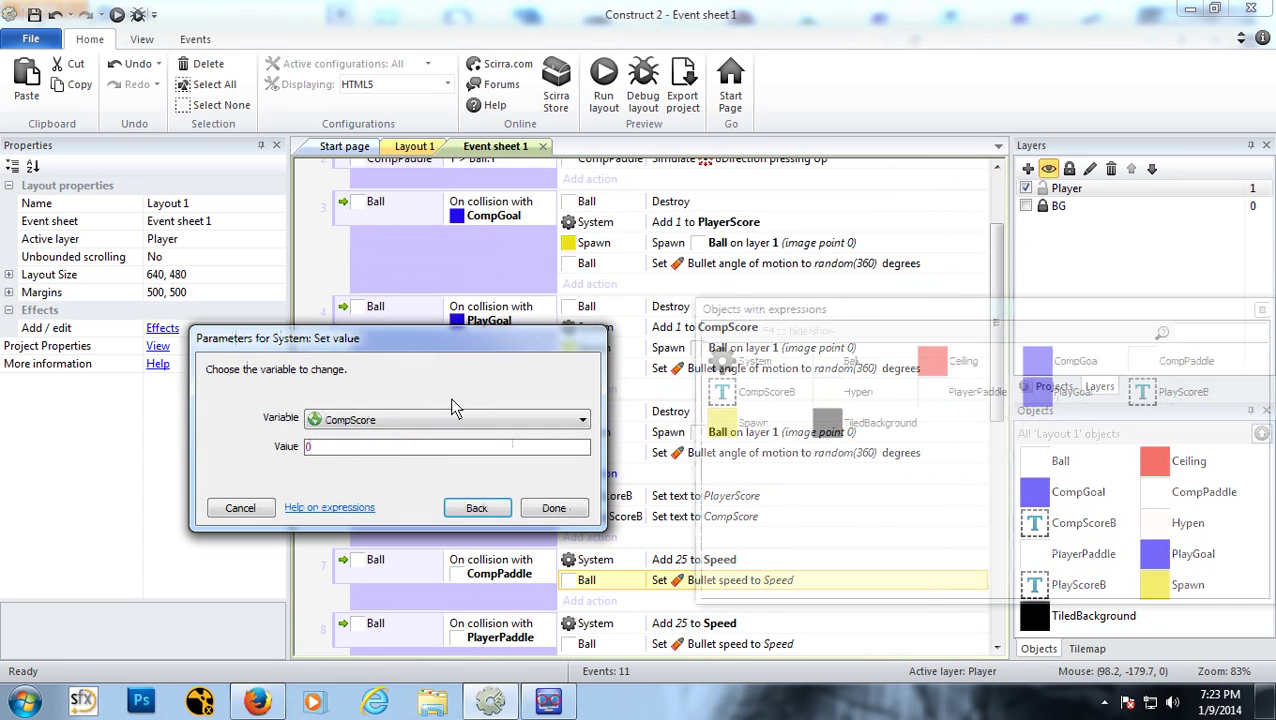
{"action": "left_click", "coordinate": [405, 428]}
{"action": "left_click", "coordinate": [378, 467]}
{"action": "left_click", "coordinate": [402, 445]}
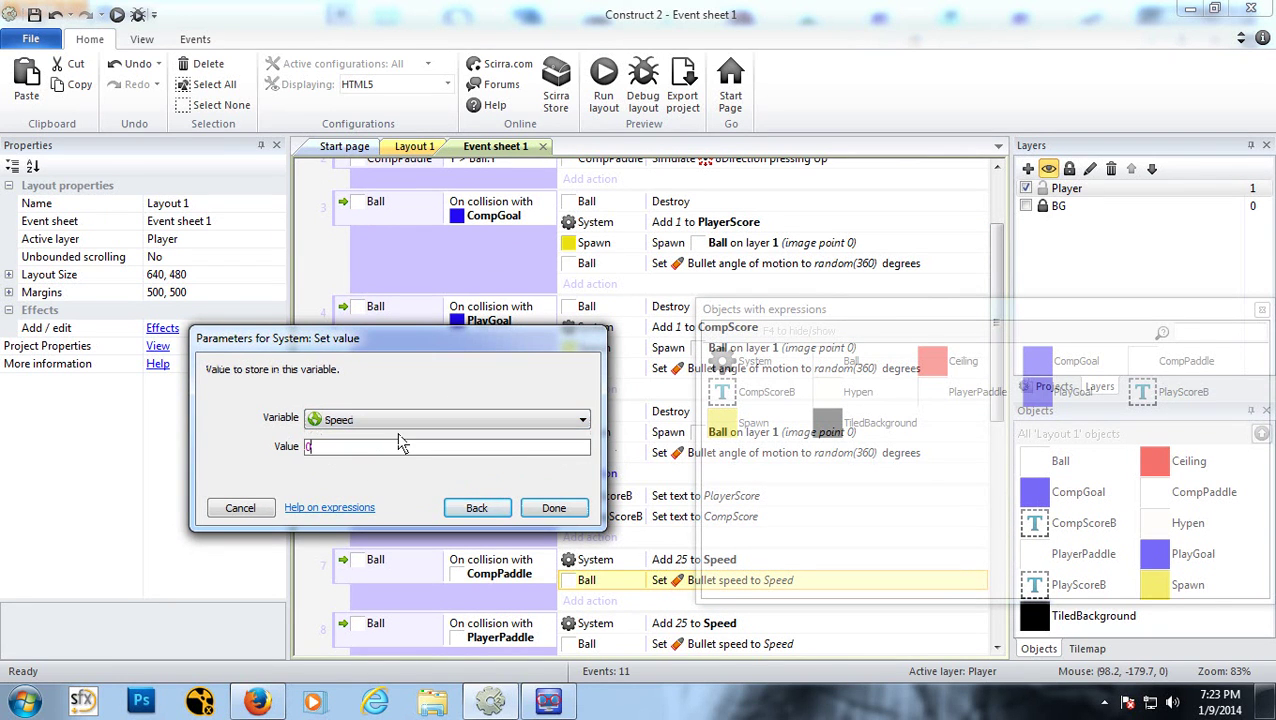
{"action": "left_click", "coordinate": [553, 507]}
Step: Copy the "Set Speed to 200" action into the Ball and PlayGoal collision event and delete the one under On start of layout
{"action": "left_click_drag", "start_coordinate": [708, 388], "coordinate": [714, 372]}
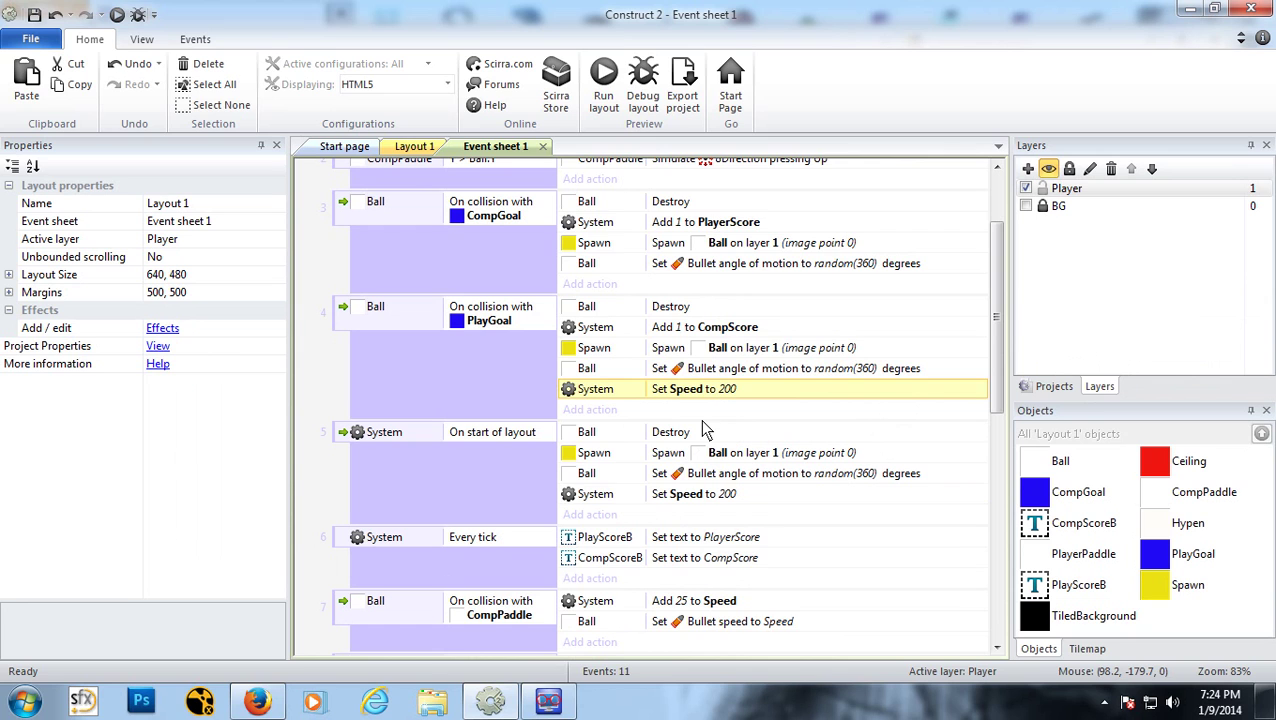
{"action": "left_click", "coordinate": [712, 496]}
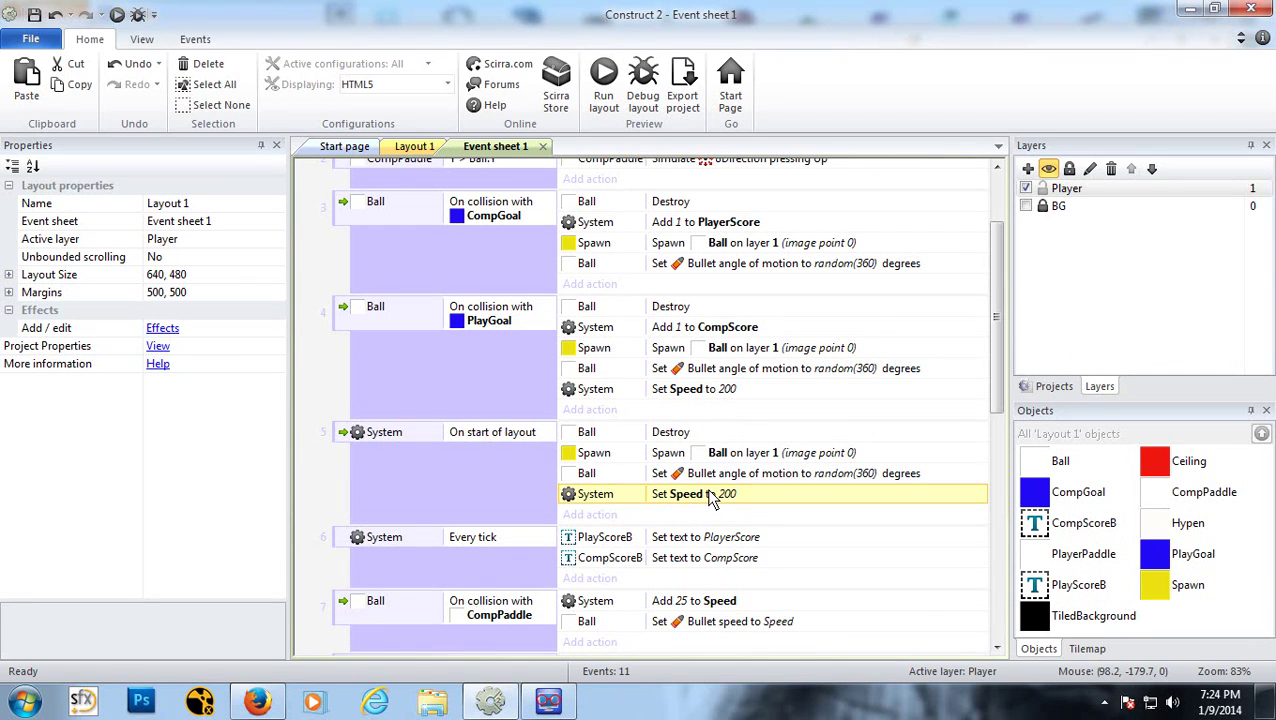
{"action": "key", "text": "Delete"}
Step: Paste the copied "Set Speed to 200" action at the end of the Ball and CompGoal collision event
{"action": "left_click", "coordinate": [710, 263]}
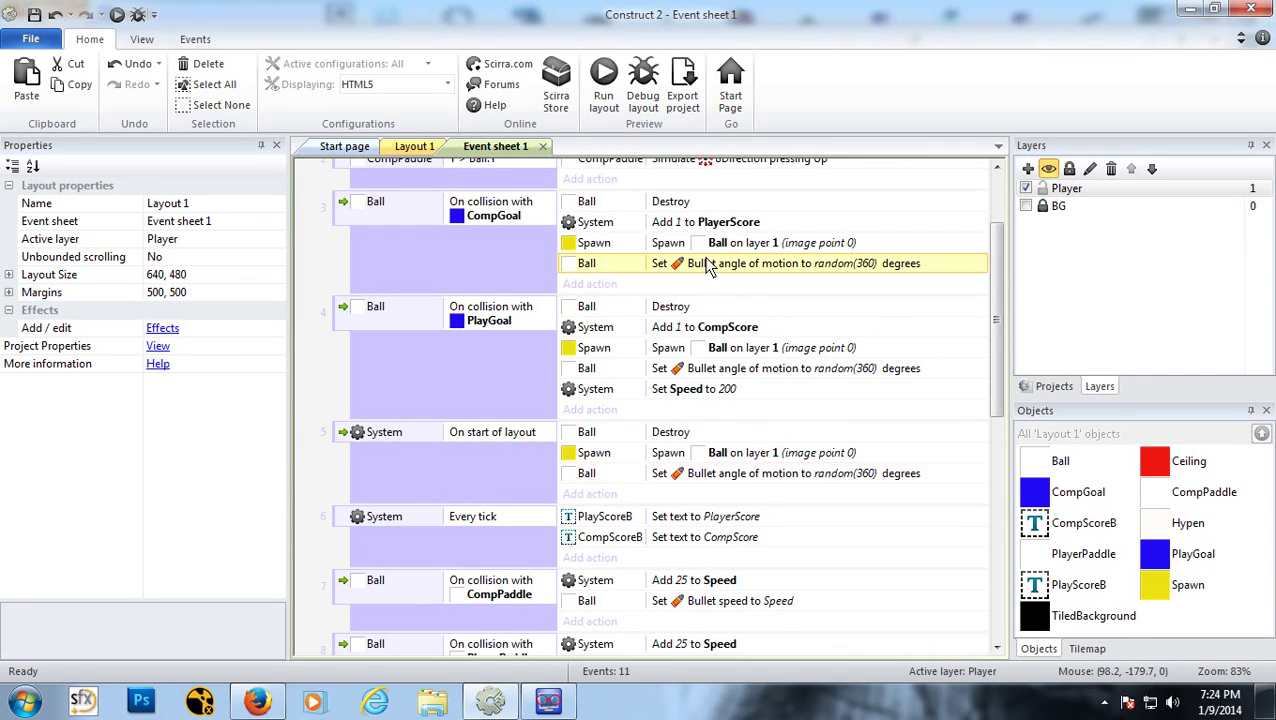
{"action": "key", "text": "ctrl+v"}
{"action": "scroll", "coordinate": [737, 318], "scroll_direction": "up", "scroll_amount": 2}
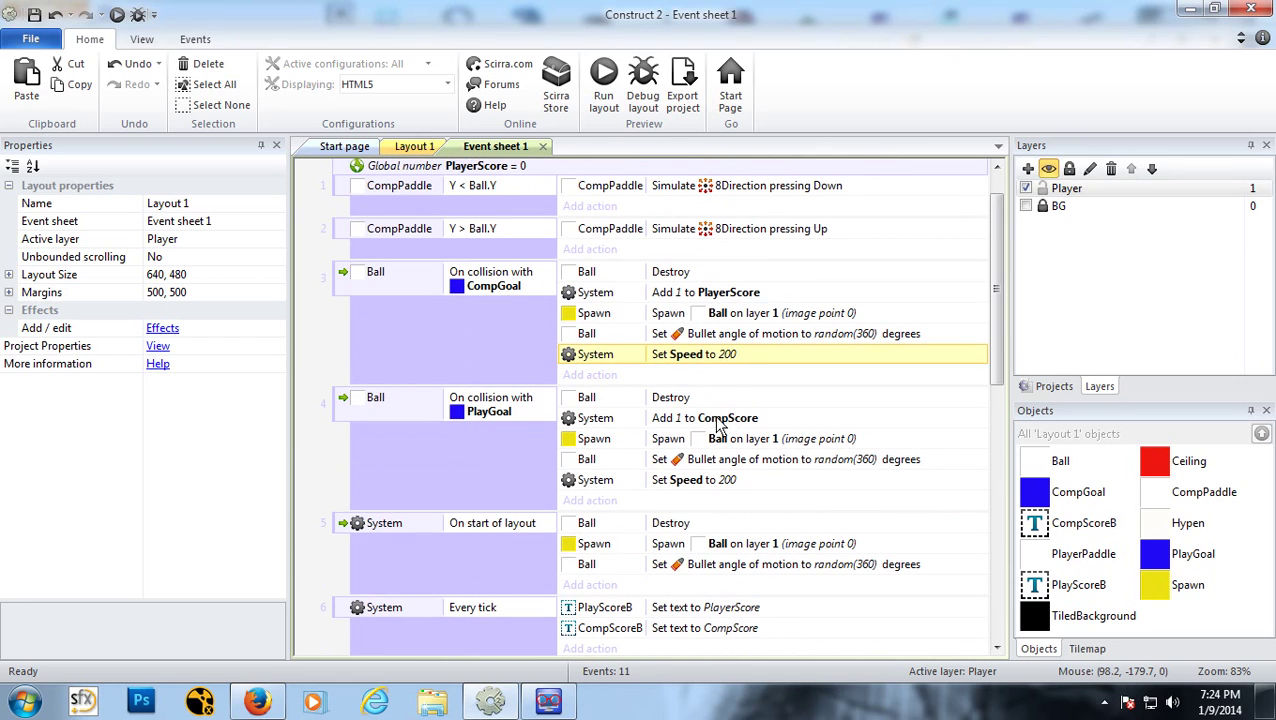
{"action": "key", "text": "Delete"}
{"action": "left_click", "coordinate": [726, 460]}
{"action": "key", "text": "Delete"}
{"action": "scroll", "coordinate": [724, 466], "scroll_direction": "down", "scroll_amount": 1}
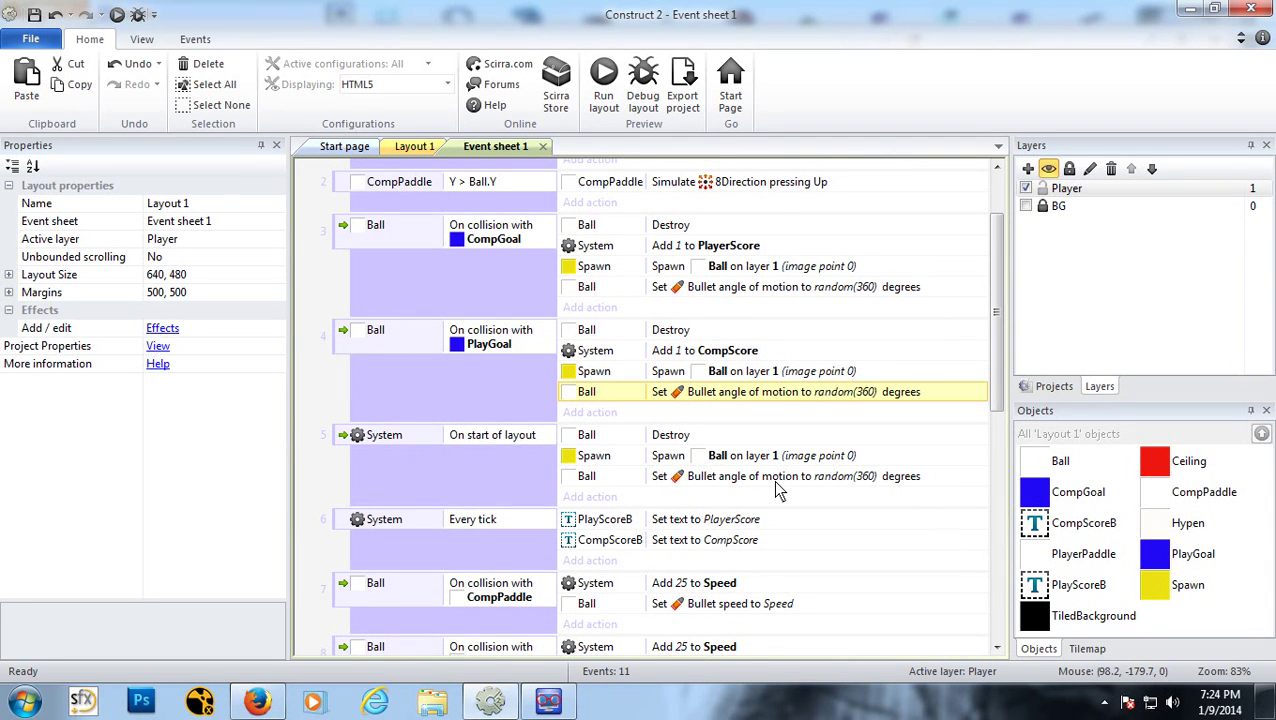
{"action": "key", "text": "ctrl+z"}
{"action": "key", "text": "ctrl+z"}
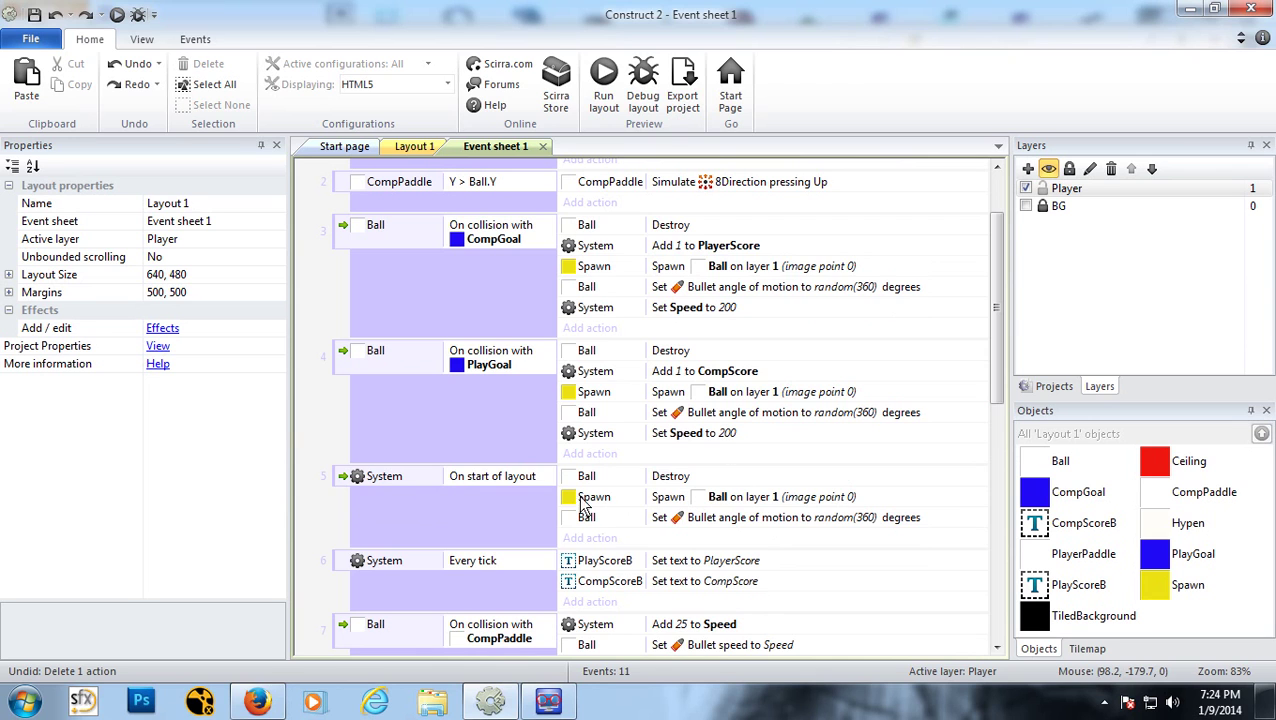
Step: Review the event sheet's goal and paddle events, return to Layout 1 and run the layout preview
{"action": "scroll", "coordinate": [580, 525], "scroll_direction": "up", "scroll_amount": 3}
{"action": "scroll", "coordinate": [607, 572], "scroll_direction": "down", "scroll_amount": 6}
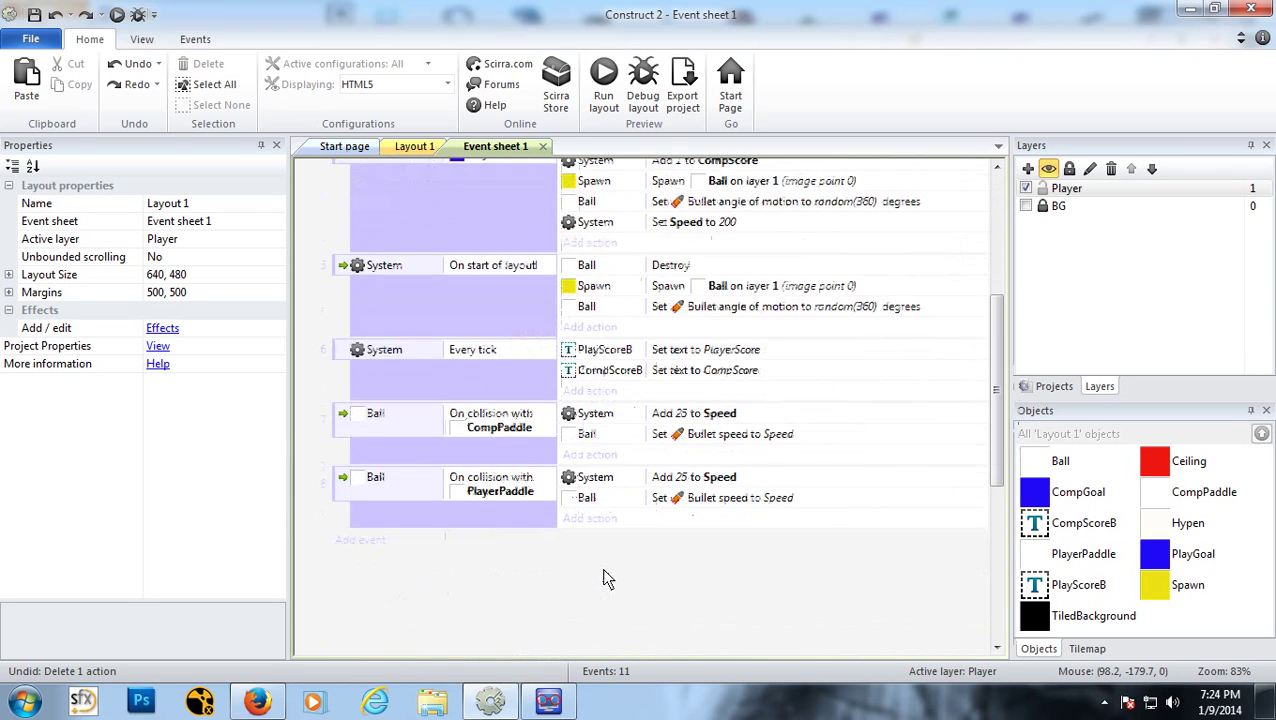
{"action": "scroll", "coordinate": [607, 578], "scroll_direction": "up", "scroll_amount": 1}
{"action": "left_click", "coordinate": [407, 149]}
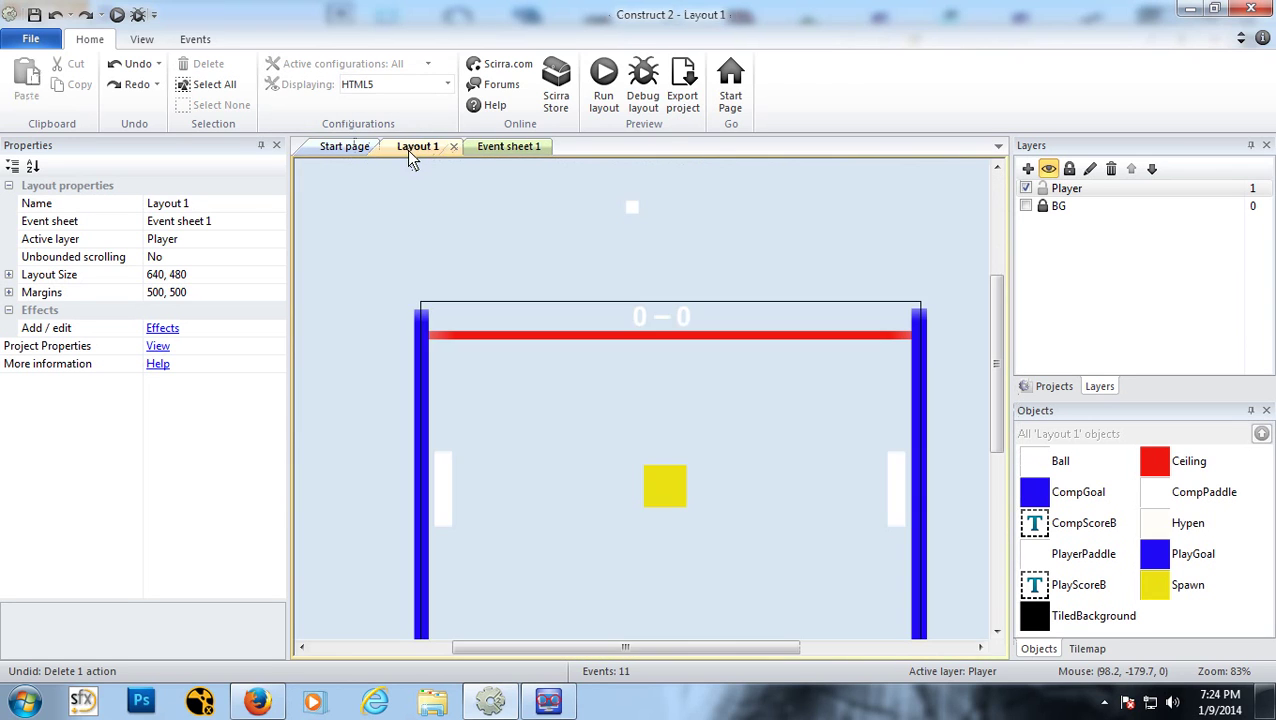
{"action": "left_click", "coordinate": [117, 15]}
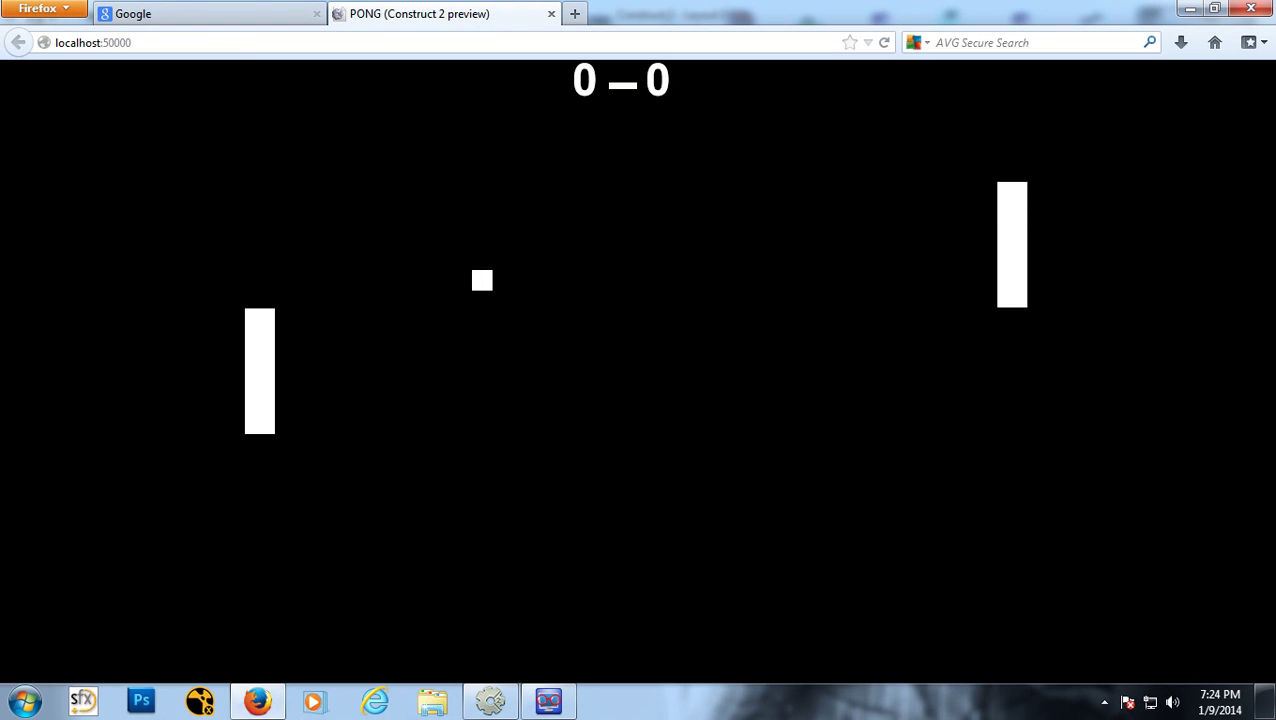
Step: Play the Pong preview through several paddle hits and goals to check the ball's speed, close it, and return to Construct 2
{"action": "key", "text": "Down"}
{"action": "key", "text": "Up"}
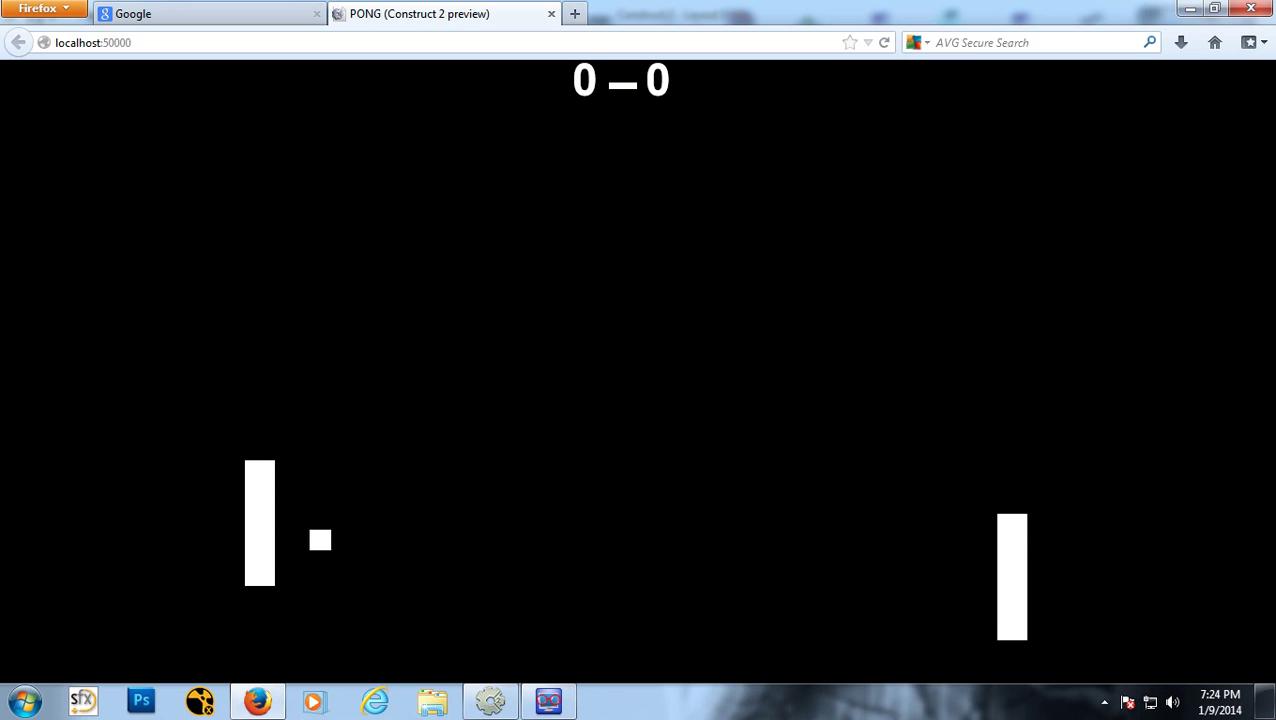
{"action": "key", "text": "Up"}
{"action": "key", "text": "Down"}
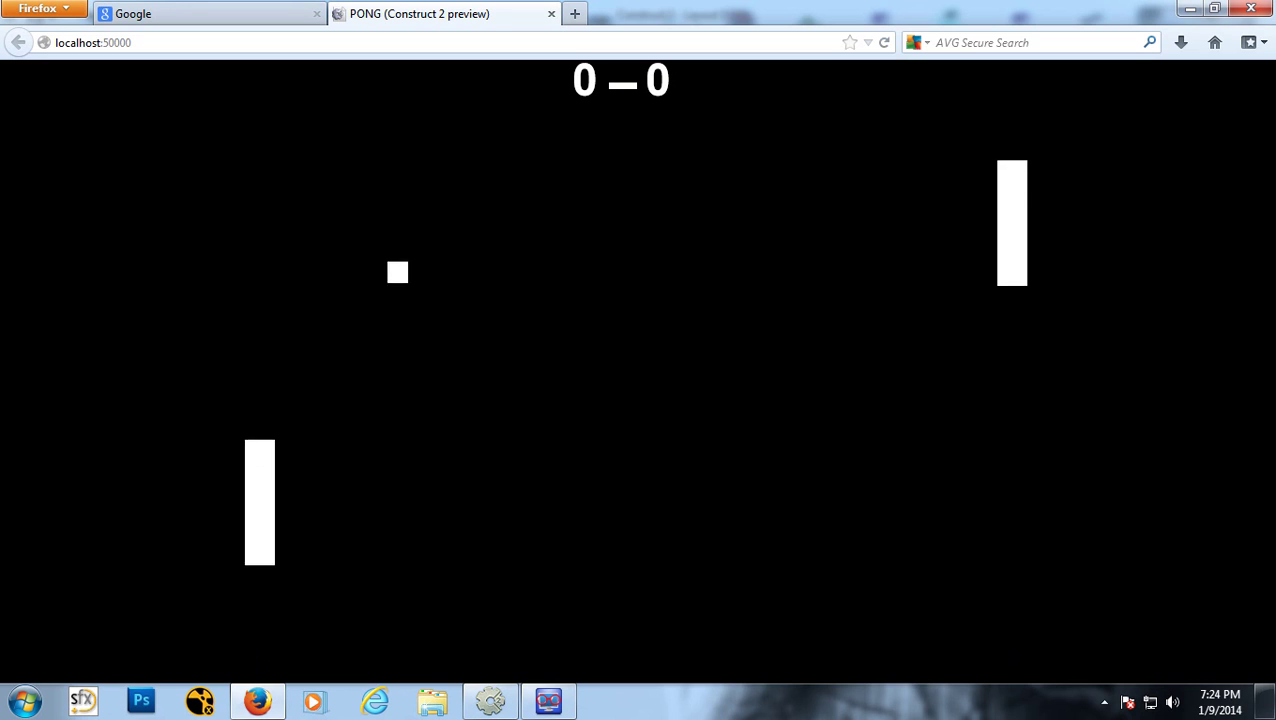
{"action": "key", "text": "Down"}
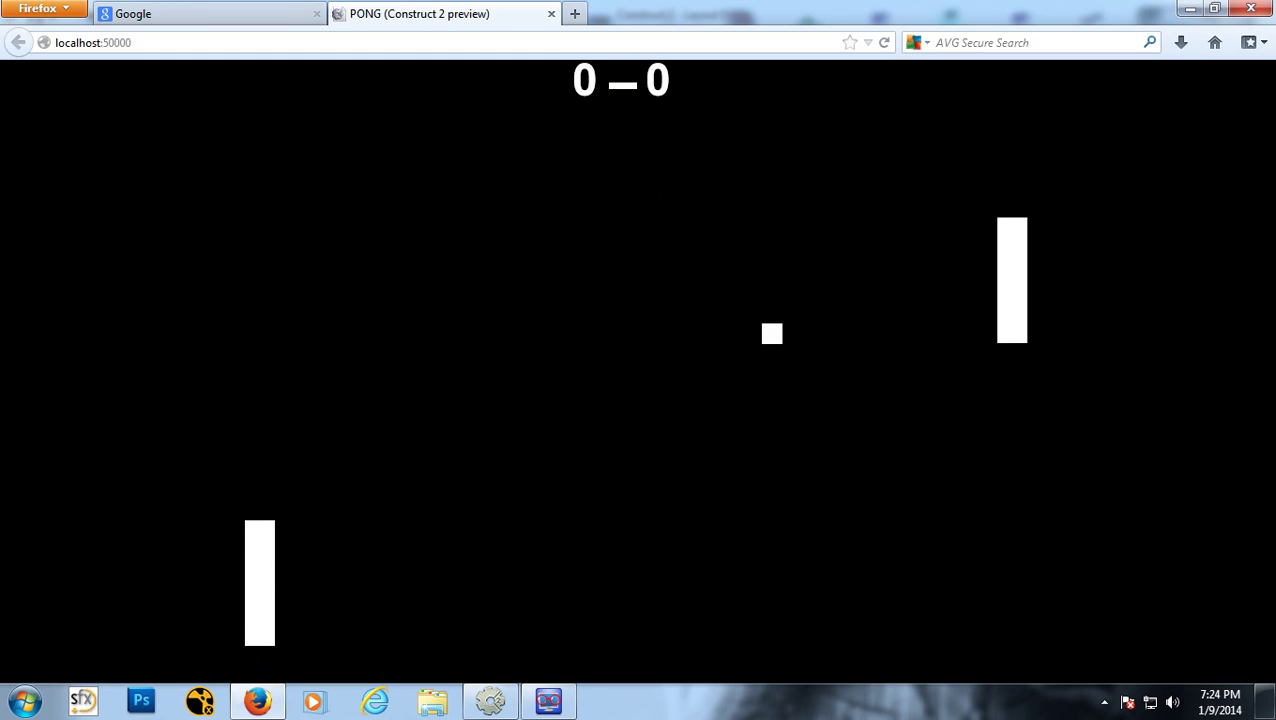
{"action": "key", "text": "Up"}
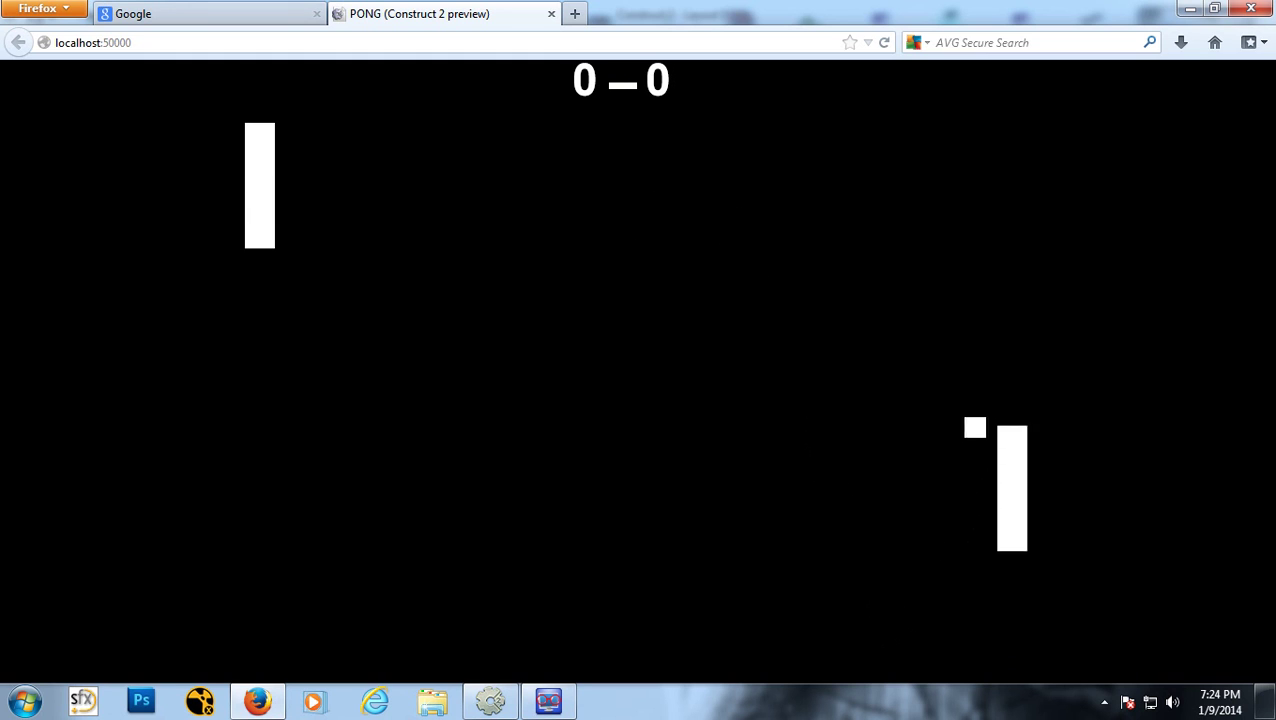
{"action": "key", "text": "Down"}
{"action": "key", "text": "Down"}
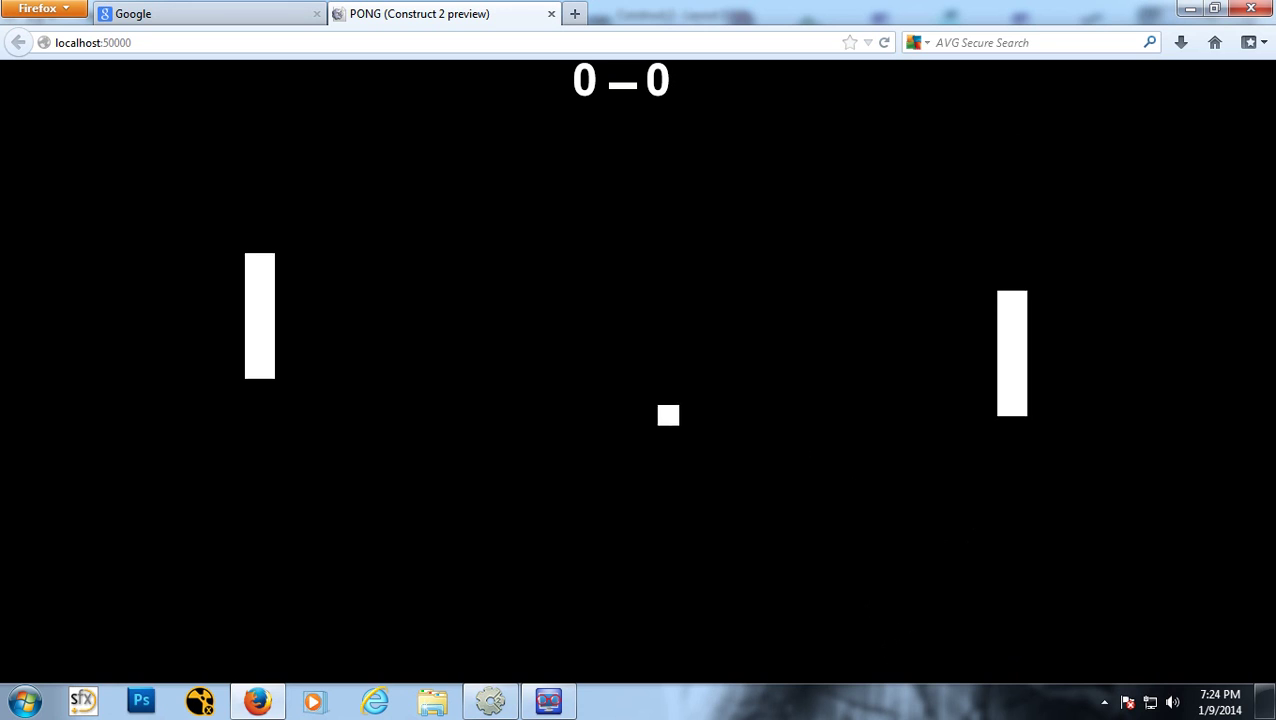
{"action": "key", "text": "Up"}
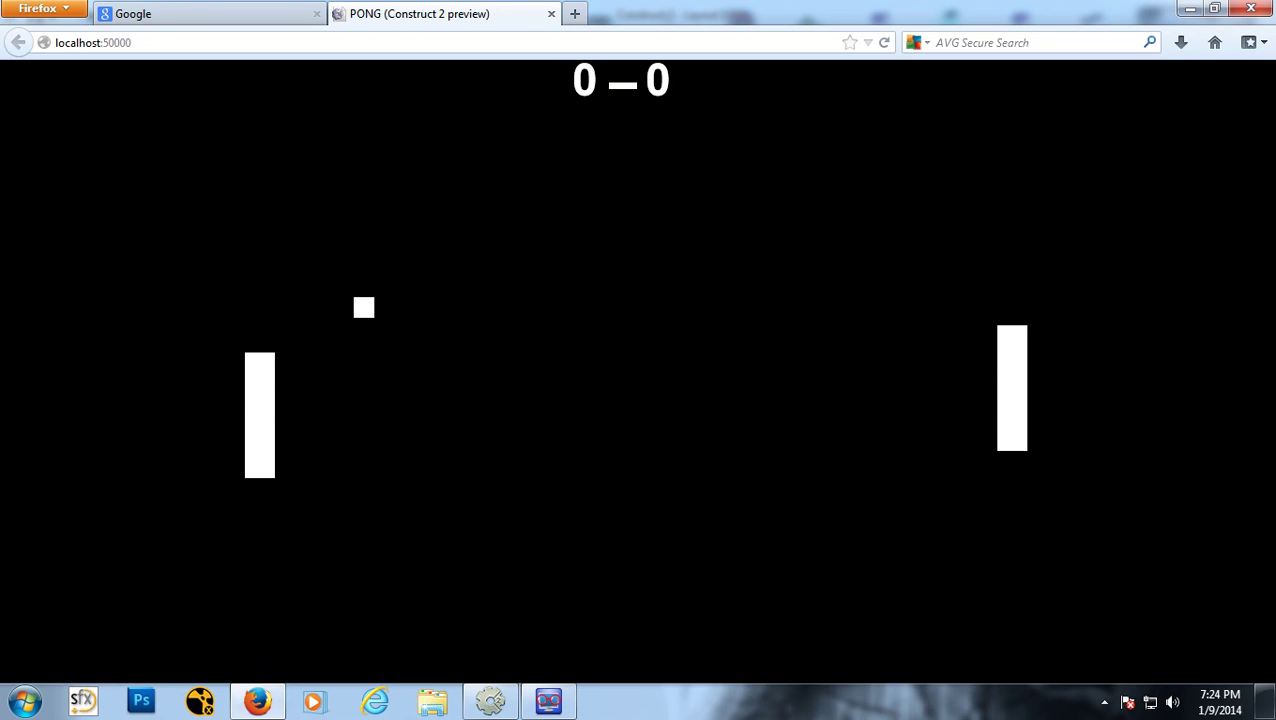
{"action": "key", "text": "Down"}
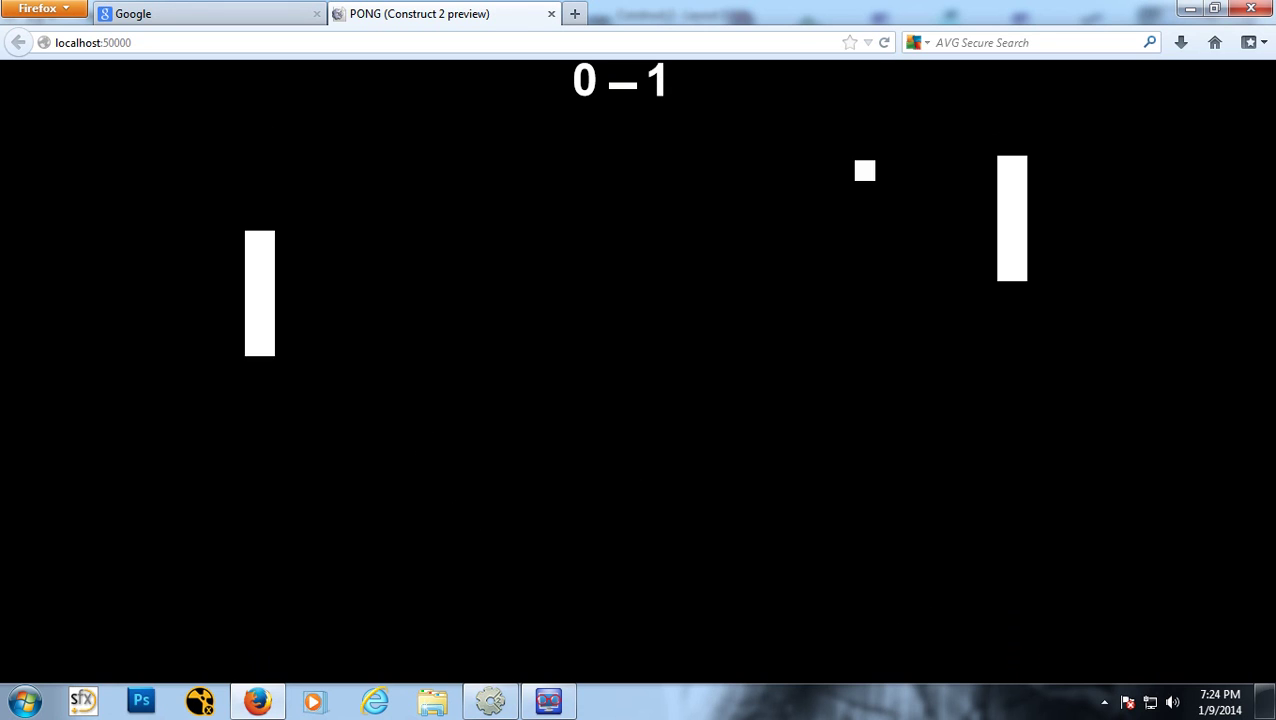
{"action": "key", "text": "Up"}
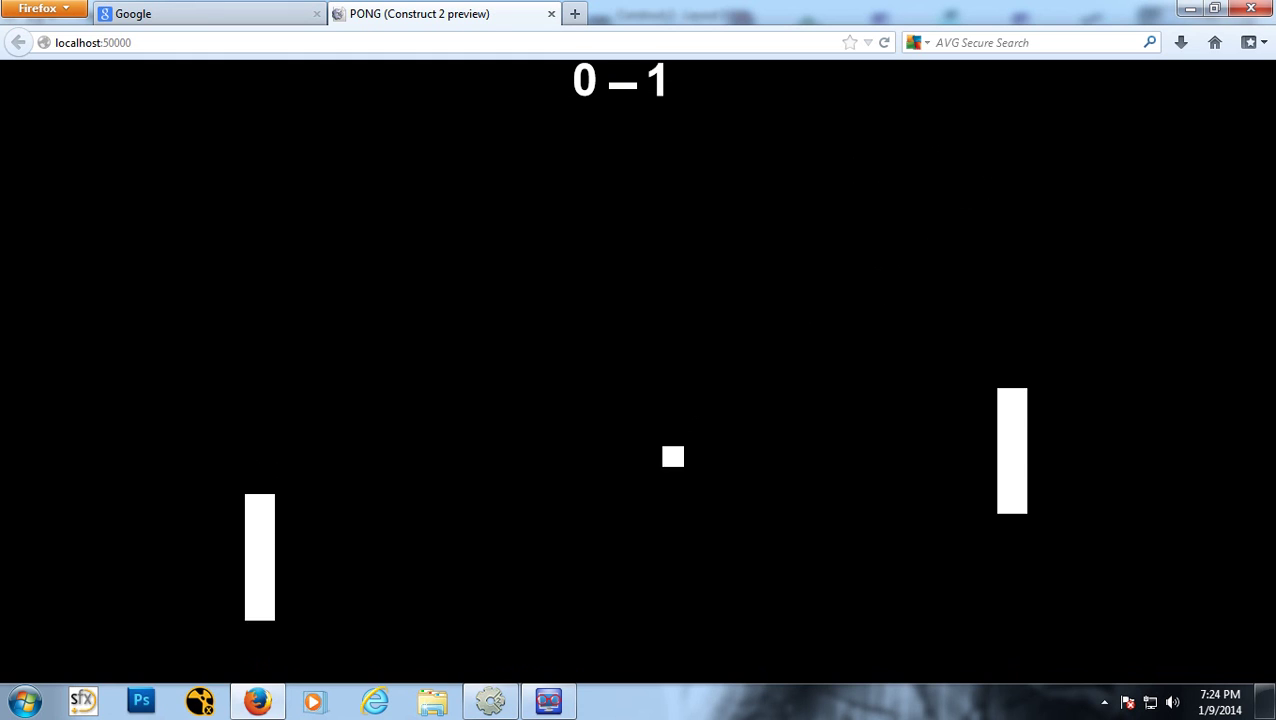
{"action": "key", "text": "Down"}
{"action": "key", "text": "Up"}
{"action": "key", "text": "Up"}
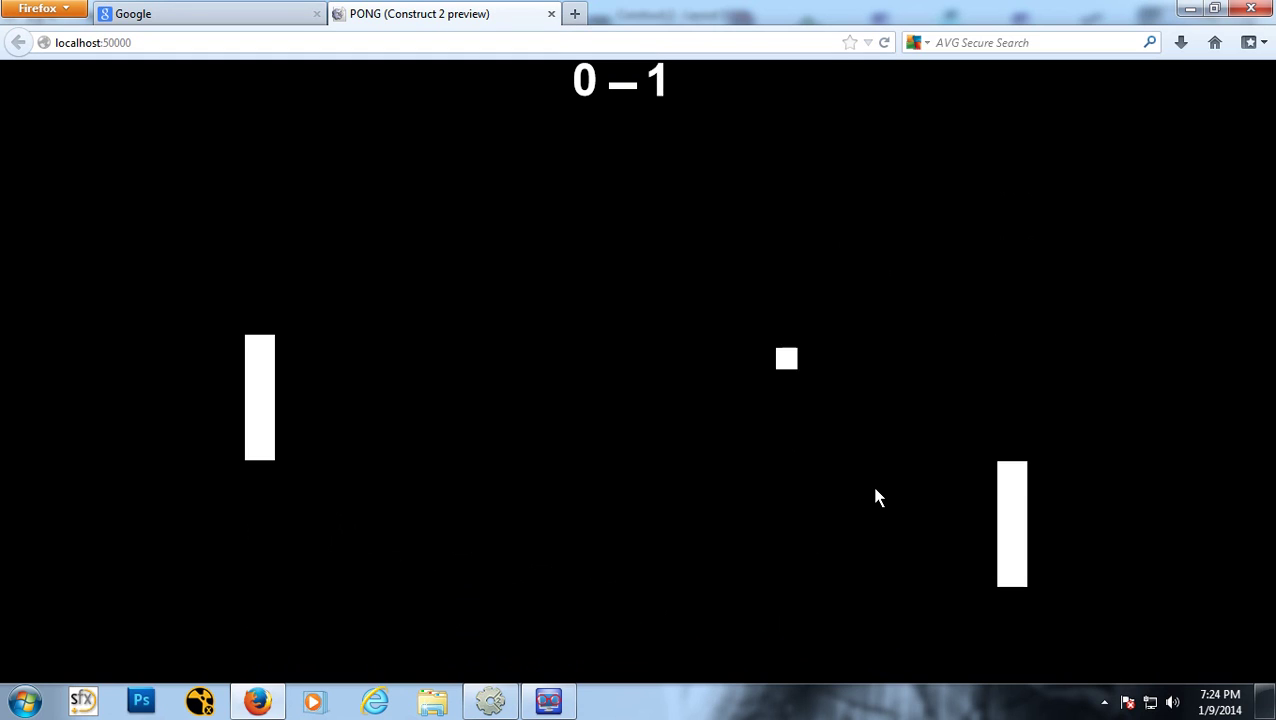
{"action": "key", "text": "Up"}
{"action": "key", "text": "Down"}
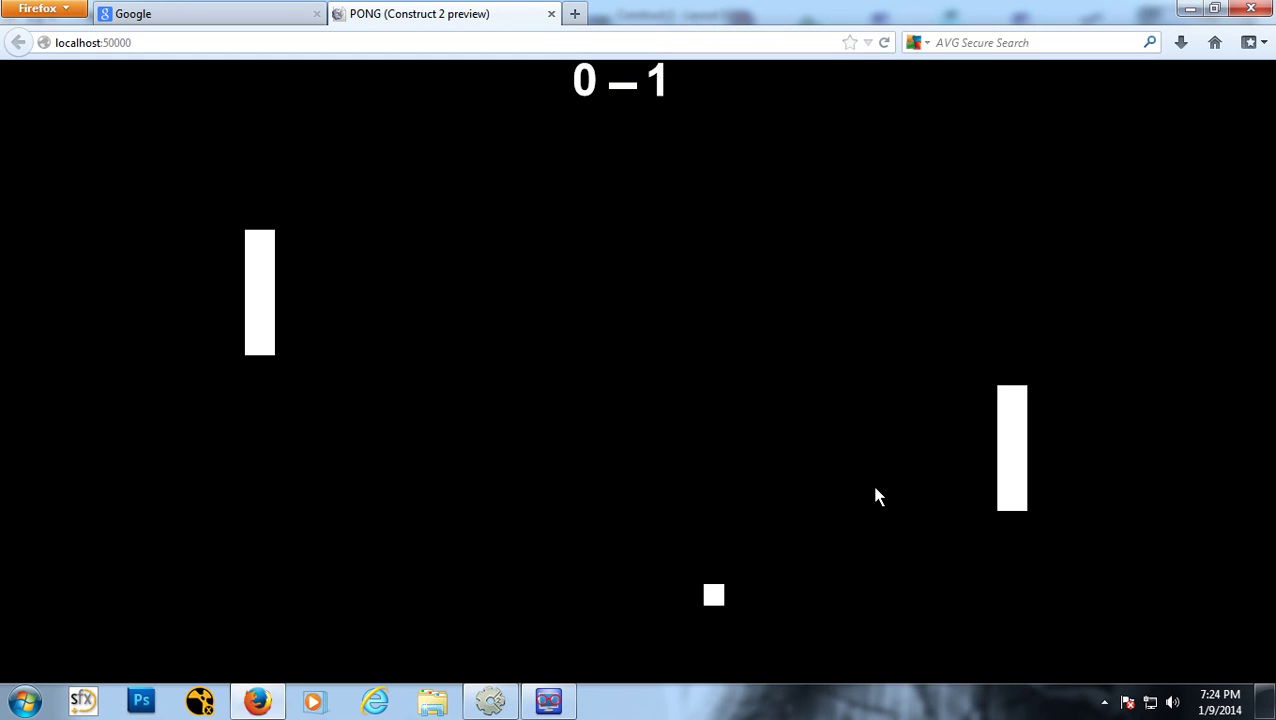
{"action": "key", "text": "Down"}
{"action": "key", "text": "Up"}
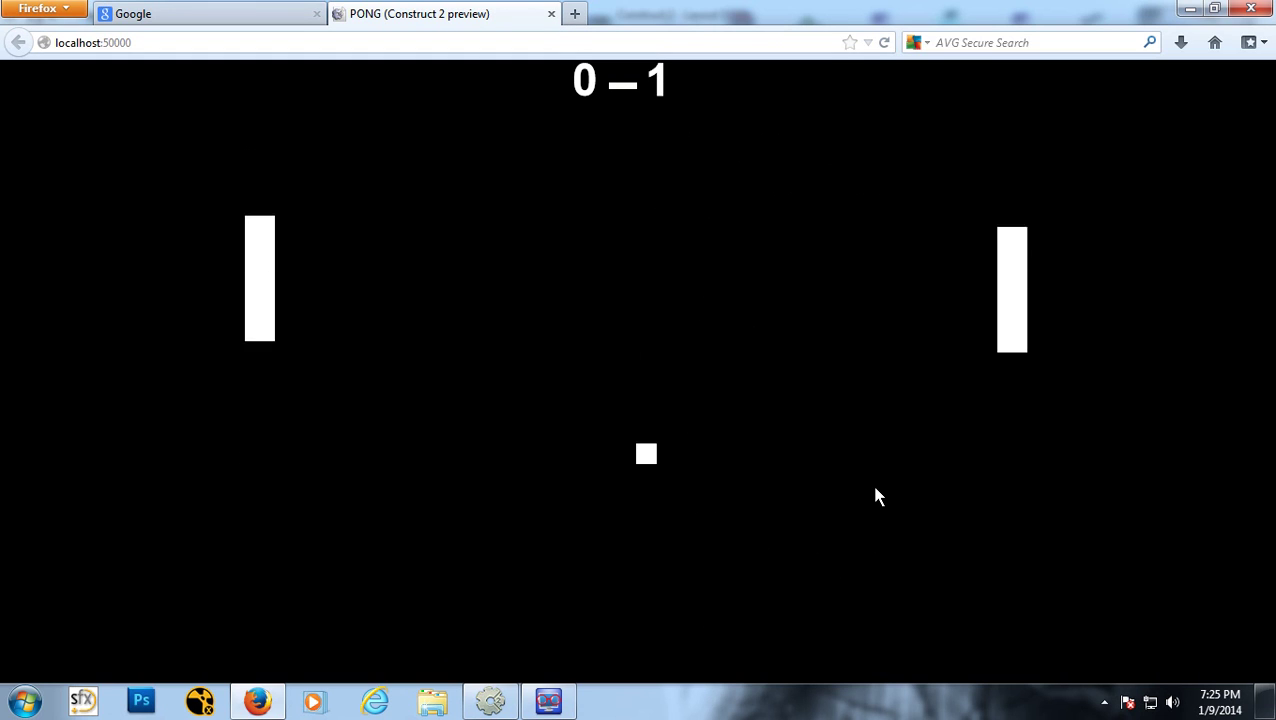
{"action": "key", "text": "Down"}
{"action": "key", "text": "Up"}
{"action": "key", "text": "Up"}
{"action": "key", "text": "Down"}
{"action": "key", "text": "Up"}
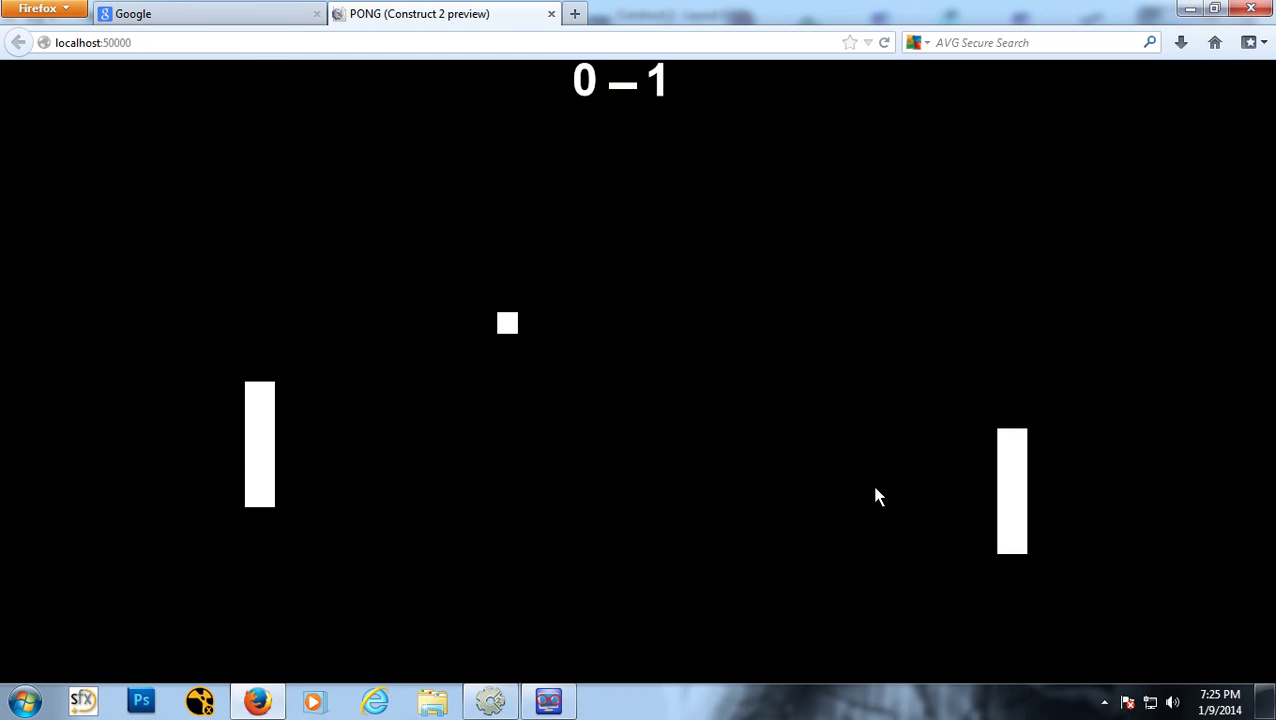
{"action": "key", "text": "Up"}
{"action": "key", "text": "Down"}
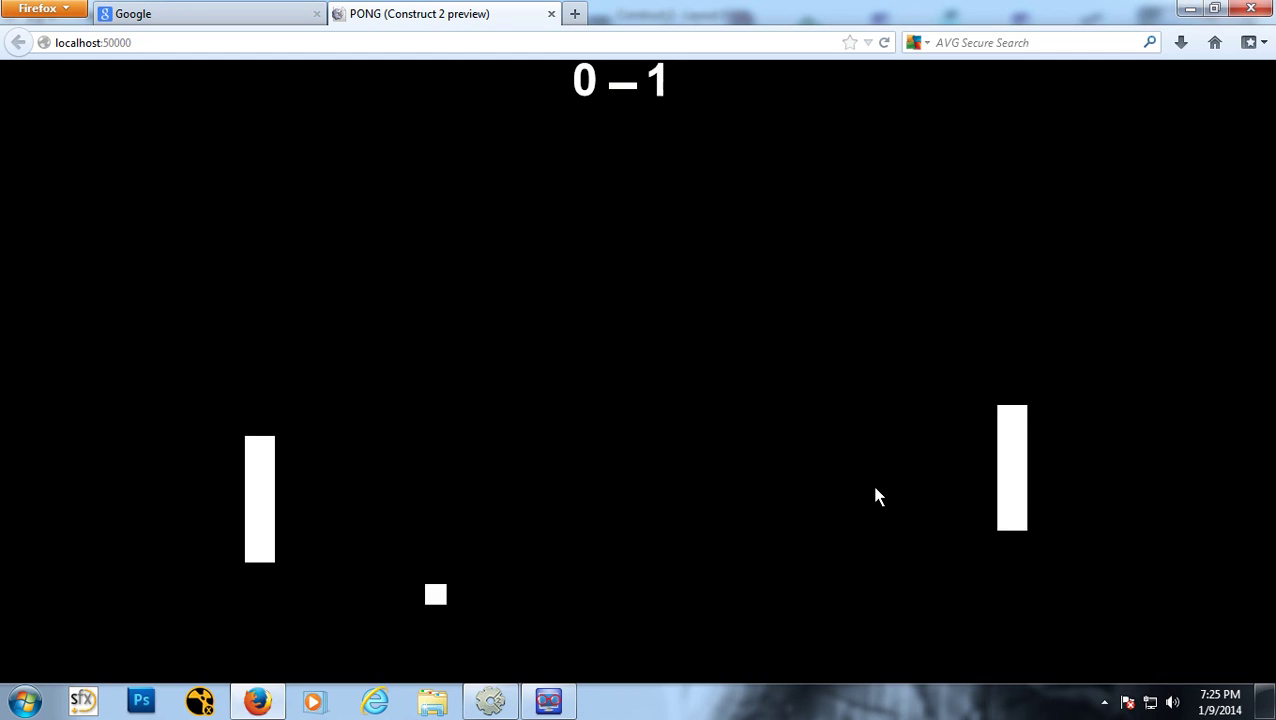
{"action": "key", "text": "Up"}
{"action": "key", "text": "Down"}
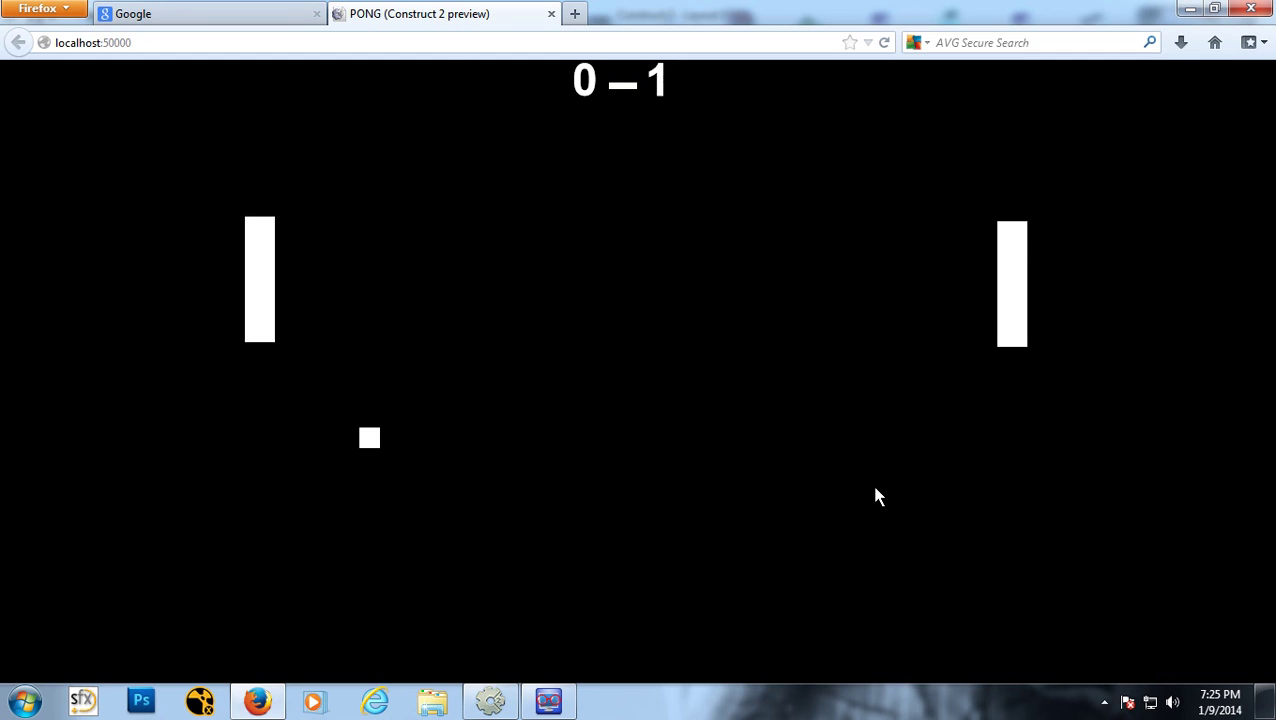
{"action": "key", "text": "Down"}
{"action": "key", "text": "Up"}
{"action": "key", "text": "Down"}
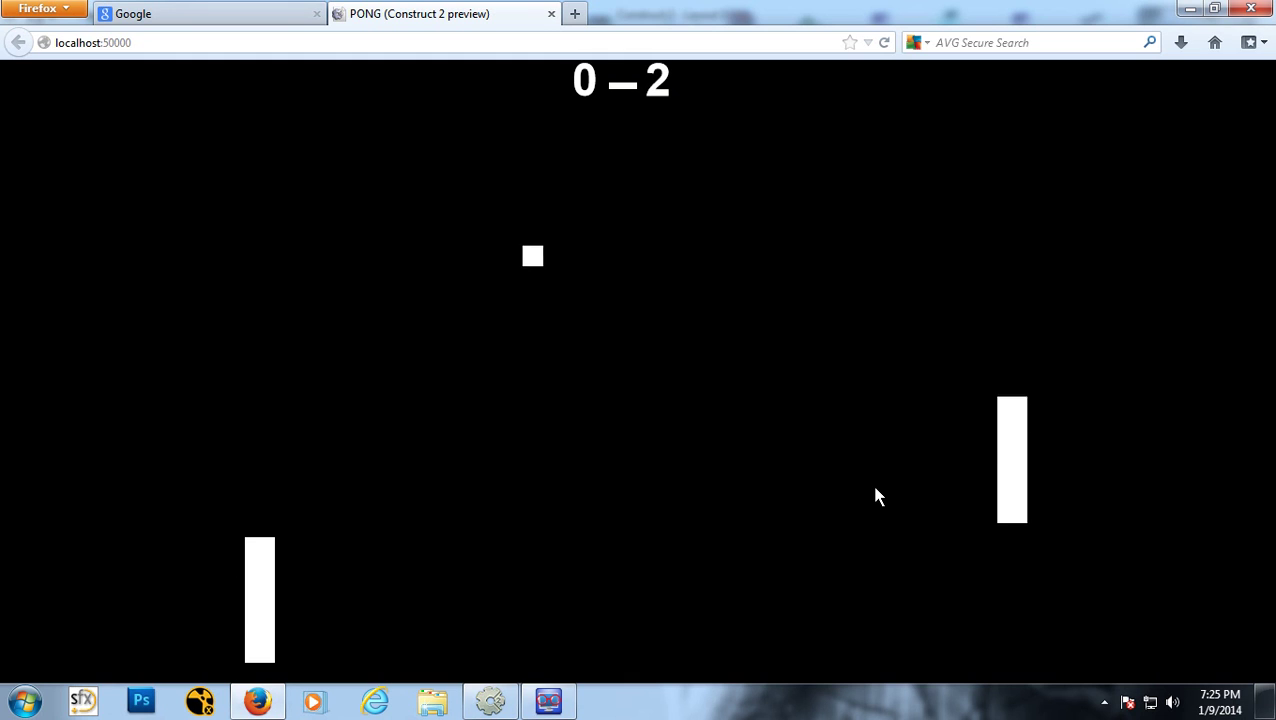
{"action": "key", "text": "Up"}
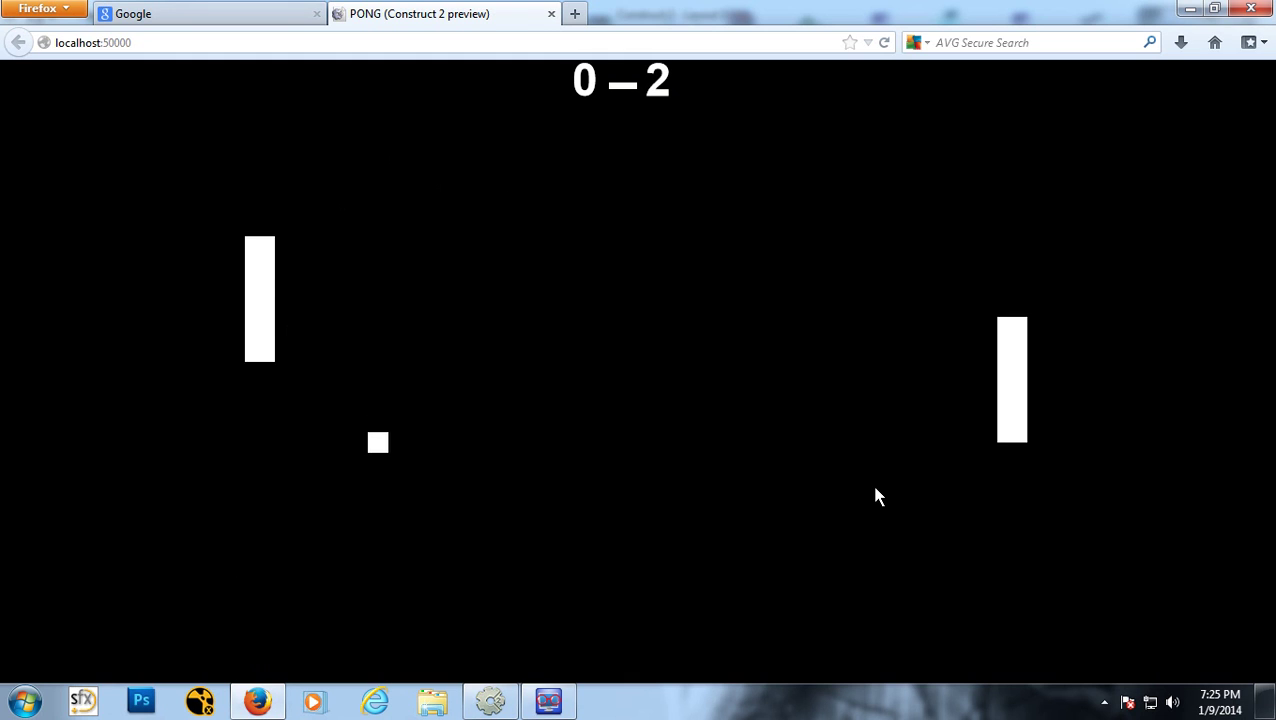
{"action": "key", "text": "Down"}
{"action": "key", "text": "Up"}
{"action": "key", "text": "Up"}
{"action": "key", "text": "Down"}
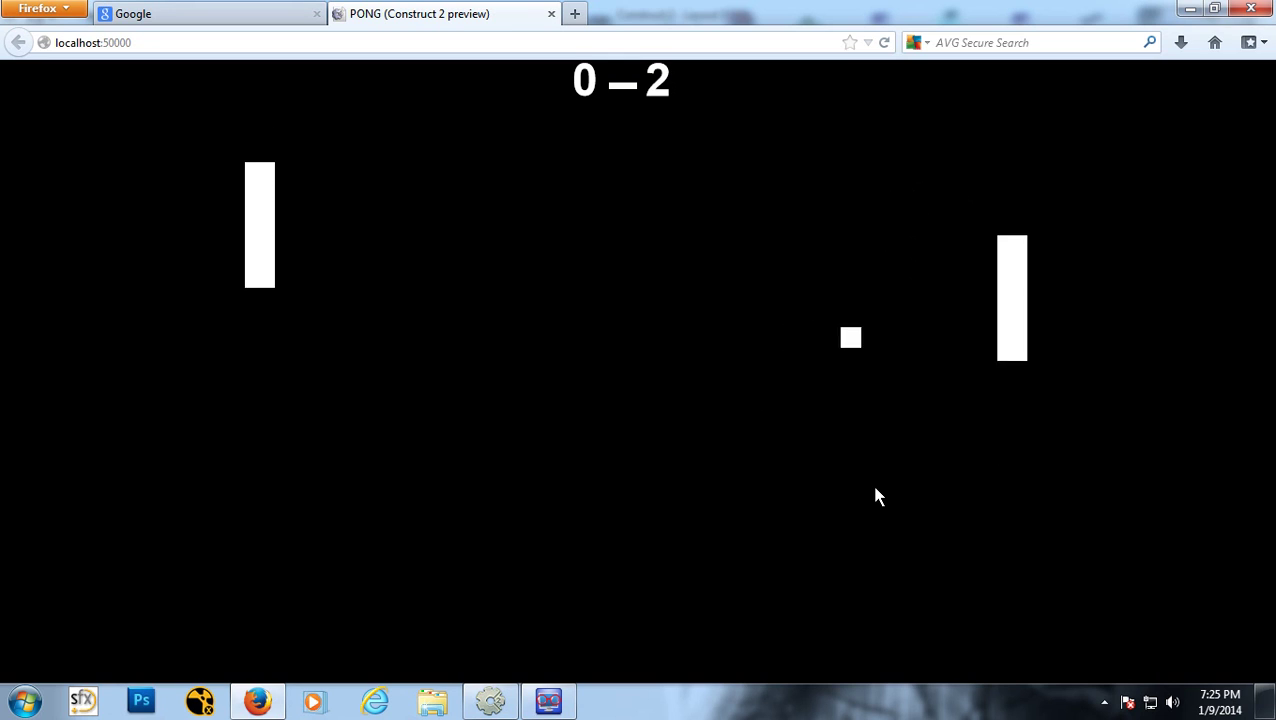
{"action": "key", "text": "Down"}
{"action": "key", "text": "Up"}
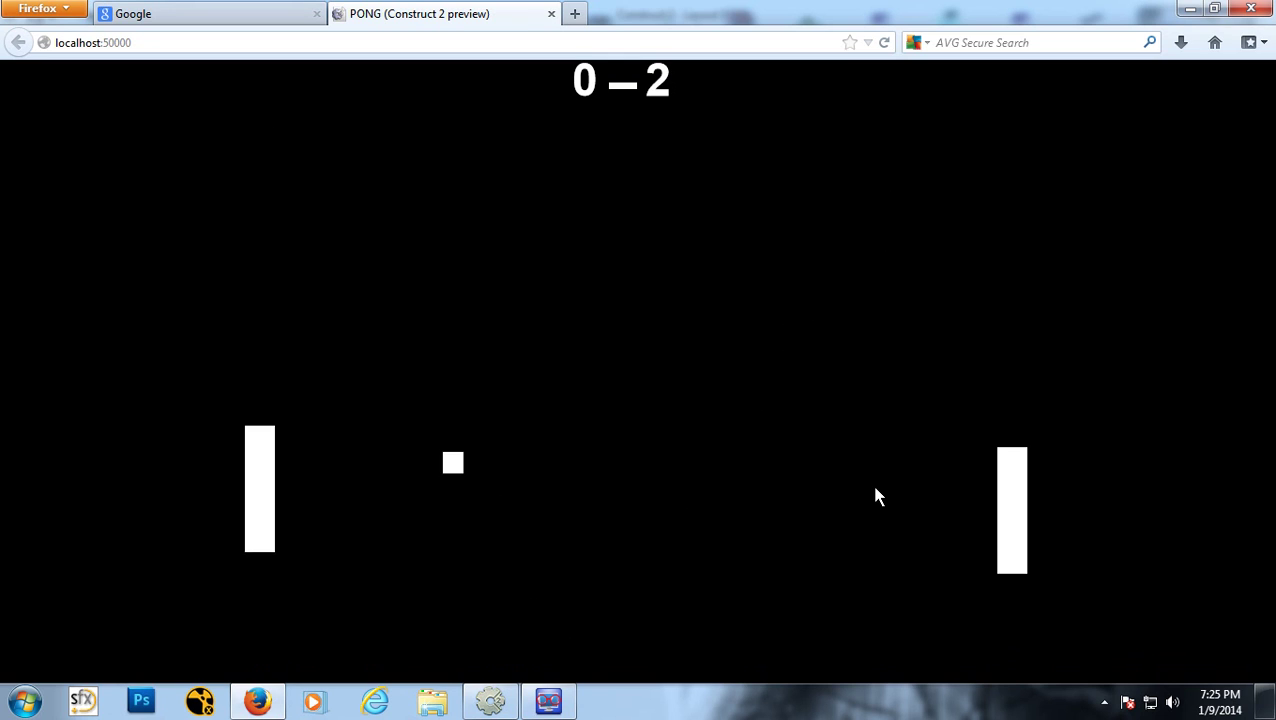
{"action": "key", "text": "Down"}
{"action": "key", "text": "Down"}
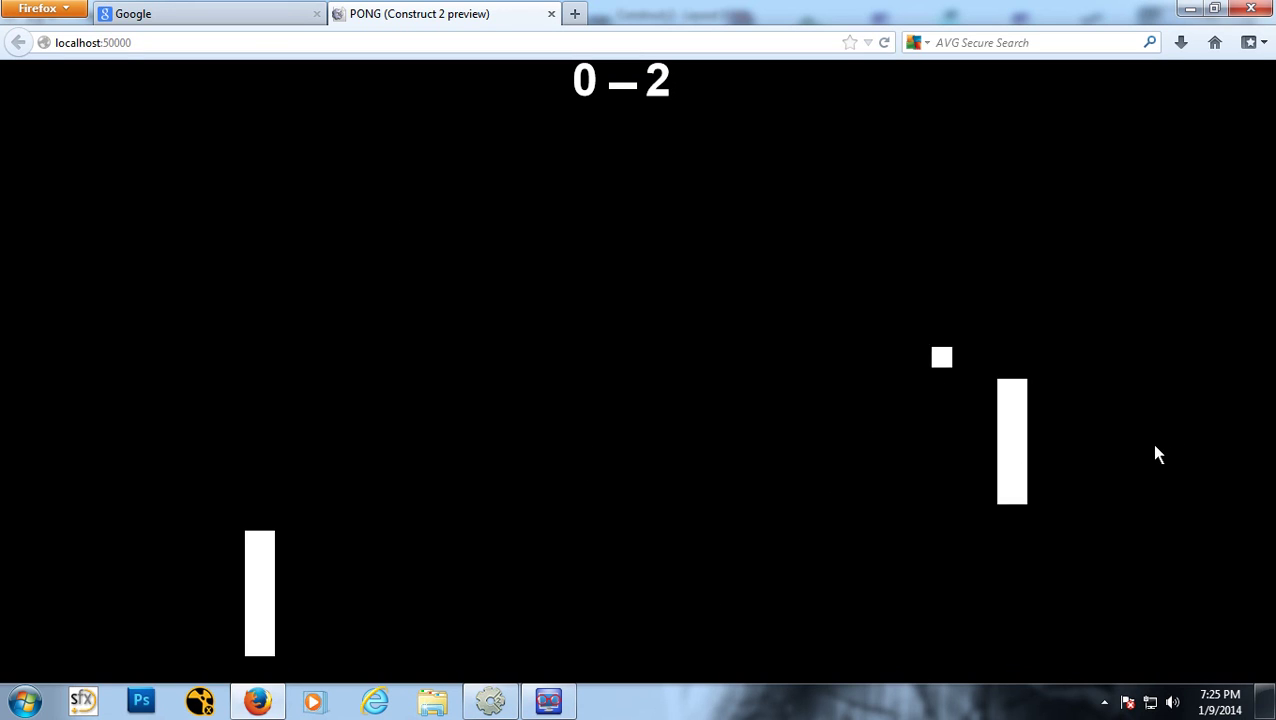
{"action": "key", "text": "Up"}
{"action": "key", "text": "Down"}
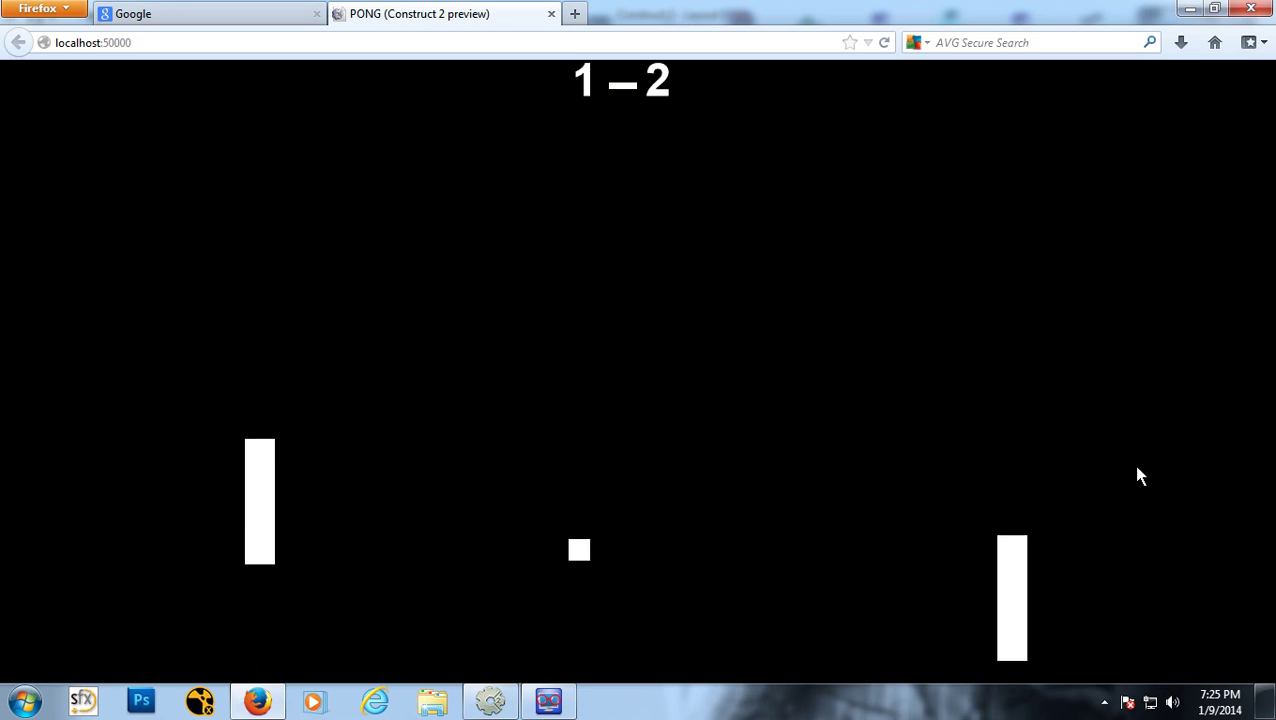
{"action": "key", "text": "Up"}
{"action": "key", "text": "Down"}
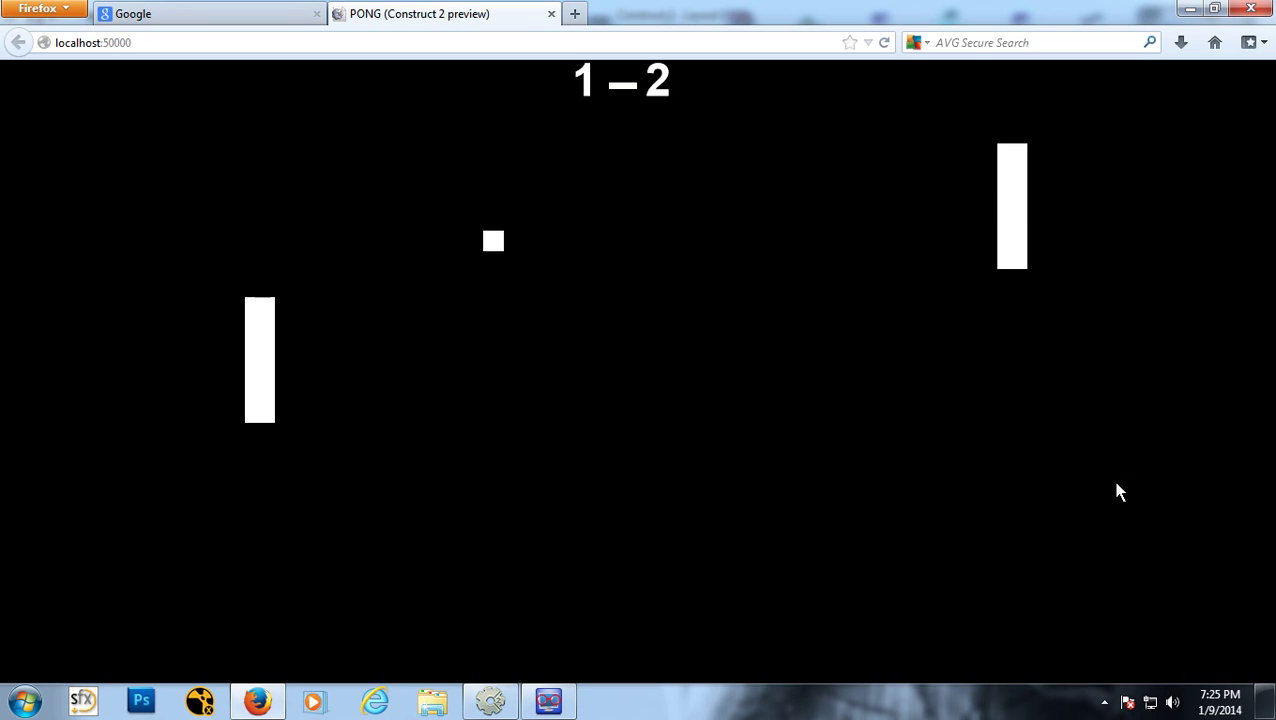
{"action": "key", "text": "Down"}
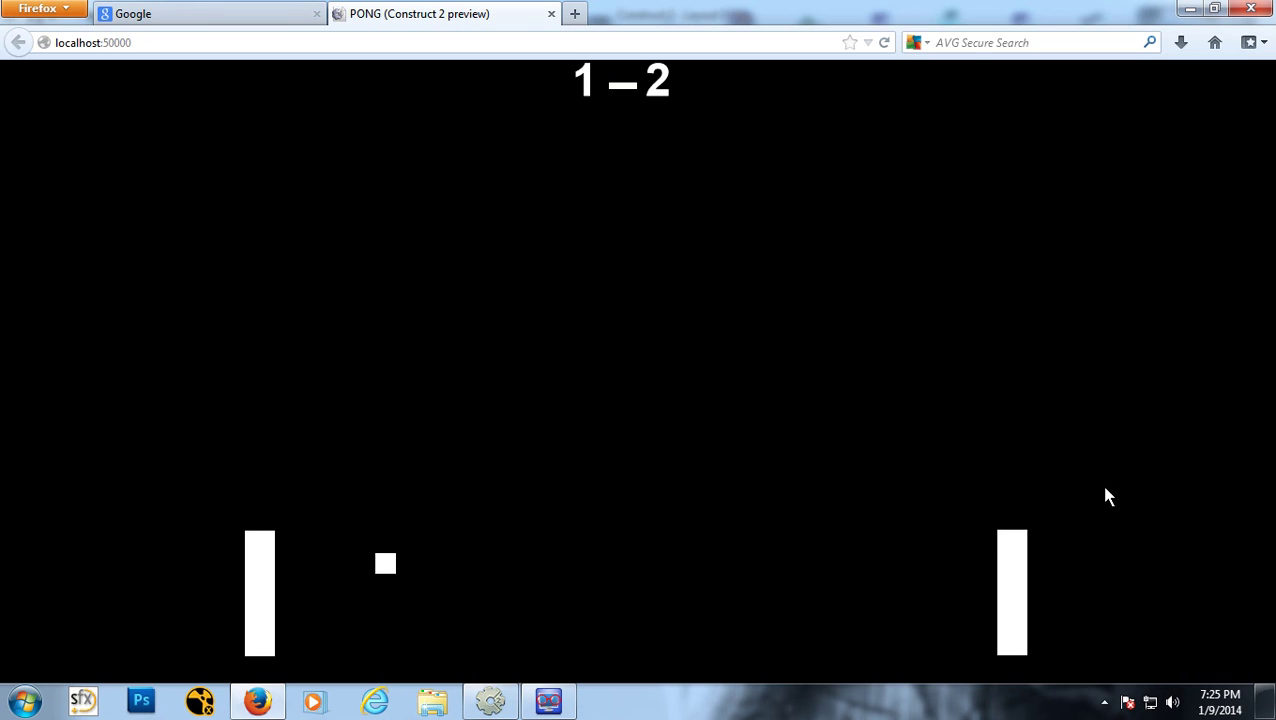
{"action": "key", "text": "Up"}
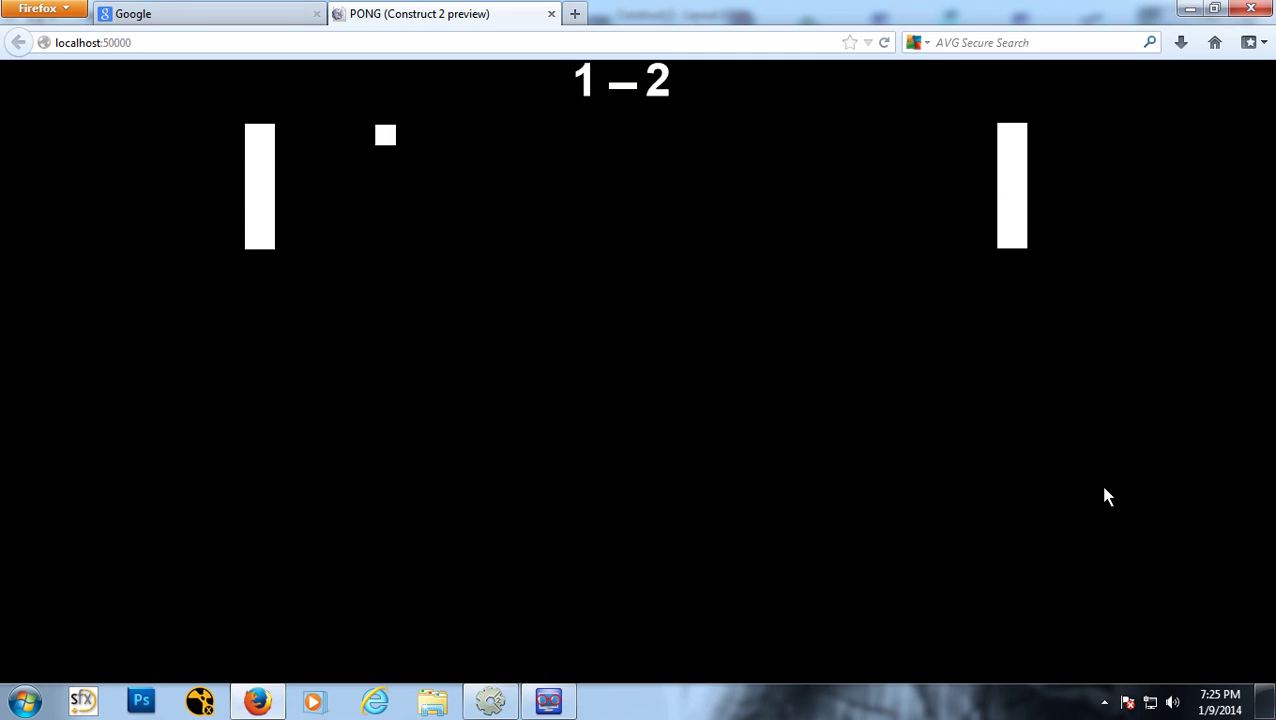
{"action": "key", "text": "Down"}
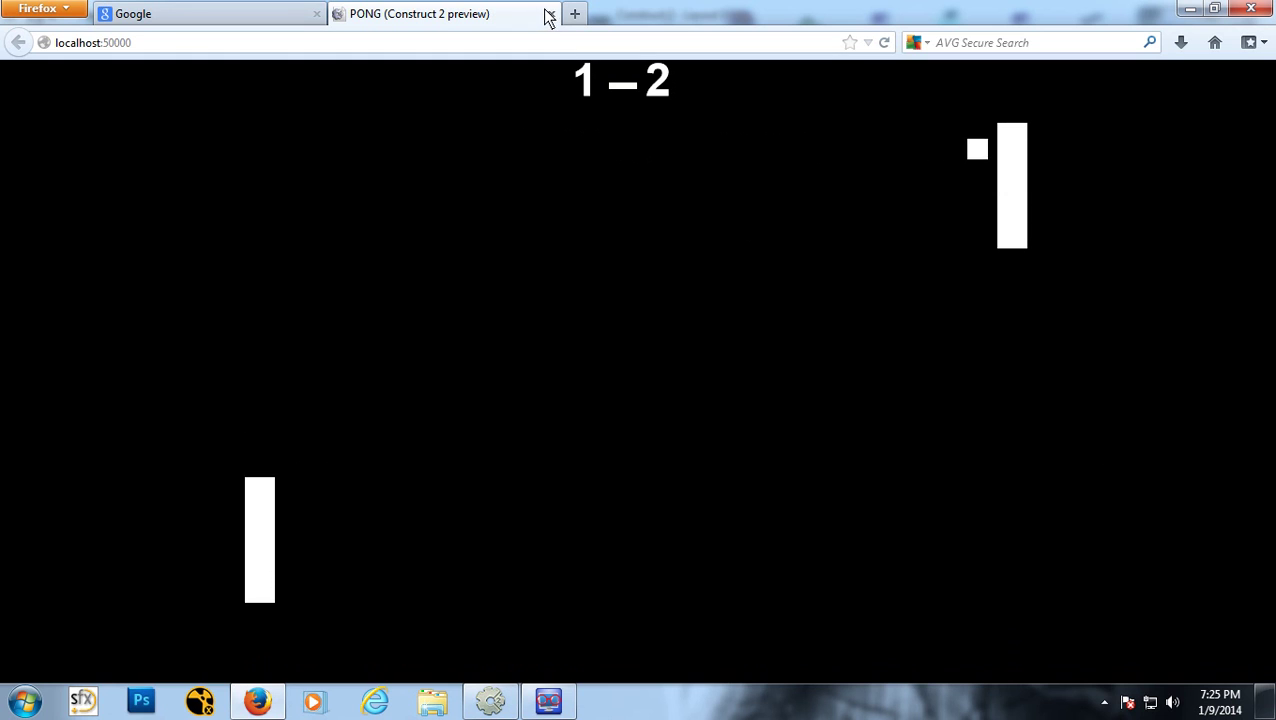
{"action": "left_click", "coordinate": [551, 13]}
{"action": "key", "text": "alt+Tab"}
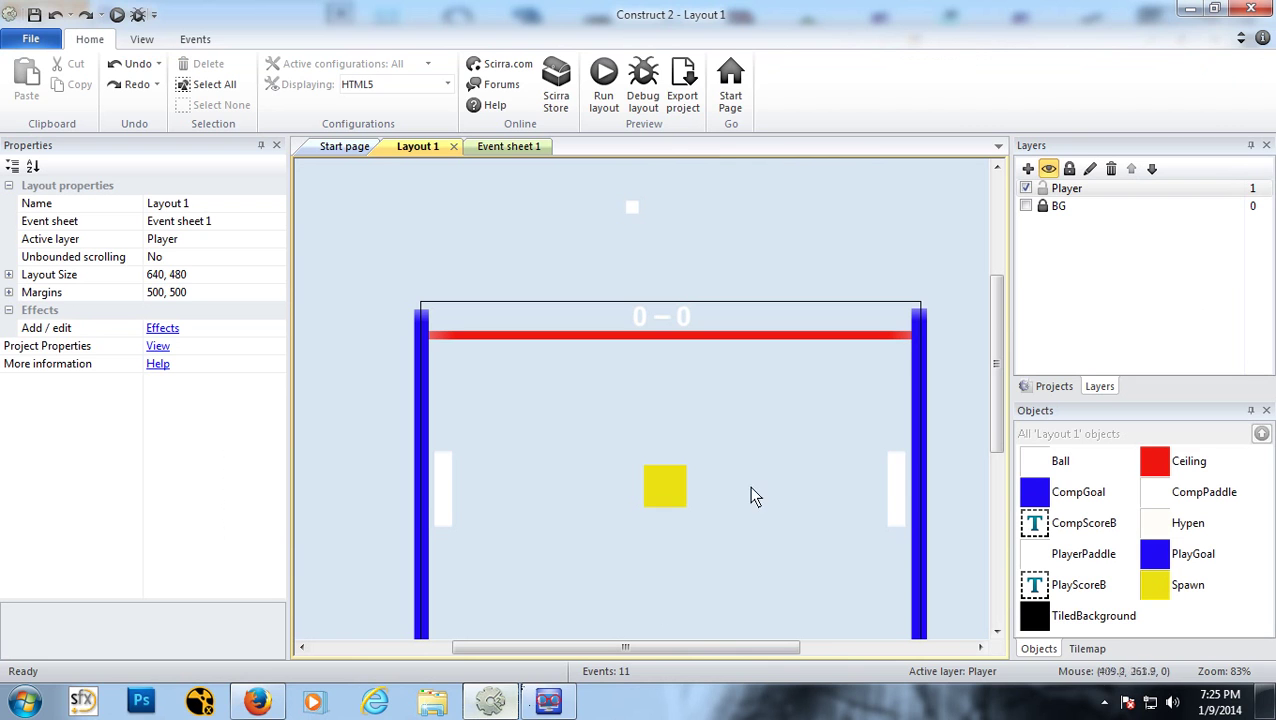
Step: Add the Pulse distortion effect to the Ball sprite
{"action": "double_click", "coordinate": [635, 222]}
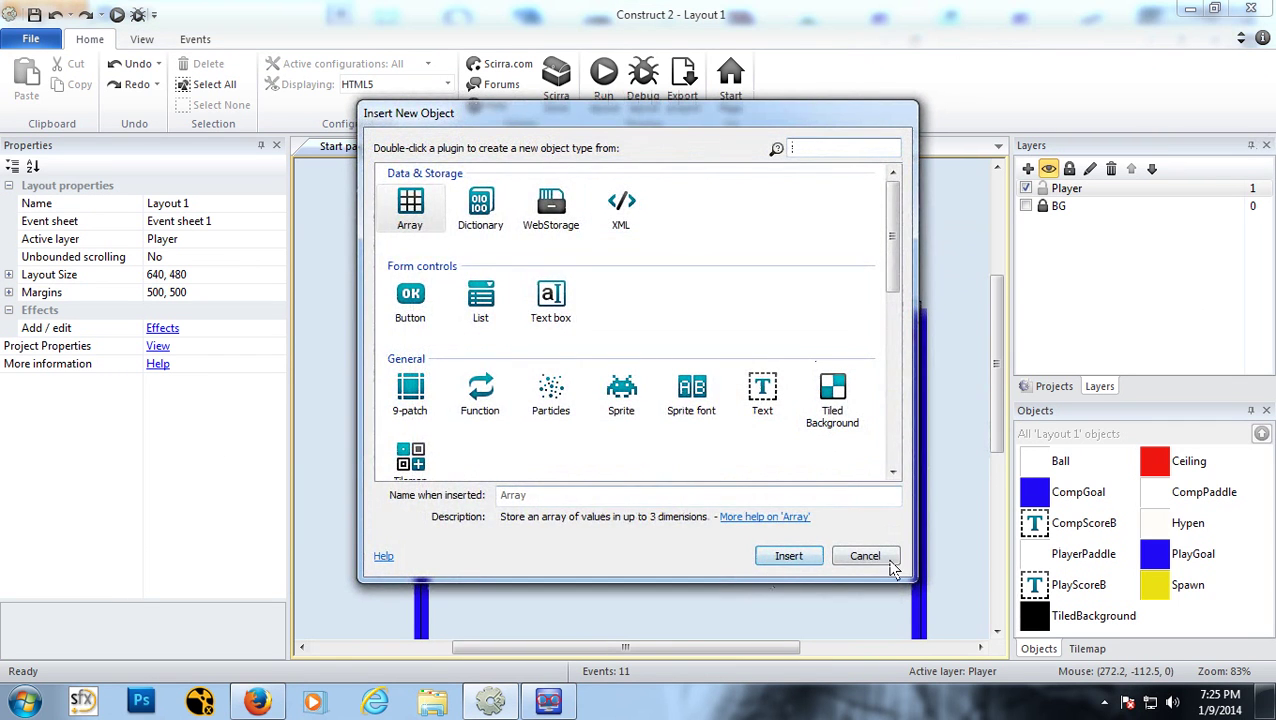
{"action": "left_click", "coordinate": [865, 556]}
{"action": "left_click", "coordinate": [637, 209]}
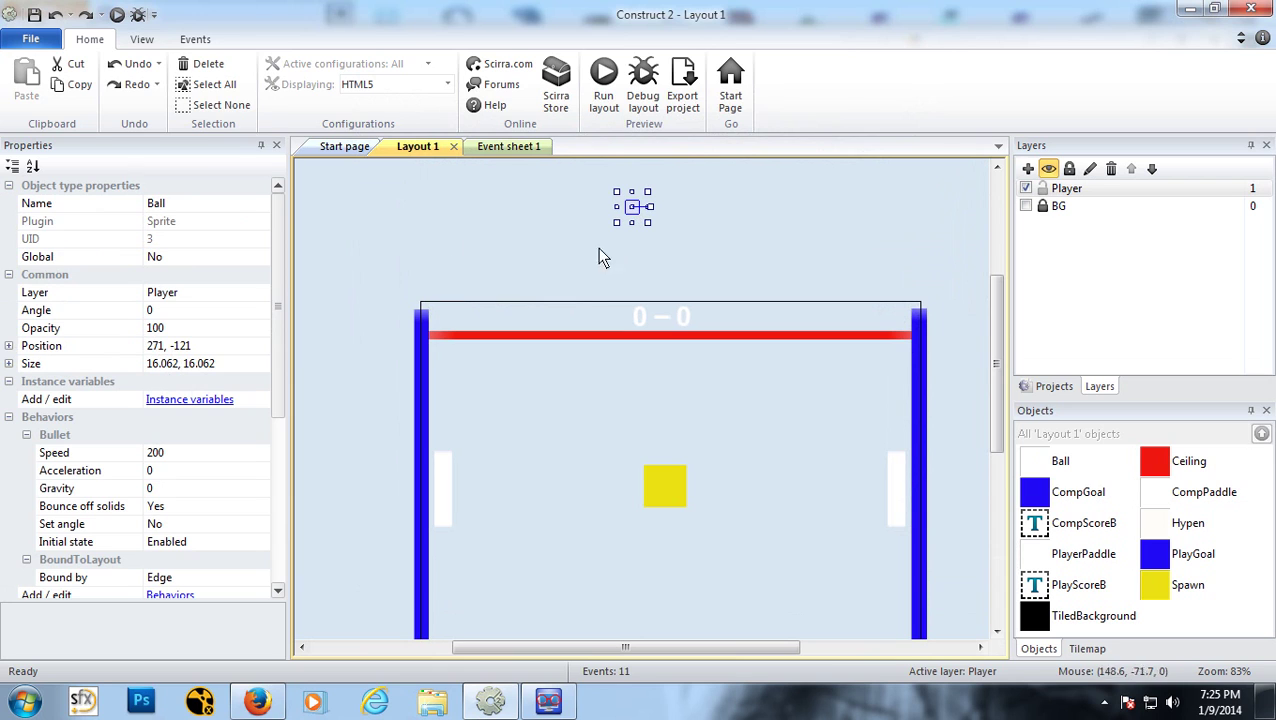
{"action": "left_click", "coordinate": [9, 418]}
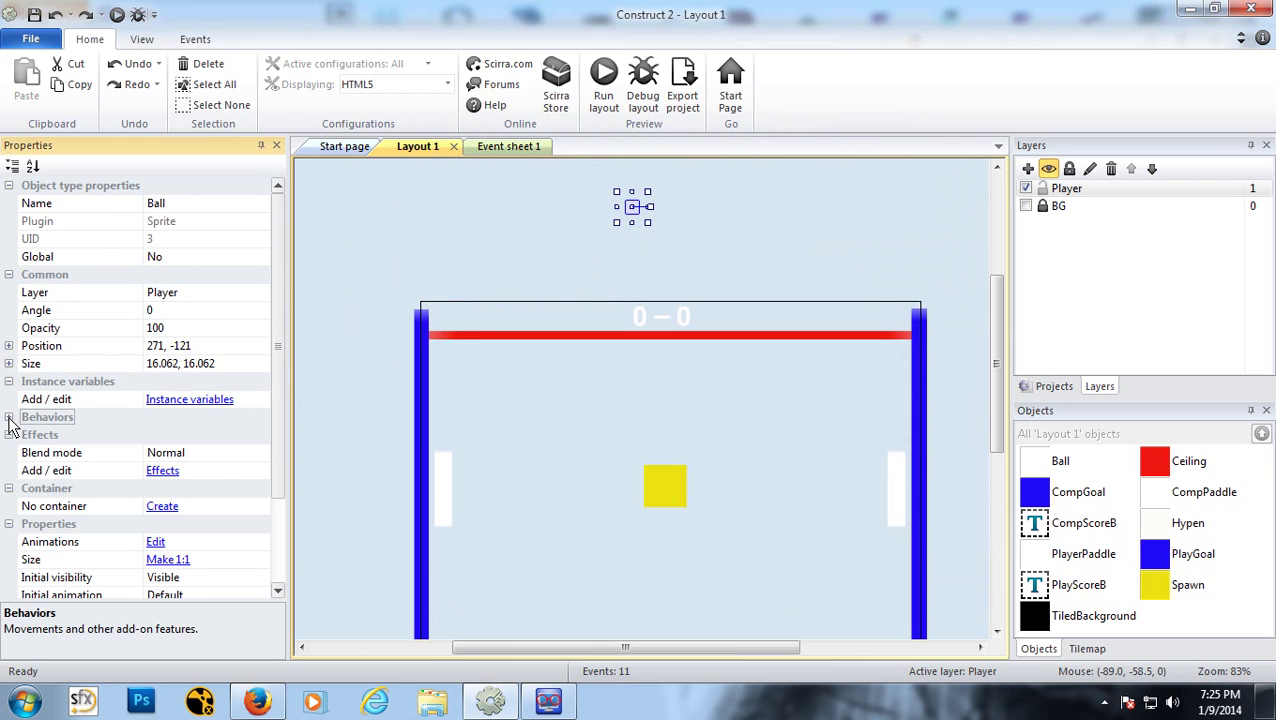
{"action": "left_click", "coordinate": [162, 471]}
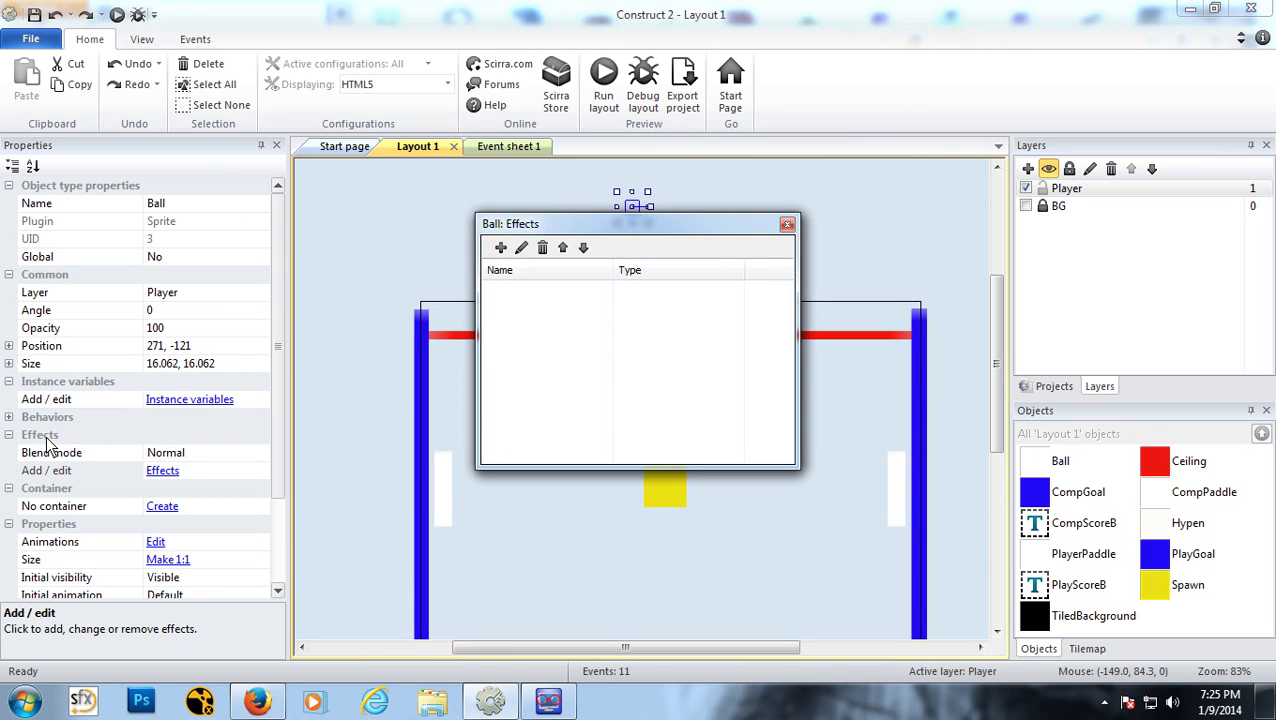
{"action": "left_click", "coordinate": [499, 248]}
{"action": "left_click_drag", "start_coordinate": [805, 244], "coordinate": [792, 404]}
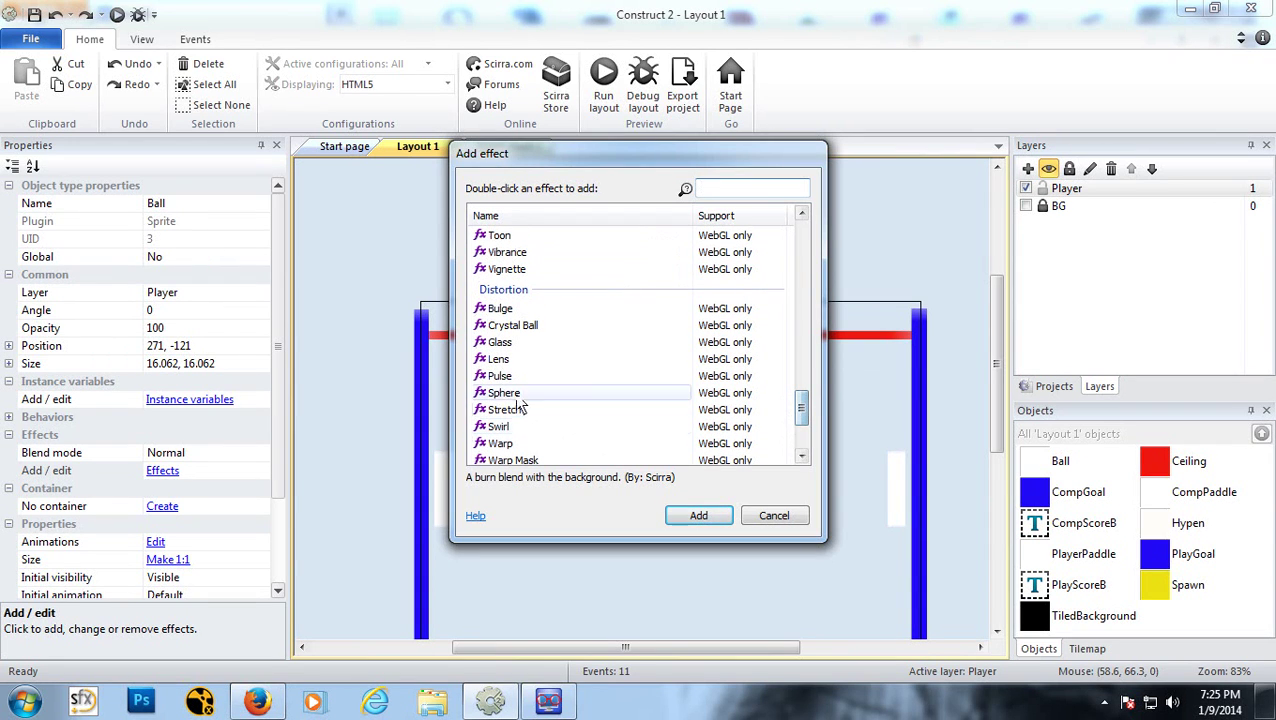
{"action": "left_click", "coordinate": [503, 377]}
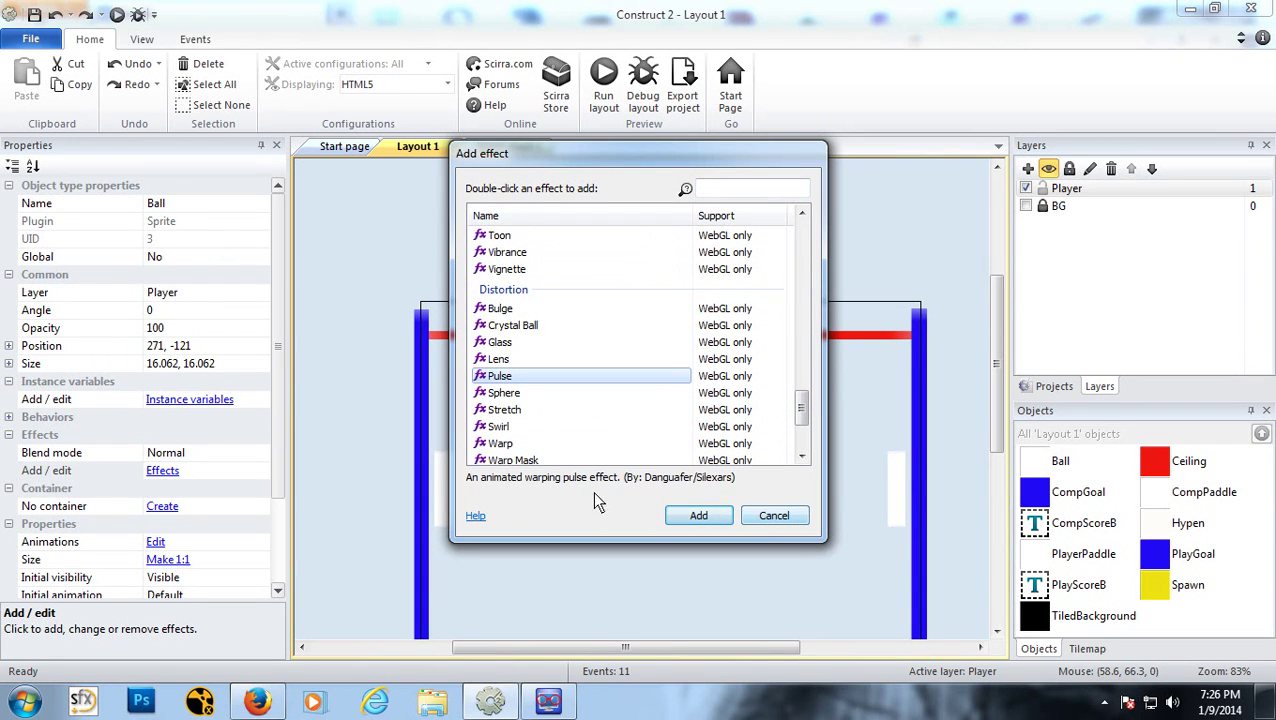
{"action": "left_click", "coordinate": [698, 516]}
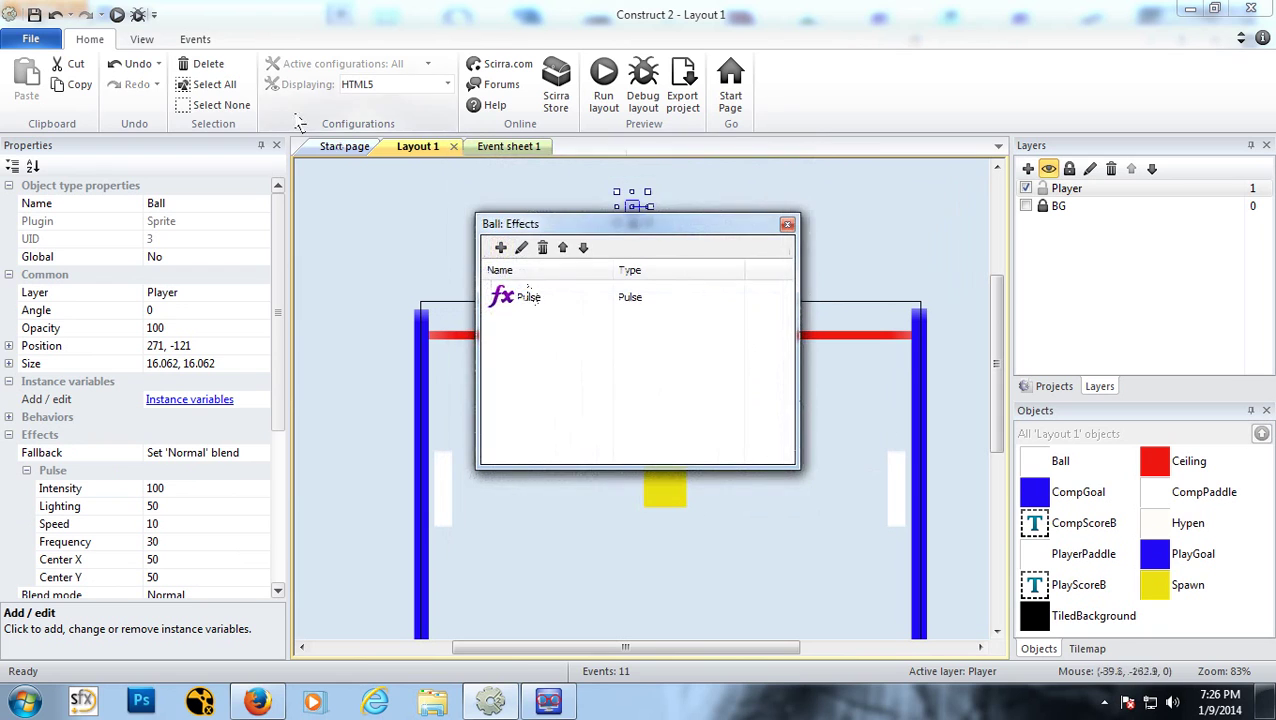
Step: Run the layout preview to check the Pulse effect on the ball, close it, and return to Construct 2
{"action": "left_click", "coordinate": [114, 17]}
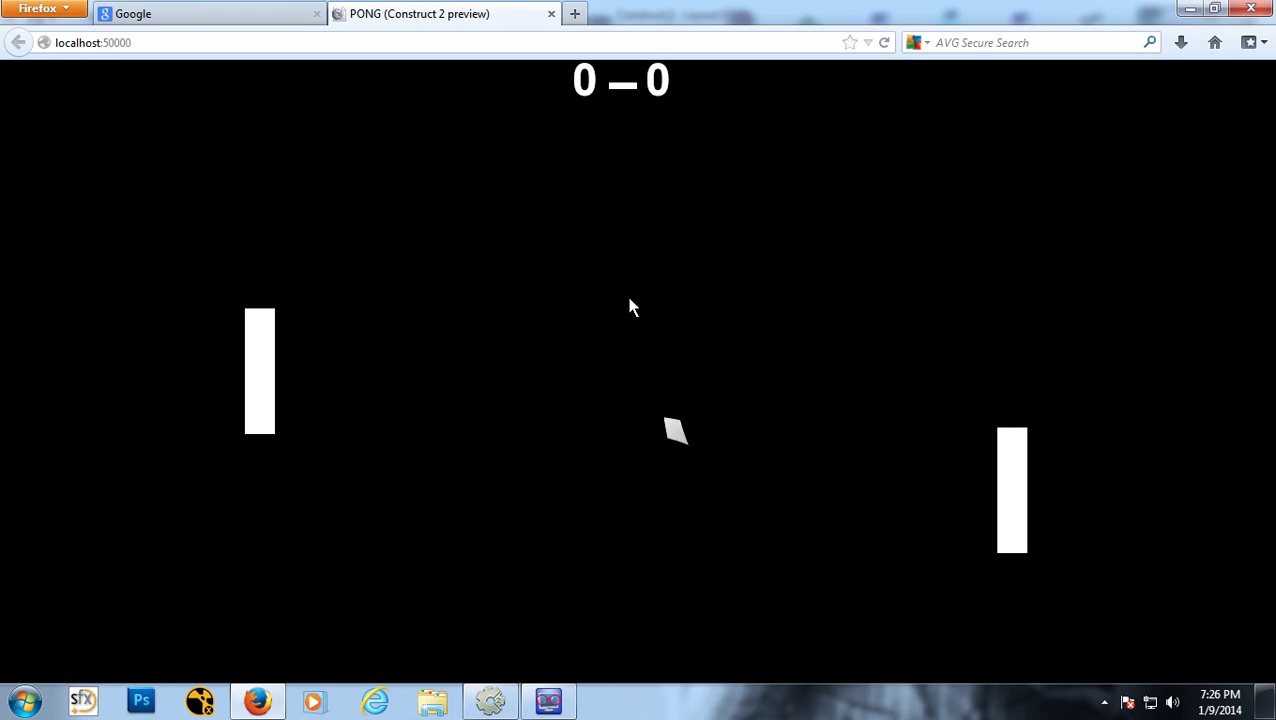
{"action": "left_click", "coordinate": [550, 14]}
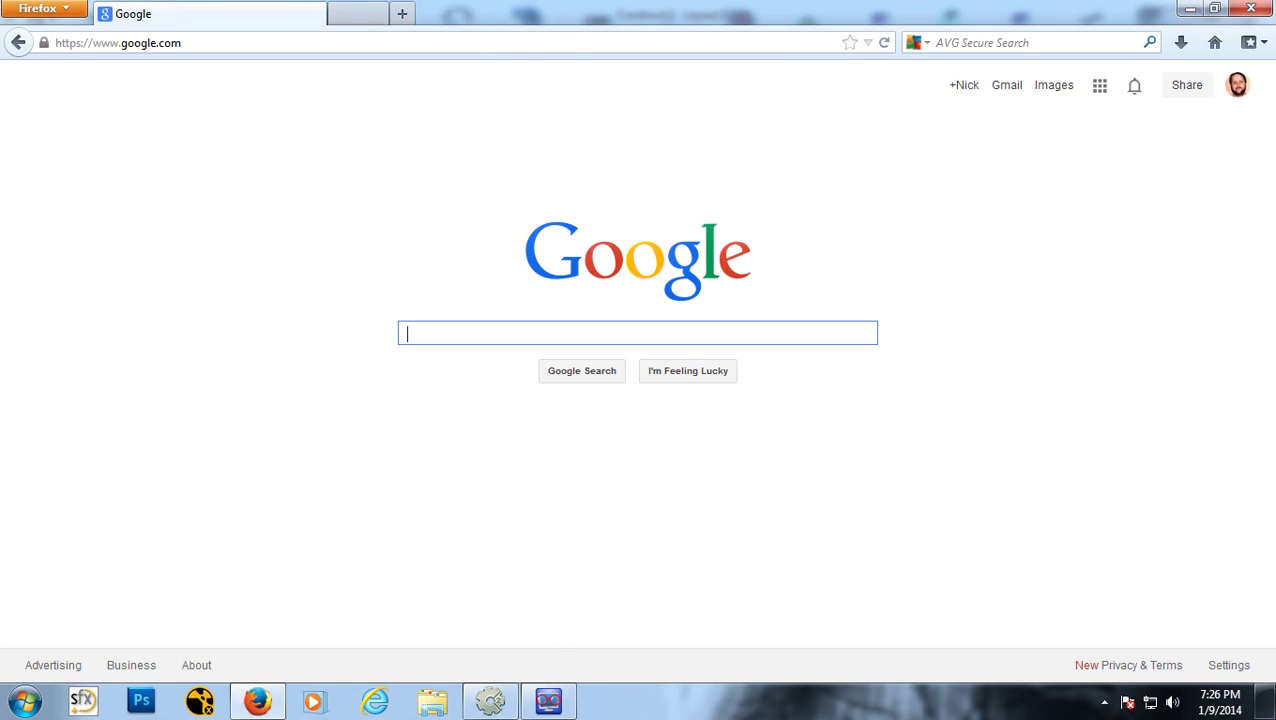
{"action": "left_click", "coordinate": [492, 705]}
Step: Delete the Pulse effect from the Ball sprite and add the Luminosity blend effect instead
{"action": "left_click", "coordinate": [532, 301]}
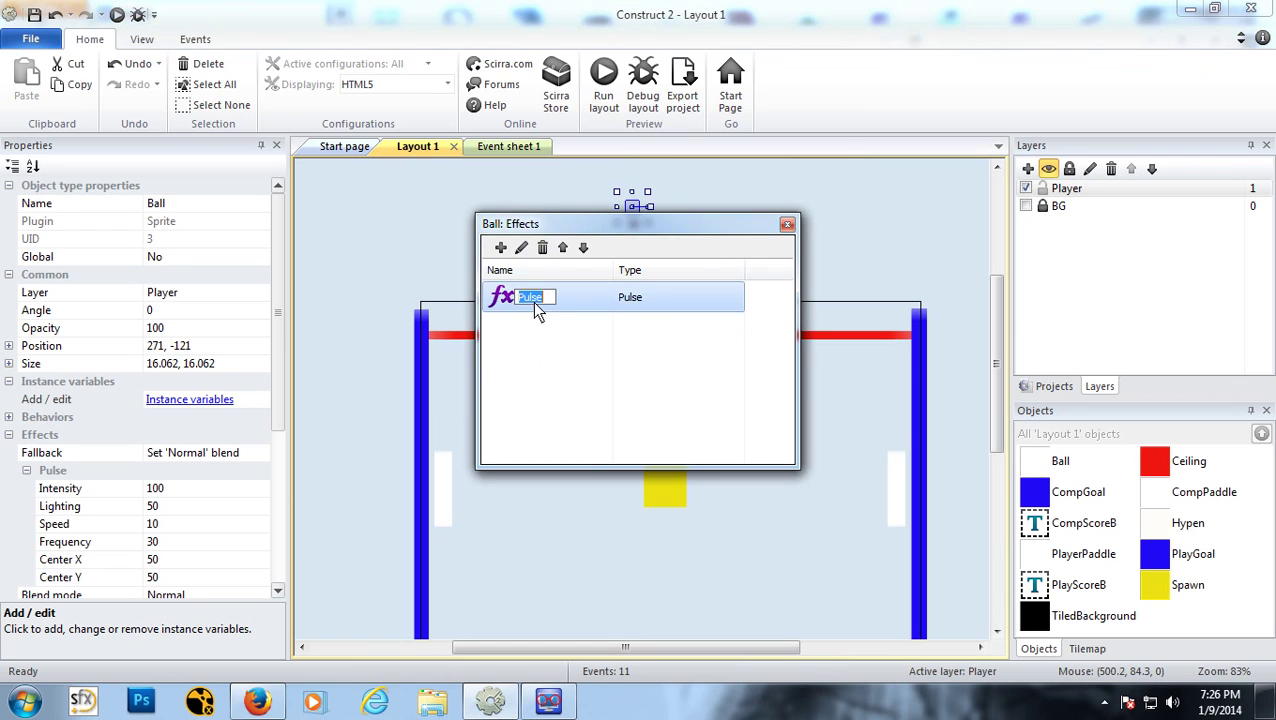
{"action": "left_click", "coordinate": [542, 247]}
{"action": "left_click", "coordinate": [500, 247]}
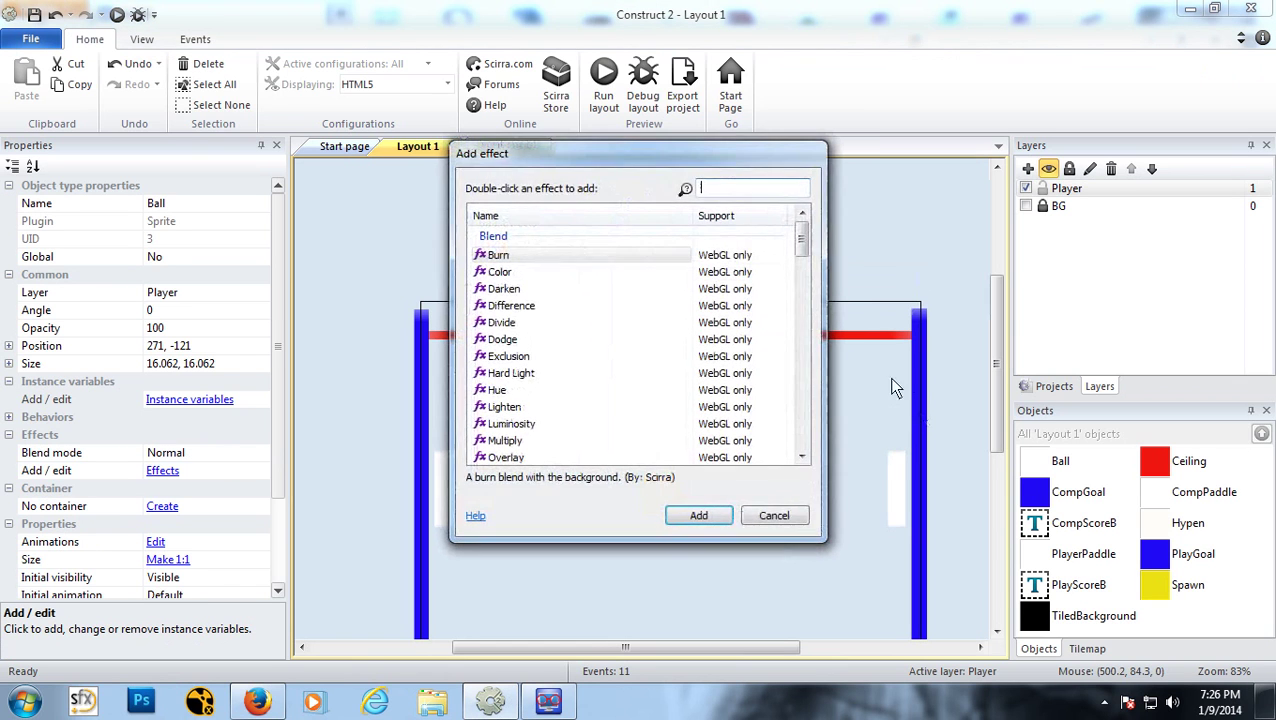
{"action": "mouse_move", "coordinate": [808, 252]}
{"action": "left_mouse_down"}
{"action": "mouse_move", "coordinate": [806, 290]}
{"action": "mouse_move", "coordinate": [806, 242]}
{"action": "mouse_move", "coordinate": [806, 256]}
{"action": "left_mouse_up"}
{"action": "left_click", "coordinate": [548, 338]}
{"action": "left_click", "coordinate": [698, 515]}
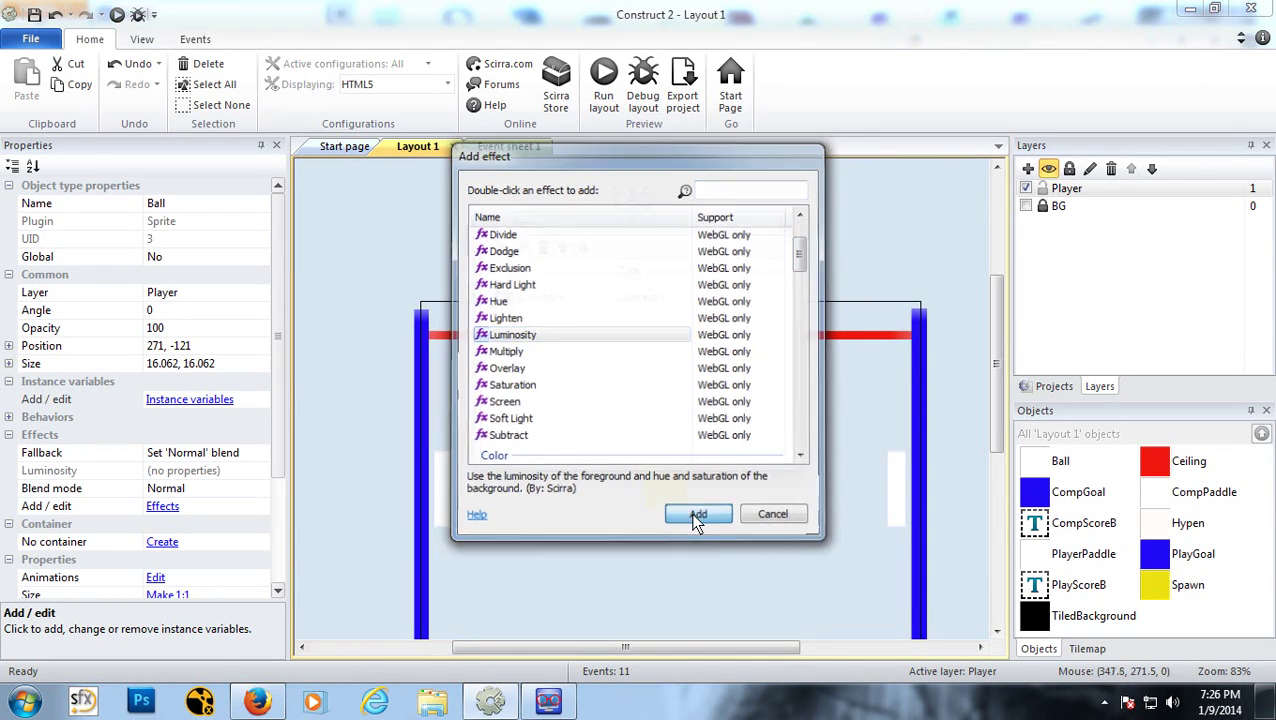
Step: Run the layout preview again and watch the ball in play with the Luminosity effect applied
{"action": "left_click", "coordinate": [117, 13]}
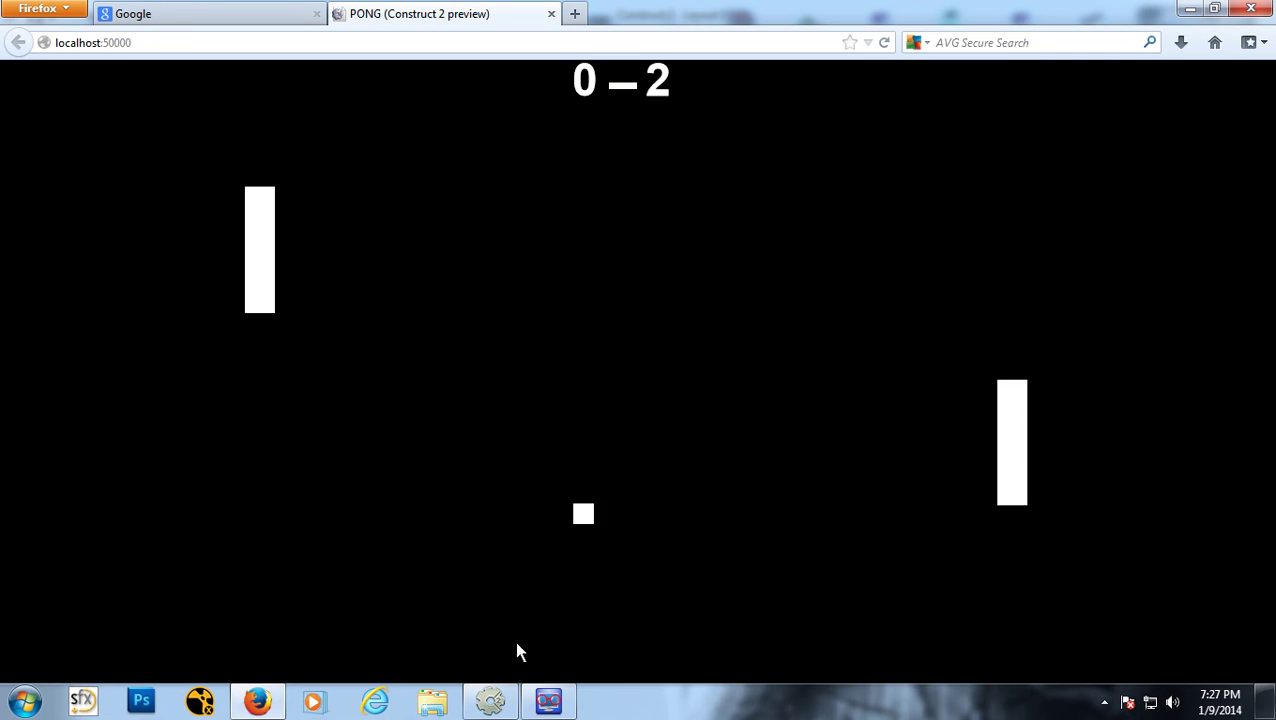
{"action": "left_click", "coordinate": [545, 704]}
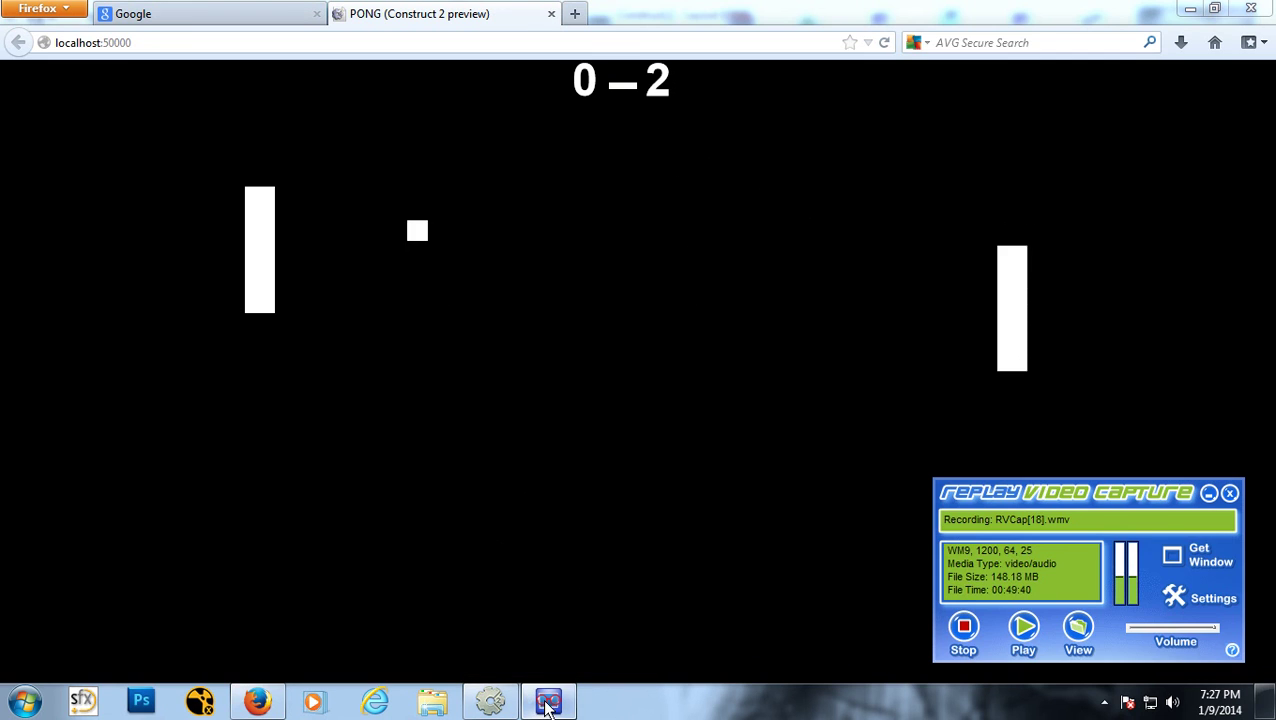